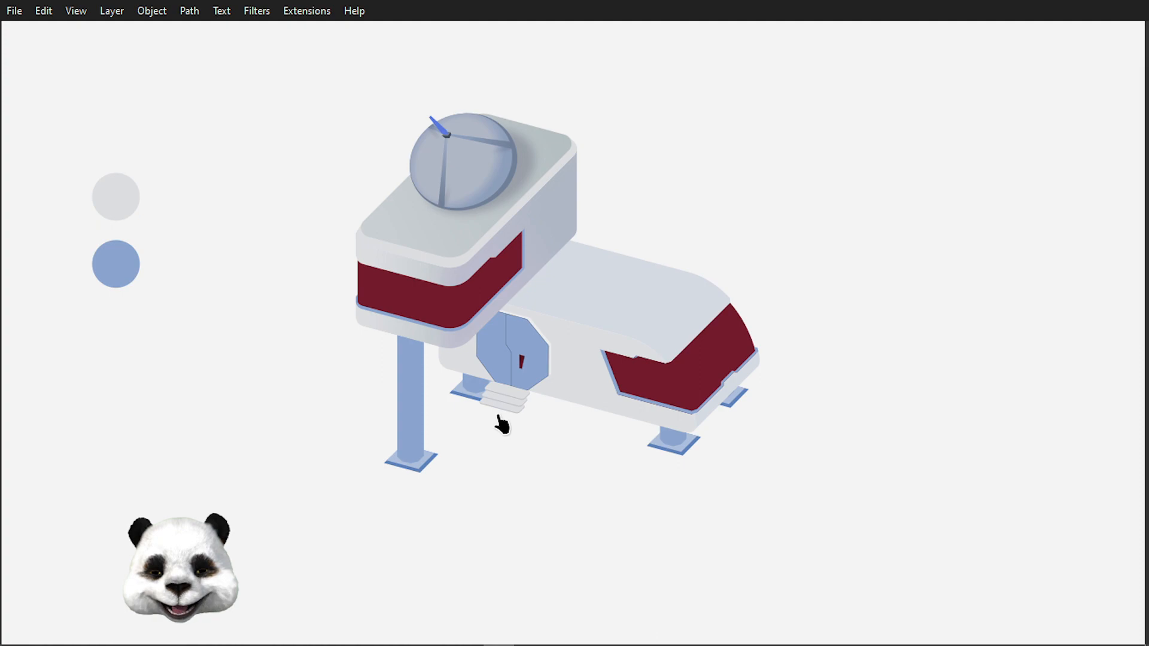
Step: Check the program version in the About window, and close the window
{"action": "scroll", "coordinate": [501, 416], "scroll_direction": "up", "scroll_amount": 2}
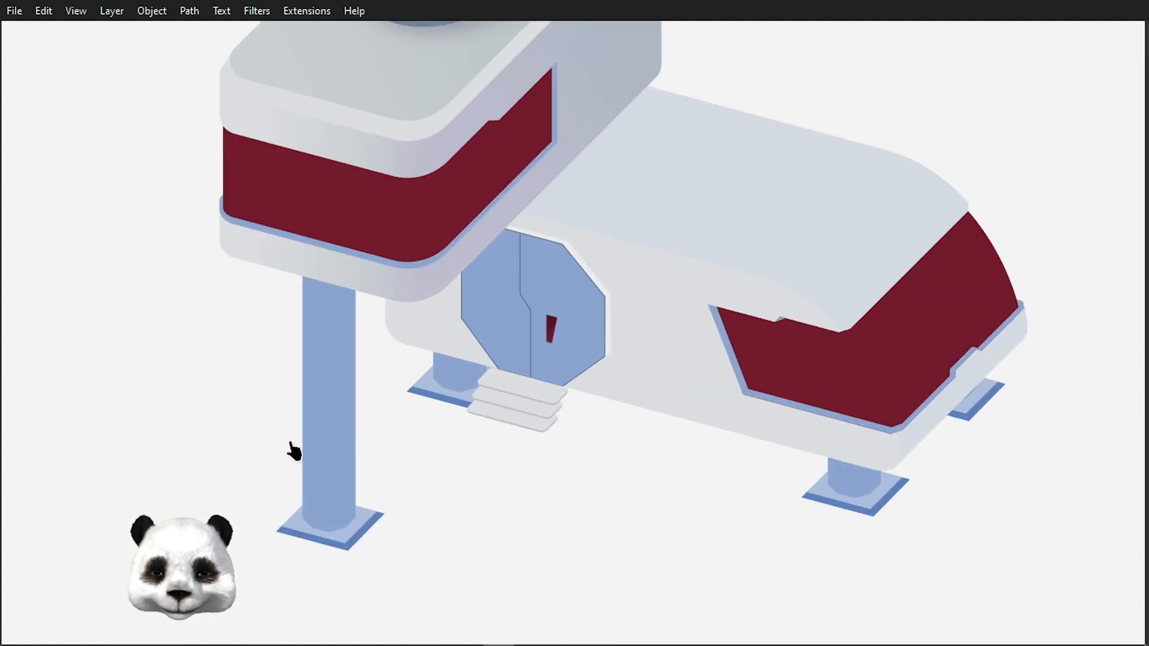
{"action": "mouse_move", "coordinate": [509, 441]}
{"action": "left_mouse_down"}
{"action": "mouse_move", "coordinate": [495, 477]}
{"action": "mouse_move", "coordinate": [454, 505]}
{"action": "left_mouse_up"}
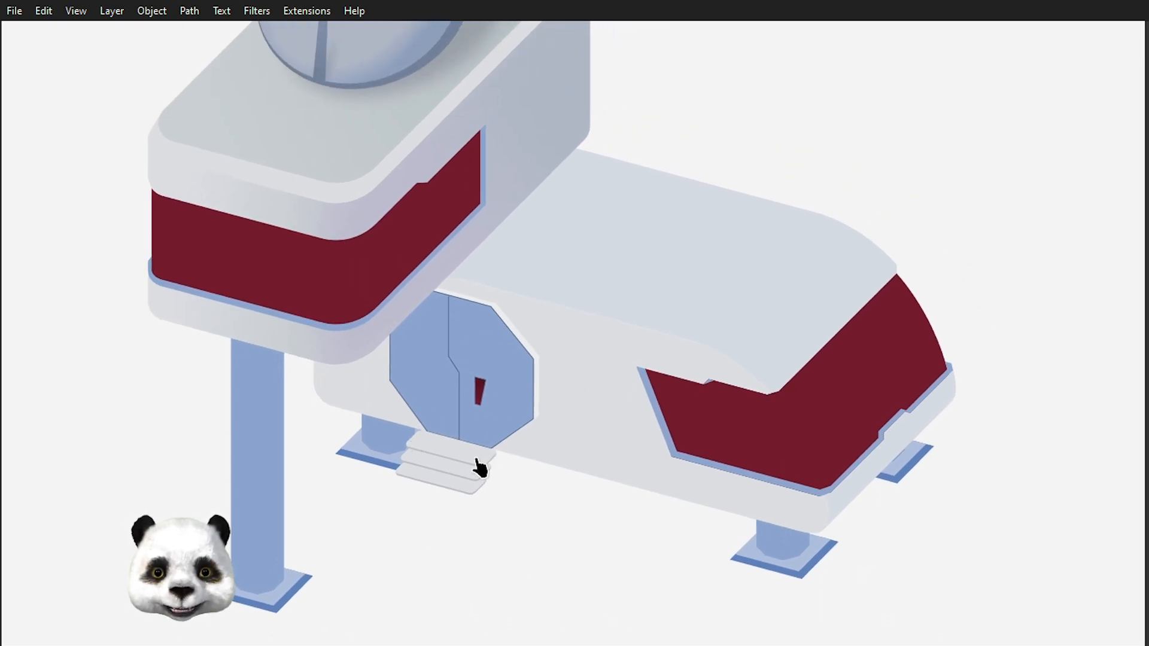
{"action": "left_click", "coordinate": [353, 10]}
{"action": "left_click", "coordinate": [441, 143]}
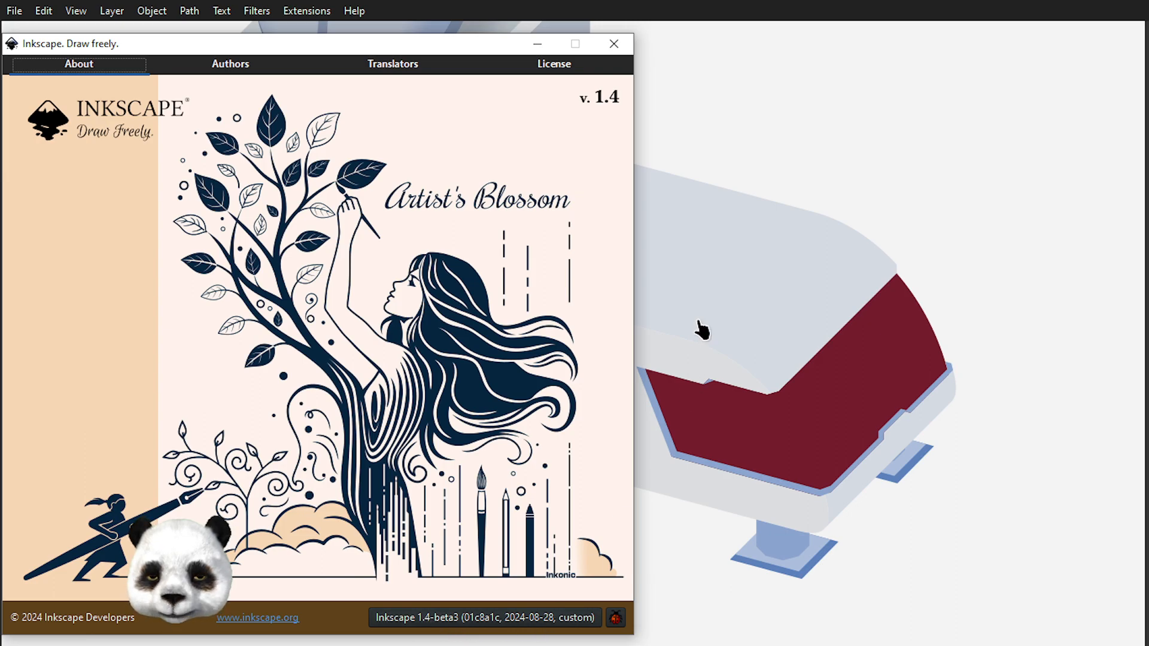
{"action": "left_click", "coordinate": [623, 51]}
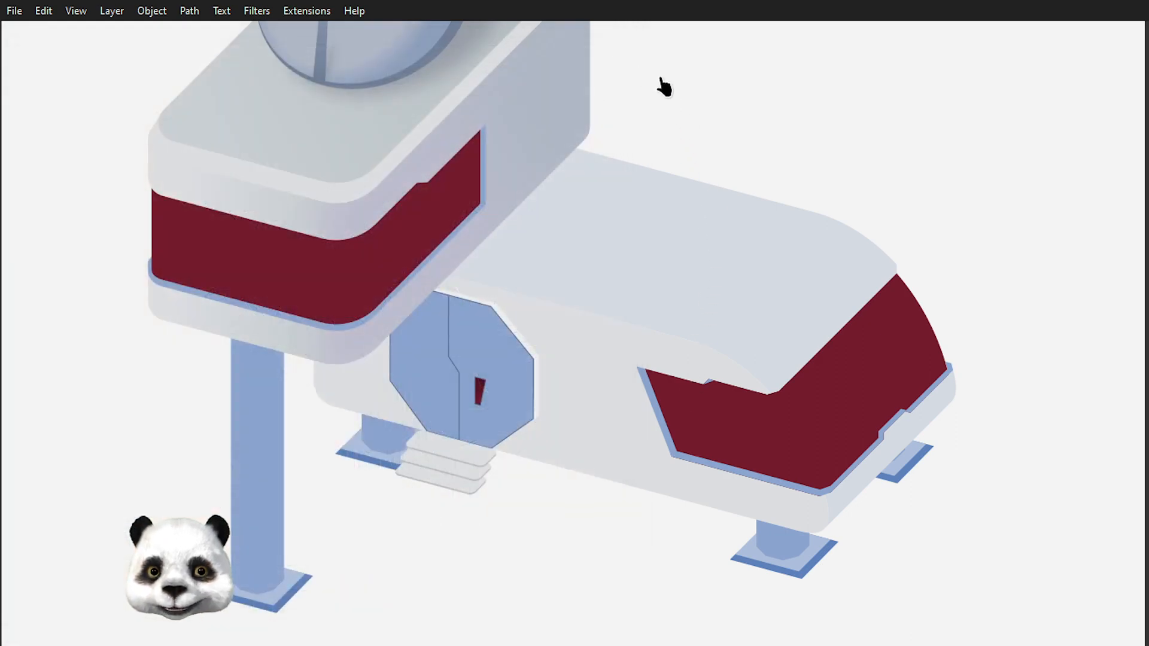
{"action": "scroll", "coordinate": [757, 230], "scroll_direction": "down", "scroll_amount": 3}
{"action": "left_click_drag", "start_coordinate": [658, 286], "coordinate": [590, 406]}
{"action": "scroll", "coordinate": [592, 404], "scroll_direction": "up", "scroll_amount": 3}
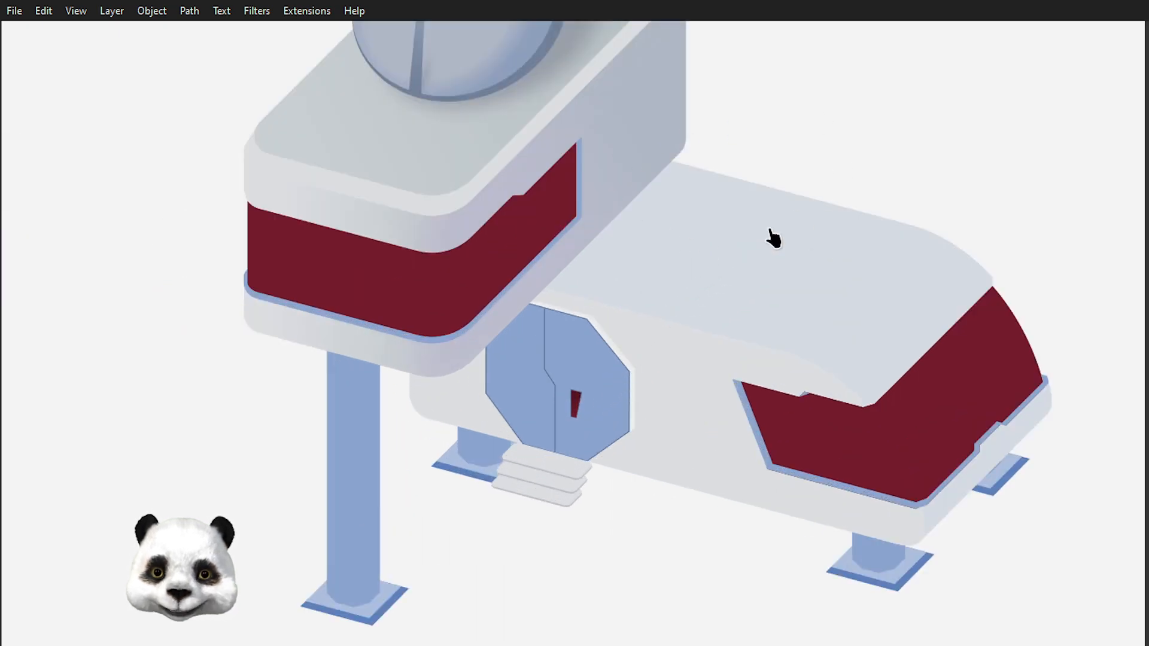
{"action": "left_click_drag", "start_coordinate": [692, 326], "coordinate": [628, 405]}
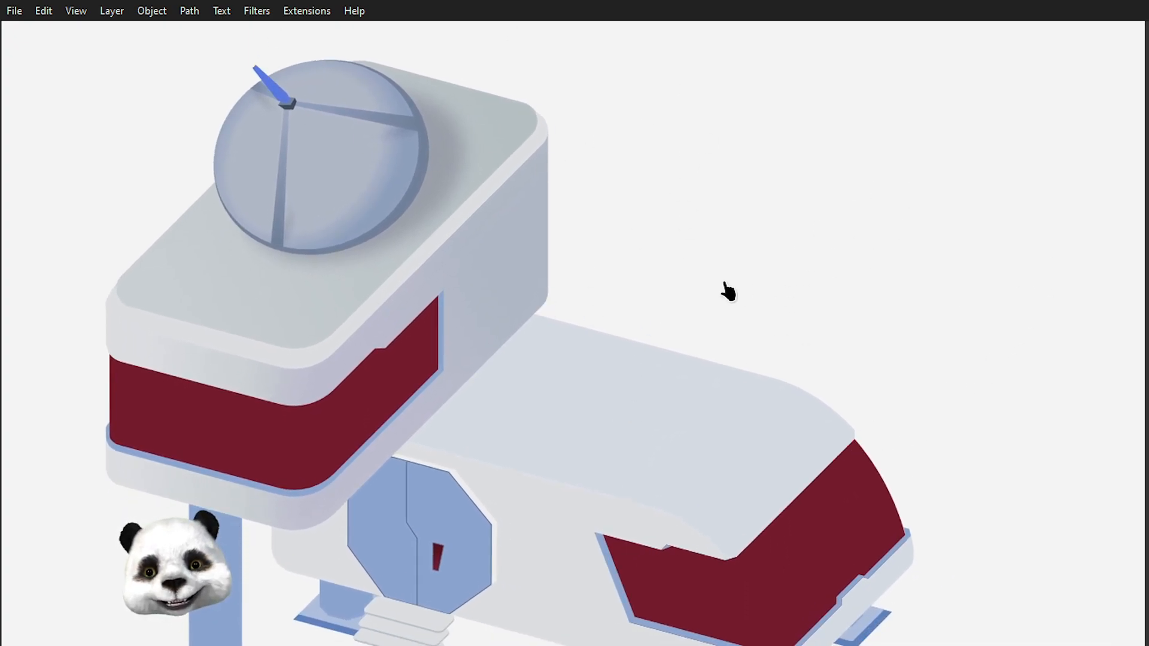
{"action": "left_click_drag", "start_coordinate": [716, 319], "coordinate": [862, 190]}
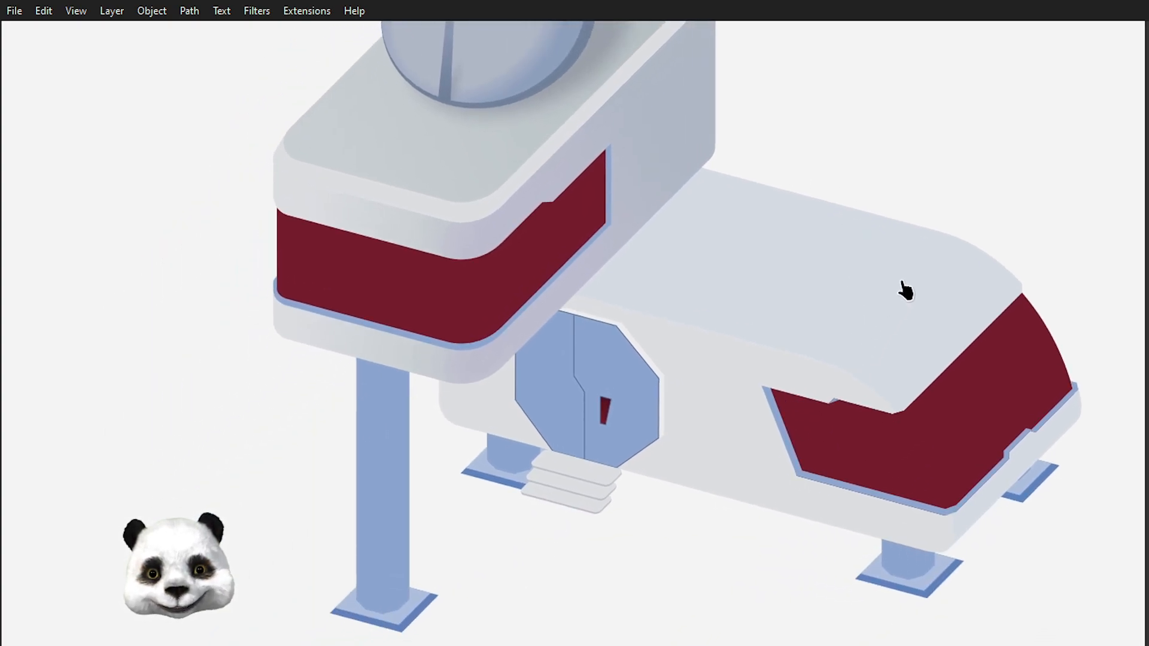
{"action": "left_click_drag", "start_coordinate": [904, 290], "coordinate": [765, 356]}
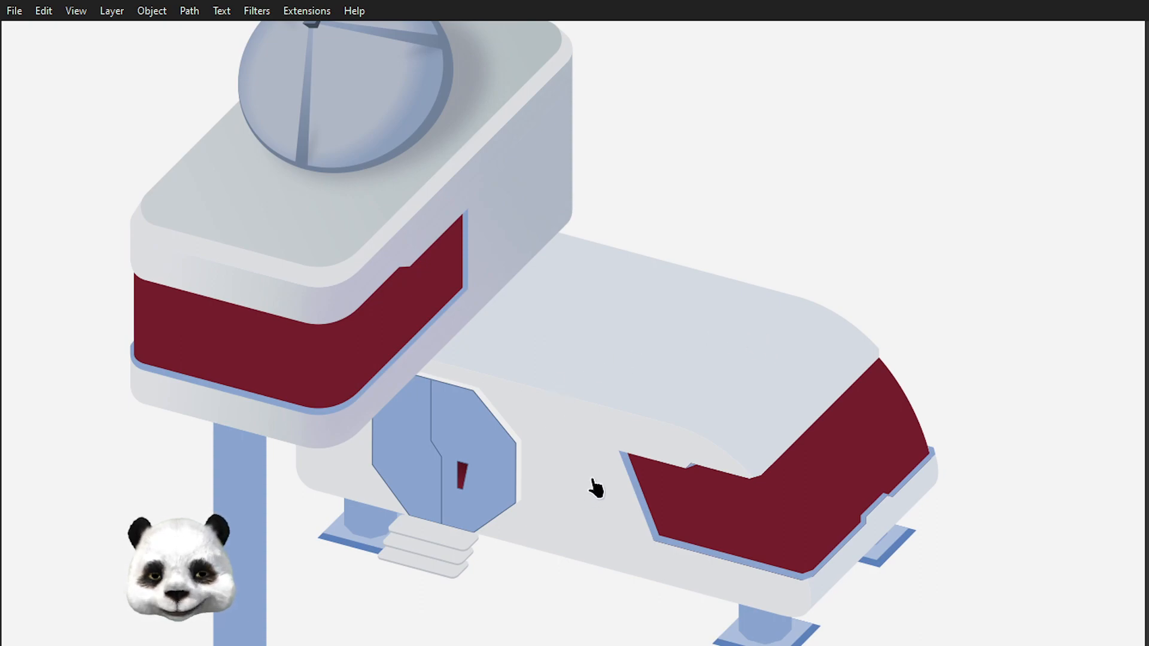
{"action": "left_click_drag", "start_coordinate": [592, 490], "coordinate": [690, 347]}
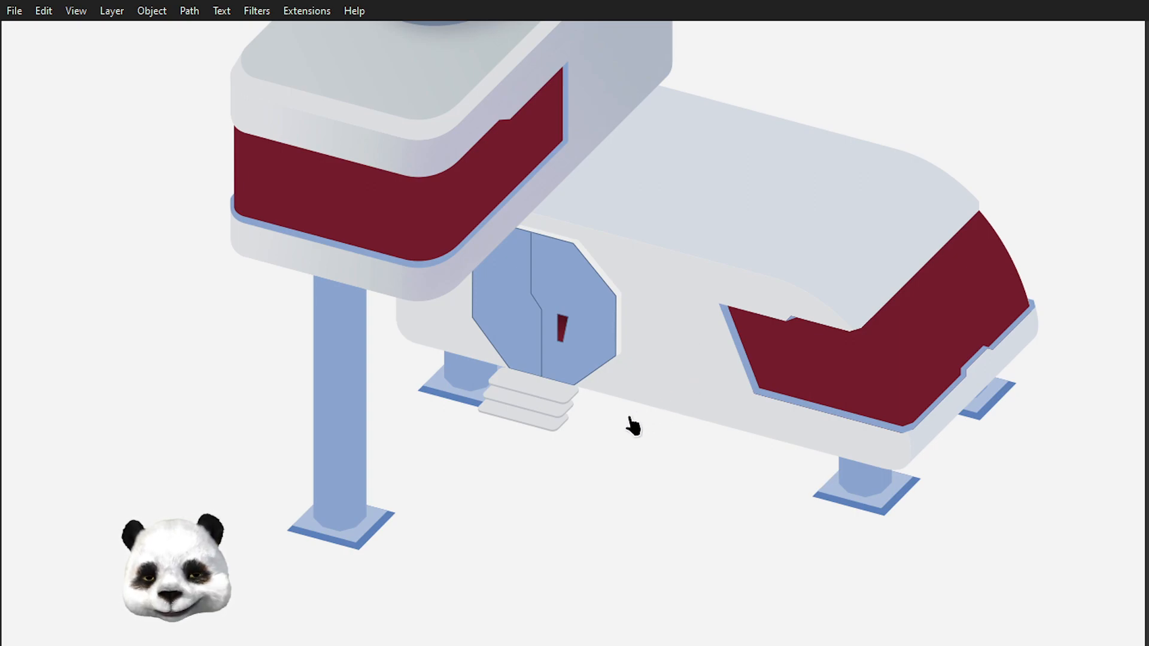
Step: Show the axonometric grid over the building illustration
{"action": "left_click_drag", "start_coordinate": [653, 351], "coordinate": [583, 431]}
{"action": "scroll", "coordinate": [570, 487], "scroll_direction": "down", "scroll_amount": 1}
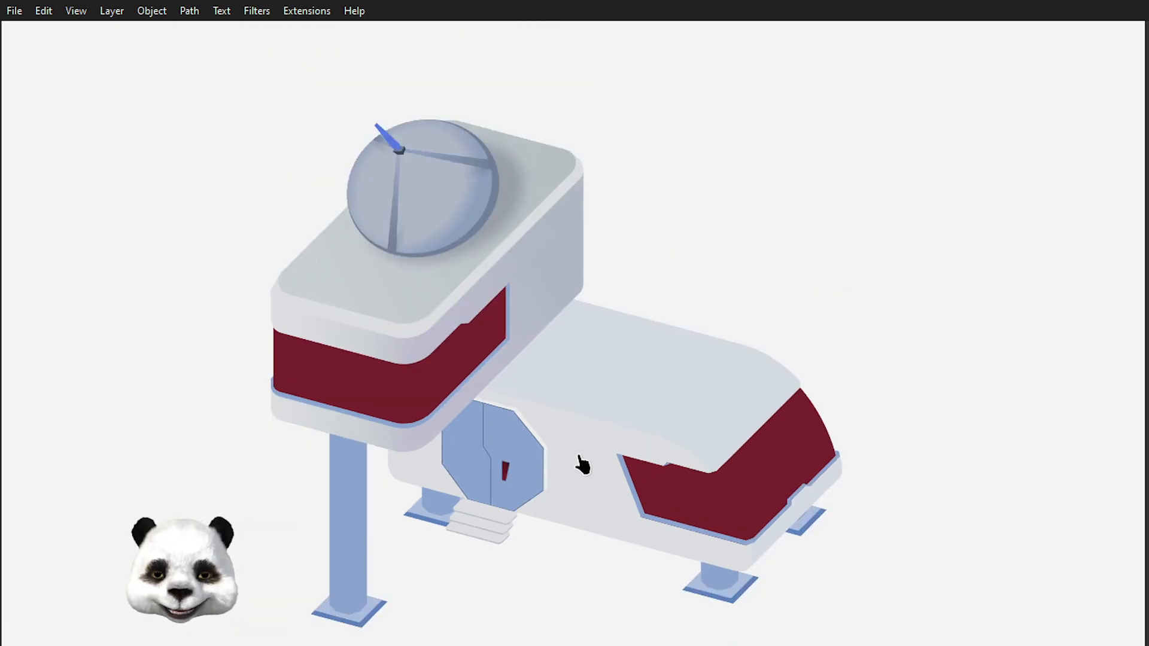
{"action": "key", "text": "numbersign"}
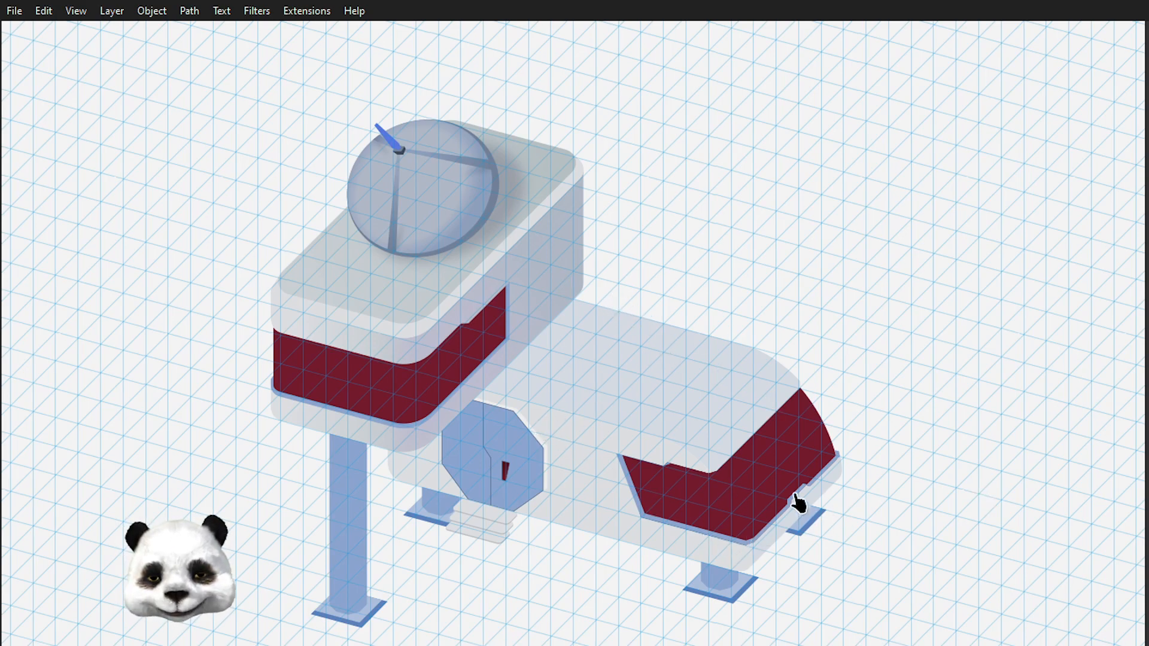
Step: Examine how the building's walls, roofs and satellite dish line up with the axonometric grid
{"action": "scroll", "coordinate": [880, 459], "scroll_direction": "down", "scroll_amount": 5}
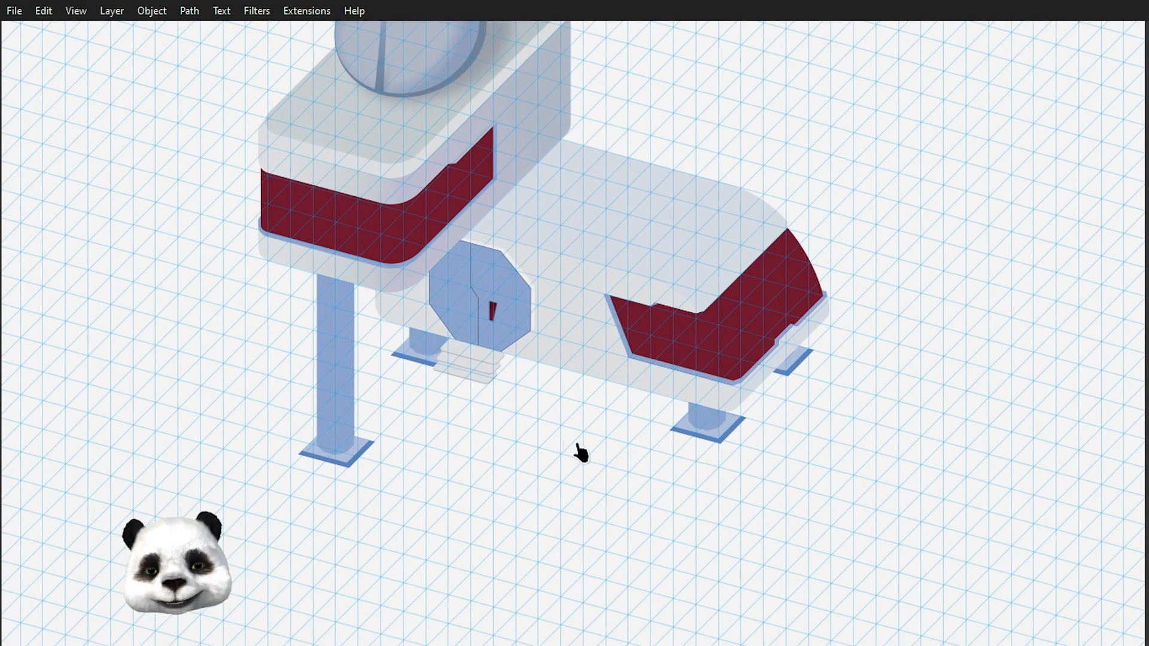
{"action": "left_click_drag", "start_coordinate": [577, 455], "coordinate": [681, 496]}
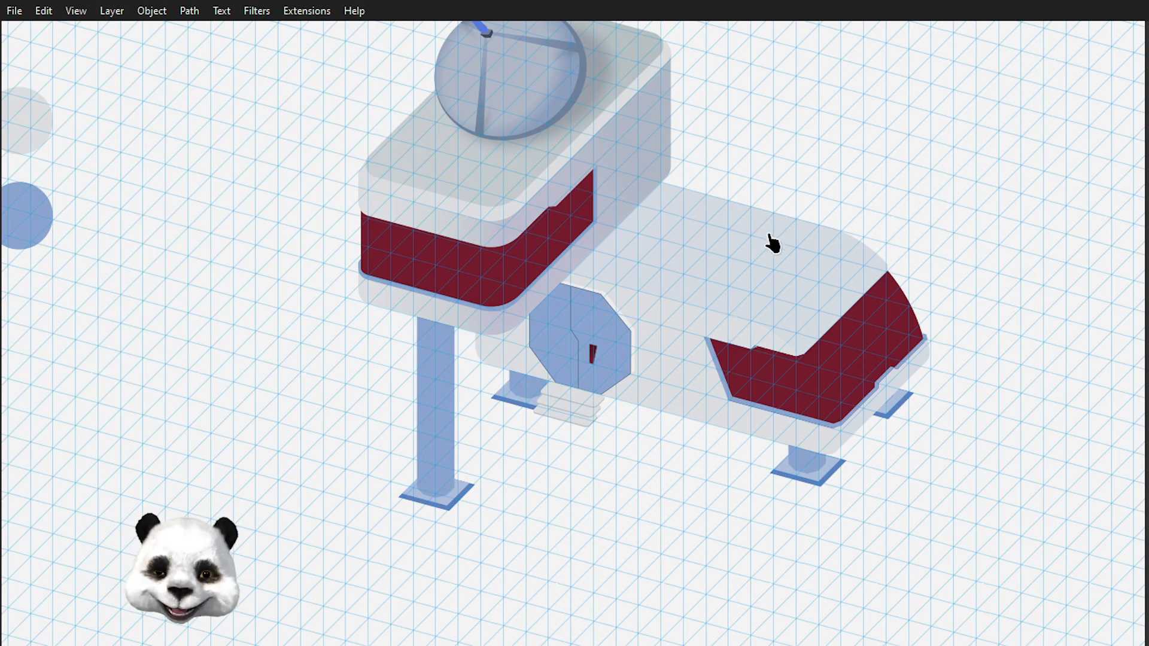
{"action": "left_click_drag", "start_coordinate": [774, 235], "coordinate": [752, 290]}
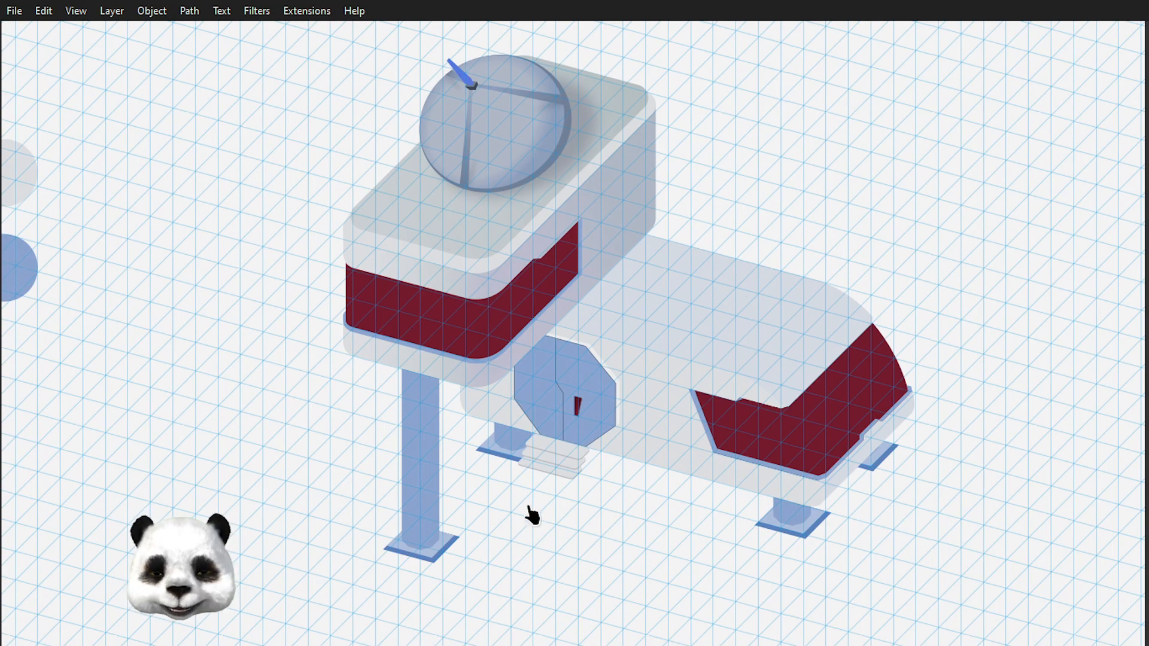
{"action": "scroll", "coordinate": [662, 405], "scroll_direction": "up", "scroll_amount": 2}
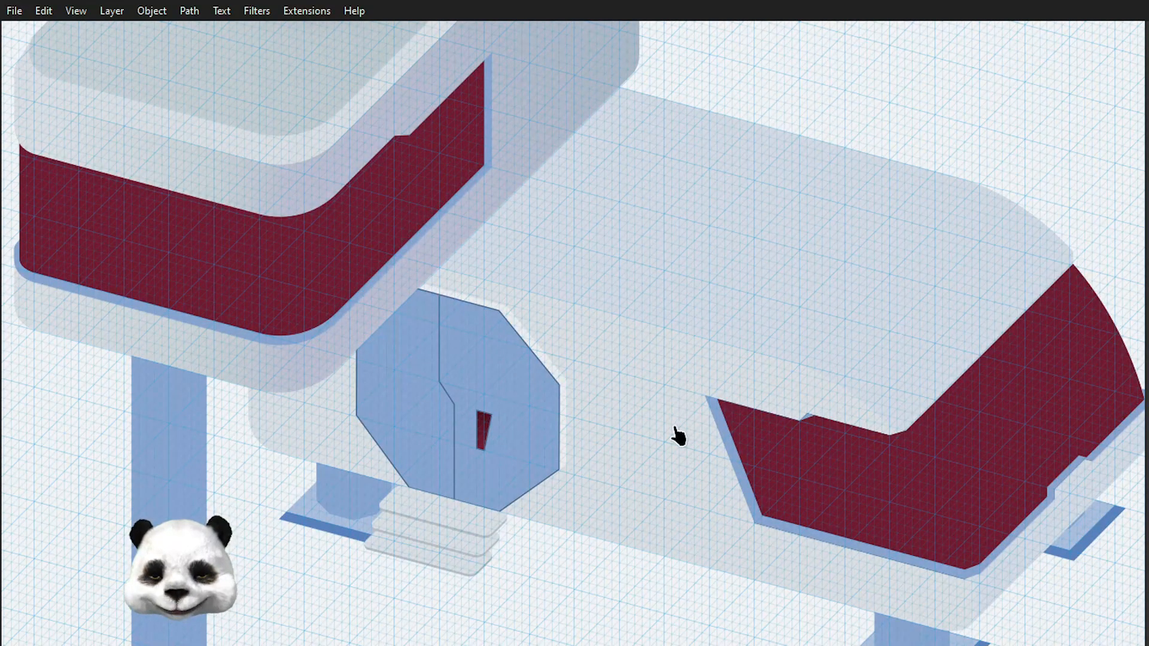
{"action": "scroll", "coordinate": [679, 437], "scroll_direction": "down", "scroll_amount": 2}
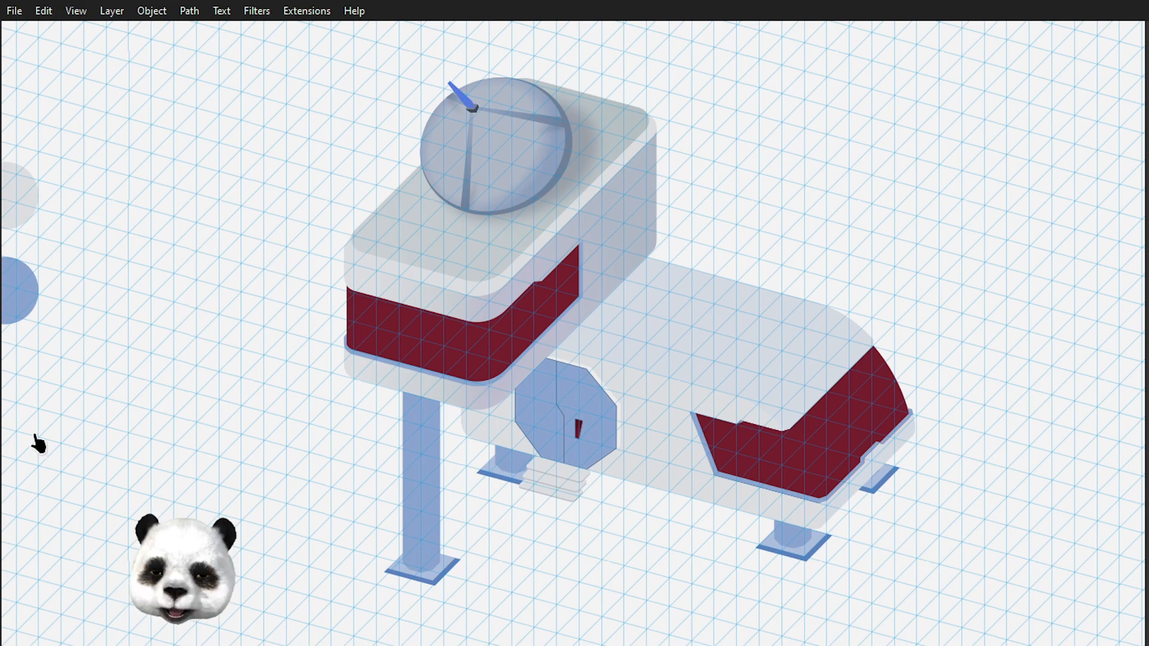
{"action": "scroll", "coordinate": [295, 428], "scroll_direction": "down", "scroll_amount": 8}
{"action": "scroll", "coordinate": [297, 413], "scroll_direction": "up", "scroll_amount": 8}
{"action": "scroll", "coordinate": [301, 395], "scroll_direction": "down", "scroll_amount": 1}
{"action": "scroll", "coordinate": [304, 402], "scroll_direction": "down", "scroll_amount": 1}
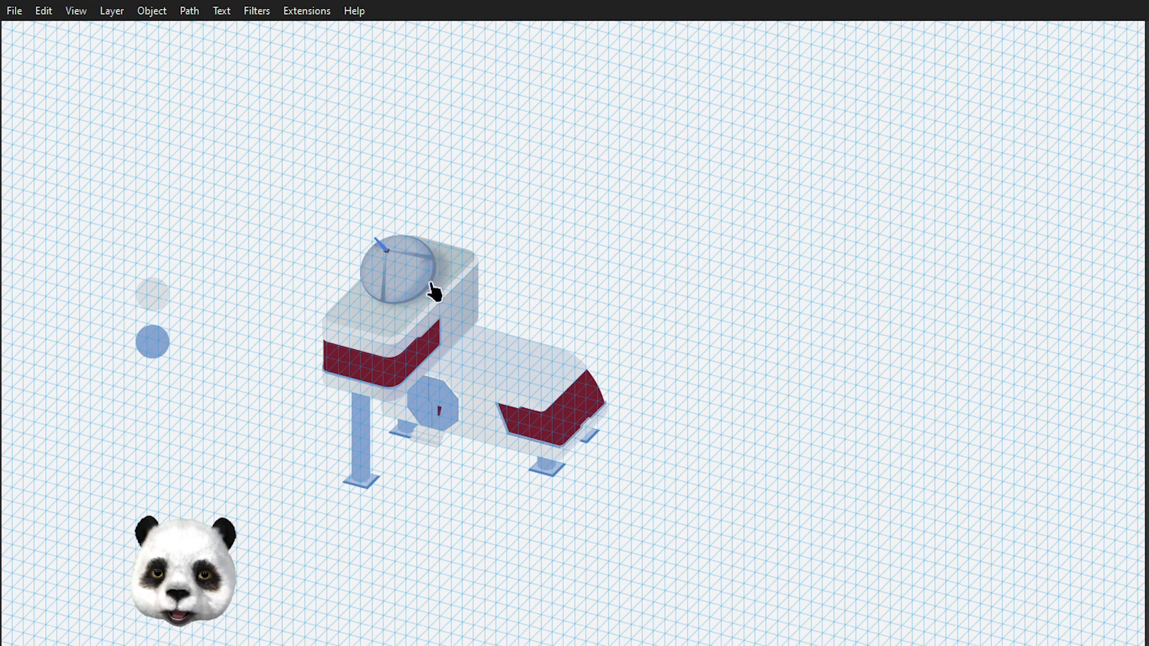
{"action": "scroll", "coordinate": [431, 293], "scroll_direction": "up", "scroll_amount": 4}
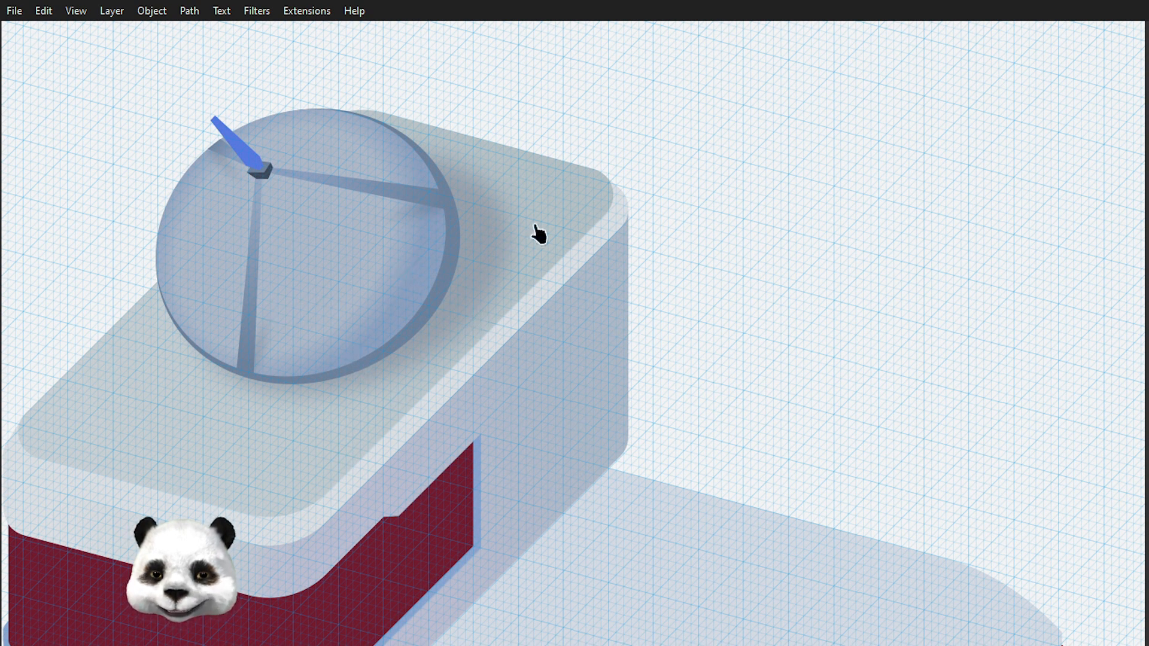
{"action": "scroll", "coordinate": [504, 267], "scroll_direction": "down", "scroll_amount": 1}
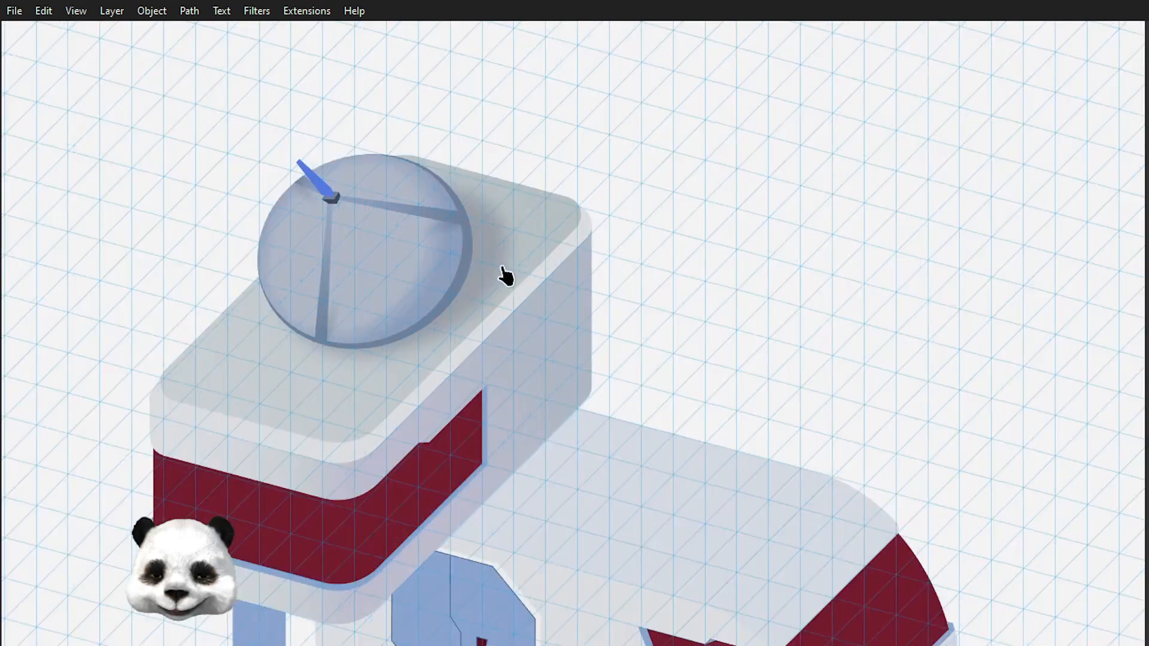
{"action": "left_click_drag", "start_coordinate": [657, 265], "coordinate": [683, 227]}
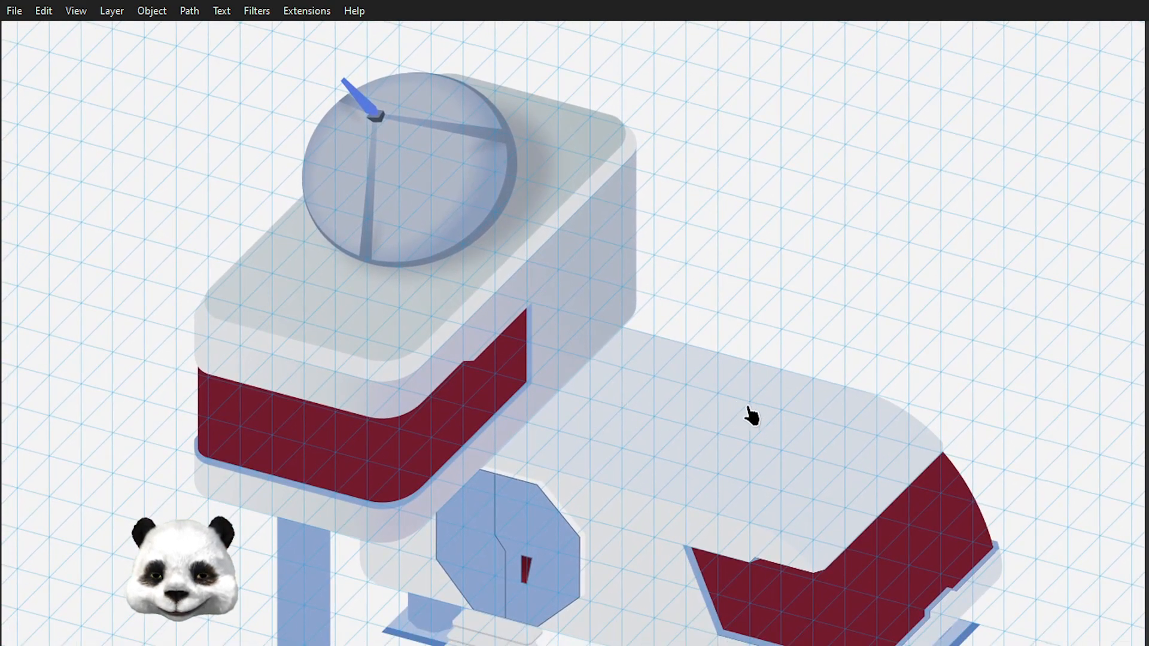
Step: Draw a closed four-sided panel with the Pen tool on the lower building's roof, snapping its corners to the axonometric grid
{"action": "scroll", "coordinate": [706, 437], "scroll_direction": "up", "scroll_amount": 2}
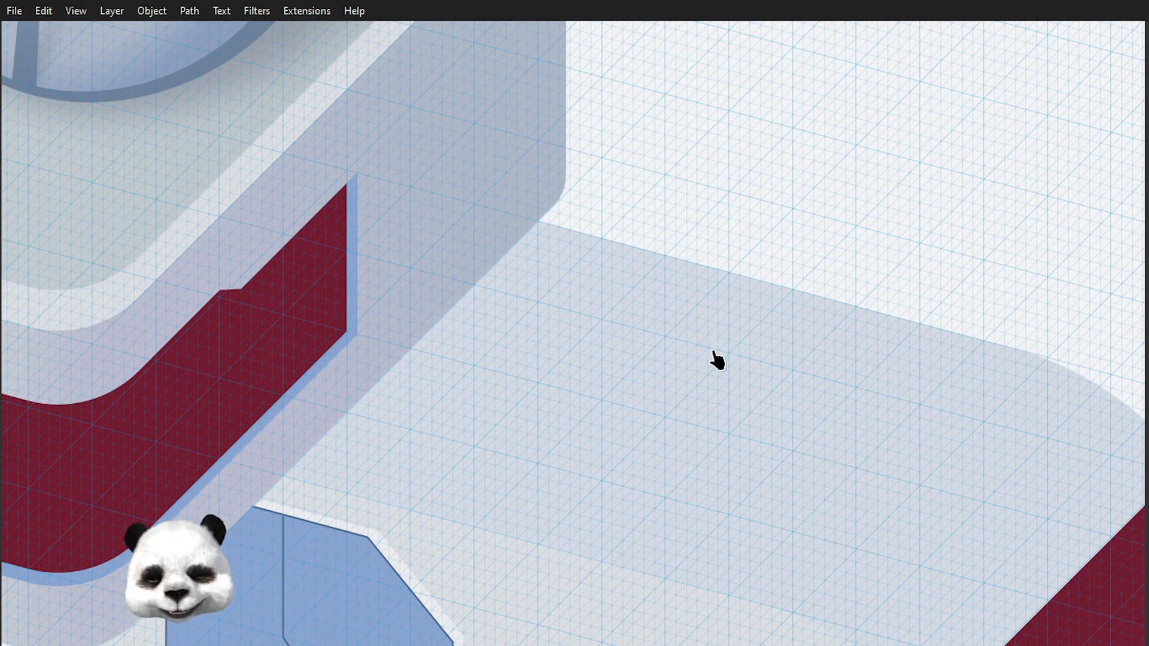
{"action": "scroll", "coordinate": [480, 474], "scroll_direction": "up", "scroll_amount": 2}
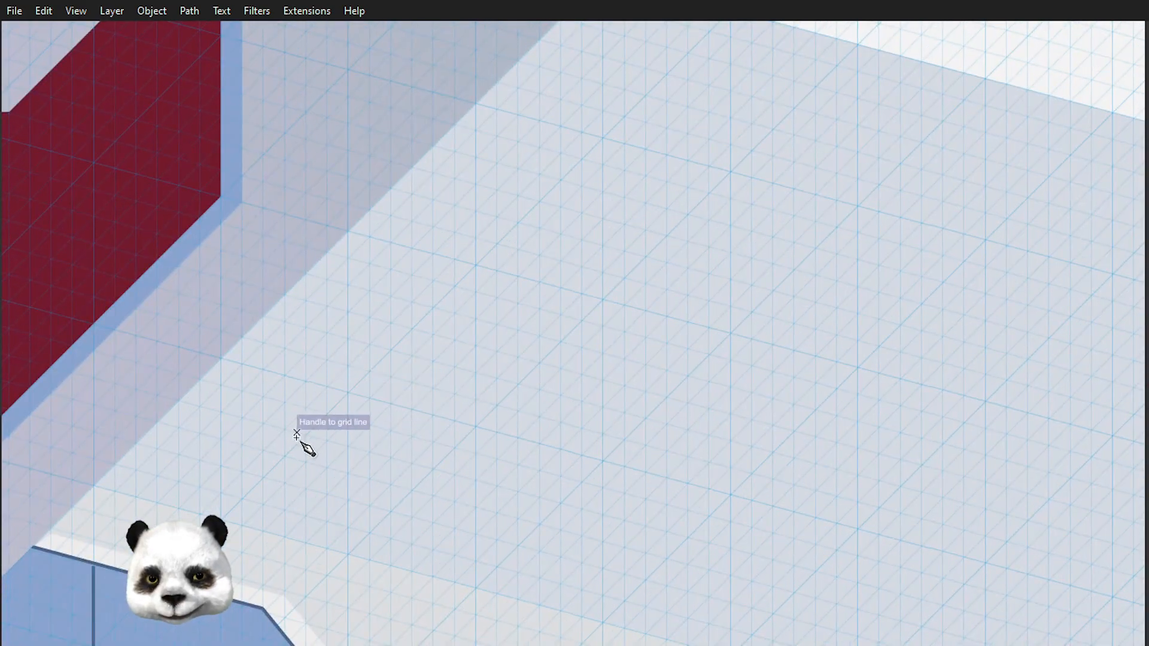
{"action": "left_click", "coordinate": [264, 476]}
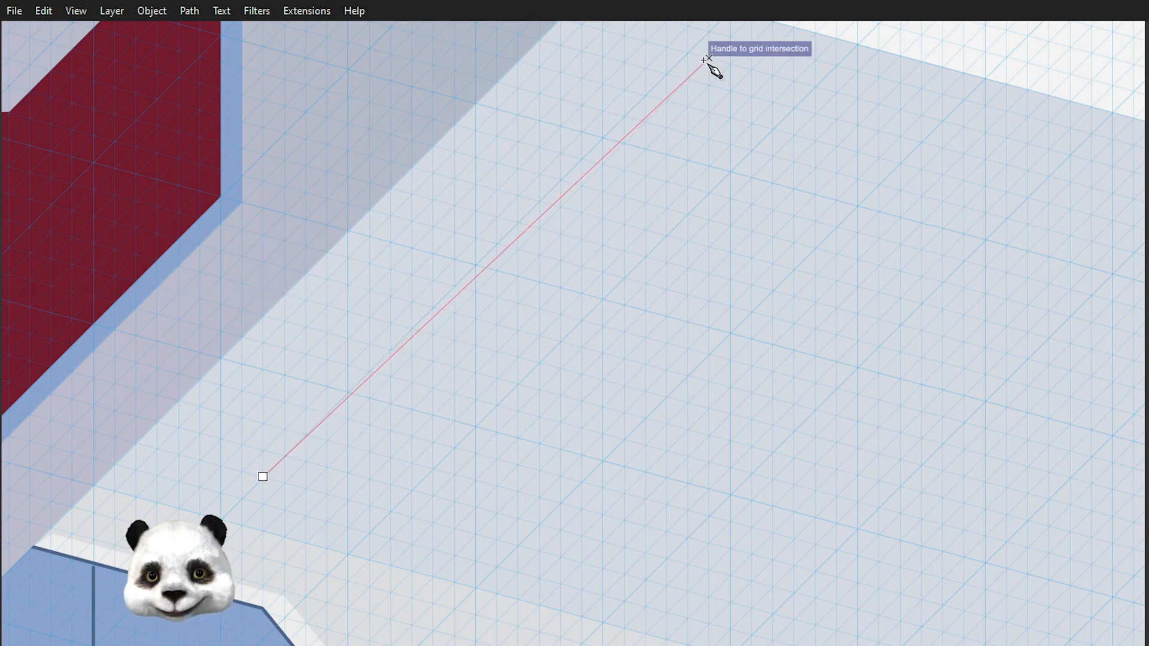
{"action": "left_click", "coordinate": [689, 51]}
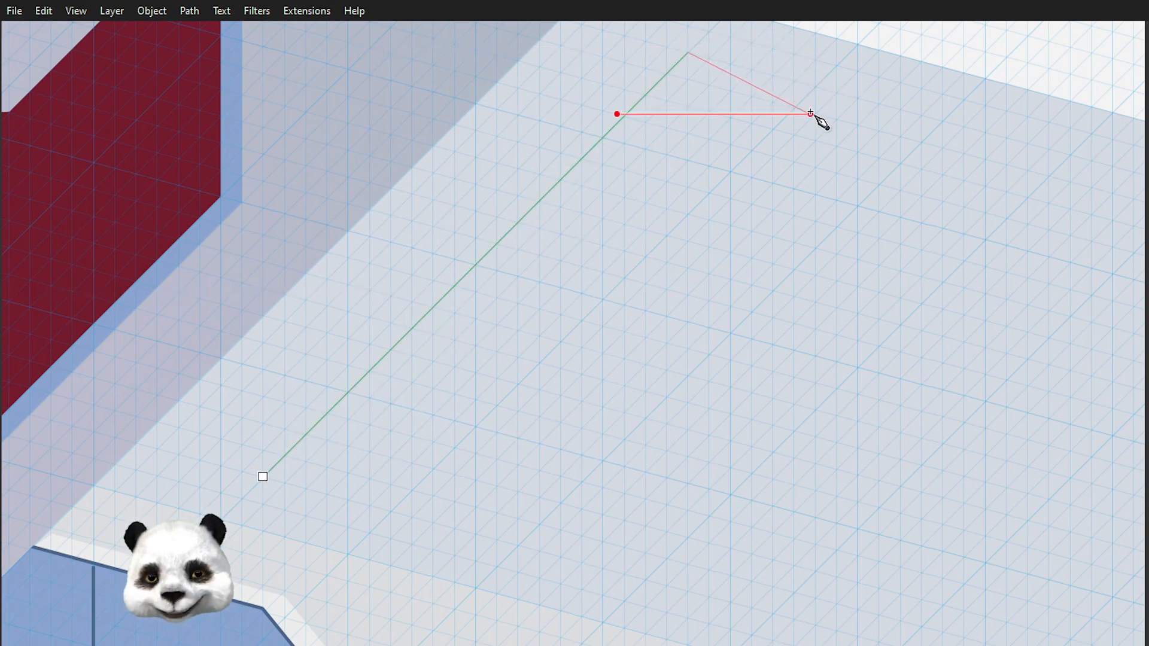
{"action": "scroll", "coordinate": [816, 114], "scroll_direction": "down", "scroll_amount": 1}
{"action": "left_click_drag", "start_coordinate": [885, 134], "coordinate": [718, 144]}
{"action": "left_click_drag", "start_coordinate": [990, 192], "coordinate": [718, 160]}
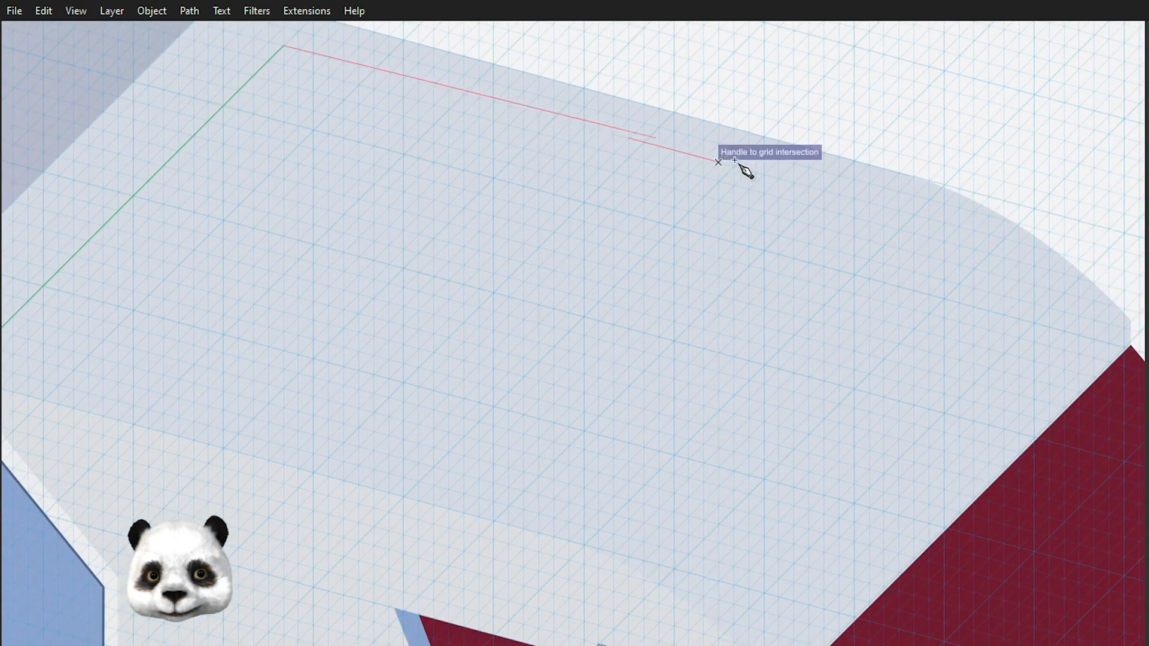
{"action": "left_click", "coordinate": [912, 214]}
{"action": "left_click_drag", "start_coordinate": [623, 511], "coordinate": [707, 469]}
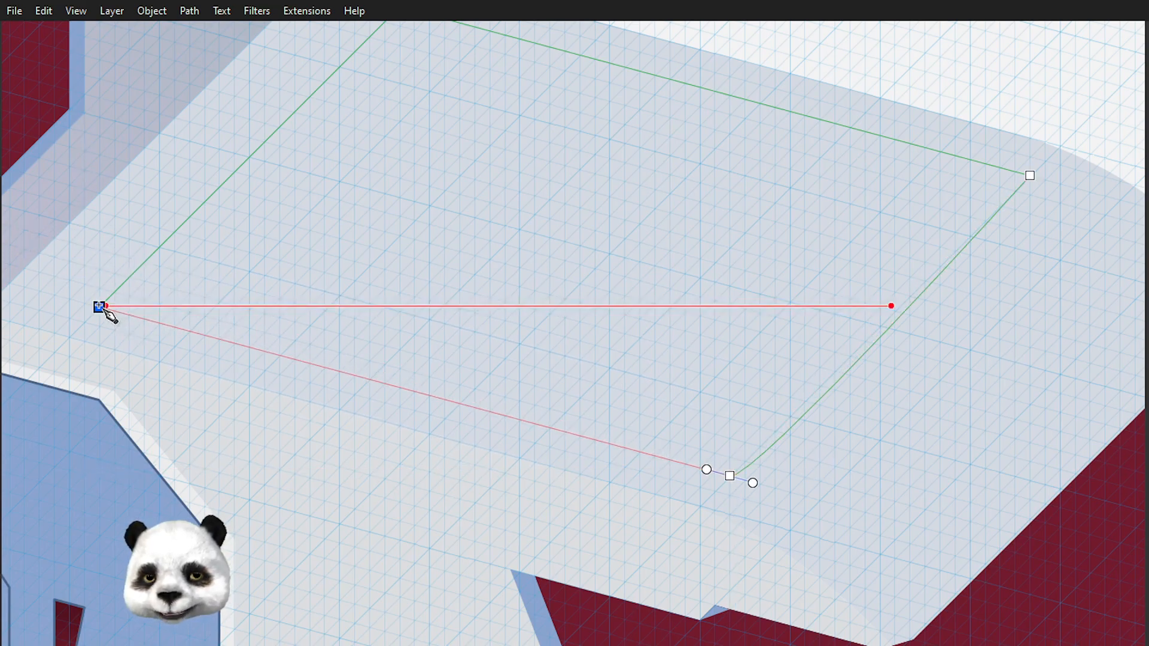
{"action": "key", "text": "BackSpace"}
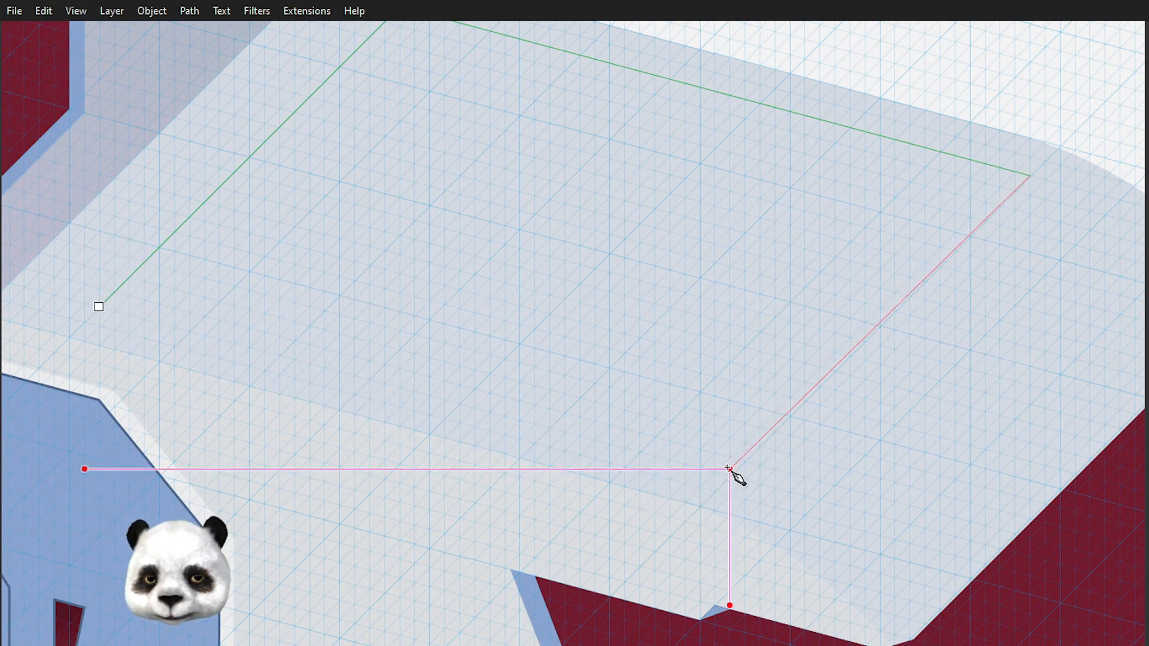
{"action": "left_click_drag", "start_coordinate": [731, 476], "coordinate": [678, 465]}
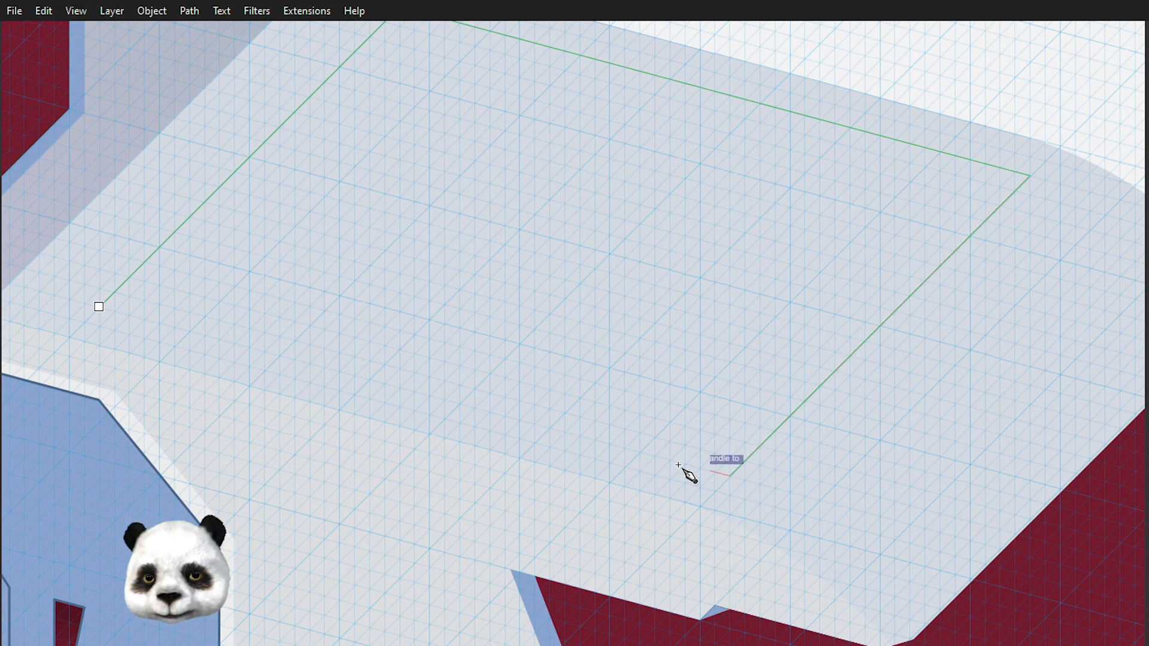
{"action": "left_click", "coordinate": [99, 307]}
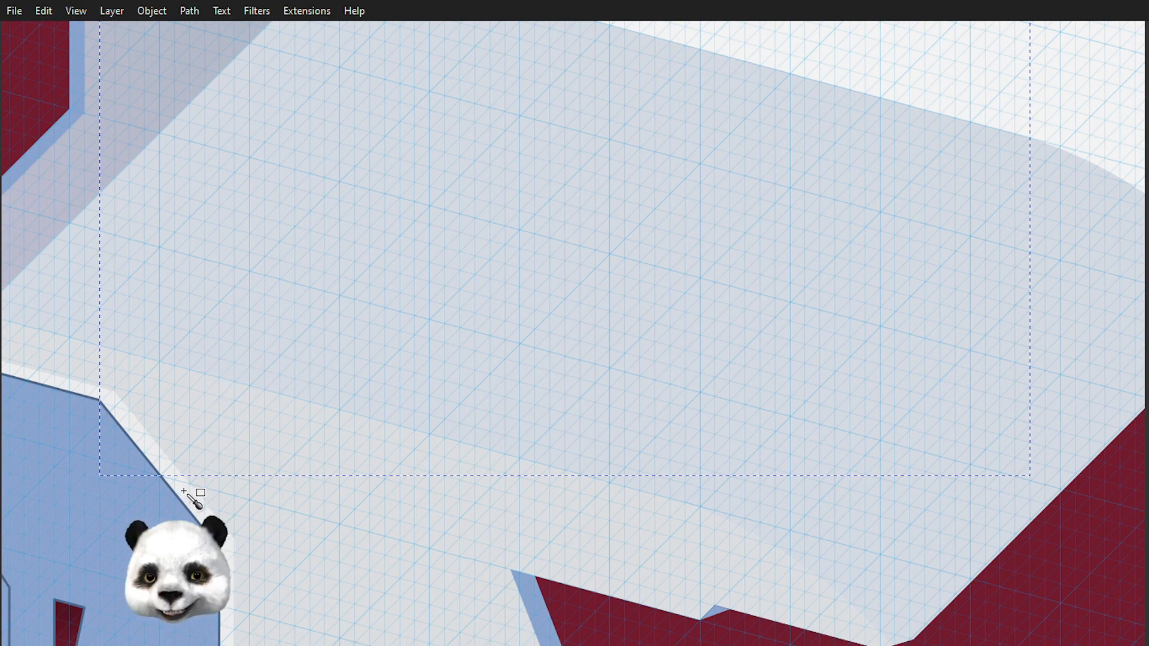
Step: Give the new roof panel a light grey fill sampled from the drawing with the Dropper
{"action": "key", "text": "s"}
{"action": "left_click", "coordinate": [479, 240]}
{"action": "key", "text": "d"}
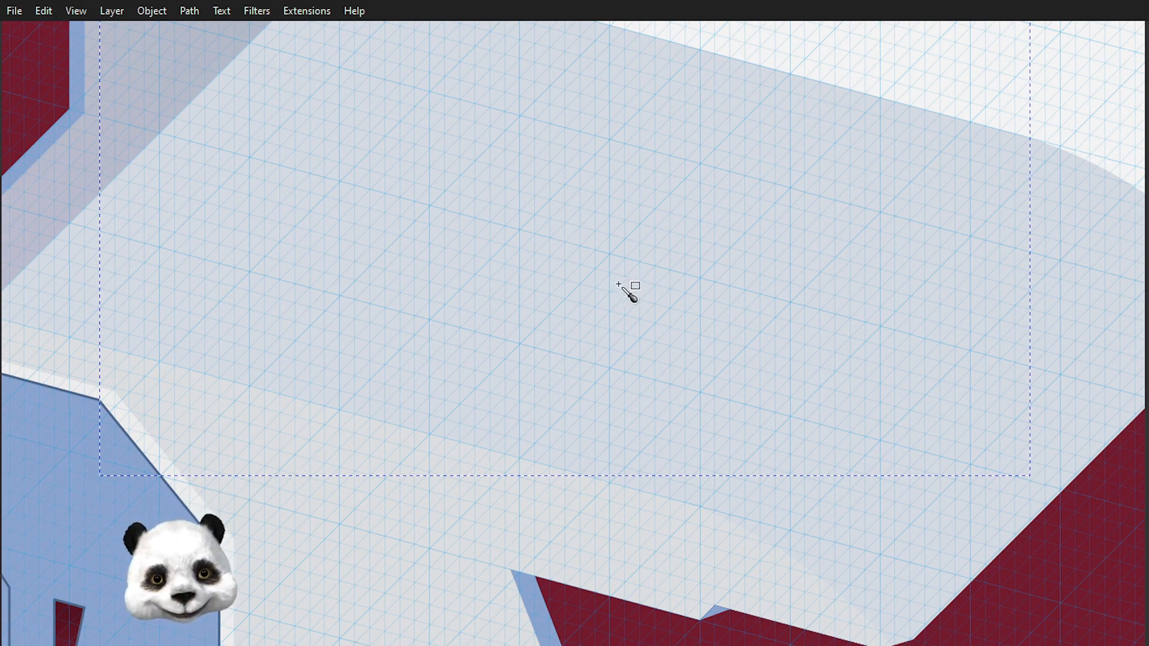
{"action": "scroll", "coordinate": [828, 205], "scroll_direction": "down", "scroll_amount": 5}
{"action": "scroll", "coordinate": [828, 205], "scroll_direction": "up", "scroll_amount": 3}
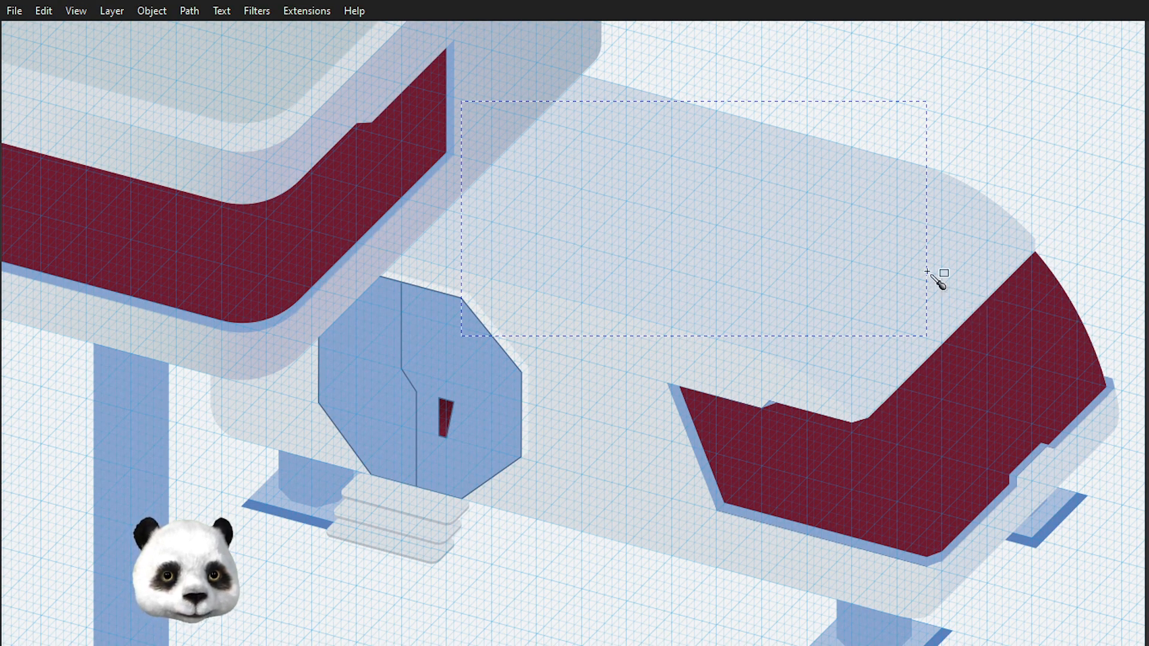
Step: Move the panel up and to the right, and raise it above the roof surface in the stacking order
{"action": "scroll", "coordinate": [748, 173], "scroll_direction": "up", "scroll_amount": 2}
{"action": "key", "text": "s"}
{"action": "left_click_drag", "start_coordinate": [915, 77], "coordinate": [1012, 27]}
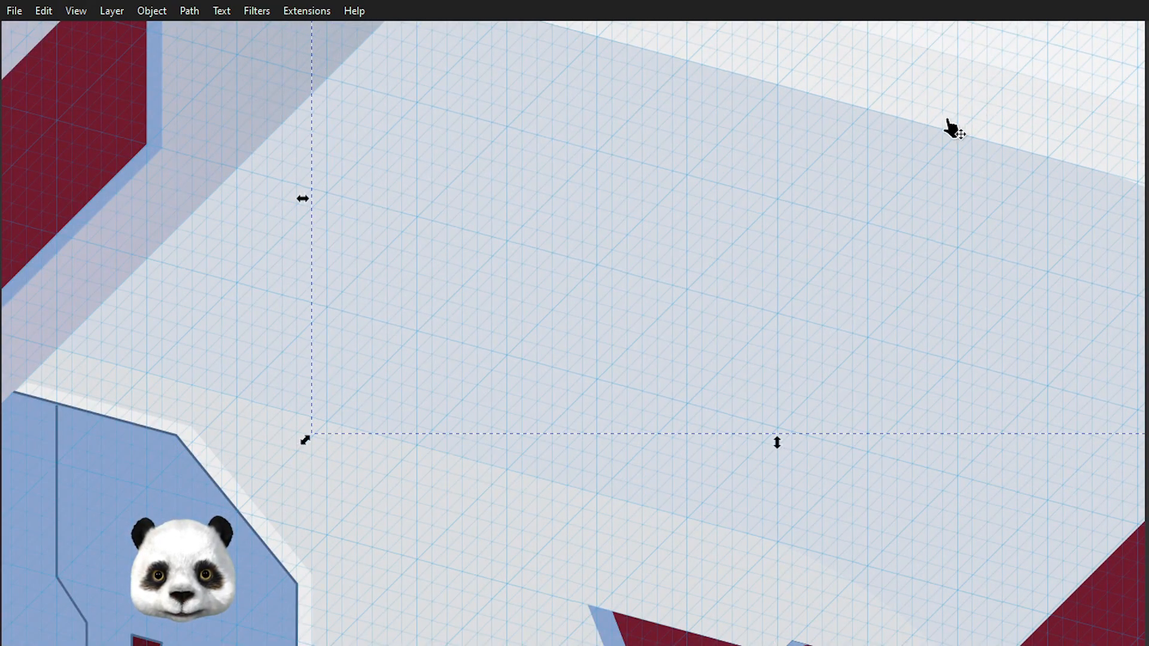
{"action": "scroll", "coordinate": [762, 225], "scroll_direction": "down", "scroll_amount": 4}
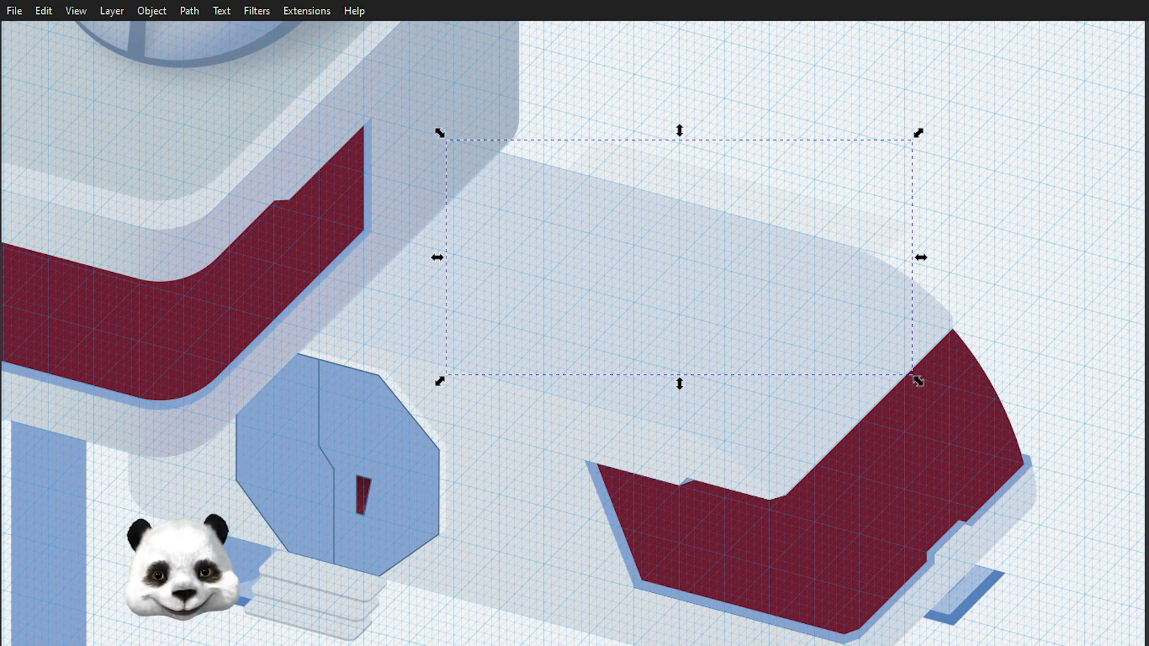
{"action": "key", "text": "Page_Up"}
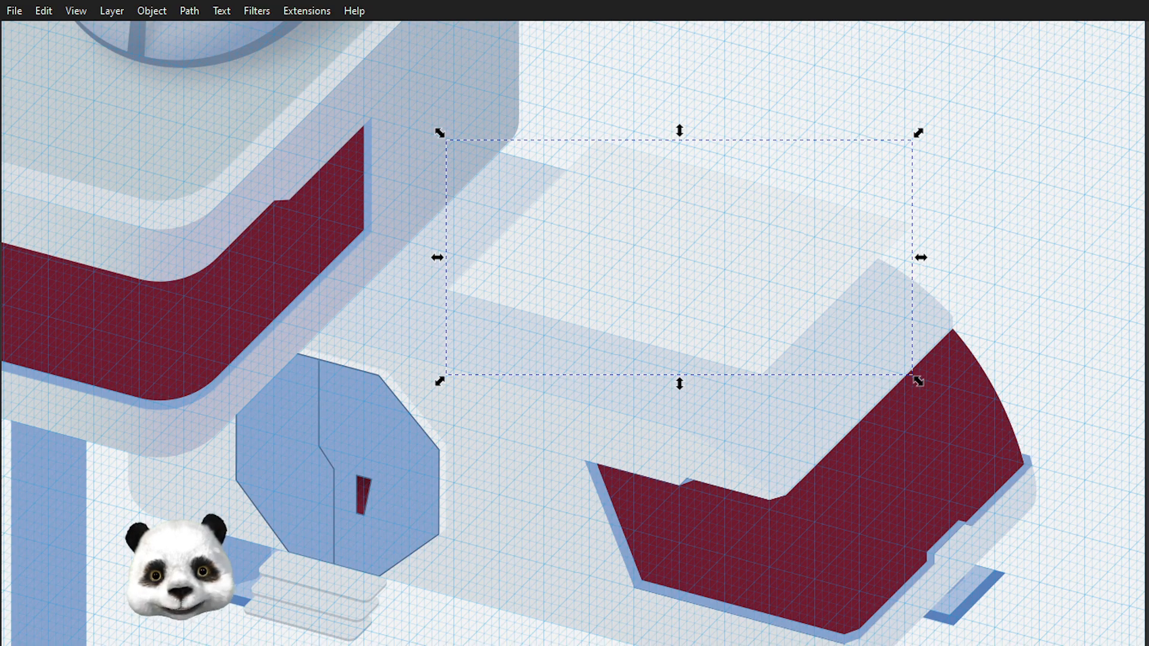
{"action": "scroll", "coordinate": [532, 266], "scroll_direction": "up", "scroll_amount": 2}
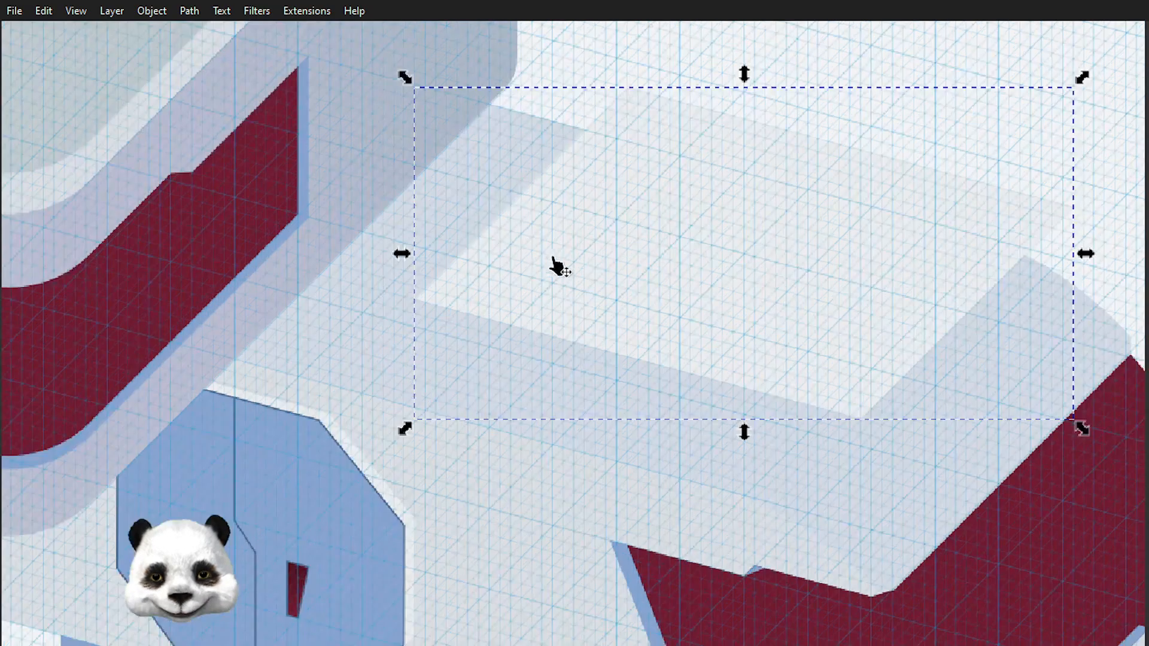
Step: Round the corners of the roof panel slightly, deselect it and hide the axonometric grid
{"action": "left_click_drag", "start_coordinate": [755, 329], "coordinate": [649, 404]}
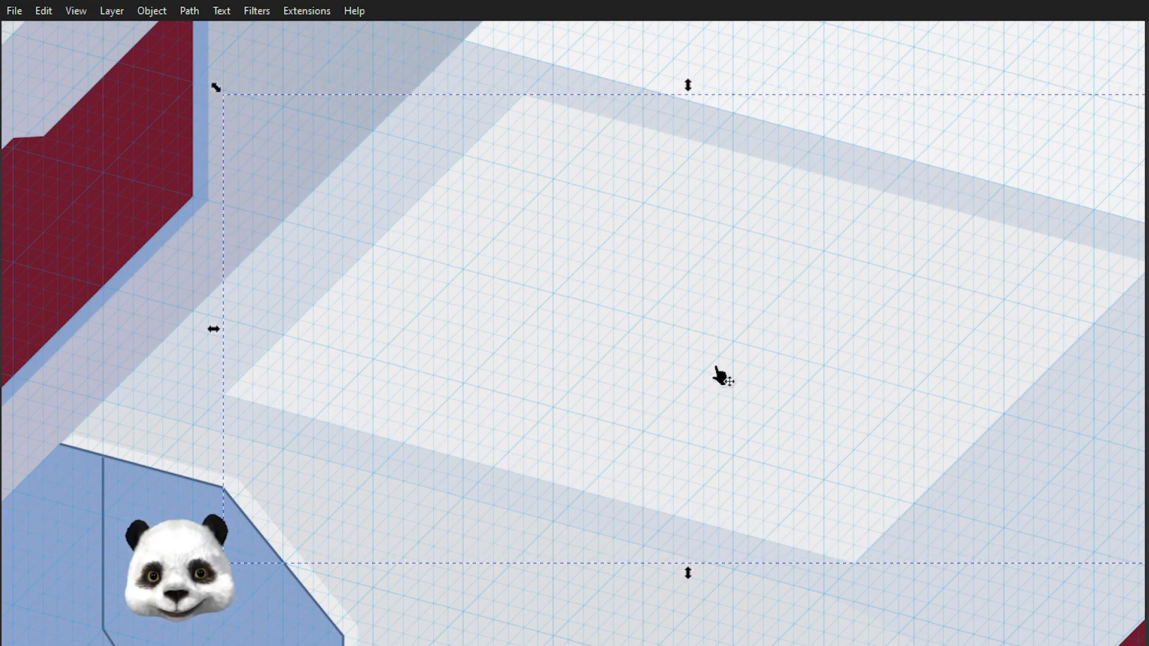
{"action": "scroll", "coordinate": [718, 377], "scroll_direction": "down", "scroll_amount": 2}
{"action": "scroll", "coordinate": [763, 372], "scroll_direction": "up", "scroll_amount": 2}
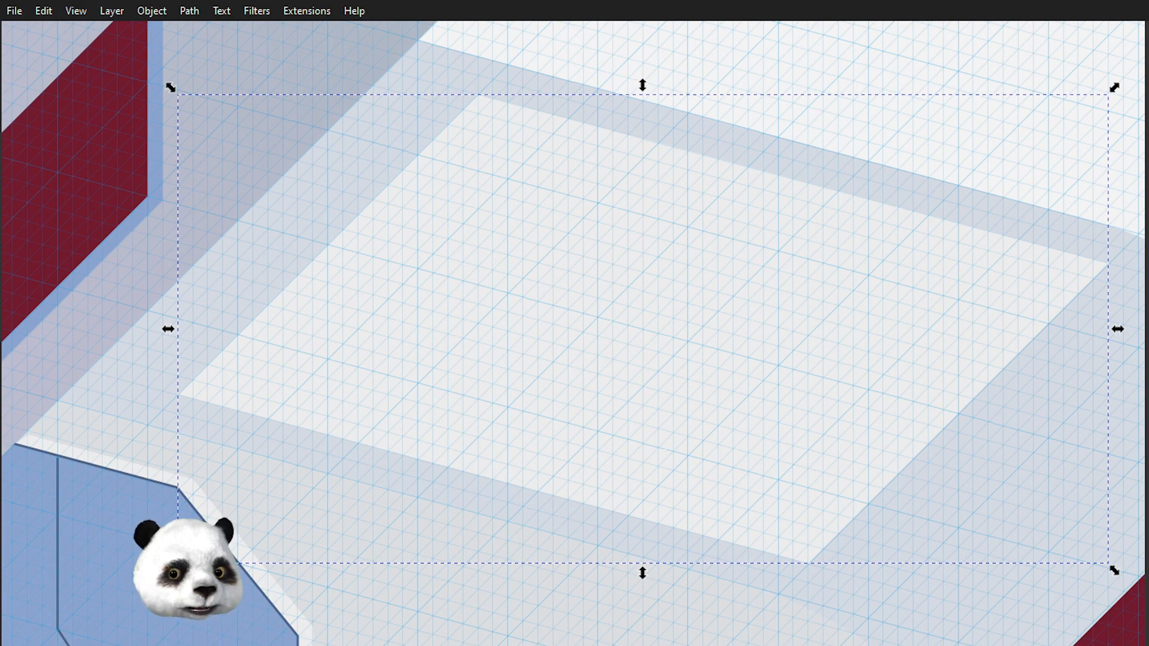
{"action": "key", "text": "ctrl+7"}
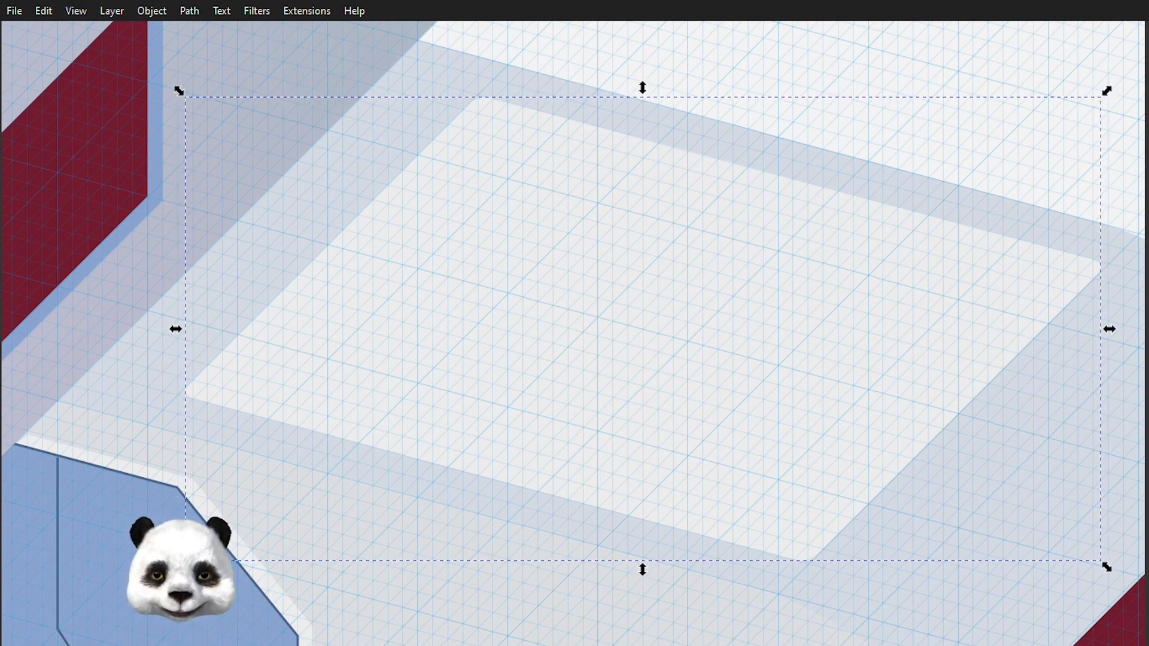
{"action": "left_click", "coordinate": [889, 53]}
{"action": "key", "text": "shift+3"}
{"action": "scroll", "coordinate": [896, 187], "scroll_direction": "down", "scroll_amount": 2}
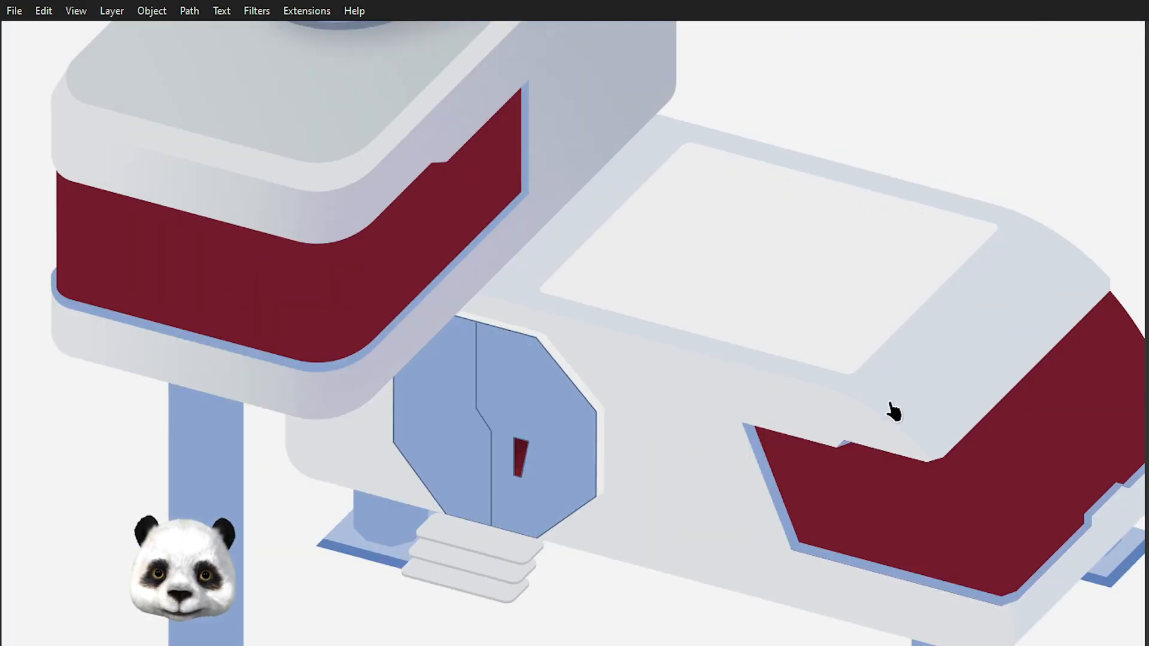
Step: Examine the lower building's door, support legs and entrance steps, checking how their darker edges suggest thickness
{"action": "scroll", "coordinate": [890, 411], "scroll_direction": "up", "scroll_amount": 2}
{"action": "left_click_drag", "start_coordinate": [417, 419], "coordinate": [717, 342]}
{"action": "scroll", "coordinate": [717, 343], "scroll_direction": "down", "scroll_amount": 2}
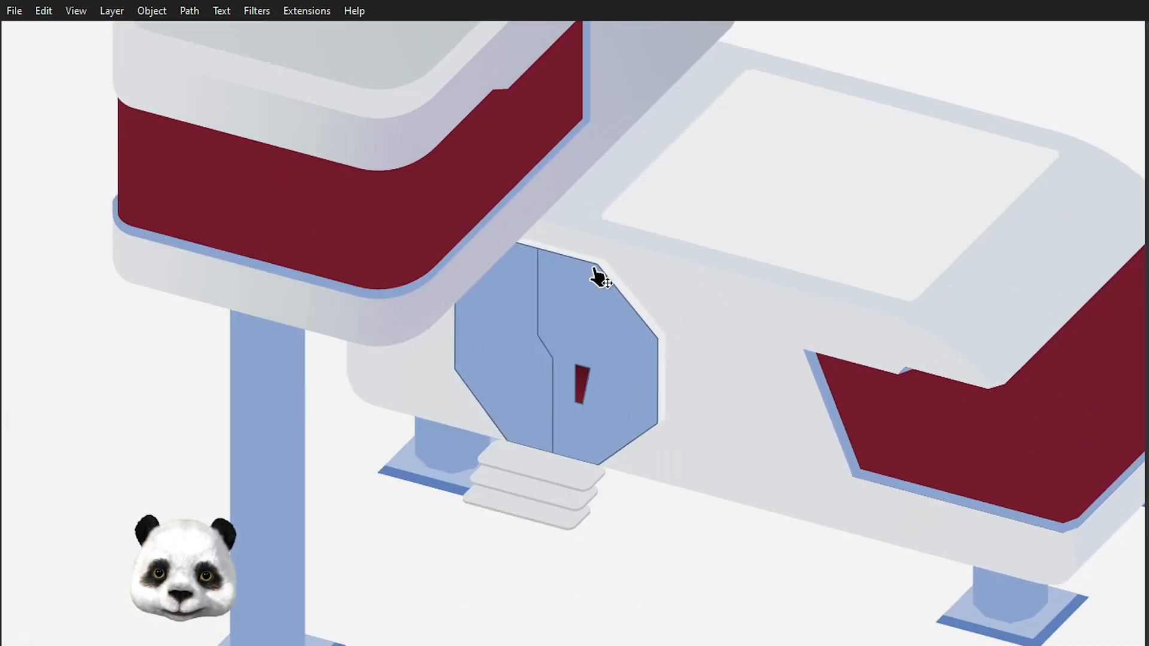
{"action": "scroll", "coordinate": [652, 450], "scroll_direction": "up", "scroll_amount": 1}
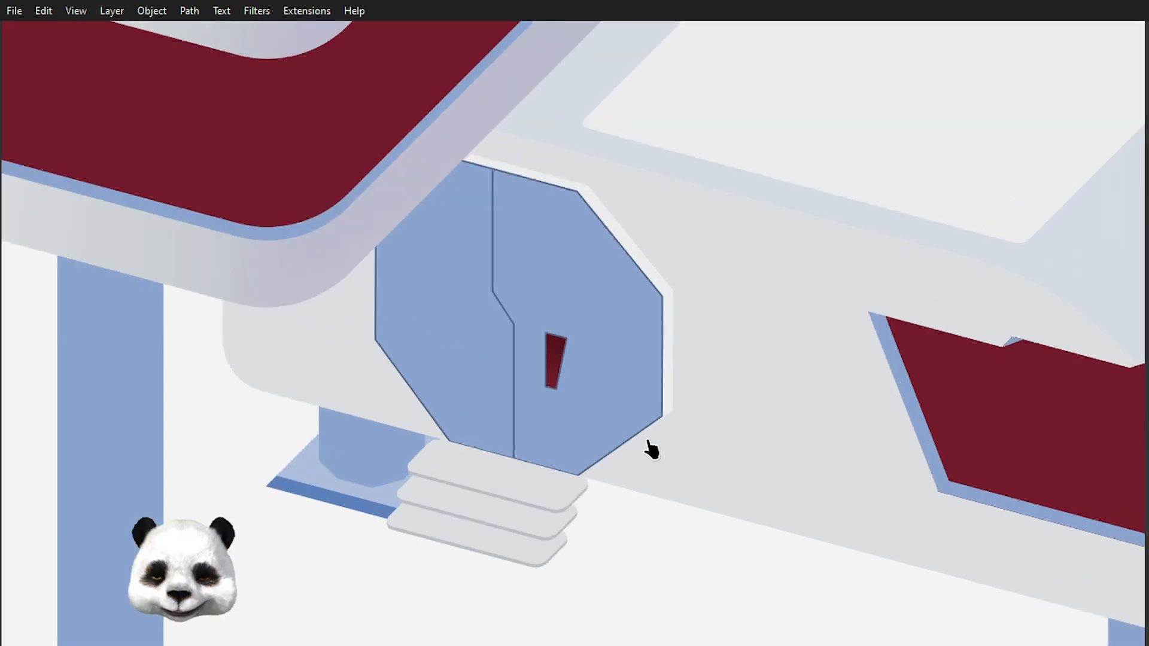
{"action": "scroll", "coordinate": [653, 450], "scroll_direction": "down", "scroll_amount": 1}
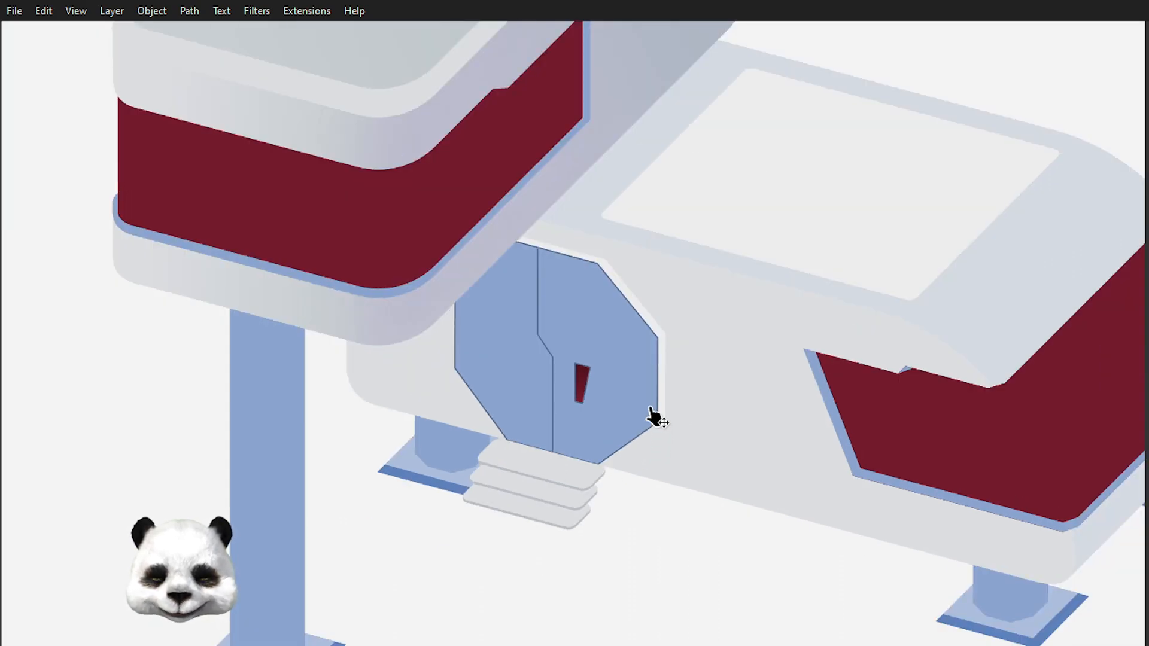
{"action": "scroll", "coordinate": [706, 407], "scroll_direction": "down", "scroll_amount": 2}
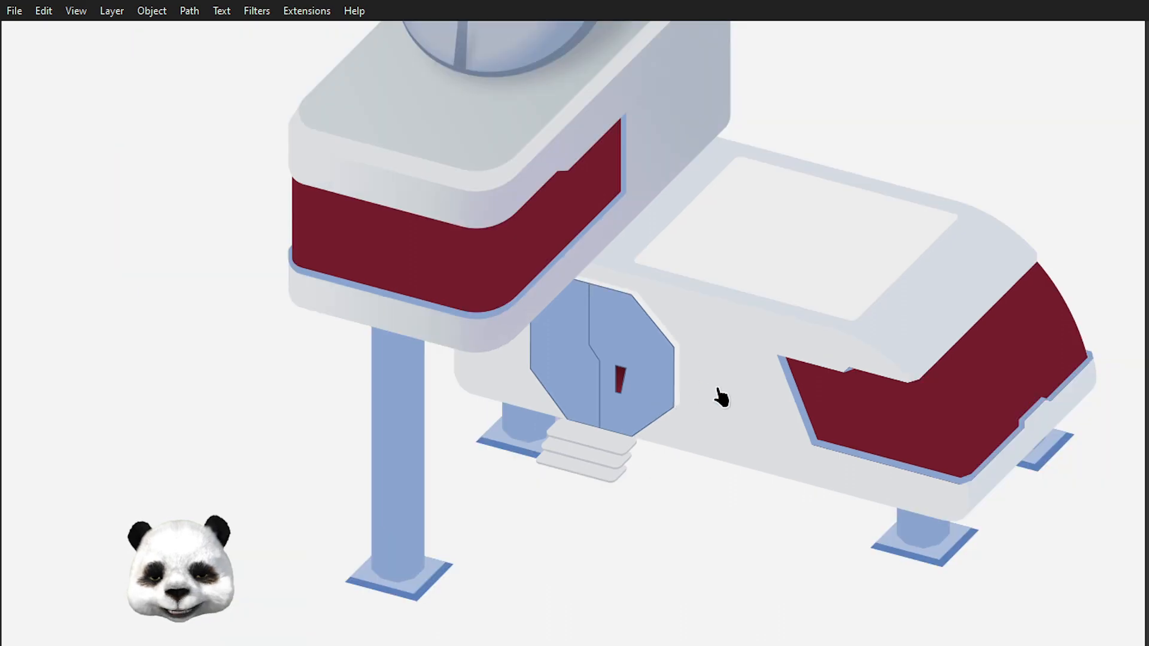
{"action": "scroll", "coordinate": [683, 478], "scroll_direction": "up", "scroll_amount": 1}
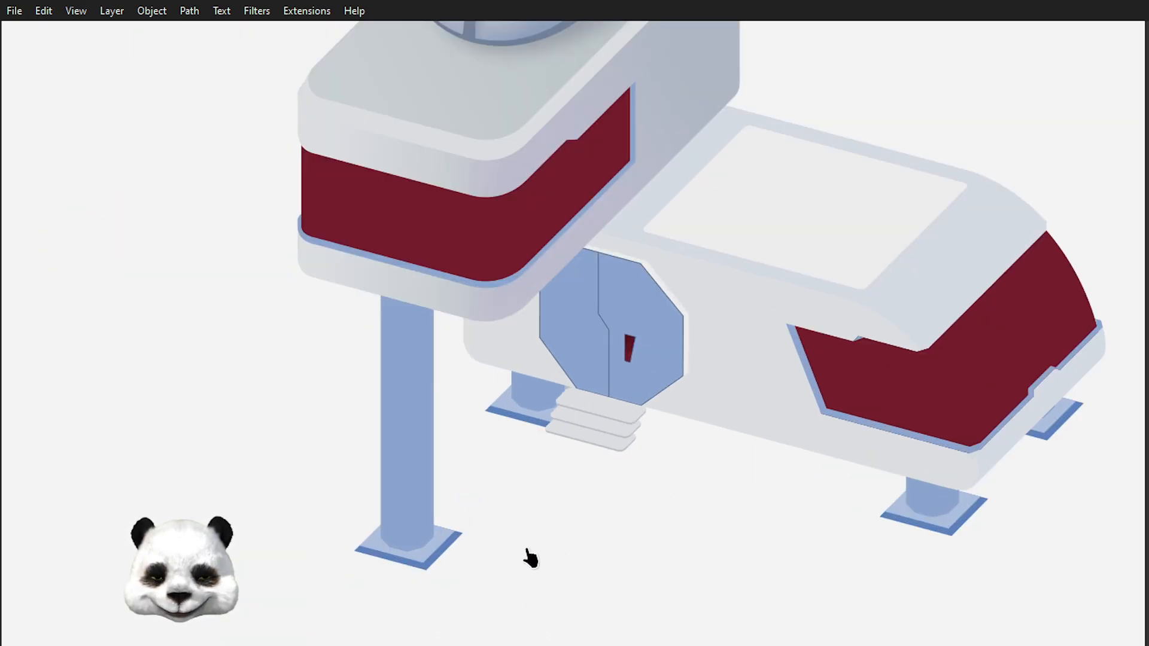
{"action": "scroll", "coordinate": [541, 561], "scroll_direction": "up", "scroll_amount": 1}
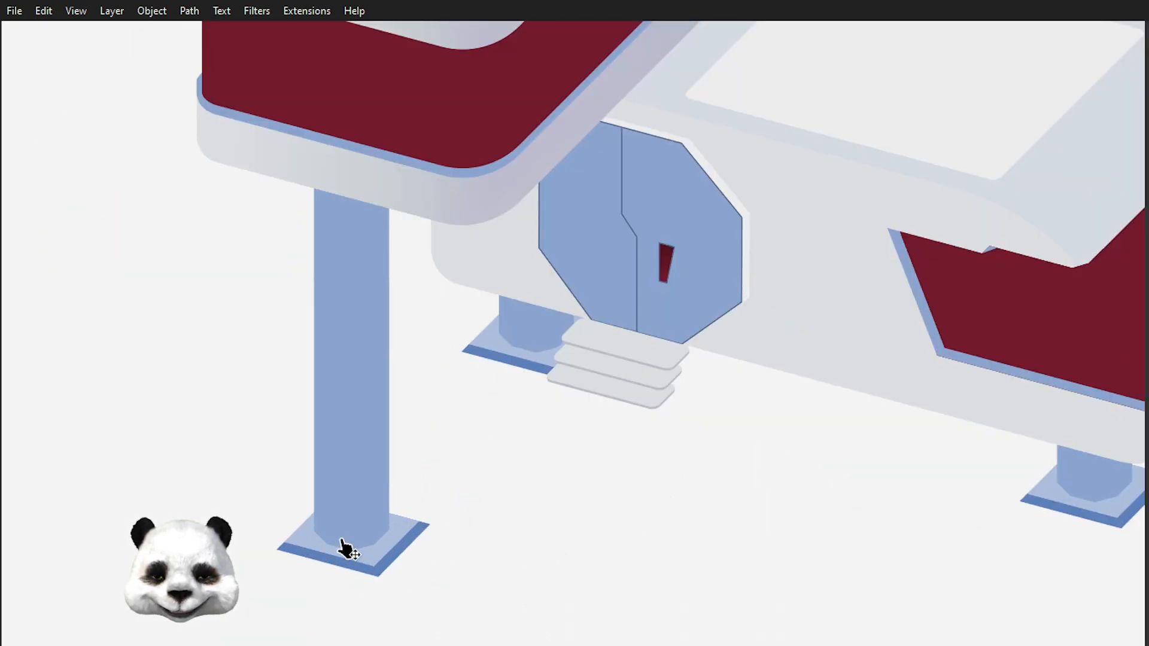
{"action": "scroll", "coordinate": [341, 549], "scroll_direction": "up", "scroll_amount": 4}
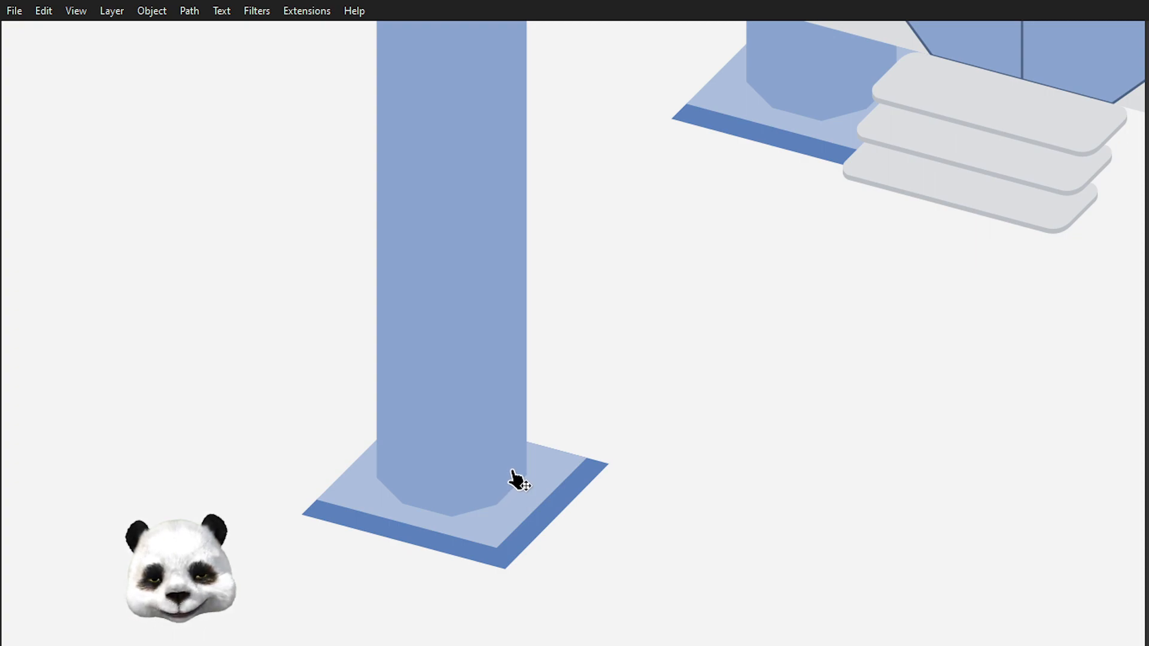
{"action": "scroll", "coordinate": [688, 371], "scroll_direction": "down", "scroll_amount": 5}
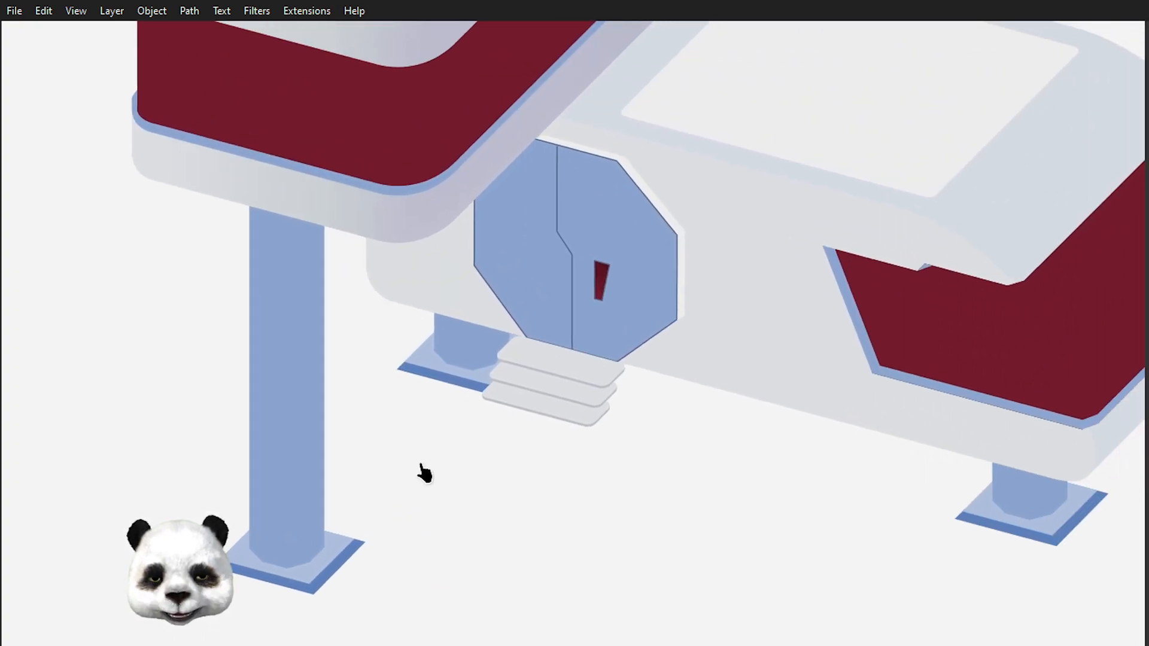
{"action": "left_click_drag", "start_coordinate": [449, 390], "coordinate": [360, 441]}
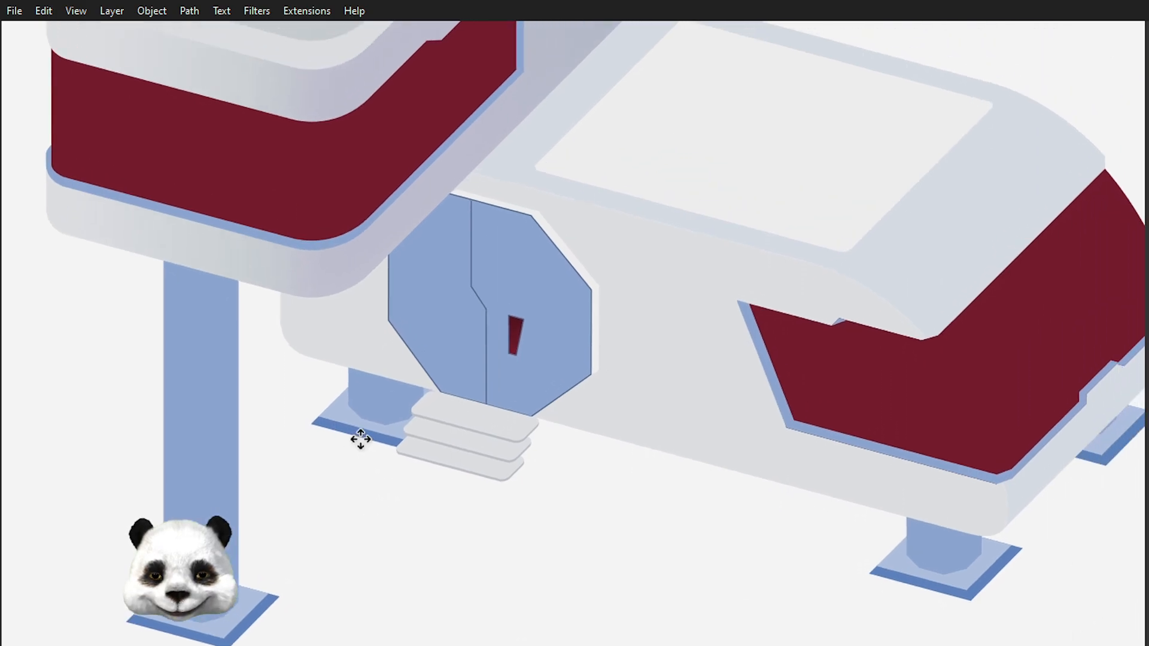
{"action": "scroll", "coordinate": [431, 419], "scroll_direction": "up", "scroll_amount": 2}
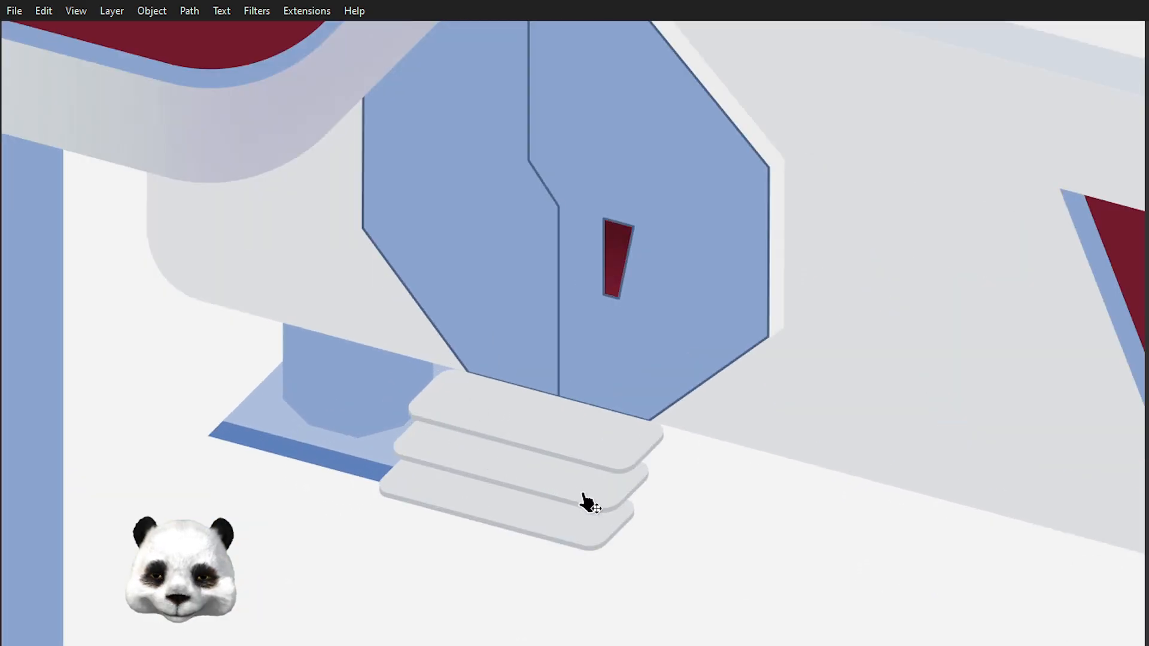
{"action": "scroll", "coordinate": [590, 501], "scroll_direction": "up", "scroll_amount": 1}
{"action": "scroll", "coordinate": [597, 497], "scroll_direction": "down", "scroll_amount": 2}
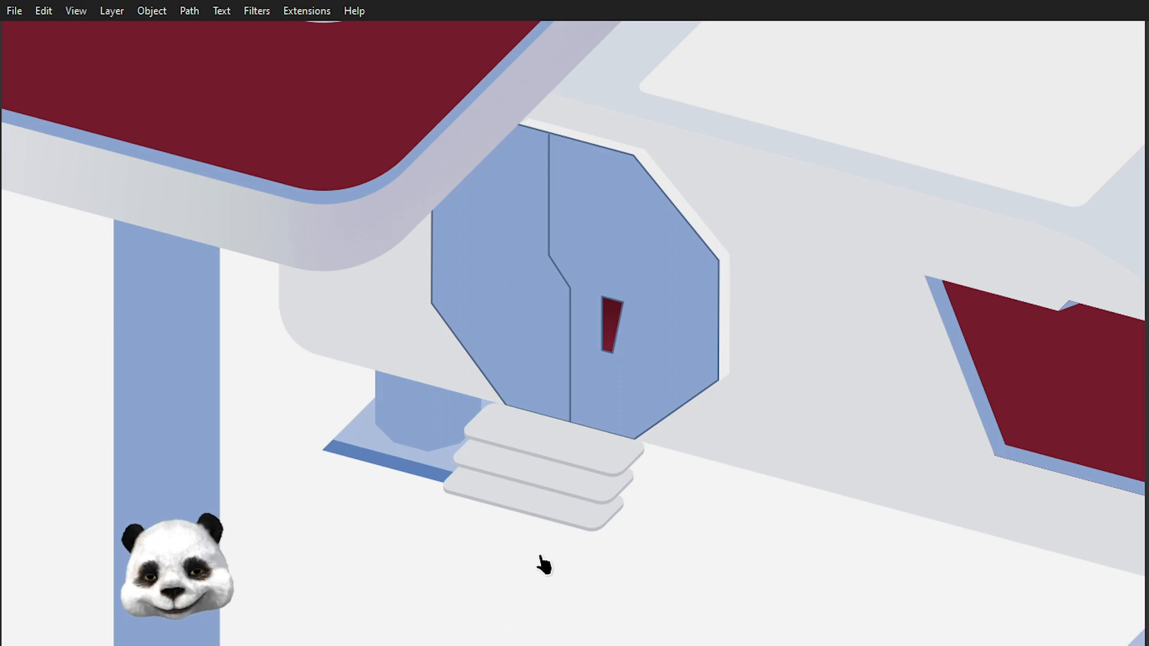
{"action": "scroll", "coordinate": [533, 549], "scroll_direction": "down", "scroll_amount": 2}
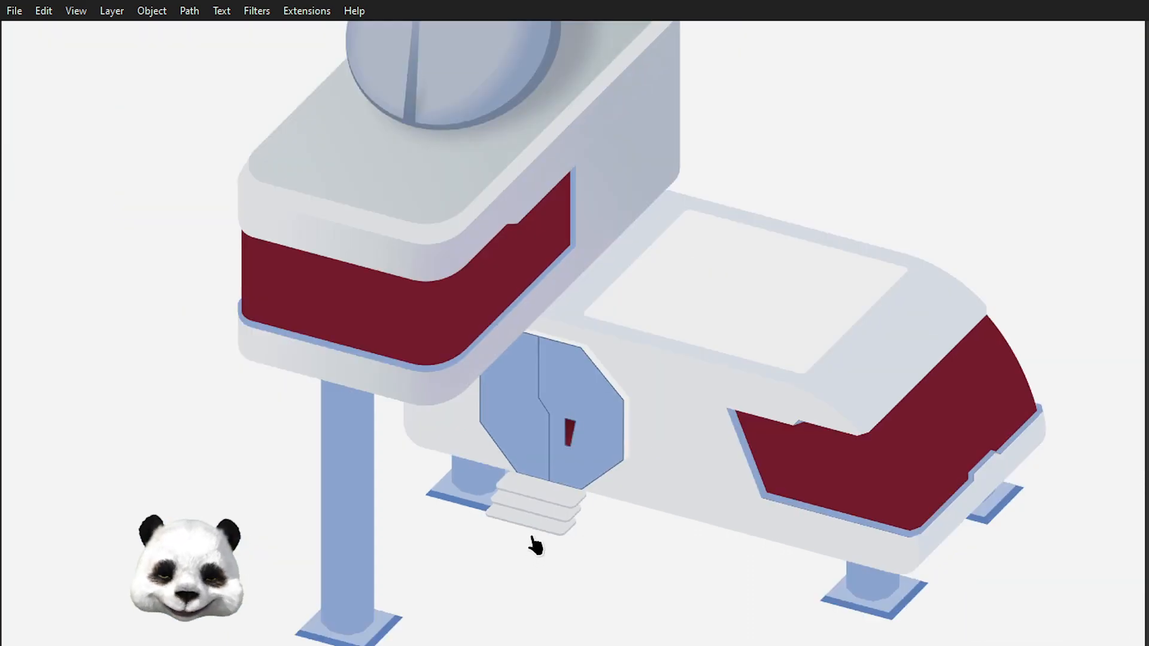
{"action": "scroll", "coordinate": [541, 545], "scroll_direction": "up", "scroll_amount": 3}
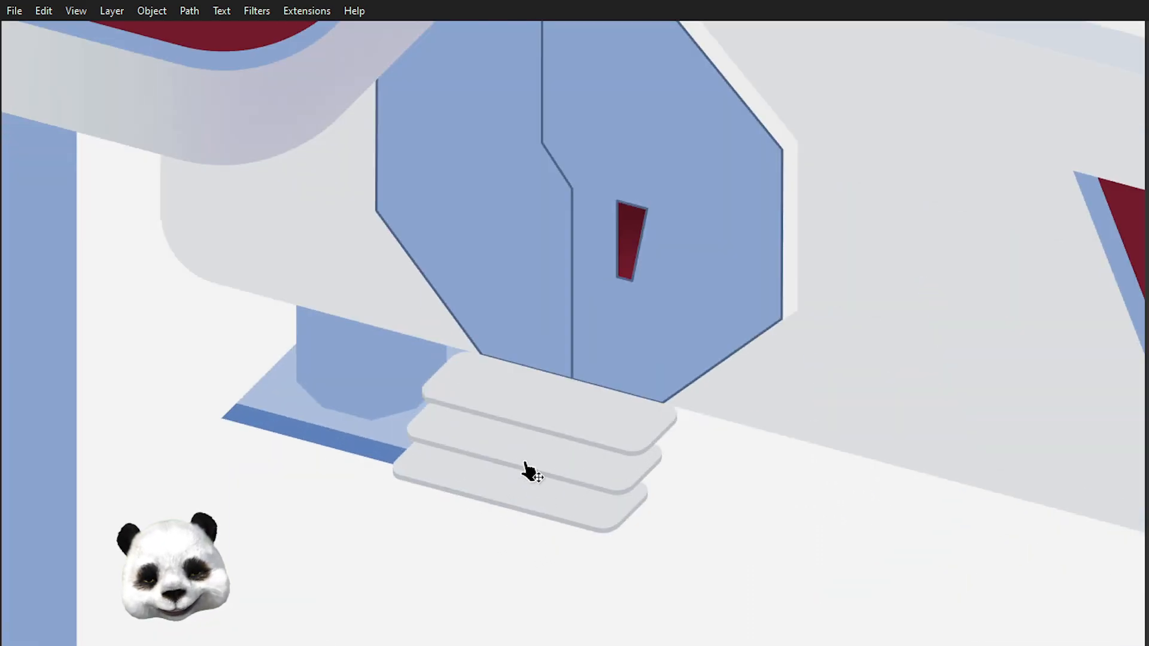
{"action": "scroll", "coordinate": [593, 475], "scroll_direction": "down", "scroll_amount": 1}
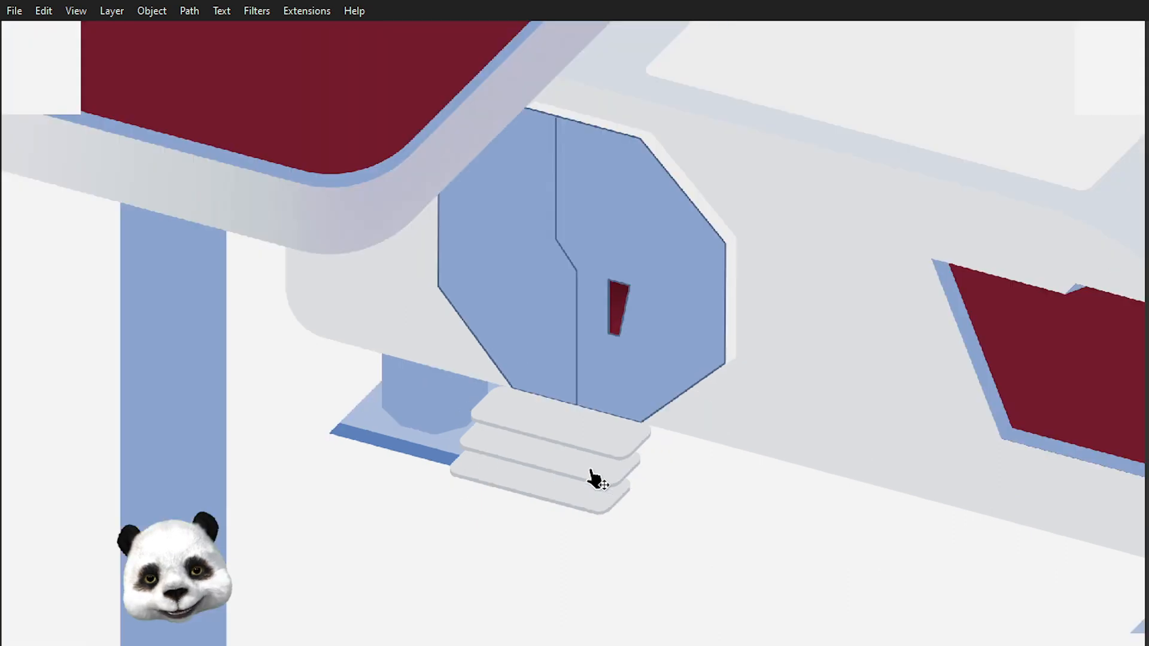
{"action": "scroll", "coordinate": [592, 476], "scroll_direction": "down", "scroll_amount": 3}
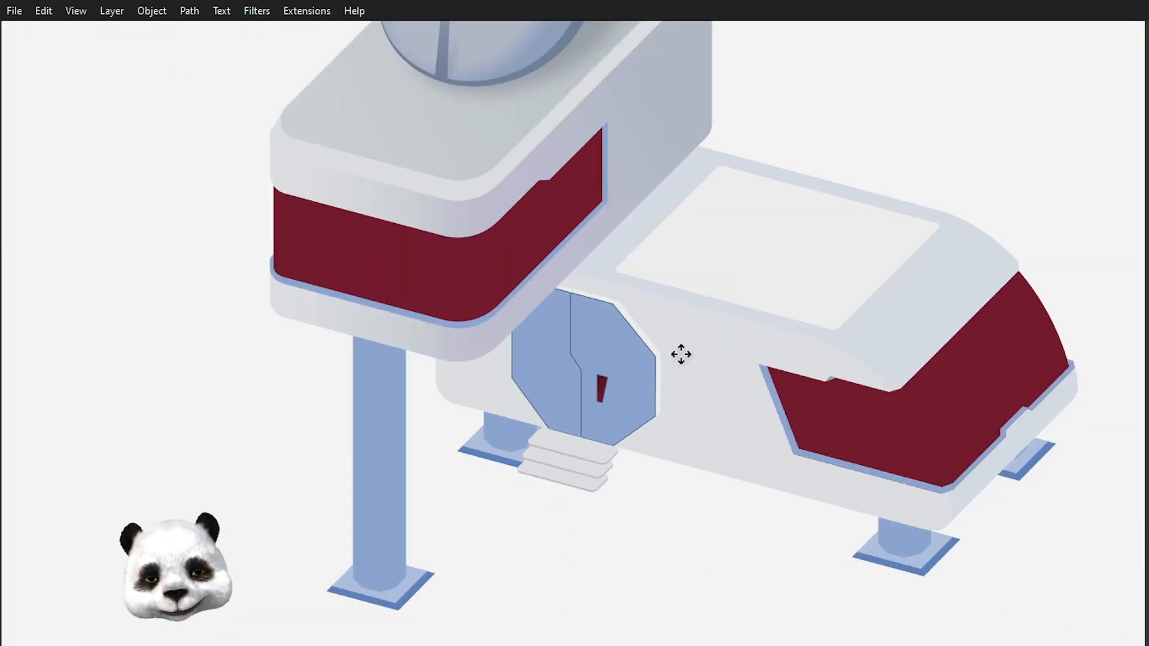
Step: Show the grid again, duplicate the rounded roof panel and shift the copy slightly straight up
{"action": "left_click_drag", "start_coordinate": [688, 359], "coordinate": [526, 429]}
{"action": "scroll", "coordinate": [574, 332], "scroll_direction": "up", "scroll_amount": 4}
{"action": "scroll", "coordinate": [571, 332], "scroll_direction": "up", "scroll_amount": 1}
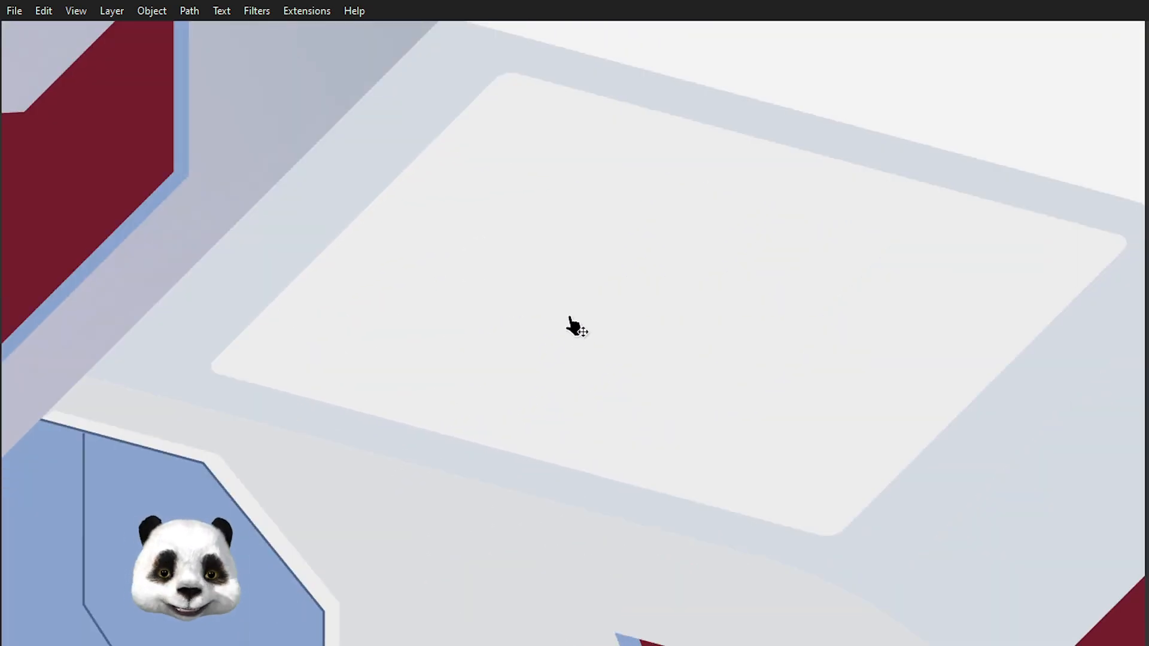
{"action": "key", "text": "numbersign"}
{"action": "scroll", "coordinate": [605, 63], "scroll_direction": "down", "scroll_amount": 6}
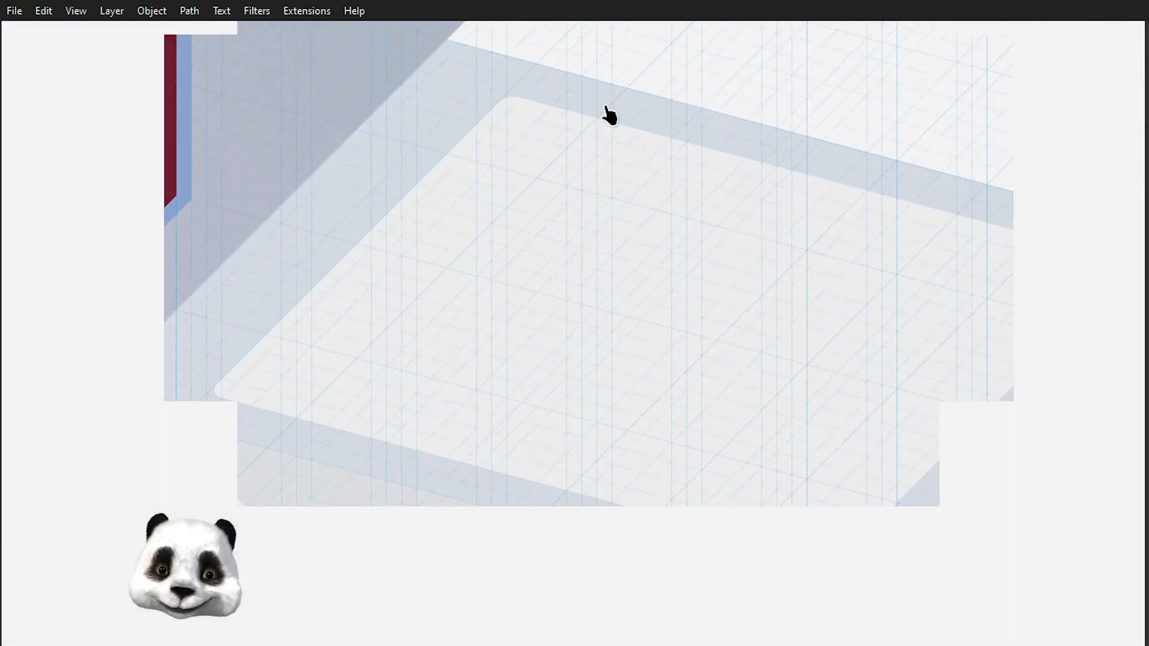
{"action": "scroll", "coordinate": [713, 279], "scroll_direction": "up", "scroll_amount": 5}
{"action": "scroll", "coordinate": [719, 287], "scroll_direction": "up", "scroll_amount": 2}
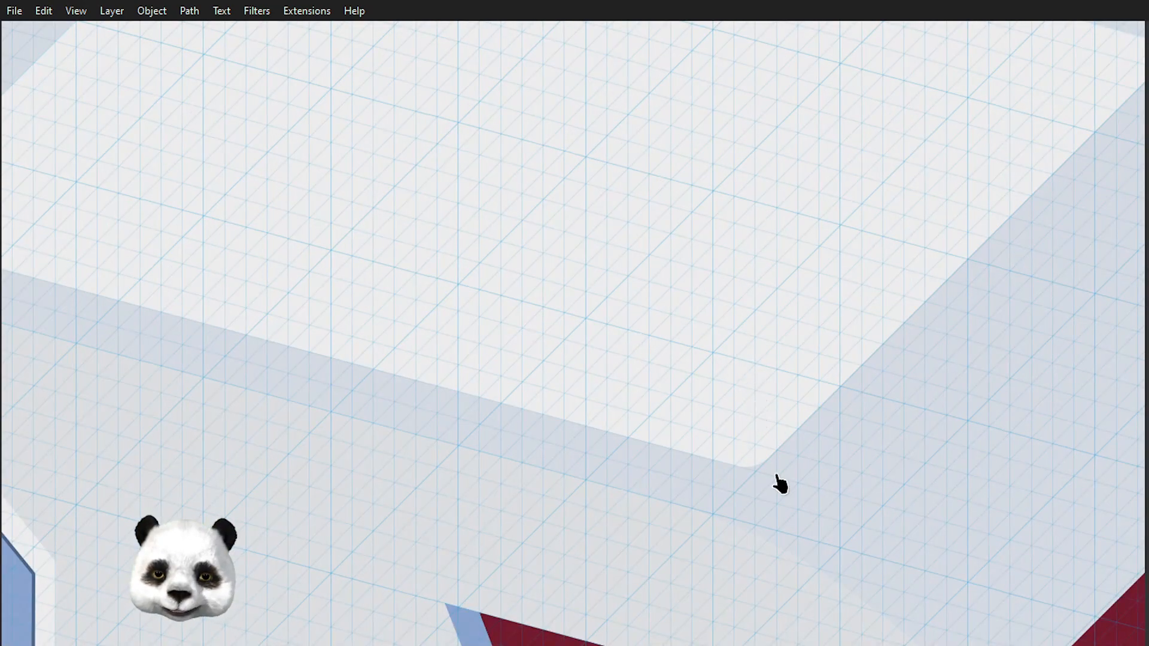
{"action": "scroll", "coordinate": [772, 455], "scroll_direction": "up", "scroll_amount": 1}
{"action": "left_click_drag", "start_coordinate": [750, 436], "coordinate": [749, 412]}
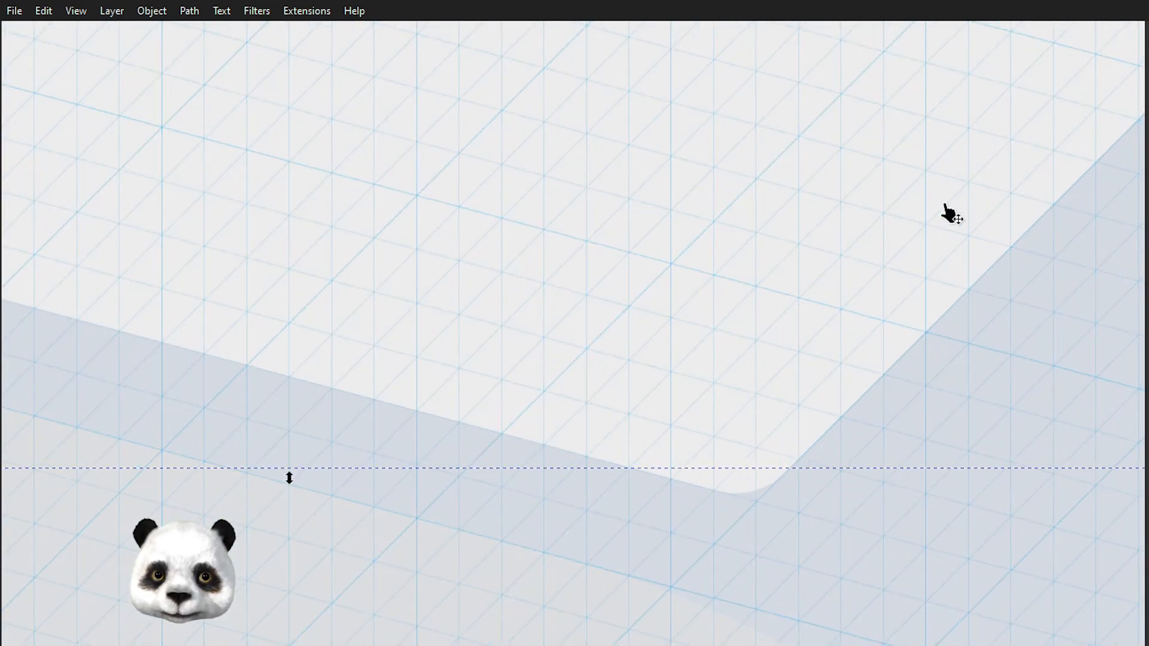
{"action": "left_click_drag", "start_coordinate": [958, 198], "coordinate": [539, 449]}
{"action": "left_click_drag", "start_coordinate": [936, 90], "coordinate": [576, 432]}
{"action": "scroll", "coordinate": [796, 250], "scroll_direction": "up", "scroll_amount": 3}
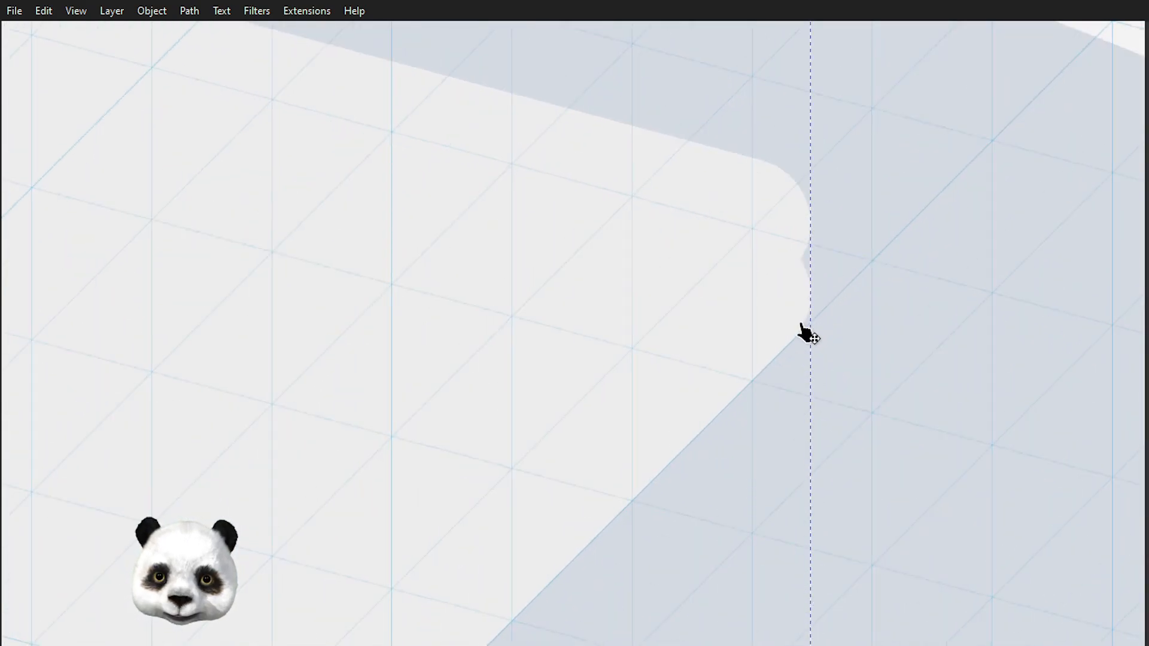
Step: Fill the lower of the two roof panels with the darker grey sampled from the entrance steps' edge using the Dropper
{"action": "scroll", "coordinate": [784, 338], "scroll_direction": "down", "scroll_amount": 5}
{"action": "scroll", "coordinate": [775, 331], "scroll_direction": "down", "scroll_amount": 4}
{"action": "left_click_drag", "start_coordinate": [411, 482], "coordinate": [620, 311]}
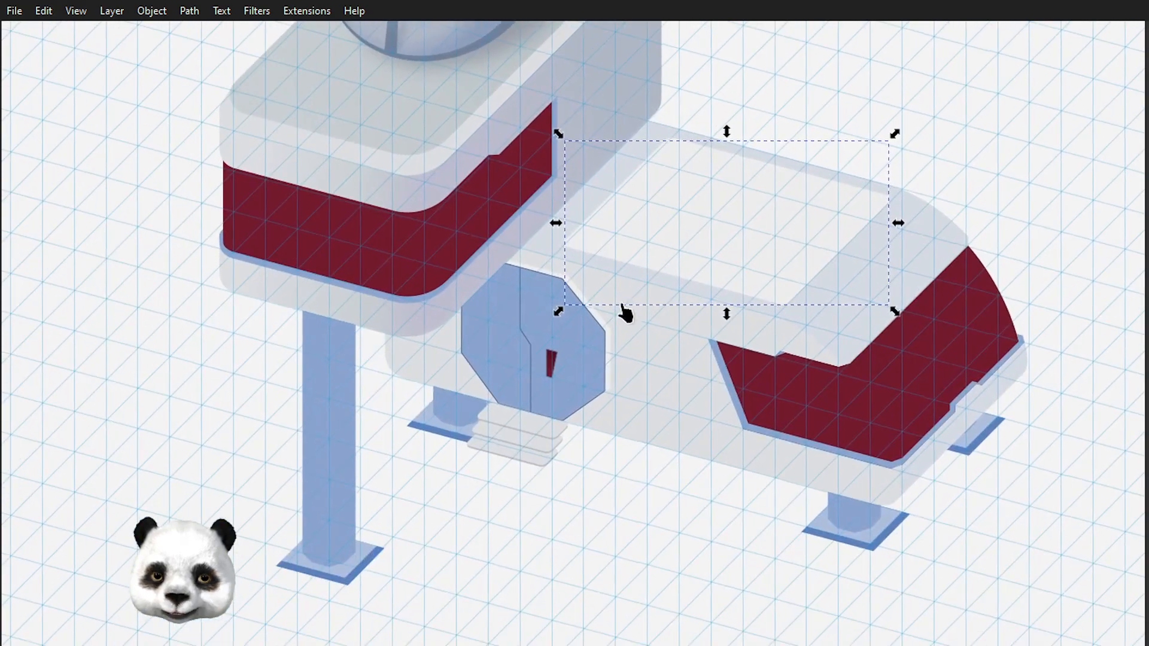
{"action": "scroll", "coordinate": [602, 454], "scroll_direction": "up", "scroll_amount": 3}
{"action": "key", "text": "d"}
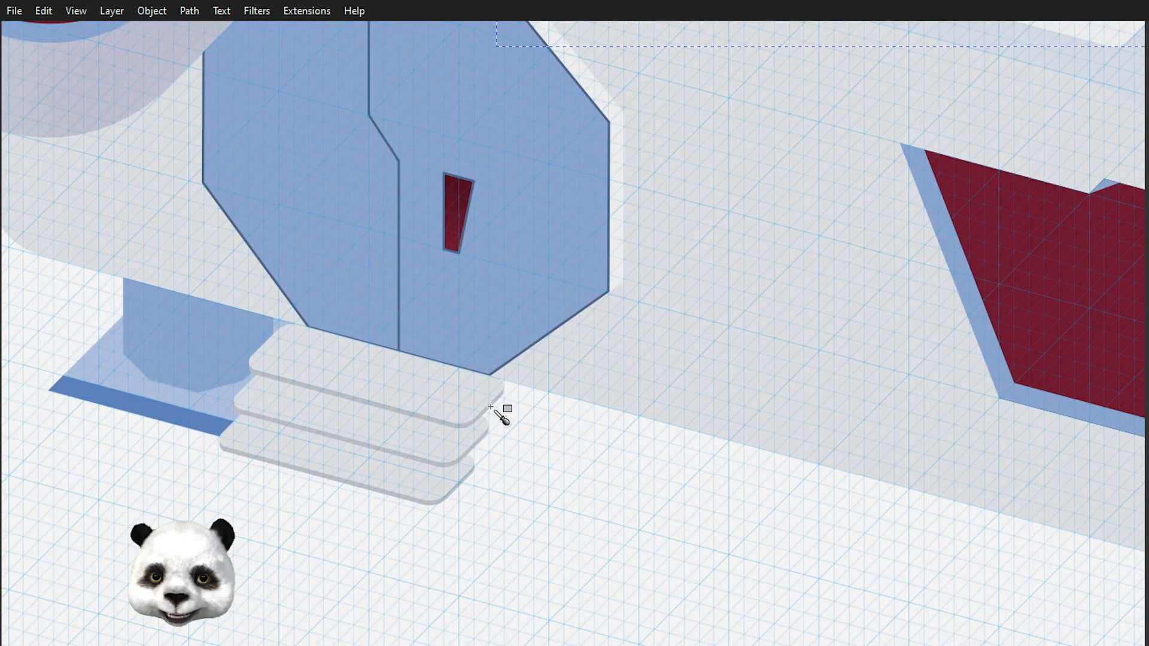
{"action": "scroll", "coordinate": [606, 380], "scroll_direction": "down", "scroll_amount": 3}
{"action": "left_click_drag", "start_coordinate": [754, 223], "coordinate": [543, 340]}
{"action": "scroll", "coordinate": [560, 345], "scroll_direction": "up", "scroll_amount": 3}
{"action": "left_click_drag", "start_coordinate": [826, 231], "coordinate": [803, 253]}
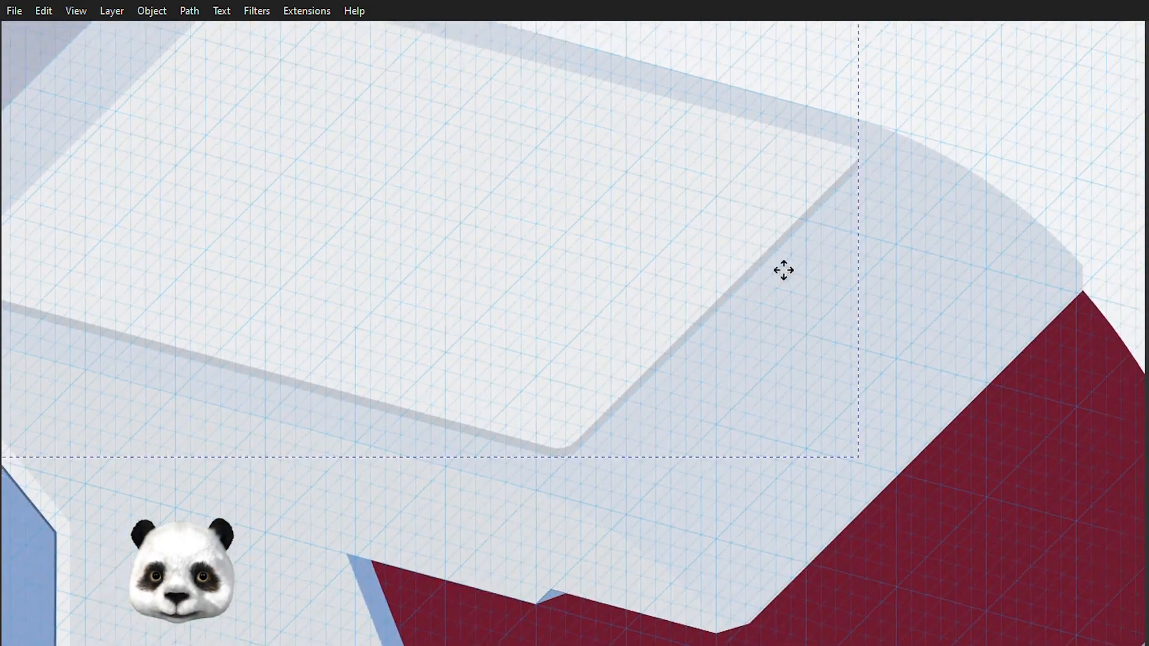
{"action": "scroll", "coordinate": [749, 321], "scroll_direction": "up", "scroll_amount": 5}
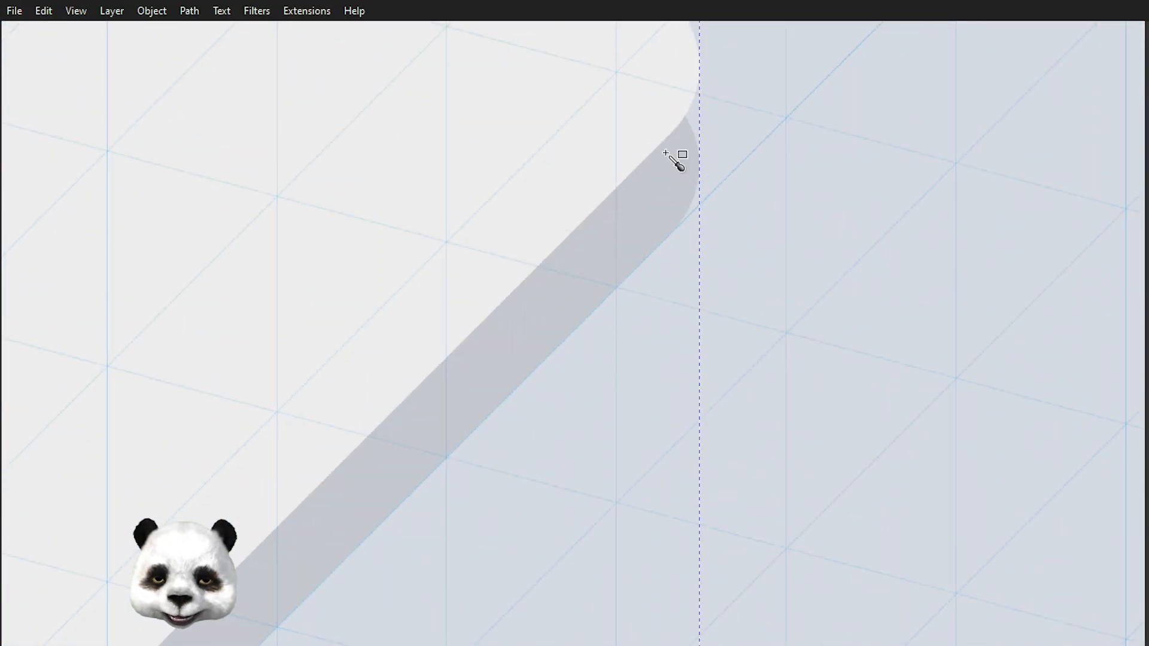
Step: Draw a closed filler shape with the Pen tool joining the outermost points of both panels' right-hand rounded corners, and make it fully opaque
{"action": "key", "text": "b"}
{"action": "scroll", "coordinate": [709, 99], "scroll_direction": "up", "scroll_amount": 3}
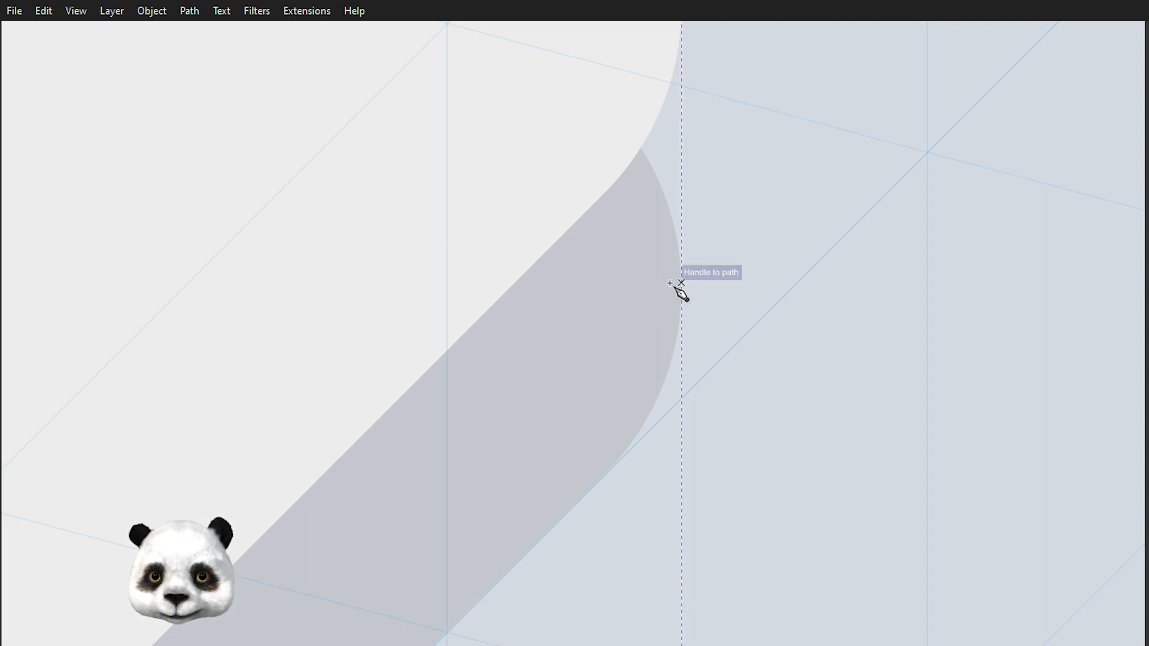
{"action": "scroll", "coordinate": [690, 218], "scroll_direction": "up", "scroll_amount": 5}
{"action": "left_click_drag", "start_coordinate": [681, 285], "coordinate": [707, 186]}
{"action": "left_click", "coordinate": [682, 179]}
{"action": "left_click_drag", "start_coordinate": [532, 329], "coordinate": [550, 339]}
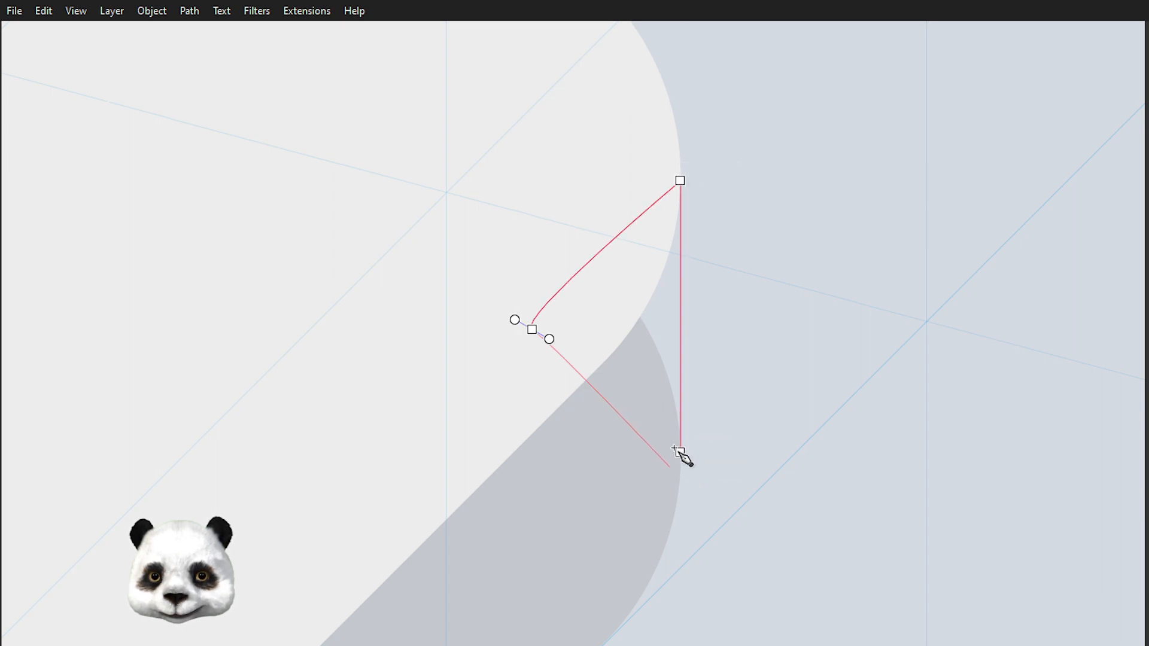
{"action": "left_click", "coordinate": [680, 452]}
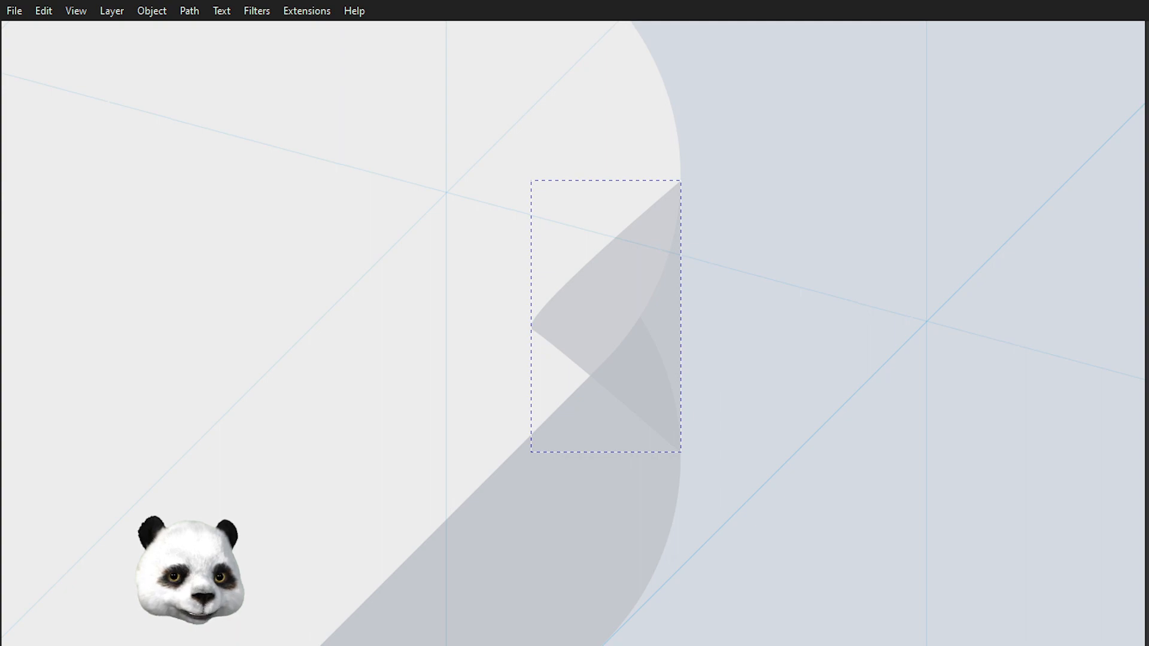
{"action": "key", "text": "s"}
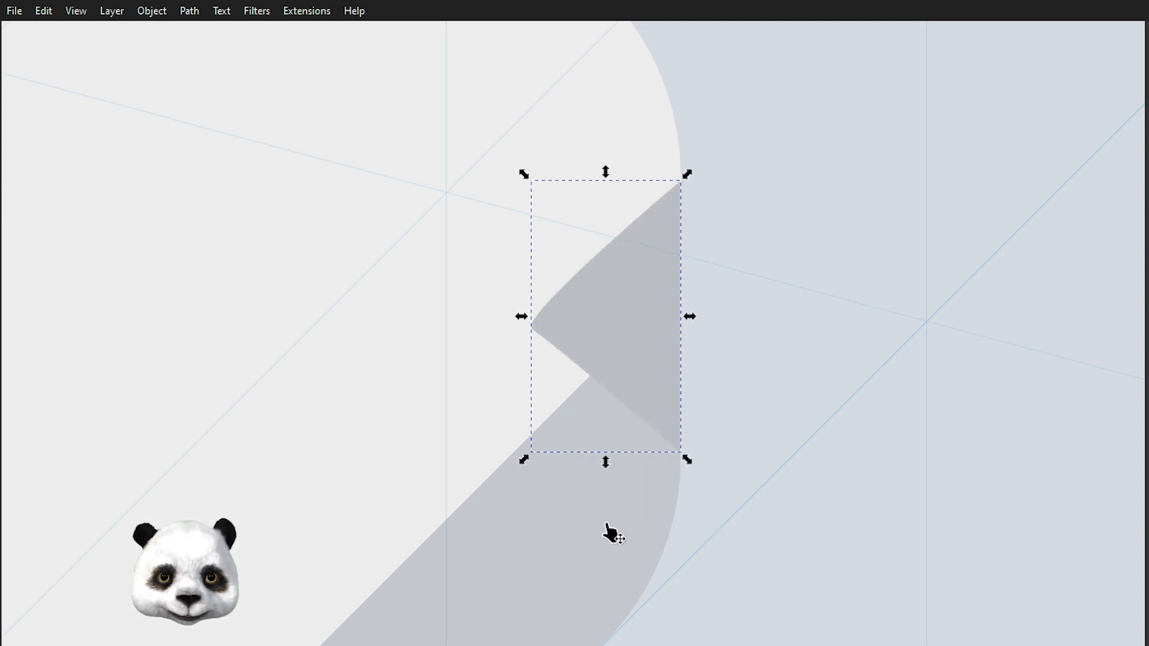
Step: Paste the filler shape's grey style onto the lower roof panel, then select the filler shape
{"action": "left_click", "coordinate": [585, 523]}
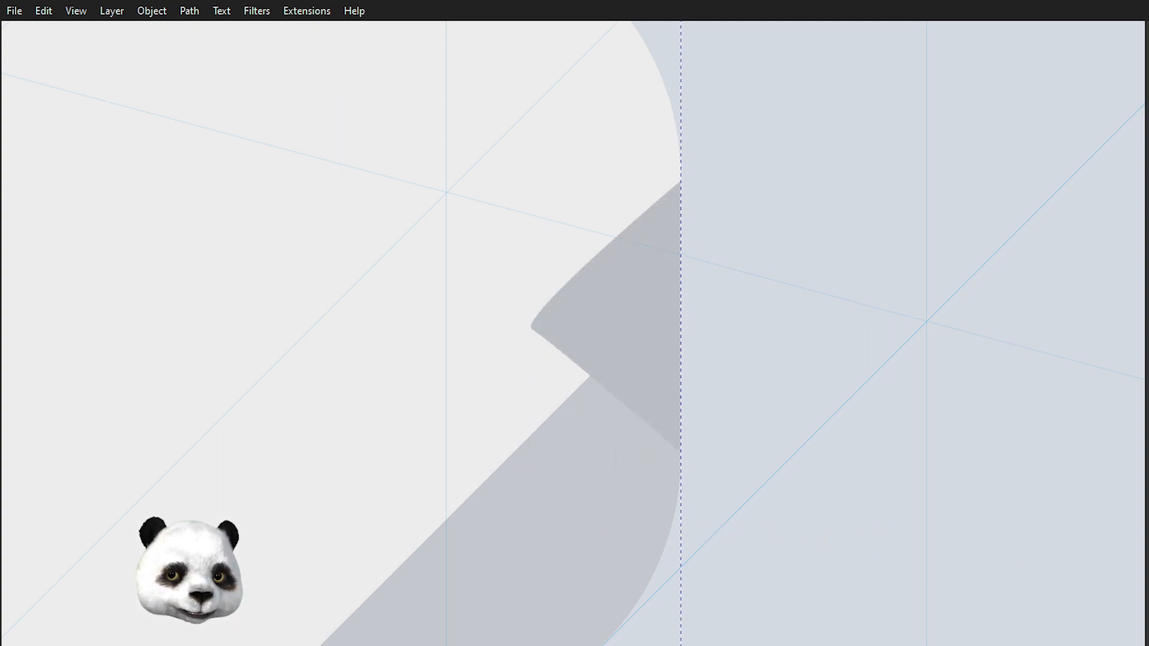
{"action": "key", "text": "ctrl+shift+v"}
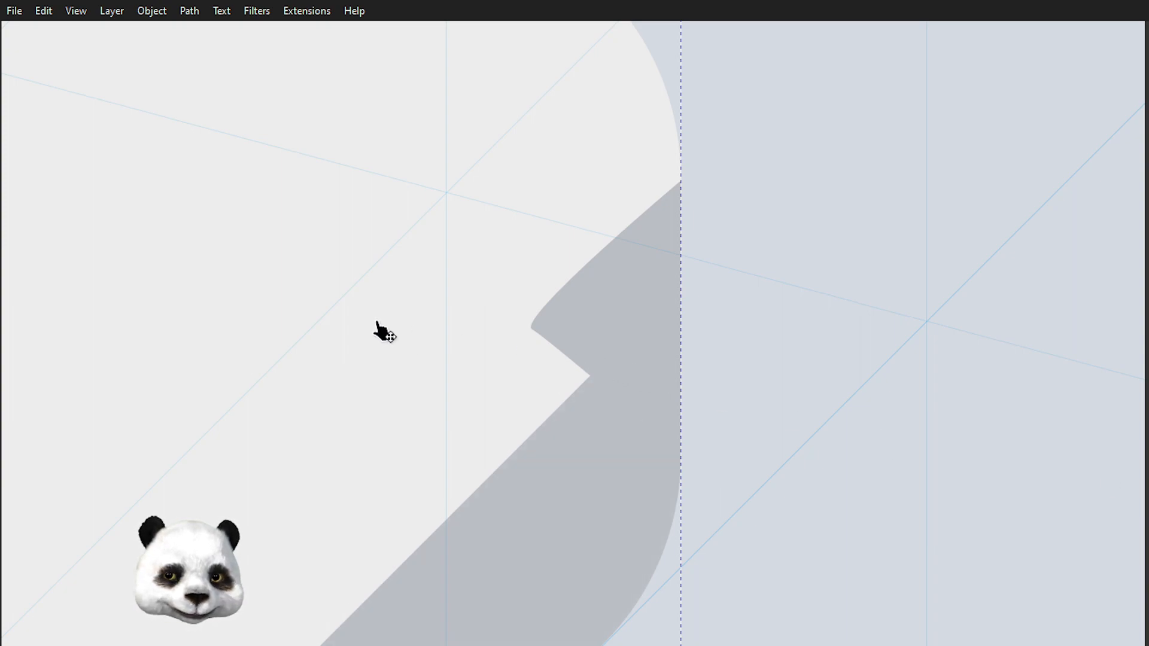
{"action": "left_click", "coordinate": [607, 335]}
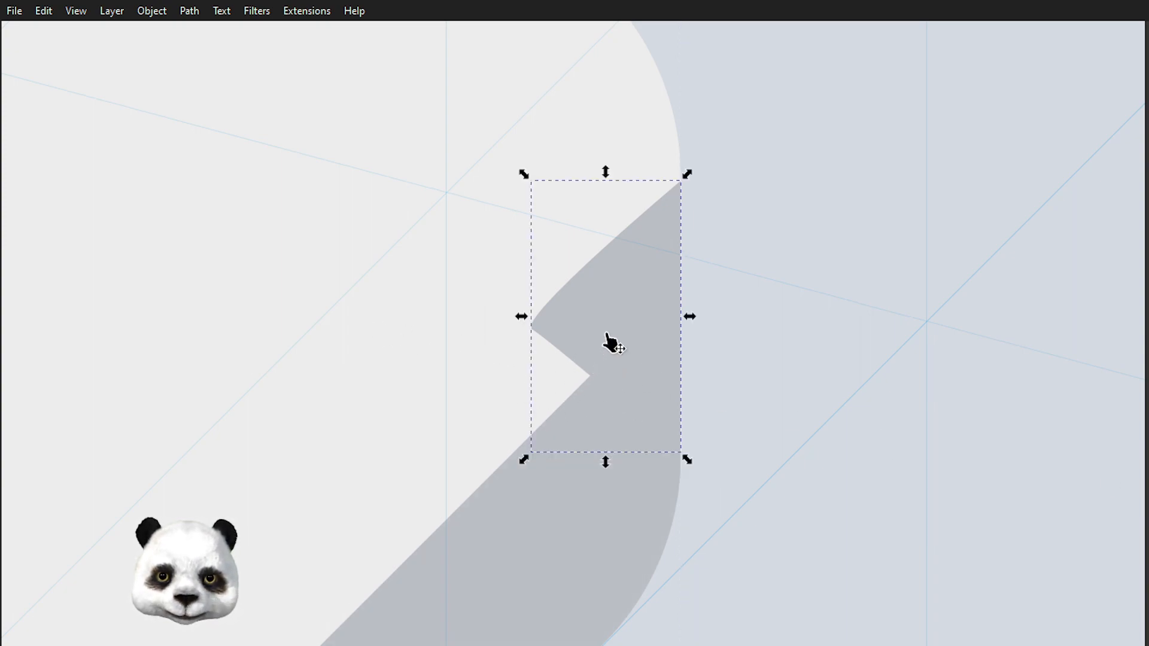
Step: Lower the right-hand corner filler behind the upper roof panel, and draw a matching closed Pen filler behind the left-hand corner
{"action": "key", "text": "Page_Down"}
{"action": "scroll", "coordinate": [664, 335], "scroll_direction": "down", "scroll_amount": 5}
{"action": "left_click_drag", "start_coordinate": [503, 382], "coordinate": [1134, 176]}
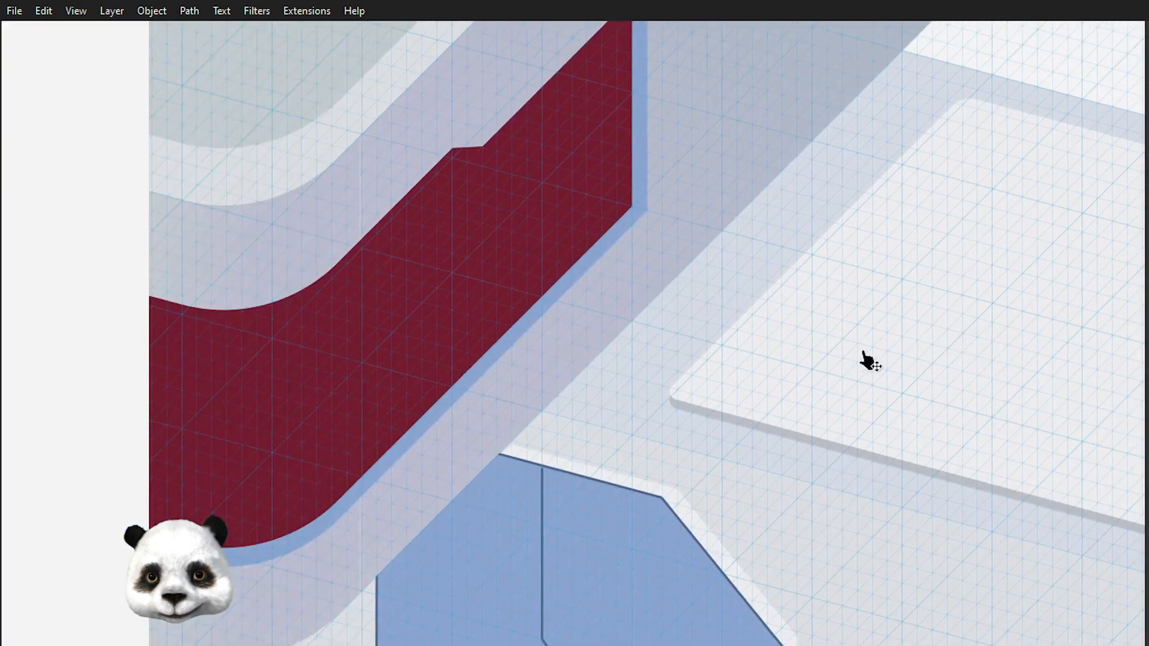
{"action": "scroll", "coordinate": [680, 400], "scroll_direction": "up", "scroll_amount": 8}
{"action": "key", "text": "b"}
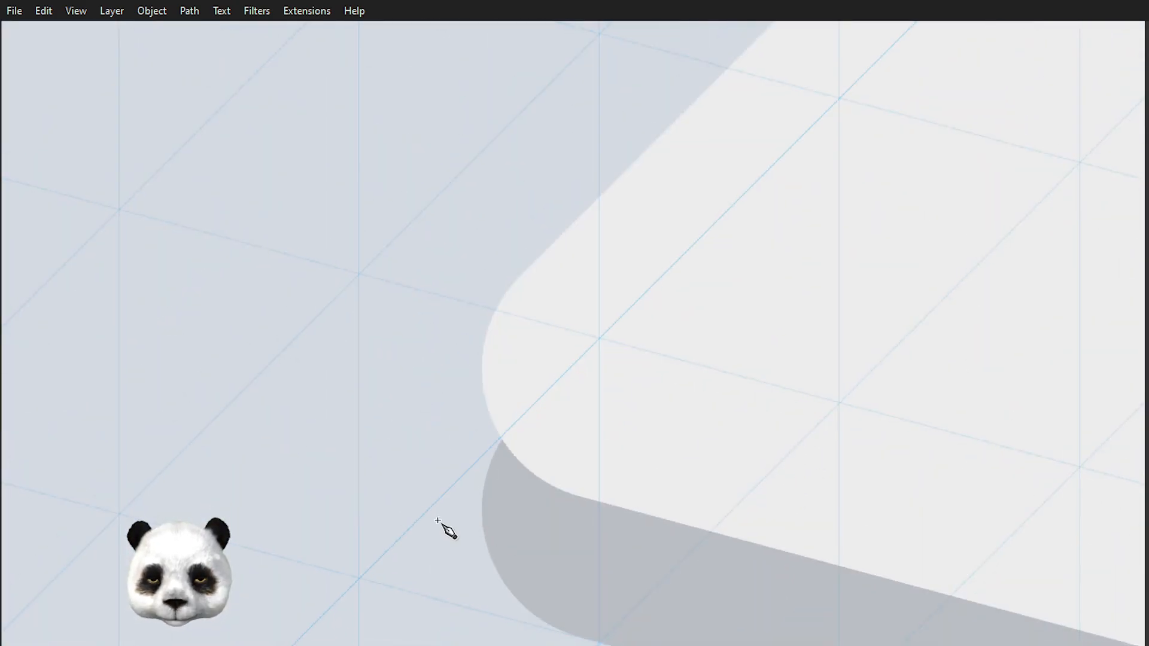
{"action": "scroll", "coordinate": [472, 526], "scroll_direction": "up", "scroll_amount": 3}
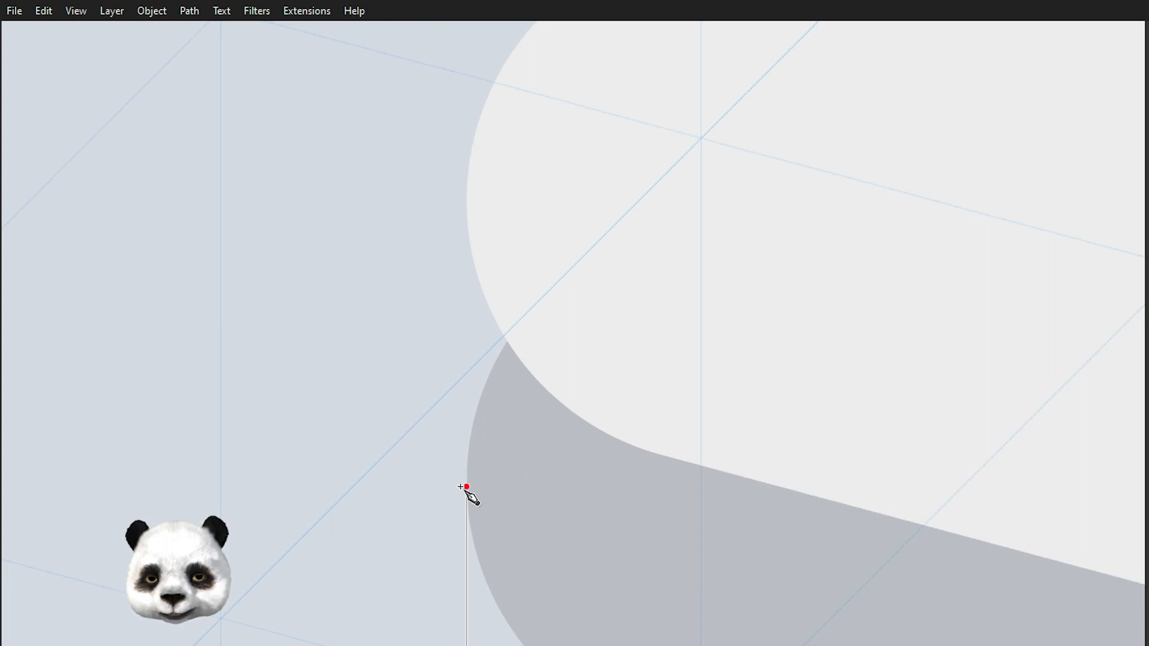
{"action": "left_click", "coordinate": [466, 487]}
{"action": "left_click", "coordinate": [467, 208]}
{"action": "left_click", "coordinate": [639, 382]}
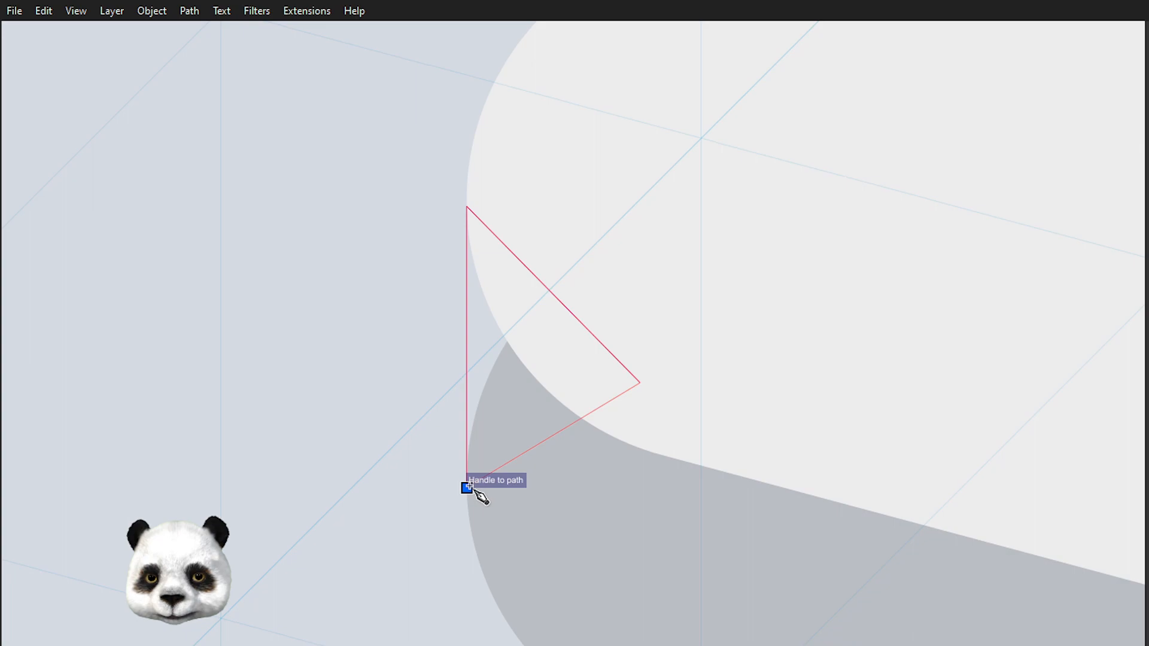
{"action": "left_click", "coordinate": [468, 488]}
{"action": "key", "text": "Page_Down"}
Step: Select both corner fillers together with the lower grey roof panel and merge them into one shape
{"action": "key", "text": "s"}
{"action": "scroll", "coordinate": [527, 413], "scroll_direction": "down", "scroll_amount": 7}
{"action": "left_click", "coordinate": [623, 449], "text": "shift"}
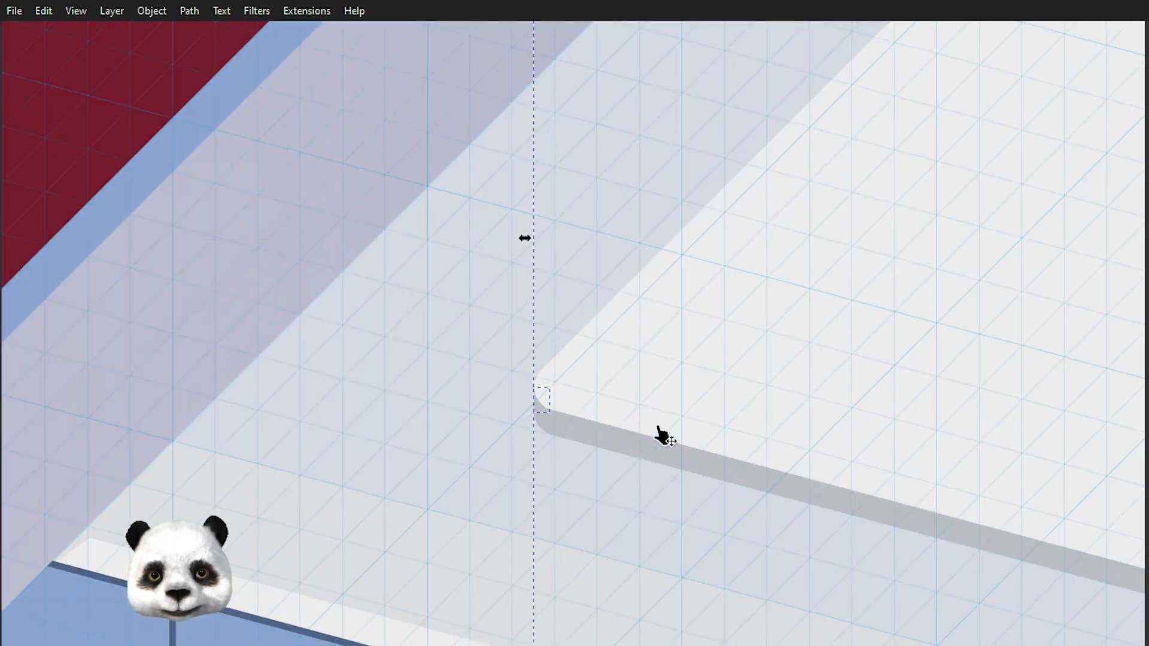
{"action": "scroll", "coordinate": [880, 368], "scroll_direction": "down", "scroll_amount": 2}
{"action": "scroll", "coordinate": [913, 369], "scroll_direction": "down", "scroll_amount": 3}
{"action": "left_click_drag", "start_coordinate": [740, 339], "coordinate": [264, 431]}
{"action": "left_click_drag", "start_coordinate": [1097, 411], "coordinate": [678, 539]}
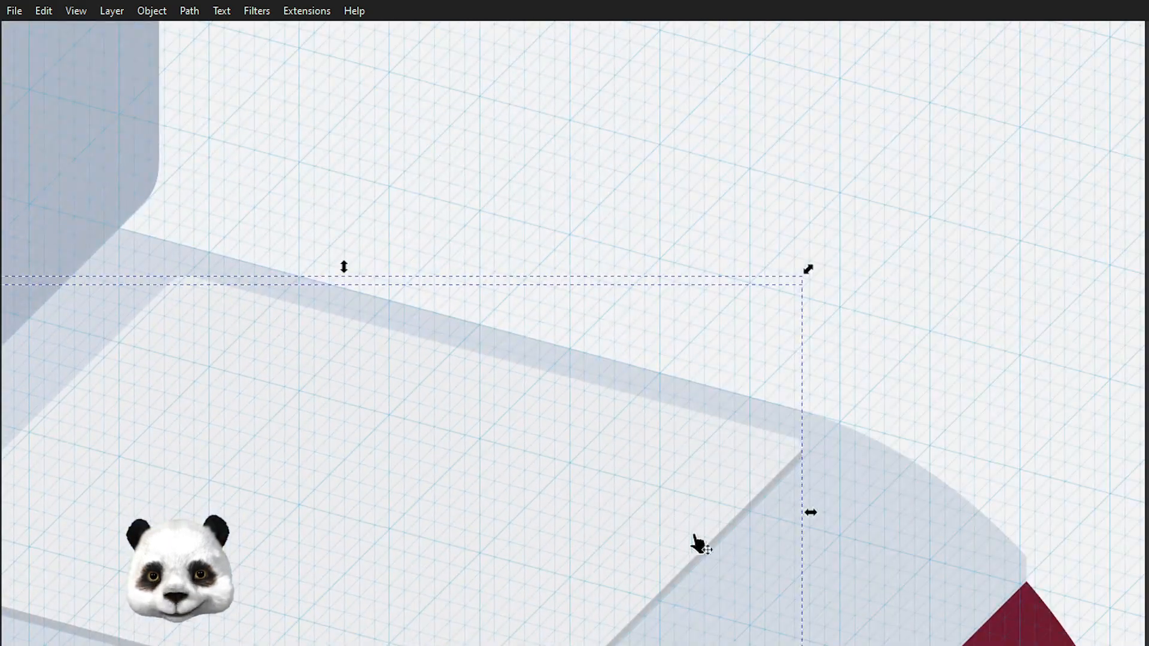
{"action": "scroll", "coordinate": [720, 504], "scroll_direction": "up", "scroll_amount": 4}
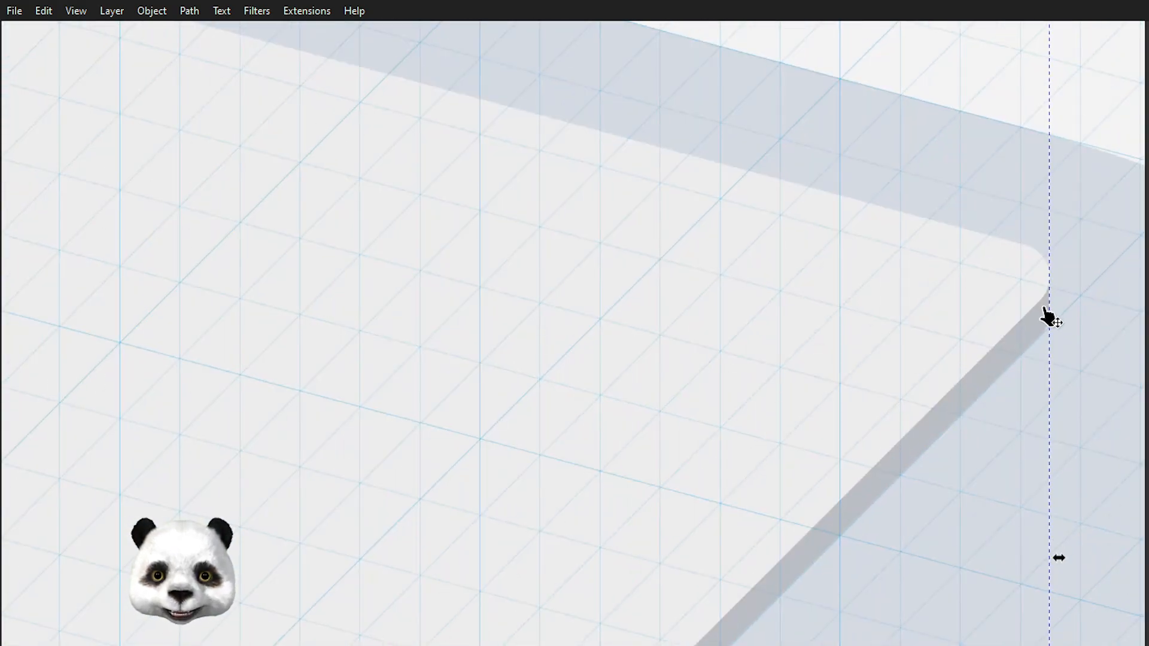
{"action": "scroll", "coordinate": [1084, 314], "scroll_direction": "up", "scroll_amount": 2}
{"action": "scroll", "coordinate": [1066, 320], "scroll_direction": "down", "scroll_amount": 6}
{"action": "left_click_drag", "start_coordinate": [924, 369], "coordinate": [774, 279]}
{"action": "scroll", "coordinate": [874, 237], "scroll_direction": "up", "scroll_amount": 3}
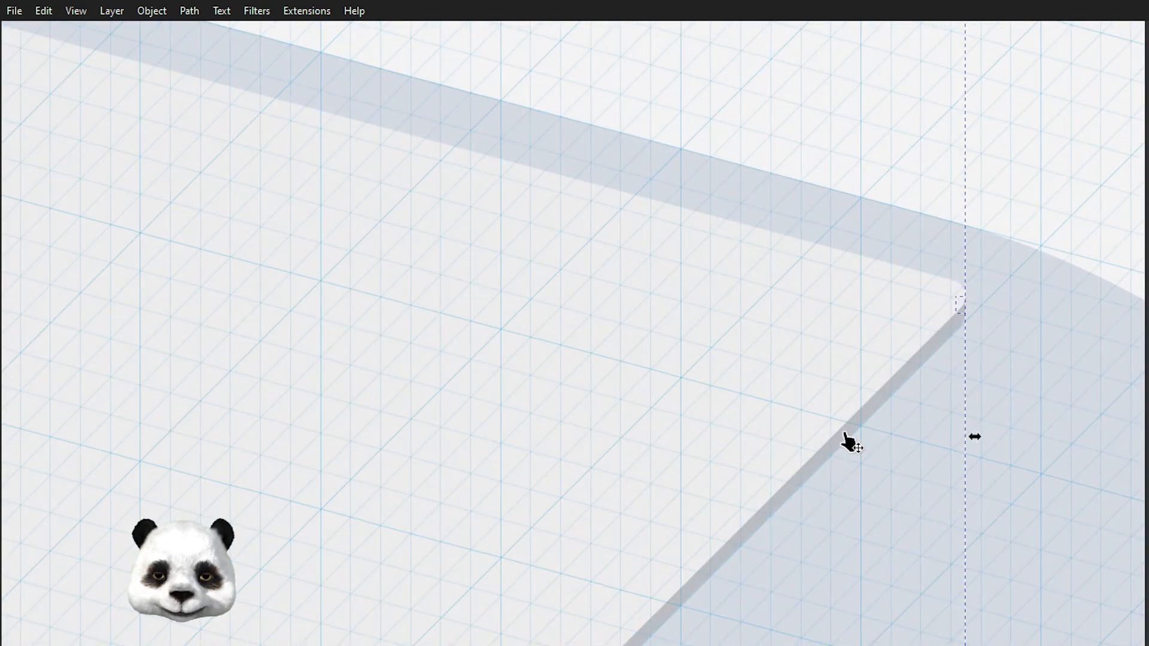
{"action": "scroll", "coordinate": [746, 412], "scroll_direction": "down", "scroll_amount": 4}
{"action": "scroll", "coordinate": [736, 431], "scroll_direction": "up", "scroll_amount": 3}
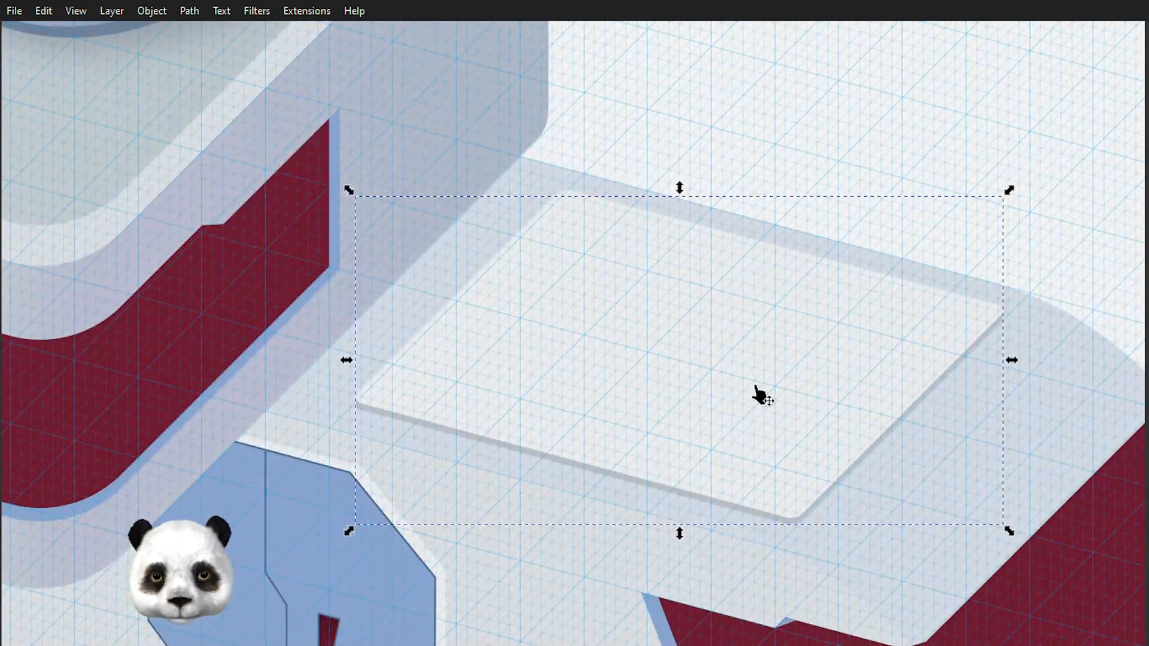
Step: Draw a closed four-sided Pen shape along the grid lines in the roof panel's back corner, spanning six by four grid cells
{"action": "scroll", "coordinate": [500, 347], "scroll_direction": "up", "scroll_amount": 2}
{"action": "left_click_drag", "start_coordinate": [603, 329], "coordinate": [432, 363]}
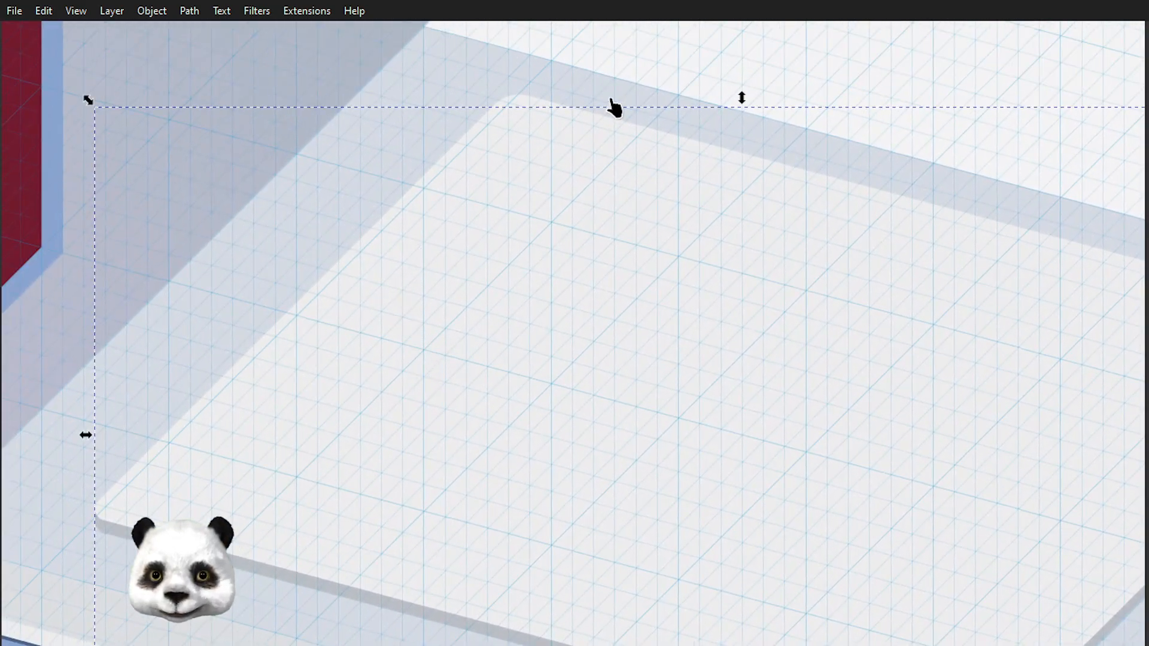
{"action": "scroll", "coordinate": [485, 153], "scroll_direction": "up", "scroll_amount": 1}
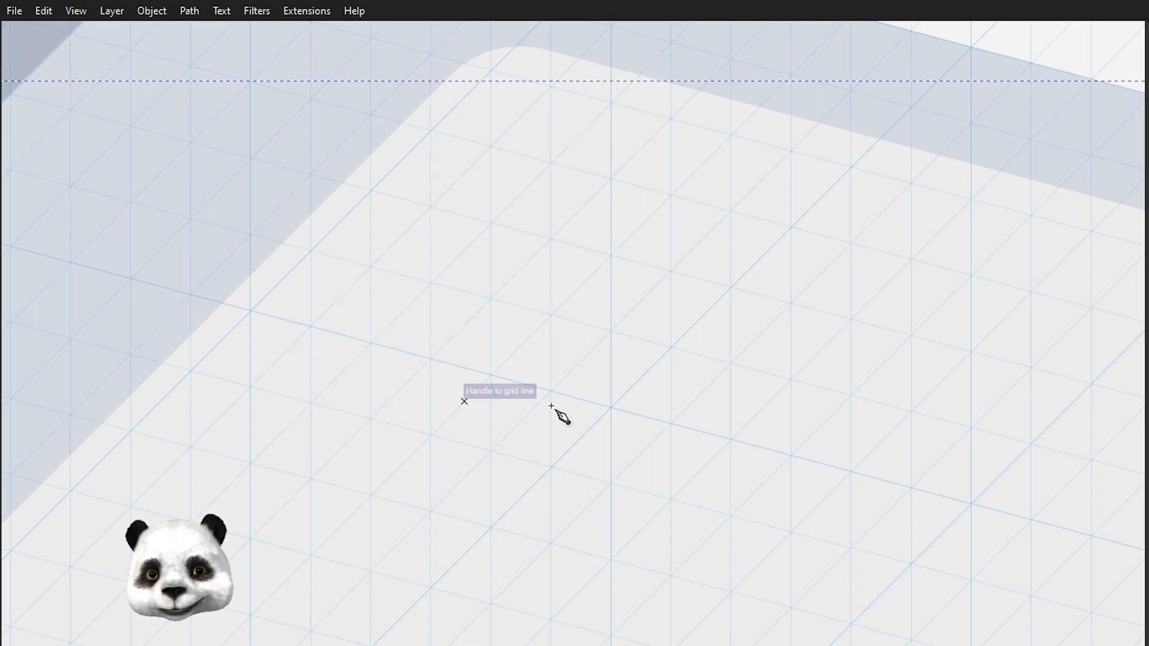
{"action": "left_click_drag", "start_coordinate": [534, 278], "coordinate": [499, 415]}
{"action": "left_click", "coordinate": [469, 198]}
{"action": "left_click", "coordinate": [228, 438]}
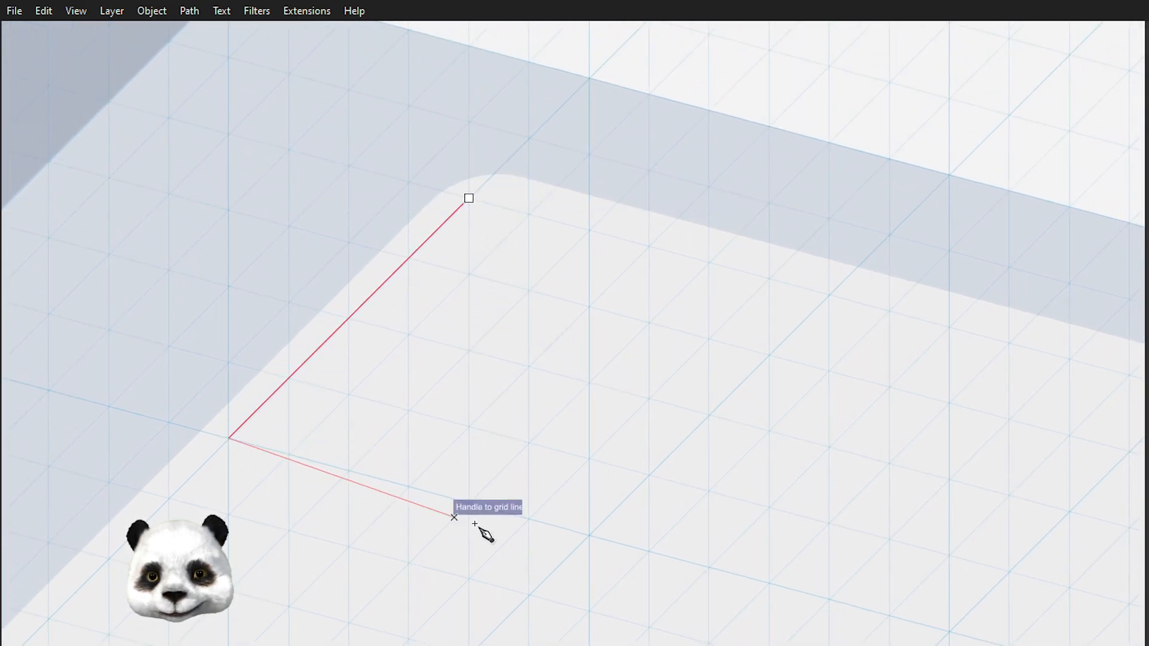
{"action": "left_click", "coordinate": [589, 534]}
{"action": "left_click", "coordinate": [829, 294]}
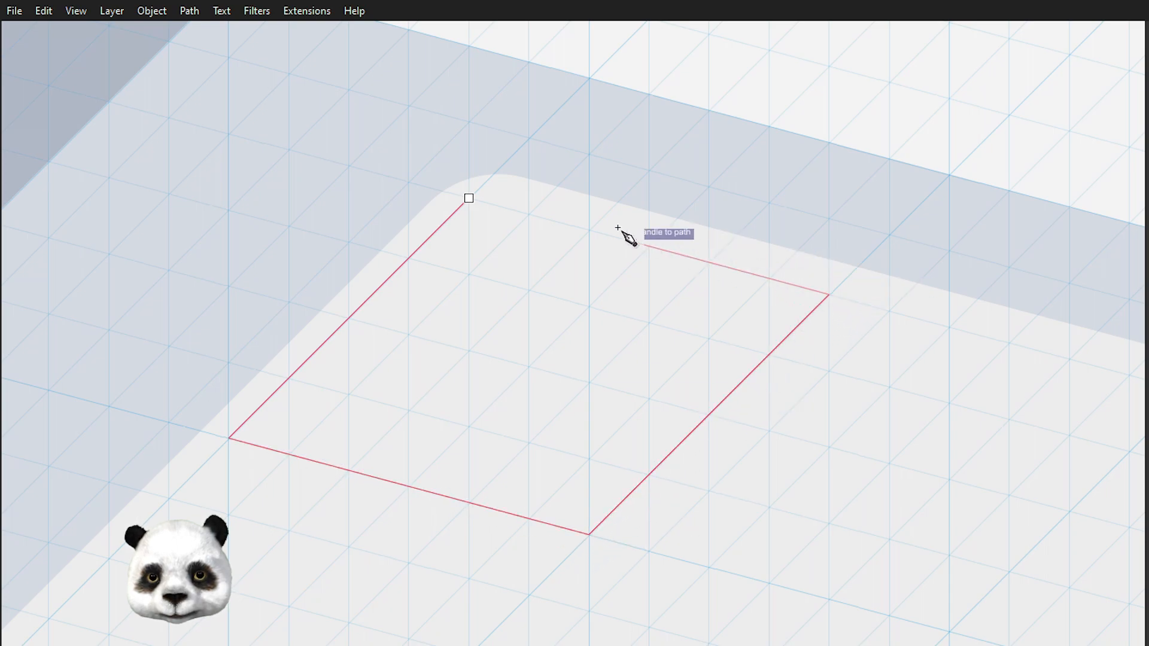
{"action": "left_click", "coordinate": [469, 198]}
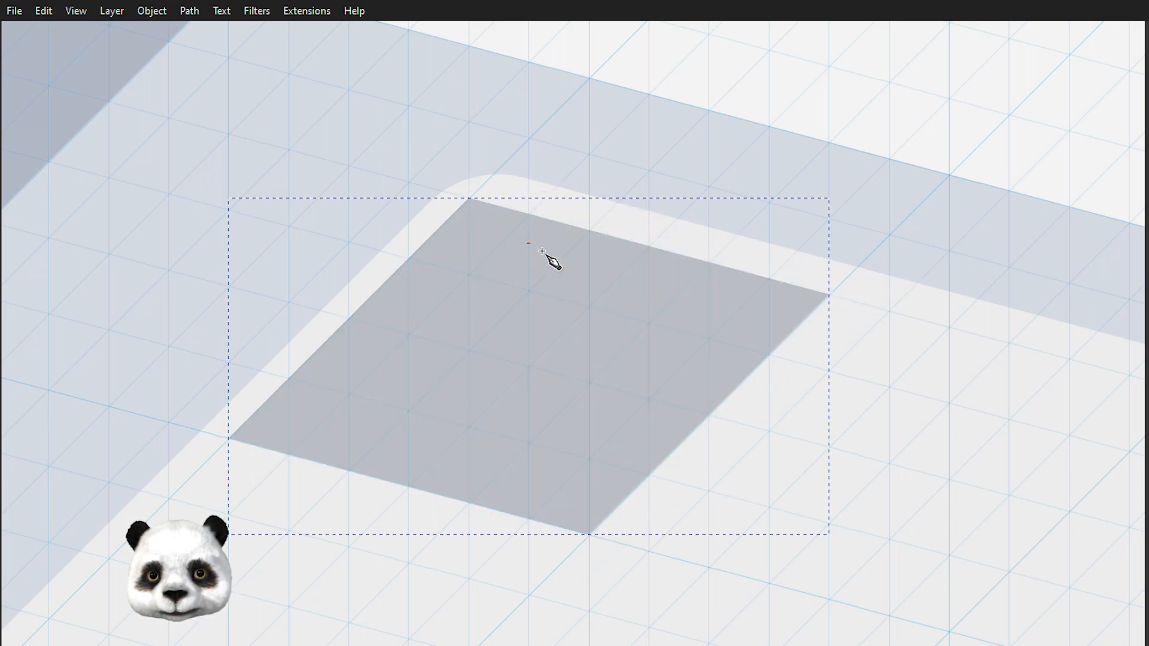
Step: Fill the four-sided shape with a blue sampled from the octagonal door using the Dropper, darken it and round its four corners
{"action": "scroll", "coordinate": [588, 308], "scroll_direction": "down", "scroll_amount": 7}
{"action": "left_click", "coordinate": [460, 464]}
{"action": "key", "text": "d"}
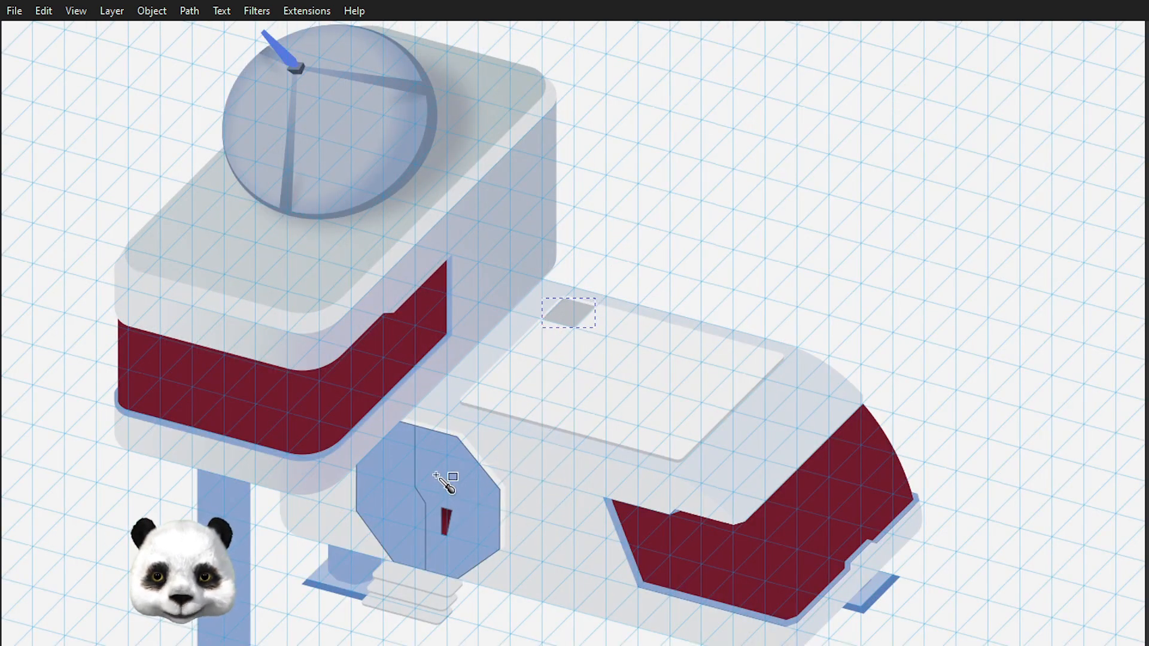
{"action": "left_click", "coordinate": [460, 461]}
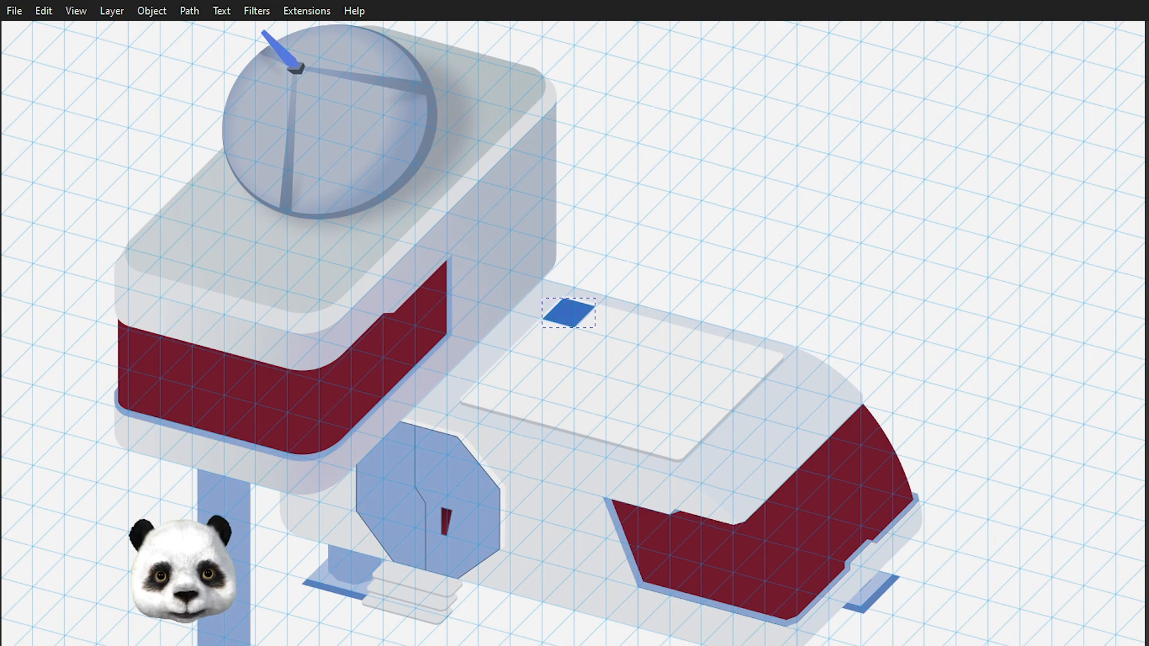
{"action": "key", "text": "3"}
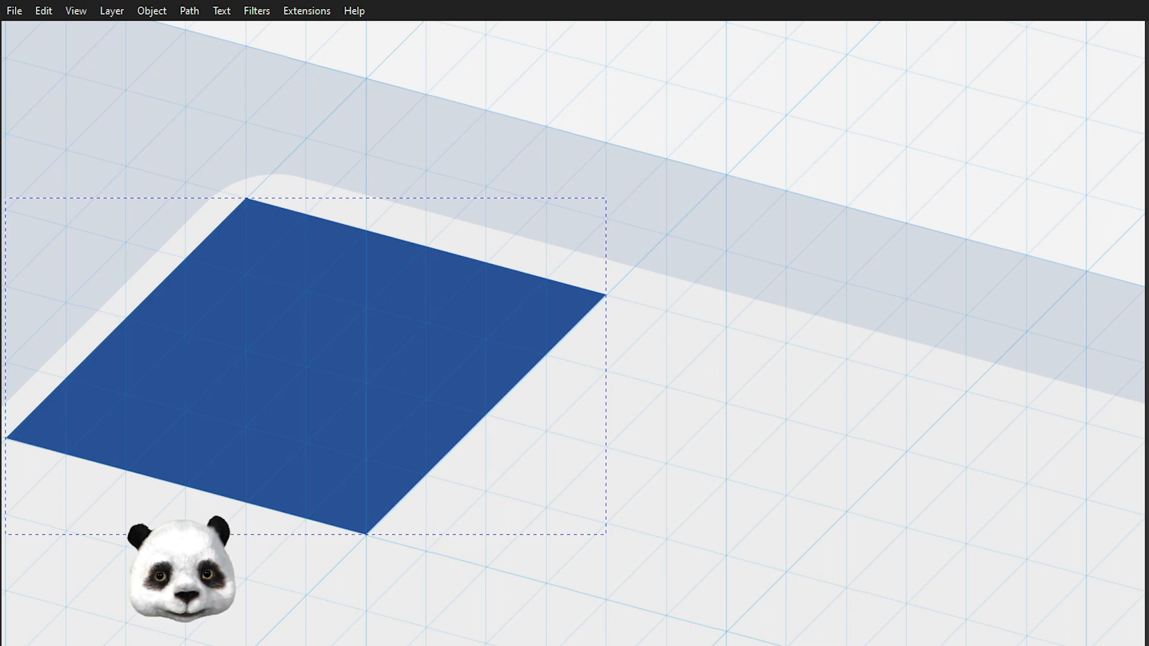
{"action": "scroll", "coordinate": [521, 285], "scroll_direction": "down", "scroll_amount": 5}
{"action": "scroll", "coordinate": [464, 290], "scroll_direction": "up", "scroll_amount": 5}
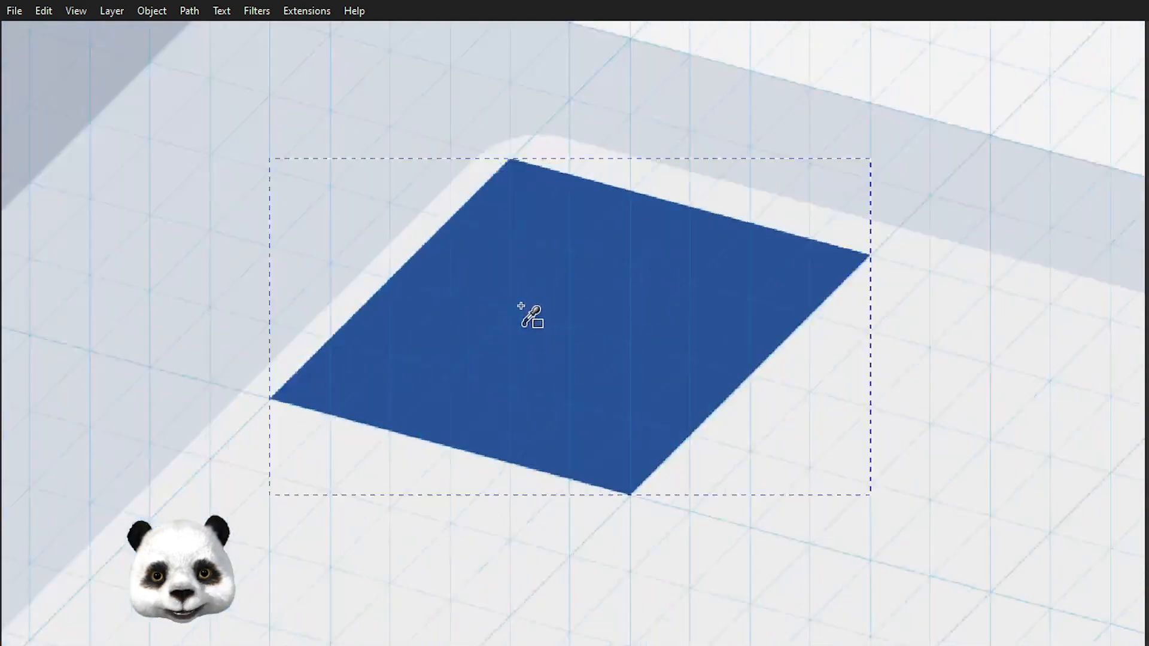
{"action": "scroll", "coordinate": [521, 306], "scroll_direction": "up", "scroll_amount": 1}
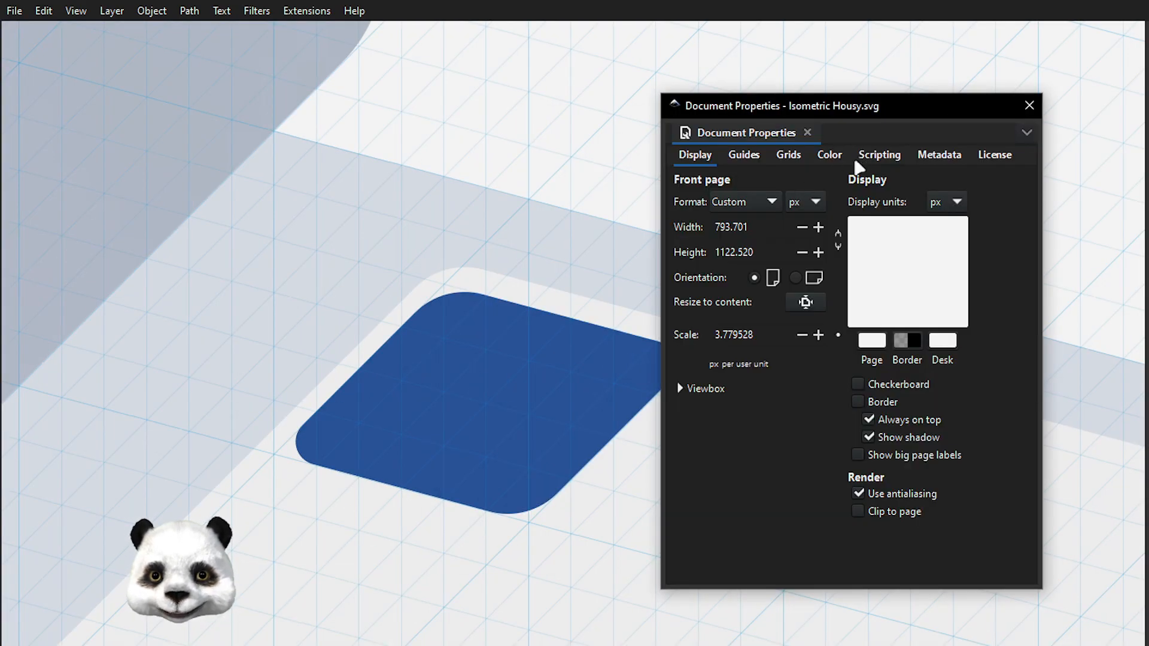
Step: Examine the axonometric grid's spacing and angle settings in the document properties, and close the dialog
{"action": "left_click", "coordinate": [741, 156]}
{"action": "left_click", "coordinate": [796, 157]}
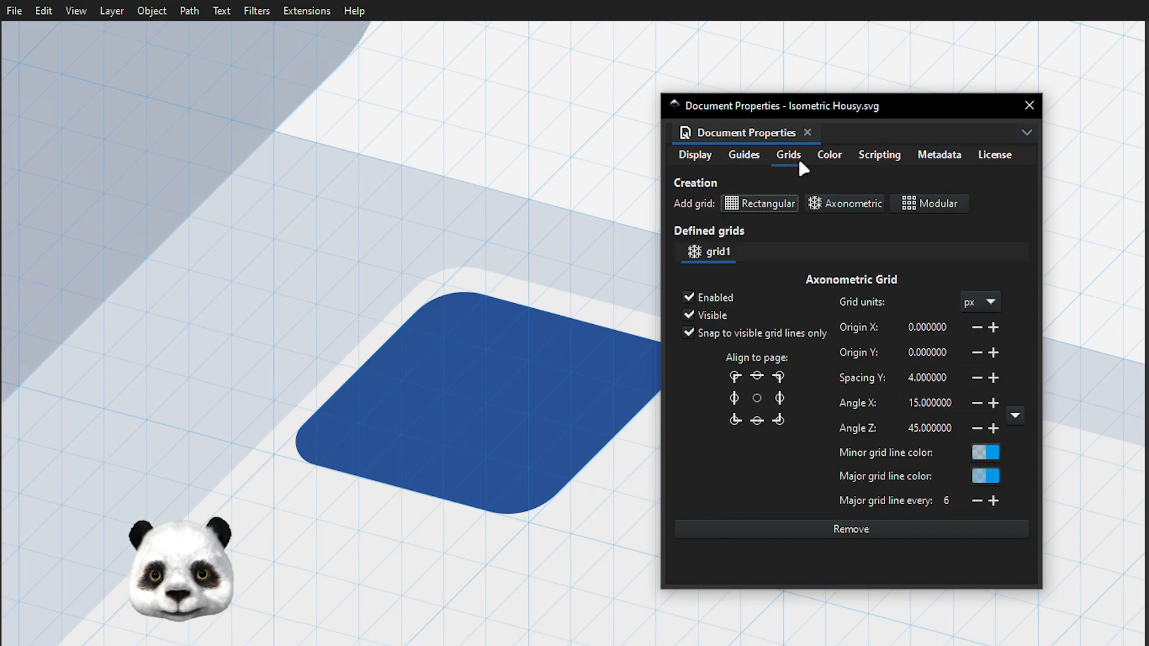
{"action": "scroll", "coordinate": [591, 452], "scroll_direction": "up", "scroll_amount": 3}
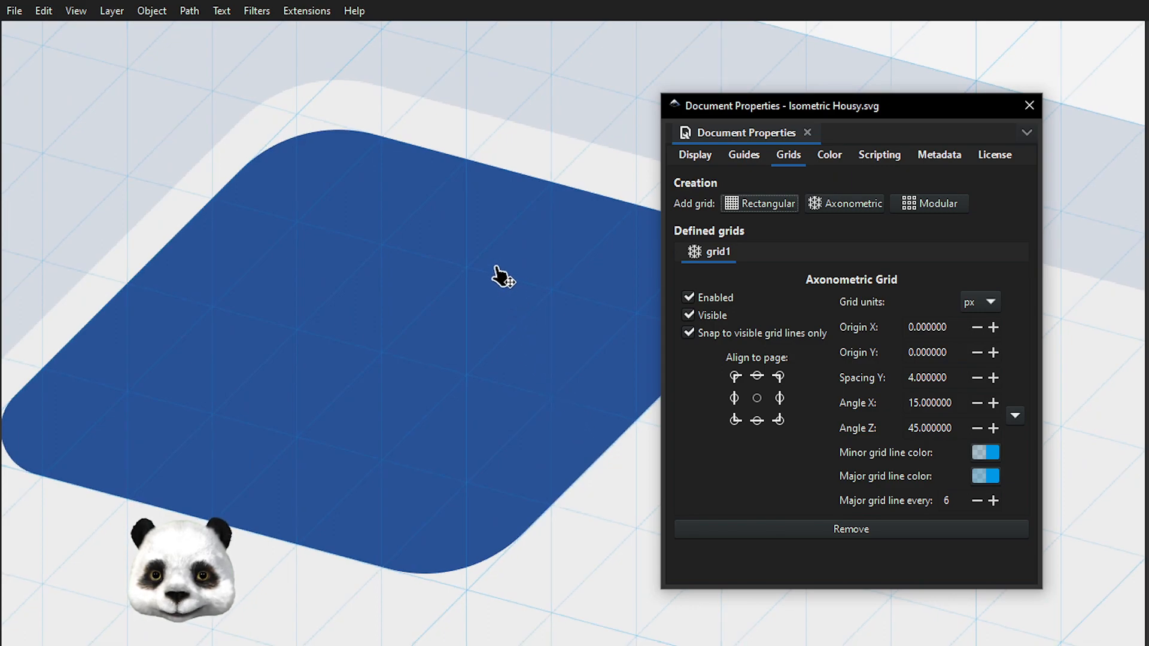
{"action": "scroll", "coordinate": [516, 320], "scroll_direction": "down", "scroll_amount": 3}
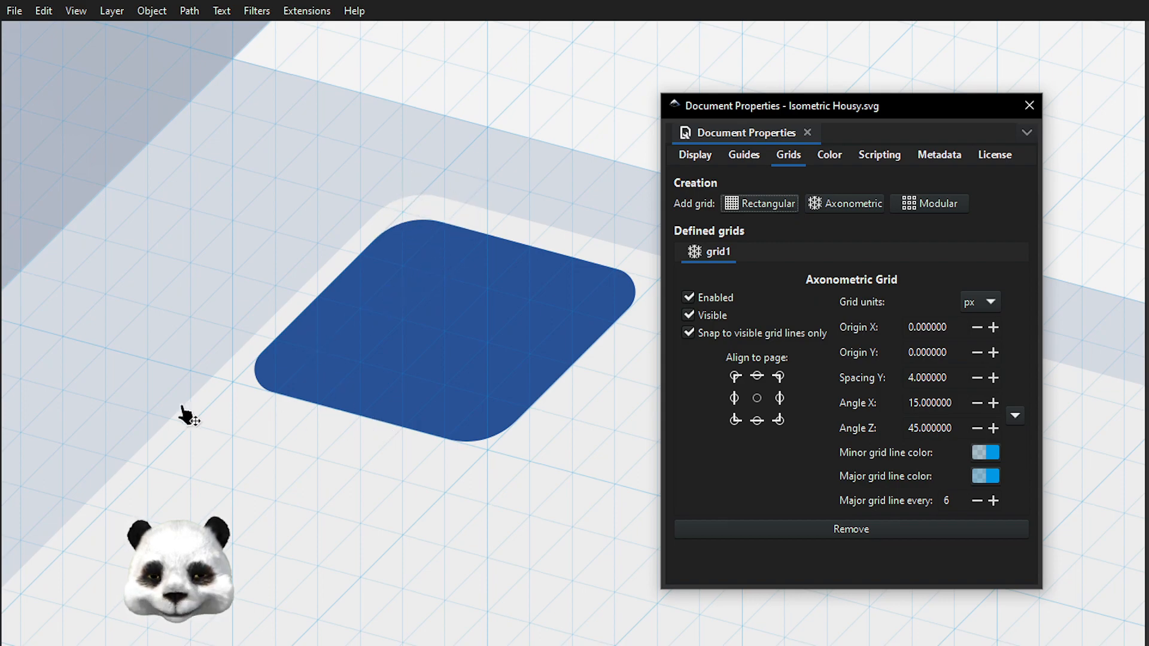
{"action": "scroll", "coordinate": [485, 306], "scroll_direction": "up", "scroll_amount": 2}
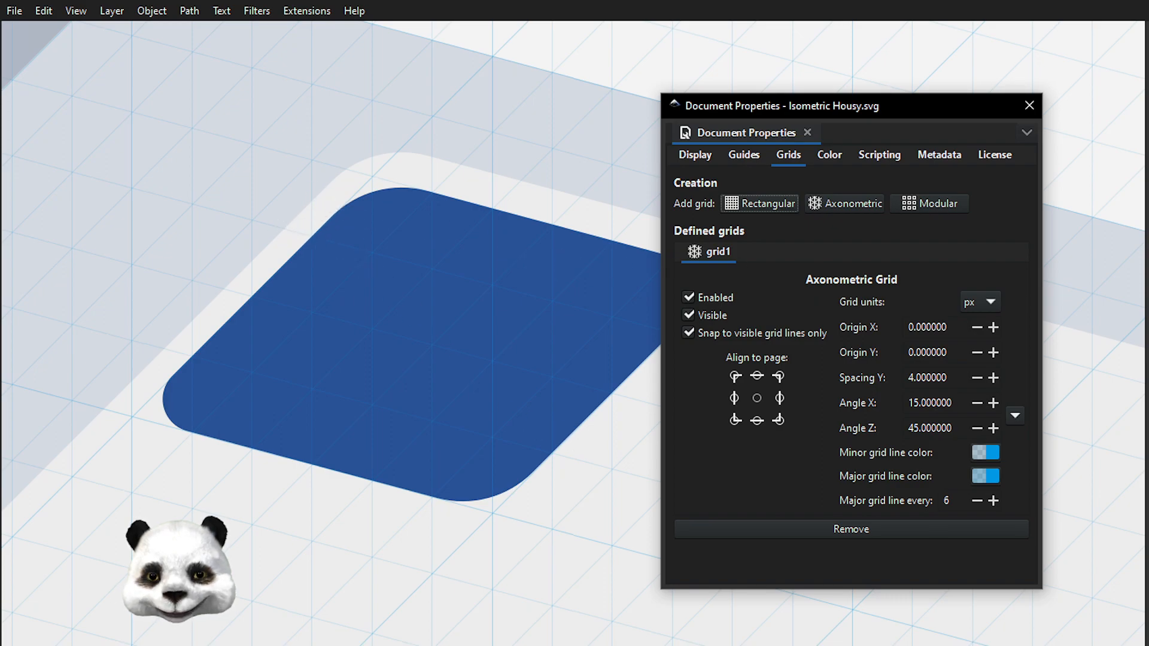
{"action": "left_click", "coordinate": [1030, 106]}
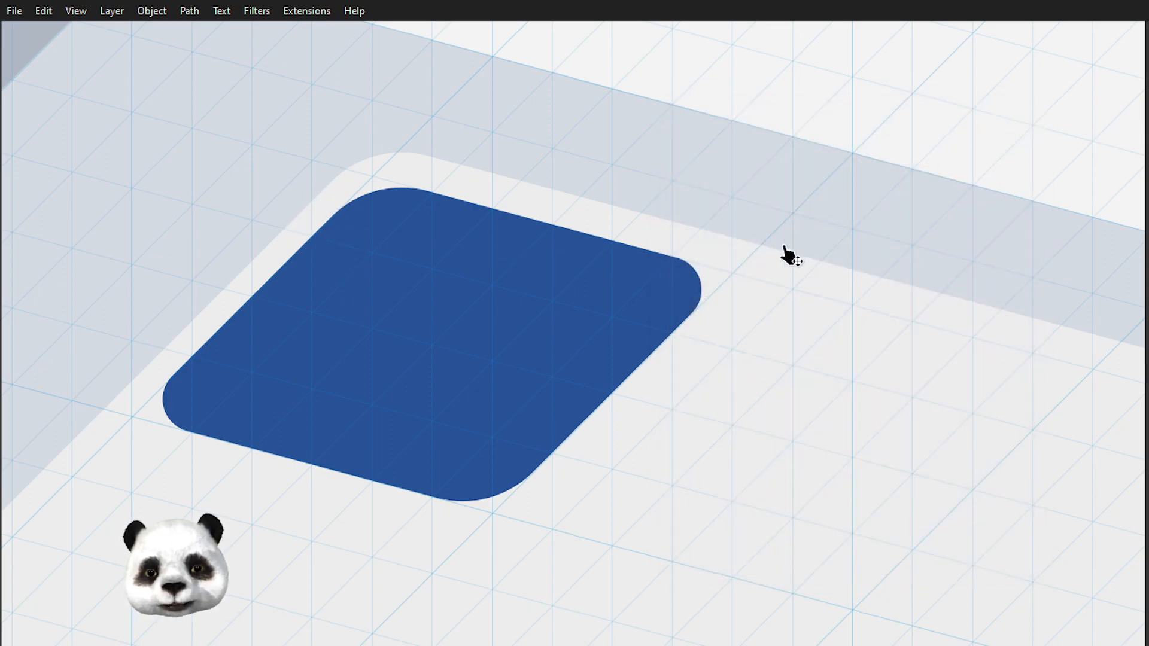
{"action": "scroll", "coordinate": [778, 287], "scroll_direction": "down", "scroll_amount": 3}
{"action": "scroll", "coordinate": [774, 320], "scroll_direction": "down", "scroll_amount": 5}
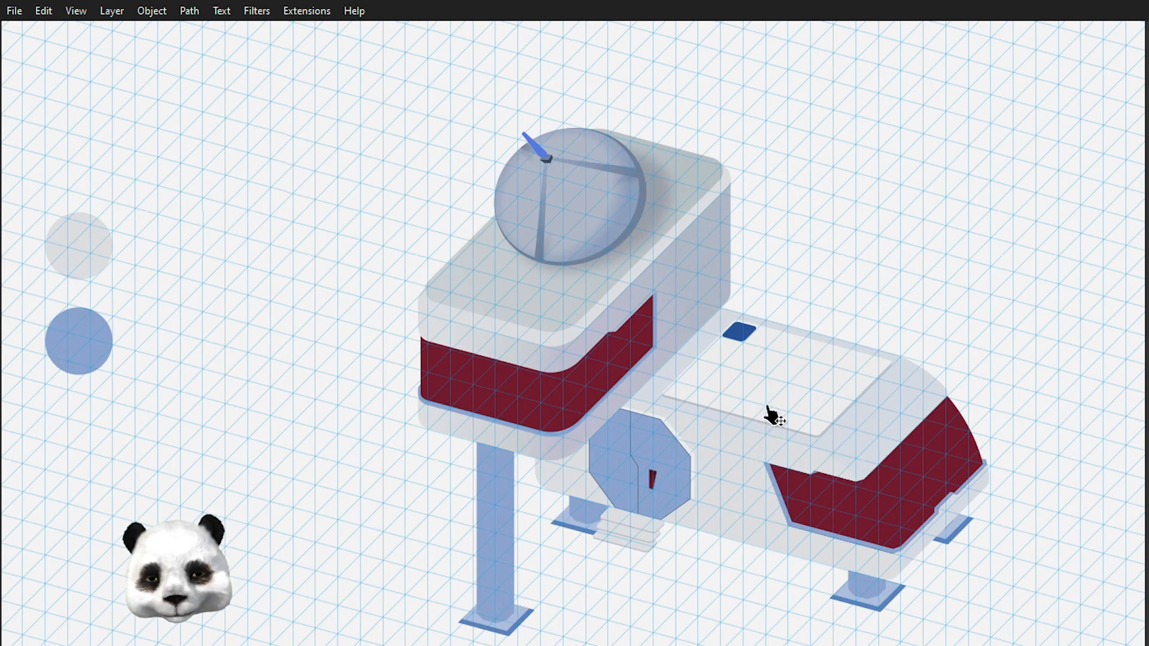
{"action": "scroll", "coordinate": [848, 368], "scroll_direction": "up", "scroll_amount": 4}
{"action": "scroll", "coordinate": [414, 239], "scroll_direction": "up", "scroll_amount": 3}
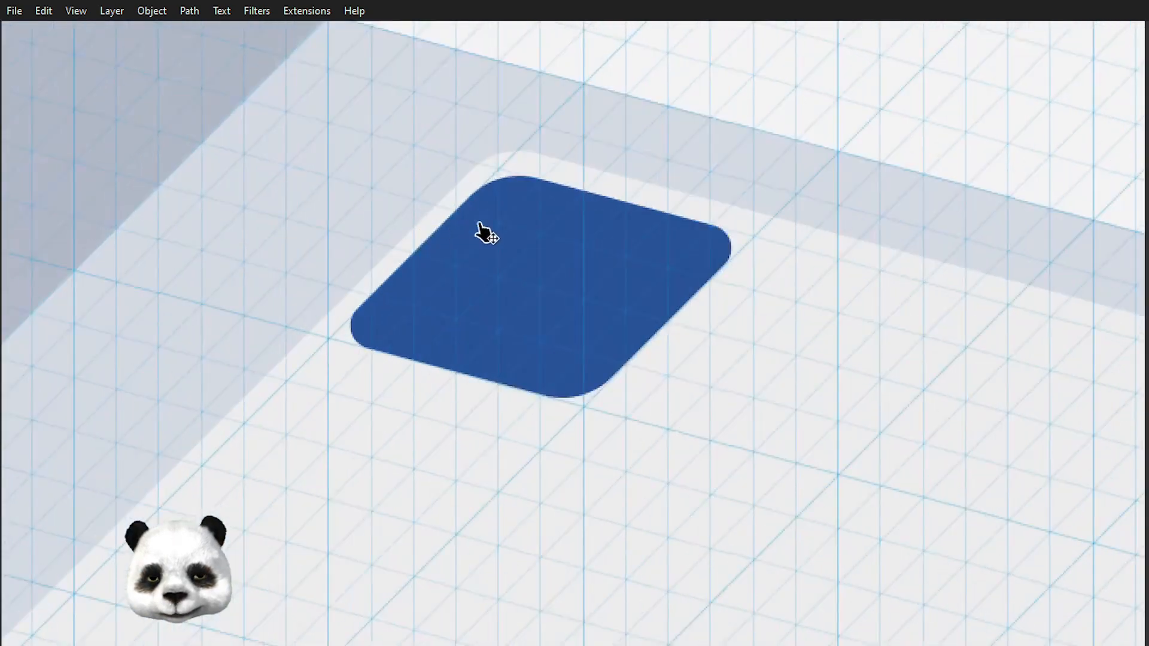
{"action": "scroll", "coordinate": [640, 299], "scroll_direction": "down", "scroll_amount": 4}
{"action": "scroll", "coordinate": [647, 311], "scroll_direction": "up", "scroll_amount": 4}
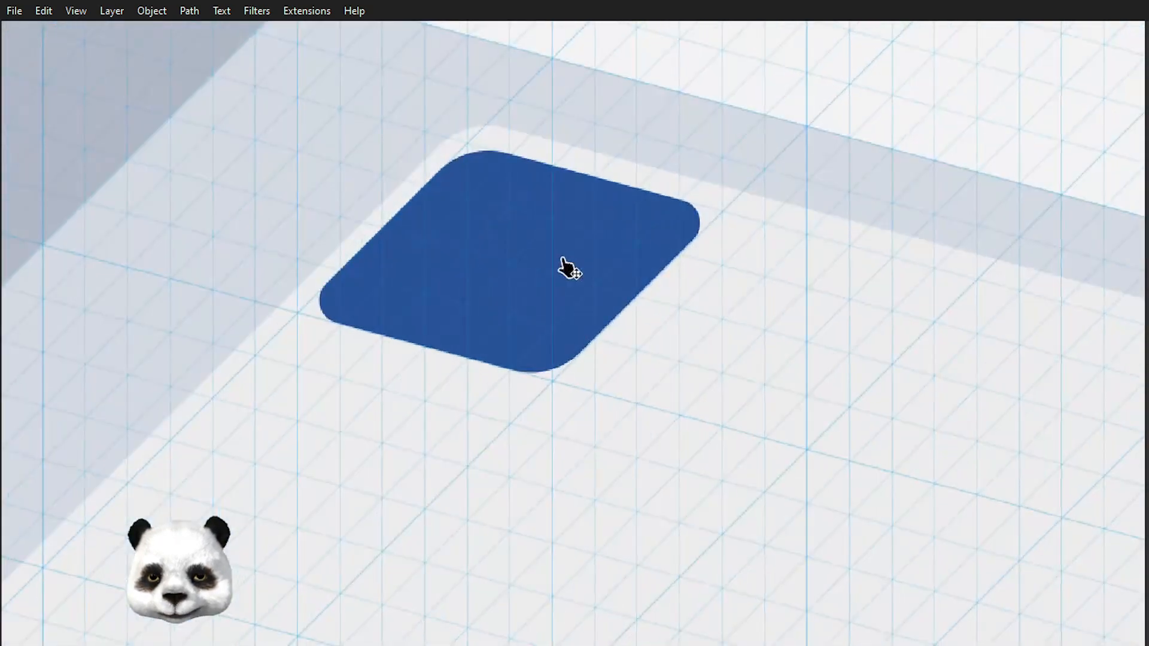
{"action": "scroll", "coordinate": [539, 264], "scroll_direction": "down", "scroll_amount": 3}
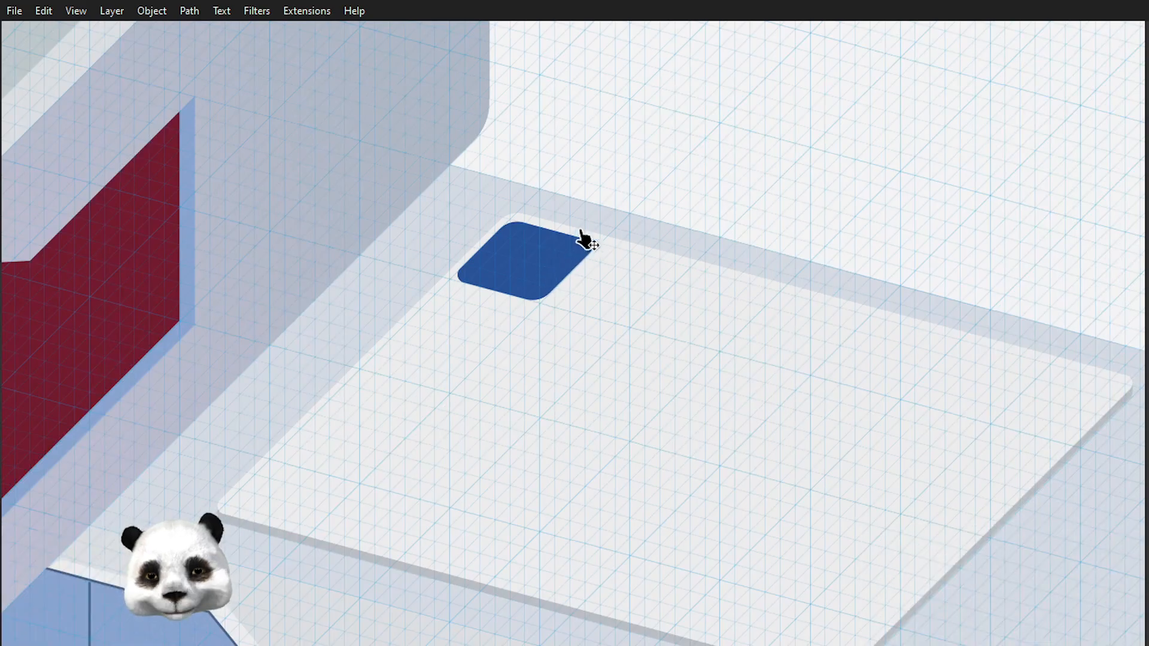
{"action": "scroll", "coordinate": [449, 257], "scroll_direction": "up", "scroll_amount": 2}
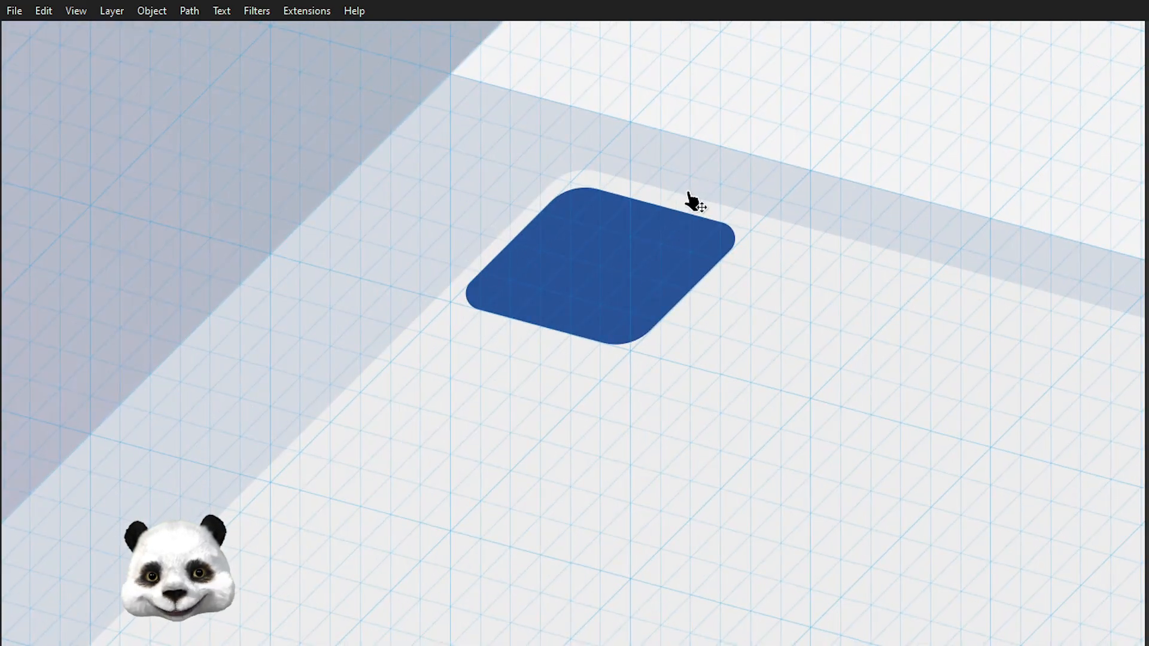
{"action": "scroll", "coordinate": [688, 226], "scroll_direction": "down", "scroll_amount": 2}
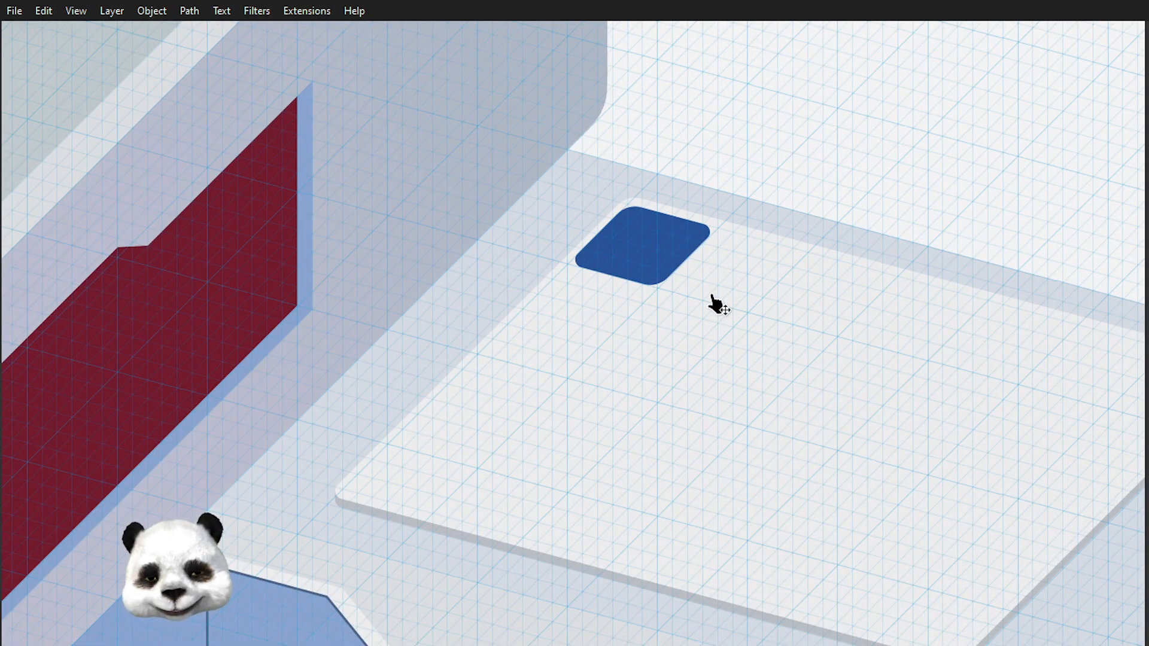
Step: Select the blue rounded tile on the roof panel and repeat it as tiles in three rows and three columns
{"action": "left_click_drag", "start_coordinate": [741, 255], "coordinate": [597, 261]}
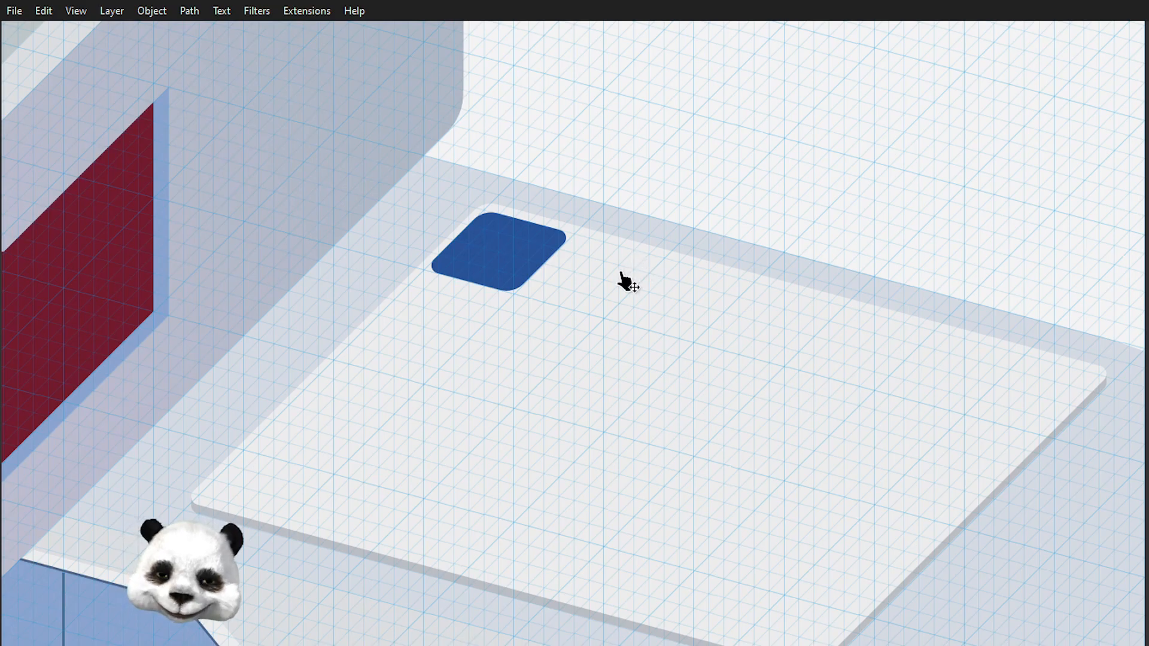
{"action": "scroll", "coordinate": [623, 282], "scroll_direction": "up", "scroll_amount": 1}
{"action": "left_click", "coordinate": [496, 260]}
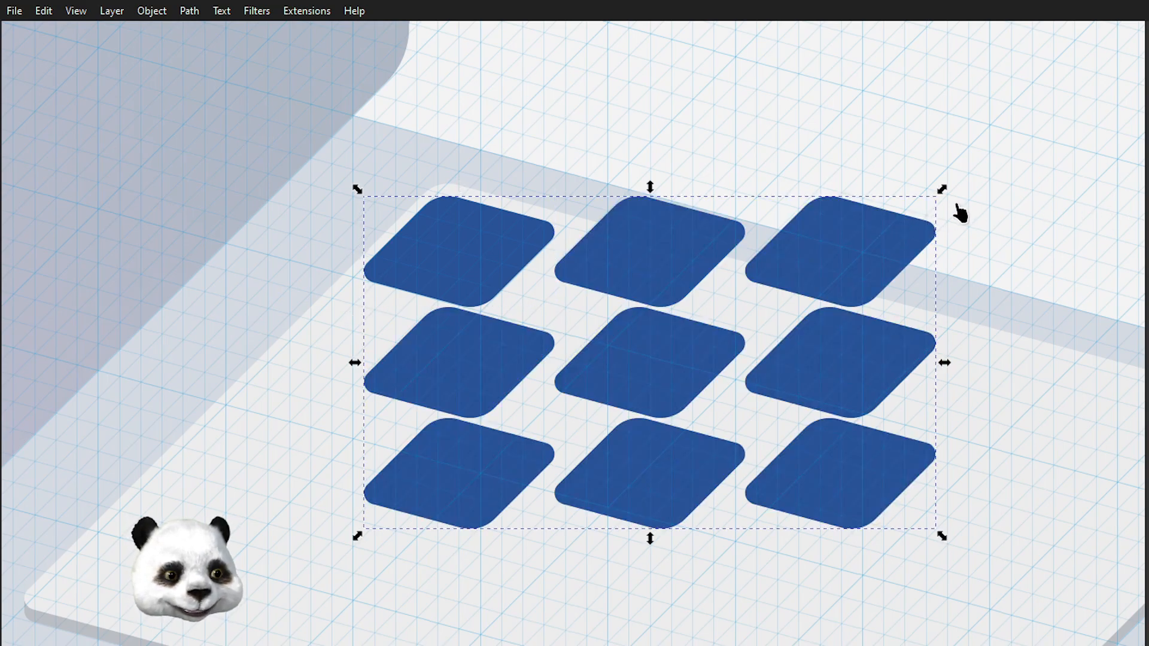
{"action": "scroll", "coordinate": [775, 251], "scroll_direction": "down", "scroll_amount": 3}
{"action": "scroll", "coordinate": [936, 295], "scroll_direction": "up", "scroll_amount": 2}
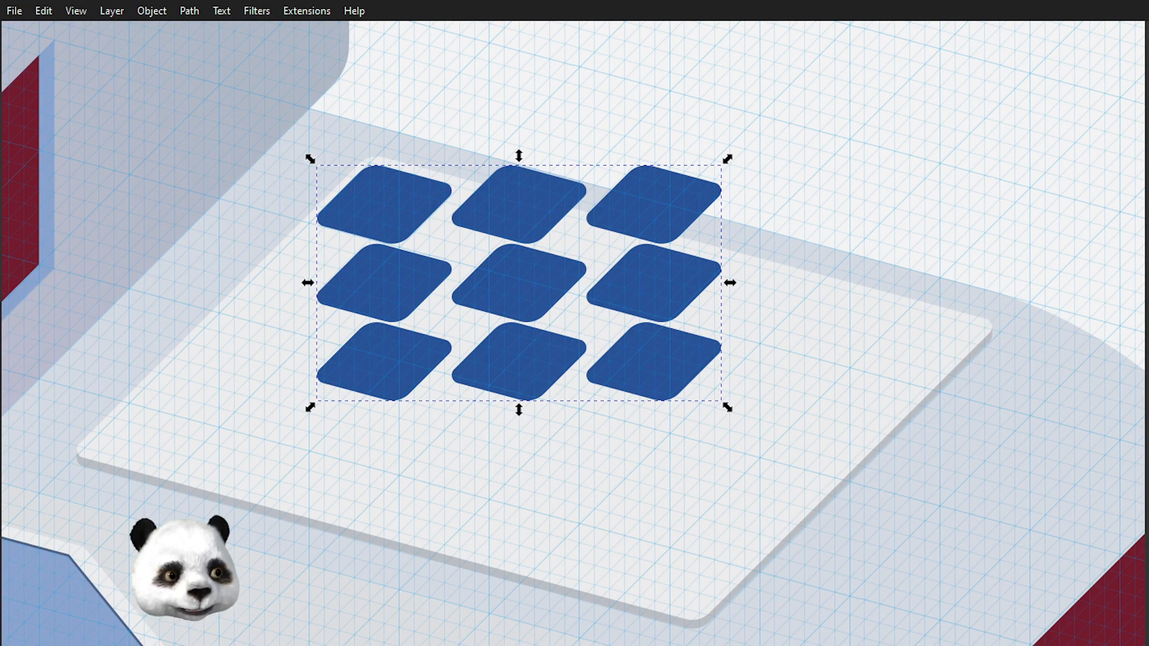
Step: Try shifting the middle row of blue tiles slightly sideways, and undo the shift
{"action": "key", "text": "Up"}
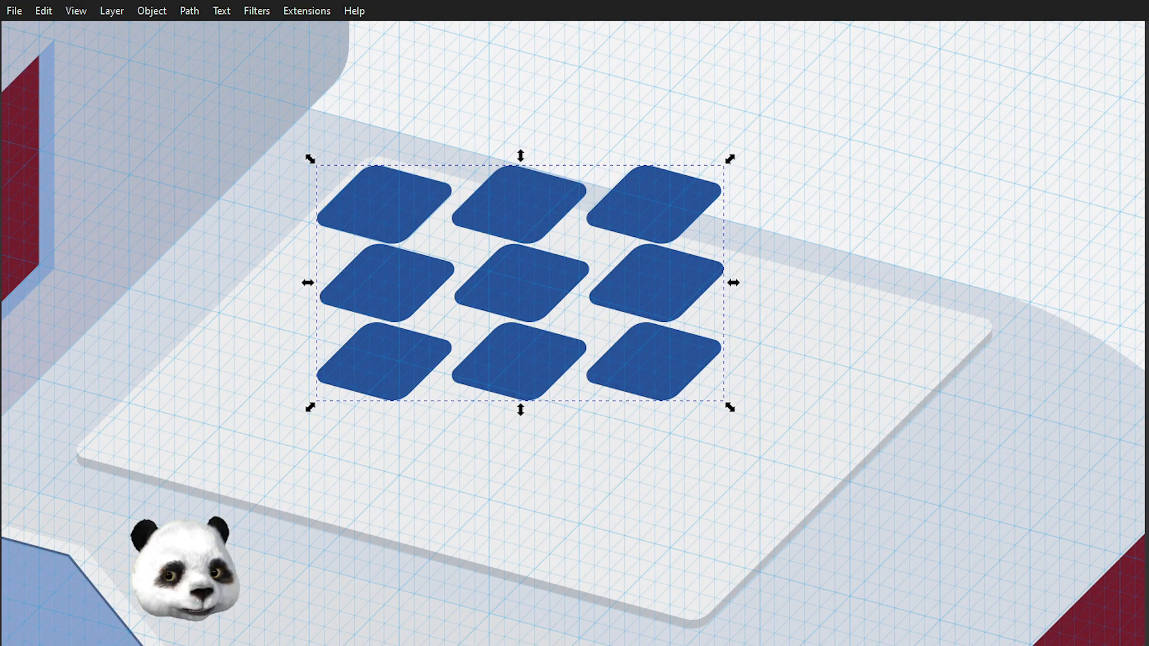
{"action": "key", "text": "ctrl+z"}
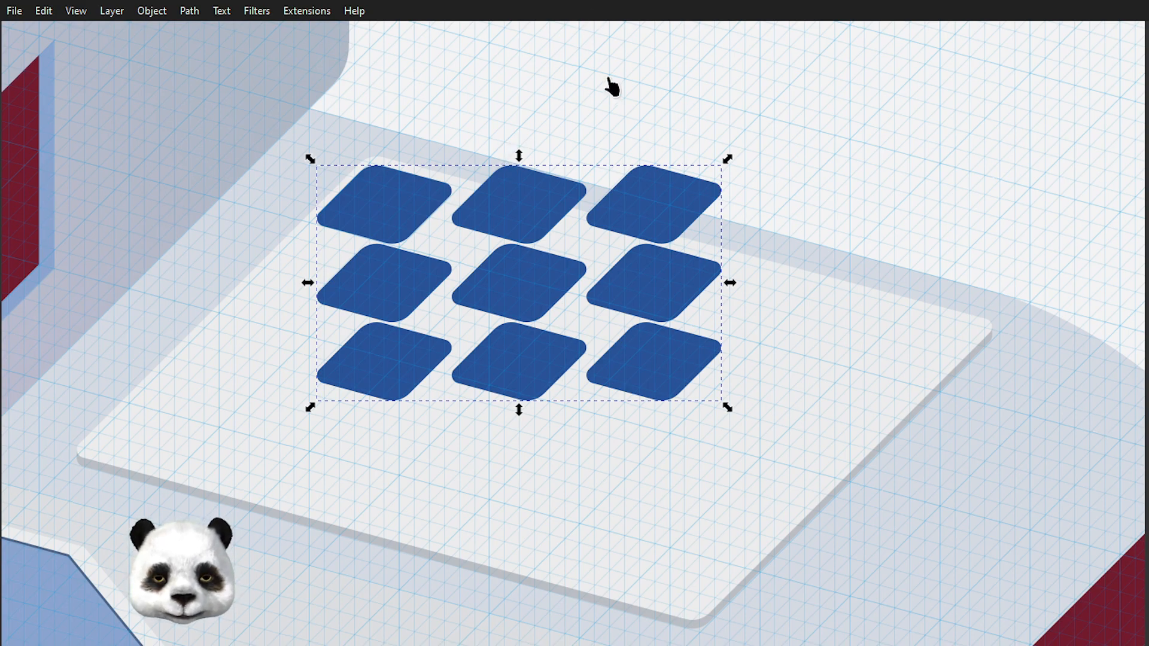
Step: Try widening the horizontal and vertical spacing of the tiled blue copies, and undo the tiling
{"action": "key", "text": "n"}
{"action": "scroll", "coordinate": [390, 177], "scroll_direction": "up", "scroll_amount": 1}
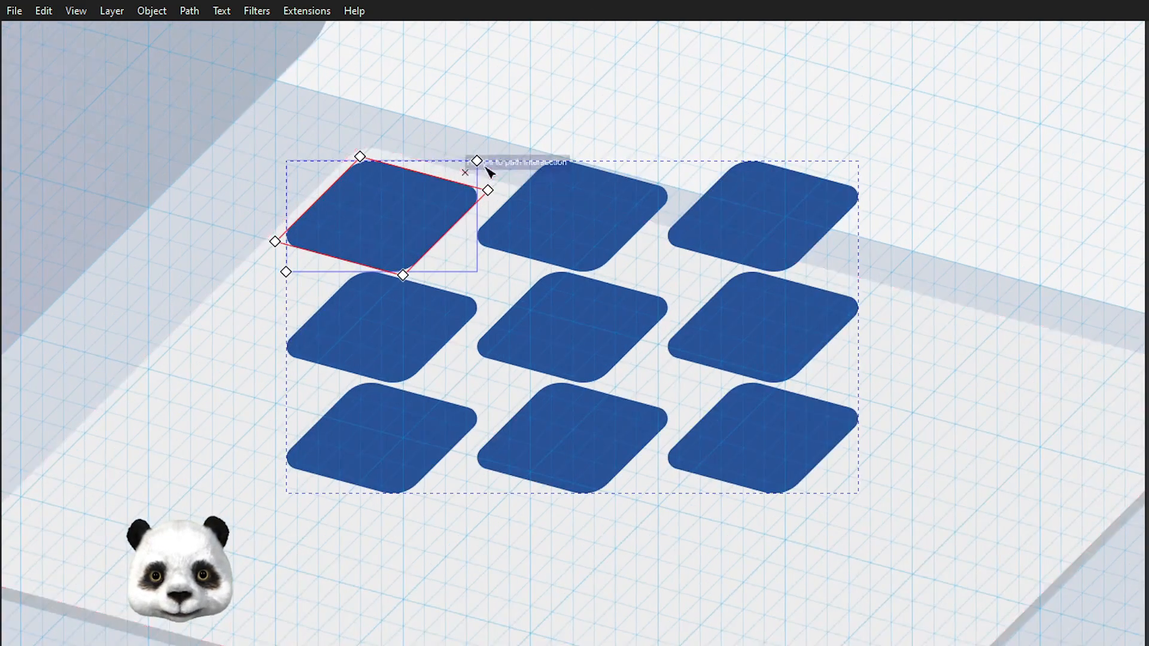
{"action": "left_click_drag", "start_coordinate": [486, 168], "coordinate": [492, 184]}
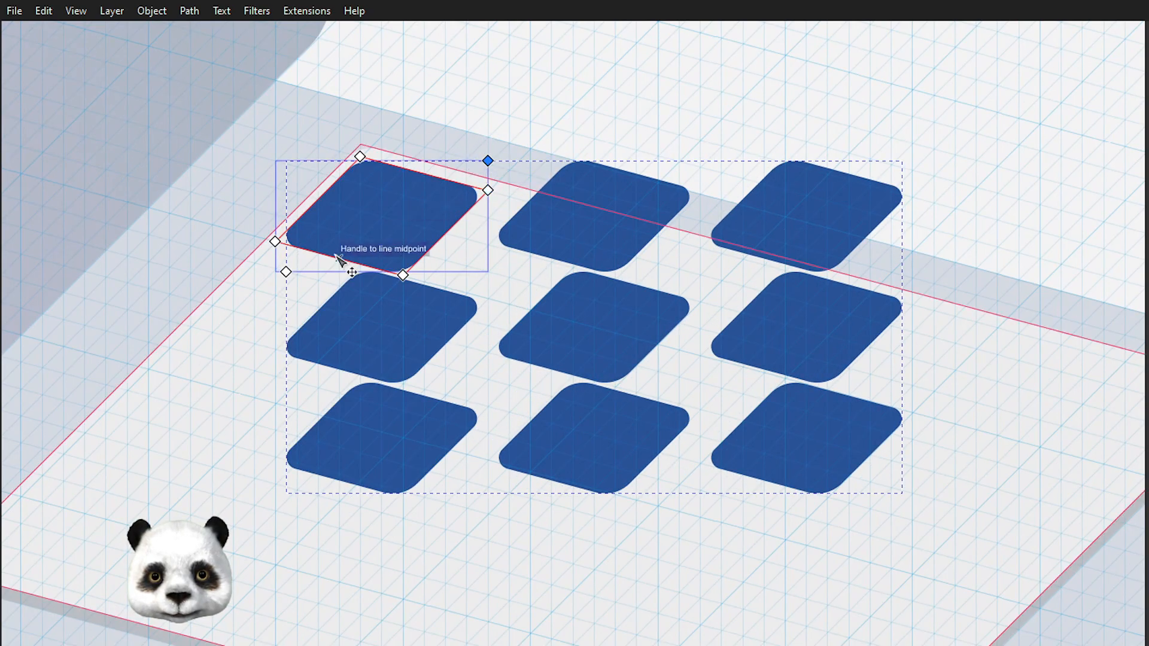
{"action": "left_click_drag", "start_coordinate": [286, 272], "coordinate": [278, 302]}
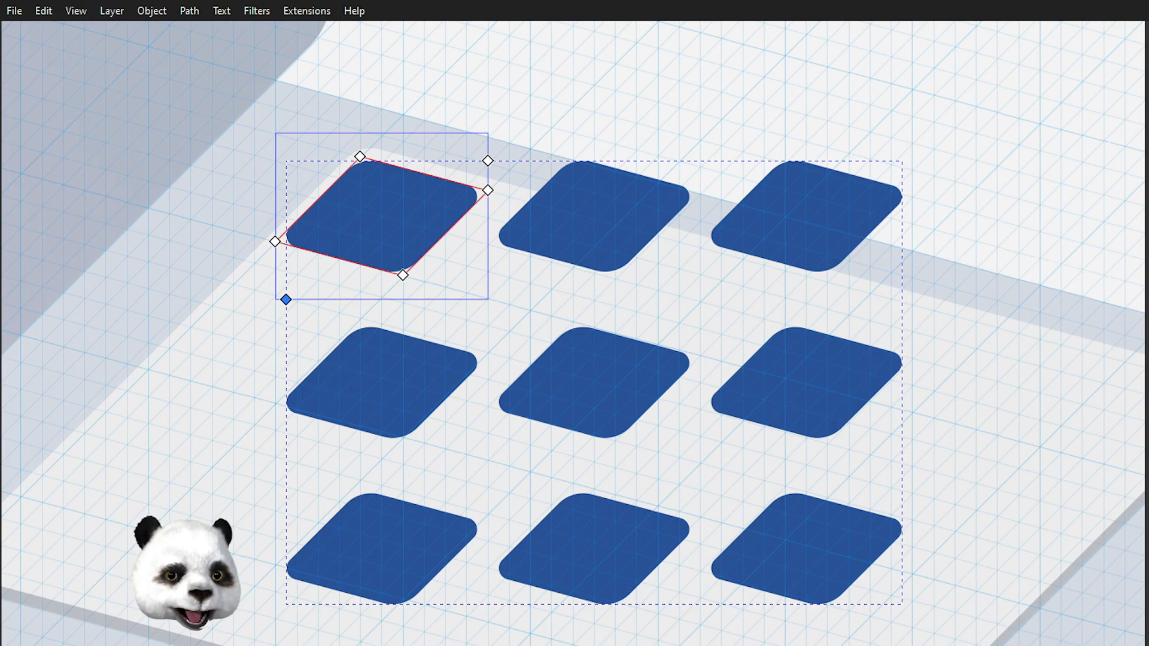
{"action": "scroll", "coordinate": [428, 237], "scroll_direction": "down", "scroll_amount": 2}
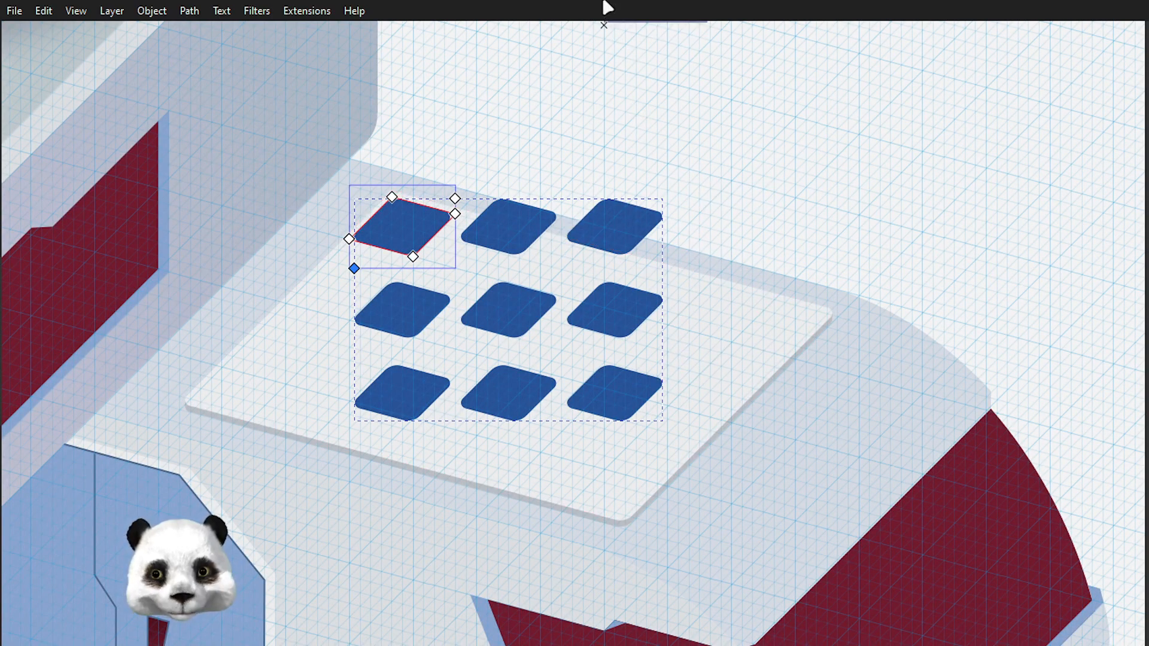
{"action": "key", "text": "s"}
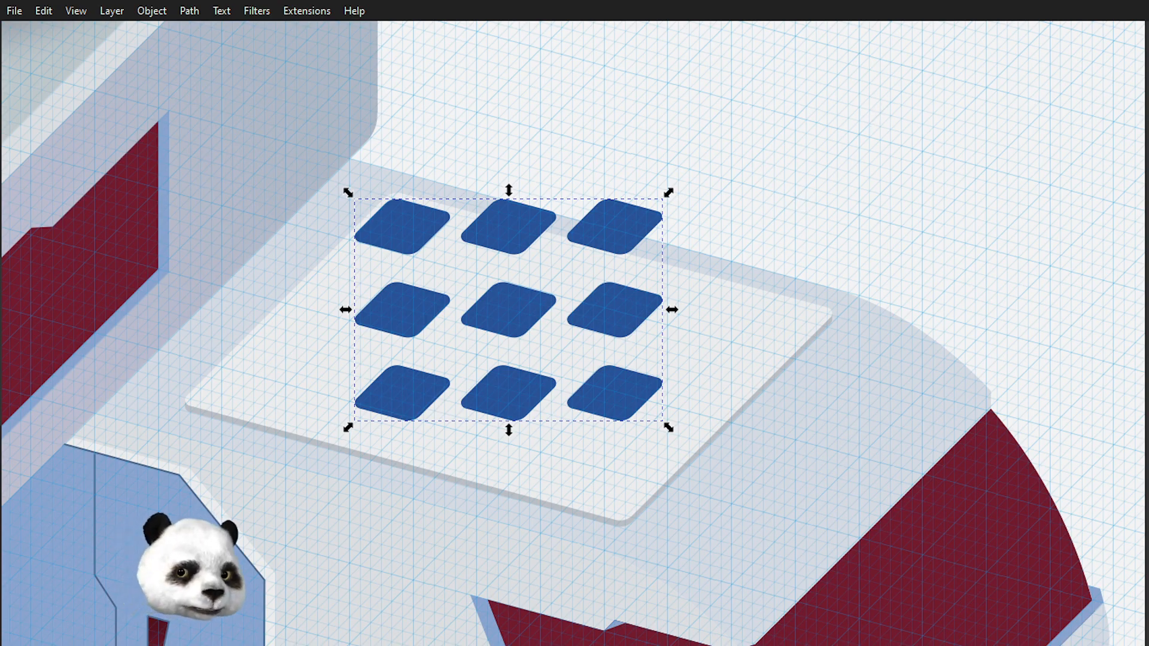
{"action": "key", "text": "ctrl+z"}
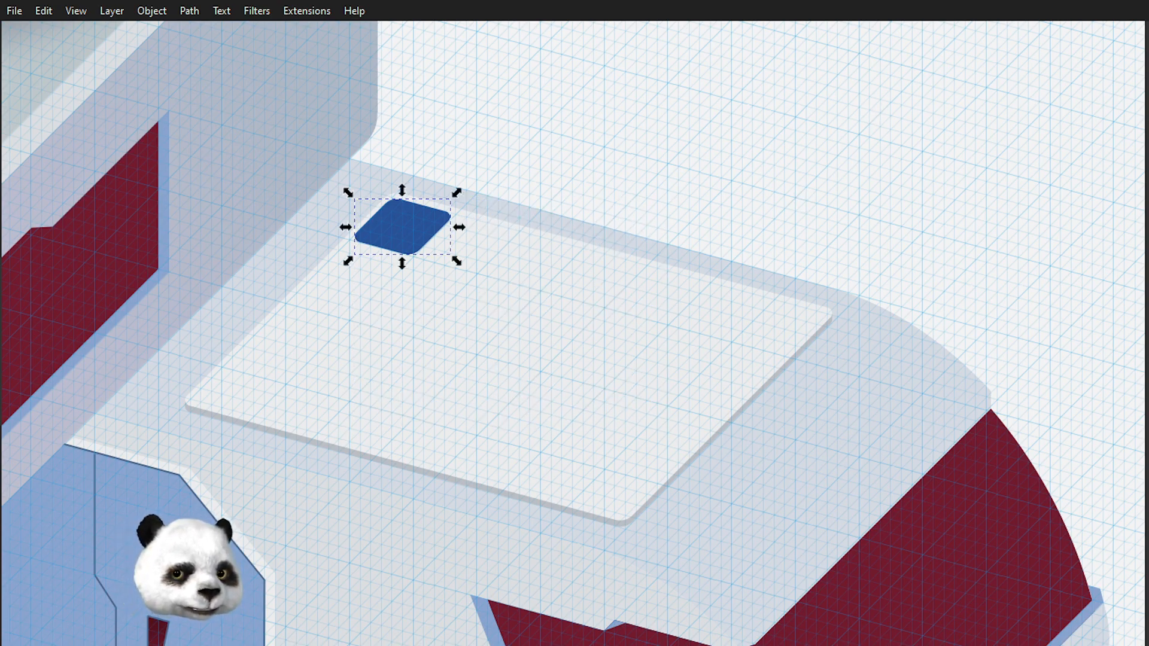
Step: Duplicate the single blue tile and place the copy beside it along the roof panel's back edge
{"action": "scroll", "coordinate": [345, 208], "scroll_direction": "up", "scroll_amount": 4}
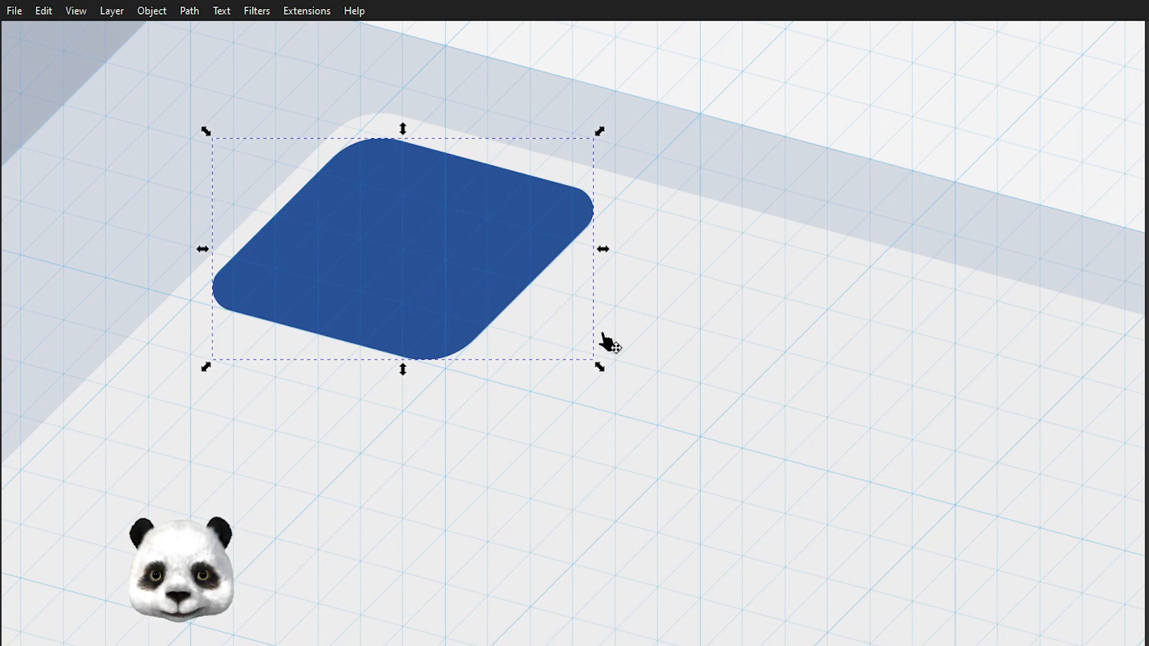
{"action": "key", "text": "ctrl+v"}
{"action": "key", "text": "Delete"}
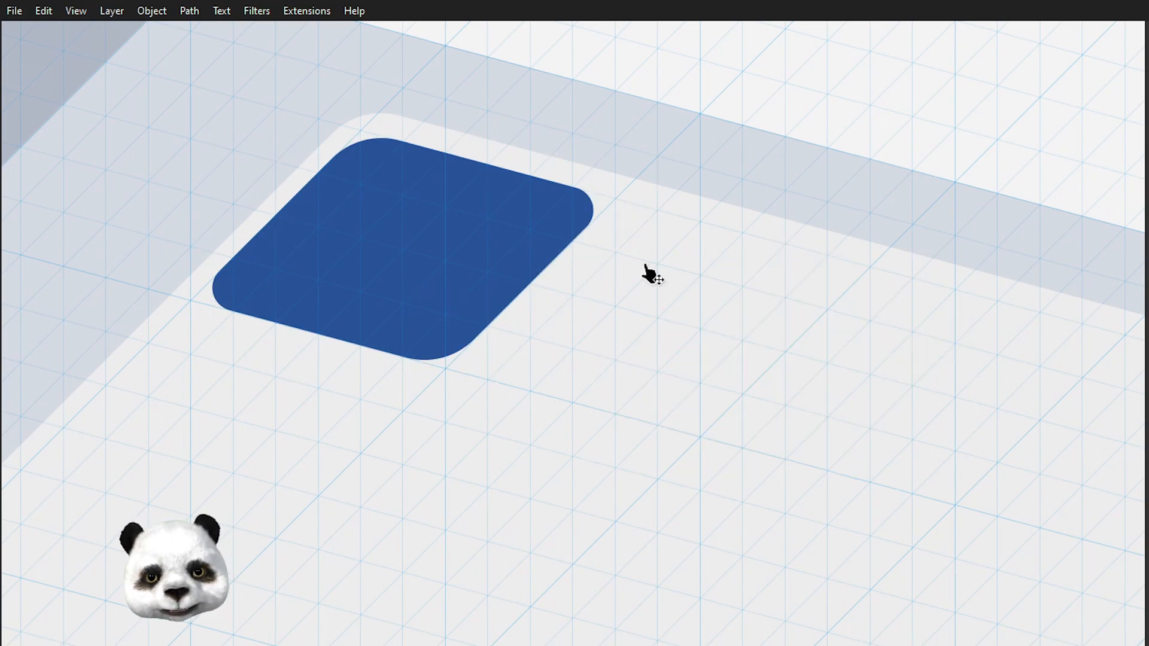
{"action": "left_click", "coordinate": [482, 288]}
{"action": "scroll", "coordinate": [485, 280], "scroll_direction": "down", "scroll_amount": 4, "text": "ctrl"}
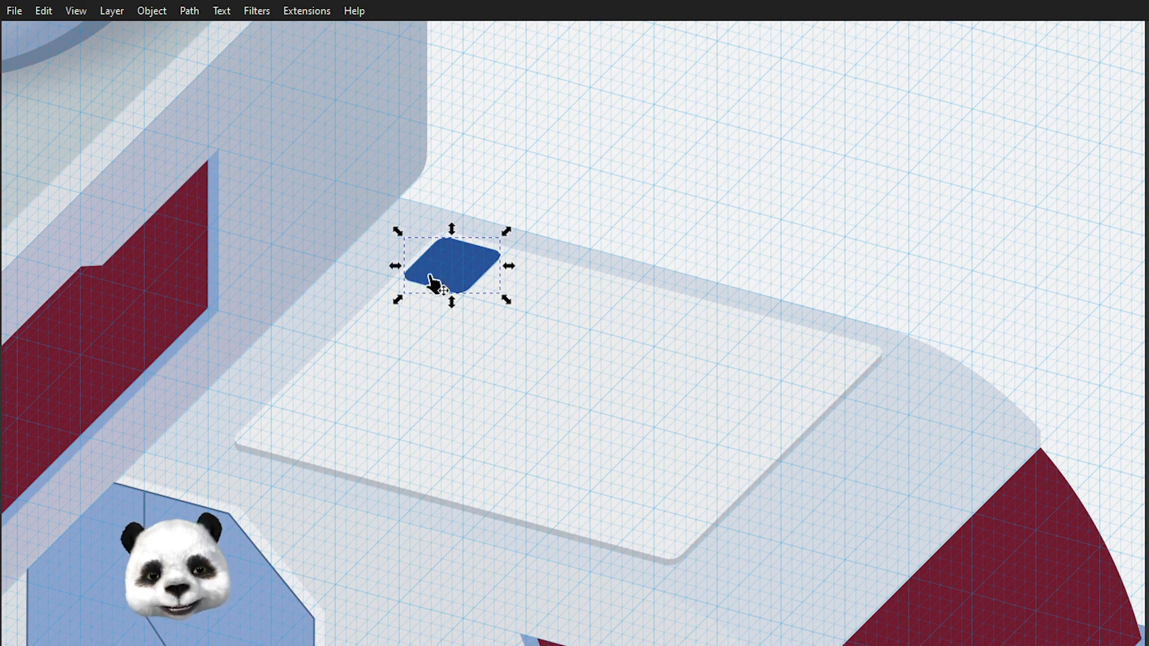
{"action": "scroll", "coordinate": [575, 339], "scroll_direction": "up", "scroll_amount": 3}
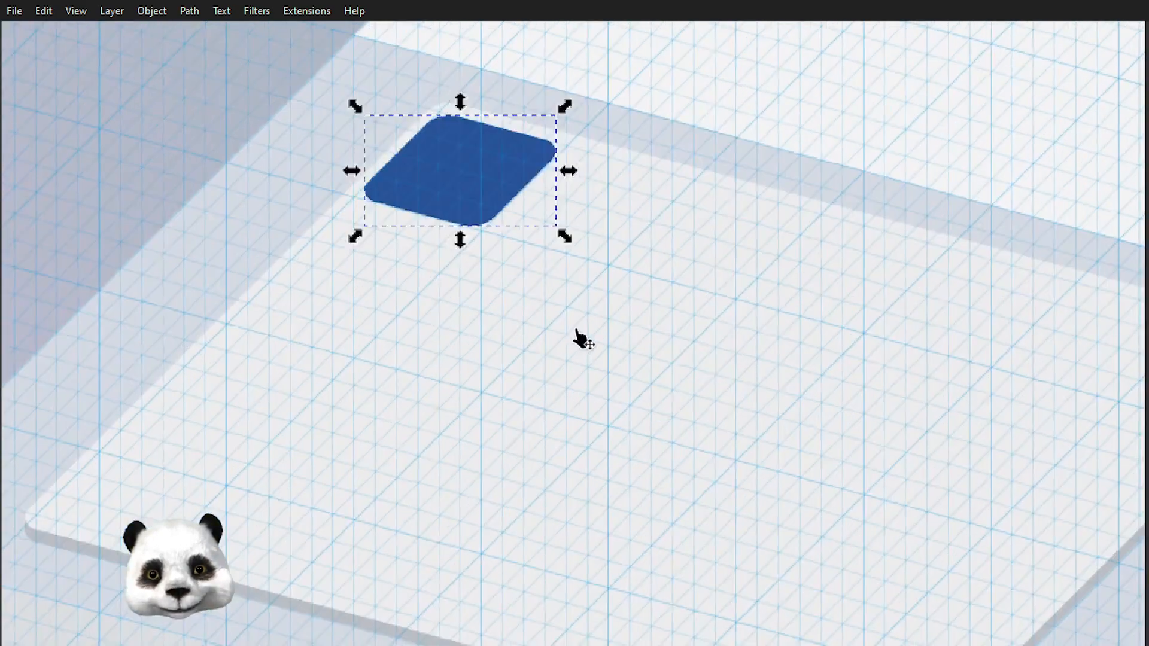
{"action": "key", "text": "ctrl+d"}
{"action": "left_click_drag", "start_coordinate": [449, 154], "coordinate": [694, 209]}
{"action": "scroll", "coordinate": [637, 195], "scroll_direction": "up", "scroll_amount": 1}
{"action": "scroll", "coordinate": [695, 210], "scroll_direction": "down", "scroll_amount": 3}
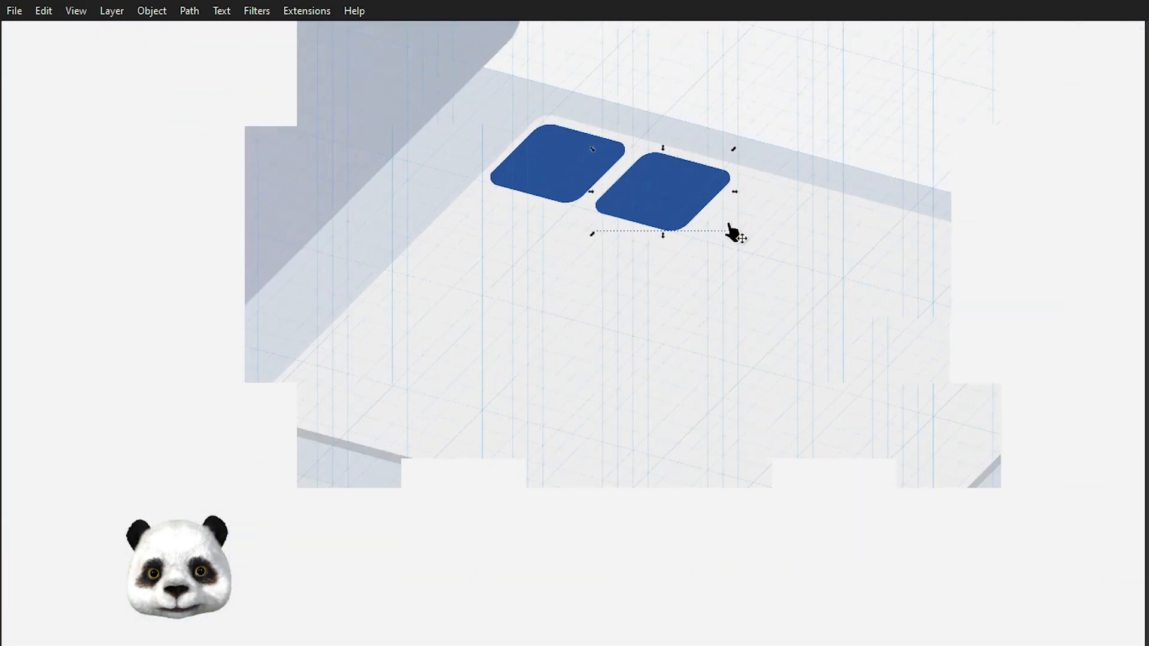
Step: Continue duplicating the blue tile at equal spacing along the roof panel's back edge to form a row of six
{"action": "left_click_drag", "start_coordinate": [769, 264], "coordinate": [546, 364]}
{"action": "scroll", "coordinate": [497, 330], "scroll_direction": "up", "scroll_amount": 2}
{"action": "key", "text": "ctrl+d"}
{"action": "left_click_drag", "start_coordinate": [417, 277], "coordinate": [815, 382]}
{"action": "left_click_drag", "start_coordinate": [868, 414], "coordinate": [781, 354]}
{"action": "key", "text": "ctrl+d"}
{"action": "key", "text": "ctrl+d"}
{"action": "scroll", "coordinate": [465, 347], "scroll_direction": "down", "scroll_amount": 5}
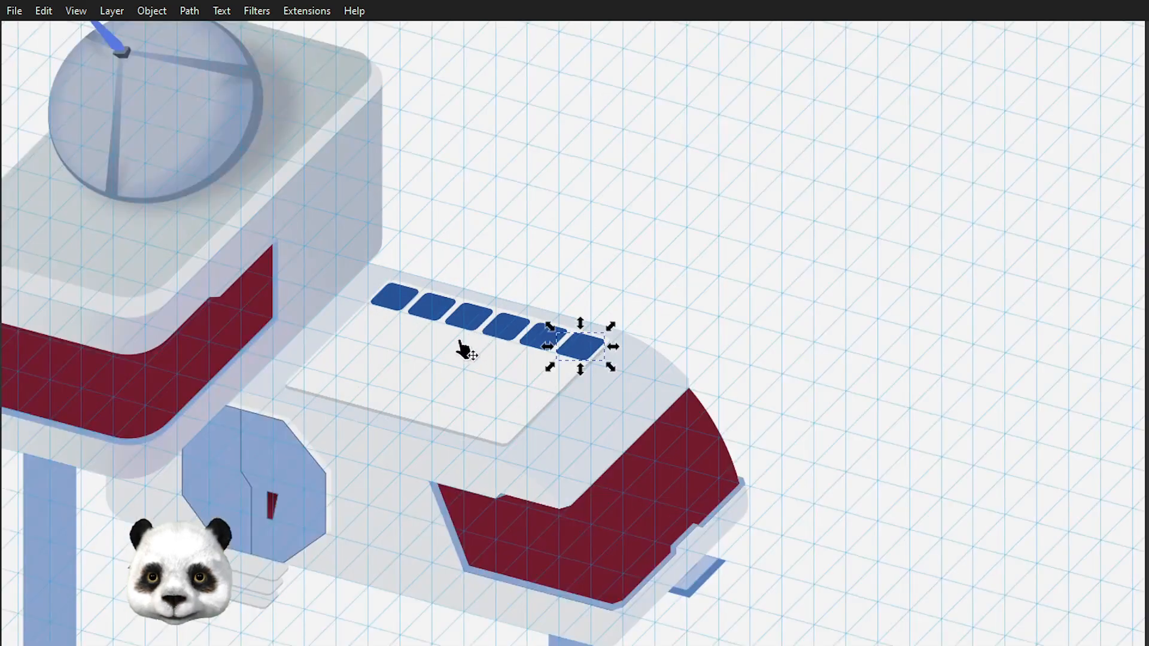
Step: Select all six blue tiles, duplicate the row and place the copy in front of it along the panel's slanted side
{"action": "scroll", "coordinate": [585, 307], "scroll_direction": "up", "scroll_amount": 3}
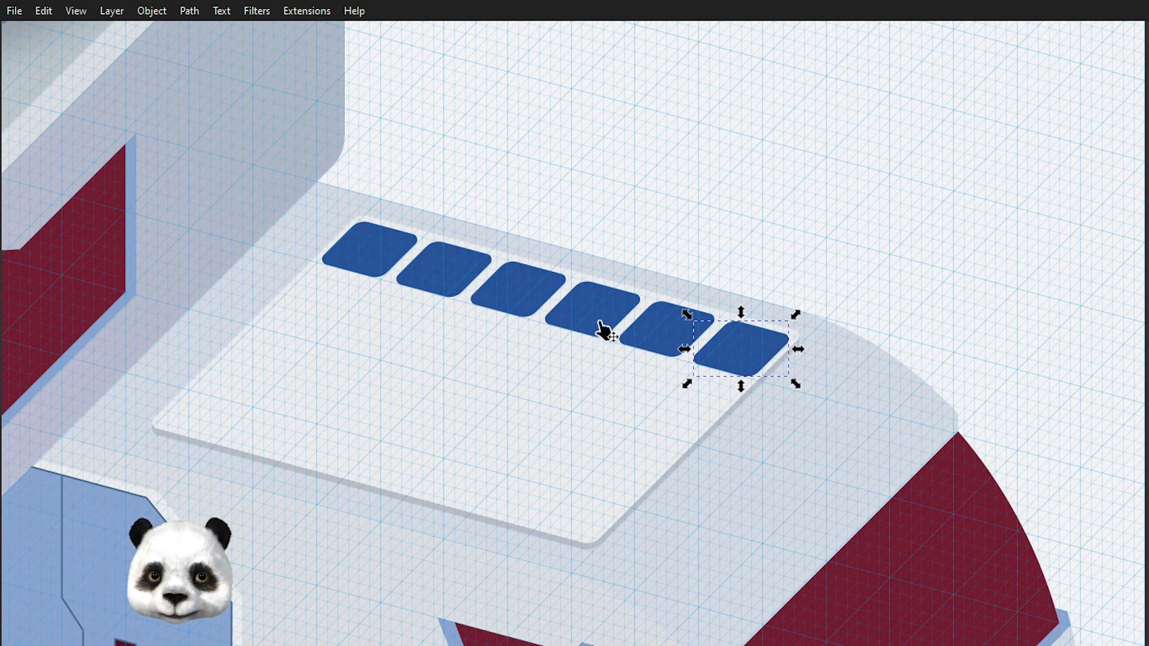
{"action": "left_click", "coordinate": [655, 336], "text": "shift"}
{"action": "left_click", "coordinate": [599, 326], "text": "shift"}
{"action": "left_click", "coordinate": [502, 291], "text": "shift"}
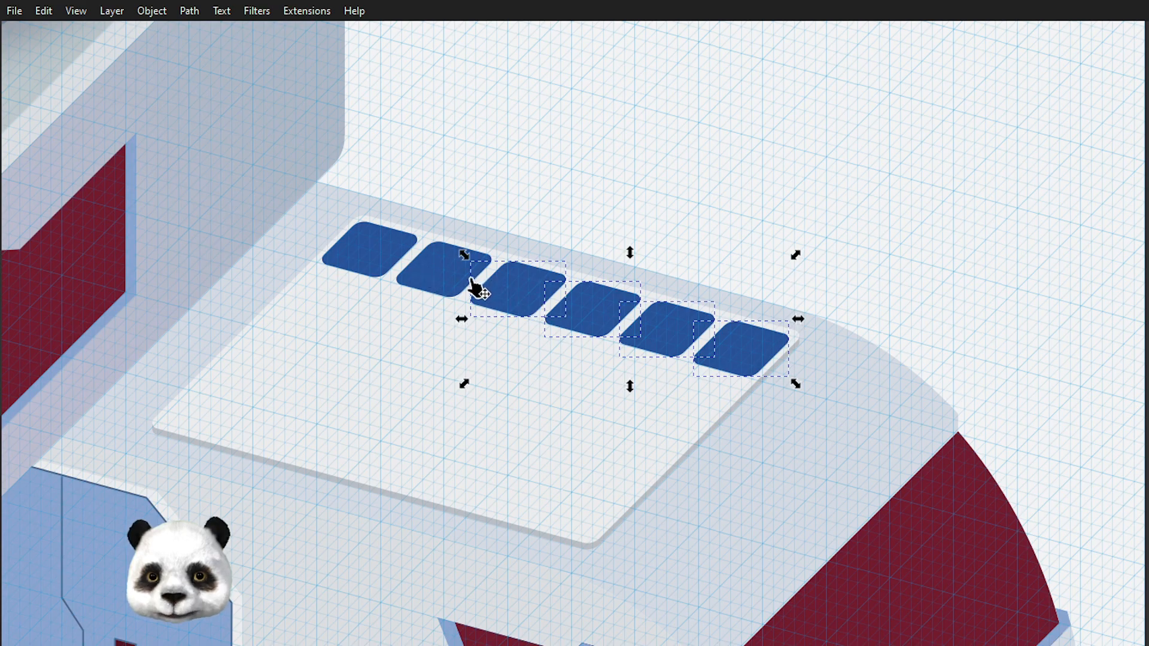
{"action": "left_click", "coordinate": [448, 284], "text": "shift"}
{"action": "left_click", "coordinate": [362, 262], "text": "shift"}
{"action": "scroll", "coordinate": [293, 282], "scroll_direction": "up", "scroll_amount": 3}
{"action": "key", "text": "ctrl+d"}
{"action": "left_click_drag", "start_coordinate": [472, 221], "coordinate": [329, 379]}
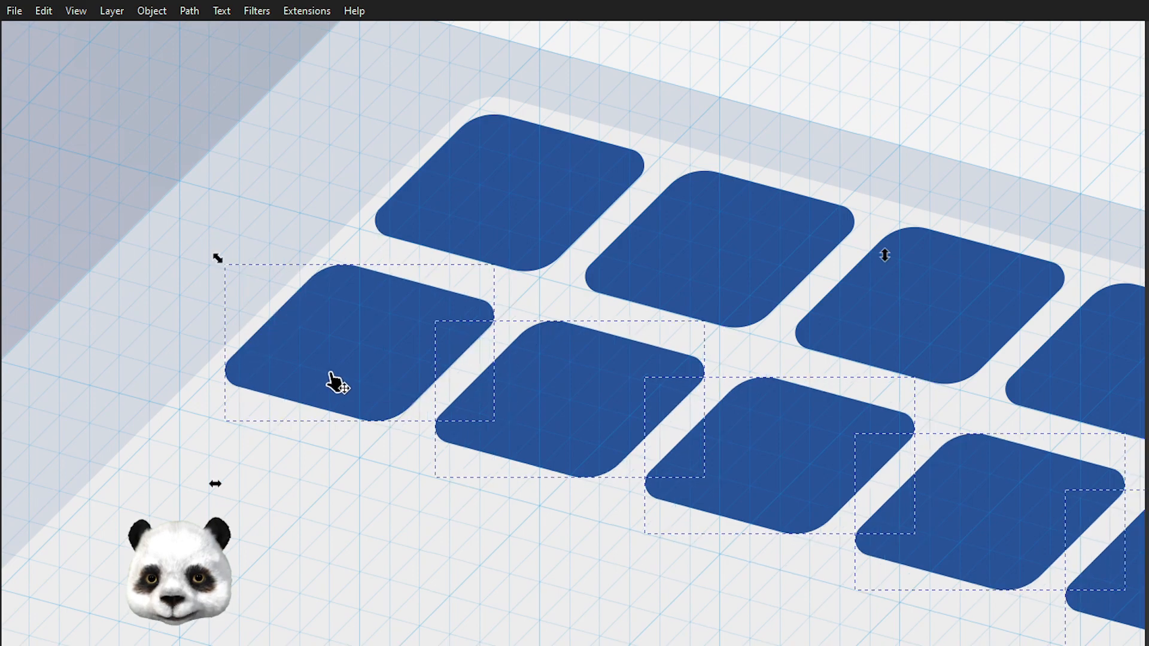
Step: Duplicate the row of six tiles twice more at the same spacing to fill the panel with four rows
{"action": "scroll", "coordinate": [423, 366], "scroll_direction": "down", "scroll_amount": 3}
{"action": "scroll", "coordinate": [629, 203], "scroll_direction": "up", "scroll_amount": 4}
{"action": "key", "text": "ctrl+d"}
{"action": "left_click_drag", "start_coordinate": [573, 294], "coordinate": [349, 502]}
{"action": "key", "text": "ctrl+d"}
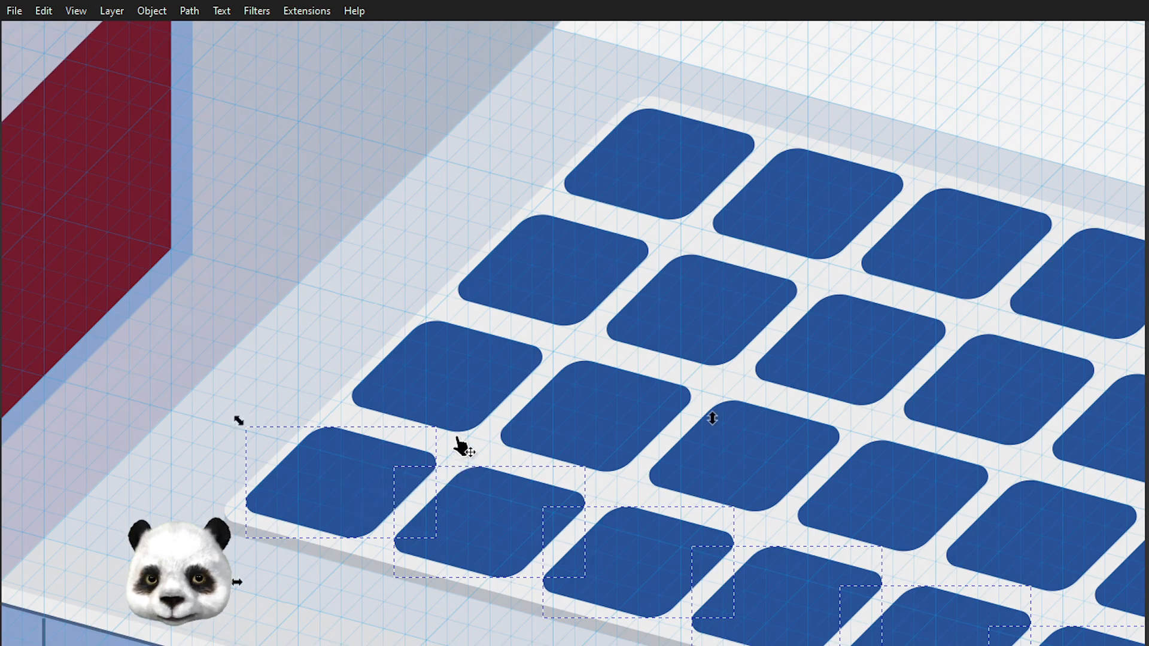
{"action": "scroll", "coordinate": [461, 449], "scroll_direction": "down", "scroll_amount": 2}
{"action": "key", "text": "Escape"}
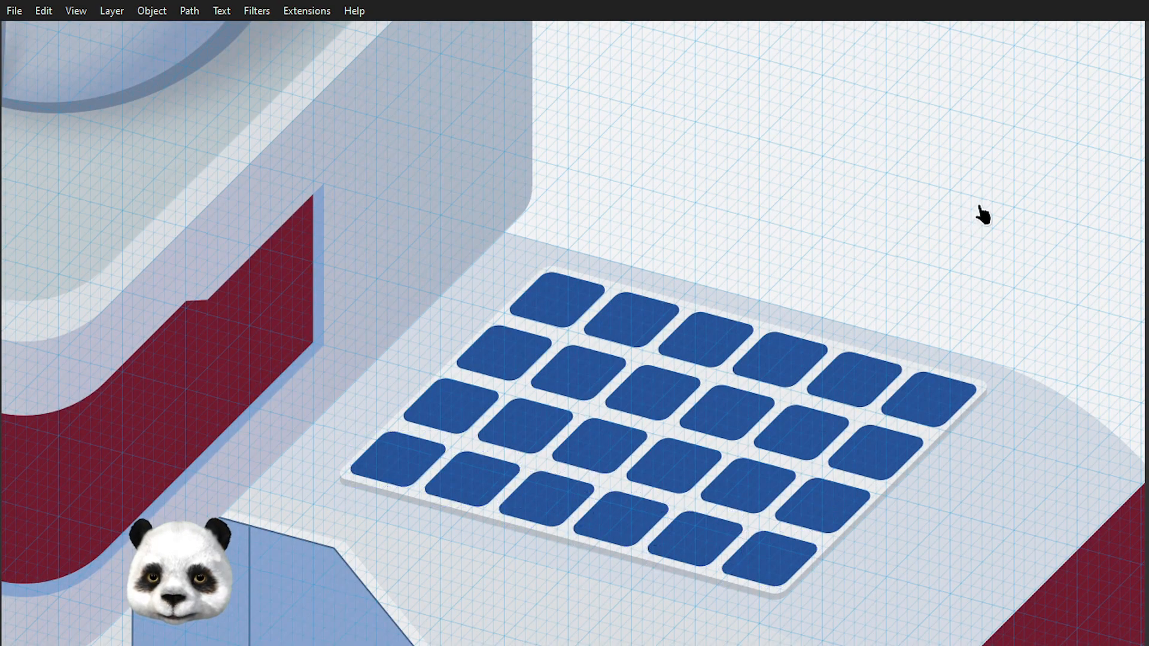
Step: Select the blue tiles without the underlying roof panel shapes and group them
{"action": "scroll", "coordinate": [1005, 214], "scroll_direction": "down", "scroll_amount": 3}
{"action": "left_click_drag", "start_coordinate": [1026, 213], "coordinate": [683, 246]}
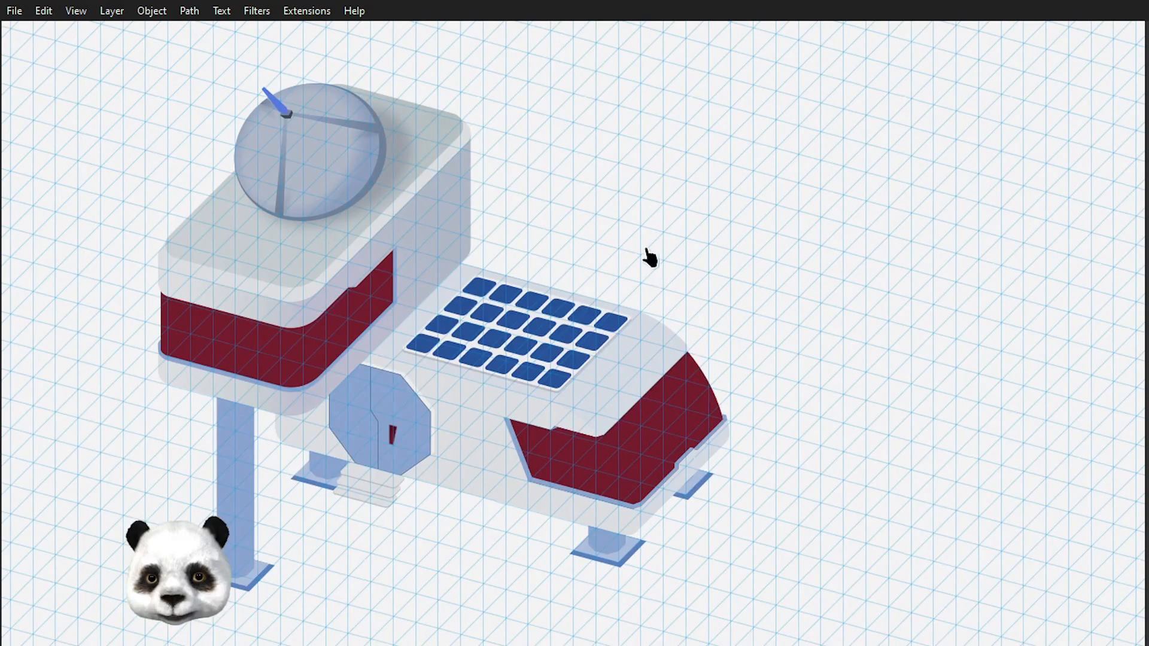
{"action": "scroll", "coordinate": [635, 254], "scroll_direction": "up", "scroll_amount": 1}
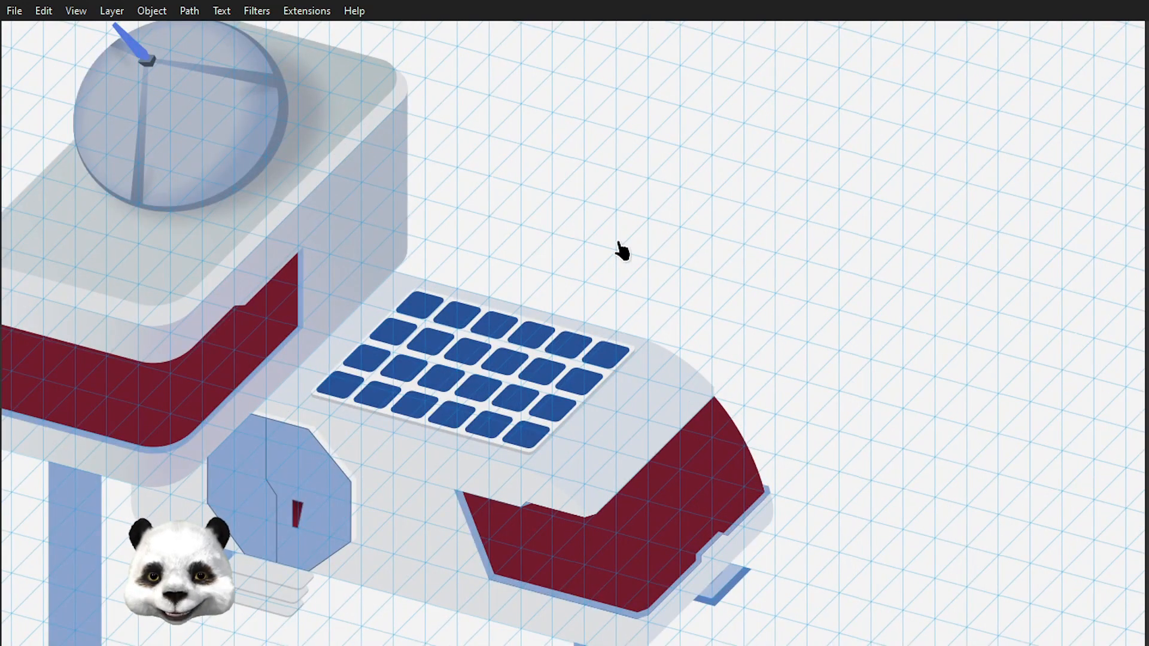
{"action": "left_click_drag", "start_coordinate": [749, 235], "coordinate": [324, 519]}
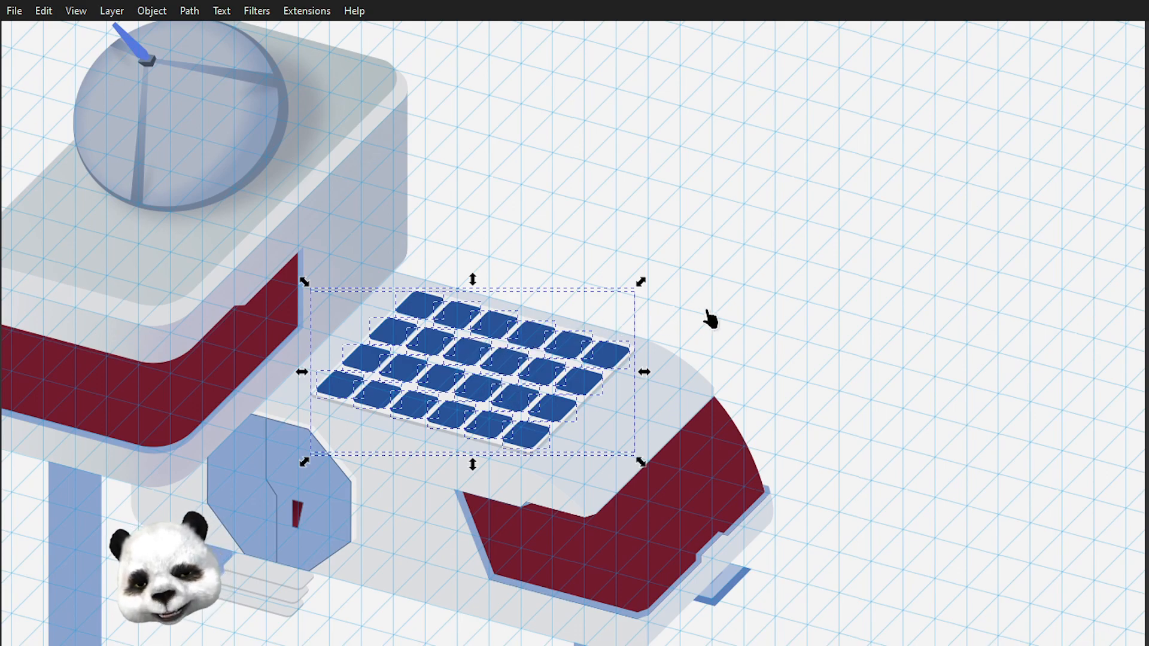
{"action": "left_click_drag", "start_coordinate": [743, 322], "coordinate": [941, 231]}
{"action": "scroll", "coordinate": [741, 342], "scroll_direction": "up", "scroll_amount": 3}
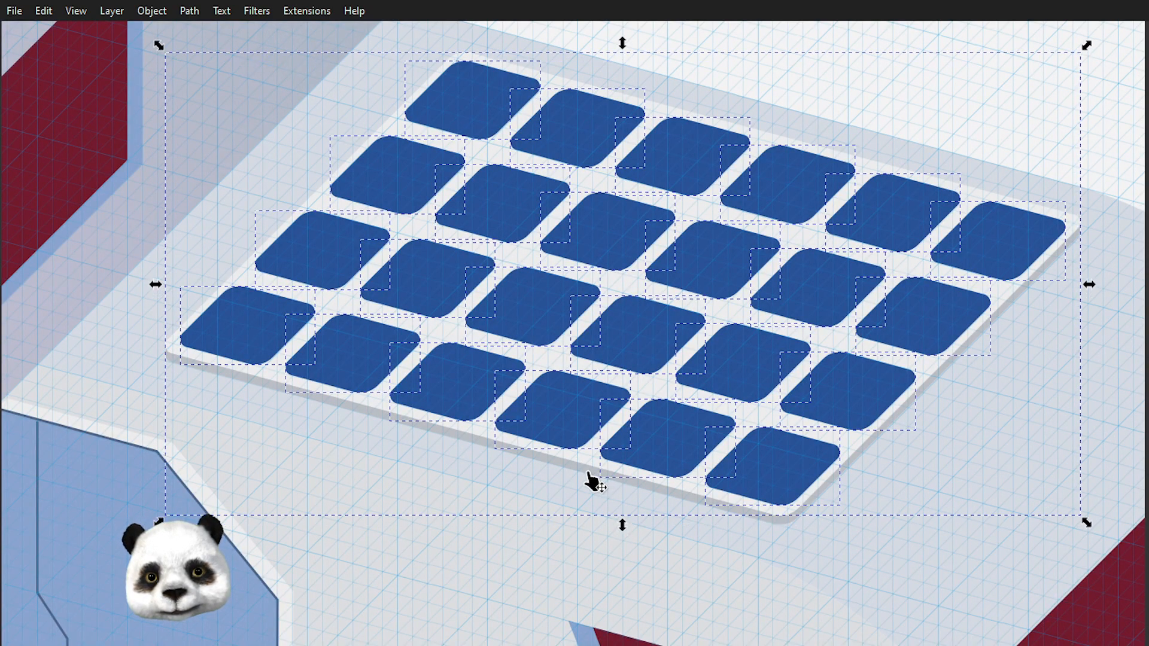
{"action": "left_click", "coordinate": [591, 462], "text": "shift"}
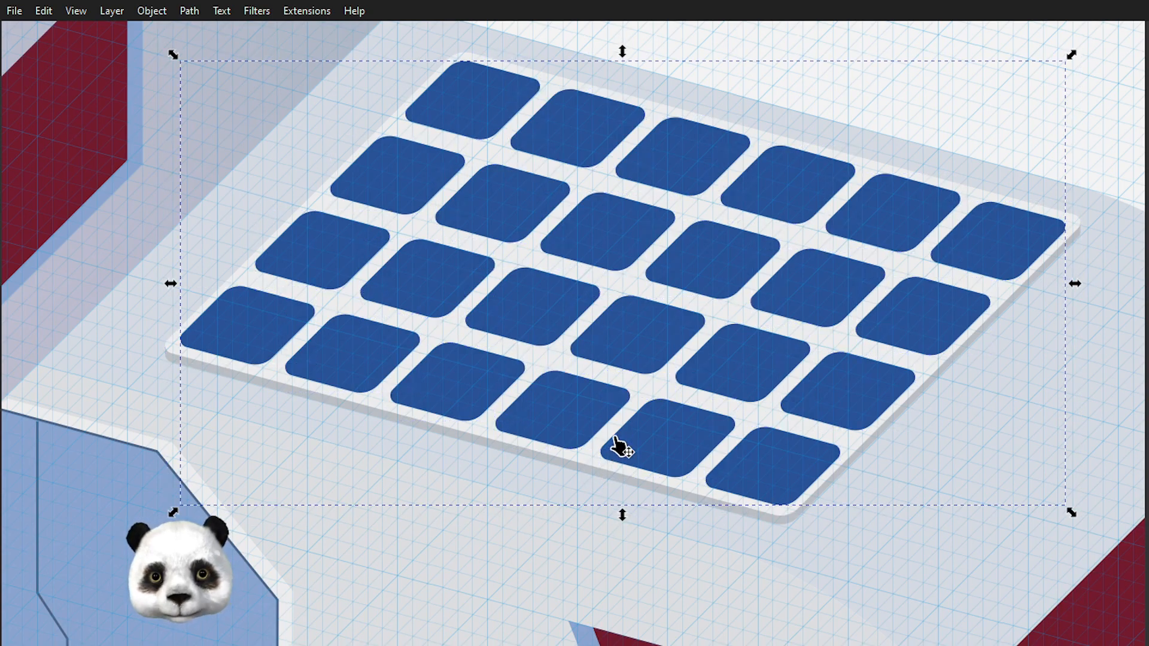
{"action": "scroll", "coordinate": [616, 447], "scroll_direction": "down", "scroll_amount": 2}
{"action": "left_click", "coordinate": [847, 341]}
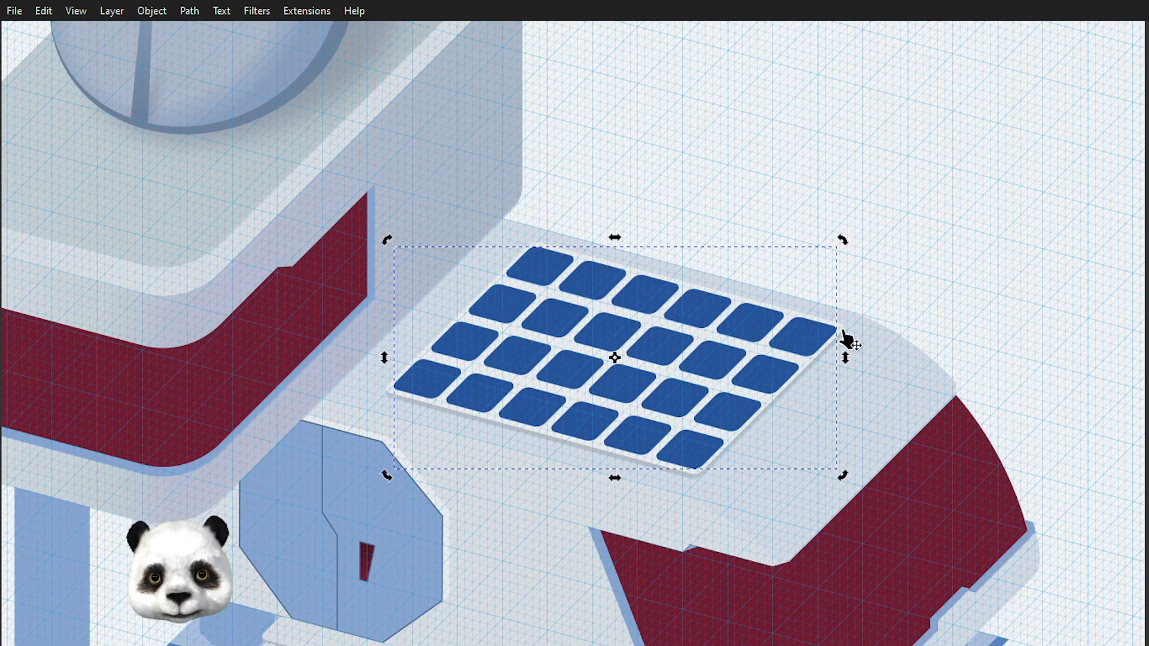
{"action": "key", "text": "shift+Tab"}
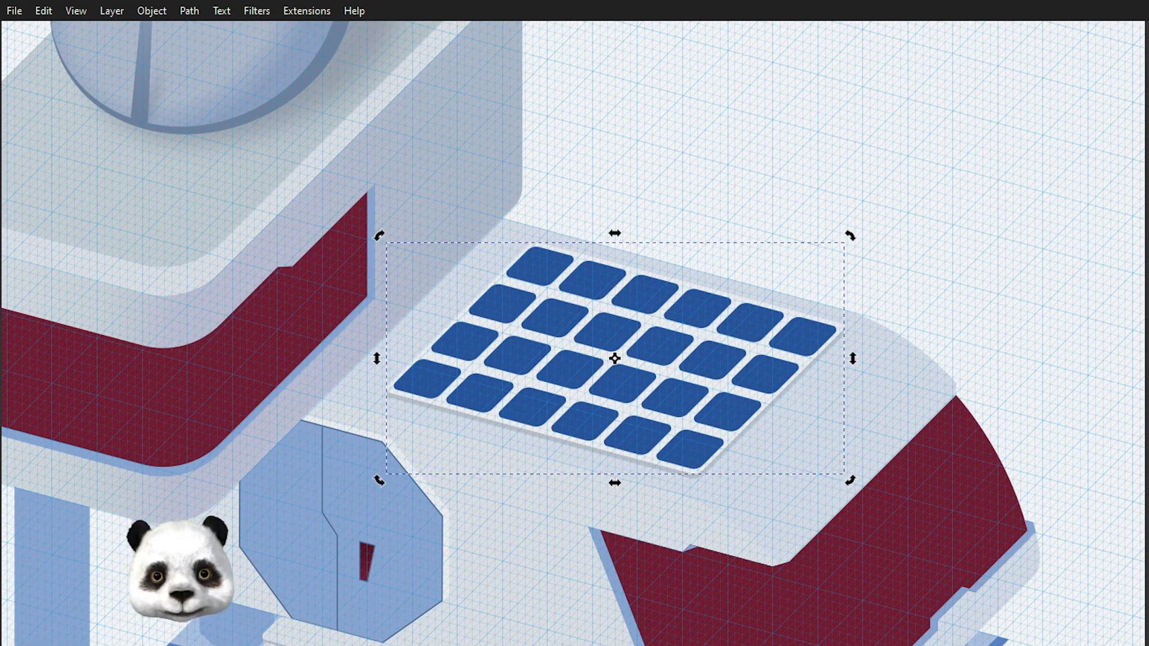
{"action": "key", "text": "shift+Tab"}
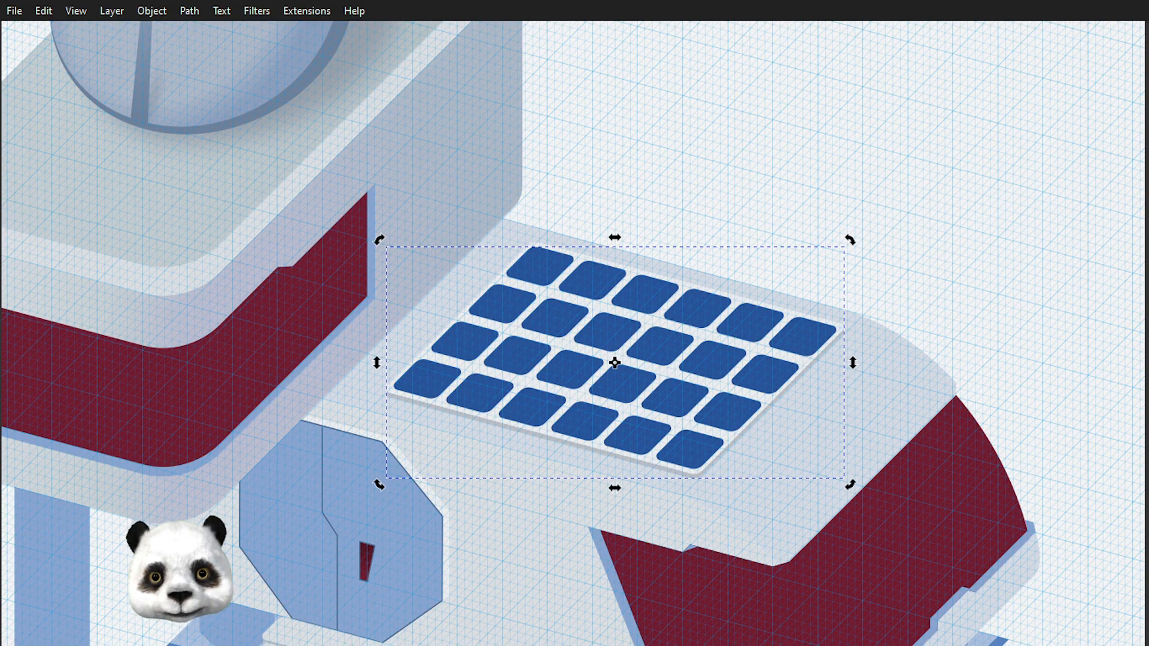
{"action": "key", "text": "shift+Tab"}
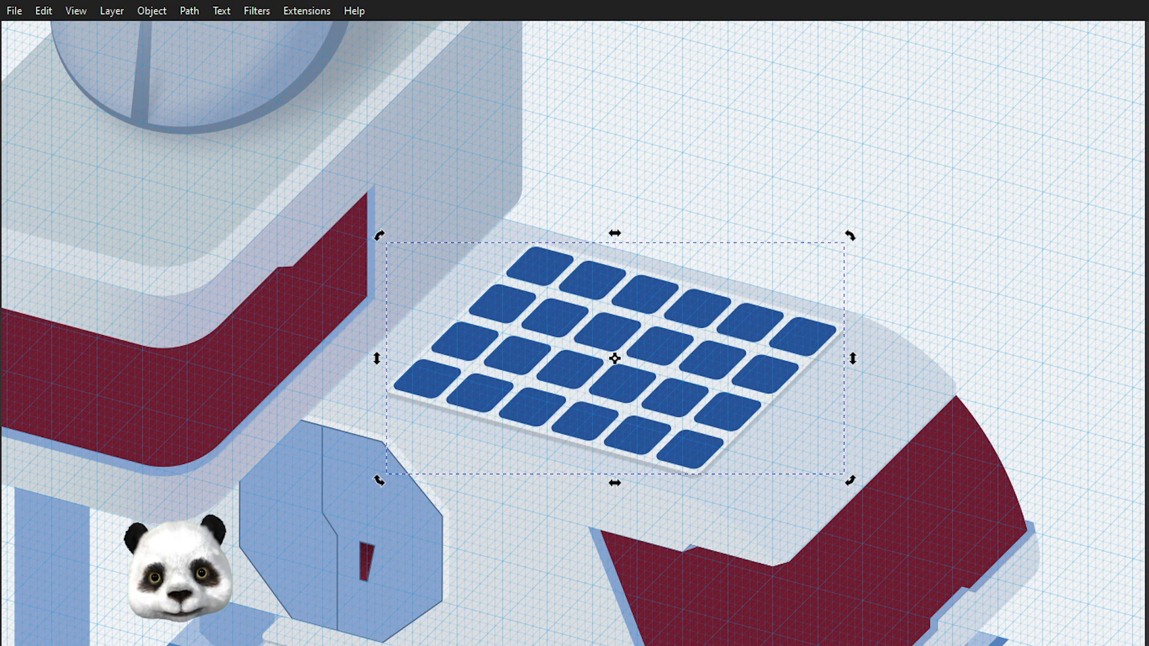
{"action": "key", "text": "ctrl+a"}
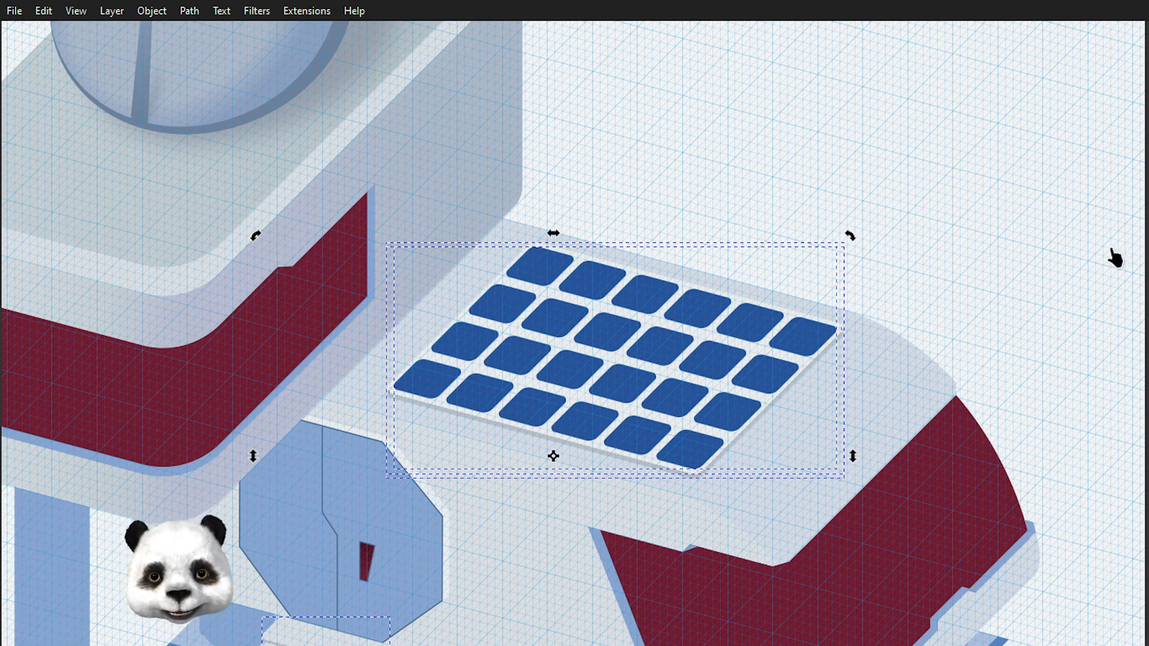
{"action": "scroll", "coordinate": [778, 313], "scroll_direction": "up", "scroll_amount": 1}
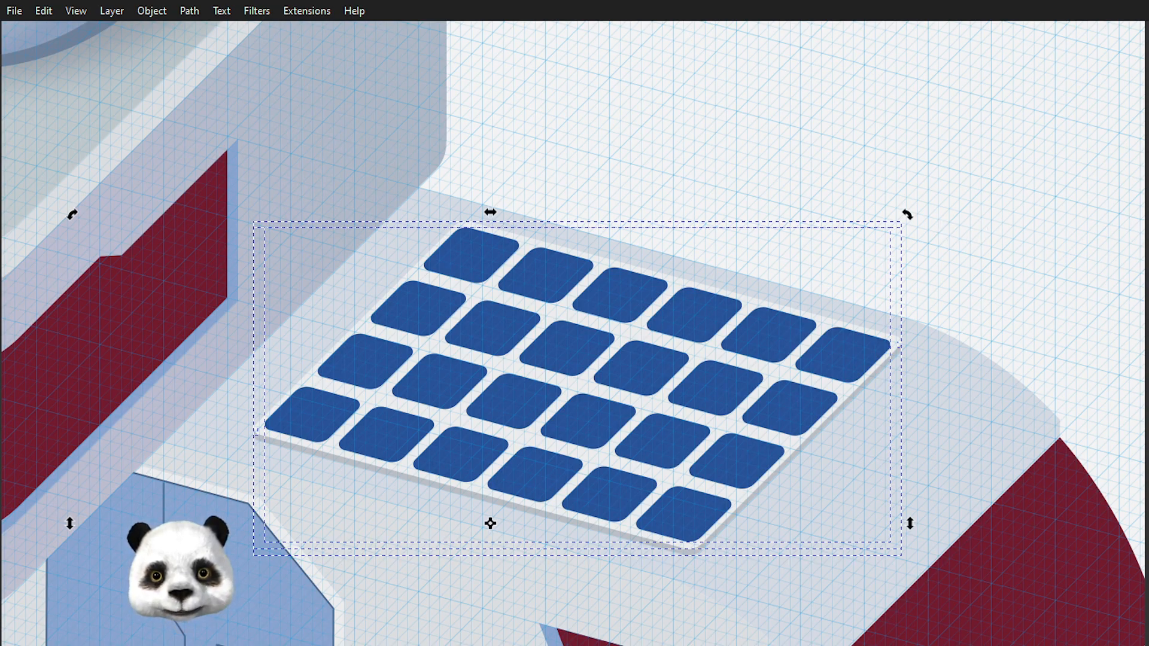
{"action": "key", "text": "Escape"}
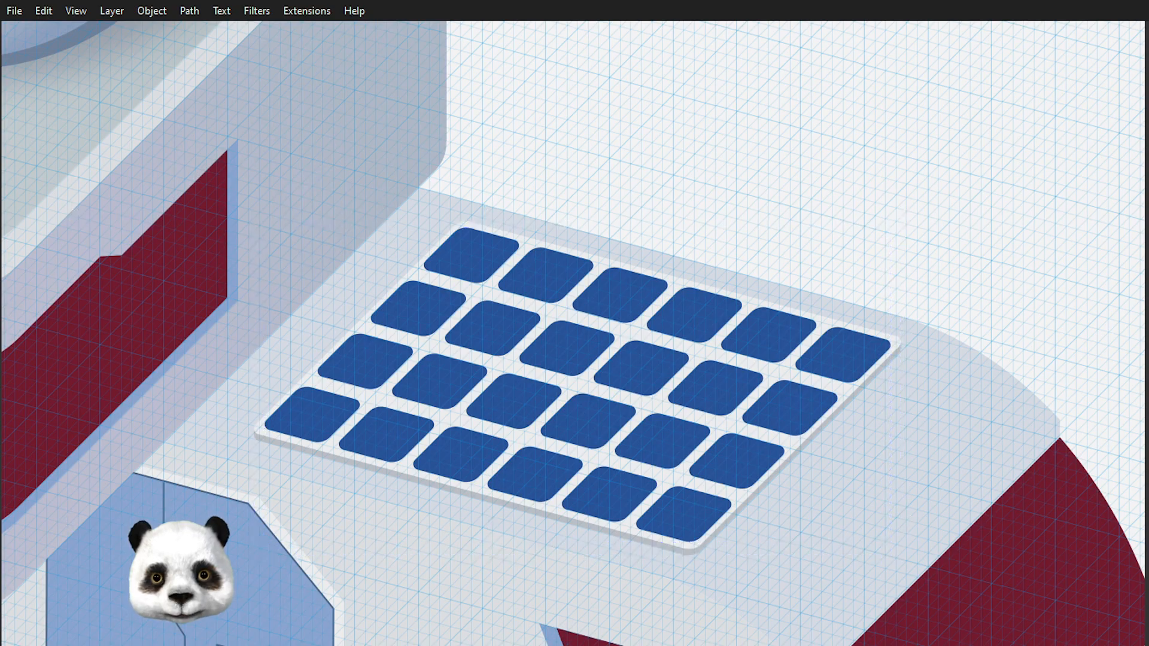
Step: Select the tile group together with the roof panel's top and side shapes, and group them all
{"action": "key", "text": "Tab"}
{"action": "key", "text": "ctrl+a"}
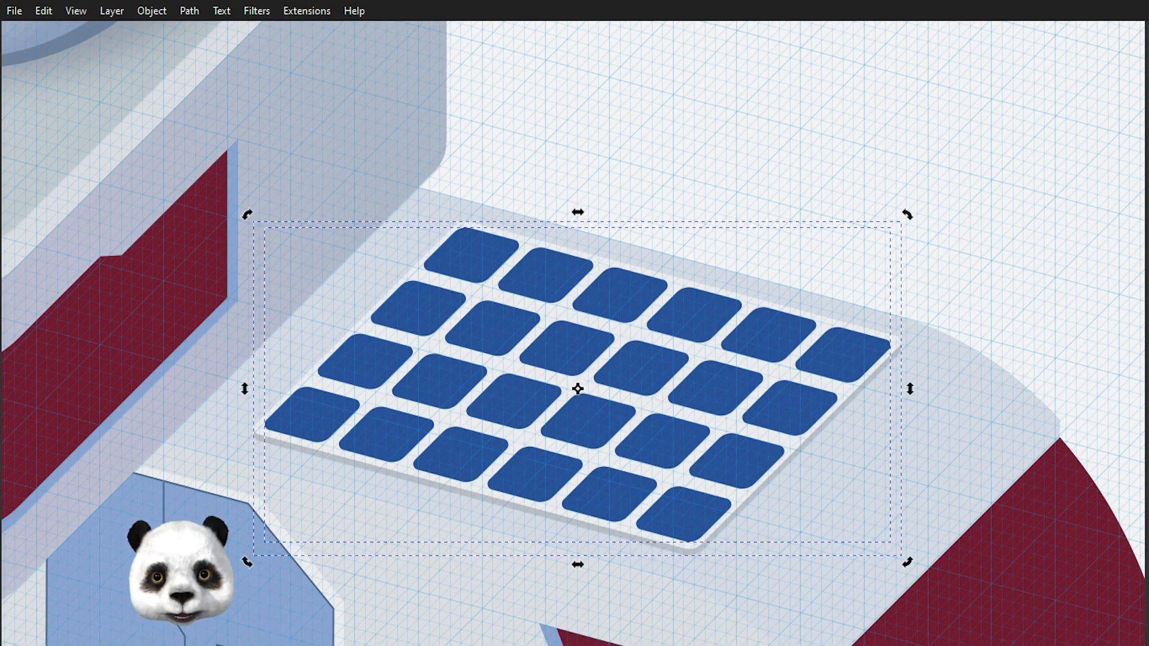
{"action": "key", "text": "ctrl+g"}
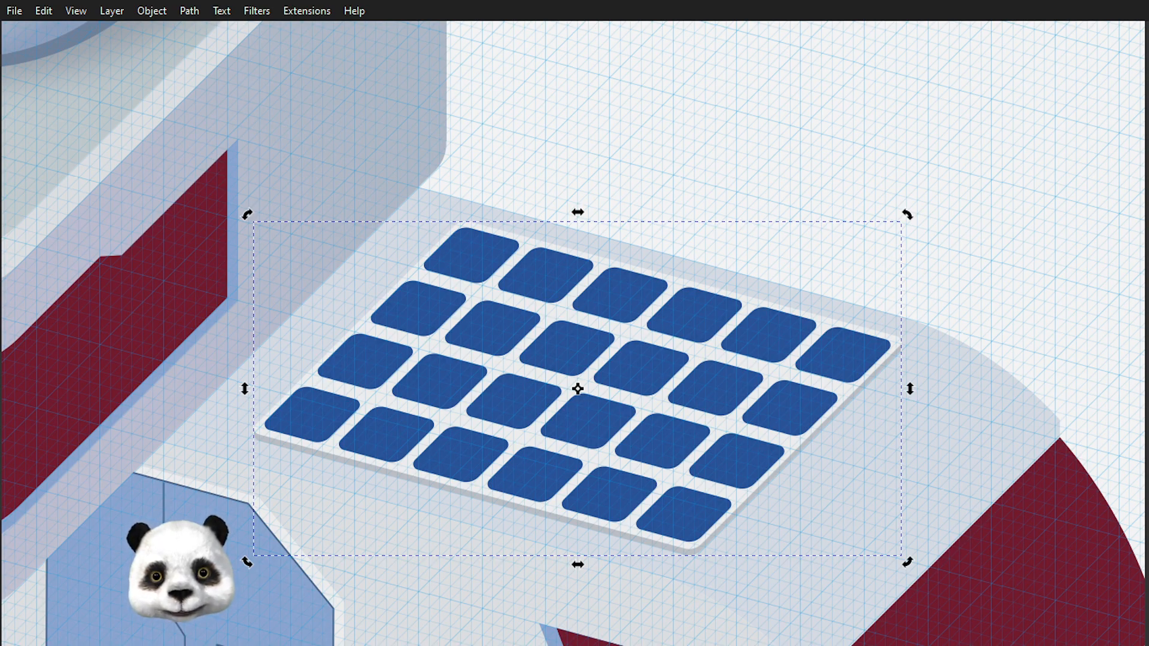
{"action": "key", "text": "Escape"}
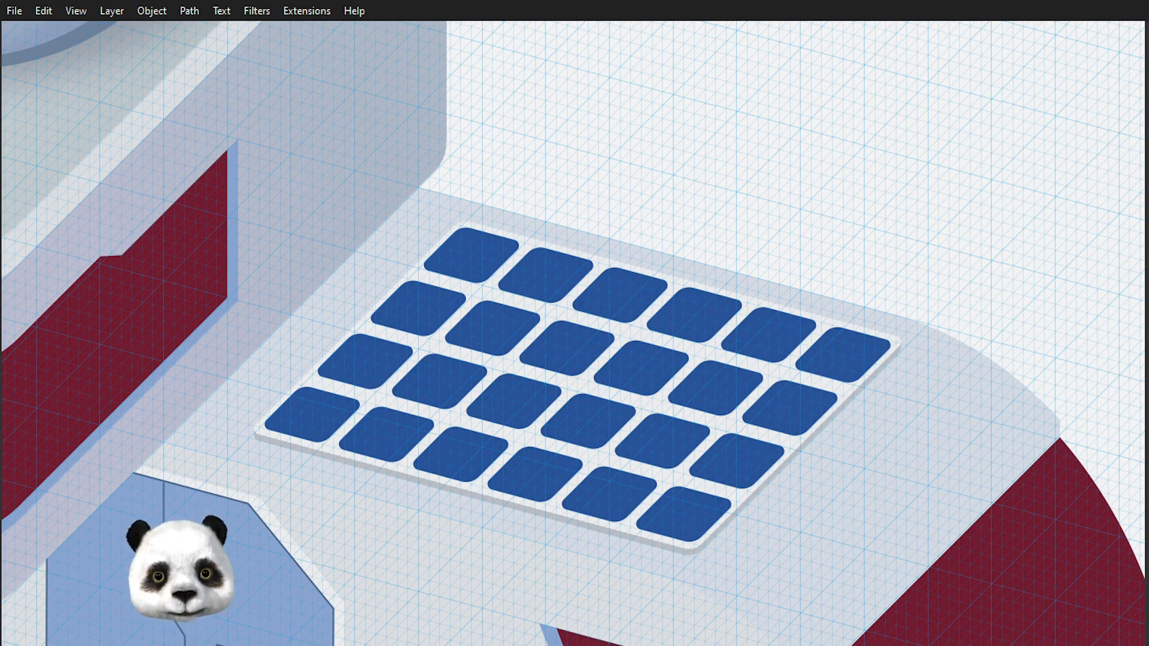
Step: Select the octagonal door's panel, outer frame, centre seam and handle without the entrance steps, and group them
{"action": "key", "text": "ctrl+a"}
{"action": "scroll", "coordinate": [498, 419], "scroll_direction": "down", "scroll_amount": 3}
{"action": "scroll", "coordinate": [293, 389], "scroll_direction": "up", "scroll_amount": 1}
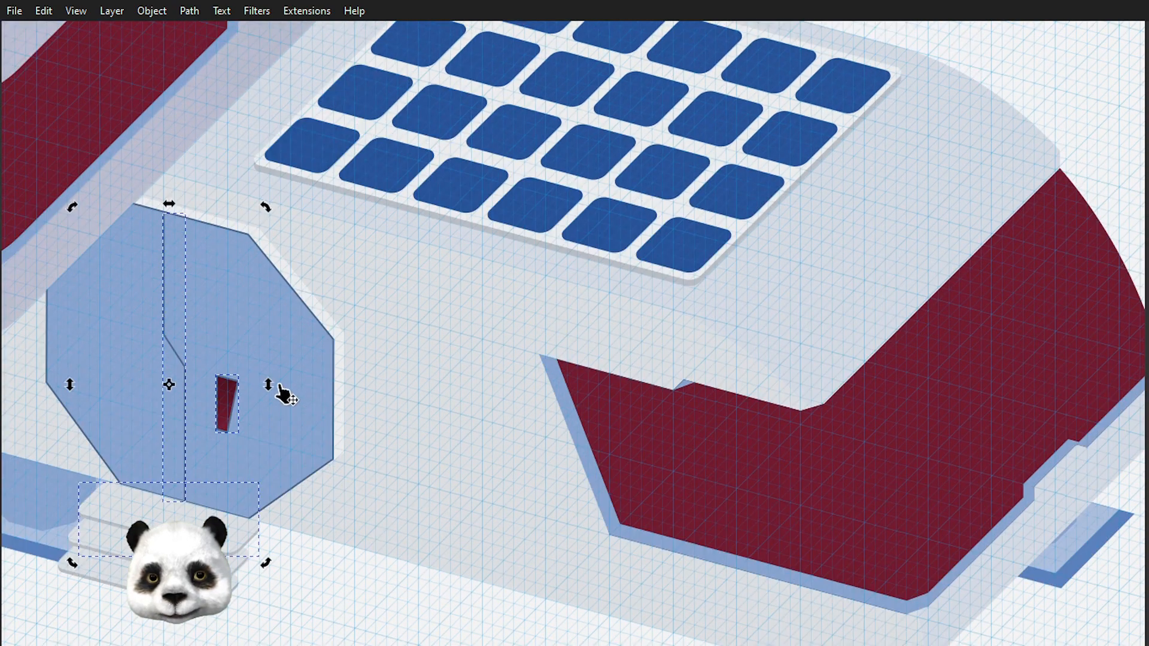
{"action": "left_click", "coordinate": [270, 470]}
{"action": "left_click_drag", "start_coordinate": [406, 592], "coordinate": [754, 518]}
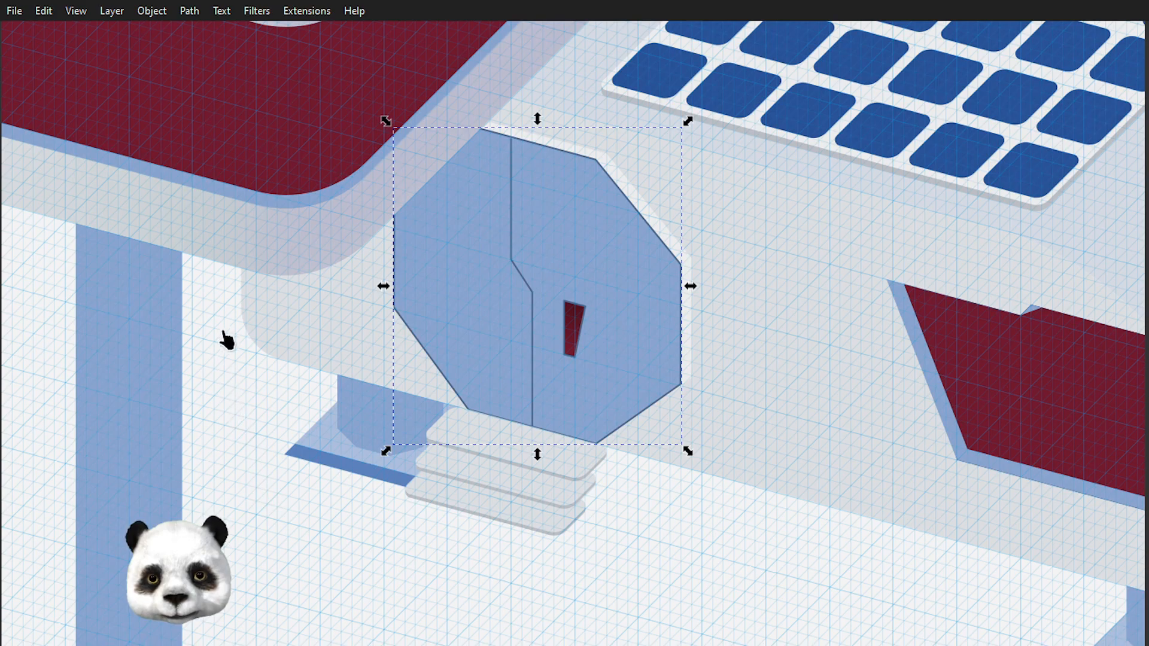
{"action": "left_click_drag", "start_coordinate": [243, 425], "coordinate": [818, 129]}
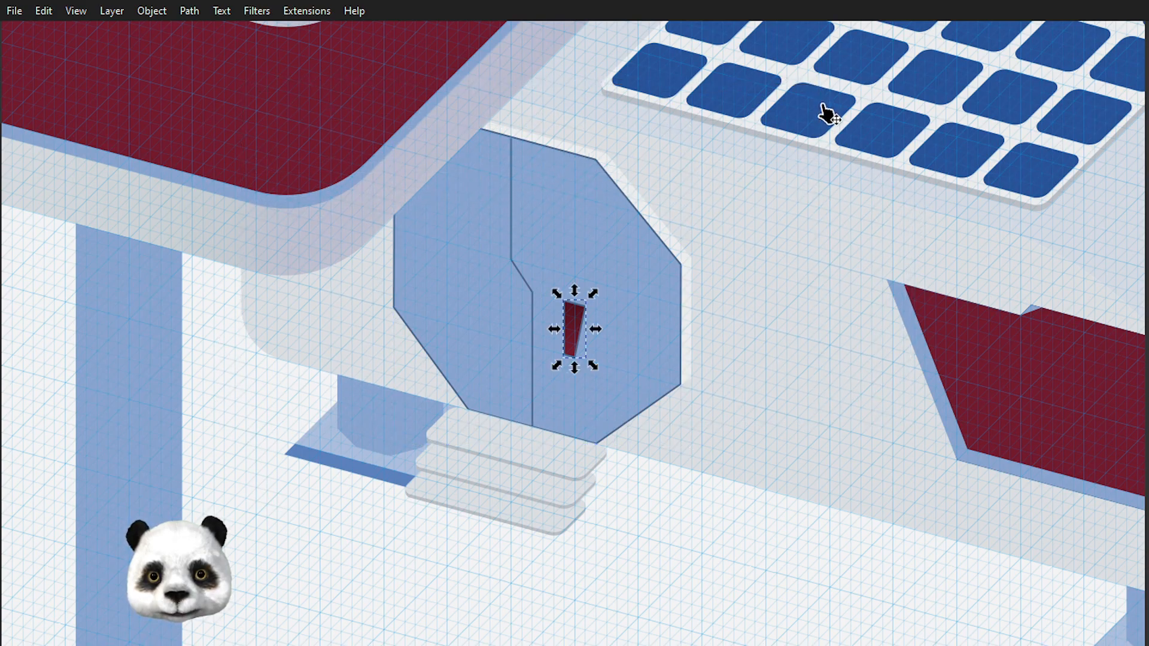
{"action": "left_click_drag", "start_coordinate": [740, 539], "coordinate": [366, 93]}
{"action": "left_click", "coordinate": [520, 486], "text": "shift"}
{"action": "left_click", "coordinate": [499, 512], "text": "shift"}
{"action": "scroll", "coordinate": [497, 494], "scroll_direction": "up", "scroll_amount": 3}
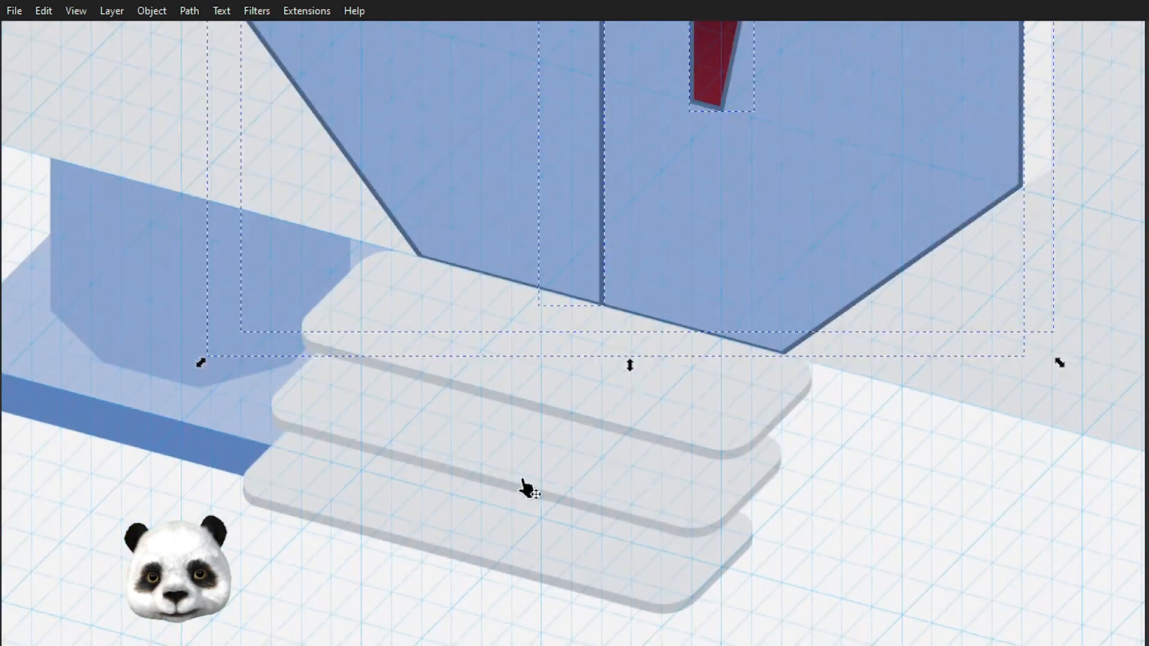
{"action": "scroll", "coordinate": [770, 454], "scroll_direction": "down", "scroll_amount": 3}
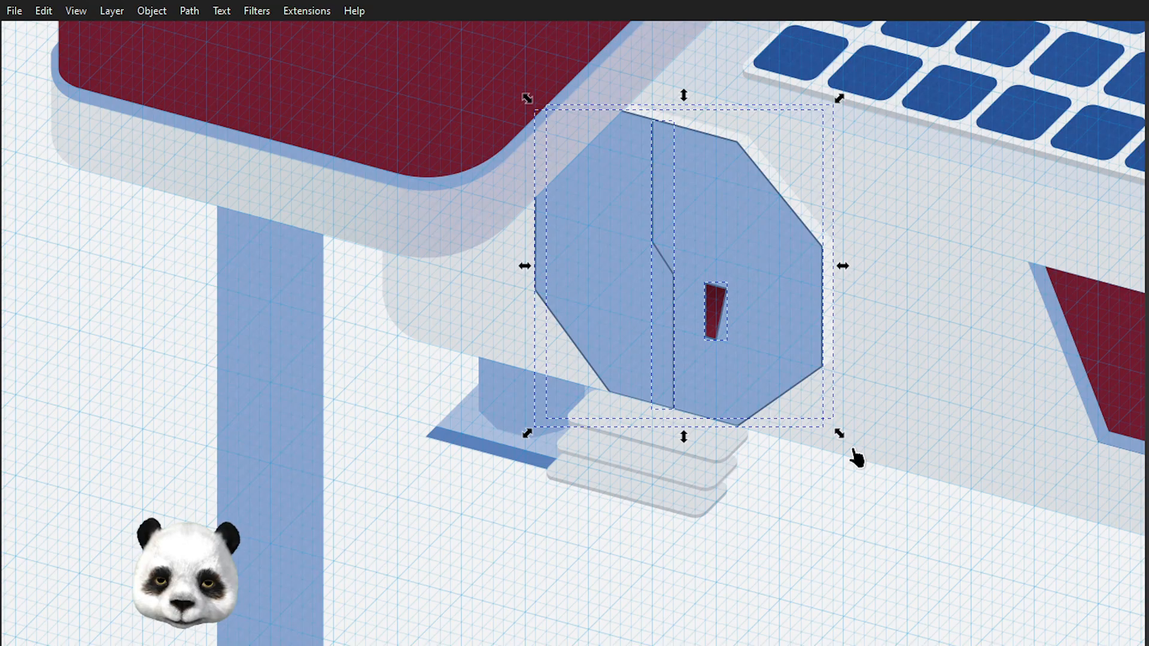
{"action": "key", "text": "ctrl+g"}
{"action": "key", "text": "Escape"}
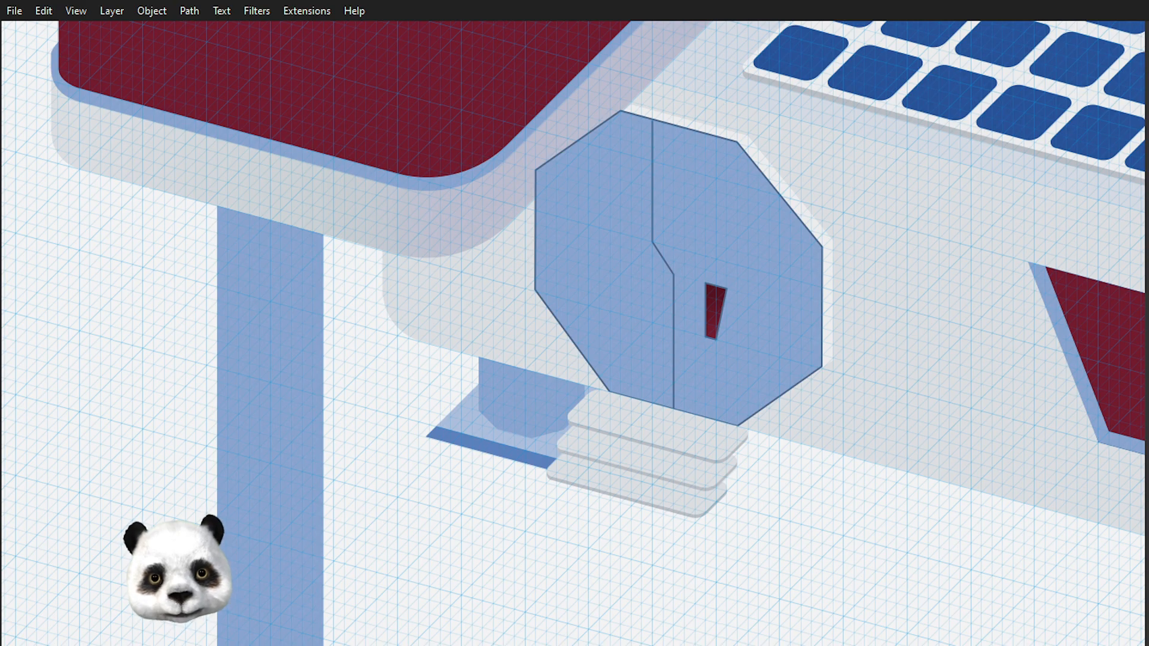
Step: Select the three entrance steps below the door and group them
{"action": "left_click_drag", "start_coordinate": [800, 579], "coordinate": [504, 346]}
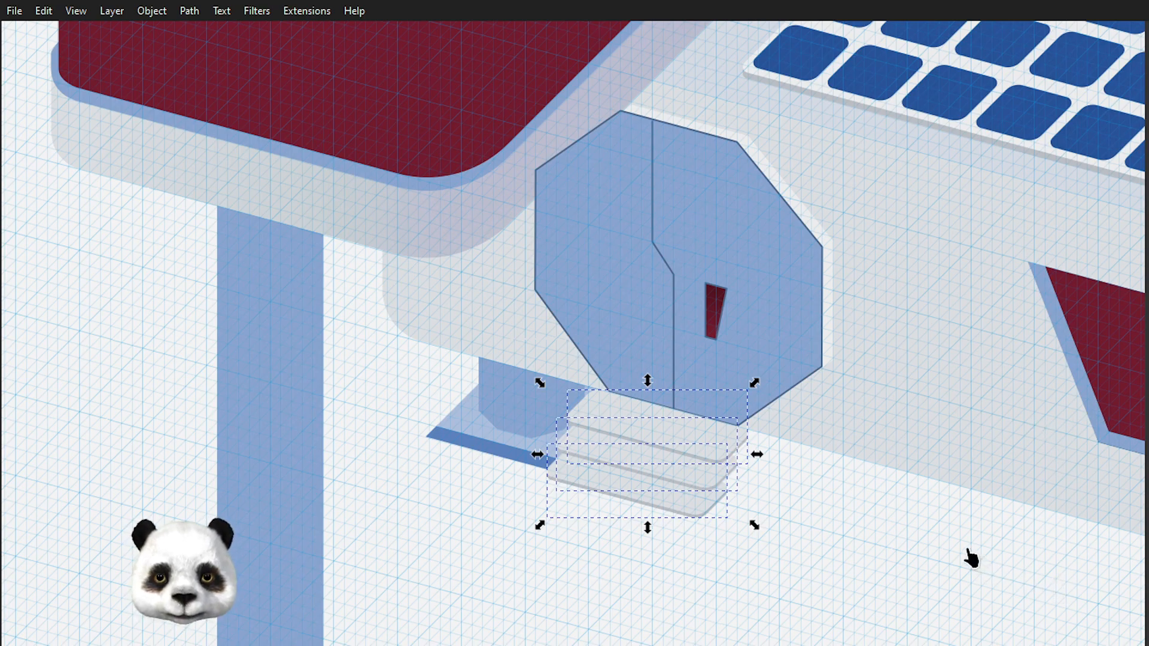
{"action": "key", "text": "ctrl+g"}
{"action": "key", "text": "Escape"}
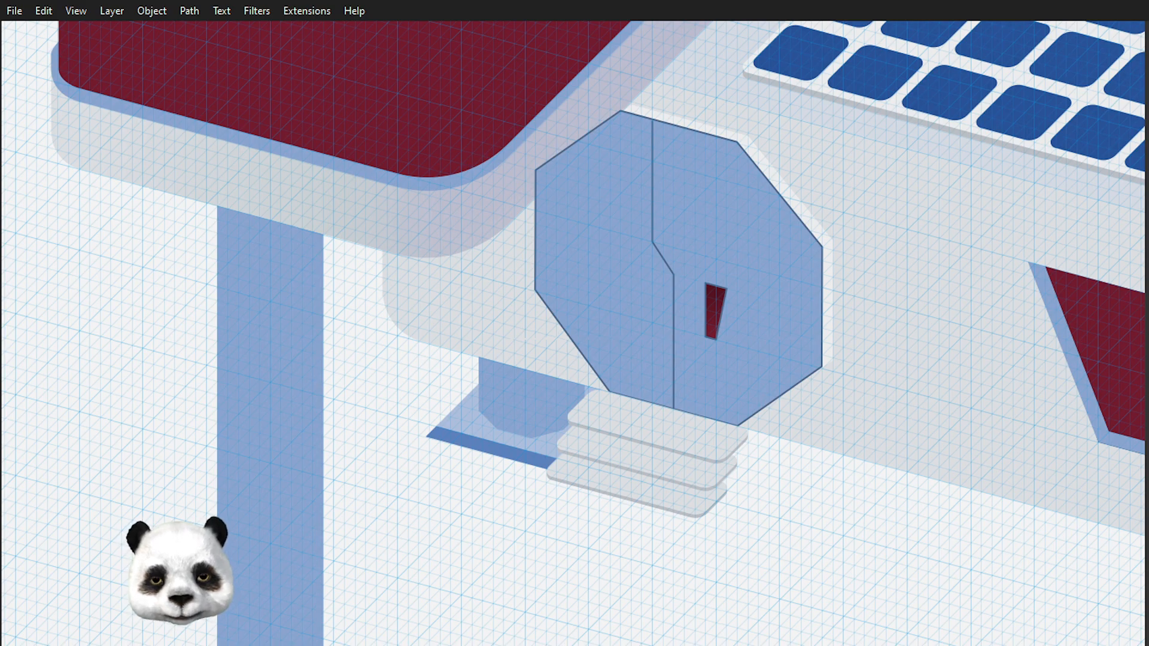
Step: Select the tall support leg under the upper building to check that its parts form one group
{"action": "key", "text": "minus"}
{"action": "key", "text": "minus"}
{"action": "key", "text": "minus"}
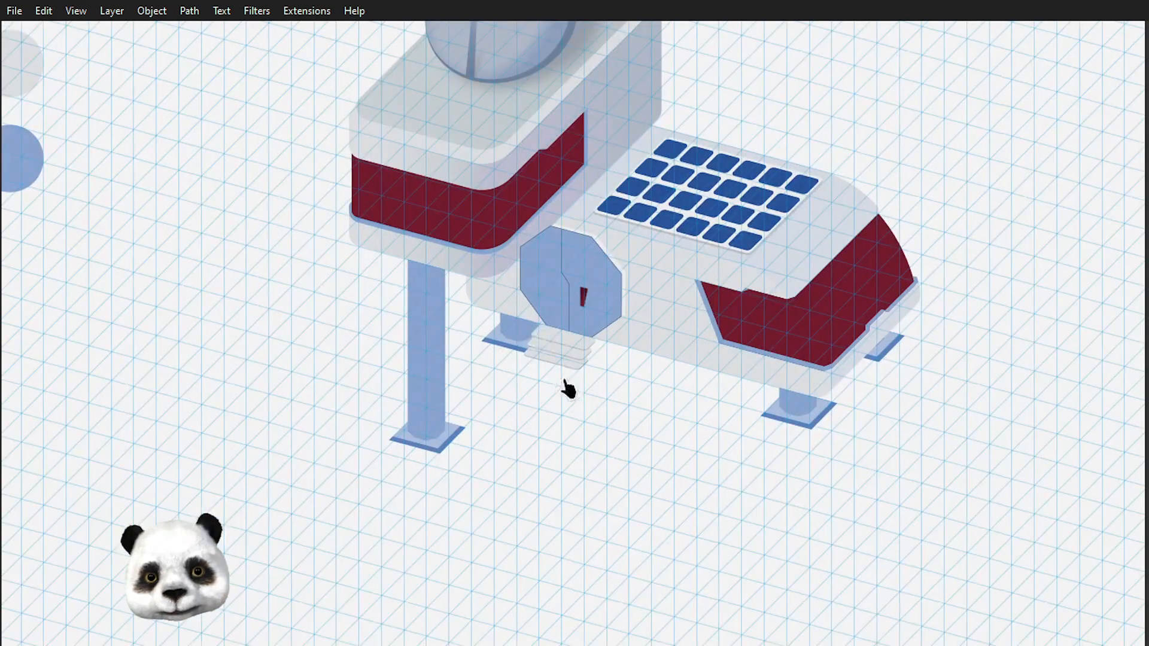
{"action": "left_click", "coordinate": [436, 357]}
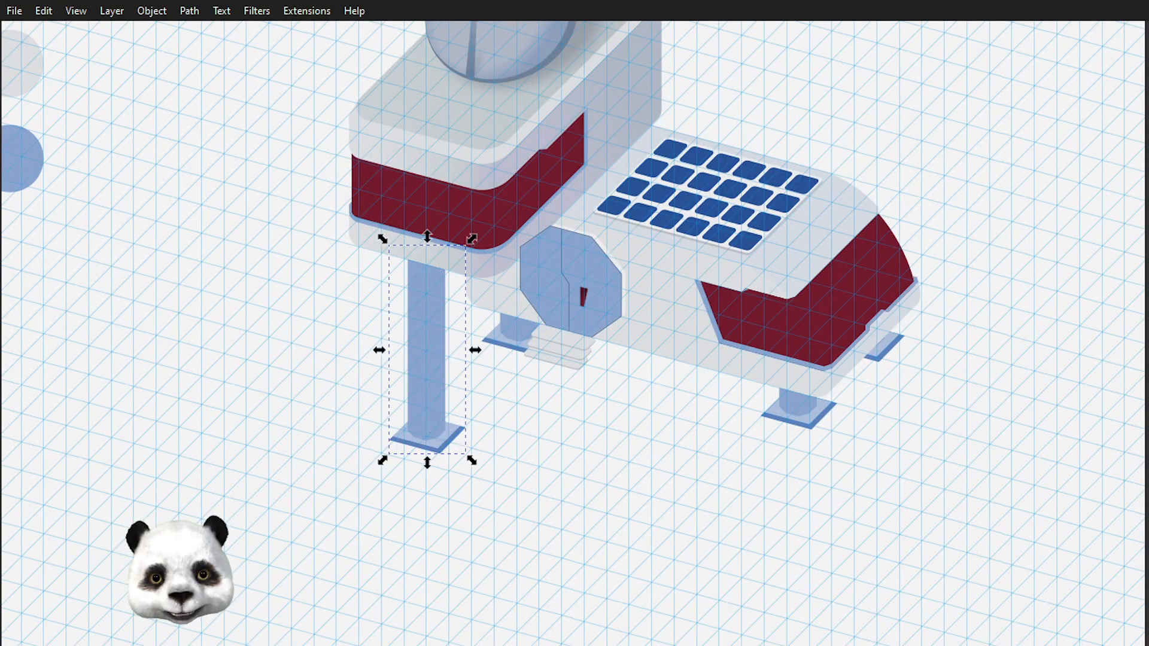
{"action": "key", "text": "Escape"}
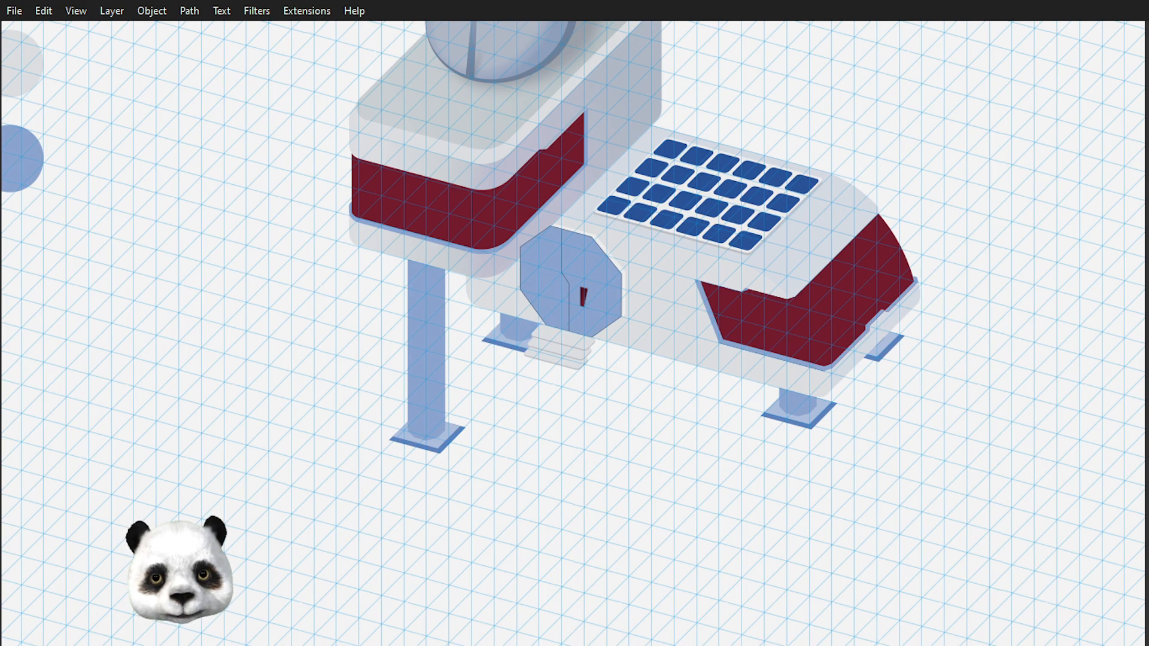
Step: Group the parts of the front short leg and those of the short leg behind the lower building's windowed end
{"action": "left_click", "coordinate": [809, 417]}
{"action": "left_click", "coordinate": [898, 358]}
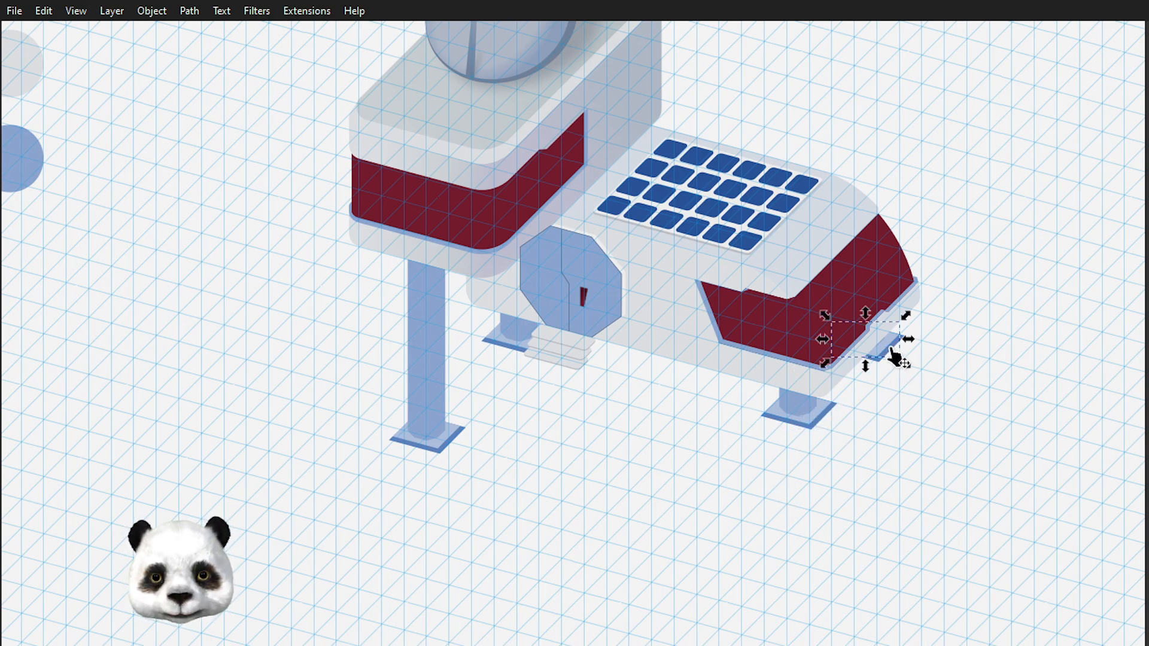
{"action": "left_click", "coordinate": [824, 419]}
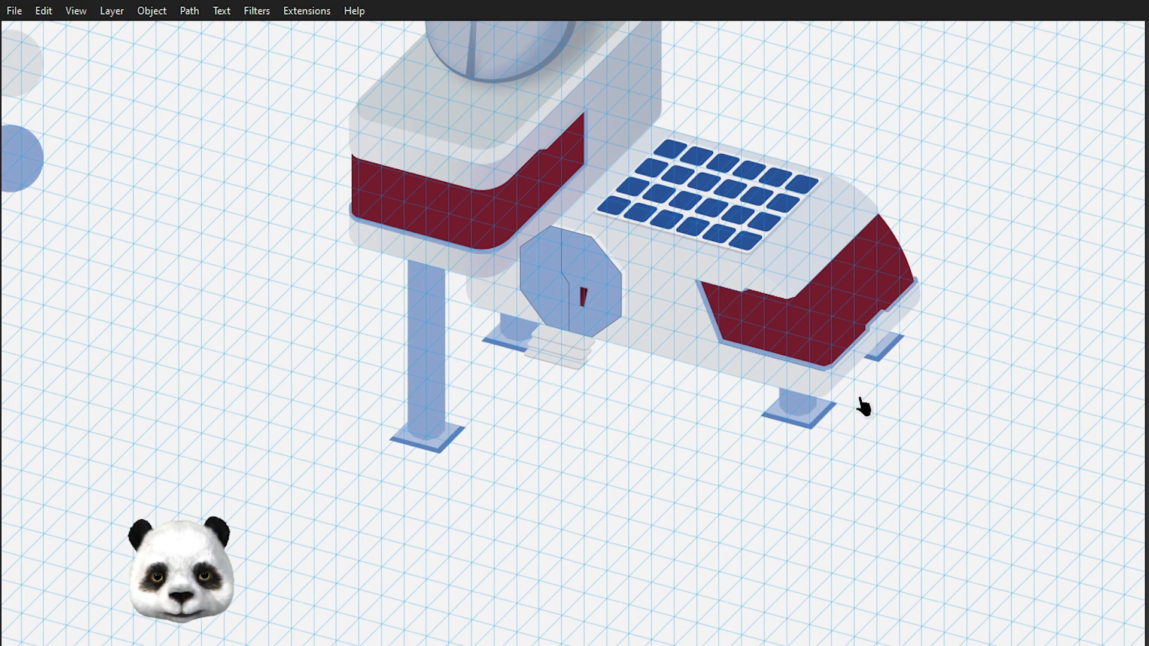
{"action": "left_click", "coordinate": [892, 363], "text": "shift"}
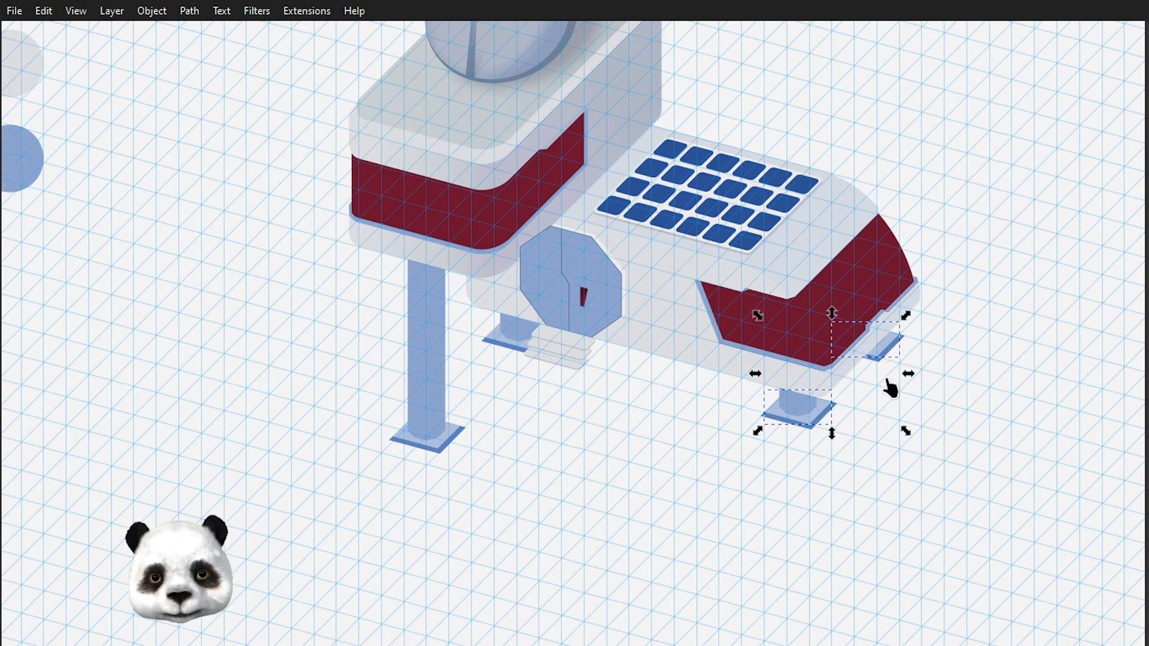
{"action": "left_click", "coordinate": [898, 442]}
{"action": "scroll", "coordinate": [856, 455], "scroll_direction": "up", "scroll_amount": 4}
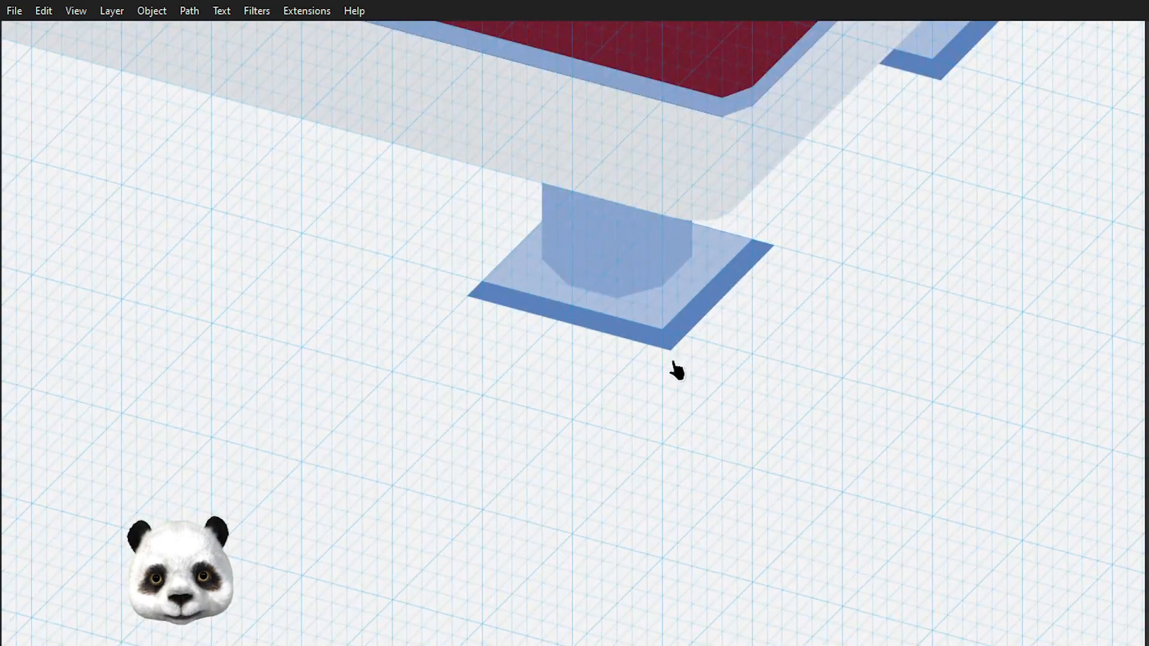
{"action": "left_click", "coordinate": [640, 315]}
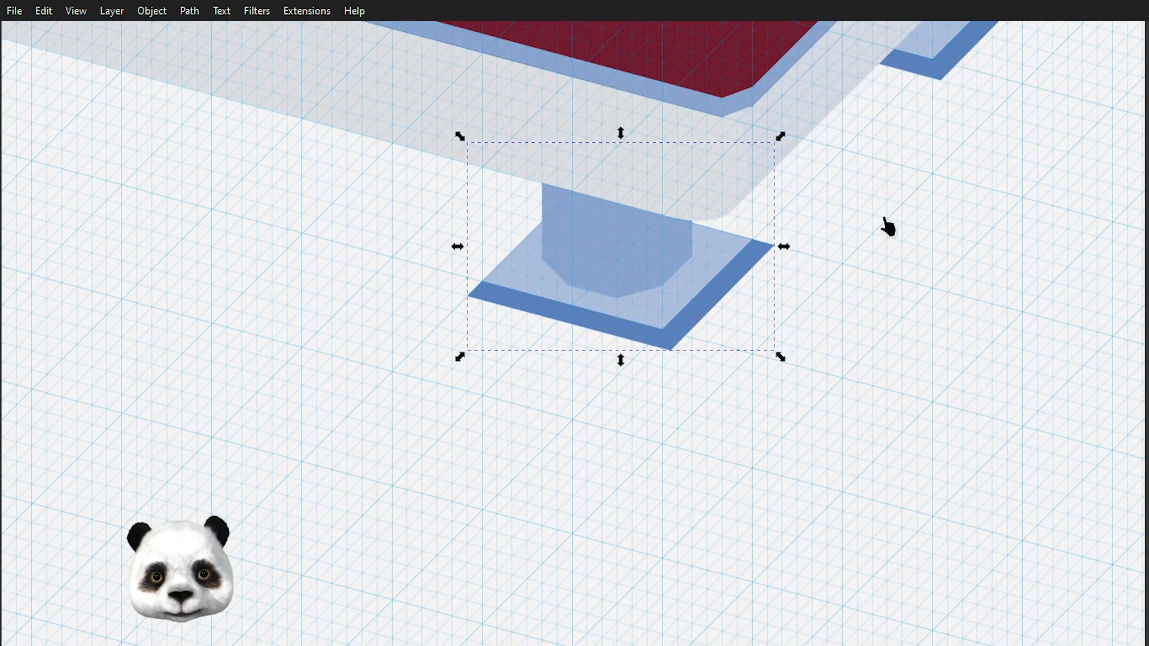
{"action": "left_click", "coordinate": [948, 65], "text": "shift"}
{"action": "scroll", "coordinate": [323, 339], "scroll_direction": "down", "scroll_amount": 3}
Step: Group the column and base shapes of the short leg behind the entrance steps
{"action": "left_click_drag", "start_coordinate": [277, 312], "coordinate": [1126, 642]}
{"action": "left_click", "coordinate": [328, 172], "text": "shift"}
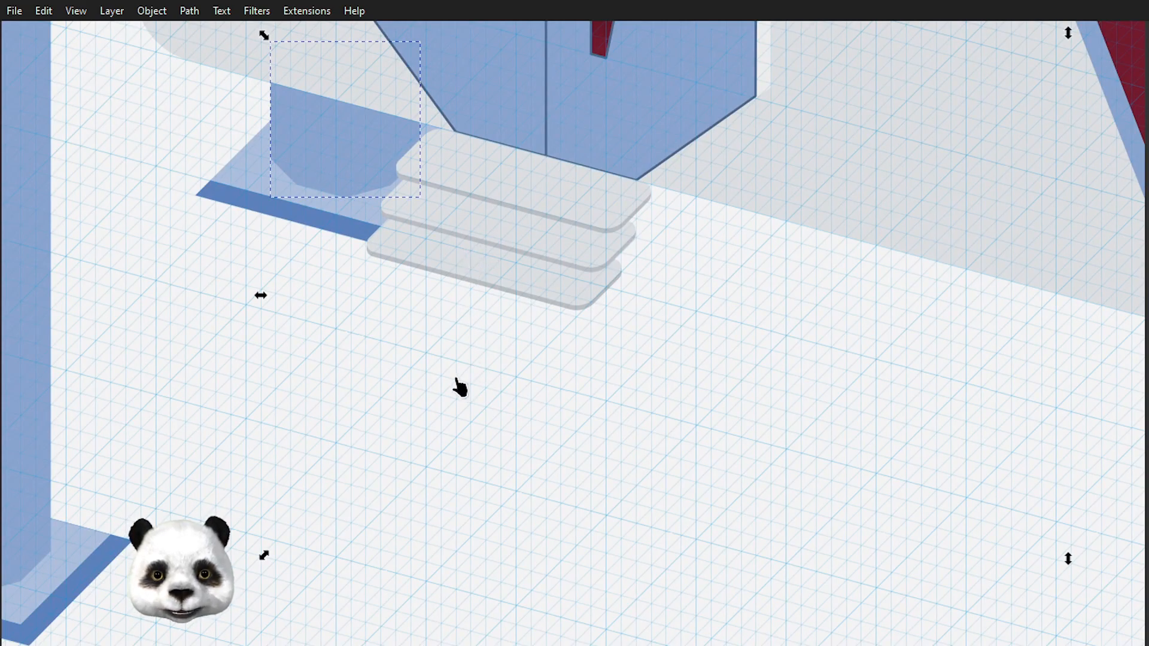
{"action": "left_click", "coordinate": [352, 369]}
{"action": "left_click", "coordinate": [292, 228]}
{"action": "left_click", "coordinate": [392, 323]}
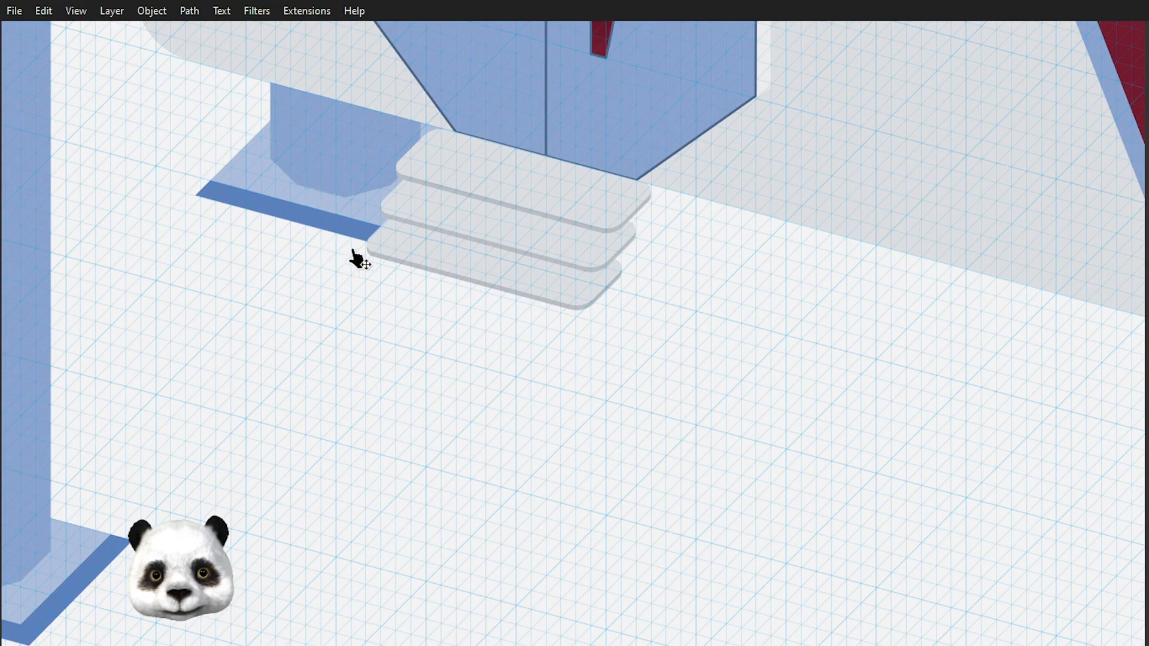
{"action": "left_click", "coordinate": [345, 237]}
Step: Select the lower building's three short legs together to check that each is a single group
{"action": "scroll", "coordinate": [388, 290], "scroll_direction": "down", "scroll_amount": 3}
{"action": "scroll", "coordinate": [389, 295], "scroll_direction": "down", "scroll_amount": 4}
{"action": "left_click", "coordinate": [674, 332], "text": "shift"}
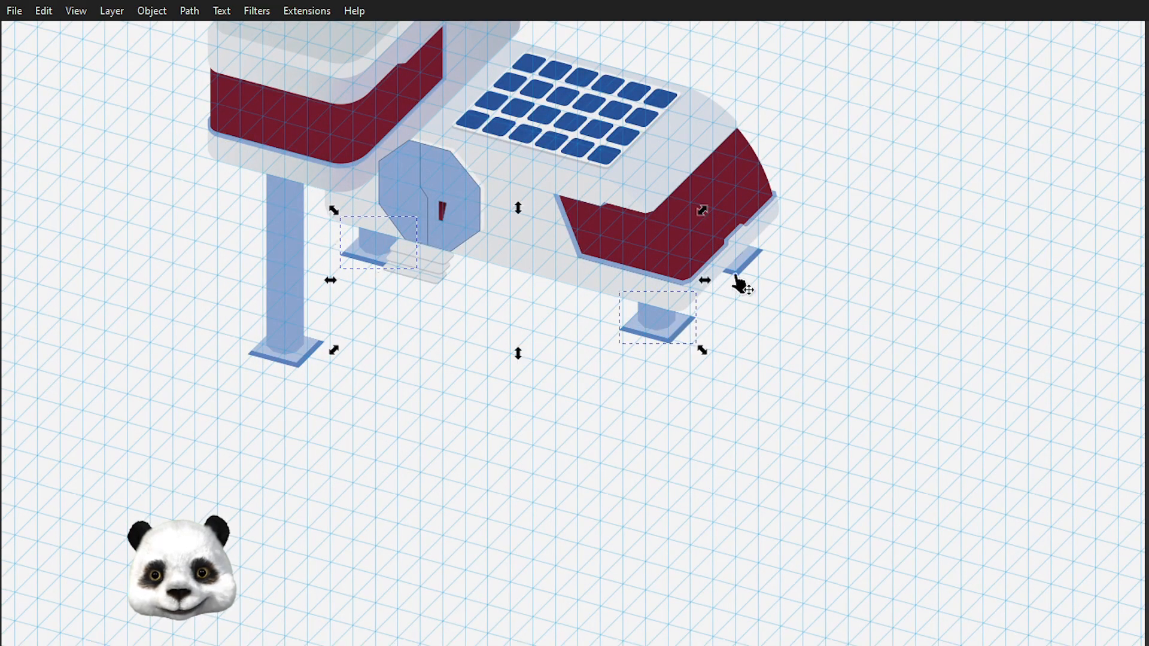
{"action": "left_click", "coordinate": [748, 279], "text": "shift"}
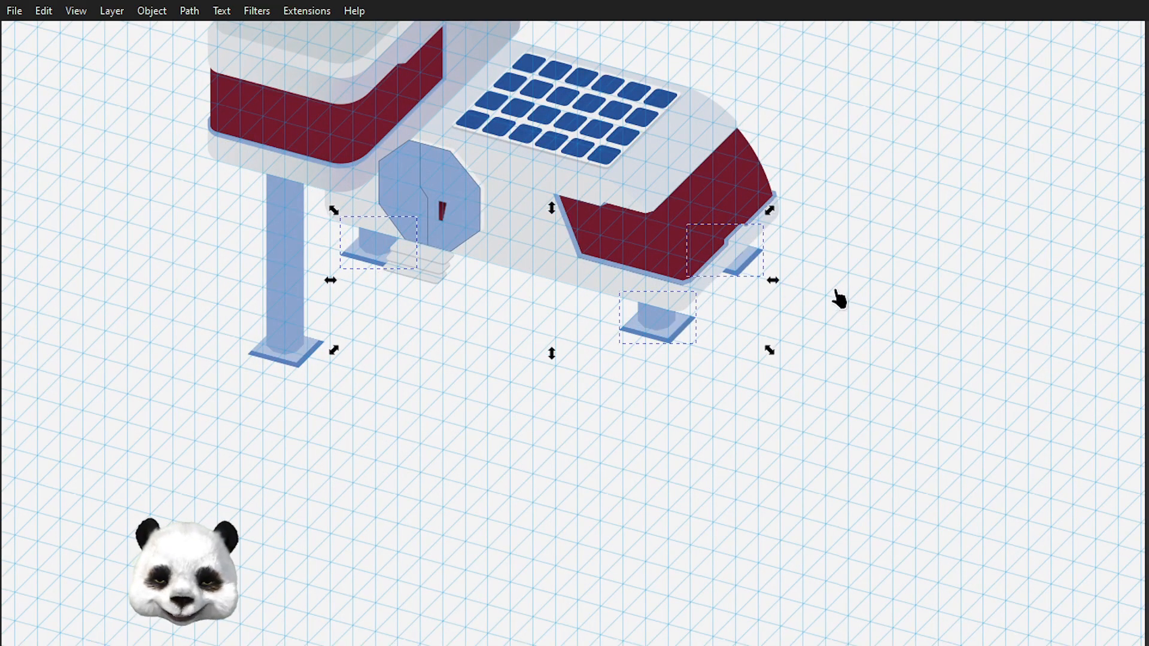
{"action": "key", "text": "Escape"}
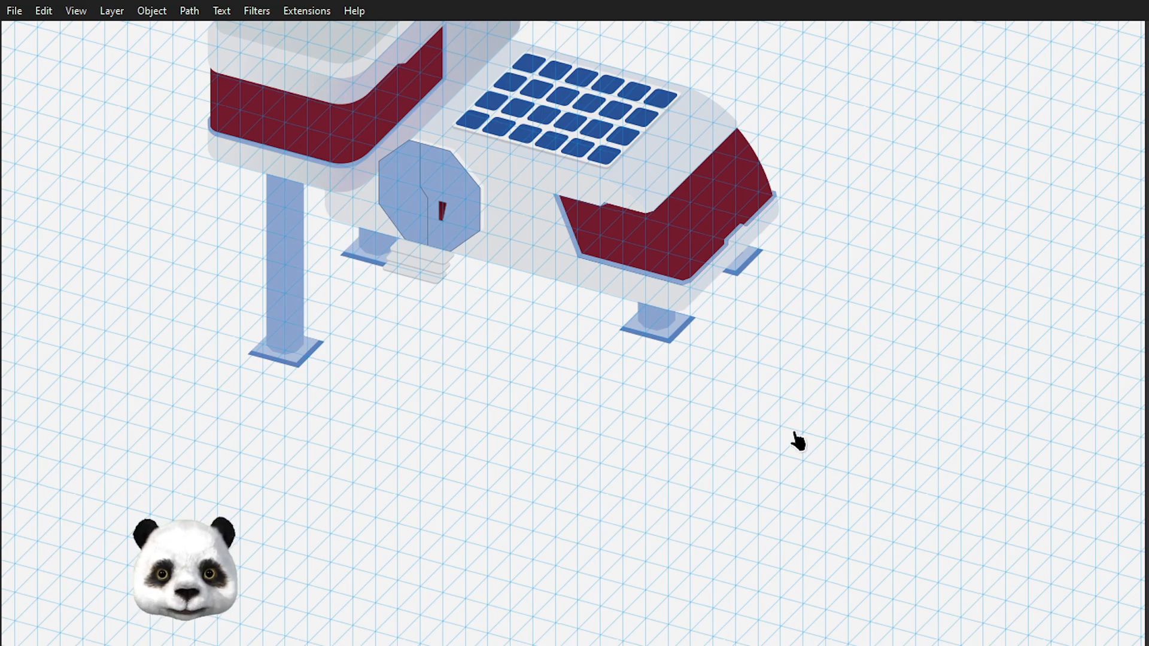
Step: Examine the whole building, from the dish on the upper roof to the tiled panel, door and legs
{"action": "scroll", "coordinate": [531, 141], "scroll_direction": "up", "scroll_amount": 2}
{"action": "left_click_drag", "start_coordinate": [531, 149], "coordinate": [777, 426]}
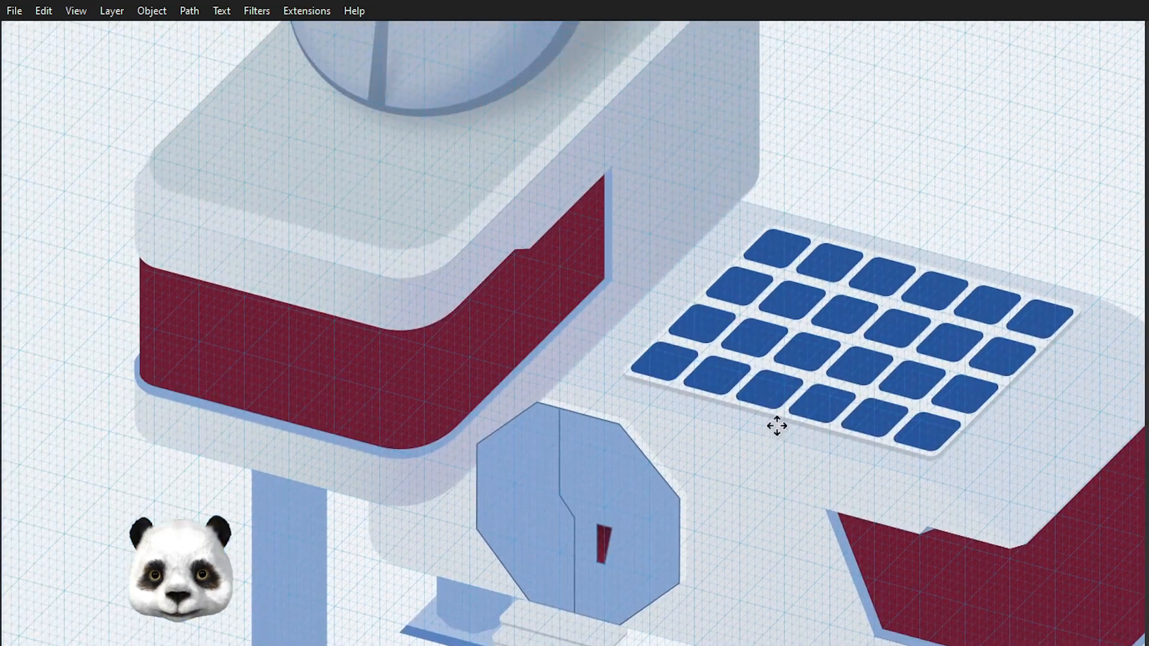
{"action": "scroll", "coordinate": [723, 413], "scroll_direction": "down", "scroll_amount": 1}
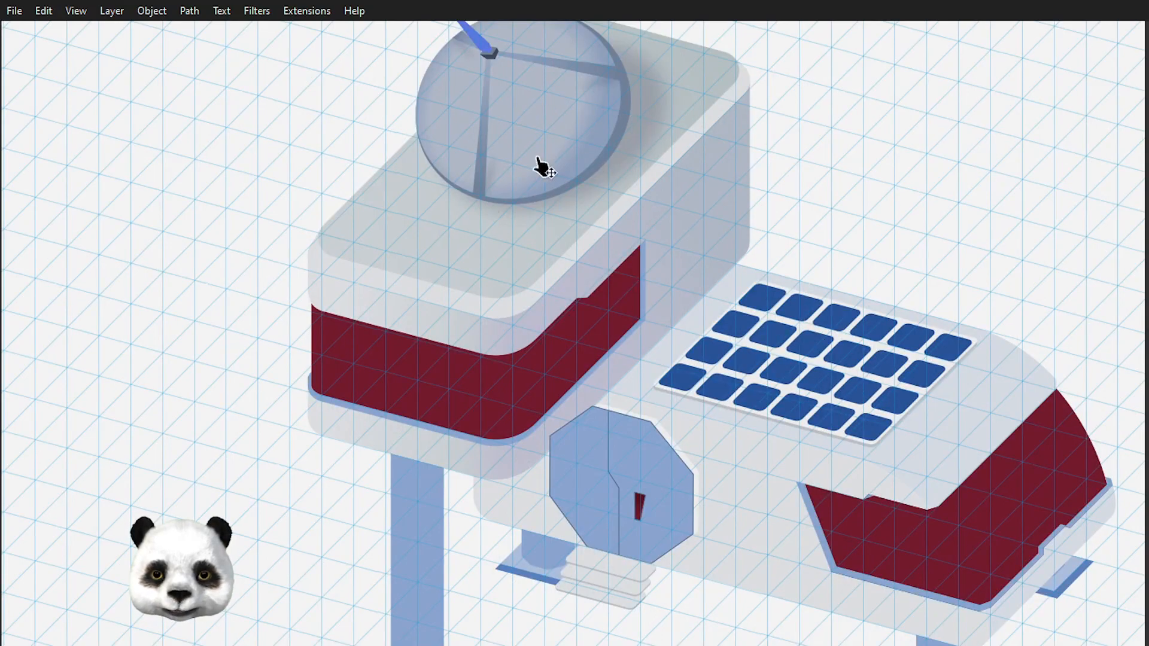
{"action": "left_click_drag", "start_coordinate": [692, 405], "coordinate": [485, 277]}
{"action": "left_click_drag", "start_coordinate": [465, 318], "coordinate": [500, 488]}
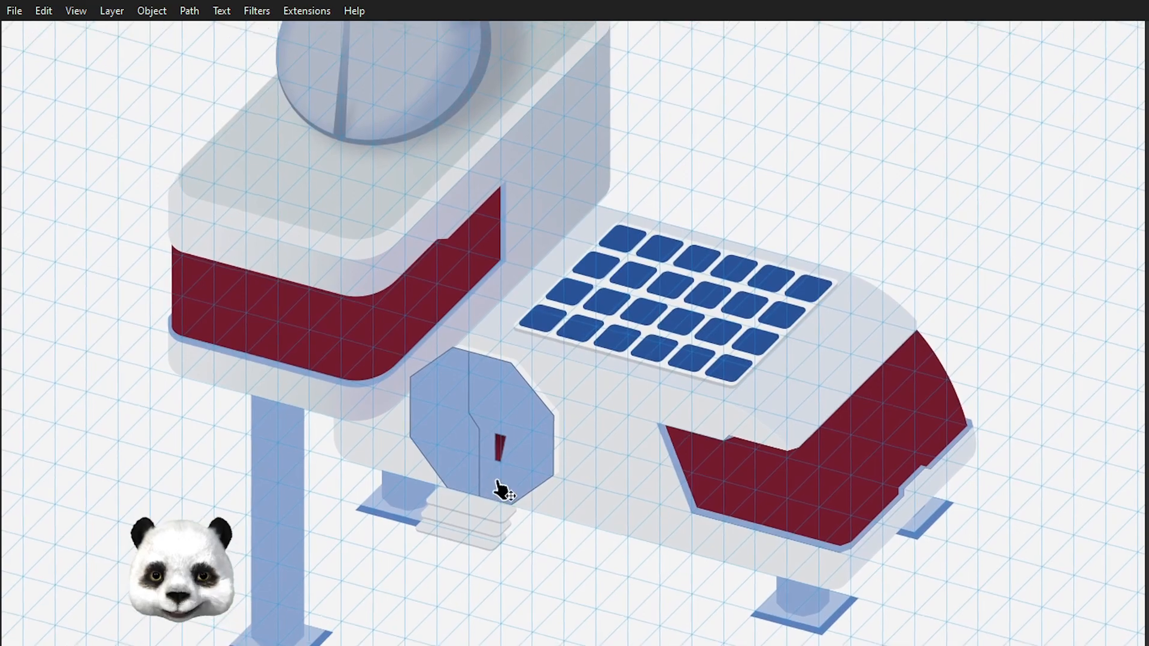
{"action": "scroll", "coordinate": [475, 454], "scroll_direction": "down", "scroll_amount": 2}
{"action": "scroll", "coordinate": [475, 454], "scroll_direction": "up", "scroll_amount": 1}
{"action": "scroll", "coordinate": [519, 450], "scroll_direction": "up", "scroll_amount": 1}
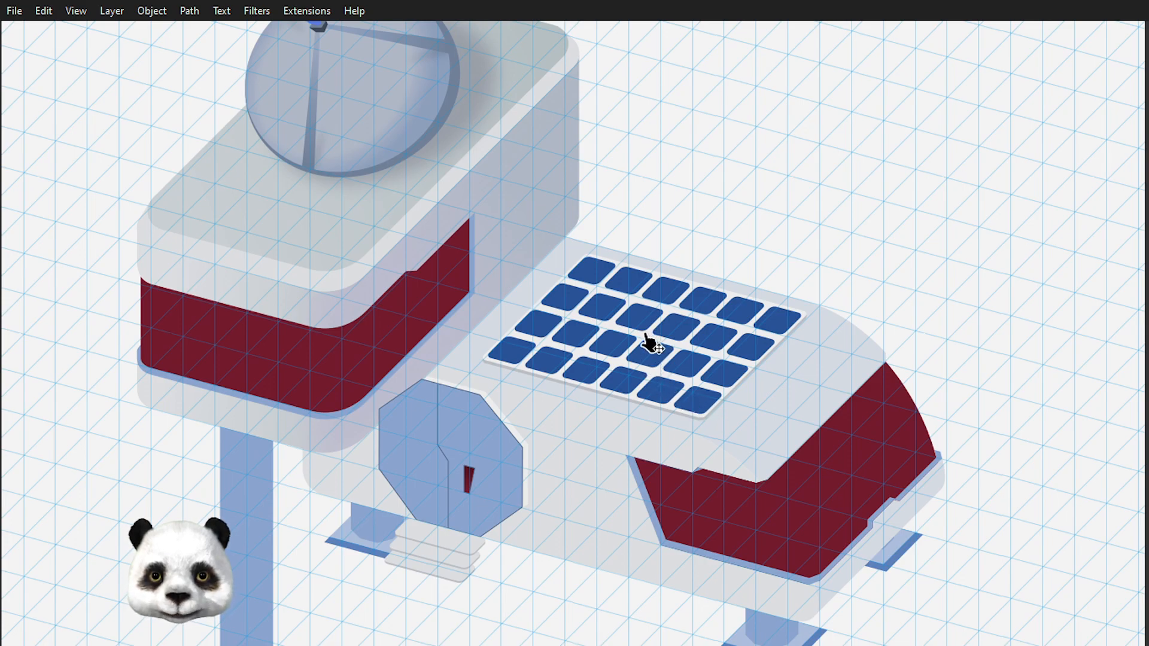
{"action": "left_click_drag", "start_coordinate": [632, 506], "coordinate": [828, 563]}
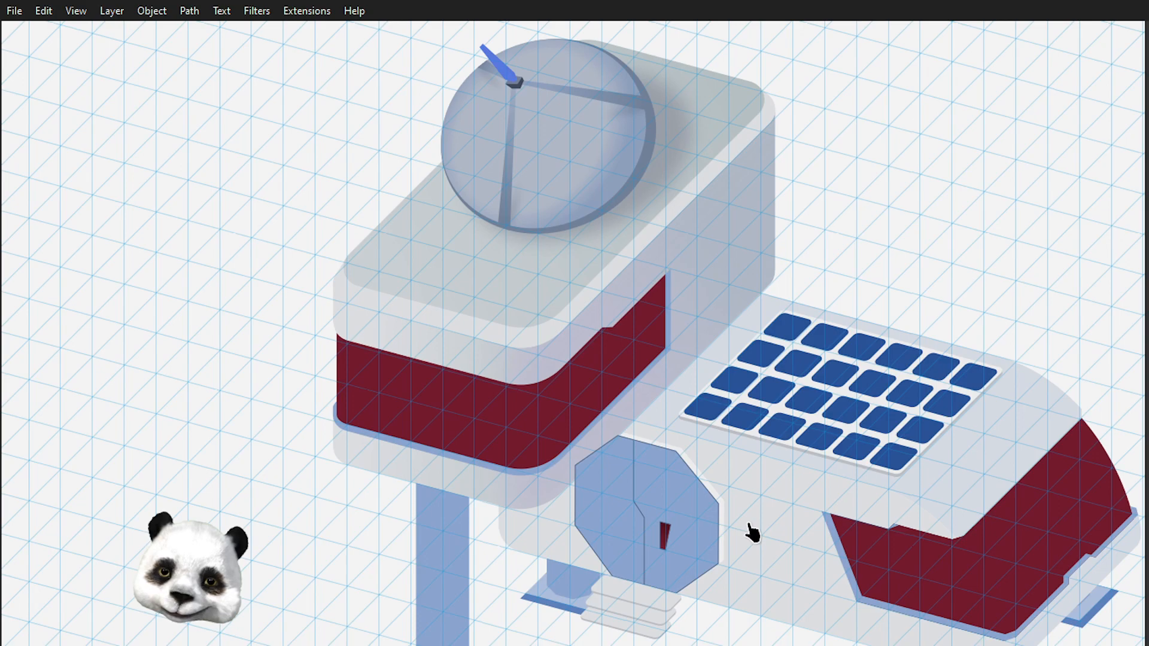
{"action": "scroll", "coordinate": [700, 521], "scroll_direction": "down", "scroll_amount": 2}
{"action": "left_click_drag", "start_coordinate": [774, 503], "coordinate": [680, 367]}
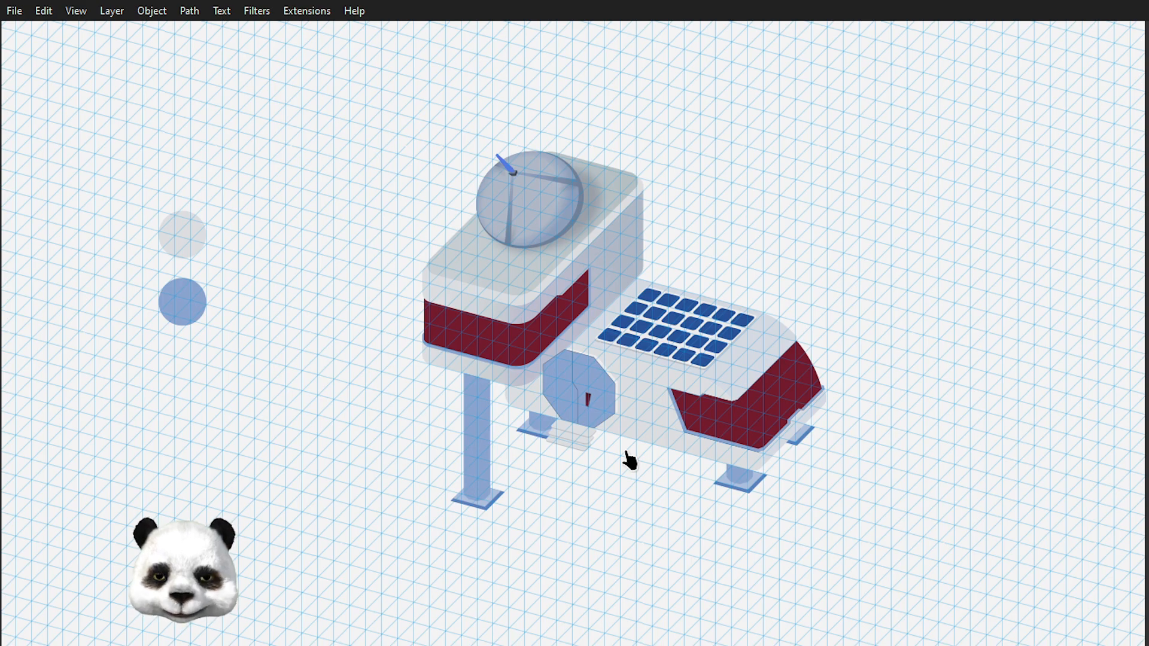
Step: Hide the axonometric grid and check the octagonal door's grouping by selecting it
{"action": "key", "text": "numbersign"}
{"action": "scroll", "coordinate": [545, 387], "scroll_direction": "up", "scroll_amount": 3}
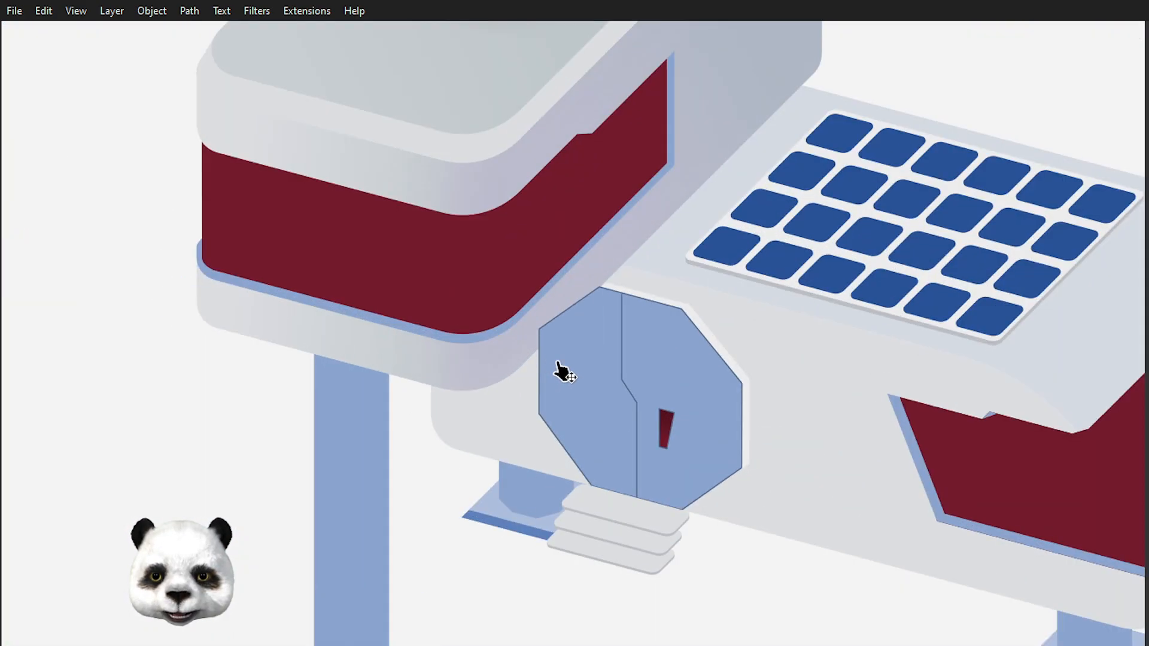
{"action": "left_click", "coordinate": [575, 356]}
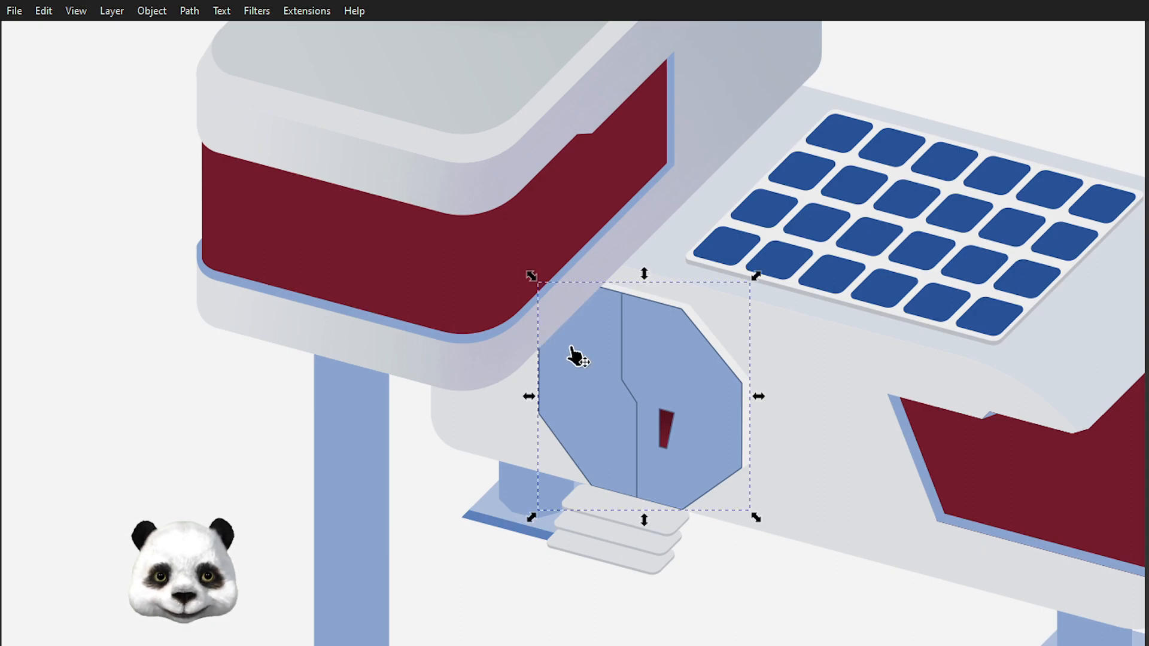
{"action": "left_click", "coordinate": [204, 402]}
{"action": "scroll", "coordinate": [203, 401], "scroll_direction": "down", "scroll_amount": 3}
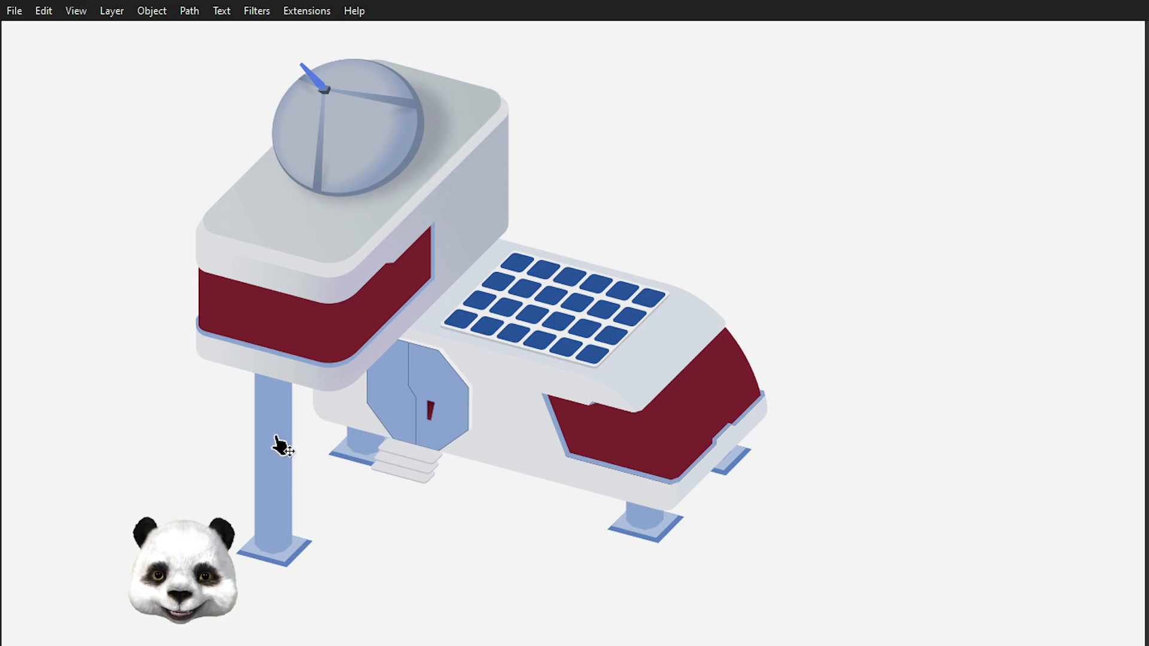
Step: Select the lower building's main body and lower it to the bottom of the stacking order
{"action": "left_click_drag", "start_coordinate": [191, 376], "coordinate": [273, 434]}
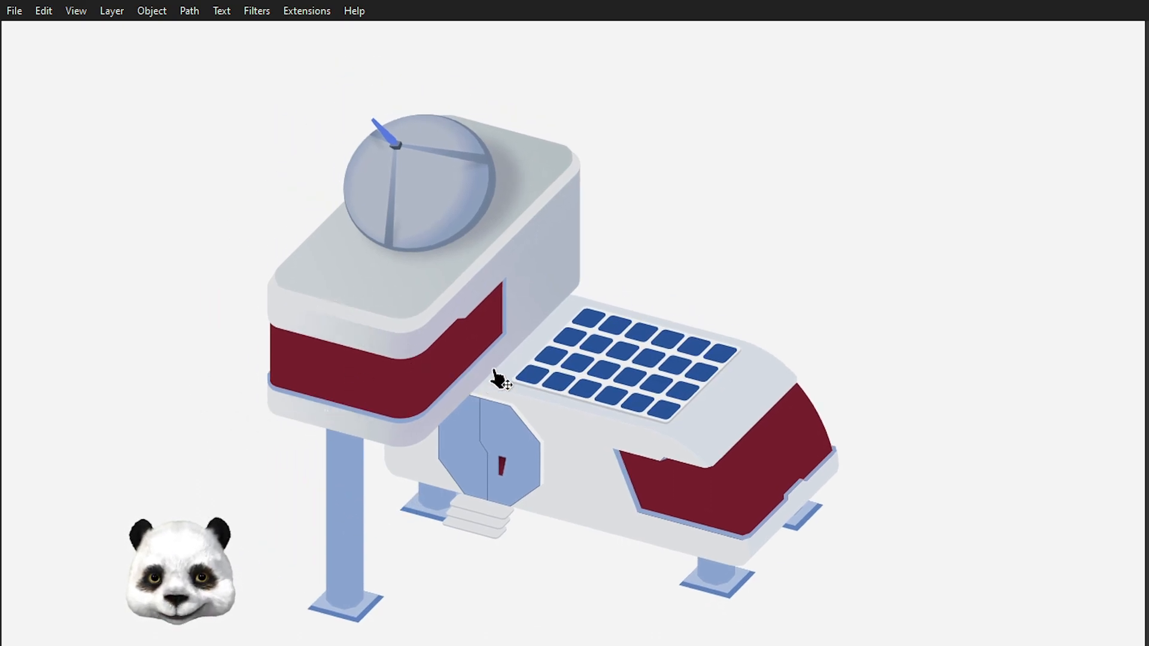
{"action": "scroll", "coordinate": [495, 380], "scroll_direction": "up", "scroll_amount": 2}
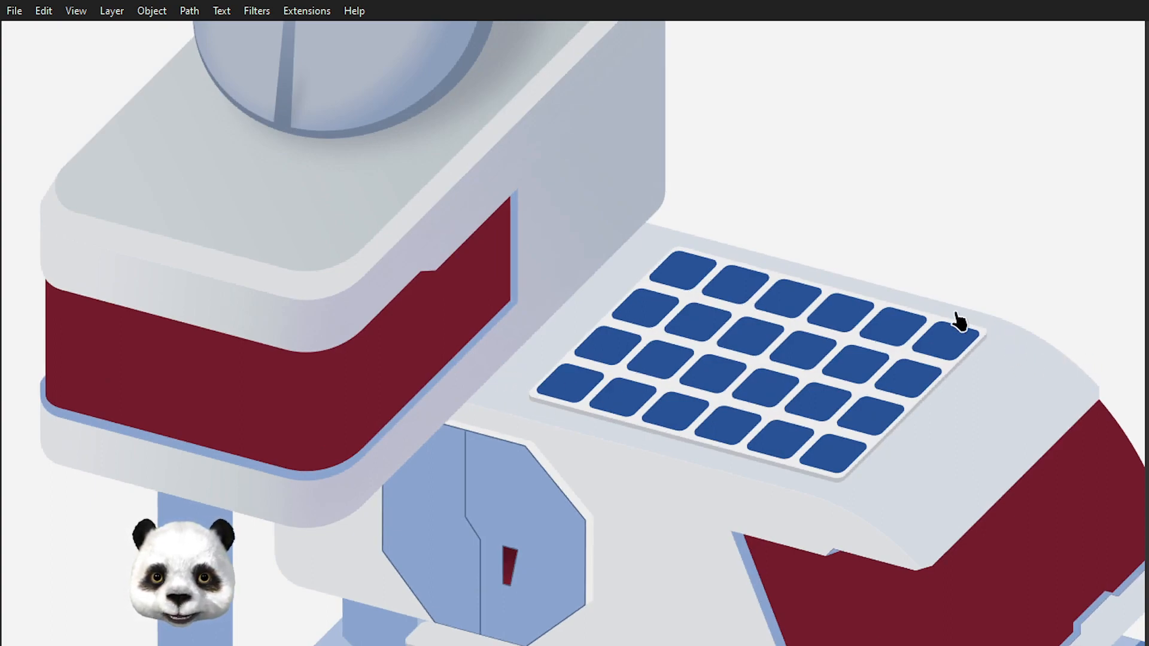
{"action": "left_click", "coordinate": [507, 396]}
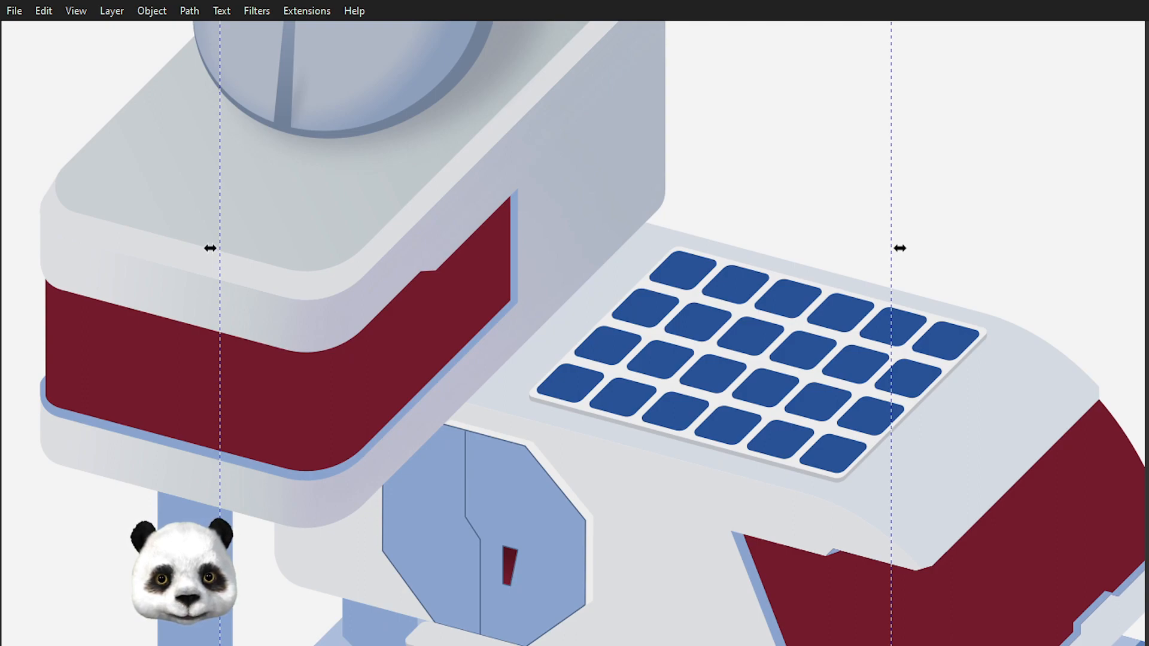
{"action": "left_click", "coordinate": [1018, 340]}
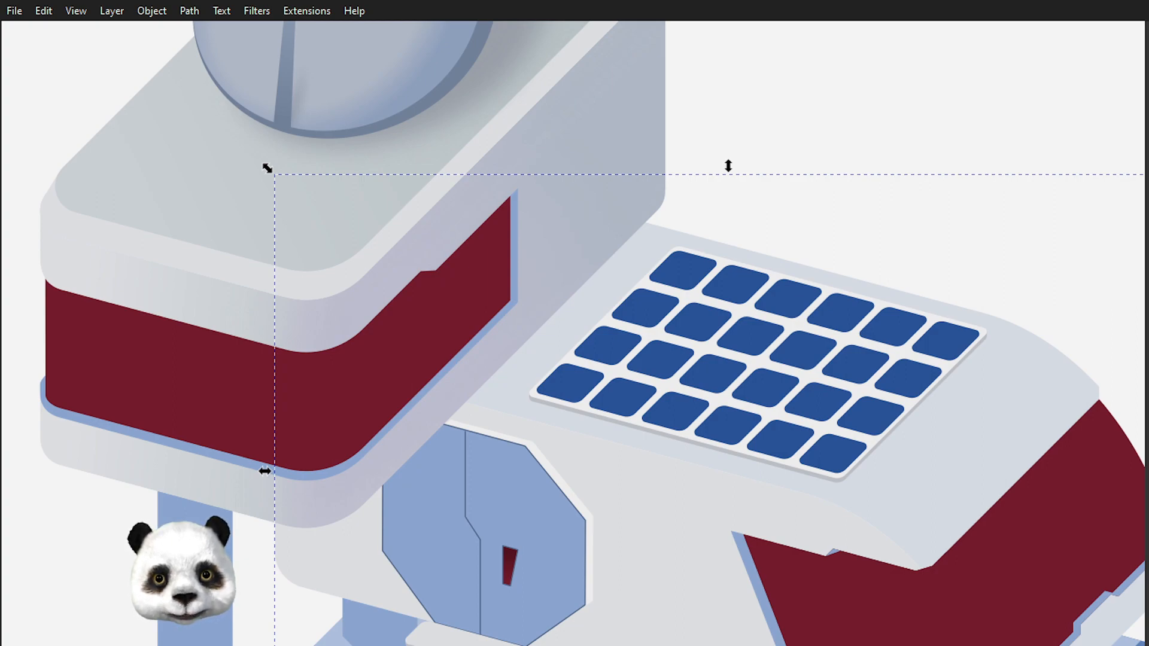
{"action": "key", "text": "End"}
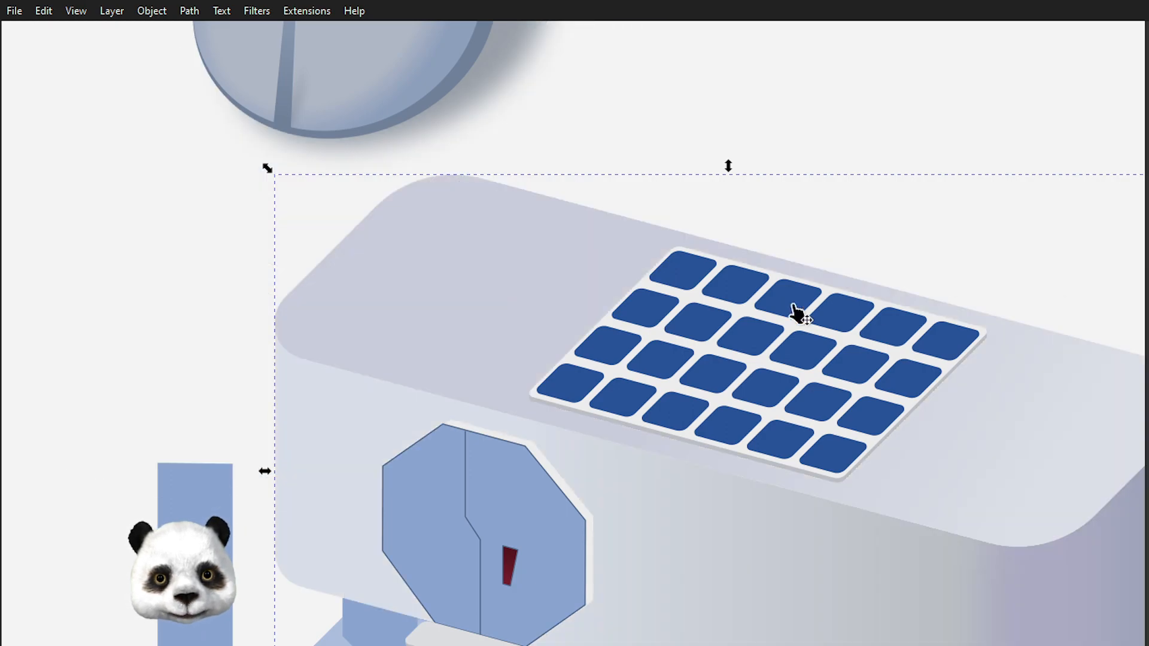
Step: Try deleting the lower building's main body and undo the deletion
{"action": "scroll", "coordinate": [795, 313], "scroll_direction": "down", "scroll_amount": 3}
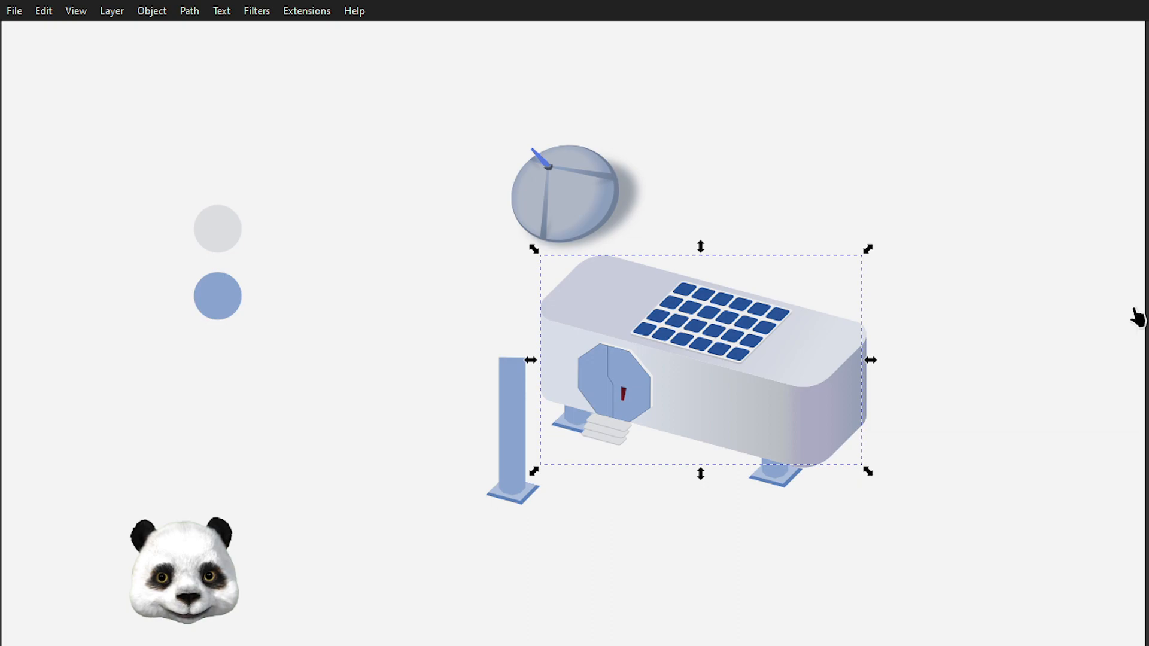
{"action": "scroll", "coordinate": [908, 293], "scroll_direction": "down", "scroll_amount": 1}
{"action": "scroll", "coordinate": [910, 285], "scroll_direction": "up", "scroll_amount": 1}
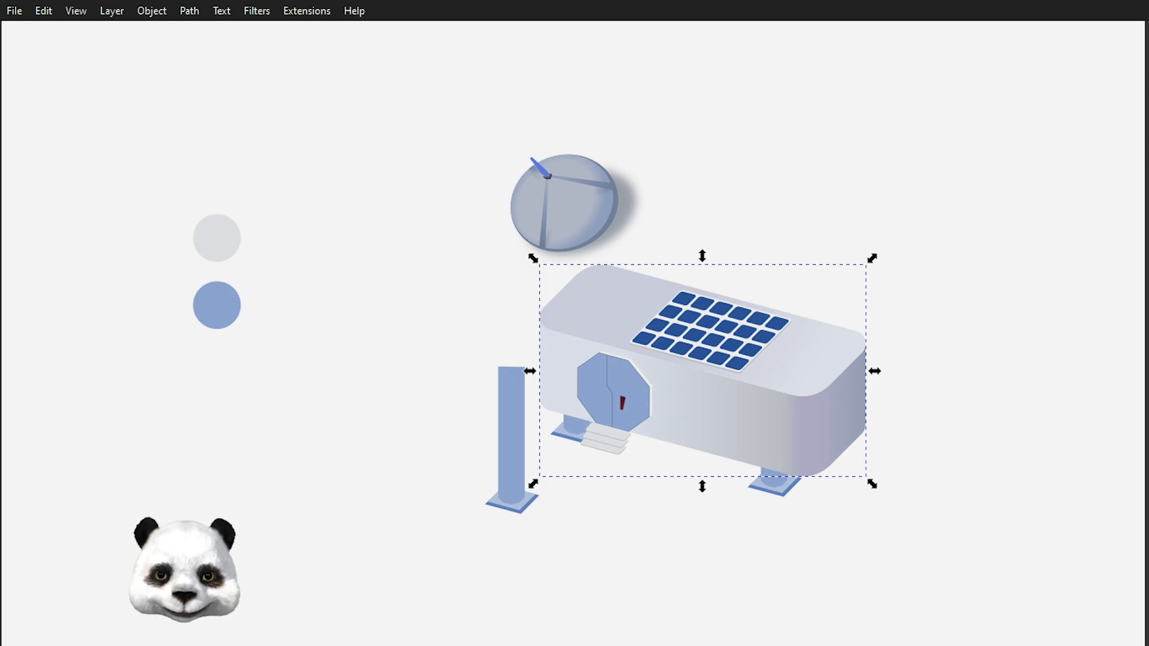
{"action": "key", "text": "Delete"}
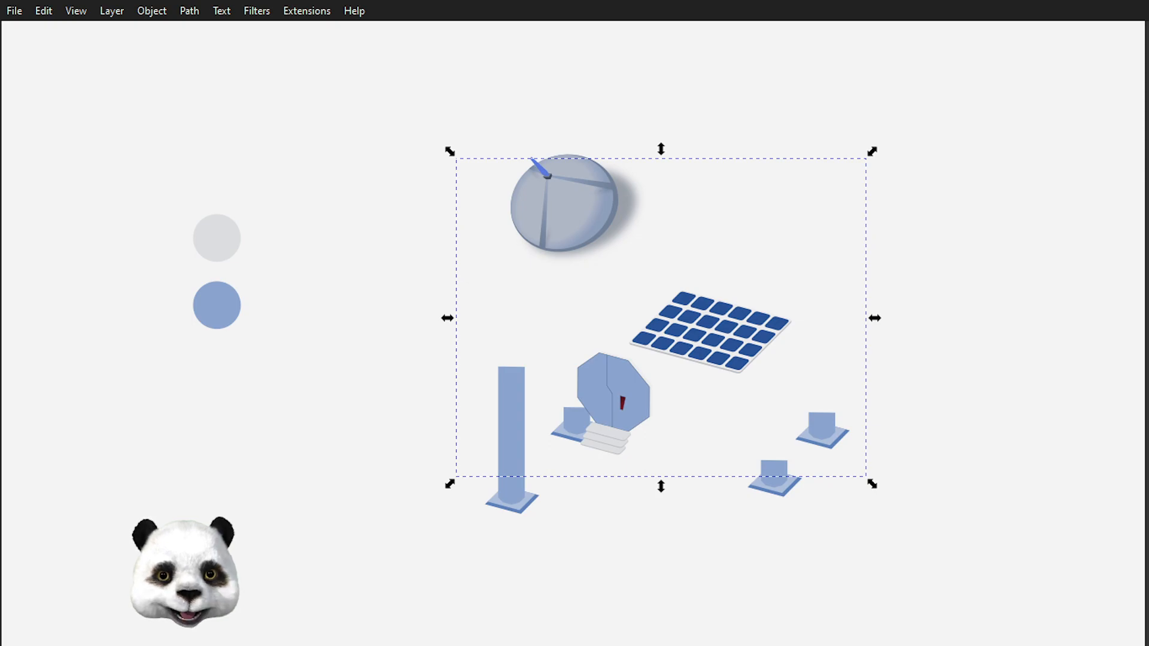
{"action": "key", "text": "ctrl+z"}
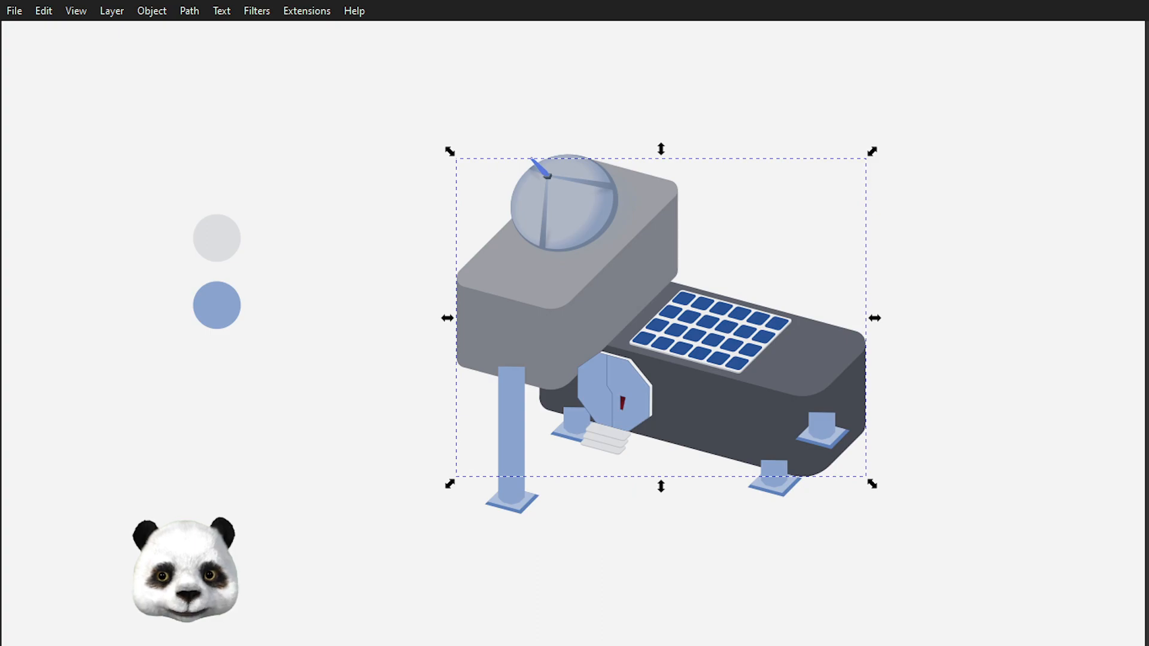
Step: Redo and undo the latest edits repeatedly to compare the plain dark box with the detailed lower building
{"action": "key", "text": "ctrl+shift+z"}
{"action": "key", "text": "ctrl+z"}
{"action": "key", "text": "ctrl+shift+z"}
{"action": "key", "text": "ctrl+z"}
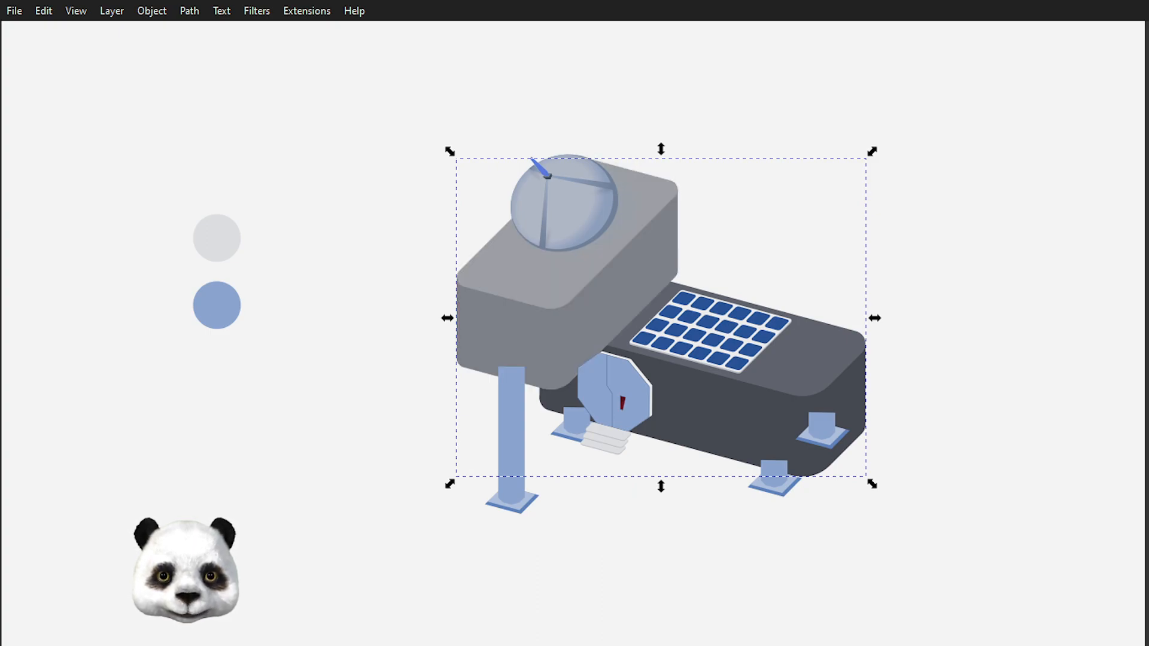
{"action": "key", "text": "ctrl+shift+z"}
{"action": "key", "text": "ctrl+z"}
{"action": "key", "text": "ctrl+shift+z"}
{"action": "key", "text": "ctrl+z"}
{"action": "key", "text": "ctrl+shift+z"}
{"action": "key", "text": "ctrl+z"}
{"action": "key", "text": "ctrl+shift+z"}
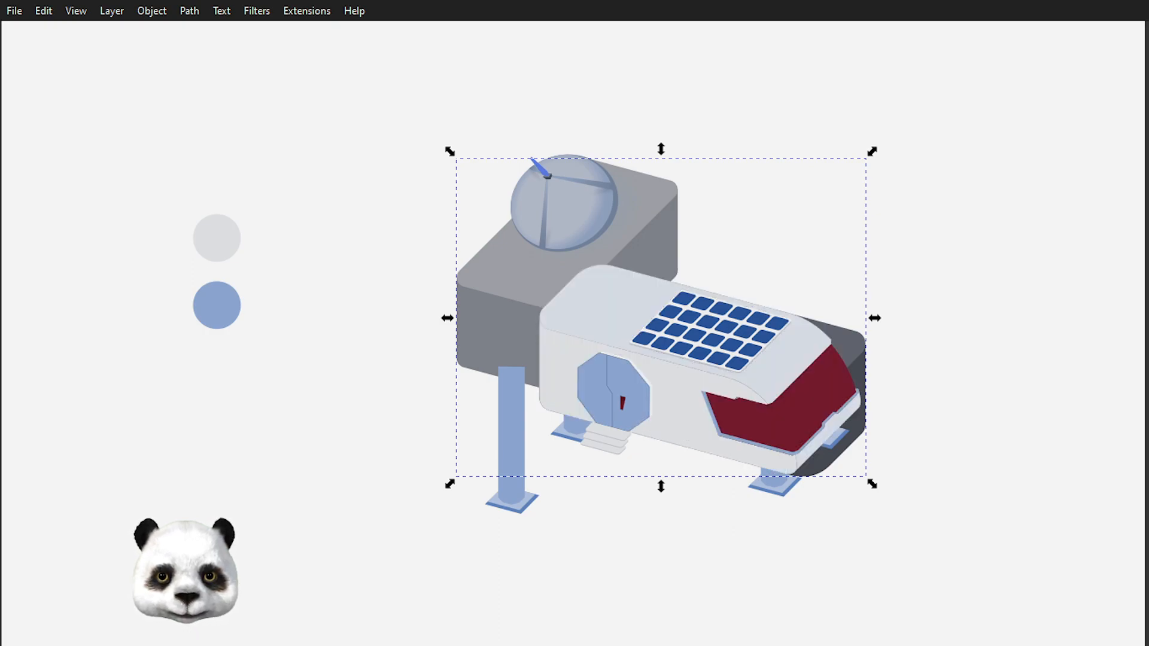
{"action": "key", "text": "ctrl+z"}
{"action": "key", "text": "ctrl+shift+z"}
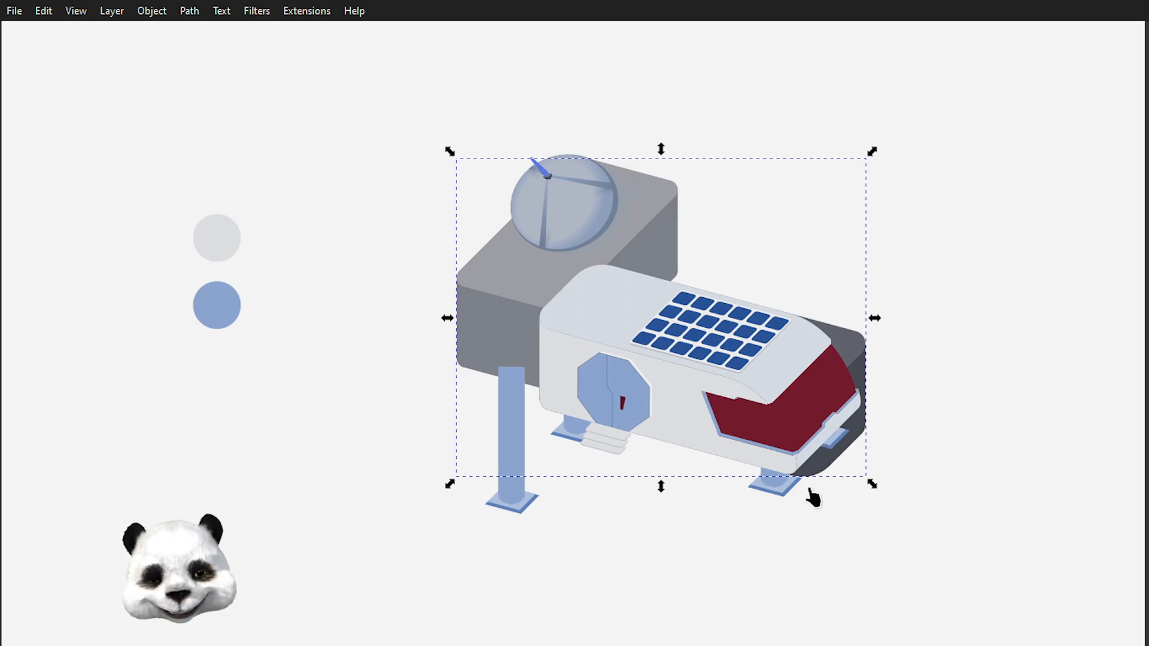
Step: Deselect everything and examine the finished building, including its red windows, against the light and blue backgrounds
{"action": "scroll", "coordinate": [805, 486], "scroll_direction": "up", "scroll_amount": 1}
{"action": "scroll", "coordinate": [790, 484], "scroll_direction": "down", "scroll_amount": 2}
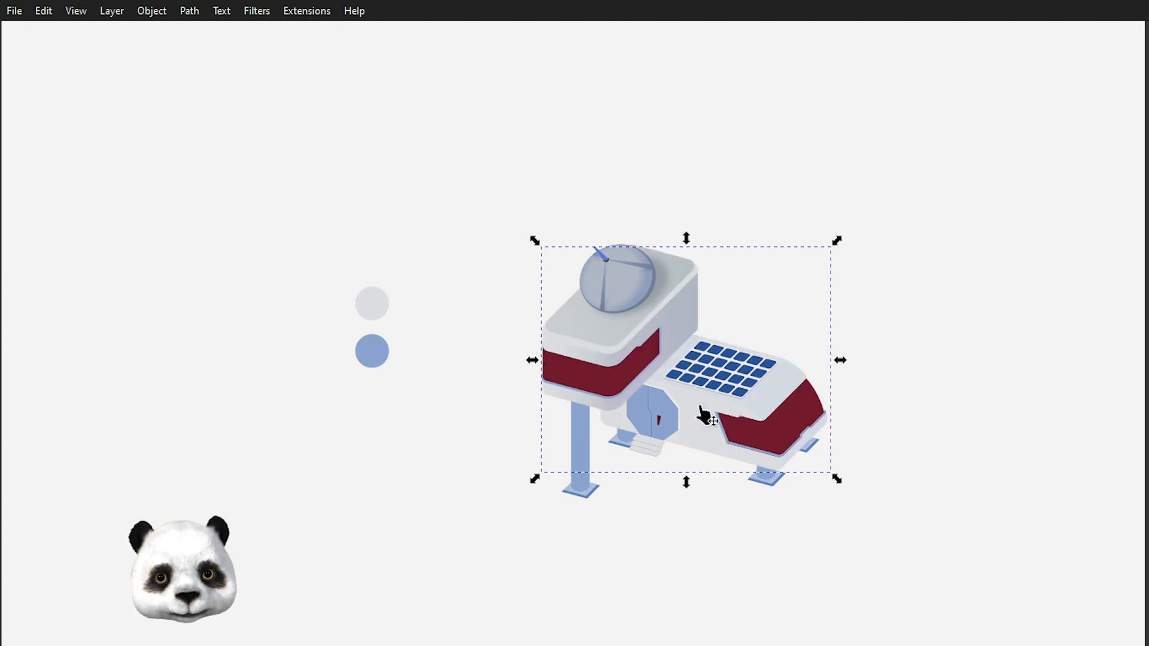
{"action": "scroll", "coordinate": [778, 372], "scroll_direction": "up", "scroll_amount": 2}
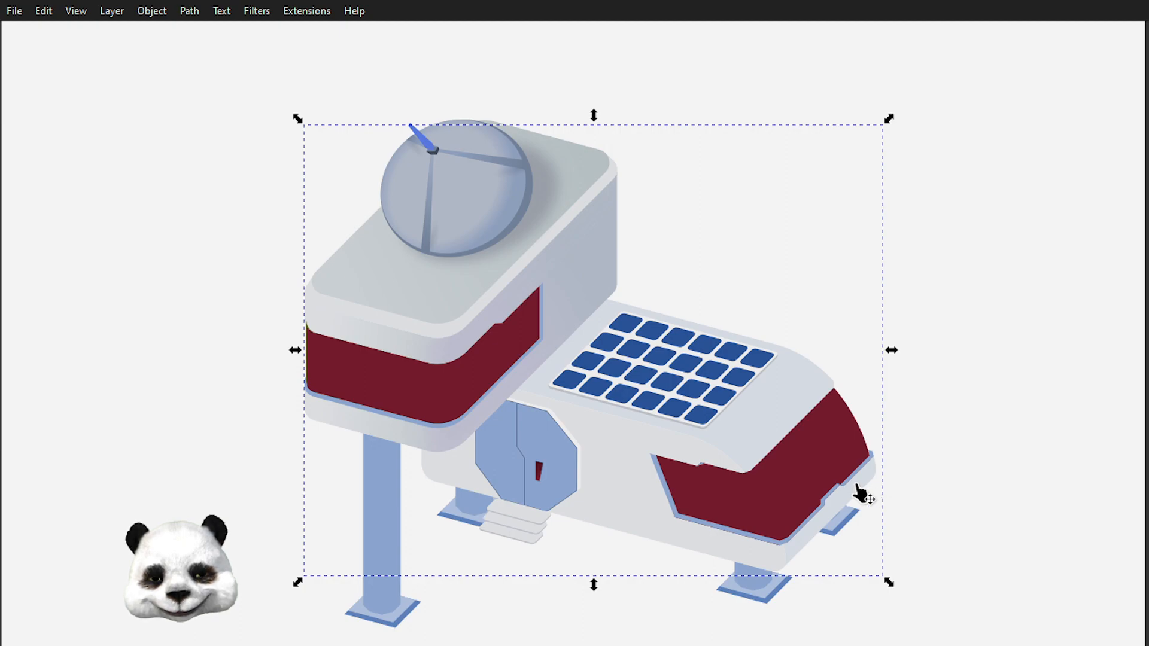
{"action": "left_click", "coordinate": [1029, 440]}
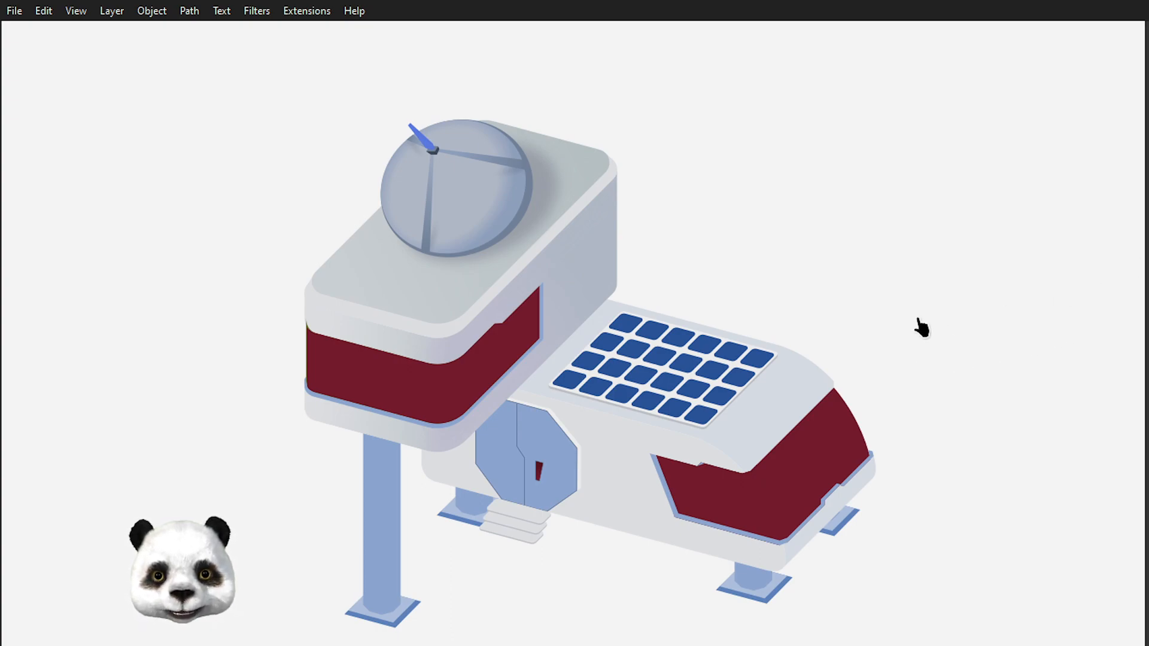
{"action": "left_click_drag", "start_coordinate": [927, 408], "coordinate": [871, 259]}
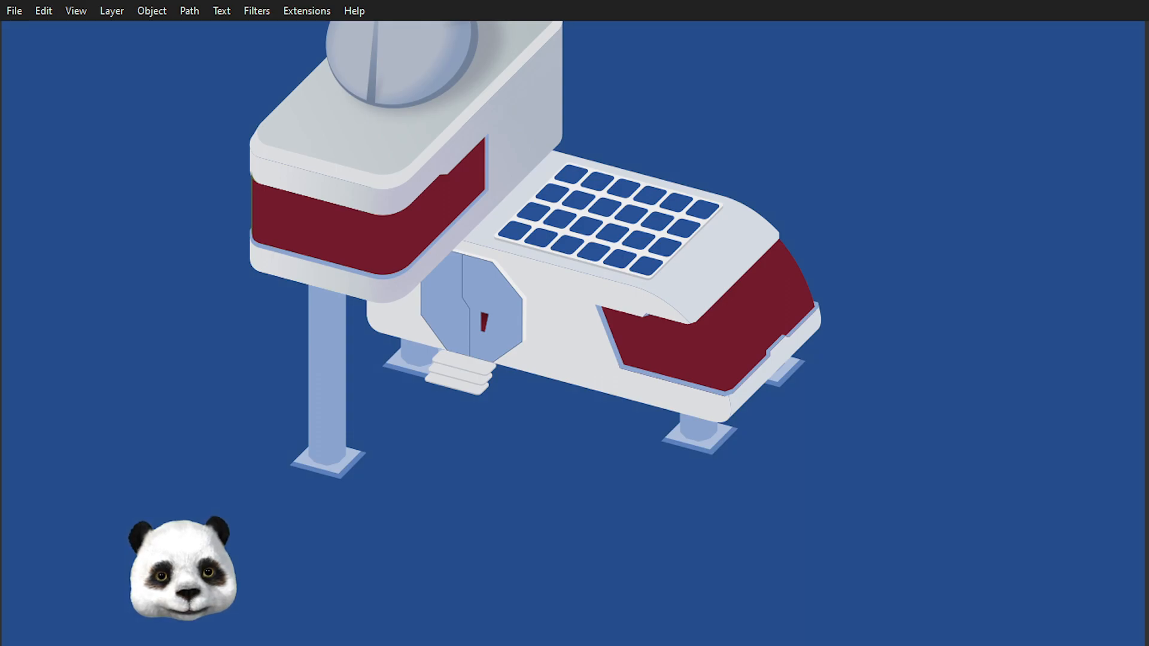
{"action": "scroll", "coordinate": [505, 274], "scroll_direction": "down", "scroll_amount": 4}
{"action": "scroll", "coordinate": [483, 275], "scroll_direction": "up", "scroll_amount": 4}
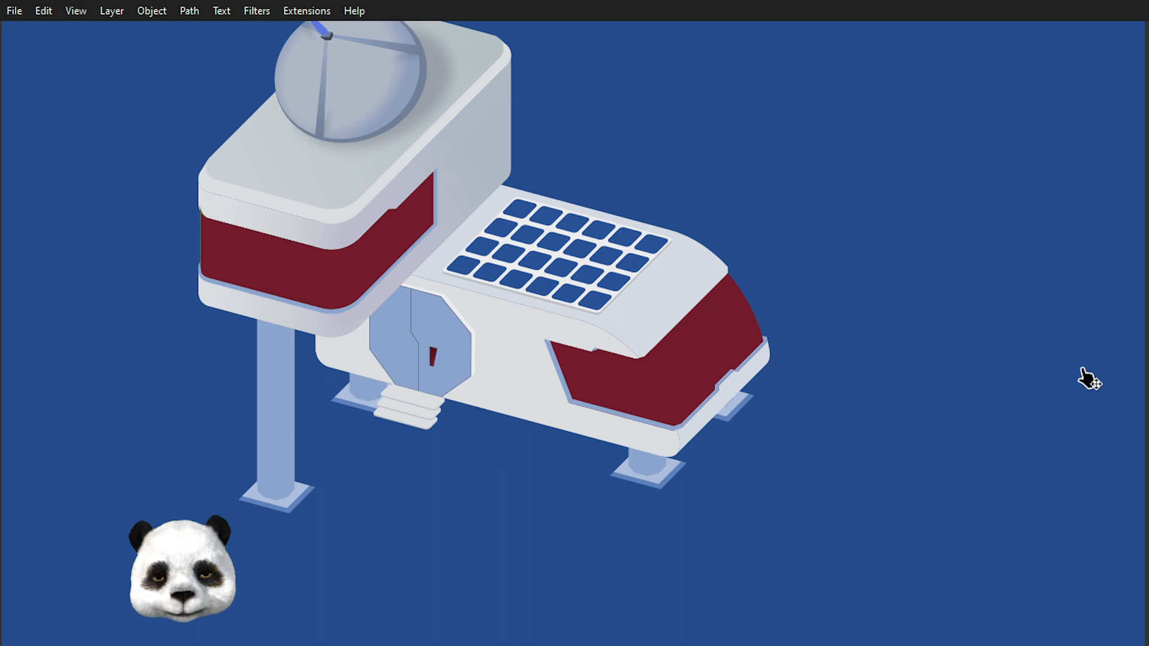
{"action": "scroll", "coordinate": [637, 500], "scroll_direction": "down", "scroll_amount": 1}
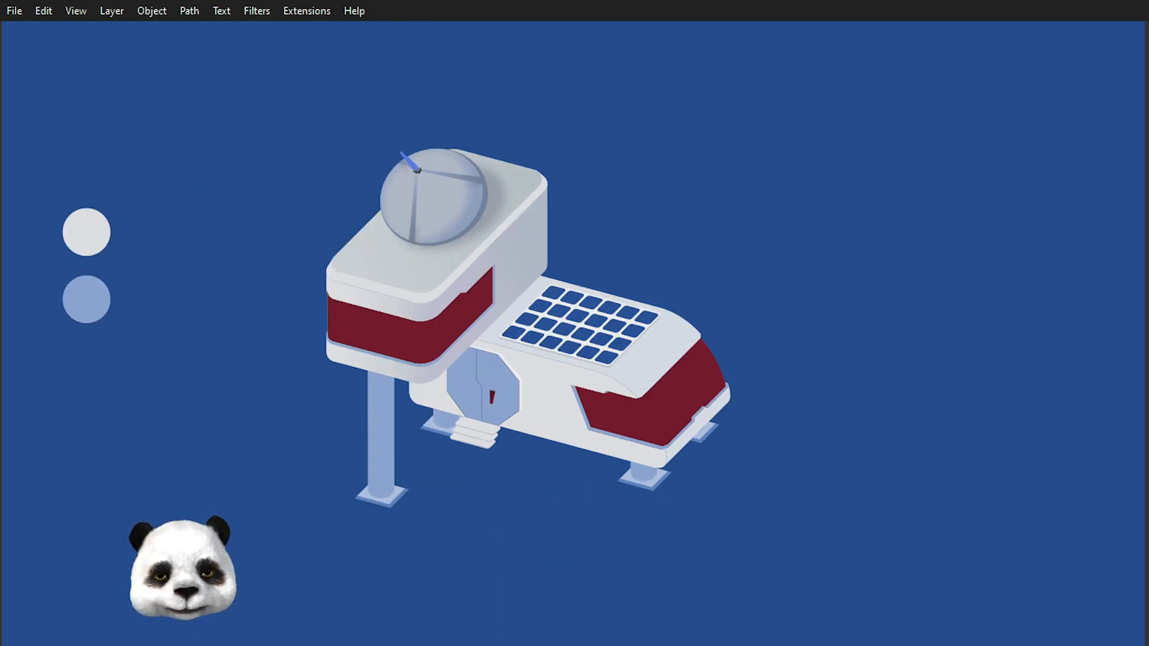
{"action": "mouse_move", "coordinate": [903, 383]}
{"action": "left_mouse_down"}
{"action": "mouse_move", "coordinate": [784, 425]}
{"action": "mouse_move", "coordinate": [723, 477]}
{"action": "left_mouse_up"}
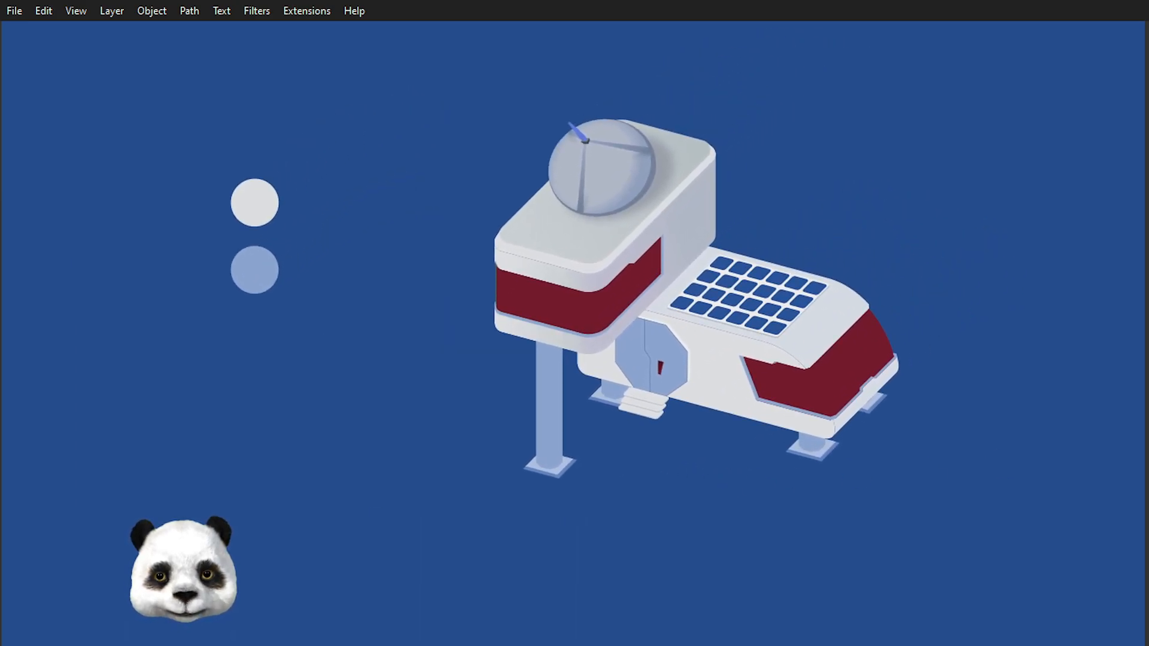
Step: Undo the blue background and open the document properties
{"action": "key", "text": "ctrl+z"}
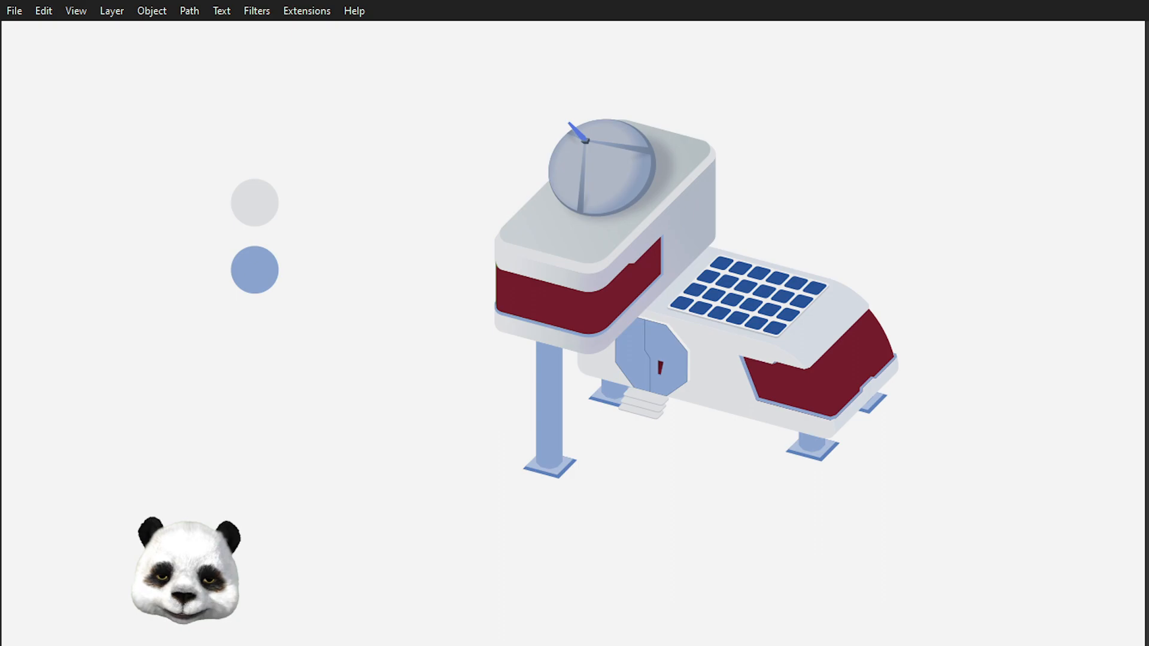
{"action": "key", "text": "ctrl+shift+d"}
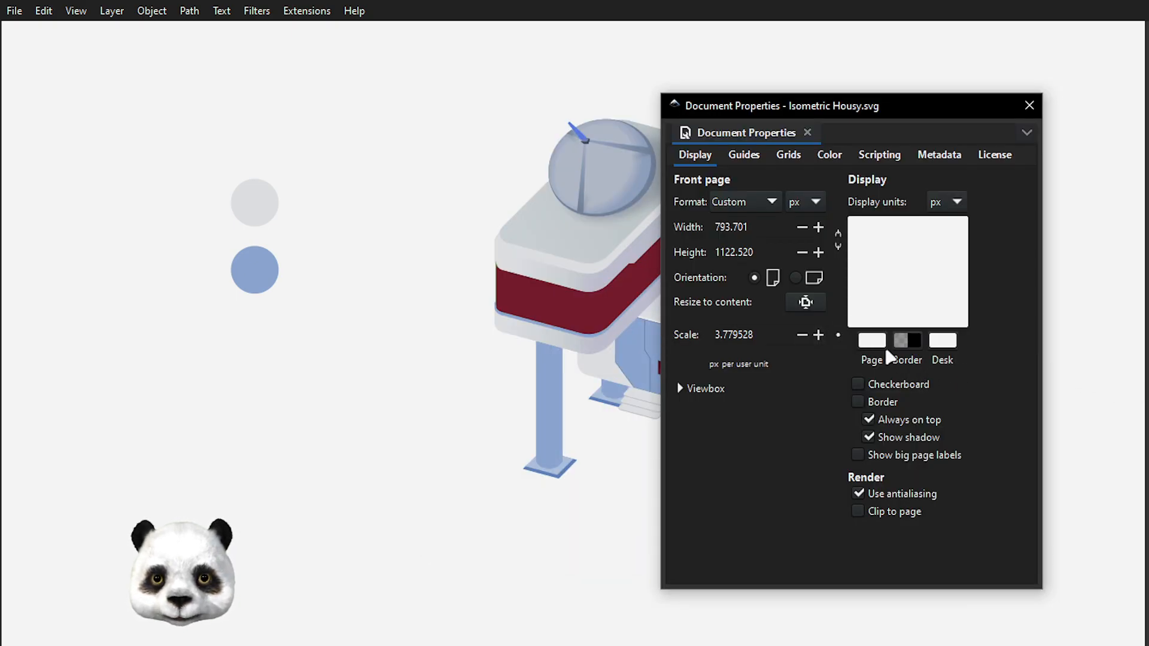
Step: Set the page background colour's hue to 17 and its saturation to 18
{"action": "left_click", "coordinate": [874, 342]}
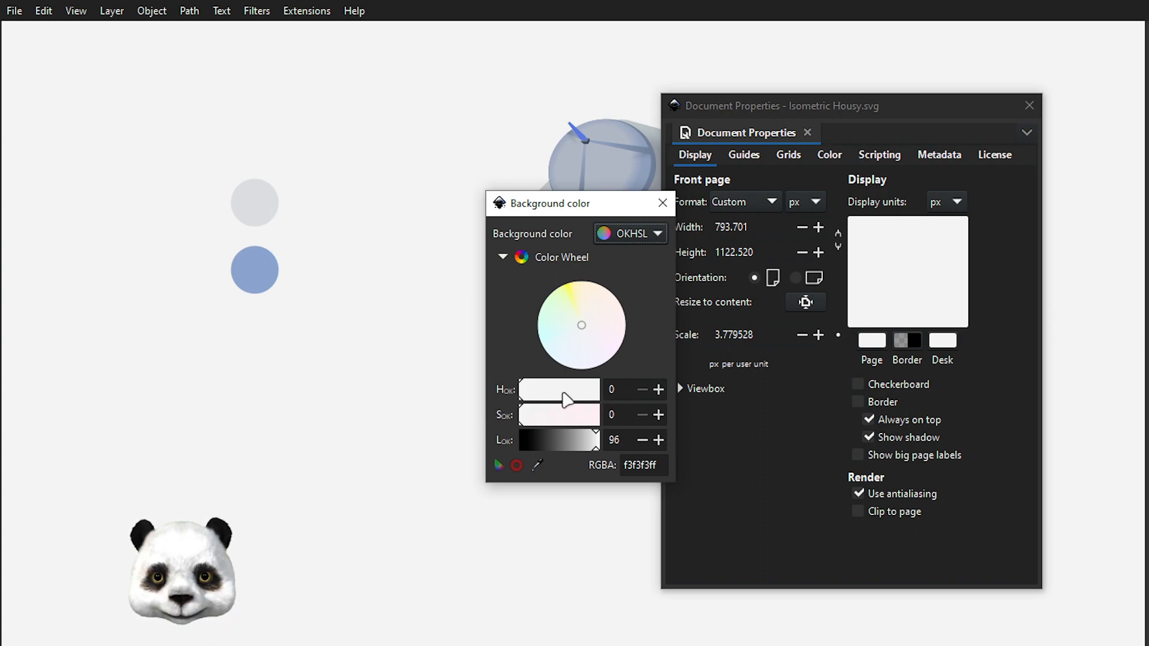
{"action": "left_click", "coordinate": [606, 389]}
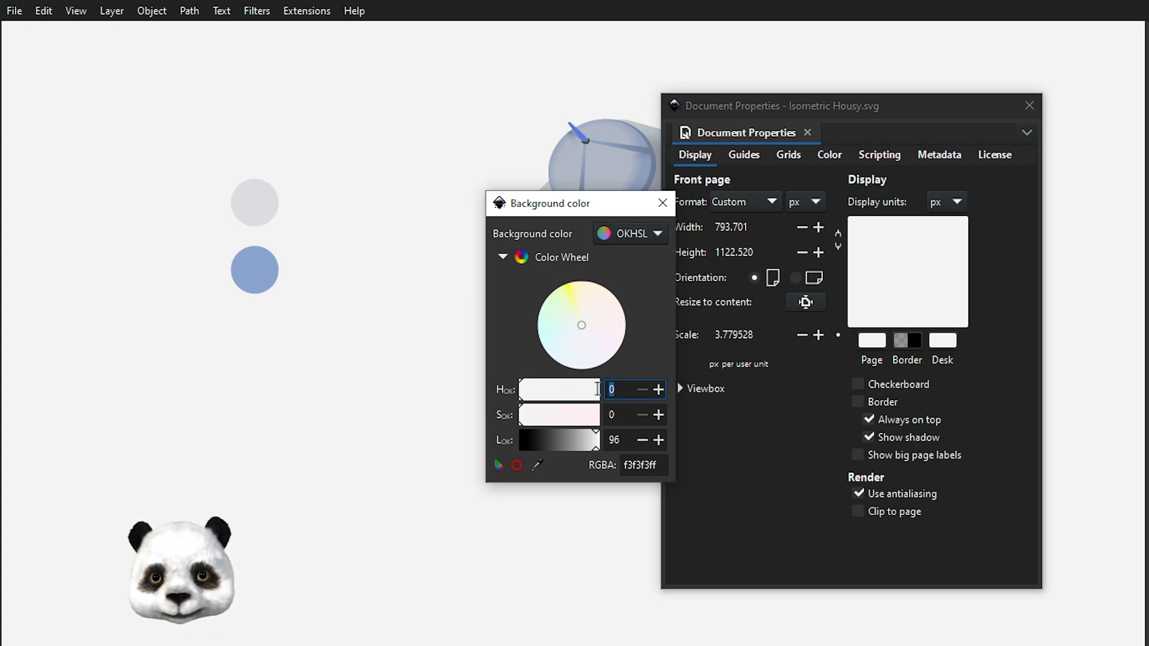
{"action": "type", "text": "5"}
{"action": "left_click", "coordinate": [612, 414]}
{"action": "type", "text": "5"}
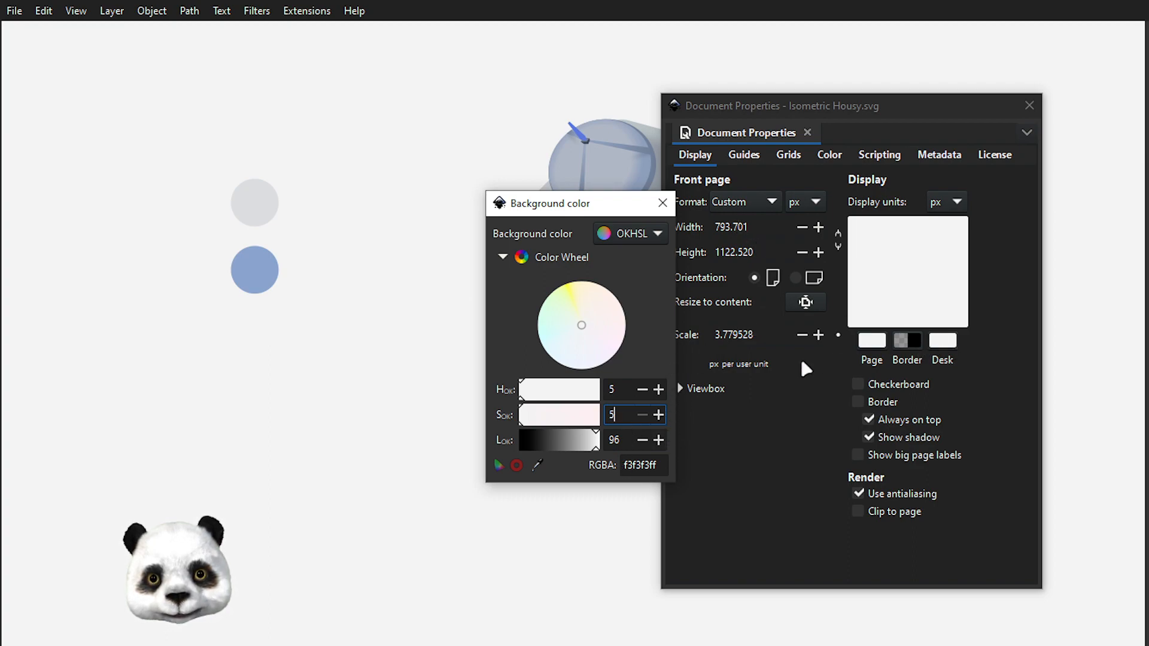
{"action": "left_click", "coordinate": [617, 389]}
{"action": "type", "text": "17"}
{"action": "key", "text": "Tab"}
{"action": "type", "text": "18"}
{"action": "key", "text": "Return"}
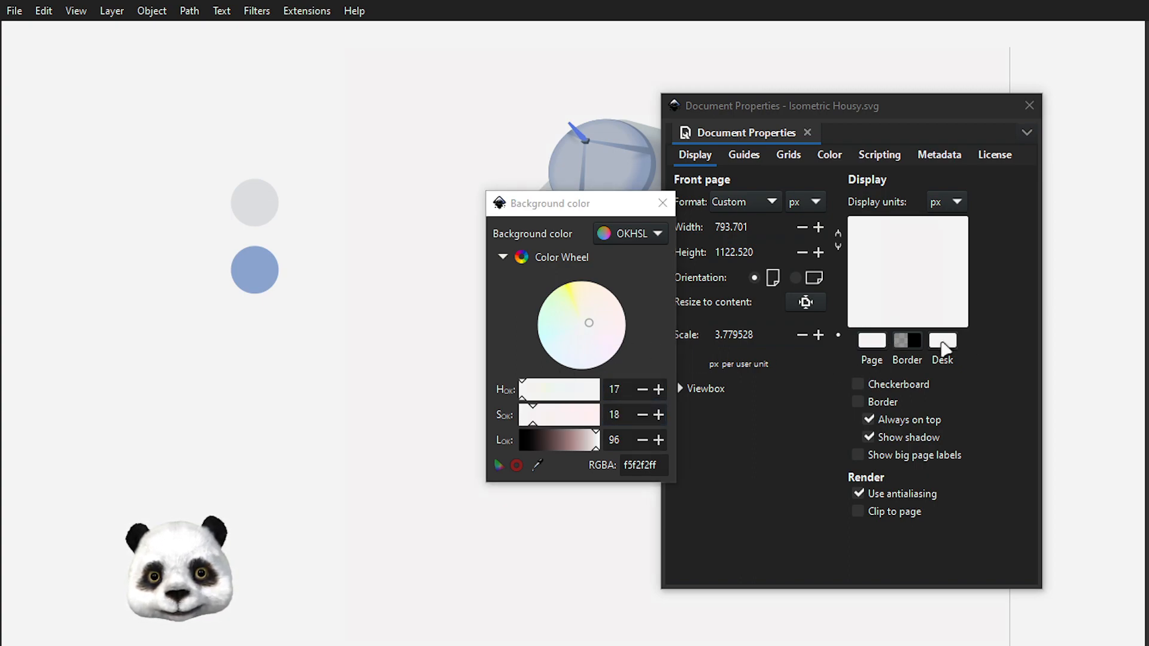
{"action": "left_click", "coordinate": [663, 203]}
Step: Set the desk colour around the page to hue 17, saturation 15 and lightness 90
{"action": "left_click", "coordinate": [944, 348]}
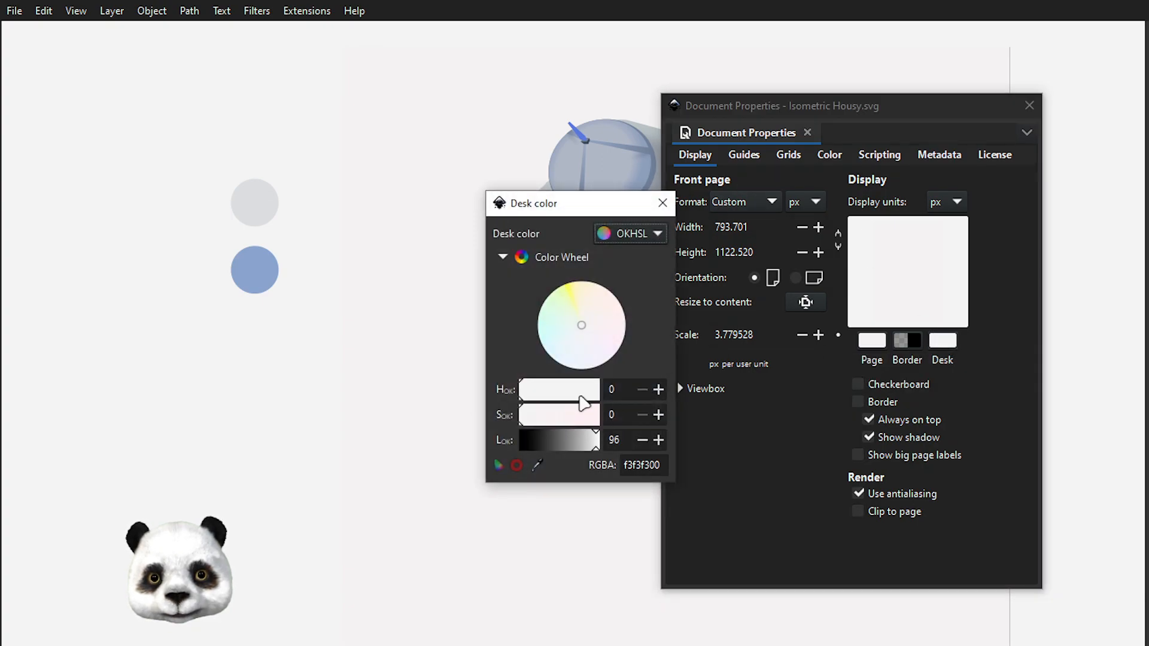
{"action": "left_click", "coordinate": [616, 390]}
{"action": "type", "text": "15"}
{"action": "key", "text": "Tab"}
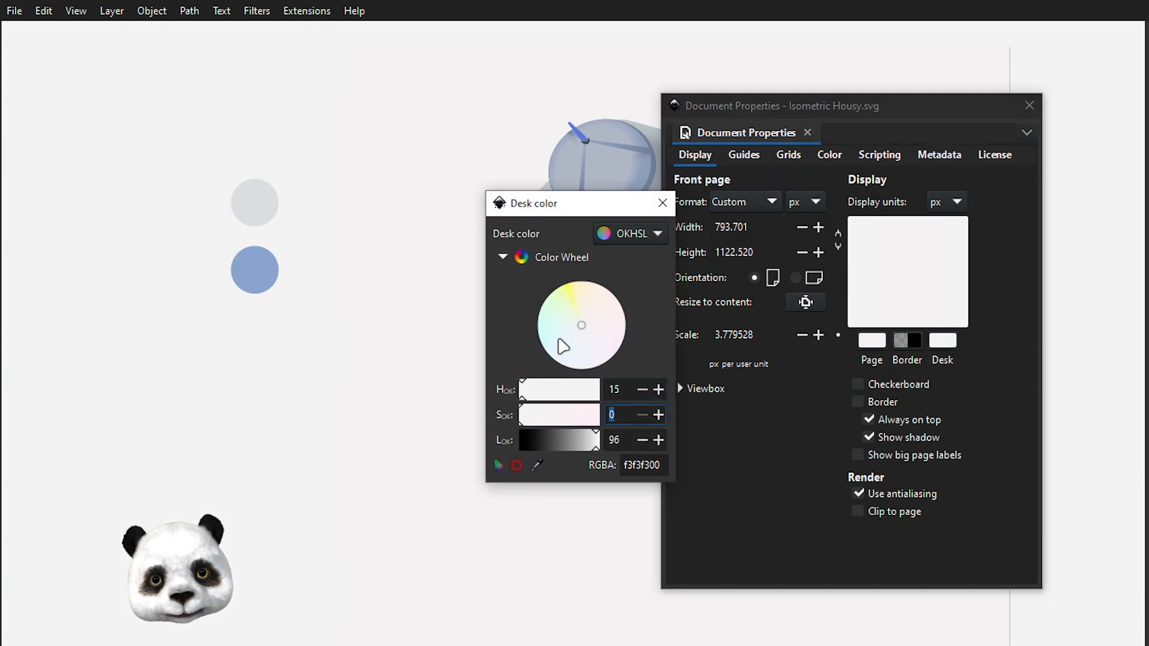
{"action": "type", "text": "15"}
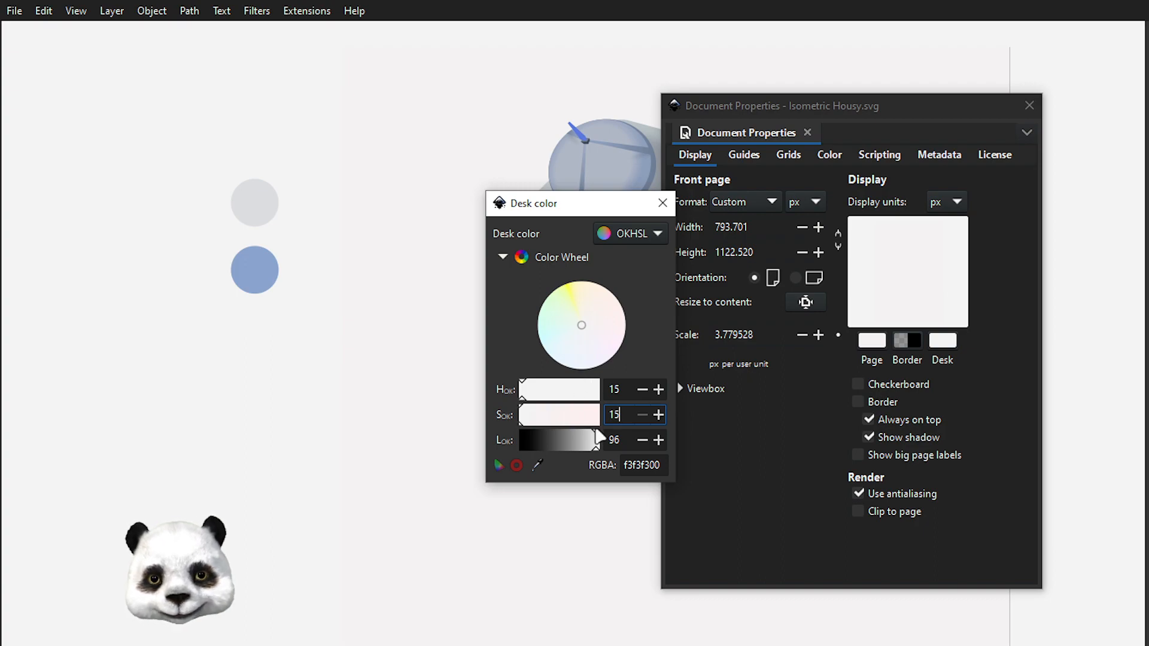
{"action": "key", "text": "Tab"}
{"action": "type", "text": "90"}
{"action": "key", "text": "Return"}
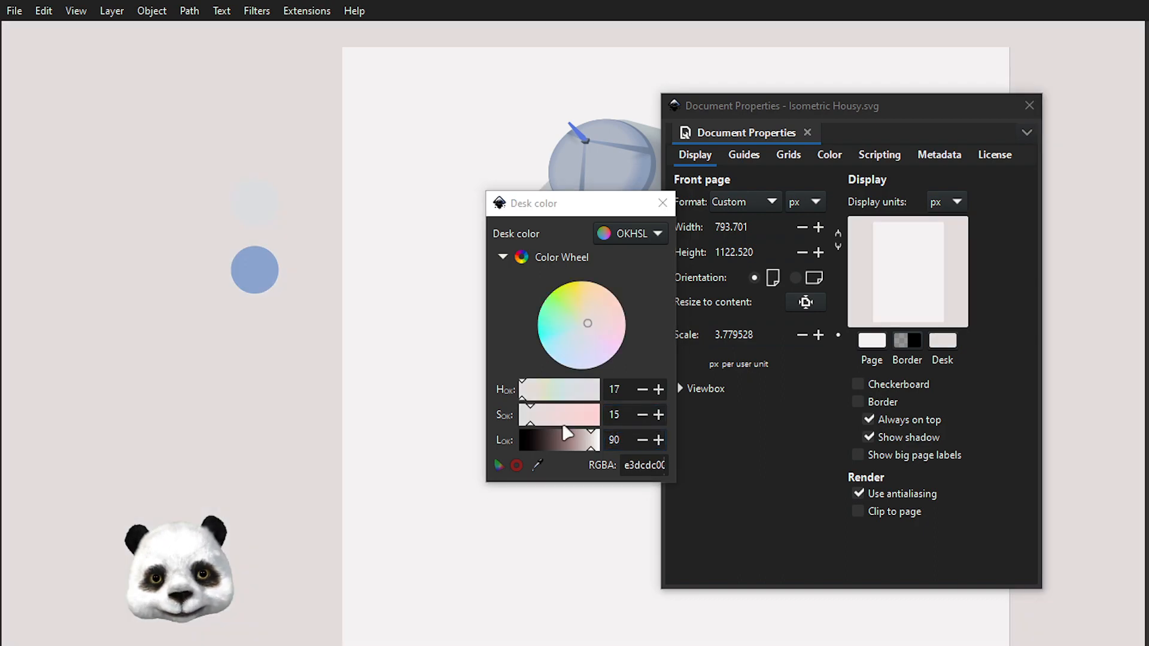
{"action": "left_click_drag", "start_coordinate": [623, 390], "coordinate": [604, 387]}
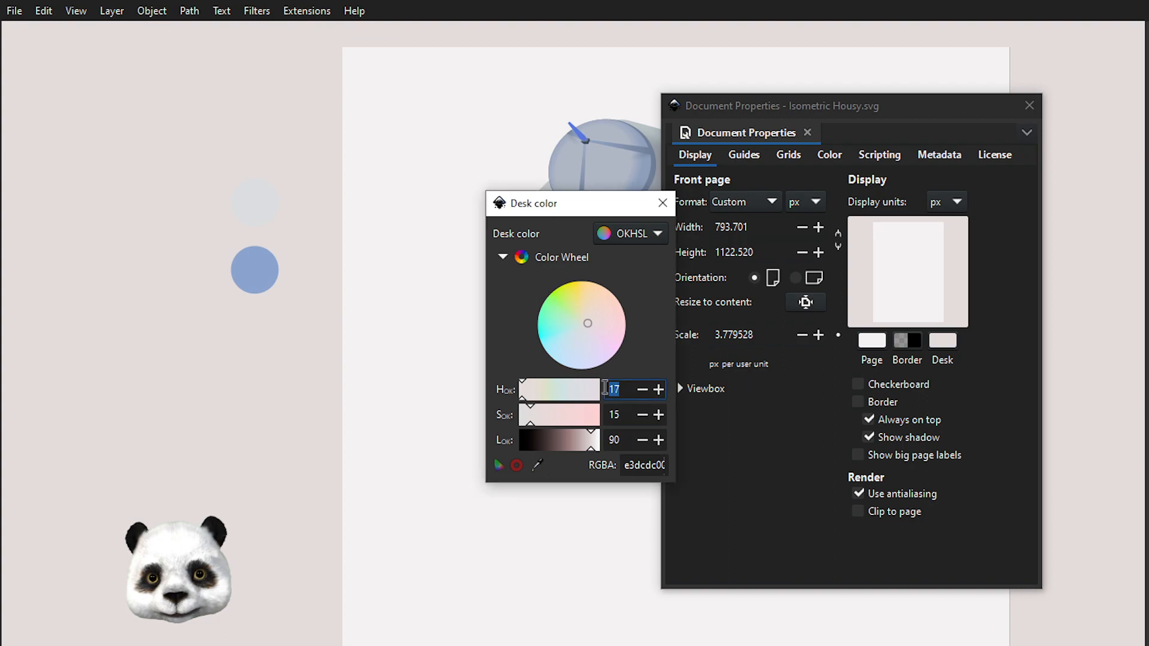
{"action": "type", "text": "17"}
{"action": "key", "text": "Return"}
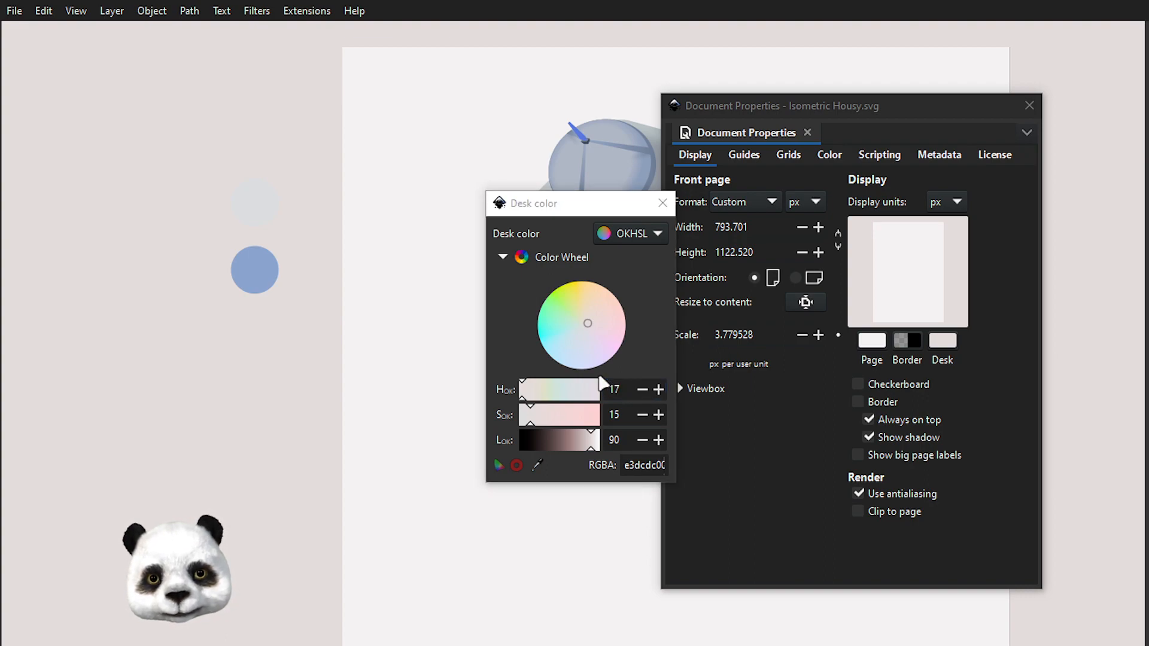
Step: Set the desk colour to a neutral grey with hue 0, saturation 0 and lightness 95
{"action": "left_click_drag", "start_coordinate": [623, 390], "coordinate": [573, 389]}
{"action": "type", "text": "5"}
{"action": "key", "text": "Tab"}
{"action": "type", "text": "5"}
{"action": "left_click", "coordinate": [622, 391]}
{"action": "left_click_drag", "start_coordinate": [621, 413], "coordinate": [574, 411]}
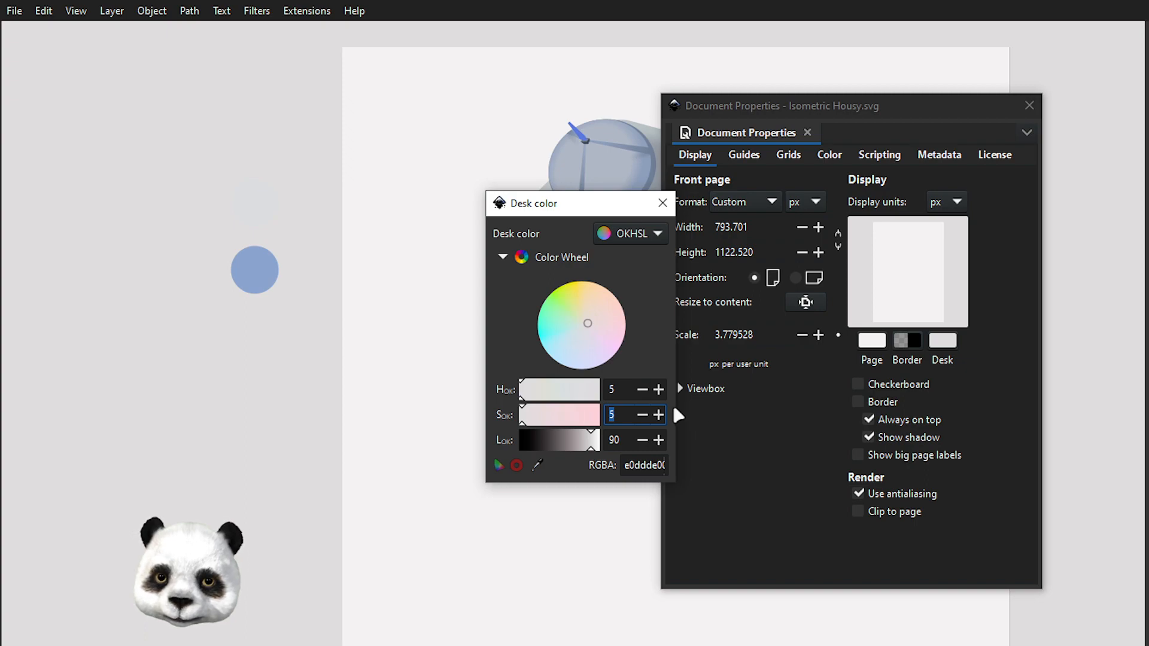
{"action": "type", "text": "0"}
{"action": "left_click", "coordinate": [673, 386]}
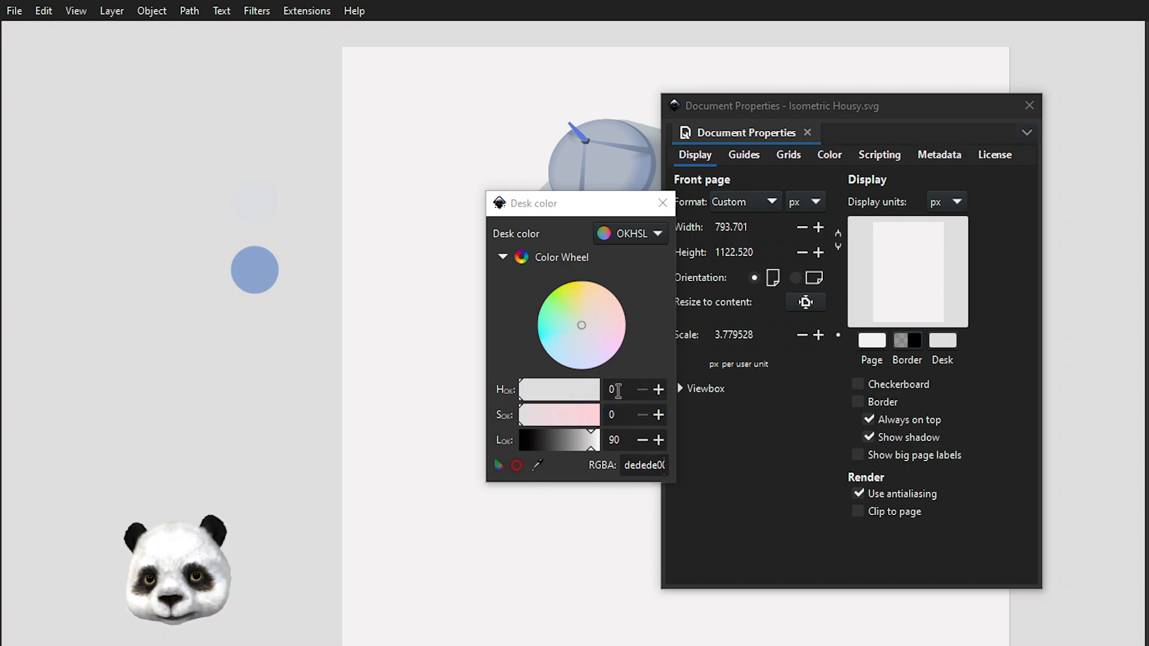
{"action": "left_click", "coordinate": [616, 440]}
{"action": "type", "text": "95"}
{"action": "key", "text": "Return"}
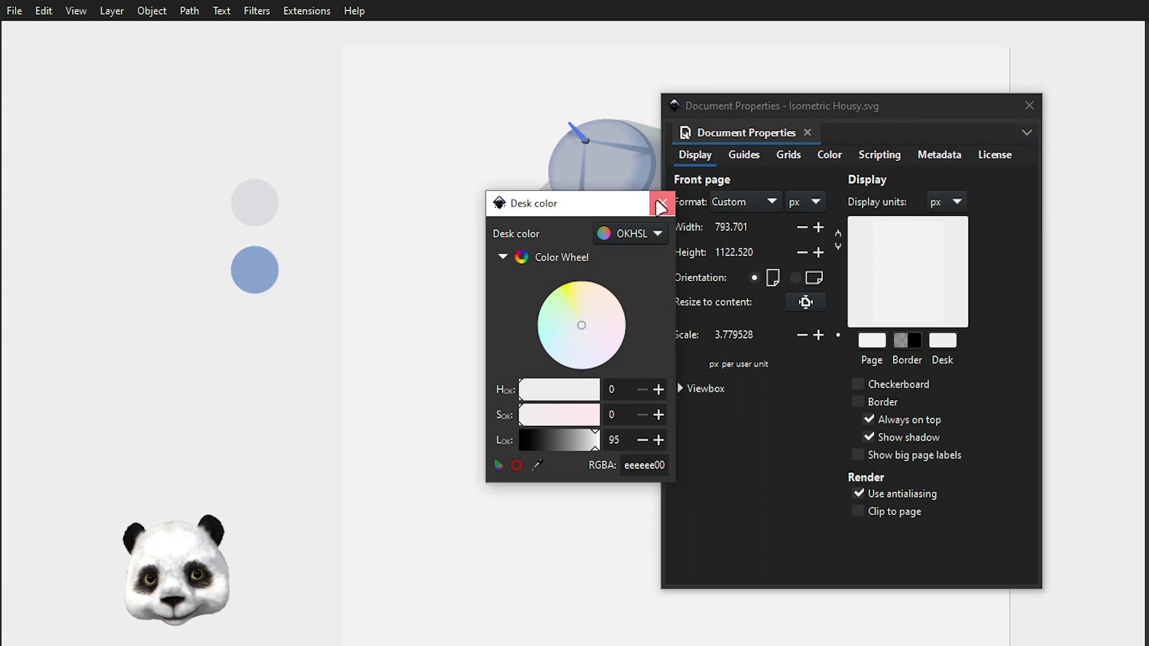
{"action": "left_click", "coordinate": [661, 204]}
Step: Match the page background to the desk with hue 0, saturation 0 and lightness 95, and close the document properties
{"action": "left_click", "coordinate": [871, 342]}
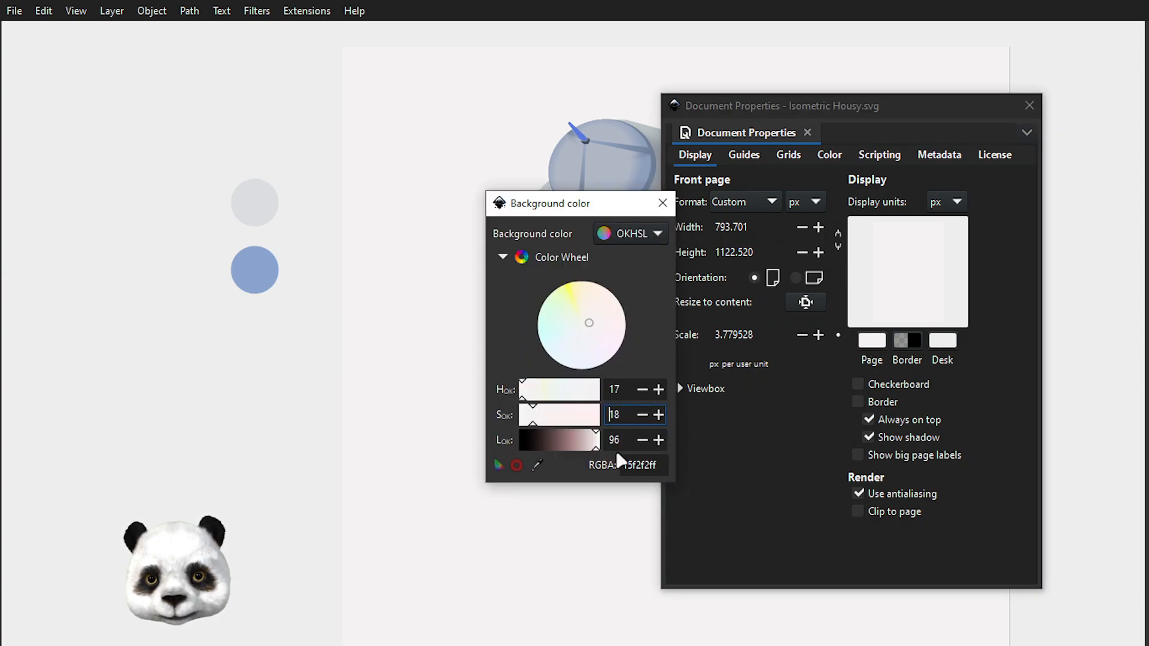
{"action": "left_click", "coordinate": [616, 389]}
{"action": "type", "text": "0"}
{"action": "key", "text": "Tab"}
{"action": "type", "text": "0"}
{"action": "key", "text": "Tab"}
{"action": "type", "text": "95"}
{"action": "key", "text": "Return"}
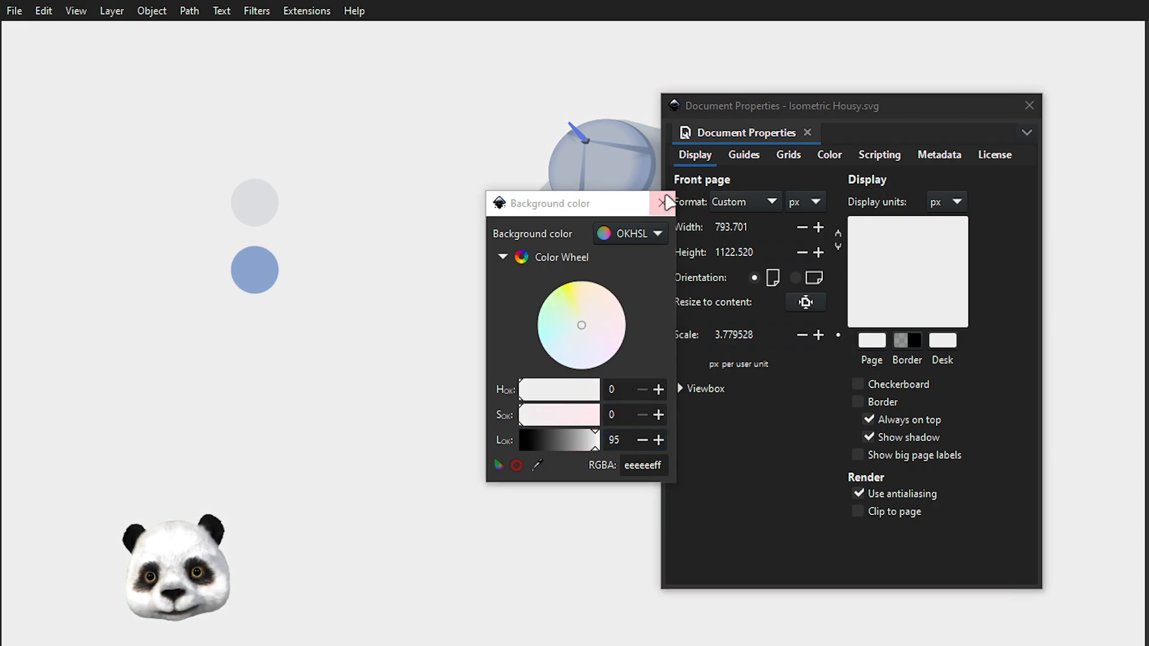
{"action": "left_click", "coordinate": [663, 203]}
{"action": "left_click", "coordinate": [1031, 107]}
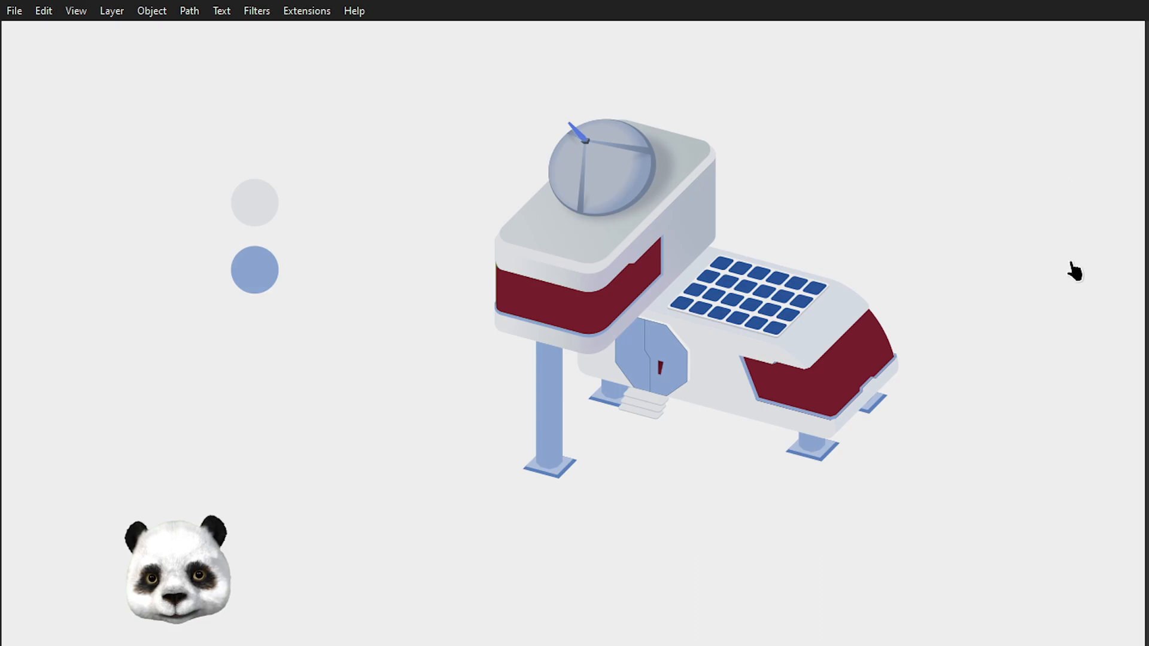
Step: Examine the whole building against the grey background, from far away and close up
{"action": "scroll", "coordinate": [757, 192], "scroll_direction": "right", "scroll_amount": 5}
{"action": "scroll", "coordinate": [757, 193], "scroll_direction": "down", "scroll_amount": 2}
{"action": "scroll", "coordinate": [495, 371], "scroll_direction": "down", "scroll_amount": 6}
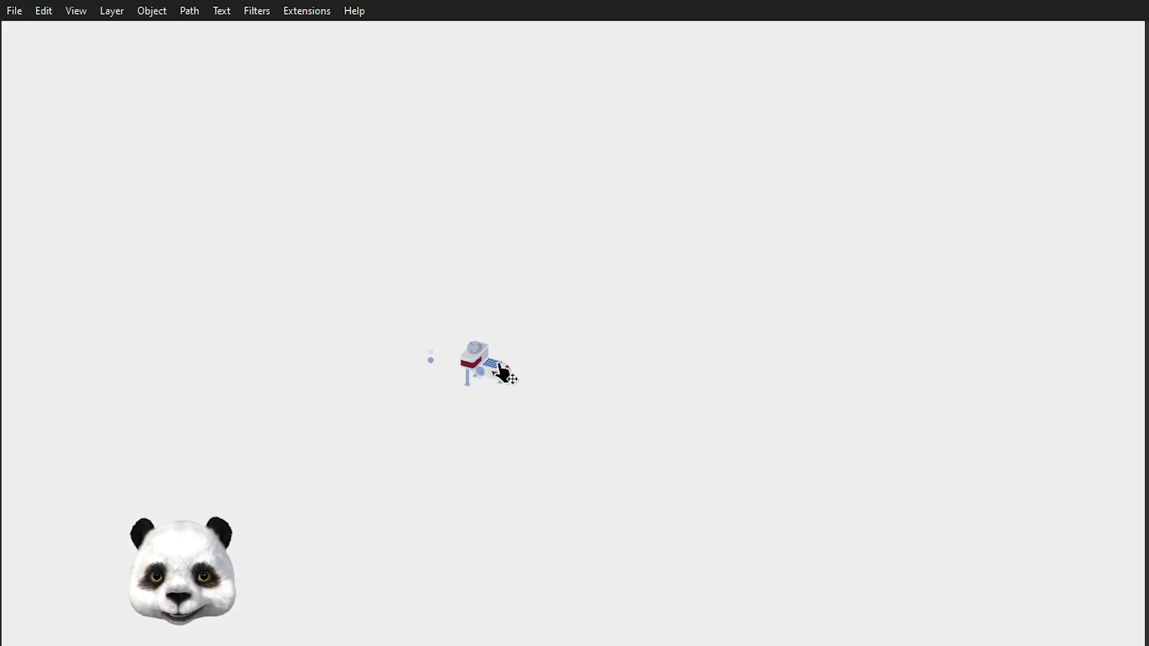
{"action": "scroll", "coordinate": [432, 412], "scroll_direction": "up", "scroll_amount": 6}
{"action": "left_click_drag", "start_coordinate": [799, 231], "coordinate": [471, 525]}
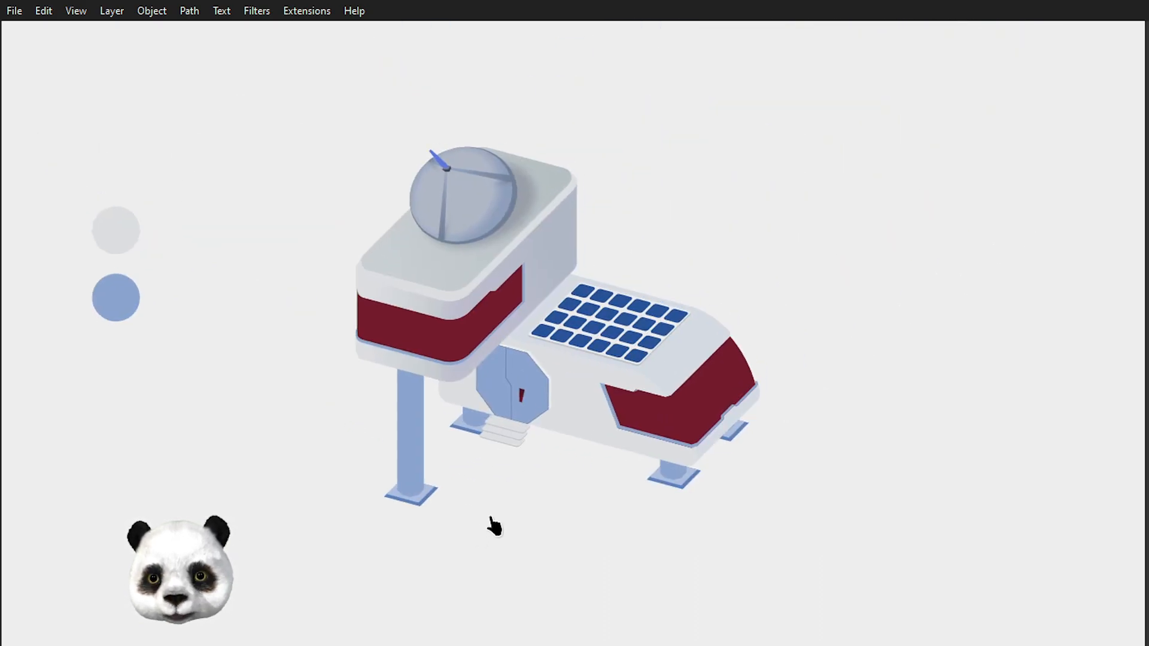
{"action": "scroll", "coordinate": [509, 451], "scroll_direction": "up", "scroll_amount": 2}
{"action": "scroll", "coordinate": [508, 401], "scroll_direction": "down", "scroll_amount": 1}
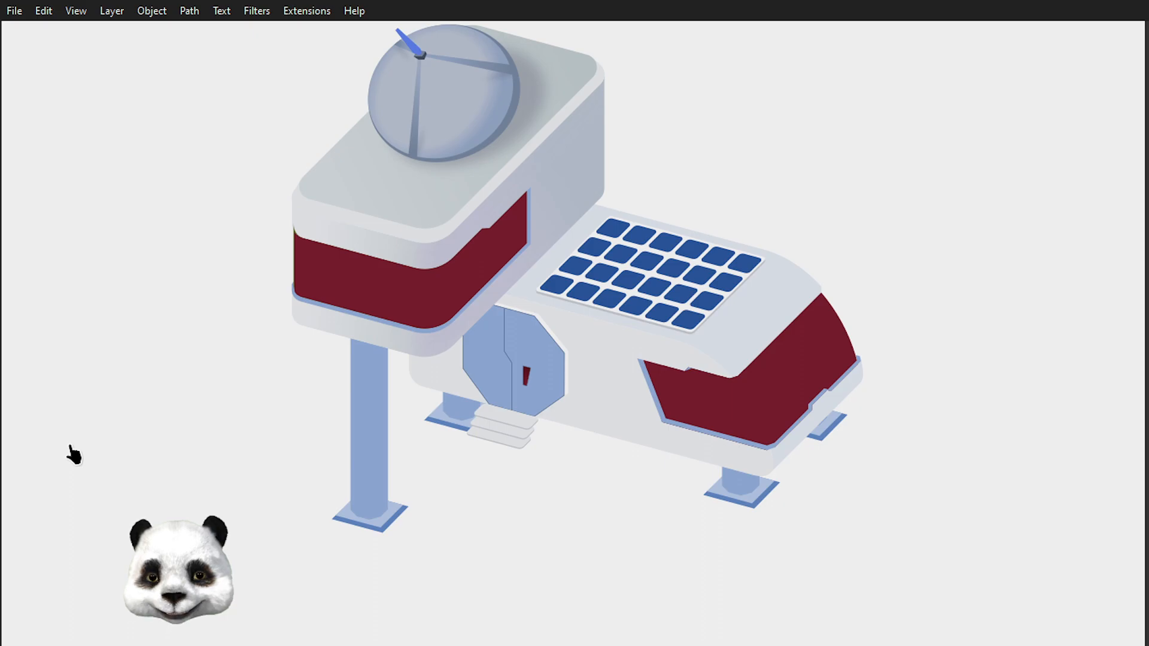
Step: Examine the building from different distances and check the lower body's roof and front red window shapes
{"action": "mouse_move", "coordinate": [466, 532]}
{"action": "left_mouse_down"}
{"action": "mouse_move", "coordinate": [318, 456]}
{"action": "mouse_move", "coordinate": [503, 547]}
{"action": "mouse_move", "coordinate": [487, 553]}
{"action": "left_mouse_up"}
{"action": "scroll", "coordinate": [467, 477], "scroll_direction": "up", "scroll_amount": 3}
{"action": "scroll", "coordinate": [569, 442], "scroll_direction": "down", "scroll_amount": 2}
{"action": "scroll", "coordinate": [569, 442], "scroll_direction": "down", "scroll_amount": 1}
{"action": "mouse_move", "coordinate": [688, 469]}
{"action": "left_mouse_down"}
{"action": "mouse_move", "coordinate": [531, 496]}
{"action": "mouse_move", "coordinate": [556, 439]}
{"action": "left_mouse_up"}
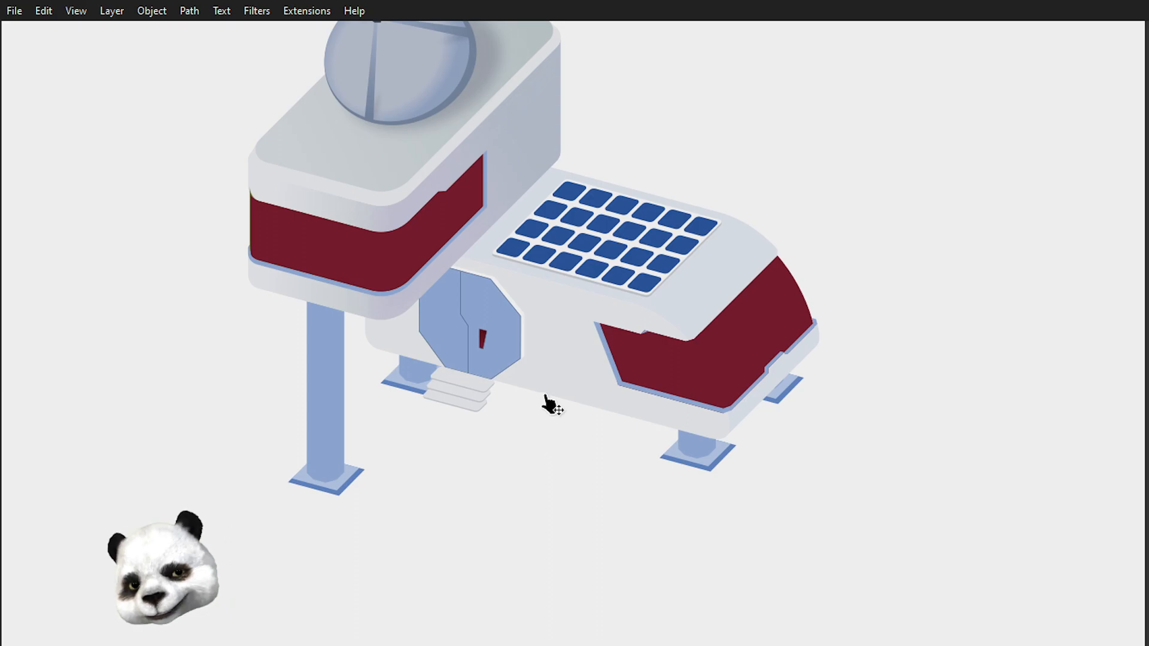
{"action": "mouse_move", "coordinate": [546, 398]}
{"action": "left_mouse_down"}
{"action": "mouse_move", "coordinate": [838, 413]}
{"action": "mouse_move", "coordinate": [521, 462]}
{"action": "mouse_move", "coordinate": [606, 417]}
{"action": "mouse_move", "coordinate": [656, 430]}
{"action": "left_mouse_up"}
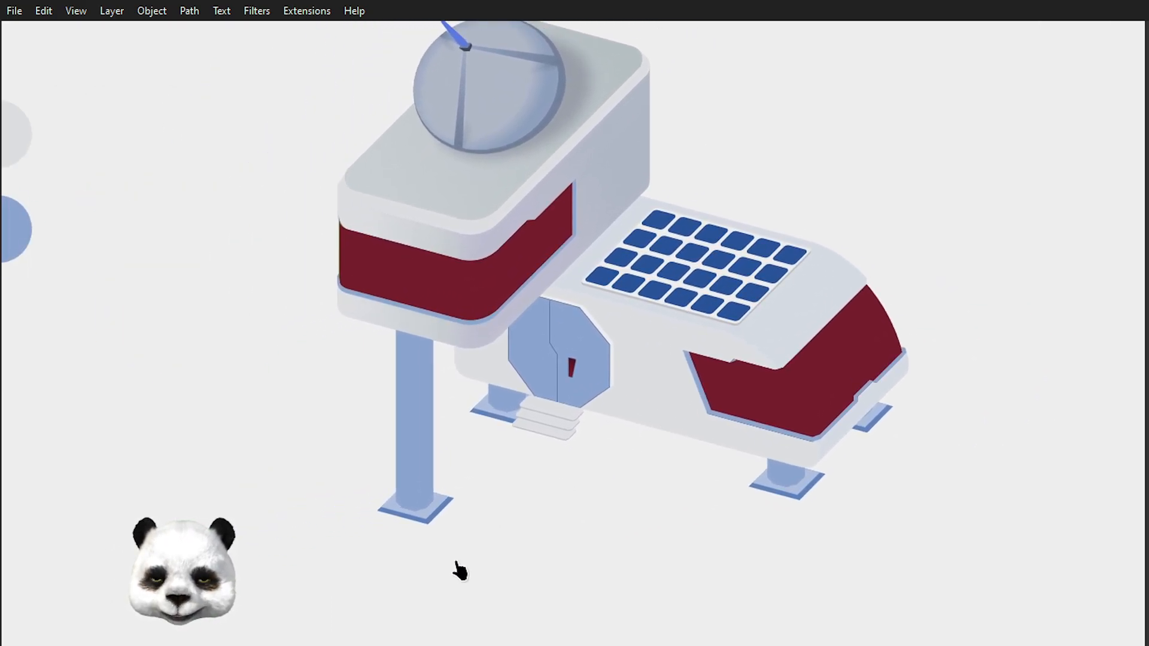
{"action": "scroll", "coordinate": [637, 222], "scroll_direction": "up", "scroll_amount": 2}
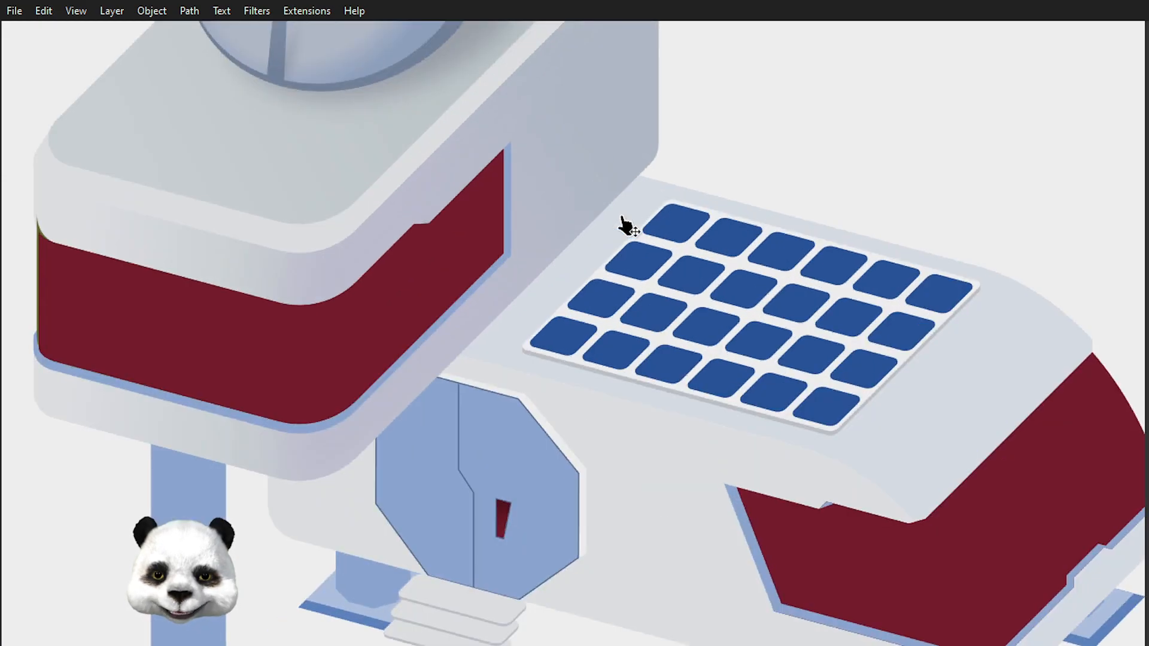
{"action": "left_click", "coordinate": [623, 223]}
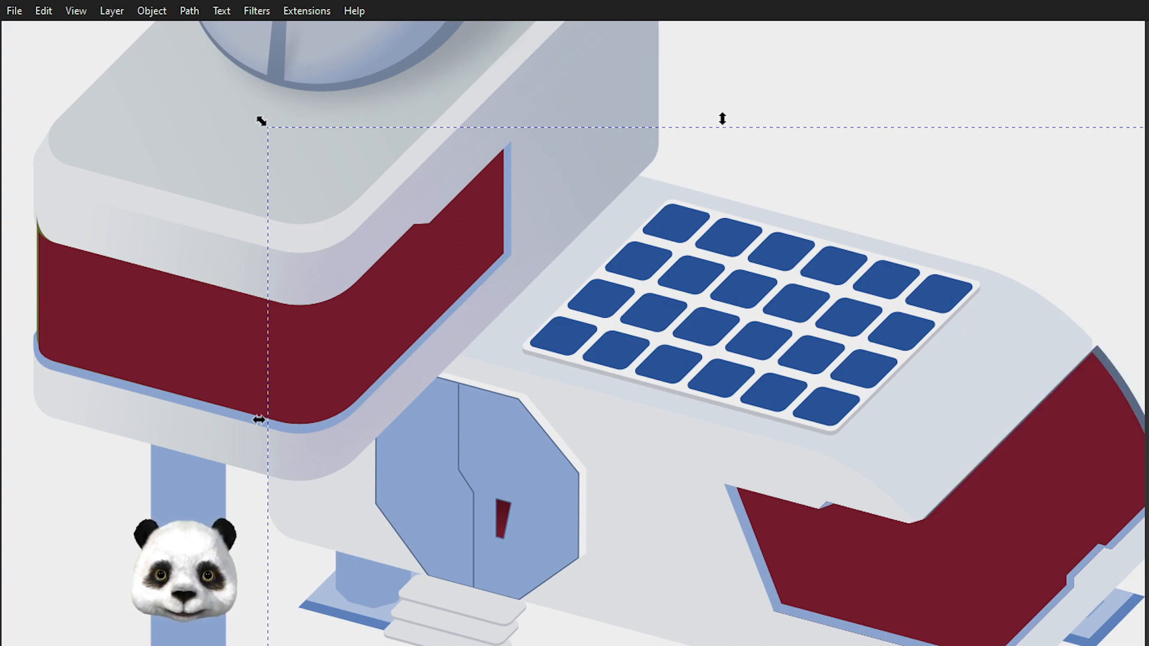
{"action": "left_click", "coordinate": [1045, 507]}
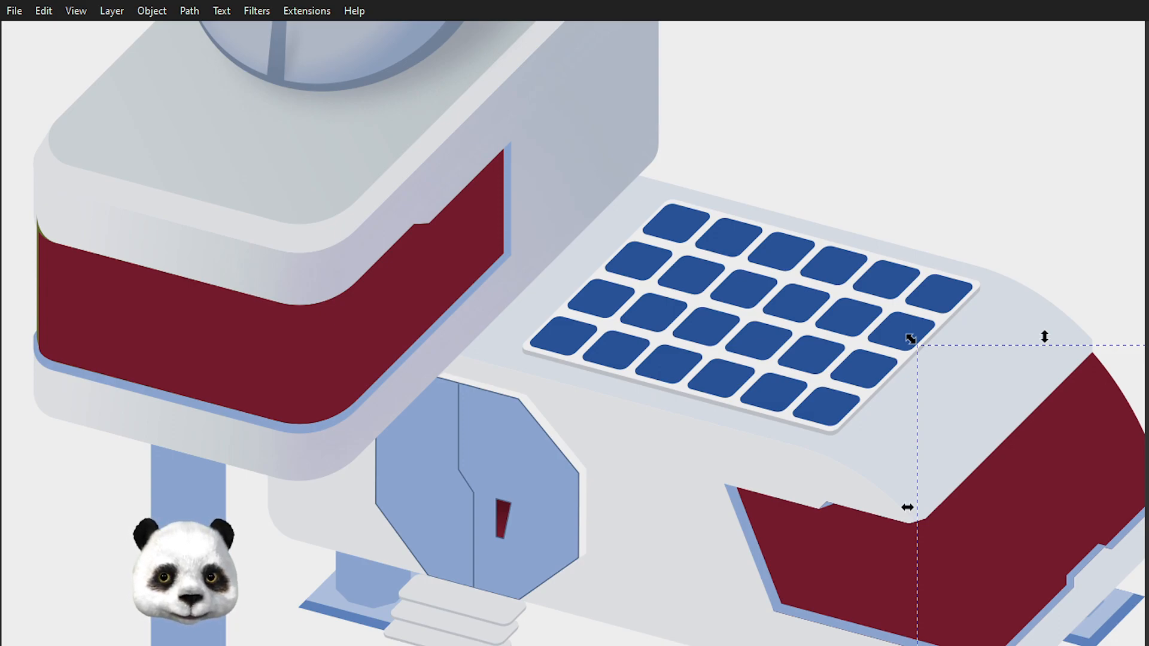
Step: Delete the olive green shape peeking out behind the upper body's red window
{"action": "scroll", "coordinate": [66, 302], "scroll_direction": "up", "scroll_amount": 3}
{"action": "left_click_drag", "start_coordinate": [131, 329], "coordinate": [738, 370]}
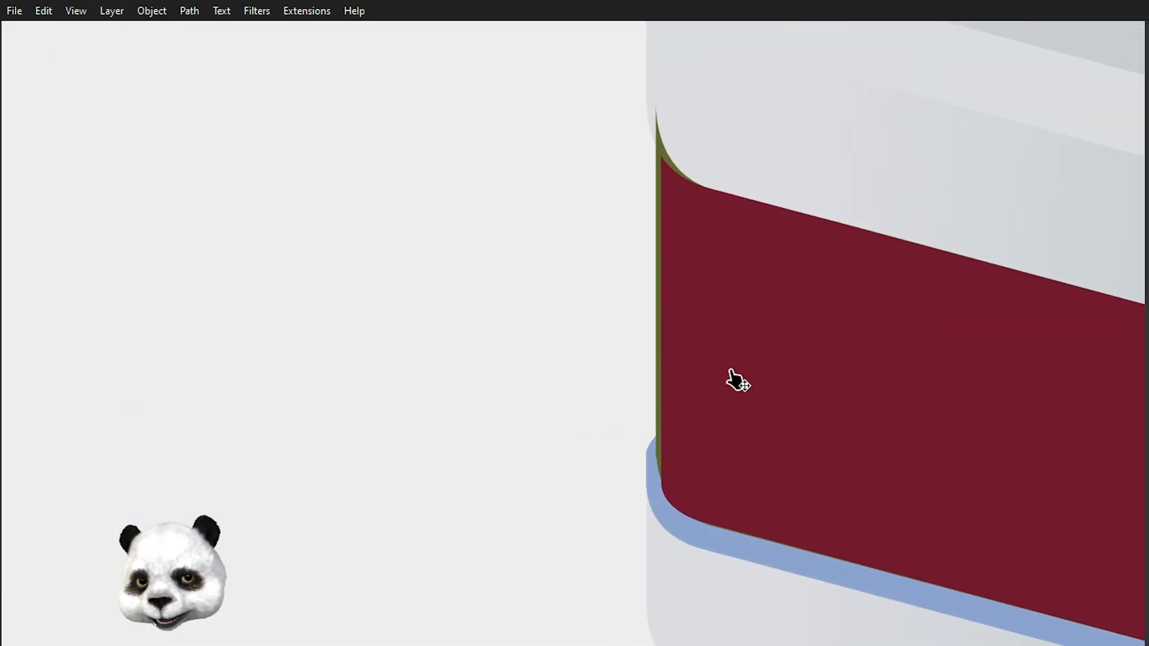
{"action": "scroll", "coordinate": [673, 320], "scroll_direction": "up", "scroll_amount": 3}
{"action": "left_click", "coordinate": [633, 305]}
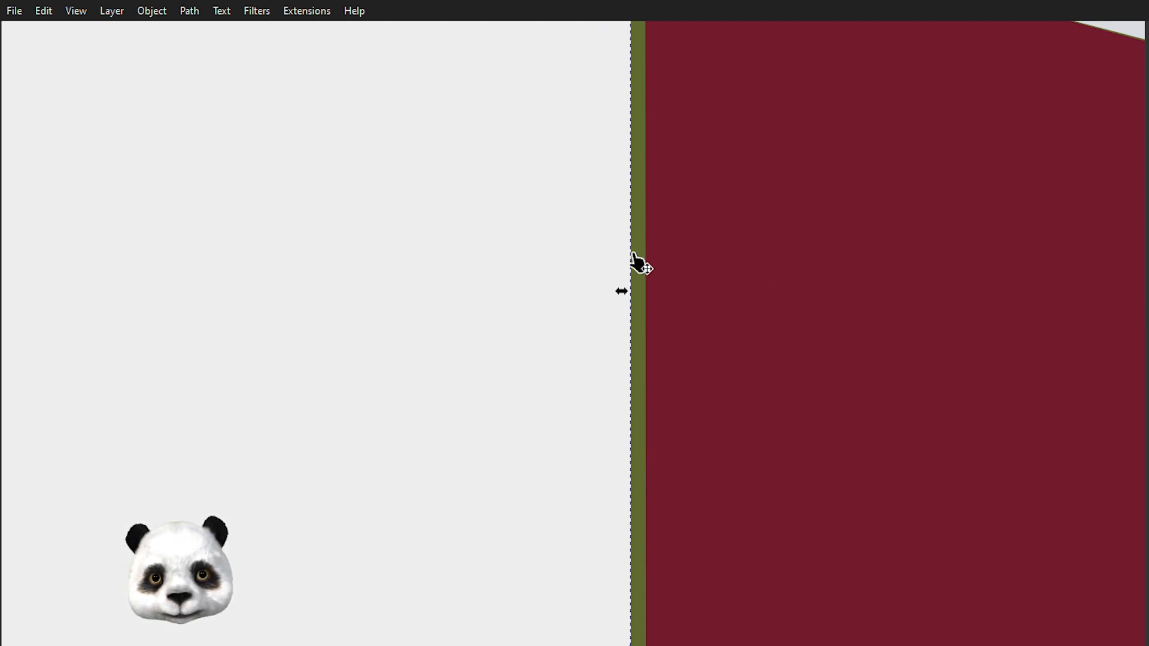
{"action": "scroll", "coordinate": [624, 304], "scroll_direction": "down", "scroll_amount": 3}
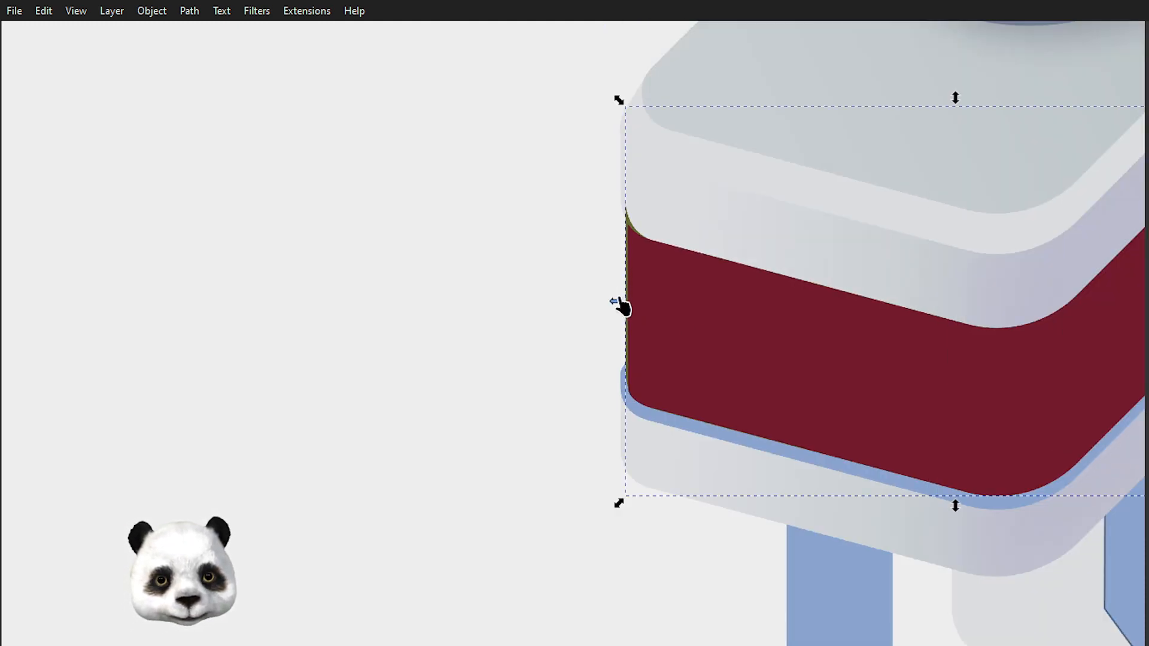
{"action": "key", "text": "Delete"}
Step: Try sending the lower body's roof piece to the bottom of the stacking order, and undo the change
{"action": "scroll", "coordinate": [623, 303], "scroll_direction": "down", "scroll_amount": 2}
{"action": "left_click_drag", "start_coordinate": [731, 284], "coordinate": [372, 280]}
{"action": "scroll", "coordinate": [940, 336], "scroll_direction": "up", "scroll_amount": 3}
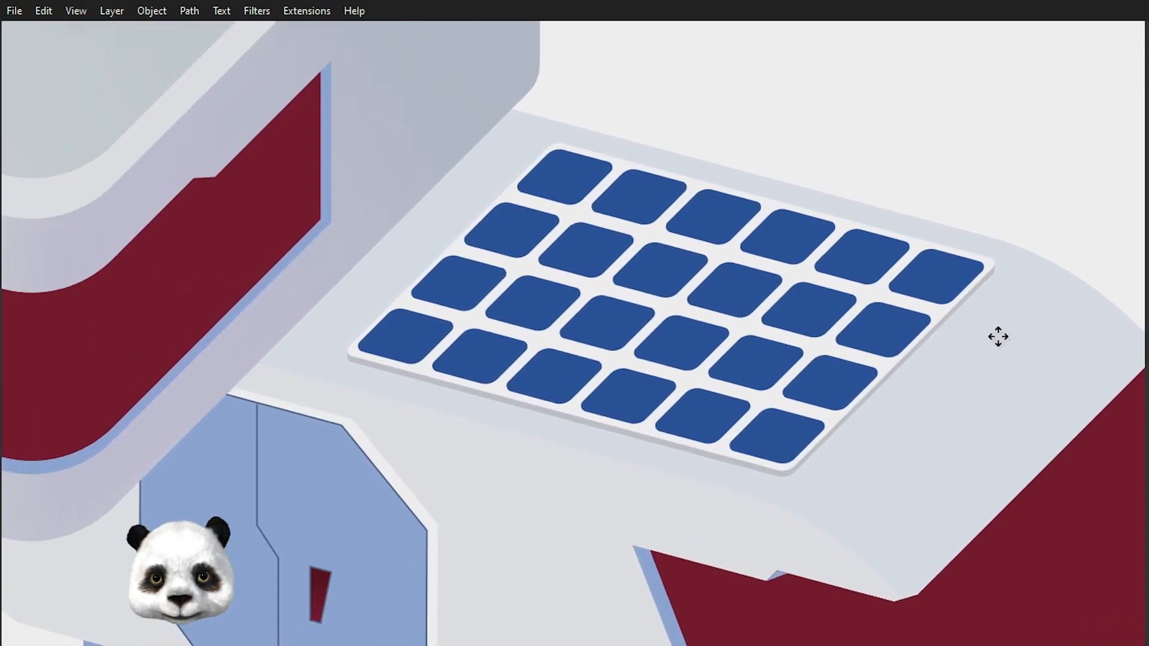
{"action": "left_click_drag", "start_coordinate": [998, 336], "coordinate": [996, 343]}
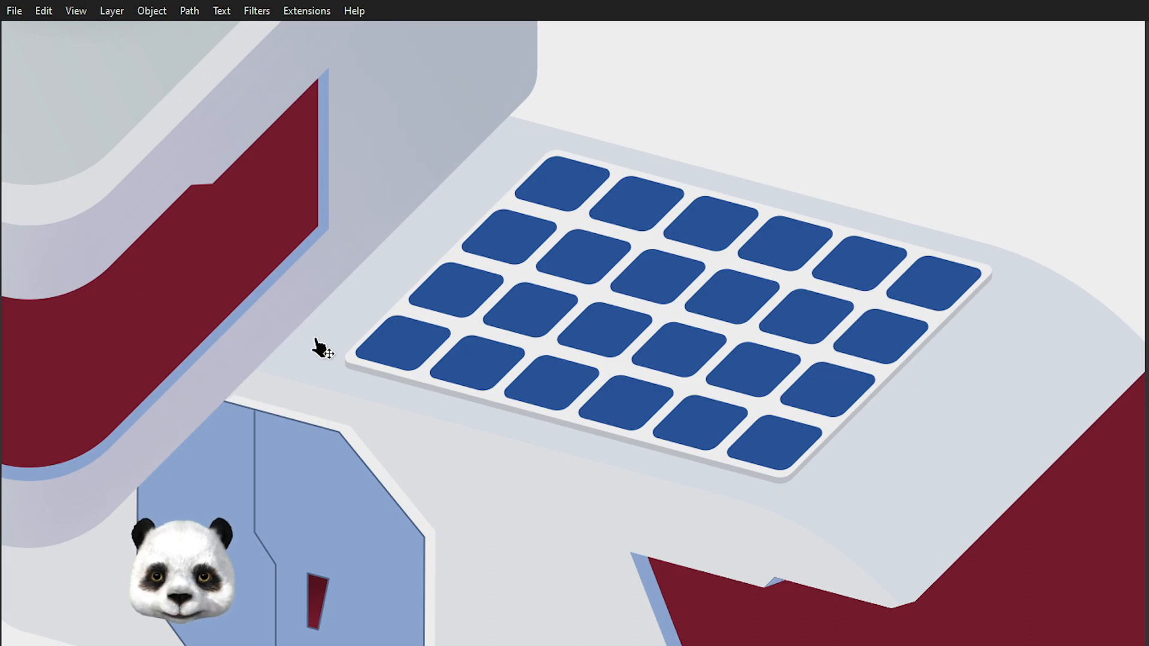
{"action": "left_click", "coordinate": [1035, 302]}
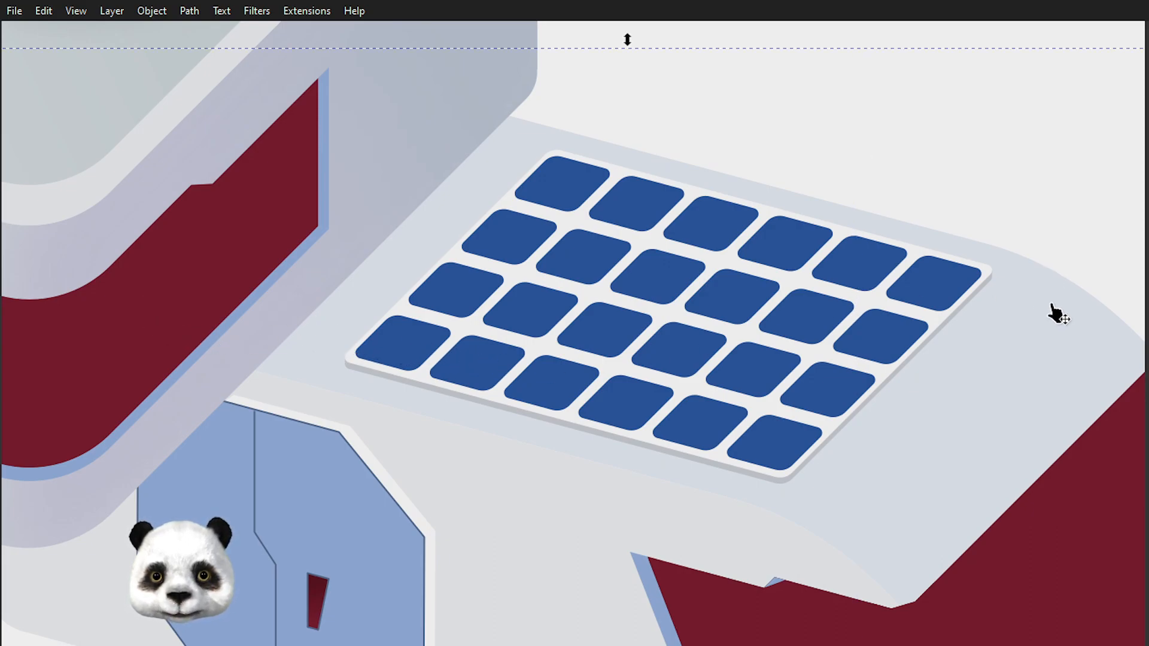
{"action": "scroll", "coordinate": [958, 320], "scroll_direction": "down", "scroll_amount": 3}
{"action": "scroll", "coordinate": [908, 277], "scroll_direction": "up", "scroll_amount": 2}
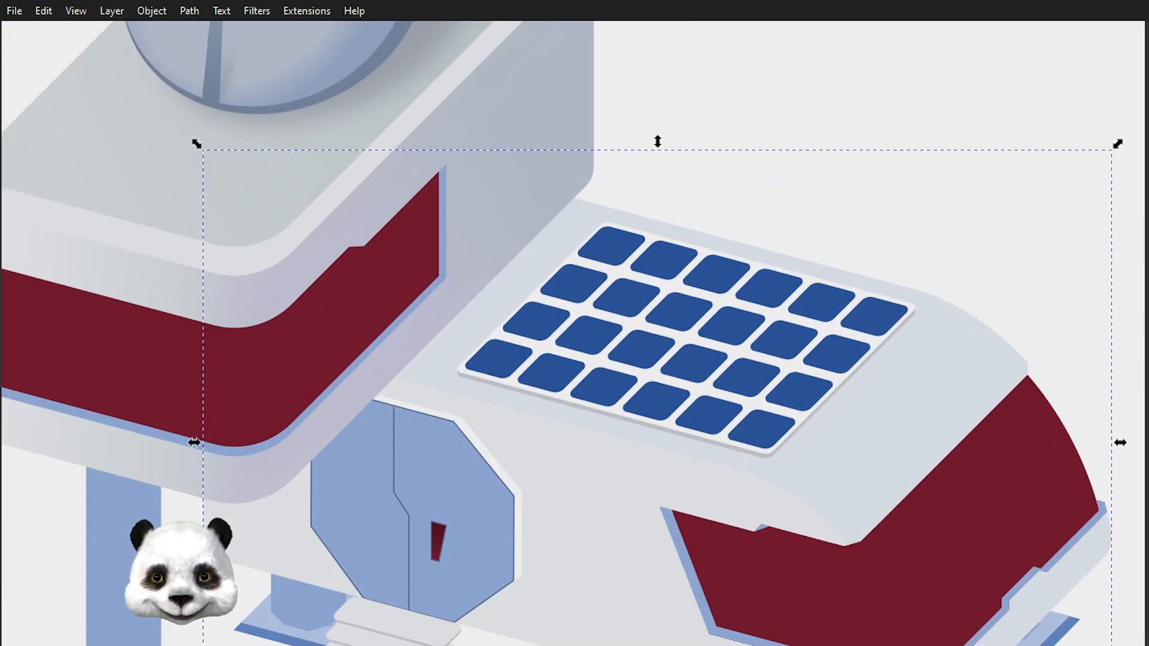
{"action": "key", "text": "End"}
{"action": "key", "text": "ctrl+z"}
{"action": "key", "text": "ctrl+shift+z"}
{"action": "key", "text": "ctrl+z"}
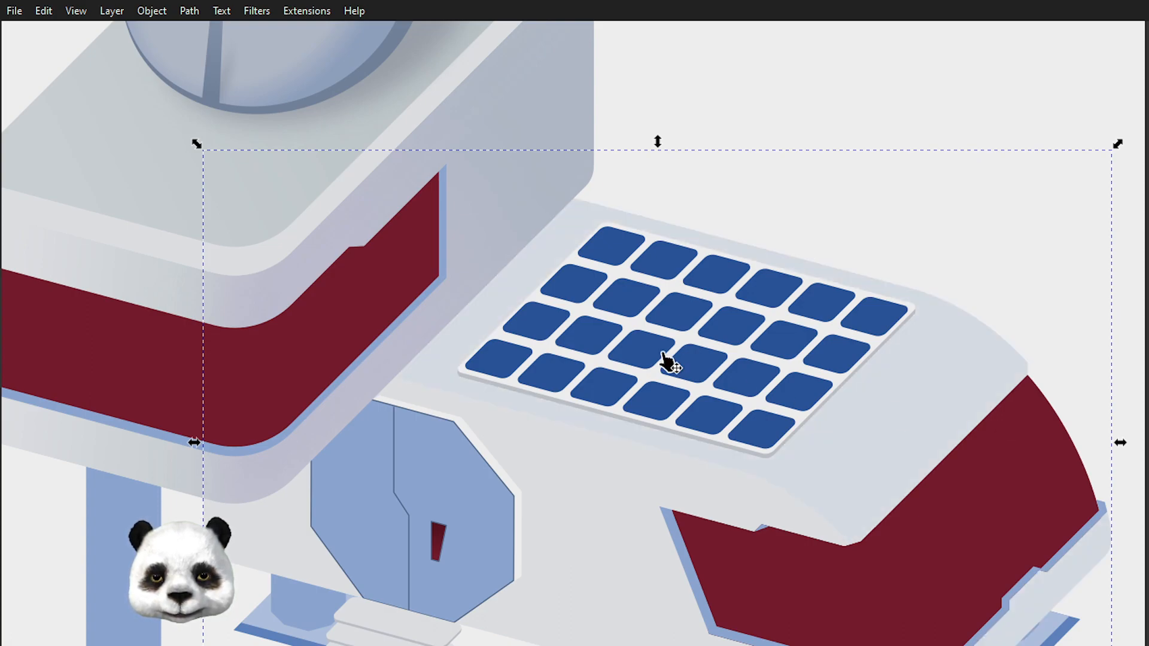
{"action": "scroll", "coordinate": [690, 366], "scroll_direction": "down", "scroll_amount": 5}
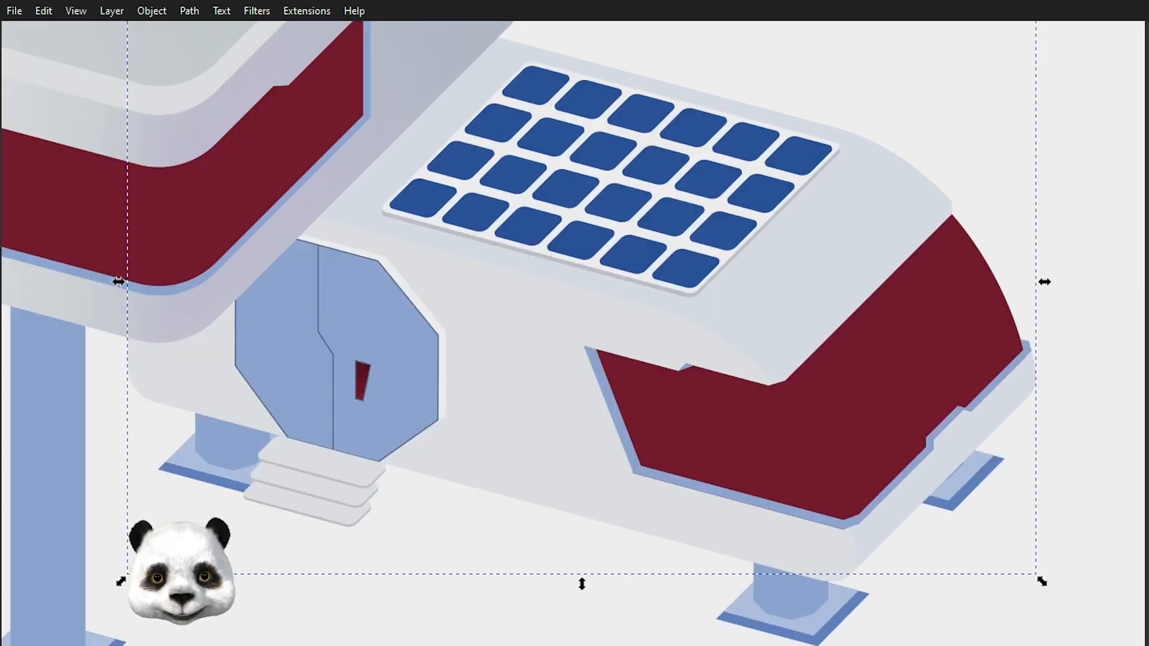
{"action": "right_click", "coordinate": [352, 200]}
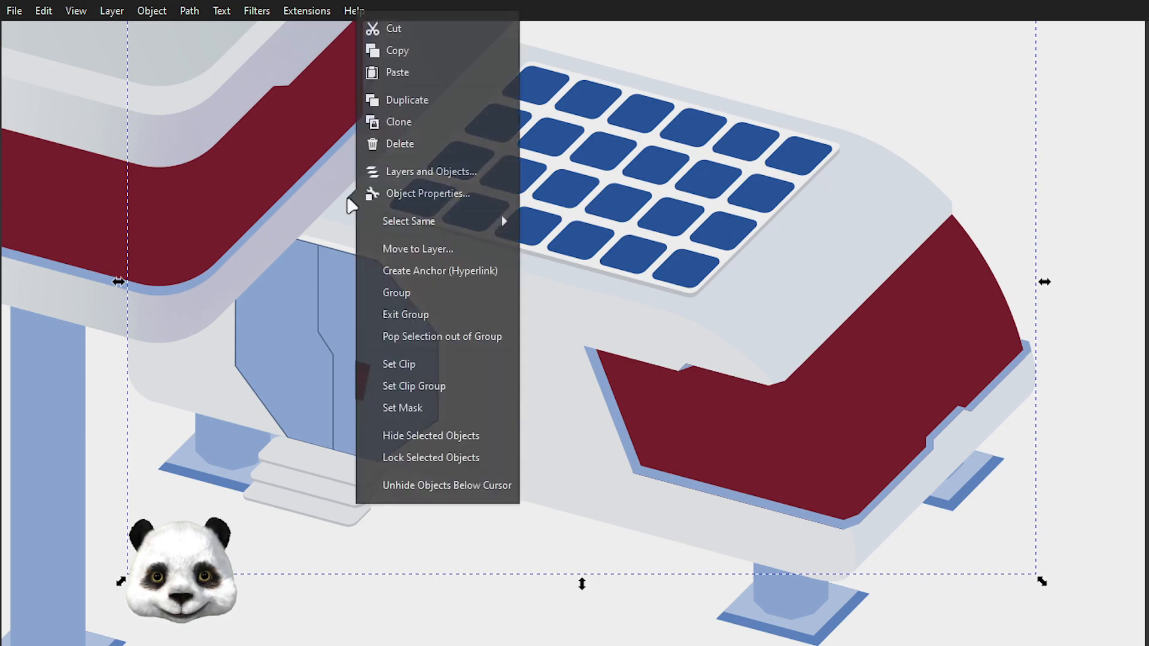
{"action": "left_click", "coordinate": [442, 371]}
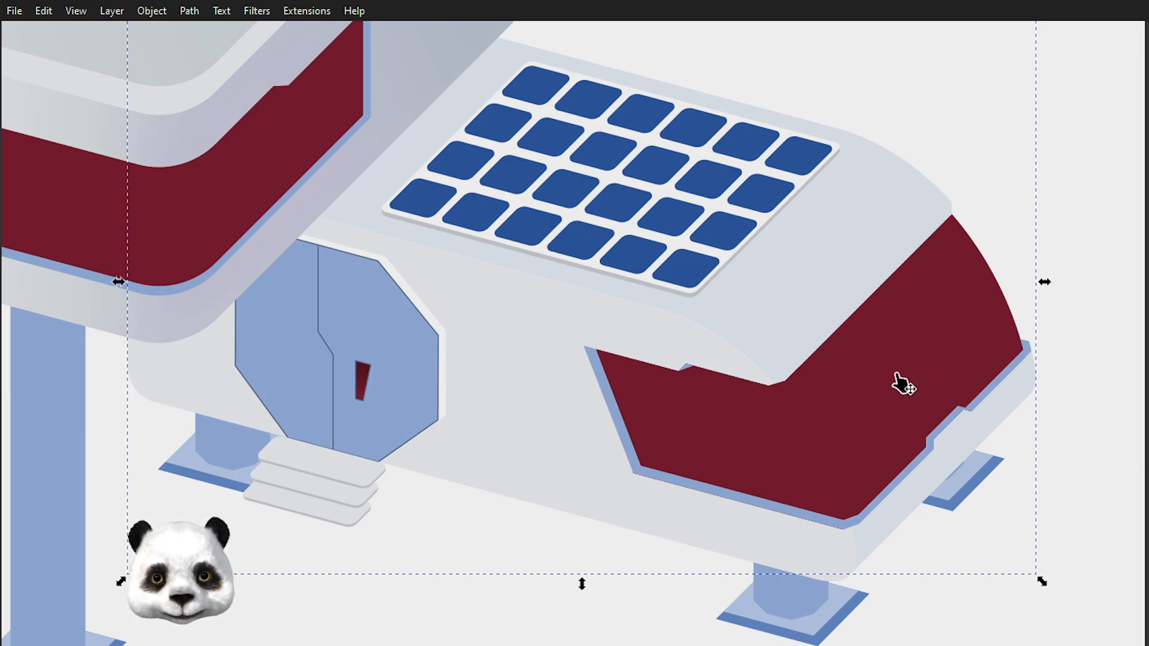
{"action": "key", "text": "b"}
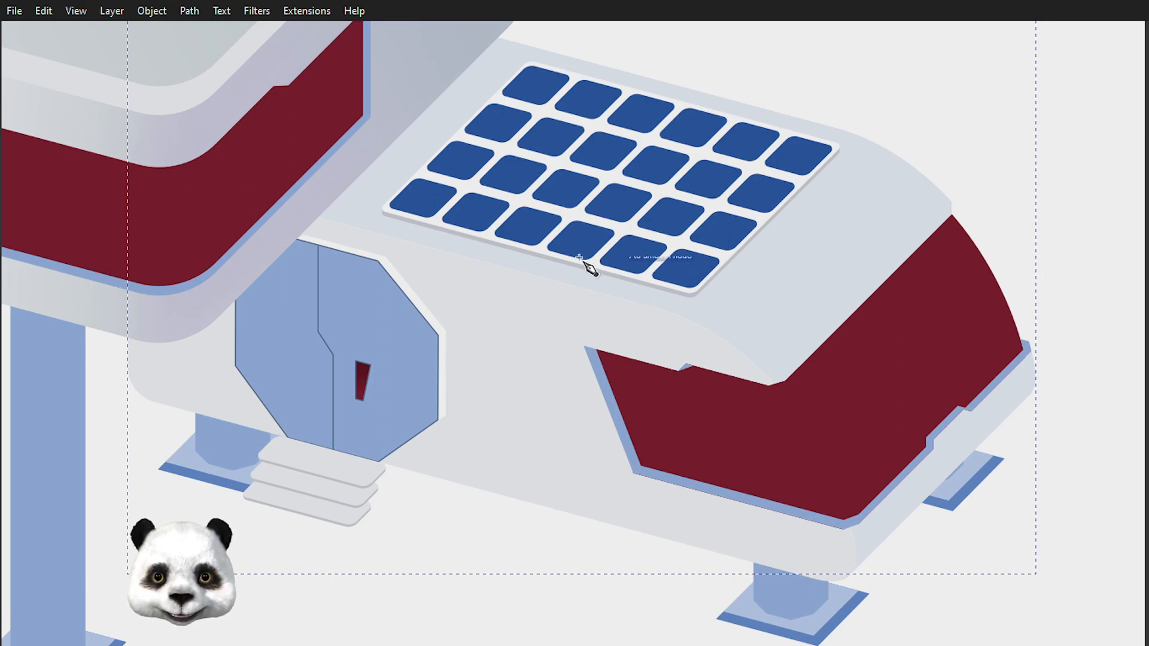
{"action": "left_click_drag", "start_coordinate": [242, 235], "coordinate": [297, 239]}
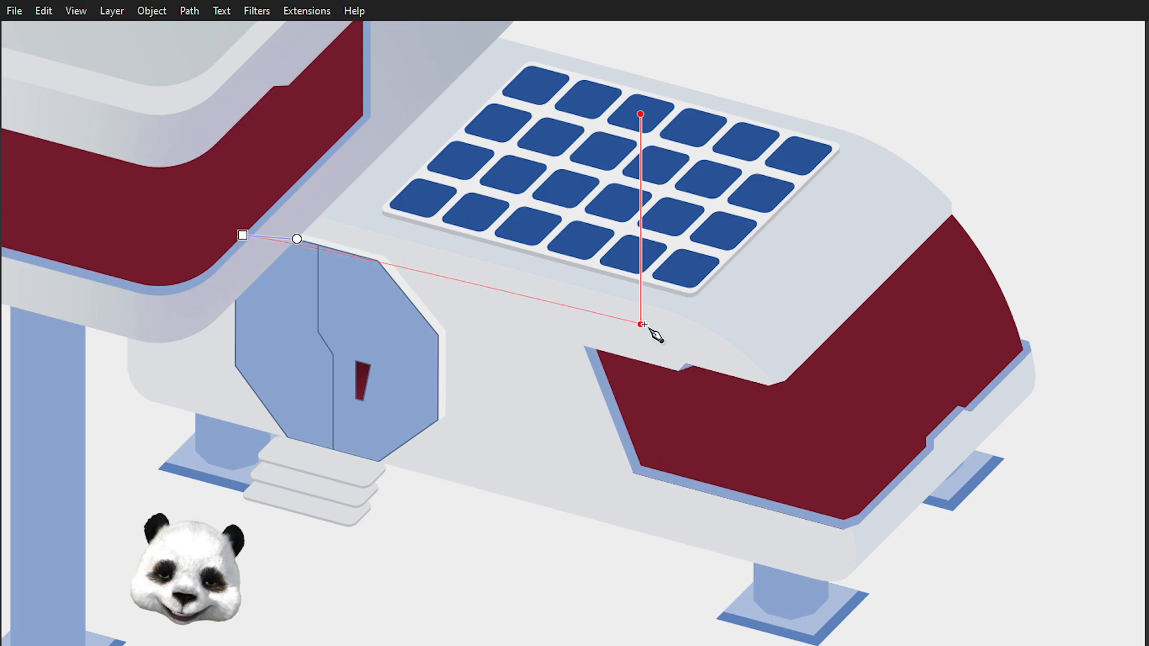
{"action": "key", "text": "Escape"}
Step: Show the grid and draw a closed Pen path over the lower roof around the solar panel, with a curved edge towards the front window
{"action": "key", "text": "shift+3"}
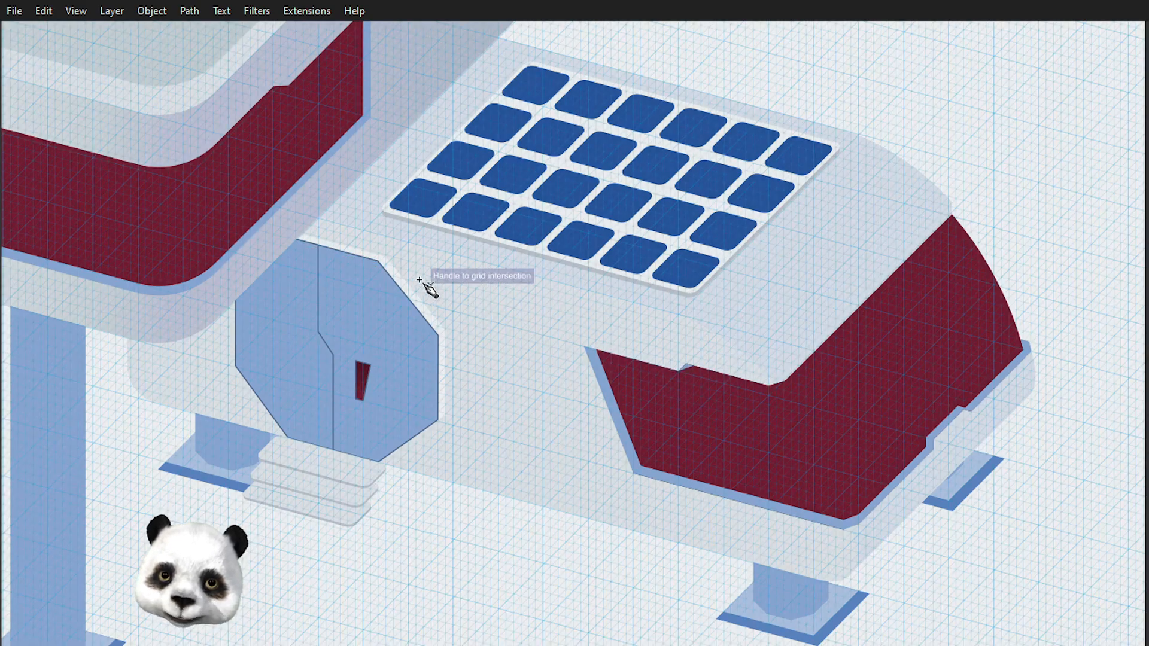
{"action": "scroll", "coordinate": [334, 231], "scroll_direction": "up", "scroll_amount": 2}
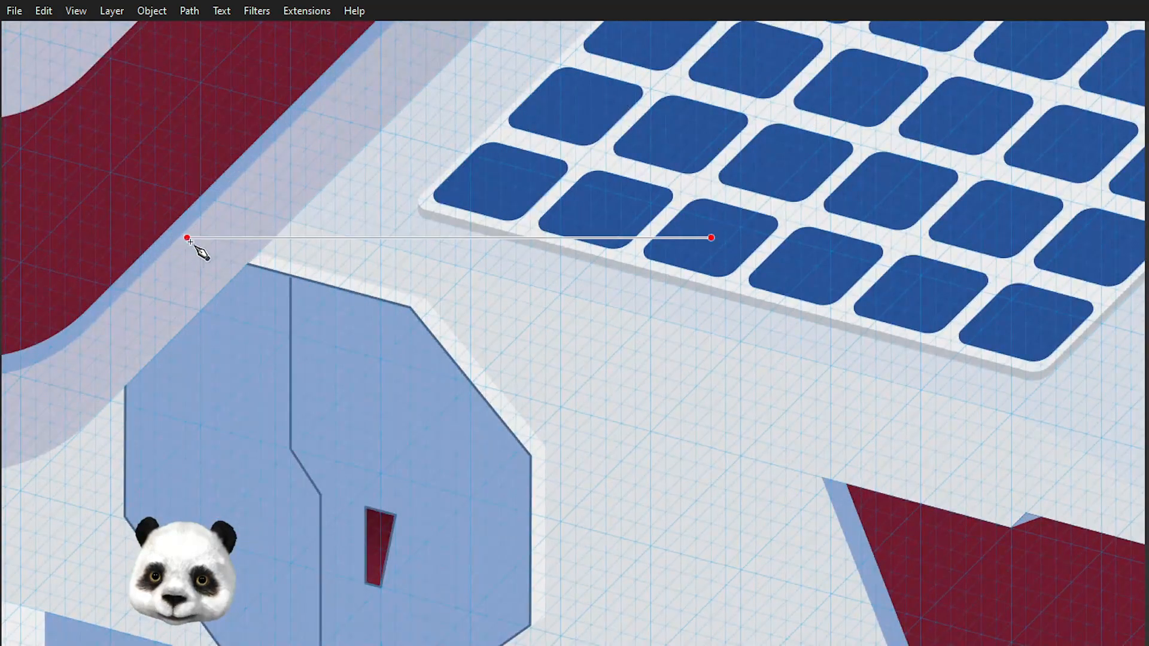
{"action": "left_click", "coordinate": [215, 239]}
{"action": "left_click_drag", "start_coordinate": [890, 410], "coordinate": [383, 343]}
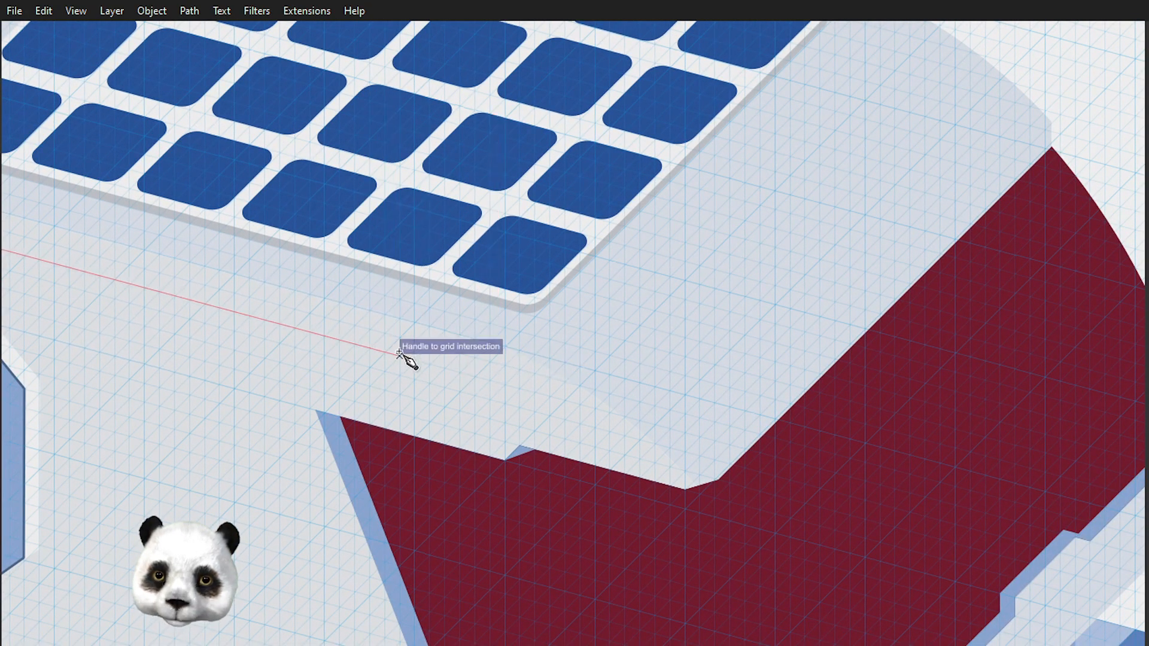
{"action": "left_click", "coordinate": [474, 376]}
{"action": "scroll", "coordinate": [760, 206], "scroll_direction": "down", "scroll_amount": 2, "text": "ctrl"}
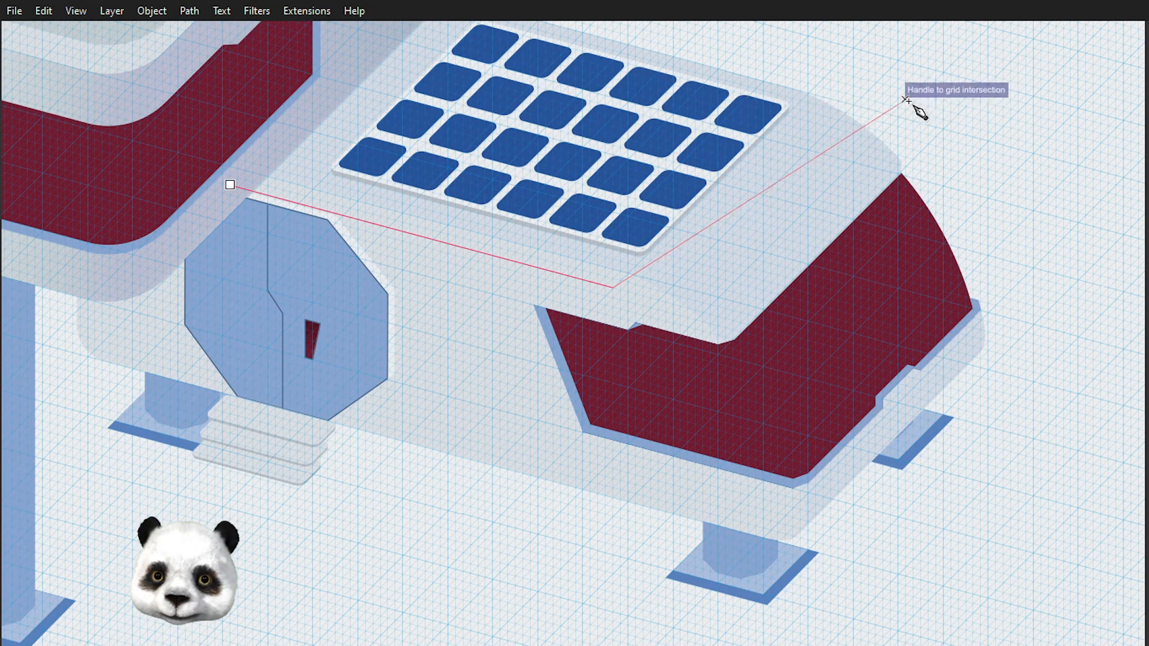
{"action": "left_click_drag", "start_coordinate": [860, 134], "coordinate": [587, 342]}
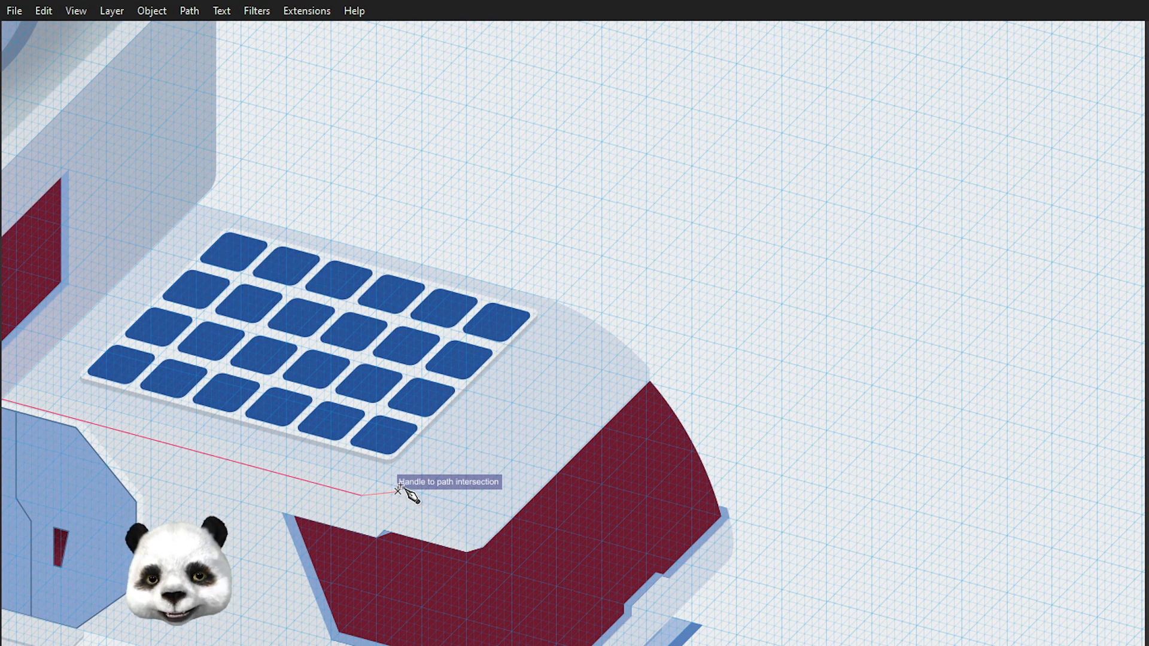
{"action": "scroll", "coordinate": [400, 483], "scroll_direction": "up", "scroll_amount": 2, "text": "ctrl"}
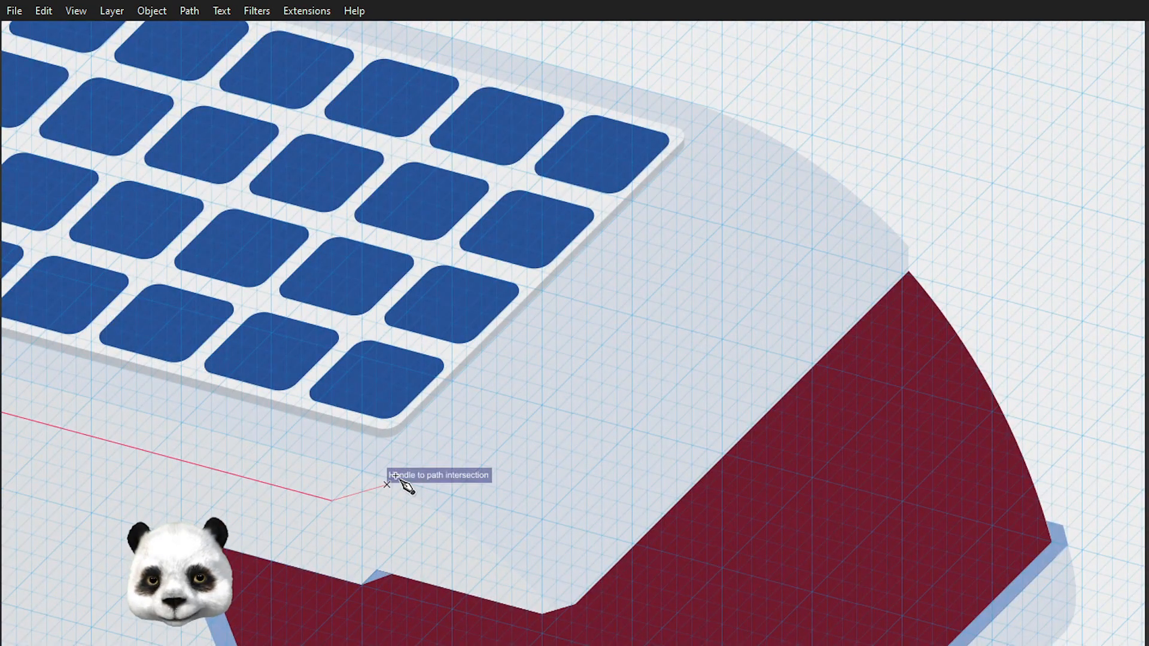
{"action": "left_click", "coordinate": [394, 480]}
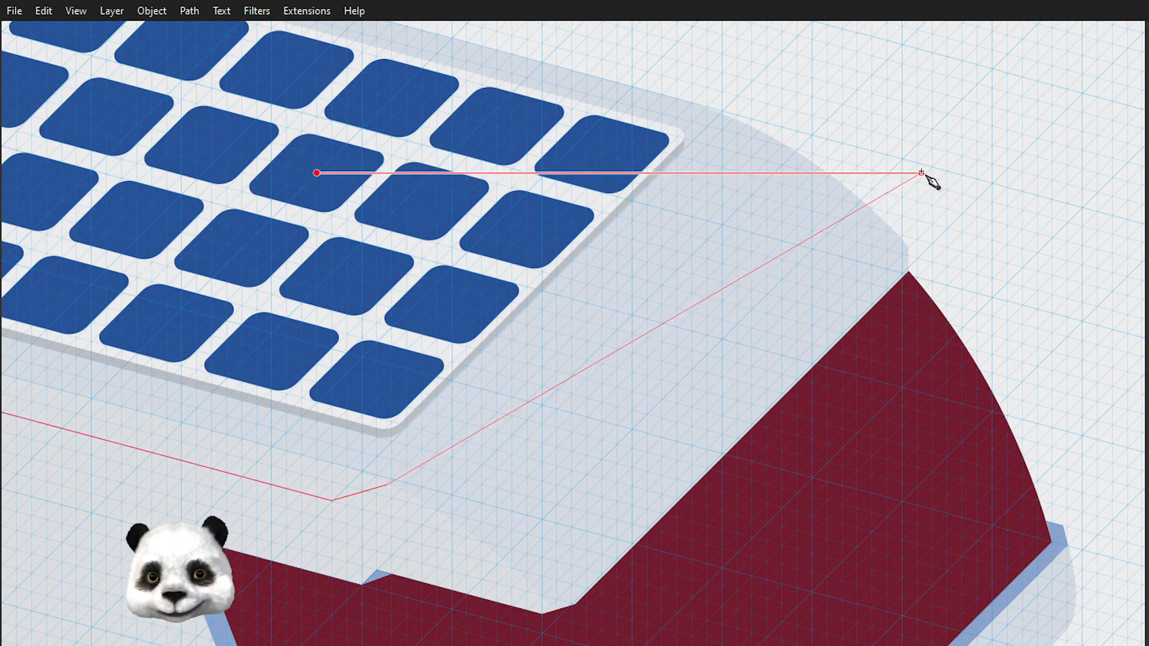
{"action": "mouse_move", "coordinate": [922, 173]}
{"action": "left_mouse_down"}
{"action": "mouse_move", "coordinate": [1101, 166]}
{"action": "mouse_move", "coordinate": [1120, 181]}
{"action": "left_mouse_up"}
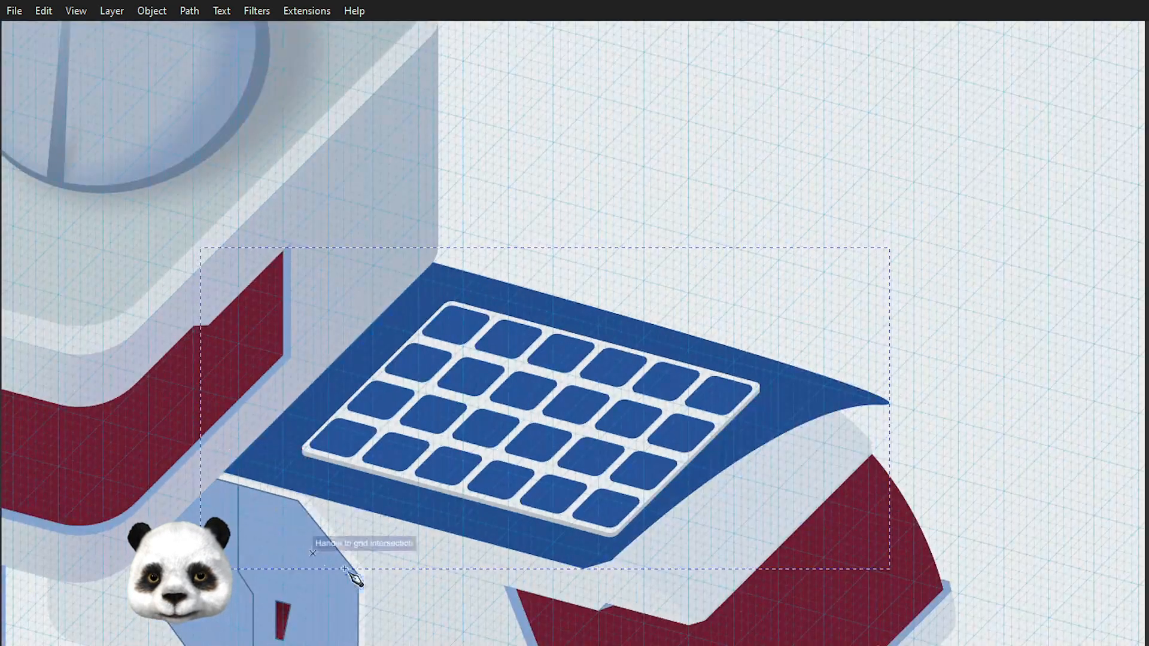
Step: Blur the new roof overlay, recolour it in the building's soft grey shades, and hide the grid
{"action": "left_click_drag", "start_coordinate": [485, 540], "coordinate": [544, 121]}
{"action": "mouse_move", "coordinate": [543, 165]}
{"action": "left_mouse_down"}
{"action": "mouse_move", "coordinate": [947, 640]}
{"action": "mouse_move", "coordinate": [930, 629]}
{"action": "left_mouse_up"}
{"action": "left_click", "coordinate": [866, 49]}
{"action": "left_click_drag", "start_coordinate": [995, 299], "coordinate": [443, 170]}
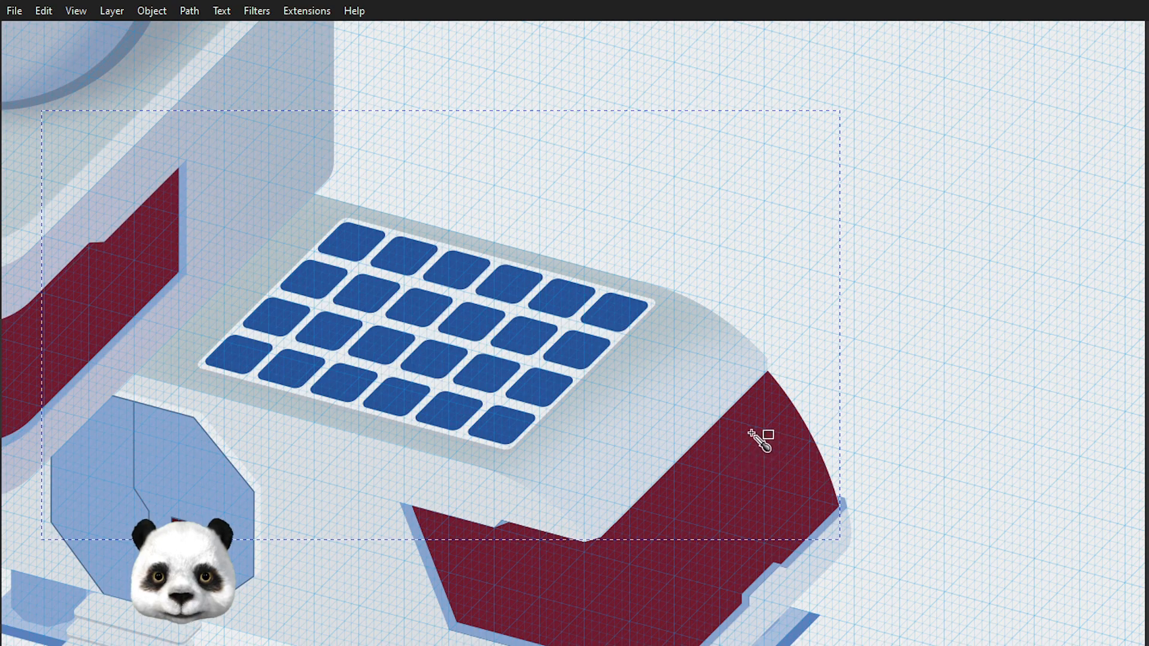
{"action": "left_click_drag", "start_coordinate": [748, 308], "coordinate": [1069, 298]}
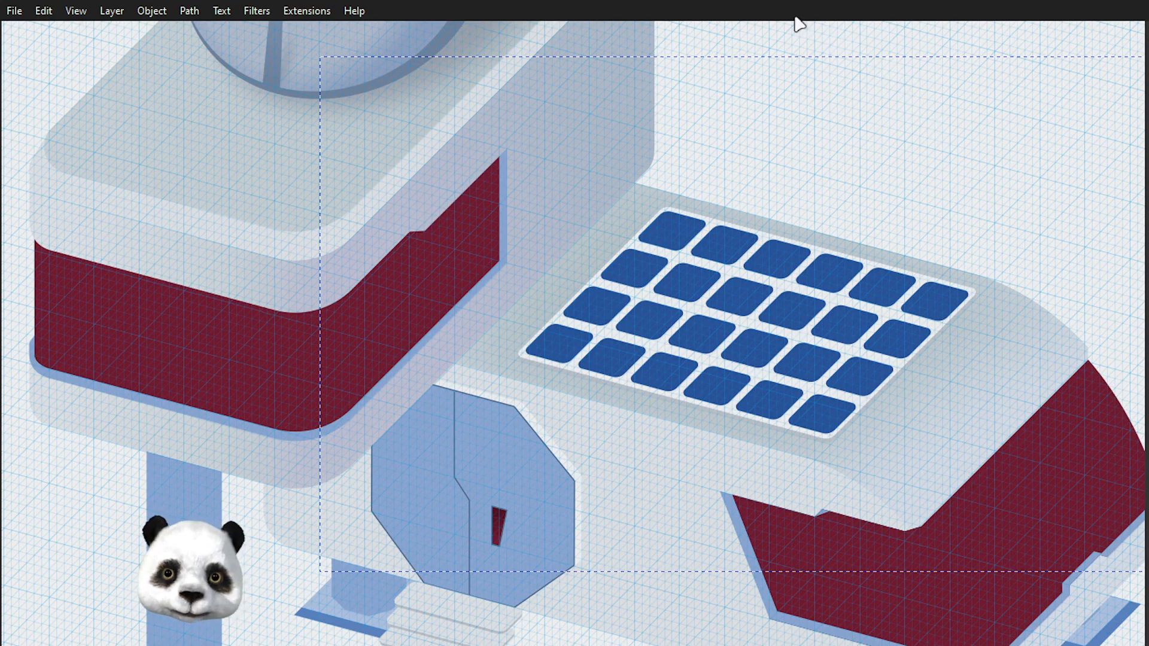
{"action": "key", "text": "#"}
Step: Apply a diagonal lavender-grey gradient to the roof overlay, running from beside the solar panel to the front window, and deselect it
{"action": "left_click_drag", "start_coordinate": [988, 296], "coordinate": [739, 294]}
{"action": "key", "text": "d"}
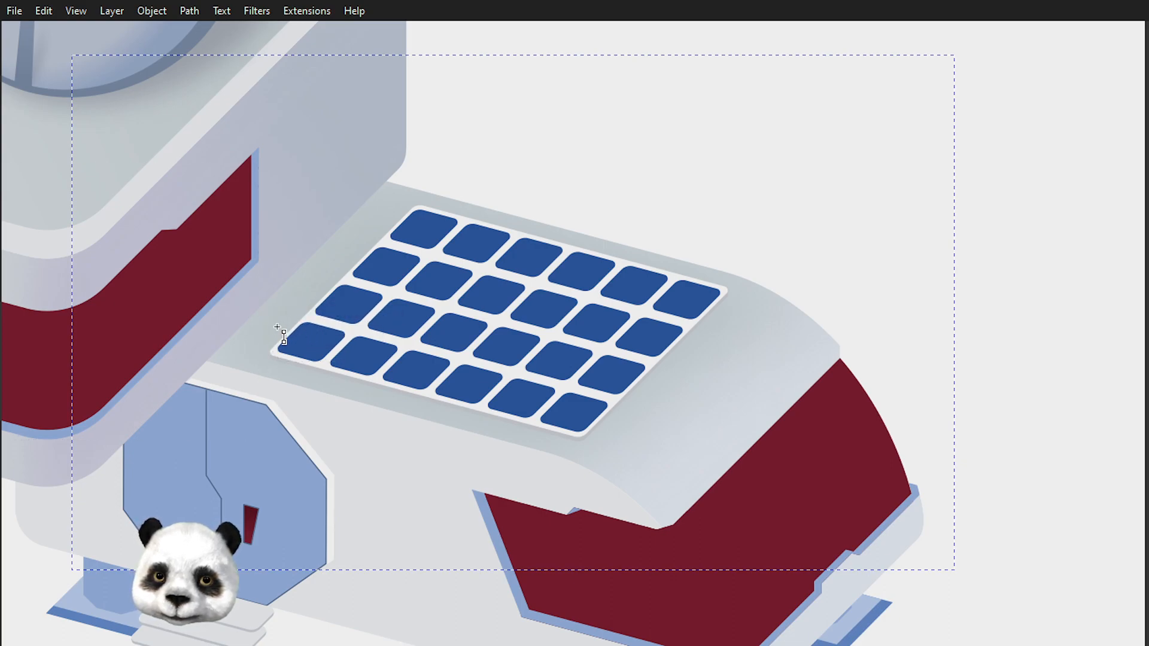
{"action": "left_click_drag", "start_coordinate": [278, 315], "coordinate": [922, 461]}
{"action": "mouse_move", "coordinate": [1053, 490]}
{"action": "left_mouse_down"}
{"action": "mouse_move", "coordinate": [590, 413]}
{"action": "mouse_move", "coordinate": [791, 430]}
{"action": "left_mouse_up"}
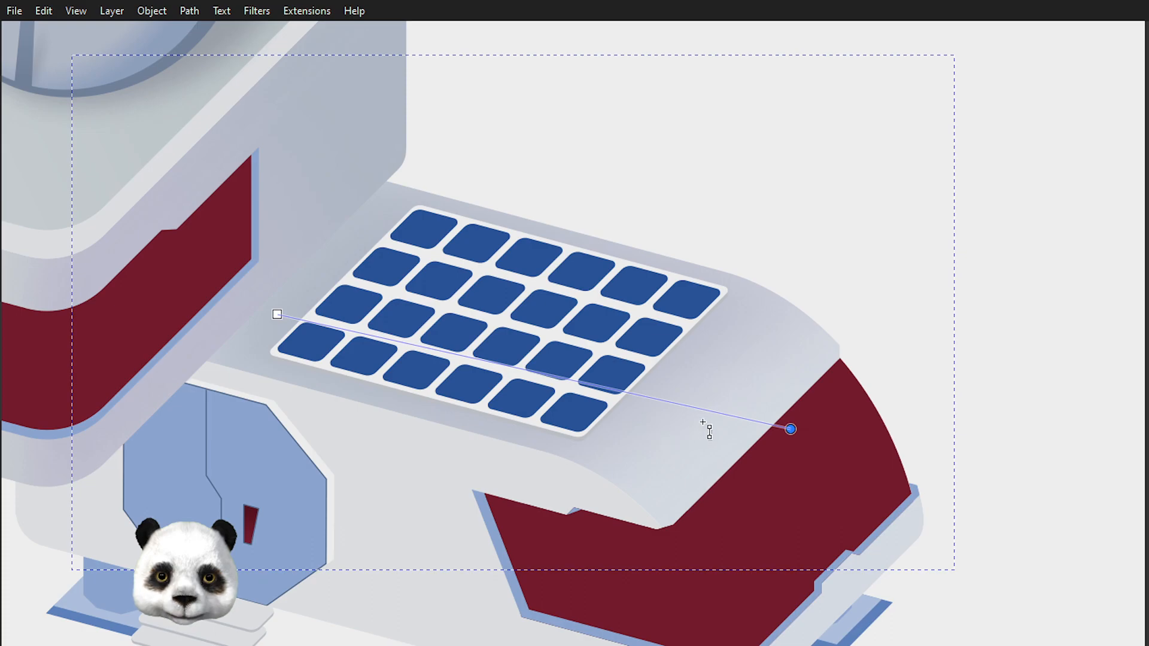
{"action": "scroll", "coordinate": [699, 422], "scroll_direction": "left", "scroll_amount": 5}
{"action": "key", "text": "s"}
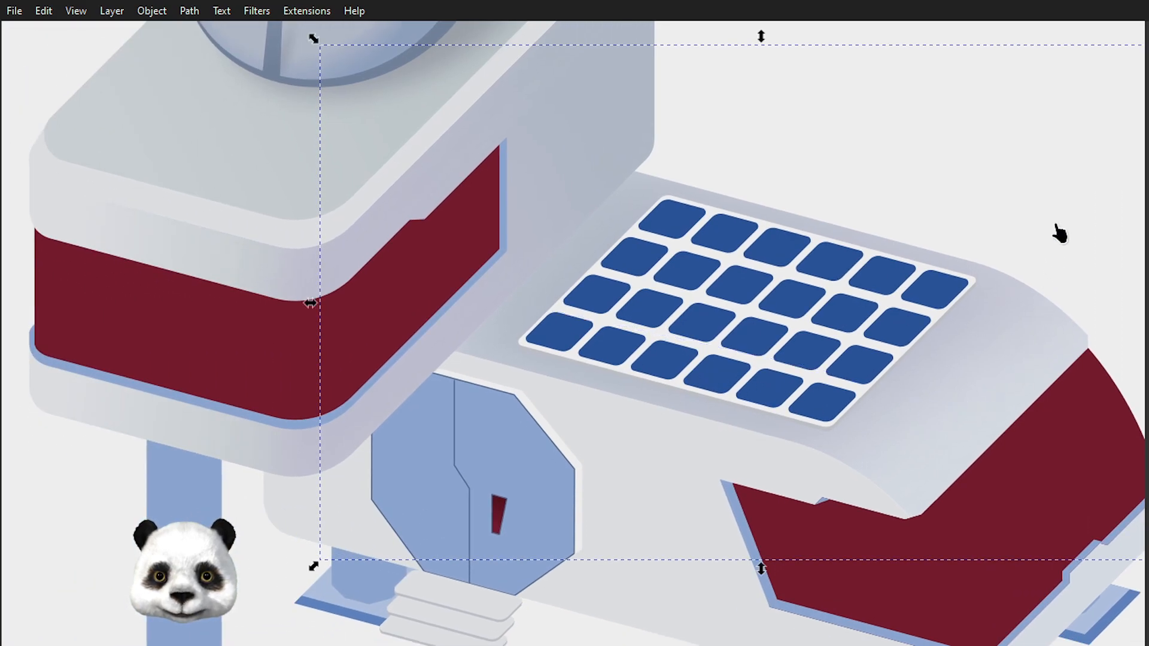
{"action": "left_click", "coordinate": [1061, 197]}
Step: Select the lower roof overlay's gradient, darken its starting colour beside the upper body, and add a middle stop
{"action": "scroll", "coordinate": [1061, 195], "scroll_direction": "down", "scroll_amount": 2}
{"action": "left_click_drag", "start_coordinate": [1077, 195], "coordinate": [738, 184]}
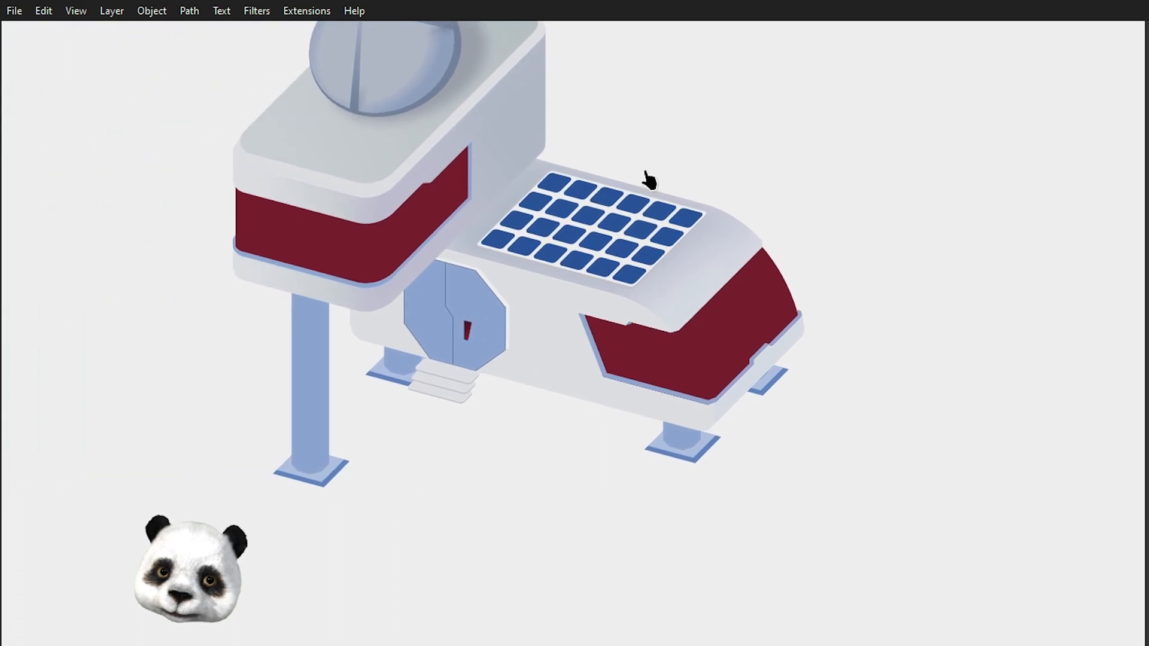
{"action": "scroll", "coordinate": [590, 167], "scroll_direction": "up", "scroll_amount": 1}
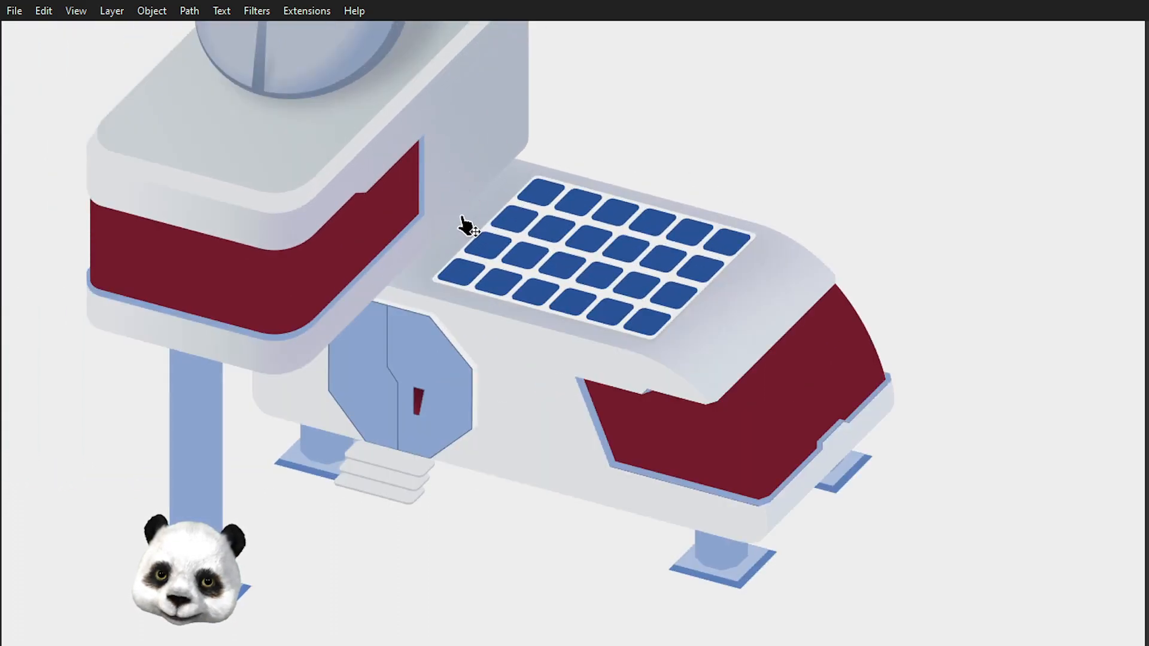
{"action": "left_click", "coordinate": [434, 271]}
{"action": "left_click", "coordinate": [523, 316]}
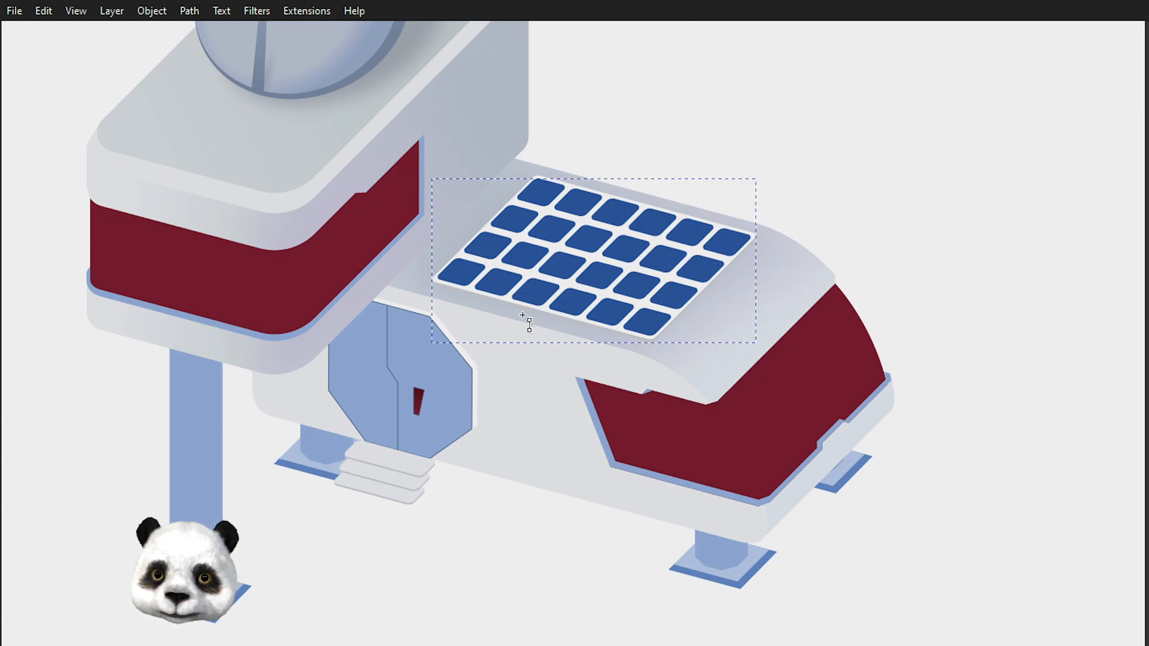
{"action": "left_click", "coordinate": [763, 259]}
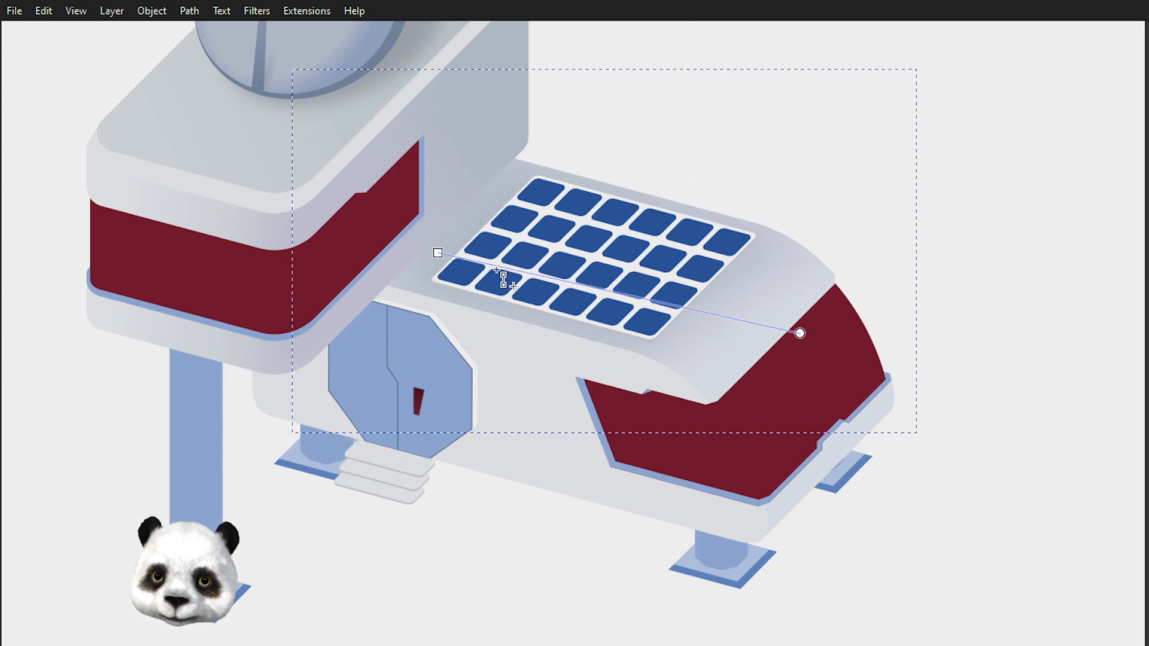
{"action": "left_click", "coordinate": [438, 253]}
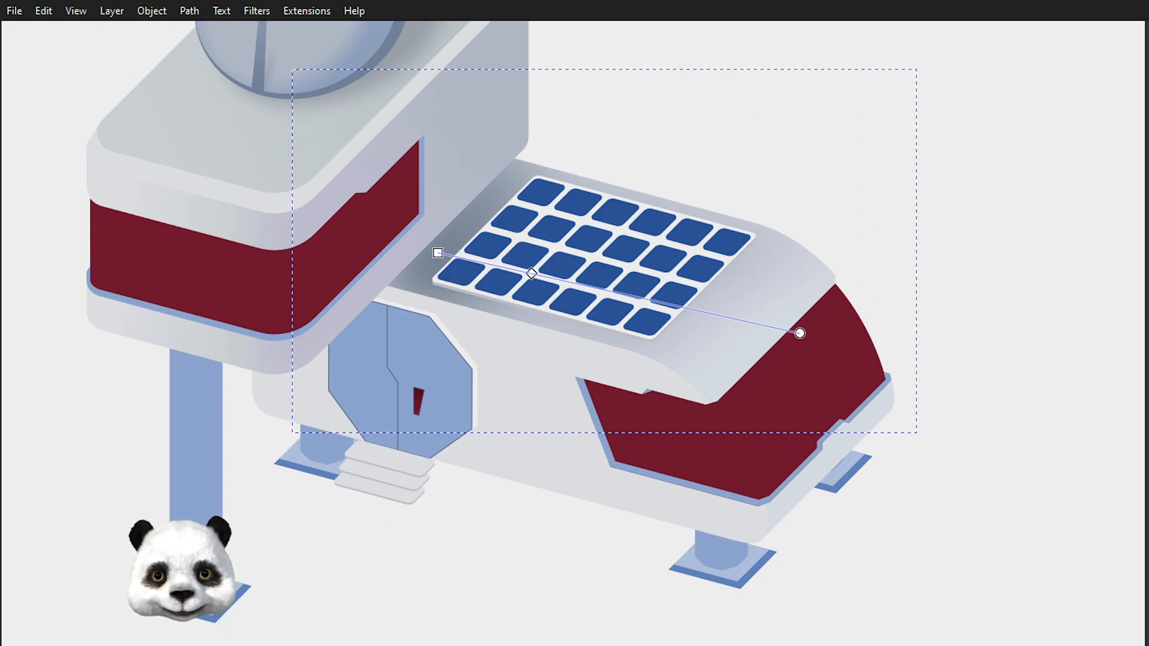
Step: Reposition the roof gradient diagonally from the roof's back corner to the front window edge, and take back the dark starting shade
{"action": "left_click_drag", "start_coordinate": [438, 253], "coordinate": [526, 154]}
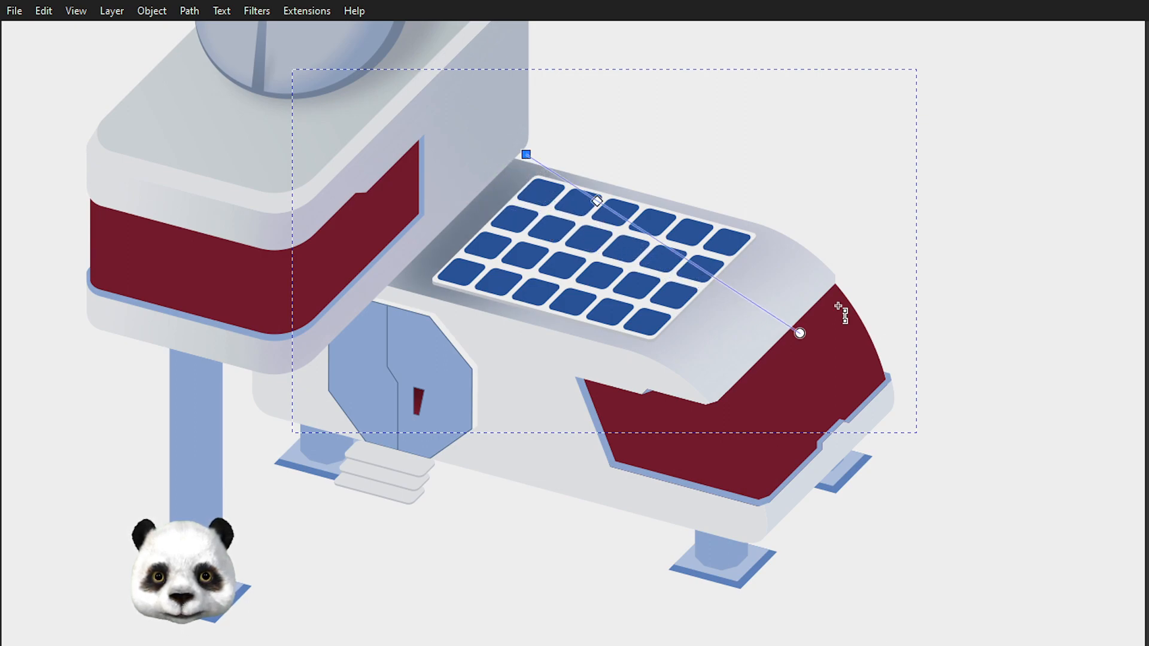
{"action": "left_click_drag", "start_coordinate": [800, 333], "coordinate": [740, 407]}
{"action": "left_click_drag", "start_coordinate": [581, 220], "coordinate": [615, 258]}
{"action": "left_click", "coordinate": [527, 155]}
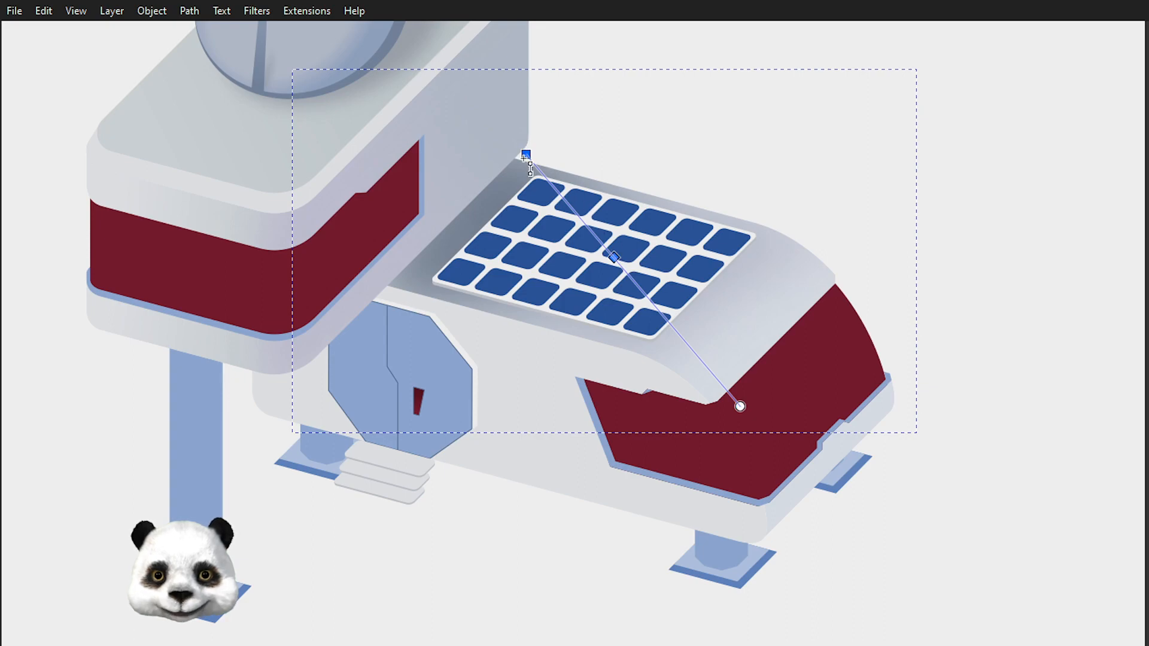
{"action": "left_click_drag", "start_coordinate": [526, 155], "coordinate": [558, 162]}
{"action": "left_click_drag", "start_coordinate": [740, 407], "coordinate": [718, 367]}
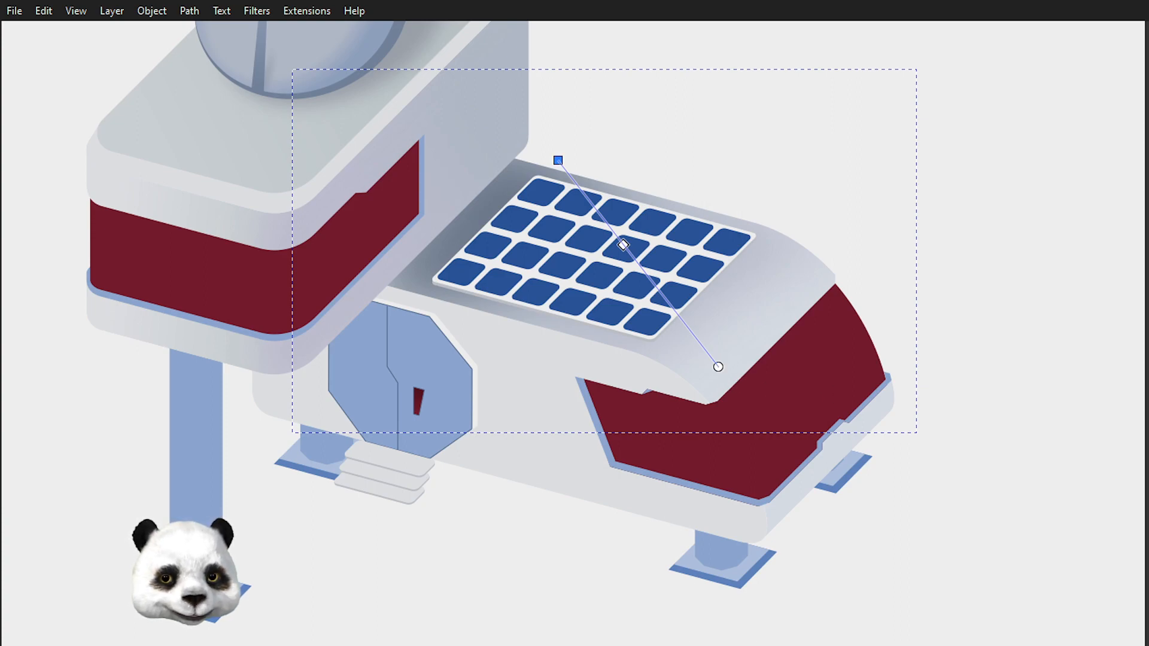
{"action": "key", "text": "ctrl+z"}
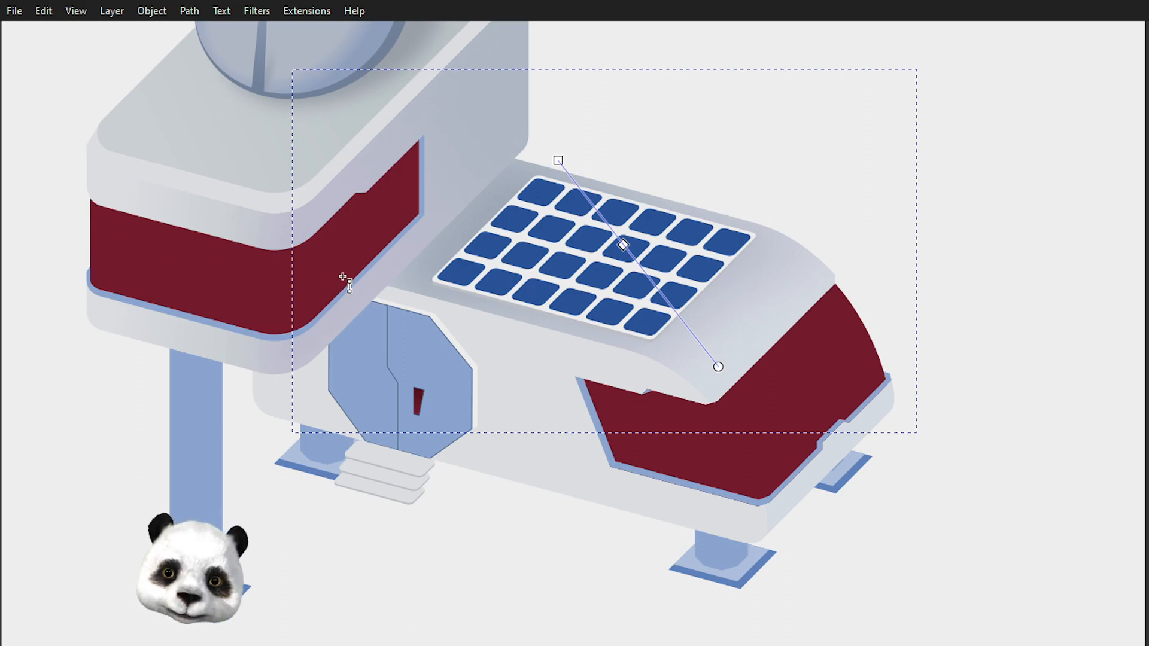
{"action": "scroll", "coordinate": [441, 361], "scroll_direction": "up", "scroll_amount": 4}
{"action": "scroll", "coordinate": [441, 361], "scroll_direction": "right", "scroll_amount": 2}
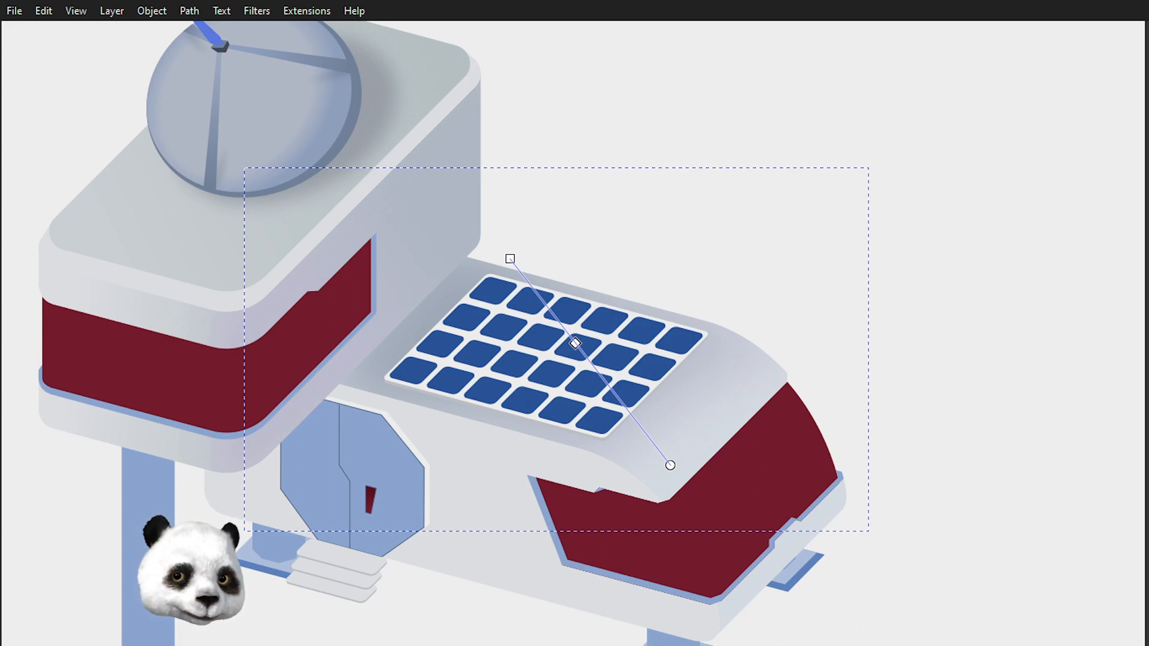
Step: Try removing the gradient overlay from the lower roof, and undo the removal
{"action": "key", "text": "Escape"}
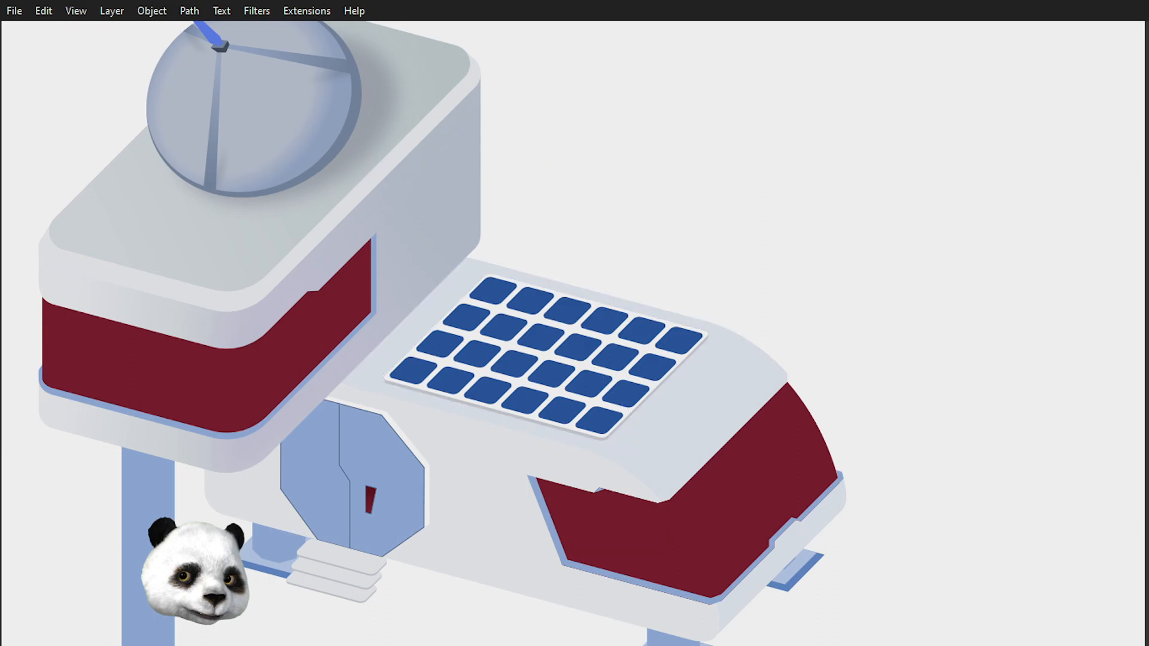
{"action": "key", "text": "super"}
{"action": "key", "text": "super"}
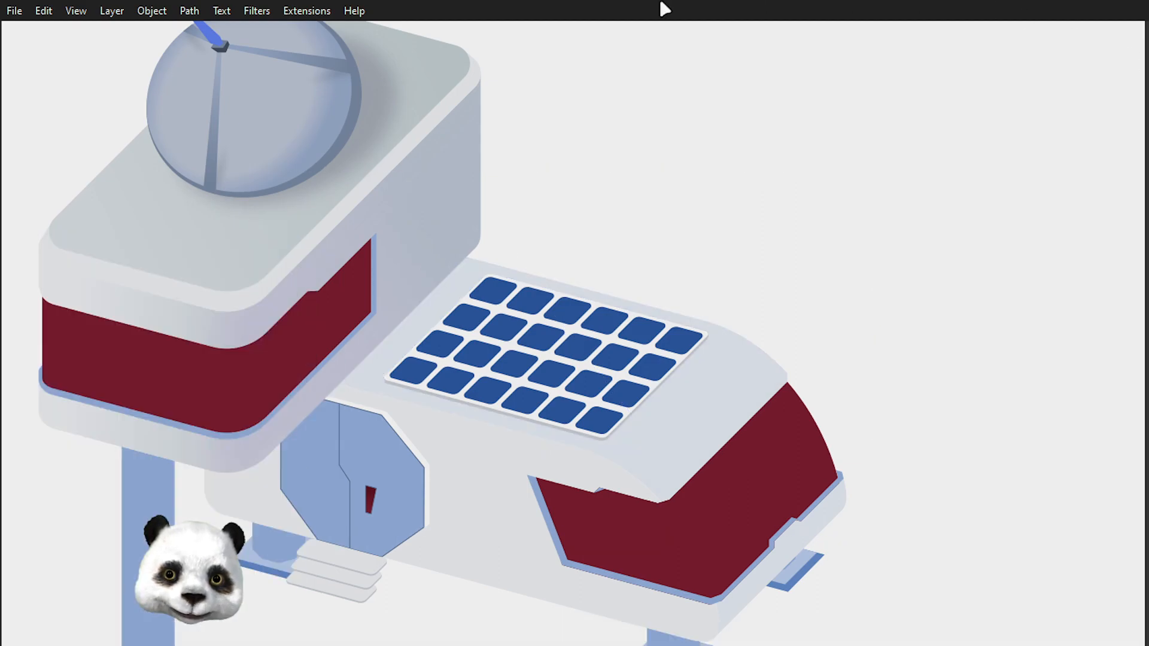
{"action": "key", "text": "ctrl+z"}
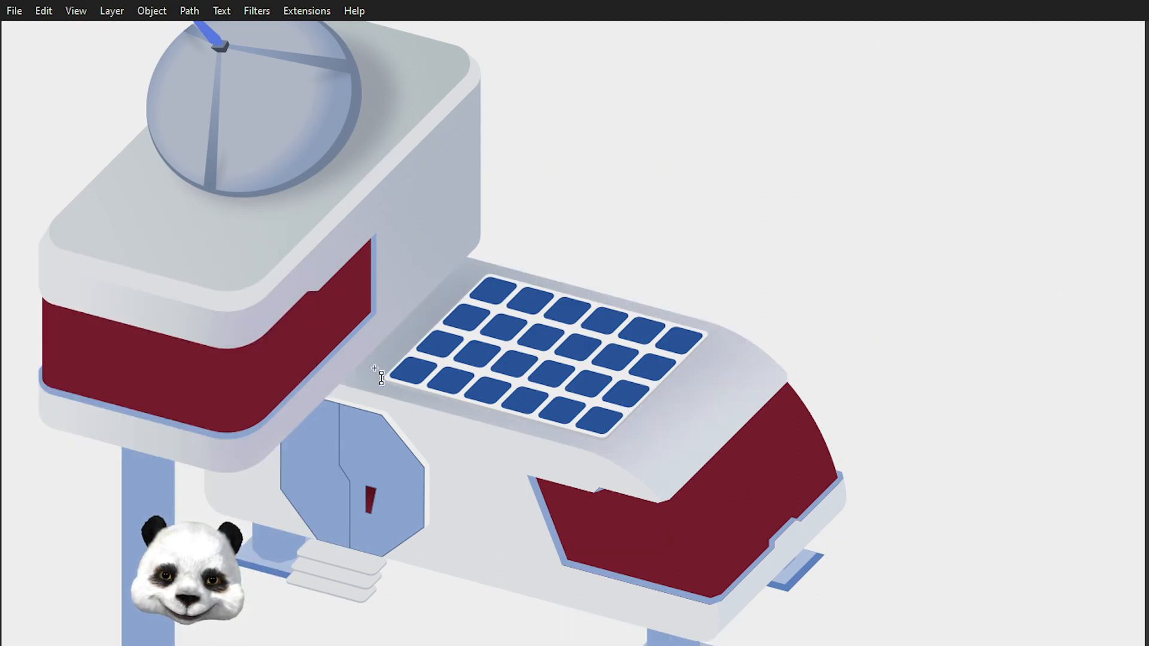
Step: Reselect the lower roof overlay and delete the intermediate stops from its gradient
{"action": "left_click", "coordinate": [419, 299]}
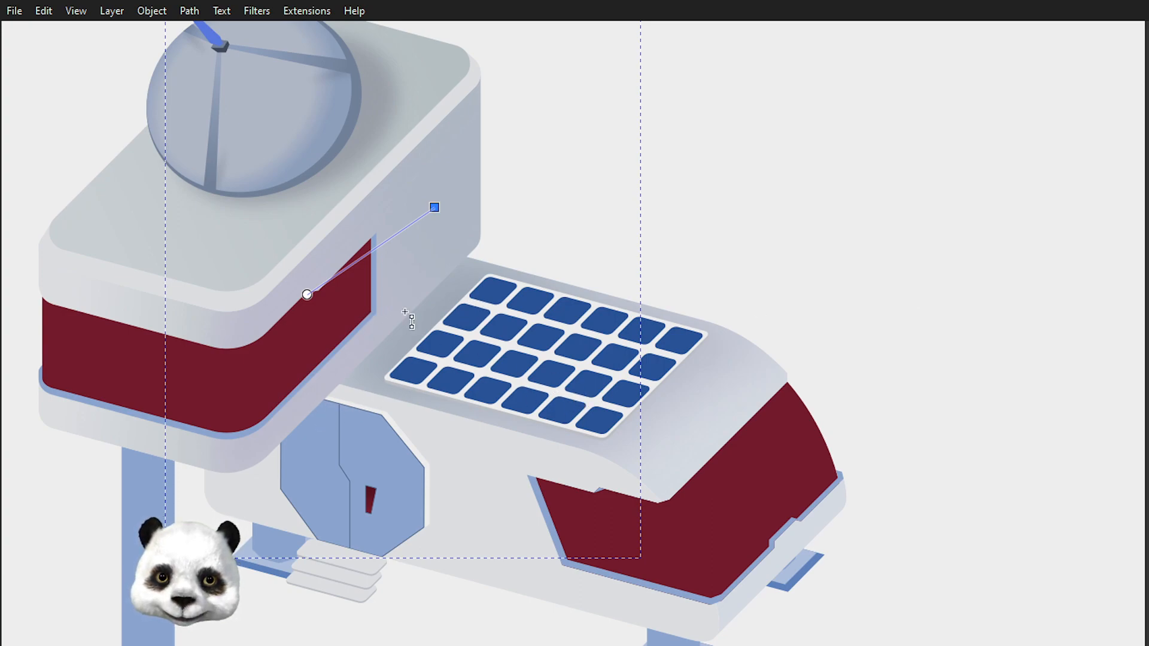
{"action": "left_click", "coordinate": [748, 355]}
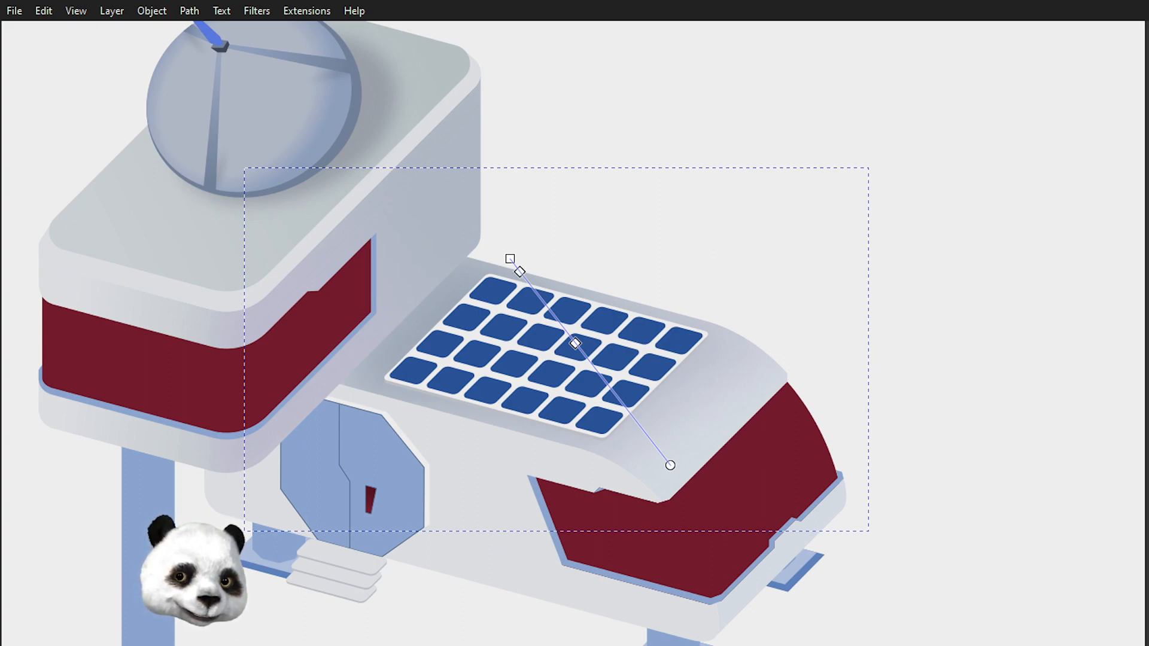
{"action": "key", "text": "Delete"}
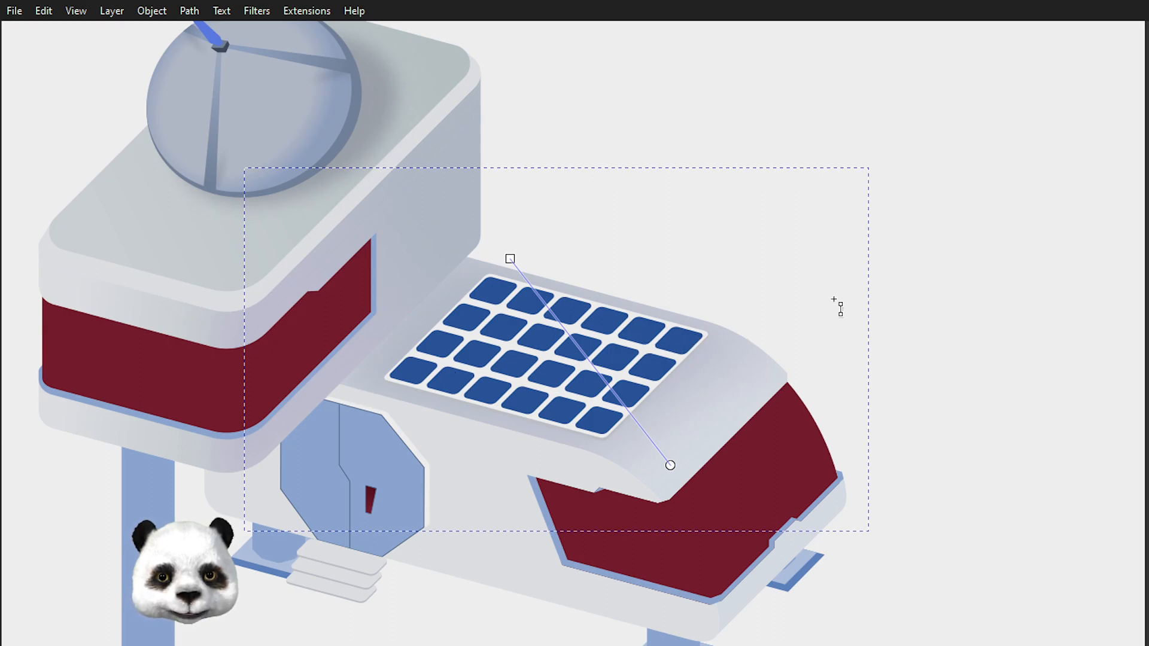
Step: Select the solar panel's base on the lower roof and refine the soft shadow beneath its edges
{"action": "scroll", "coordinate": [413, 398], "scroll_direction": "down", "scroll_amount": 1}
{"action": "scroll", "coordinate": [411, 398], "scroll_direction": "up", "scroll_amount": 4}
{"action": "scroll", "coordinate": [410, 398], "scroll_direction": "down", "scroll_amount": 1}
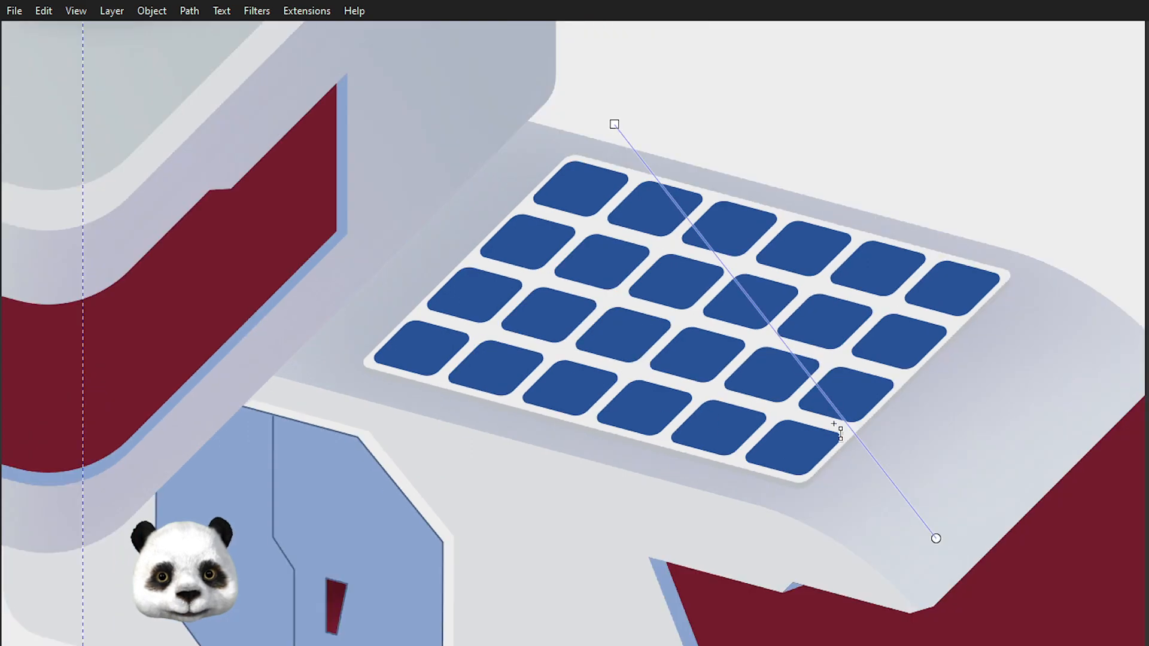
{"action": "key", "text": "s"}
{"action": "left_click", "coordinate": [556, 303]}
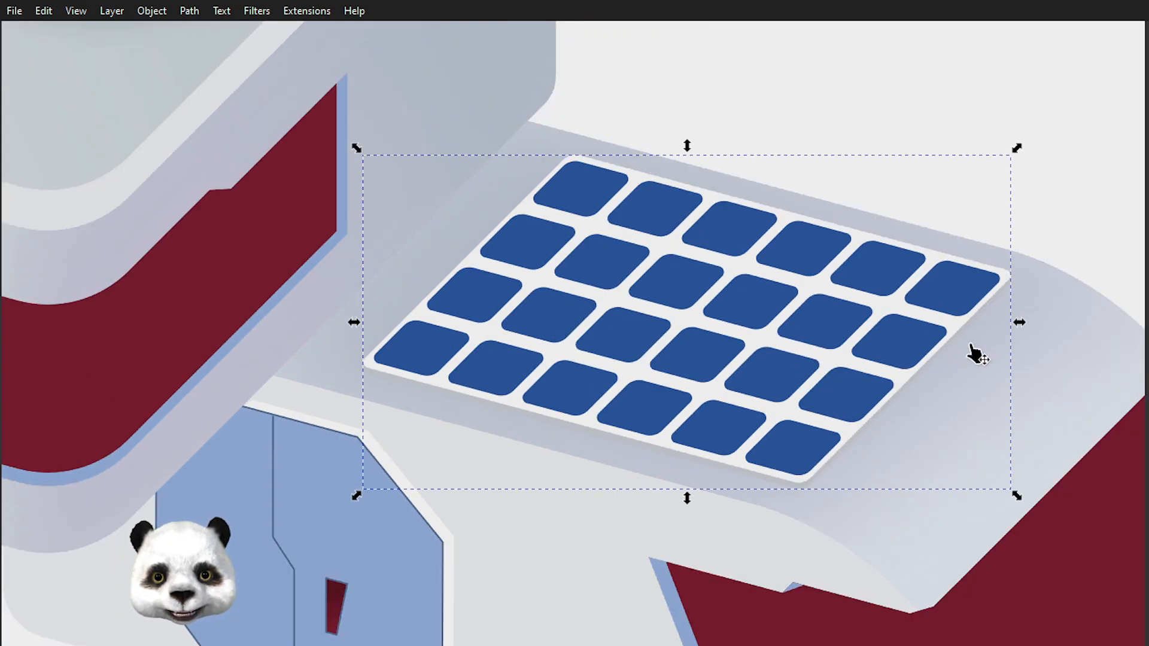
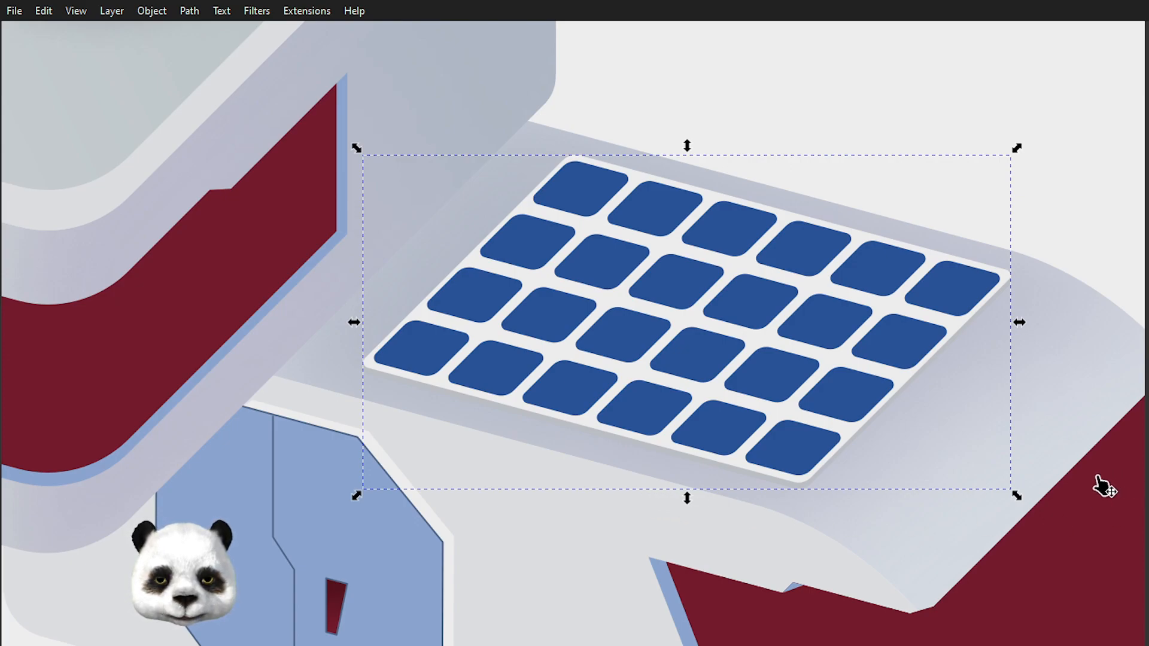
Step: Draw a closed Pen shape over the roof and solar panel beside the upper body, turn it into a soft blurred shadow, and deselect it
{"action": "key", "text": "b"}
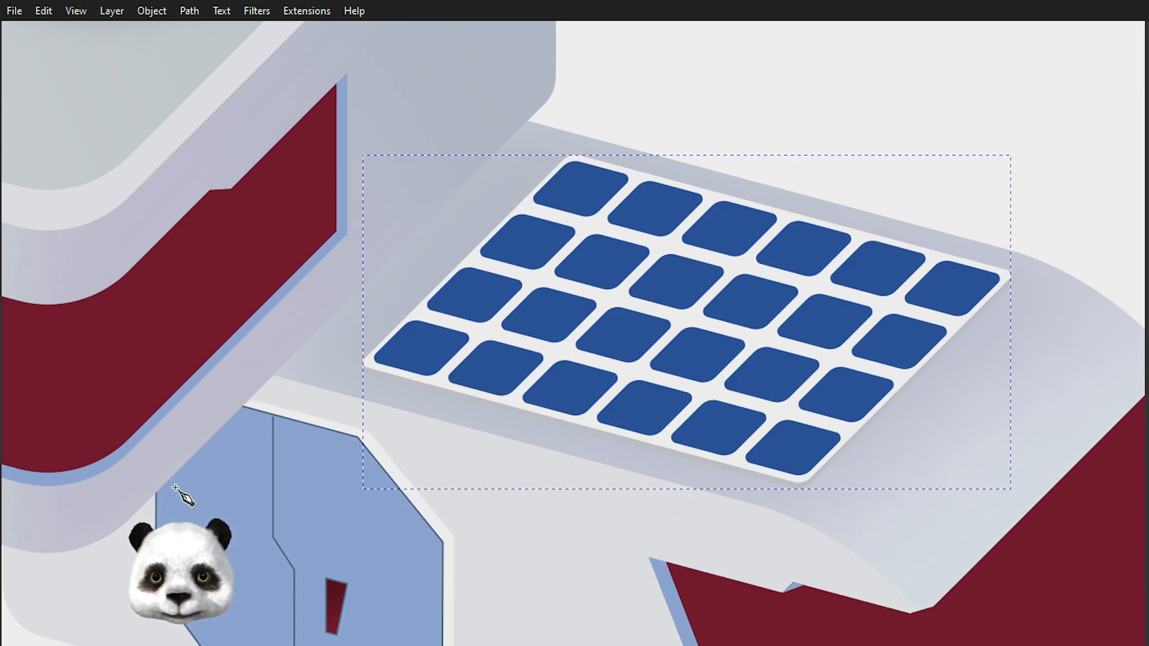
{"action": "left_click", "coordinate": [263, 506]}
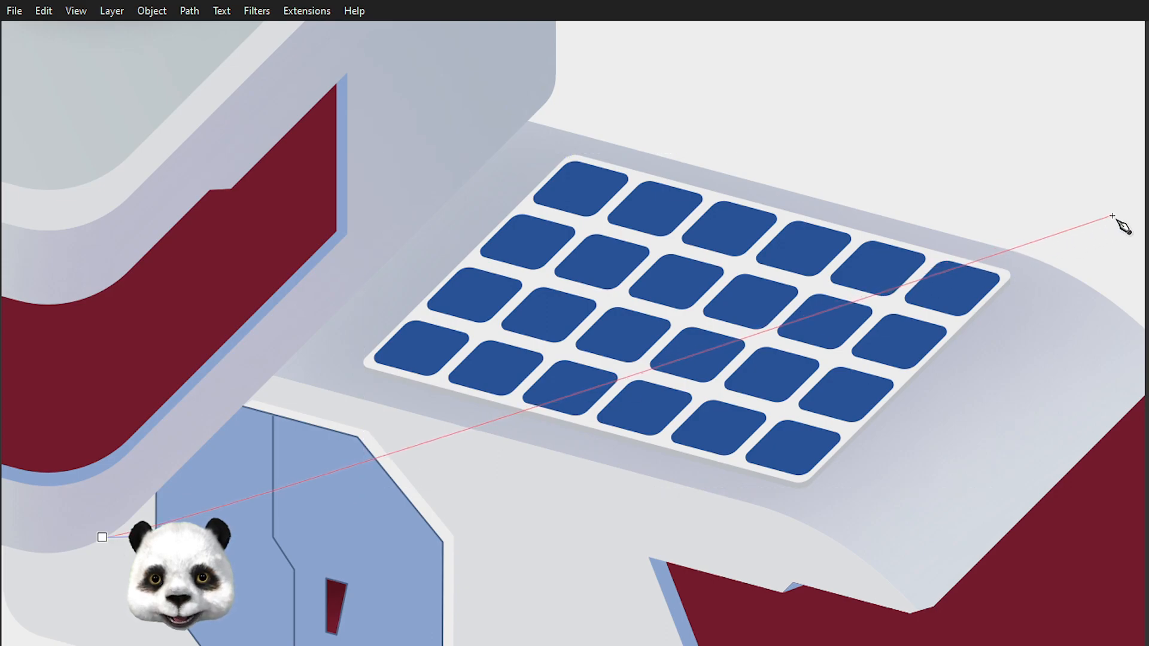
{"action": "left_click", "coordinate": [107, 533]}
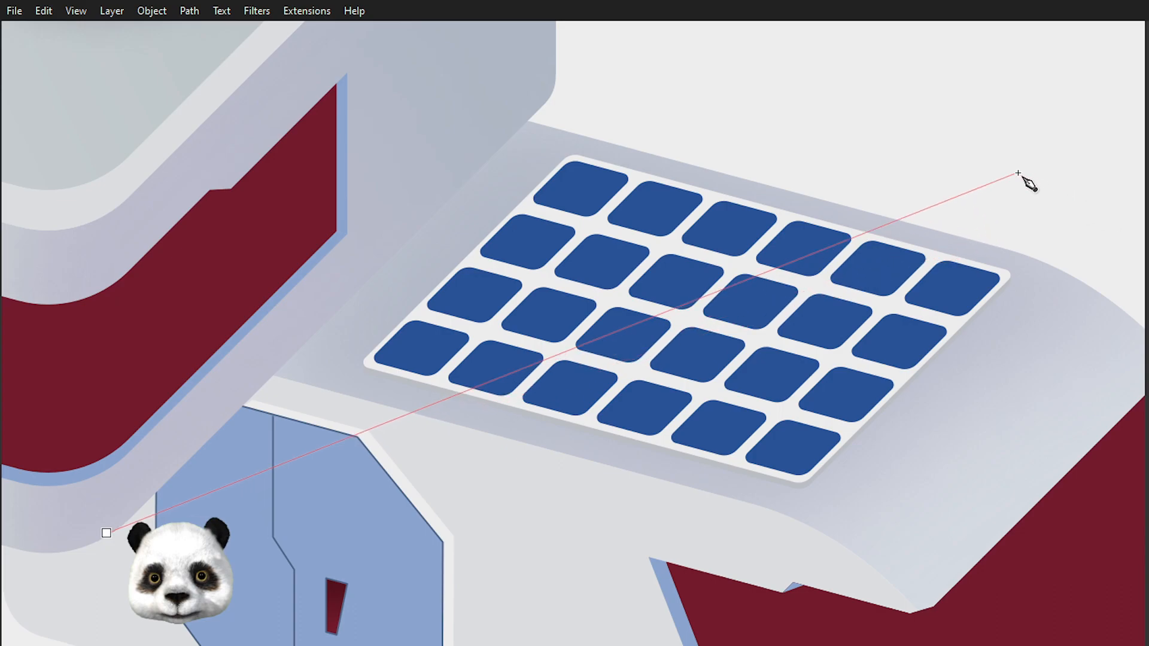
{"action": "left_click", "coordinate": [911, 122]}
{"action": "left_click", "coordinate": [502, 72]}
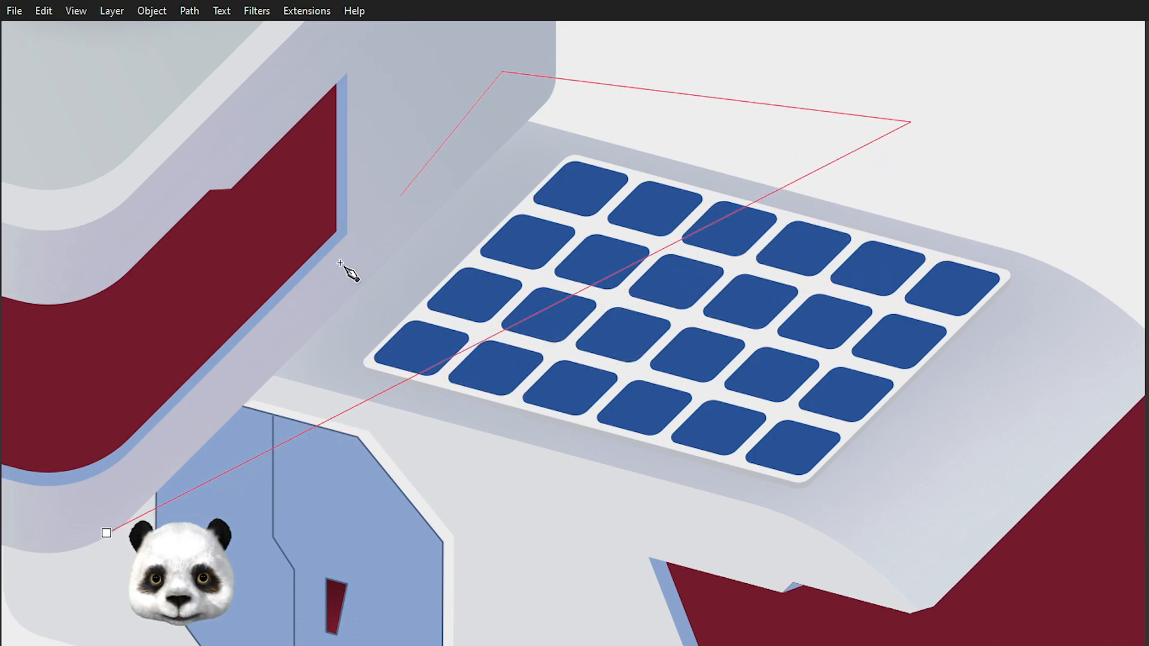
{"action": "left_click", "coordinate": [106, 533]}
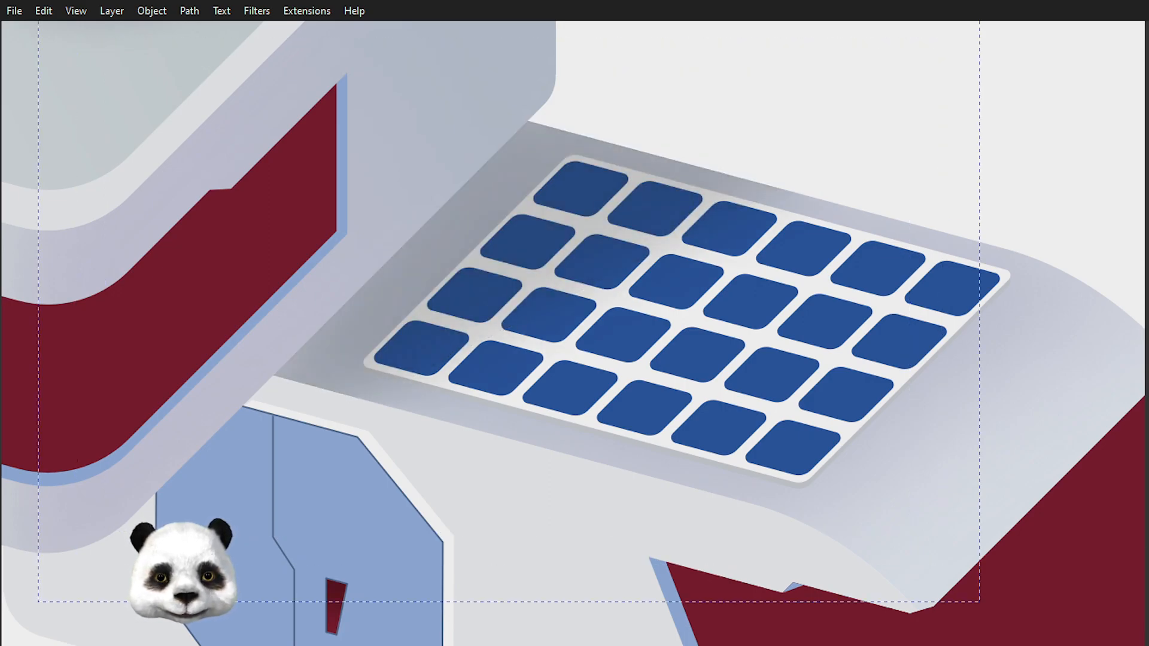
{"action": "scroll", "coordinate": [736, 410], "scroll_direction": "down", "scroll_amount": 3}
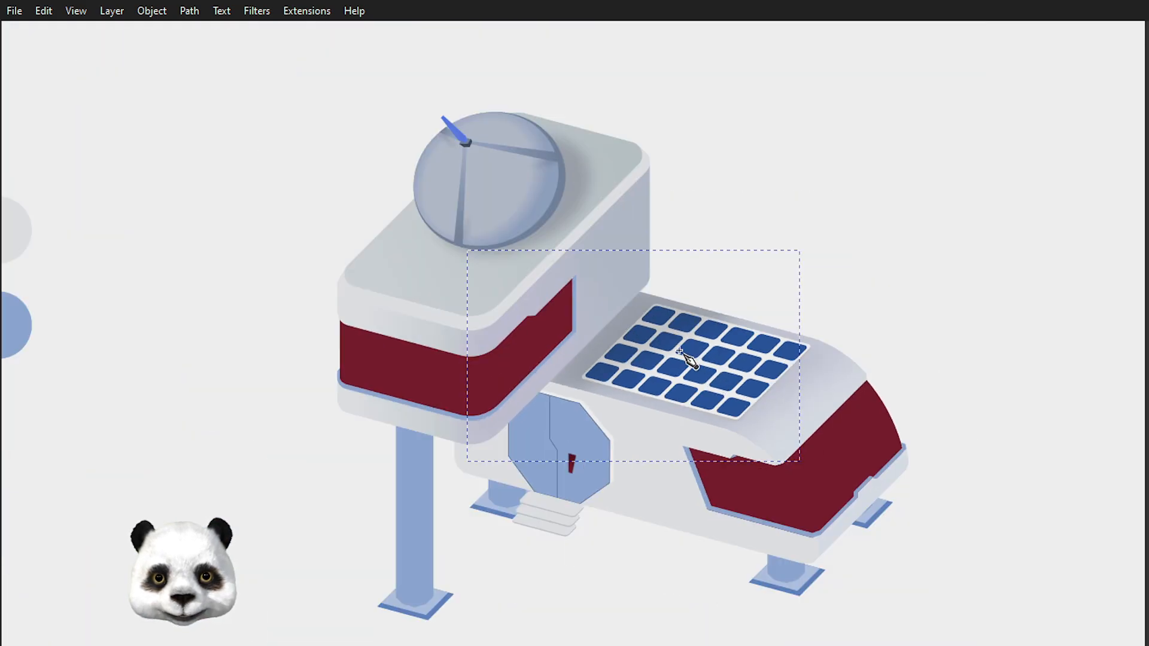
{"action": "scroll", "coordinate": [694, 359], "scroll_direction": "up", "scroll_amount": 2}
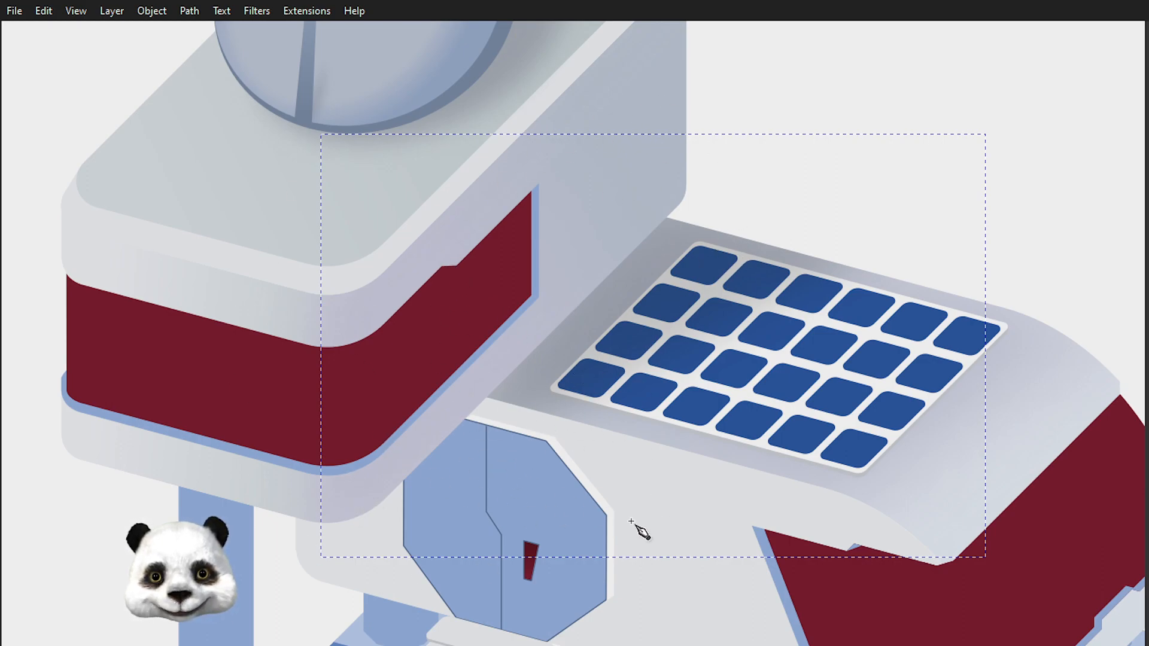
{"action": "scroll", "coordinate": [750, 352], "scroll_direction": "down", "scroll_amount": 2}
{"action": "key", "text": "s"}
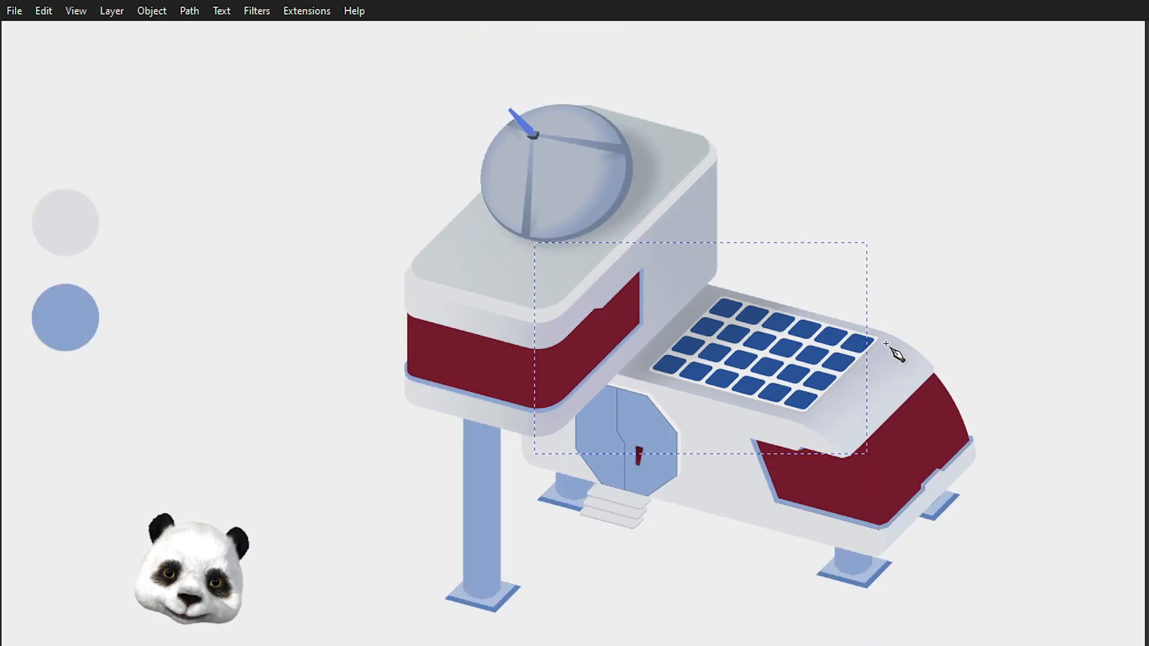
{"action": "key", "text": "Escape"}
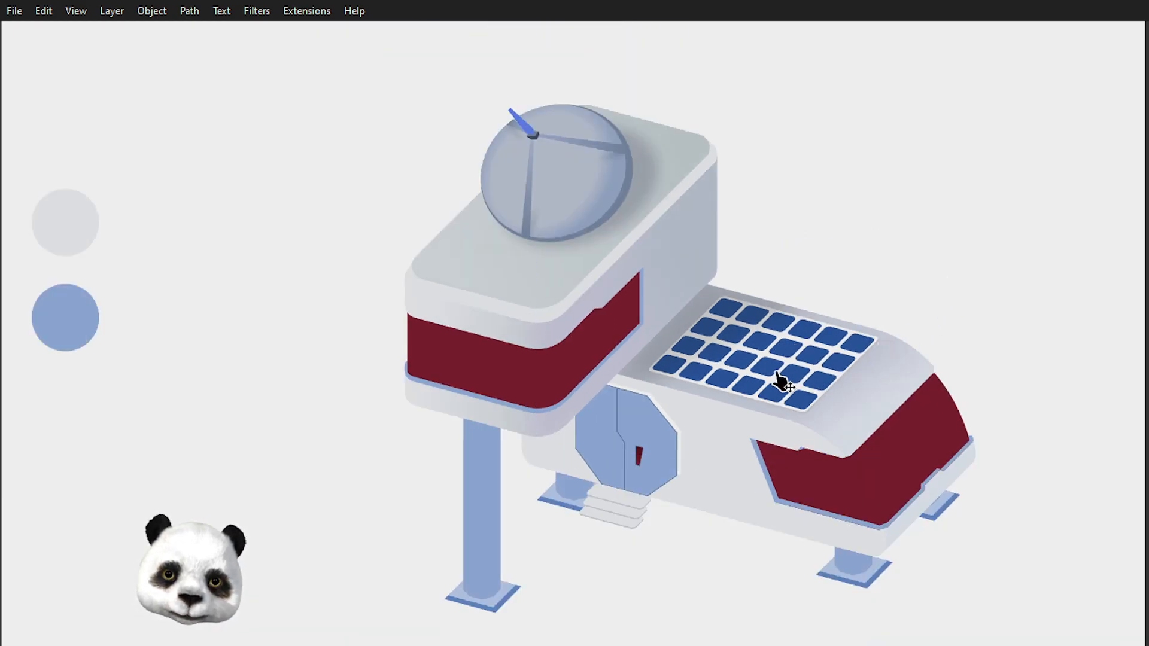
Step: Select the blurred shape beneath the solar panel and restyle it as a crisp grey edge that gives the panel thickness
{"action": "scroll", "coordinate": [780, 382], "scroll_direction": "up", "scroll_amount": 6}
{"action": "left_click_drag", "start_coordinate": [481, 426], "coordinate": [1021, 522]}
{"action": "scroll", "coordinate": [526, 378], "scroll_direction": "down", "scroll_amount": 5}
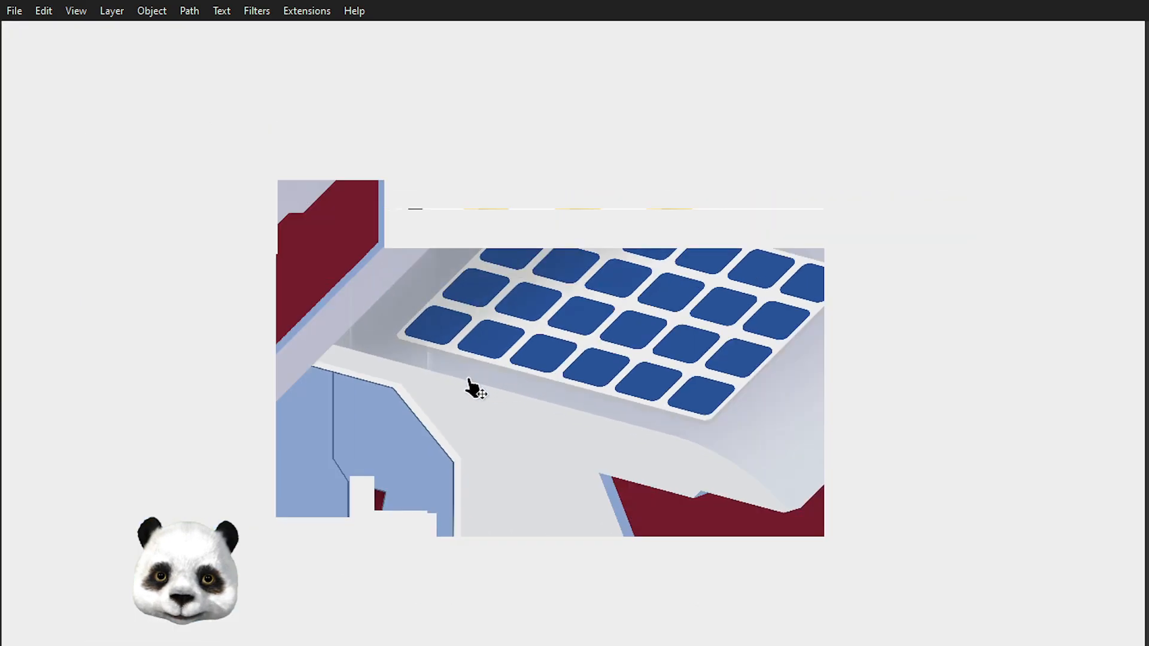
{"action": "scroll", "coordinate": [469, 389], "scroll_direction": "up", "scroll_amount": 6}
{"action": "left_click", "coordinate": [408, 257]}
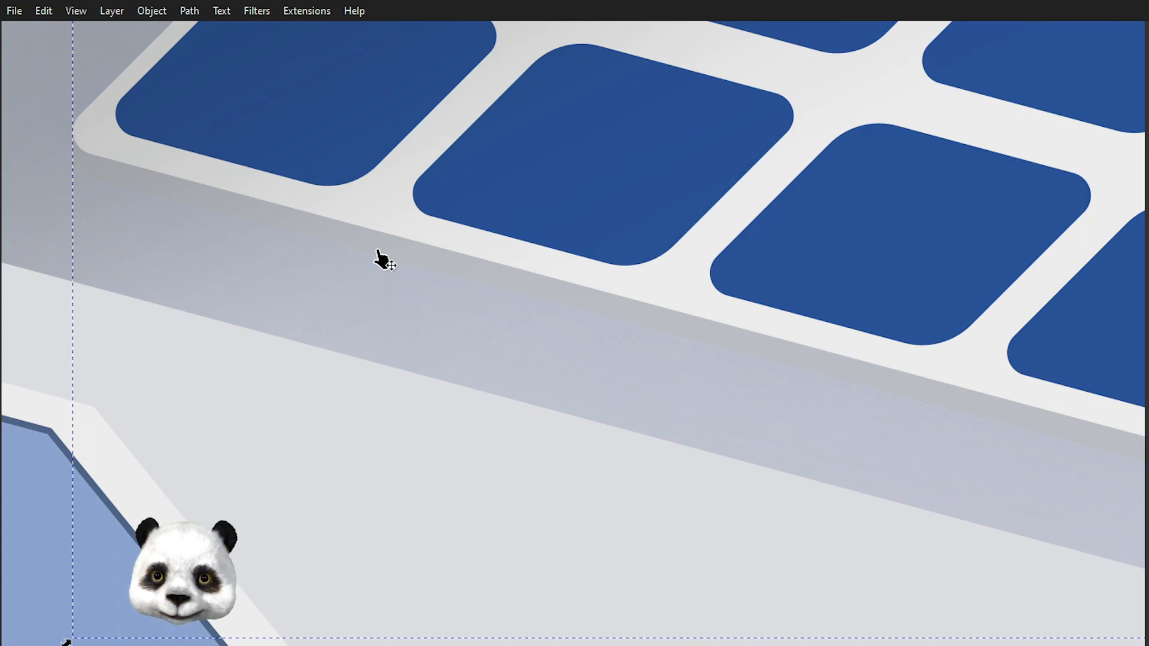
{"action": "left_click_drag", "start_coordinate": [348, 244], "coordinate": [712, 432]}
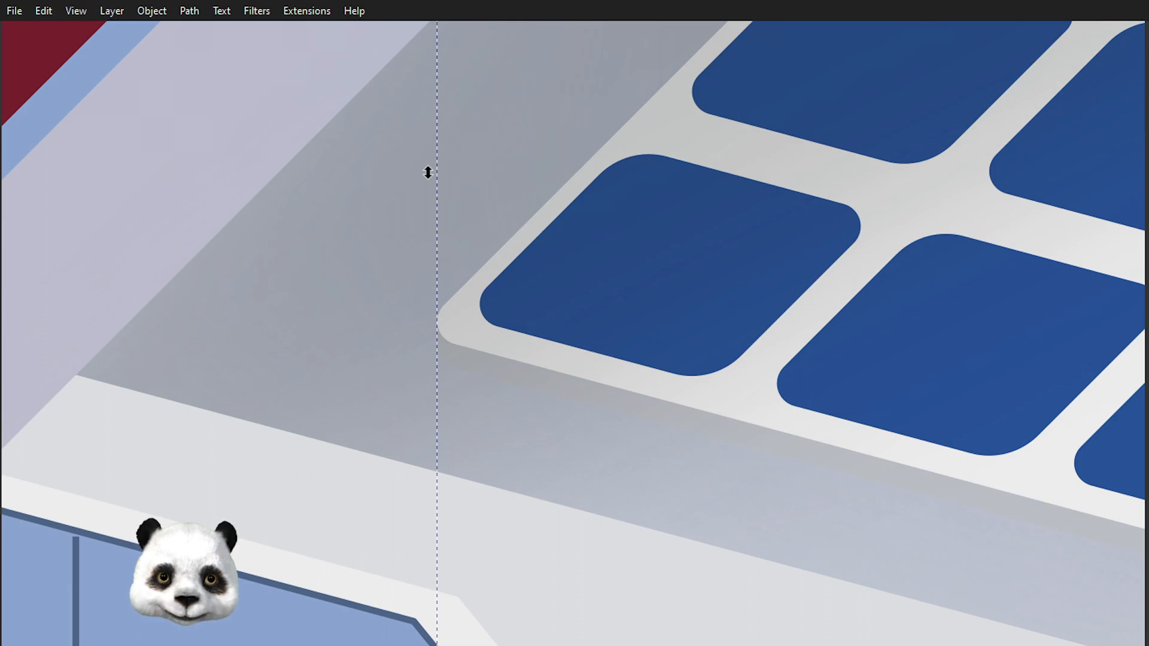
{"action": "scroll", "coordinate": [698, 414], "scroll_direction": "down", "scroll_amount": 6}
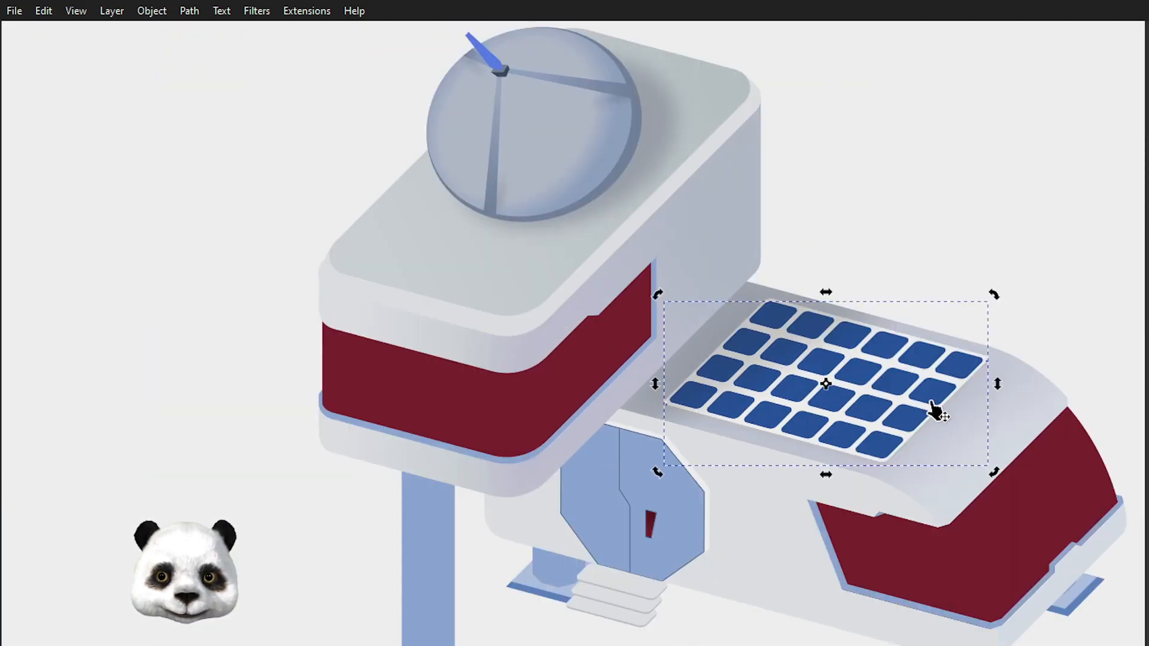
{"action": "scroll", "coordinate": [949, 403], "scroll_direction": "up", "scroll_amount": 10}
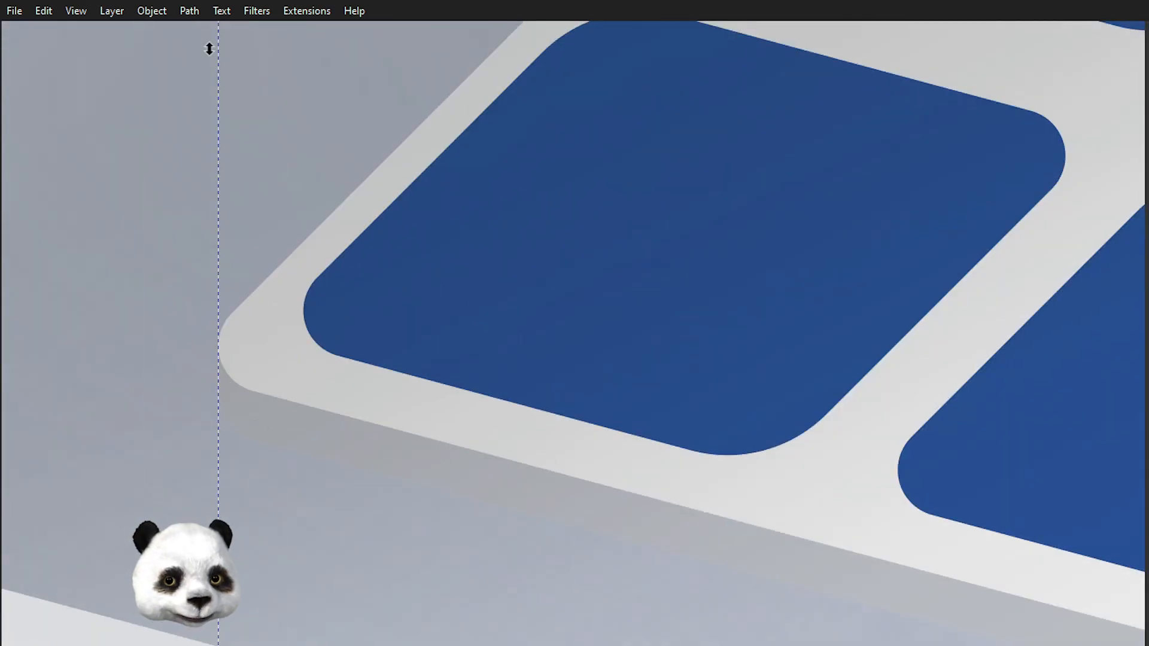
{"action": "scroll", "coordinate": [736, 405], "scroll_direction": "down", "scroll_amount": 6}
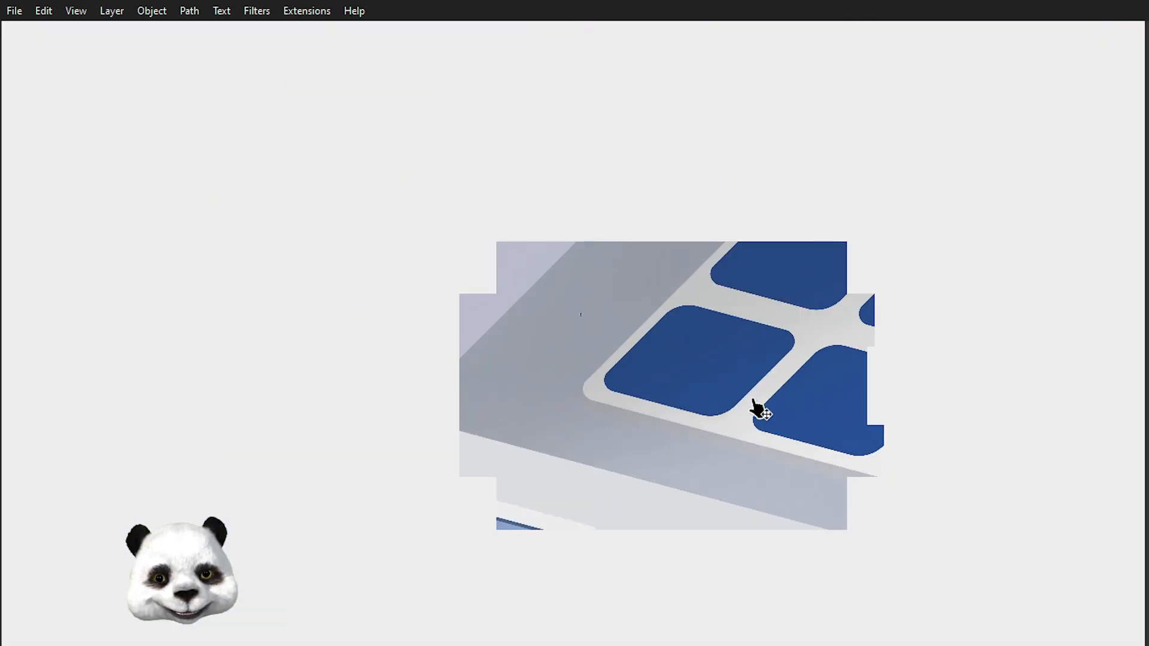
{"action": "scroll", "coordinate": [418, 282], "scroll_direction": "up", "scroll_amount": 3}
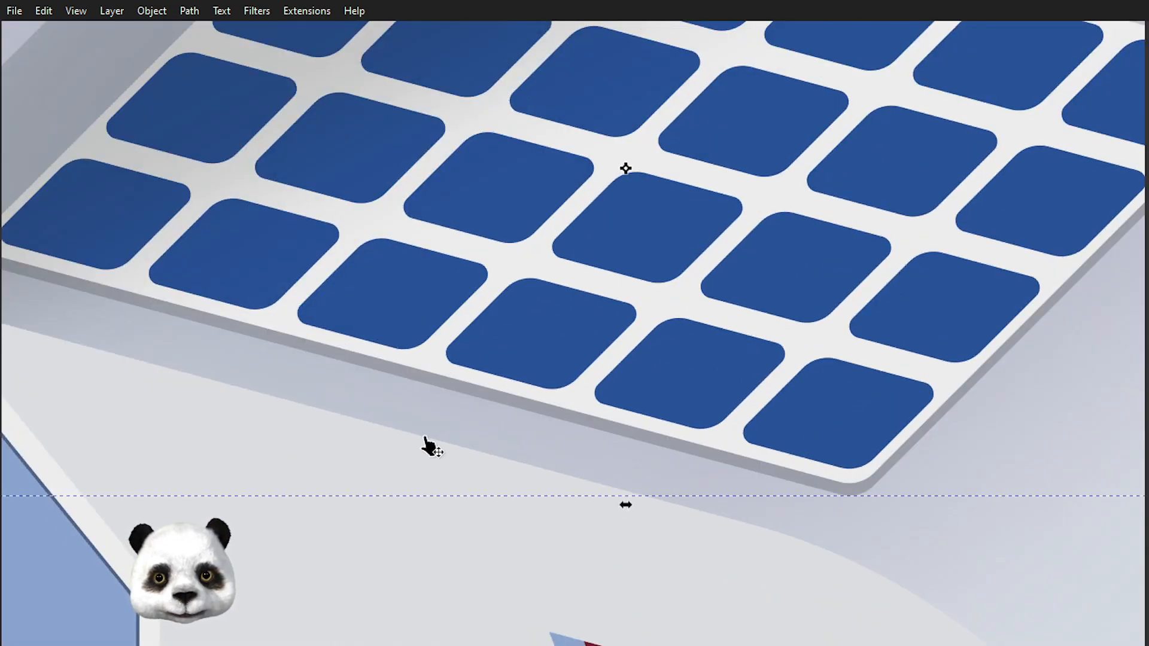
Step: Deselect the solar panel's edge and examine the shading of the whole building and the panel on its lower roof
{"action": "scroll", "coordinate": [431, 444], "scroll_direction": "down", "scroll_amount": 5}
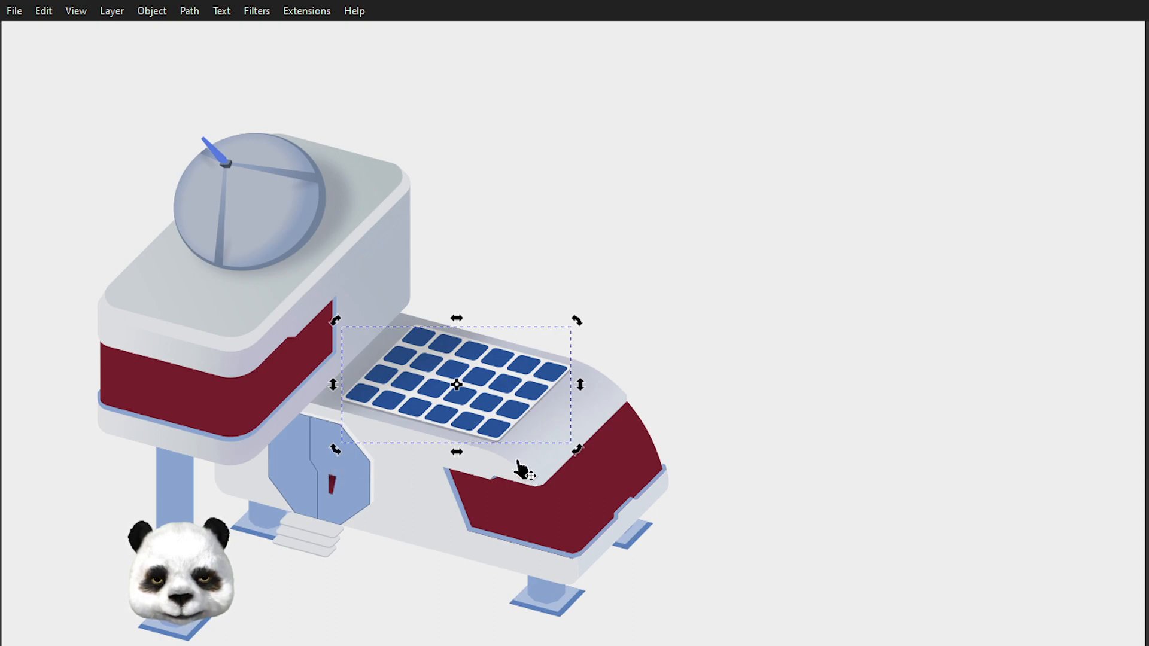
{"action": "left_click", "coordinate": [744, 464]}
{"action": "left_click_drag", "start_coordinate": [744, 464], "coordinate": [925, 397]}
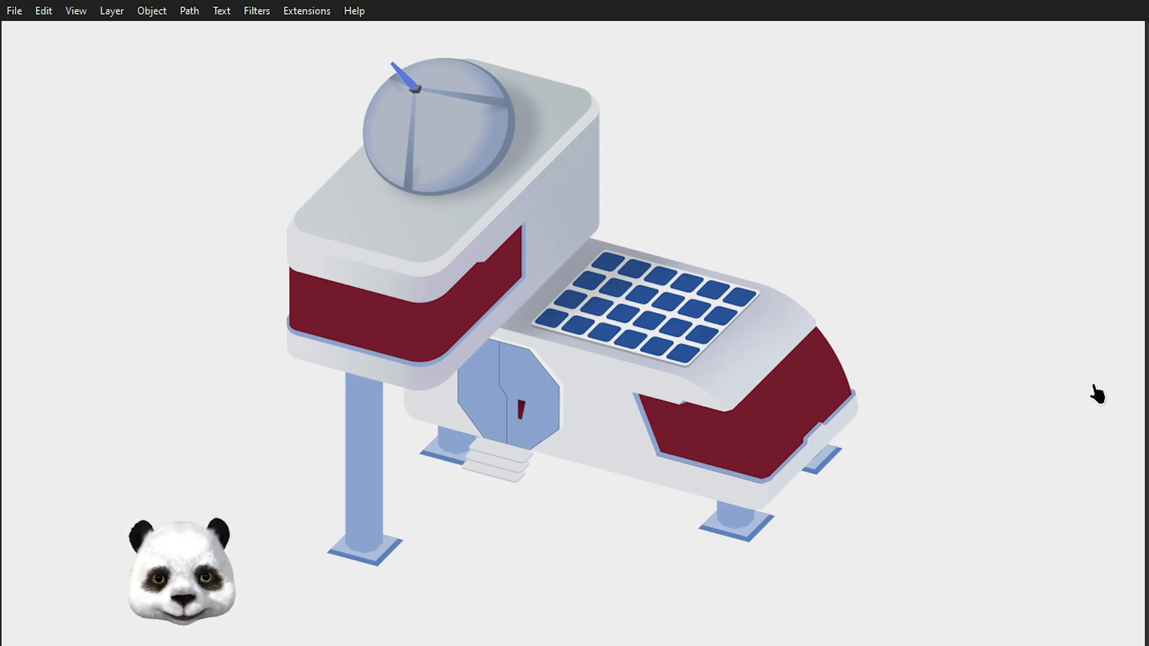
{"action": "key", "text": "super"}
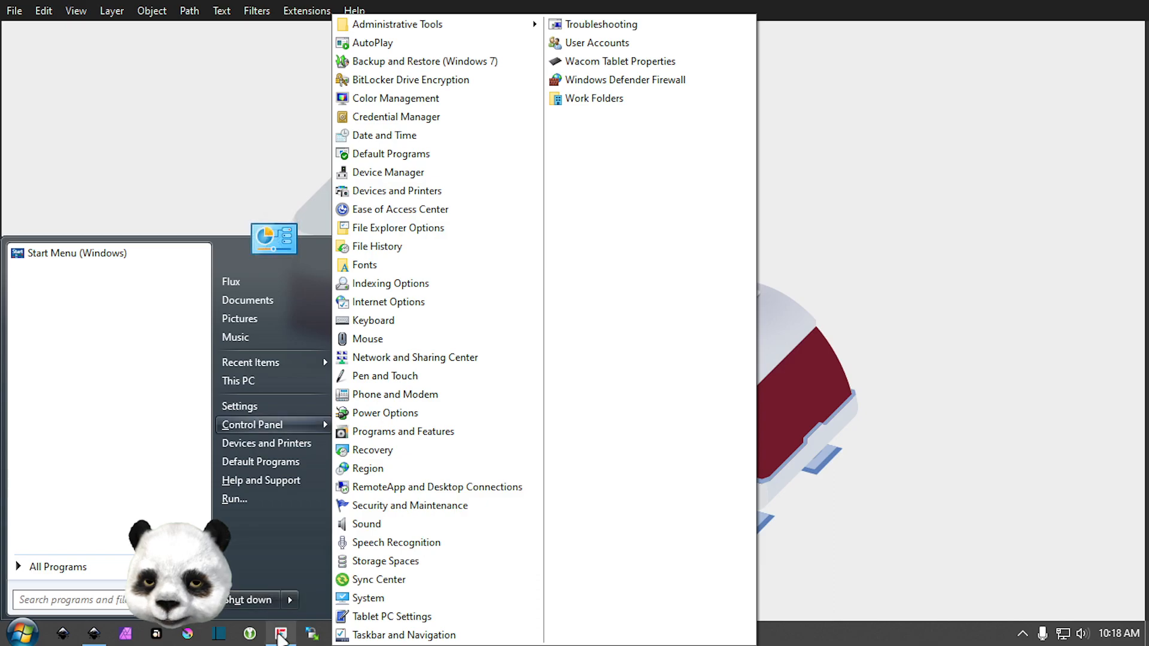
{"action": "left_click", "coordinate": [282, 634]}
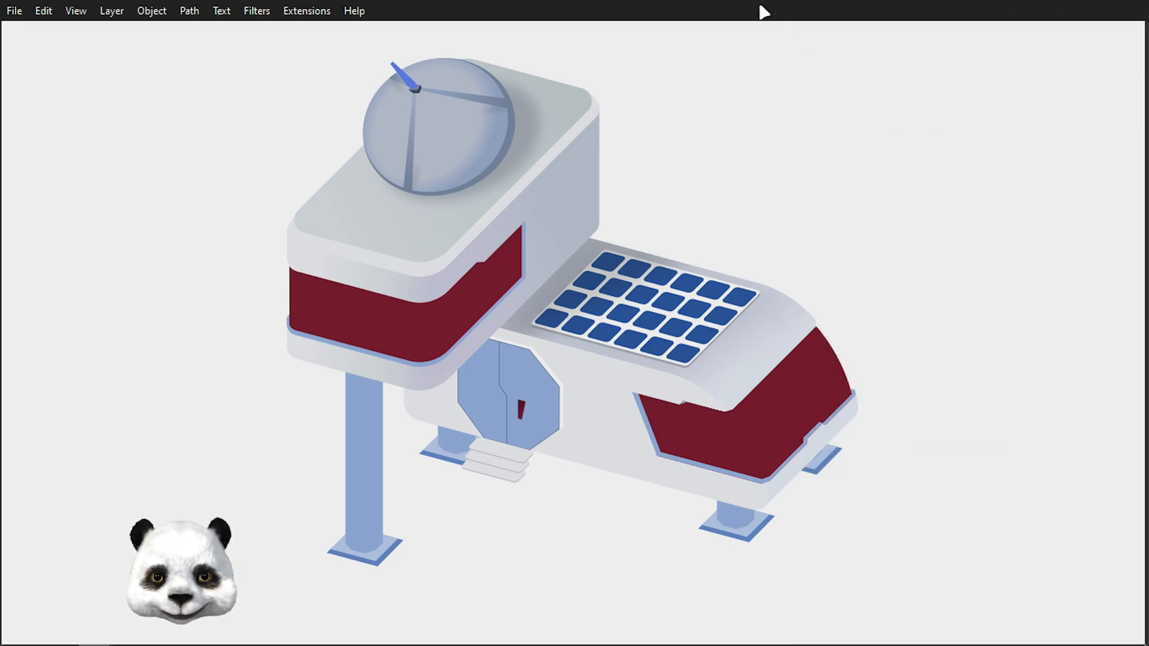
{"action": "mouse_move", "coordinate": [898, 245]}
{"action": "left_mouse_down"}
{"action": "mouse_move", "coordinate": [862, 251]}
{"action": "mouse_move", "coordinate": [777, 308]}
{"action": "left_mouse_up"}
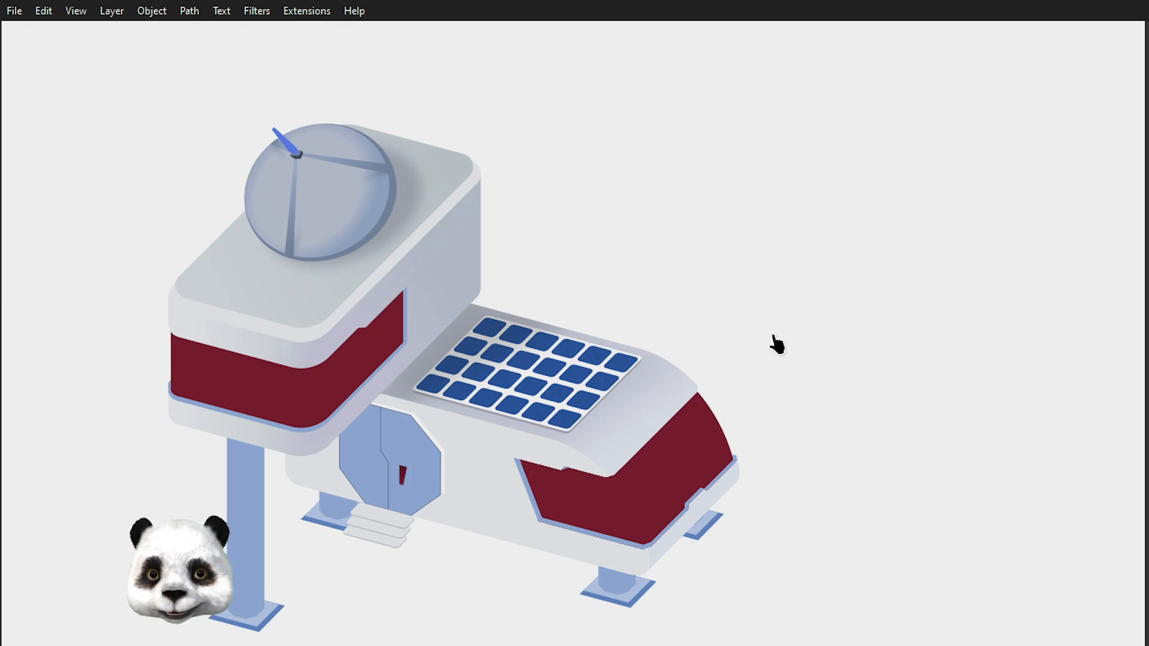
{"action": "left_click_drag", "start_coordinate": [777, 367], "coordinate": [947, 285]}
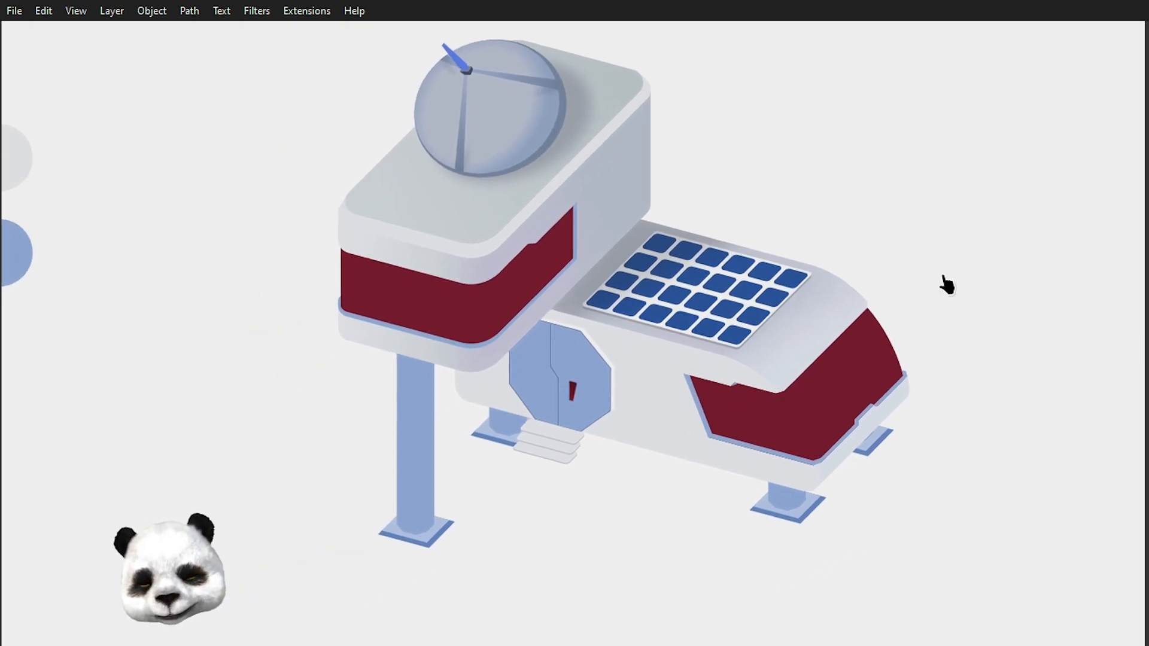
{"action": "left_click", "coordinate": [579, 313]}
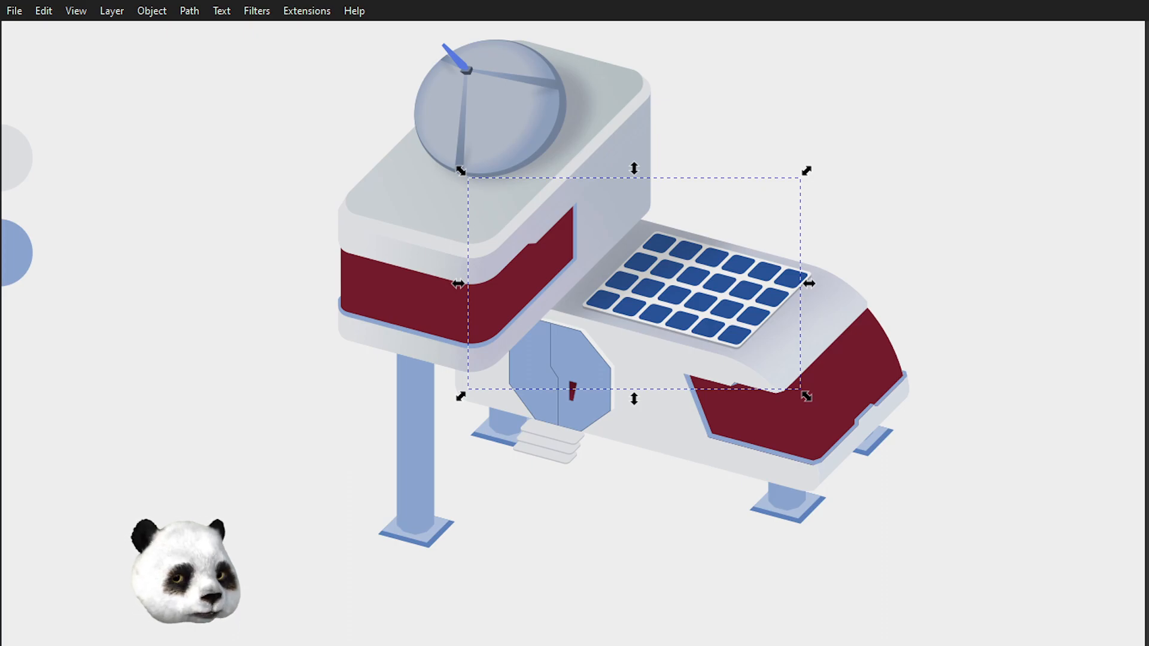
{"action": "scroll", "coordinate": [687, 303], "scroll_direction": "up", "scroll_amount": 2}
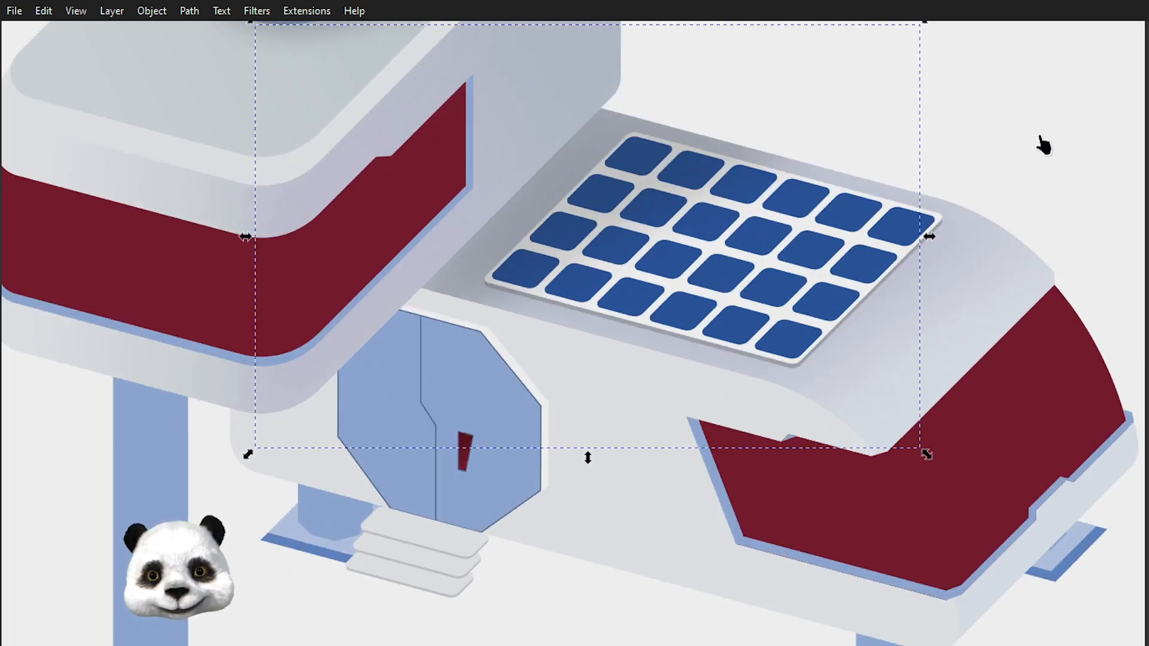
{"action": "left_click_drag", "start_coordinate": [1045, 152], "coordinate": [855, 190]}
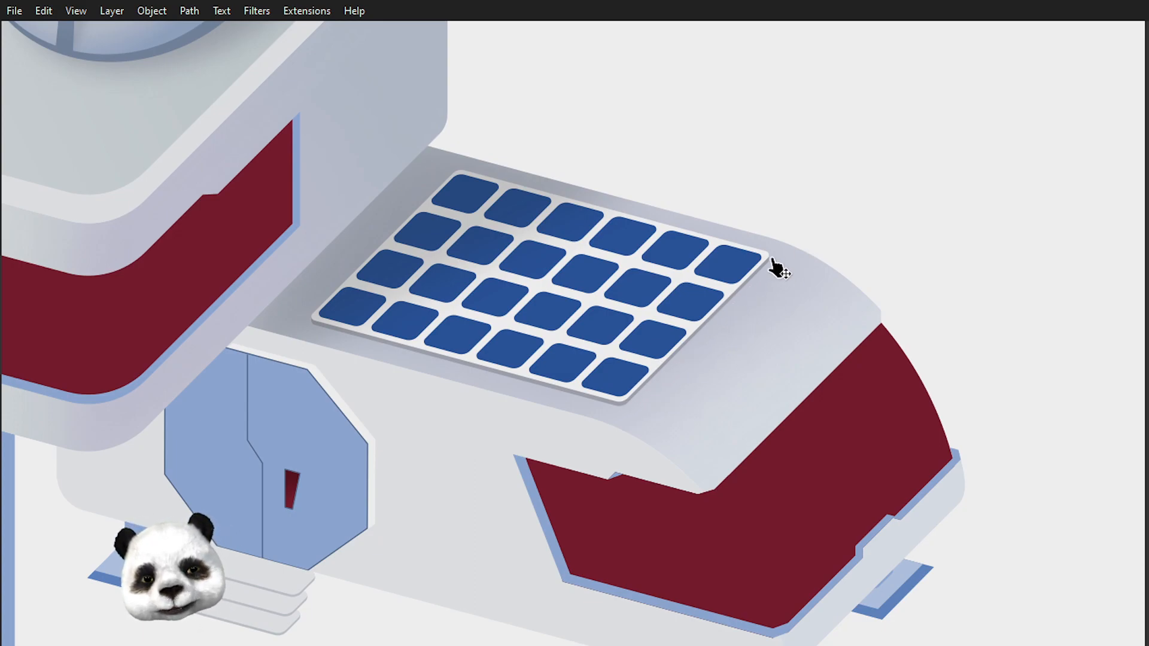
Step: Select the grey edge shape beneath the solar panel and check its stacking order against the white panel base
{"action": "scroll", "coordinate": [527, 362], "scroll_direction": "up", "scroll_amount": 2}
{"action": "scroll", "coordinate": [639, 411], "scroll_direction": "up", "scroll_amount": 3}
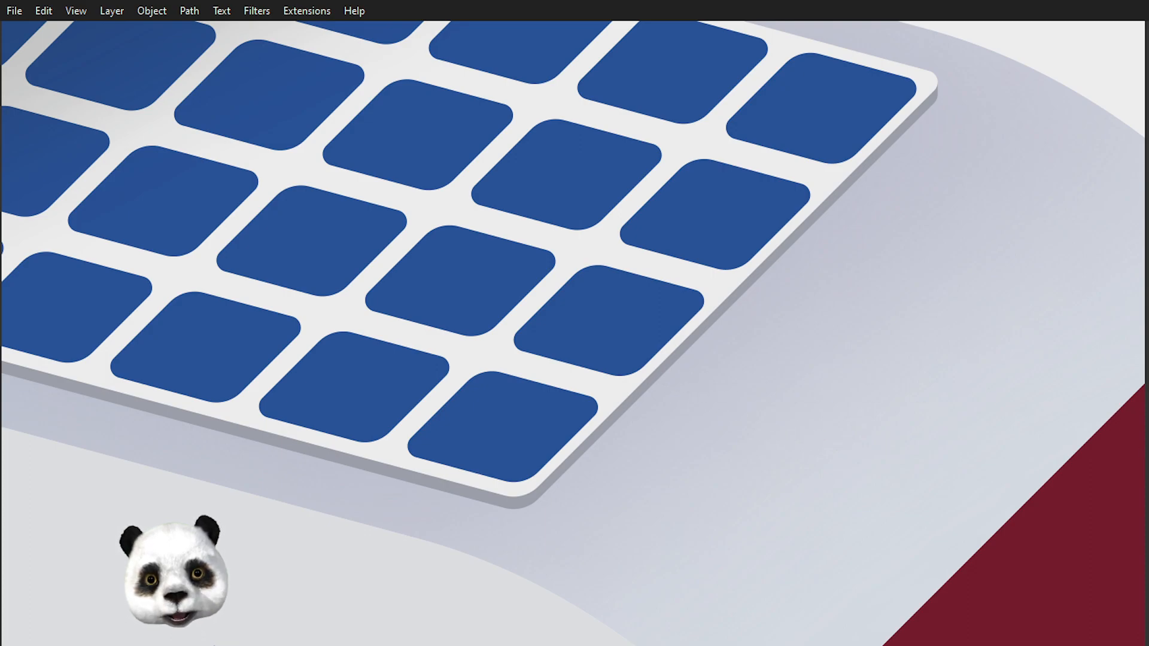
{"action": "key", "text": "Tab"}
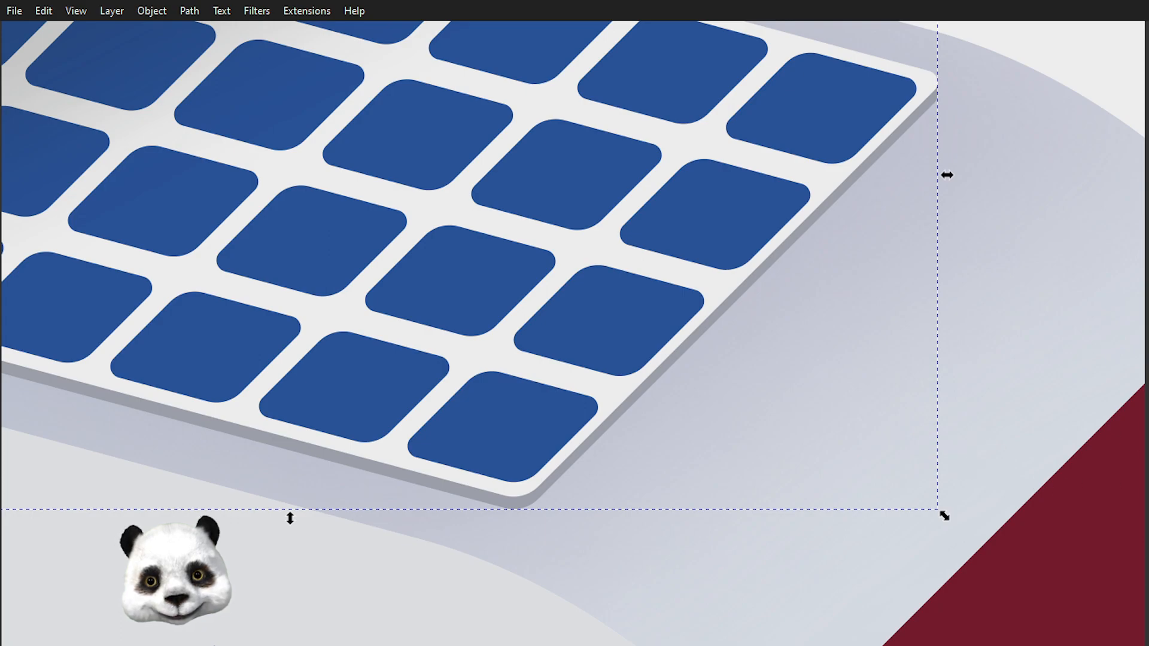
{"action": "key", "text": "Tab"}
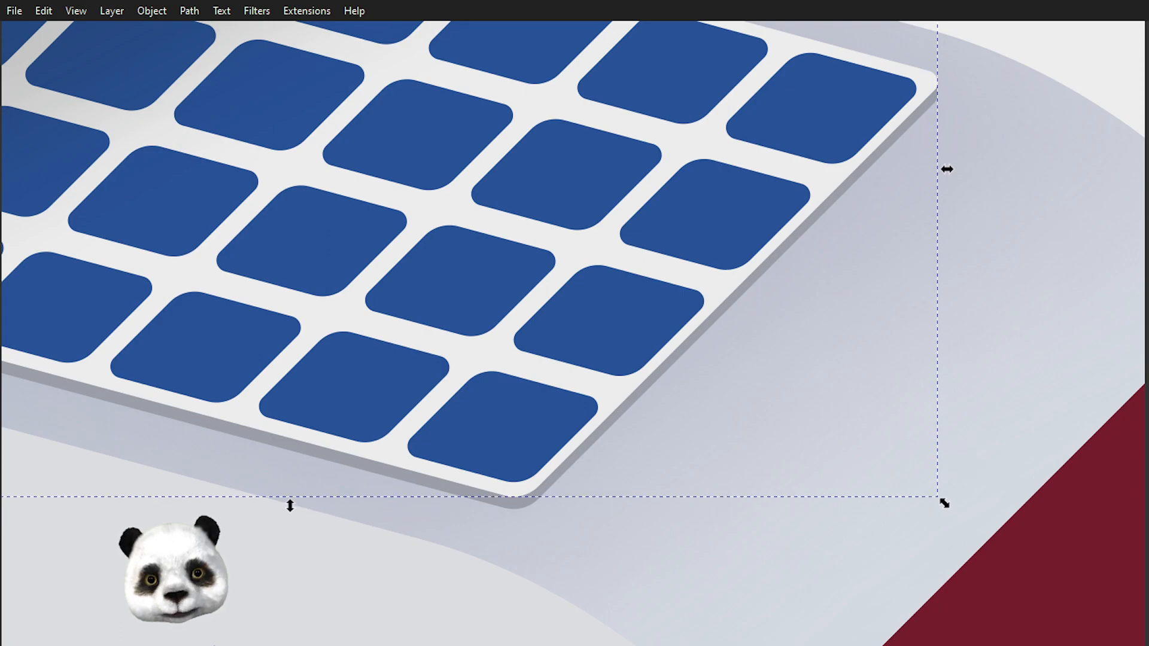
{"action": "key", "text": "shift+Tab"}
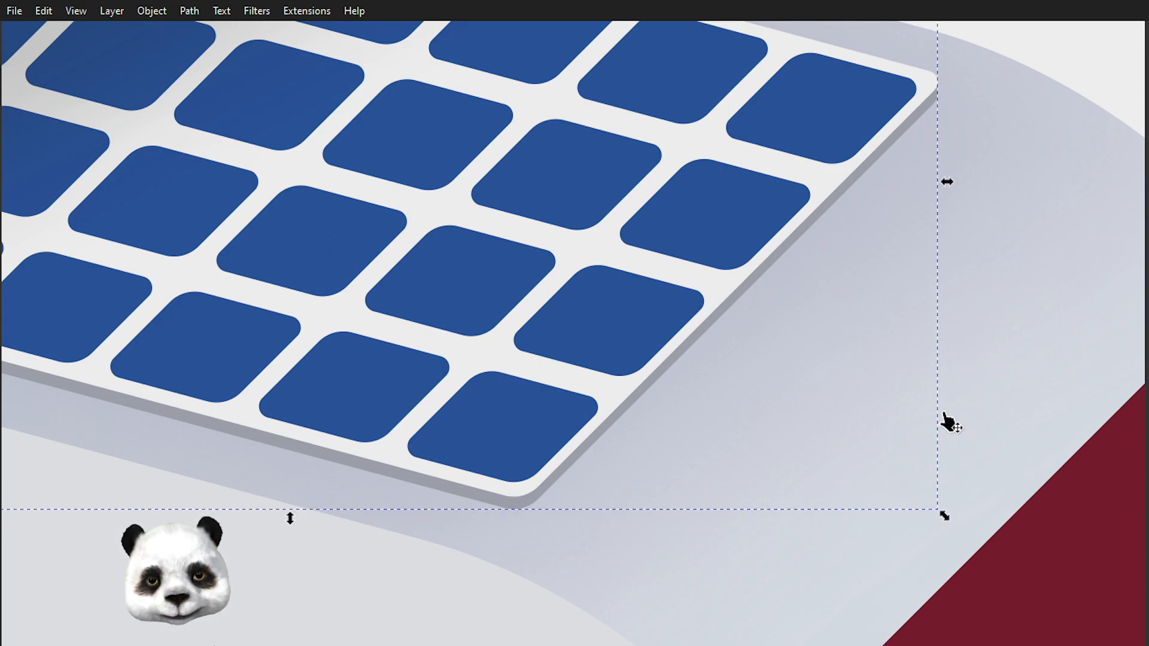
{"action": "key", "text": "Page_Up"}
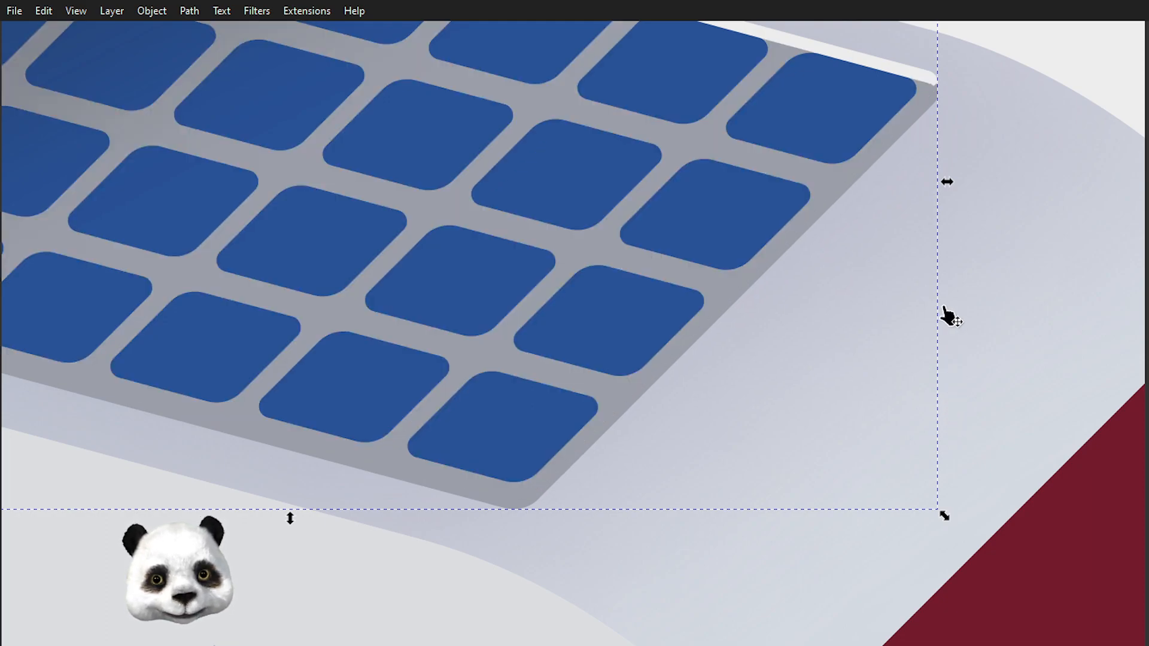
{"action": "key", "text": "Page_Down"}
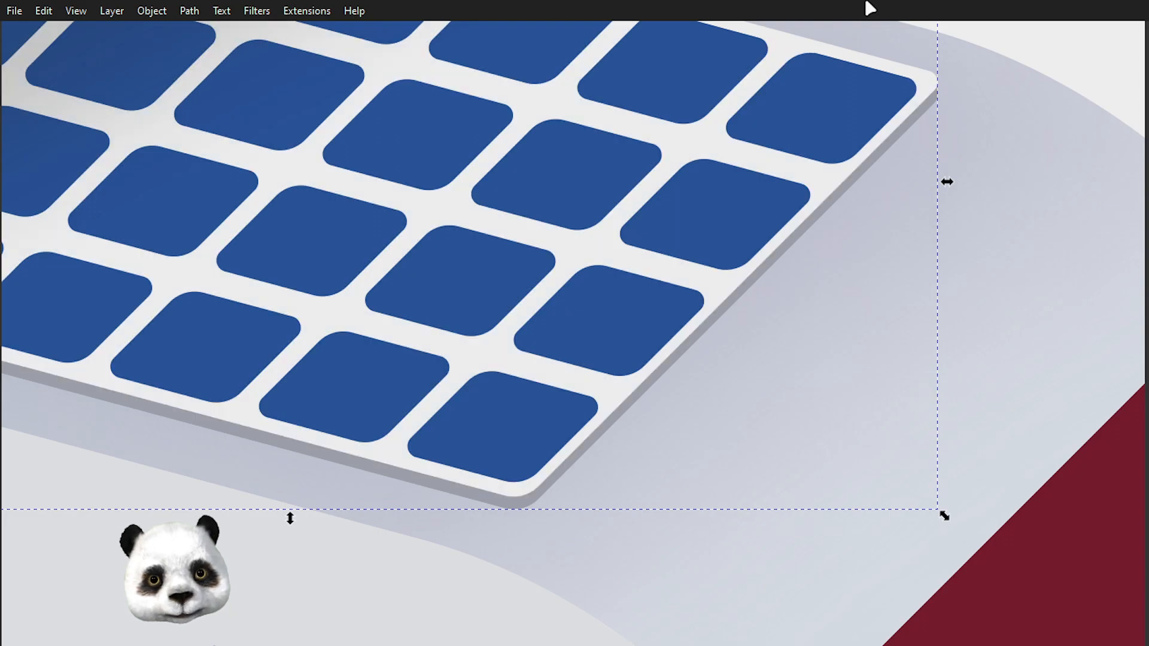
Step: Add a slightly blurred shadow beneath the solar panel's grey edge and deselect it
{"action": "scroll", "coordinate": [868, 214], "scroll_direction": "down", "scroll_amount": 1}
{"action": "left_click_drag", "start_coordinate": [849, 285], "coordinate": [786, 366]}
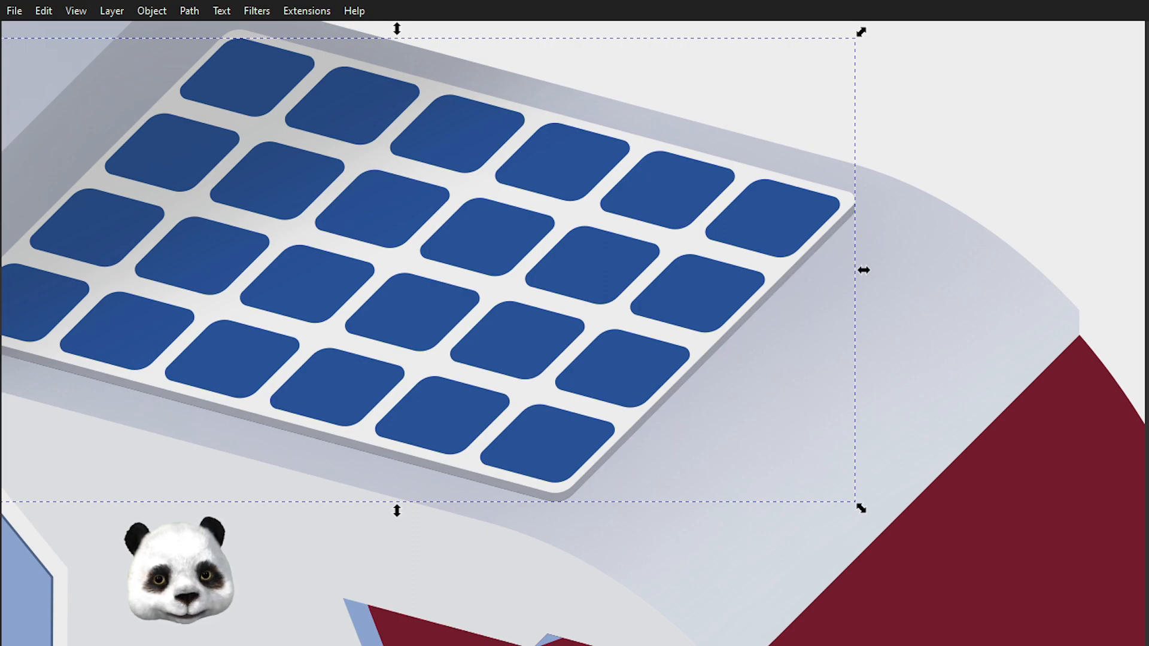
{"action": "mouse_move", "coordinate": [861, 508]}
{"action": "left_mouse_down"}
{"action": "mouse_move", "coordinate": [895, 542]}
{"action": "mouse_move", "coordinate": [870, 516]}
{"action": "left_mouse_up"}
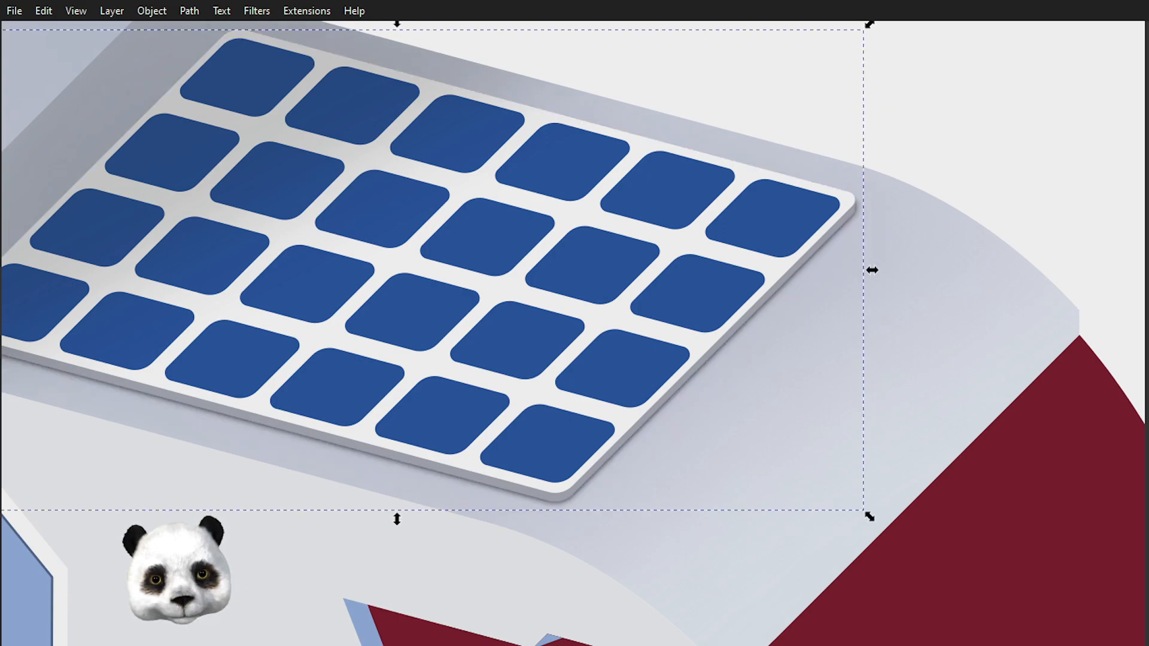
{"action": "scroll", "coordinate": [497, 374], "scroll_direction": "down", "scroll_amount": 1}
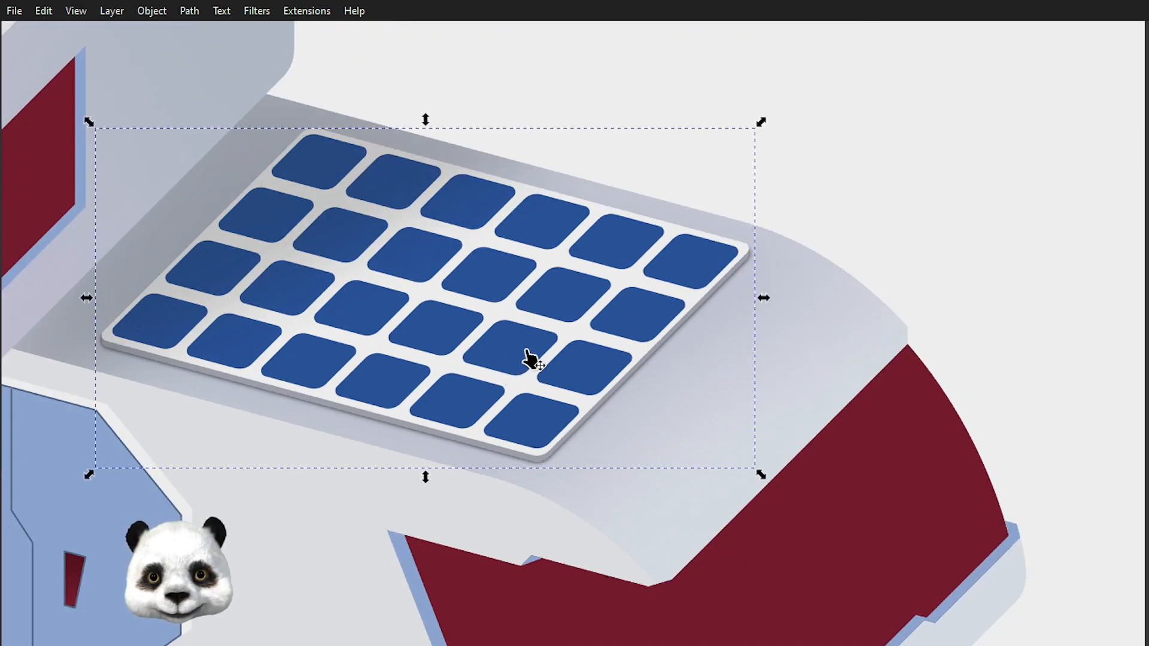
{"action": "key", "text": "Escape"}
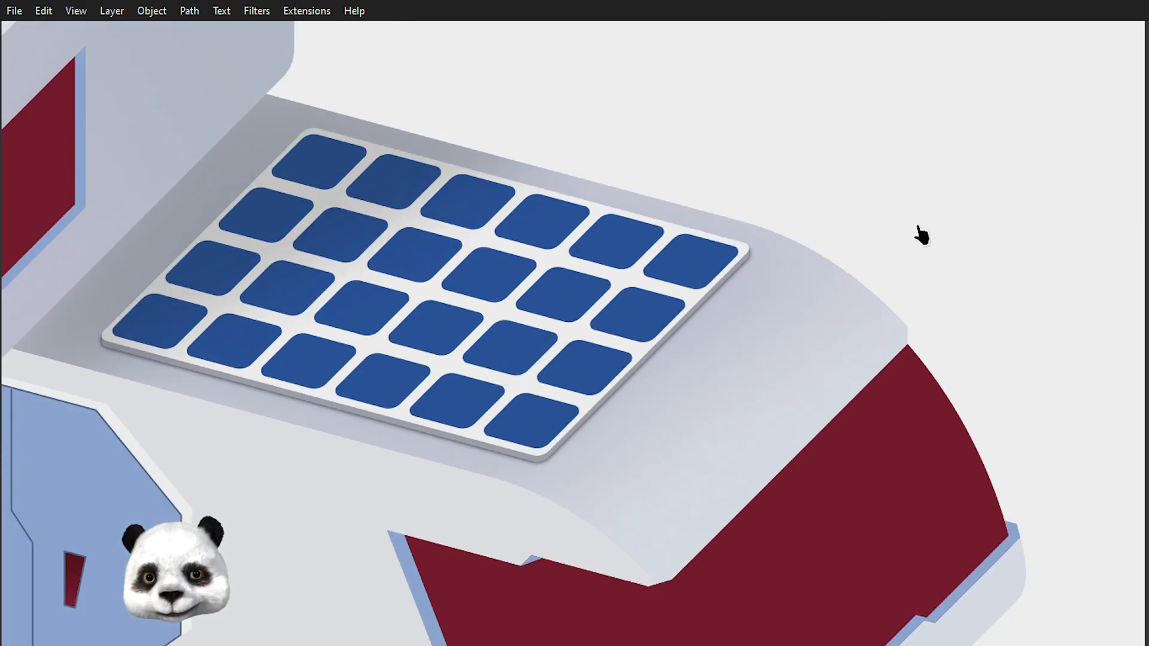
Step: Try to lay one diagonal gradient across all the blue solar cells, running from the back corner cell to the front corner cell
{"action": "scroll", "coordinate": [922, 234], "scroll_direction": "down", "scroll_amount": 3}
{"action": "scroll", "coordinate": [773, 223], "scroll_direction": "up", "scroll_amount": 1}
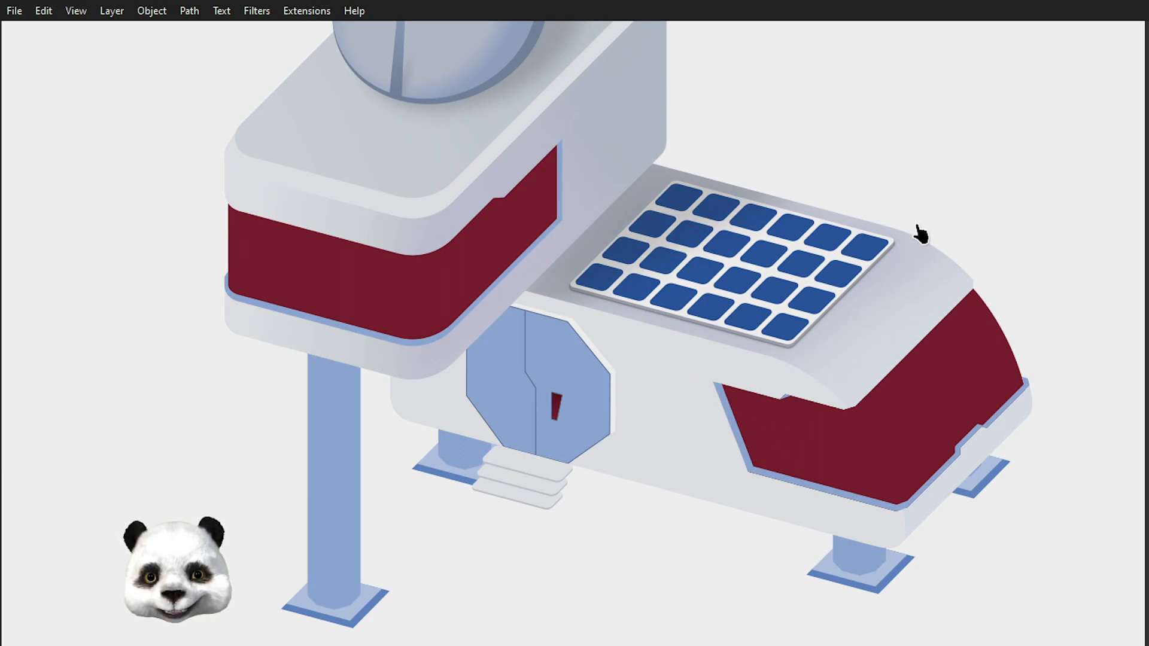
{"action": "scroll", "coordinate": [654, 190], "scroll_direction": "up", "scroll_amount": 2}
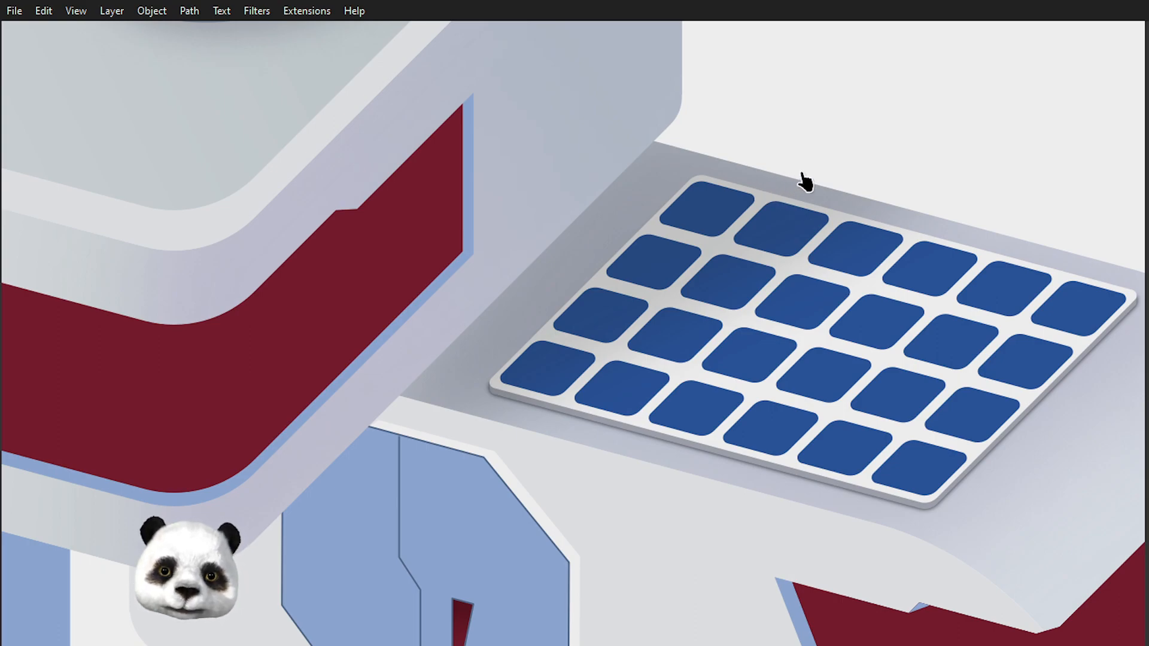
{"action": "scroll", "coordinate": [805, 182], "scroll_direction": "down", "scroll_amount": 2}
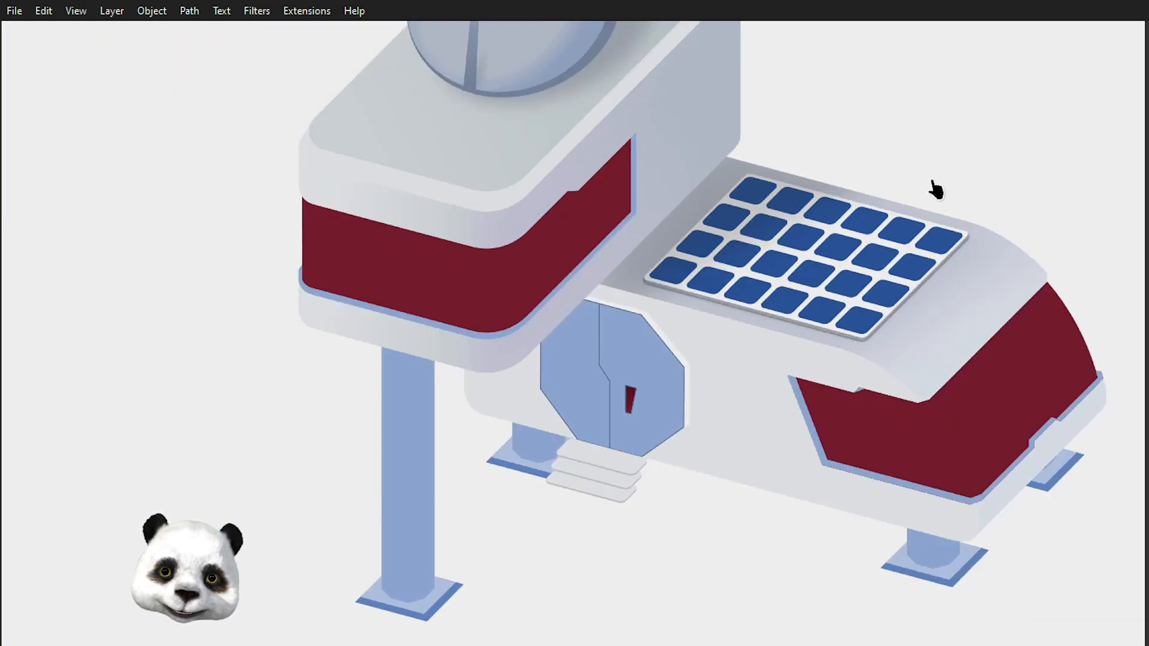
{"action": "scroll", "coordinate": [934, 192], "scroll_direction": "up", "scroll_amount": 2}
{"action": "scroll", "coordinate": [718, 231], "scroll_direction": "up", "scroll_amount": 1}
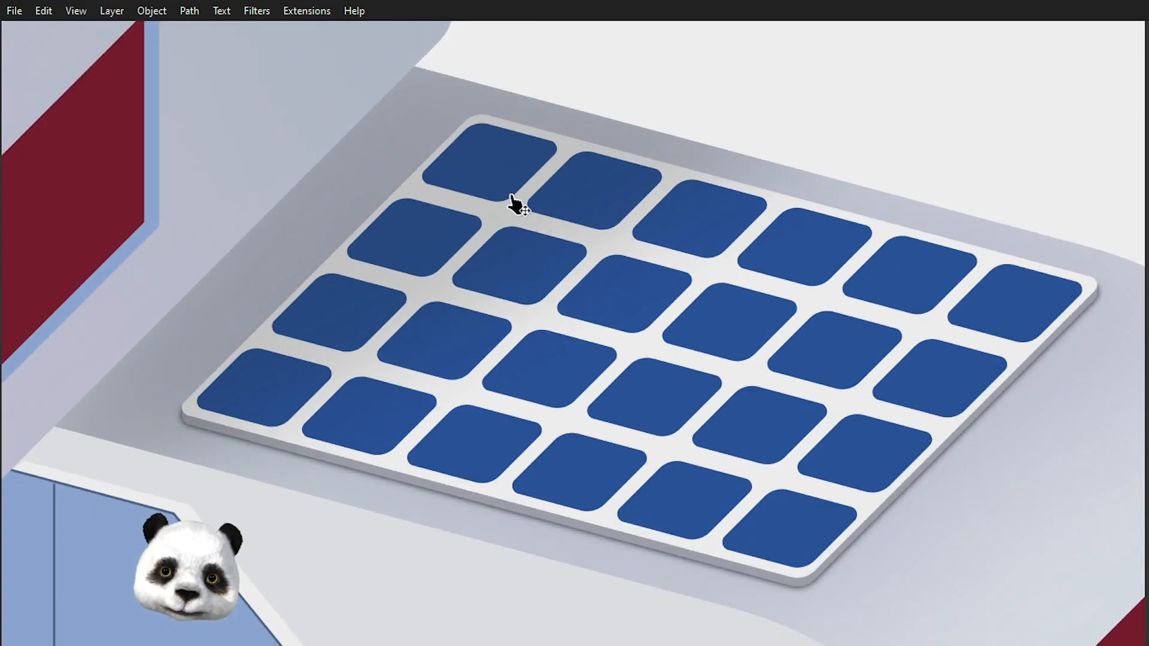
{"action": "left_click", "coordinate": [845, 373]}
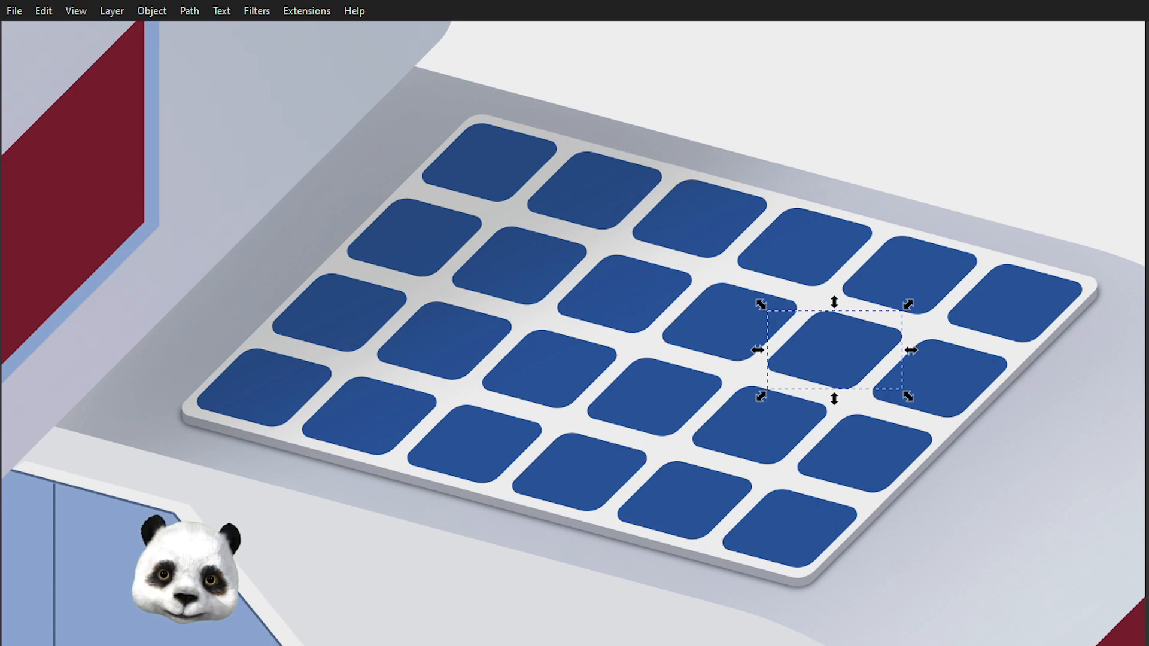
{"action": "key", "text": "ctrl+a"}
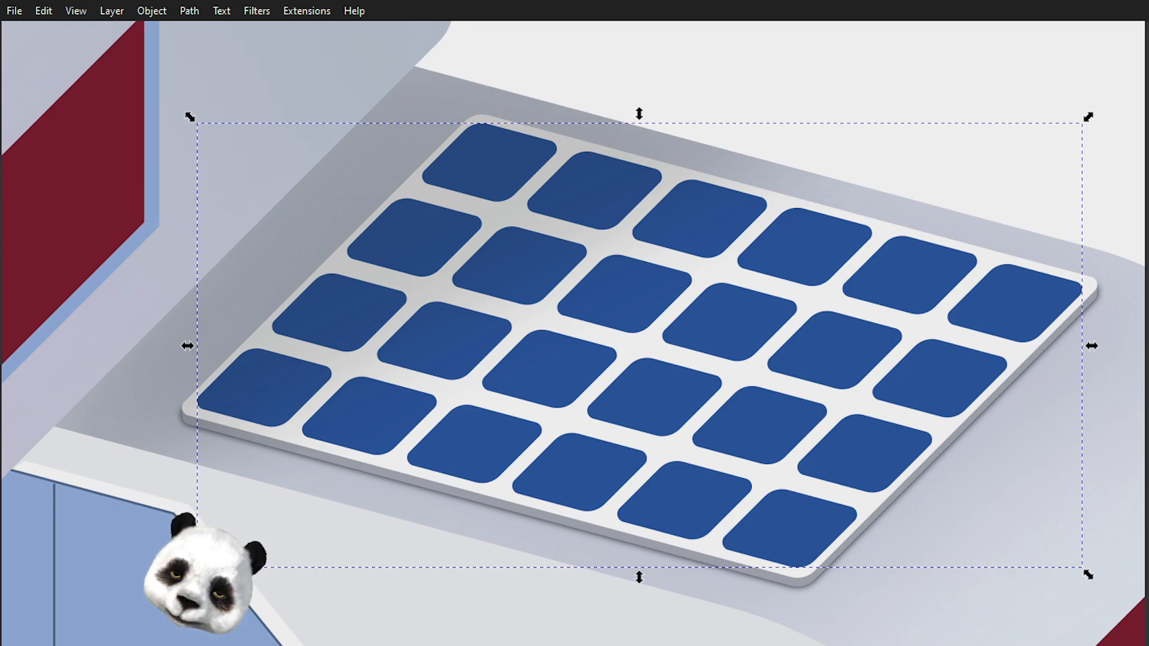
{"action": "key", "text": "t"}
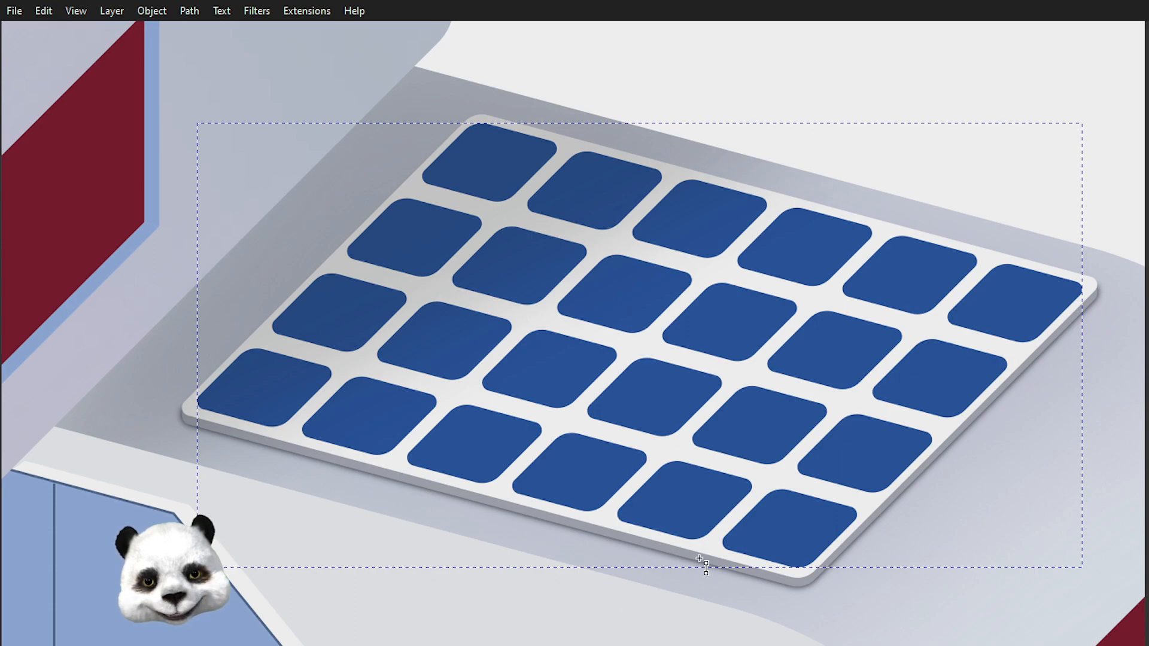
{"action": "left_click_drag", "start_coordinate": [678, 421], "coordinate": [502, 198]}
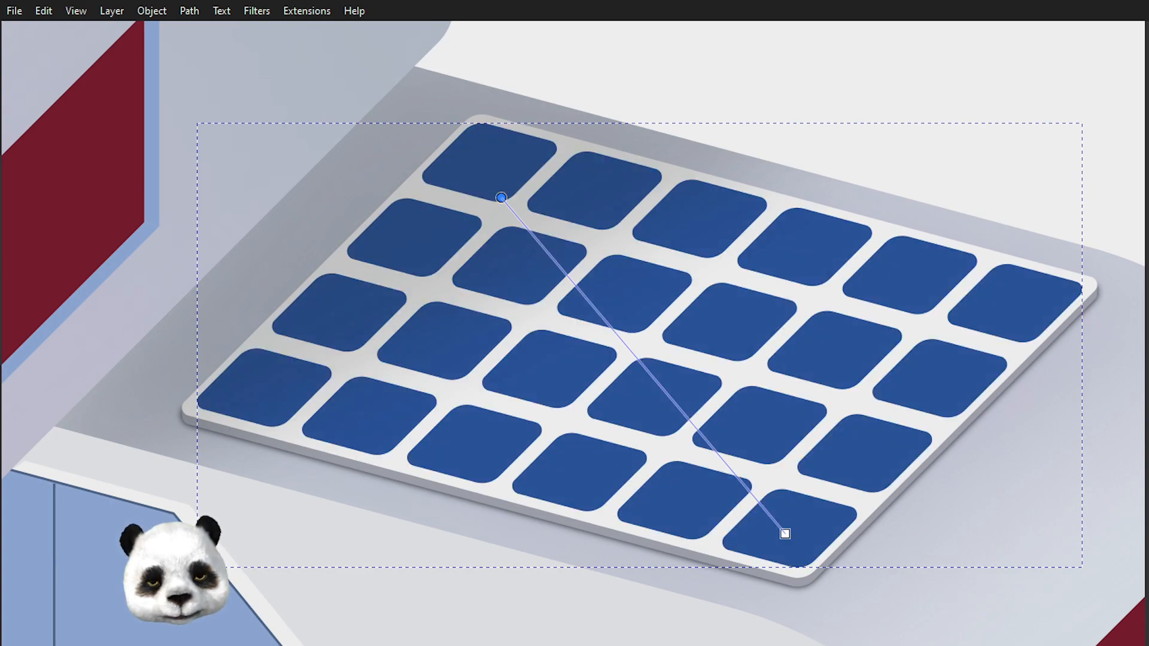
Step: Try a brighter blue on the stops of the solar cells' gradient
{"action": "key", "text": "Tab"}
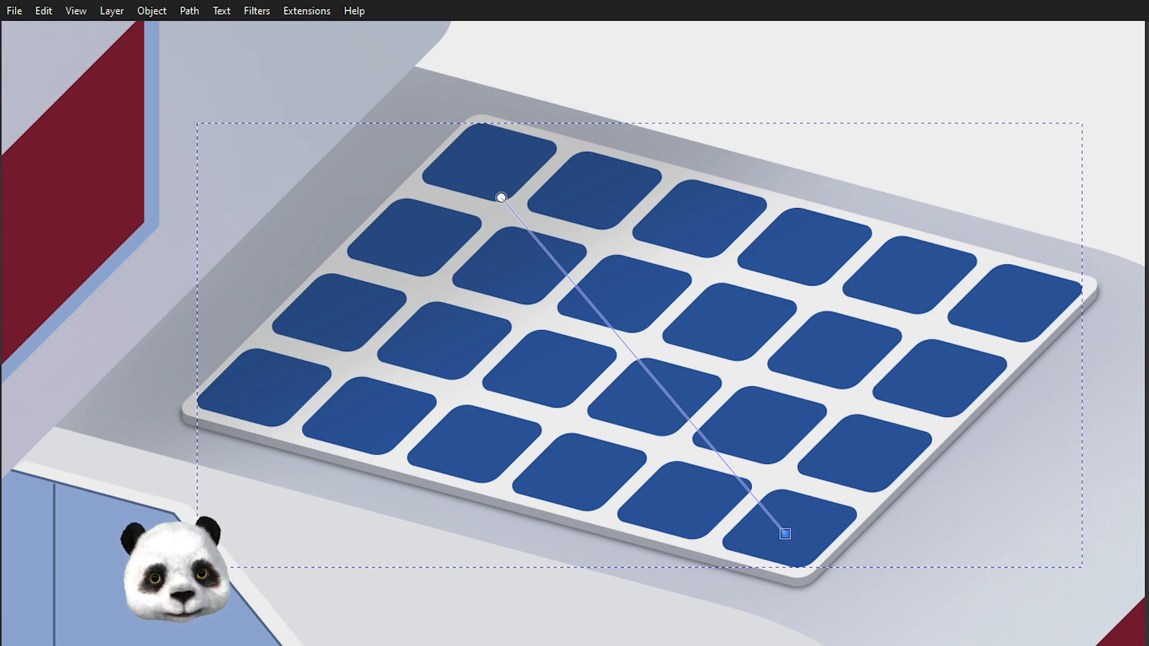
{"action": "key", "text": "Escape"}
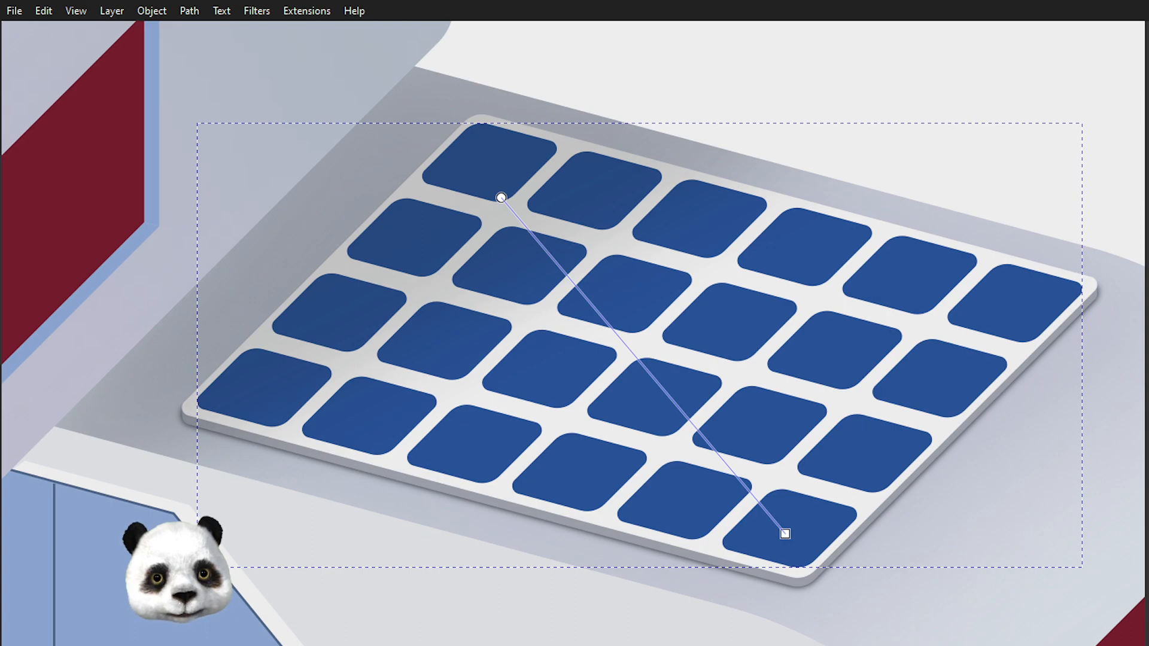
{"action": "key", "text": "Tab"}
{"action": "key", "text": "ctrl+z"}
{"action": "key", "text": "ctrl+z"}
{"action": "key", "text": "ctrl+z"}
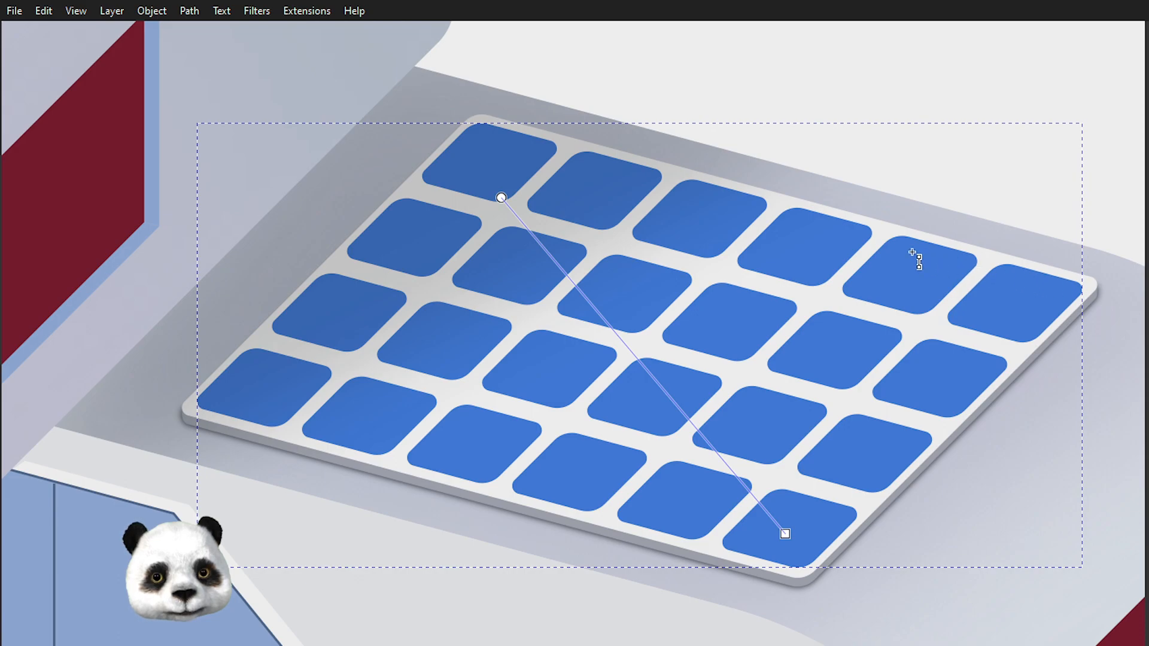
Step: Undo the recolouring and the gradient on the solar cells and deselect them
{"action": "scroll", "coordinate": [839, 216], "scroll_direction": "down", "scroll_amount": 4}
{"action": "scroll", "coordinate": [846, 191], "scroll_direction": "up", "scroll_amount": 1}
{"action": "key", "text": "ctrl+z"}
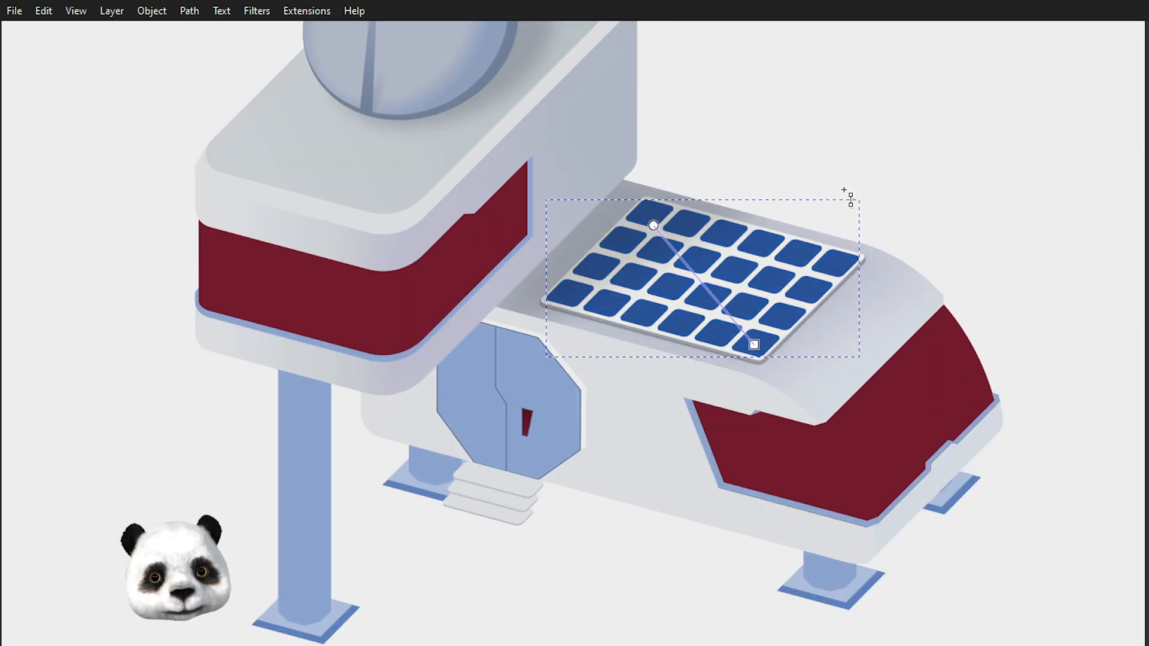
{"action": "key", "text": "ctrl+z"}
{"action": "key", "text": "ctrl+shift+z"}
{"action": "scroll", "coordinate": [777, 266], "scroll_direction": "up", "scroll_amount": 1}
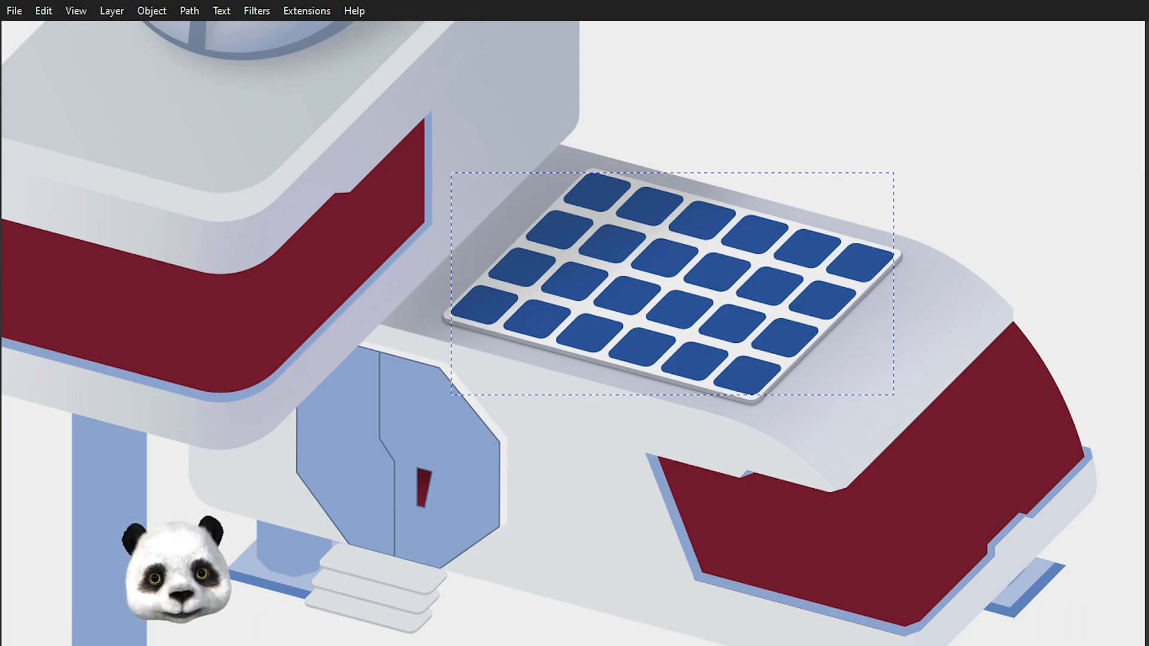
{"action": "key", "text": "Escape"}
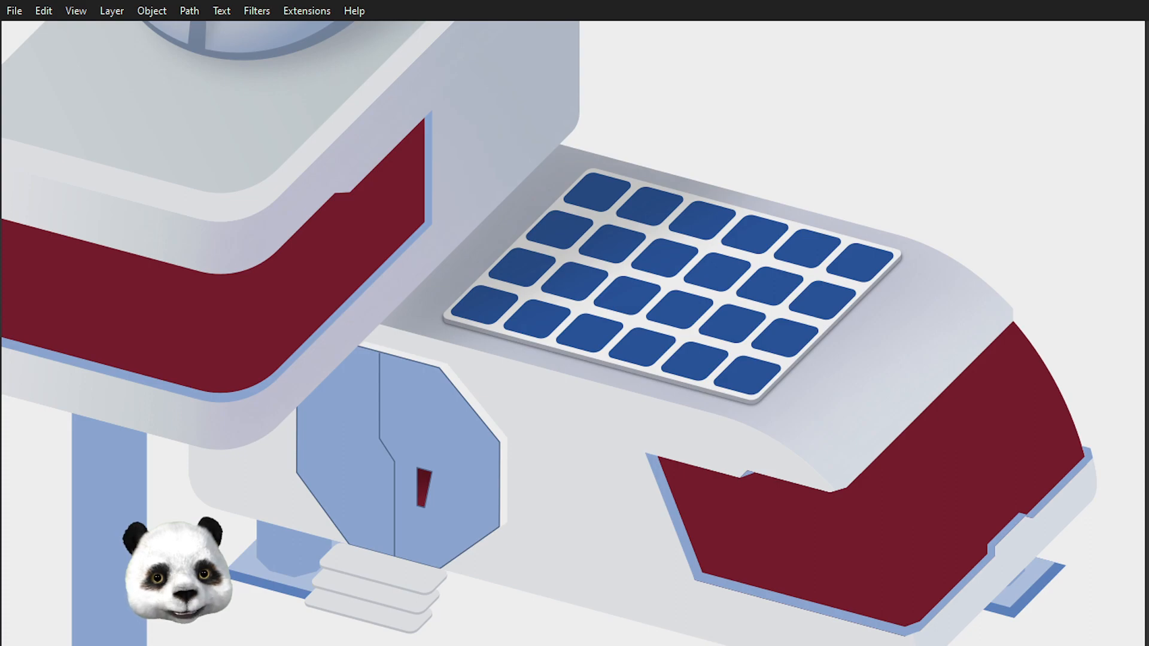
Step: Join all the blue solar cells into a single object
{"action": "left_click", "coordinate": [747, 376]}
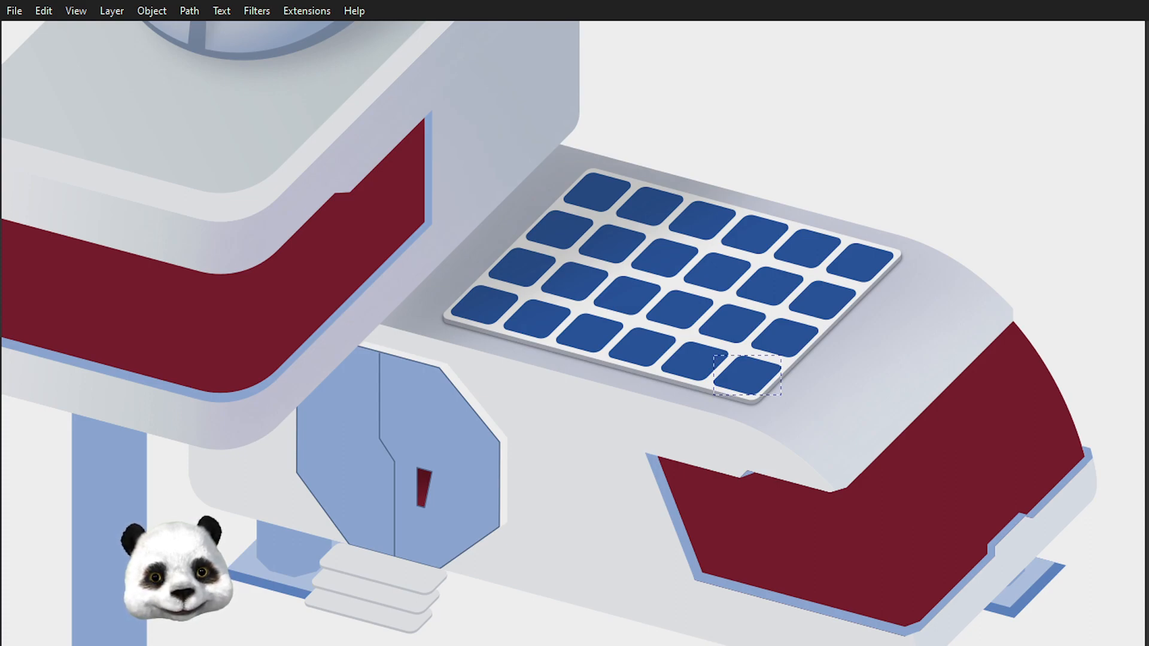
{"action": "key", "text": "ctrl+a"}
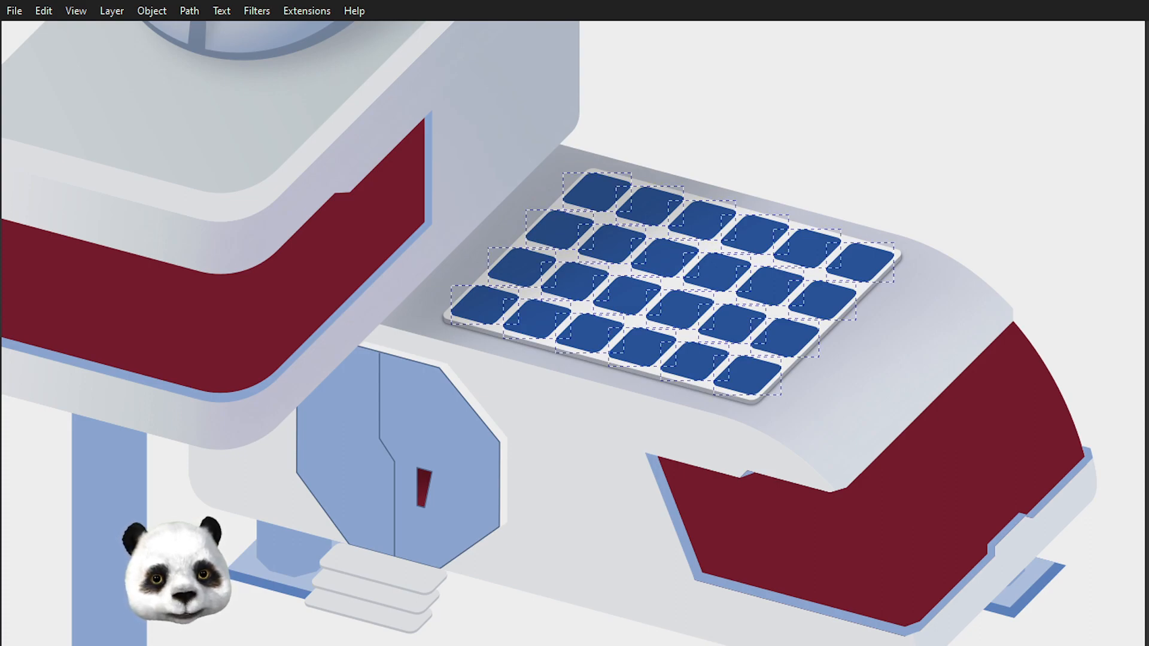
{"action": "key", "text": "ctrl+g"}
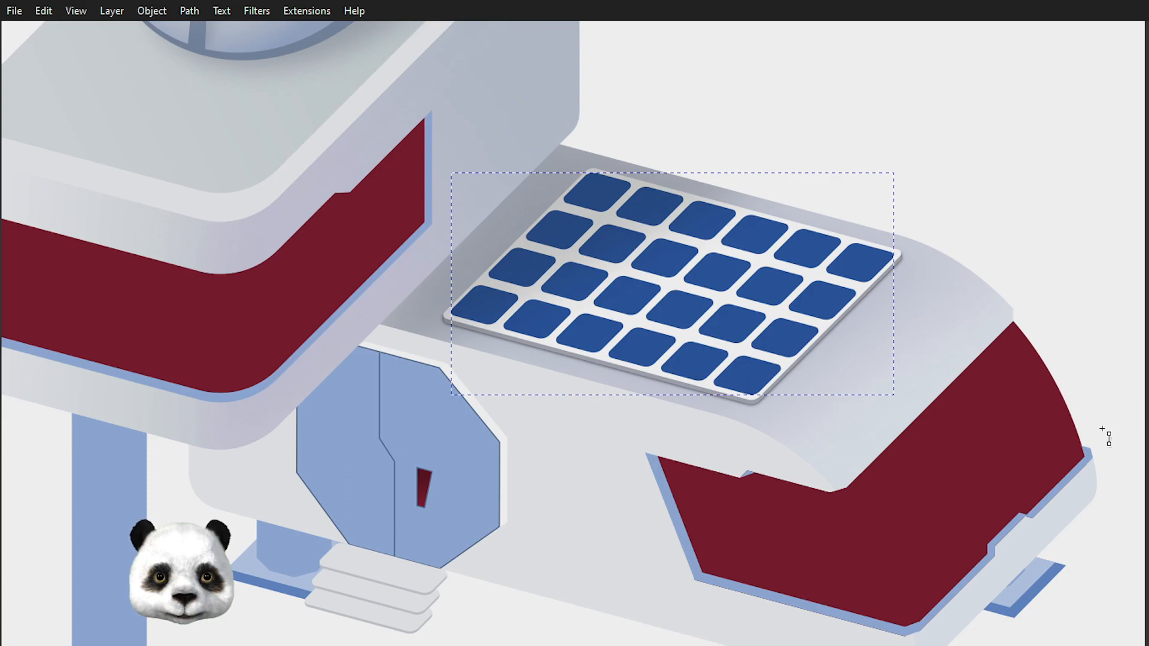
Step: Lay a diagonal gradient over the joined solar cells, from dark blue at the back corner to brighter blue at the front corner, and deselect
{"action": "scroll", "coordinate": [676, 262], "scroll_direction": "up", "scroll_amount": 2}
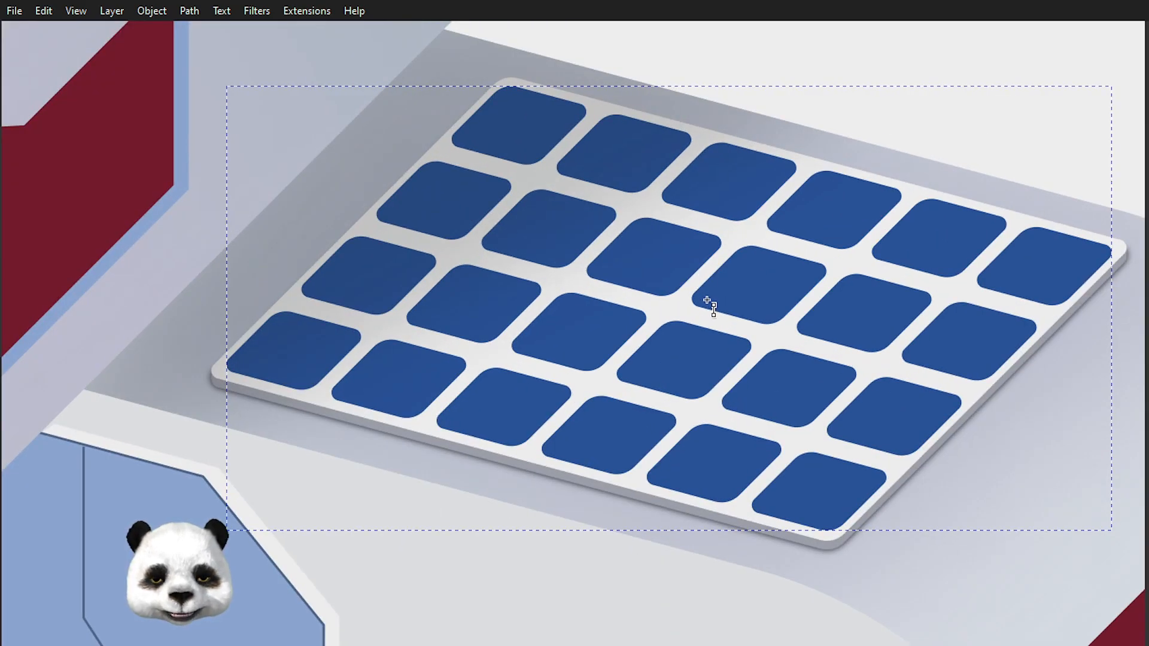
{"action": "left_click_drag", "start_coordinate": [782, 422], "coordinate": [549, 128]}
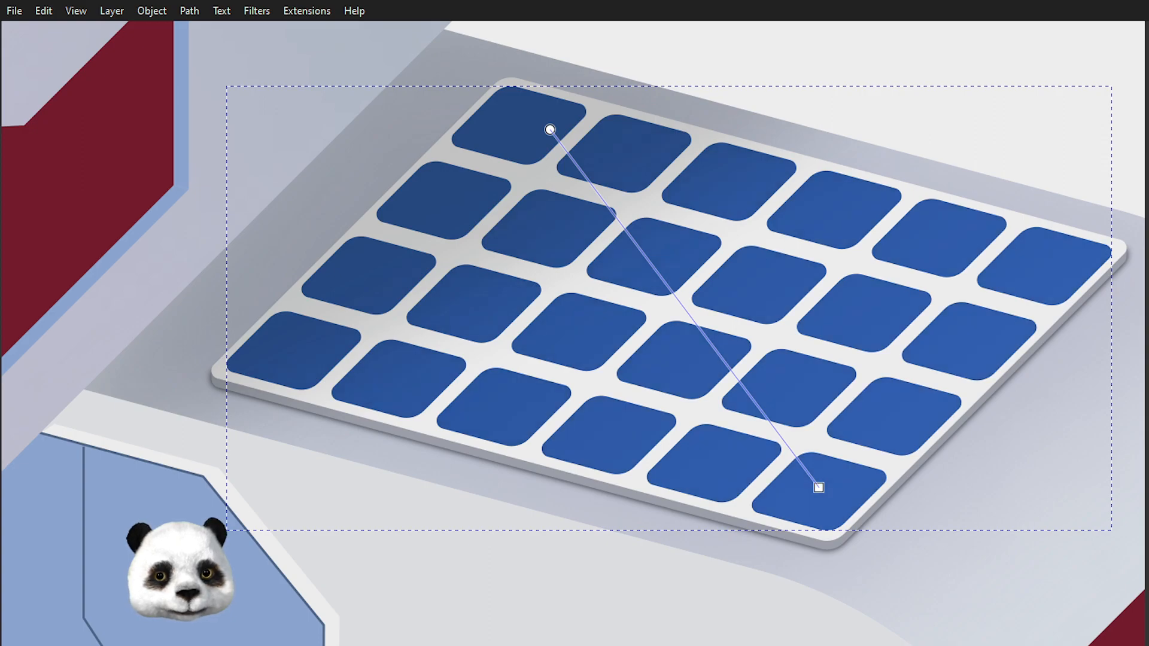
{"action": "scroll", "coordinate": [919, 473], "scroll_direction": "down", "scroll_amount": 2}
{"action": "key", "text": "s"}
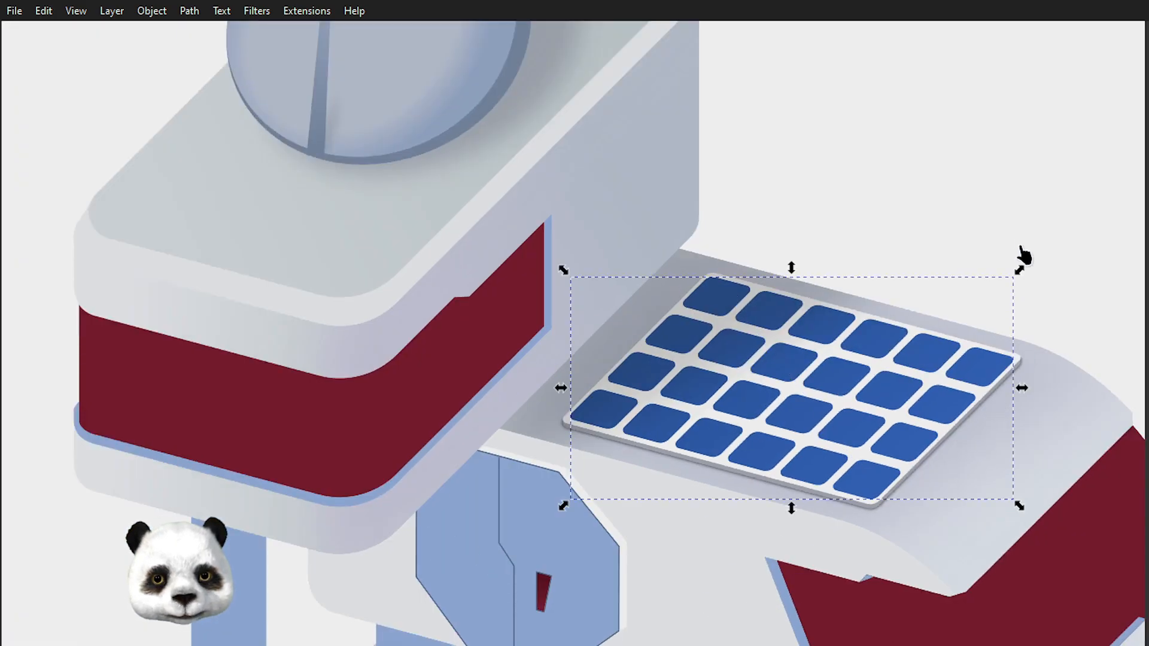
{"action": "left_click", "coordinate": [1016, 225]}
Step: Give the solar panel's white top surface a linear gradient along its long side, from grey near the roof's inner end to near-white
{"action": "scroll", "coordinate": [1016, 225], "scroll_direction": "down", "scroll_amount": 3}
{"action": "left_click_drag", "start_coordinate": [1080, 232], "coordinate": [721, 281]}
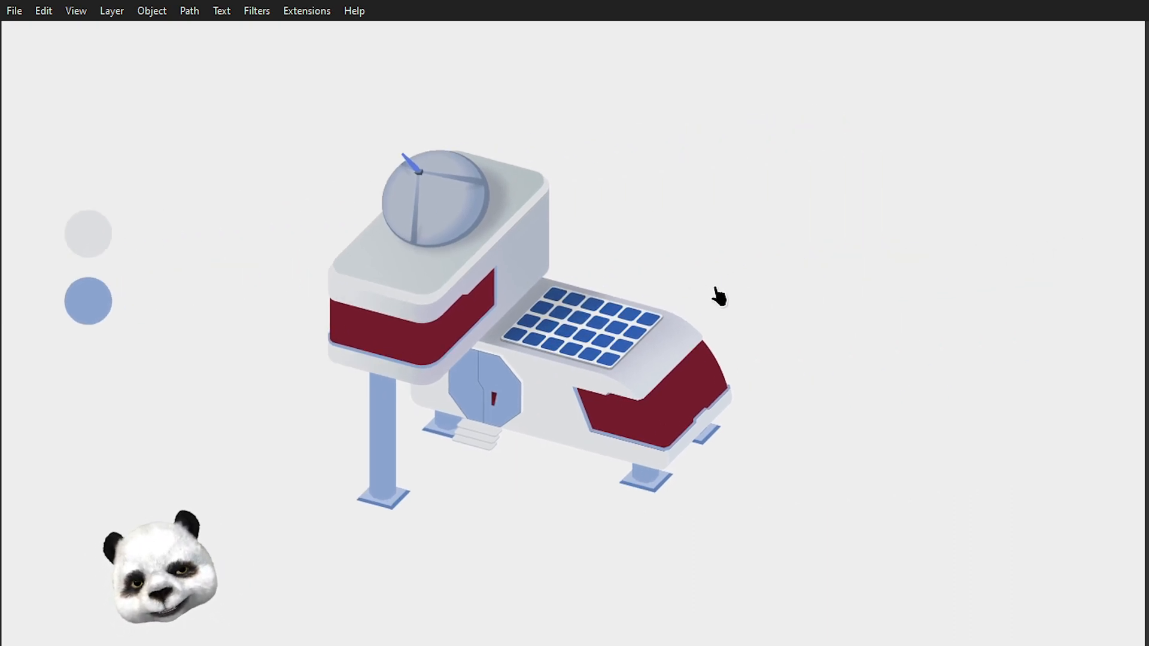
{"action": "scroll", "coordinate": [581, 341], "scroll_direction": "up", "scroll_amount": 2}
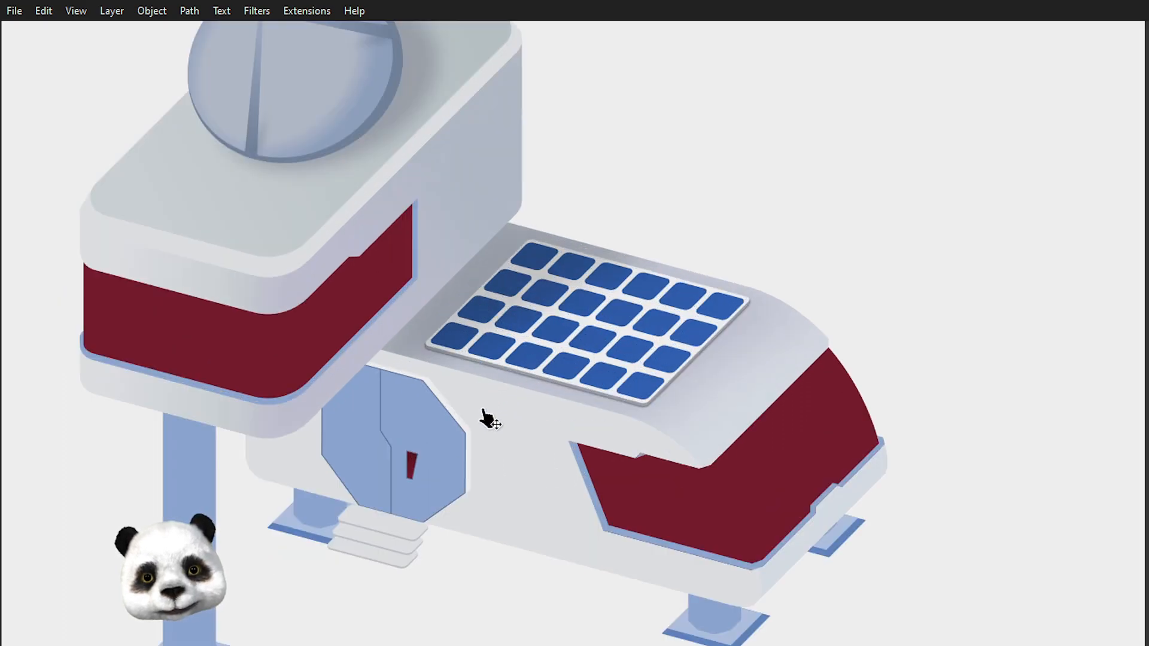
{"action": "scroll", "coordinate": [551, 348], "scroll_direction": "up", "scroll_amount": 2}
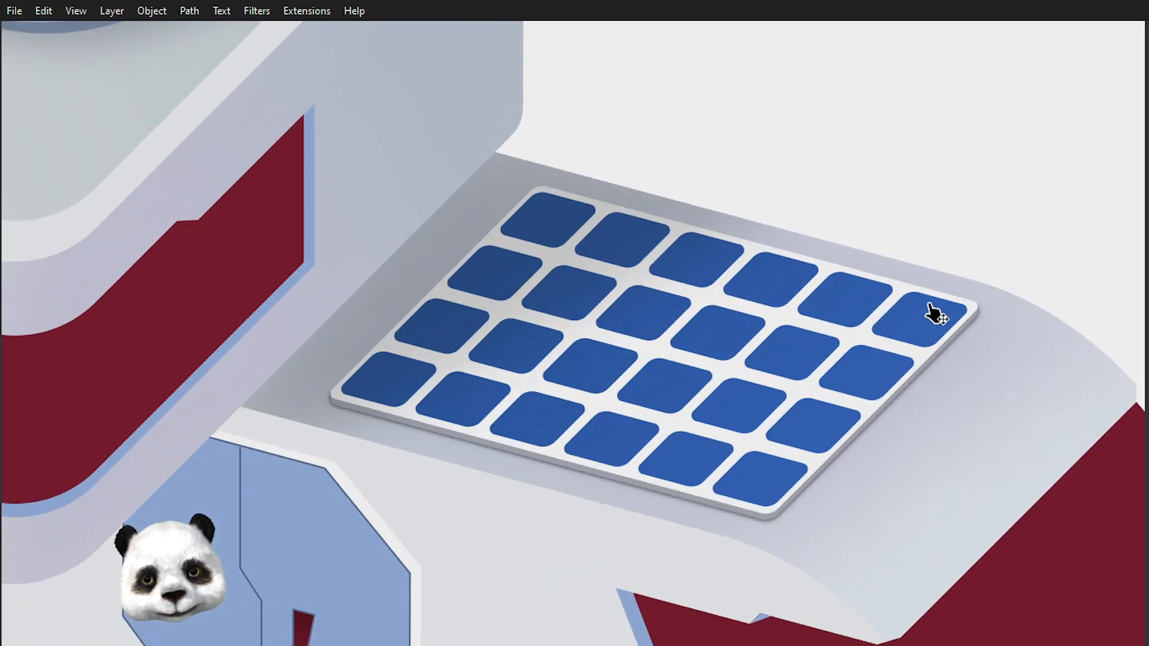
{"action": "scroll", "coordinate": [874, 348], "scroll_direction": "up", "scroll_amount": 2}
{"action": "left_click", "coordinate": [874, 358]}
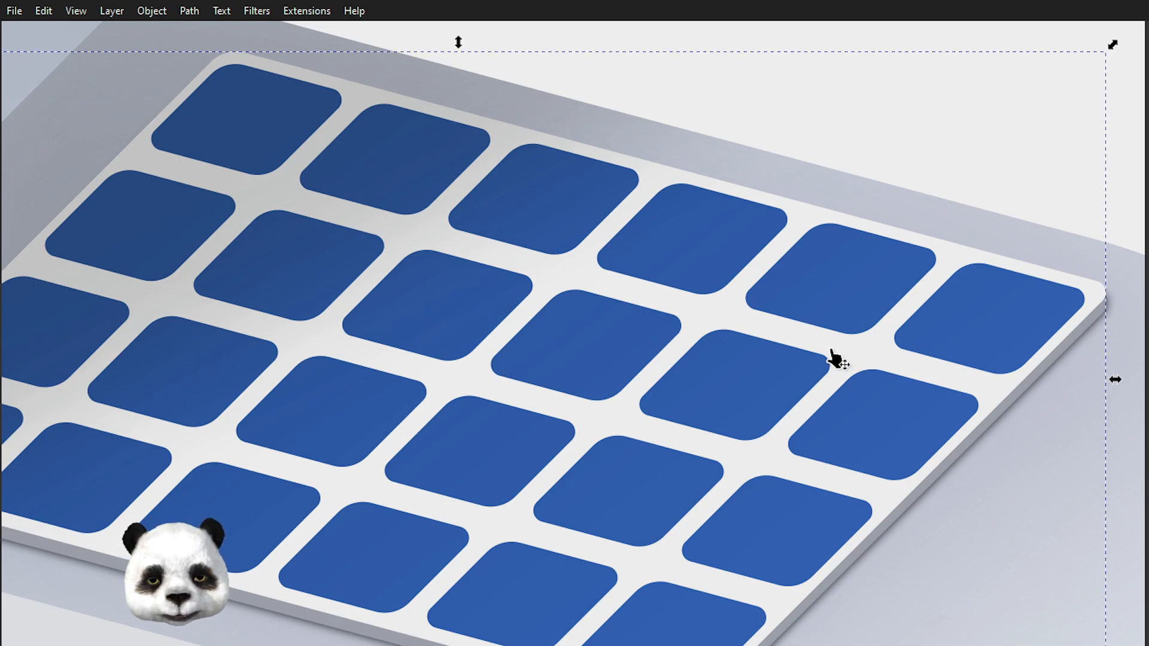
{"action": "key", "text": "t"}
{"action": "left_click_drag", "start_coordinate": [873, 351], "coordinate": [155, 339]}
{"action": "left_click_drag", "start_coordinate": [135, 261], "coordinate": [190, 171]}
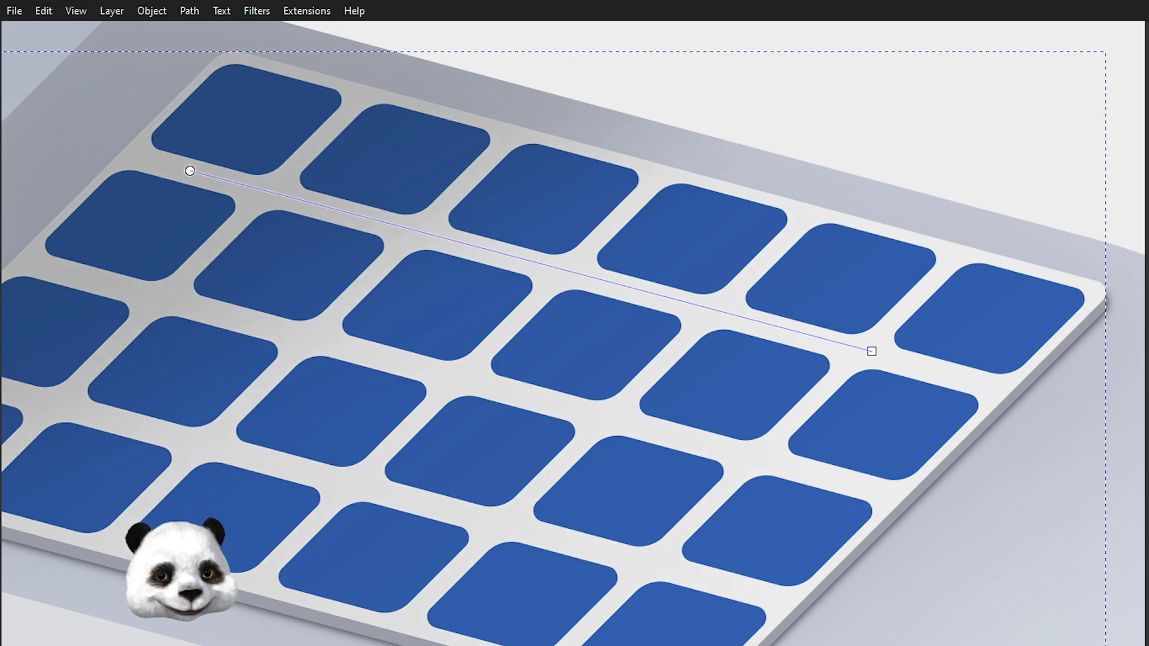
Step: Redirect the panel surface's gradient diagonally from the back corner cell to just beyond the front long end, with a pale pinkish start colour
{"action": "scroll", "coordinate": [628, 460], "scroll_direction": "down", "scroll_amount": 3}
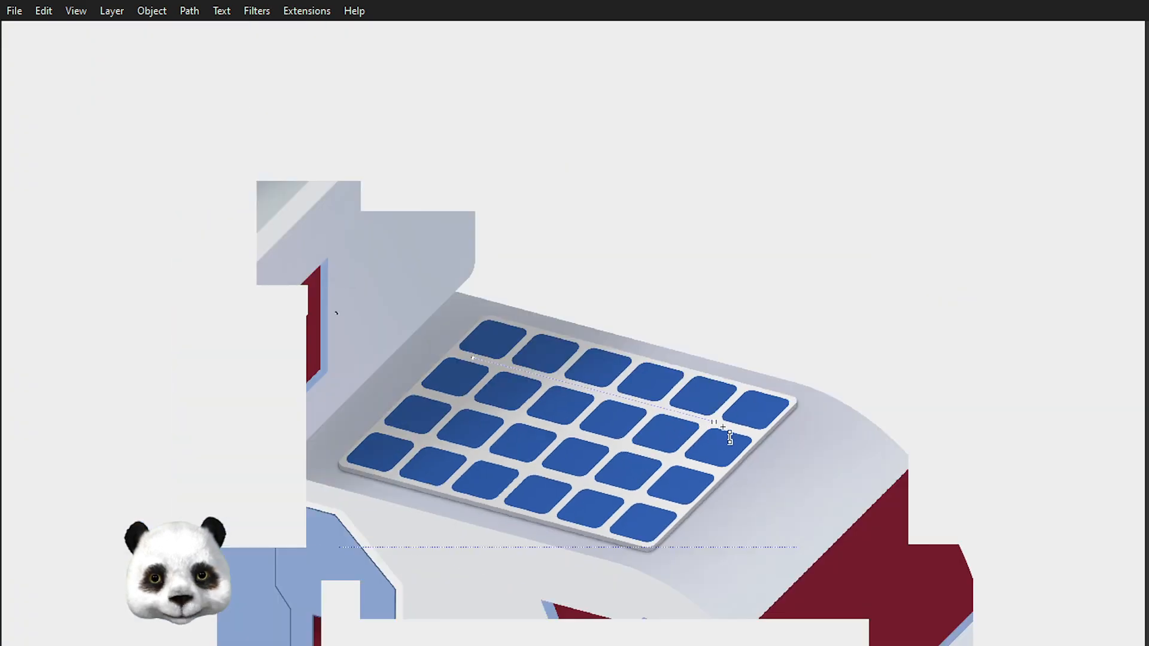
{"action": "scroll", "coordinate": [753, 425], "scroll_direction": "up", "scroll_amount": 1}
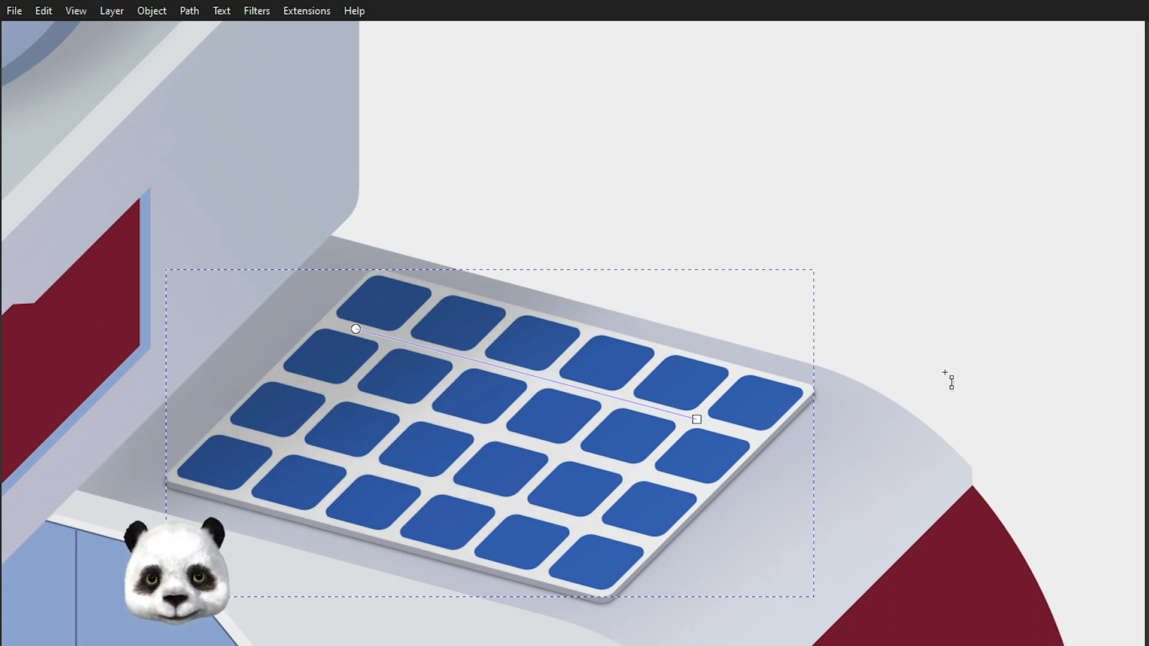
{"action": "left_click_drag", "start_coordinate": [697, 420], "coordinate": [714, 516]}
{"action": "left_click_drag", "start_coordinate": [830, 633], "coordinate": [643, 494]}
{"action": "left_click_drag", "start_coordinate": [737, 541], "coordinate": [738, 509]}
{"action": "left_click_drag", "start_coordinate": [356, 329], "coordinate": [592, 425]}
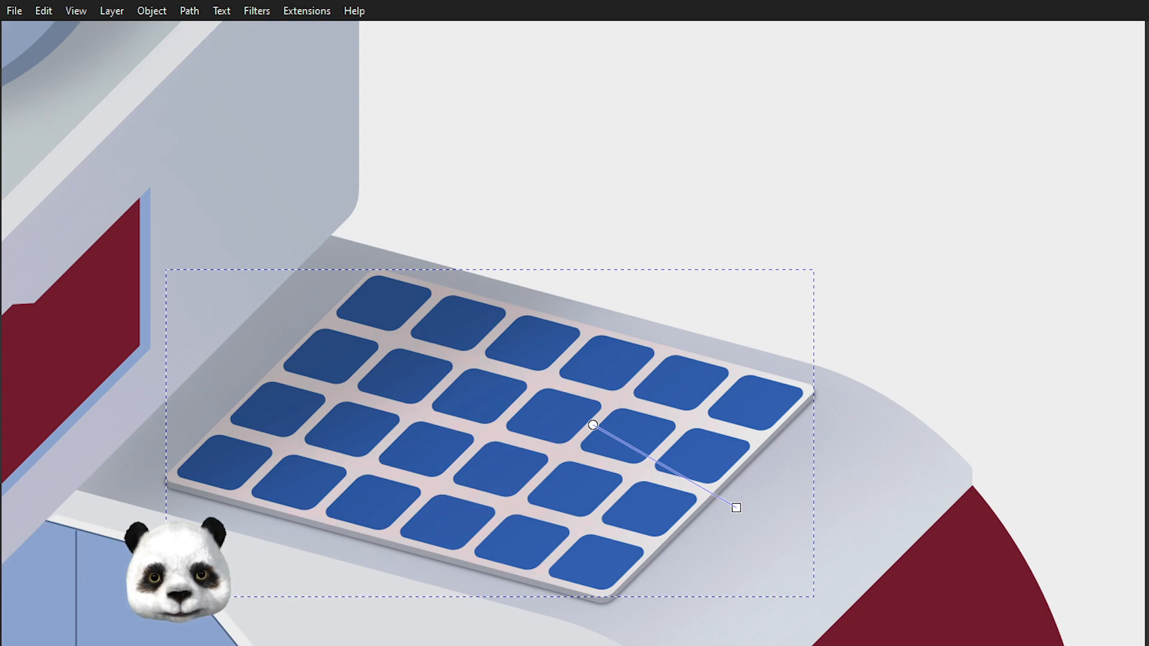
{"action": "left_click", "coordinate": [593, 425]}
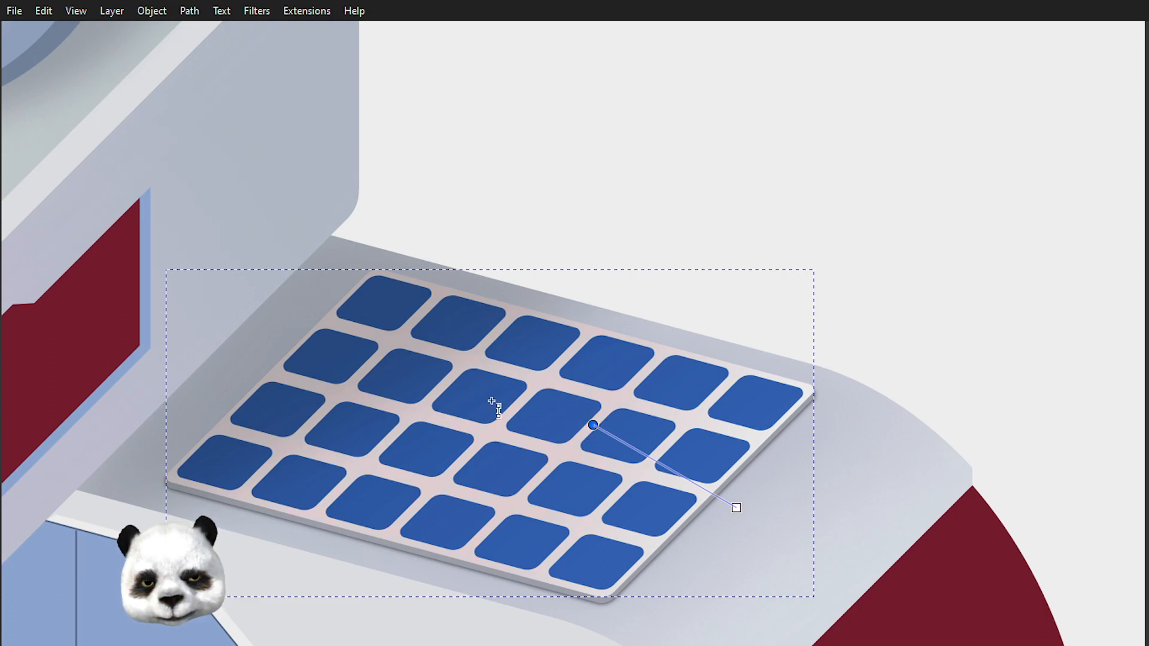
{"action": "left_click", "coordinate": [375, 332]}
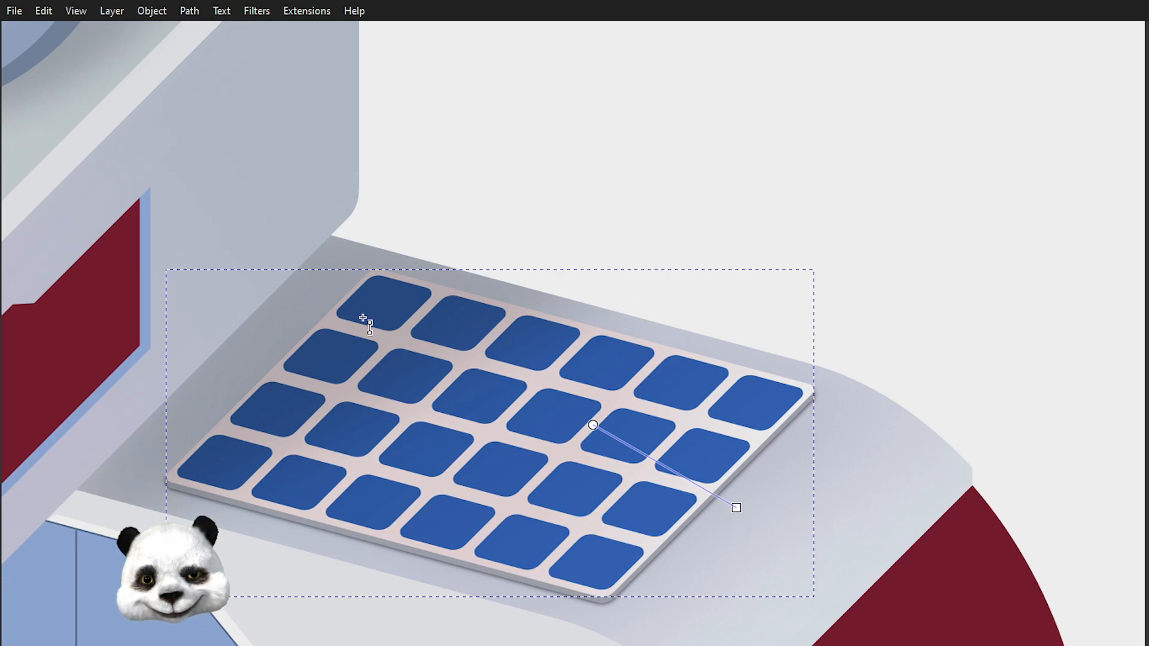
{"action": "left_click_drag", "start_coordinate": [593, 425], "coordinate": [398, 310]}
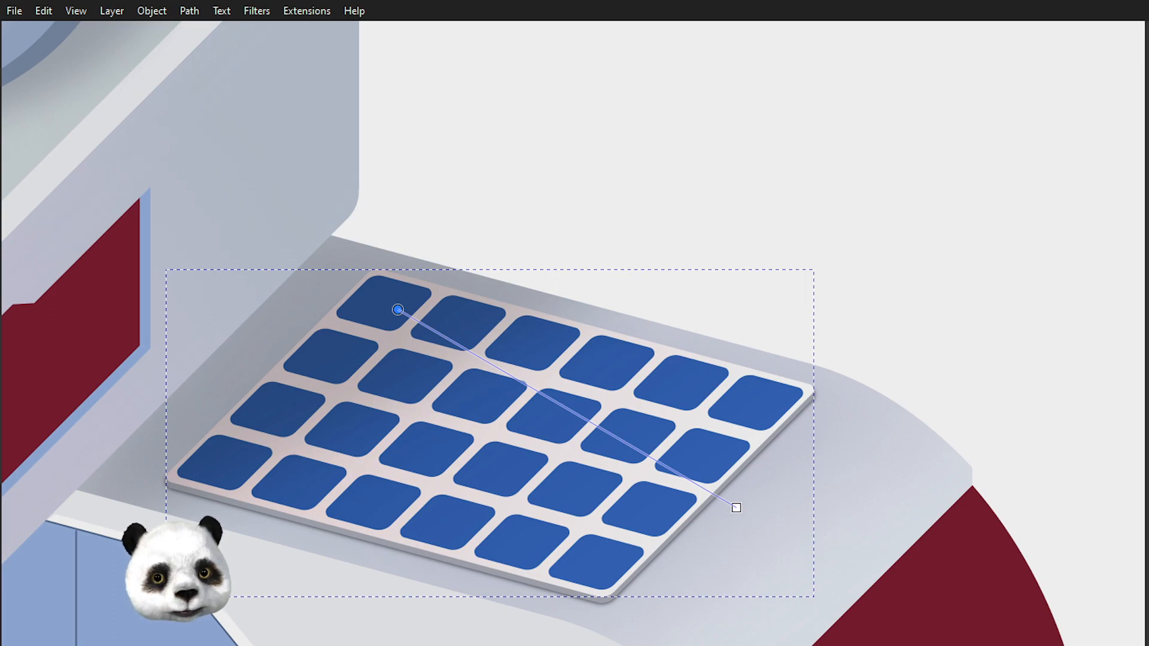
Step: Undo the last colour change on the gradient stop of the solar panel's base
{"action": "key", "text": "ctrl+z"}
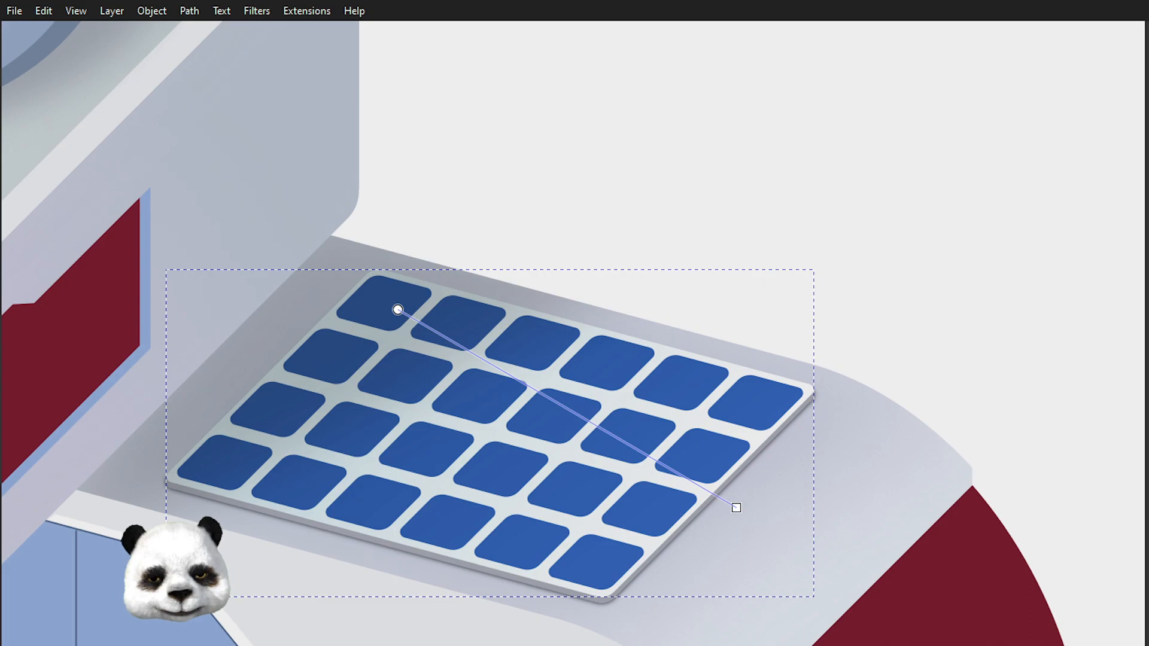
{"action": "scroll", "coordinate": [652, 304], "scroll_direction": "down", "scroll_amount": 2, "text": "ctrl"}
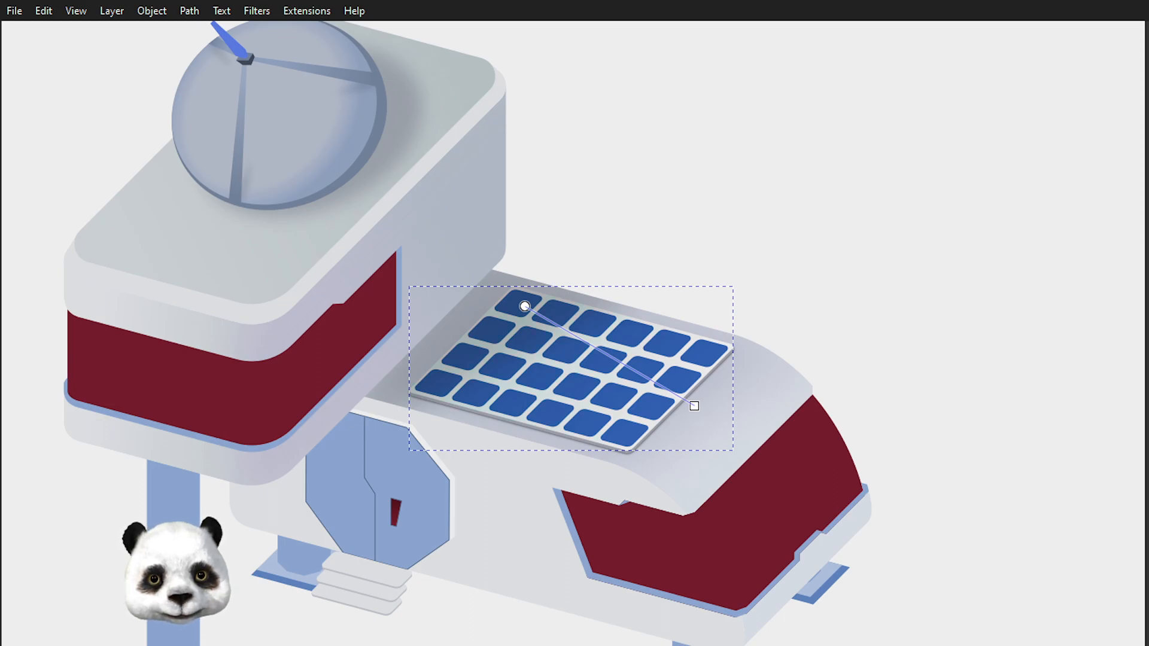
{"action": "scroll", "coordinate": [411, 359], "scroll_direction": "up", "scroll_amount": 3, "text": "ctrl"}
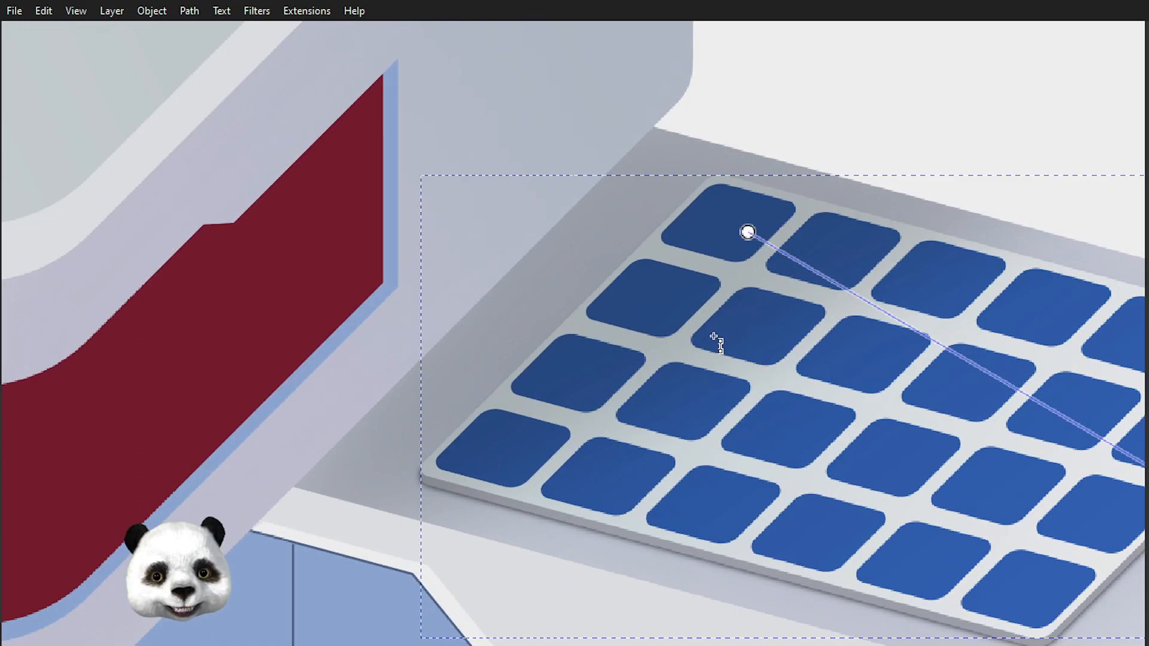
{"action": "scroll", "coordinate": [891, 359], "scroll_direction": "down", "scroll_amount": 2, "text": "ctrl"}
{"action": "left_click_drag", "start_coordinate": [944, 408], "coordinate": [707, 422]}
{"action": "key", "text": "s"}
{"action": "scroll", "coordinate": [866, 218], "scroll_direction": "down", "scroll_amount": 5, "text": "ctrl"}
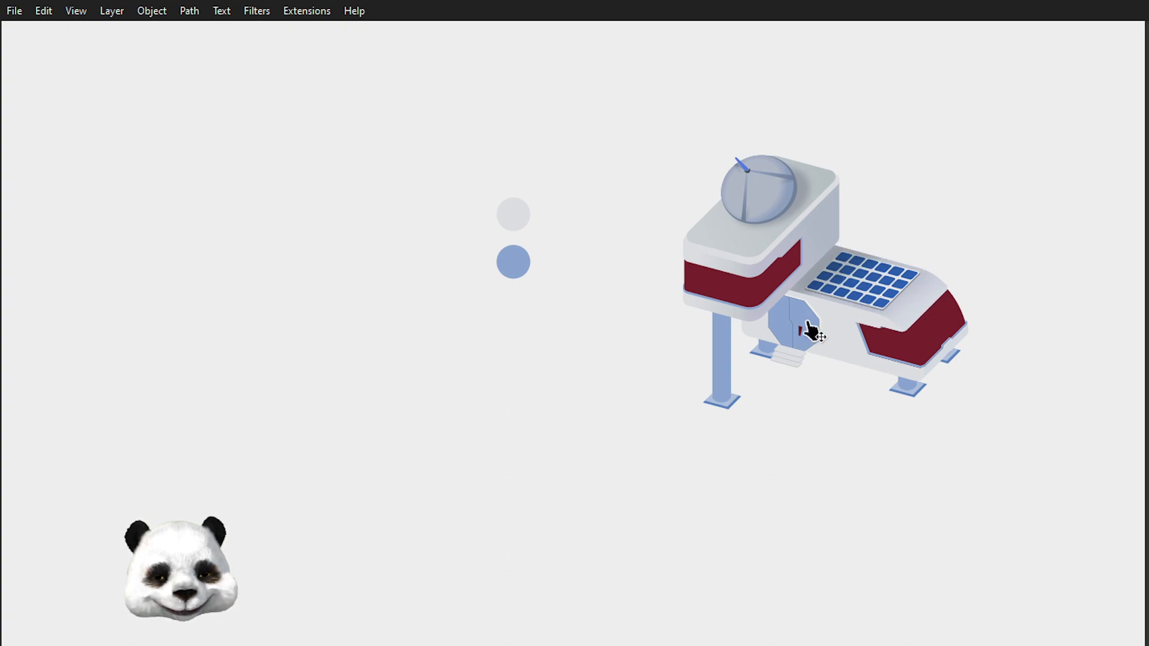
{"action": "scroll", "coordinate": [849, 291], "scroll_direction": "up", "scroll_amount": 2, "text": "ctrl"}
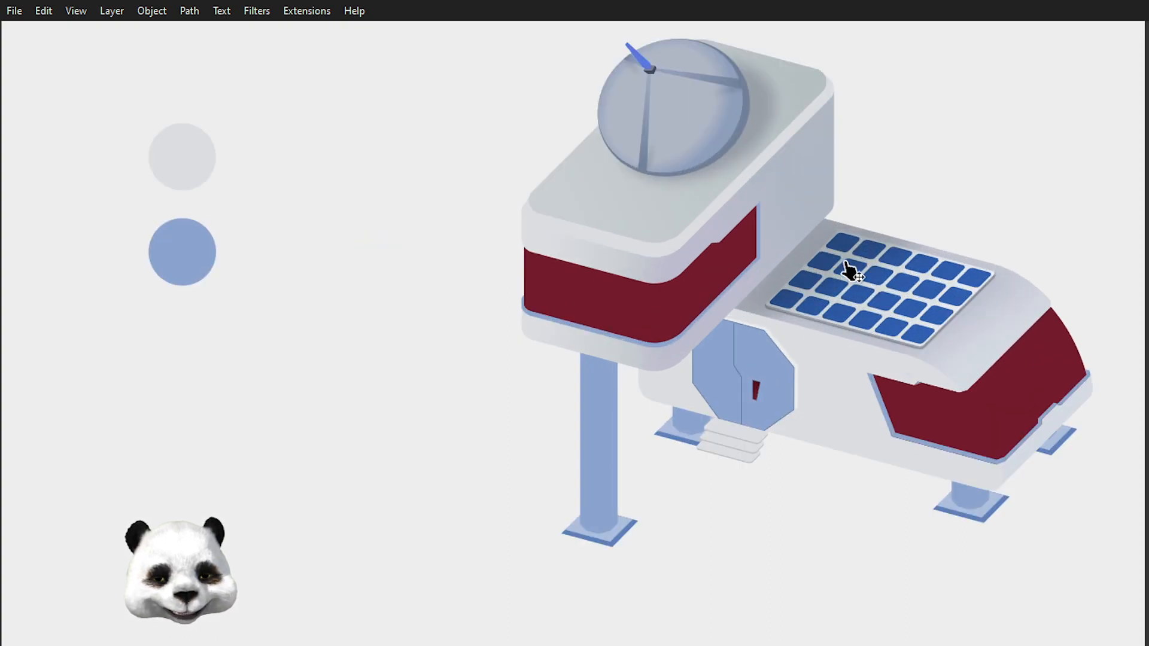
{"action": "left_click_drag", "start_coordinate": [859, 325], "coordinate": [685, 444]}
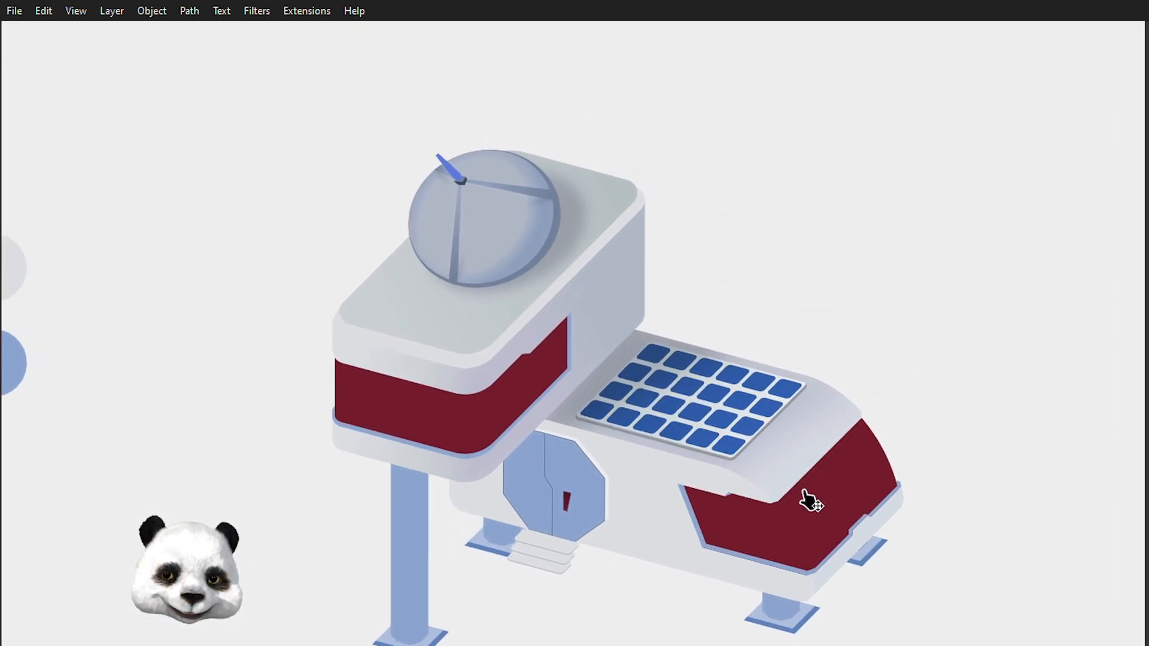
{"action": "left_click", "coordinate": [602, 391]}
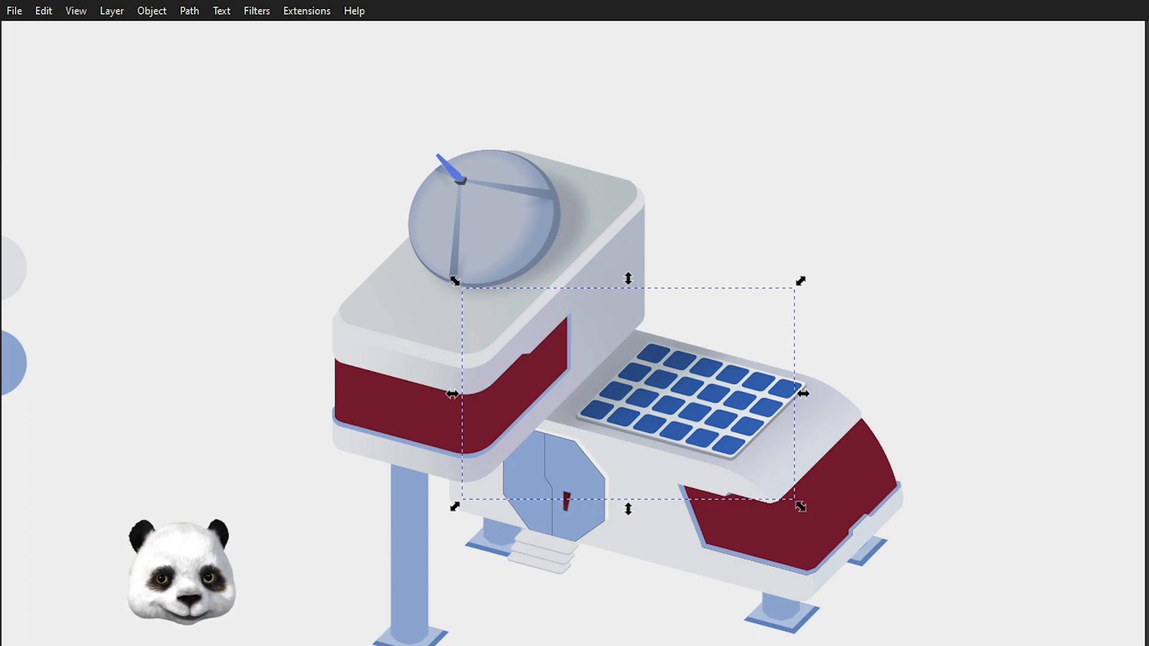
{"action": "scroll", "coordinate": [876, 372], "scroll_direction": "up", "scroll_amount": 2}
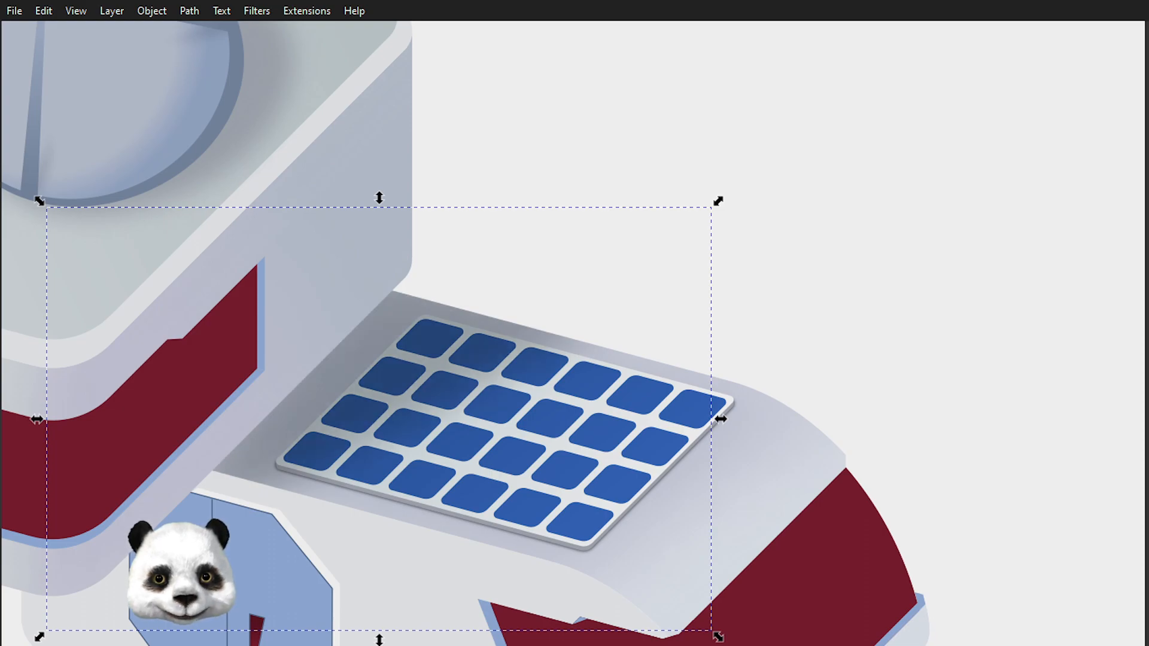
{"action": "scroll", "coordinate": [751, 230], "scroll_direction": "down", "scroll_amount": 3}
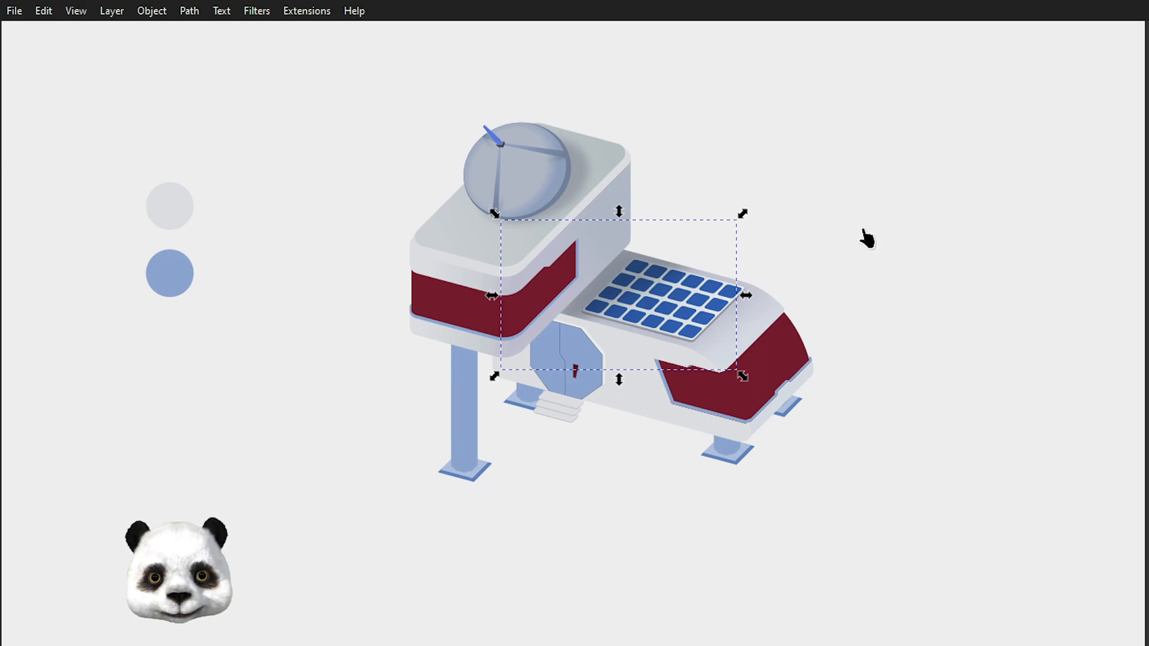
{"action": "scroll", "coordinate": [683, 226], "scroll_direction": "up", "scroll_amount": 1}
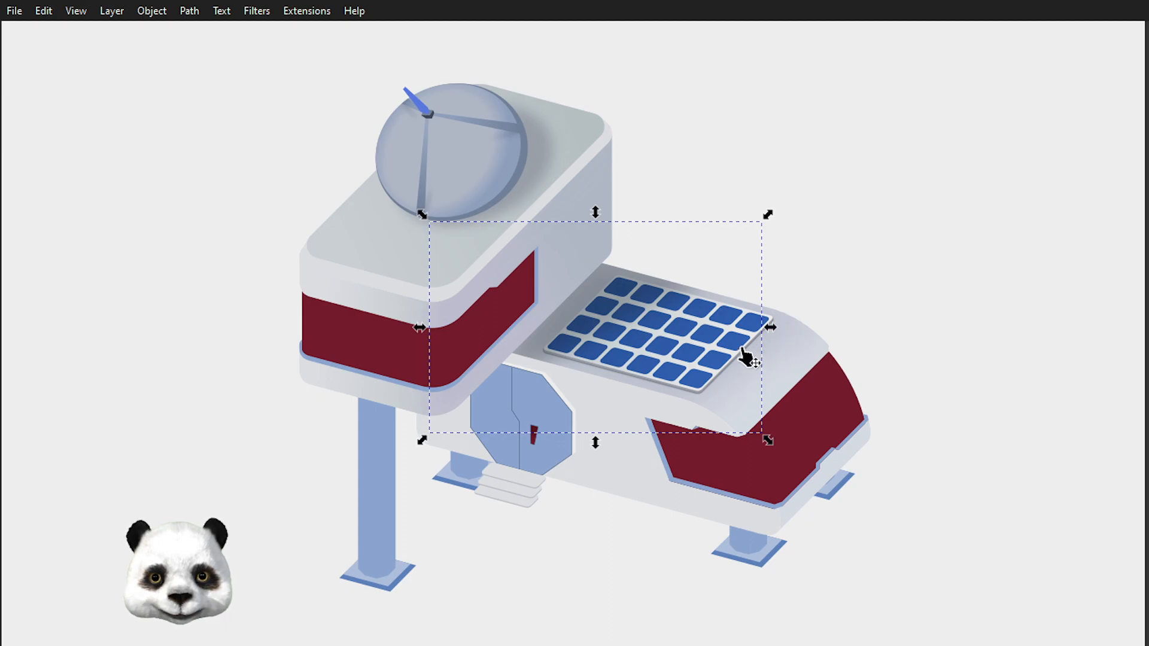
{"action": "scroll", "coordinate": [685, 318], "scroll_direction": "up", "scroll_amount": 2}
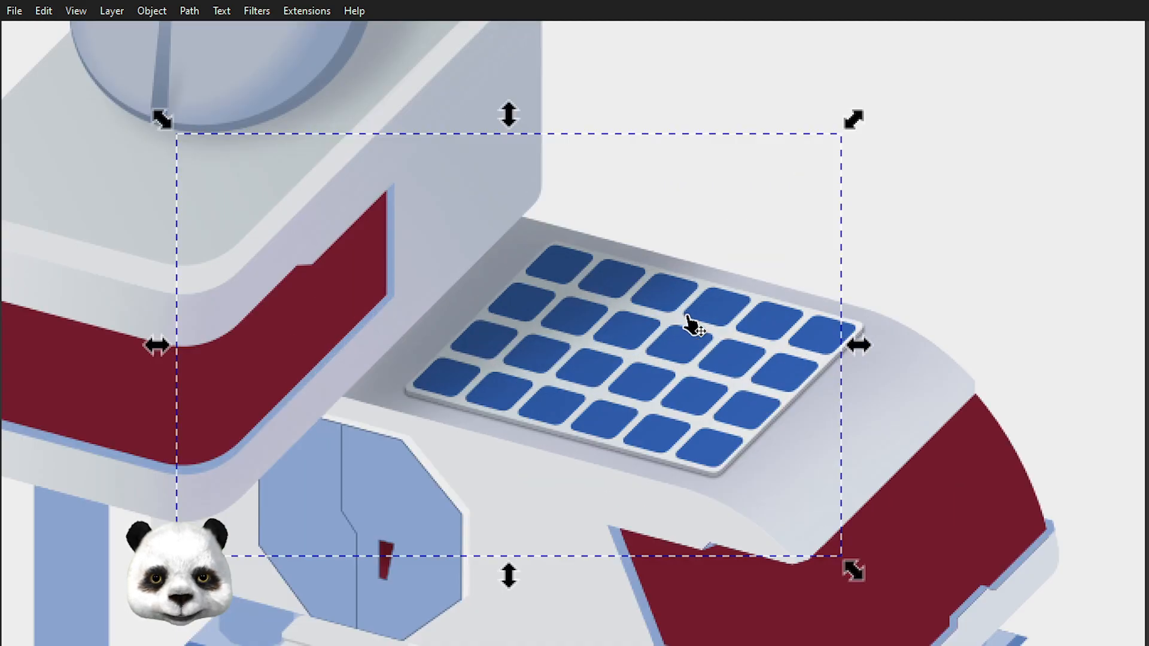
{"action": "left_click", "coordinate": [823, 365]}
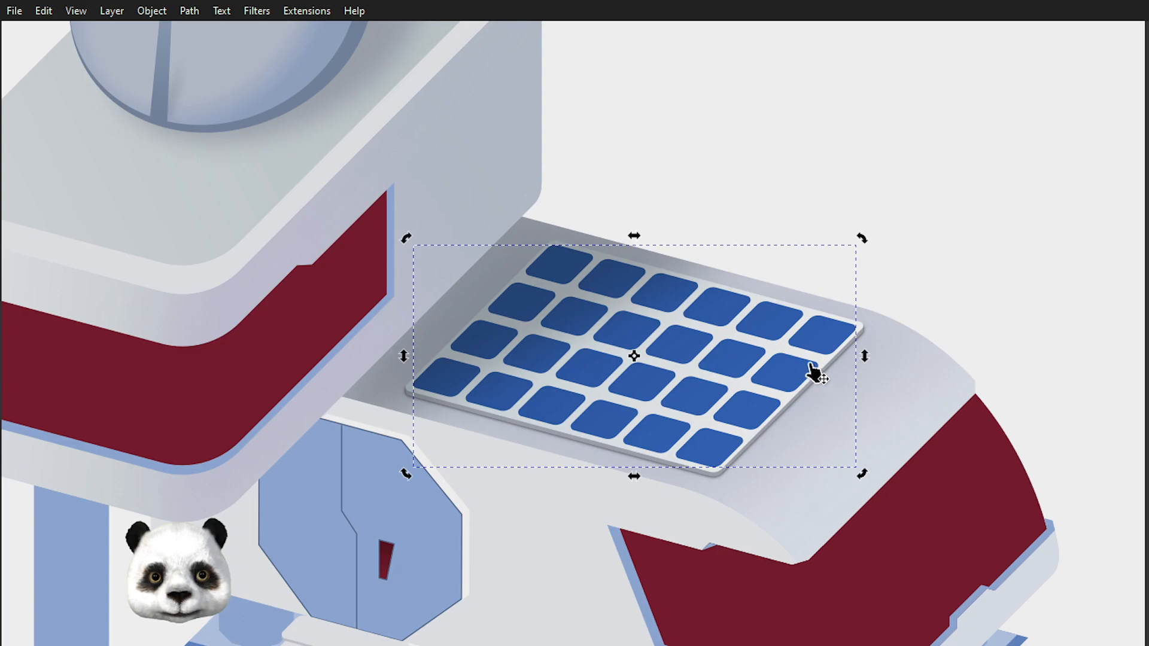
{"action": "scroll", "coordinate": [773, 343], "scroll_direction": "up", "scroll_amount": 1}
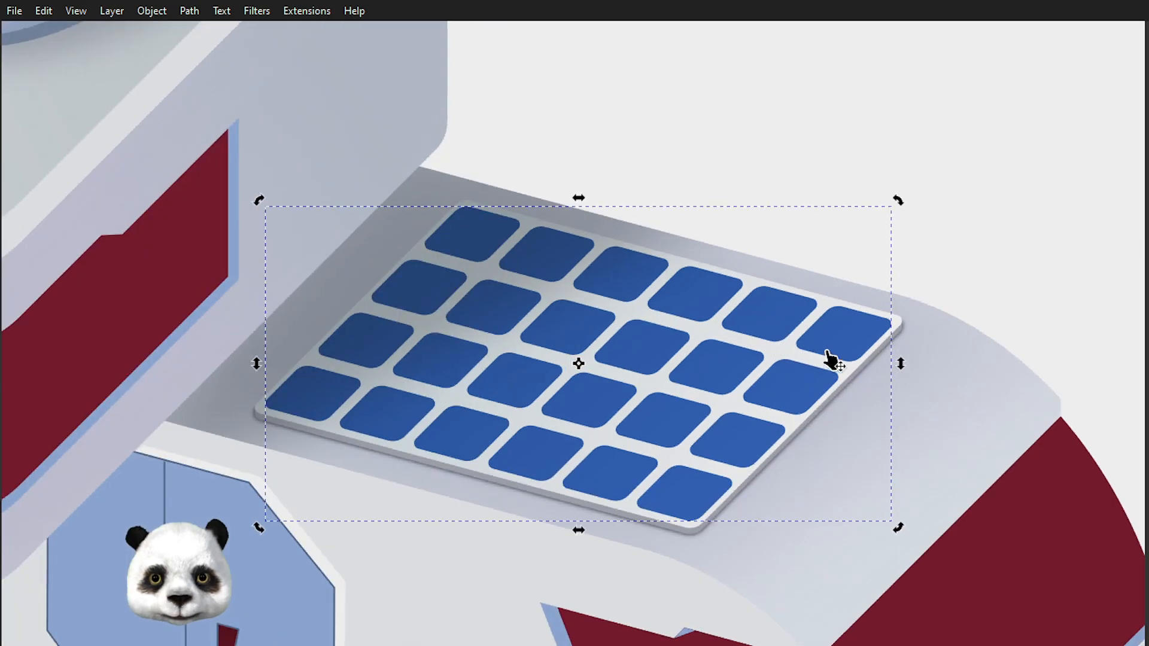
{"action": "left_click", "coordinate": [852, 380]}
{"action": "key", "text": "g"}
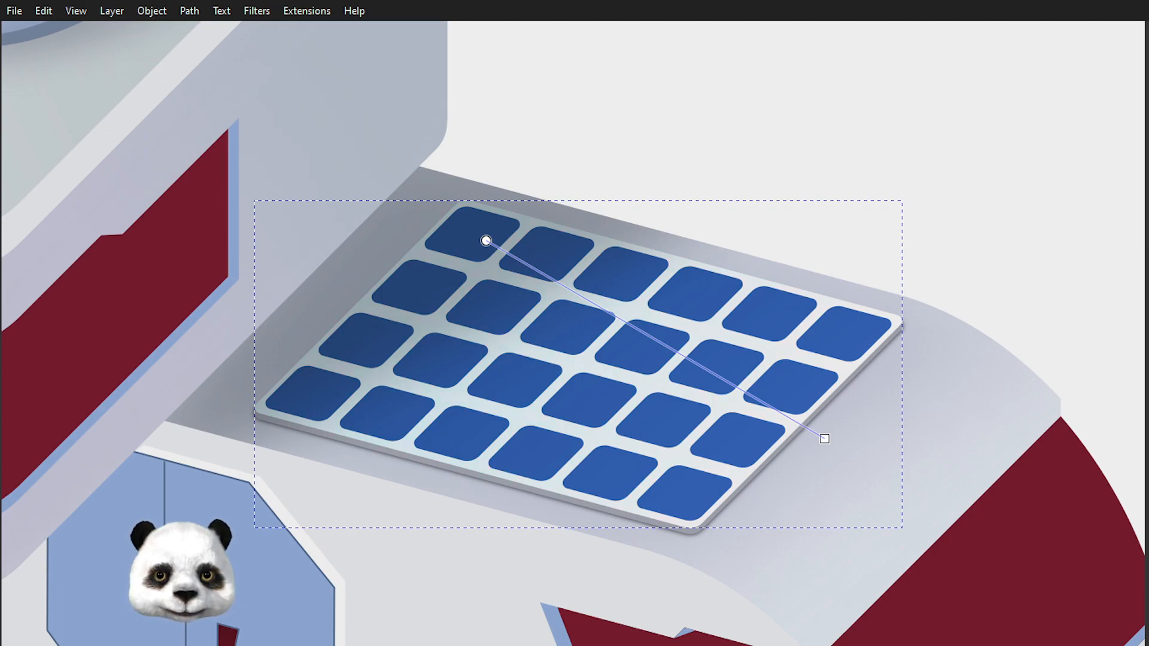
{"action": "scroll", "coordinate": [930, 354], "scroll_direction": "down", "scroll_amount": 2}
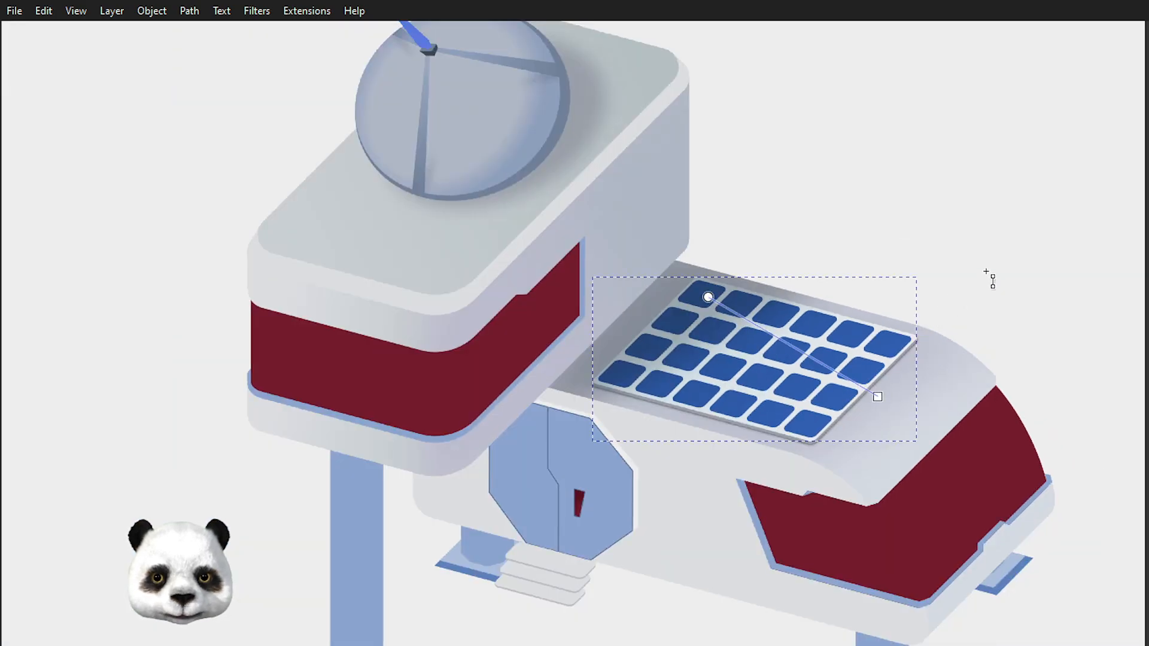
{"action": "key", "text": "Delete"}
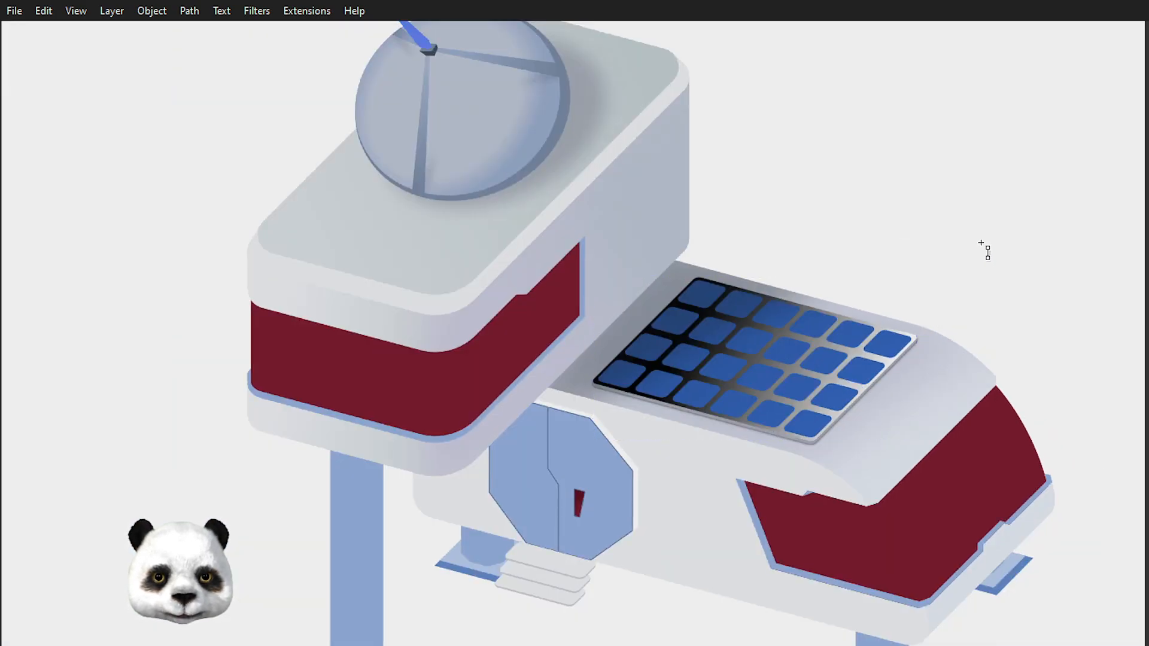
{"action": "key", "text": "ctrl+z"}
{"action": "scroll", "coordinate": [989, 256], "scroll_direction": "down", "scroll_amount": 5}
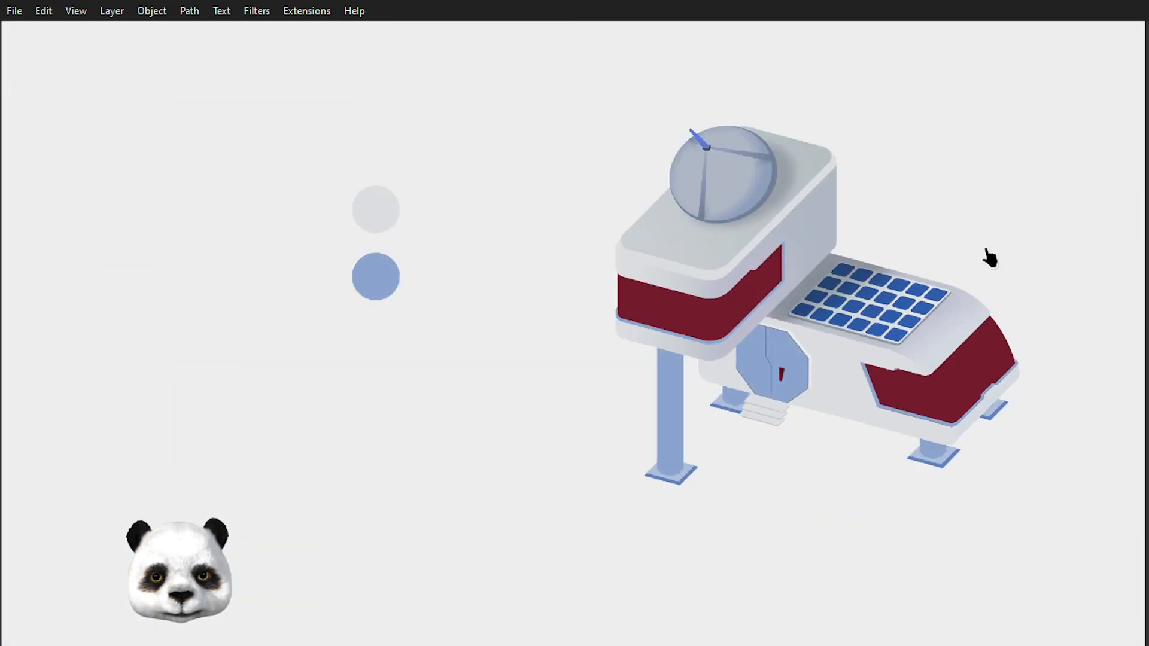
{"action": "scroll", "coordinate": [856, 275], "scroll_direction": "down", "scroll_amount": 3}
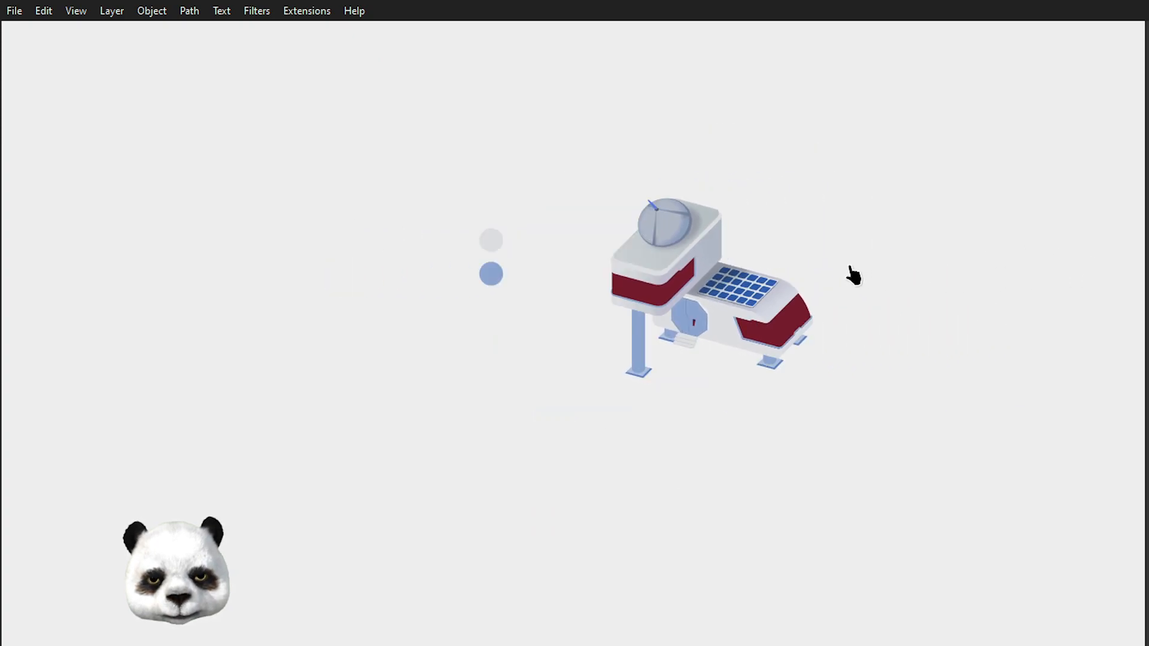
{"action": "scroll", "coordinate": [788, 262], "scroll_direction": "up", "scroll_amount": 3}
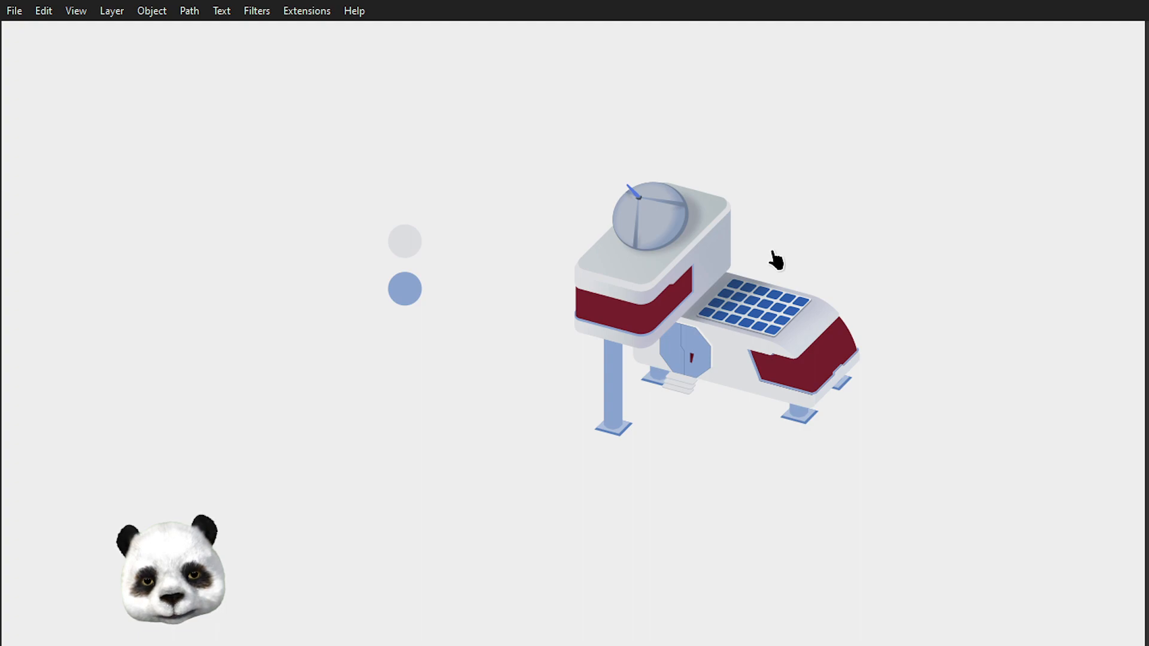
{"action": "scroll", "coordinate": [772, 261], "scroll_direction": "up", "scroll_amount": 3}
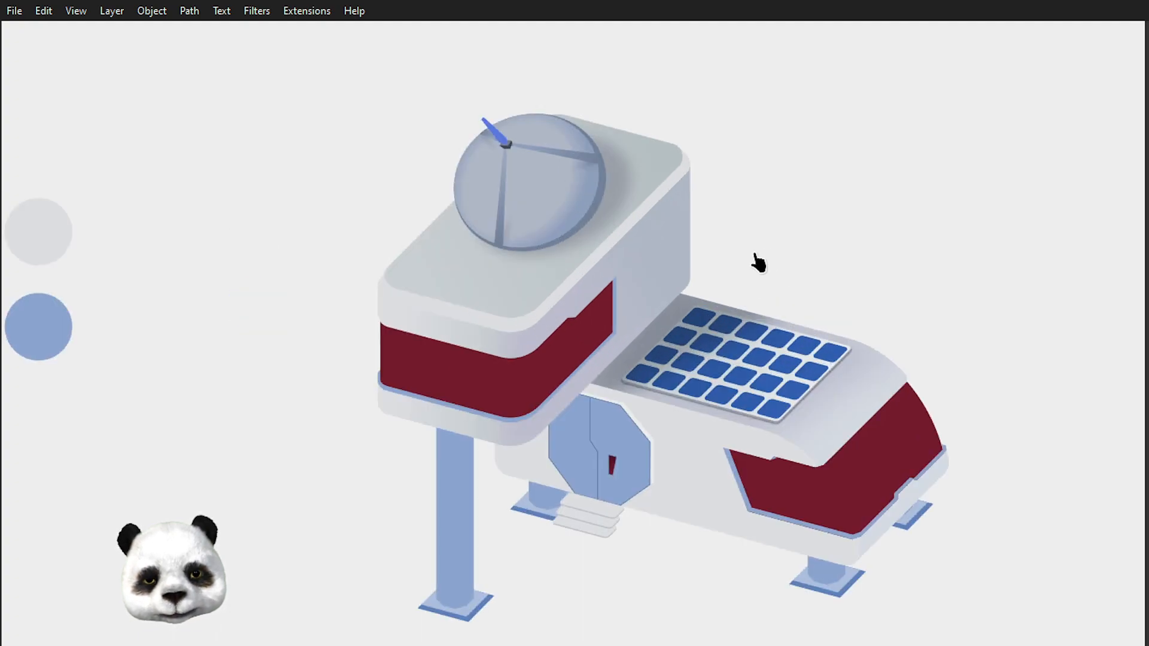
{"action": "scroll", "coordinate": [682, 317], "scroll_direction": "up", "scroll_amount": 2}
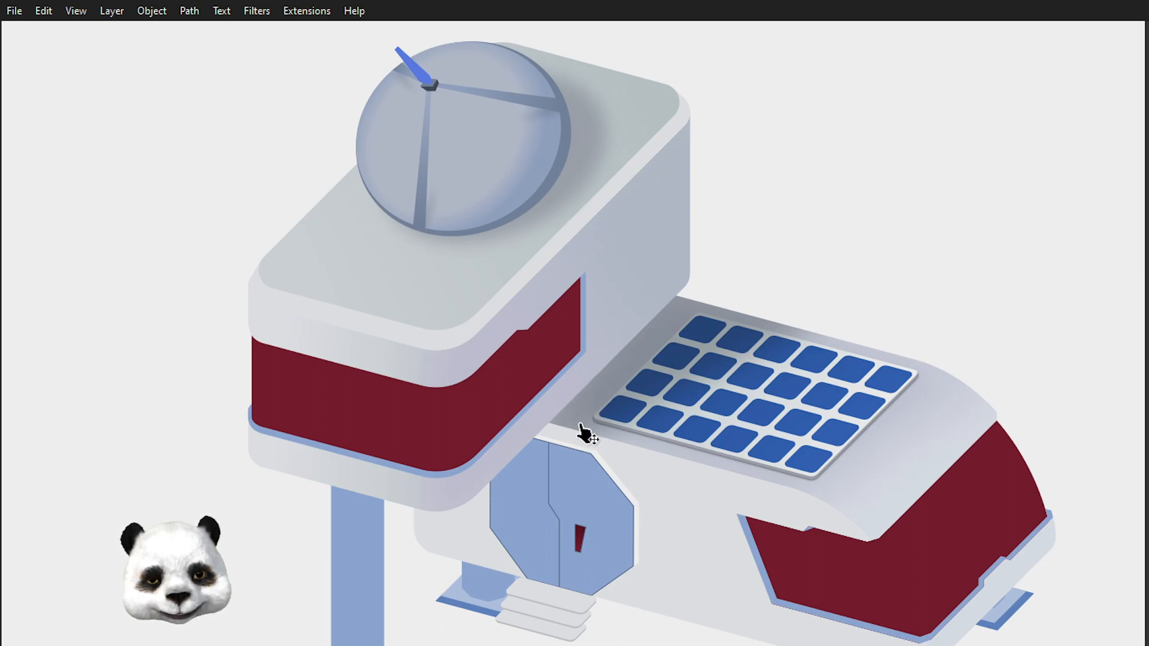
Step: Draw a closed triangular shadow shape with the Pen tool over the edge where the tower block meets the solar-panel roof
{"action": "scroll", "coordinate": [577, 397], "scroll_direction": "up", "scroll_amount": 2}
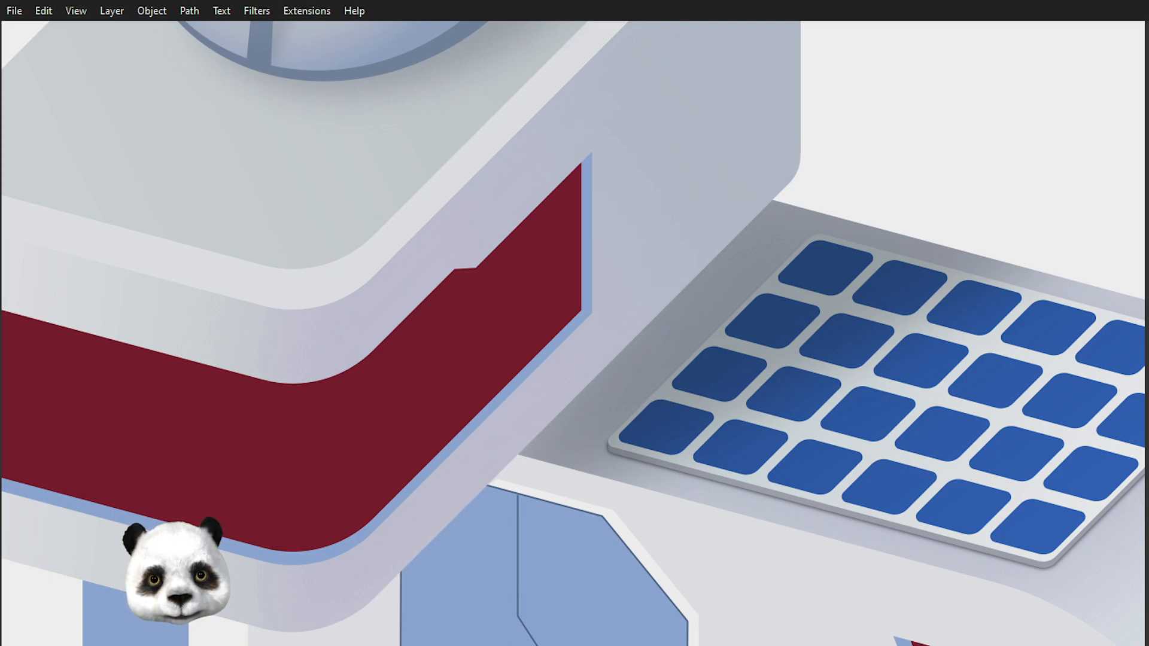
{"action": "key", "text": "b"}
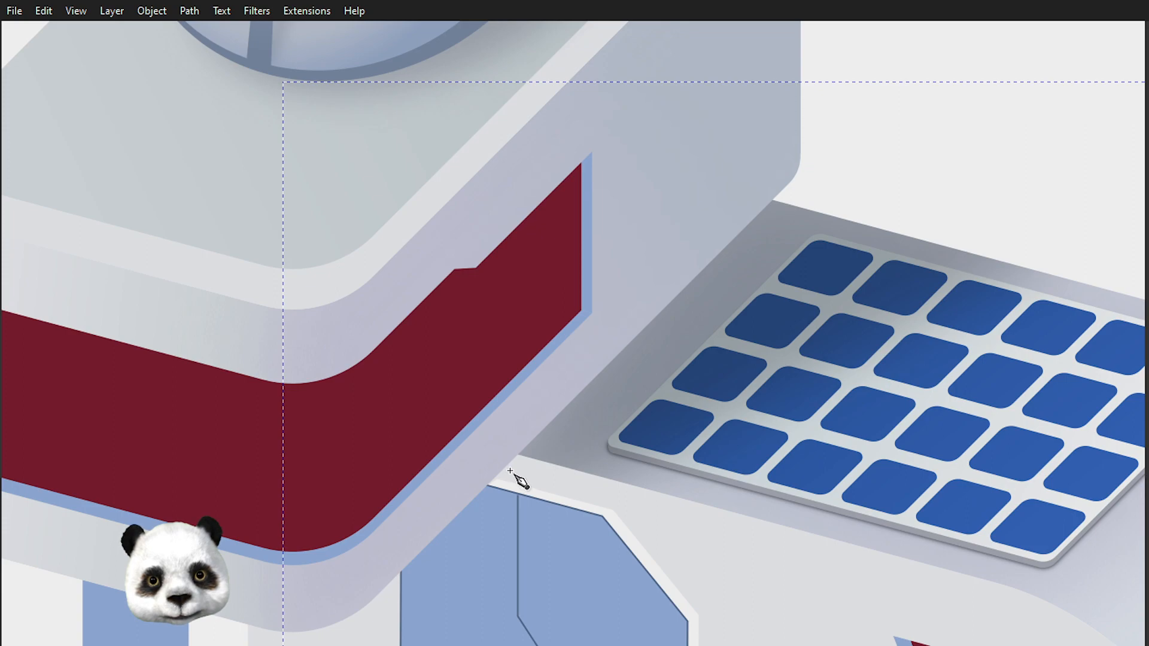
{"action": "left_click_drag", "start_coordinate": [472, 494], "coordinate": [552, 460]}
{"action": "key", "text": "Escape"}
{"action": "left_click", "coordinate": [467, 495]}
{"action": "left_click", "coordinate": [894, 174]}
{"action": "left_click", "coordinate": [757, 169]}
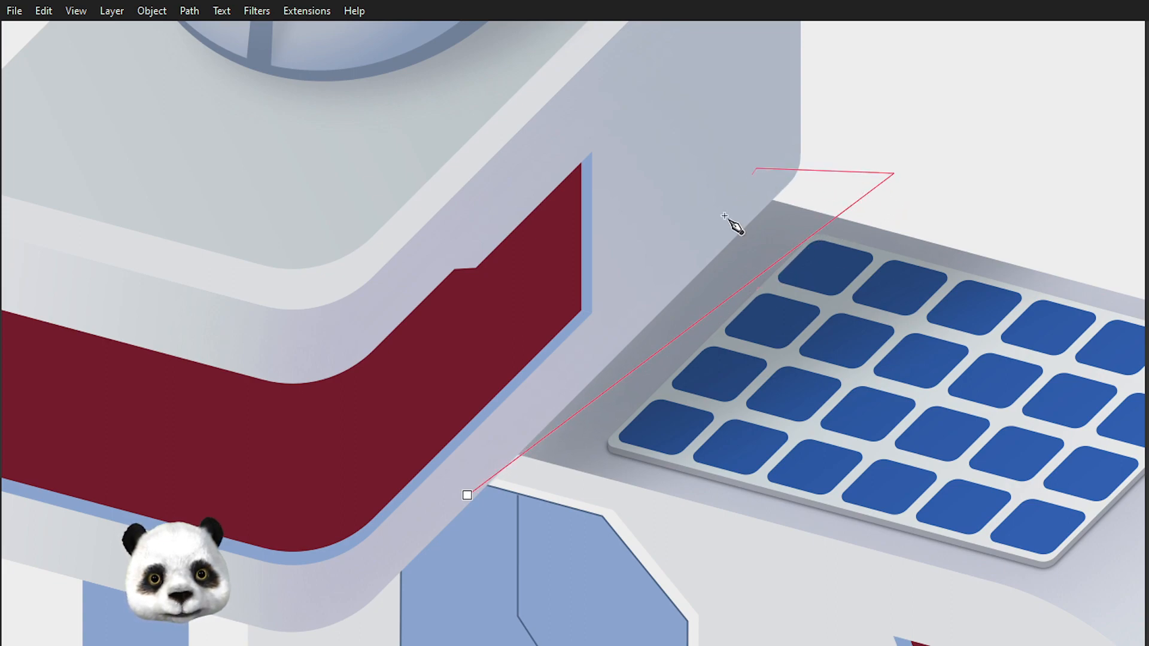
{"action": "left_click", "coordinate": [468, 495]}
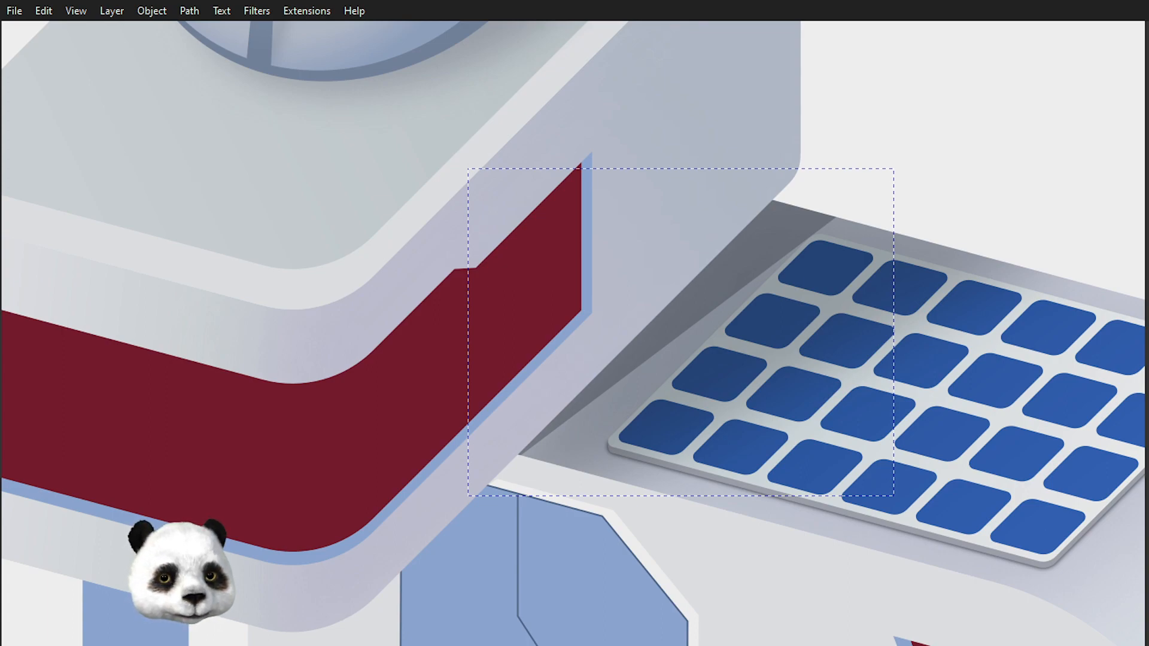
Step: Paste the copied blurred shadow style onto the new triangle and deselect it
{"action": "key", "text": "ctrl+shift+v"}
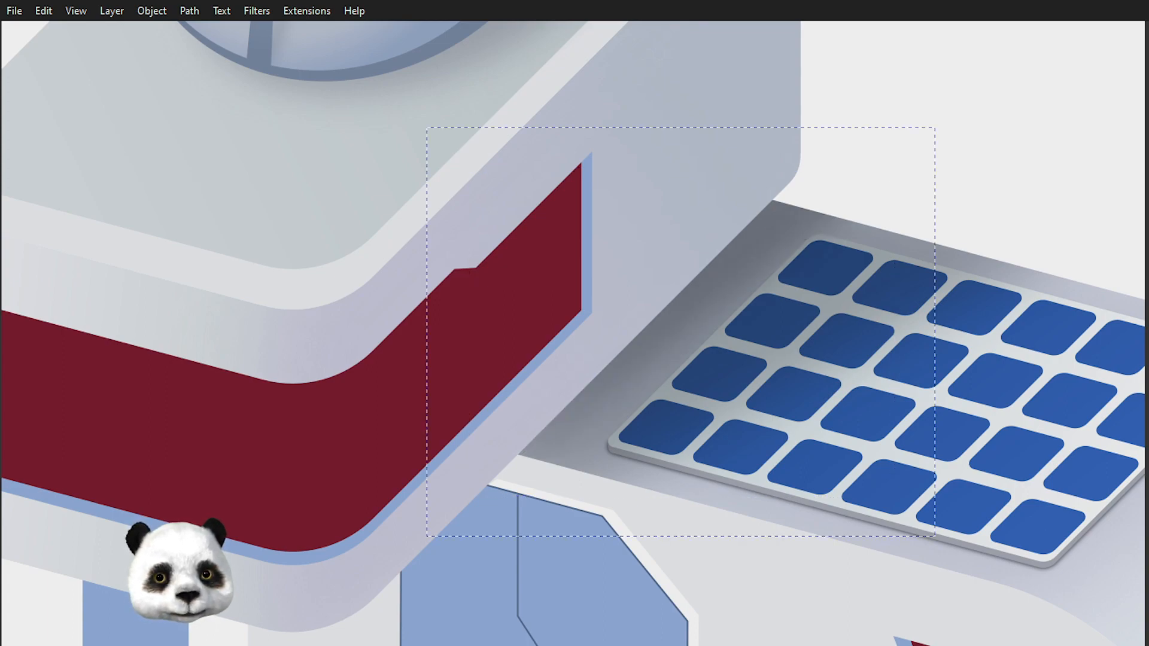
{"action": "scroll", "coordinate": [744, 239], "scroll_direction": "down", "scroll_amount": 6}
{"action": "scroll", "coordinate": [800, 222], "scroll_direction": "up", "scroll_amount": 3}
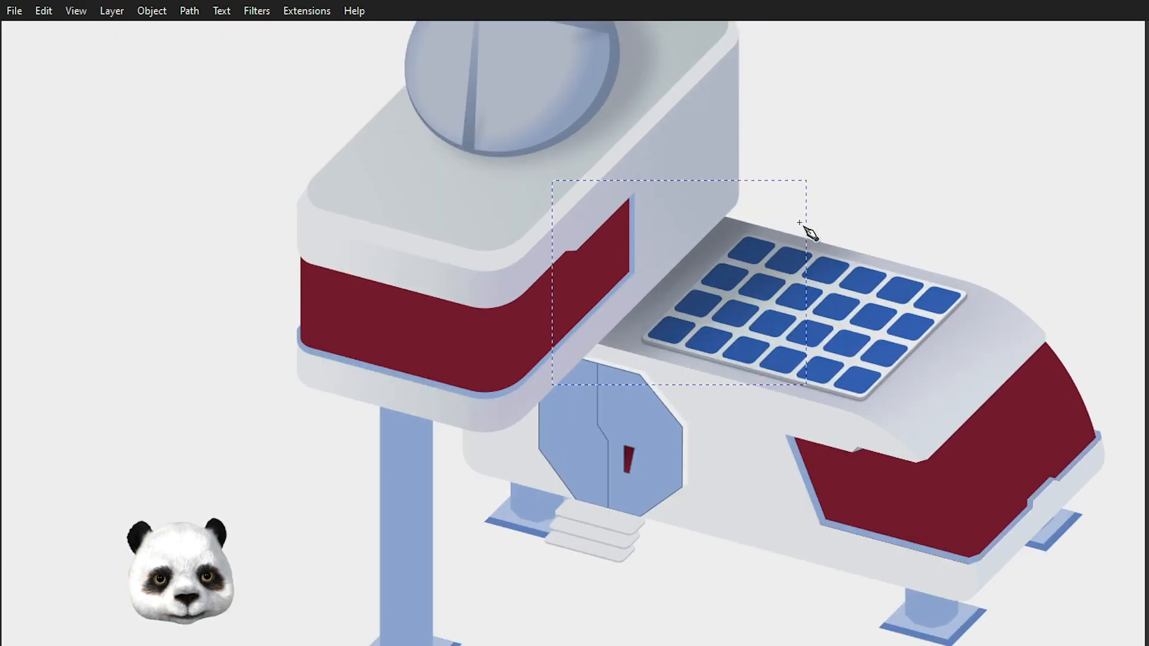
{"action": "key", "text": "s"}
{"action": "left_click", "coordinate": [912, 192]}
{"action": "scroll", "coordinate": [910, 191], "scroll_direction": "down", "scroll_amount": 2}
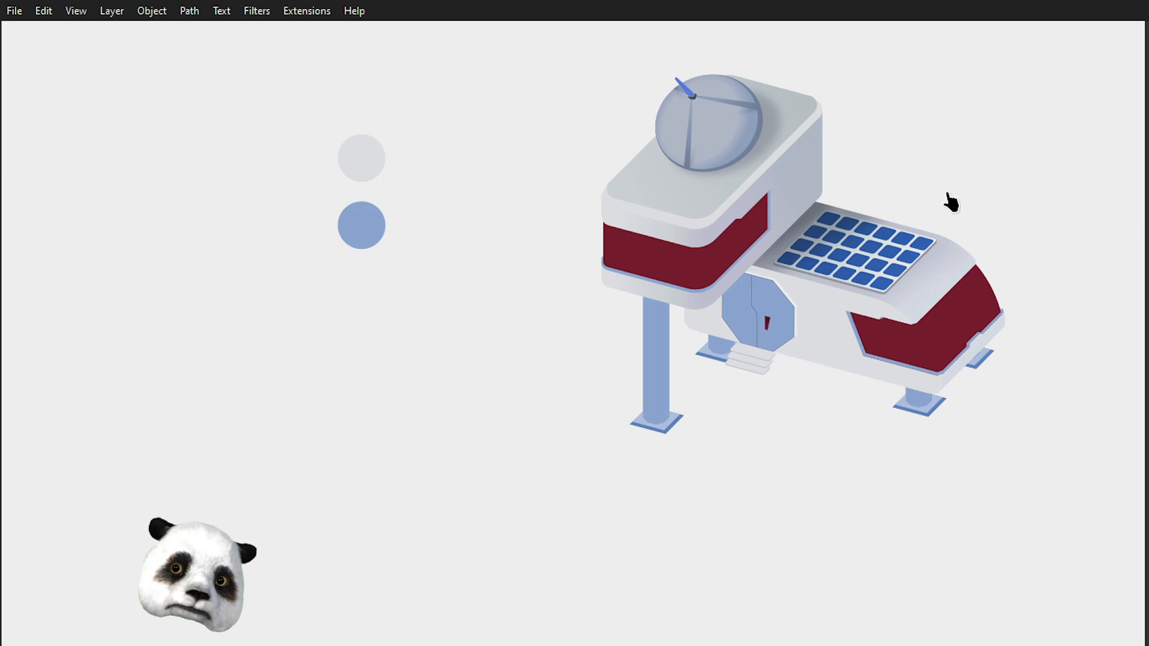
Step: Pull the front corner node of the roof's shading shape outward past the roof curve and shift its gradient start toward the roof's front
{"action": "scroll", "coordinate": [895, 188], "scroll_direction": "up", "scroll_amount": 1}
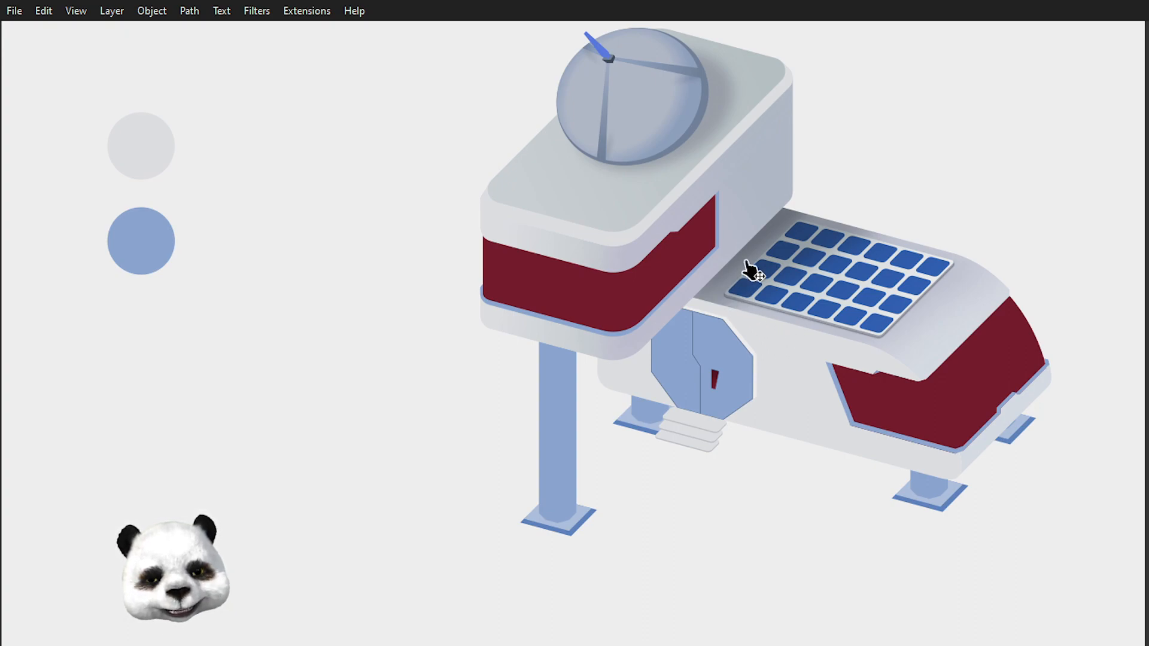
{"action": "scroll", "coordinate": [805, 223], "scroll_direction": "up", "scroll_amount": 2}
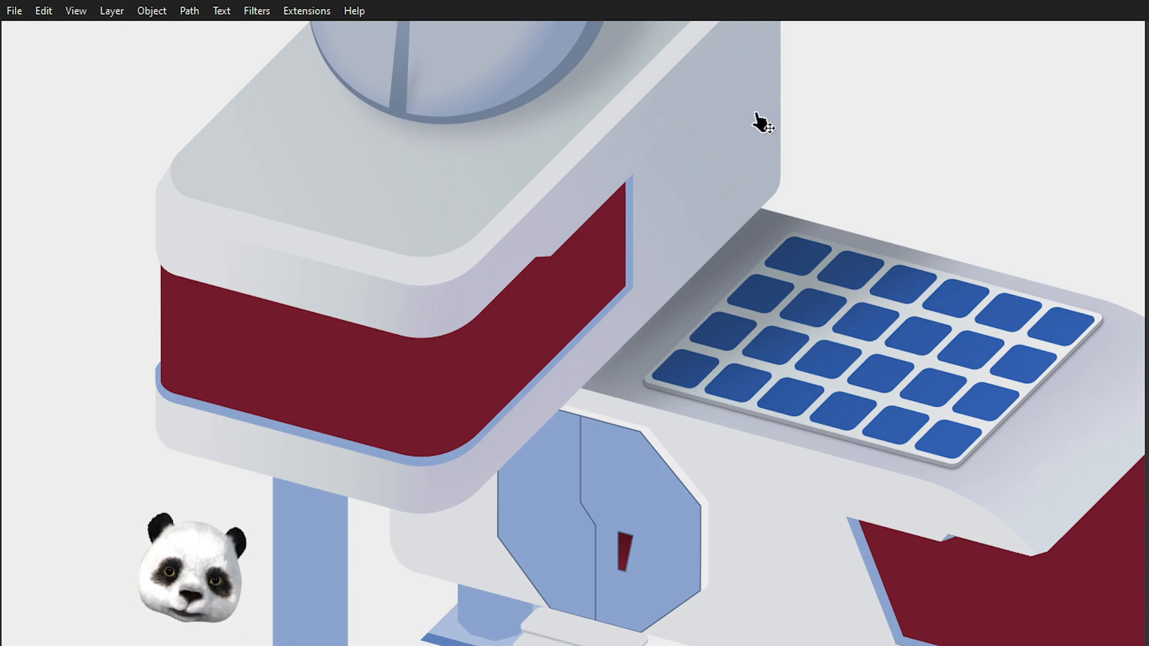
{"action": "scroll", "coordinate": [698, 308], "scroll_direction": "down", "scroll_amount": 2}
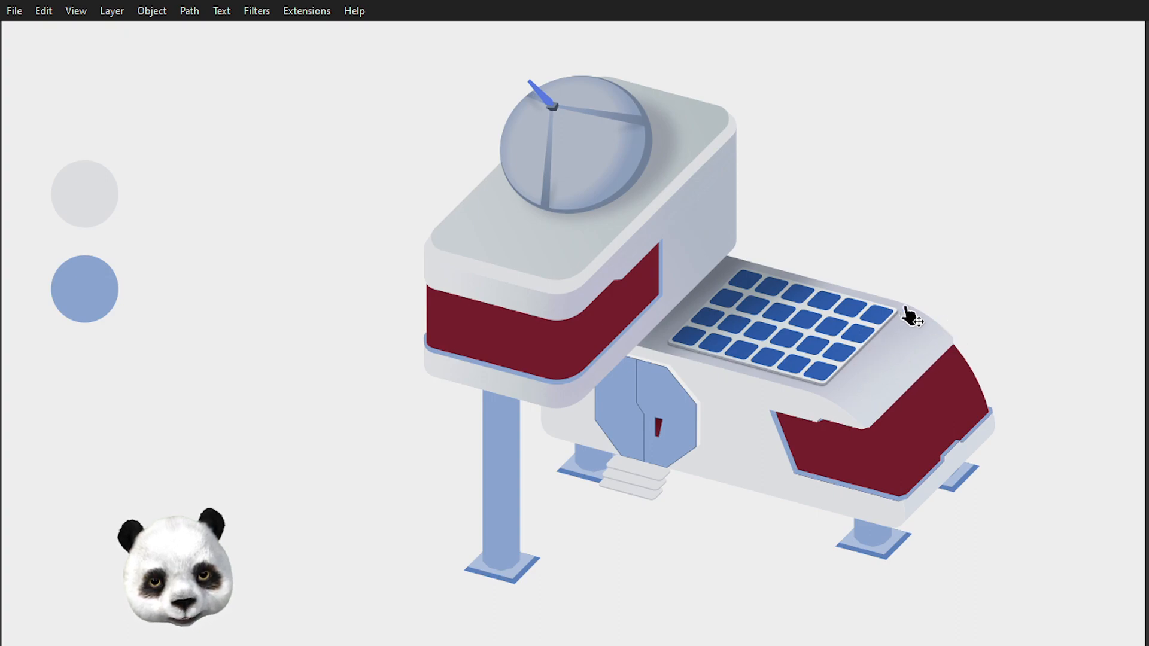
{"action": "left_click", "coordinate": [931, 363]}
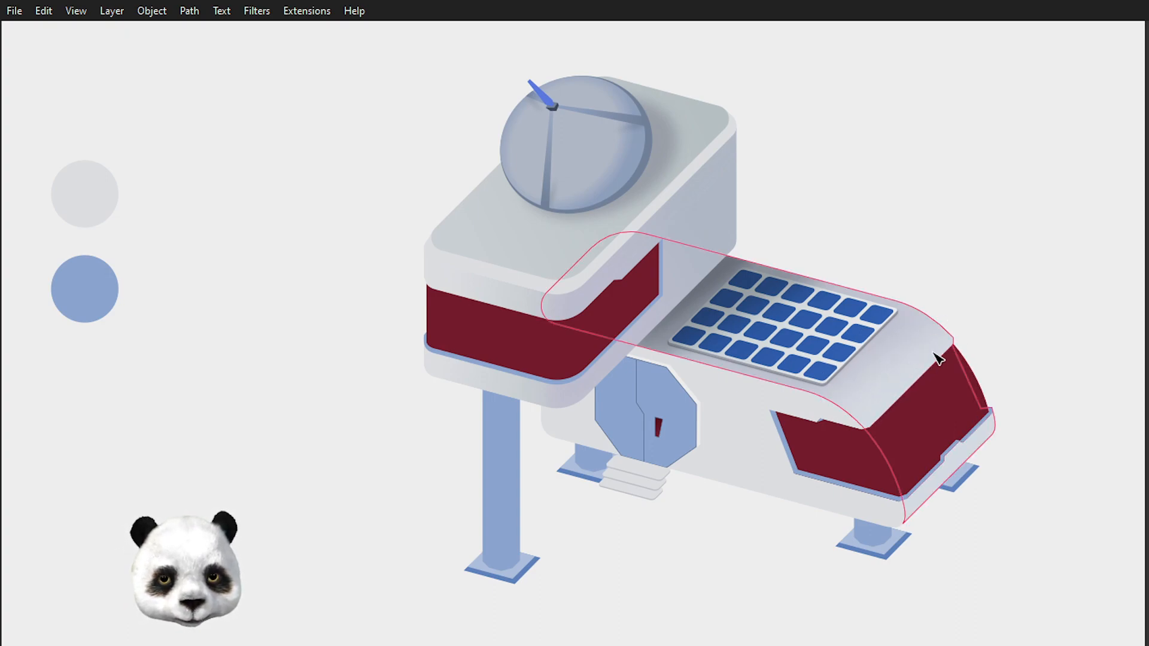
{"action": "double_click", "coordinate": [926, 345]}
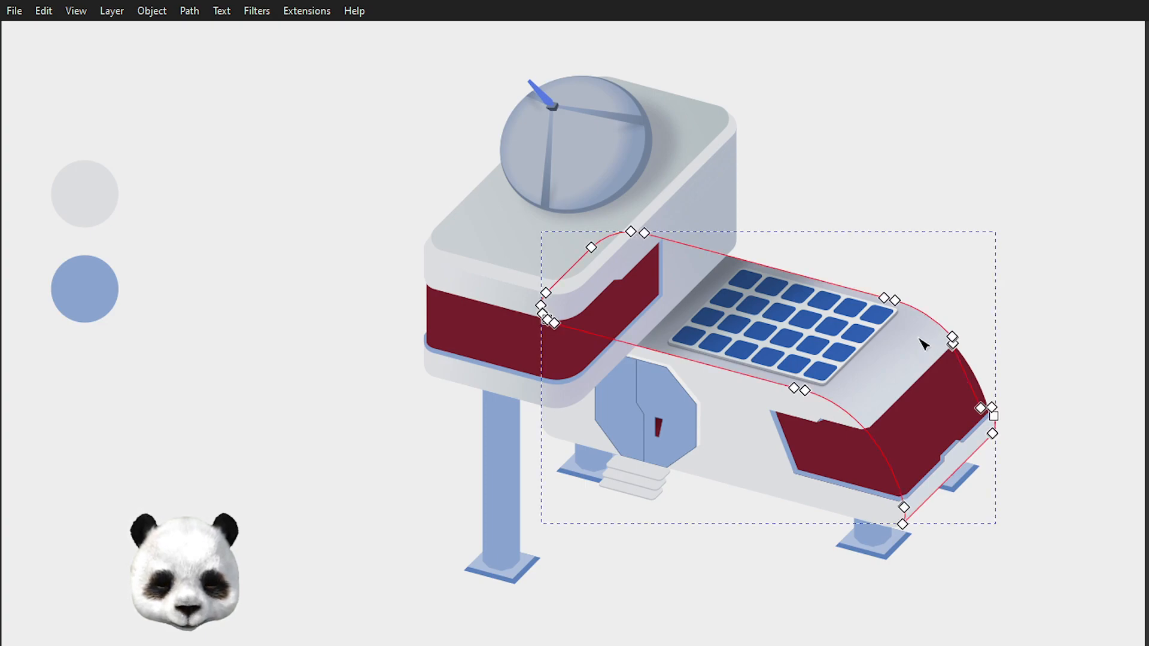
{"action": "left_click", "coordinate": [956, 320]}
{"action": "left_click_drag", "start_coordinate": [957, 319], "coordinate": [1023, 319]}
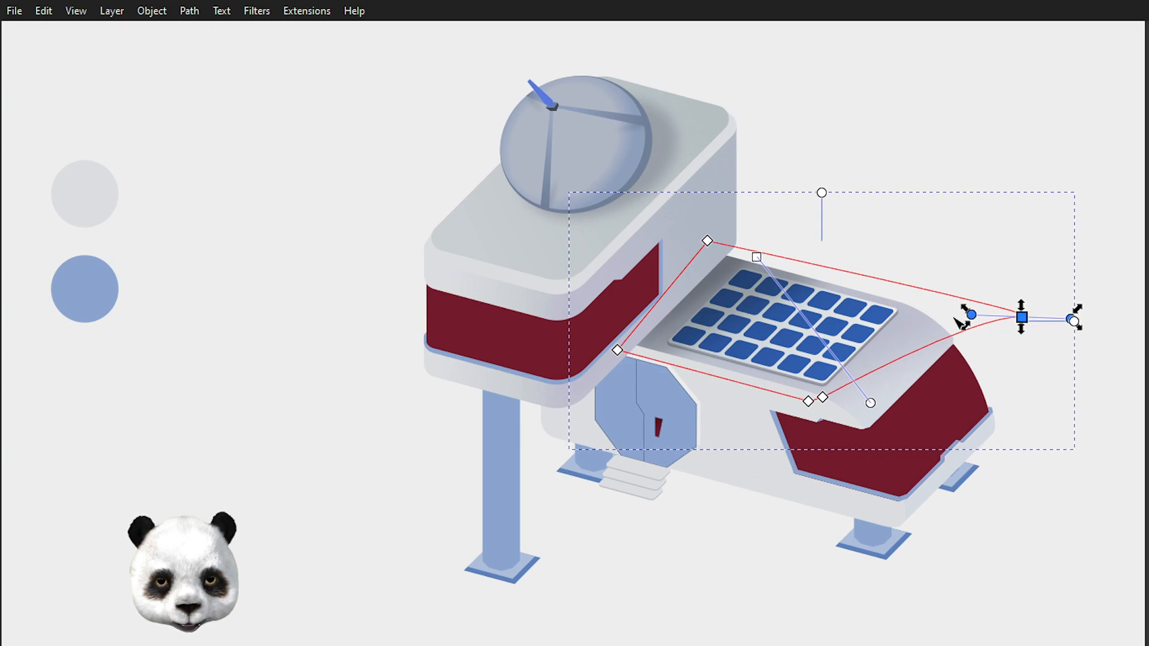
{"action": "left_click", "coordinate": [757, 257]}
{"action": "left_click_drag", "start_coordinate": [758, 259], "coordinate": [837, 283]}
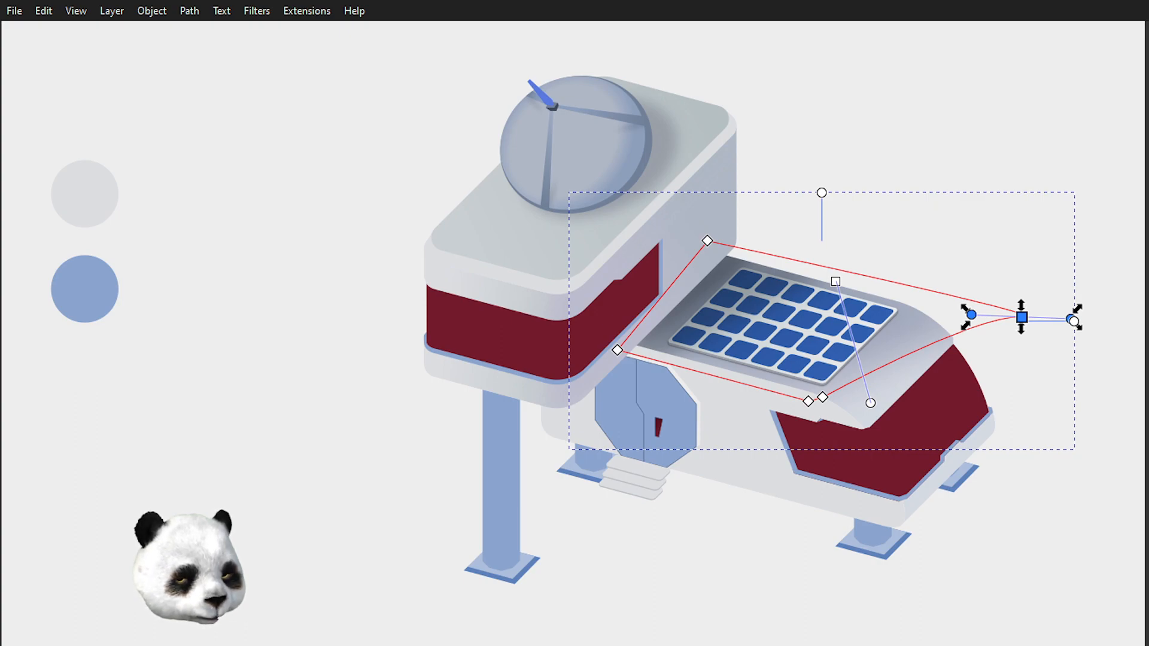
Step: Examine the shading on the solar-panel roof in the whole building and up close
{"action": "left_click", "coordinate": [906, 94]}
{"action": "left_click", "coordinate": [910, 101]}
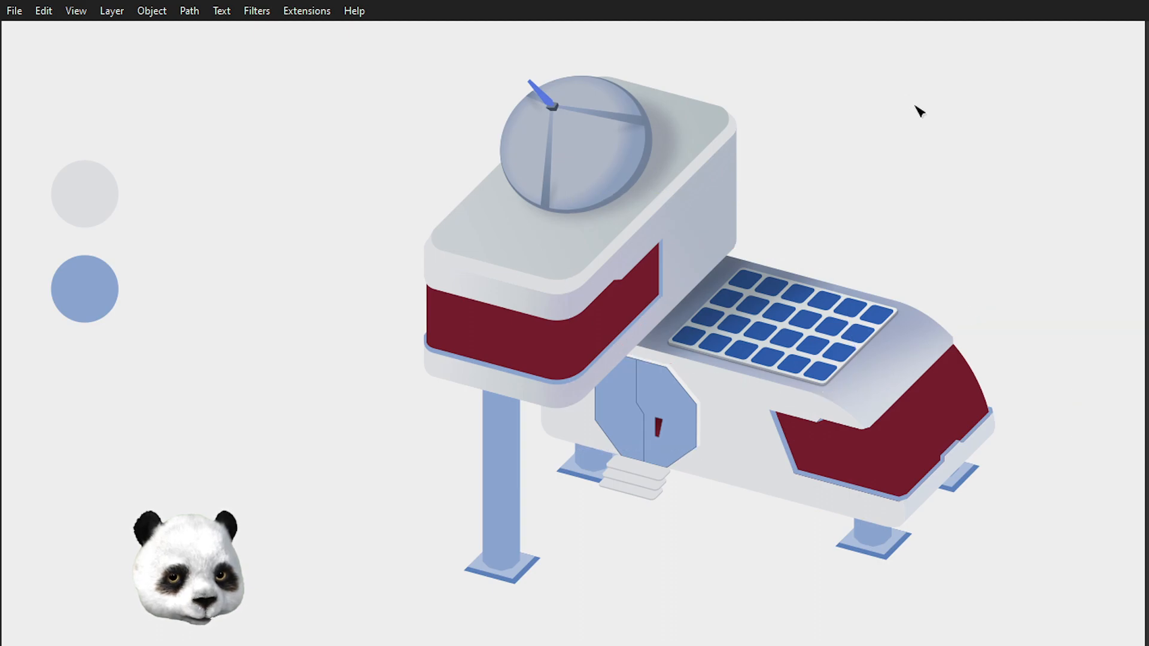
{"action": "scroll", "coordinate": [915, 108], "scroll_direction": "down", "scroll_amount": 4}
{"action": "scroll", "coordinate": [962, 128], "scroll_direction": "up", "scroll_amount": 5}
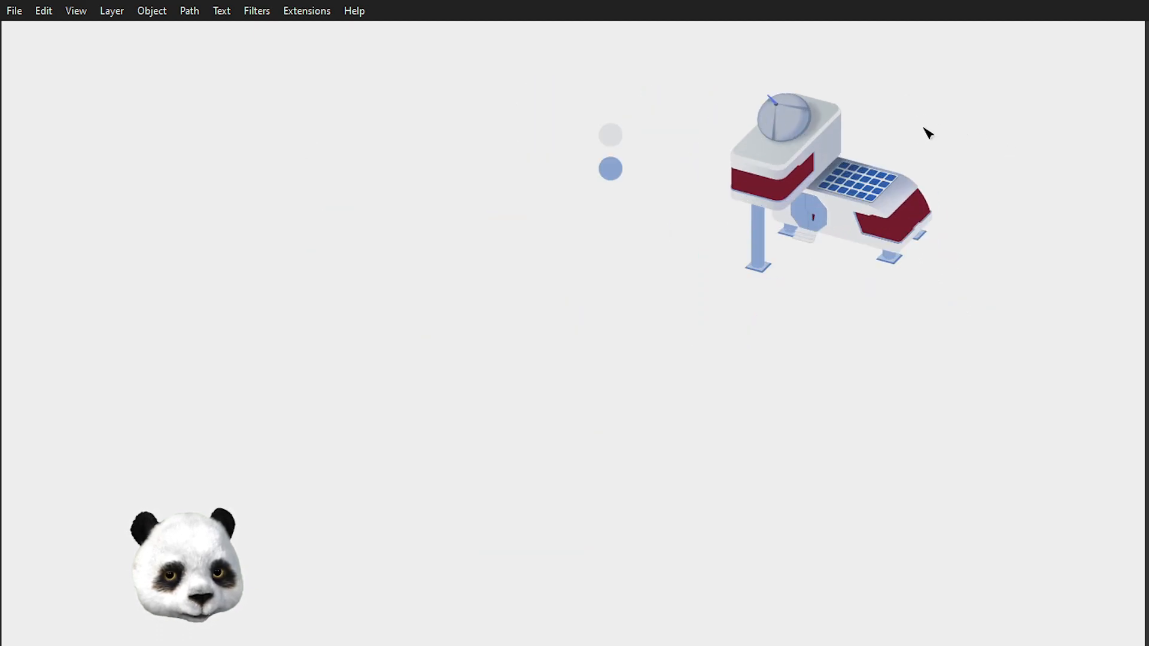
{"action": "scroll", "coordinate": [903, 293], "scroll_direction": "up", "scroll_amount": 3}
{"action": "left_click", "coordinate": [980, 222]}
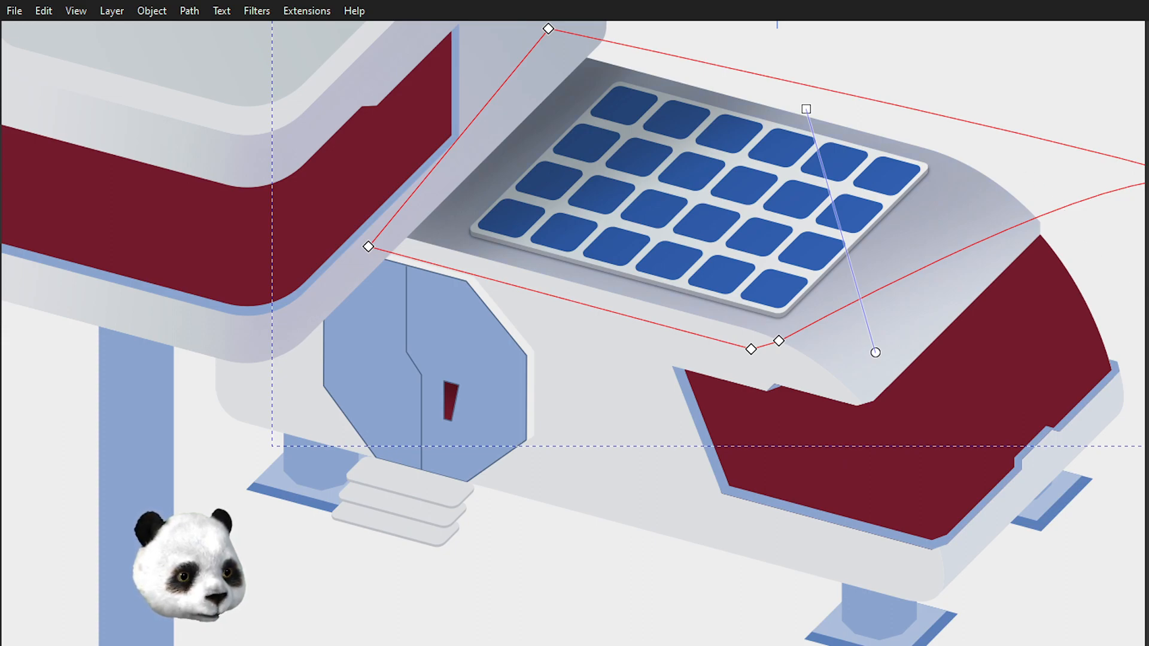
{"action": "left_click", "coordinate": [1010, 83]}
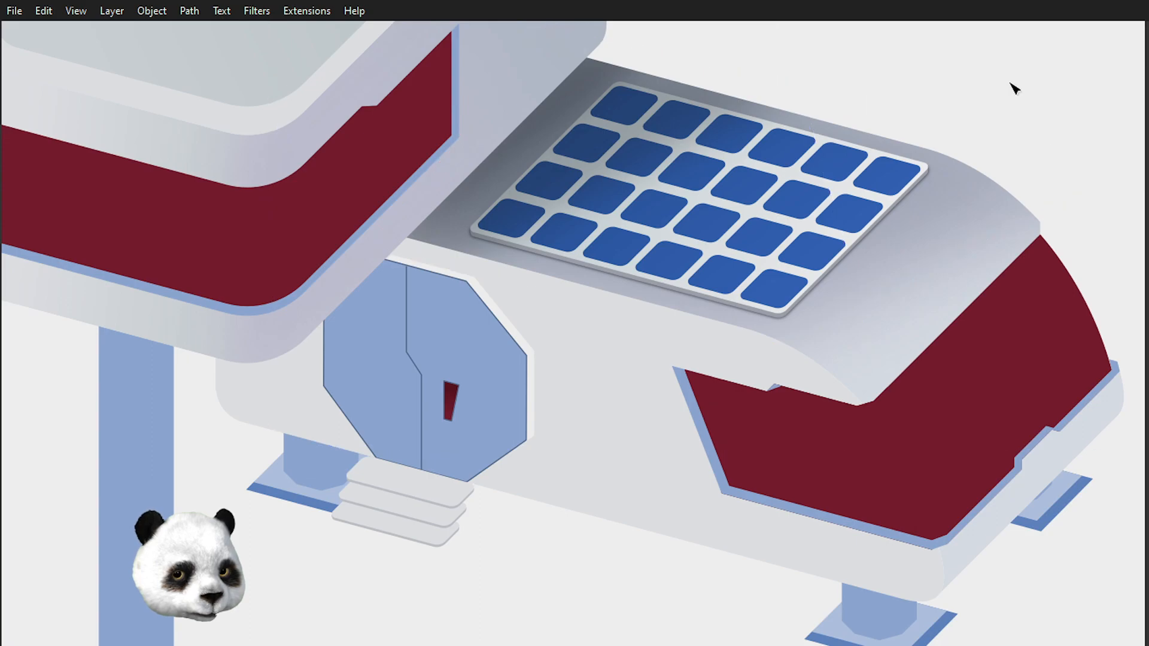
{"action": "scroll", "coordinate": [1010, 84], "scroll_direction": "down", "scroll_amount": 4}
{"action": "left_click_drag", "start_coordinate": [1093, 153], "coordinate": [928, 340]}
{"action": "scroll", "coordinate": [846, 300], "scroll_direction": "up", "scroll_amount": 4}
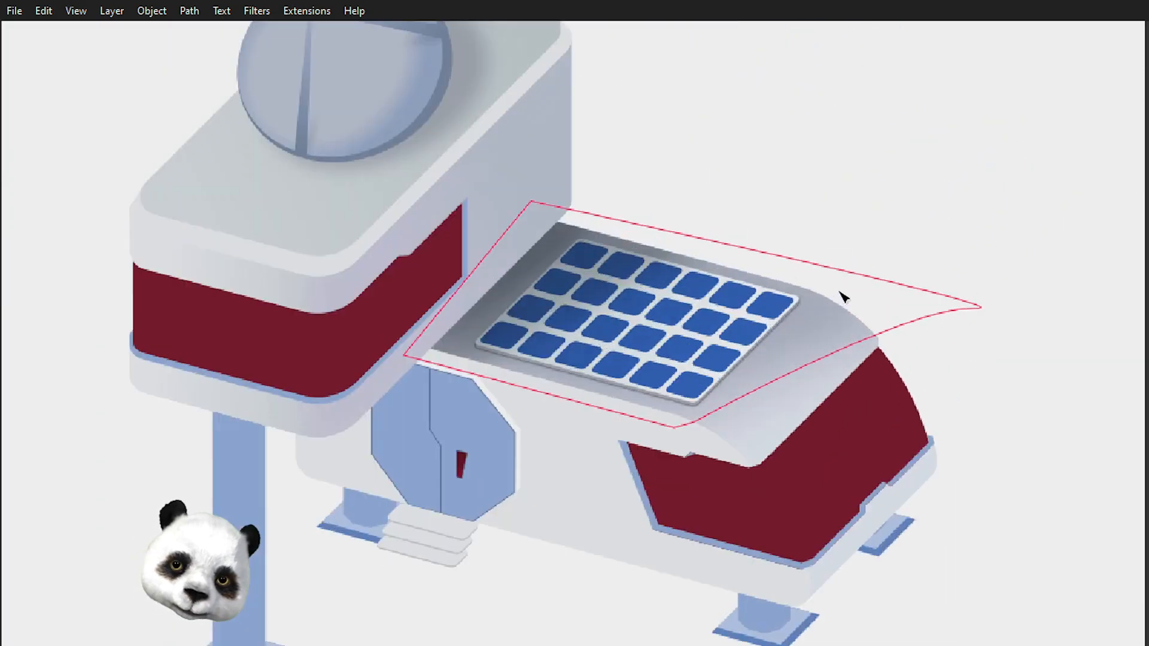
Step: Tint the gradient of the roof's shading shape a muted purple and deselect it
{"action": "left_click", "coordinate": [904, 341]}
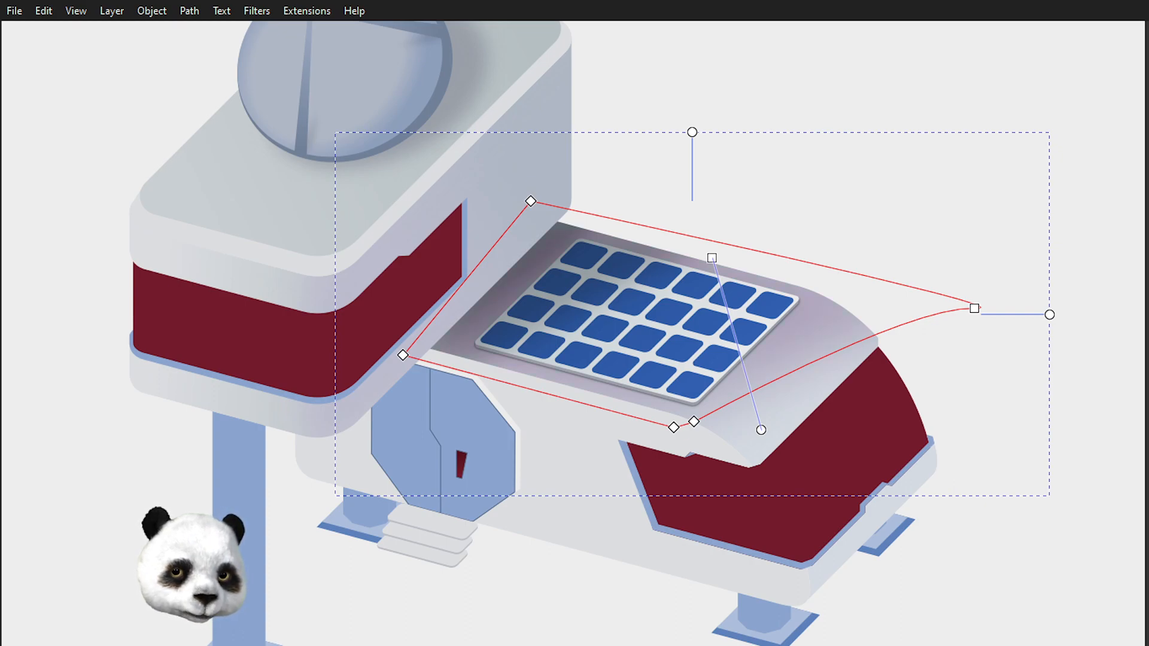
{"action": "left_click", "coordinate": [849, 259]}
{"action": "scroll", "coordinate": [862, 273], "scroll_direction": "down", "scroll_amount": 4}
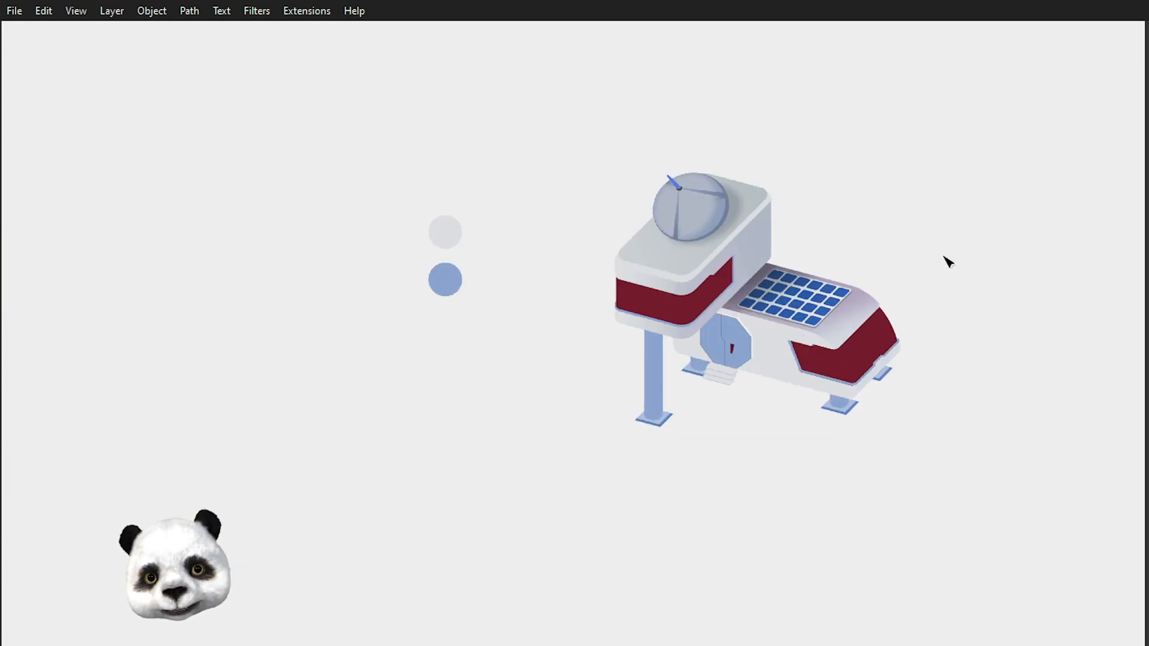
{"action": "scroll", "coordinate": [898, 300], "scroll_direction": "up", "scroll_amount": 1}
{"action": "scroll", "coordinate": [774, 462], "scroll_direction": "up", "scroll_amount": 1}
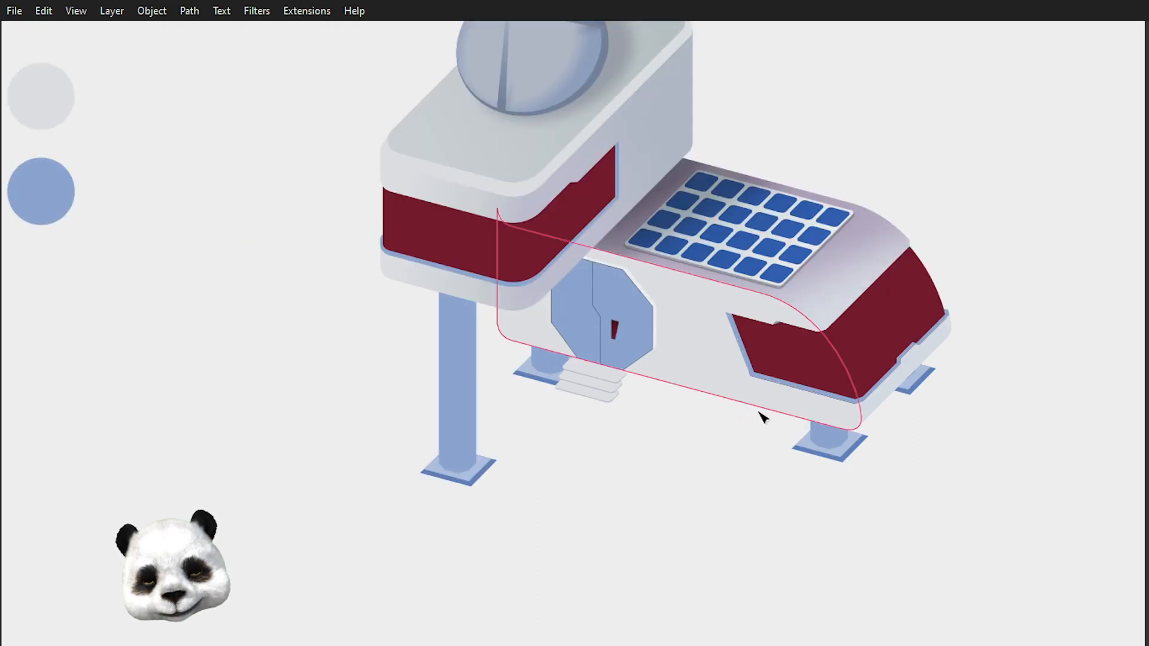
Step: Merge the side, corner and front pieces of the lower building's dark red window into one path with Union
{"action": "left_click_drag", "start_coordinate": [677, 463], "coordinate": [585, 528]}
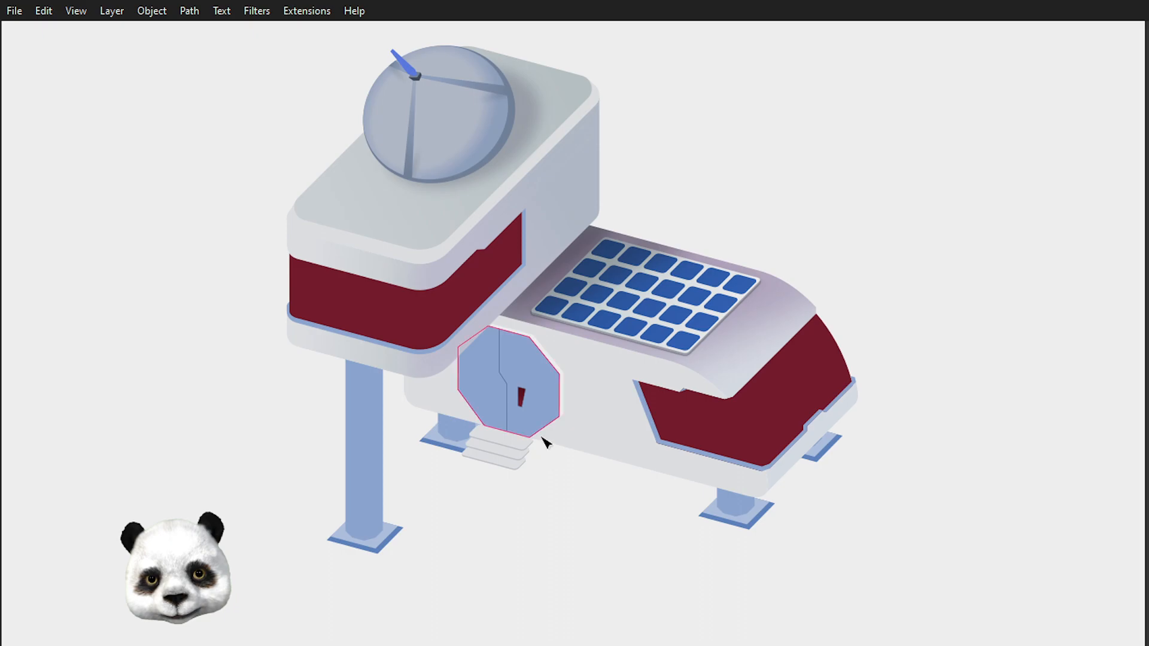
{"action": "scroll", "coordinate": [593, 462], "scroll_direction": "up", "scroll_amount": 2}
{"action": "scroll", "coordinate": [610, 477], "scroll_direction": "down", "scroll_amount": 1}
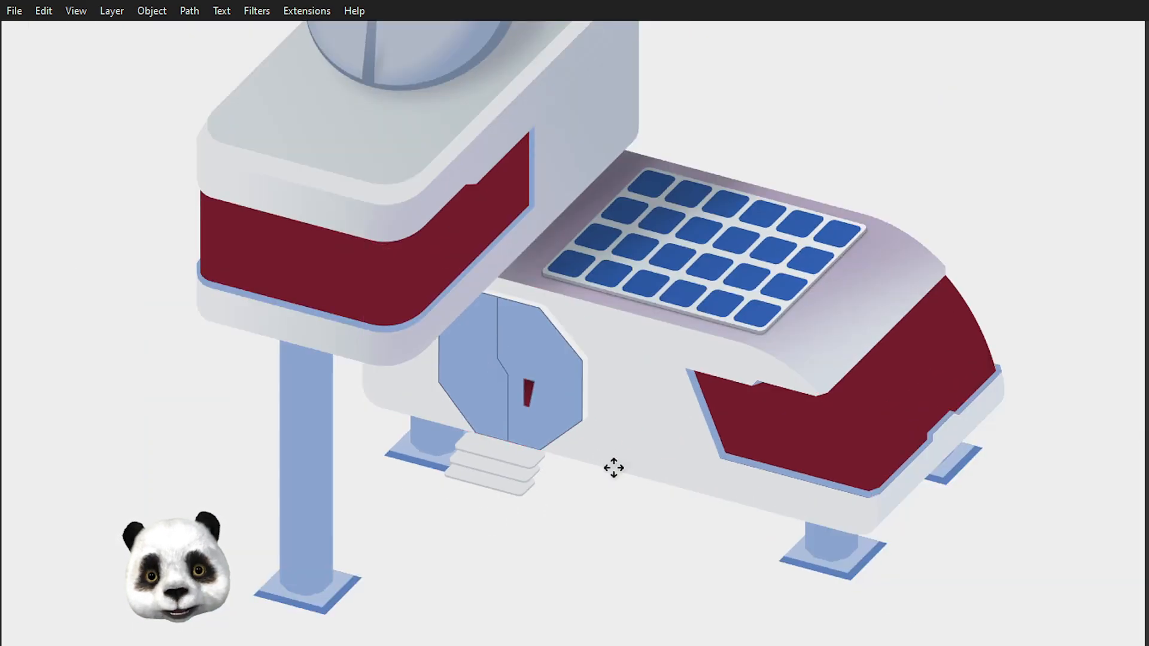
{"action": "left_click_drag", "start_coordinate": [619, 470], "coordinate": [619, 532]}
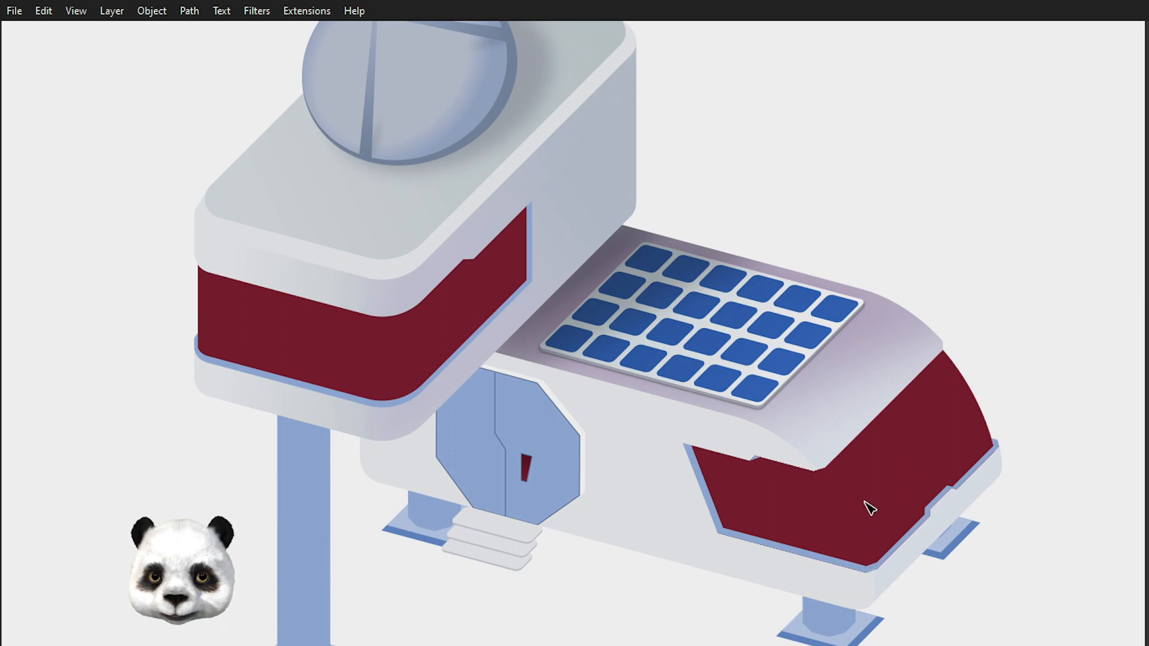
{"action": "scroll", "coordinate": [874, 575], "scroll_direction": "up", "scroll_amount": 2}
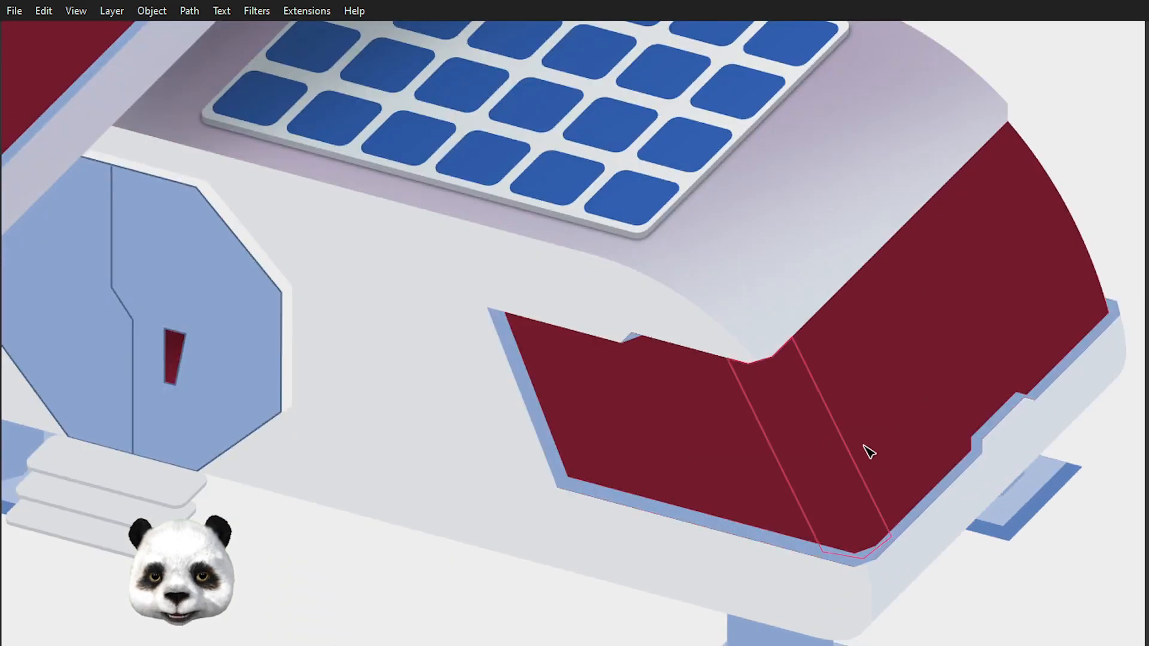
{"action": "left_click", "coordinate": [810, 470]}
{"action": "left_click", "coordinate": [785, 469], "text": "shift"}
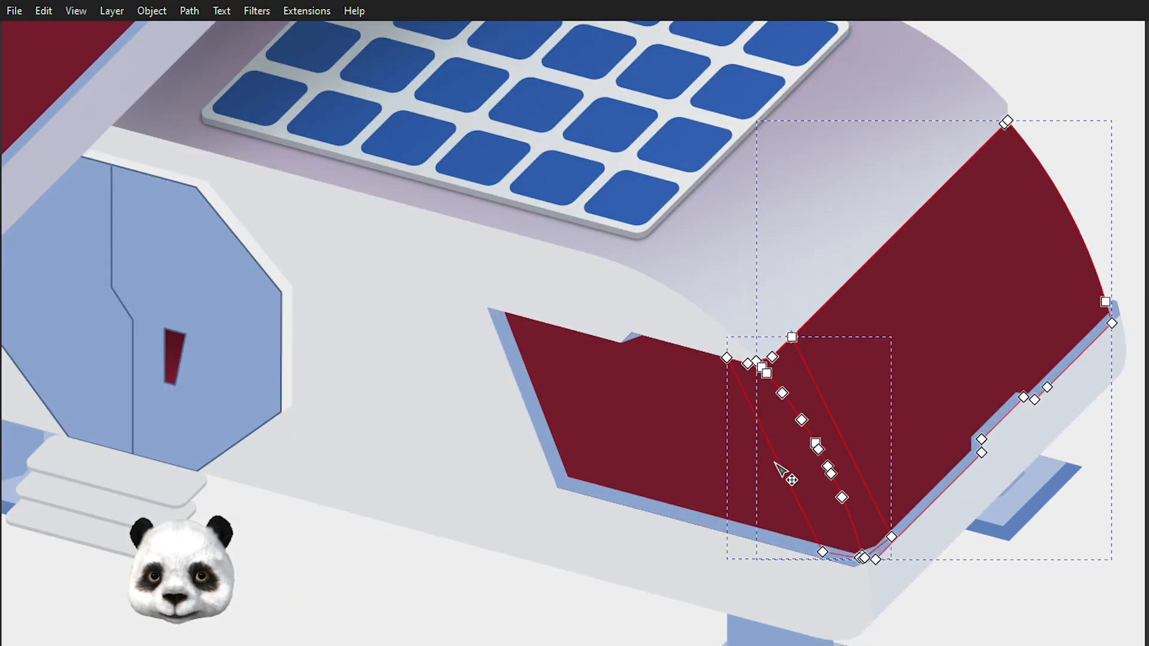
{"action": "left_click", "coordinate": [706, 449], "text": "shift"}
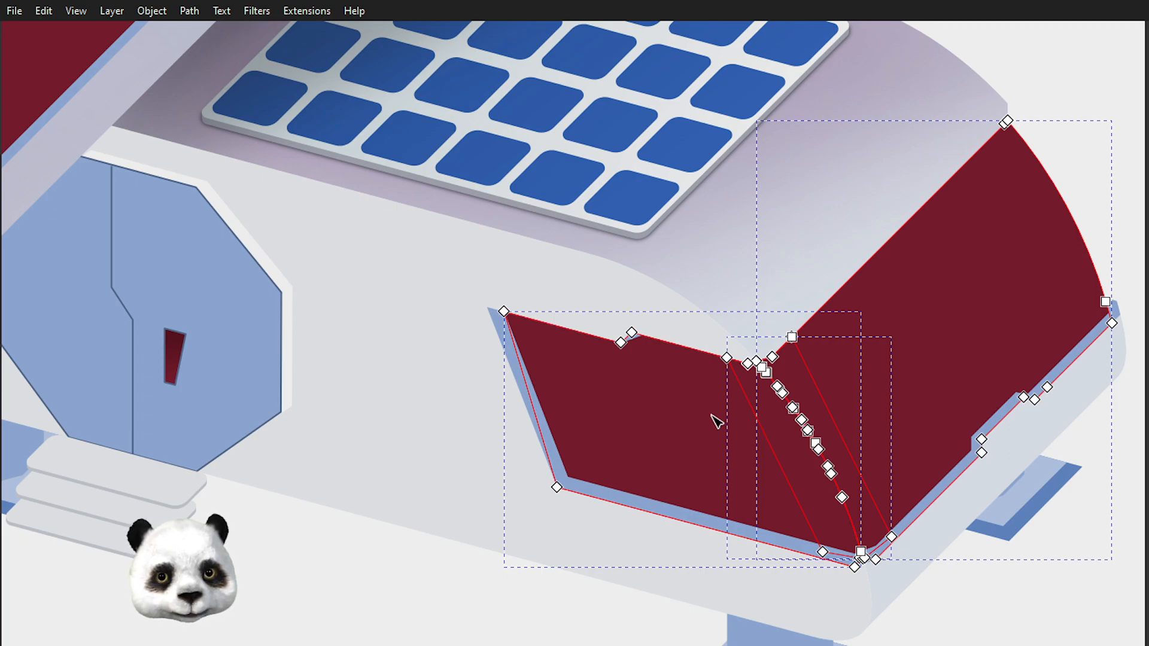
{"action": "key", "text": "ctrl+plus"}
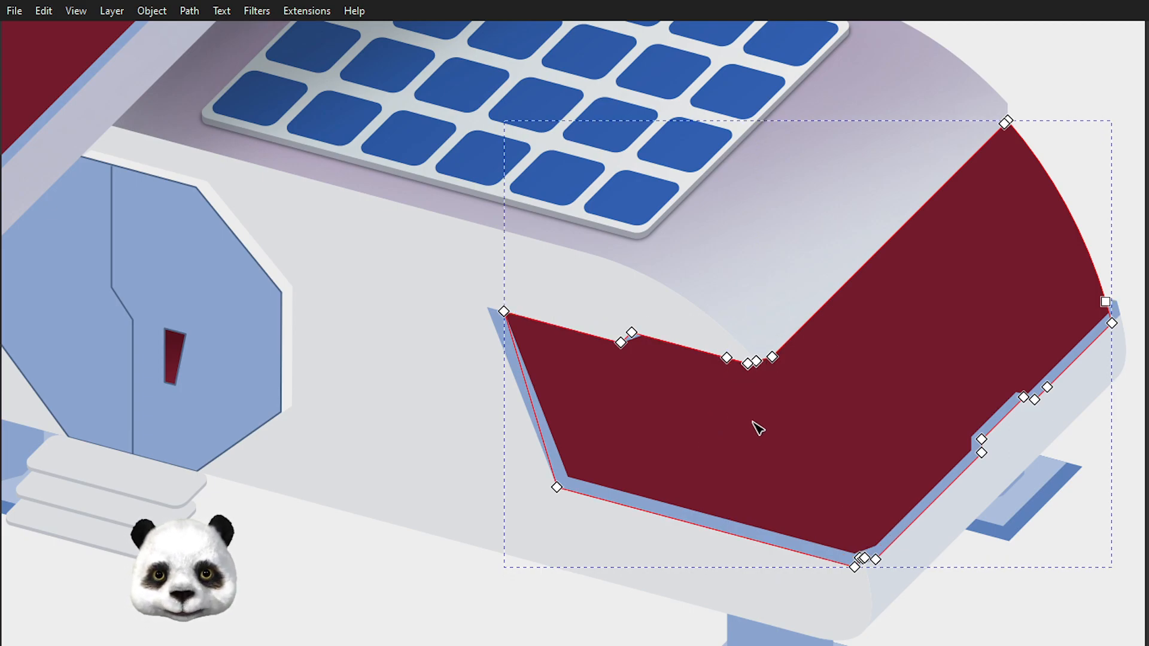
{"action": "left_click", "coordinate": [1082, 91]}
Step: Examine the tower's dark red window band, the octagonal door and the lower building's side wall
{"action": "scroll", "coordinate": [1083, 91], "scroll_direction": "down", "scroll_amount": 4}
{"action": "left_click_drag", "start_coordinate": [616, 389], "coordinate": [495, 564]}
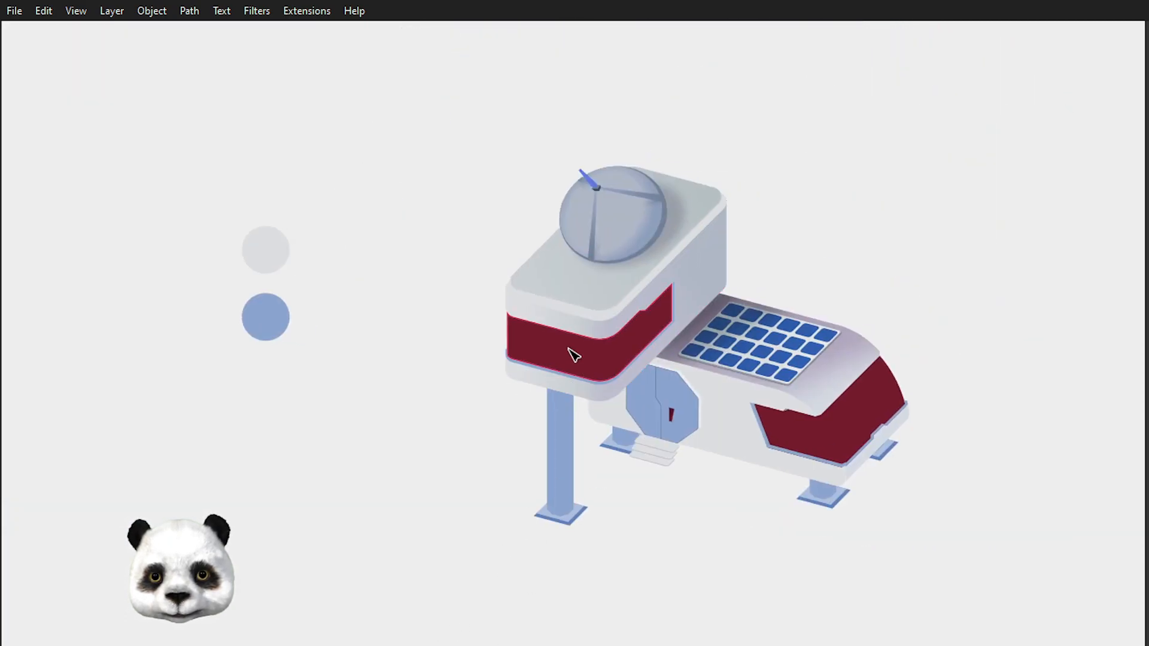
{"action": "left_click", "coordinate": [584, 359]}
{"action": "scroll", "coordinate": [580, 361], "scroll_direction": "up", "scroll_amount": 2}
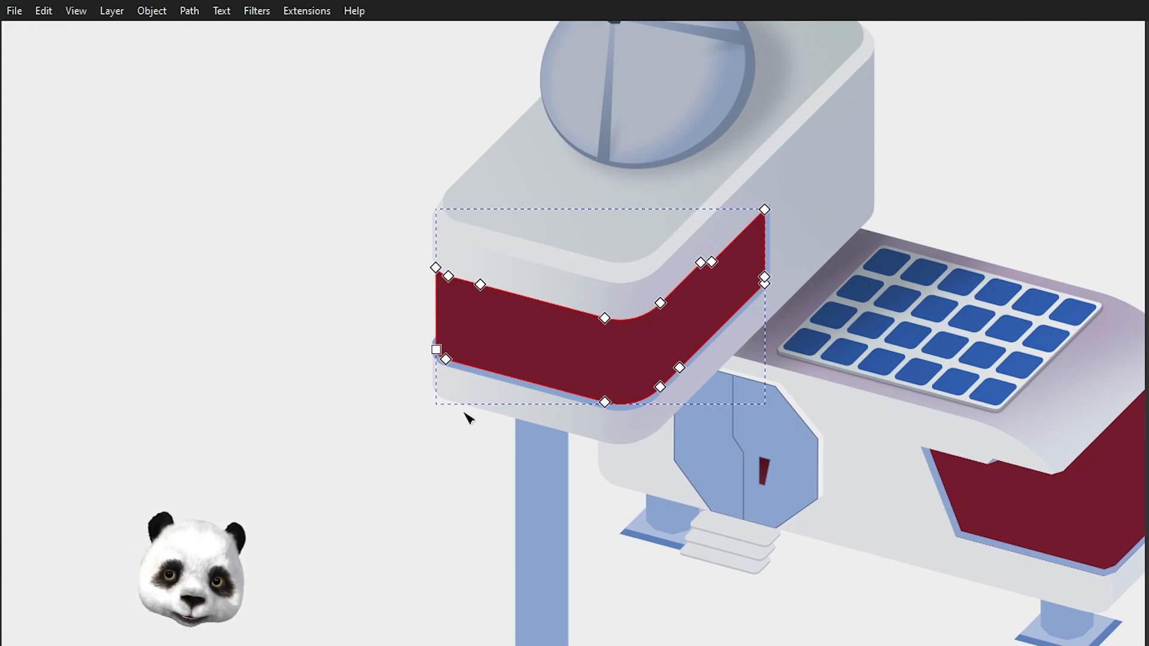
{"action": "left_click", "coordinate": [711, 580]}
{"action": "left_click_drag", "start_coordinate": [777, 570], "coordinate": [551, 500]}
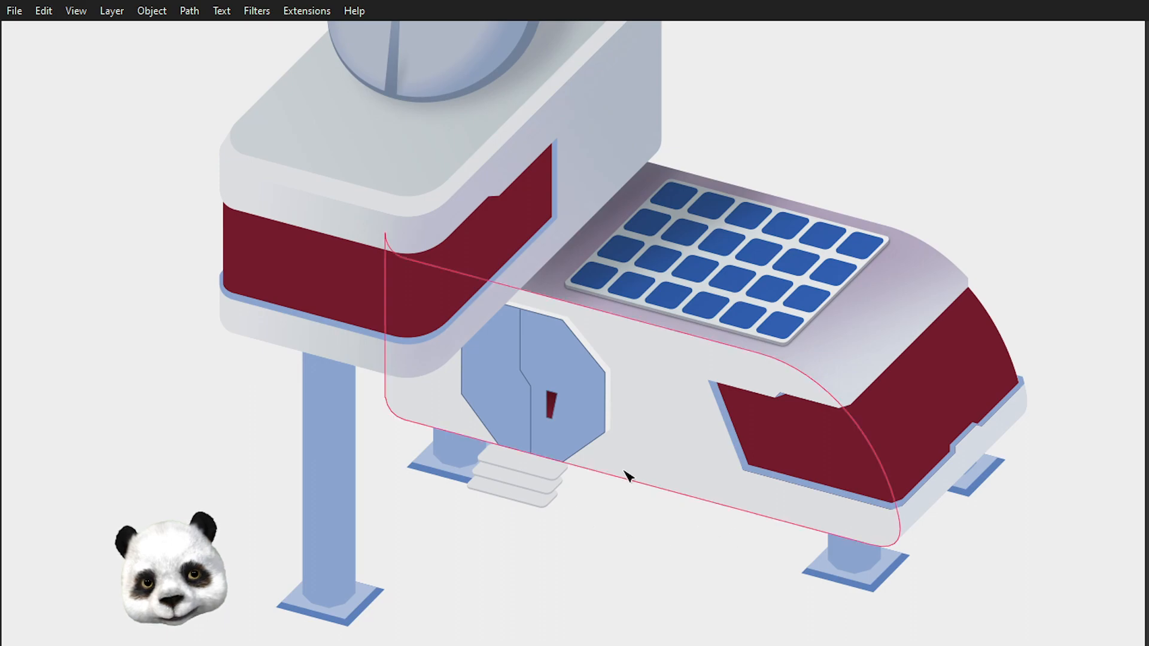
{"action": "scroll", "coordinate": [669, 568], "scroll_direction": "down", "scroll_amount": 1}
{"action": "scroll", "coordinate": [659, 425], "scroll_direction": "up", "scroll_amount": 2}
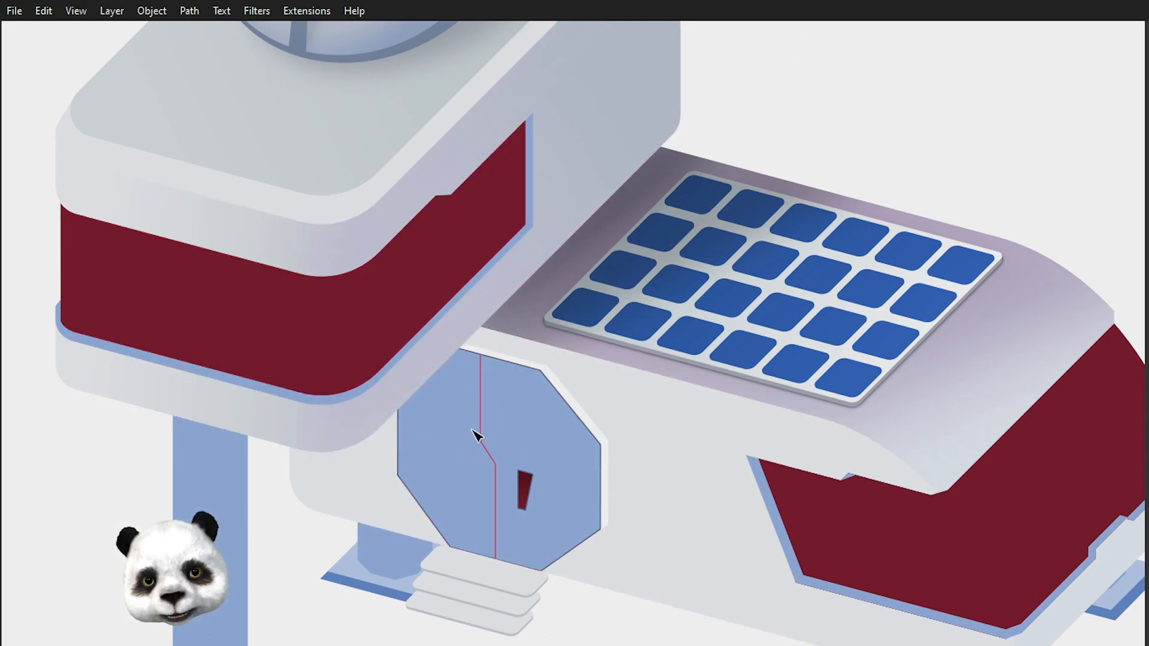
{"action": "scroll", "coordinate": [175, 378], "scroll_direction": "down", "scroll_amount": 1}
{"action": "scroll", "coordinate": [163, 381], "scroll_direction": "down", "scroll_amount": 4}
{"action": "left_click_drag", "start_coordinate": [180, 364], "coordinate": [529, 276]}
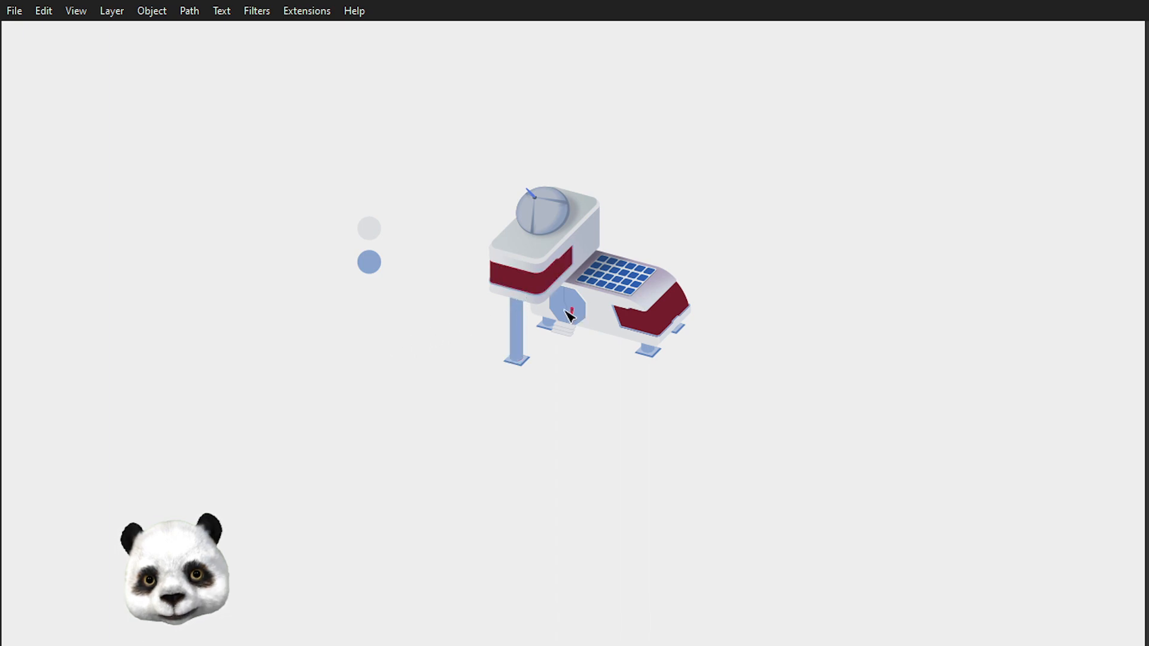
{"action": "scroll", "coordinate": [559, 290], "scroll_direction": "up", "scroll_amount": 5}
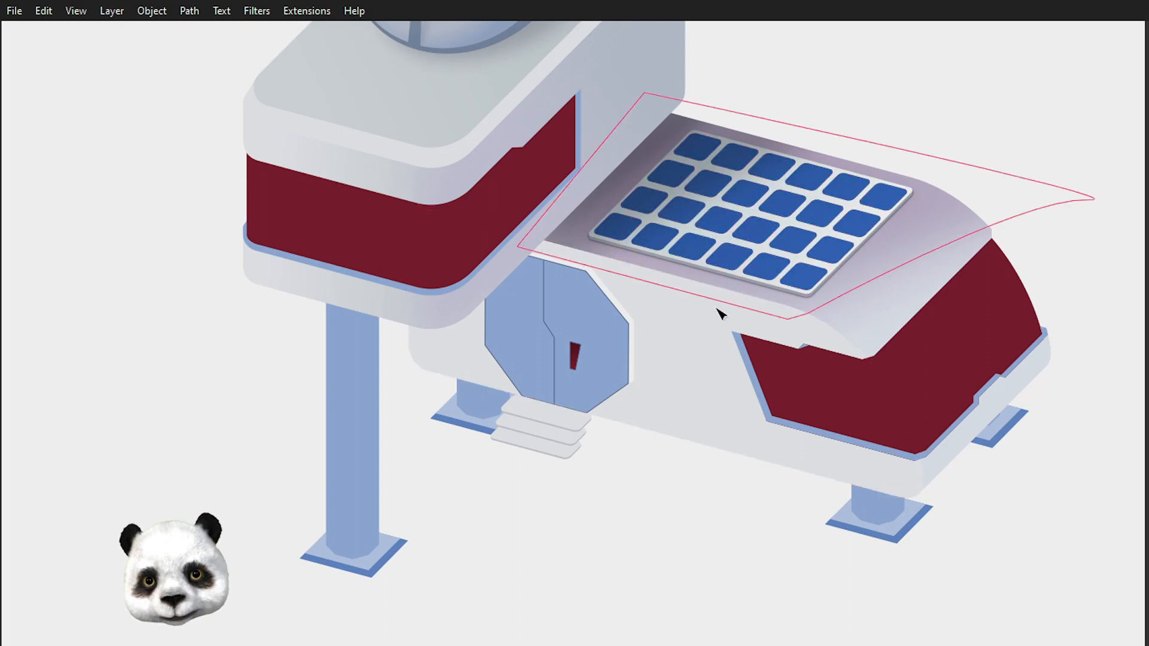
{"action": "scroll", "coordinate": [702, 325], "scroll_direction": "up", "scroll_amount": 3}
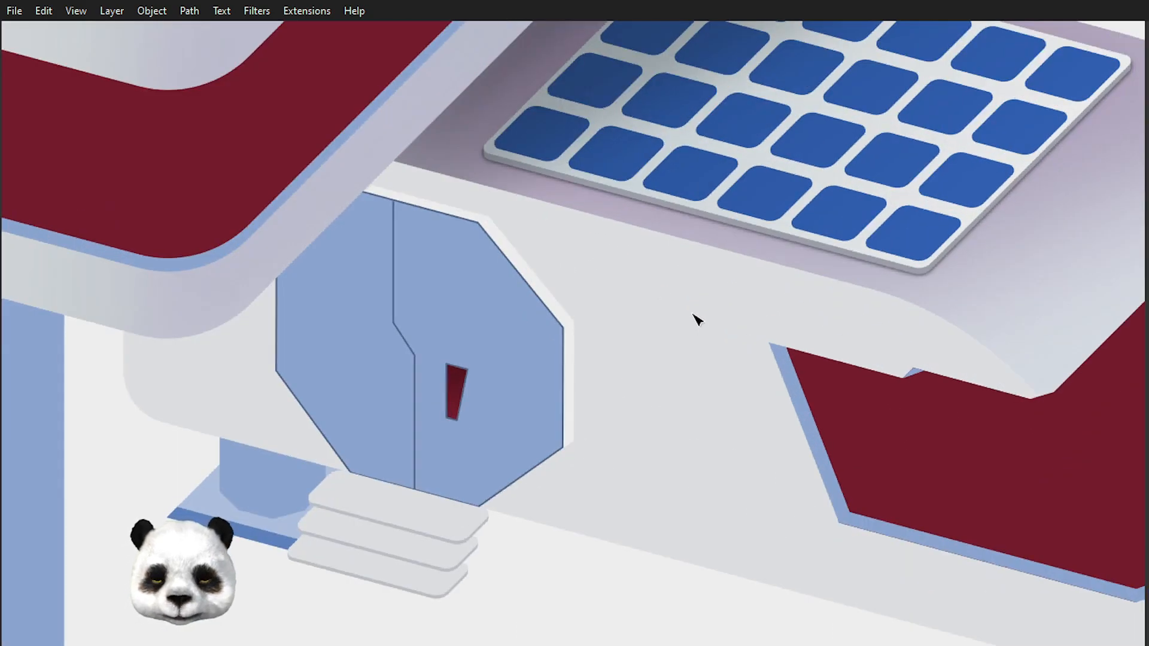
Step: Draw a closed translucent dark shadow shape with the Pen tool, from the tower's lower corner across the door and side wall and over the solar panel
{"action": "left_click", "coordinate": [698, 320]}
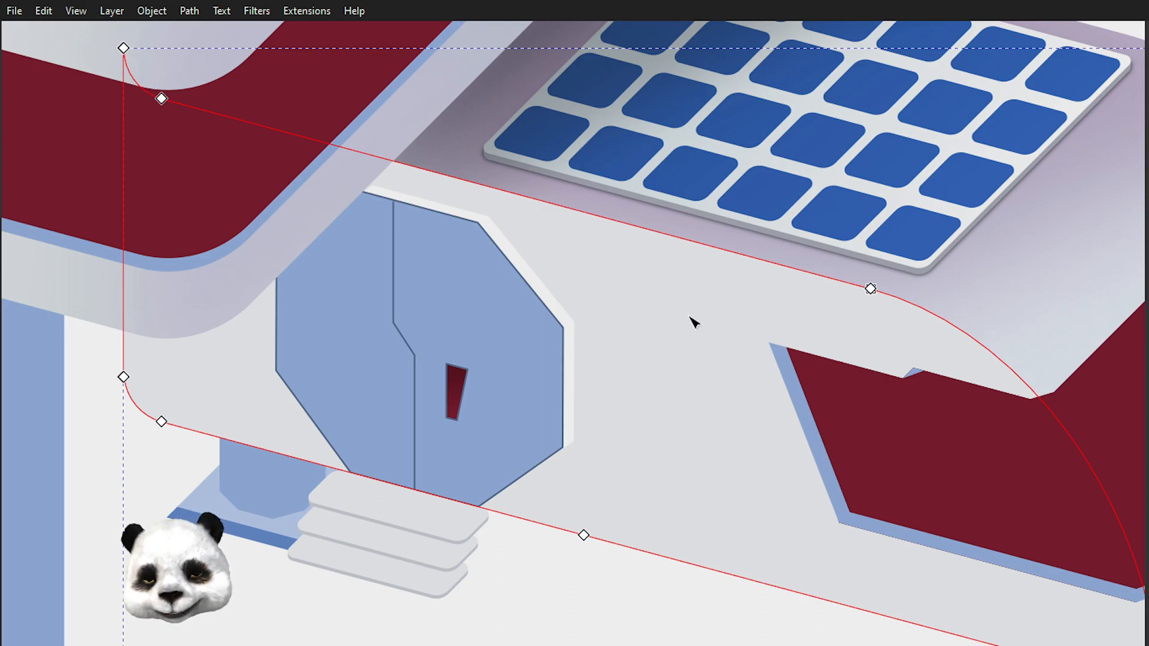
{"action": "scroll", "coordinate": [605, 252], "scroll_direction": "up", "scroll_amount": 1}
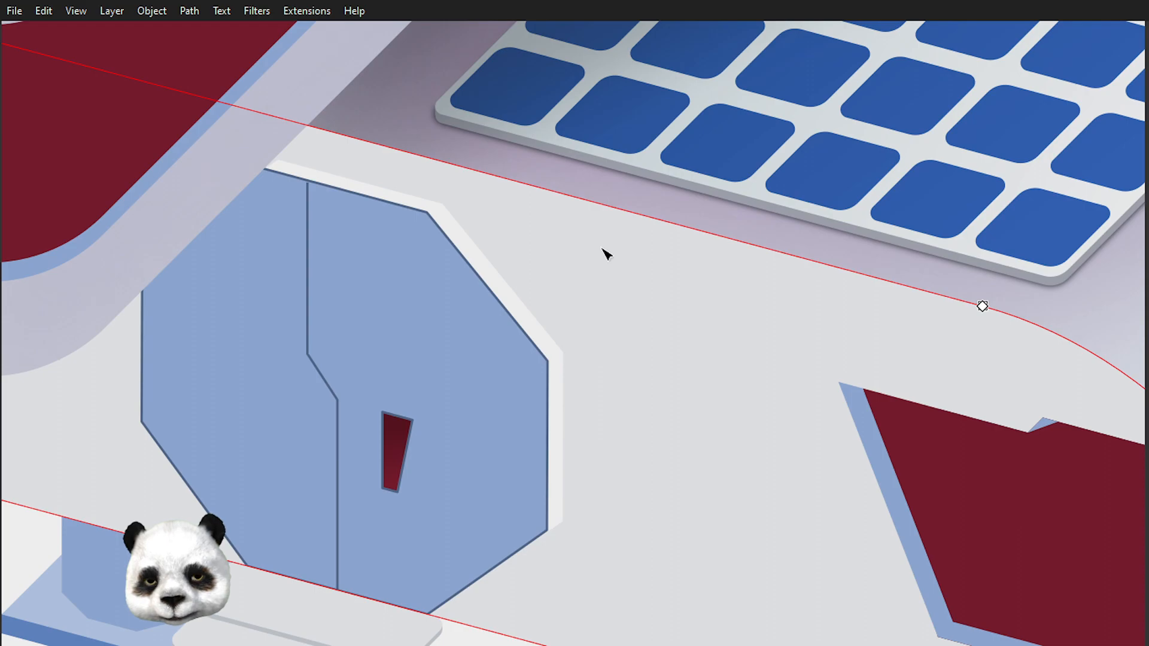
{"action": "scroll", "coordinate": [602, 248], "scroll_direction": "down", "scroll_amount": 1}
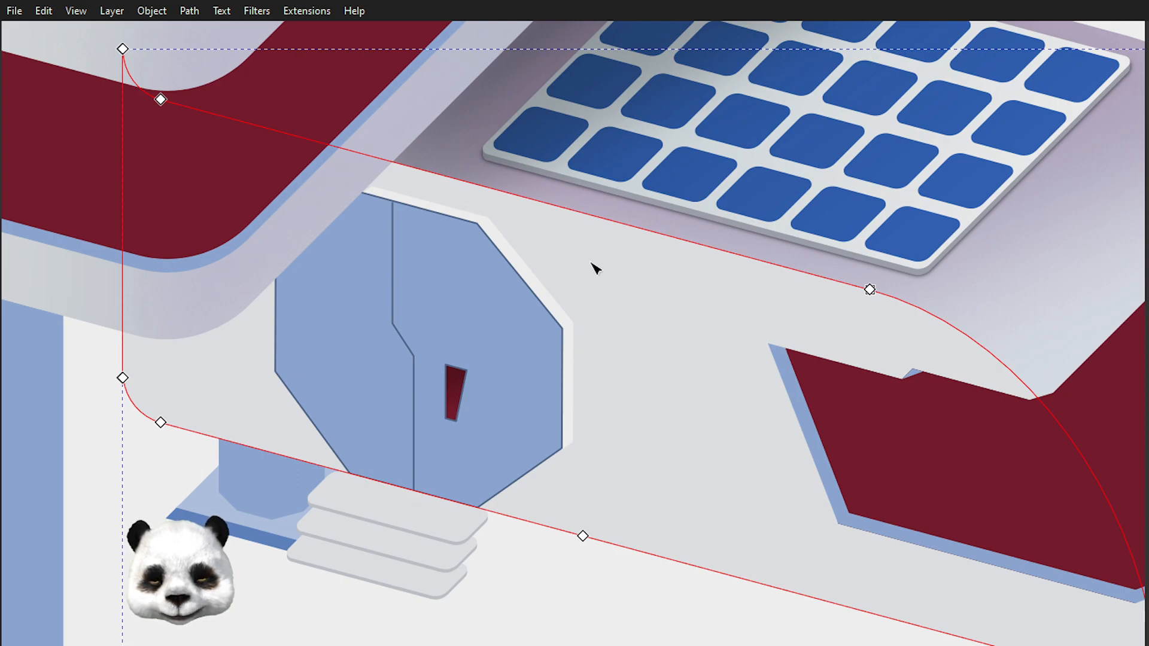
{"action": "key", "text": "b"}
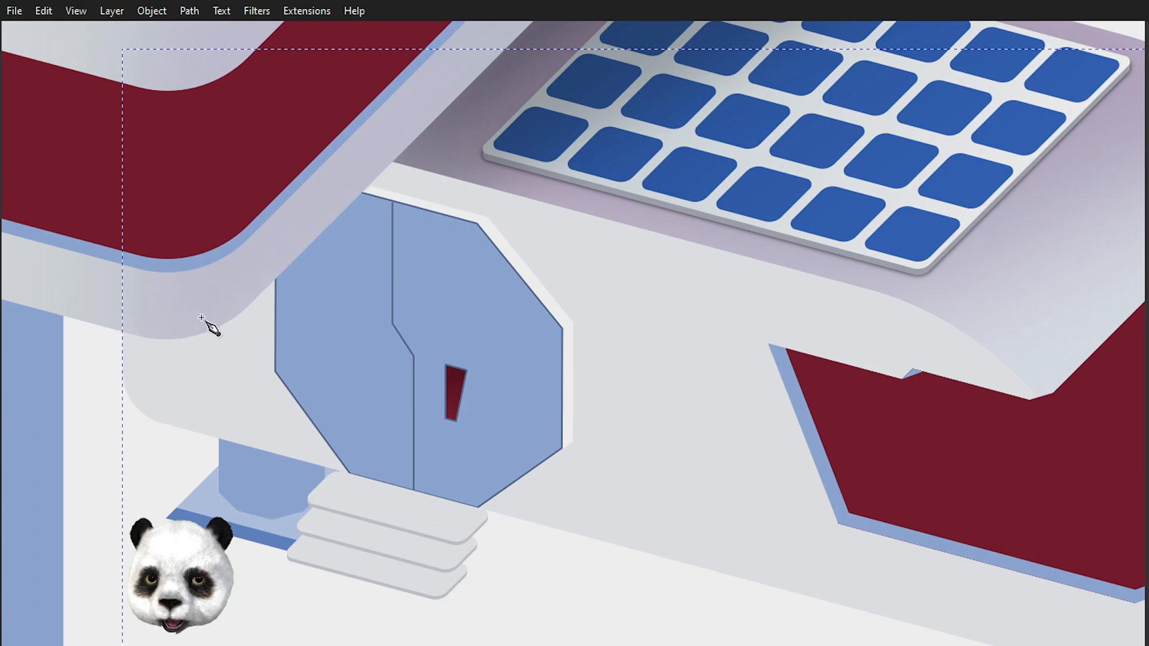
{"action": "left_click_drag", "start_coordinate": [178, 315], "coordinate": [221, 315]}
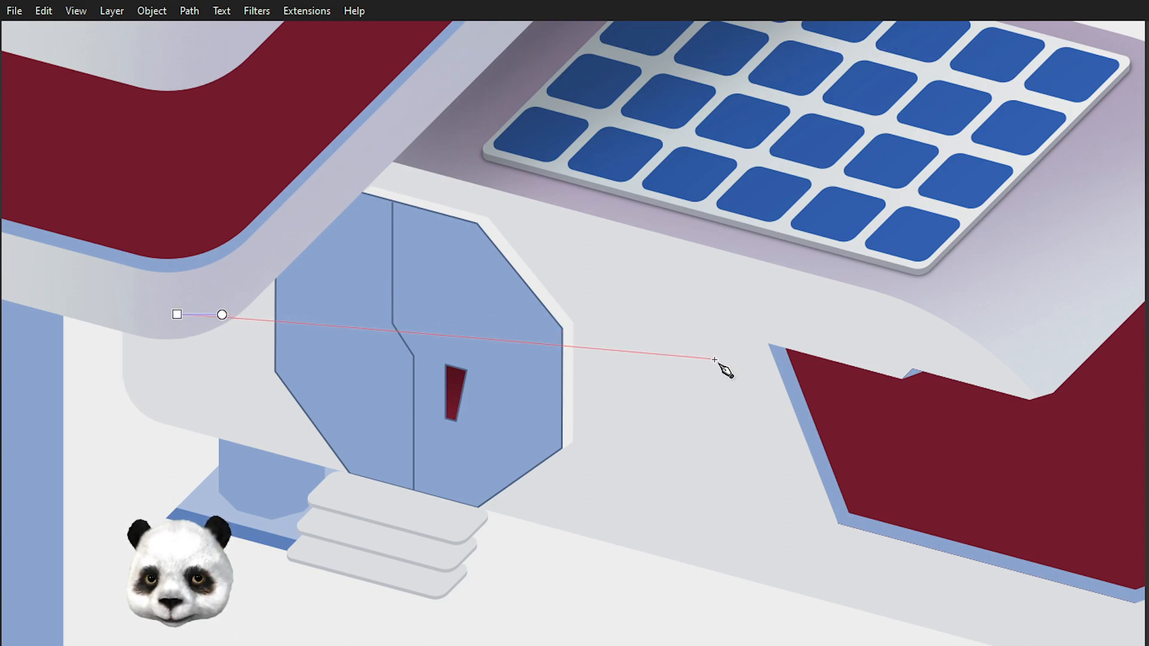
{"action": "left_click_drag", "start_coordinate": [714, 359], "coordinate": [786, 296]}
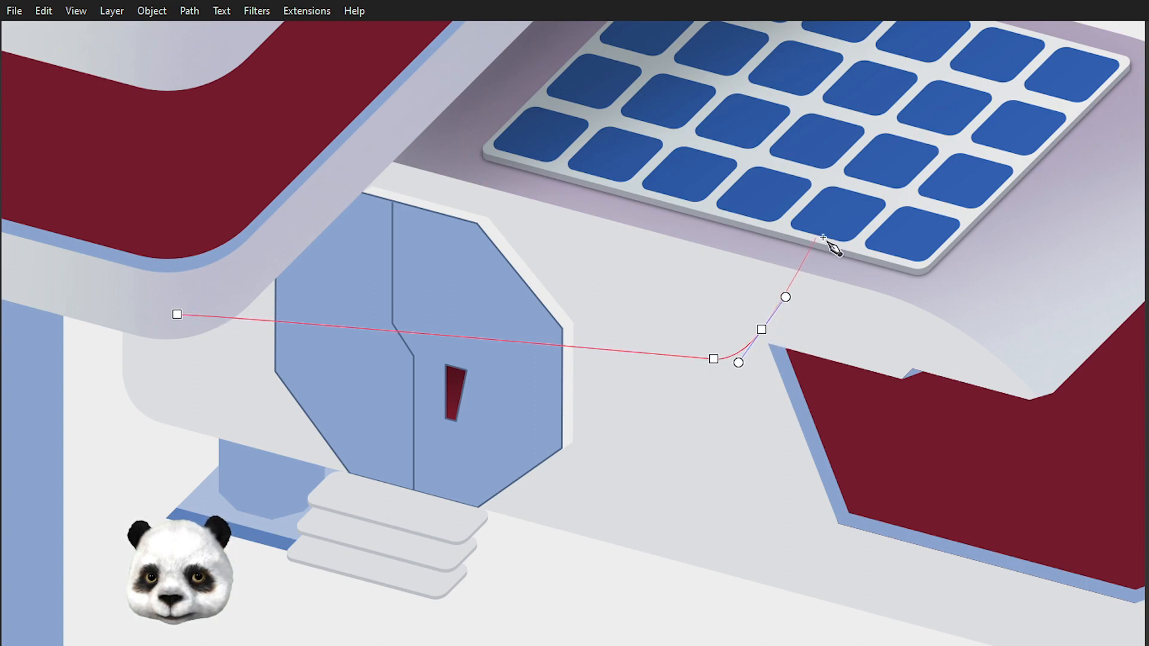
{"action": "key", "text": "BackSpace"}
{"action": "left_click_drag", "start_coordinate": [794, 327], "coordinate": [819, 299]}
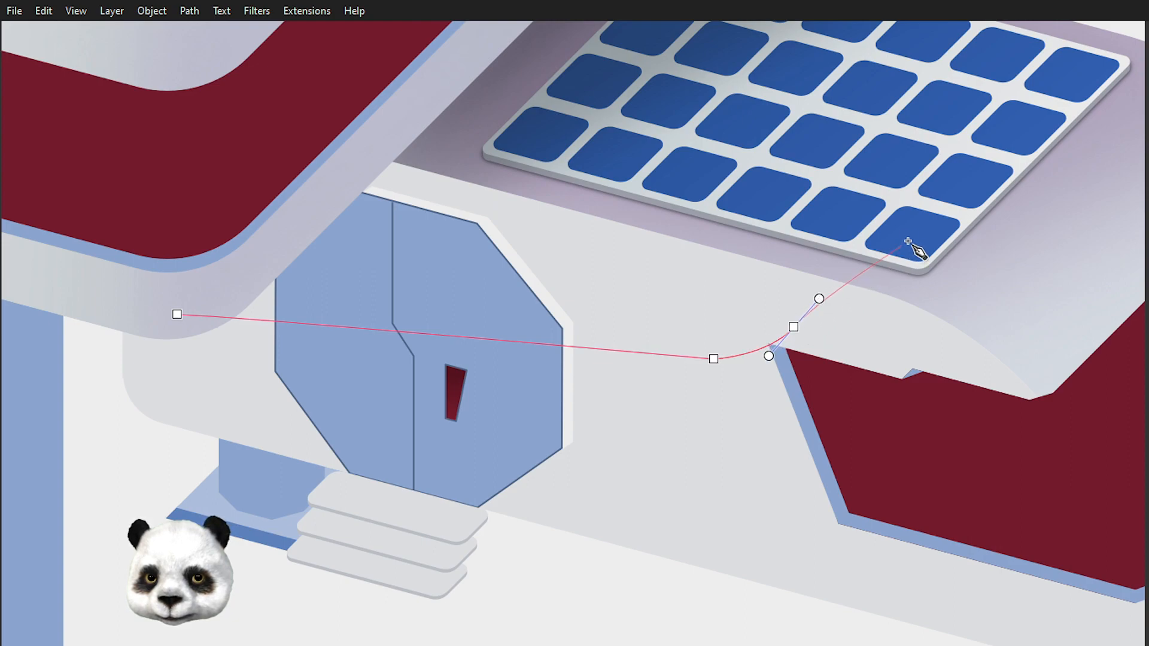
{"action": "left_click", "coordinate": [917, 207]}
{"action": "left_click", "coordinate": [280, 93]}
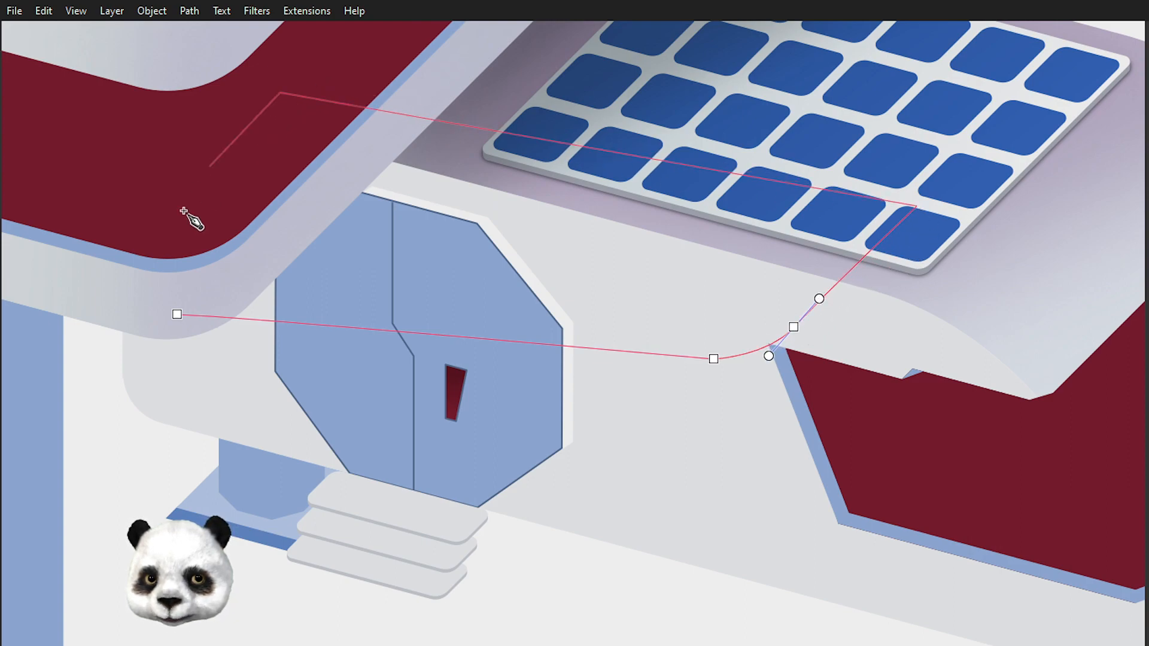
{"action": "left_click", "coordinate": [174, 314]}
{"action": "scroll", "coordinate": [210, 326], "scroll_direction": "down", "scroll_amount": 2}
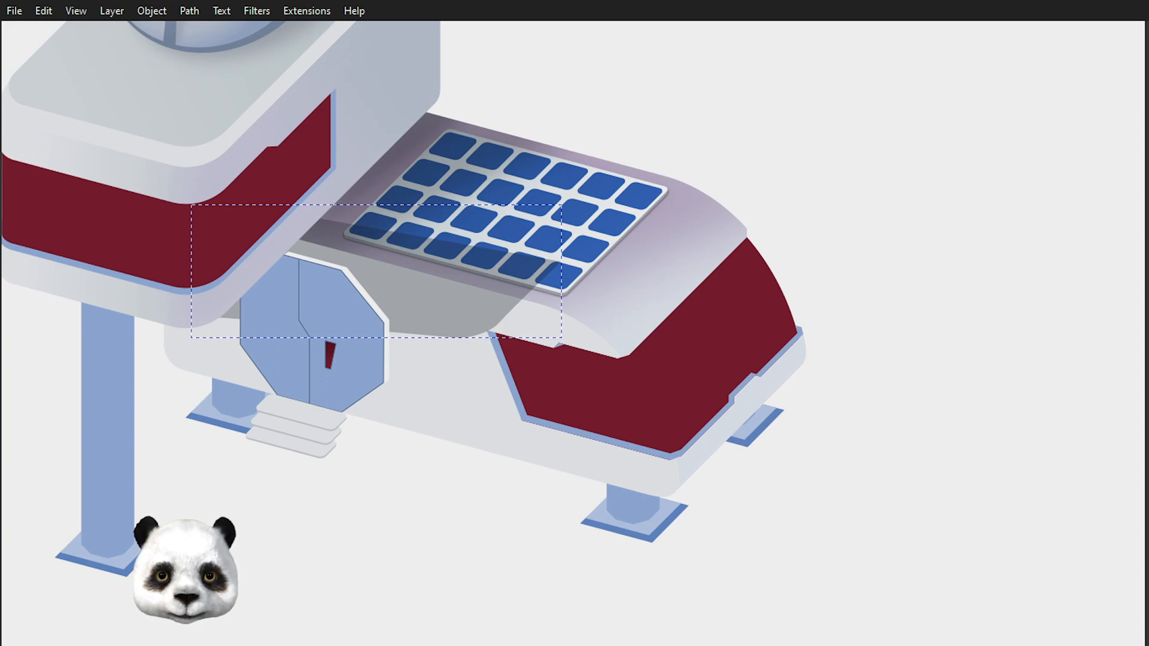
Step: Lower the octagonal door beneath the new shadow and try to group the shadow, door and lower building body
{"action": "left_click", "coordinate": [315, 332]}
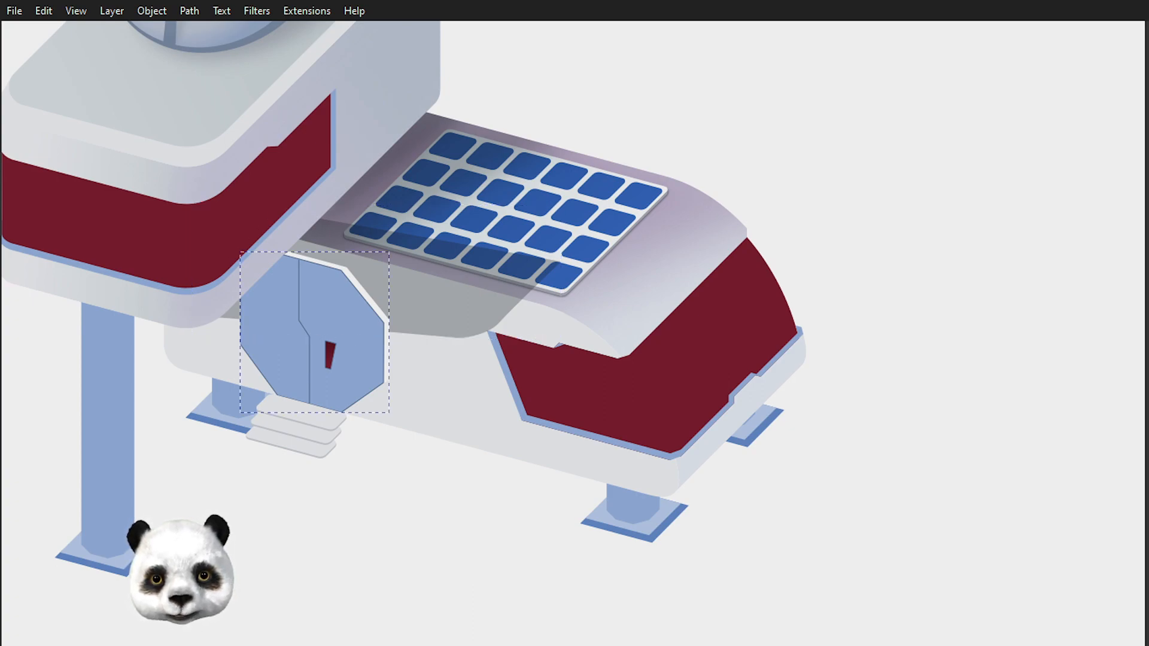
{"action": "key", "text": "Page_Down"}
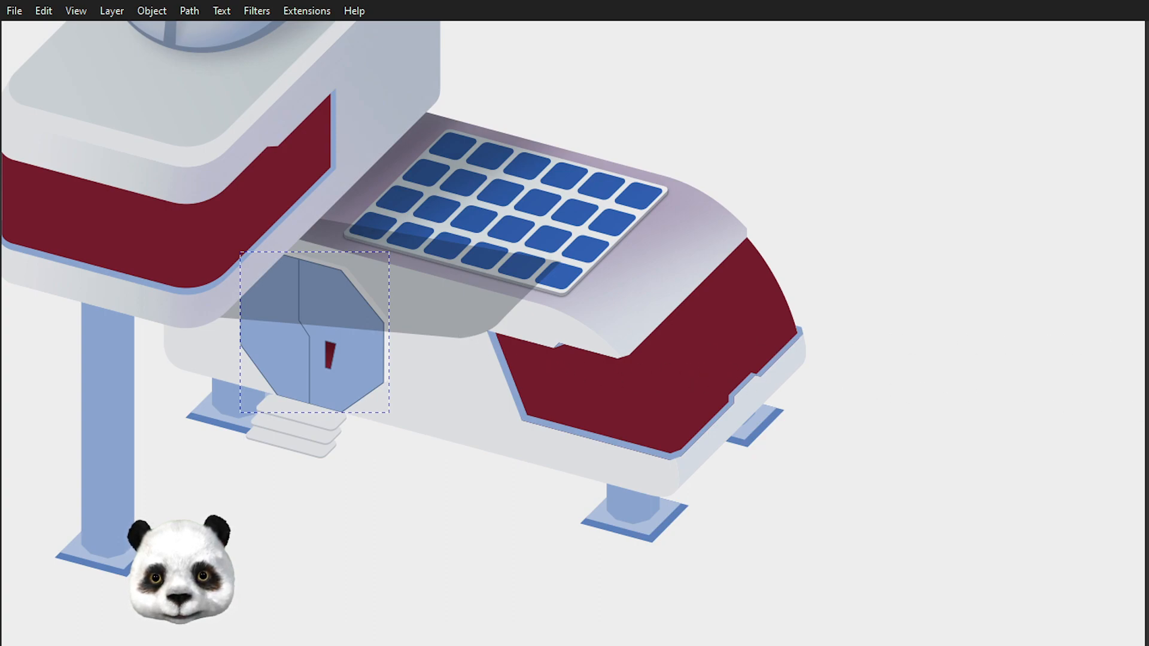
{"action": "key", "text": "ctrl+a"}
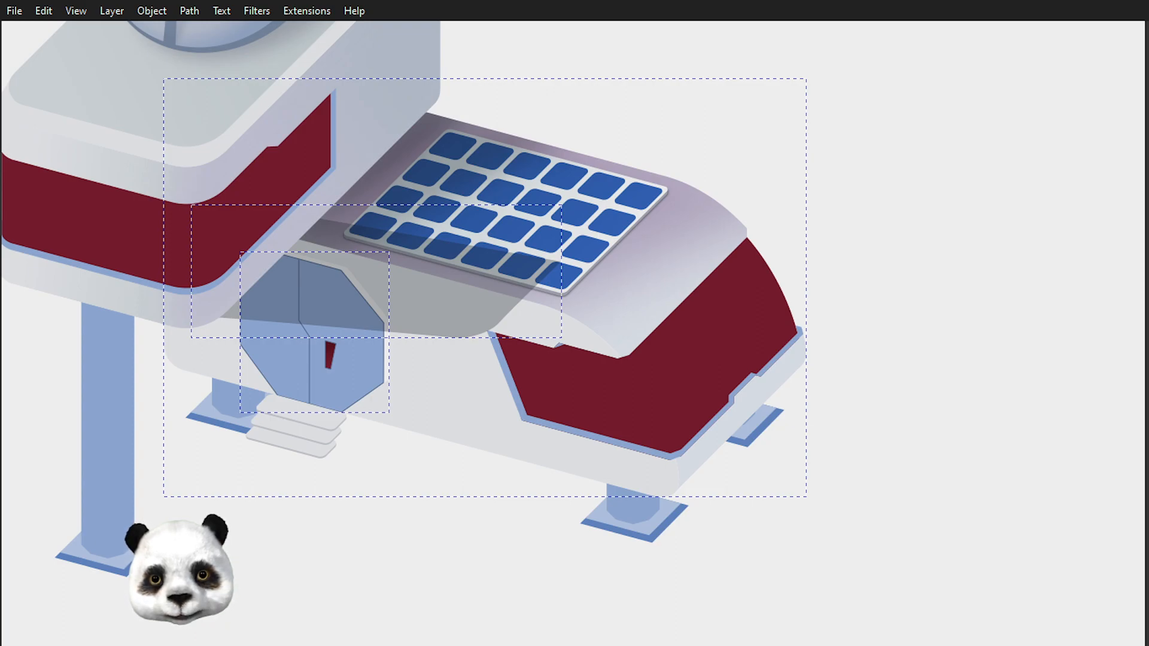
{"action": "key", "text": "ctrl+g"}
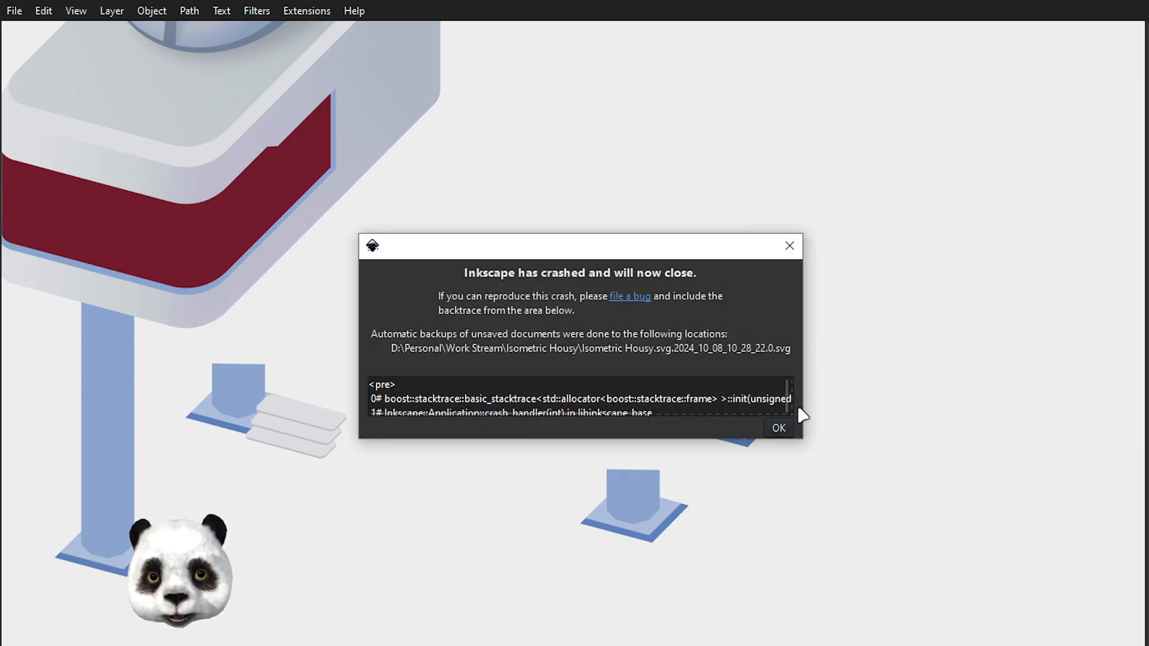
Step: Dismiss the crash report, open the automatic backup Isometric Housy.svg.2024_10_08_10_28_22.0.svg, and inspect its remaining shapes
{"action": "left_click", "coordinate": [779, 429]}
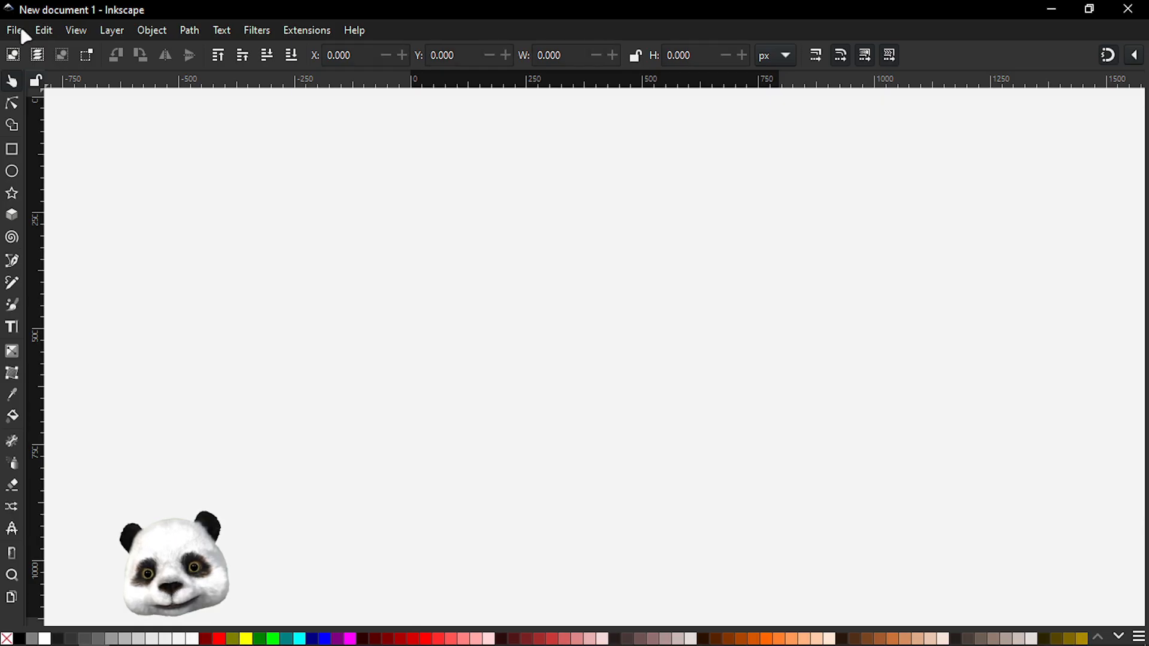
{"action": "left_click", "coordinate": [20, 27]}
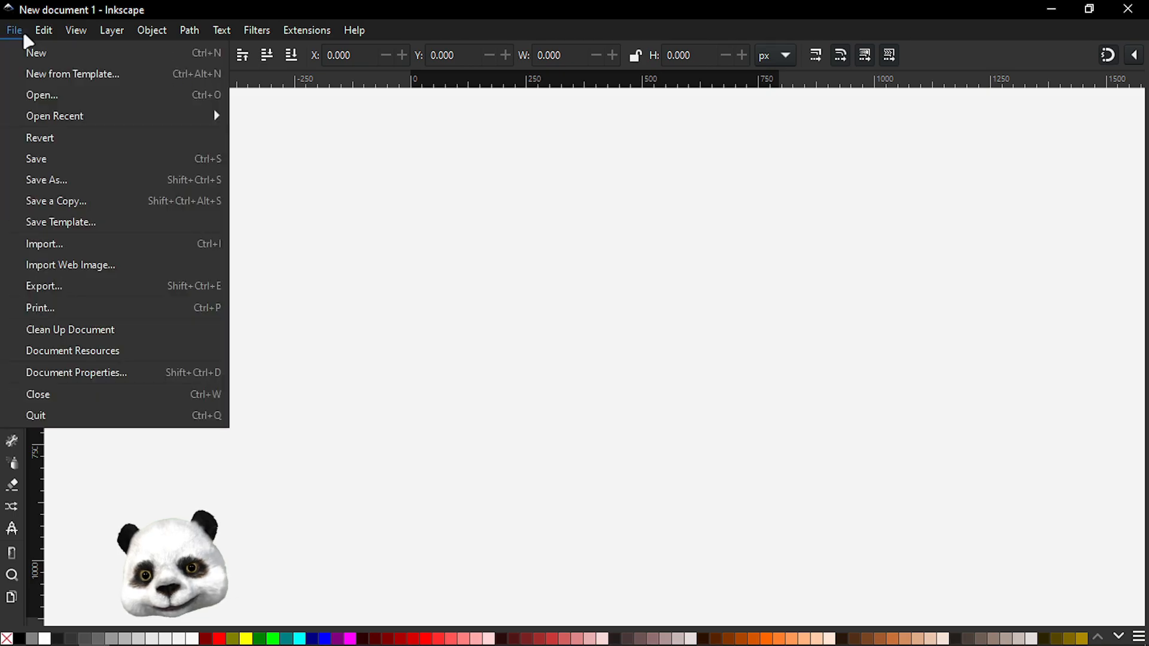
{"action": "mouse_move", "coordinate": [114, 115]}
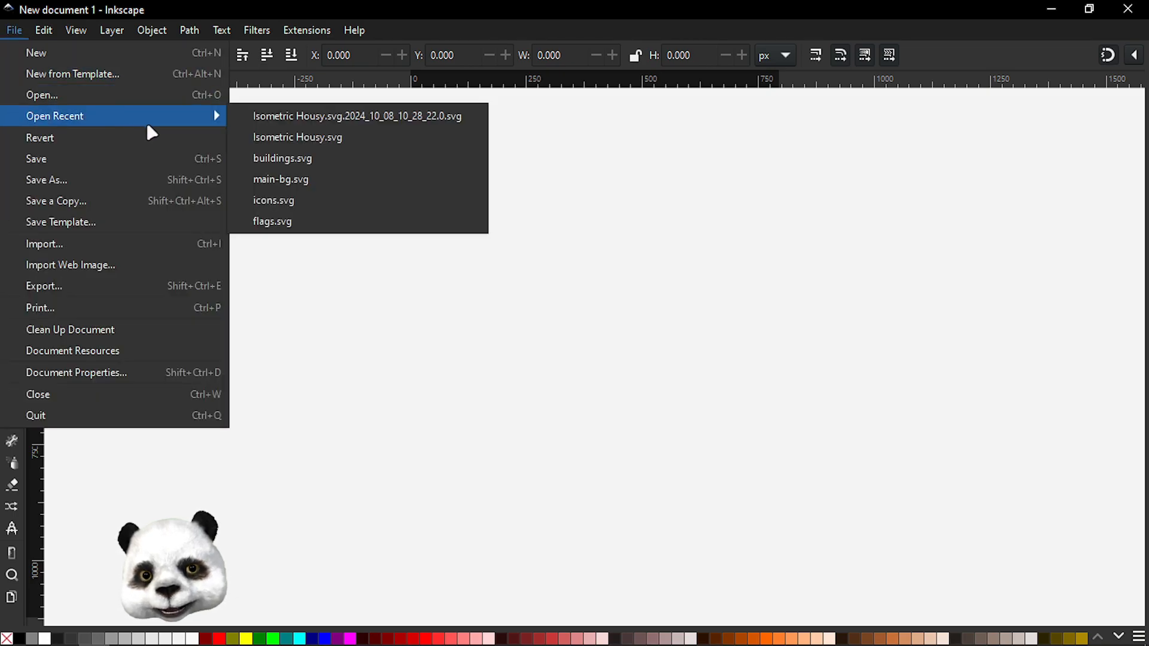
{"action": "left_click", "coordinate": [337, 120]}
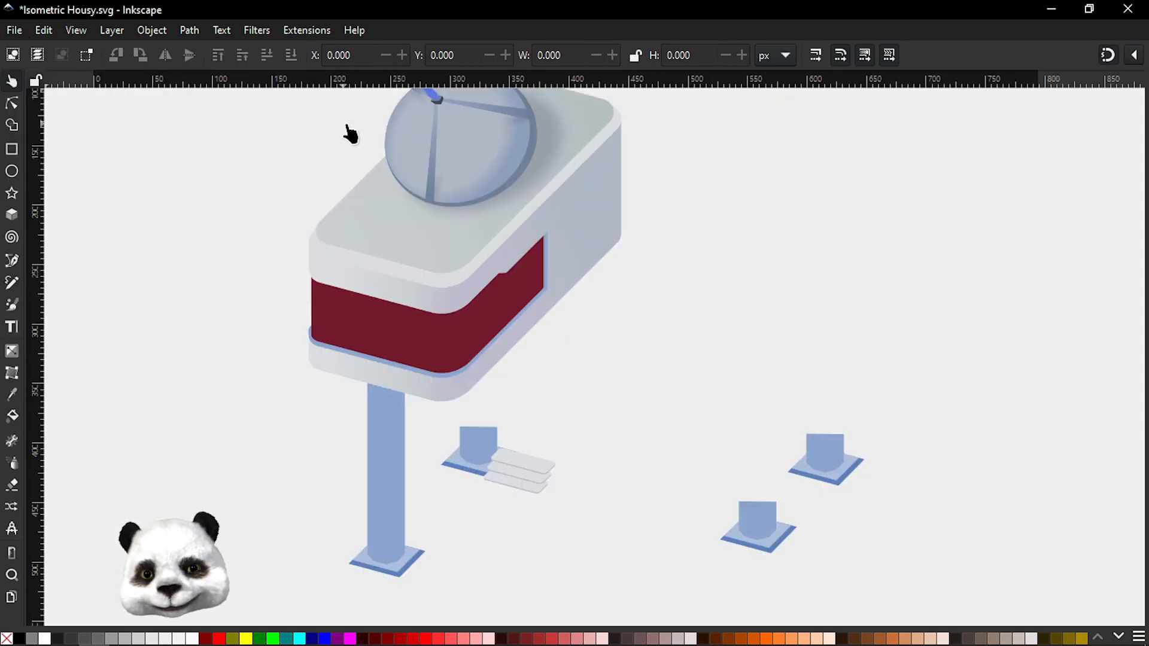
{"action": "scroll", "coordinate": [777, 357], "scroll_direction": "down", "scroll_amount": 5}
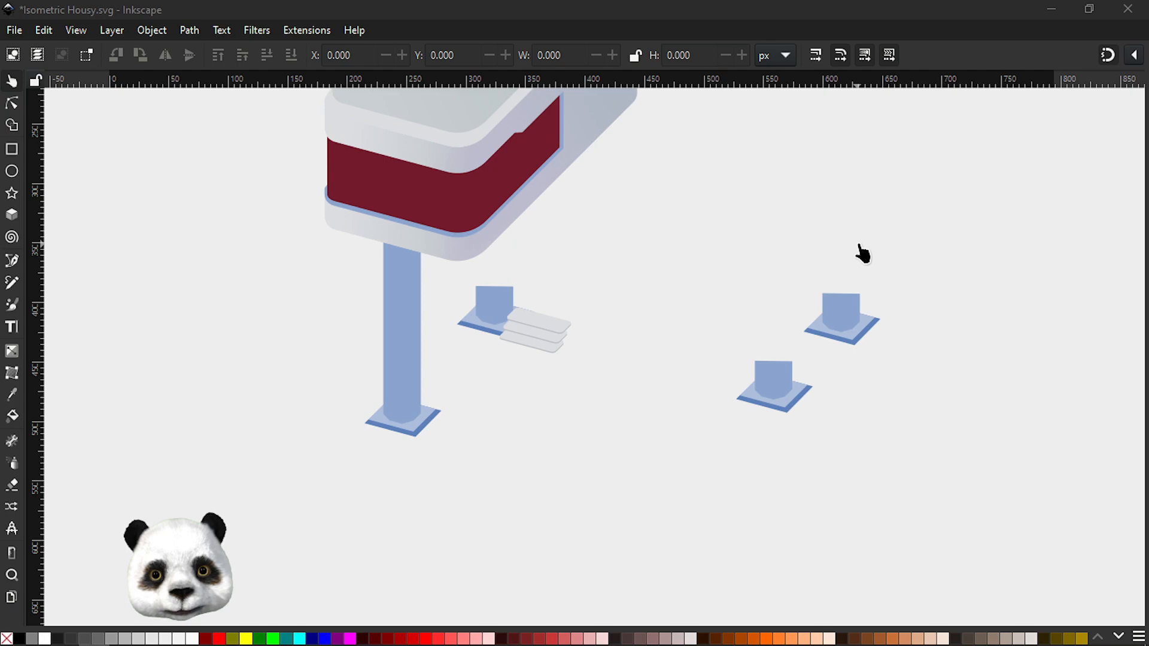
{"action": "left_click", "coordinate": [505, 302]}
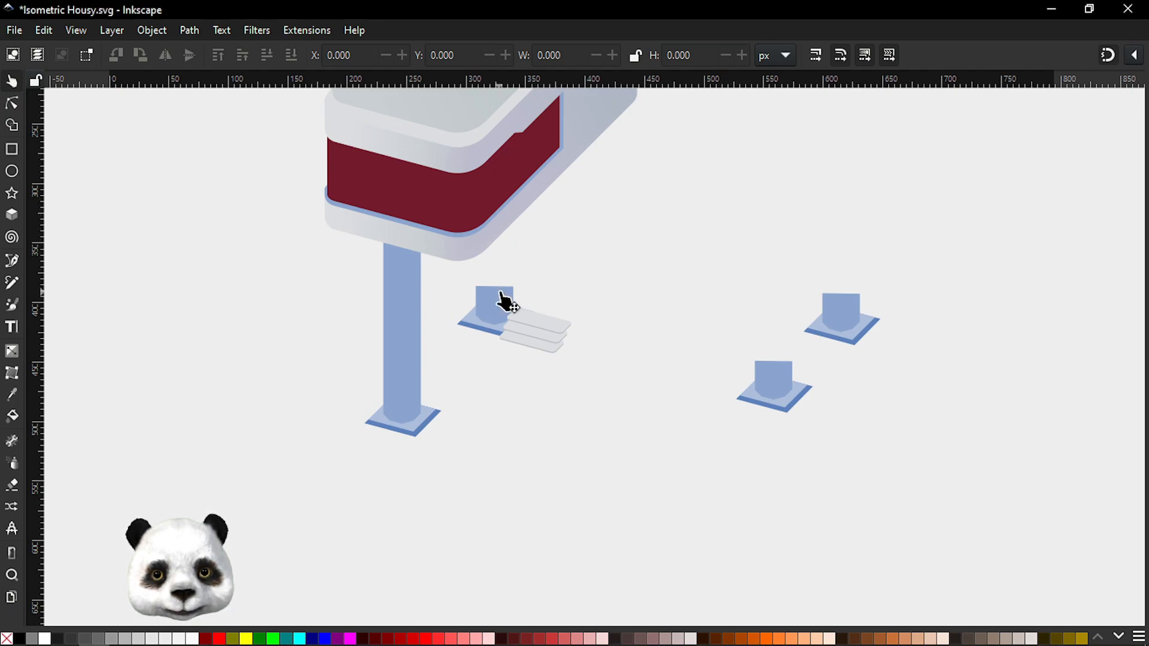
{"action": "left_click", "coordinate": [916, 206]}
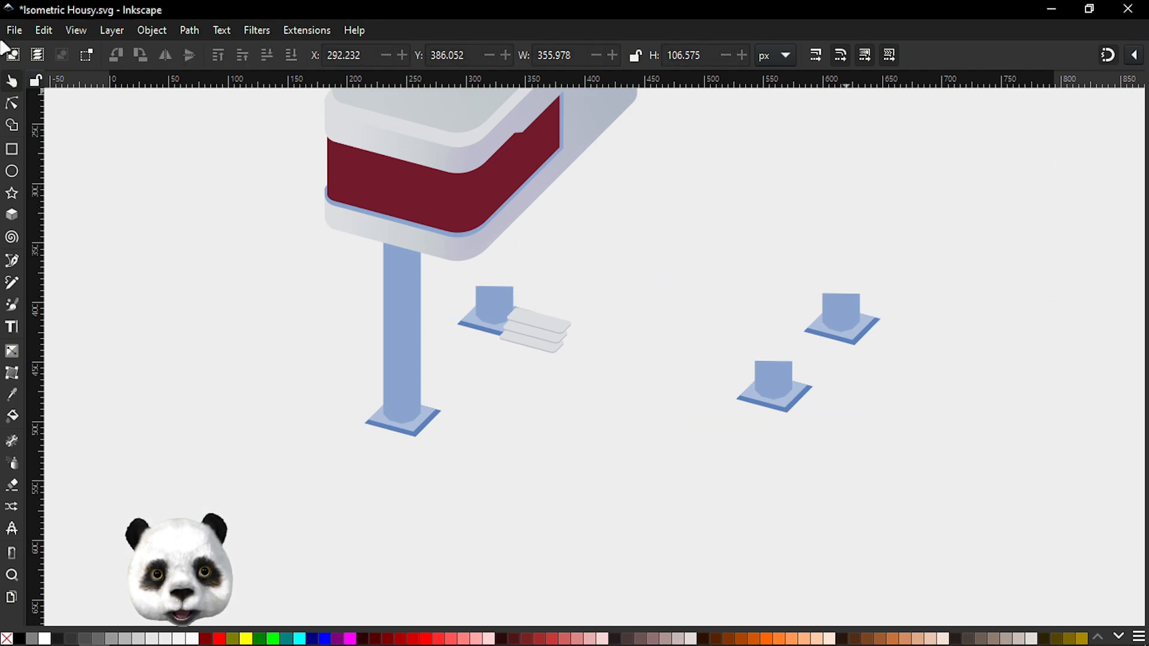
Step: Reopen the saved Isometric Housy.svg and close the backup document without saving it
{"action": "left_click", "coordinate": [16, 32]}
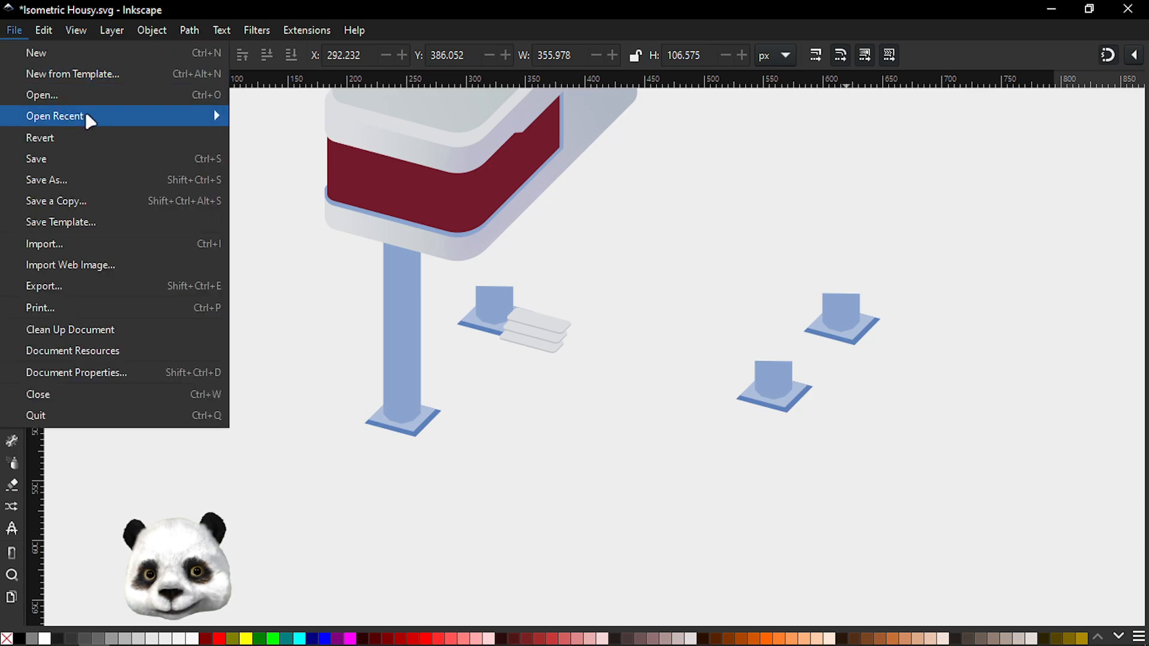
{"action": "mouse_move", "coordinate": [115, 115]}
{"action": "left_click", "coordinate": [317, 139]}
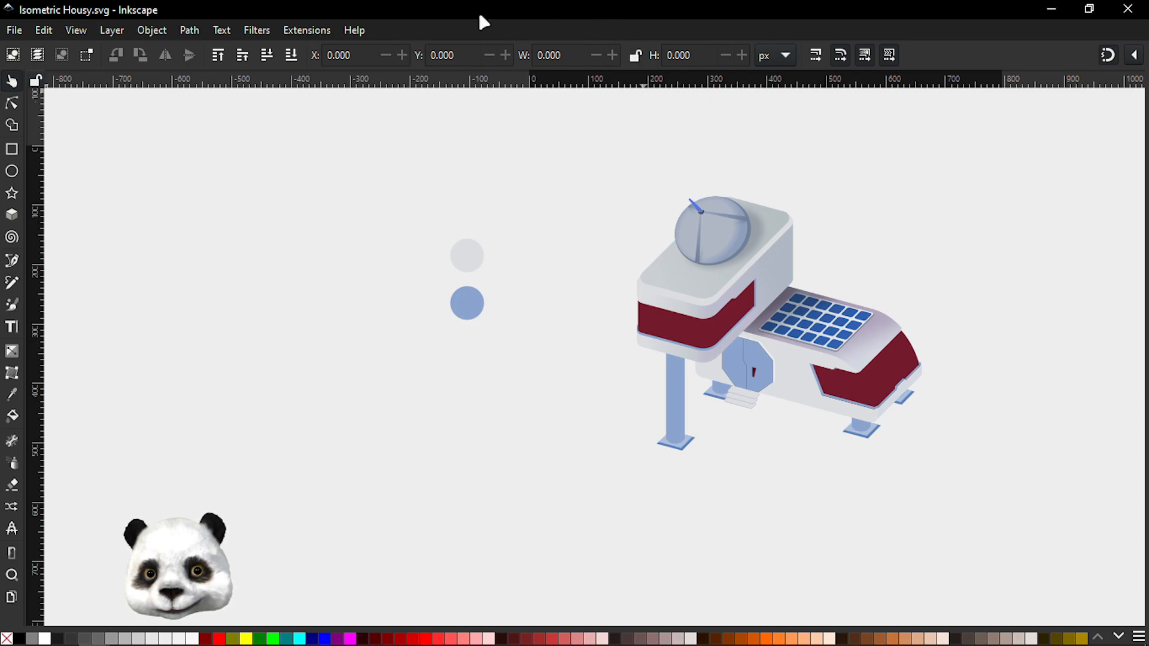
{"action": "key", "text": "super"}
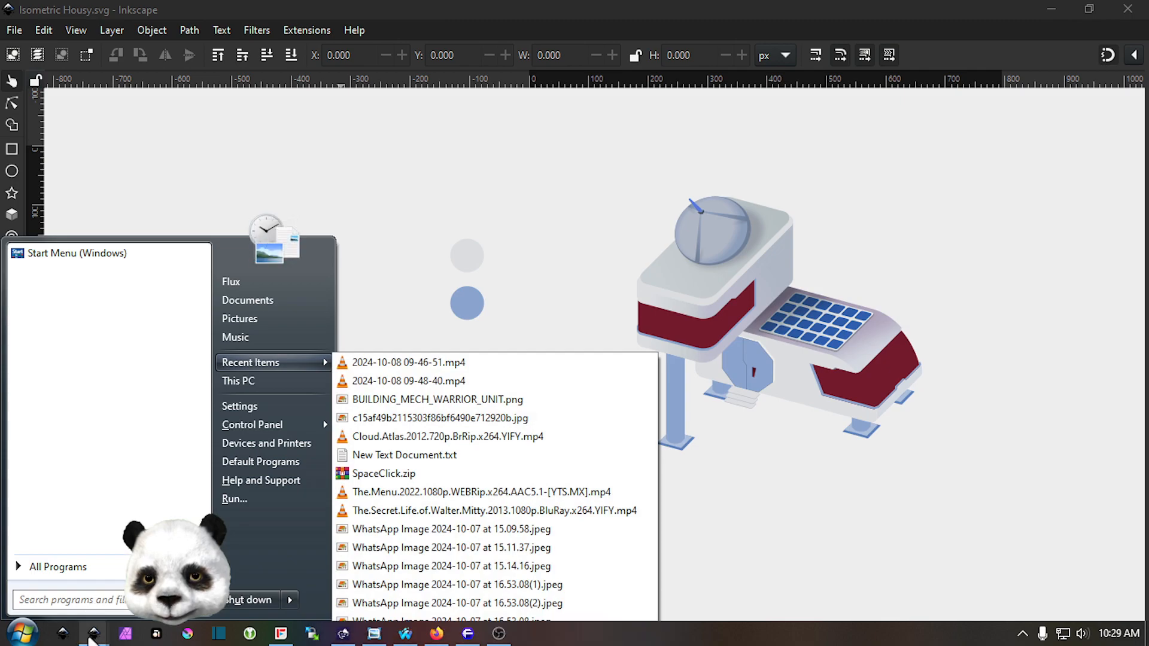
{"action": "left_click", "coordinate": [93, 636]}
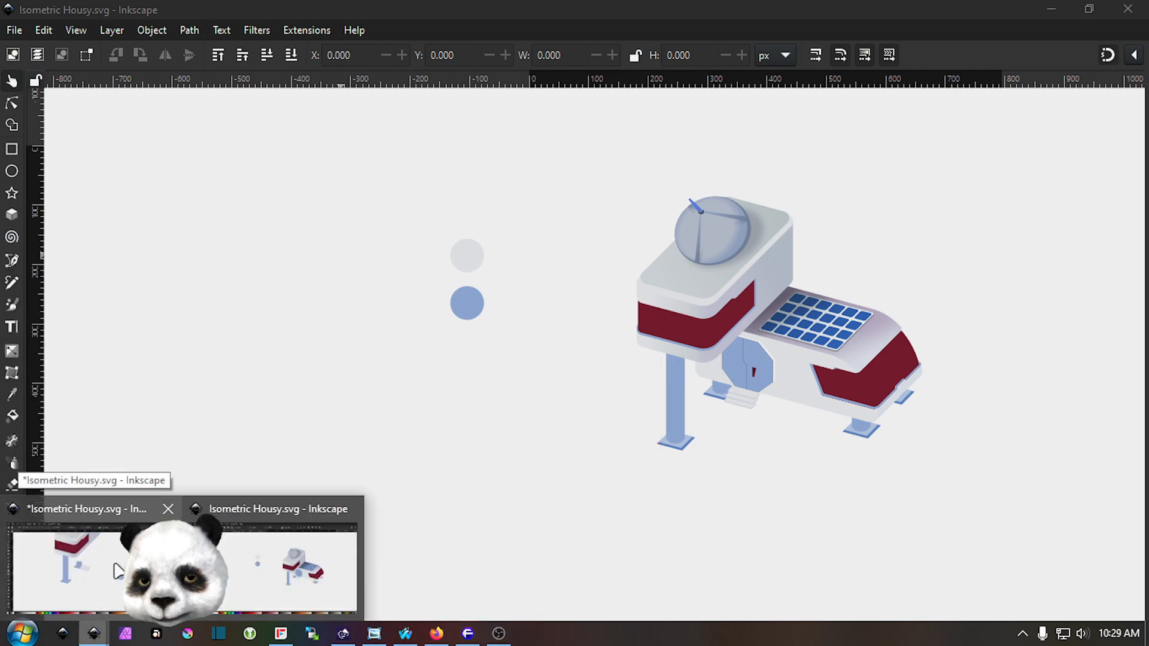
{"action": "left_click", "coordinate": [167, 510]}
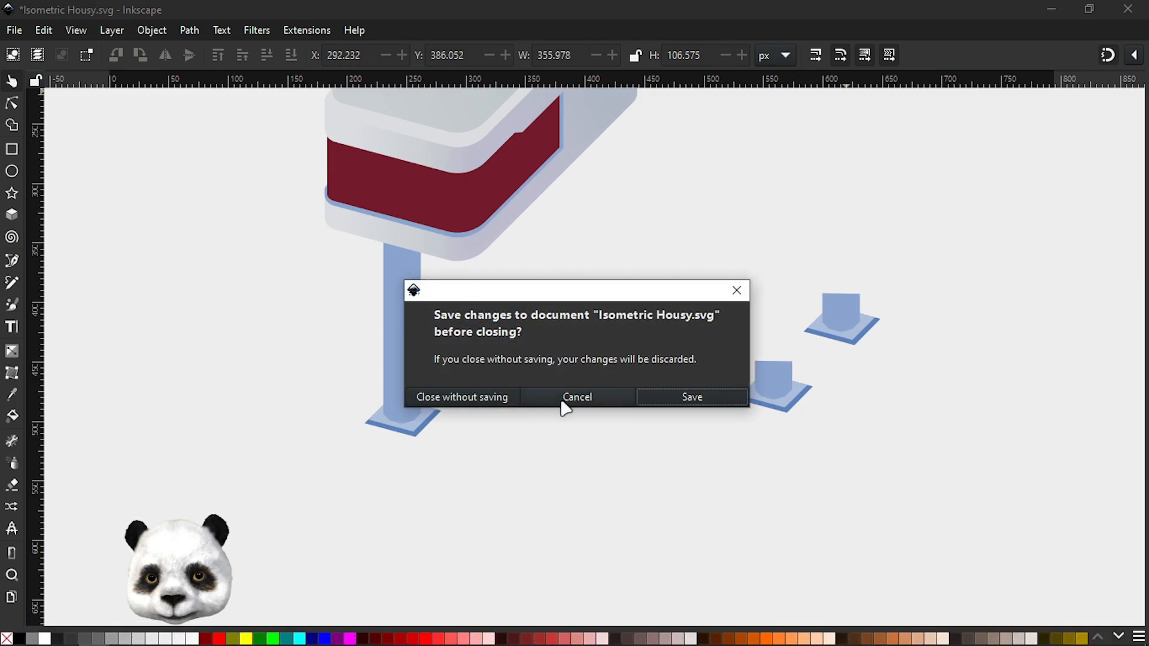
{"action": "left_click", "coordinate": [482, 400]}
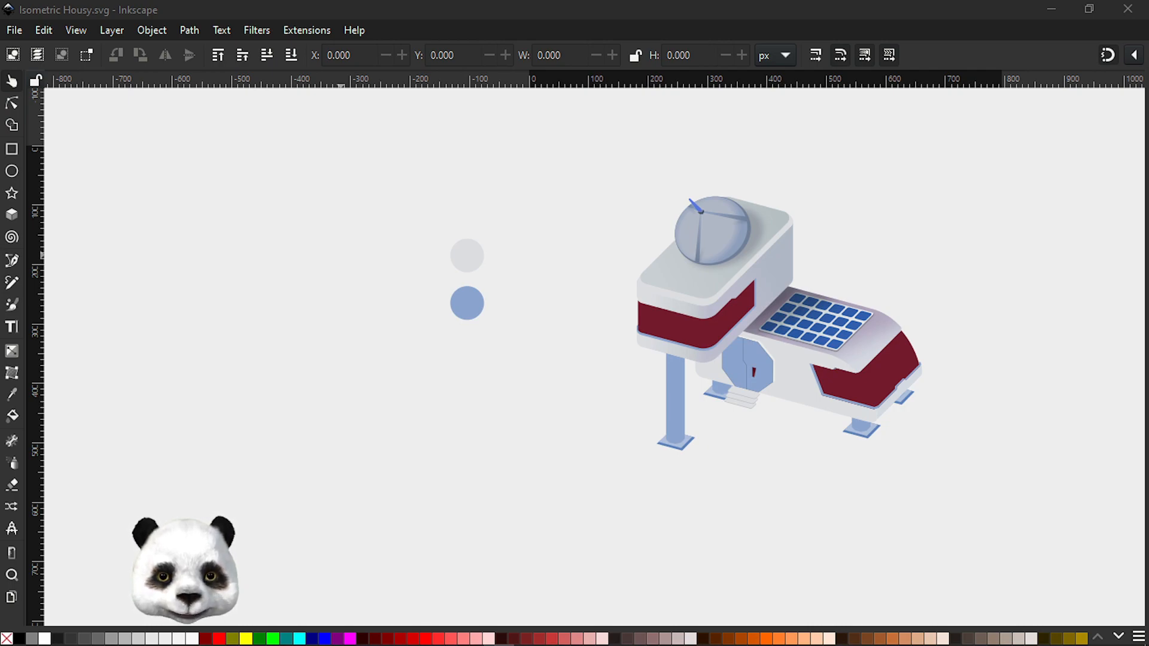
{"action": "left_click", "coordinate": [714, 7]}
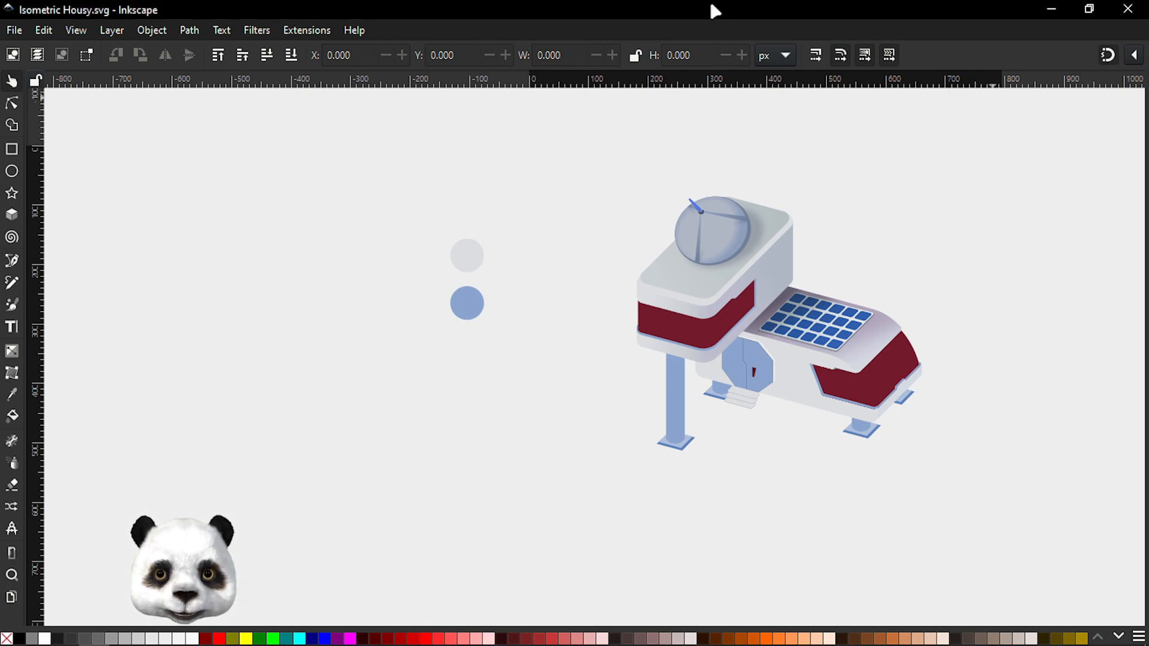
Step: Select the octagonal door on the lower building for node editing and save the document
{"action": "left_click_drag", "start_coordinate": [962, 286], "coordinate": [779, 271]}
{"action": "scroll", "coordinate": [654, 329], "scroll_direction": "up", "scroll_amount": 3, "text": "ctrl"}
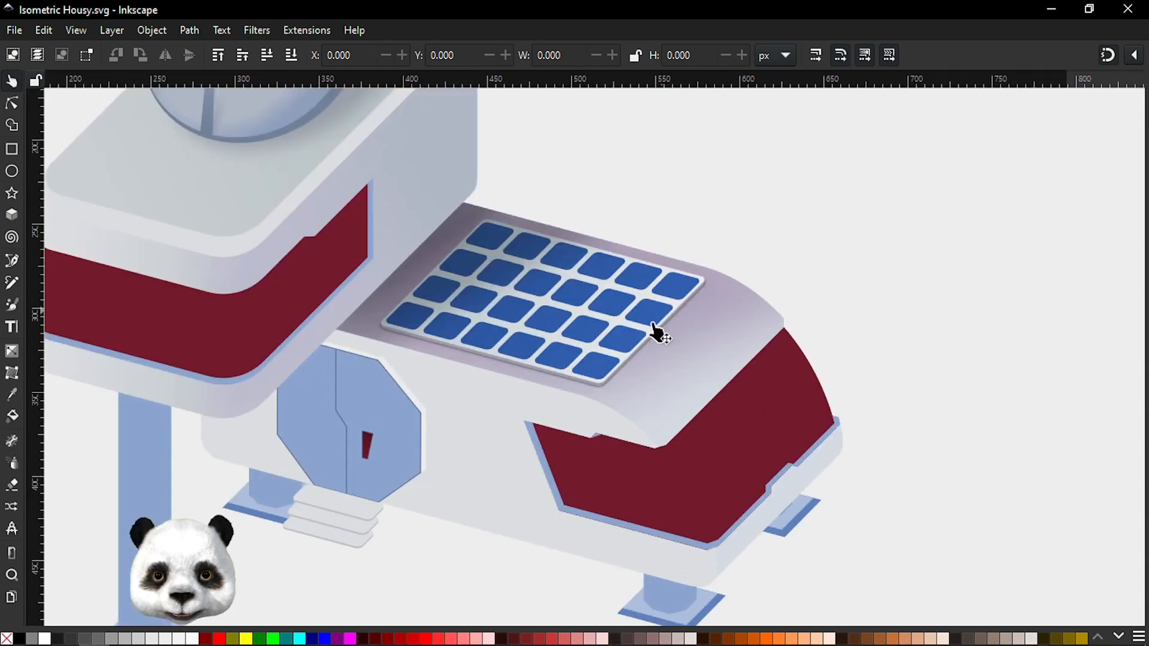
{"action": "double_click", "coordinate": [455, 415]}
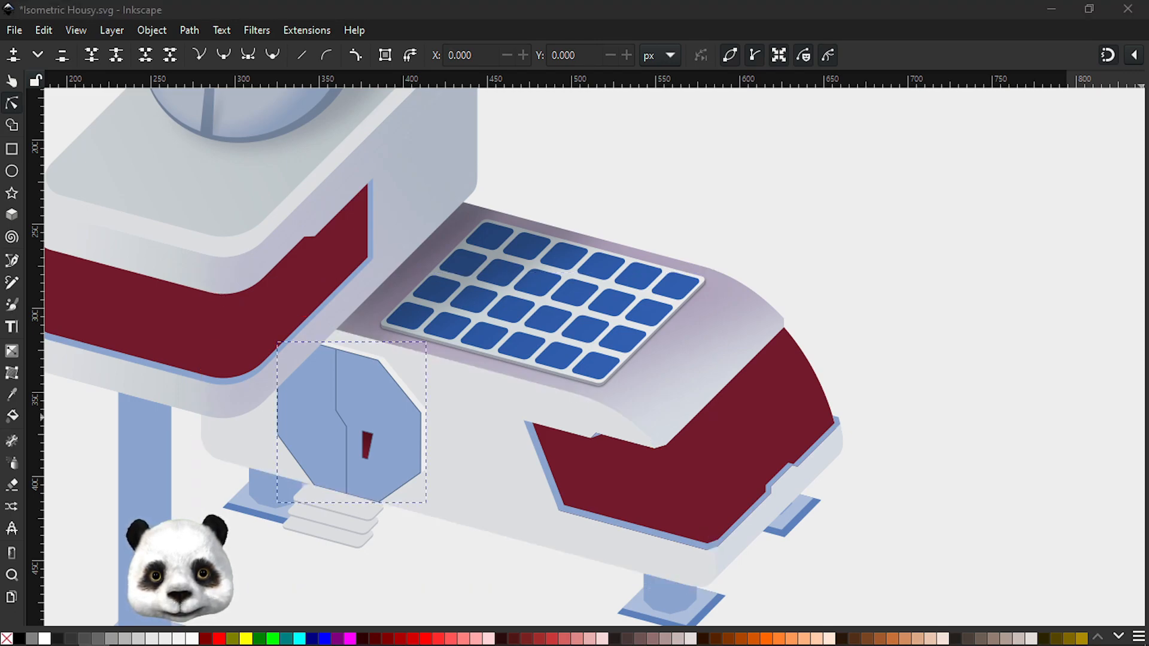
{"action": "key", "text": "ctrl+s"}
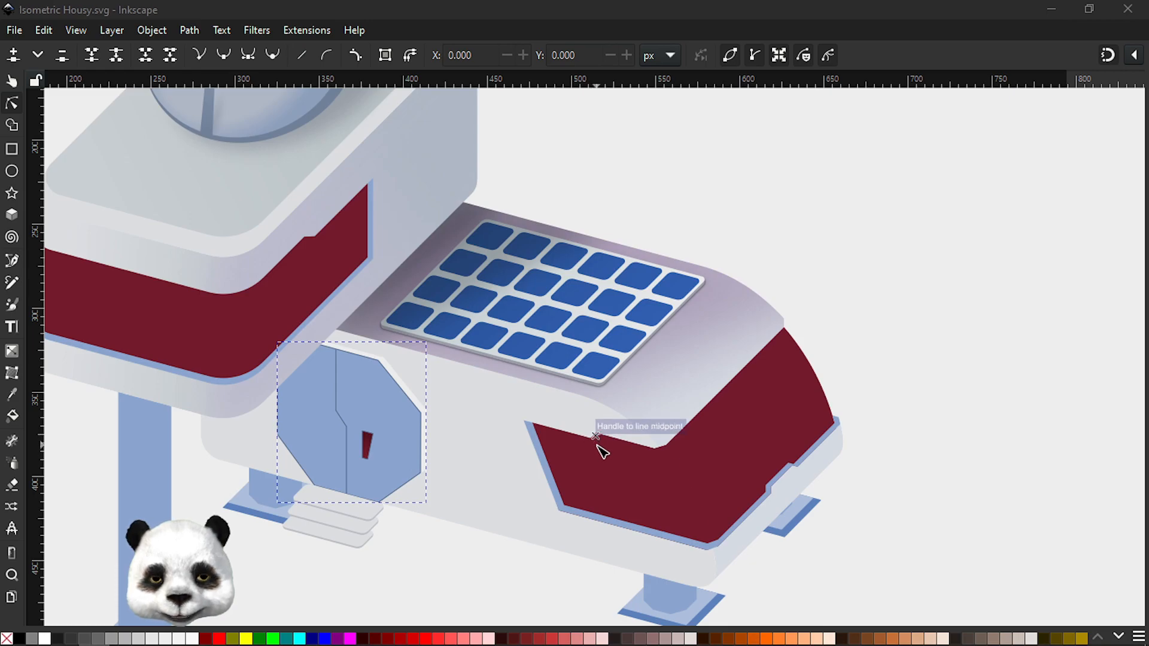
Step: Draw a closed shadow shape about 209 by 63 px with the Pen tool, from the tower's lower corner across the door to the solar panel
{"action": "key", "text": "b"}
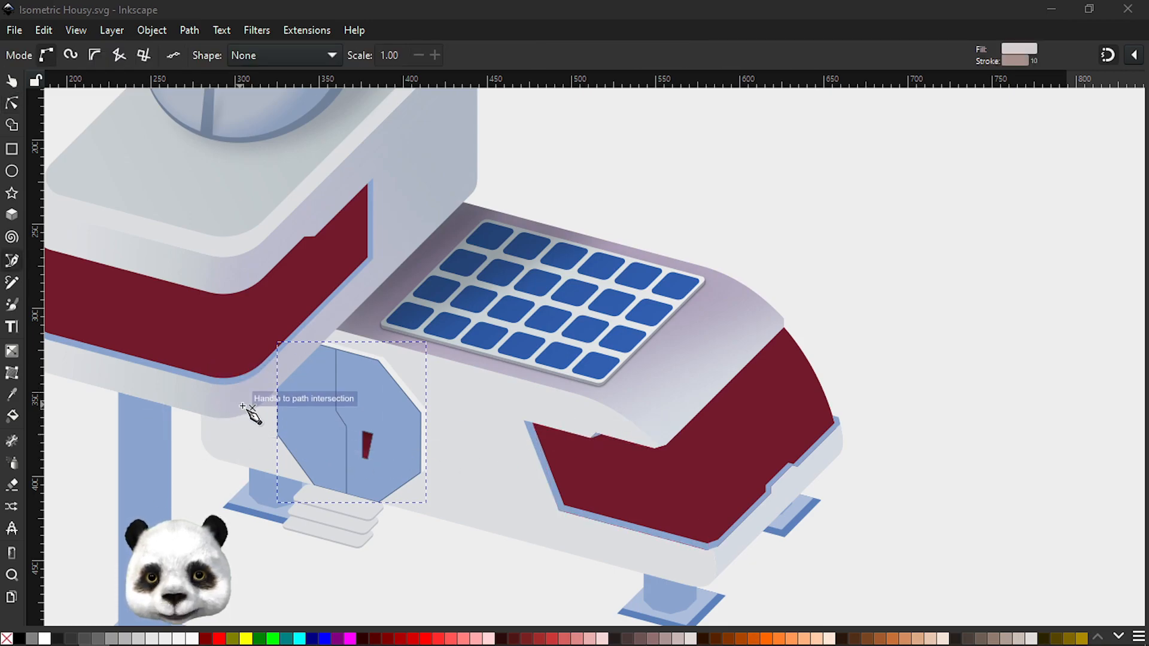
{"action": "scroll", "coordinate": [253, 409], "scroll_direction": "up", "scroll_amount": 2}
{"action": "left_click_drag", "start_coordinate": [222, 395], "coordinate": [541, 400]}
{"action": "key", "text": "Escape"}
{"action": "left_click", "coordinate": [213, 406]}
{"action": "left_click_drag", "start_coordinate": [712, 431], "coordinate": [756, 430]}
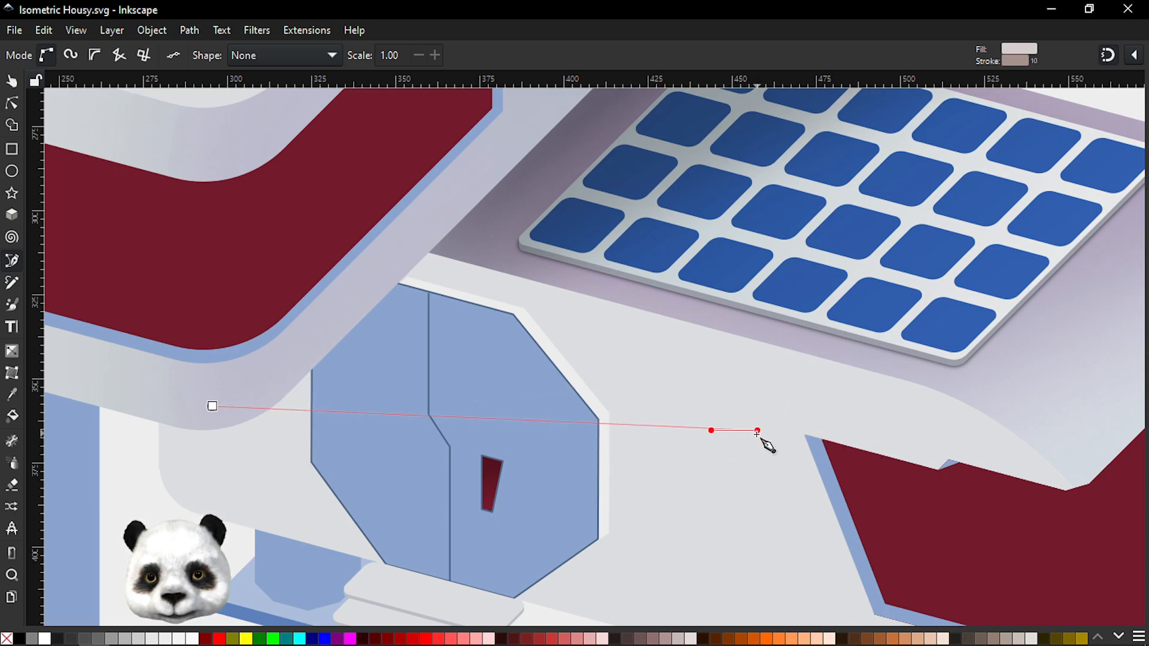
{"action": "key", "text": "shift+5"}
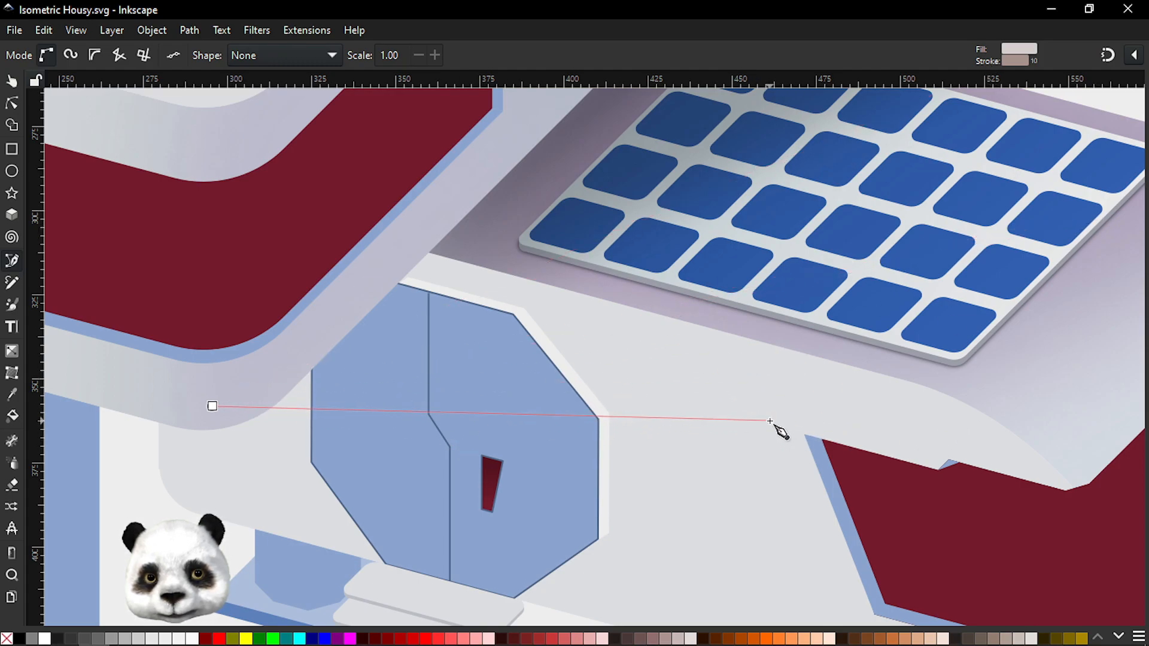
{"action": "scroll", "coordinate": [725, 405], "scroll_direction": "down", "scroll_amount": 2}
{"action": "scroll", "coordinate": [724, 415], "scroll_direction": "up", "scroll_amount": 1}
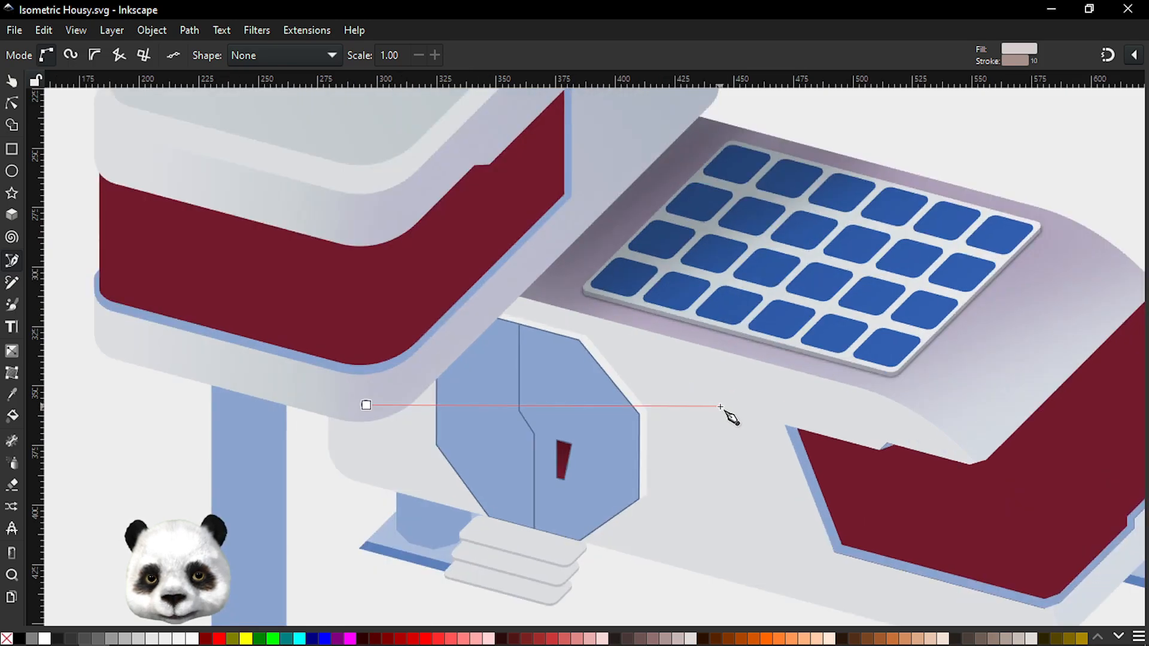
{"action": "left_click", "coordinate": [763, 417]}
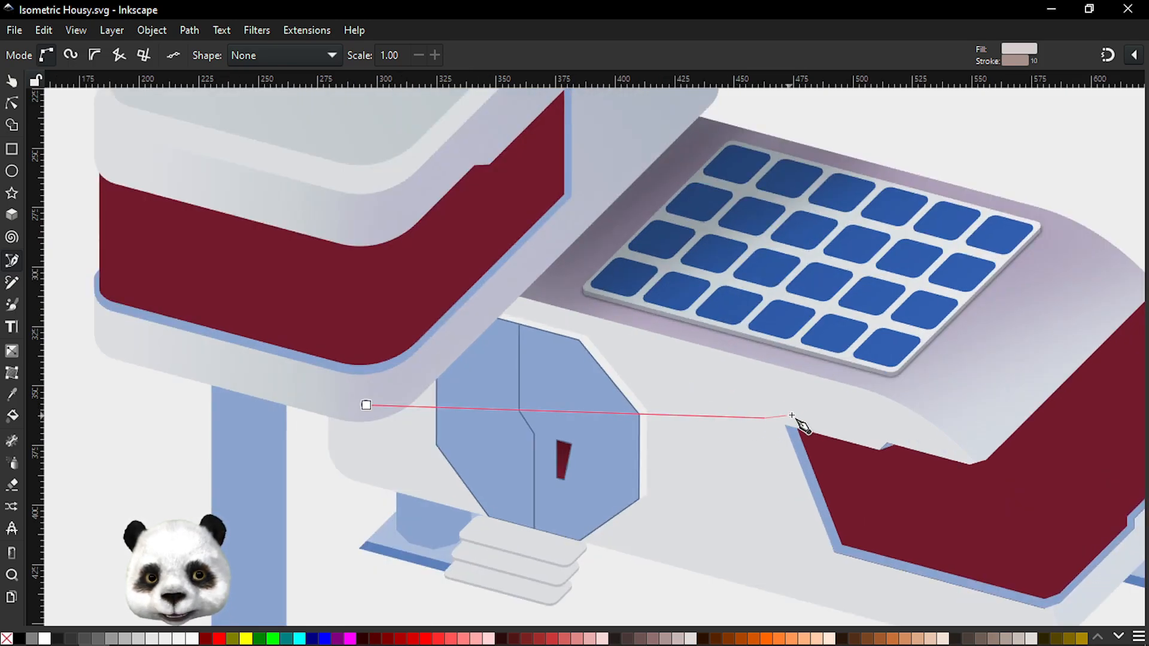
{"action": "left_click_drag", "start_coordinate": [809, 402], "coordinate": [828, 386]}
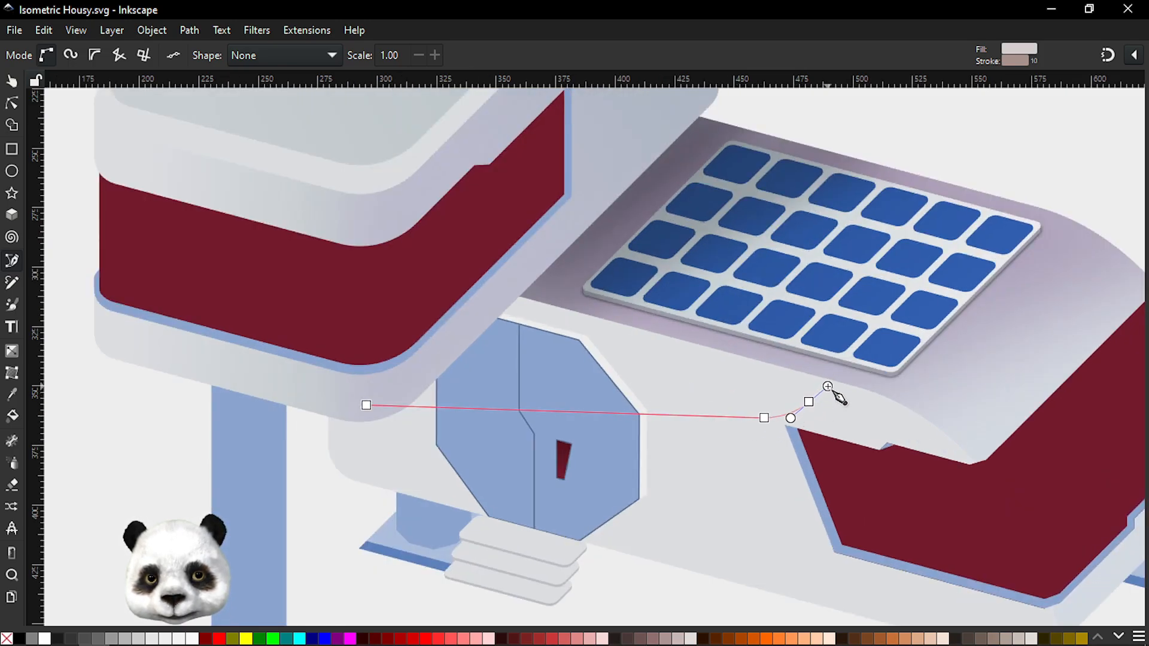
{"action": "left_click", "coordinate": [863, 353]}
{"action": "left_click", "coordinate": [456, 270]}
{"action": "left_click", "coordinate": [367, 406]}
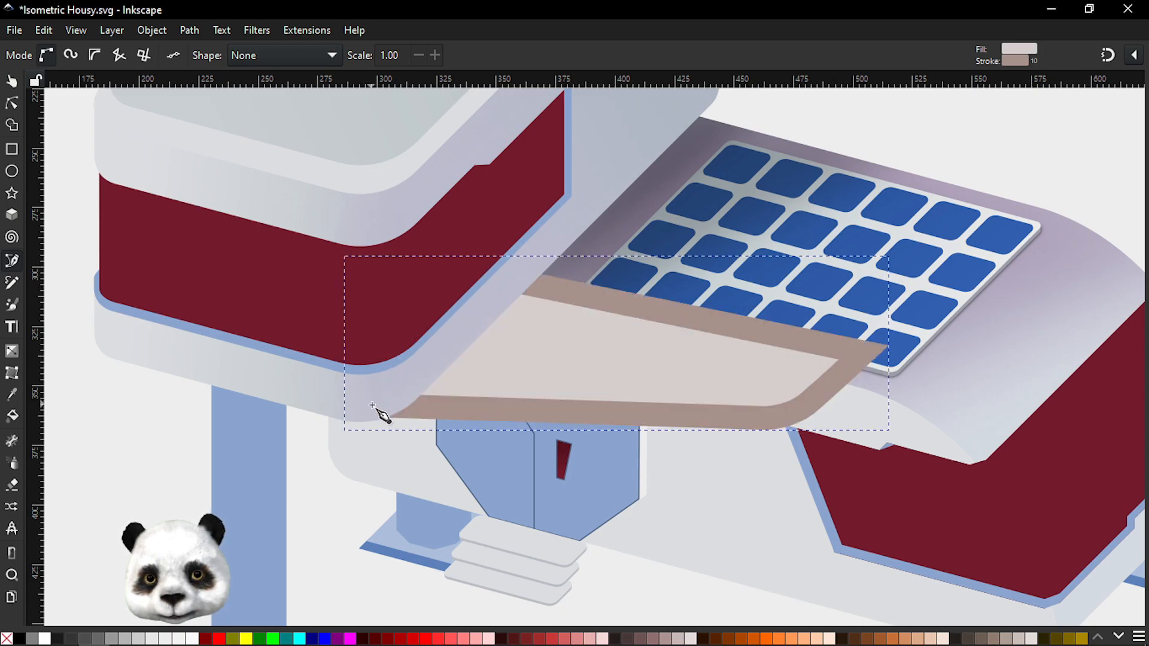
Step: Remove the new shadow shape's stroke and lower it beneath the solar-panel roof
{"action": "left_click", "coordinate": [6, 638], "text": "shift"}
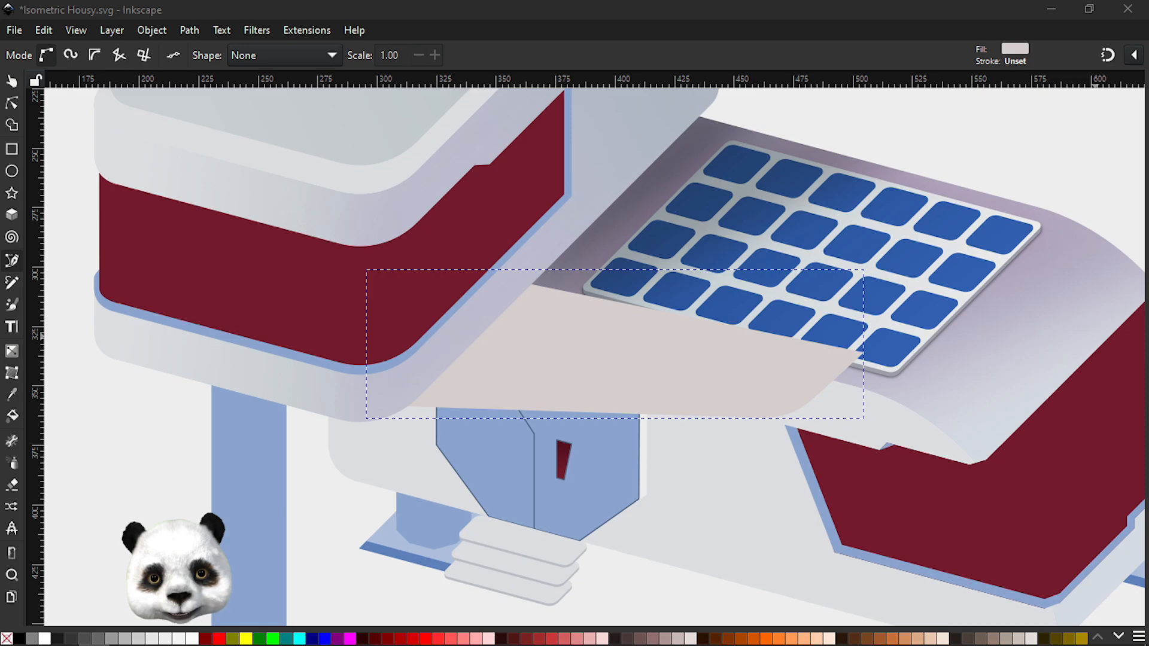
{"action": "key", "text": "Page_Down"}
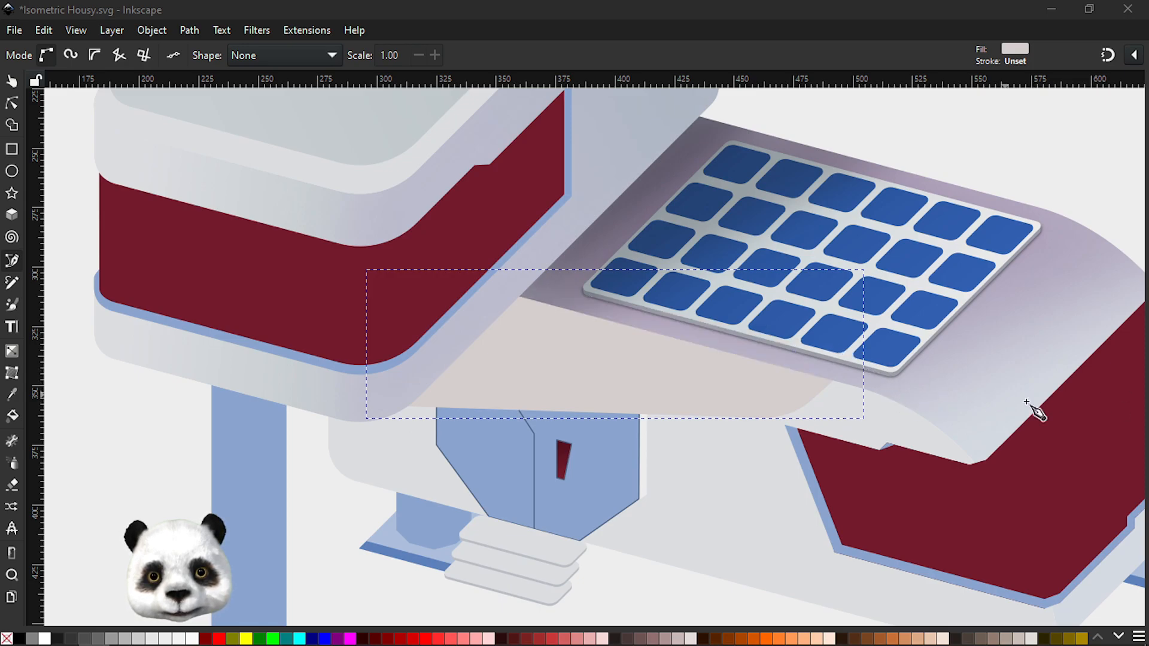
{"action": "key", "text": "s"}
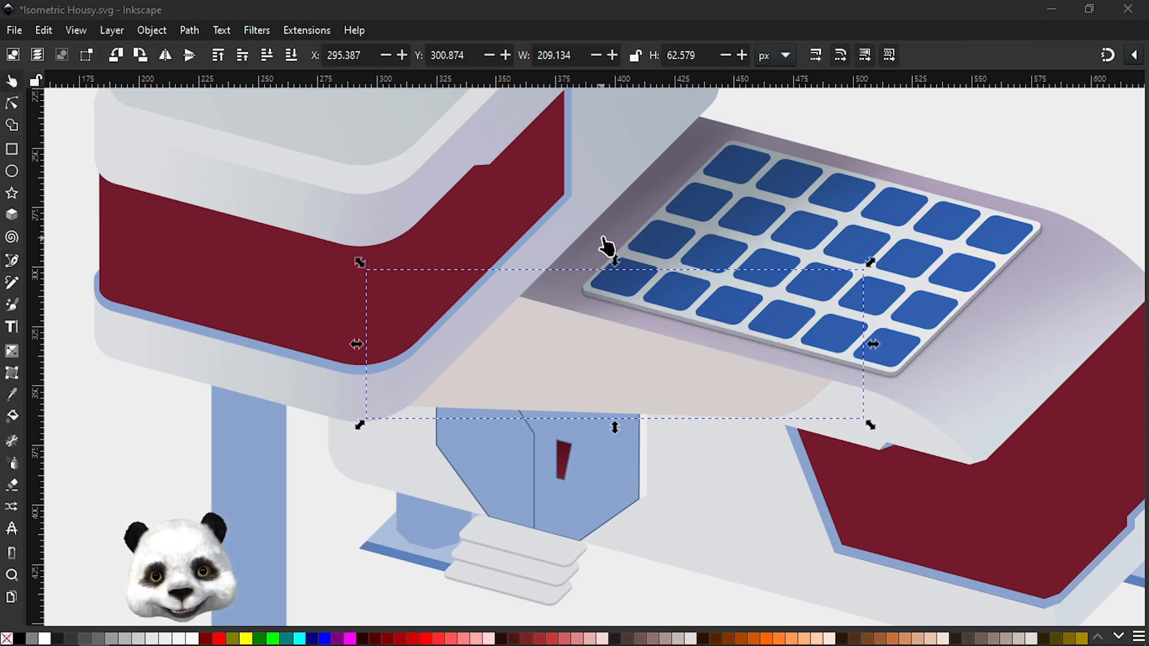
Step: Copy the blurred translucent dark style of the roof's existing shadow onto the new shadow shape over the door and side wall
{"action": "left_click", "coordinate": [603, 235]}
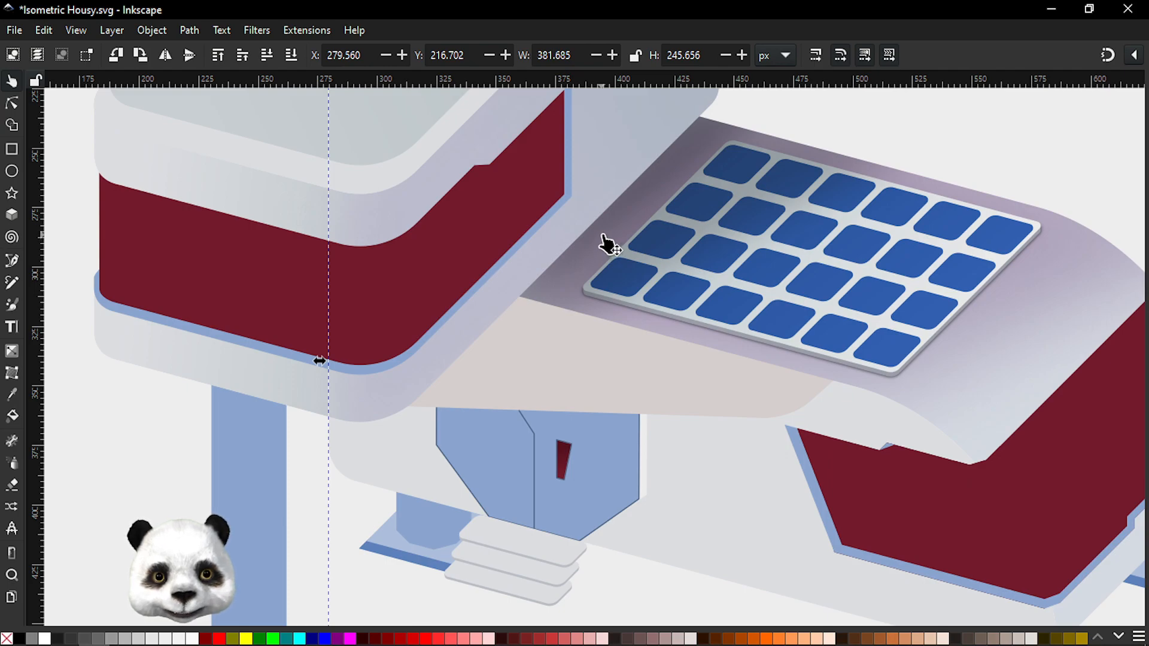
{"action": "left_click", "coordinate": [608, 242], "text": "alt"}
{"action": "key", "text": "ctrl+s"}
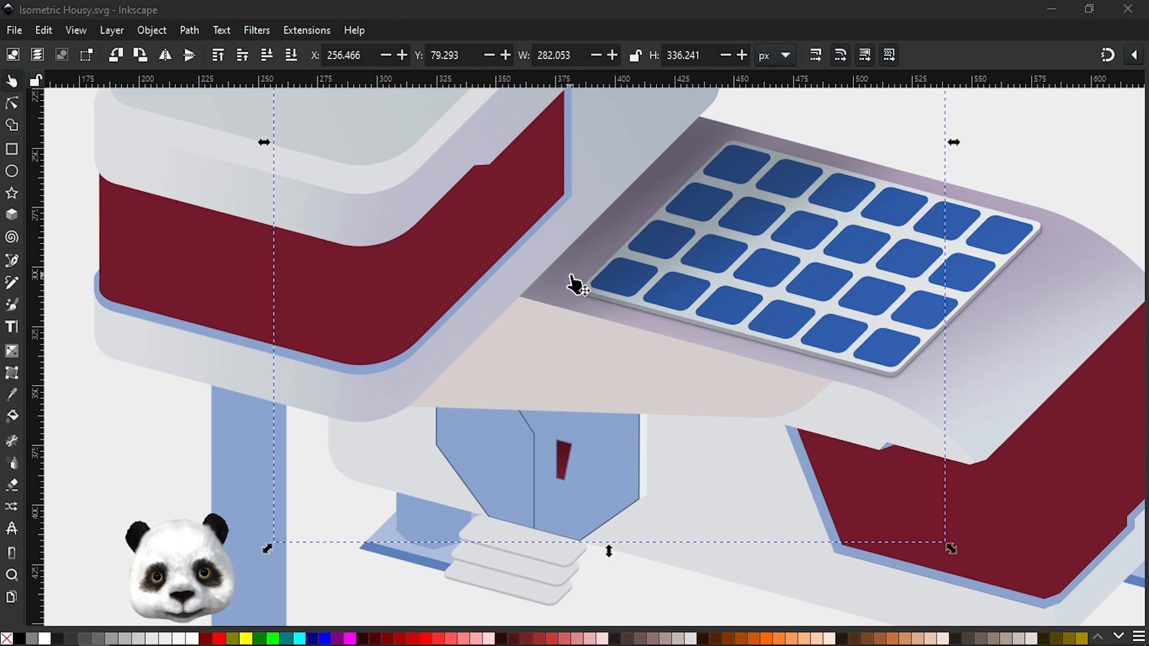
{"action": "key", "text": "n"}
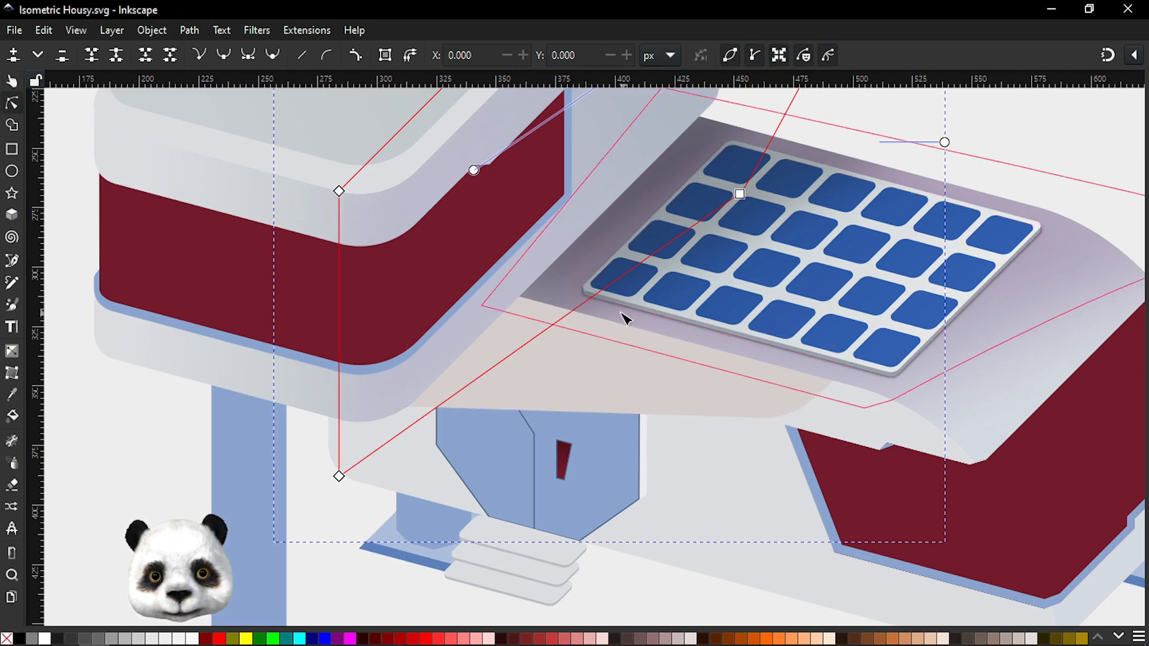
{"action": "left_click", "coordinate": [853, 174]}
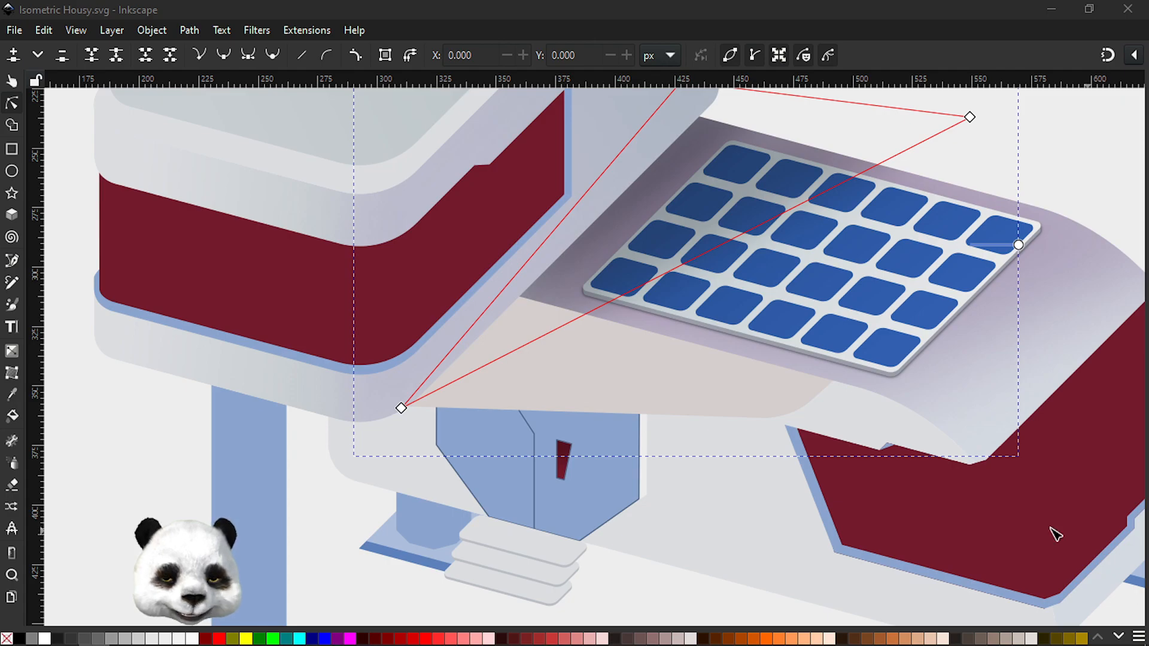
{"action": "left_click", "coordinate": [628, 399]}
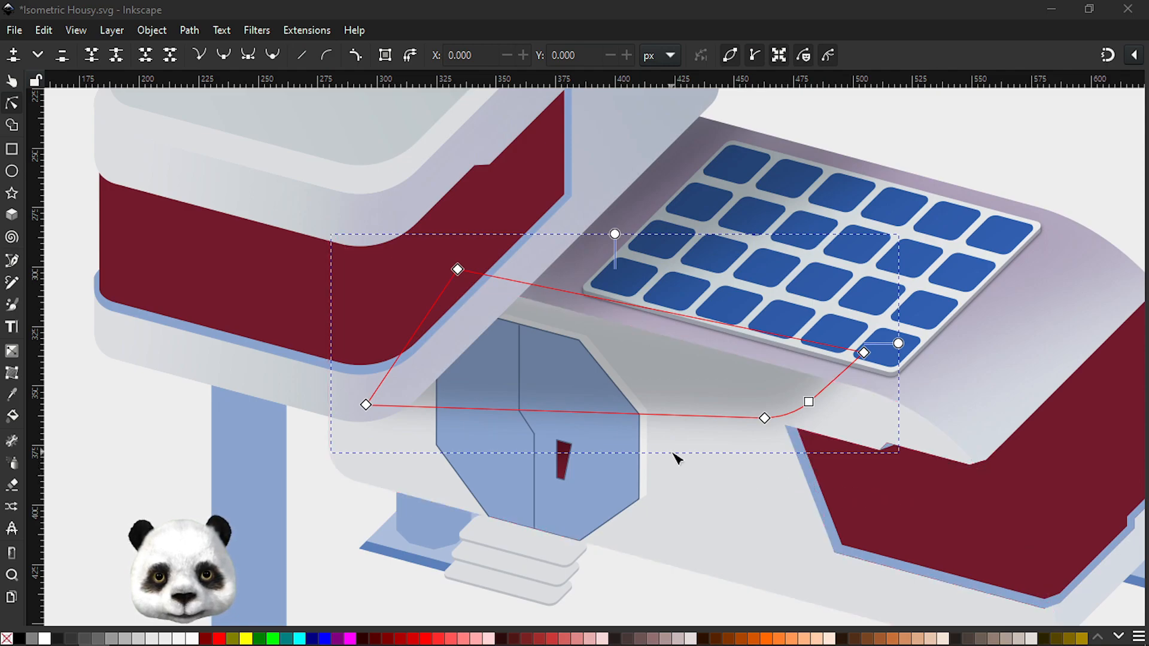
Step: Examine the new shadow on the door and side wall against the whole building and up close
{"action": "left_click", "coordinate": [118, 510]}
{"action": "scroll", "coordinate": [324, 489], "scroll_direction": "down", "scroll_amount": 6}
{"action": "left_click_drag", "start_coordinate": [631, 519], "coordinate": [1148, 316]}
{"action": "left_click_drag", "start_coordinate": [1080, 295], "coordinate": [779, 273]}
{"action": "scroll", "coordinate": [760, 235], "scroll_direction": "up", "scroll_amount": 5}
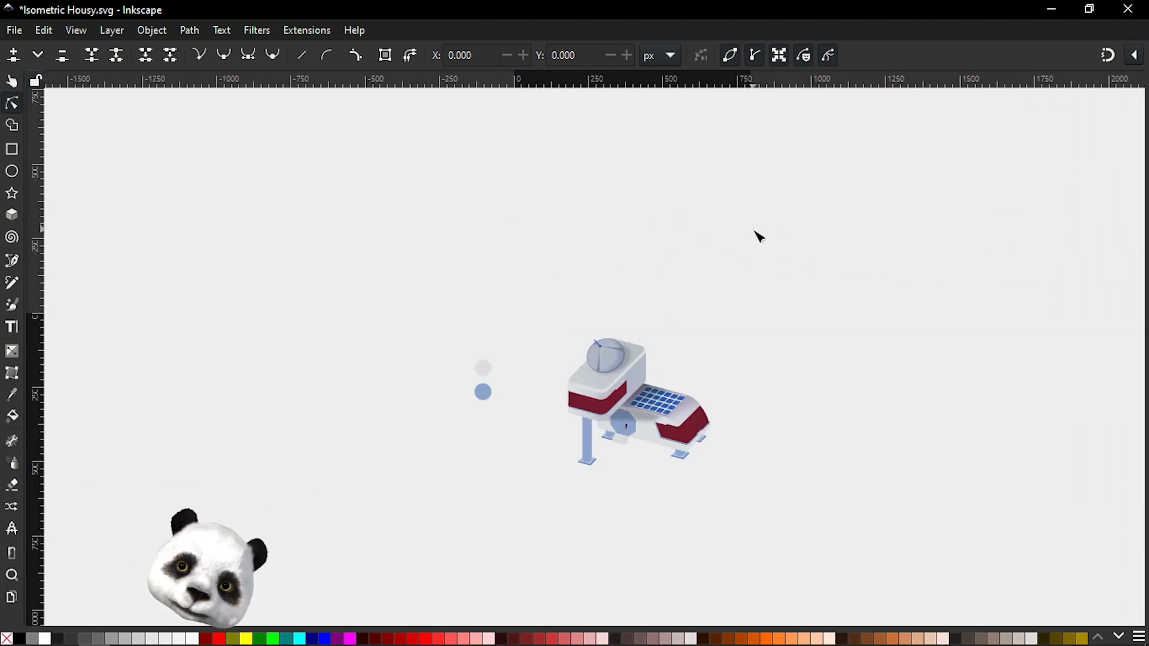
{"action": "scroll", "coordinate": [740, 400], "scroll_direction": "up", "scroll_amount": 1}
{"action": "scroll", "coordinate": [508, 464], "scroll_direction": "up", "scroll_amount": 2}
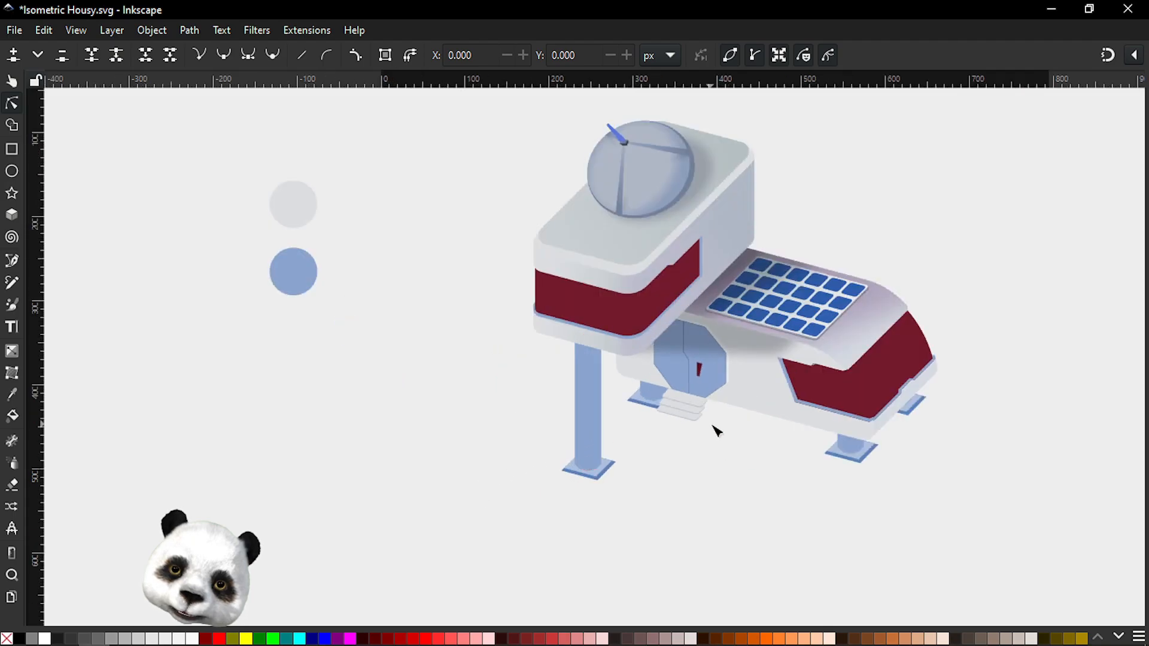
{"action": "scroll", "coordinate": [751, 392], "scroll_direction": "up", "scroll_amount": 2}
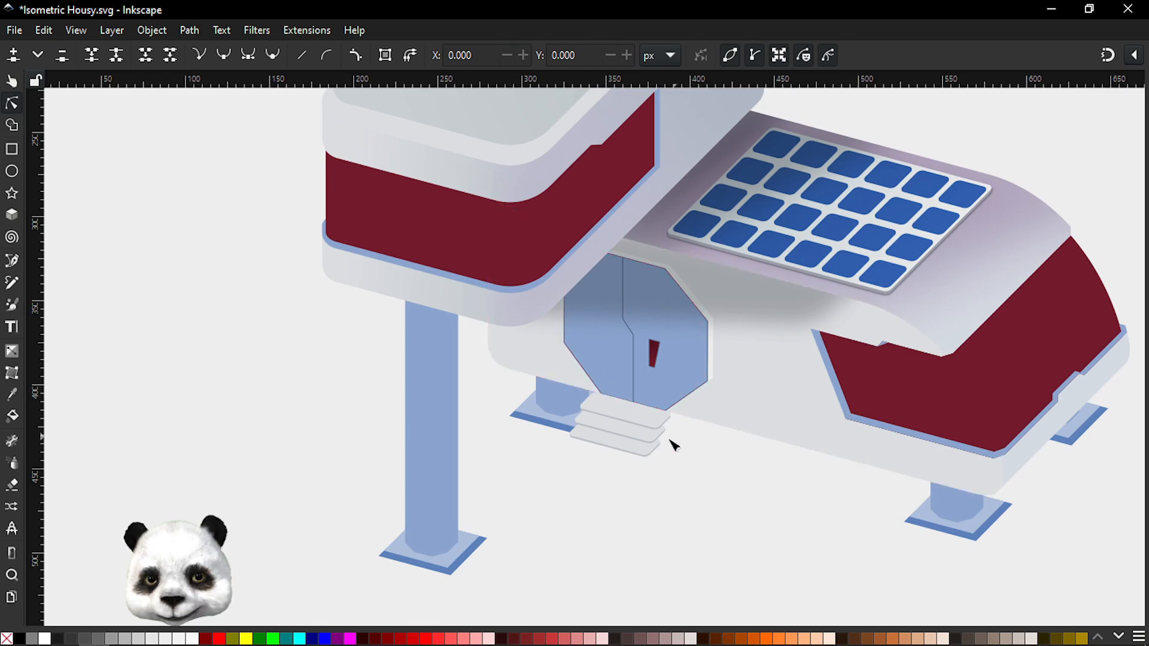
Step: Apply a vertical linear gradient to the side wall, running from just below the tower's shadow toward the wall's lower edge
{"action": "scroll", "coordinate": [180, 288], "scroll_direction": "down", "scroll_amount": 2}
{"action": "scroll", "coordinate": [395, 257], "scroll_direction": "up", "scroll_amount": 1}
{"action": "scroll", "coordinate": [407, 263], "scroll_direction": "up", "scroll_amount": 1}
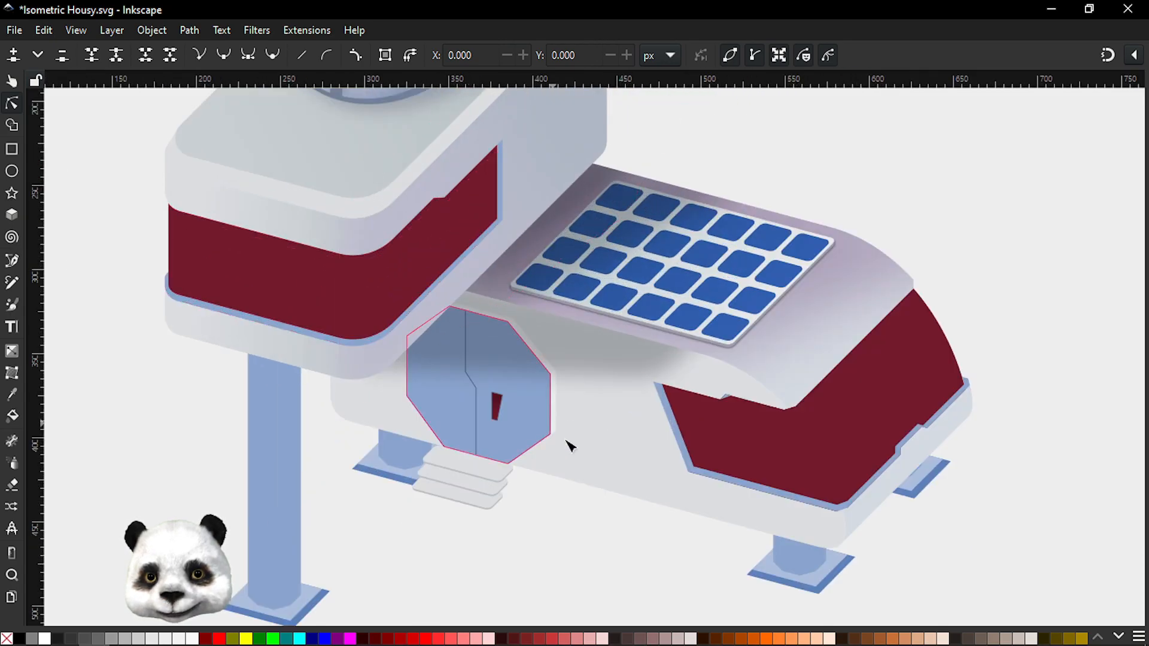
{"action": "left_click", "coordinate": [601, 456]}
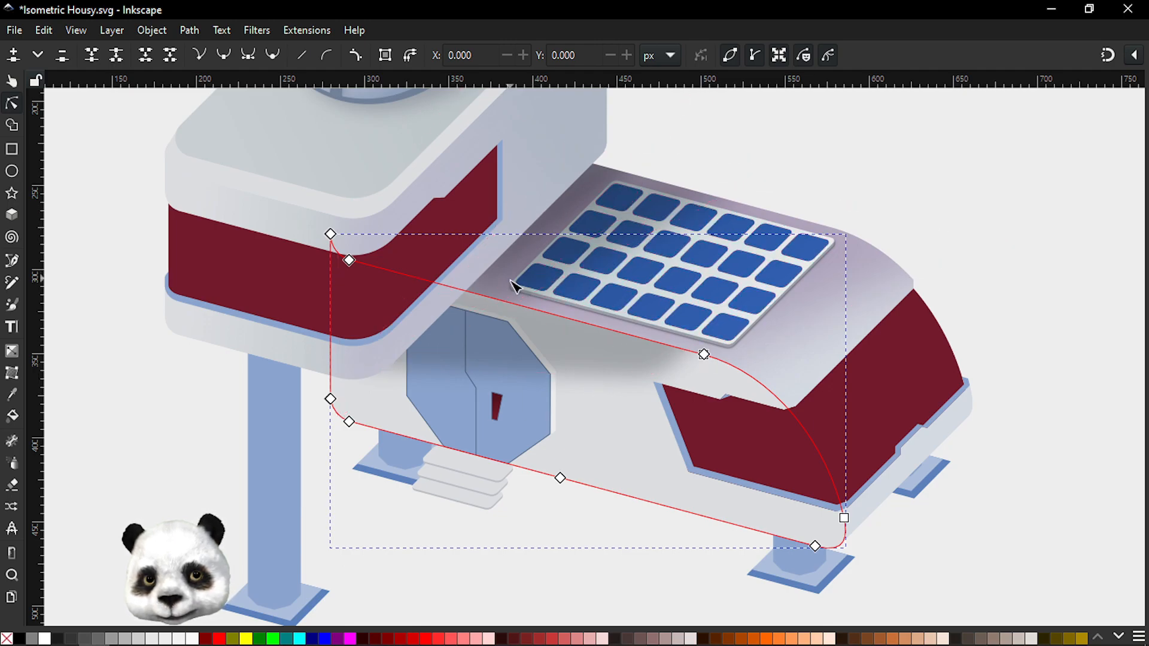
{"action": "scroll", "coordinate": [688, 399], "scroll_direction": "up", "scroll_amount": 1}
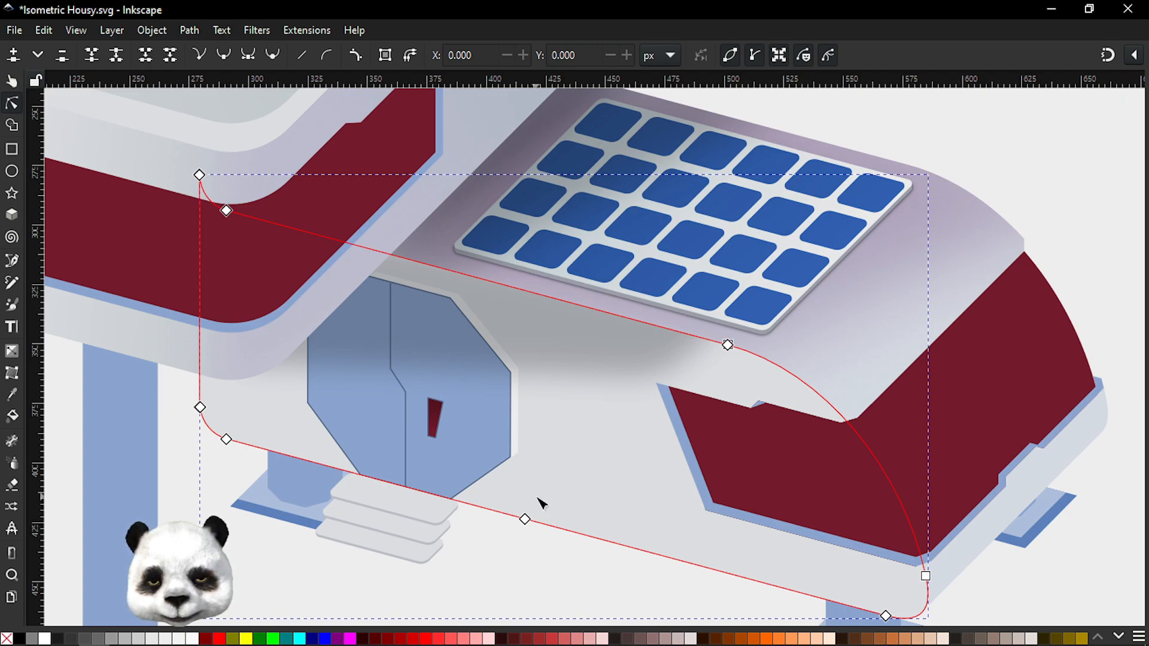
{"action": "key", "text": "g"}
{"action": "left_click_drag", "start_coordinate": [570, 440], "coordinate": [572, 372]}
Step: Color the side wall's gradient with the roof's purple at its upper stop and the roof edge's pale grey at its lower stop
{"action": "key", "text": "d"}
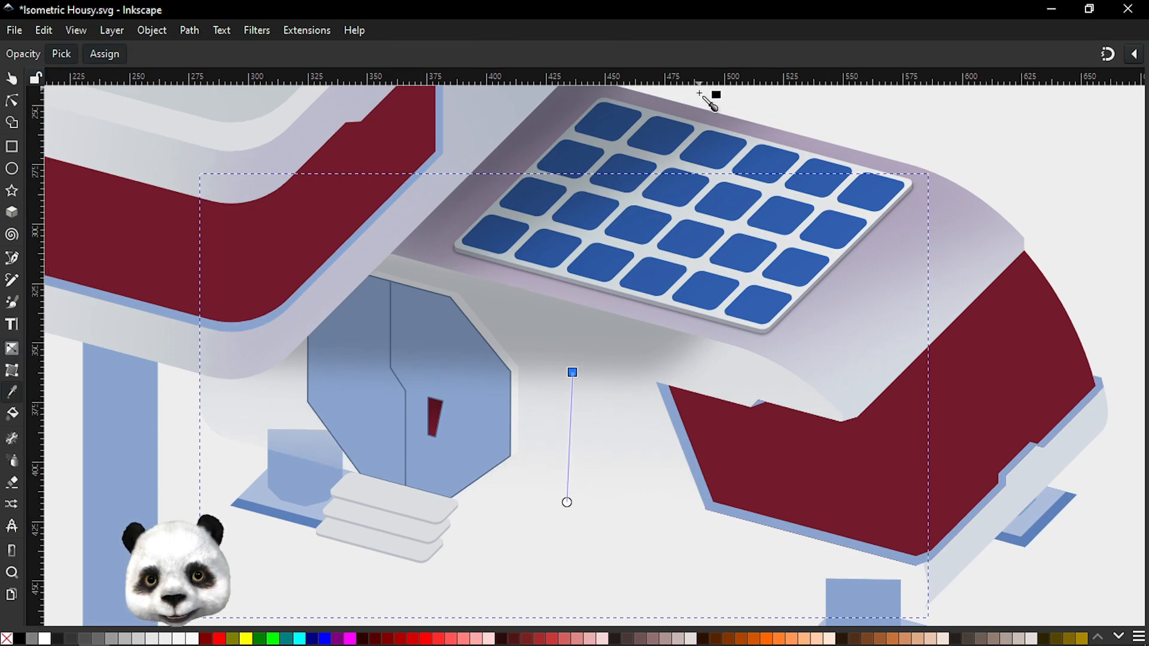
{"action": "left_click", "coordinate": [672, 106]}
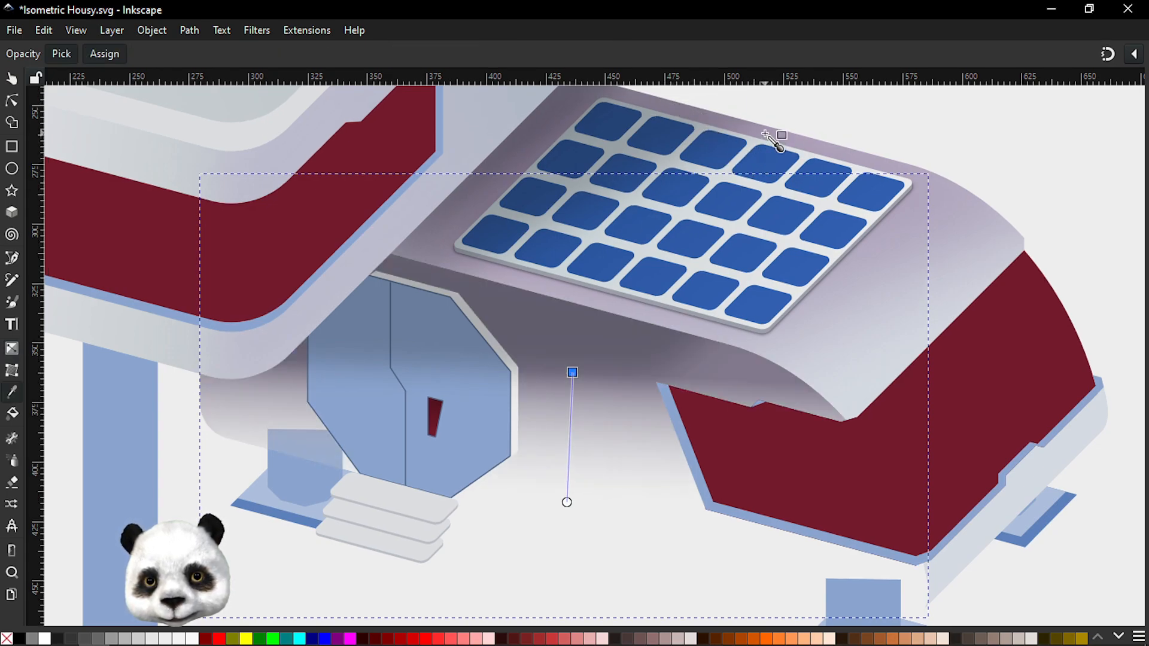
{"action": "left_click", "coordinate": [785, 143]}
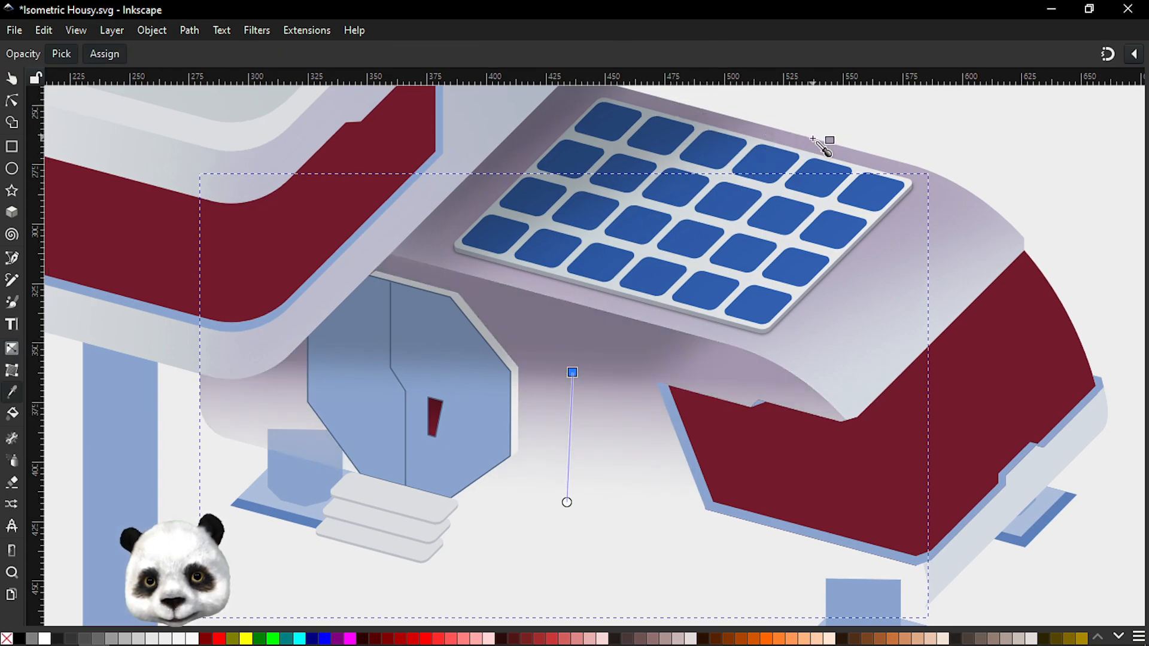
{"action": "left_click", "coordinate": [567, 502]}
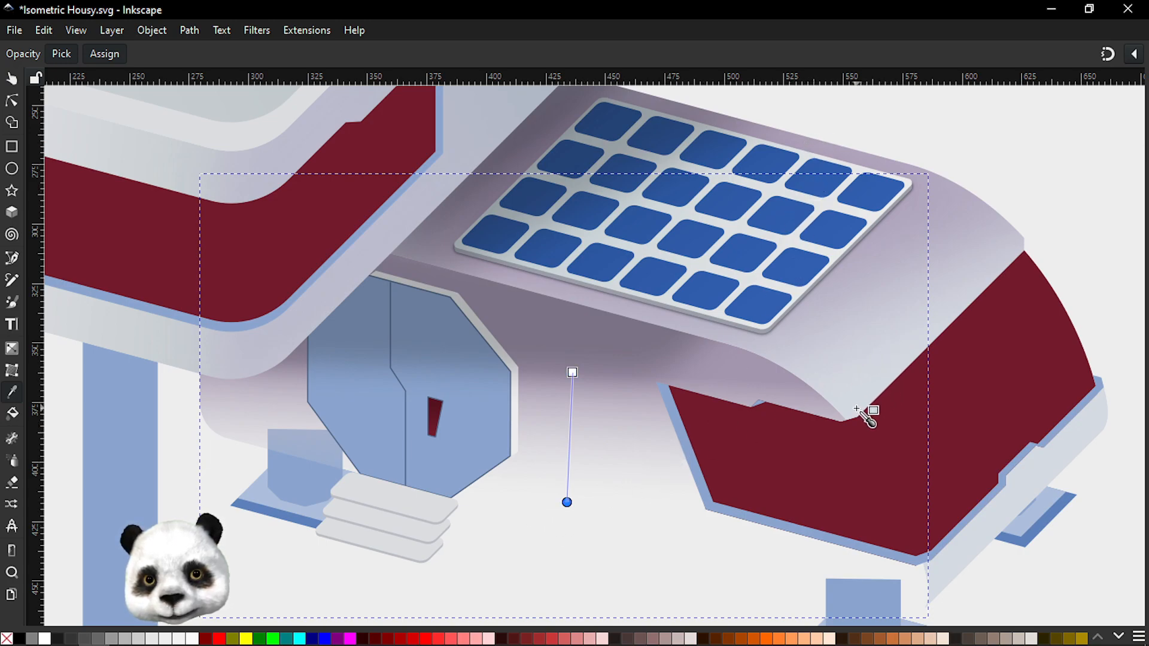
{"action": "left_click", "coordinate": [862, 407]}
{"action": "scroll", "coordinate": [748, 422], "scroll_direction": "down", "scroll_amount": 2}
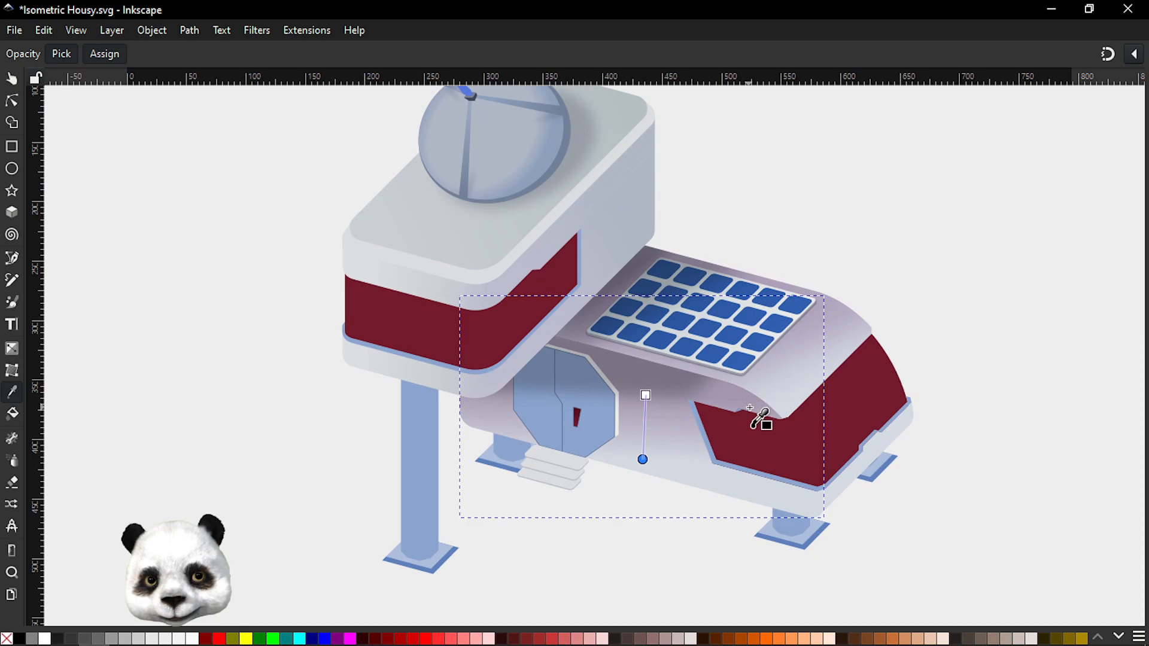
Step: Raise the upper stop of the side wall's gradient into the shadow beneath the roof edge and check the blend
{"action": "scroll", "coordinate": [739, 431], "scroll_direction": "up", "scroll_amount": 1}
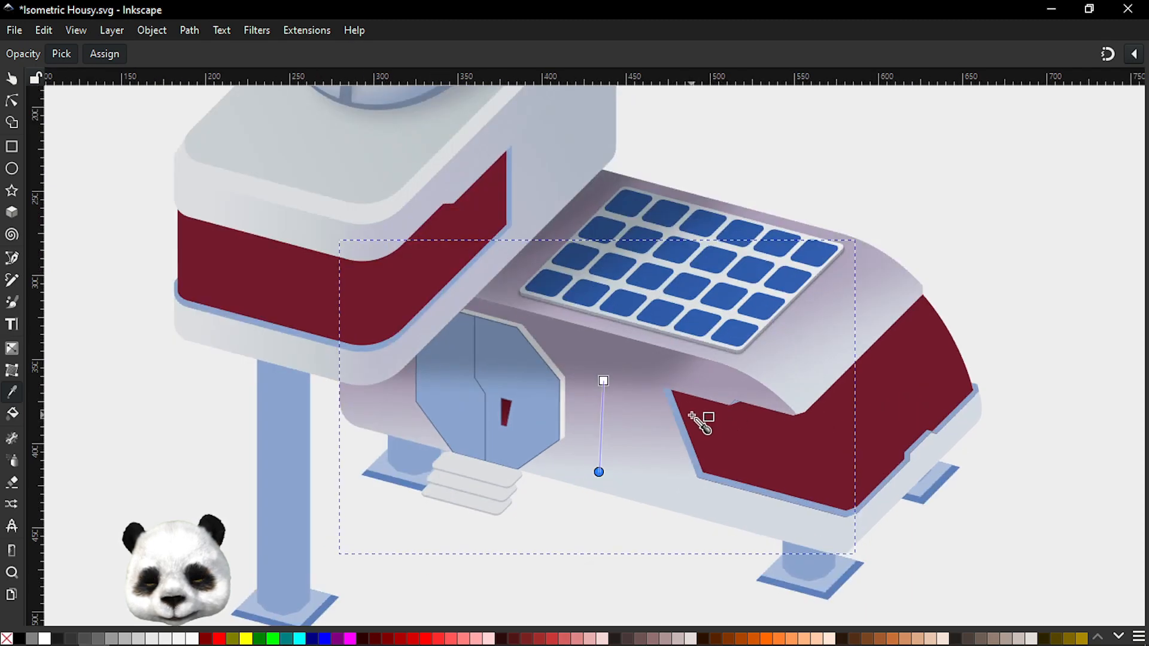
{"action": "left_click_drag", "start_coordinate": [603, 381], "coordinate": [596, 342]}
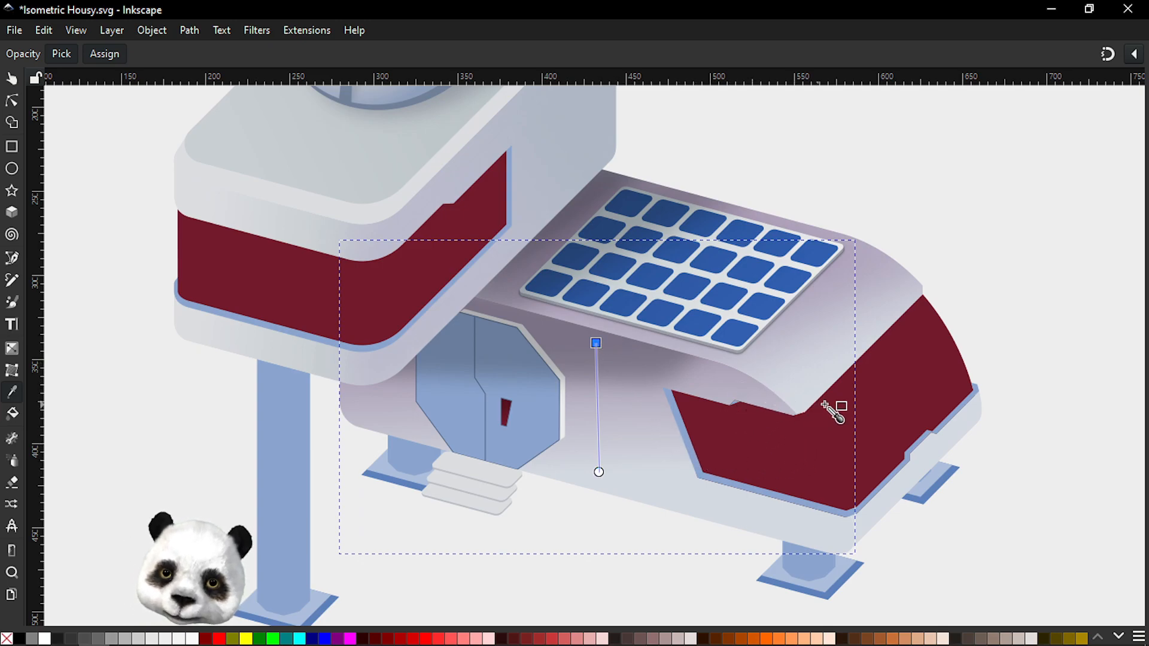
{"action": "scroll", "coordinate": [832, 398], "scroll_direction": "down", "scroll_amount": 3}
{"action": "scroll", "coordinate": [830, 389], "scroll_direction": "up", "scroll_amount": 3}
{"action": "scroll", "coordinate": [830, 389], "scroll_direction": "up", "scroll_amount": 1}
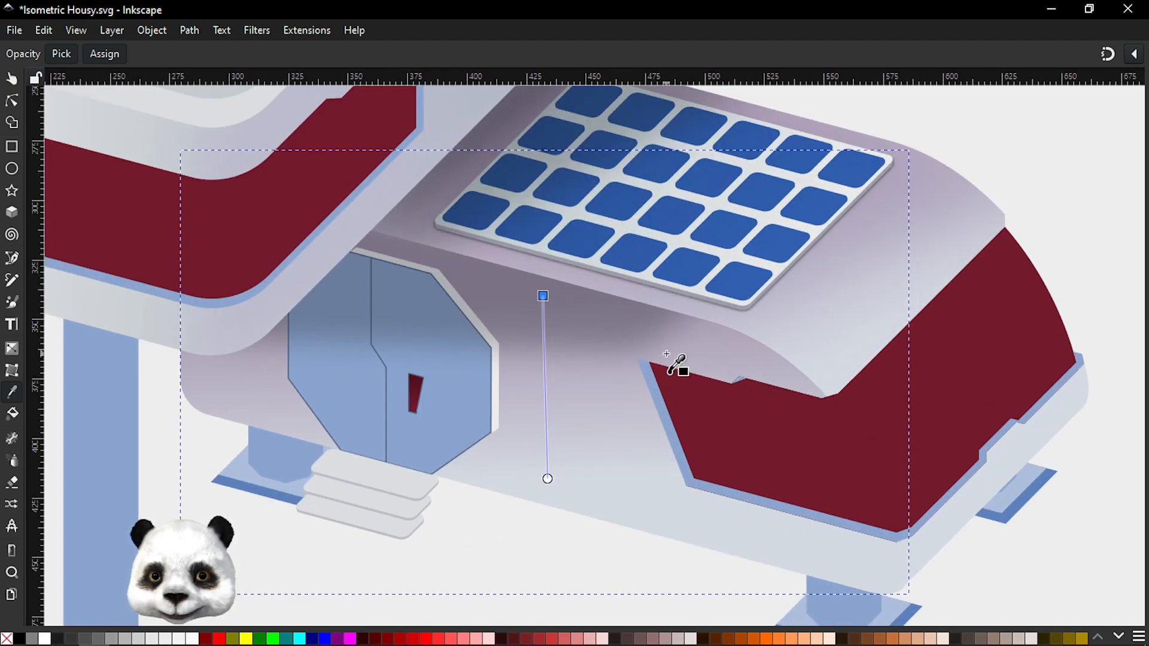
{"action": "scroll", "coordinate": [554, 299], "scroll_direction": "up", "scroll_amount": 2}
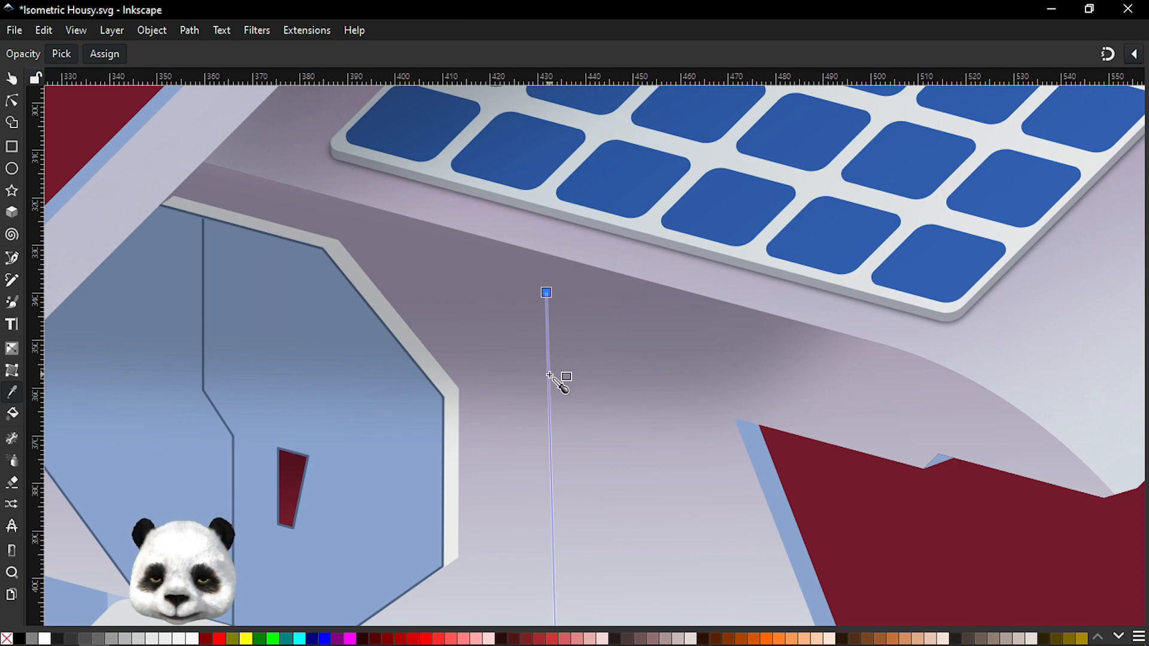
Step: Try a default horizontal gradient on the side wall in place of the vertical one, and undo it
{"action": "key", "text": "g"}
{"action": "key", "text": "Delete"}
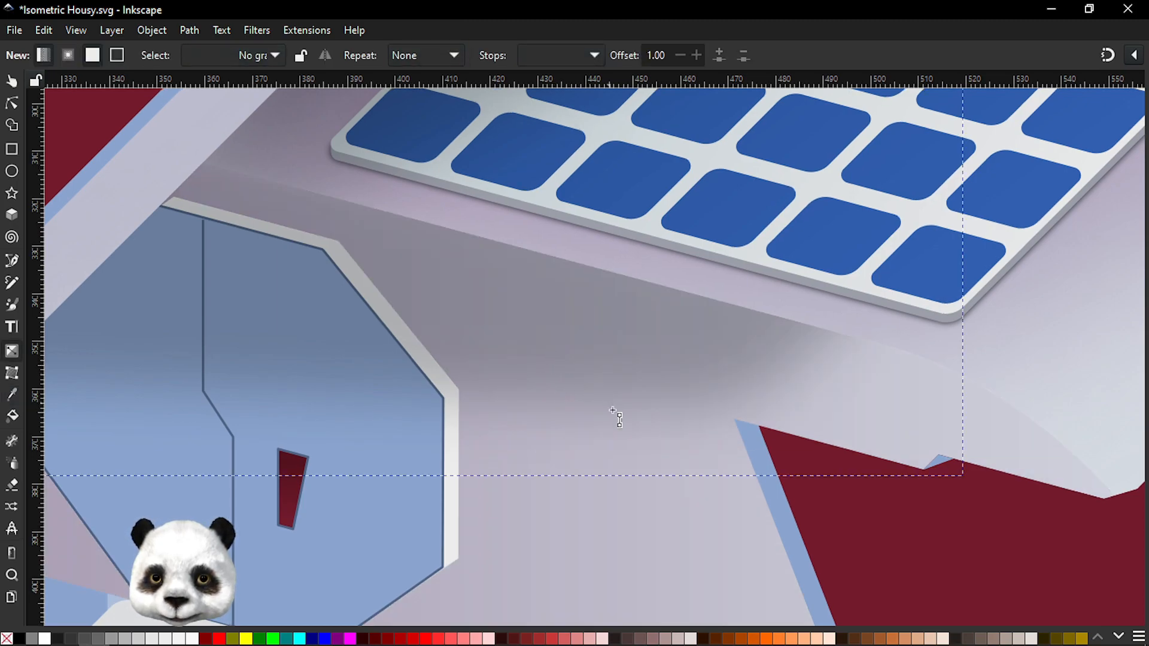
{"action": "double_click", "coordinate": [579, 533]}
{"action": "scroll", "coordinate": [638, 560], "scroll_direction": "down", "scroll_amount": 2}
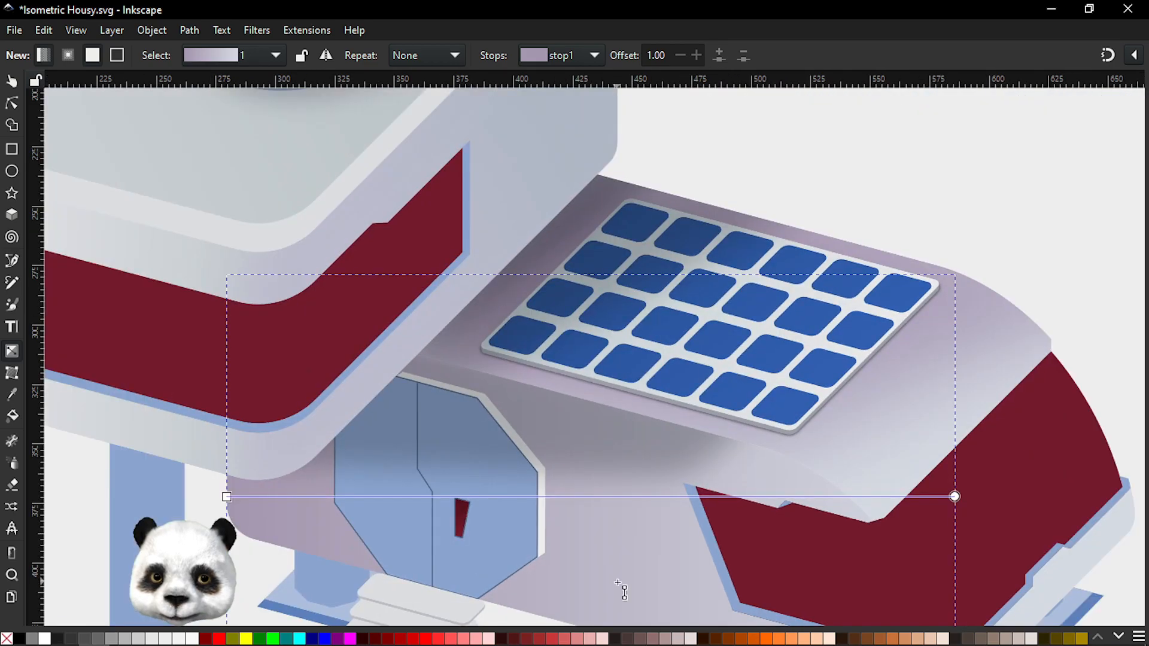
{"action": "key", "text": "ctrl+z"}
{"action": "key", "text": "ctrl+z"}
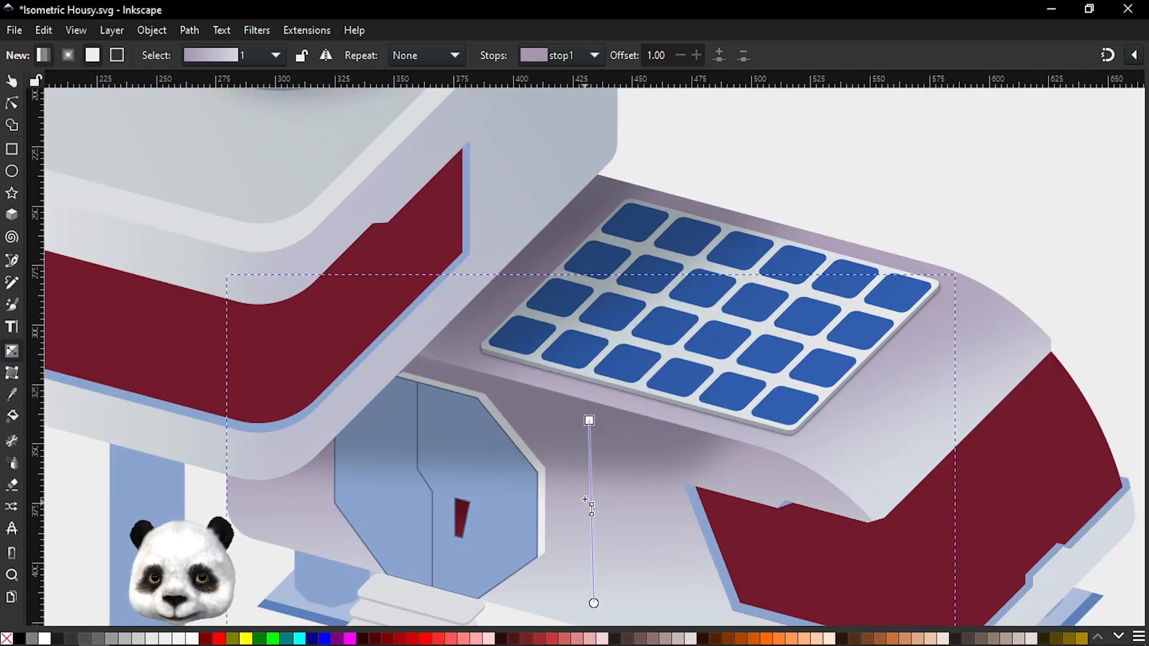
{"action": "key", "text": "ctrl+shift+z"}
{"action": "key", "text": "ctrl+z"}
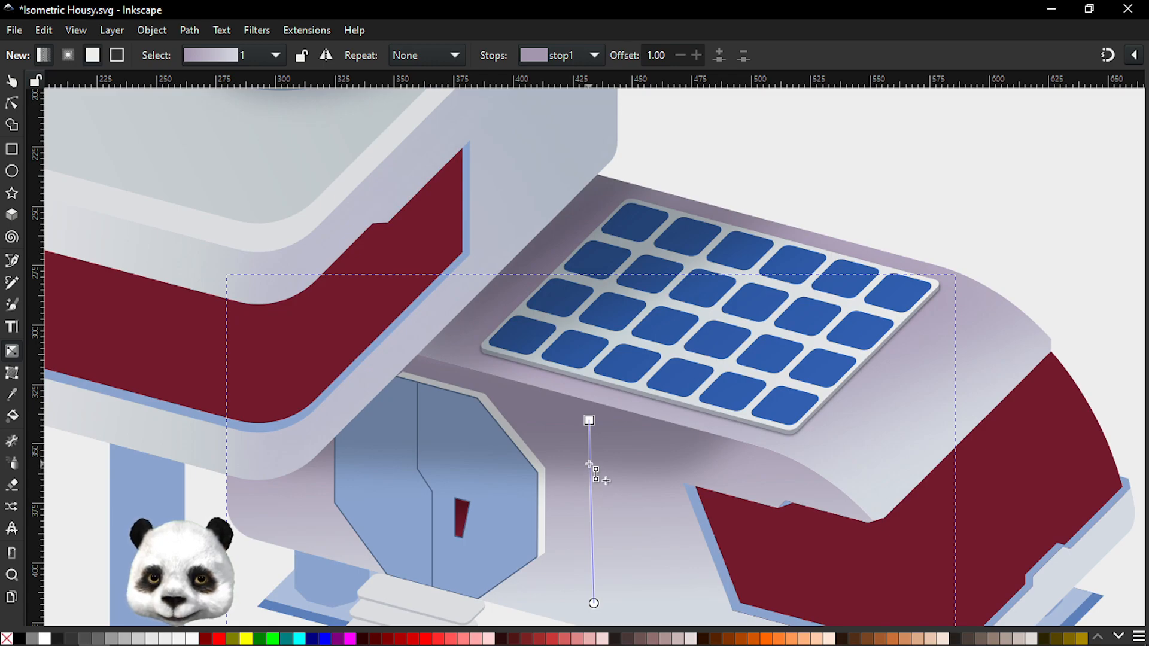
Step: Add an intermediate stop at offset 0.29 to the side wall's vertical gradient
{"action": "double_click", "coordinate": [590, 466]}
{"action": "key", "text": "ctrl+z"}
{"action": "left_click_drag", "start_coordinate": [591, 525], "coordinate": [611, 432]}
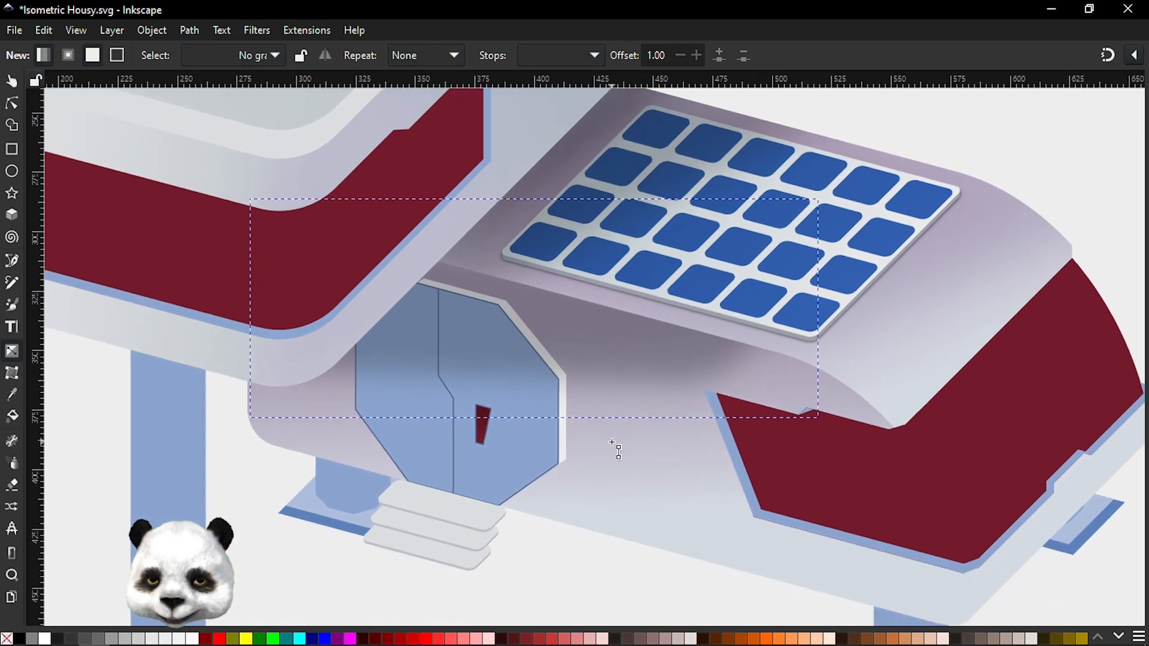
{"action": "left_click", "coordinate": [614, 444]}
{"action": "double_click", "coordinate": [612, 380]}
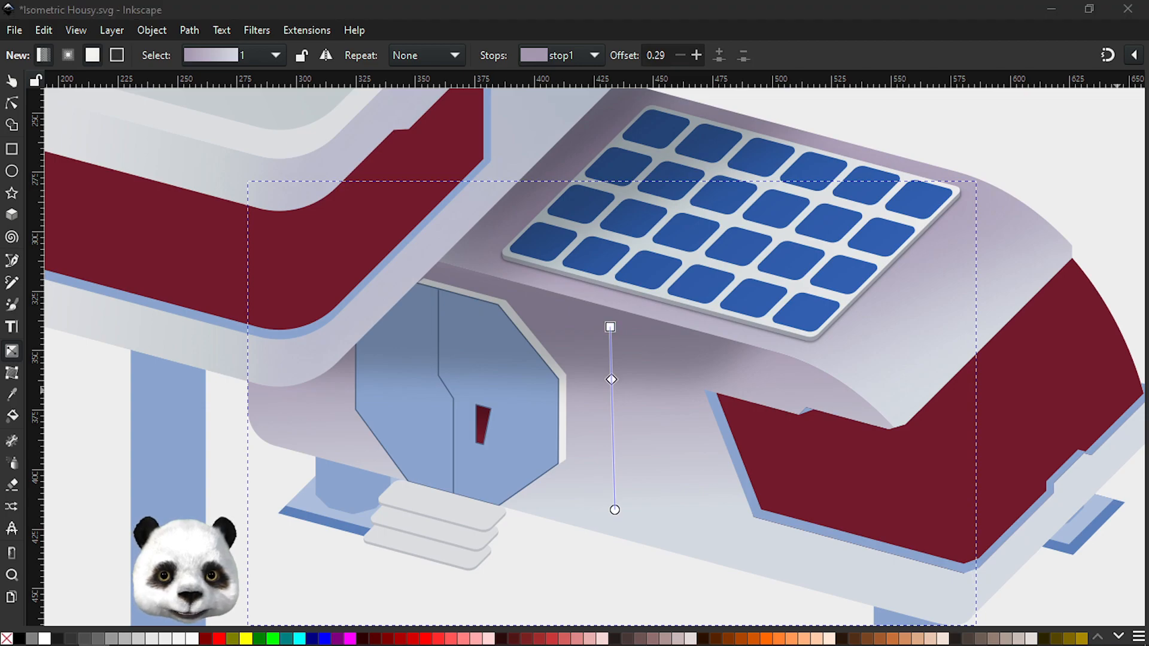
Step: Recolor the upper stop of the side wall's gradient with the pale grey sampled from the roof's lower edge
{"action": "left_click", "coordinate": [611, 327]}
{"action": "key", "text": "d"}
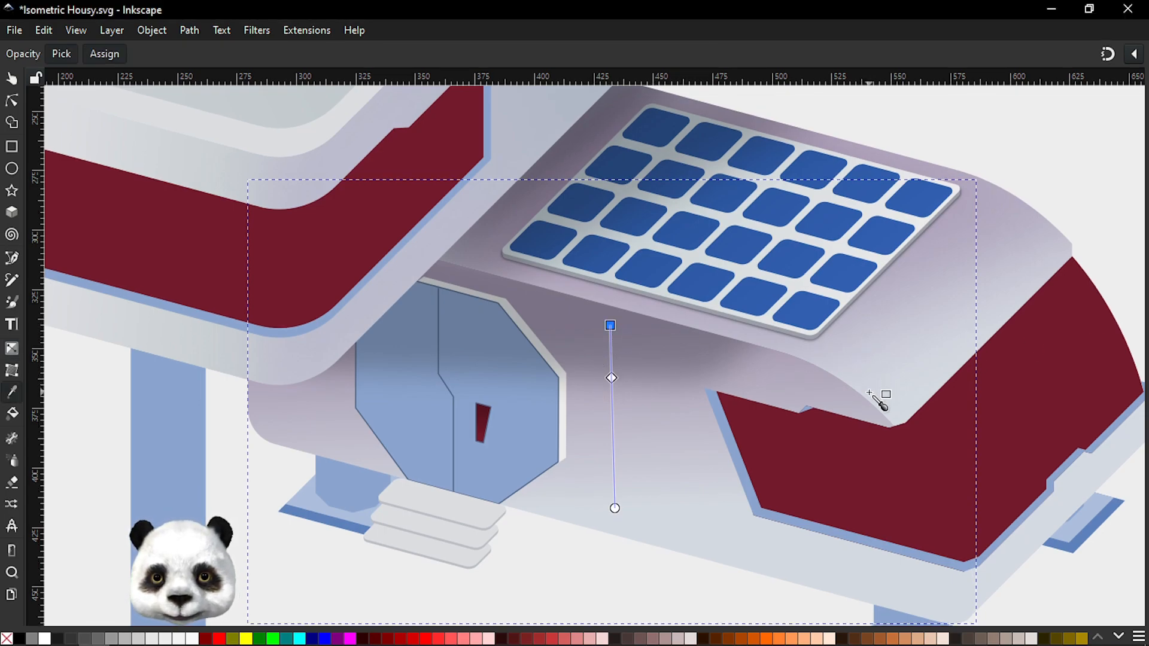
{"action": "left_click", "coordinate": [868, 388]}
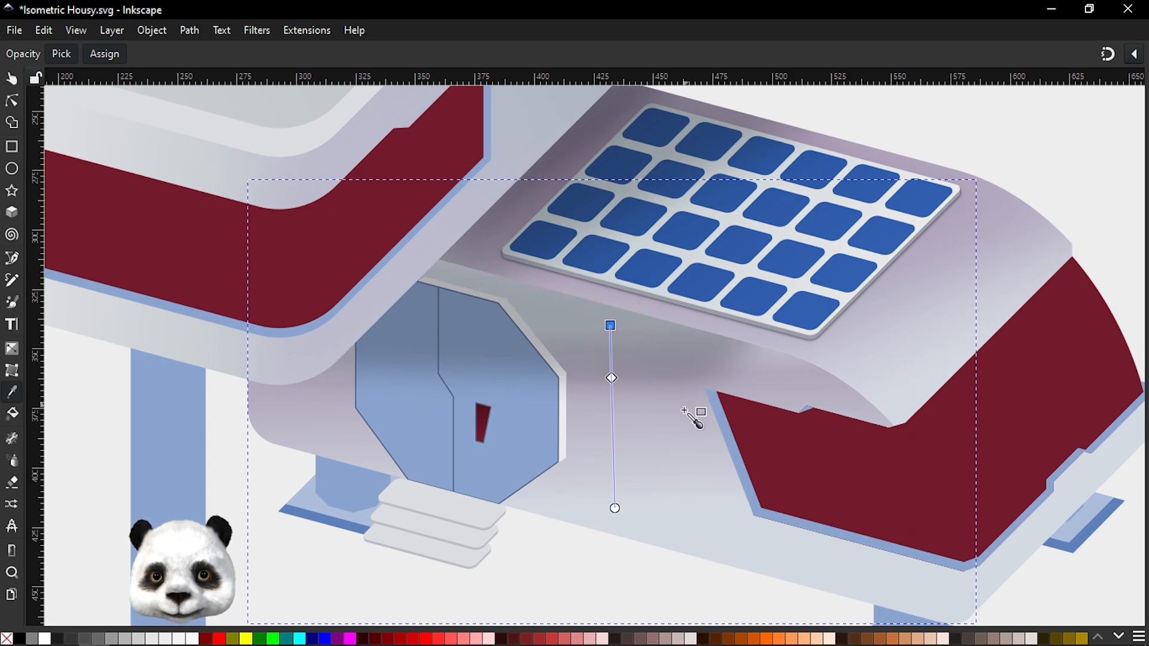
Step: Slant the side wall's gradient by moving its lower stop toward the door and its upper stop up onto the solar panel
{"action": "left_click", "coordinate": [615, 508]}
{"action": "left_click_drag", "start_coordinate": [591, 516], "coordinate": [564, 513]}
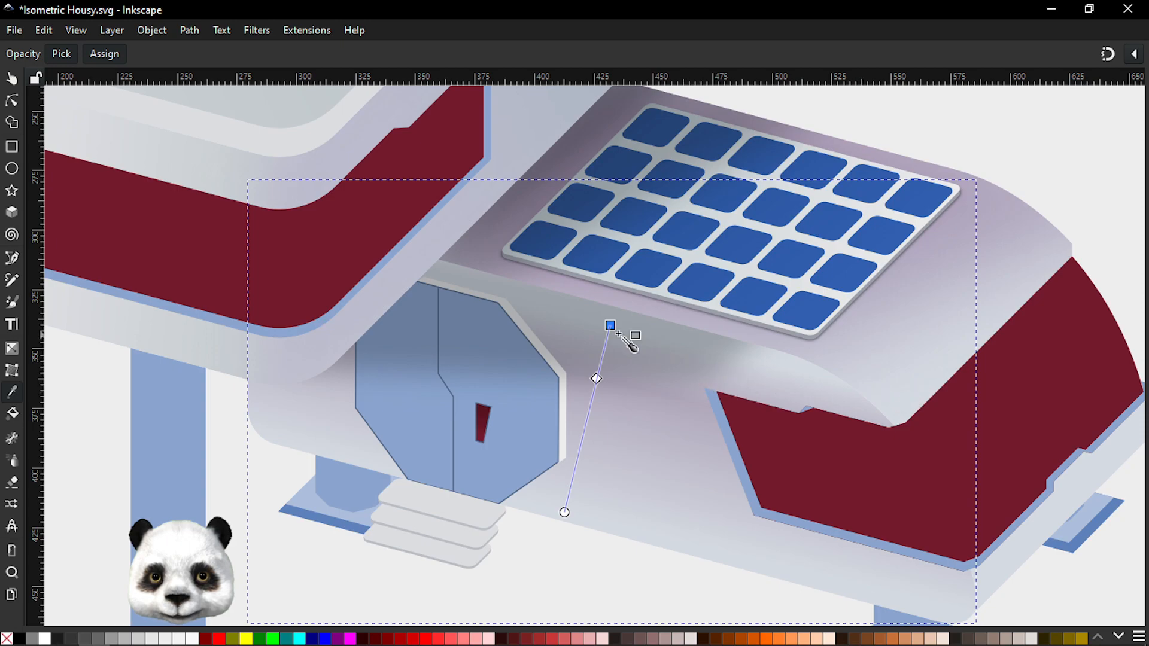
{"action": "mouse_move", "coordinate": [620, 325]}
{"action": "left_mouse_down"}
{"action": "mouse_move", "coordinate": [637, 313]}
{"action": "mouse_move", "coordinate": [610, 303]}
{"action": "mouse_move", "coordinate": [631, 279]}
{"action": "mouse_move", "coordinate": [623, 256]}
{"action": "mouse_move", "coordinate": [623, 267]}
{"action": "left_mouse_up"}
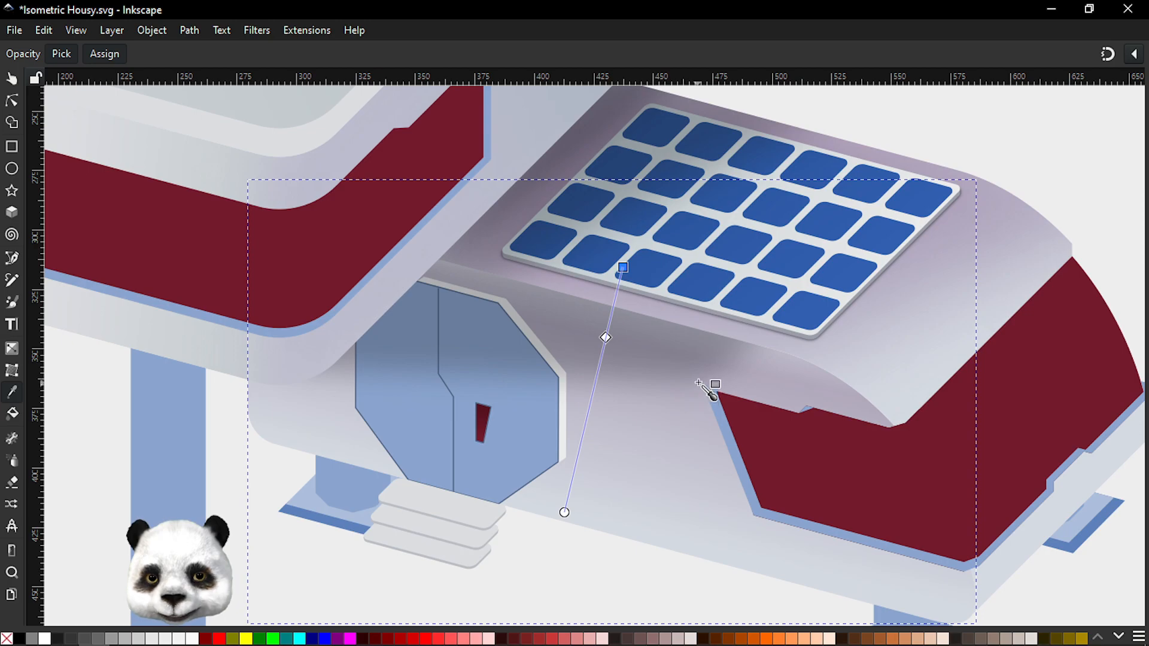
Step: Undo all the gradient changes on the side wall back to its flat grey fill
{"action": "key", "text": "ctrl+z"}
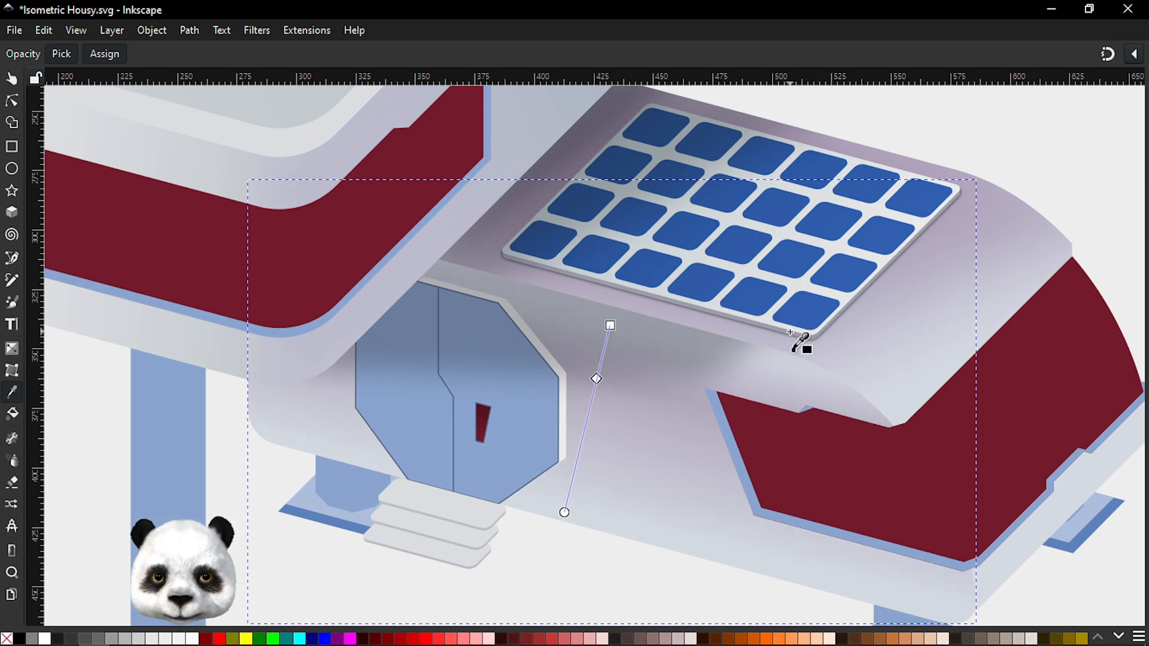
{"action": "key", "text": "ctrl+z"}
{"action": "key", "text": "ctrl+z"}
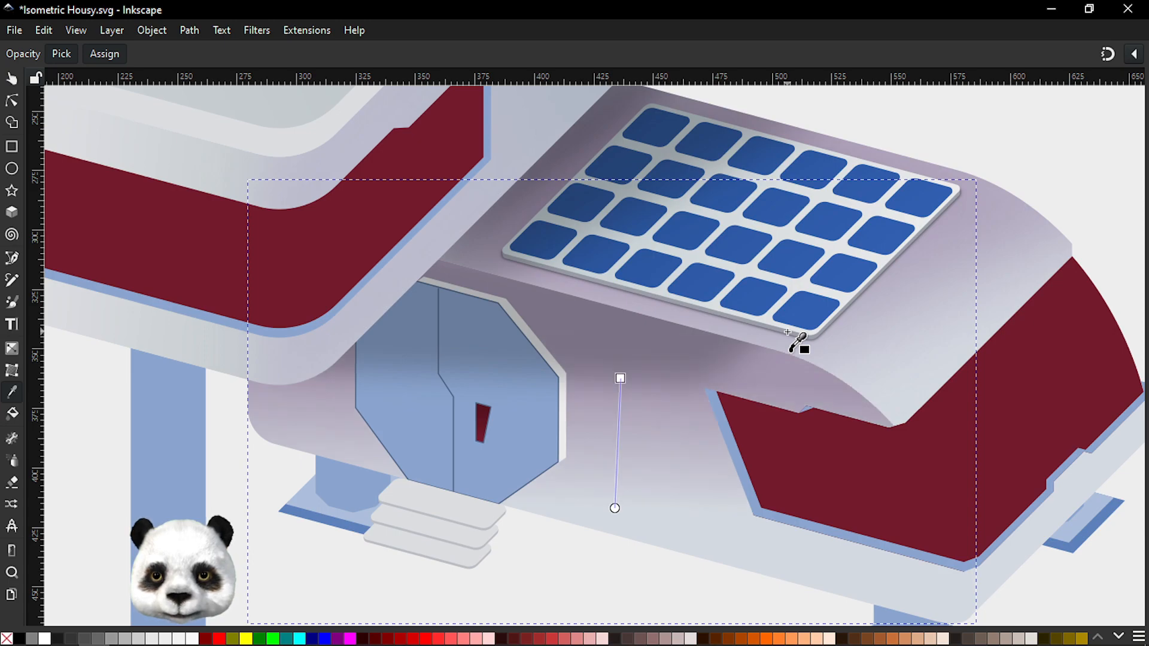
{"action": "key", "text": "ctrl+z"}
{"action": "key", "text": "ctrl+z"}
{"action": "key", "text": "ctrl+z"}
{"action": "key", "text": "ctrl+z"}
{"action": "key", "text": "ctrl+z"}
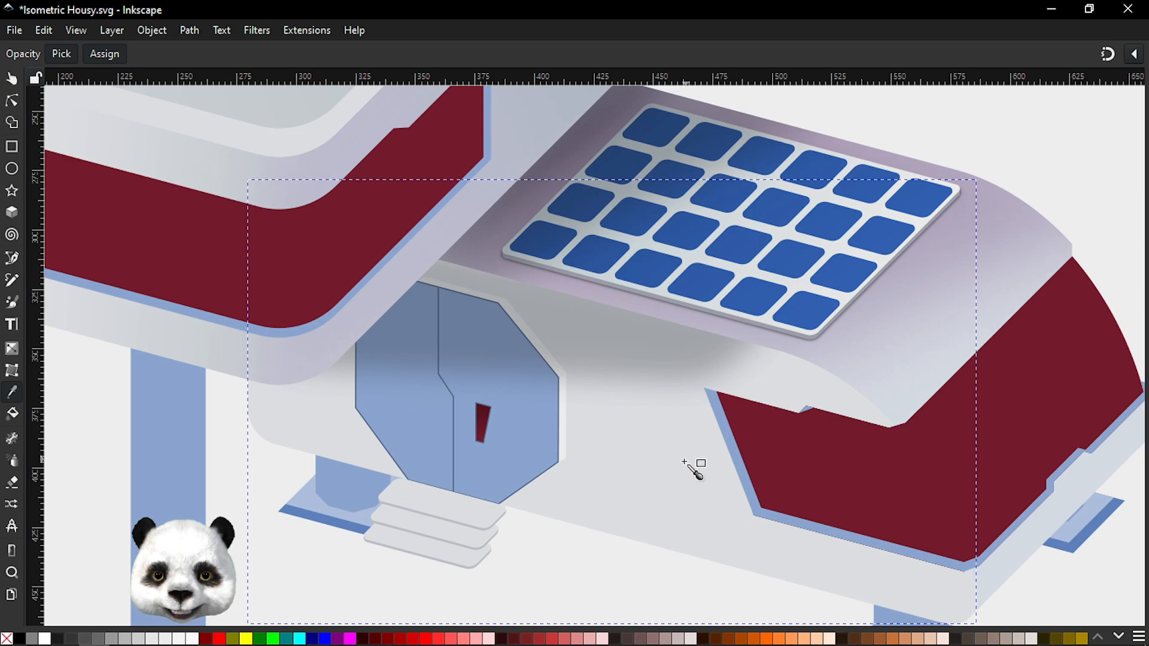
Step: Try to set a clip using the side wall shape
{"action": "key", "text": "s"}
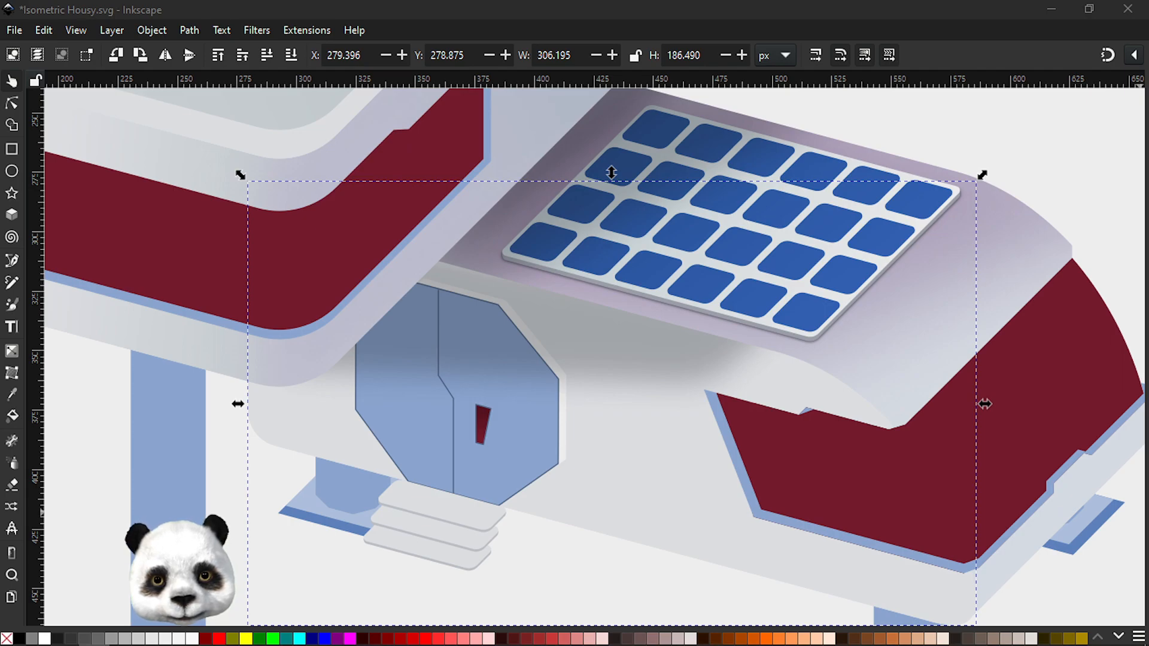
{"action": "right_click", "coordinate": [712, 472]}
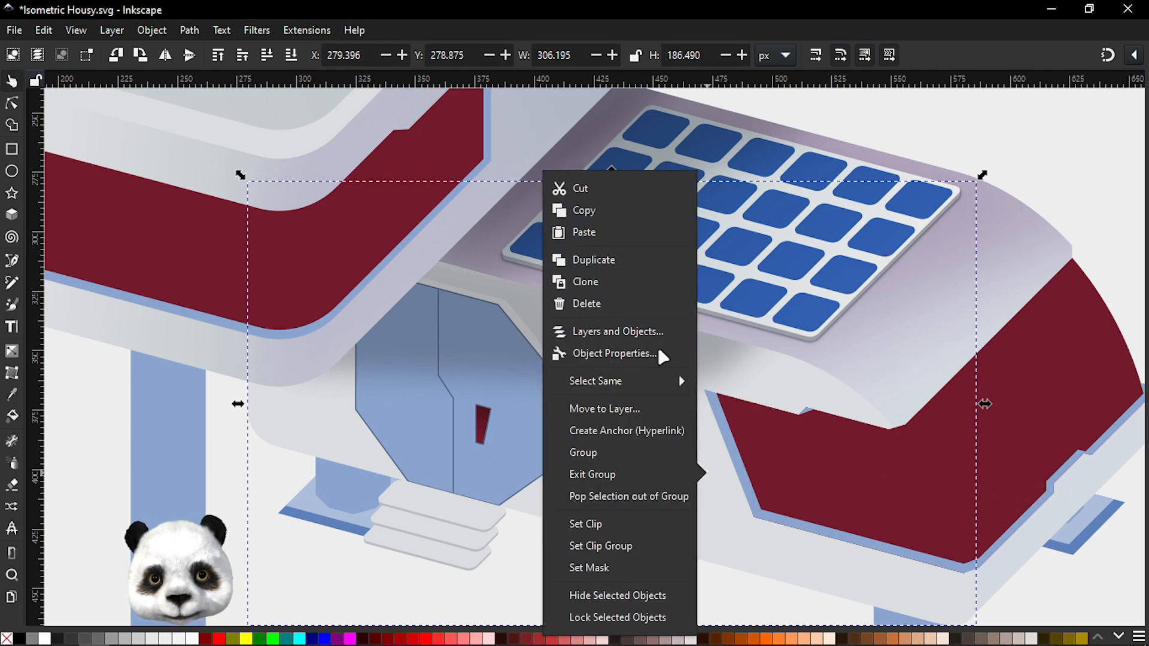
{"action": "left_click", "coordinate": [589, 525]}
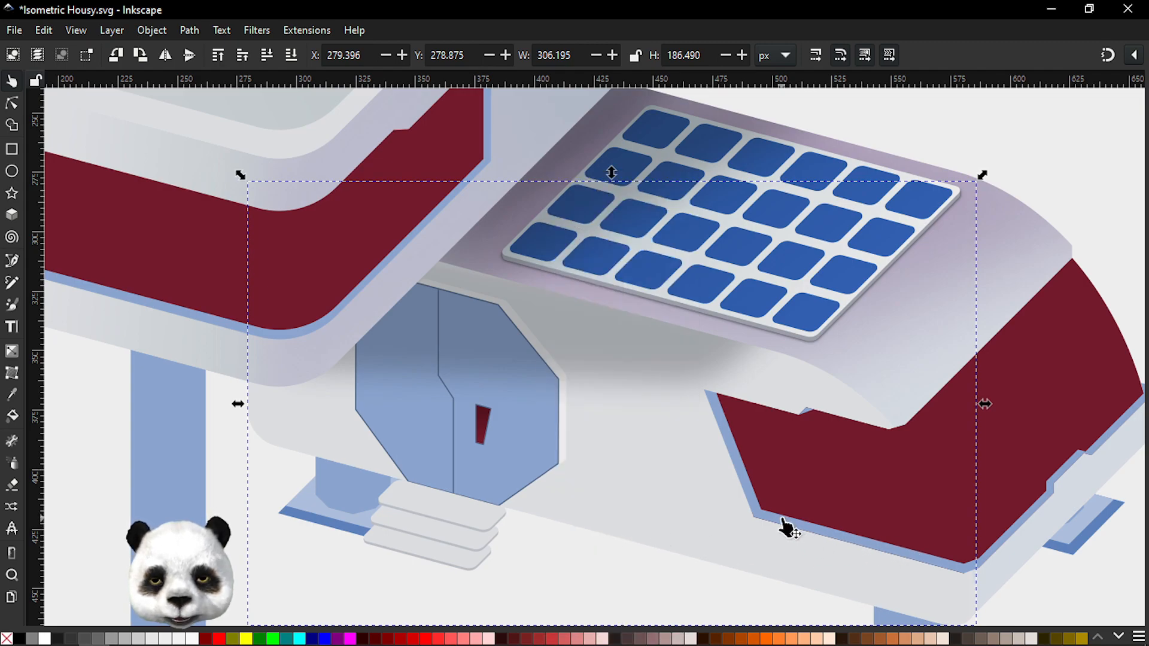
{"action": "key", "text": "b"}
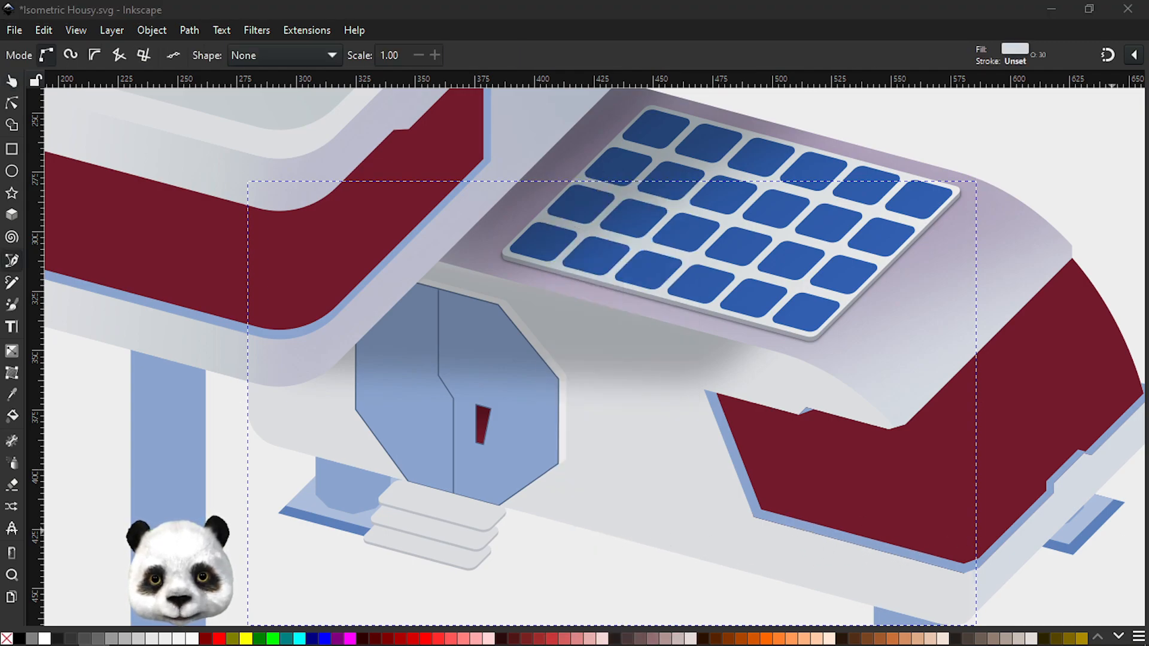
{"action": "left_click_drag", "start_coordinate": [272, 324], "coordinate": [484, 349]}
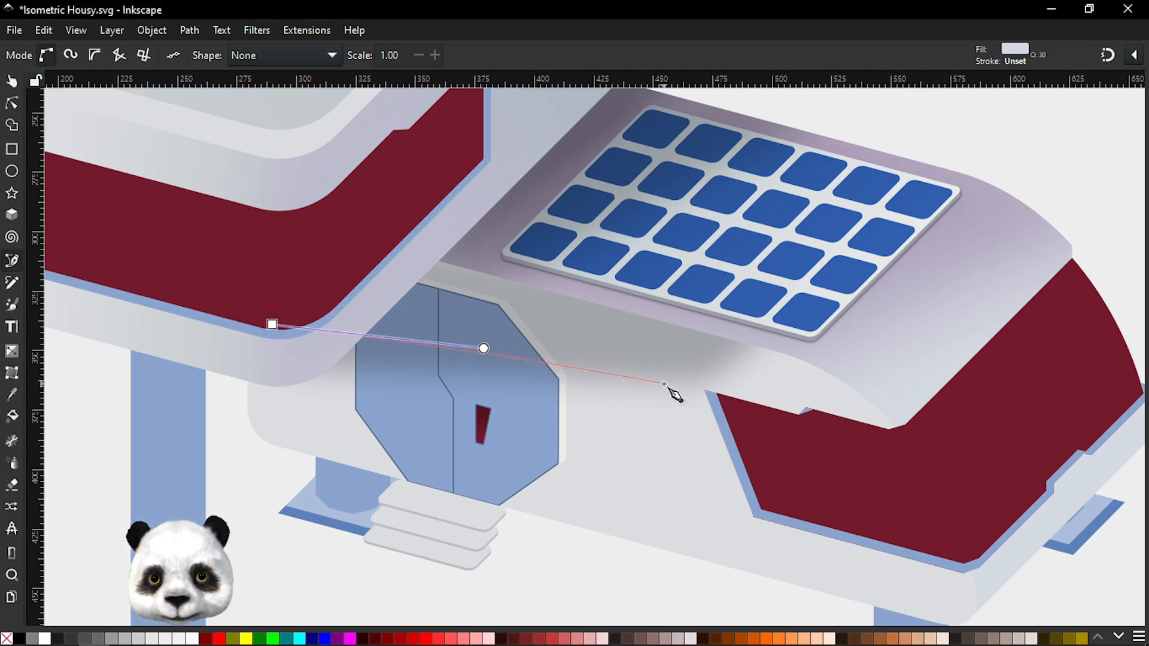
{"action": "key", "text": "Escape"}
Step: Draw a closed shape along the side wall's roof edge, from the upper building across the door and red window to the solar panel
{"action": "left_click_drag", "start_coordinate": [285, 310], "coordinate": [297, 317]}
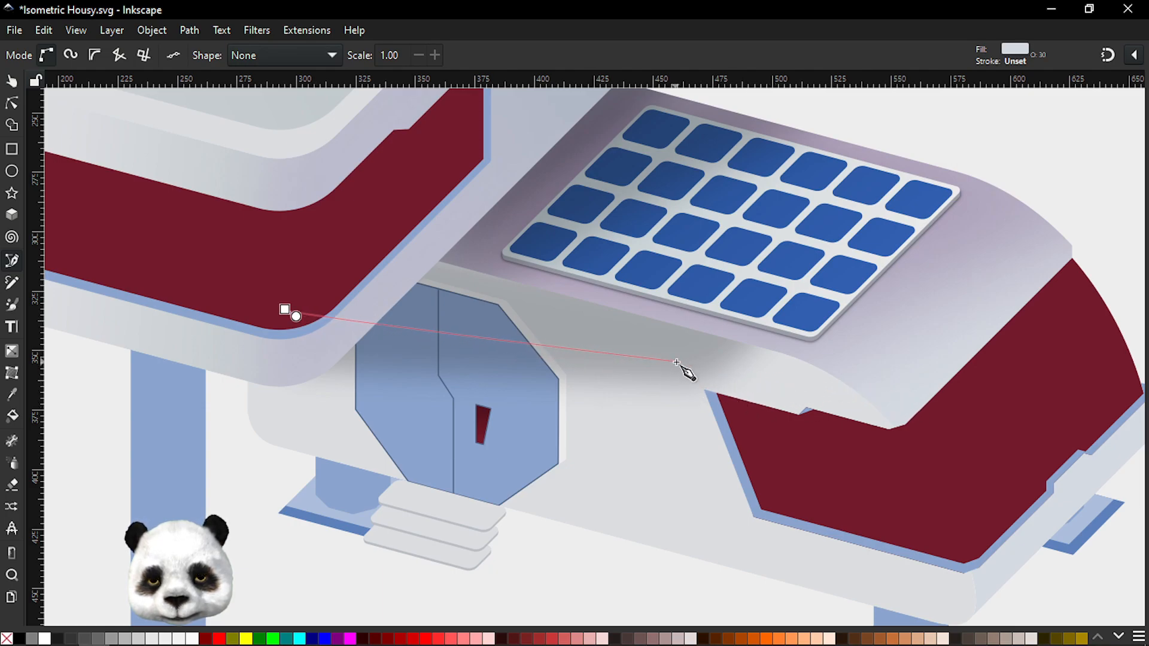
{"action": "scroll", "coordinate": [682, 374], "scroll_direction": "down", "scroll_amount": 4}
{"action": "scroll", "coordinate": [605, 383], "scroll_direction": "up", "scroll_amount": 2}
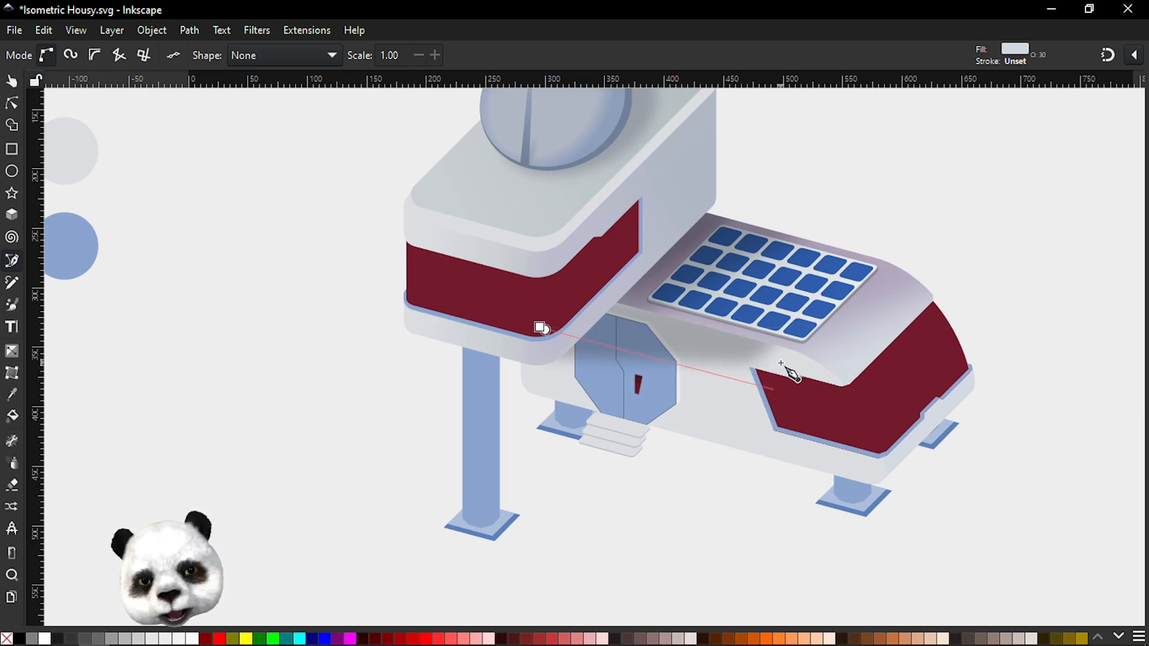
{"action": "scroll", "coordinate": [781, 362], "scroll_direction": "up", "scroll_amount": 2}
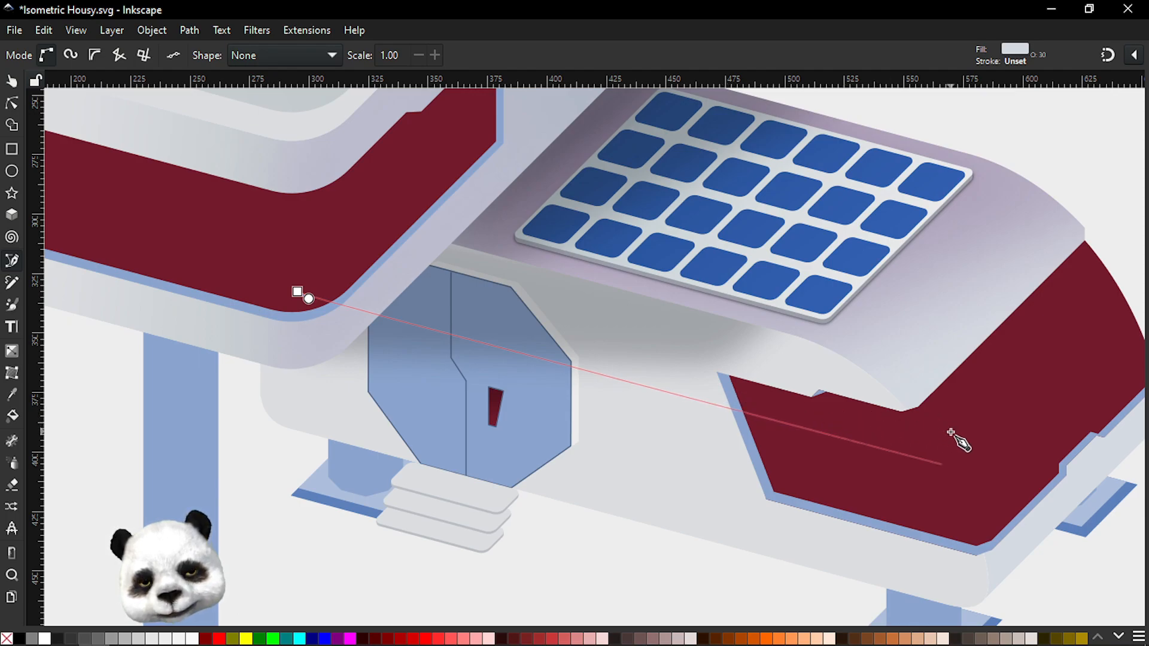
{"action": "left_click", "coordinate": [940, 464]}
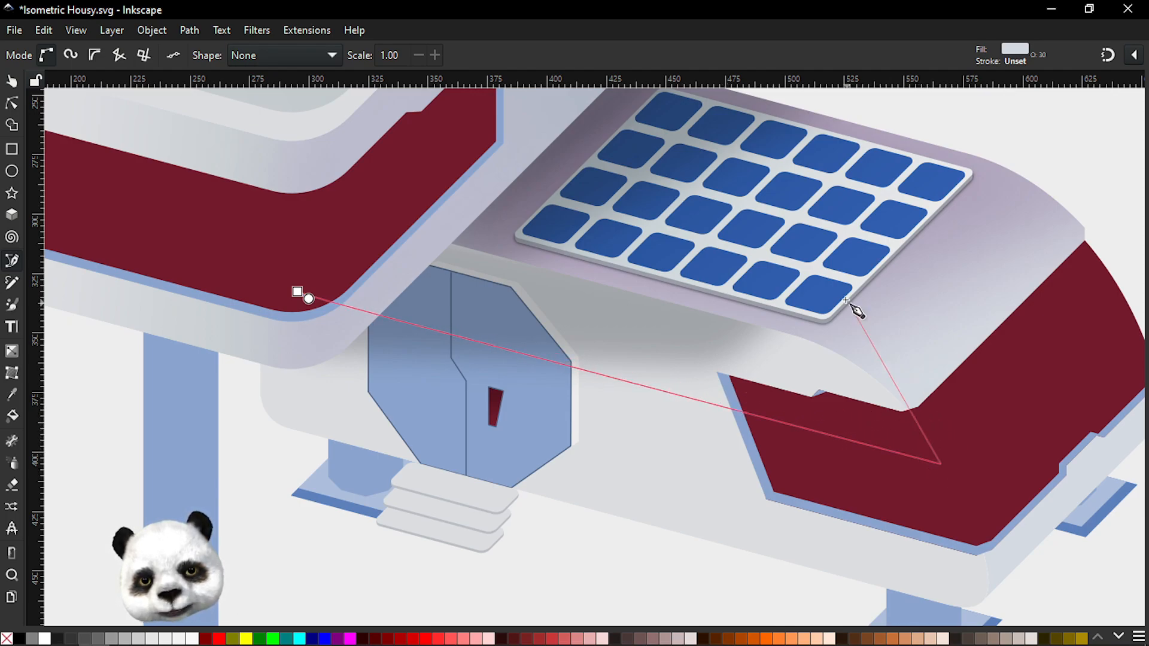
{"action": "left_click", "coordinate": [896, 313]}
{"action": "left_click", "coordinate": [386, 188]}
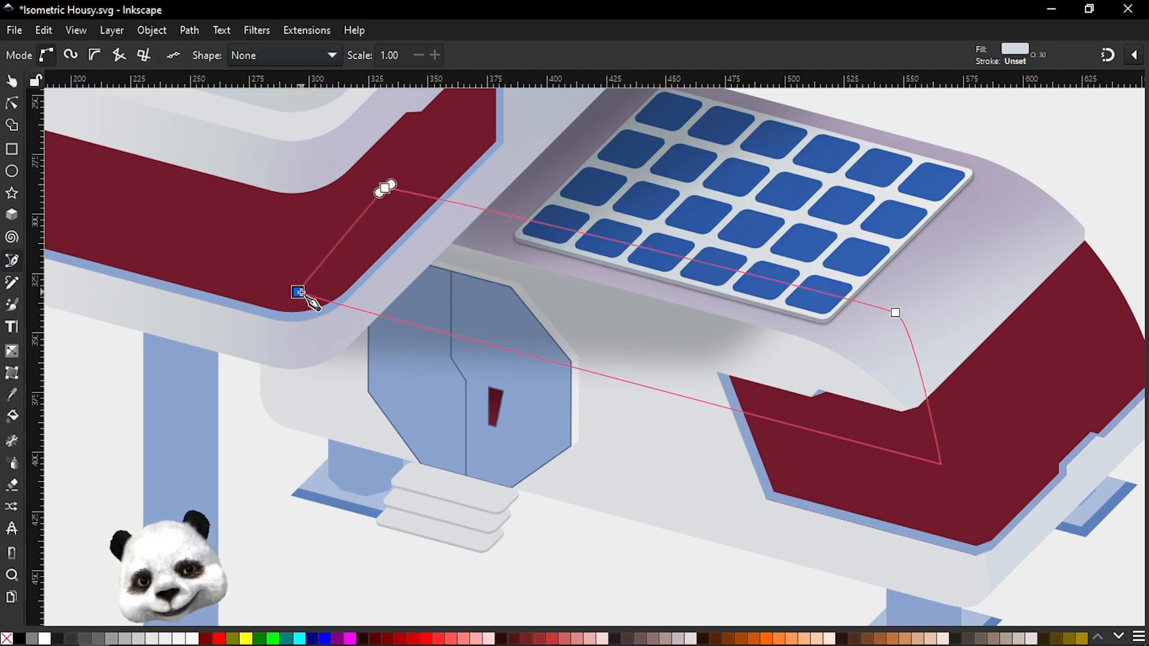
{"action": "left_click", "coordinate": [299, 293]}
Step: Turn the new shape into soft pale lilac shading on the side wall, blurred and stacked behind the door and roof, and save
{"action": "key", "text": "d"}
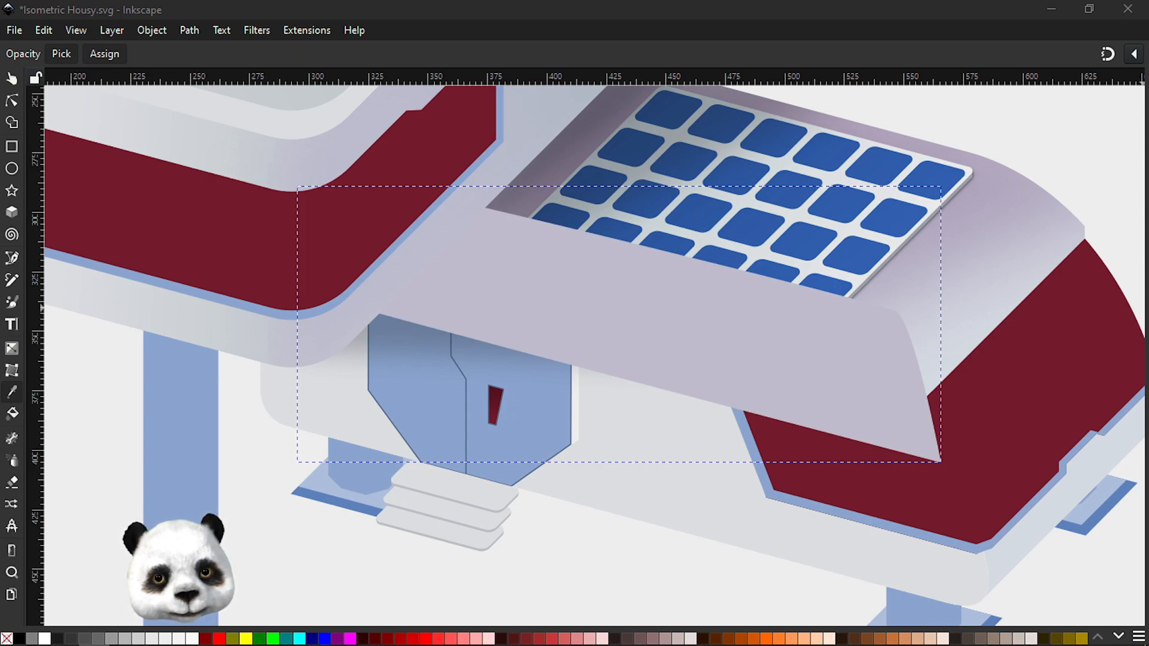
{"action": "key", "text": "End"}
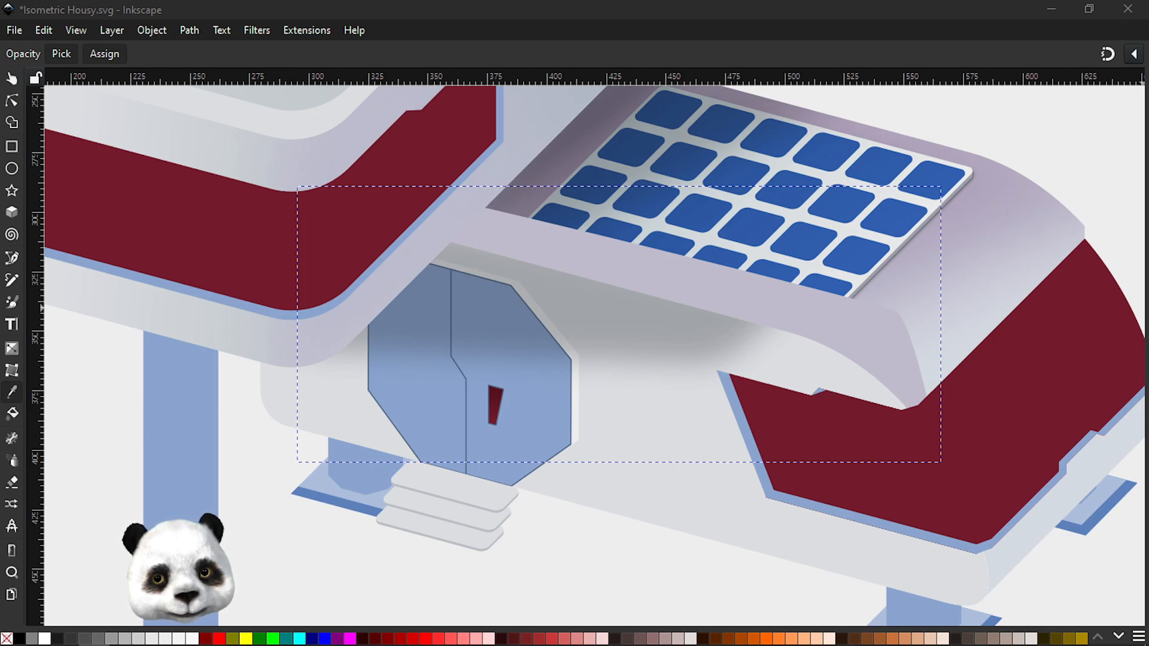
{"action": "key", "text": "Page_Down"}
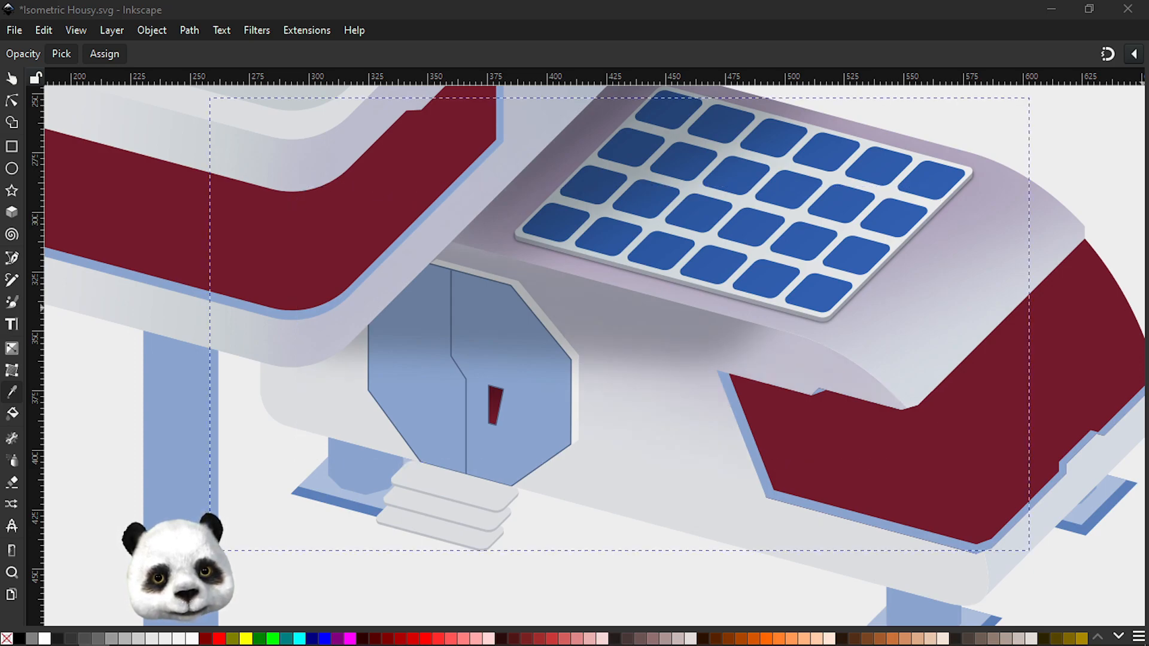
{"action": "key", "text": "ctrl+s"}
Step: Select the blurred dark shadow over the door and side wall, lower it in the stacking order, and save the file
{"action": "scroll", "coordinate": [998, 317], "scroll_direction": "down", "scroll_amount": 3}
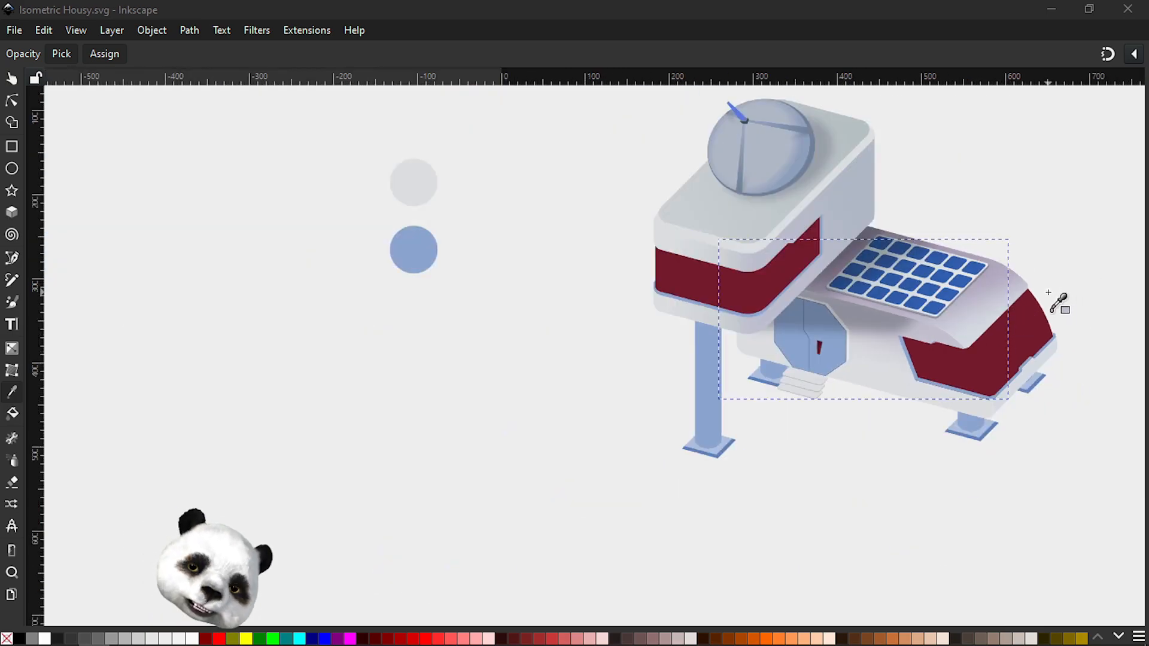
{"action": "scroll", "coordinate": [1042, 312], "scroll_direction": "up", "scroll_amount": 2}
{"action": "scroll", "coordinate": [798, 389], "scroll_direction": "up", "scroll_amount": 2}
{"action": "scroll", "coordinate": [874, 363], "scroll_direction": "down", "scroll_amount": 1}
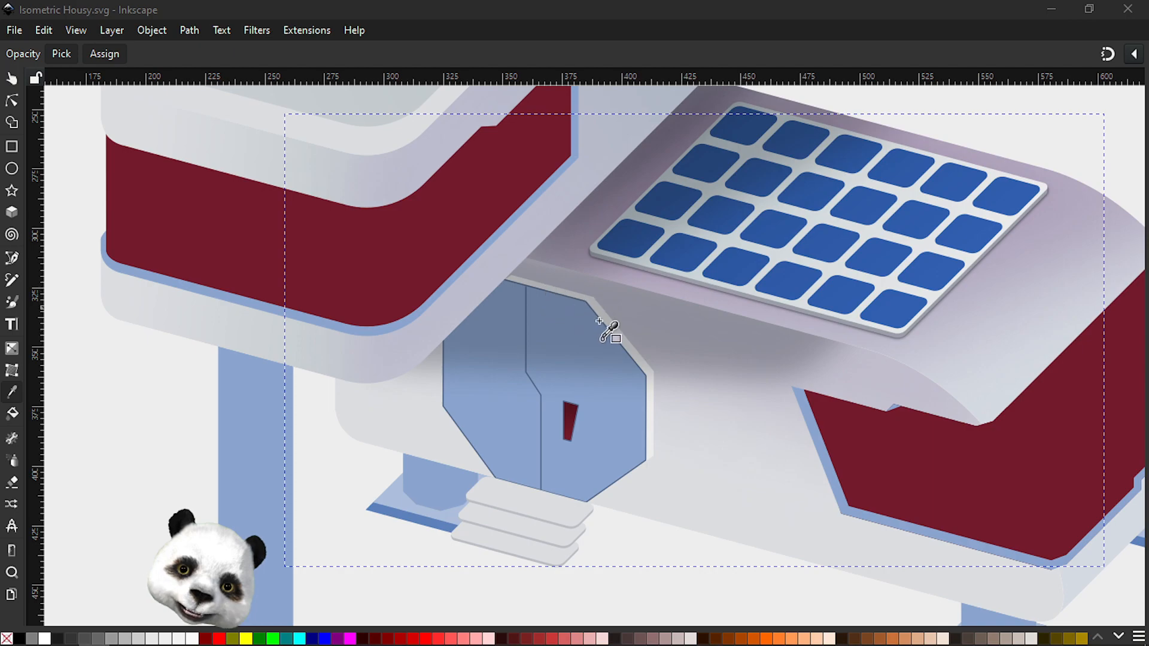
{"action": "key", "text": "s"}
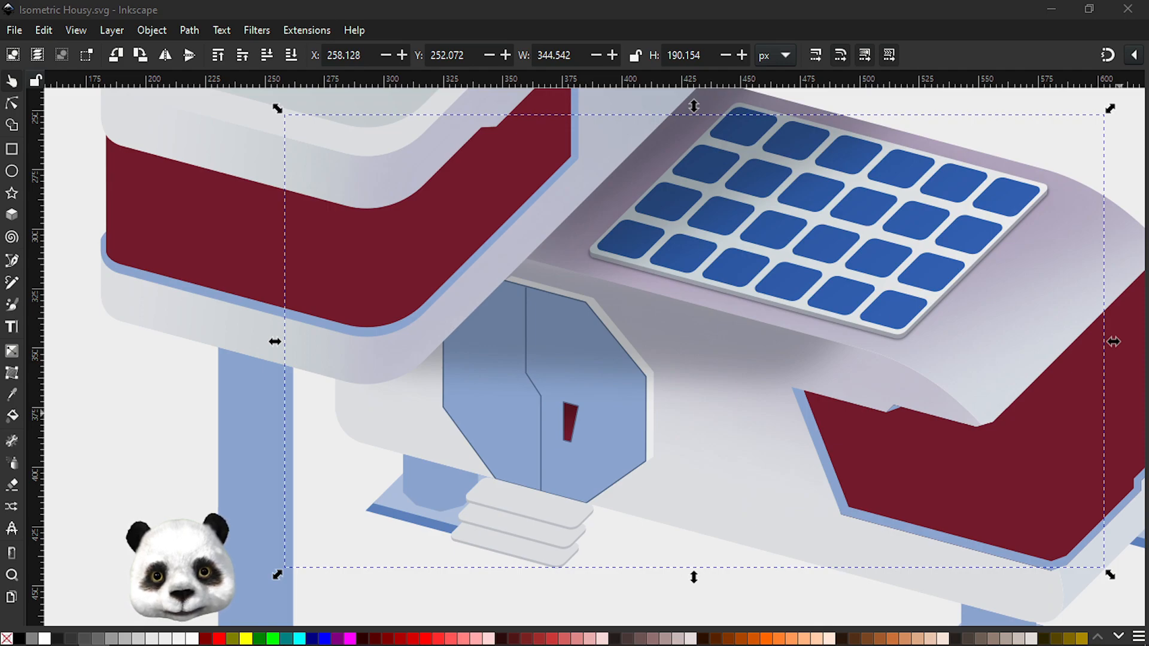
{"action": "key", "text": "Tab"}
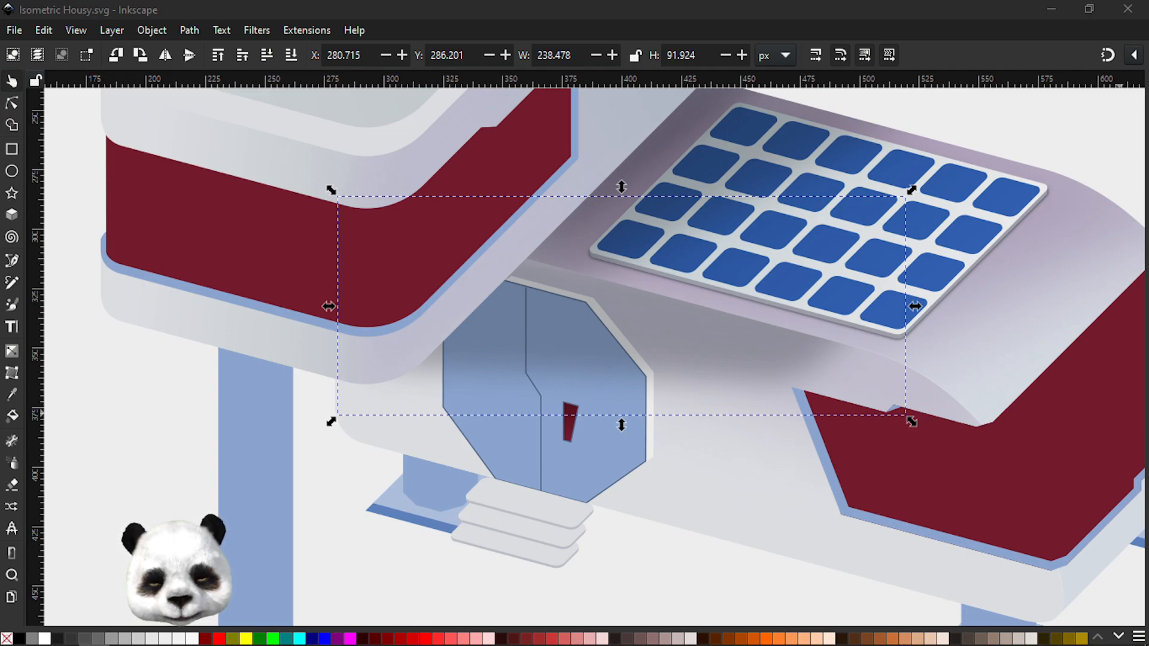
{"action": "key", "text": "Page_Down"}
{"action": "key", "text": "ctrl+s"}
Step: Draw a closed triangular shape over the corner between the upper building's edge, the roof edge and the door's upper edge
{"action": "key", "text": "b"}
{"action": "scroll", "coordinate": [536, 310], "scroll_direction": "up", "scroll_amount": 2}
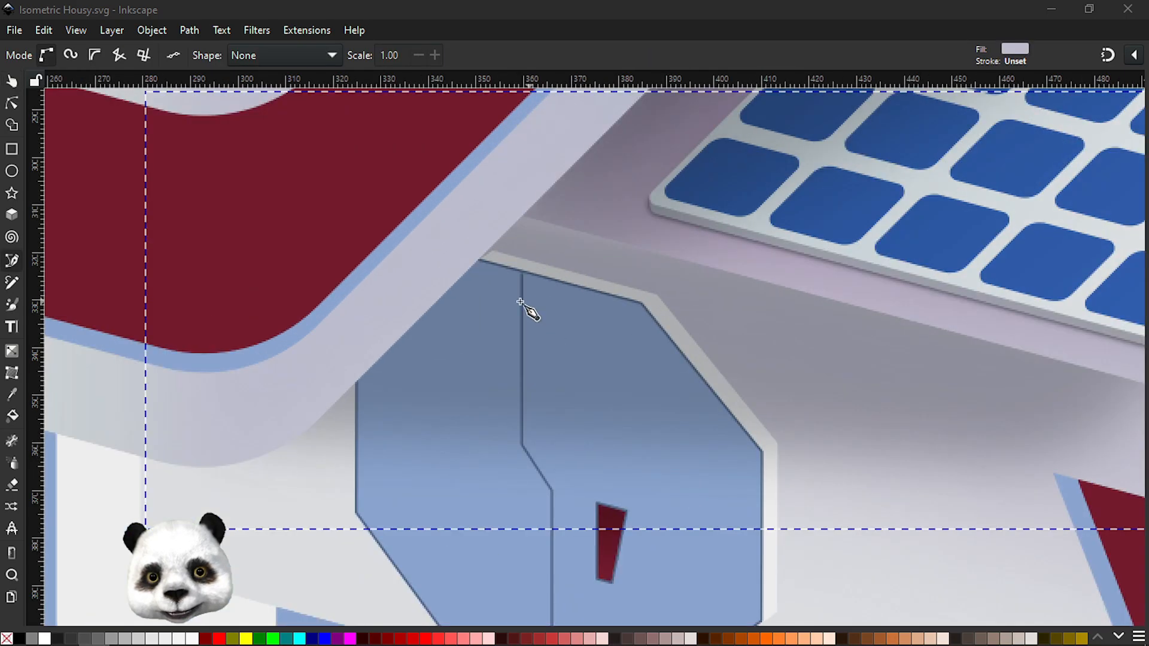
{"action": "left_click_drag", "start_coordinate": [315, 360], "coordinate": [383, 331]}
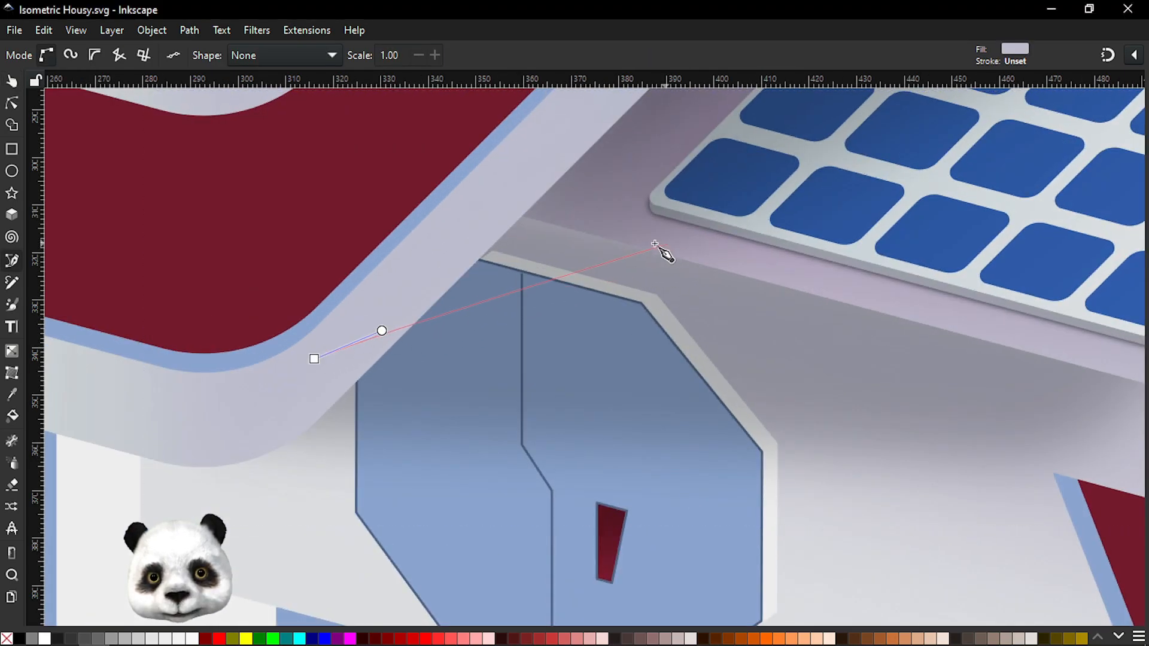
{"action": "key", "text": "Escape"}
{"action": "left_click", "coordinate": [320, 365]}
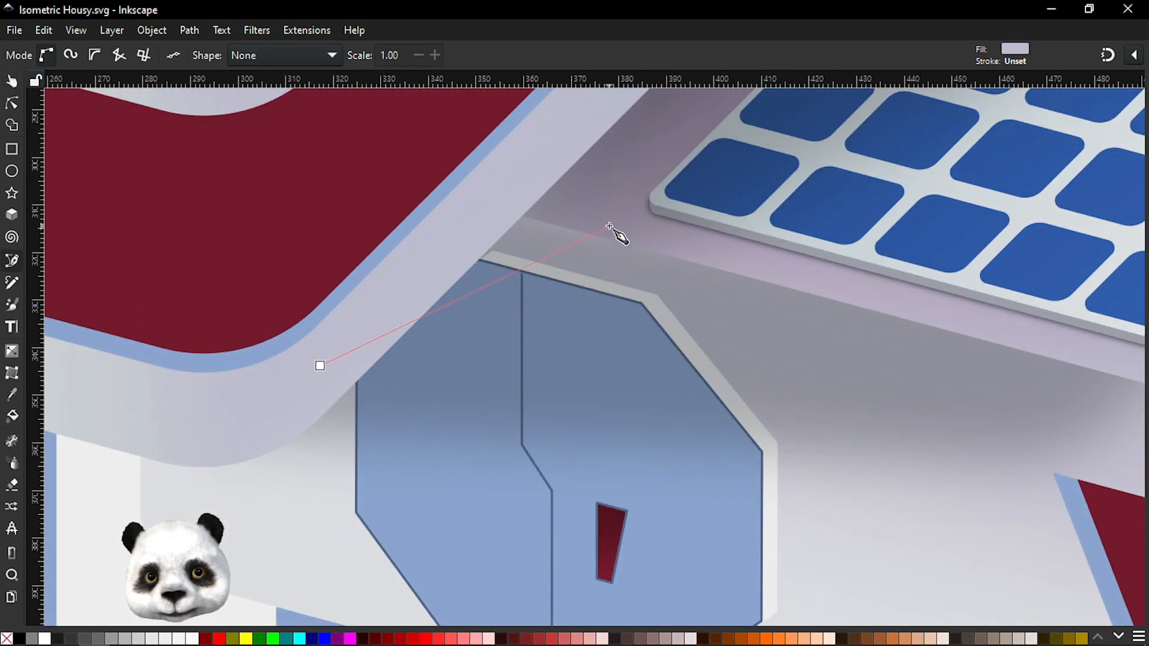
{"action": "left_click", "coordinate": [687, 240]}
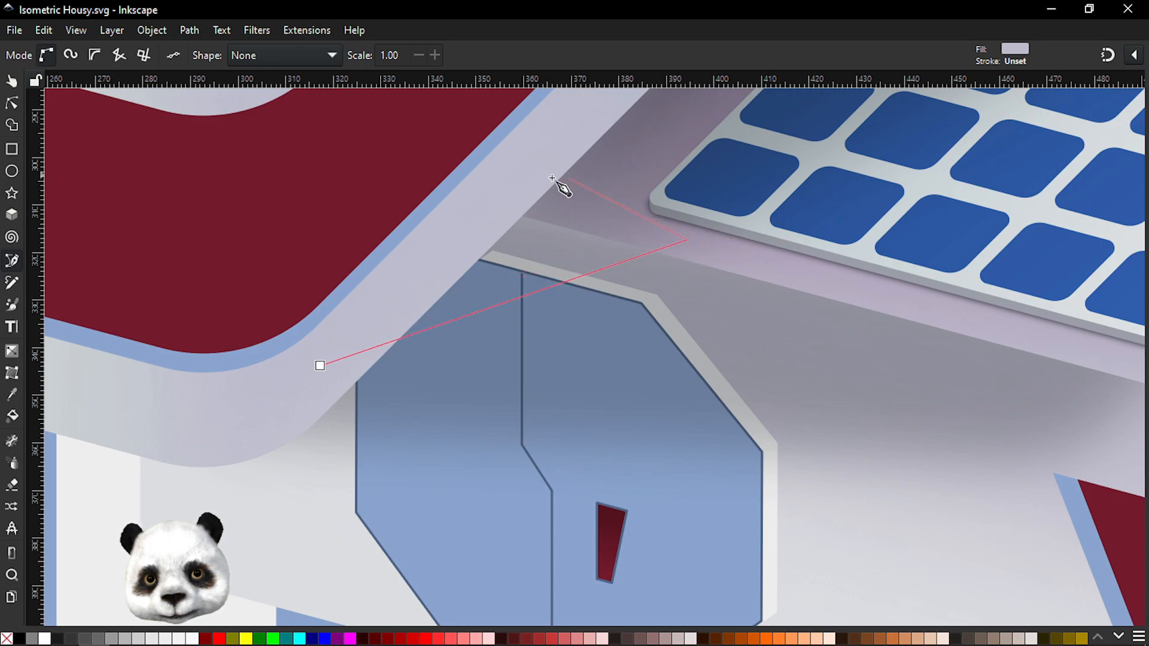
{"action": "left_click", "coordinate": [546, 176]}
{"action": "left_click", "coordinate": [321, 366]}
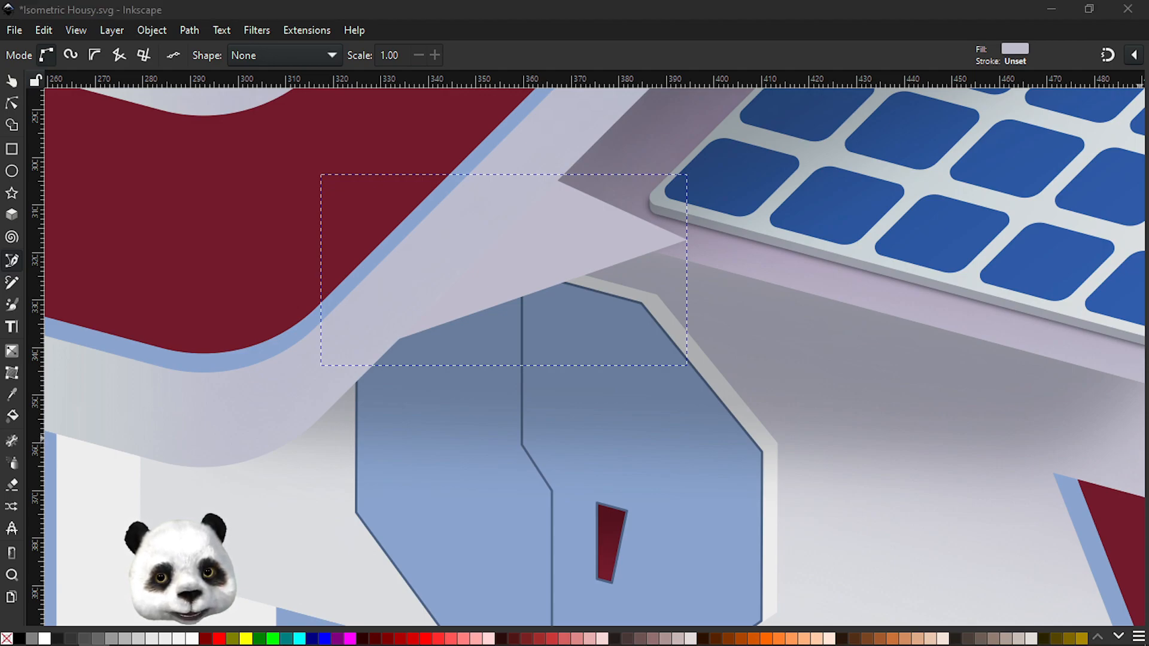
Step: Lower the triangular shape behind the roof edge and recolor it with the dark purple-grey sampled from the roof's shaded area
{"action": "key", "text": "Page_Down"}
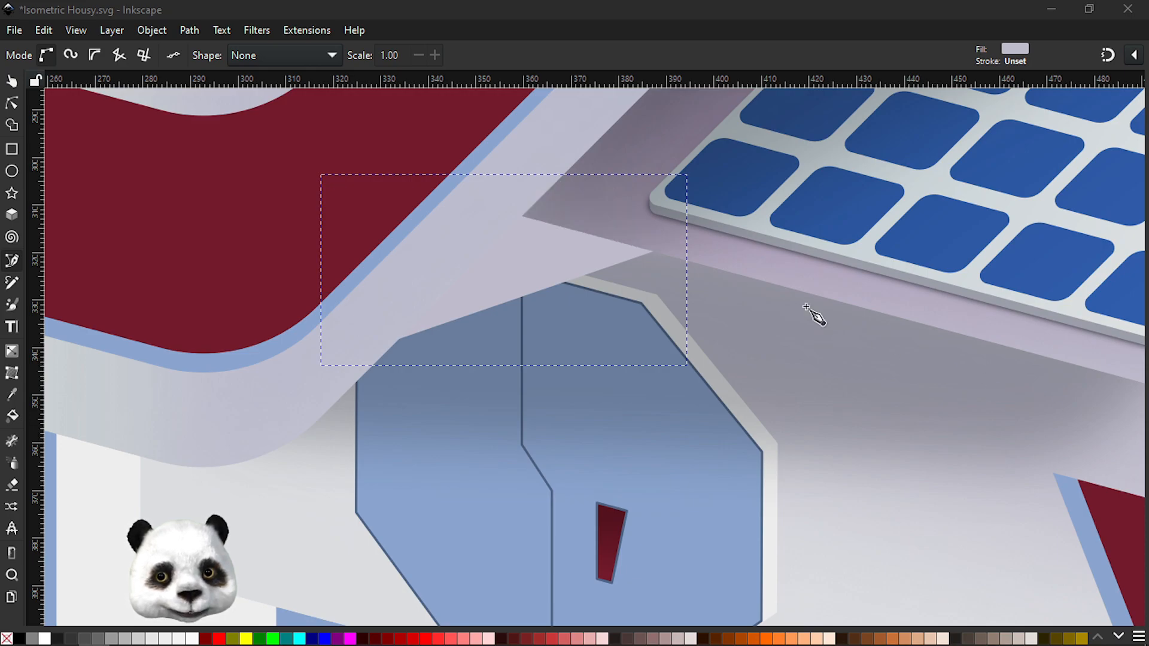
{"action": "key", "text": "d"}
{"action": "left_click", "coordinate": [616, 154]}
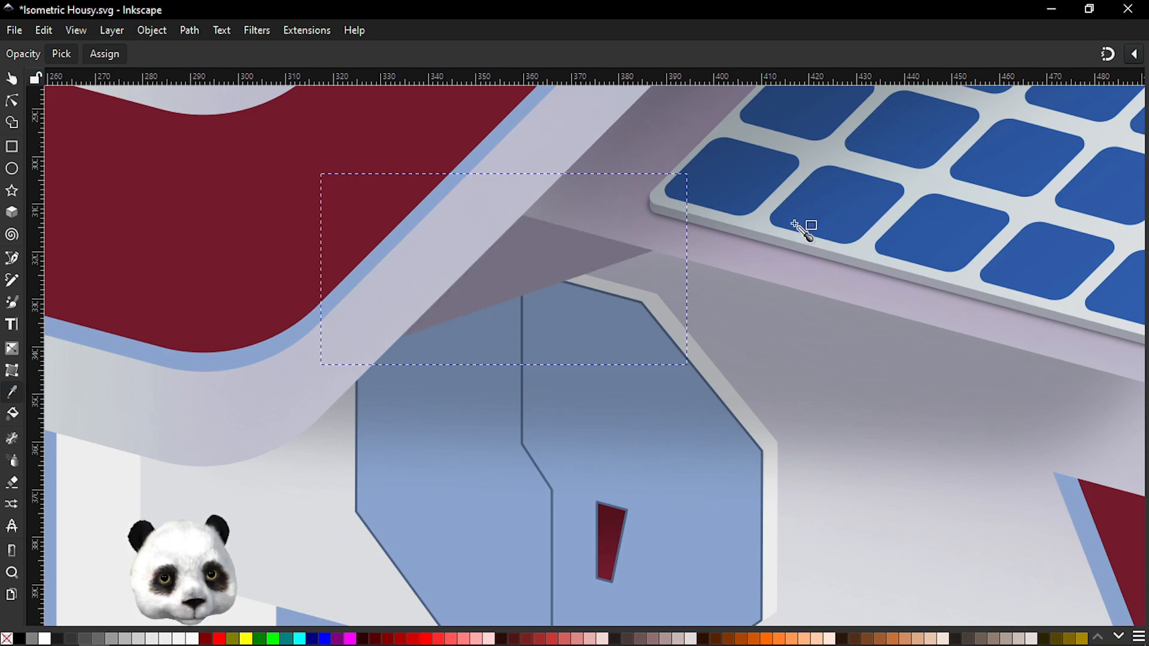
Step: Examine the node outlines of the shapes around the roof and the upper building beside the solar panel
{"action": "scroll", "coordinate": [728, 275], "scroll_direction": "up", "scroll_amount": 3}
{"action": "key", "text": "n"}
{"action": "left_click", "coordinate": [656, 214]}
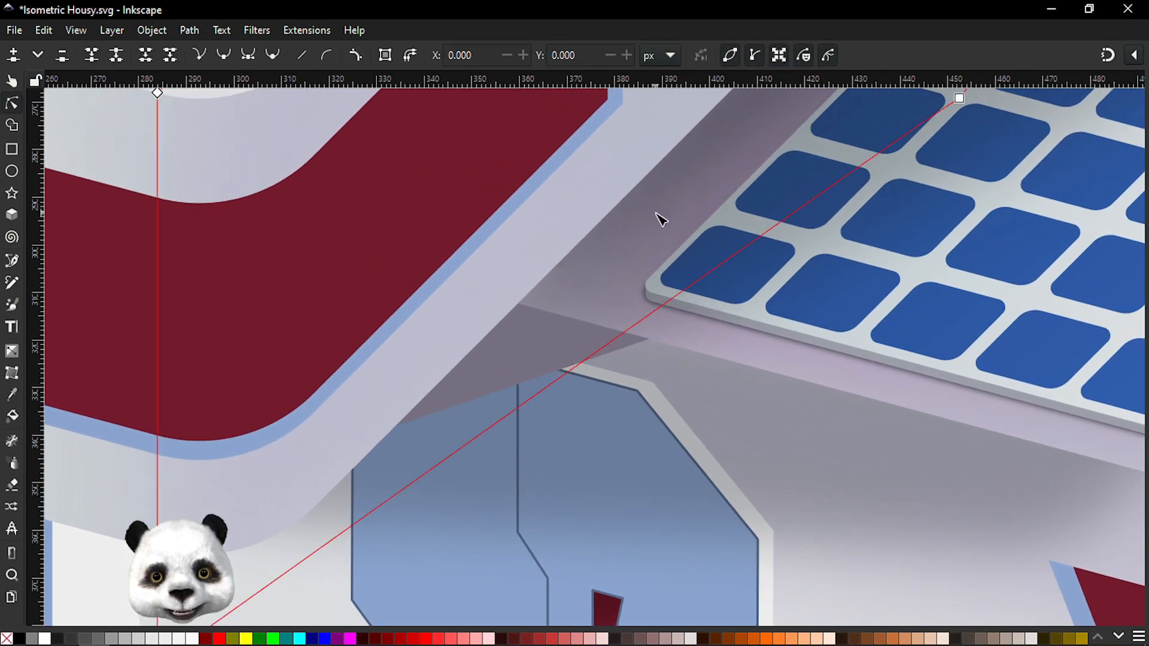
{"action": "scroll", "coordinate": [782, 228], "scroll_direction": "down", "scroll_amount": 2}
{"action": "mouse_move", "coordinate": [791, 317]}
{"action": "left_mouse_down"}
{"action": "mouse_move", "coordinate": [759, 313]}
{"action": "mouse_move", "coordinate": [685, 449]}
{"action": "left_mouse_up"}
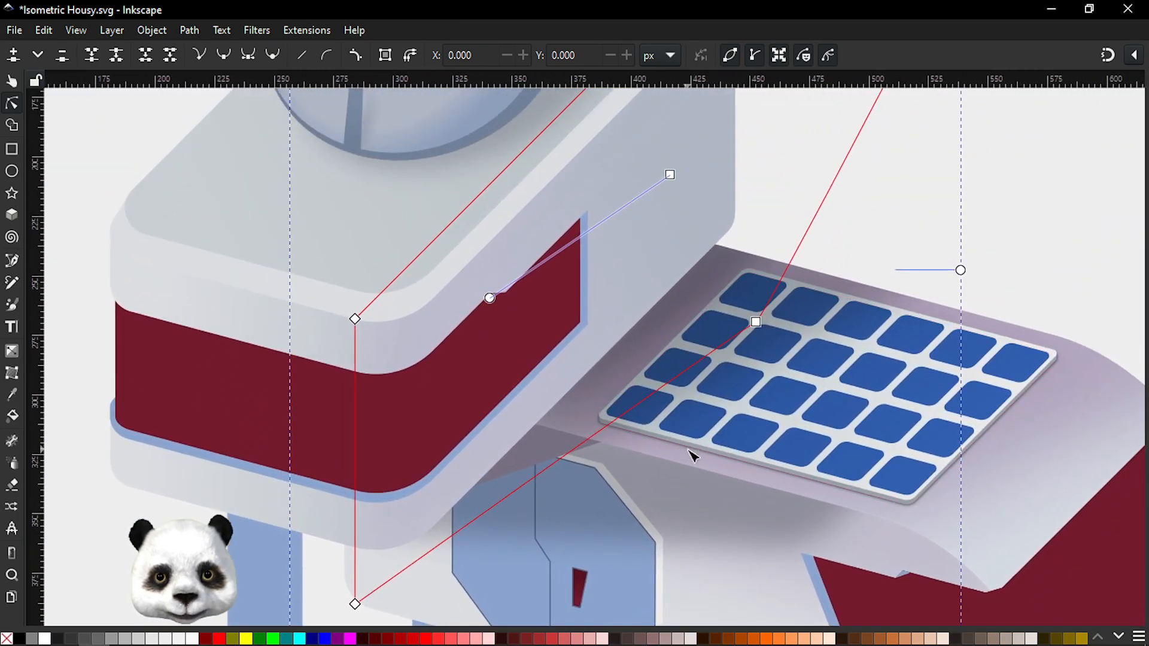
{"action": "scroll", "coordinate": [688, 328], "scroll_direction": "down", "scroll_amount": 2}
{"action": "scroll", "coordinate": [742, 323], "scroll_direction": "up", "scroll_amount": 2}
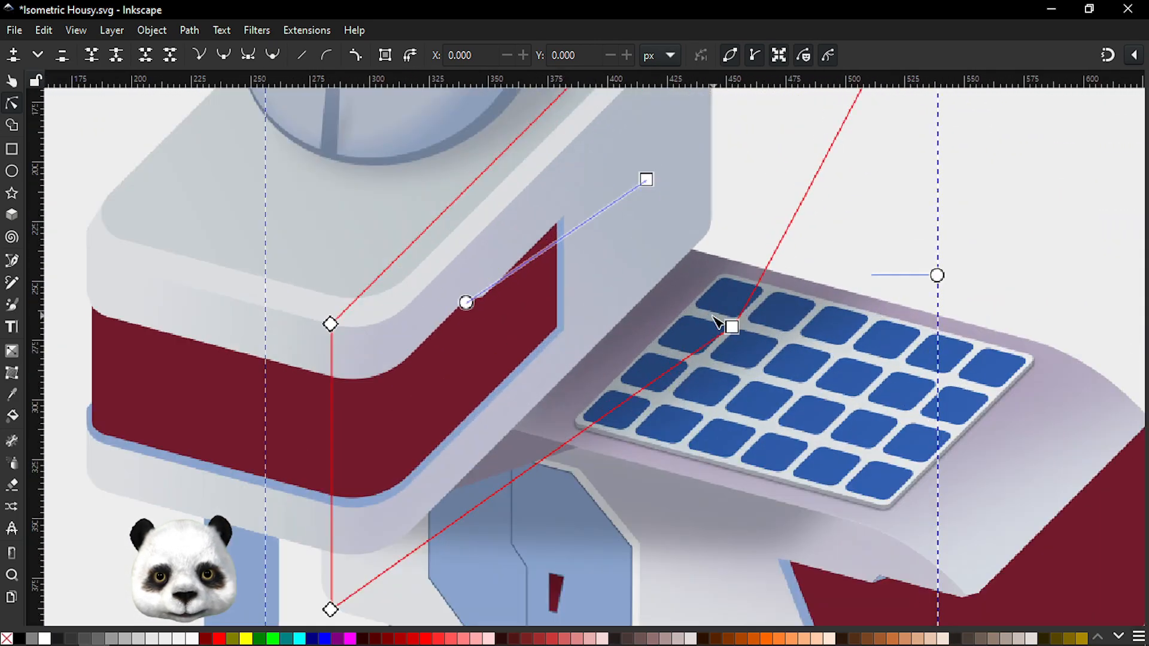
{"action": "scroll", "coordinate": [694, 296], "scroll_direction": "up", "scroll_amount": 2}
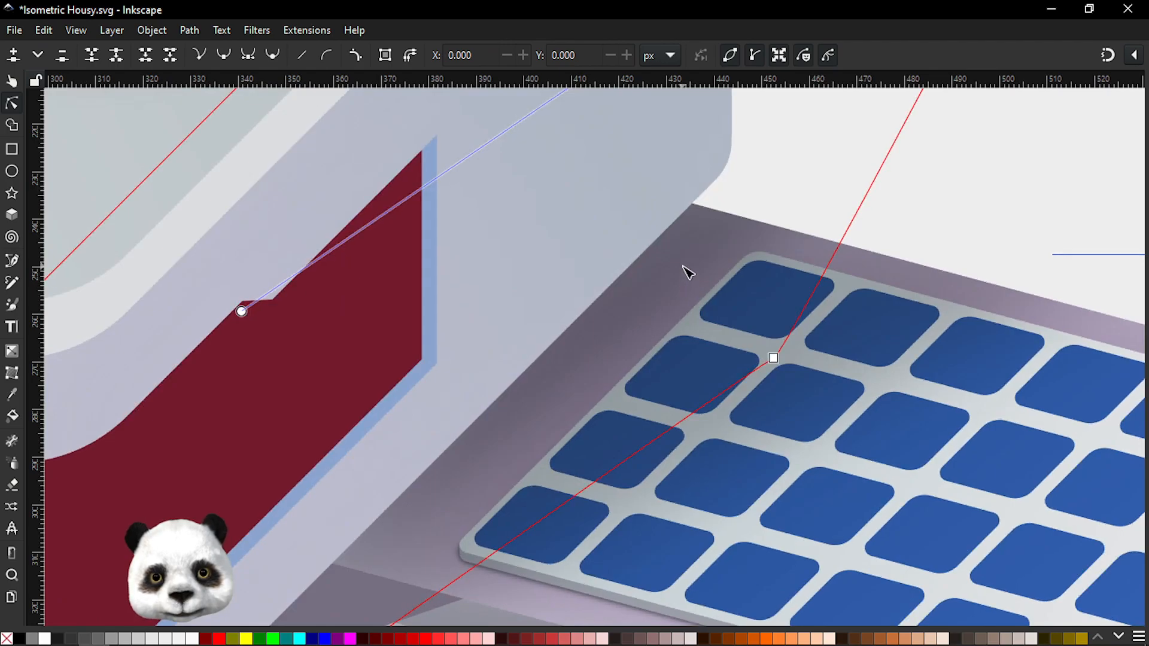
{"action": "left_click", "coordinate": [975, 290]}
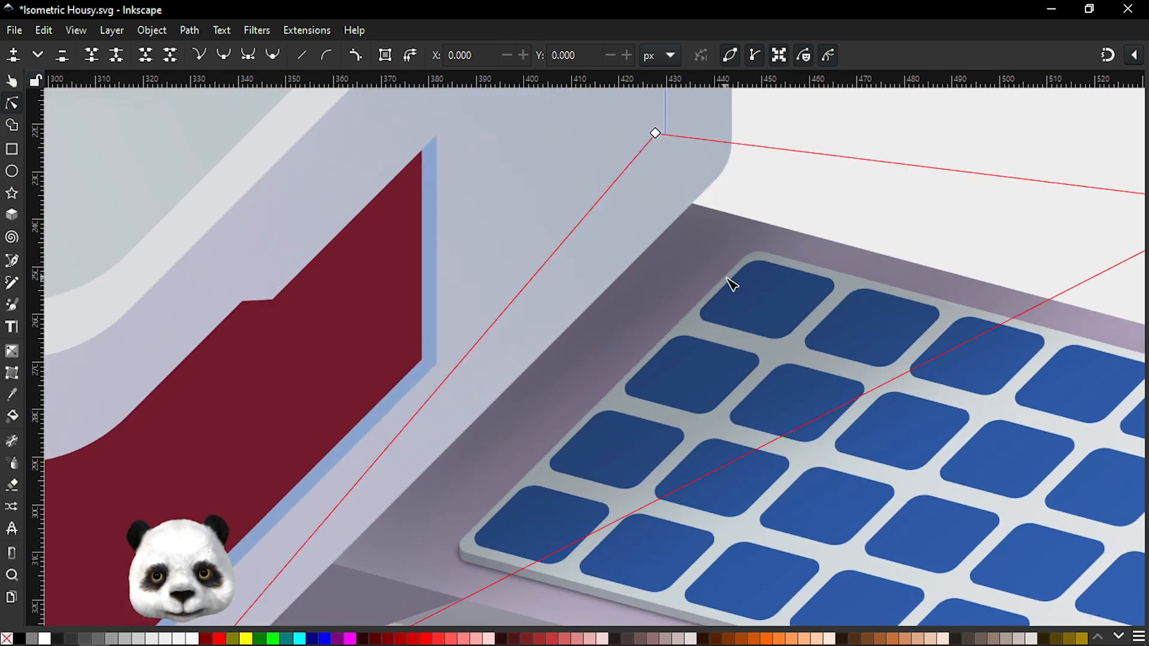
Step: Recolor the triangular shape above the door to near-black navy, using the blurred shadow object on the roof as the reference
{"action": "key", "text": "s"}
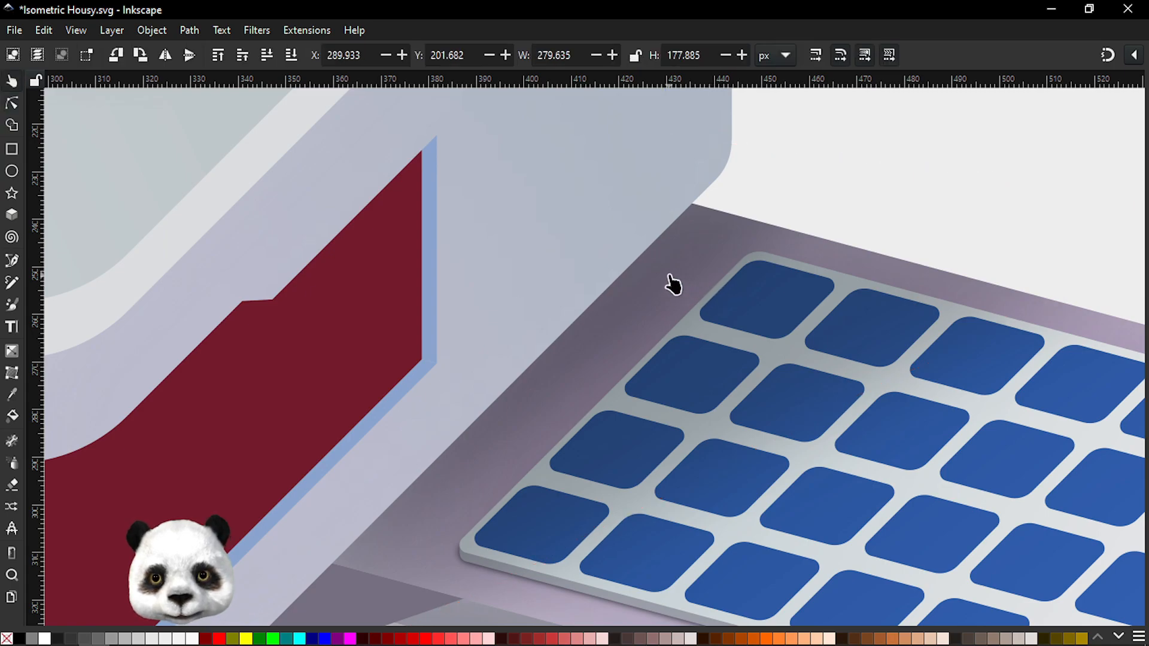
{"action": "scroll", "coordinate": [670, 285], "scroll_direction": "up", "scroll_amount": 1}
{"action": "scroll", "coordinate": [672, 277], "scroll_direction": "up", "scroll_amount": 2}
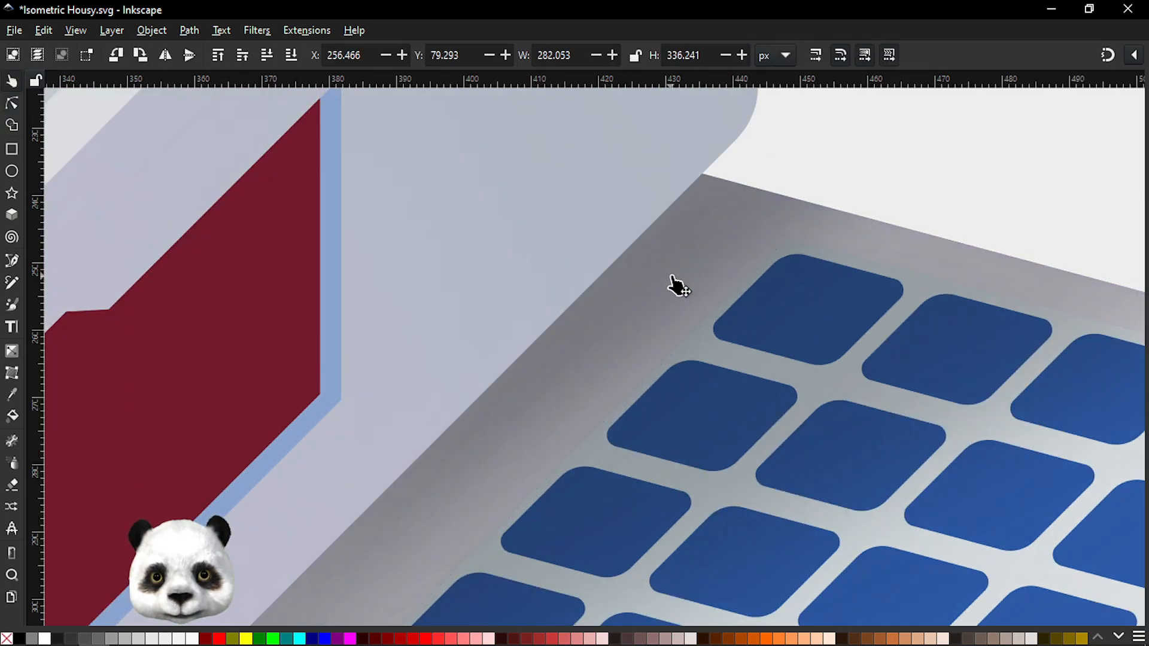
{"action": "scroll", "coordinate": [674, 283], "scroll_direction": "up", "scroll_amount": 2}
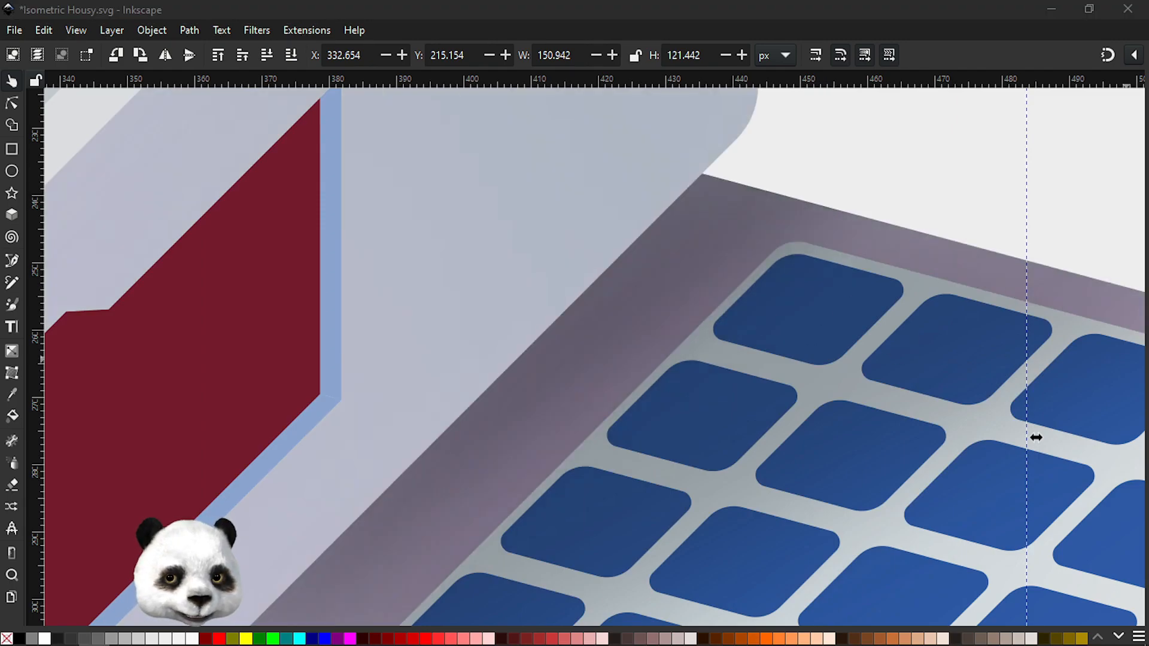
{"action": "scroll", "coordinate": [958, 449], "scroll_direction": "down", "scroll_amount": 5}
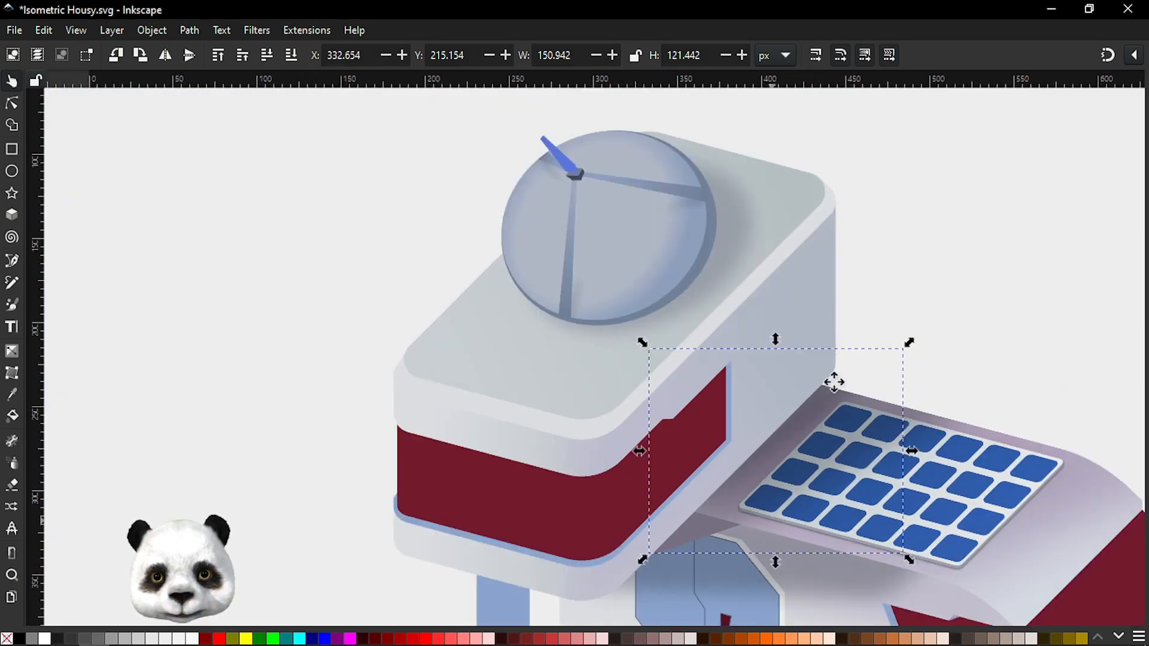
{"action": "scroll", "coordinate": [816, 415], "scroll_direction": "up", "scroll_amount": 3}
{"action": "left_click", "coordinate": [734, 250], "text": "alt"}
{"action": "left_click", "coordinate": [736, 249], "text": "alt"}
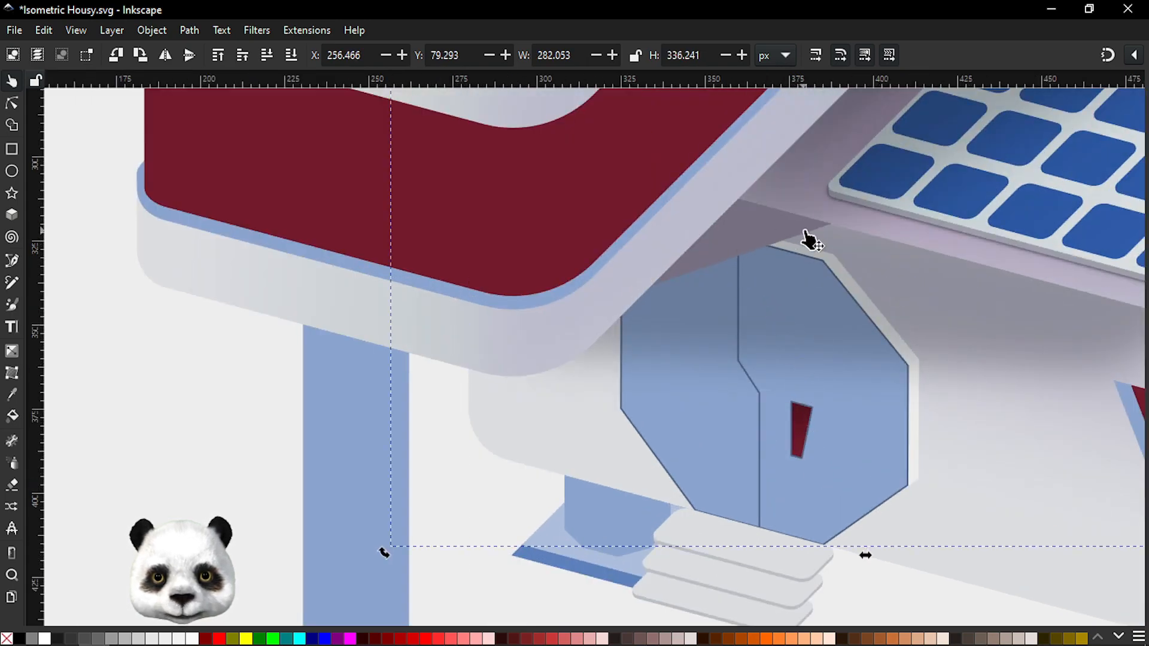
{"action": "left_click", "coordinate": [777, 243], "text": "alt"}
{"action": "left_click", "coordinate": [776, 244], "text": "alt"}
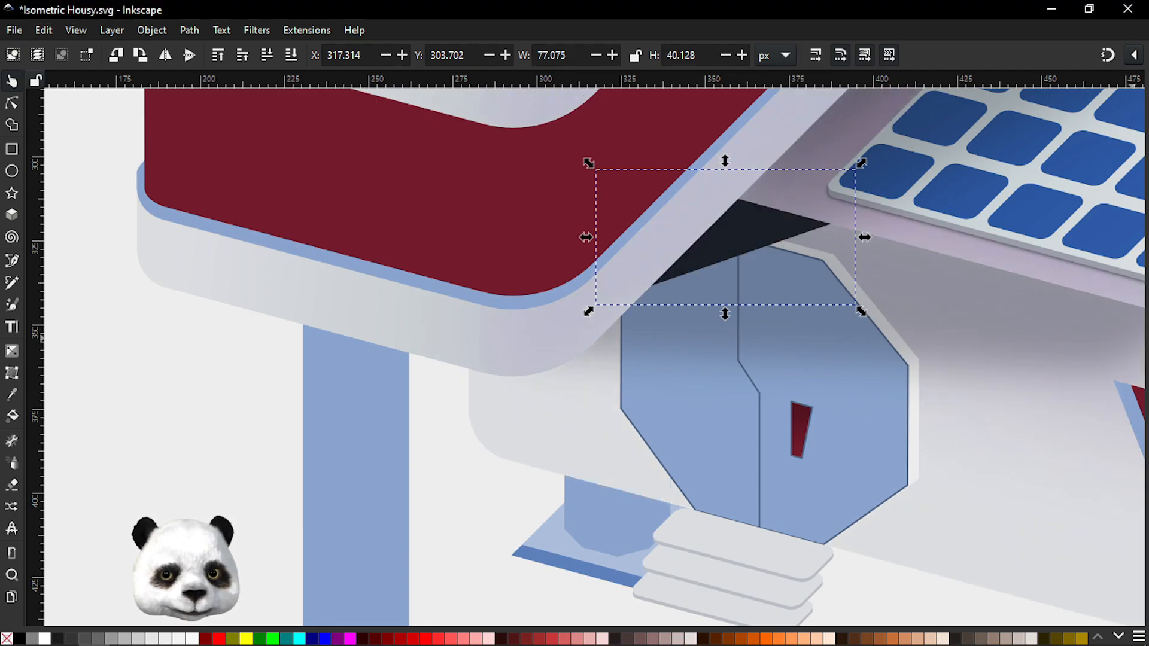
Step: Blur the near-black triangular shape above the door and make it translucent so it forms a soft shadow, and deselect it
{"action": "scroll", "coordinate": [993, 330], "scroll_direction": "down", "scroll_amount": 1, "text": "ctrl"}
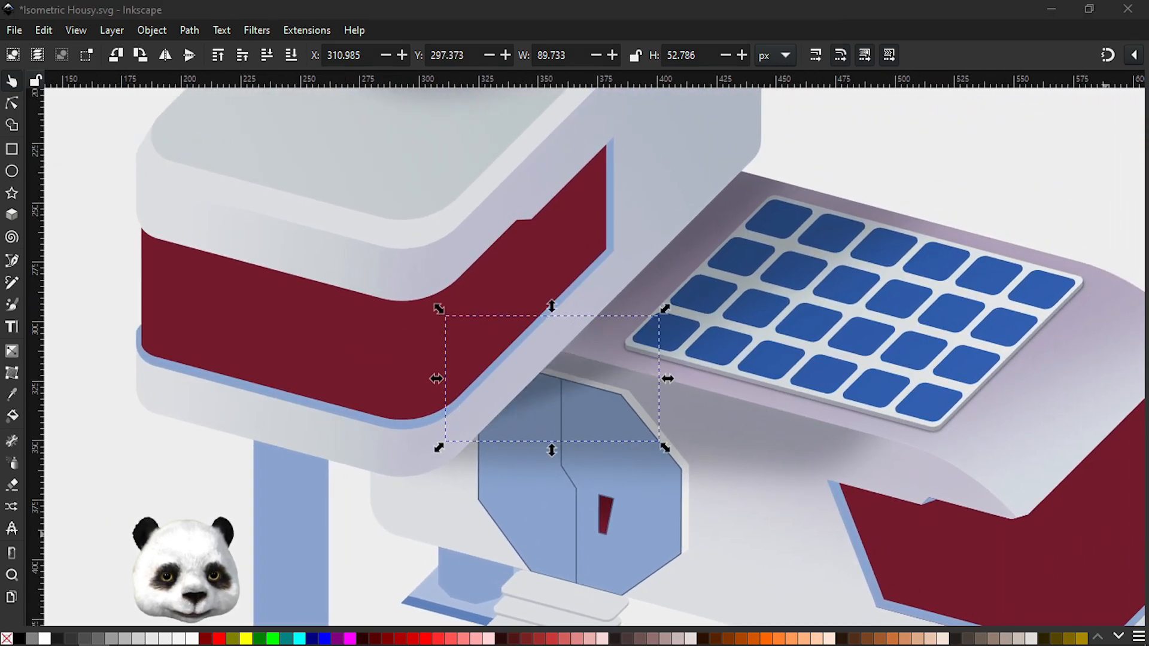
{"action": "scroll", "coordinate": [478, 396], "scroll_direction": "up", "scroll_amount": 1}
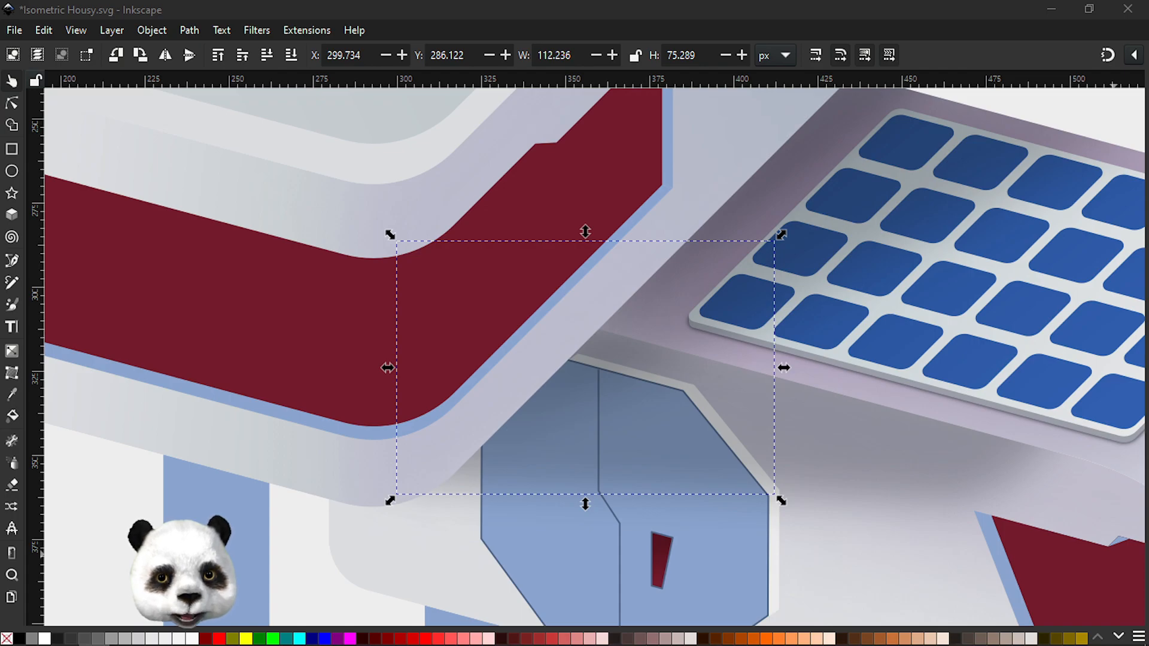
{"action": "scroll", "coordinate": [443, 503], "scroll_direction": "down", "scroll_amount": 3}
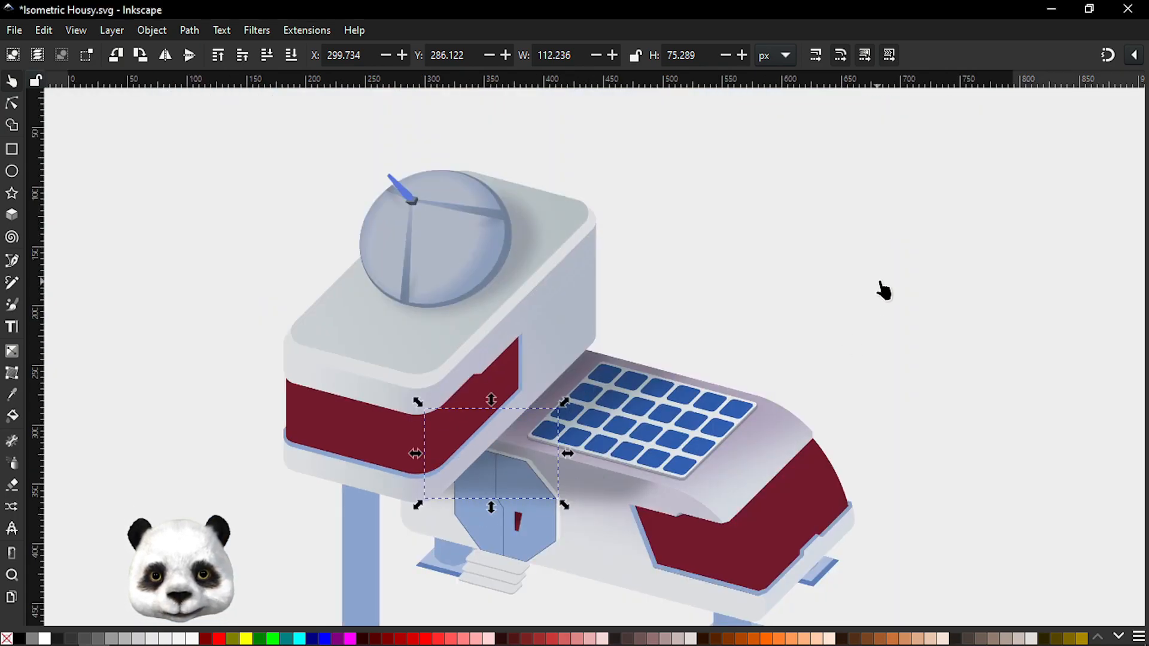
{"action": "left_click", "coordinate": [875, 287]}
{"action": "left_click_drag", "start_coordinate": [845, 349], "coordinate": [865, 191]}
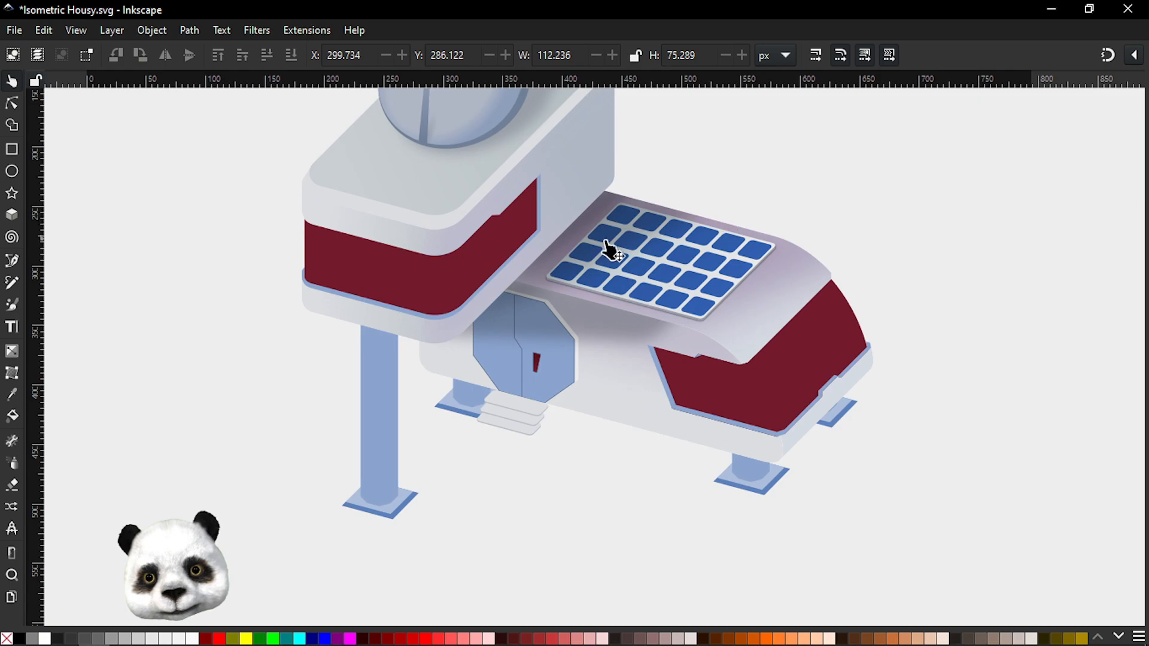
{"action": "scroll", "coordinate": [688, 338], "scroll_direction": "down", "scroll_amount": 2}
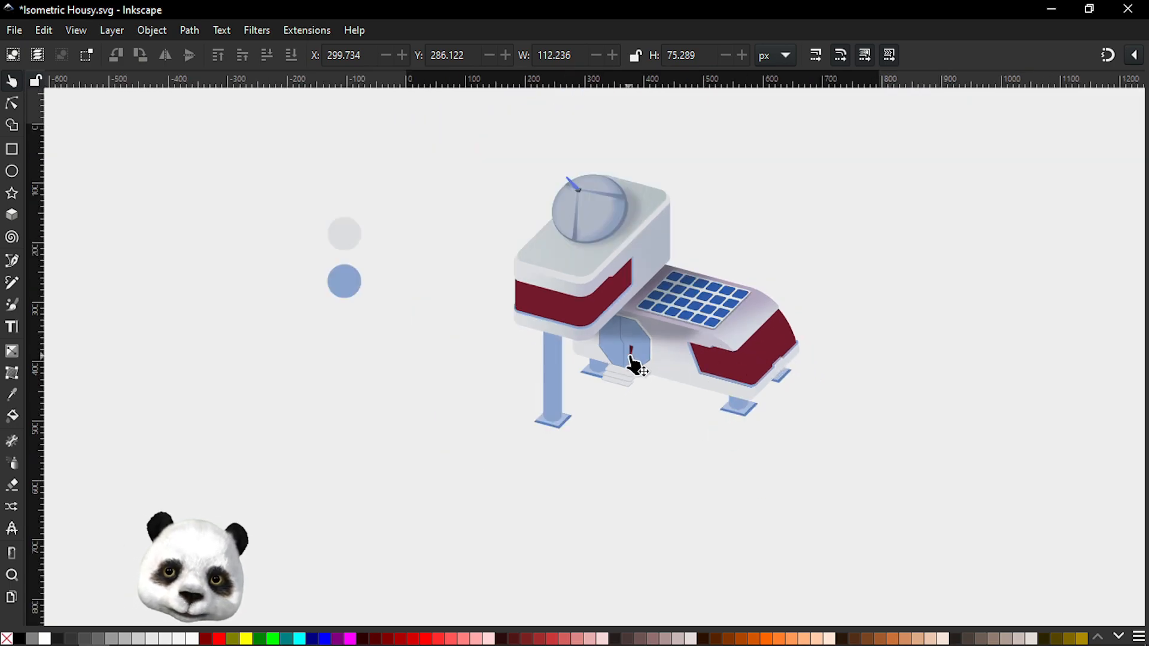
Step: Examine the soft shadow above the door, the upper building's edges and the narrow lower end face beneath the red window
{"action": "scroll", "coordinate": [634, 363], "scroll_direction": "up", "scroll_amount": 2}
{"action": "scroll", "coordinate": [699, 366], "scroll_direction": "up", "scroll_amount": 1}
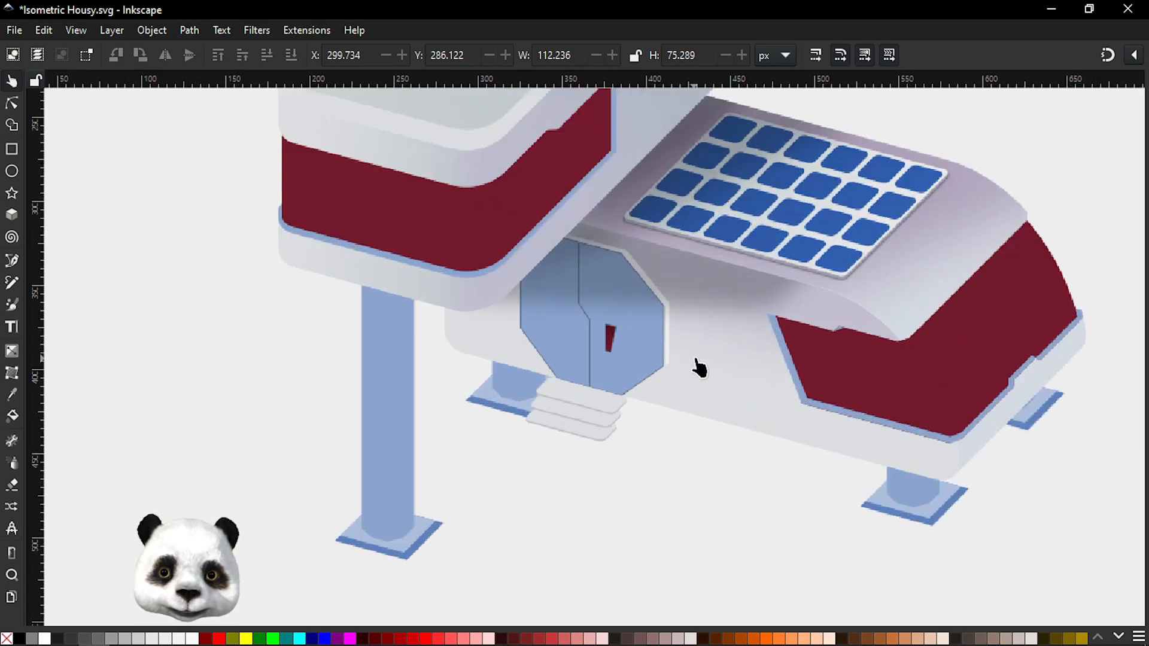
{"action": "scroll", "coordinate": [699, 366], "scroll_direction": "up", "scroll_amount": 1}
{"action": "scroll", "coordinate": [563, 233], "scroll_direction": "up", "scroll_amount": 2}
{"action": "left_click", "coordinate": [538, 160]}
{"action": "left_click", "coordinate": [531, 151]}
{"action": "scroll", "coordinate": [830, 365], "scroll_direction": "down", "scroll_amount": 3}
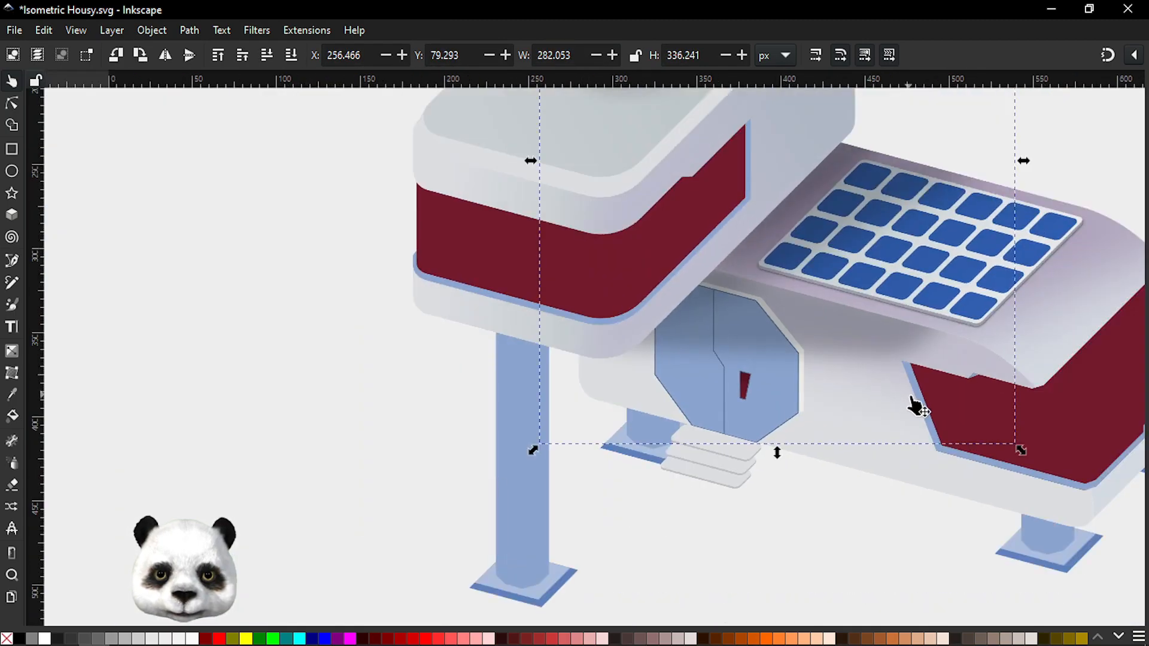
{"action": "left_click_drag", "start_coordinate": [768, 459], "coordinate": [725, 469]}
{"action": "left_click", "coordinate": [871, 548]}
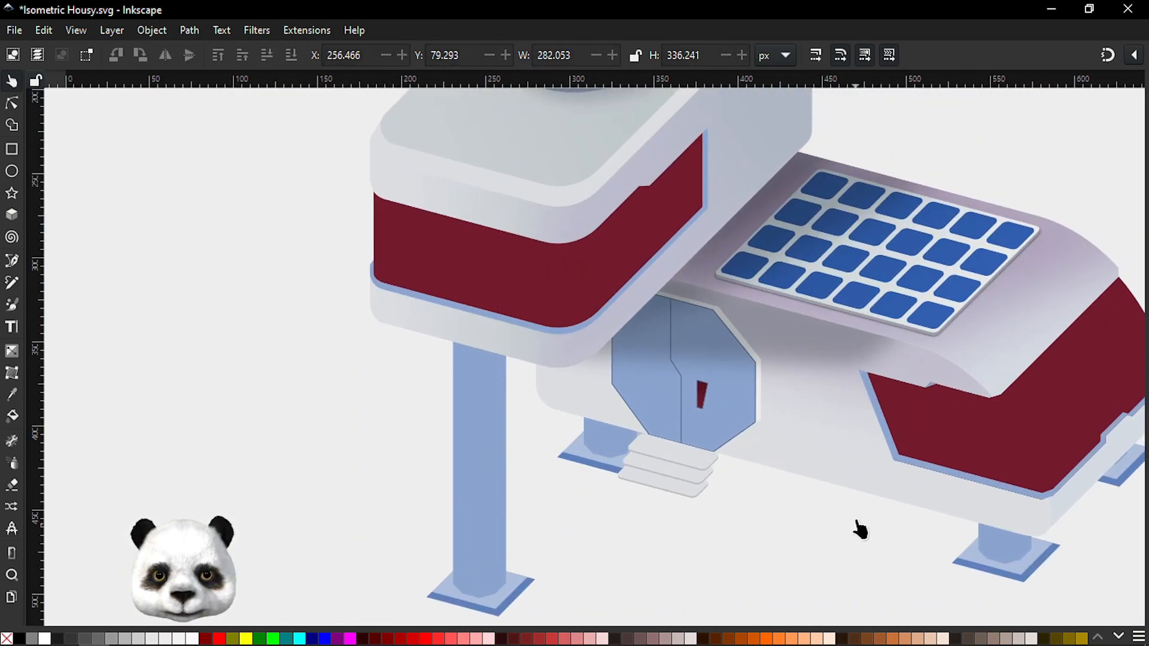
{"action": "scroll", "coordinate": [493, 515], "scroll_direction": "down", "scroll_amount": 2}
{"action": "scroll", "coordinate": [491, 509], "scroll_direction": "up", "scroll_amount": 1}
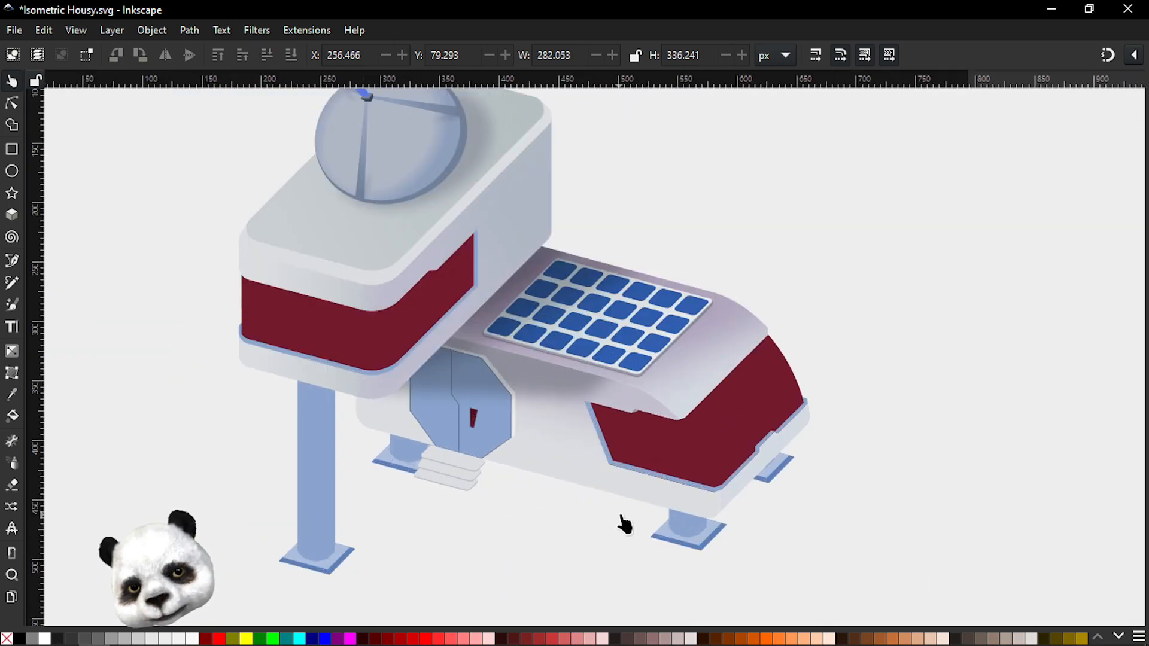
{"action": "scroll", "coordinate": [664, 524], "scroll_direction": "down", "scroll_amount": 2}
{"action": "scroll", "coordinate": [778, 490], "scroll_direction": "down", "scroll_amount": 2}
{"action": "scroll", "coordinate": [693, 505], "scroll_direction": "up", "scroll_amount": 5}
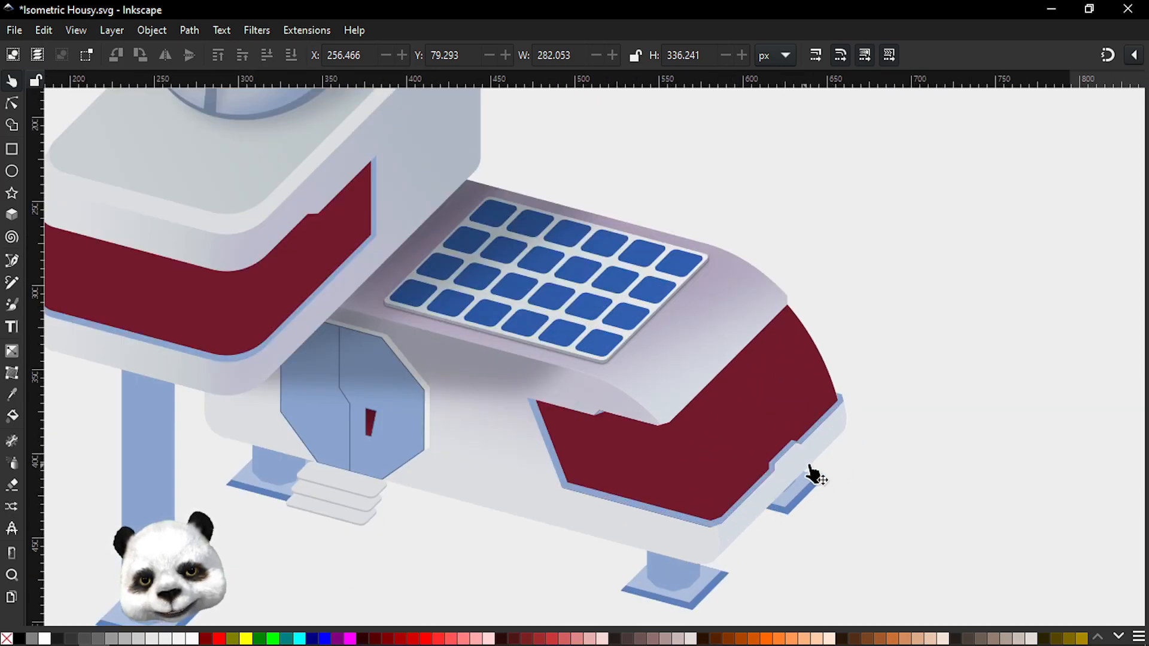
{"action": "scroll", "coordinate": [753, 539], "scroll_direction": "down", "scroll_amount": 2}
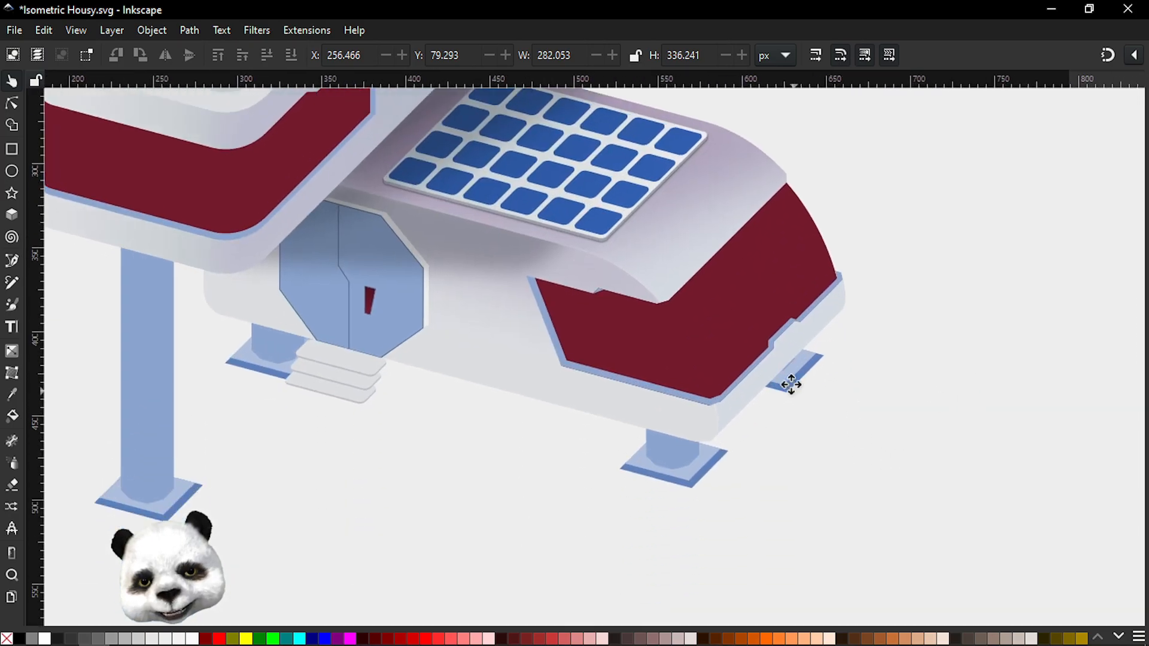
Step: Draw a translucent dark four-sided shape with the Pen tool over the narrow end face below the red window, confined to that face
{"action": "scroll", "coordinate": [796, 390], "scroll_direction": "up", "scroll_amount": 3}
{"action": "left_click", "coordinate": [733, 407]}
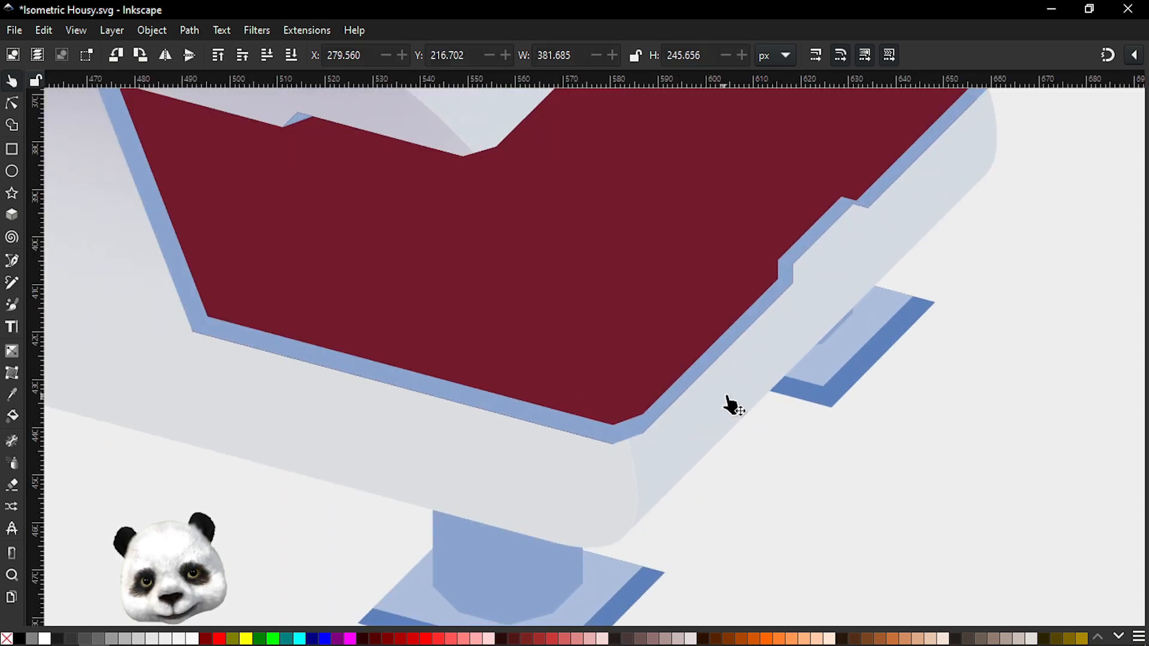
{"action": "scroll", "coordinate": [739, 605], "scroll_direction": "down", "scroll_amount": 3}
{"action": "left_click_drag", "start_coordinate": [752, 525], "coordinate": [699, 378]}
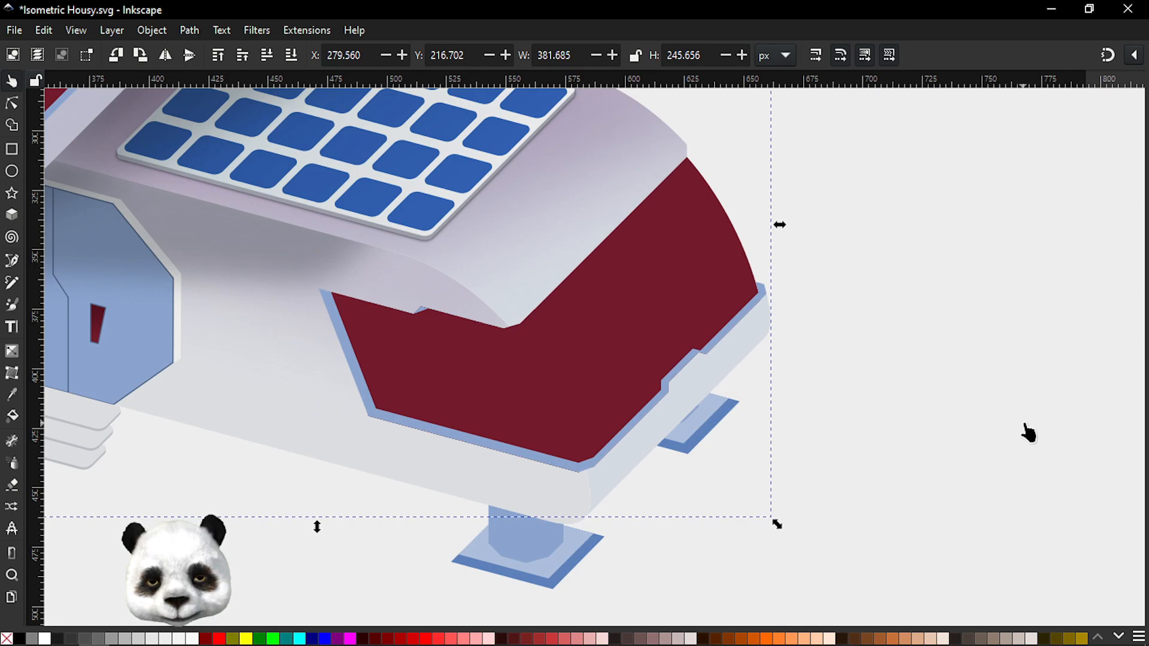
{"action": "key", "text": "b"}
{"action": "left_click", "coordinate": [508, 430]}
{"action": "left_click", "coordinate": [801, 248]}
{"action": "left_click", "coordinate": [790, 412]}
{"action": "left_click_drag", "start_coordinate": [558, 560], "coordinate": [560, 567]}
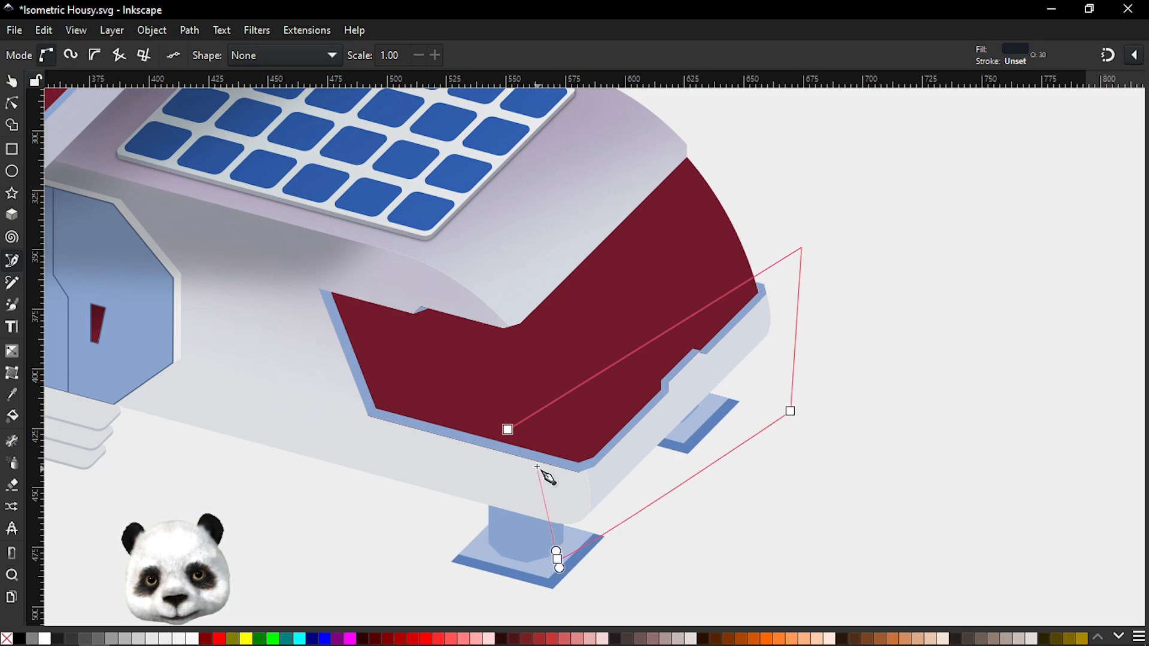
{"action": "left_click", "coordinate": [508, 431]}
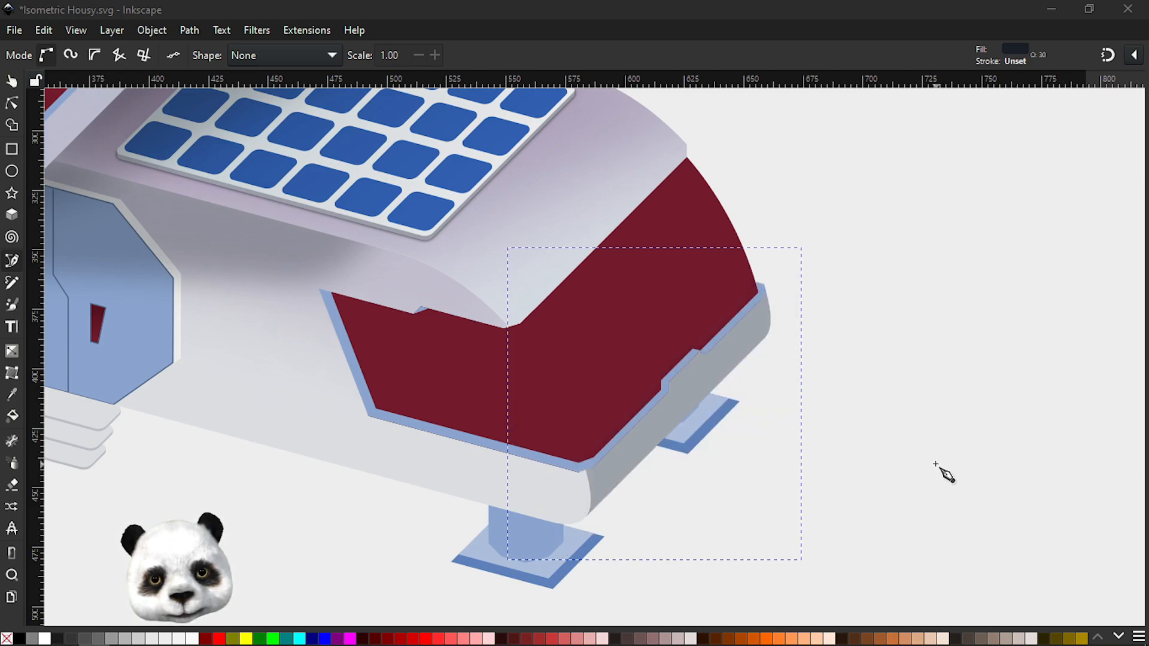
Step: Apply a linear gradient along the end-face shape and recolor its far stop with lavender sampled from the roof, shortening the gradient slightly
{"action": "key", "text": "g"}
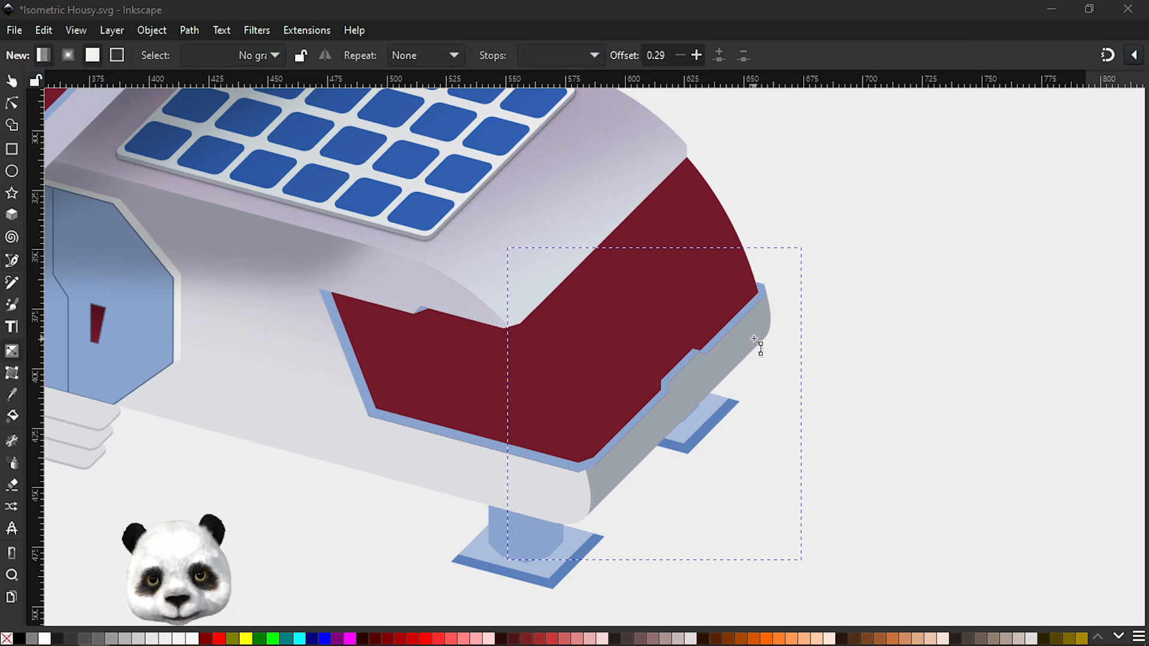
{"action": "left_click_drag", "start_coordinate": [753, 339], "coordinate": [567, 509]}
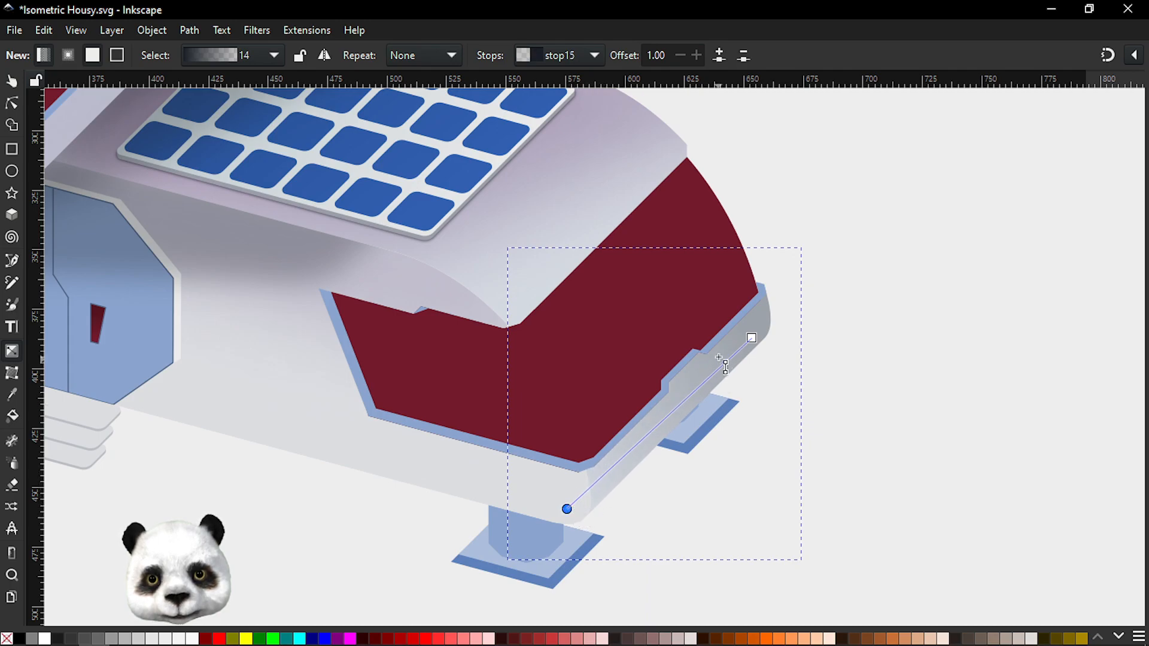
{"action": "key", "text": "d"}
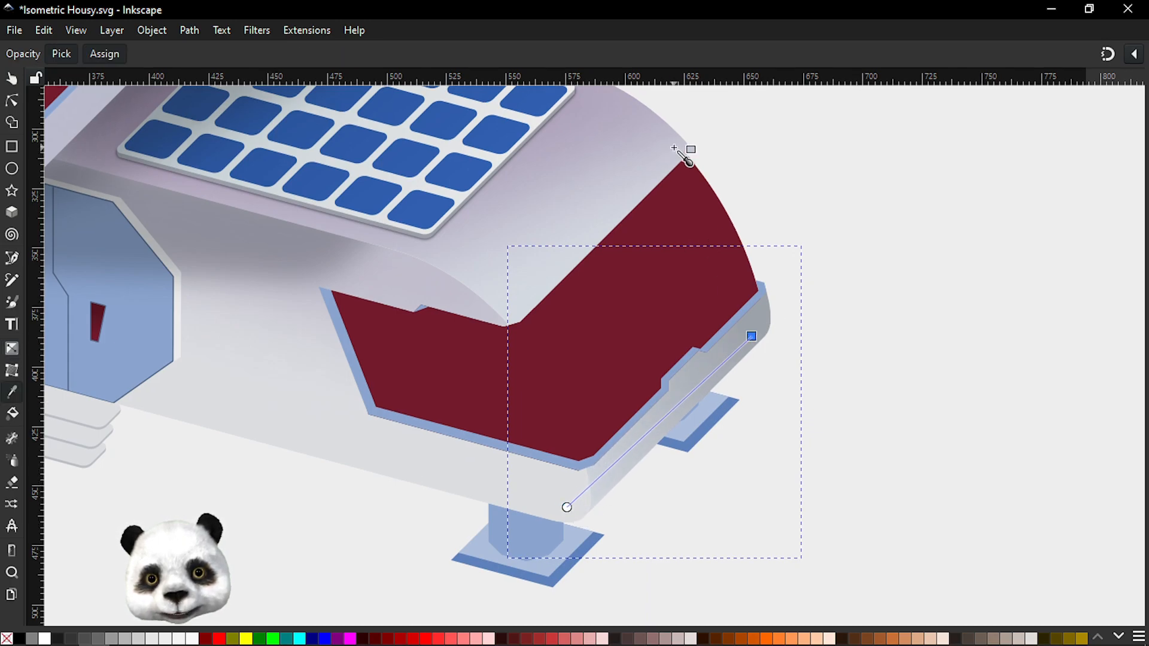
{"action": "left_click", "coordinate": [647, 113]}
{"action": "left_click_drag", "start_coordinate": [565, 89], "coordinate": [689, 269]}
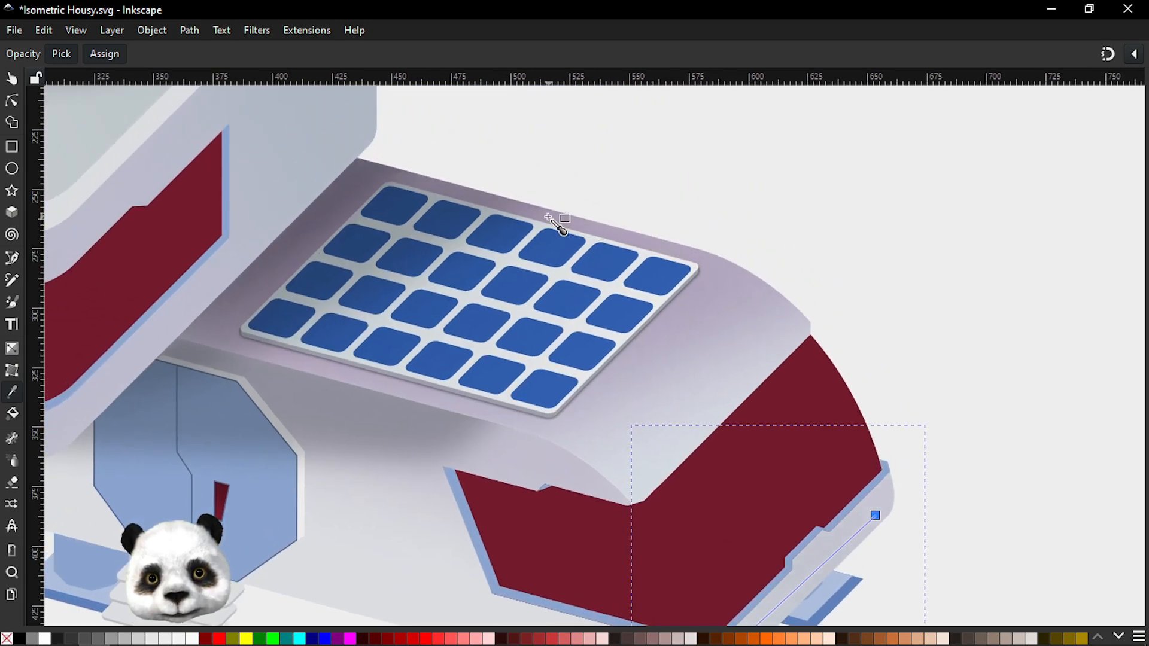
{"action": "left_click", "coordinate": [466, 192]}
{"action": "left_click_drag", "start_coordinate": [785, 281], "coordinate": [770, 185]}
{"action": "scroll", "coordinate": [757, 231], "scroll_direction": "down", "scroll_amount": 2}
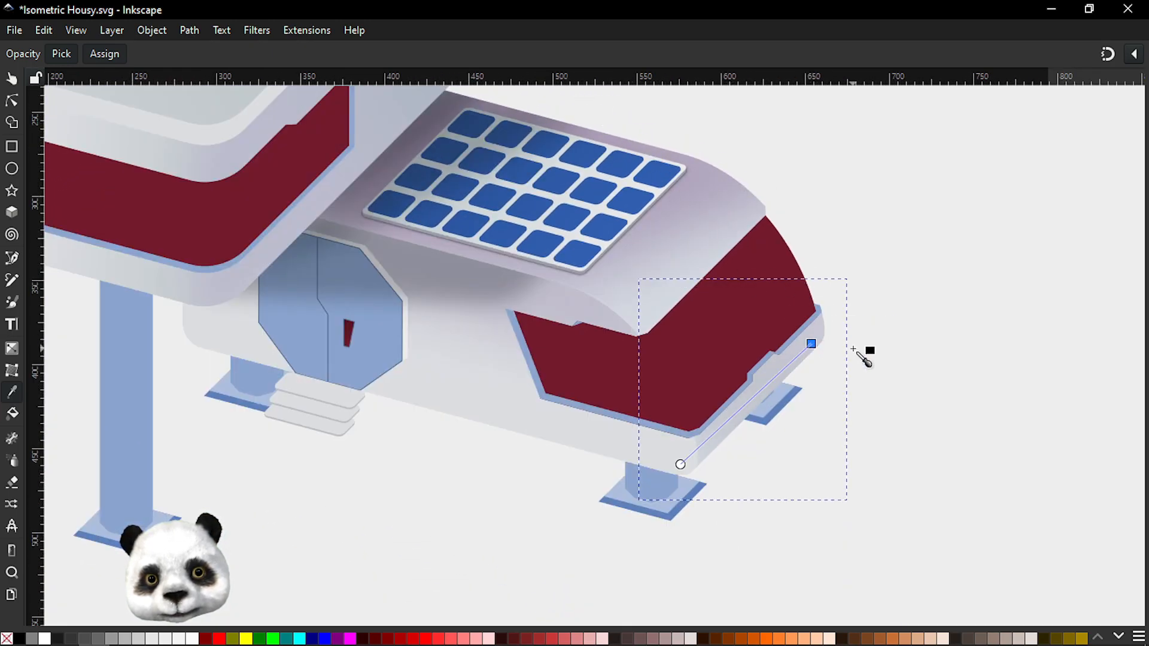
{"action": "left_click_drag", "start_coordinate": [813, 345], "coordinate": [796, 360]}
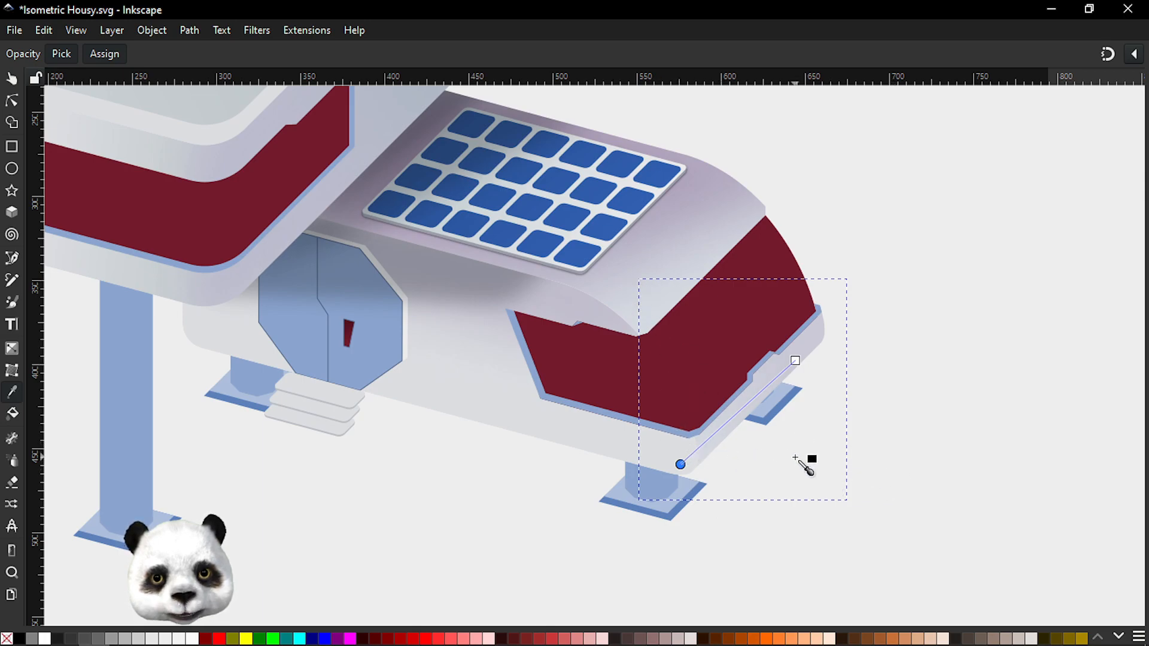
Step: Recolor both stops of the end-face gradient with purple and pale lavender tones sampled from the curved roof and its front edge
{"action": "scroll", "coordinate": [731, 443], "scroll_direction": "up", "scroll_amount": 2}
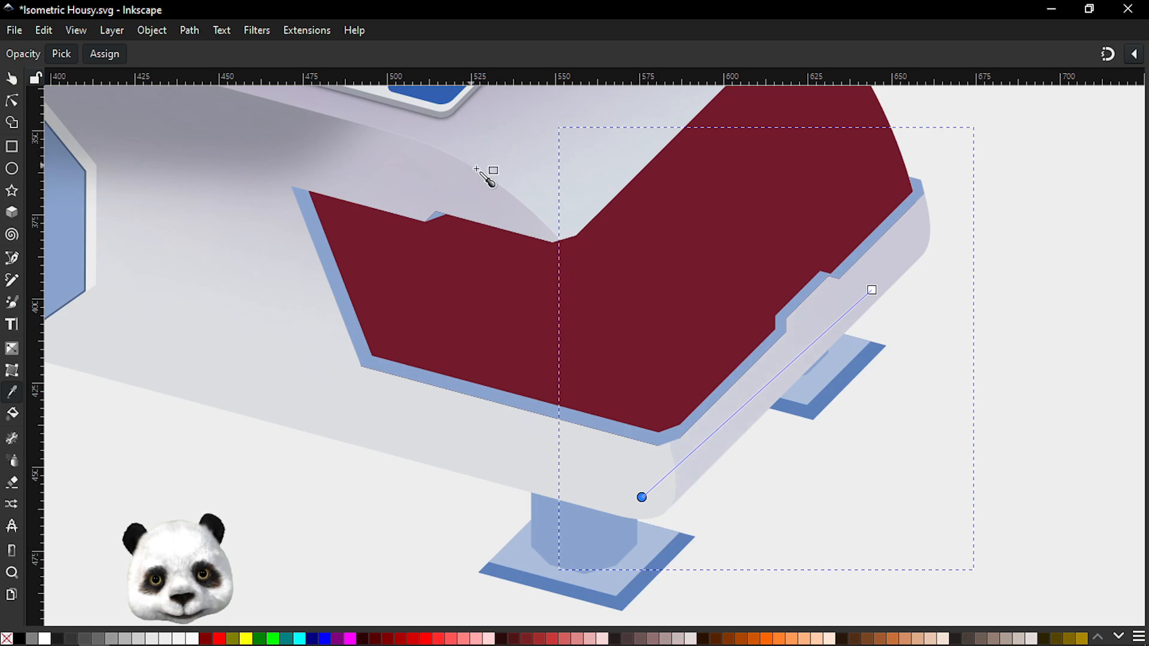
{"action": "left_click_drag", "start_coordinate": [469, 160], "coordinate": [650, 325]}
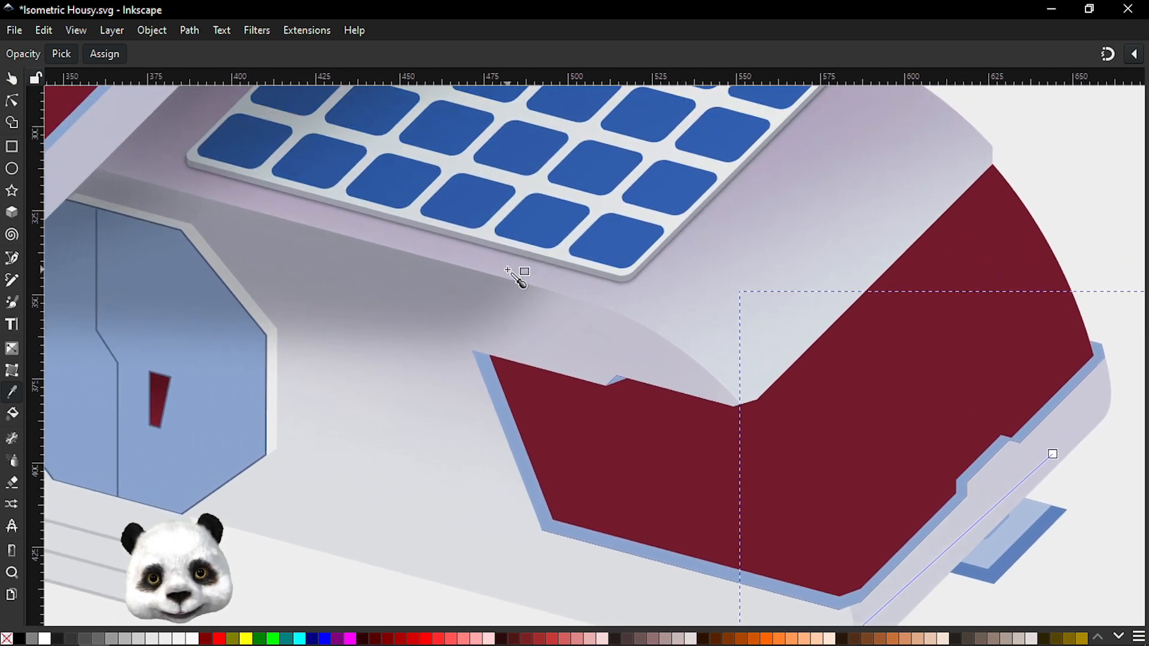
{"action": "scroll", "coordinate": [517, 278], "scroll_direction": "down", "scroll_amount": 1}
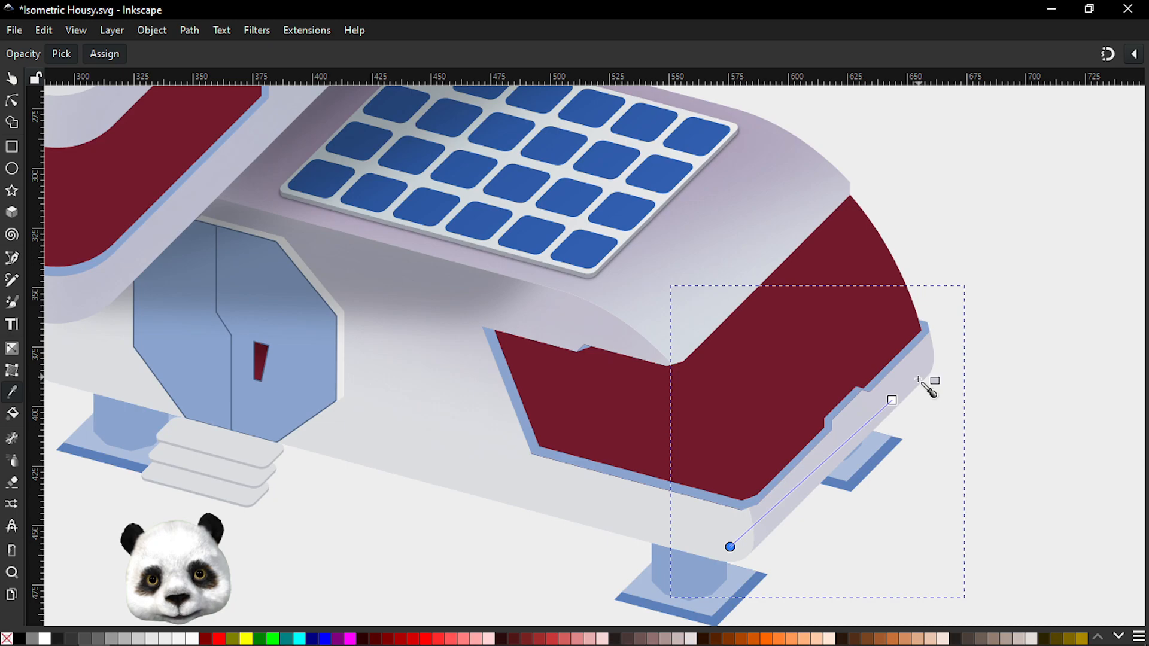
{"action": "left_click", "coordinate": [892, 400]}
{"action": "left_click_drag", "start_coordinate": [719, 167], "coordinate": [822, 263]}
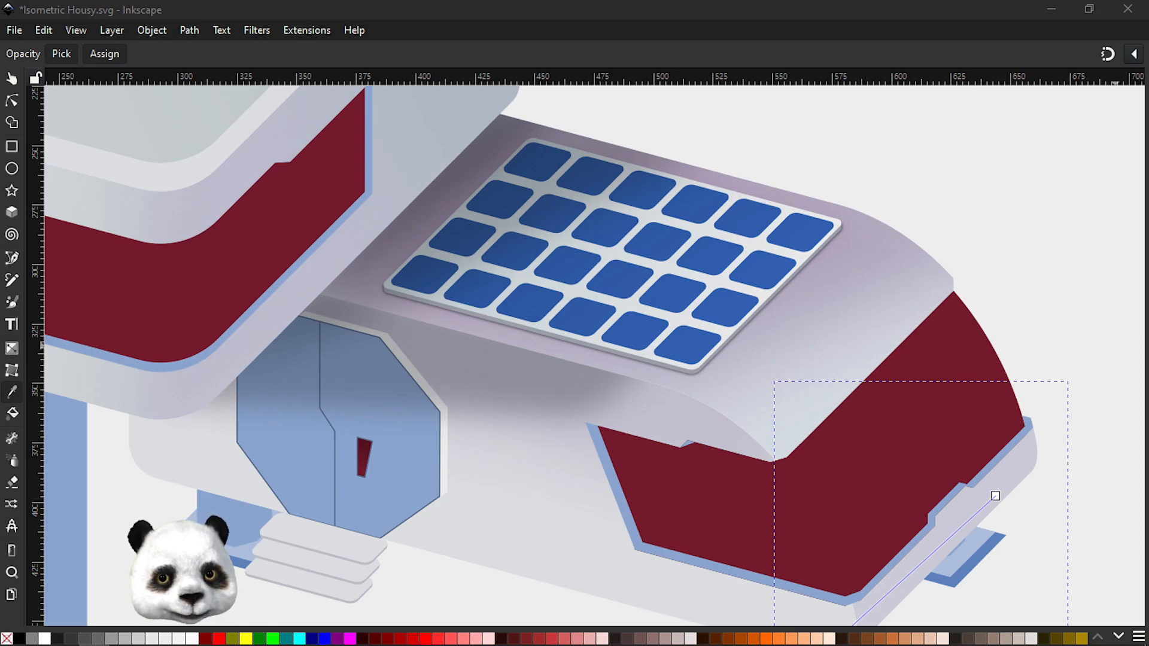
{"action": "left_click_drag", "start_coordinate": [1059, 482], "coordinate": [971, 382]}
{"action": "left_click", "coordinate": [917, 400]}
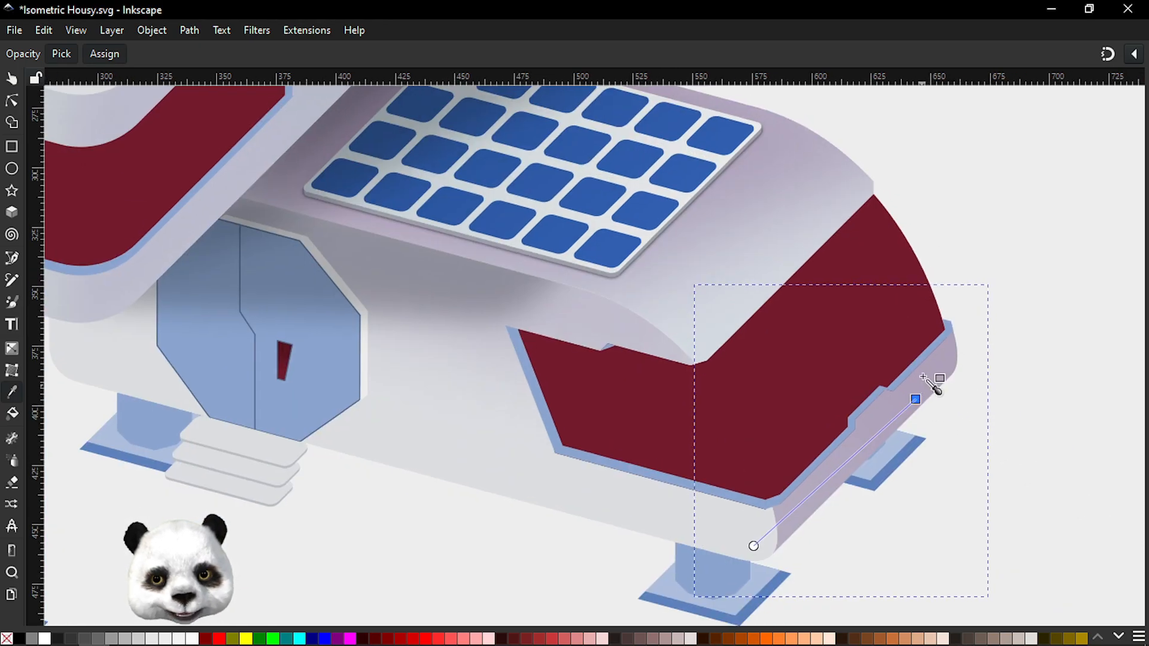
{"action": "left_click", "coordinate": [817, 140]}
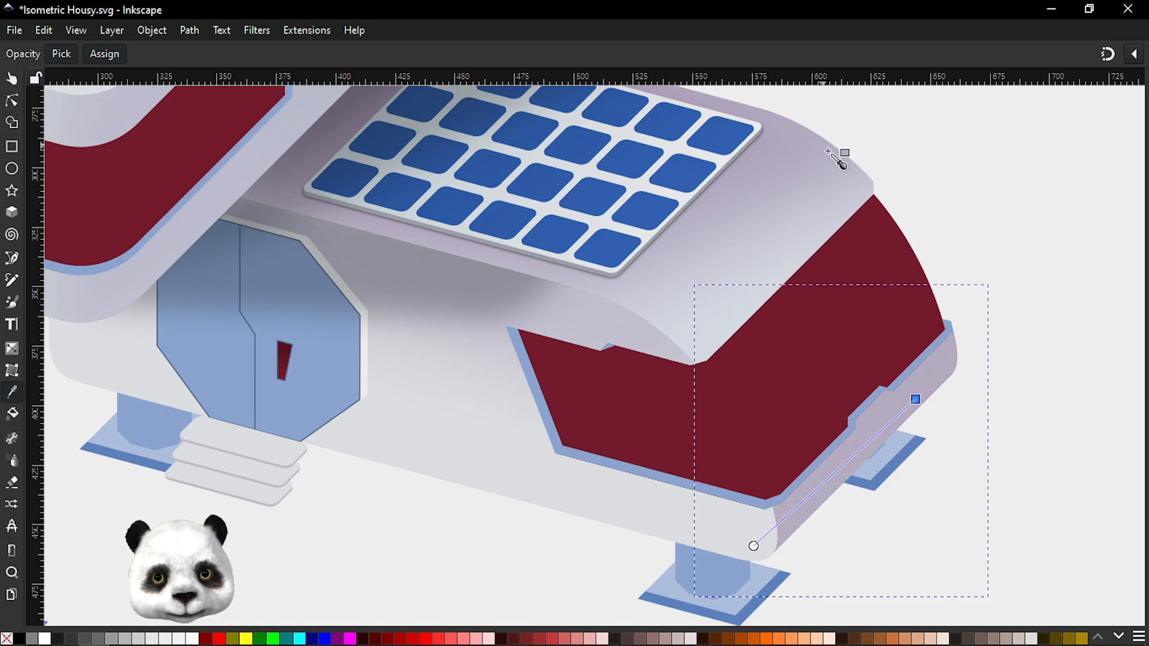
{"action": "left_click", "coordinate": [871, 180]}
{"action": "left_click", "coordinate": [754, 546]}
{"action": "left_click", "coordinate": [665, 321]}
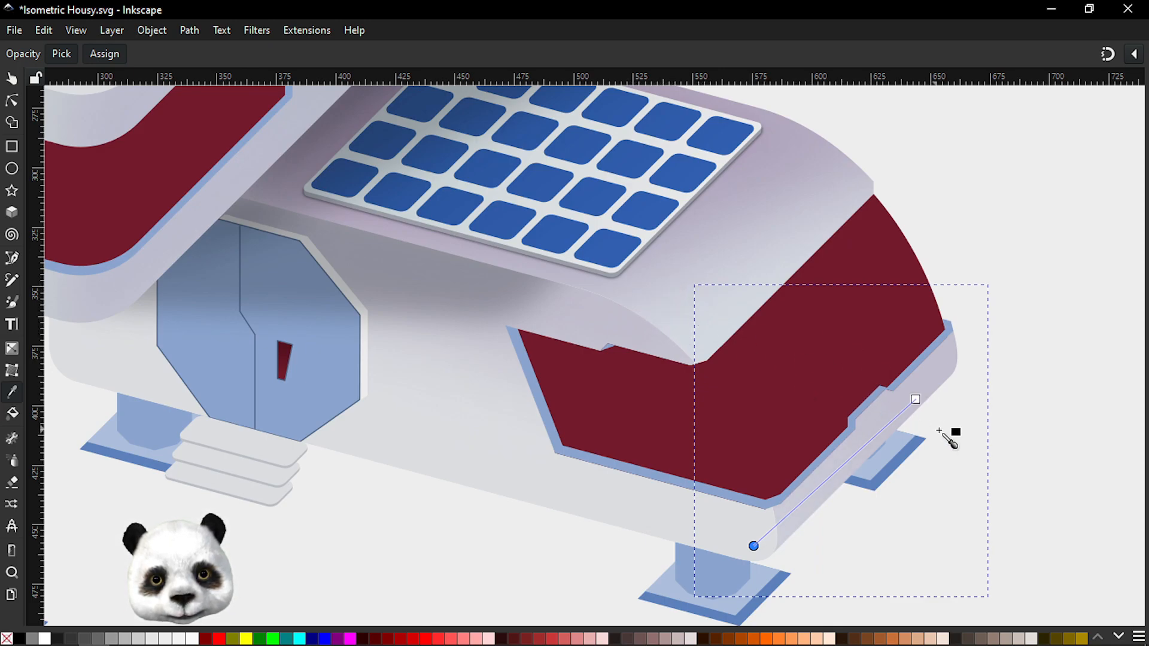
Step: Resample the far gradient stop from the roof's mauve upper edge, adjust both gradient ends along the end face, and deselect it
{"action": "left_click", "coordinate": [765, 116]}
{"action": "left_click_drag", "start_coordinate": [767, 119], "coordinate": [809, 160]}
{"action": "left_click_drag", "start_coordinate": [957, 442], "coordinate": [988, 418]}
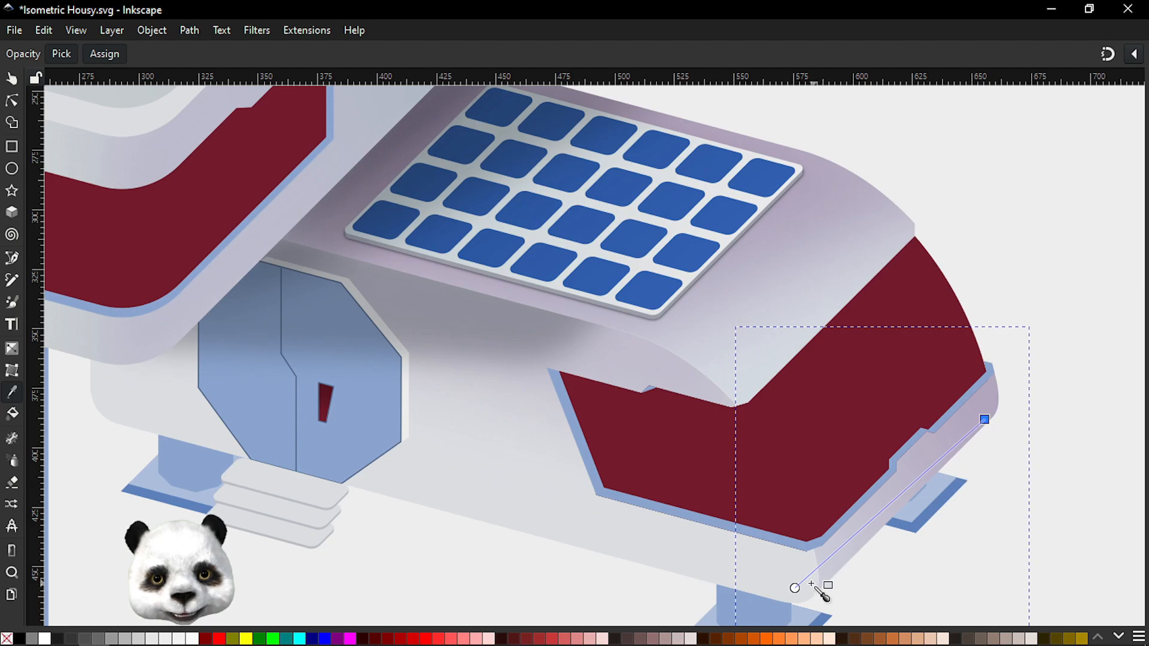
{"action": "mouse_move", "coordinate": [795, 589]}
{"action": "left_mouse_down"}
{"action": "mouse_move", "coordinate": [833, 561]}
{"action": "mouse_move", "coordinate": [808, 579]}
{"action": "left_mouse_up"}
{"action": "key", "text": "s"}
{"action": "left_click", "coordinate": [1070, 270]}
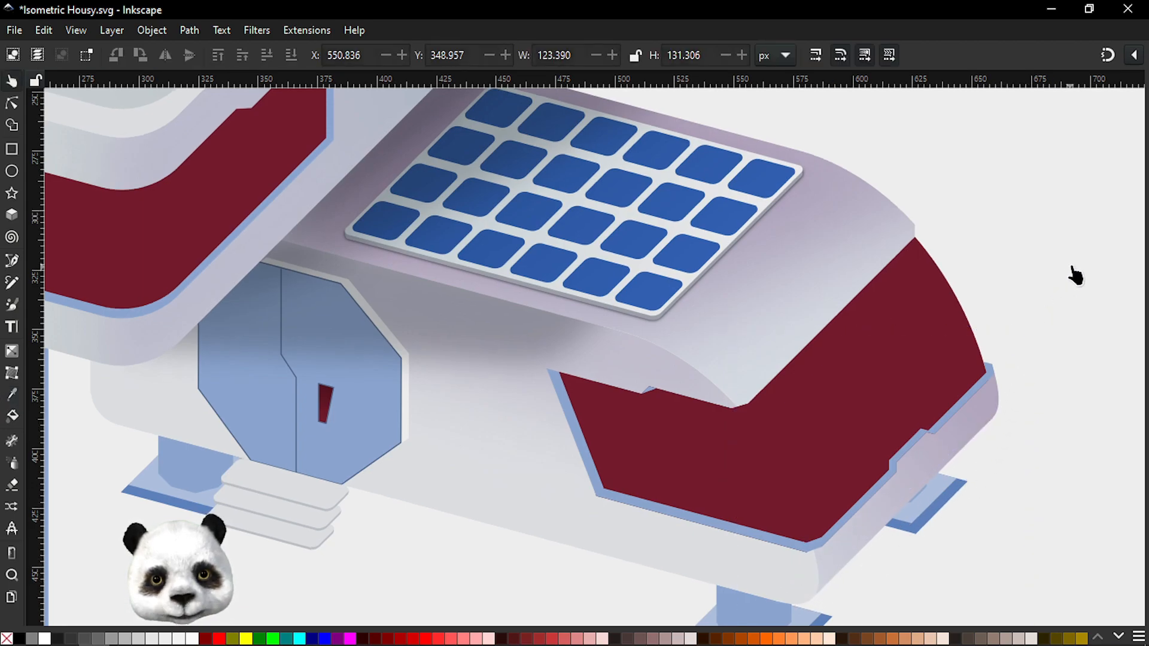
Step: Review the shaded end face against the whole building and save the drawing
{"action": "scroll", "coordinate": [1076, 258], "scroll_direction": "down", "scroll_amount": 2}
{"action": "mouse_move", "coordinate": [1078, 261]}
{"action": "left_mouse_down"}
{"action": "mouse_move", "coordinate": [980, 242]}
{"action": "mouse_move", "coordinate": [841, 256]}
{"action": "left_mouse_up"}
{"action": "scroll", "coordinate": [845, 263], "scroll_direction": "down", "scroll_amount": 1}
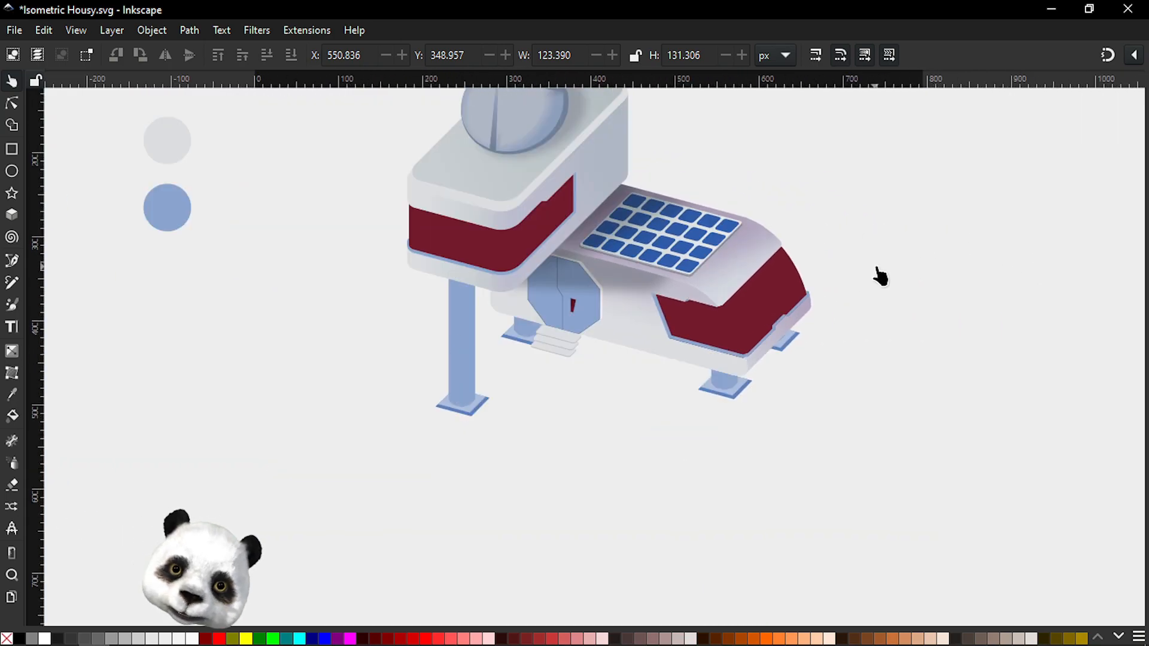
{"action": "left_click_drag", "start_coordinate": [883, 303], "coordinate": [937, 356]}
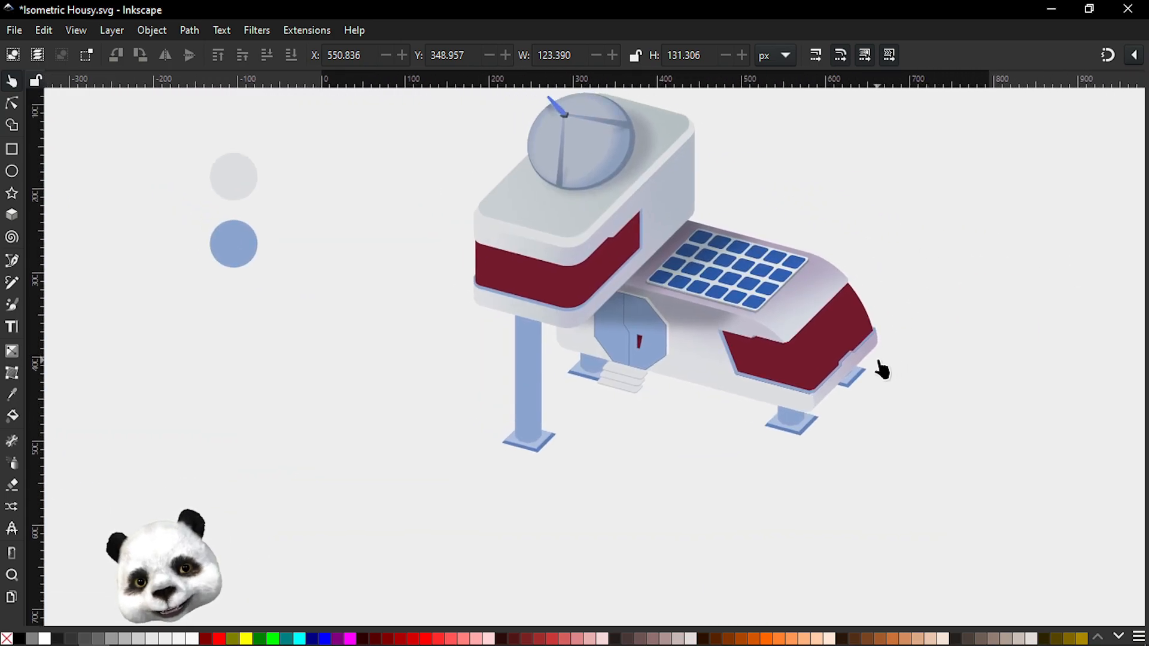
{"action": "scroll", "coordinate": [884, 370], "scroll_direction": "up", "scroll_amount": 2}
{"action": "key", "text": "ctrl+s"}
{"action": "scroll", "coordinate": [876, 359], "scroll_direction": "down", "scroll_amount": 3}
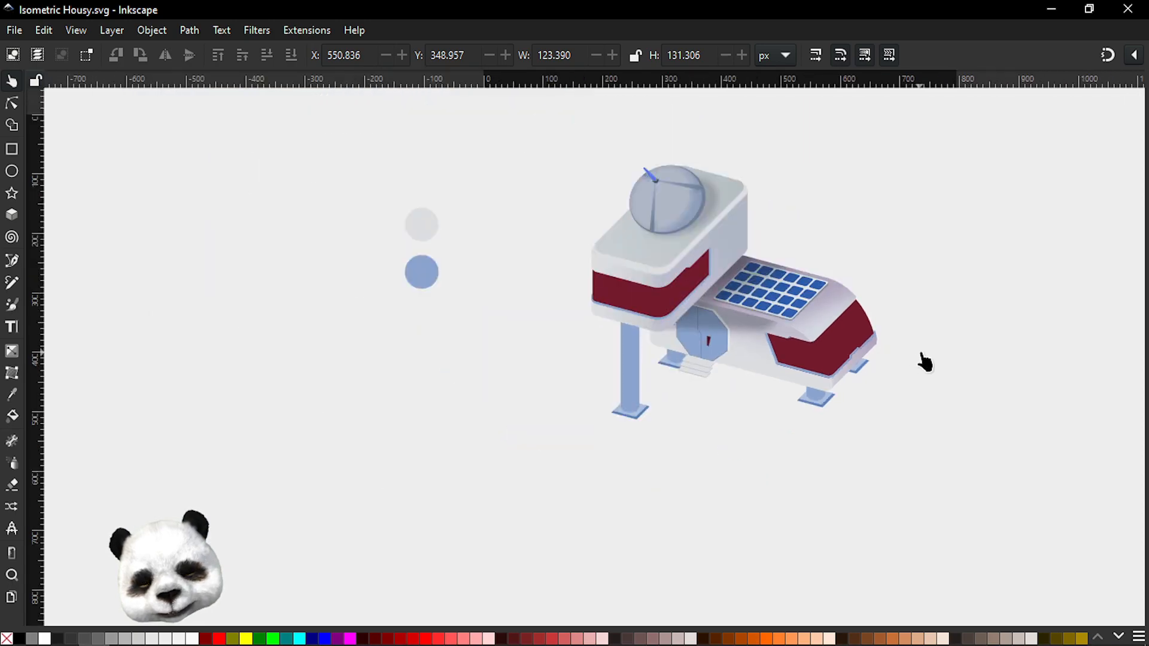
Step: Deepen the far stop of the end-face gradient to a darker purple and deselect the shape
{"action": "scroll", "coordinate": [862, 352], "scroll_direction": "up", "scroll_amount": 2}
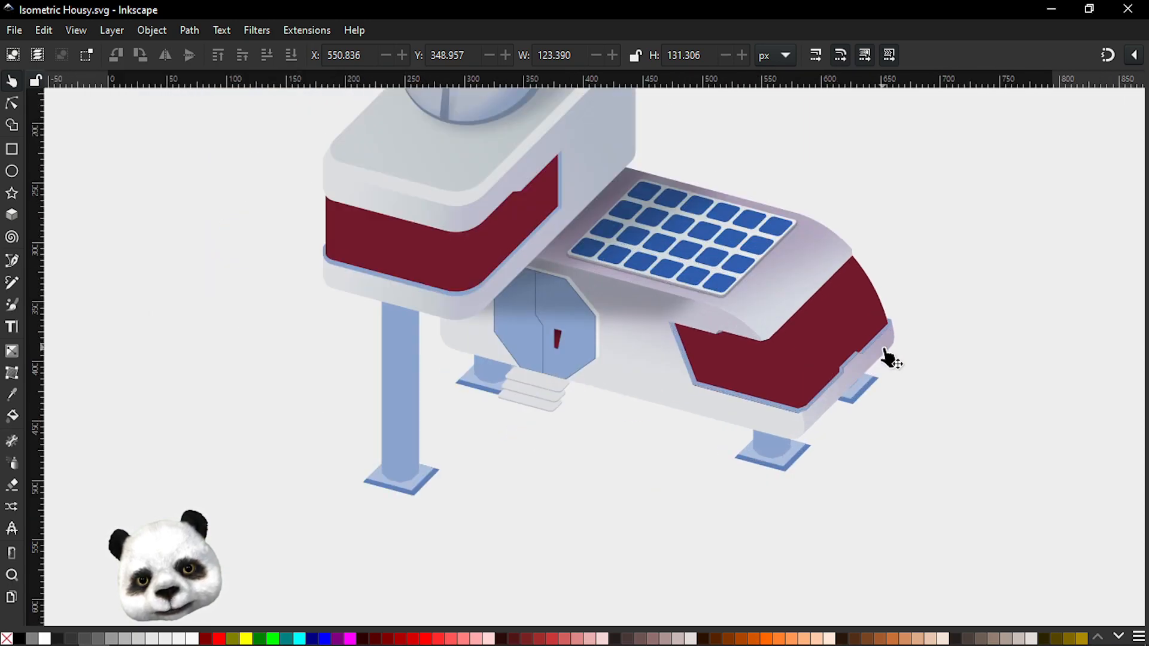
{"action": "scroll", "coordinate": [847, 410], "scroll_direction": "down", "scroll_amount": 4}
{"action": "scroll", "coordinate": [853, 405], "scroll_direction": "up", "scroll_amount": 7}
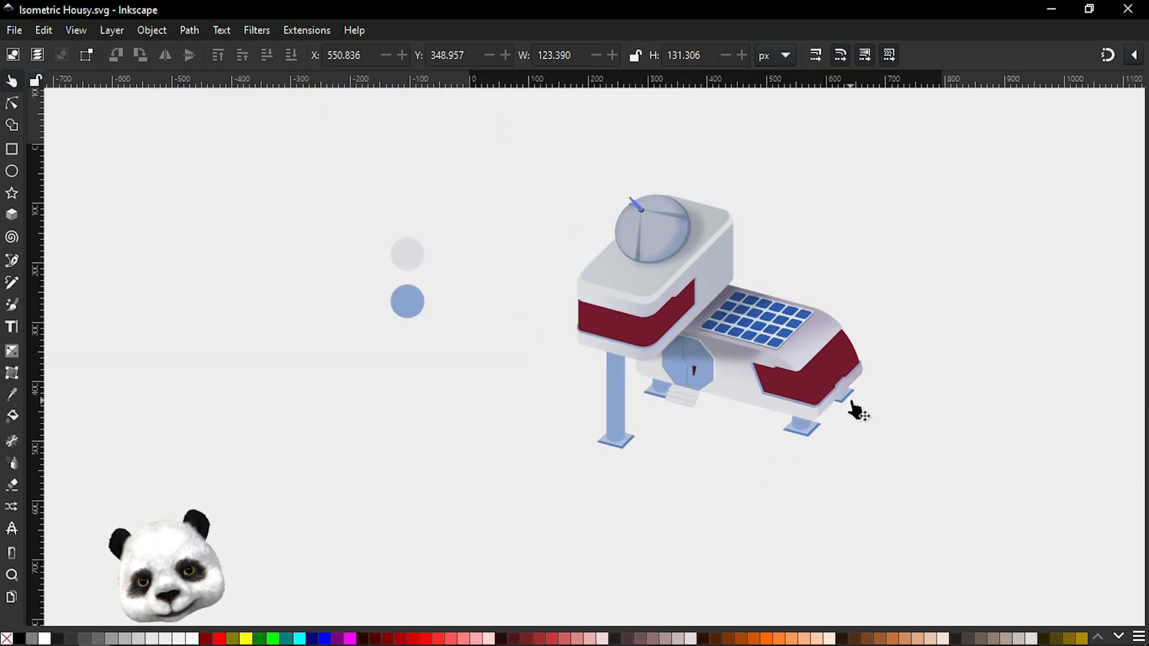
{"action": "key", "text": "g"}
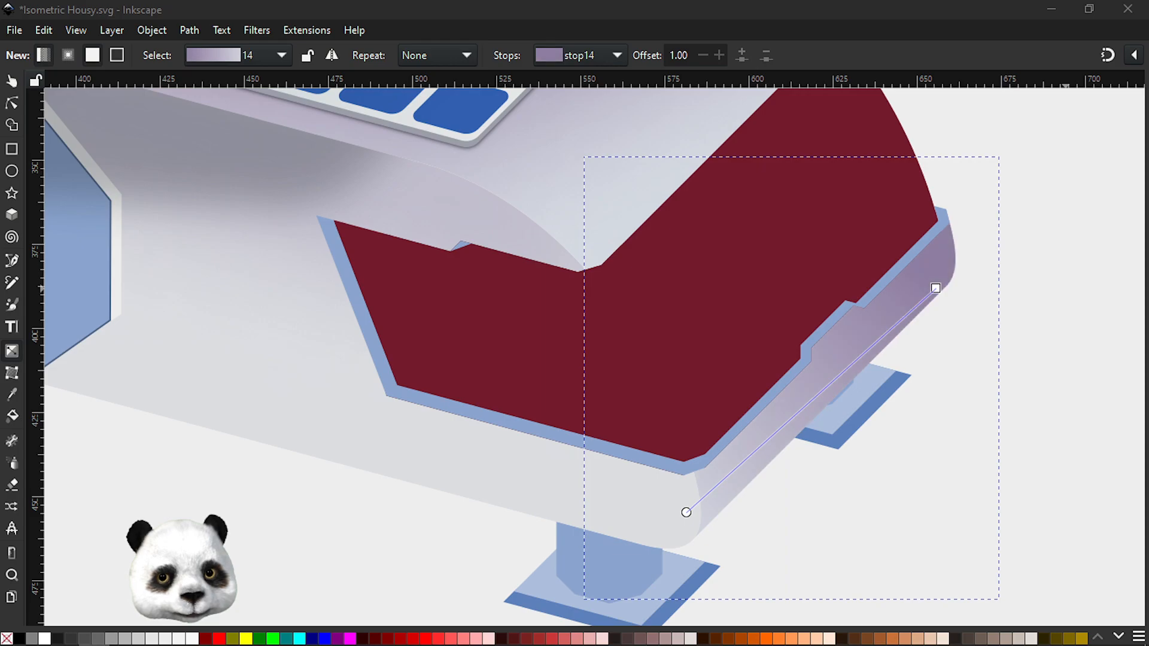
{"action": "key", "text": "s"}
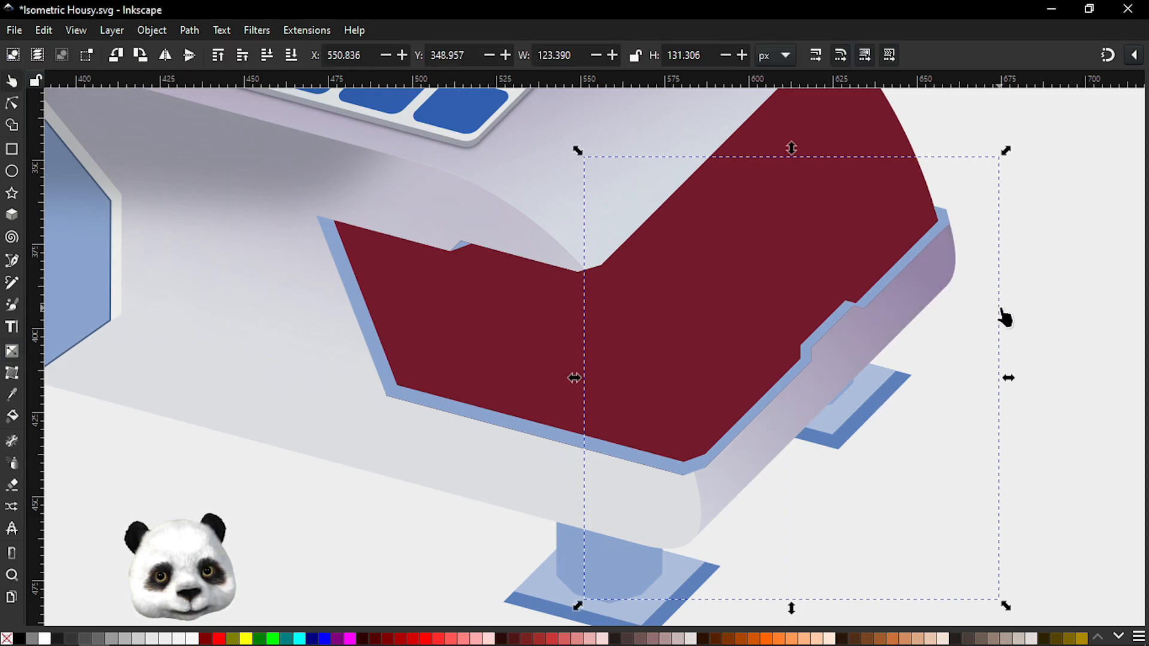
{"action": "scroll", "coordinate": [1057, 312], "scroll_direction": "down", "scroll_amount": 6}
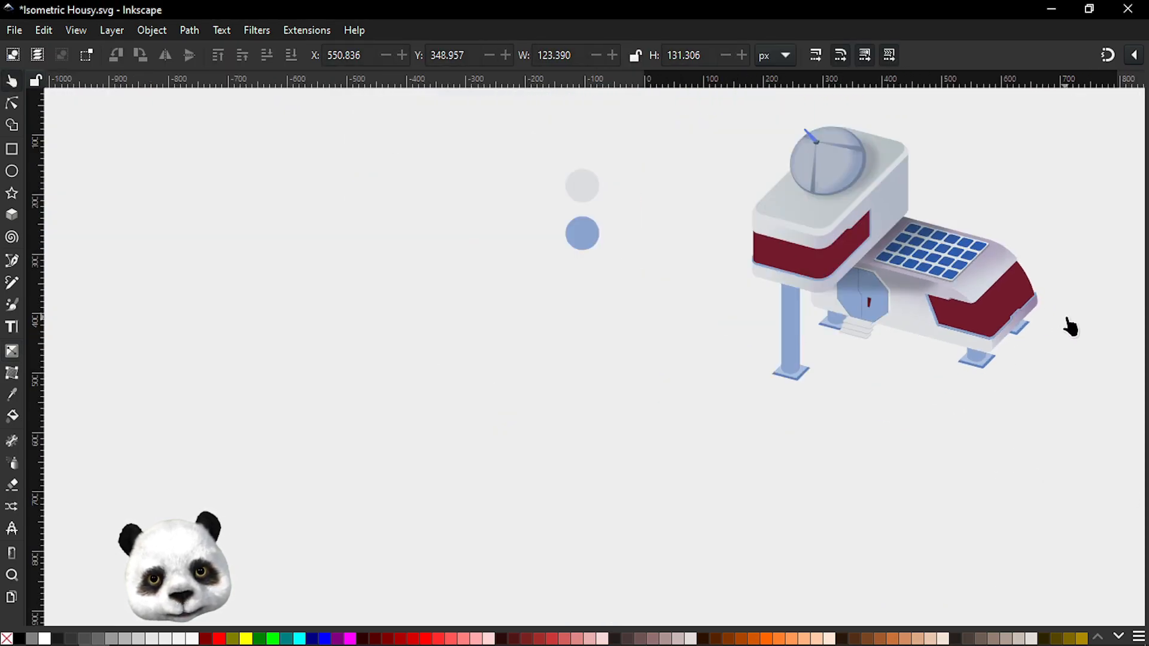
{"action": "scroll", "coordinate": [1069, 307], "scroll_direction": "up", "scroll_amount": 4}
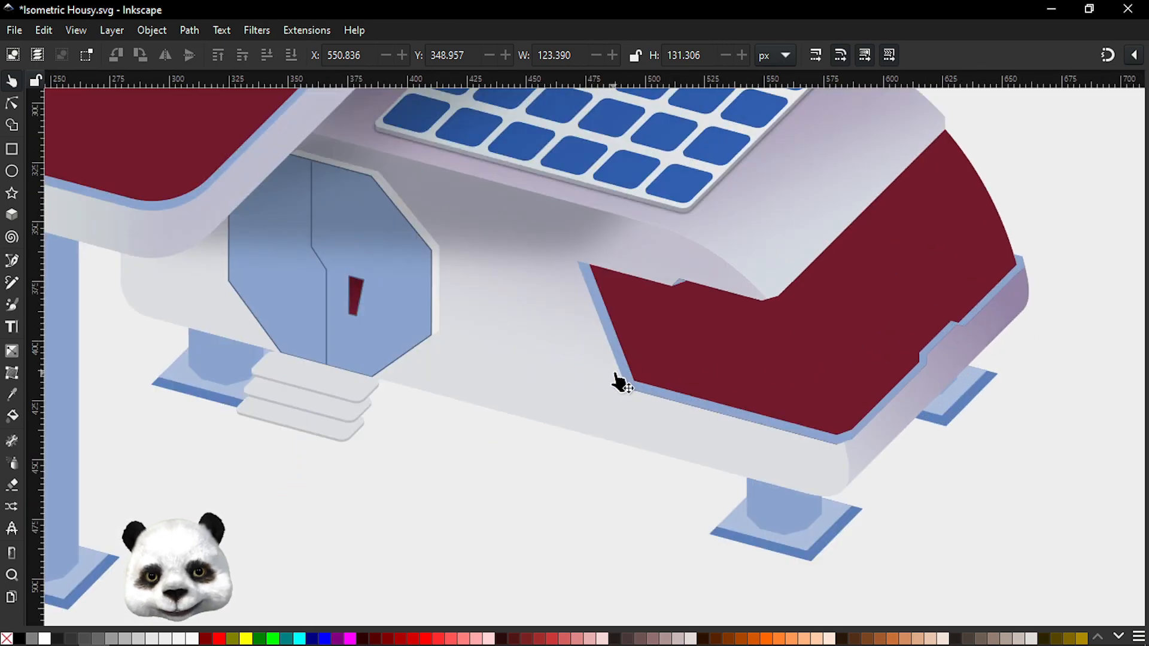
{"action": "scroll", "coordinate": [623, 398], "scroll_direction": "up", "scroll_amount": 3}
{"action": "left_click_drag", "start_coordinate": [659, 385], "coordinate": [739, 420]}
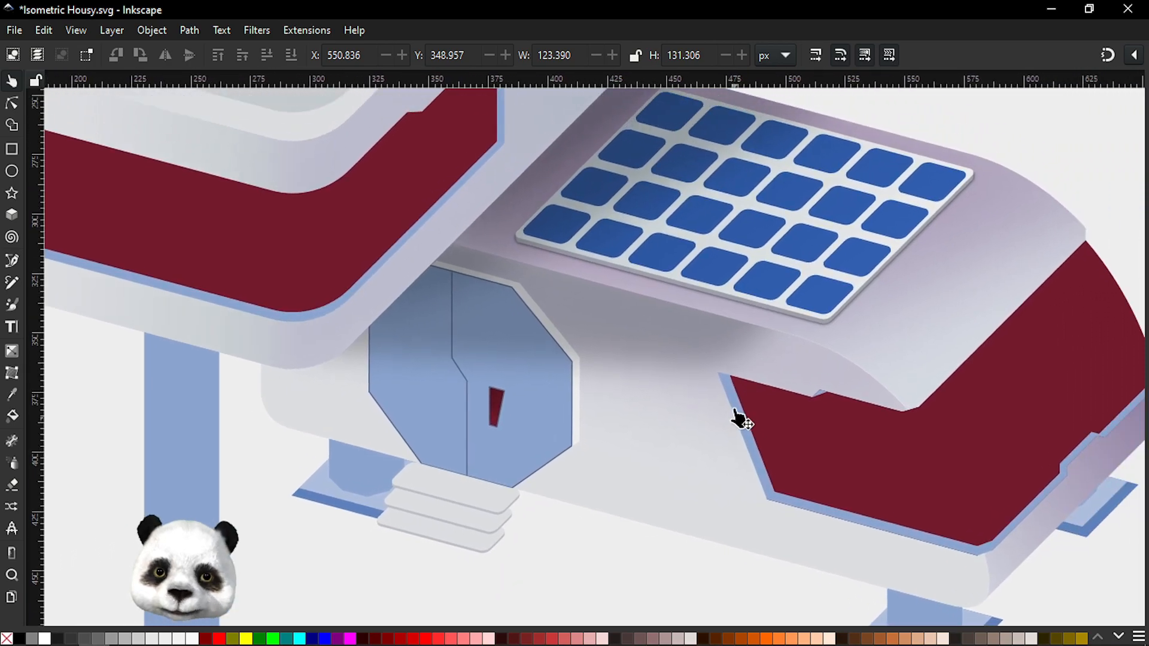
Step: Check the purple-shaded end face against the surrounding building and save the drawing
{"action": "scroll", "coordinate": [750, 409], "scroll_direction": "down", "scroll_amount": 2}
{"action": "scroll", "coordinate": [882, 453], "scroll_direction": "up", "scroll_amount": 1}
{"action": "key", "text": "ctrl+s"}
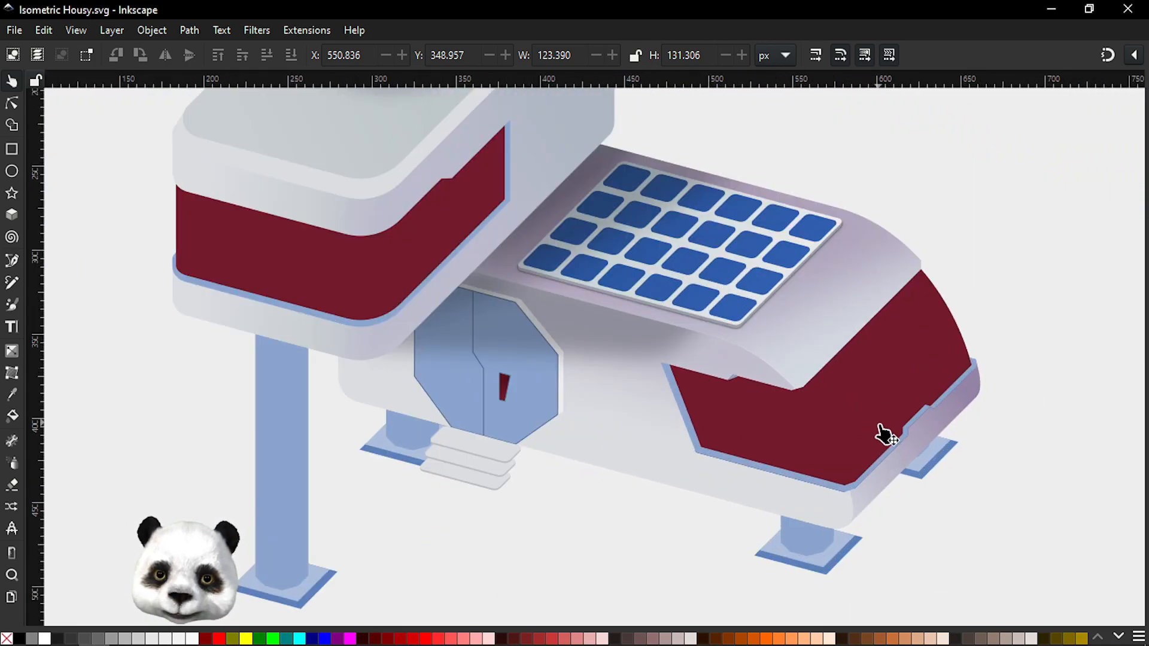
Step: Recolor the light-blue trim around the lower building's red window with the darker slate blue sampled from the door's edge, and deselect it
{"action": "scroll", "coordinate": [885, 469], "scroll_direction": "up", "scroll_amount": 2}
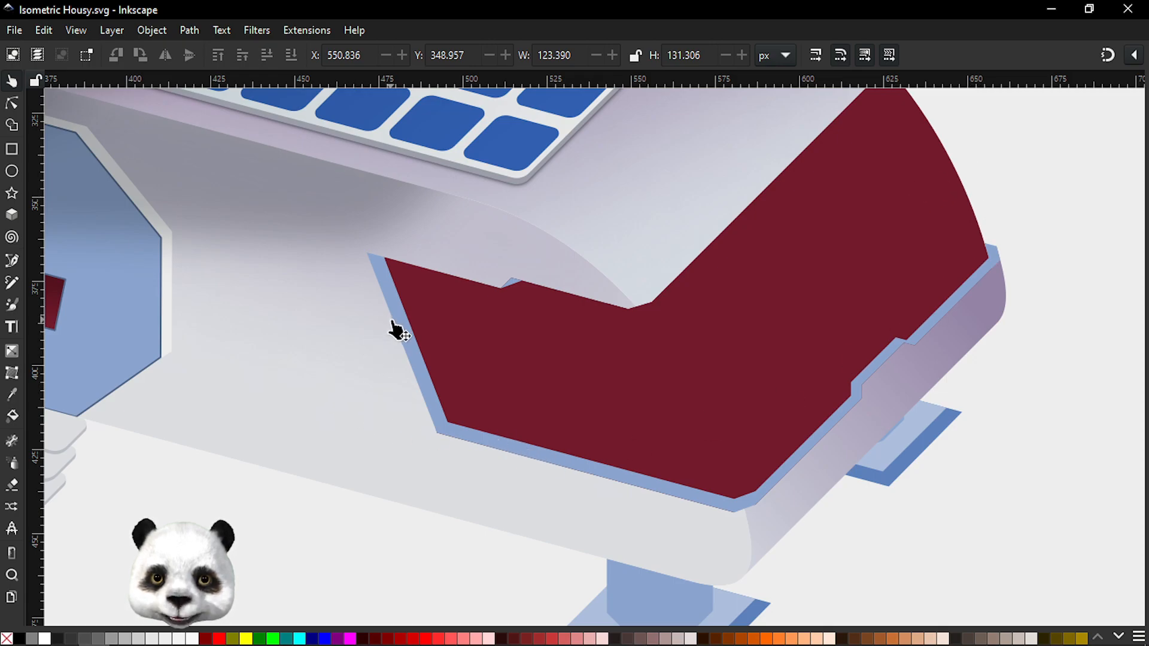
{"action": "left_click", "coordinate": [407, 333]}
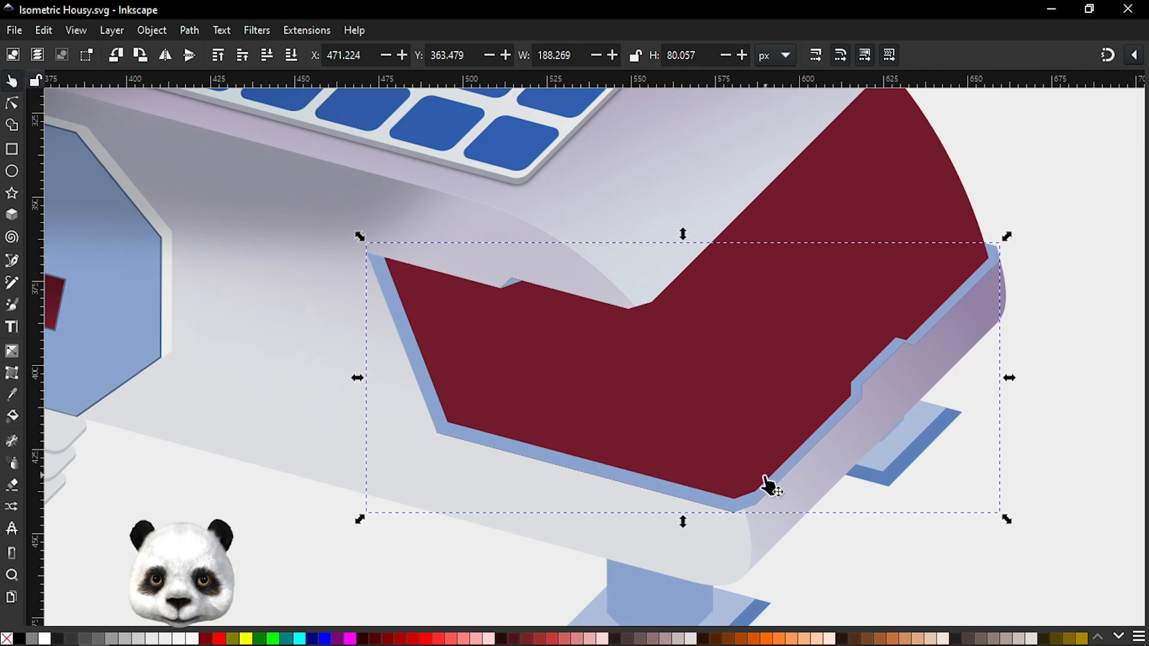
{"action": "left_click_drag", "start_coordinate": [740, 500], "coordinate": [1032, 534]}
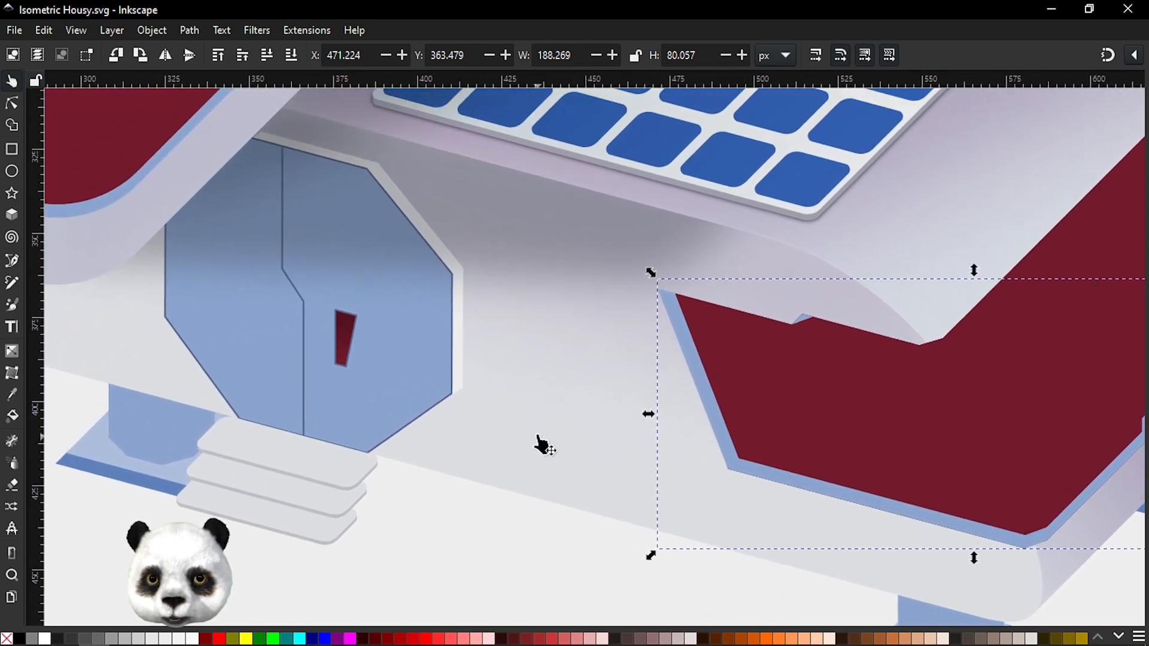
{"action": "key", "text": "d"}
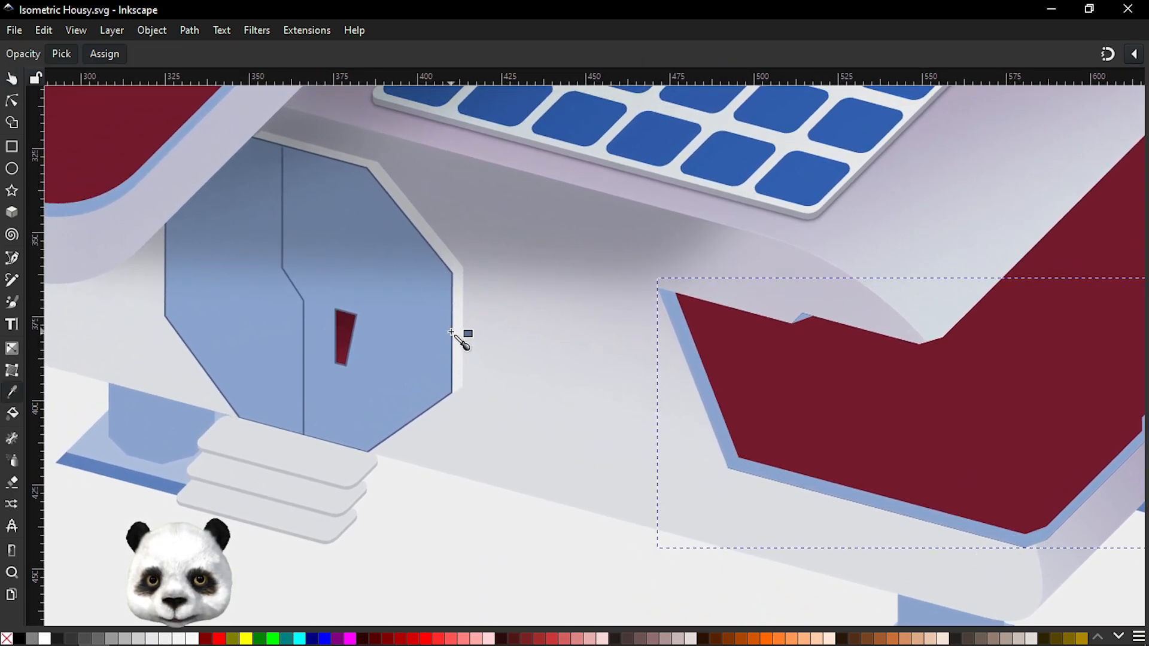
{"action": "left_click", "coordinate": [452, 333]}
{"action": "scroll", "coordinate": [734, 398], "scroll_direction": "down", "scroll_amount": 4}
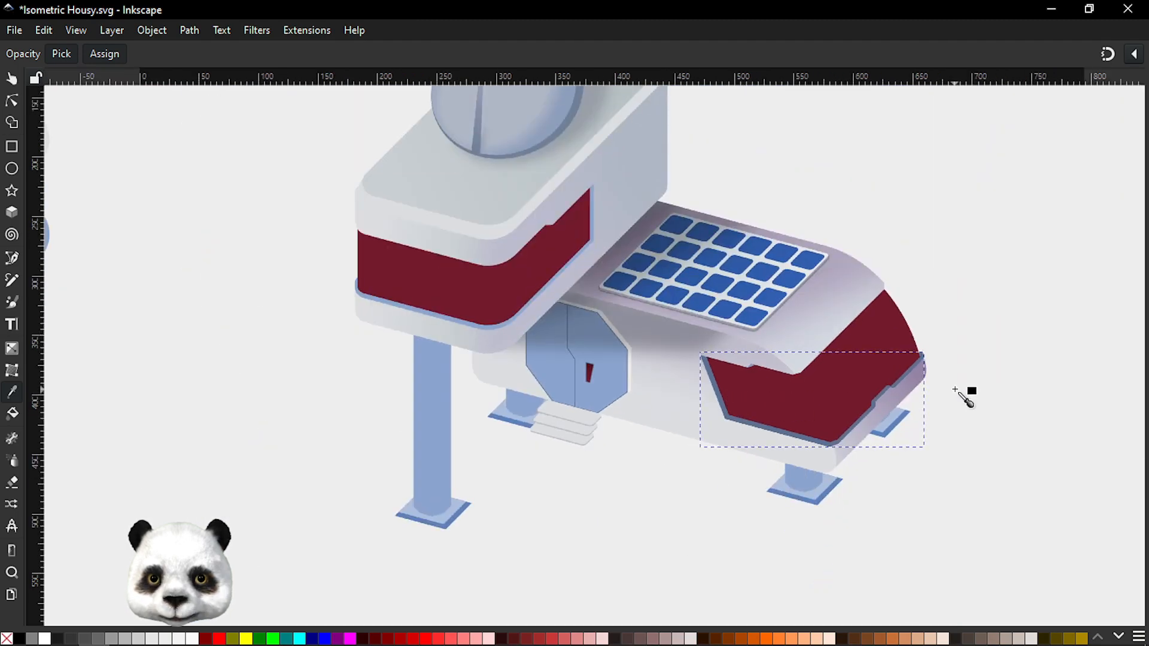
{"action": "scroll", "coordinate": [942, 364], "scroll_direction": "up", "scroll_amount": 4}
{"action": "scroll", "coordinate": [885, 413], "scroll_direction": "down", "scroll_amount": 4}
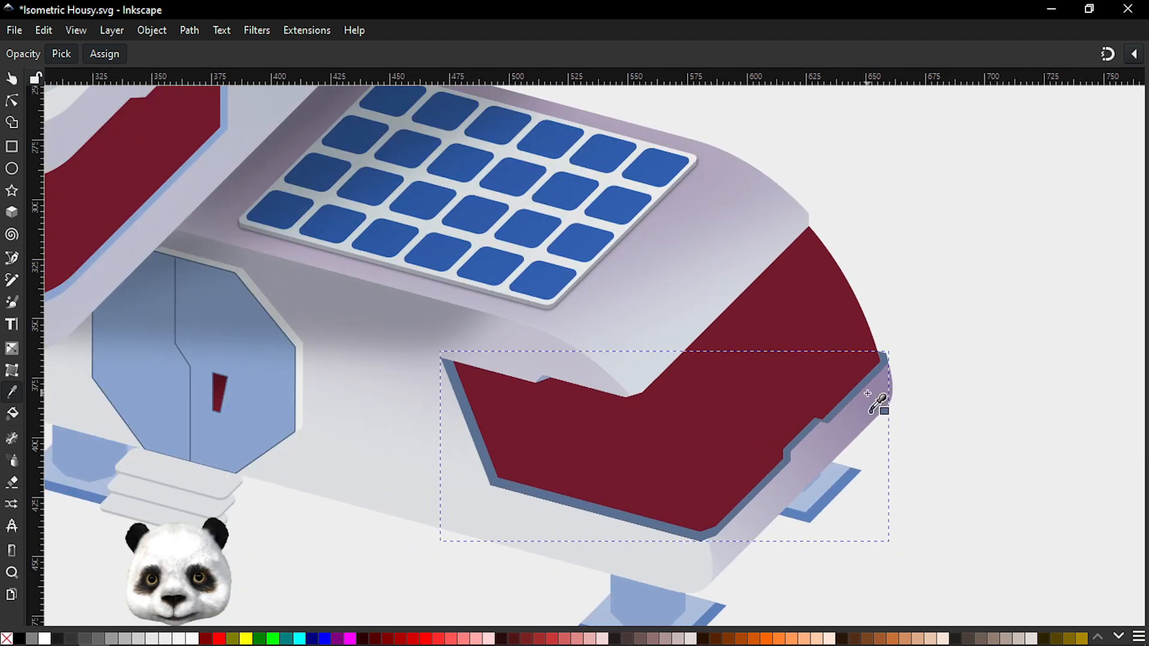
{"action": "scroll", "coordinate": [877, 403], "scroll_direction": "up", "scroll_amount": 2}
{"action": "key", "text": "s"}
{"action": "left_click", "coordinate": [1009, 368]}
Step: Select the front and end-face red window panels of the lower building and combine them into one path
{"action": "scroll", "coordinate": [1000, 377], "scroll_direction": "down", "scroll_amount": 3}
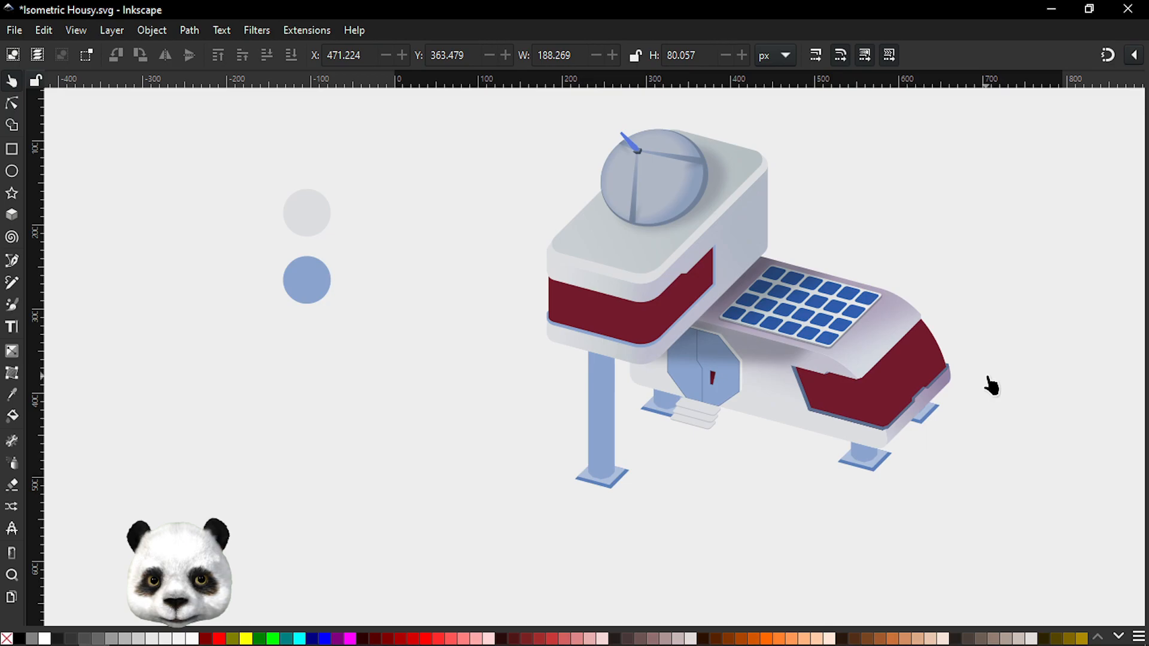
{"action": "scroll", "coordinate": [961, 398], "scroll_direction": "up", "scroll_amount": 2}
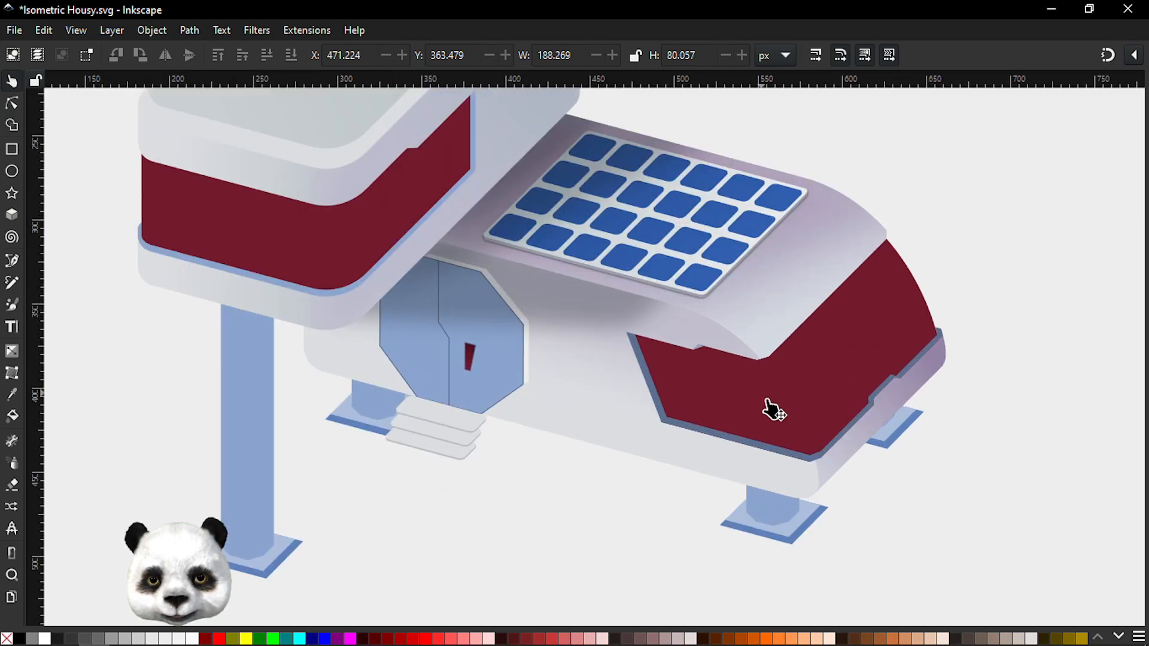
{"action": "scroll", "coordinate": [898, 384], "scroll_direction": "up", "scroll_amount": 1}
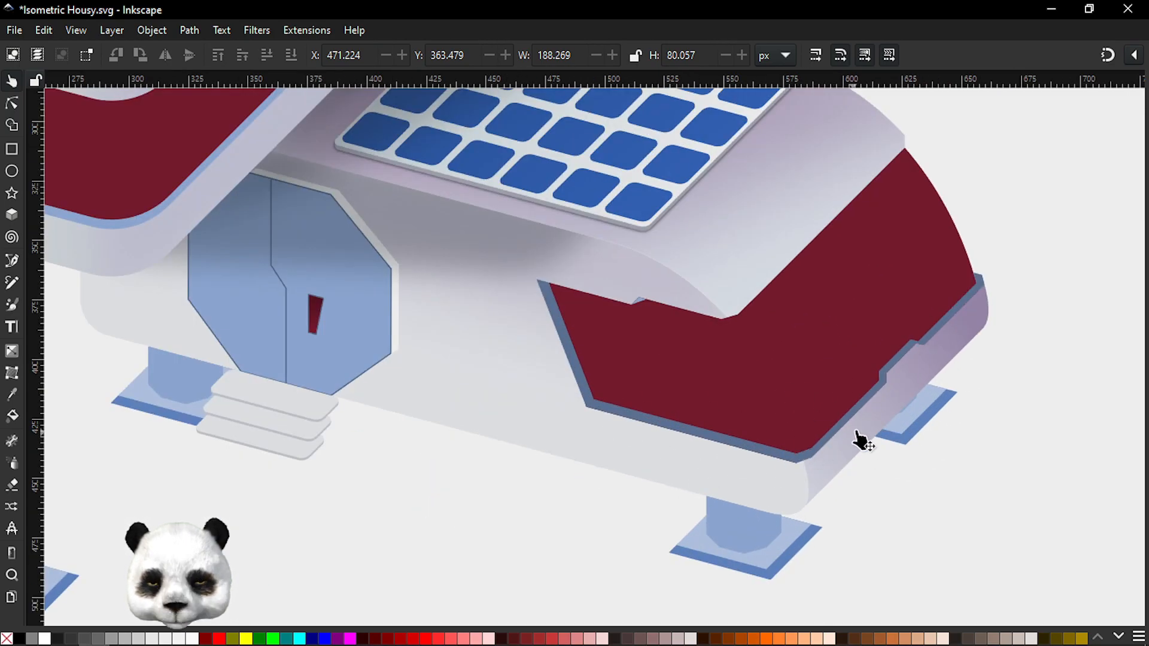
{"action": "scroll", "coordinate": [859, 441], "scroll_direction": "up", "scroll_amount": 1}
{"action": "left_click_drag", "start_coordinate": [741, 417], "coordinate": [649, 532]}
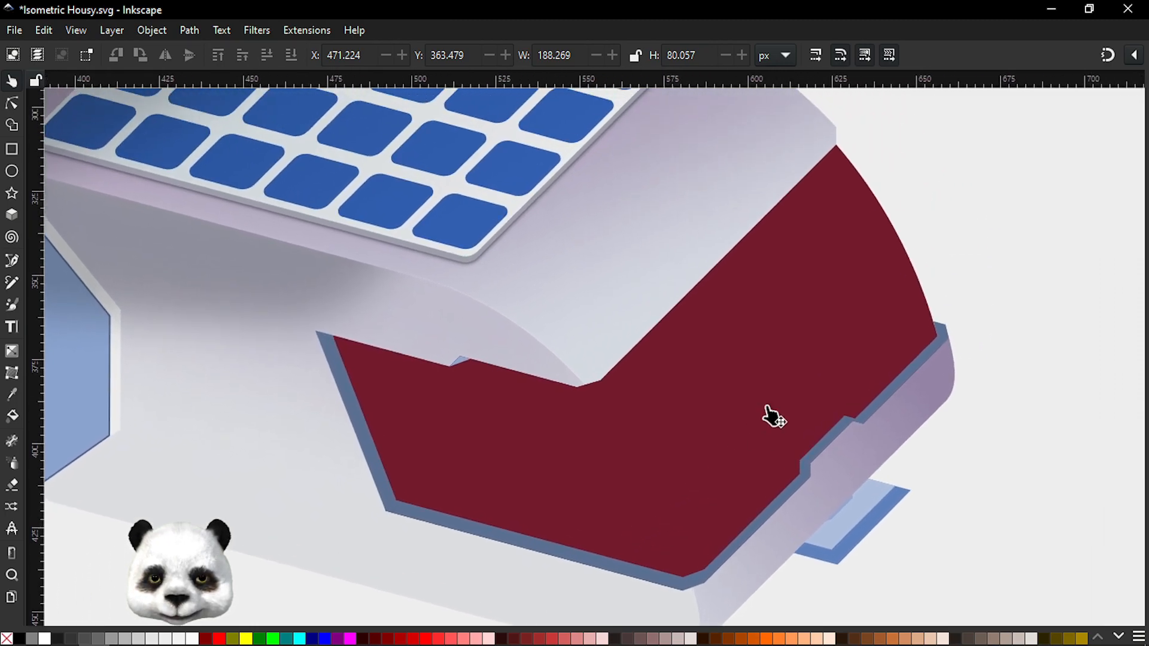
{"action": "key", "text": "n"}
{"action": "left_click", "coordinate": [735, 359]}
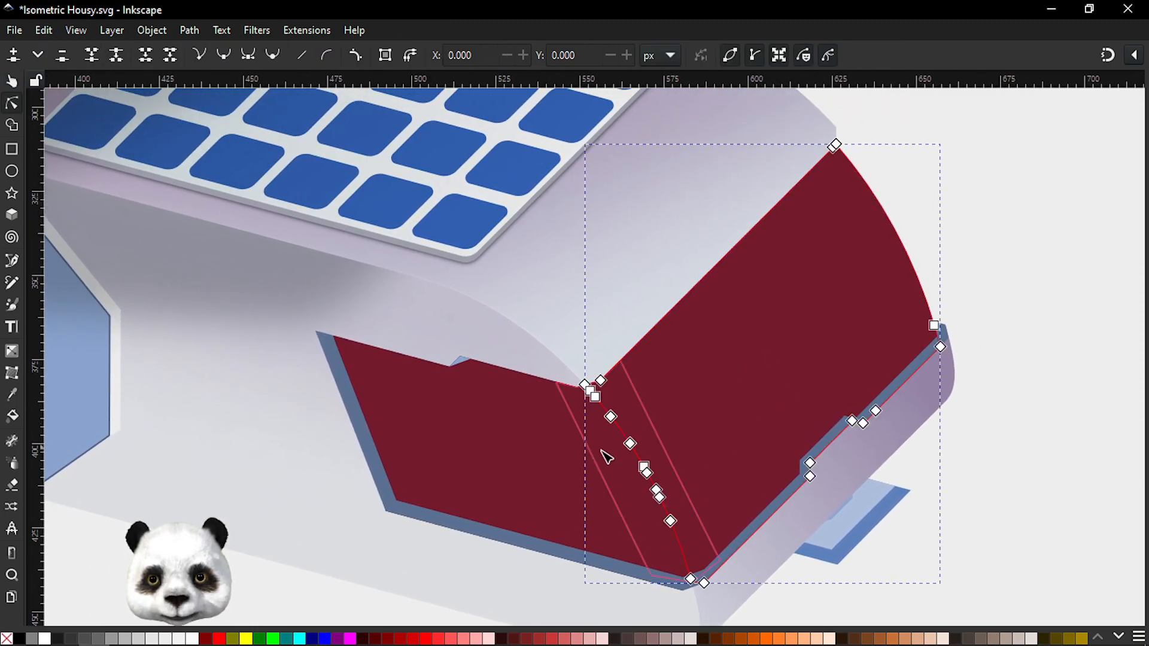
{"action": "left_click", "coordinate": [570, 456], "text": "shift"}
{"action": "key", "text": "ctrl+k"}
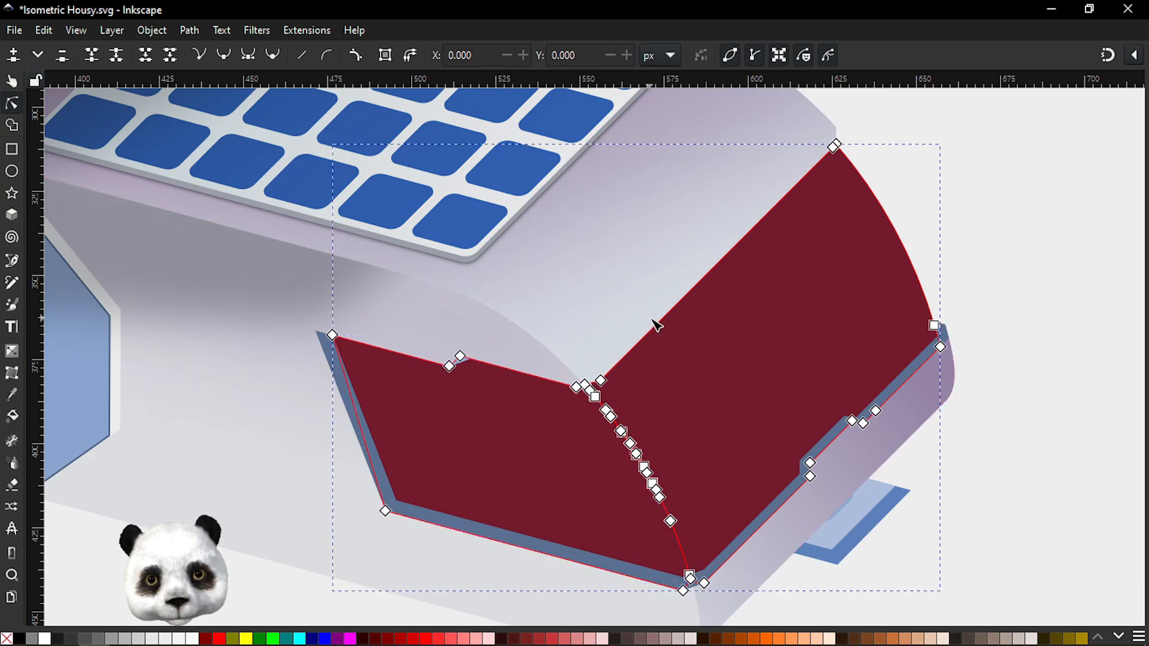
Step: Delete the inner nodes running along the seam between the two combined red window panels
{"action": "key", "text": "s"}
{"action": "scroll", "coordinate": [726, 372], "scroll_direction": "up", "scroll_amount": 3}
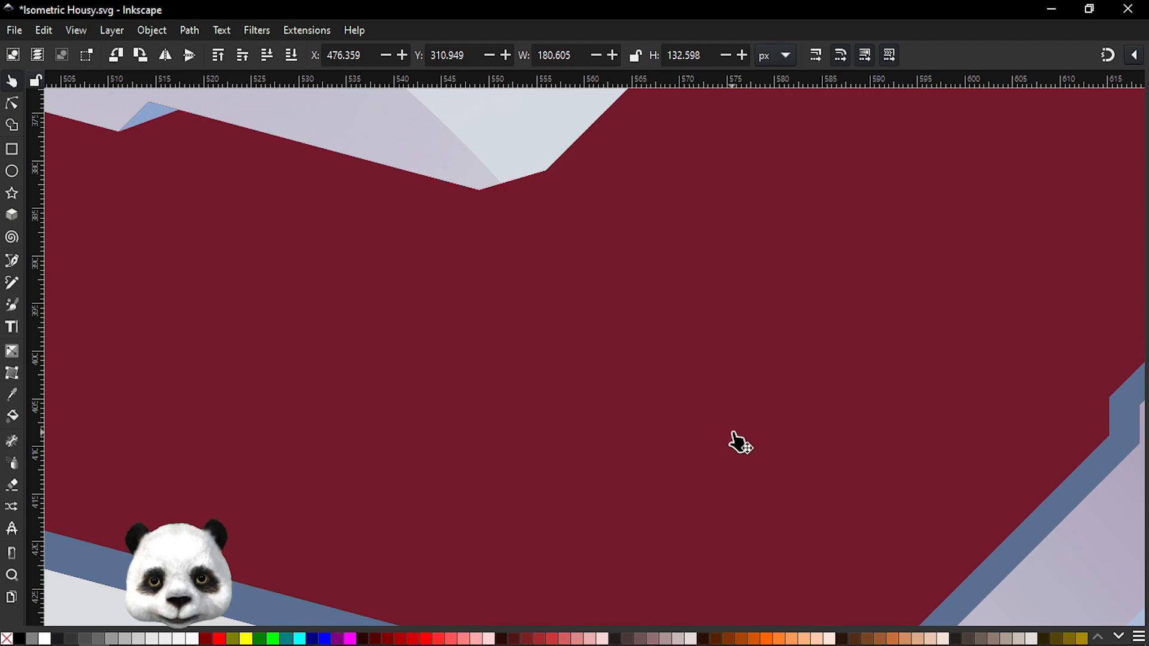
{"action": "key", "text": "n"}
{"action": "scroll", "coordinate": [471, 210], "scroll_direction": "up", "scroll_amount": 1}
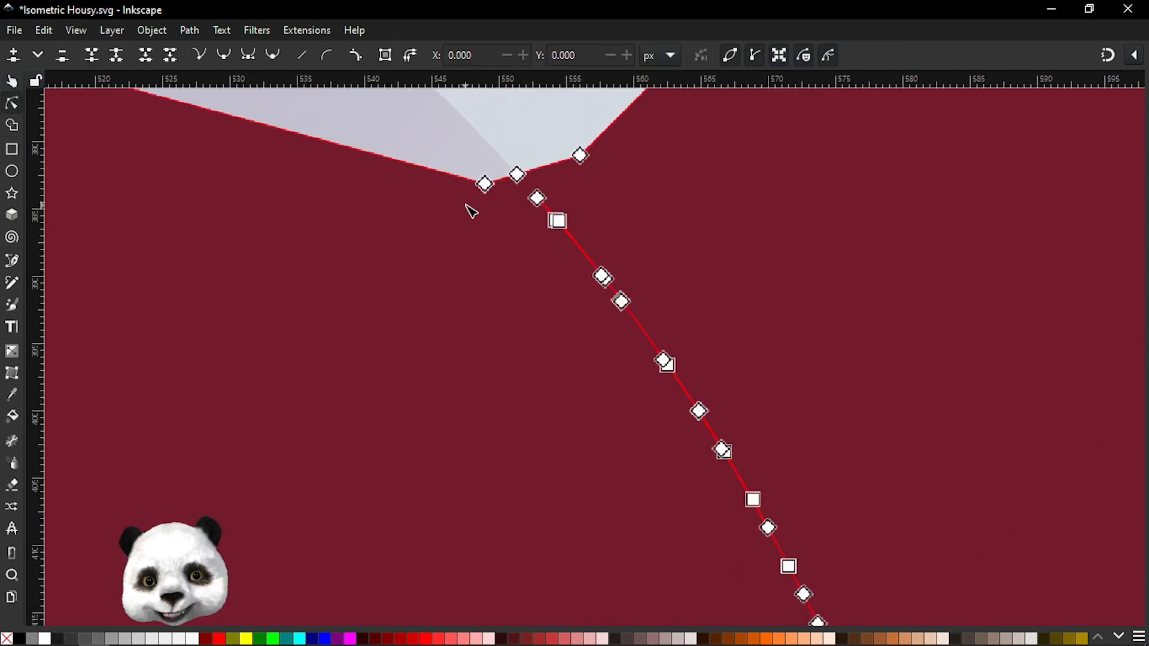
{"action": "scroll", "coordinate": [526, 236], "scroll_direction": "down", "scroll_amount": 1}
{"action": "scroll", "coordinate": [536, 254], "scroll_direction": "up", "scroll_amount": 1}
{"action": "scroll", "coordinate": [534, 249], "scroll_direction": "down", "scroll_amount": 1}
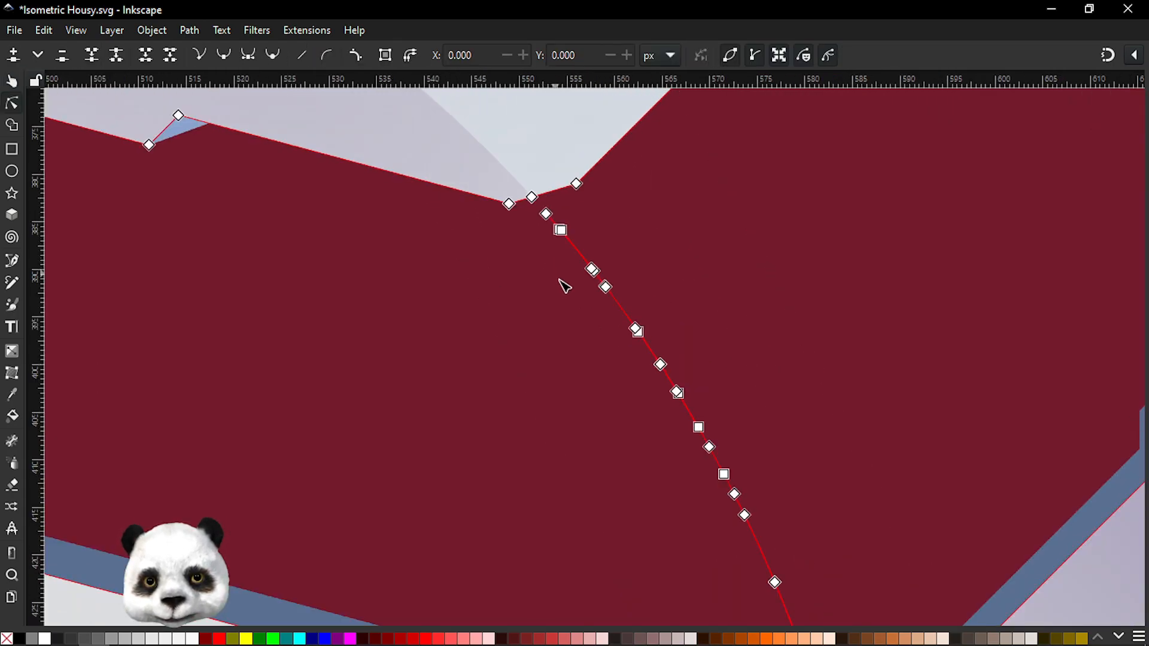
{"action": "scroll", "coordinate": [585, 317], "scroll_direction": "down", "scroll_amount": 2}
{"action": "left_click", "coordinate": [665, 416]}
{"action": "scroll", "coordinate": [727, 500], "scroll_direction": "up", "scroll_amount": 1}
{"action": "left_click_drag", "start_coordinate": [696, 420], "coordinate": [713, 292]}
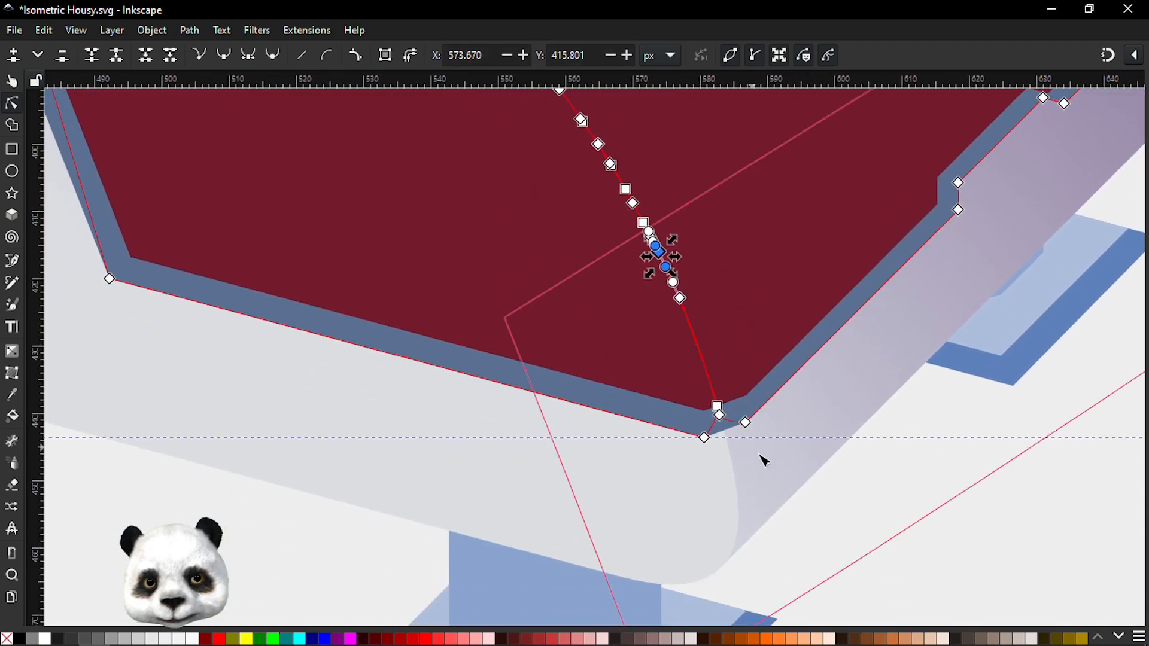
{"action": "scroll", "coordinate": [765, 459], "scroll_direction": "up", "scroll_amount": 4}
{"action": "scroll", "coordinate": [694, 407], "scroll_direction": "up", "scroll_amount": 2}
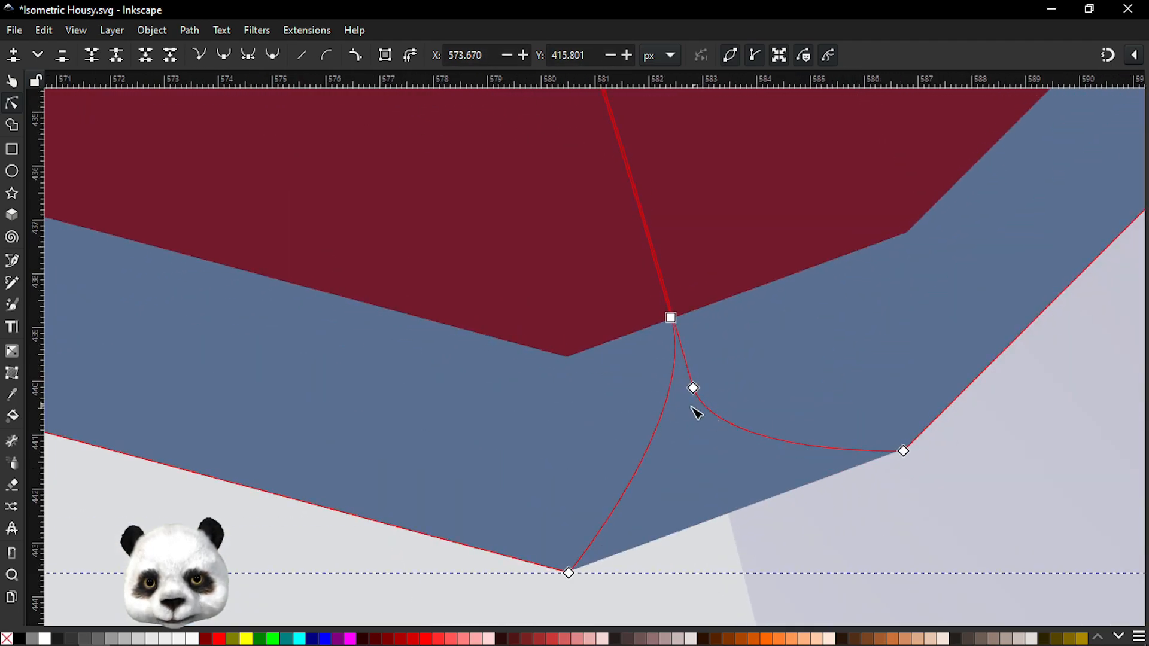
{"action": "scroll", "coordinate": [638, 349], "scroll_direction": "down", "scroll_amount": 5}
{"action": "left_click_drag", "start_coordinate": [542, 247], "coordinate": [692, 589]}
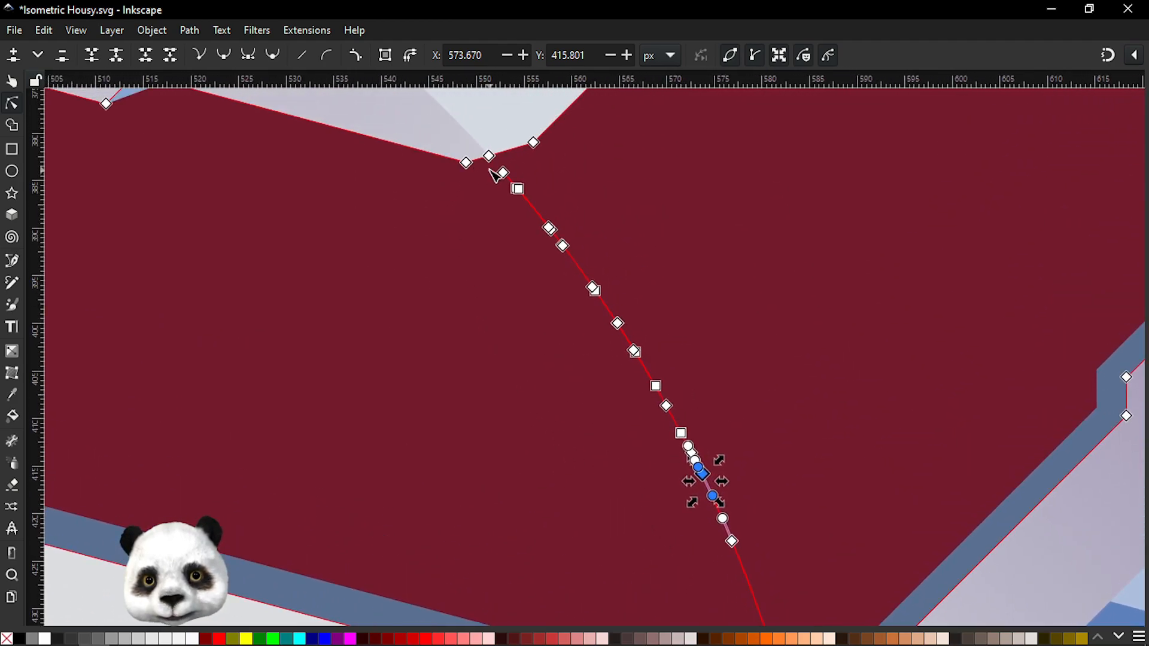
{"action": "left_click_drag", "start_coordinate": [561, 243], "coordinate": [868, 581]}
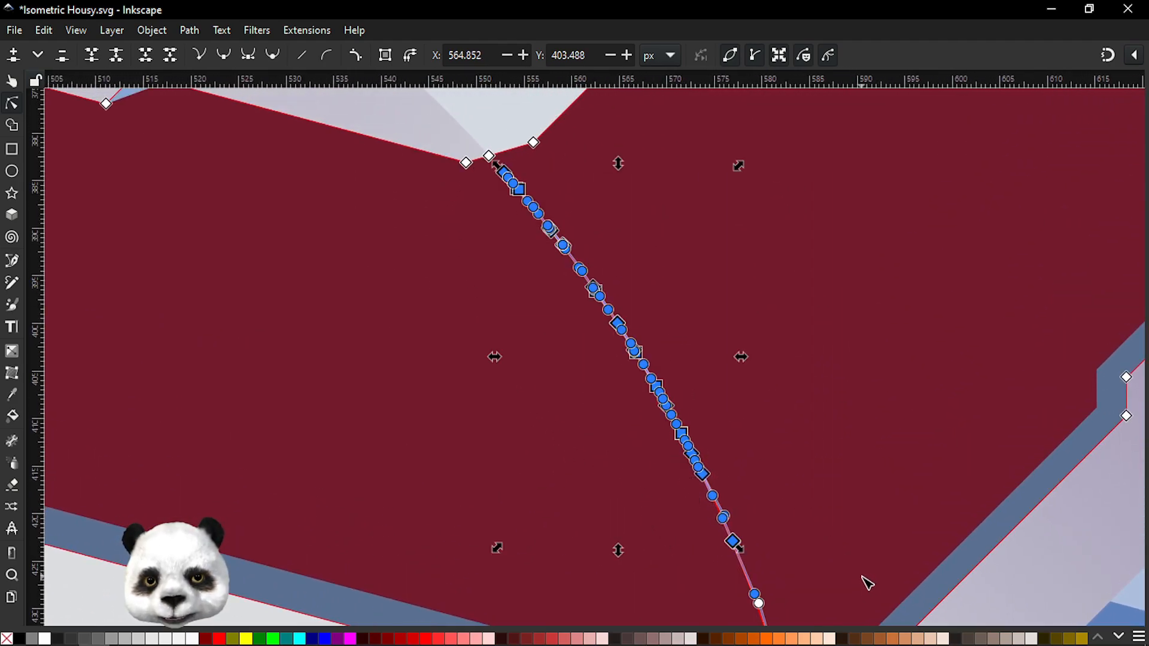
{"action": "key", "text": "Delete"}
Step: Delete the remaining seam nodes at the lower corner of the combined red window path
{"action": "scroll", "coordinate": [656, 228], "scroll_direction": "down", "scroll_amount": 5}
{"action": "scroll", "coordinate": [682, 413], "scroll_direction": "up", "scroll_amount": 3}
{"action": "left_click_drag", "start_coordinate": [568, 406], "coordinate": [671, 489]}
{"action": "key", "text": "Delete"}
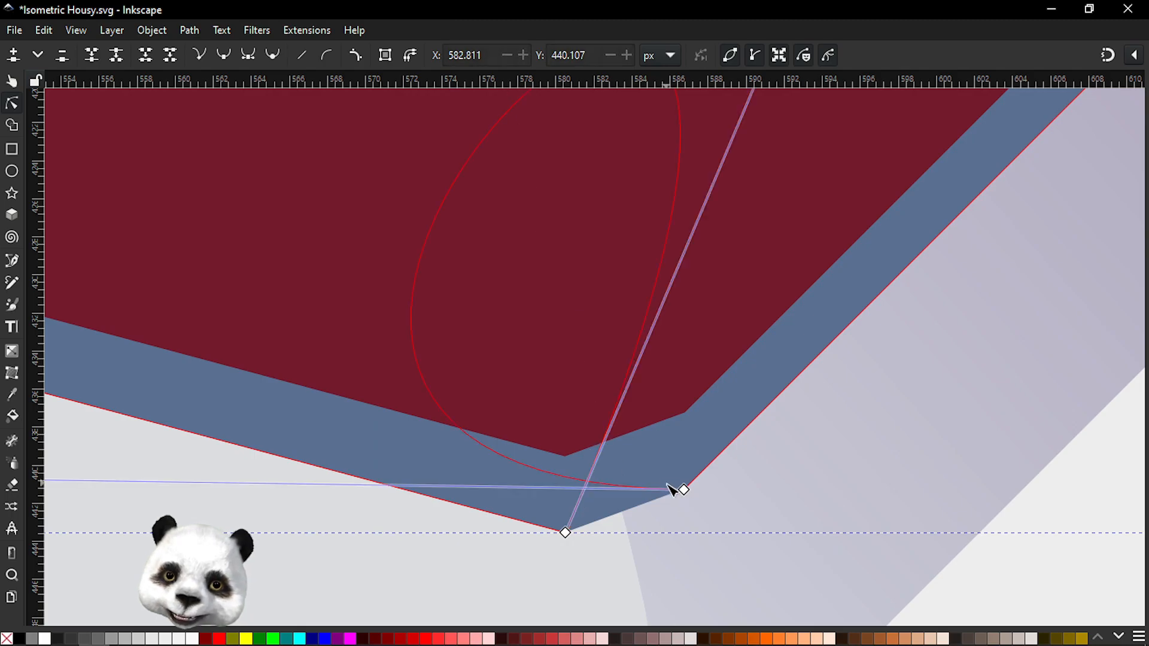
Step: Retract the two leftover curve handles at the window path's lower corner so the nodes join straight, and deselect the path
{"action": "scroll", "coordinate": [721, 252], "scroll_direction": "down", "scroll_amount": 3}
{"action": "scroll", "coordinate": [694, 511], "scroll_direction": "up", "scroll_amount": 5}
{"action": "scroll", "coordinate": [695, 511], "scroll_direction": "up", "scroll_amount": 1}
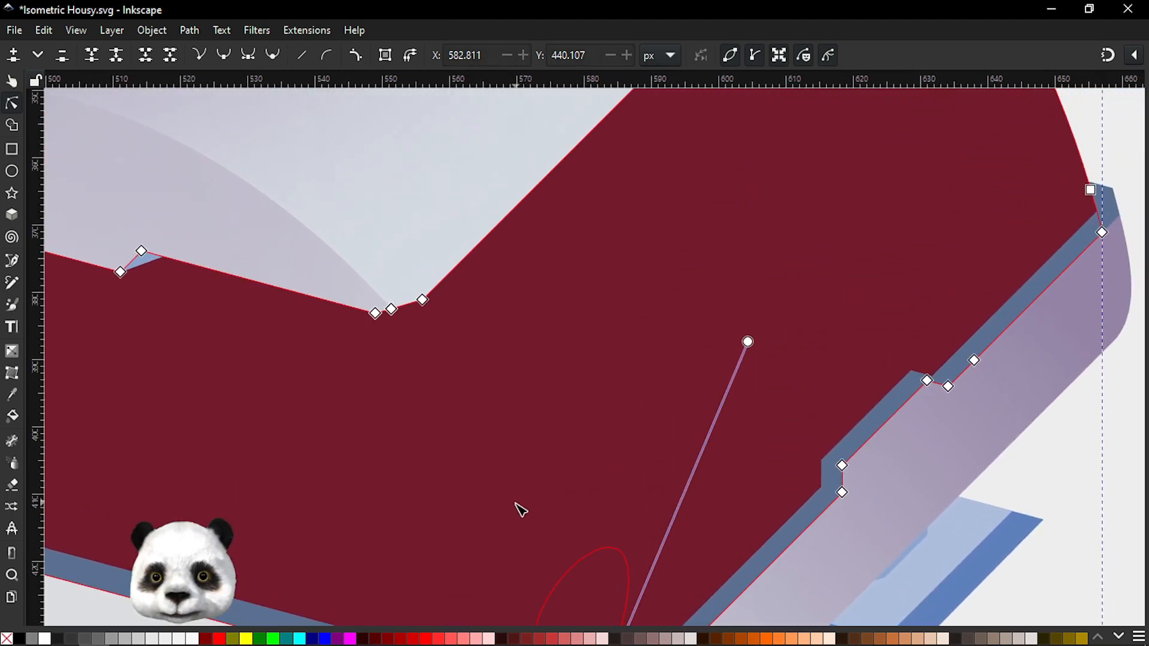
{"action": "left_click", "coordinate": [748, 341], "text": "ctrl"}
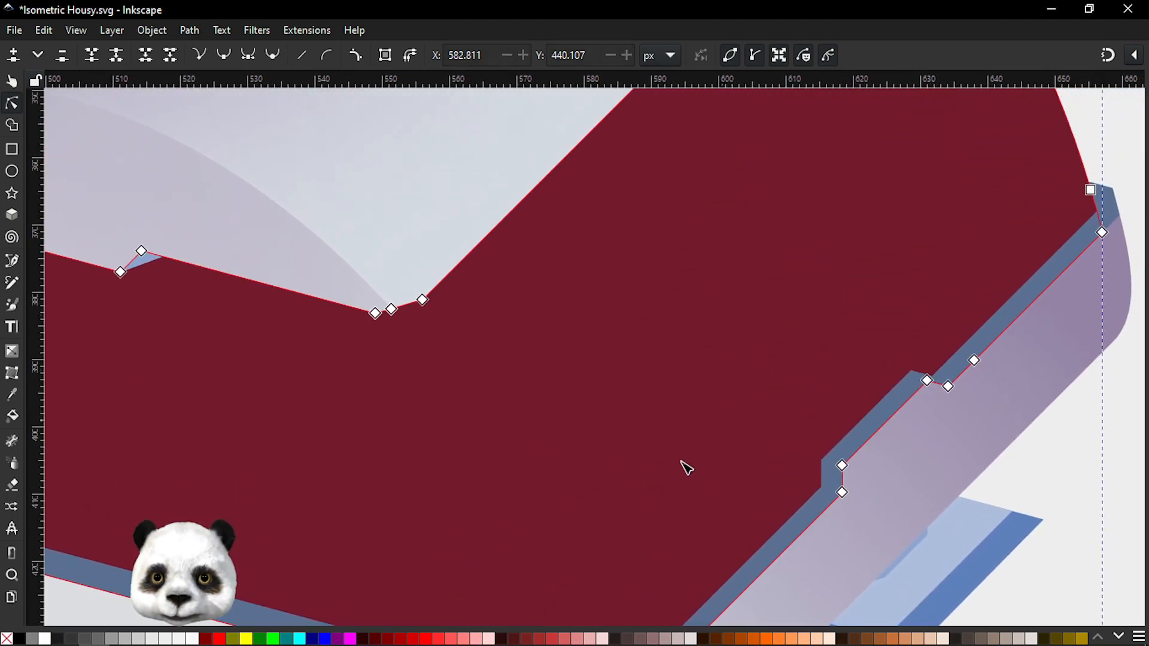
{"action": "scroll", "coordinate": [694, 449], "scroll_direction": "down", "scroll_amount": 5}
{"action": "scroll", "coordinate": [653, 357], "scroll_direction": "up", "scroll_amount": 2}
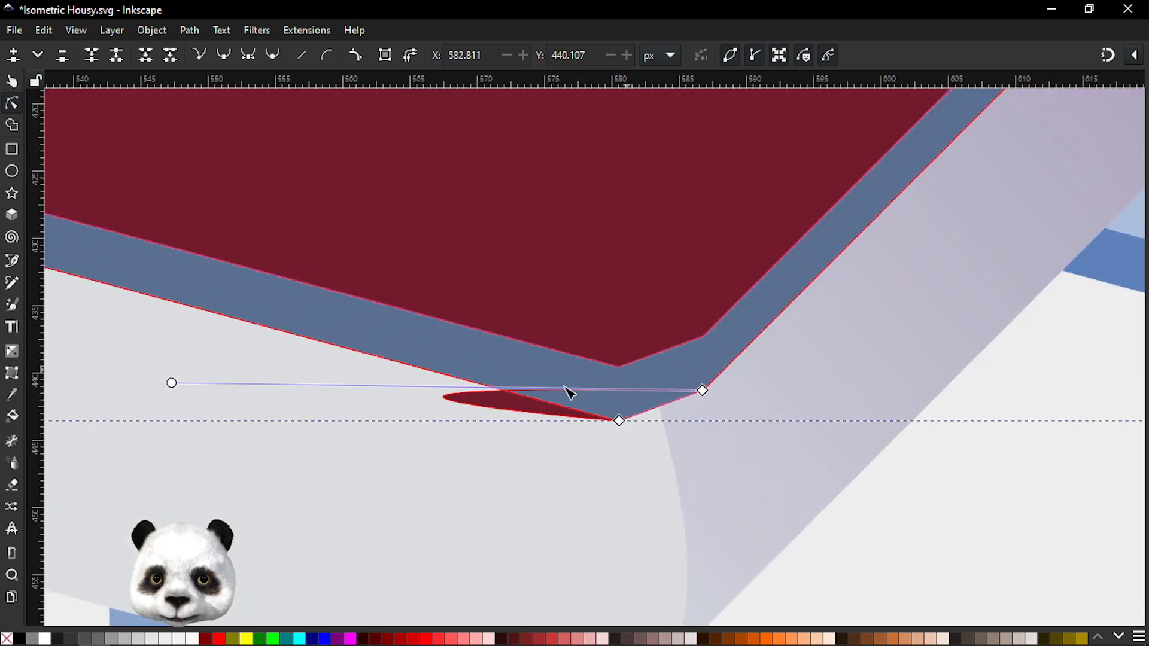
{"action": "left_click", "coordinate": [172, 383], "text": "ctrl"}
{"action": "scroll", "coordinate": [541, 360], "scroll_direction": "down", "scroll_amount": 4}
{"action": "left_click", "coordinate": [820, 425]}
Step: Check the separate strip covering the red window's corner and select the combined red window shape
{"action": "scroll", "coordinate": [823, 428], "scroll_direction": "down", "scroll_amount": 2}
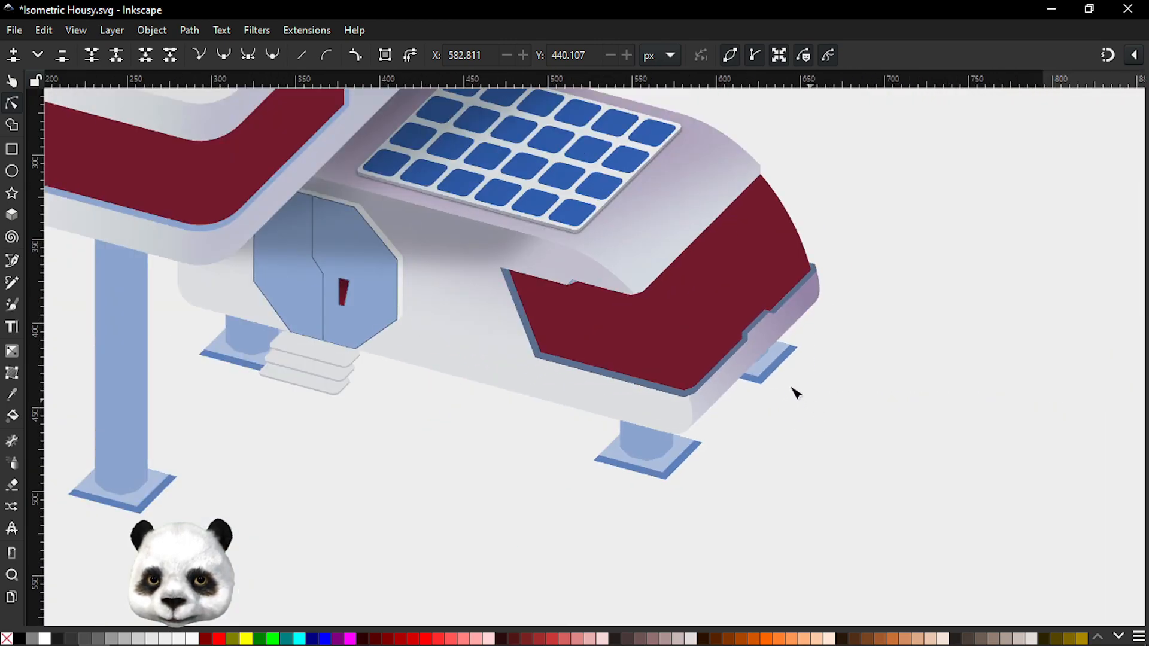
{"action": "left_click", "coordinate": [663, 345]}
{"action": "left_click", "coordinate": [671, 342]}
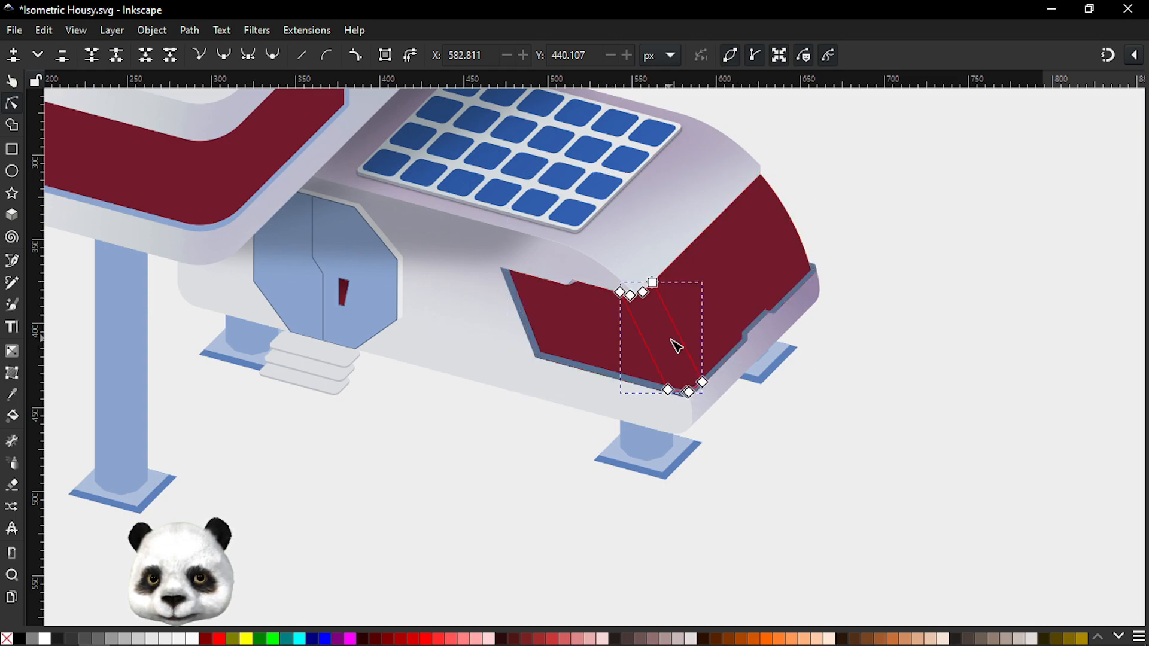
{"action": "scroll", "coordinate": [672, 335], "scroll_direction": "up", "scroll_amount": 2}
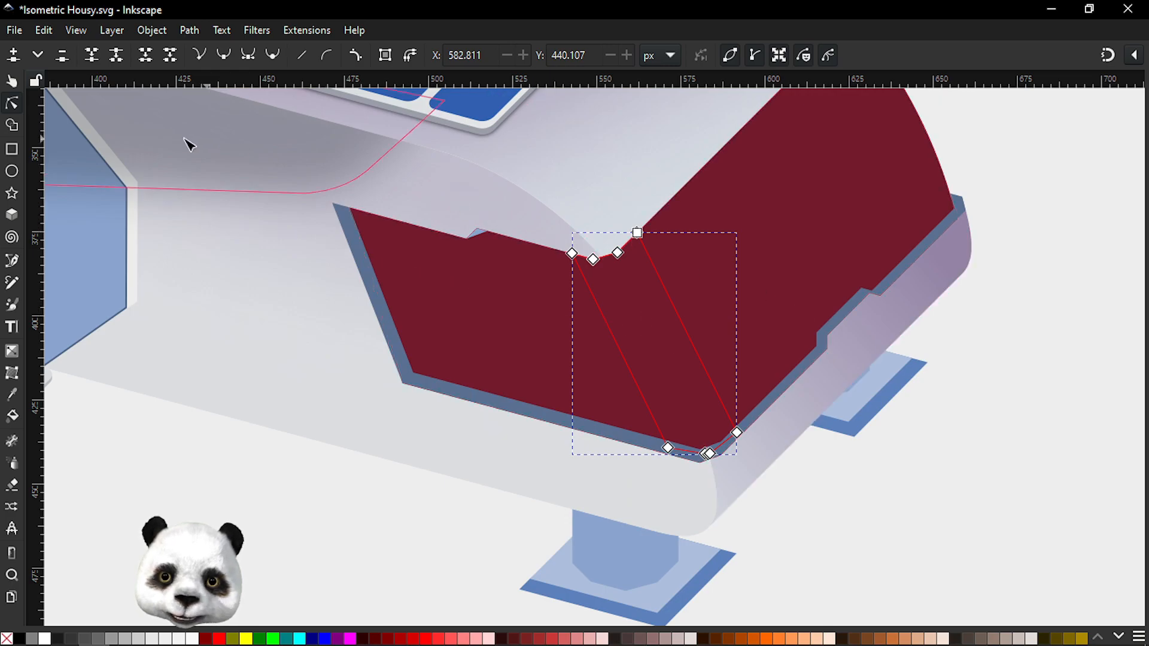
{"action": "left_click", "coordinate": [12, 82]}
{"action": "left_click", "coordinate": [571, 334]}
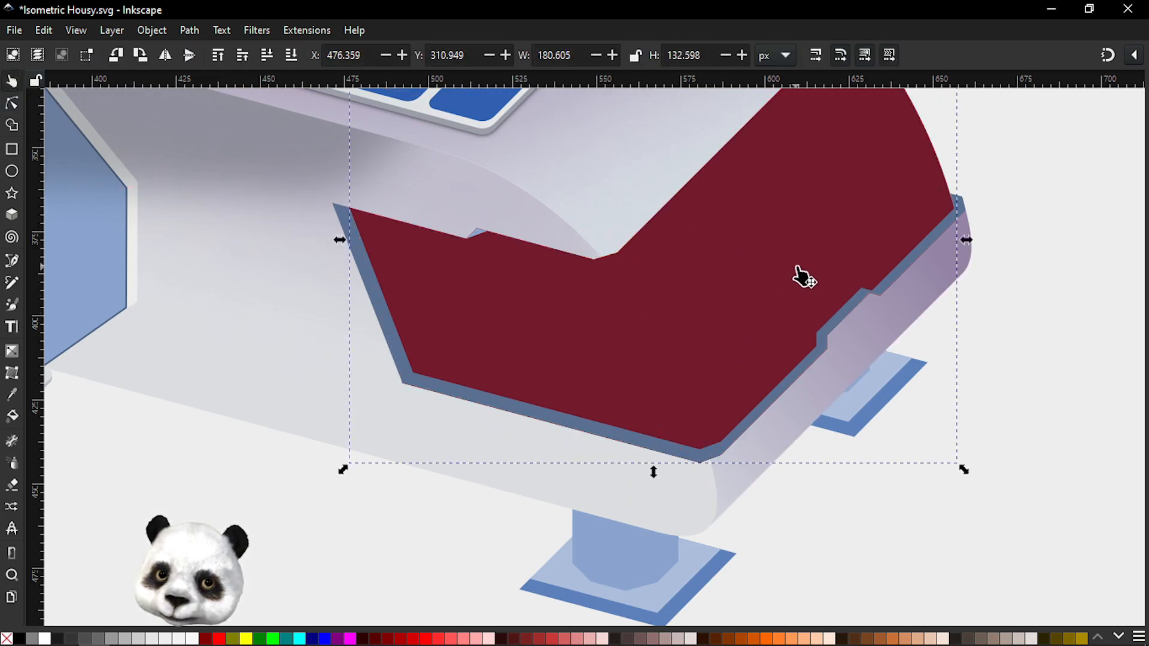
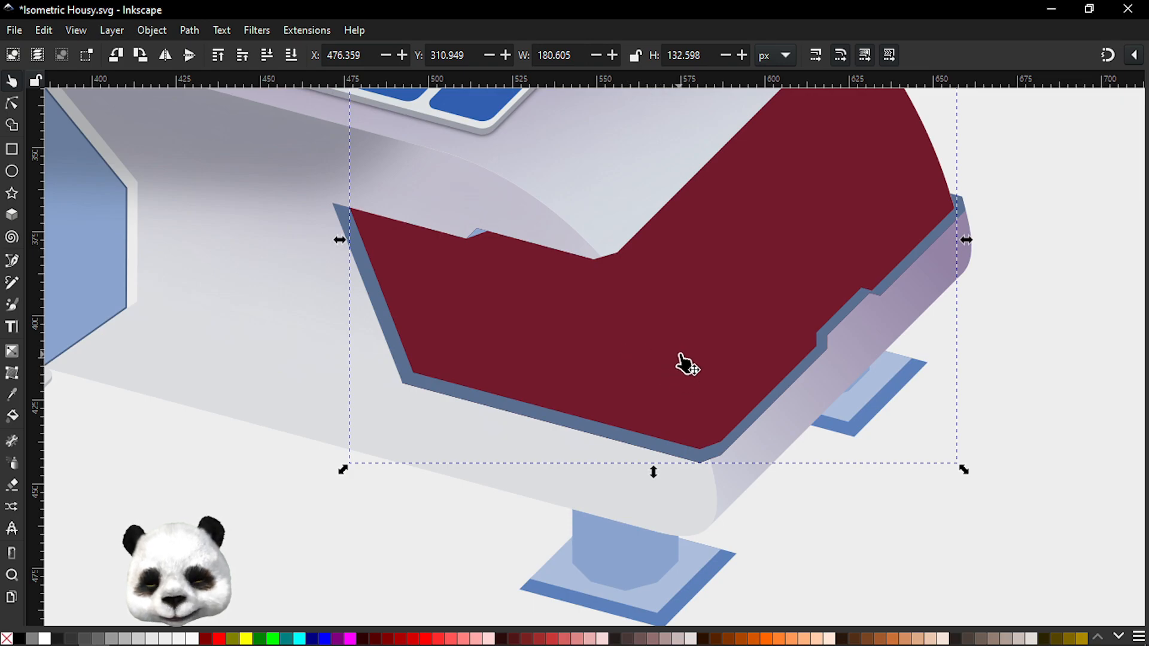
{"action": "scroll", "coordinate": [718, 361], "scroll_direction": "up", "scroll_amount": 4}
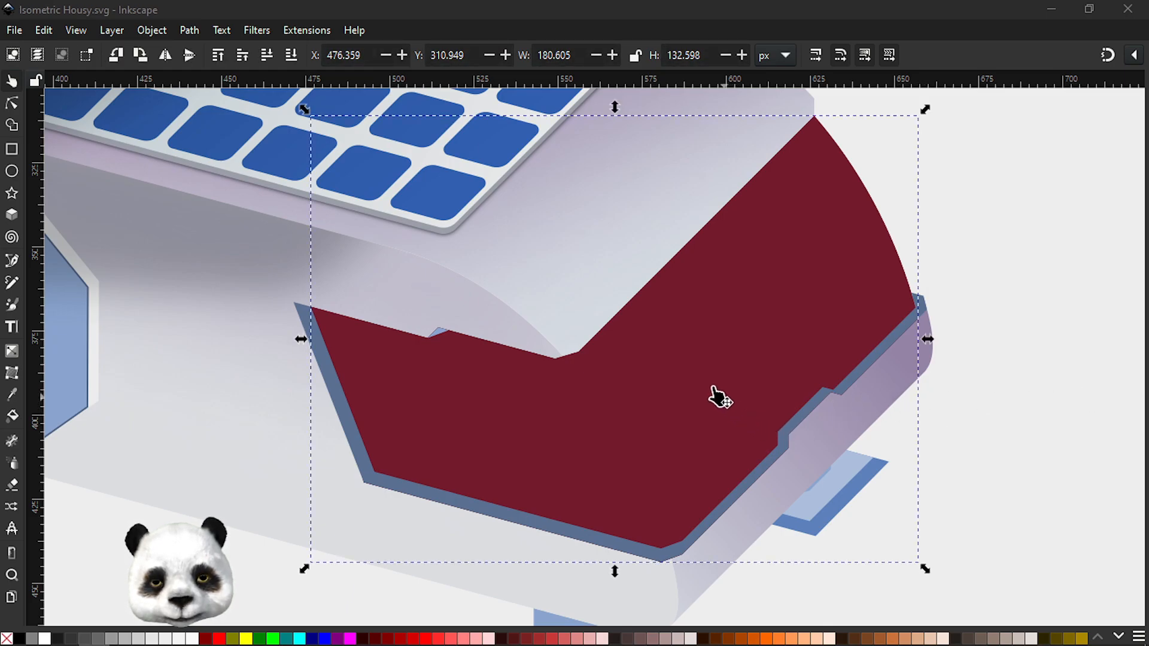
{"action": "right_click", "coordinate": [731, 343]}
{"action": "left_click", "coordinate": [663, 436]}
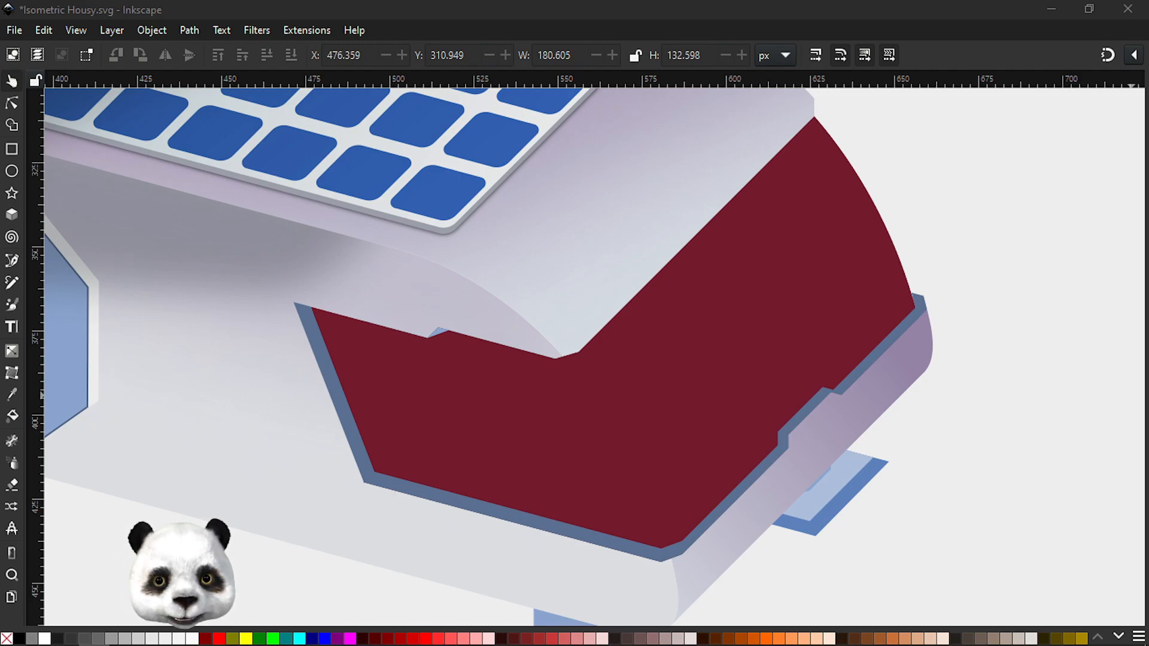
Step: Draw a closed Pen-tool shape over the upper half of the red window, its lower edge parallel to the base and curved at the corner
{"action": "key", "text": "b"}
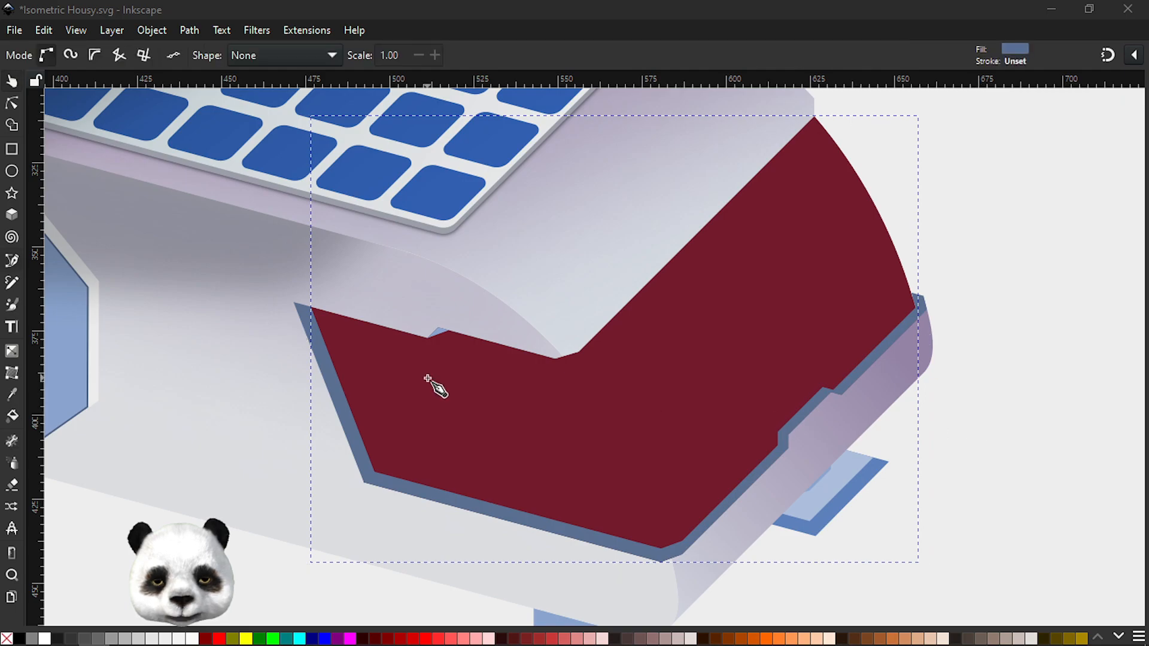
{"action": "left_click", "coordinate": [263, 354]}
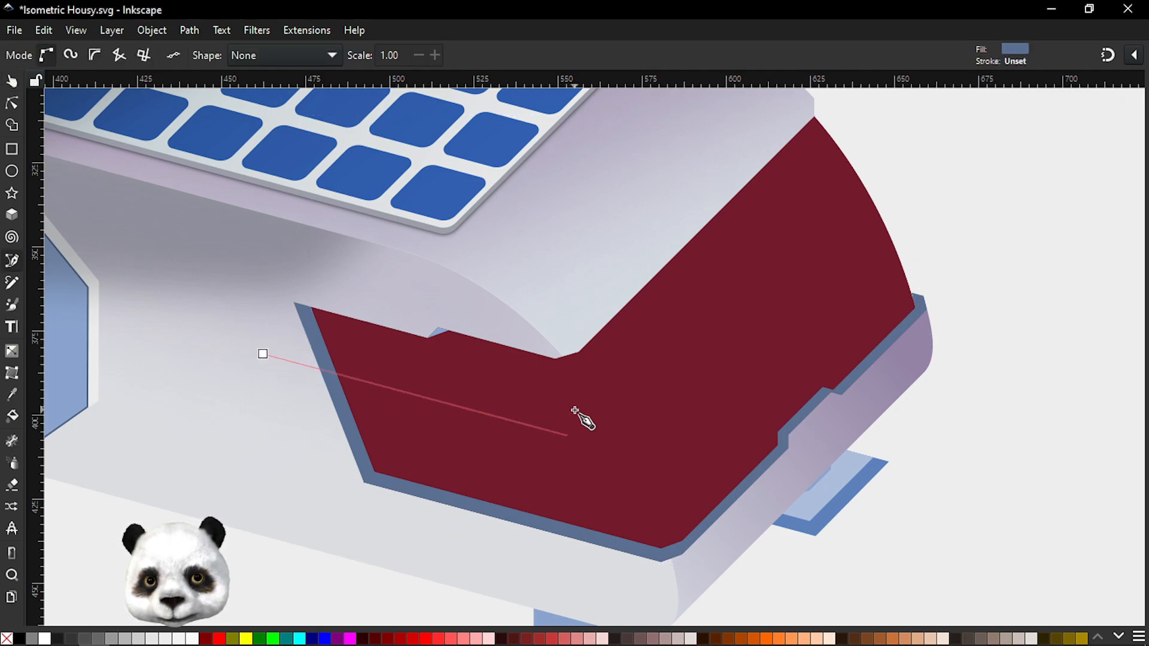
{"action": "left_click", "coordinate": [618, 447]}
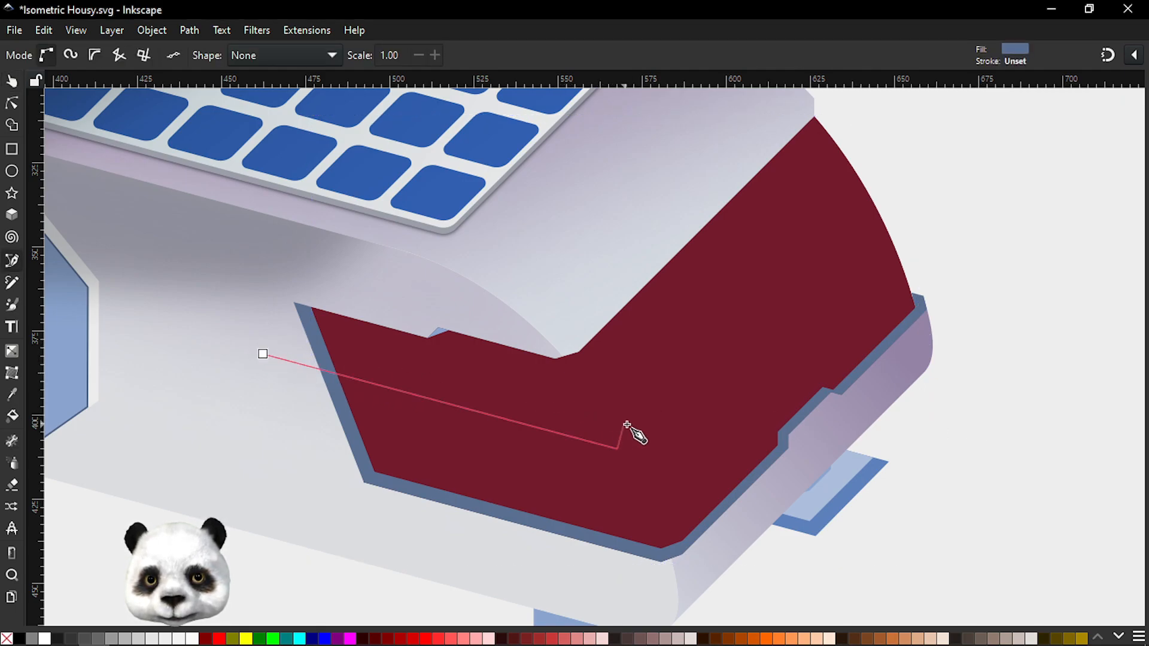
{"action": "key", "text": "BackSpace"}
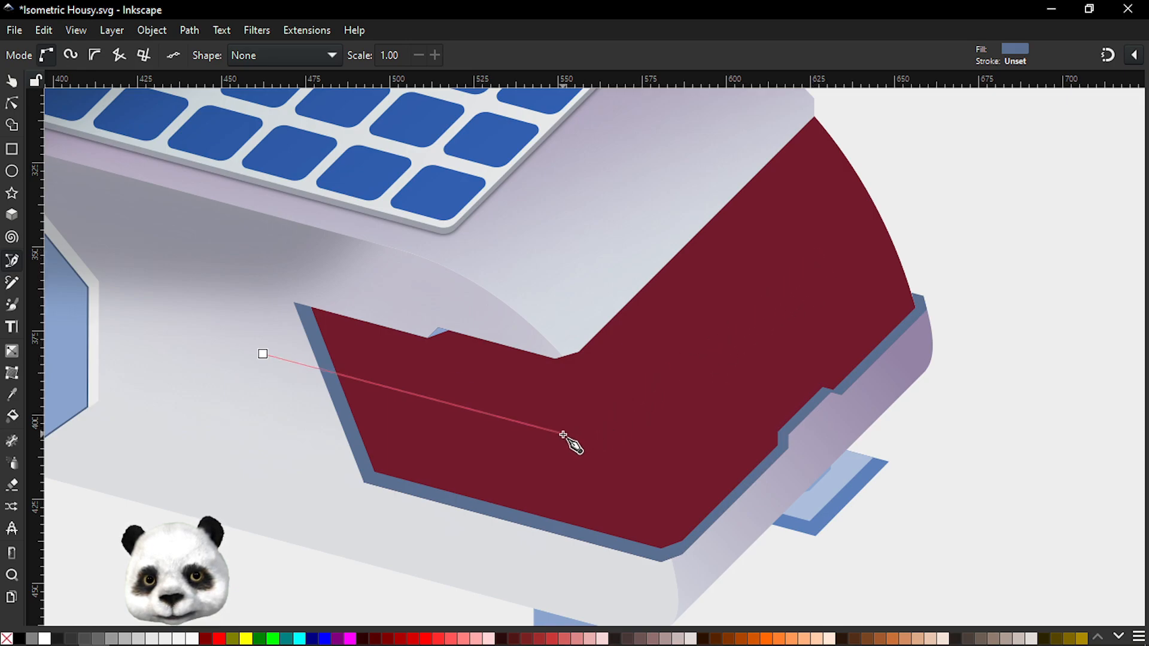
{"action": "left_click", "coordinate": [564, 435]}
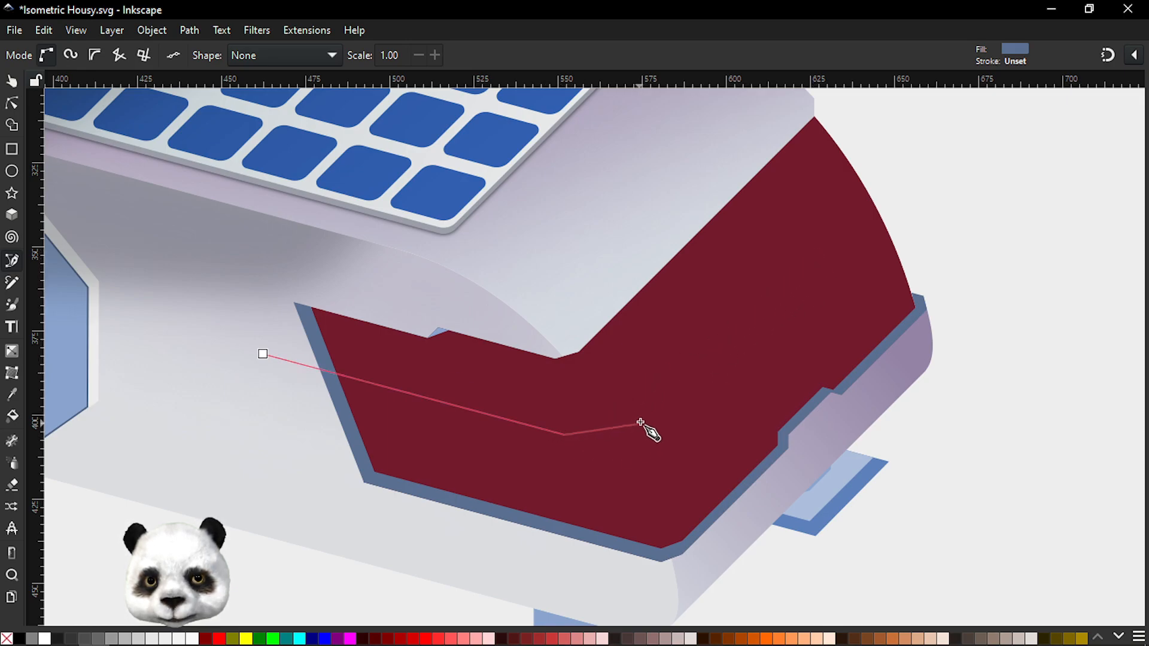
{"action": "left_click_drag", "start_coordinate": [642, 419], "coordinate": [668, 394]}
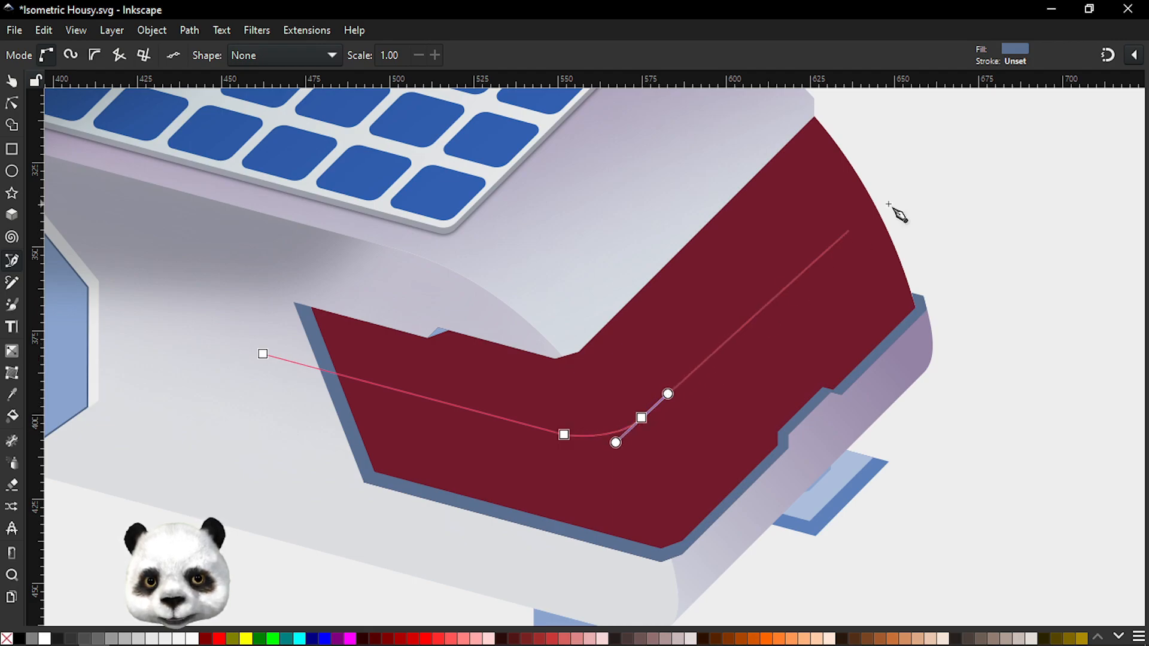
{"action": "left_click", "coordinate": [932, 124]}
{"action": "scroll", "coordinate": [942, 176], "scroll_direction": "up", "scroll_amount": 3}
{"action": "scroll", "coordinate": [943, 177], "scroll_direction": "left", "scroll_amount": 2}
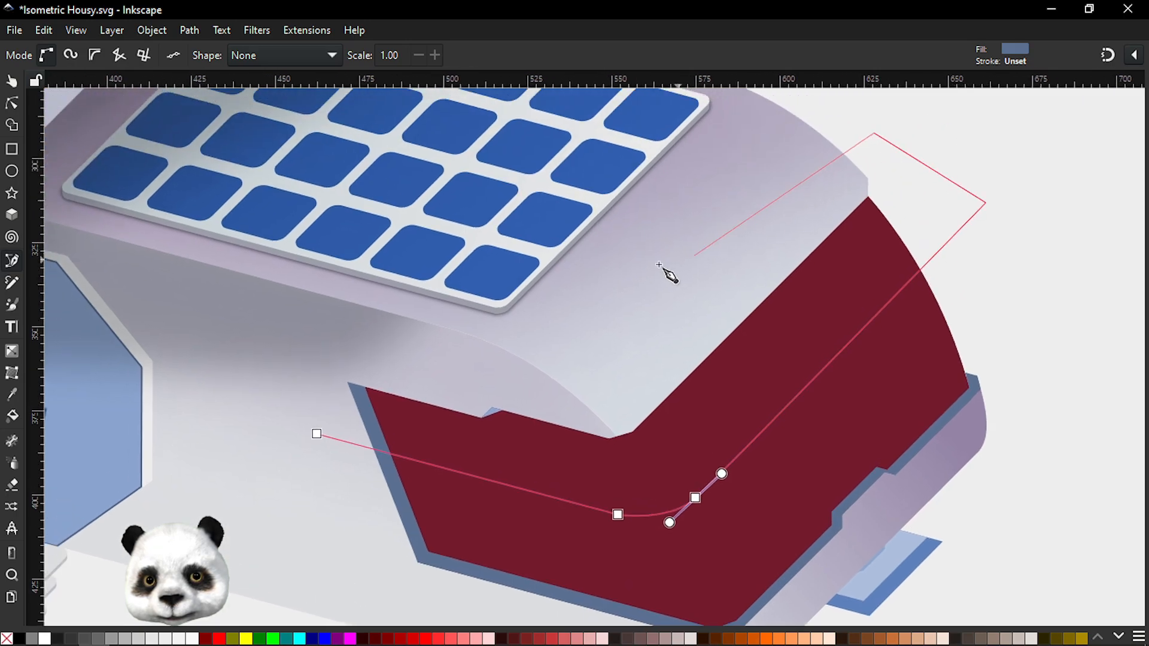
{"action": "left_click", "coordinate": [615, 316]}
{"action": "left_click", "coordinate": [292, 317]}
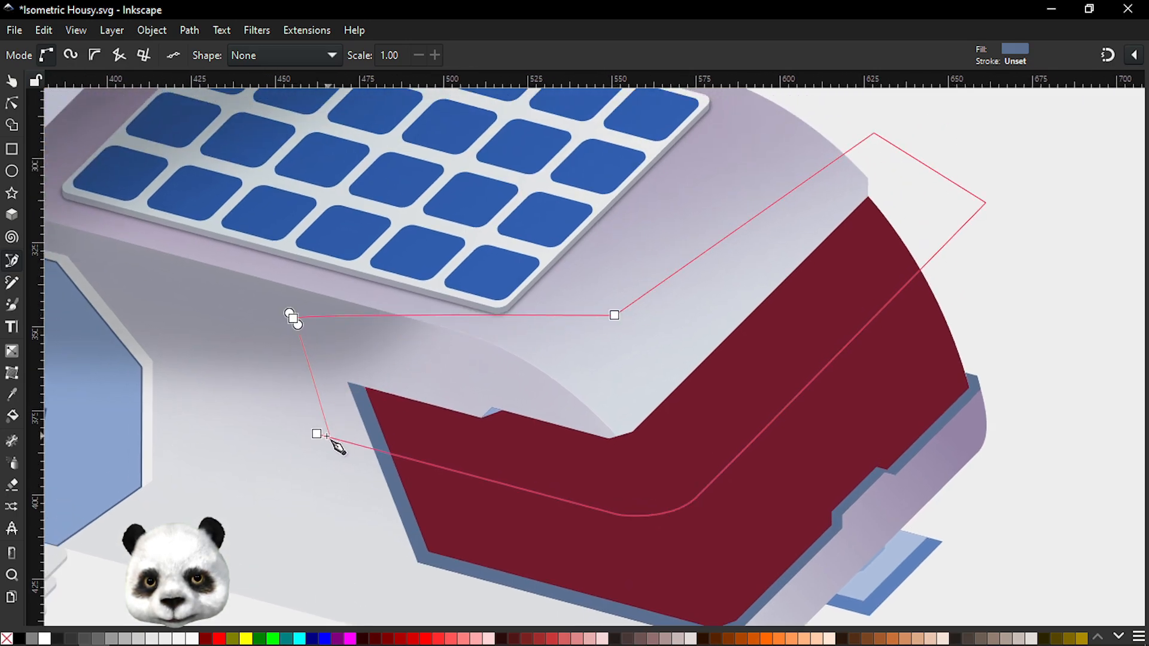
{"action": "left_click", "coordinate": [317, 436]}
Step: Fill the new shape with a darker shade of the window's red, blur it into a soft shadow under the roof, and save the drawing
{"action": "key", "text": "d"}
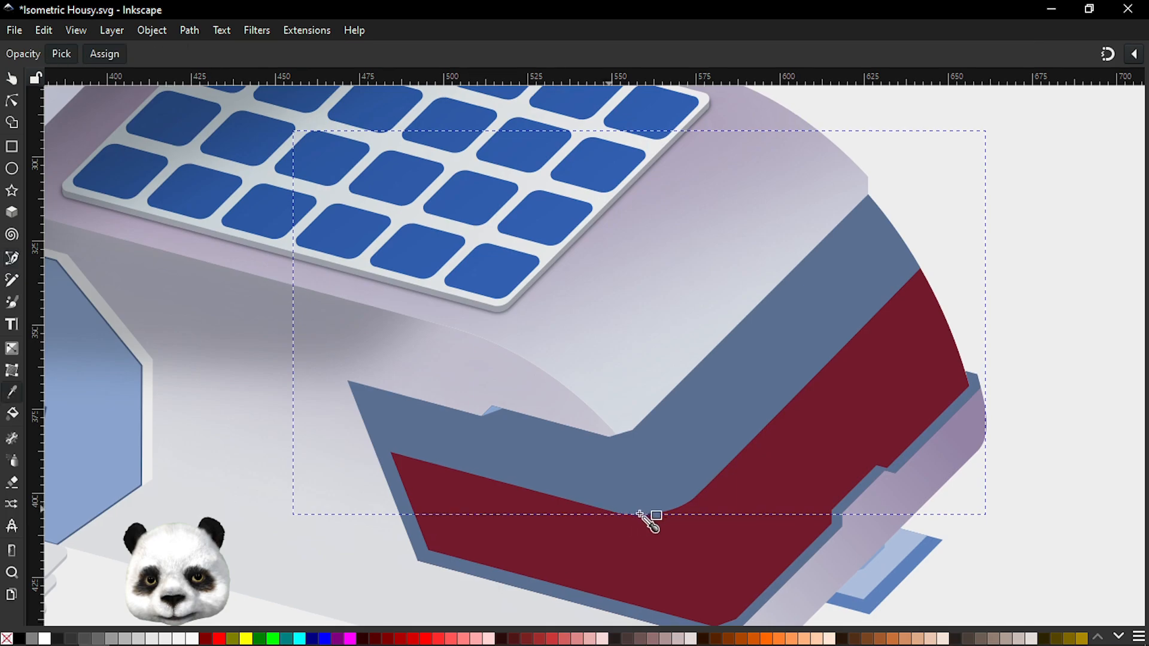
{"action": "left_click", "coordinate": [715, 560]}
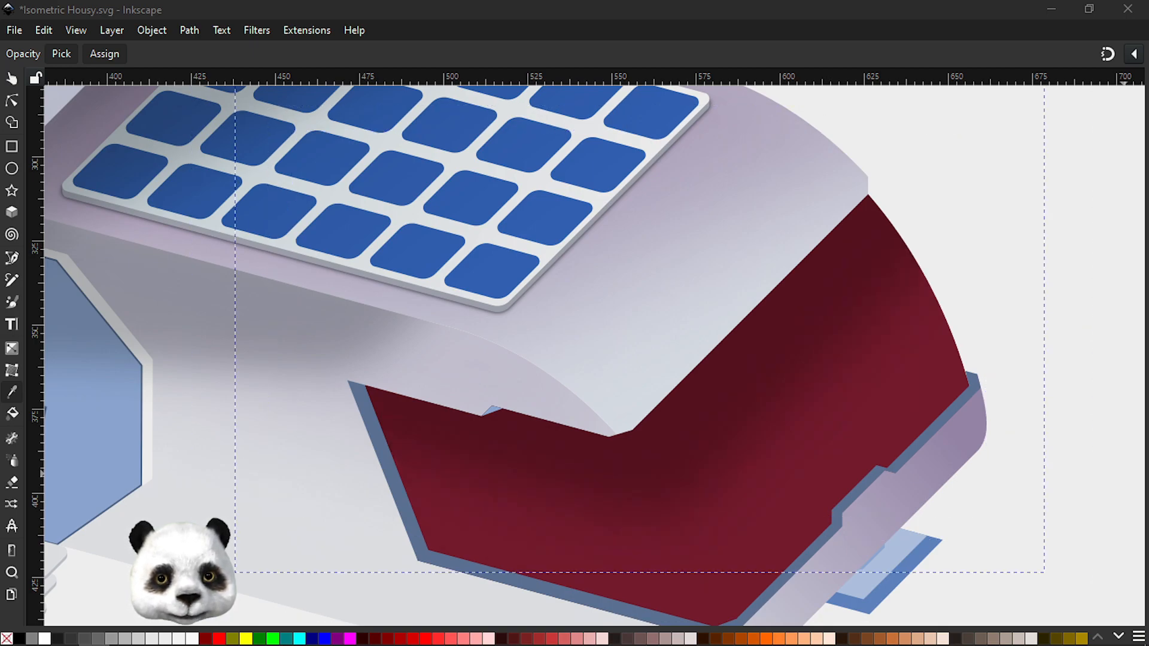
{"action": "scroll", "coordinate": [1019, 370], "scroll_direction": "down", "scroll_amount": 4}
{"action": "left_click_drag", "start_coordinate": [1042, 352], "coordinate": [644, 296]}
{"action": "scroll", "coordinate": [440, 314], "scroll_direction": "up", "scroll_amount": 3}
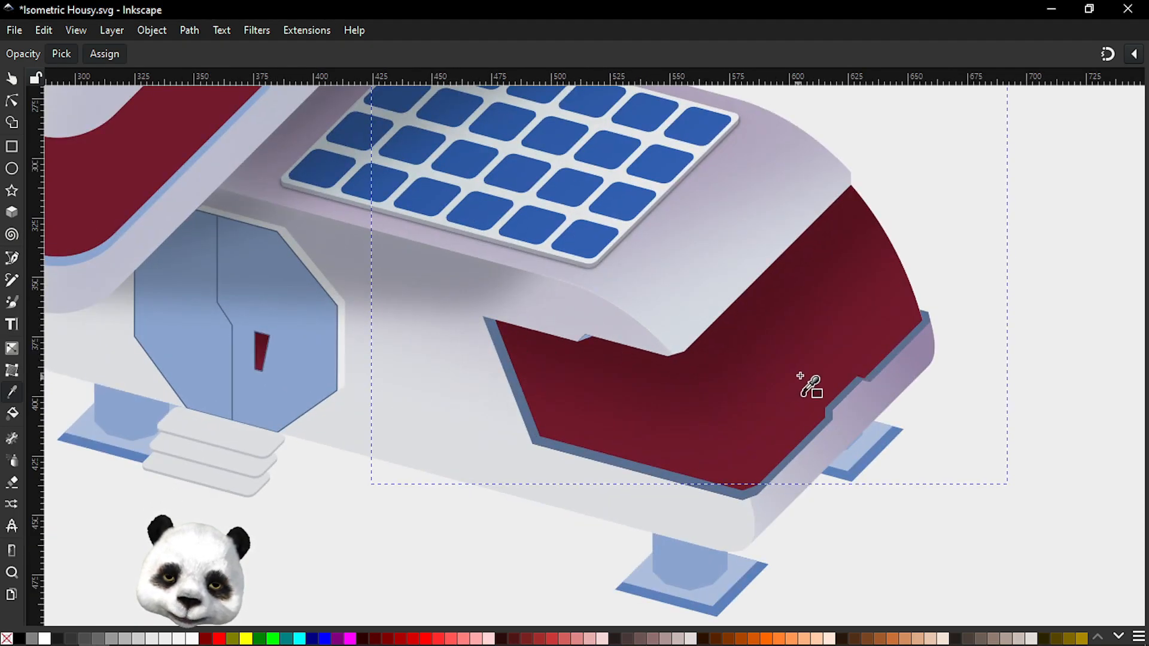
{"action": "key", "text": "ctrl+s"}
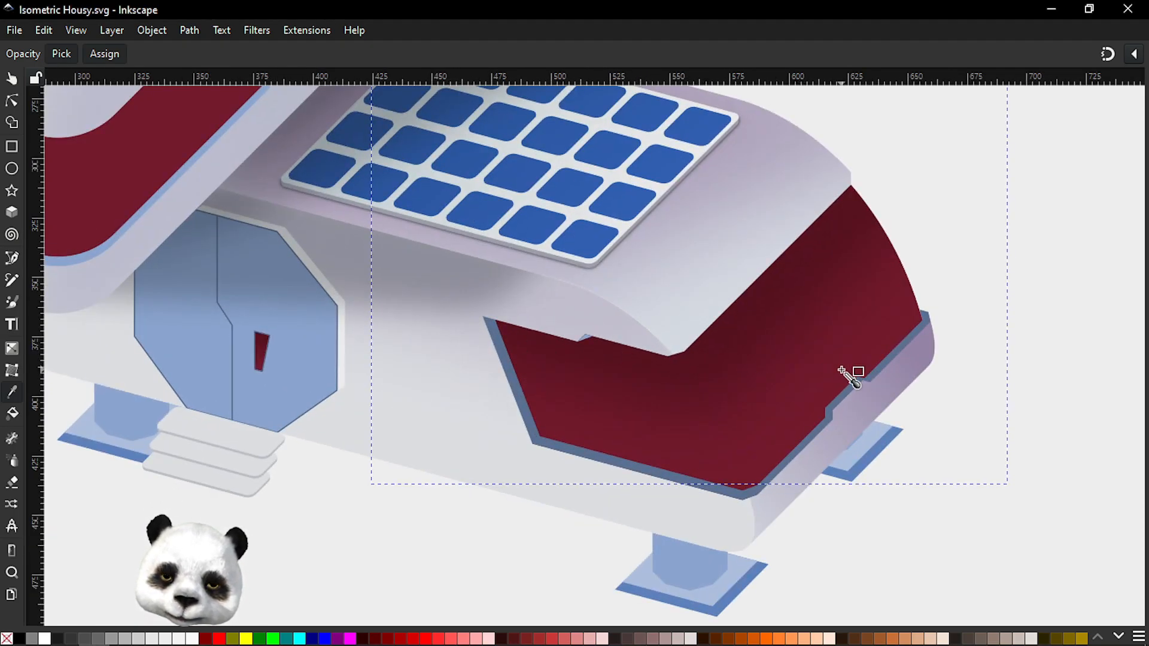
Step: Draw a slender curved sliver along the red window's corner, filled bright red at 50% opacity and blurred into a soft highlight
{"action": "scroll", "coordinate": [805, 429], "scroll_direction": "up", "scroll_amount": 2}
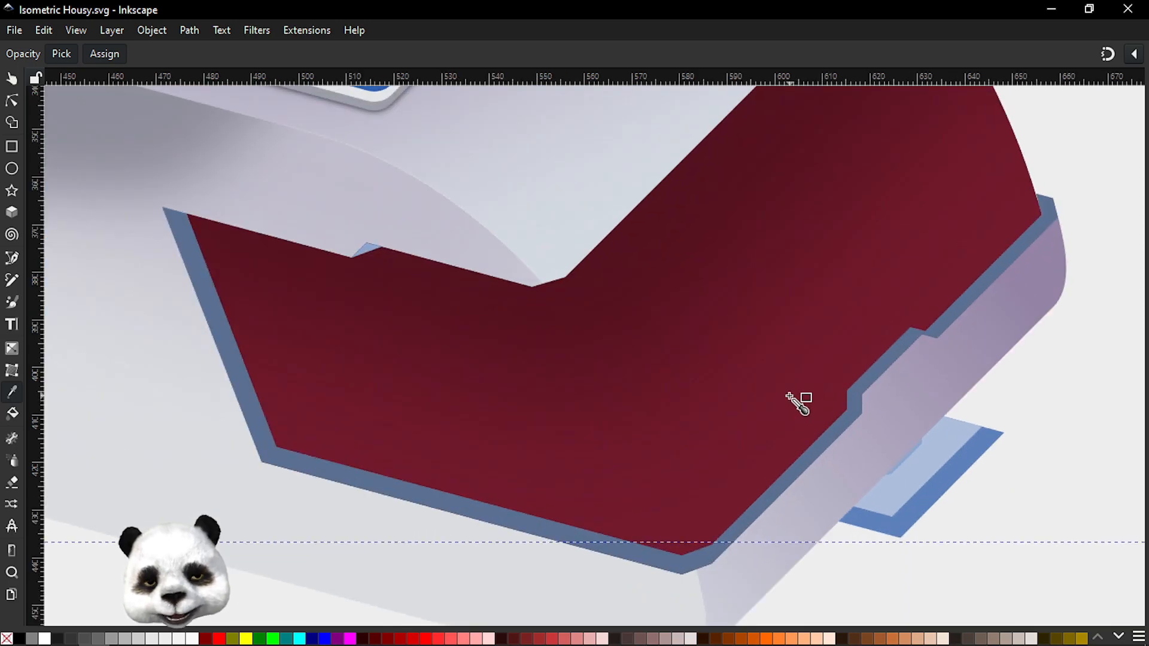
{"action": "key", "text": "b"}
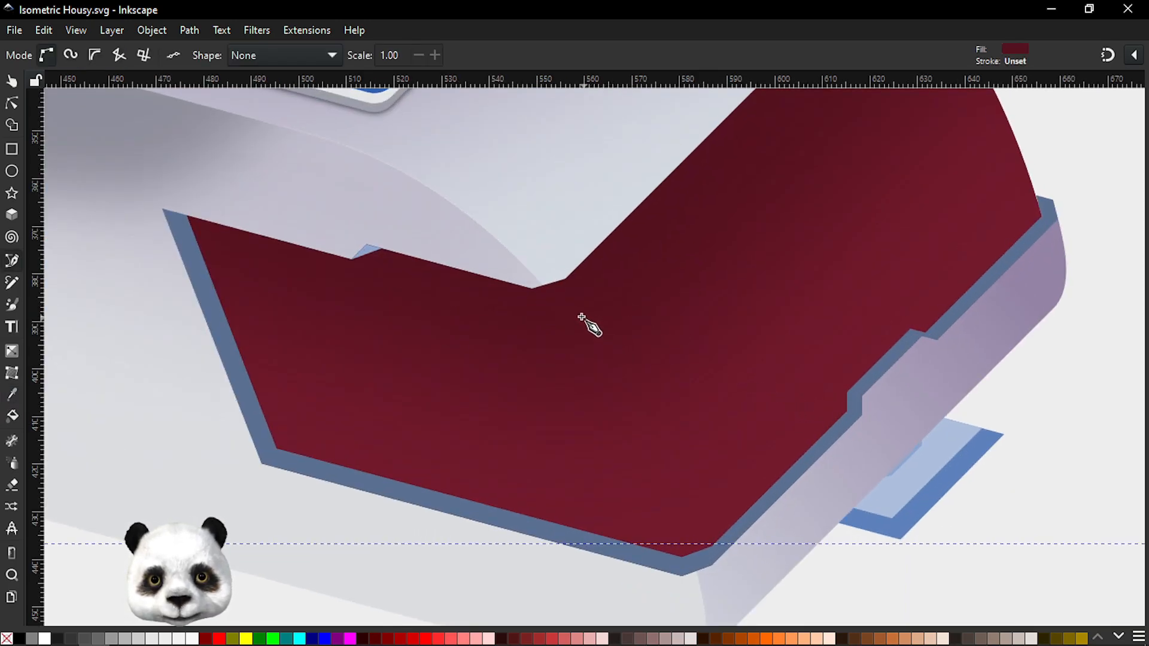
{"action": "left_click", "coordinate": [569, 316]}
{"action": "left_click_drag", "start_coordinate": [672, 528], "coordinate": [704, 551]}
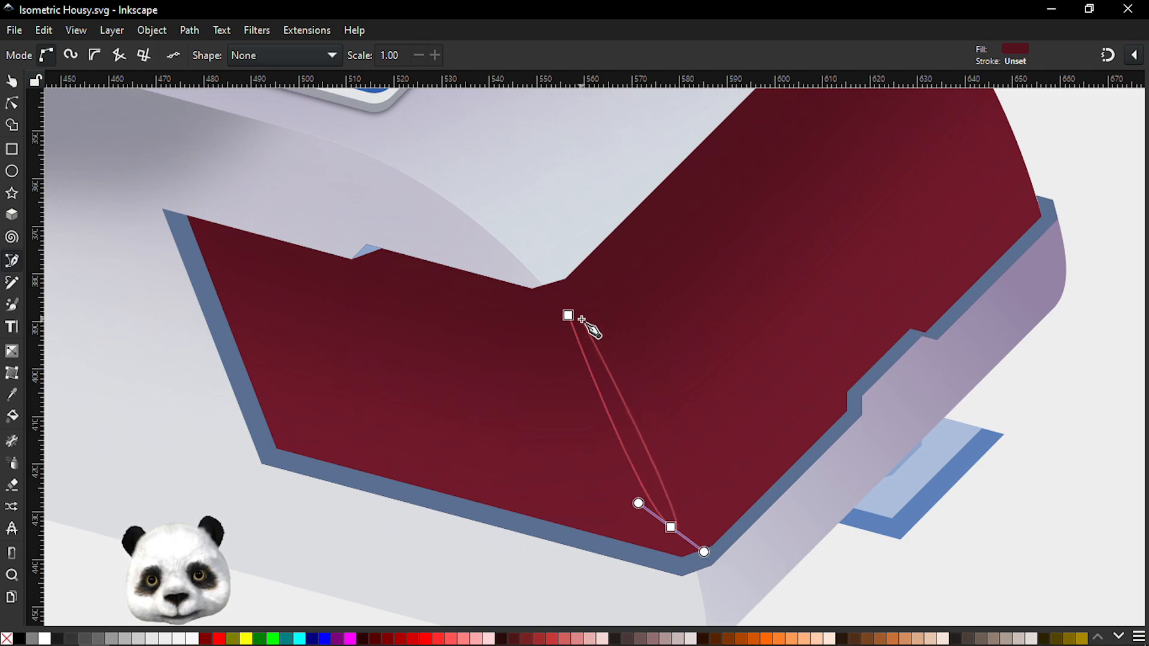
{"action": "left_click_drag", "start_coordinate": [568, 315], "coordinate": [602, 419]}
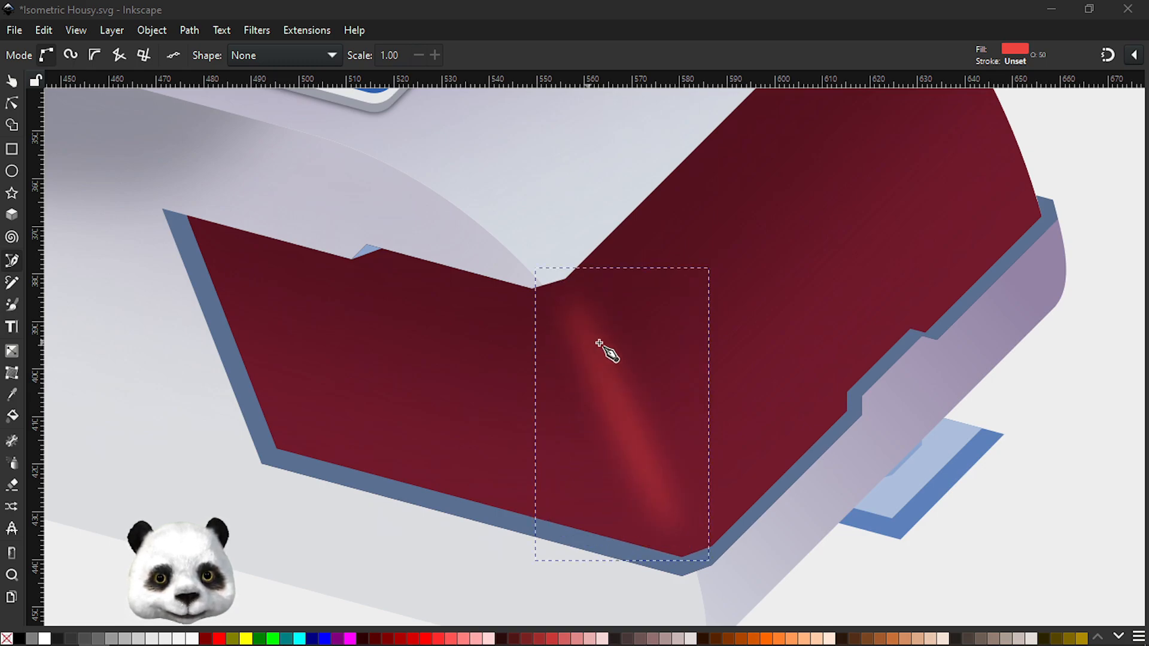
{"action": "scroll", "coordinate": [690, 326], "scroll_direction": "down", "scroll_amount": 4}
{"action": "scroll", "coordinate": [659, 311], "scroll_direction": "up", "scroll_amount": 3}
{"action": "scroll", "coordinate": [734, 465], "scroll_direction": "up", "scroll_amount": 1}
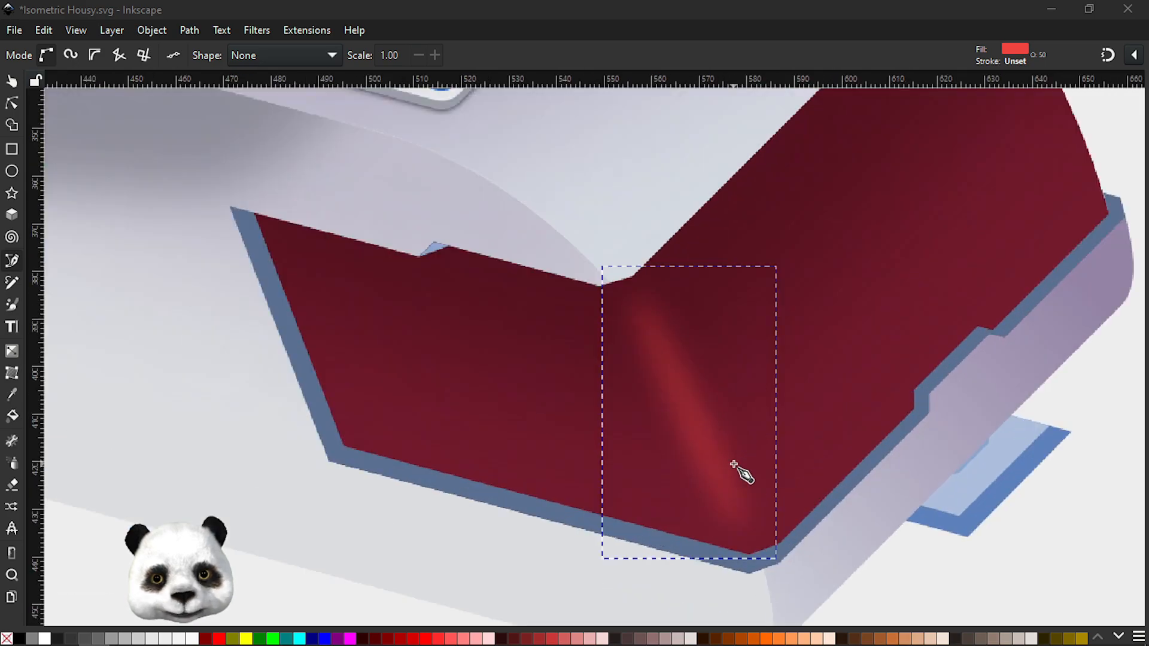
{"action": "scroll", "coordinate": [734, 464], "scroll_direction": "up", "scroll_amount": 1}
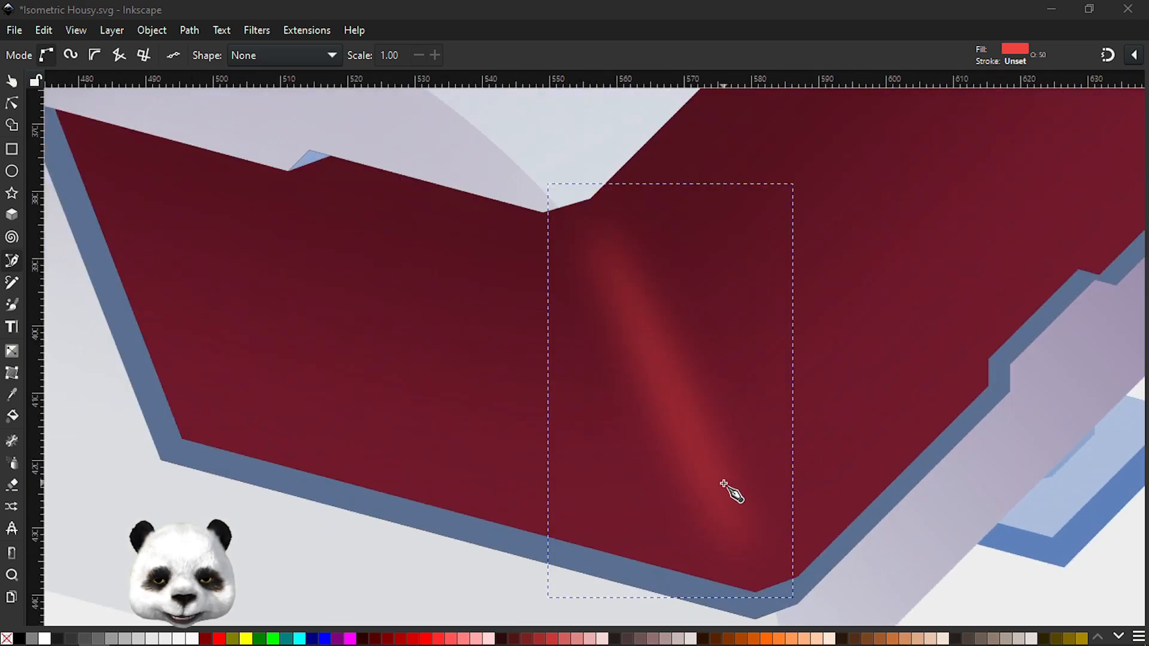
Step: Show the highlight's path nodes and blur handles for editing, and save the drawing
{"action": "key", "text": "n"}
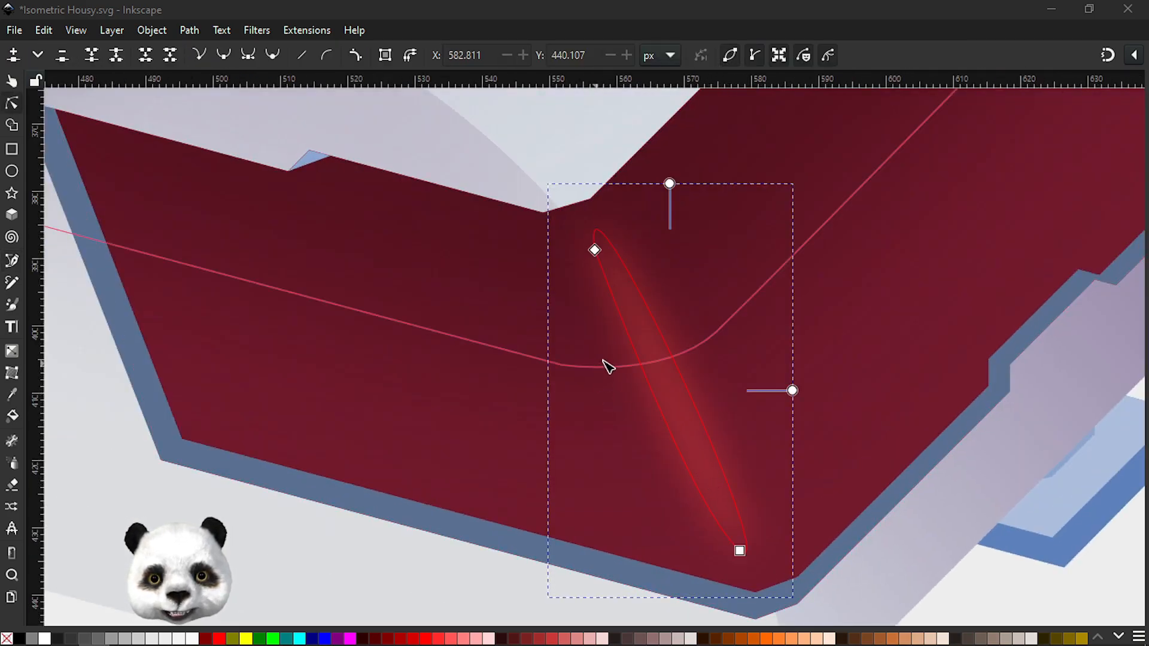
{"action": "scroll", "coordinate": [597, 385], "scroll_direction": "down", "scroll_amount": 4}
{"action": "scroll", "coordinate": [667, 379], "scroll_direction": "up", "scroll_amount": 3}
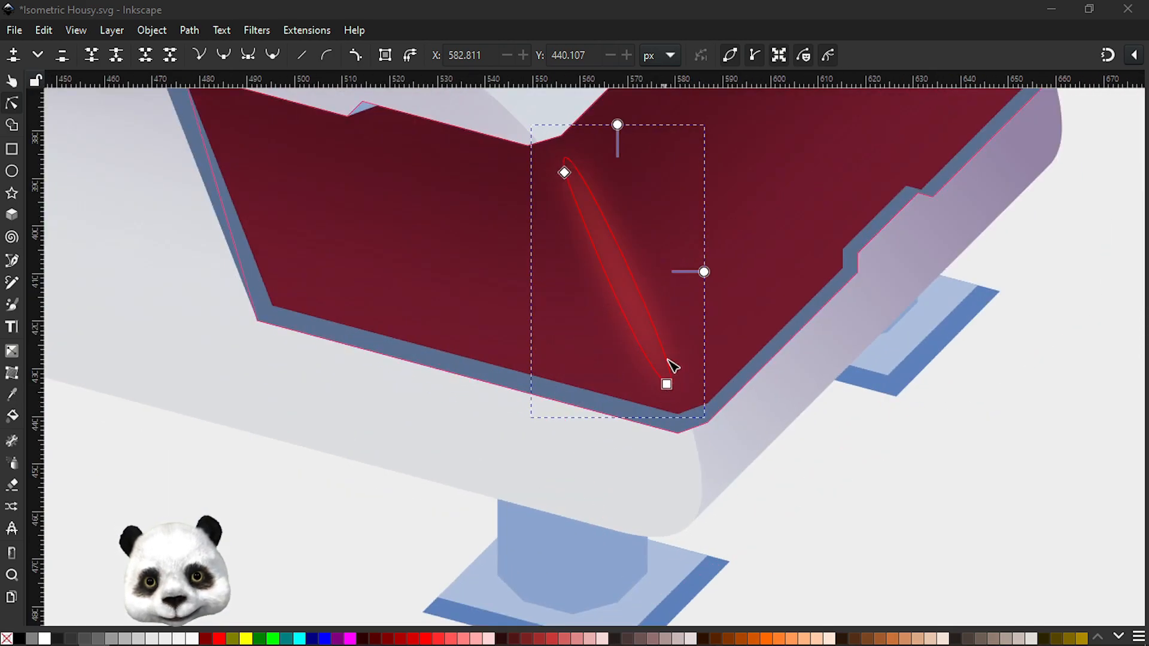
{"action": "left_click_drag", "start_coordinate": [470, 442], "coordinate": [365, 575]}
{"action": "key", "text": "ctrl+s"}
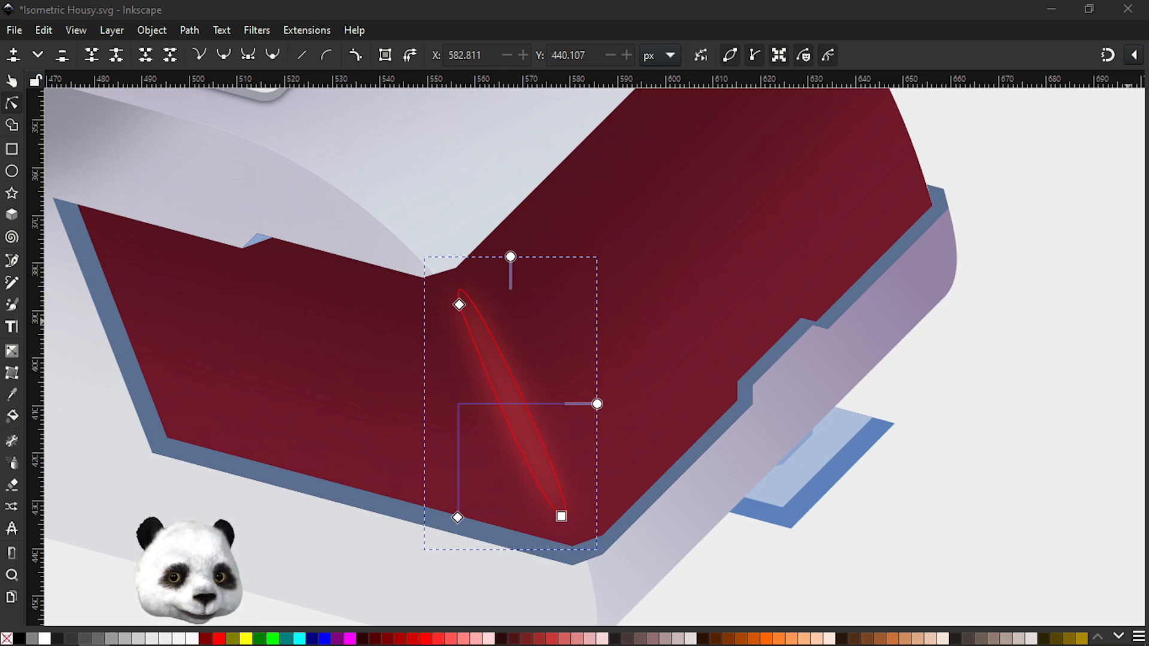
Step: Try to narrow the highlight's horizontal blur slightly
{"action": "scroll", "coordinate": [459, 526], "scroll_direction": "up", "scroll_amount": 2, "text": "ctrl"}
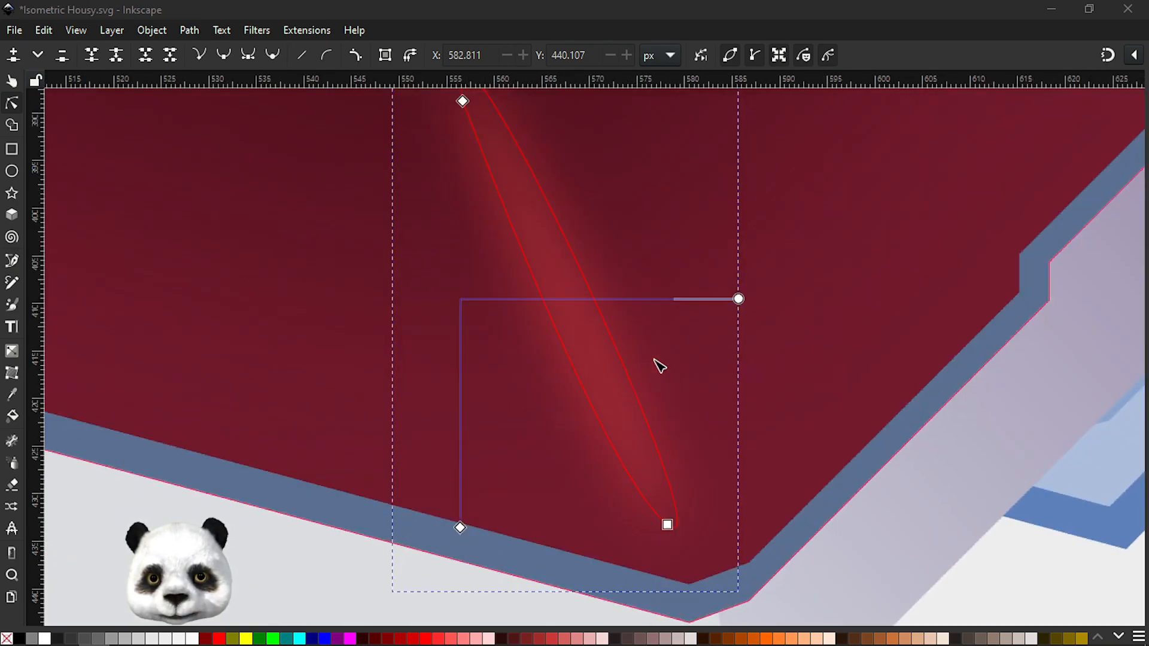
{"action": "scroll", "coordinate": [571, 358], "scroll_direction": "down", "scroll_amount": 1, "text": "ctrl"}
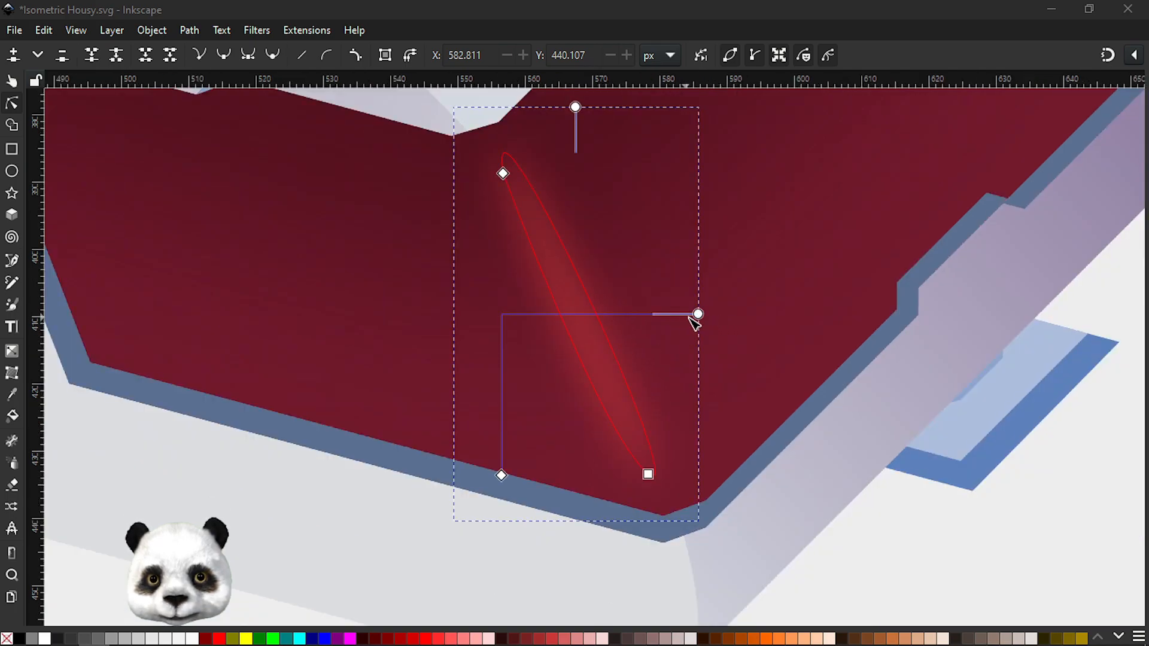
{"action": "mouse_move", "coordinate": [701, 315]}
{"action": "left_mouse_down"}
{"action": "mouse_move", "coordinate": [728, 315]}
{"action": "mouse_move", "coordinate": [692, 318]}
{"action": "left_mouse_up"}
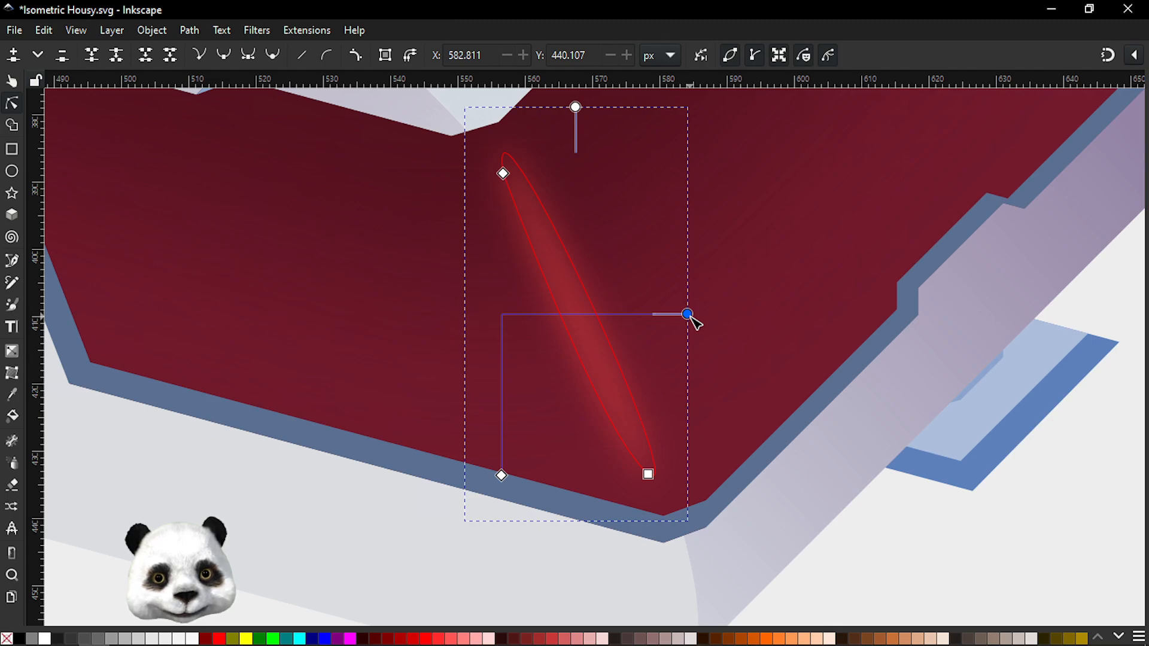
{"action": "key", "text": "ctrl+z"}
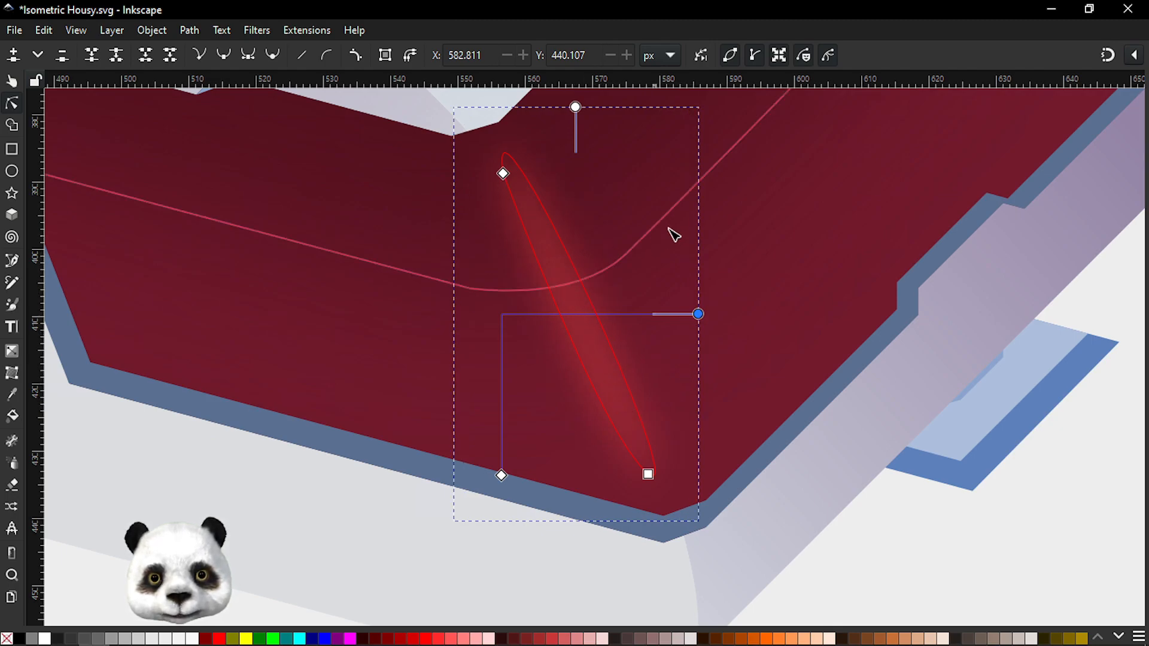
Step: Try to reduce the highlight's vertical blur area using its lower blur handle
{"action": "left_click", "coordinate": [503, 477]}
{"action": "key", "text": "Down"}
{"action": "key", "text": "Down"}
{"action": "key", "text": "Down"}
{"action": "mouse_move", "coordinate": [560, 474]}
{"action": "left_mouse_down"}
{"action": "mouse_move", "coordinate": [565, 551]}
{"action": "mouse_move", "coordinate": [536, 518]}
{"action": "mouse_move", "coordinate": [530, 368]}
{"action": "mouse_move", "coordinate": [558, 460]}
{"action": "left_mouse_up"}
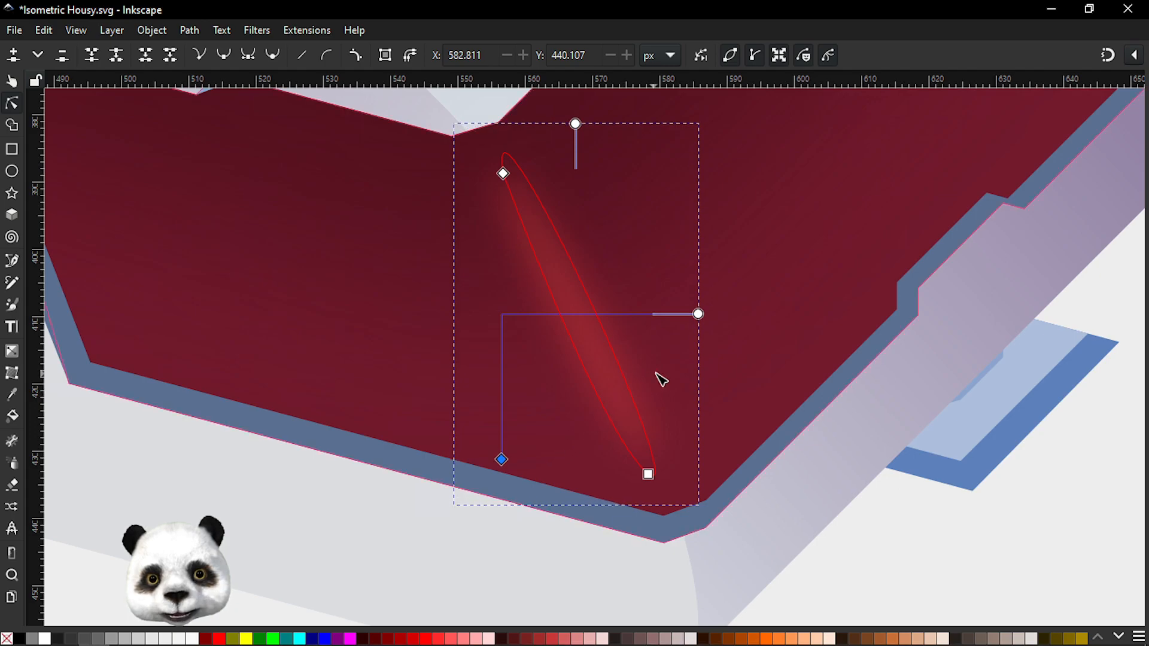
{"action": "key", "text": "Down"}
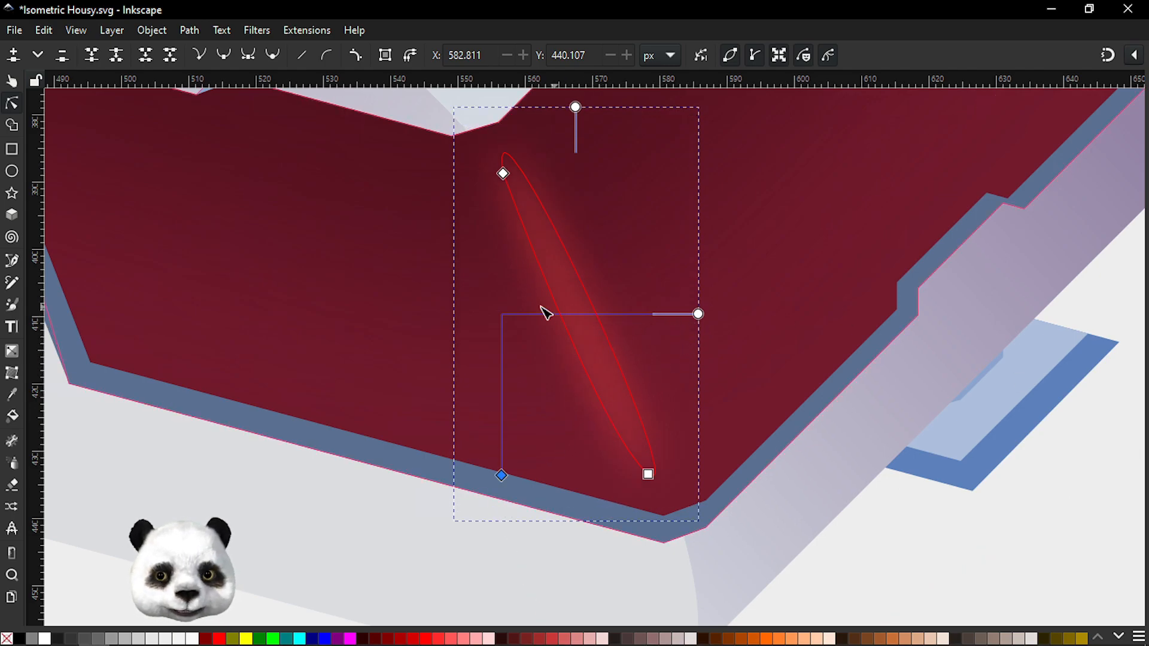
Step: Check the corner highlight against the whole building and save the drawing
{"action": "scroll", "coordinate": [610, 328], "scroll_direction": "down", "scroll_amount": 5}
{"action": "scroll", "coordinate": [680, 351], "scroll_direction": "up", "scroll_amount": 2}
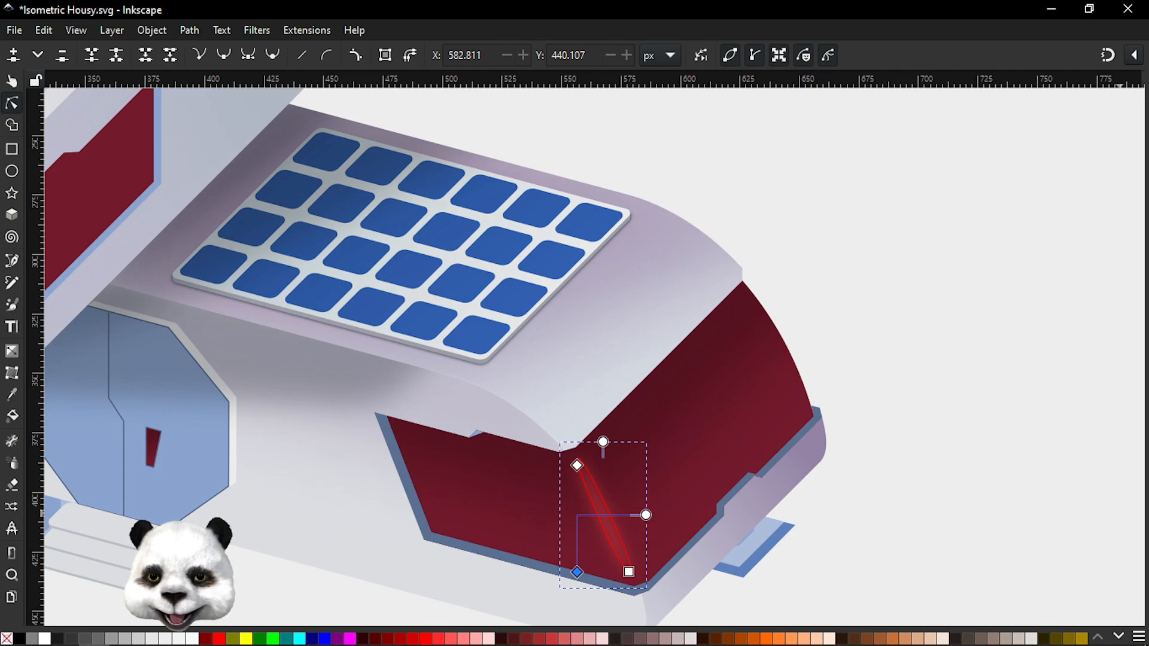
{"action": "scroll", "coordinate": [757, 336], "scroll_direction": "down", "scroll_amount": 3}
{"action": "scroll", "coordinate": [633, 351], "scroll_direction": "up", "scroll_amount": 2}
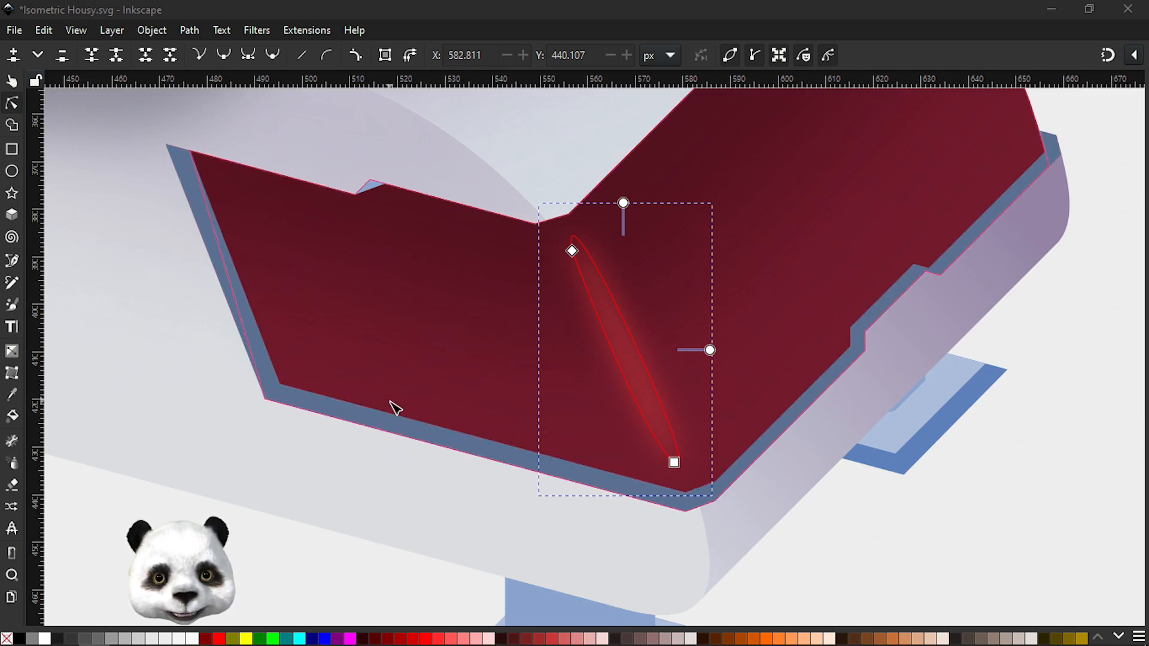
{"action": "scroll", "coordinate": [640, 341], "scroll_direction": "up", "scroll_amount": 2}
{"action": "key", "text": "ctrl+s"}
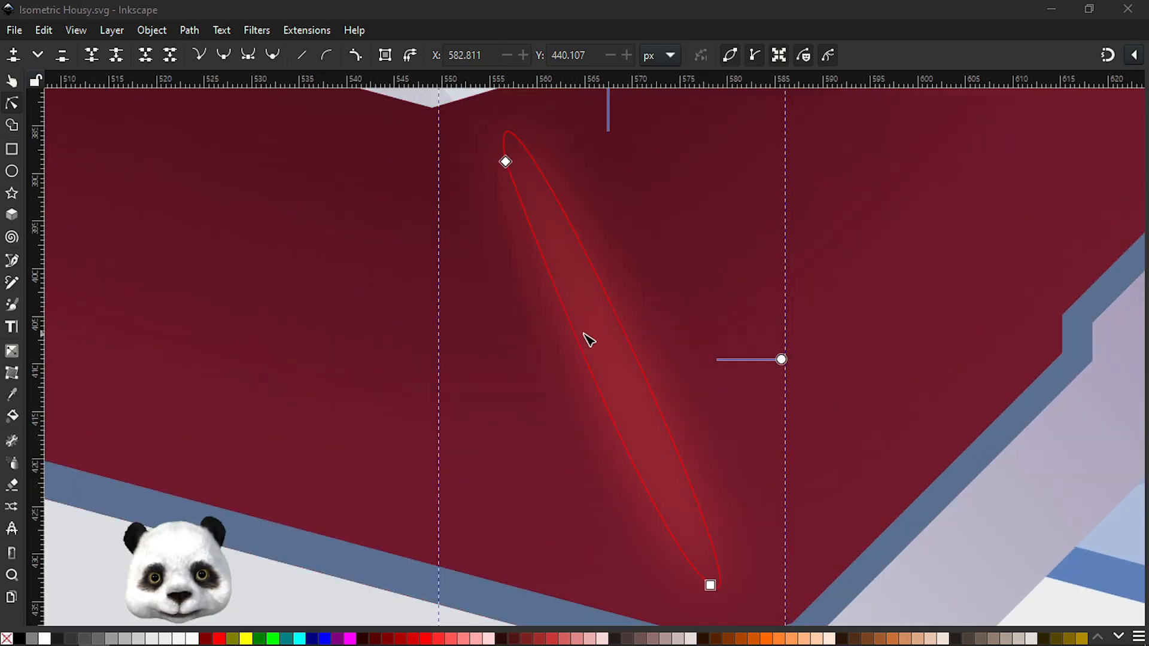
Step: Add a node midway along each long side of the highlight path and select both new nodes
{"action": "double_click", "coordinate": [583, 358]}
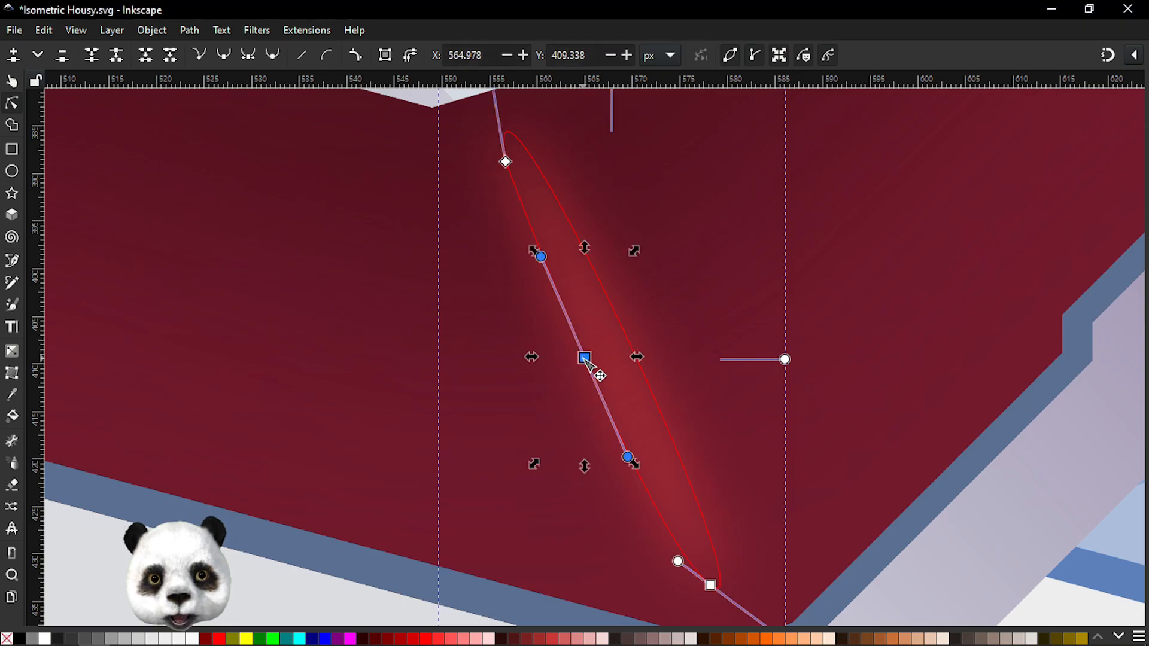
{"action": "double_click", "coordinate": [632, 348]}
{"action": "left_click_drag", "start_coordinate": [557, 340], "coordinate": [689, 383]}
{"action": "key", "text": "ctrl+z"}
{"action": "left_click_drag", "start_coordinate": [507, 325], "coordinate": [753, 436]}
{"action": "mouse_move", "coordinate": [631, 348]}
{"action": "left_mouse_down"}
{"action": "mouse_move", "coordinate": [646, 345]}
{"action": "mouse_move", "coordinate": [629, 351]}
{"action": "left_mouse_up"}
{"action": "key", "text": "ctrl+z"}
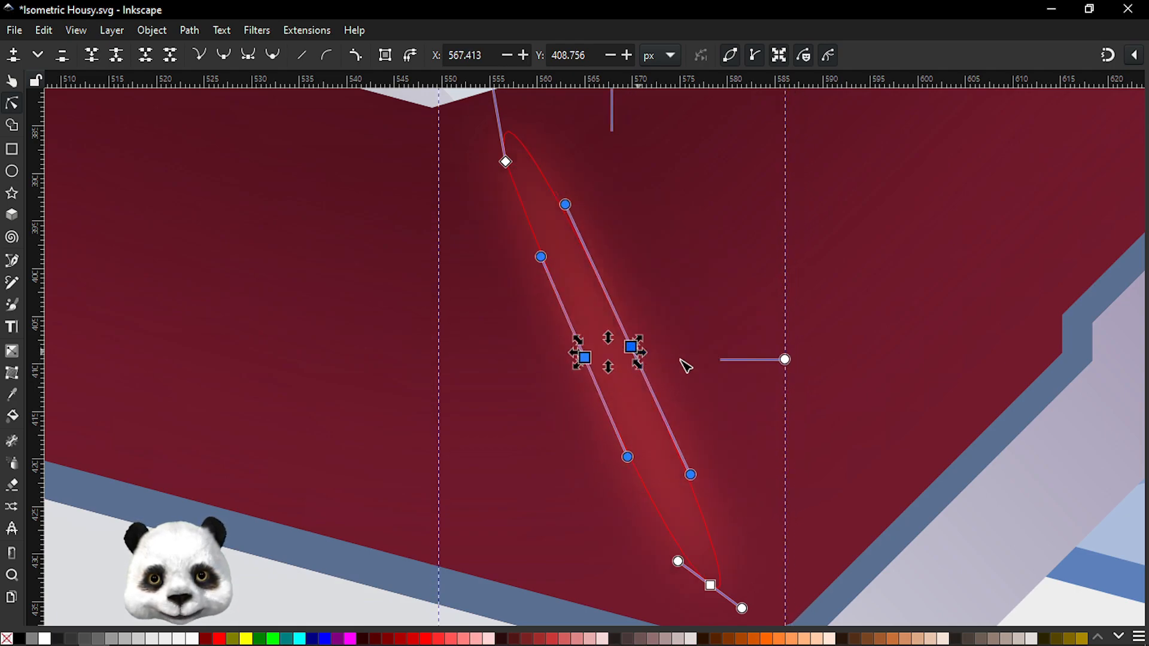
Step: Shift the highlight path's two middle nodes slightly sideways so that it bows gently, and deselect the path
{"action": "left_click", "coordinate": [442, 533]}
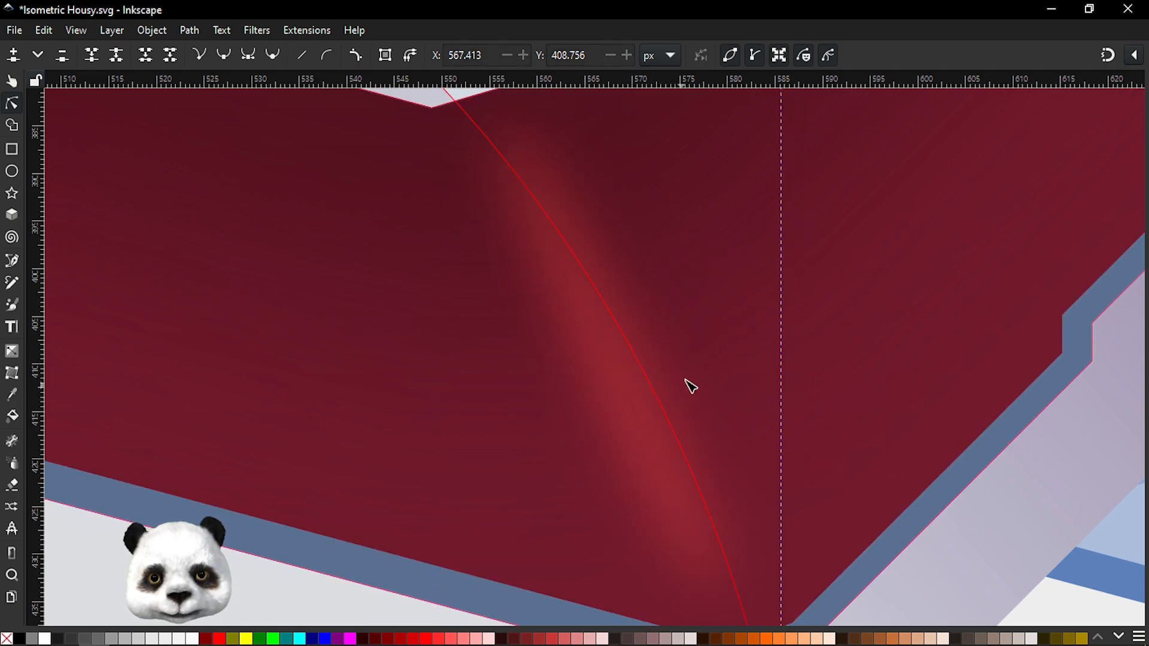
{"action": "left_click", "coordinate": [643, 360]}
{"action": "left_click_drag", "start_coordinate": [636, 345], "coordinate": [602, 351]}
{"action": "scroll", "coordinate": [584, 383], "scroll_direction": "down", "scroll_amount": 4}
{"action": "left_click", "coordinate": [863, 481]}
{"action": "left_click", "coordinate": [866, 487]}
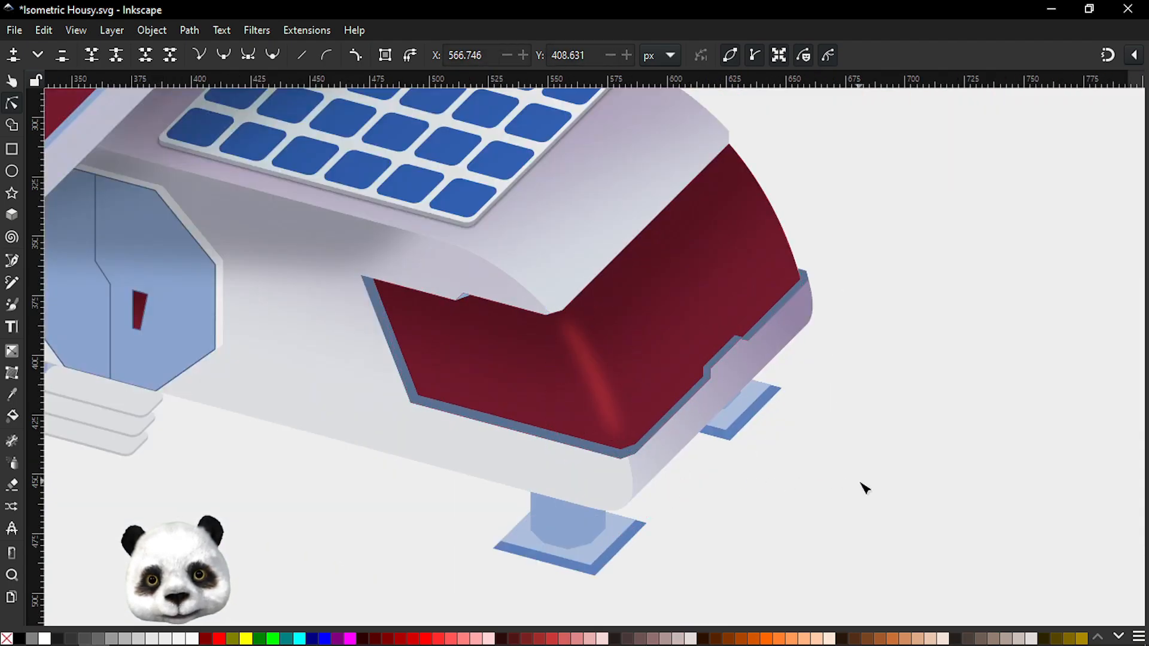
{"action": "scroll", "coordinate": [816, 467], "scroll_direction": "down", "scroll_amount": 2}
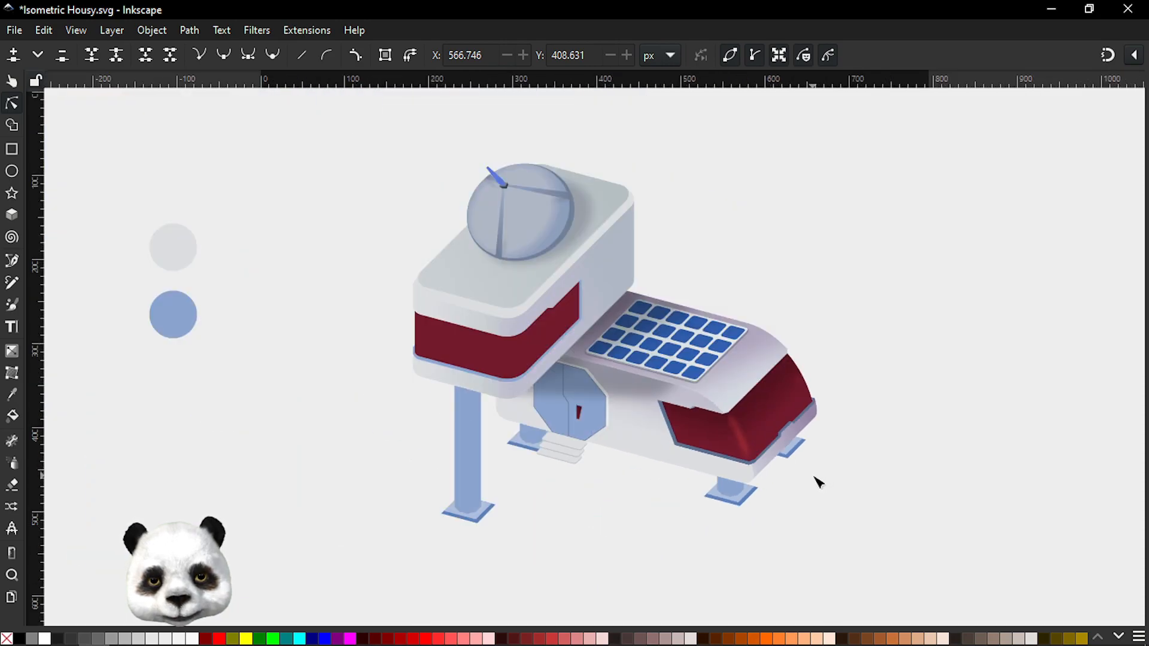
Step: Inspect the bowed highlight on the window corner up close and within the whole building, and save the drawing
{"action": "scroll", "coordinate": [819, 478], "scroll_direction": "up", "scroll_amount": 2}
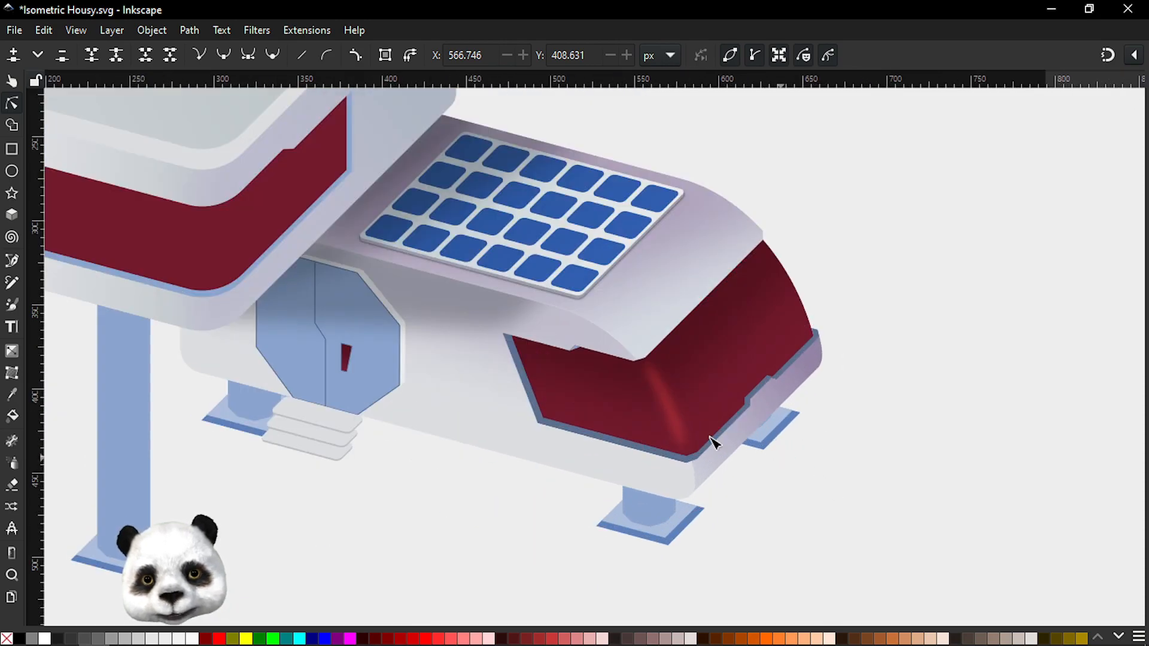
{"action": "scroll", "coordinate": [690, 398], "scroll_direction": "up", "scroll_amount": 2}
{"action": "left_click", "coordinate": [687, 397]}
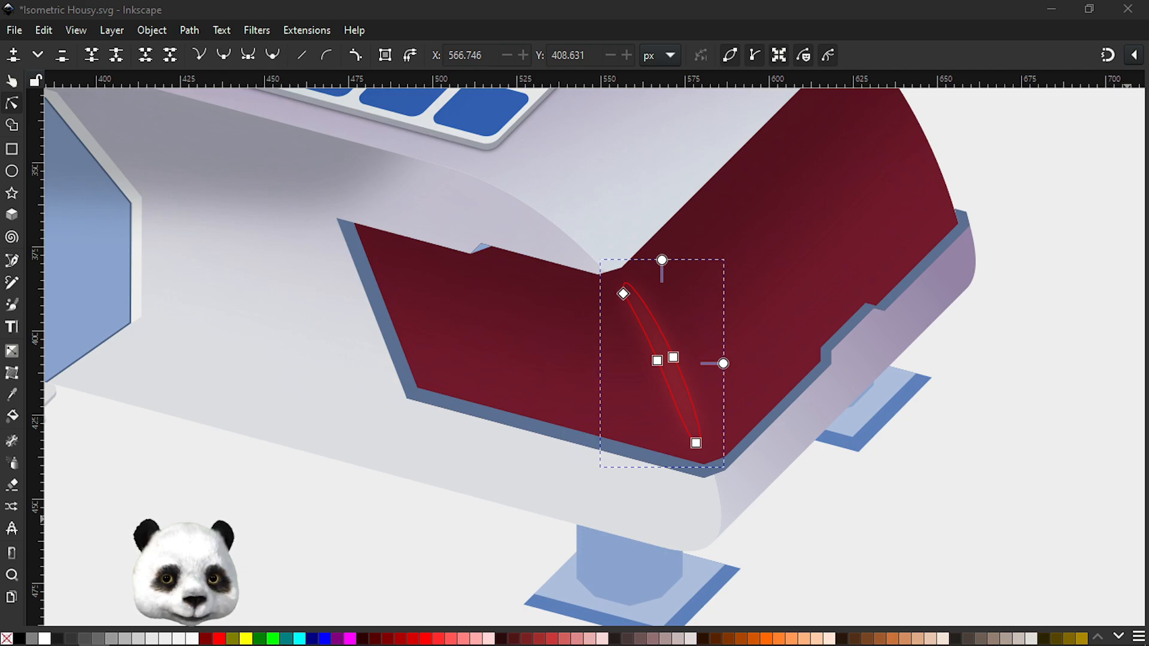
{"action": "left_click", "coordinate": [965, 514]}
{"action": "scroll", "coordinate": [982, 503], "scroll_direction": "down", "scroll_amount": 5}
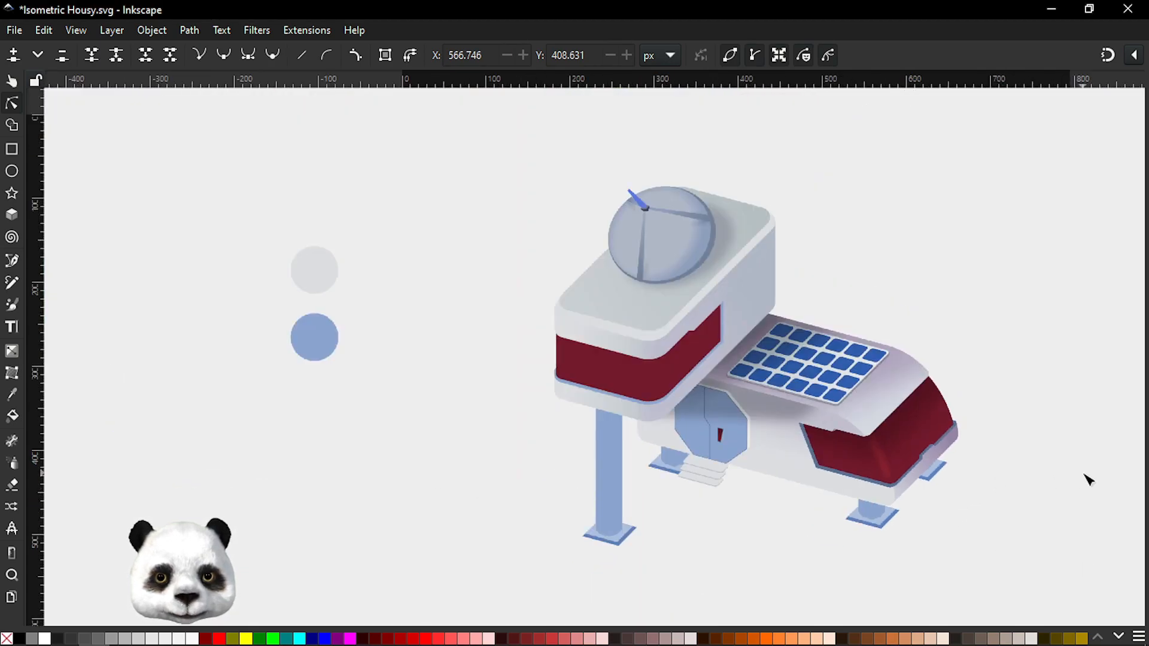
{"action": "key", "text": "ctrl+s"}
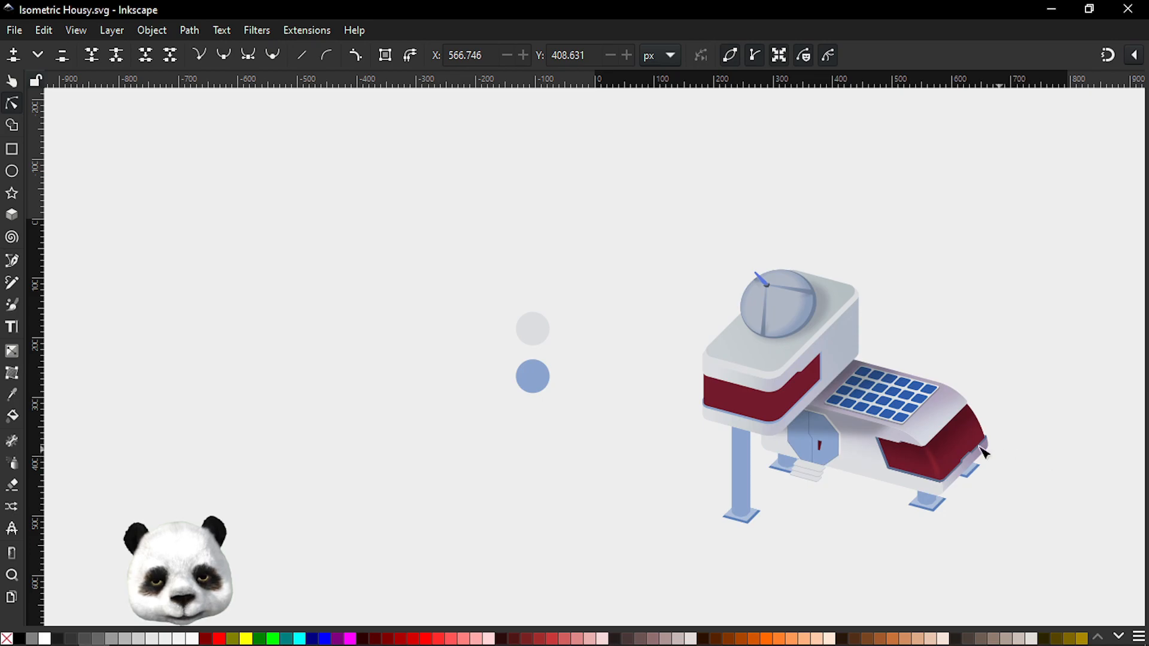
Step: Apply a linear fade-out gradient along the corner highlight, opaque towards its lower part and transparent above its upper tip, and deselect it
{"action": "left_click_drag", "start_coordinate": [1001, 451], "coordinate": [790, 365]}
{"action": "scroll", "coordinate": [739, 397], "scroll_direction": "up", "scroll_amount": 6}
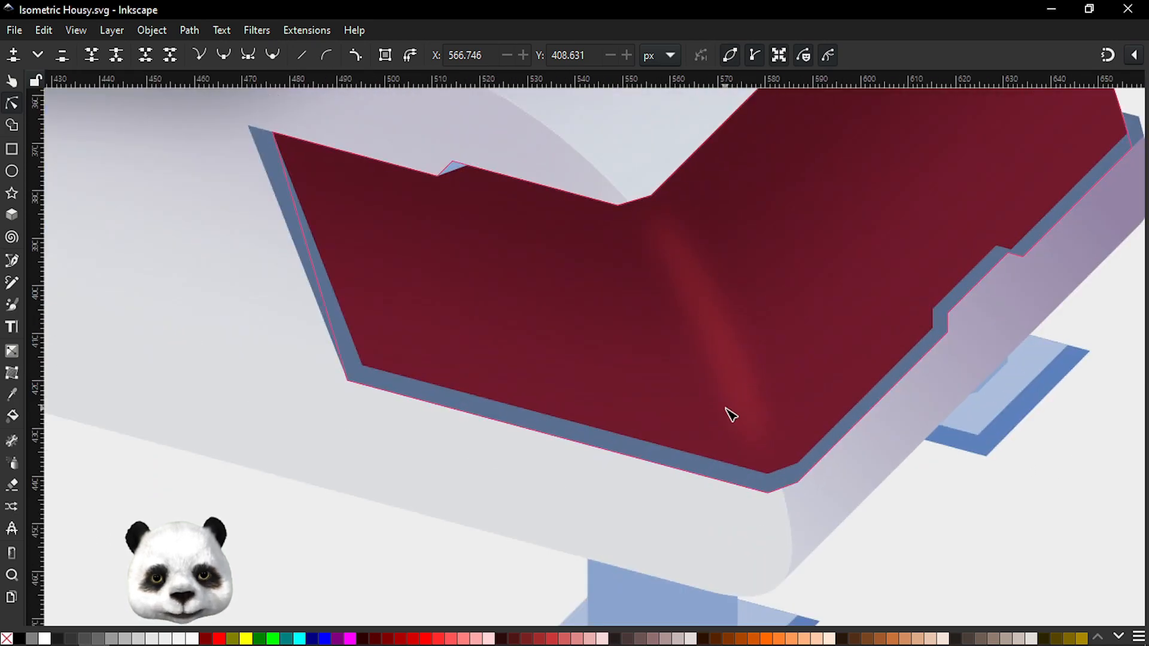
{"action": "left_click", "coordinate": [738, 387]}
{"action": "key", "text": "g"}
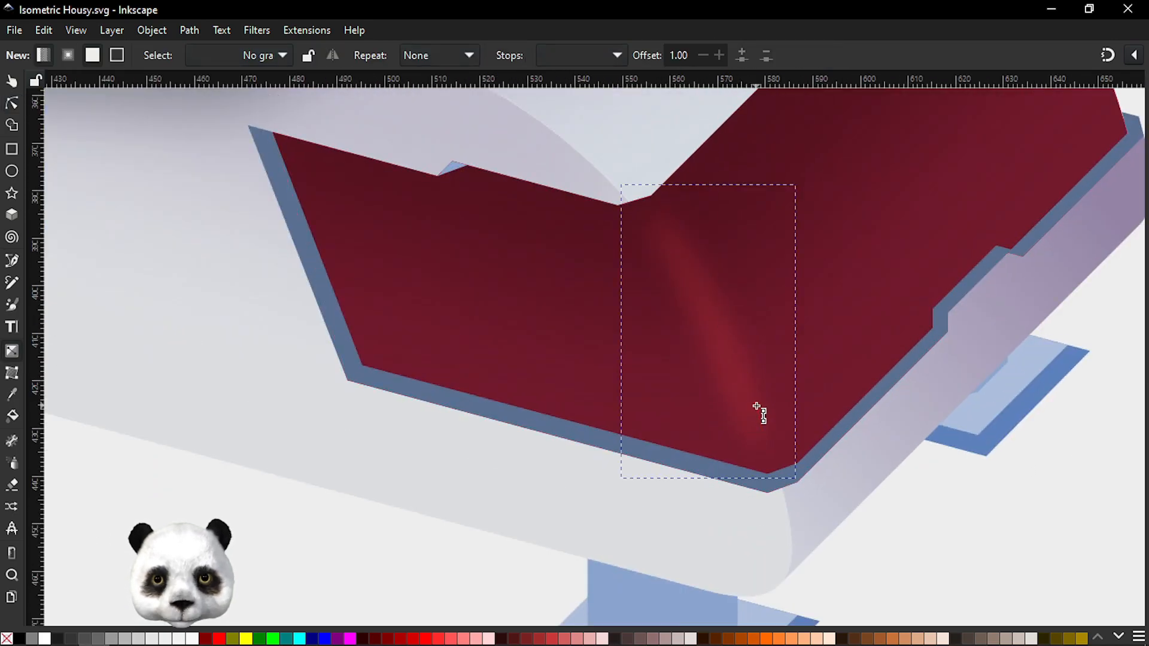
{"action": "left_click_drag", "start_coordinate": [746, 407], "coordinate": [623, 139]}
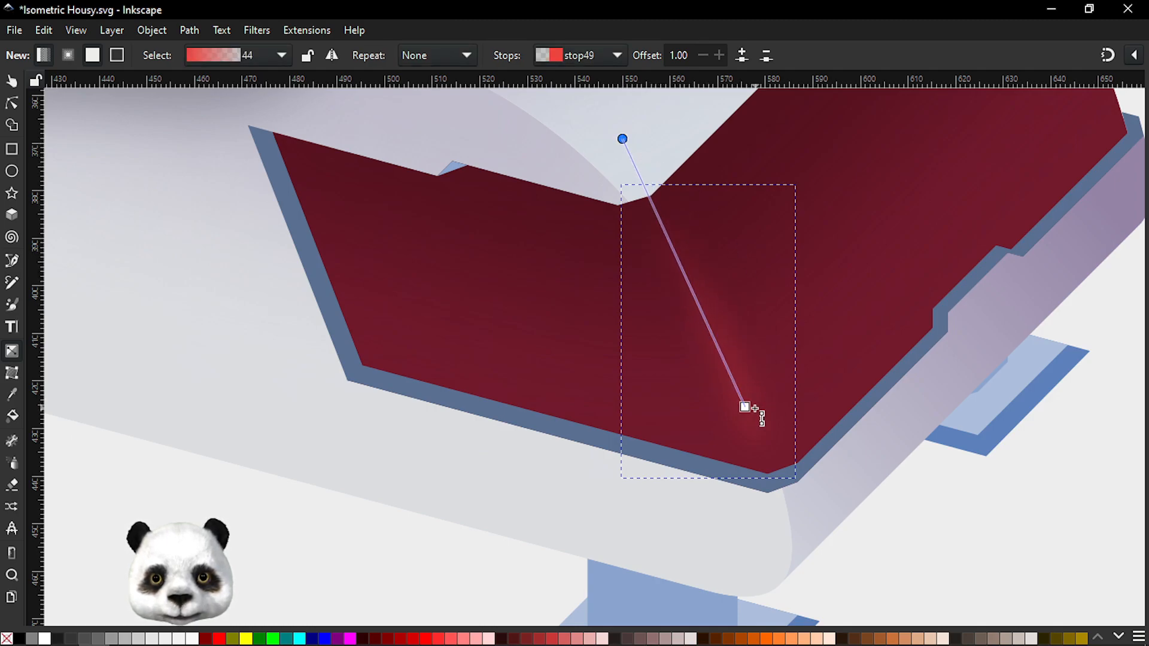
{"action": "left_click_drag", "start_coordinate": [745, 406], "coordinate": [725, 351]}
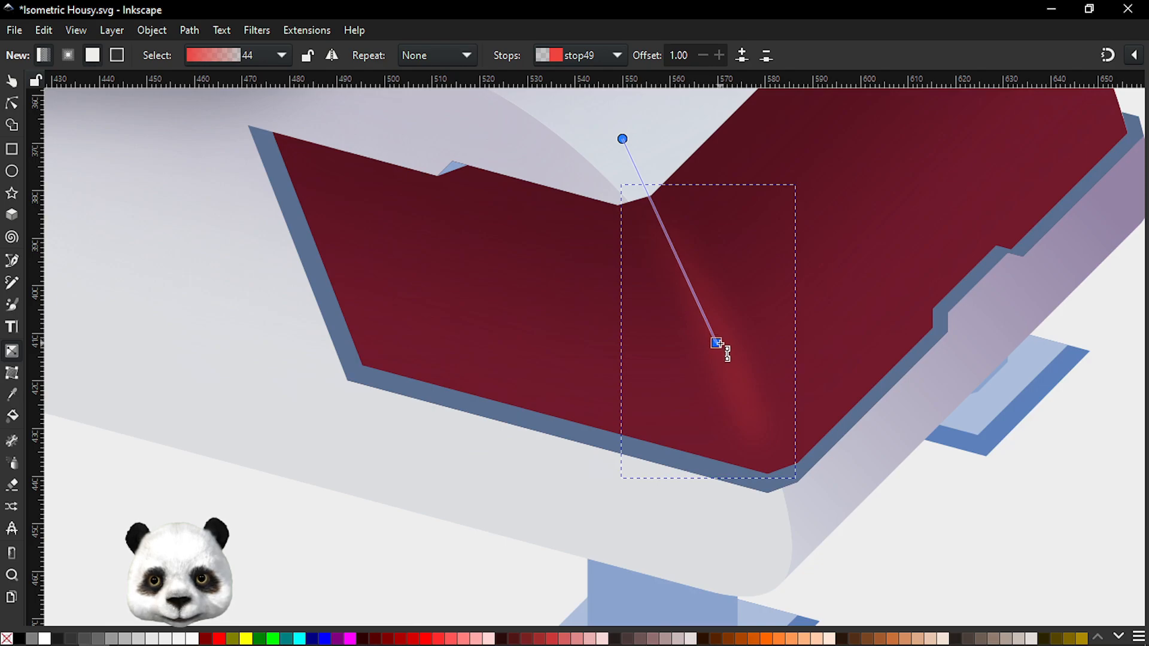
{"action": "key", "text": "s"}
{"action": "key", "text": "Escape"}
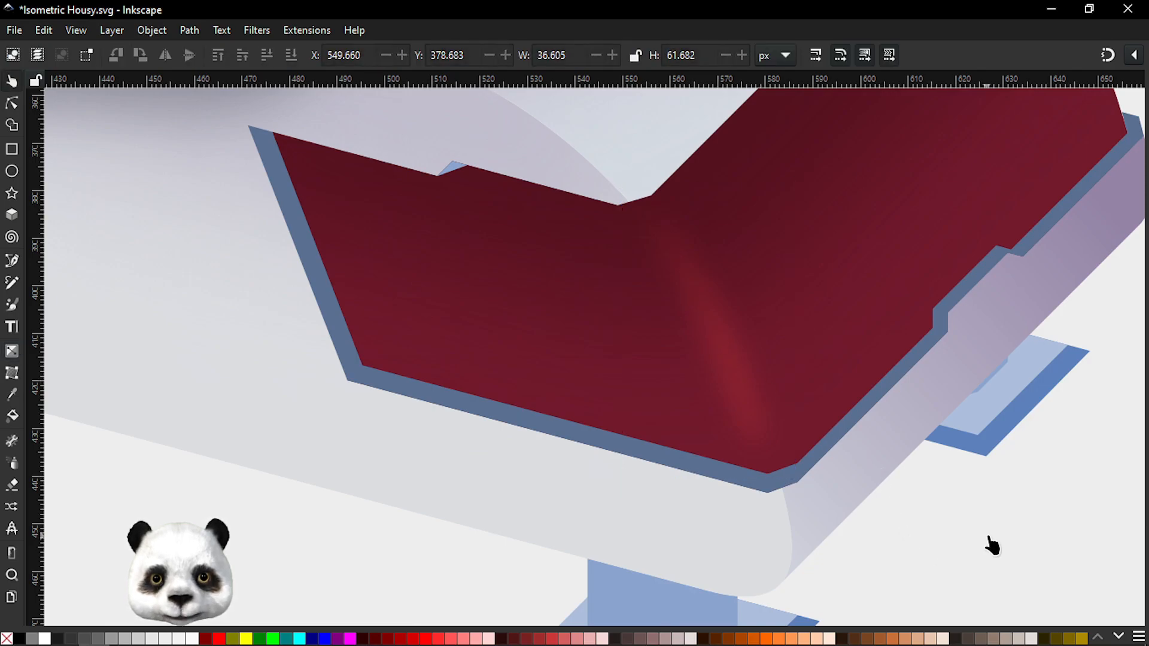
Step: Fine-tune the highlight's fade by shifting both gradient ends slightly down along the window corner, and save the drawing
{"action": "scroll", "coordinate": [989, 537], "scroll_direction": "down", "scroll_amount": 4}
{"action": "left_click_drag", "start_coordinate": [997, 526], "coordinate": [590, 447]}
{"action": "scroll", "coordinate": [579, 418], "scroll_direction": "up", "scroll_amount": 2}
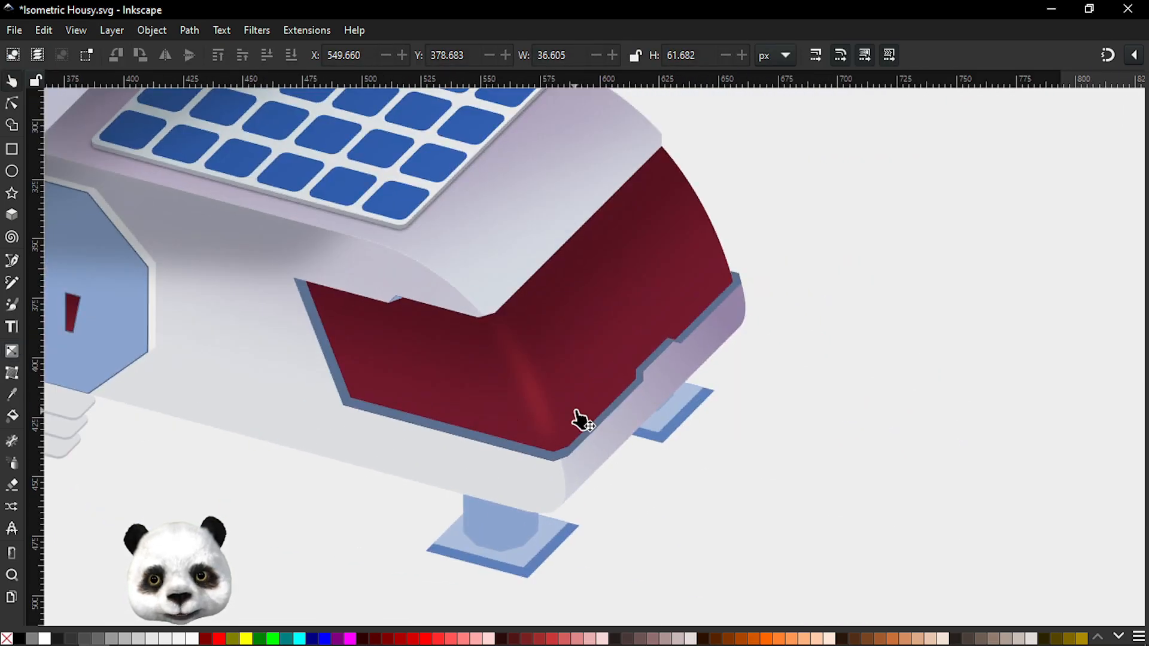
{"action": "key", "text": "g"}
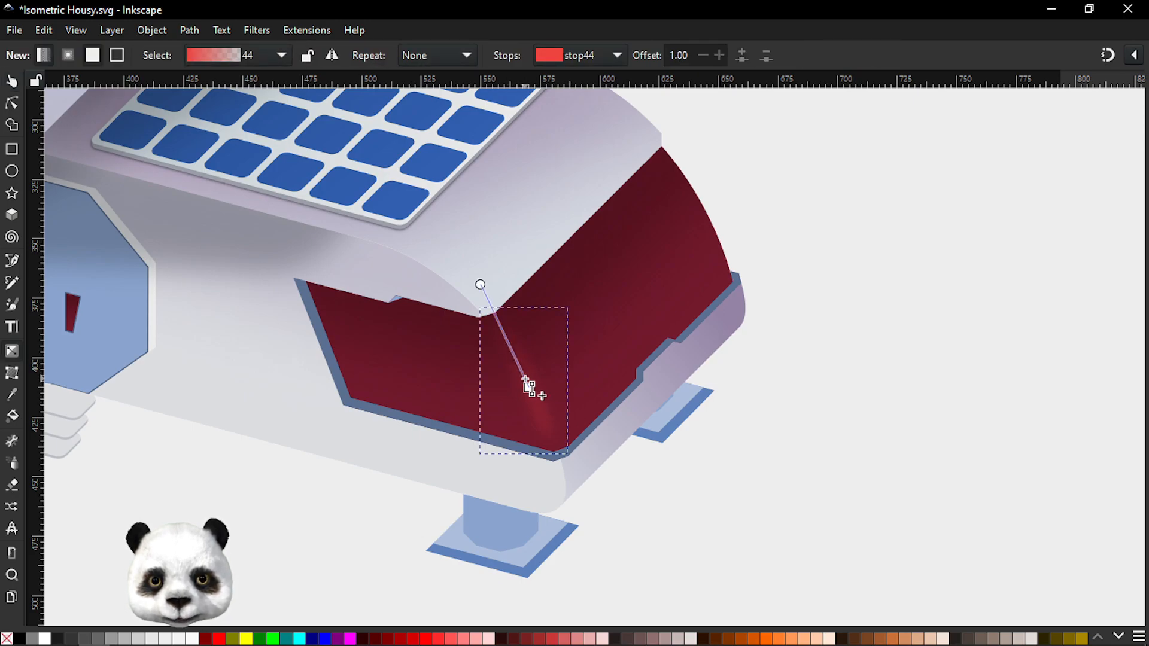
{"action": "left_click_drag", "start_coordinate": [528, 388], "coordinate": [535, 404]}
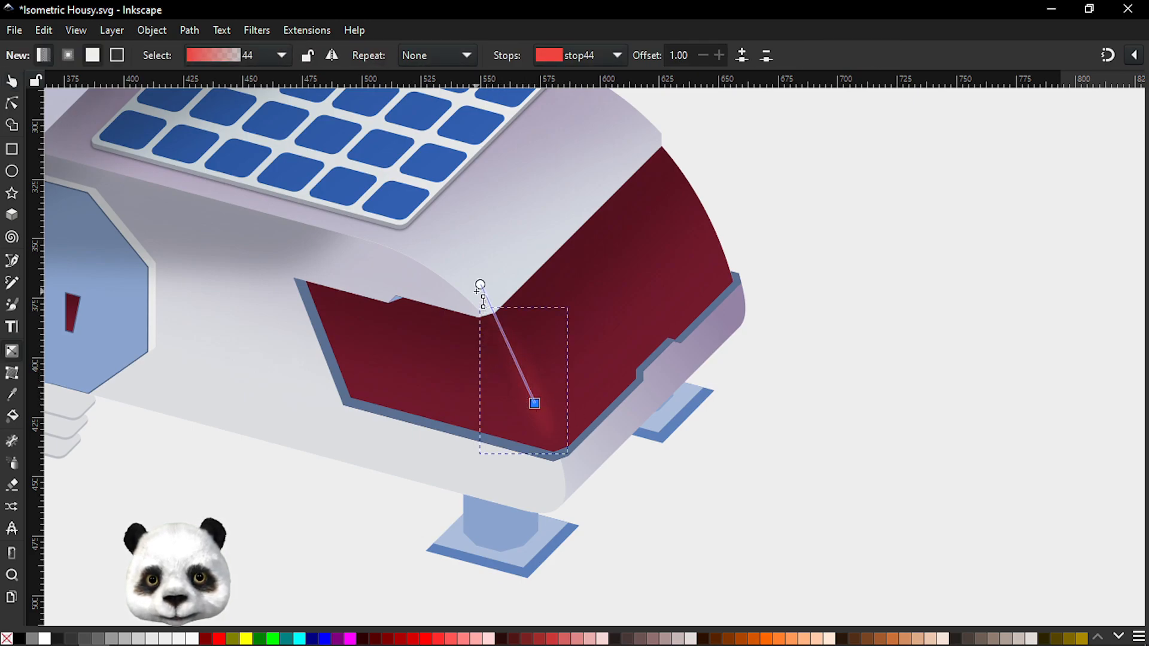
{"action": "left_click_drag", "start_coordinate": [481, 285], "coordinate": [488, 302]}
{"action": "key", "text": "s"}
{"action": "left_click", "coordinate": [834, 482]}
{"action": "scroll", "coordinate": [802, 482], "scroll_direction": "down", "scroll_amount": 3}
{"action": "key", "text": "ctrl+s"}
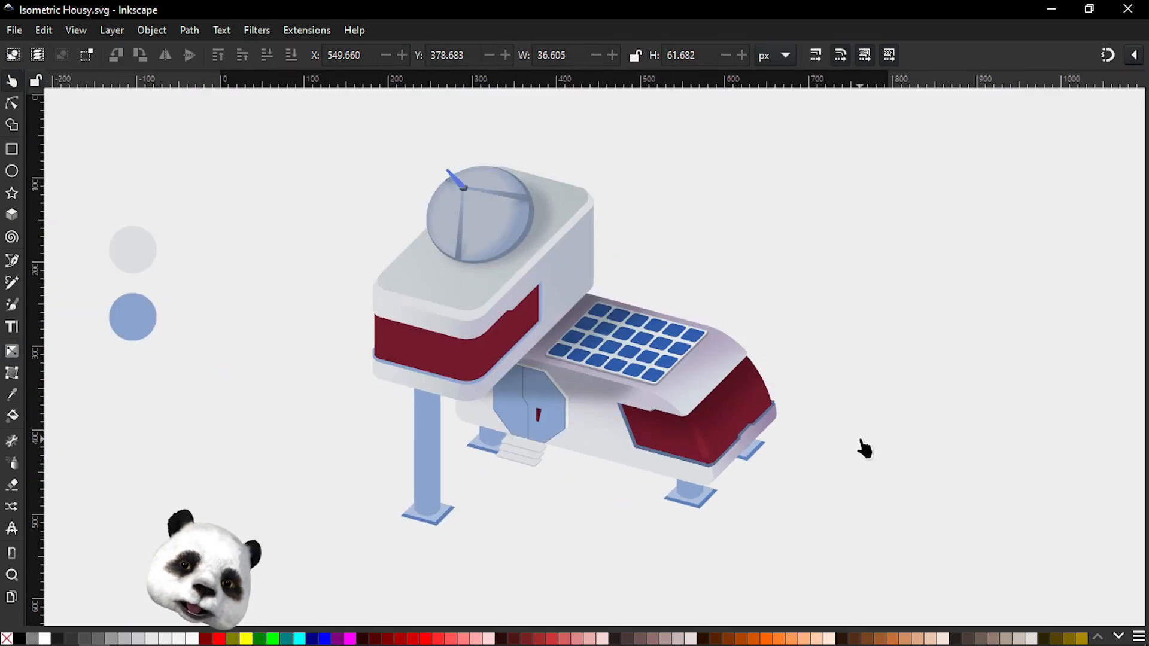
Step: Examine the red window's corner highlight, the roof edge above it and the front wall, both up close and against the whole building
{"action": "left_click_drag", "start_coordinate": [835, 444], "coordinate": [872, 408]}
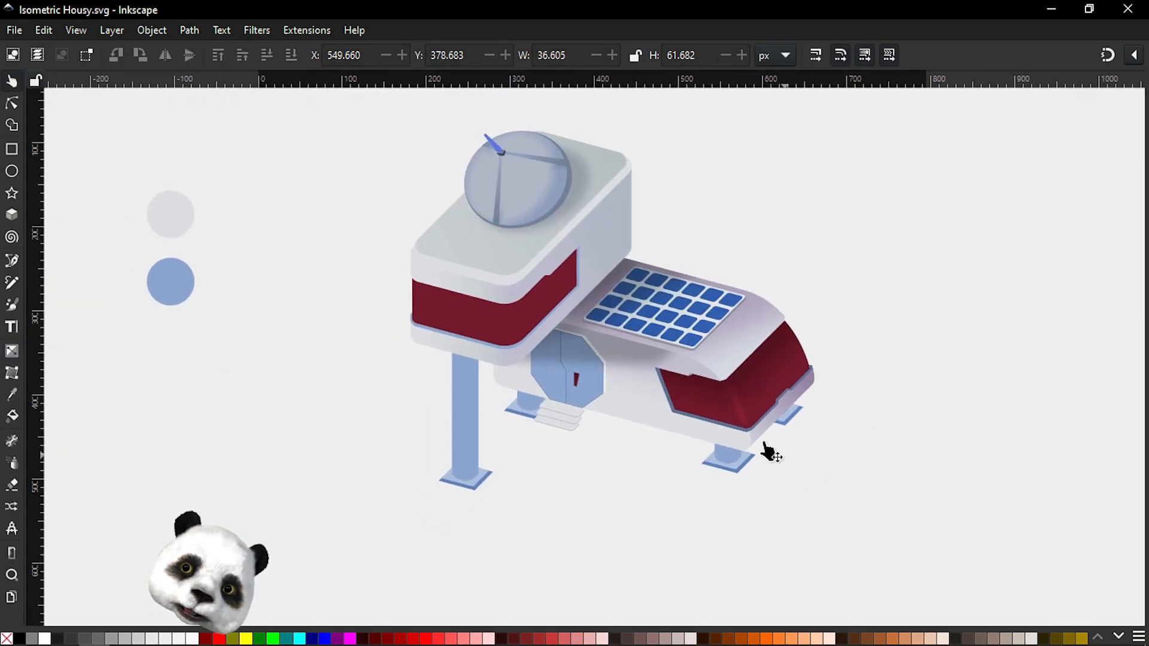
{"action": "scroll", "coordinate": [713, 392], "scroll_direction": "up", "scroll_amount": 2}
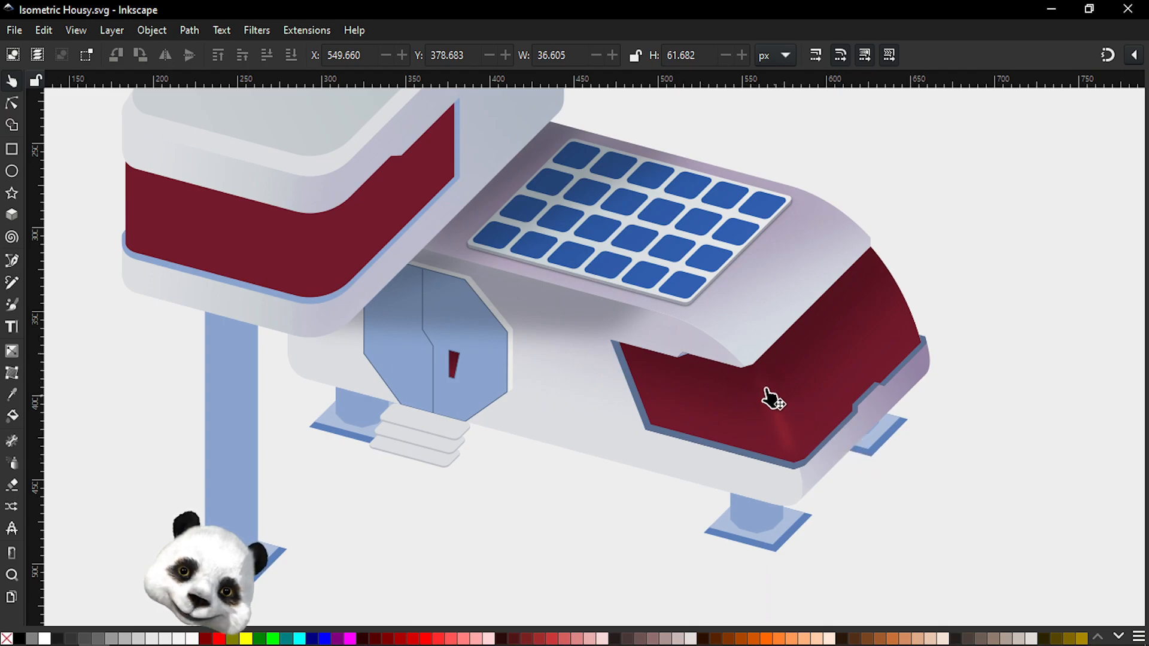
{"action": "scroll", "coordinate": [778, 472], "scroll_direction": "up", "scroll_amount": 2}
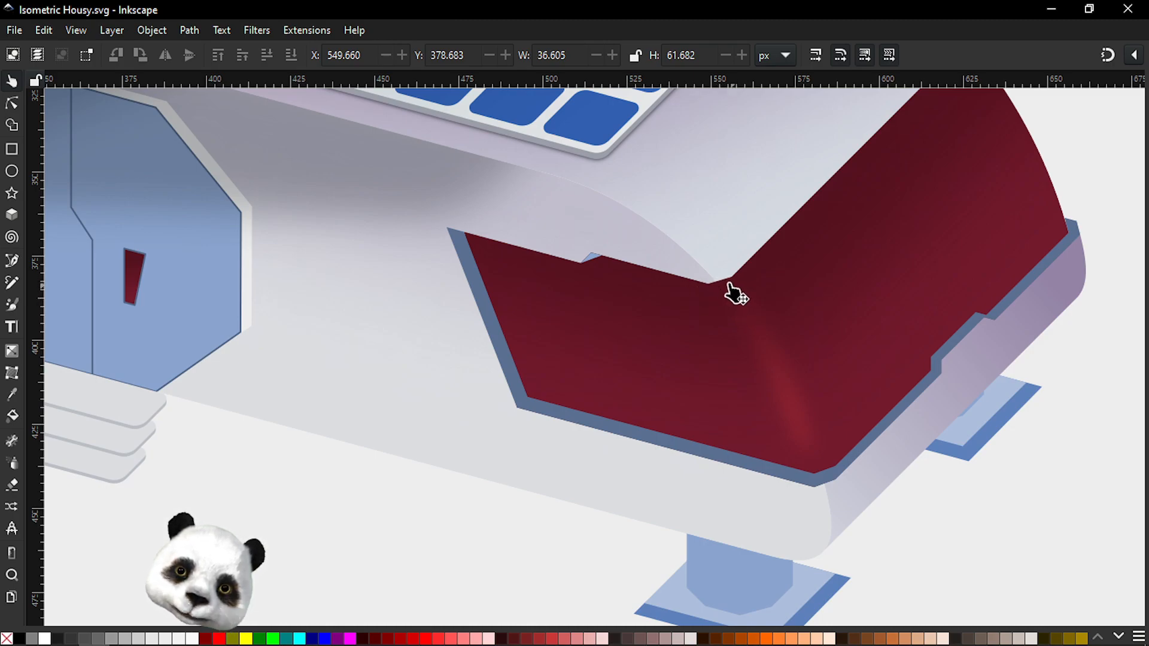
{"action": "scroll", "coordinate": [748, 292], "scroll_direction": "up", "scroll_amount": 3}
{"action": "scroll", "coordinate": [719, 315], "scroll_direction": "down", "scroll_amount": 6}
{"action": "scroll", "coordinate": [689, 299], "scroll_direction": "up", "scroll_amount": 8}
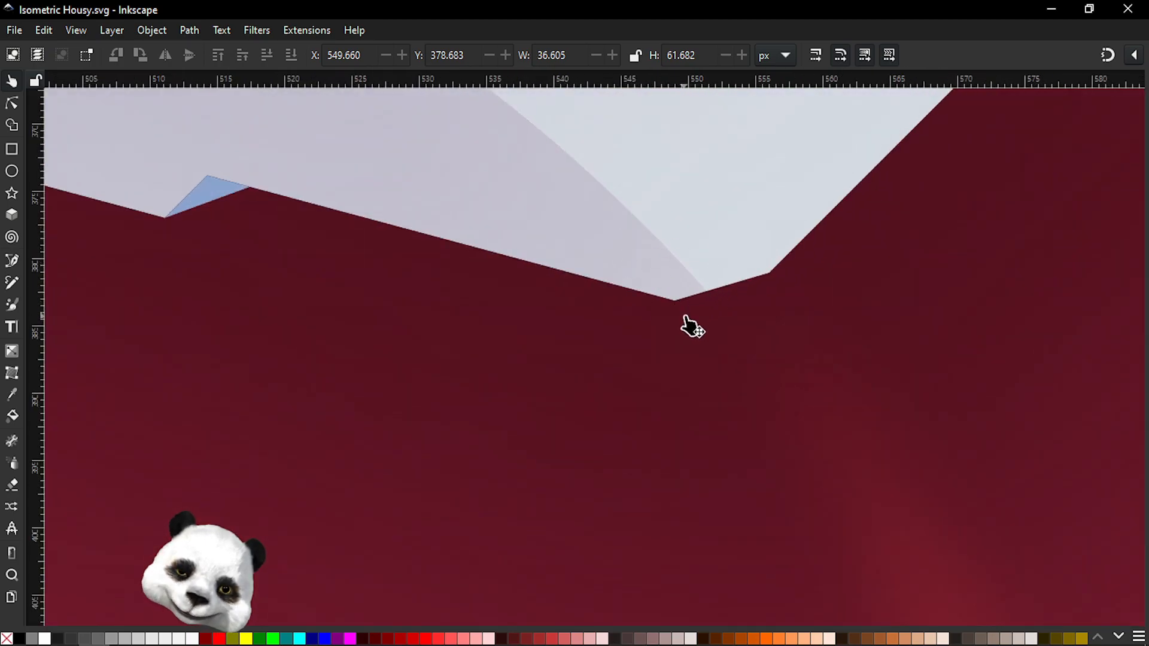
{"action": "scroll", "coordinate": [659, 371], "scroll_direction": "down", "scroll_amount": 8}
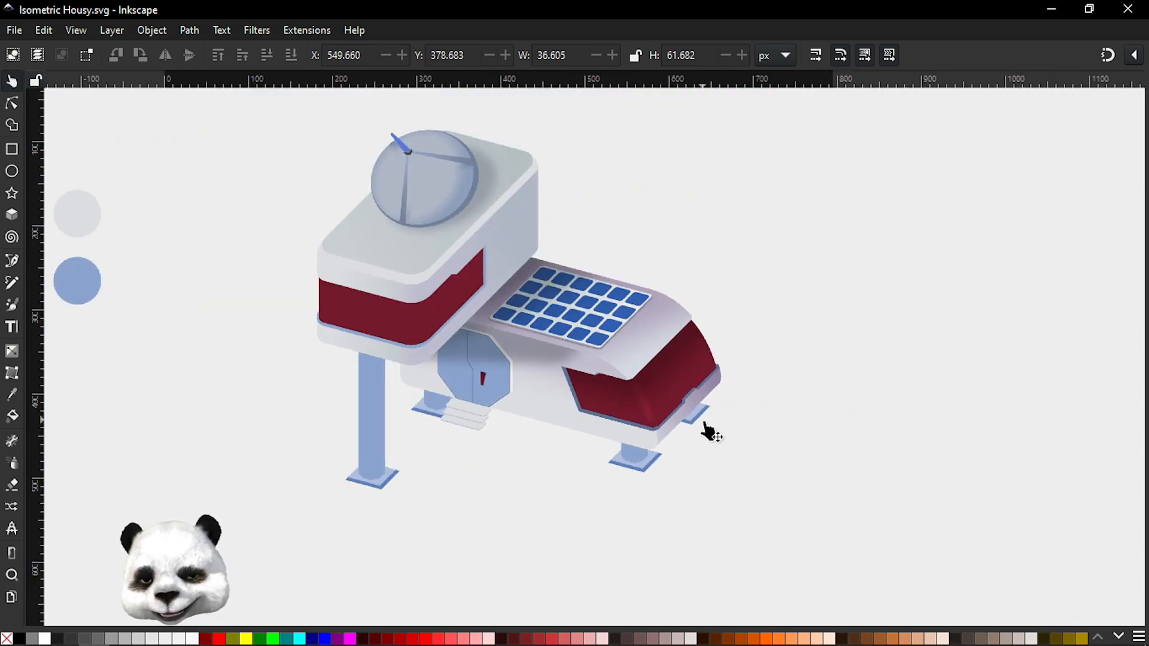
{"action": "scroll", "coordinate": [711, 430], "scroll_direction": "up", "scroll_amount": 3}
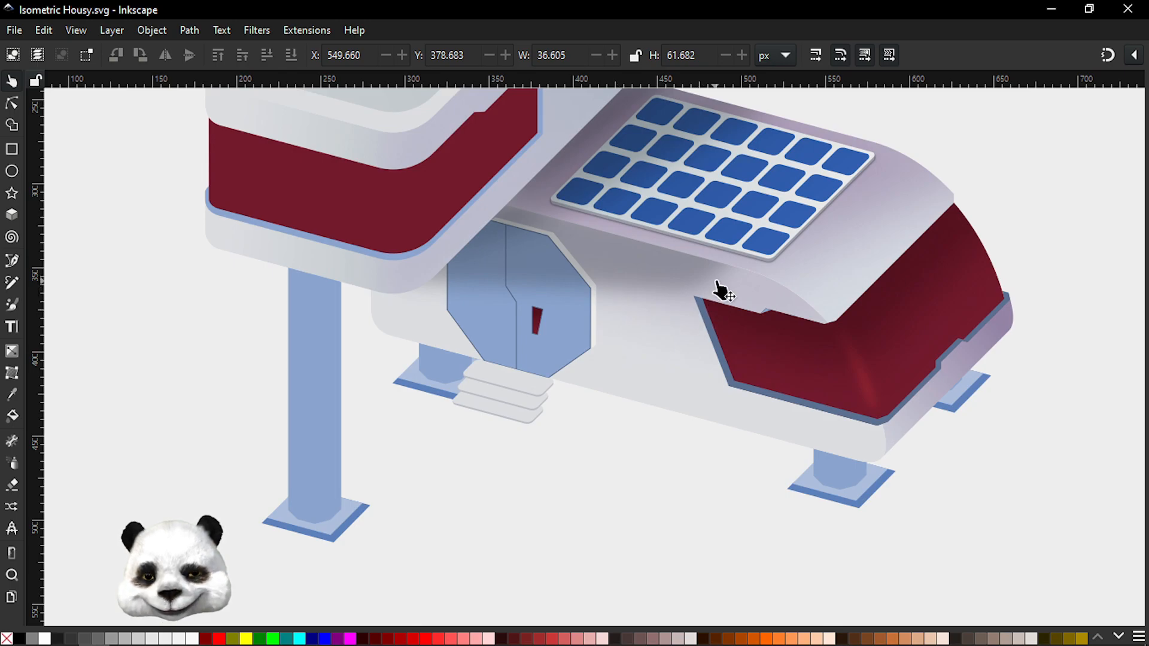
{"action": "scroll", "coordinate": [722, 289], "scroll_direction": "up", "scroll_amount": 2}
{"action": "scroll", "coordinate": [574, 413], "scroll_direction": "up", "scroll_amount": 2}
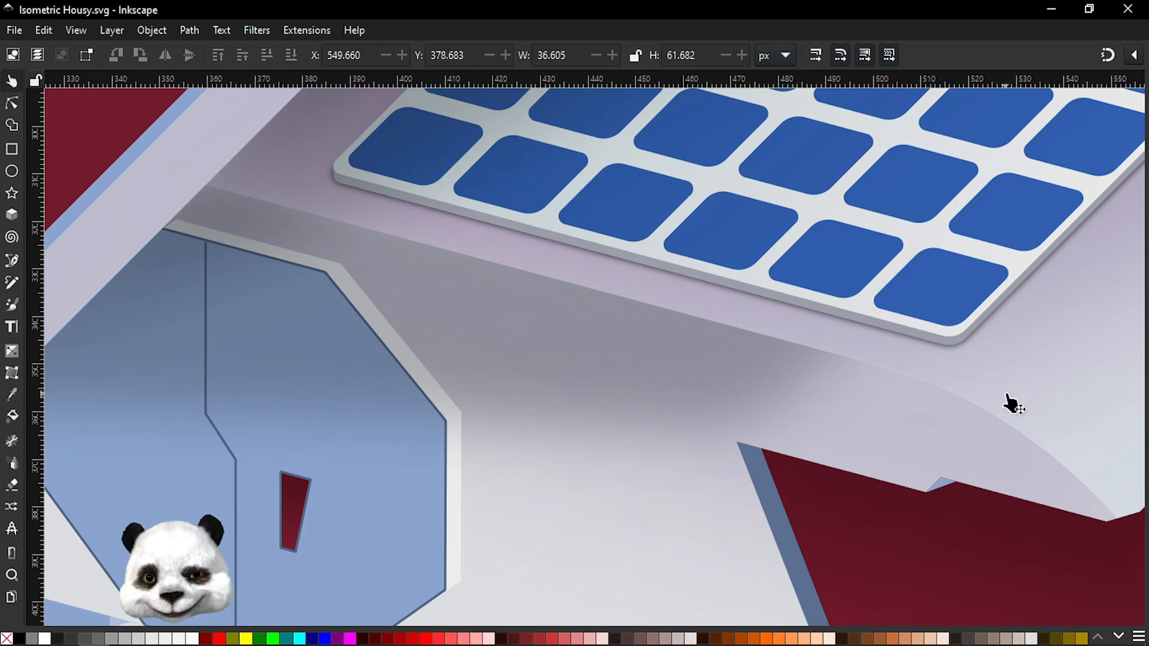
{"action": "left_click_drag", "start_coordinate": [1015, 405], "coordinate": [649, 316]}
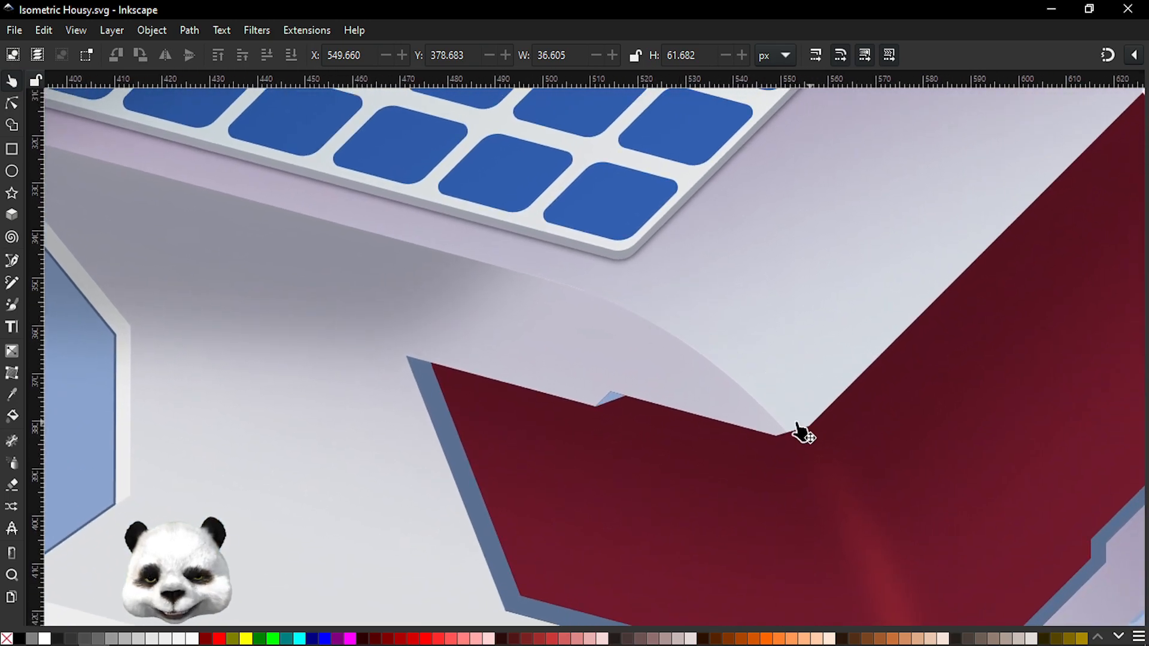
{"action": "scroll", "coordinate": [299, 242], "scroll_direction": "down", "scroll_amount": 1}
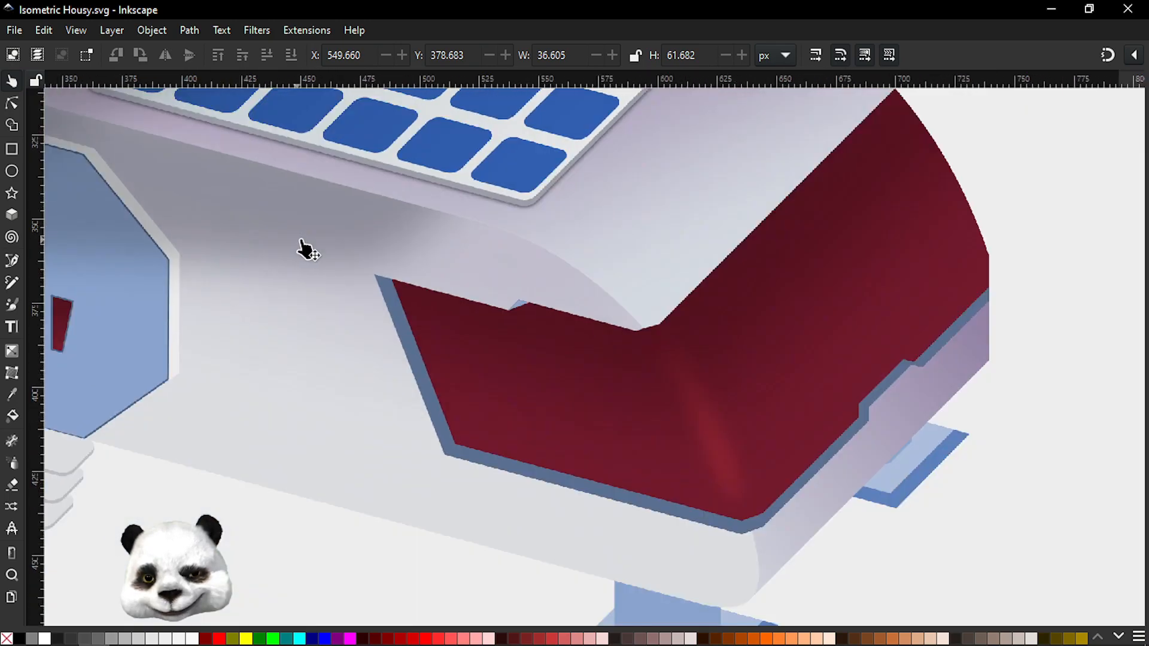
{"action": "scroll", "coordinate": [323, 249], "scroll_direction": "down", "scroll_amount": 1}
{"action": "left_click_drag", "start_coordinate": [380, 251], "coordinate": [622, 277]}
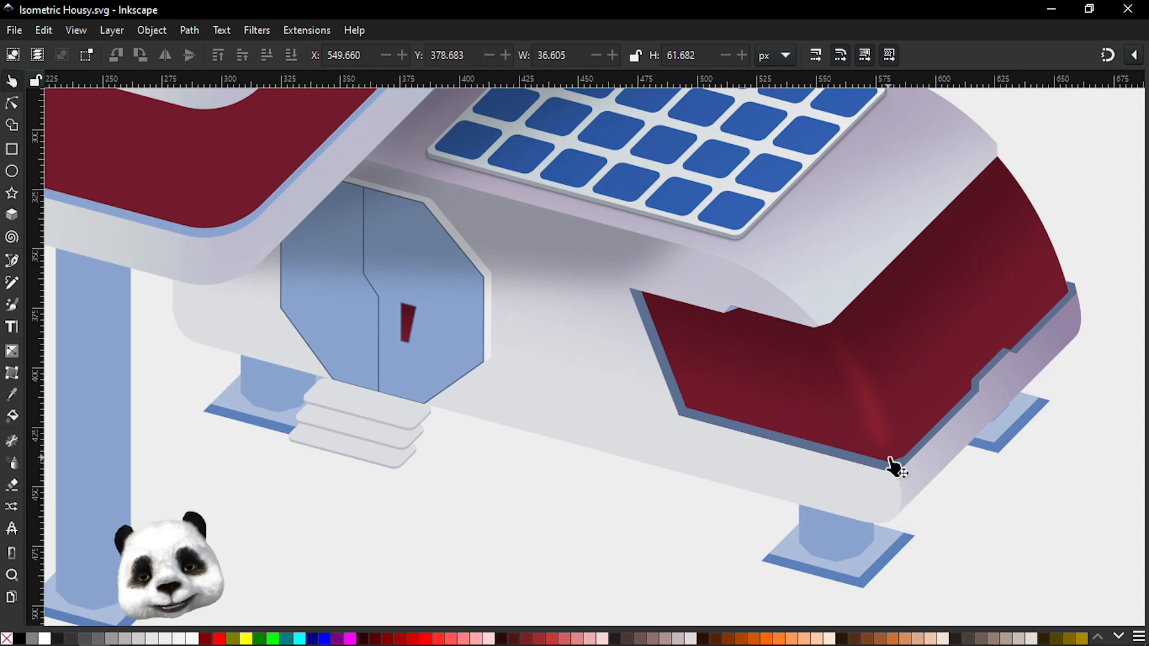
{"action": "scroll", "coordinate": [829, 352], "scroll_direction": "down", "scroll_amount": 6}
{"action": "scroll", "coordinate": [801, 367], "scroll_direction": "up", "scroll_amount": 3}
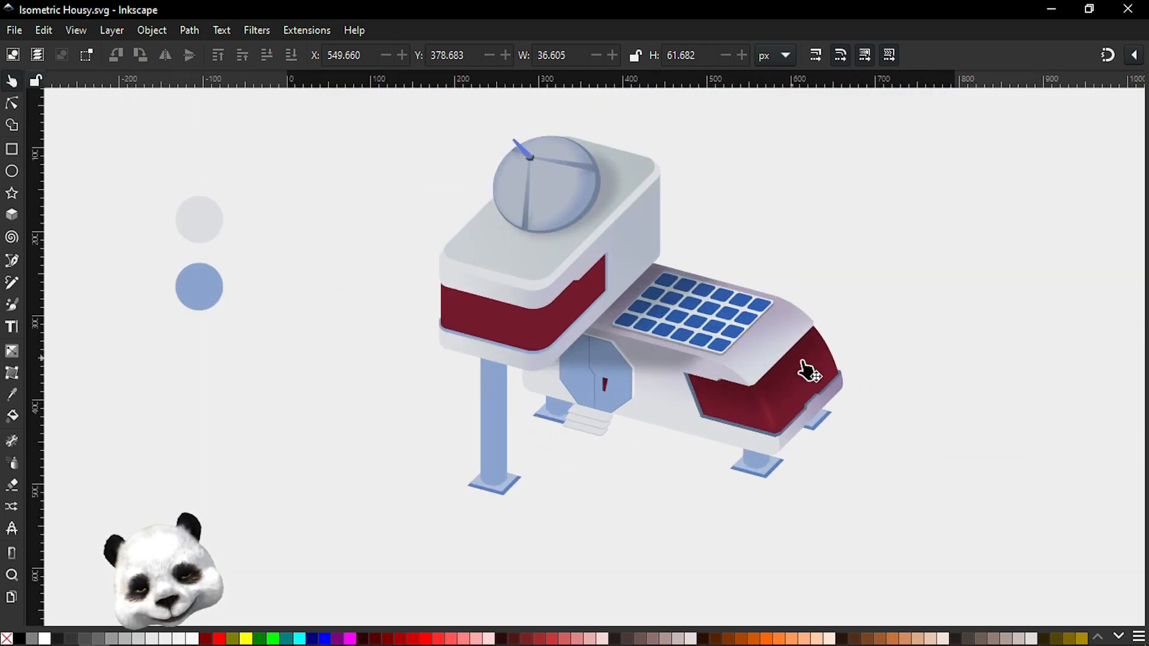
{"action": "scroll", "coordinate": [820, 418], "scroll_direction": "down", "scroll_amount": 2}
{"action": "scroll", "coordinate": [819, 416], "scroll_direction": "up", "scroll_amount": 3}
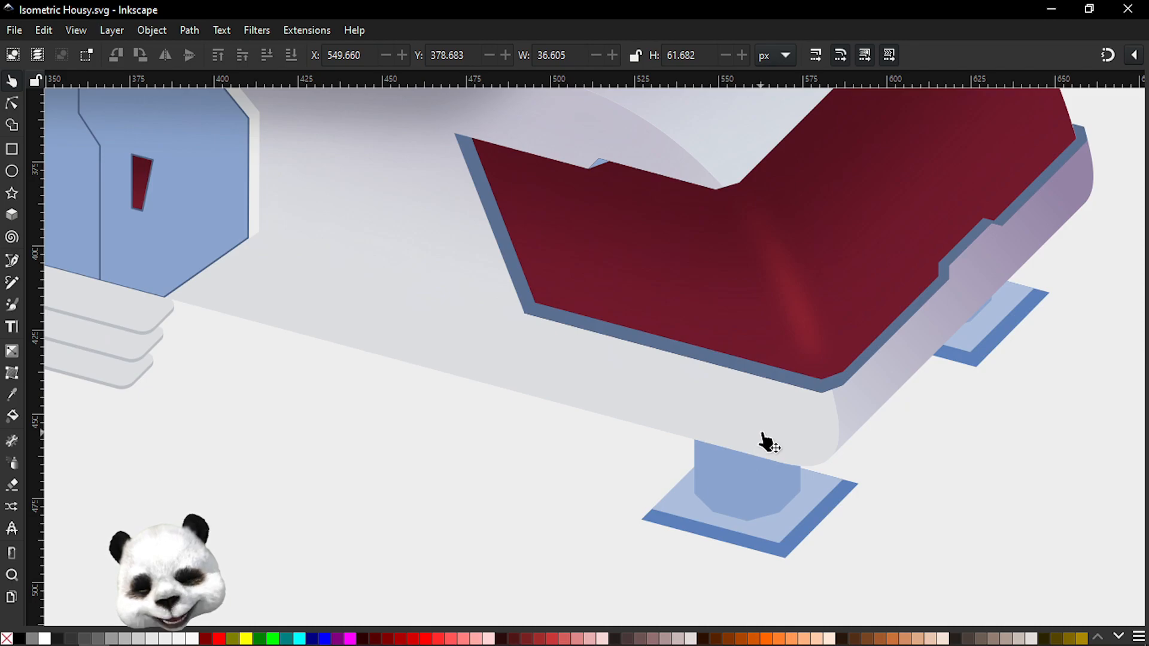
{"action": "scroll", "coordinate": [768, 442], "scroll_direction": "down", "scroll_amount": 4}
{"action": "left_click_drag", "start_coordinate": [673, 435], "coordinate": [801, 486]}
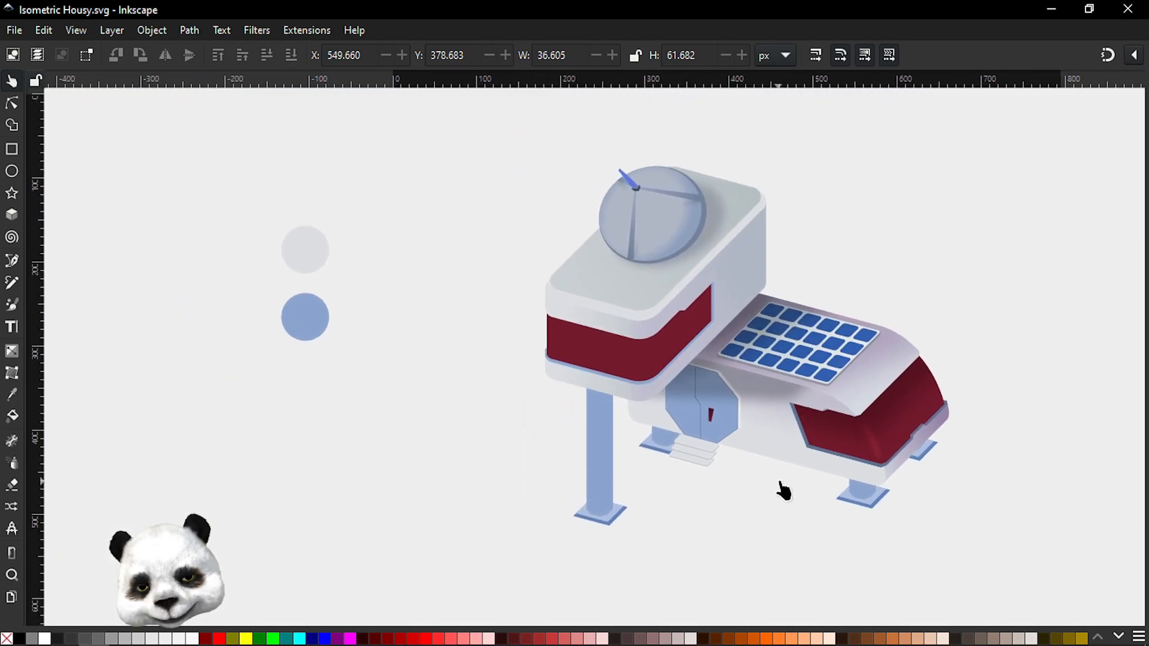
Step: Select the entrance stairs group below the octagonal door and nudge it up against the door's lower edge, to about X 328.8, Y 403.9 px
{"action": "scroll", "coordinate": [786, 468], "scroll_direction": "up", "scroll_amount": 2}
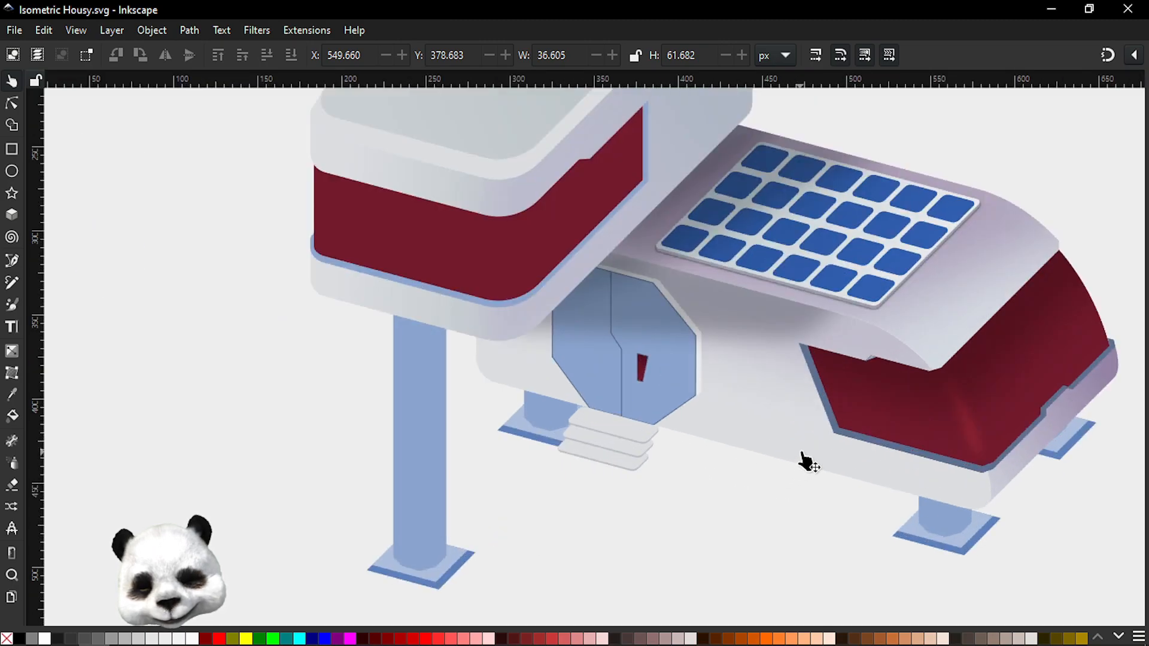
{"action": "left_click_drag", "start_coordinate": [734, 458], "coordinate": [722, 407]}
{"action": "scroll", "coordinate": [542, 387], "scroll_direction": "up", "scroll_amount": 2}
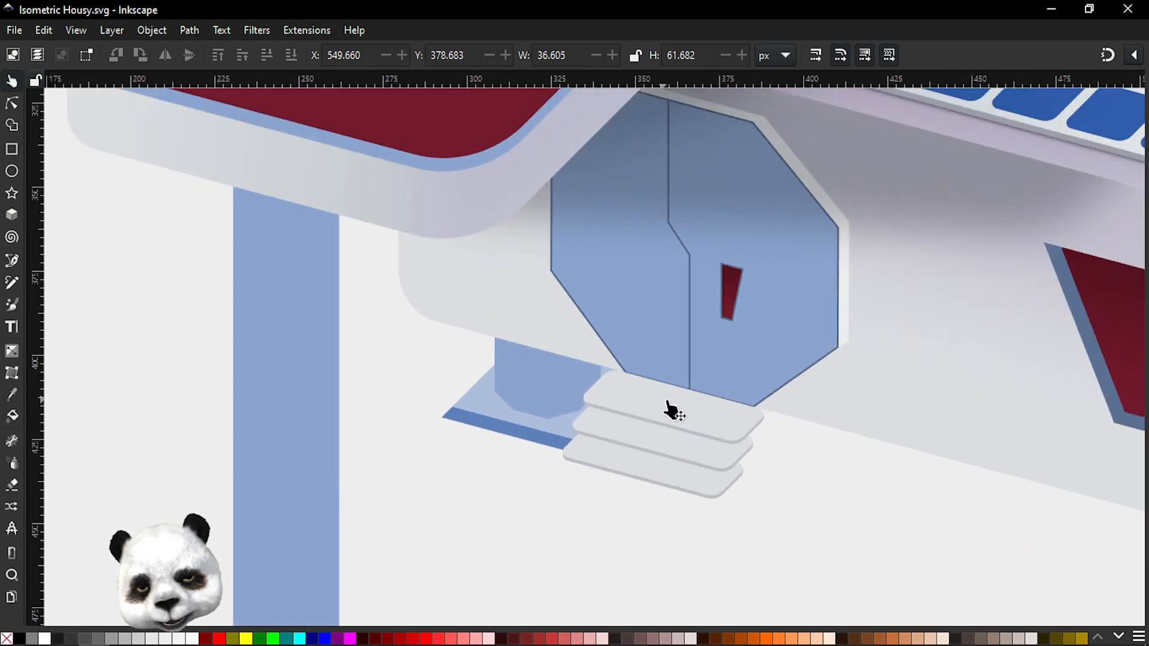
{"action": "scroll", "coordinate": [664, 404], "scroll_direction": "up", "scroll_amount": 2}
{"action": "left_click", "coordinate": [696, 411]}
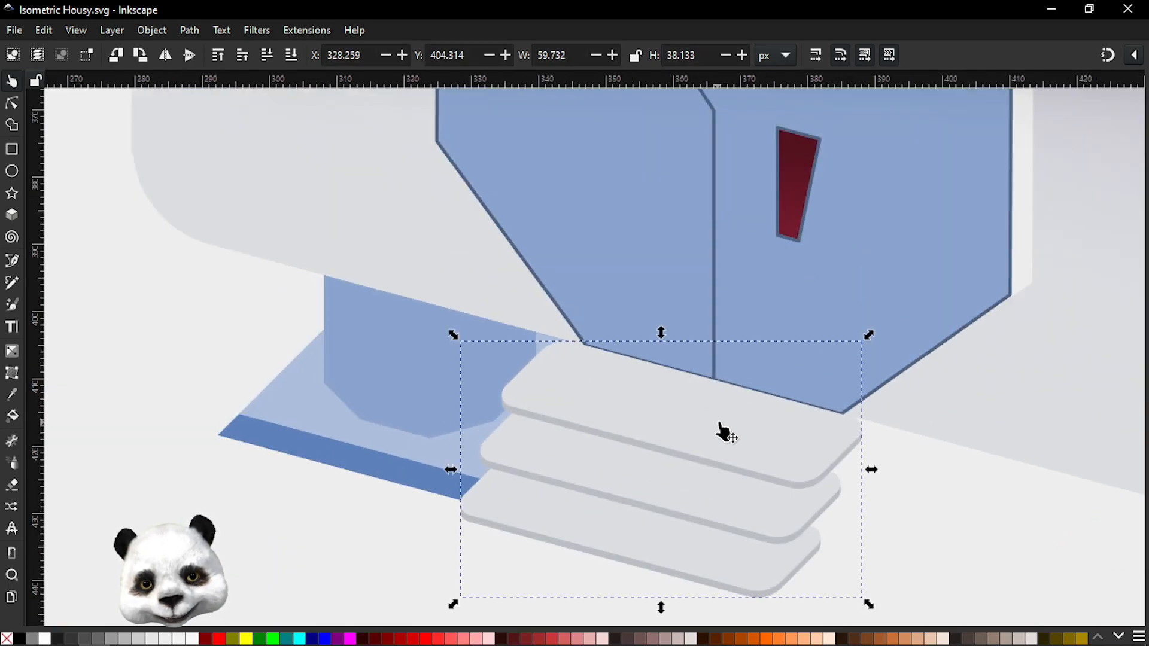
{"action": "left_click_drag", "start_coordinate": [726, 430], "coordinate": [730, 429]}
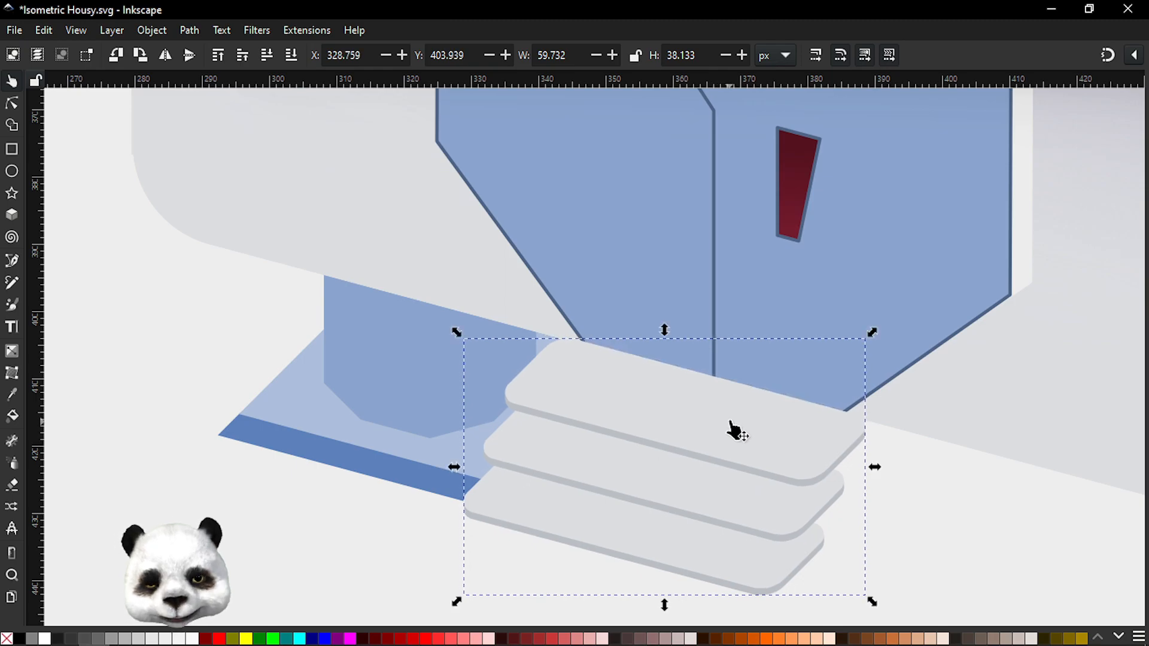
Step: Show the isometric grid as a guide, shift the stairs along the wall's base to about X 330.9, Y 403.7 px, and hide the grid
{"action": "key", "text": "numbersign"}
{"action": "scroll", "coordinate": [726, 441], "scroll_direction": "up", "scroll_amount": 2}
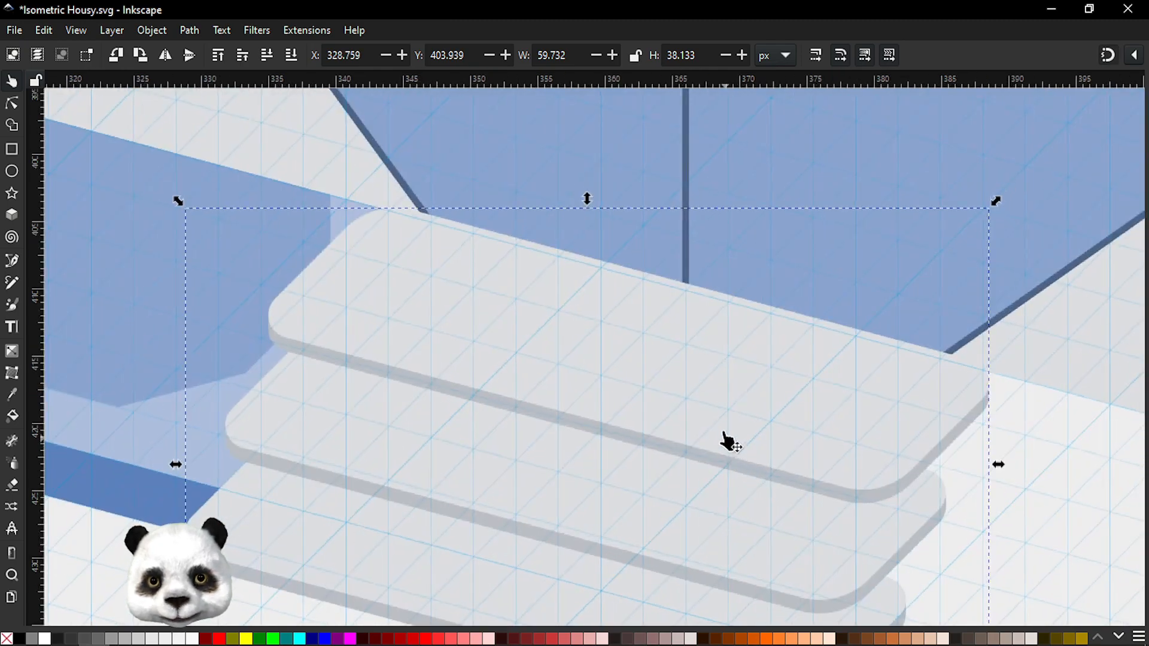
{"action": "left_click_drag", "start_coordinate": [700, 416], "coordinate": [738, 425]}
{"action": "scroll", "coordinate": [738, 426], "scroll_direction": "down", "scroll_amount": 4}
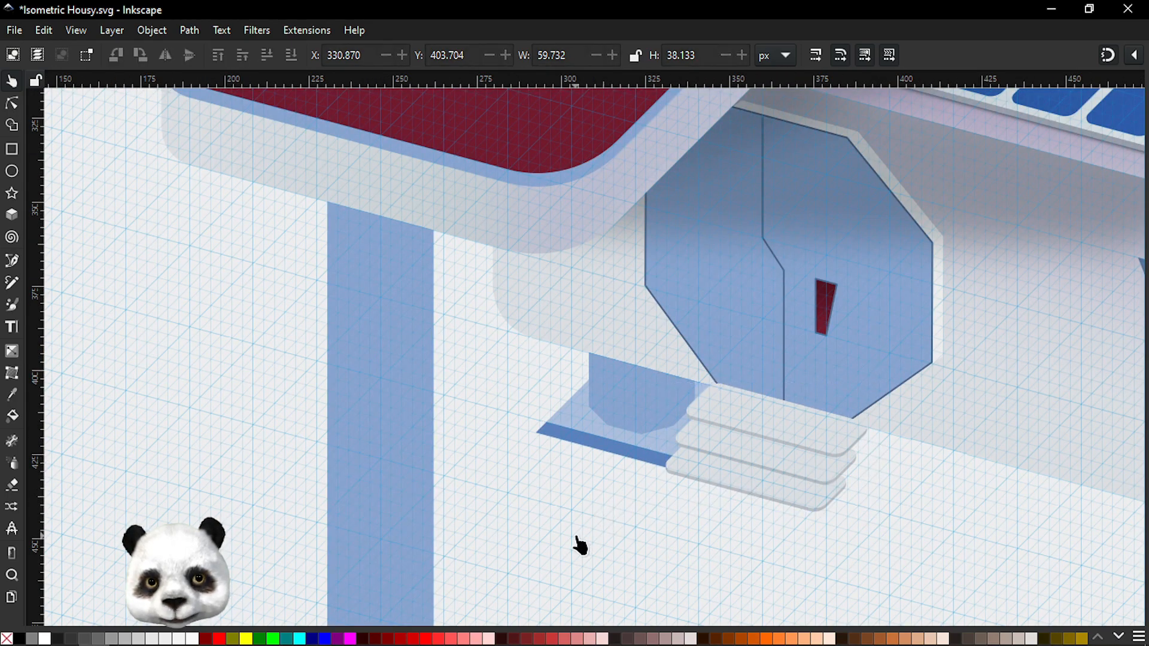
{"action": "scroll", "coordinate": [751, 509], "scroll_direction": "down", "scroll_amount": 3}
{"action": "scroll", "coordinate": [796, 509], "scroll_direction": "up", "scroll_amount": 2}
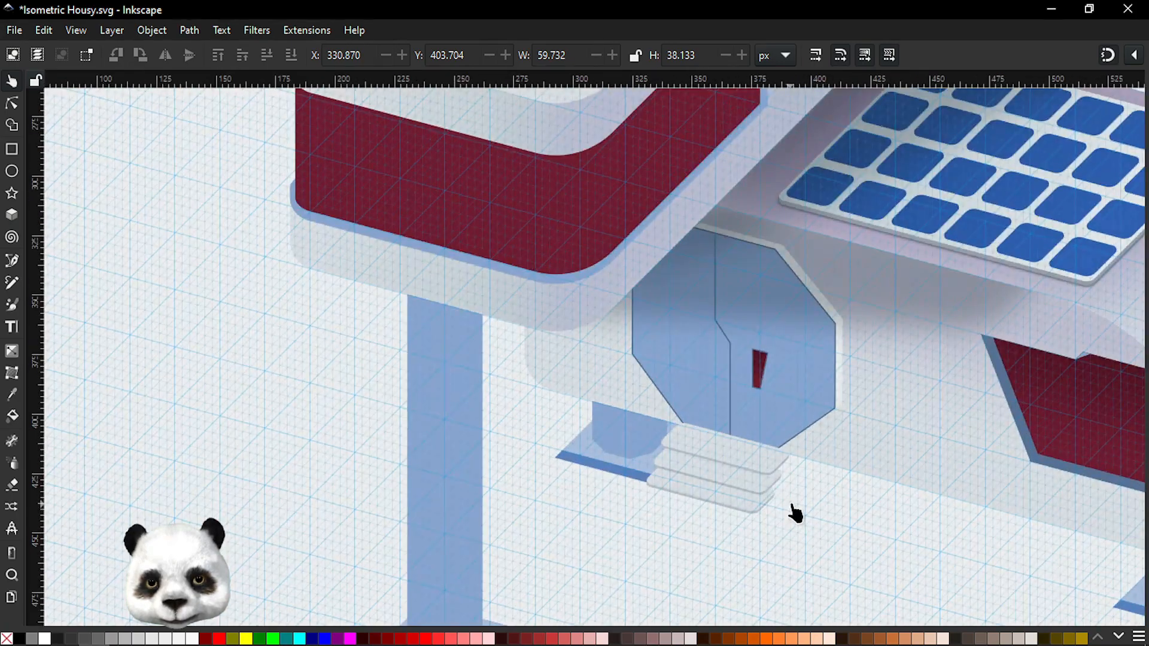
{"action": "key", "text": "#"}
{"action": "scroll", "coordinate": [796, 513], "scroll_direction": "down", "scroll_amount": 2}
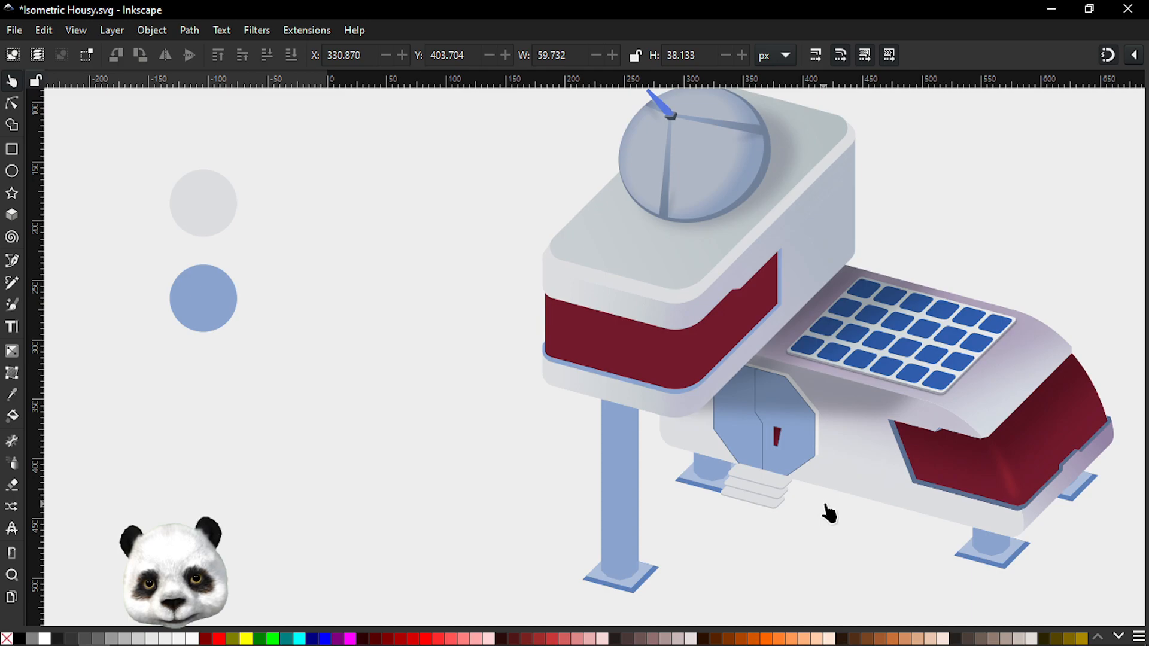
{"action": "scroll", "coordinate": [773, 503], "scroll_direction": "up", "scroll_amount": 5}
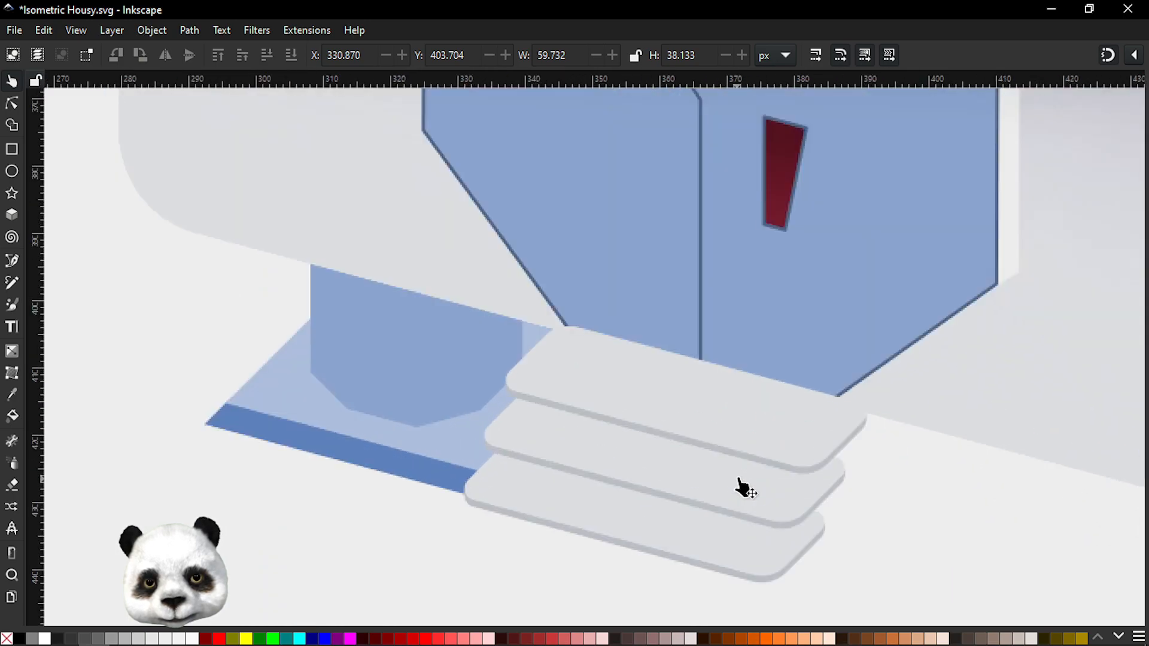
Step: Show the isometric grid, shift the entrance stairs along it to about X 329.6, Y 404.7 px, and hide the grid
{"action": "key", "text": "numbersign"}
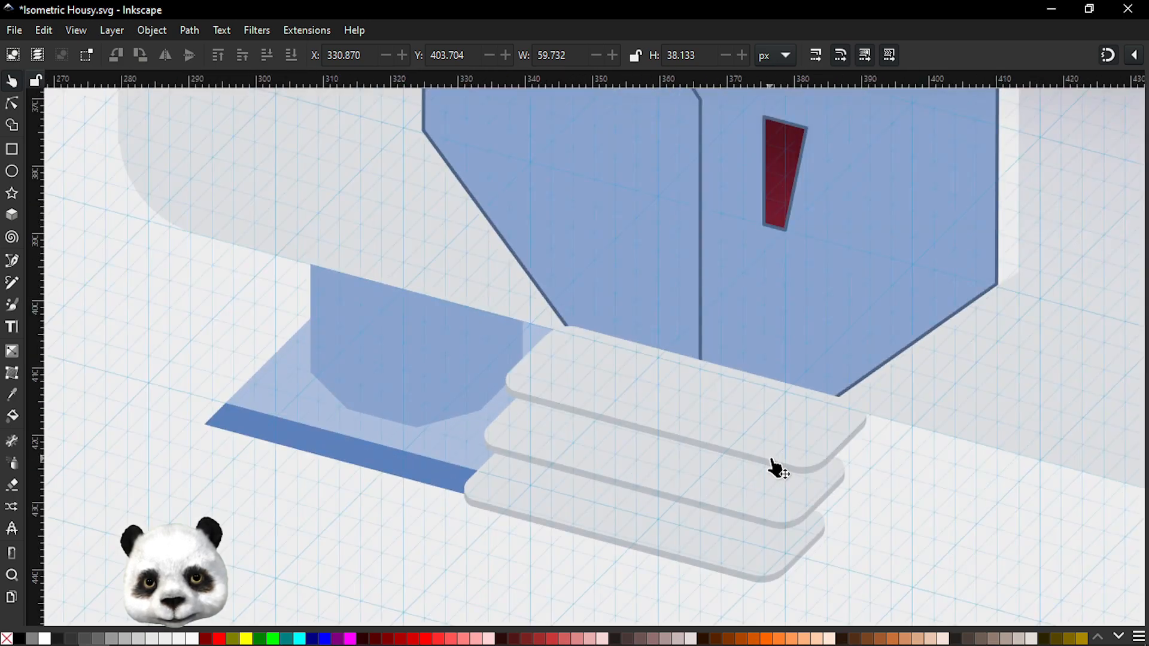
{"action": "left_click", "coordinate": [749, 437]}
{"action": "left_click_drag", "start_coordinate": [796, 446], "coordinate": [776, 453]}
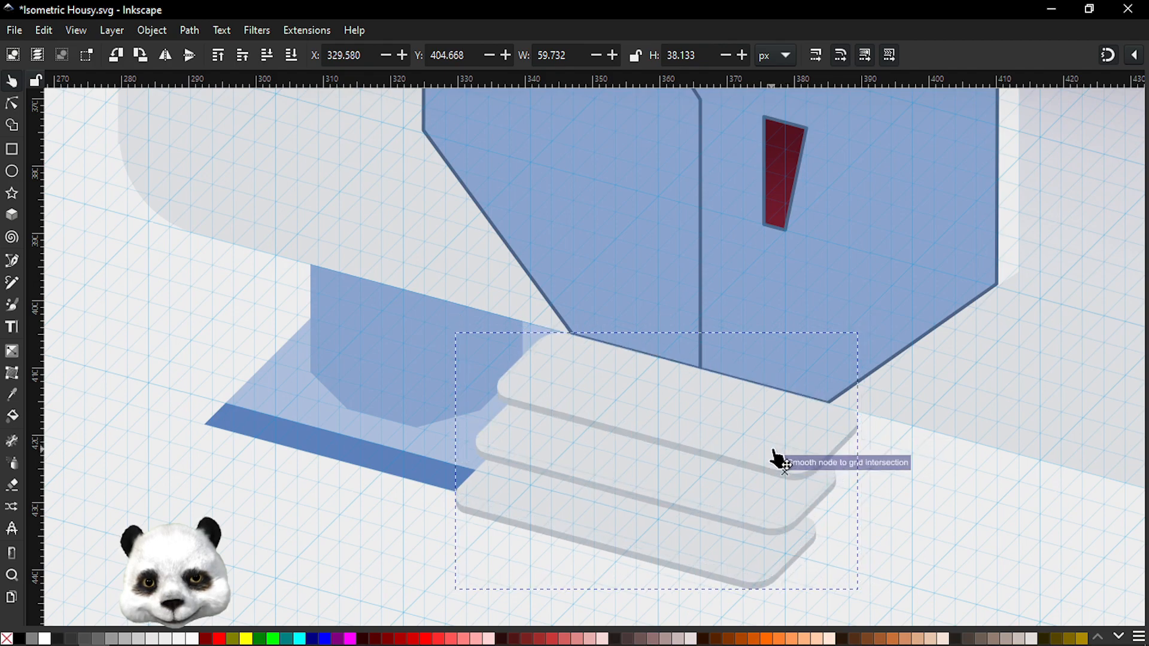
{"action": "key", "text": "Escape"}
{"action": "key", "text": "numbersign"}
Step: Check the stairs' placement below the door against the whole building and save the drawing
{"action": "scroll", "coordinate": [915, 519], "scroll_direction": "down", "scroll_amount": 6}
{"action": "scroll", "coordinate": [810, 462], "scroll_direction": "up", "scroll_amount": 3}
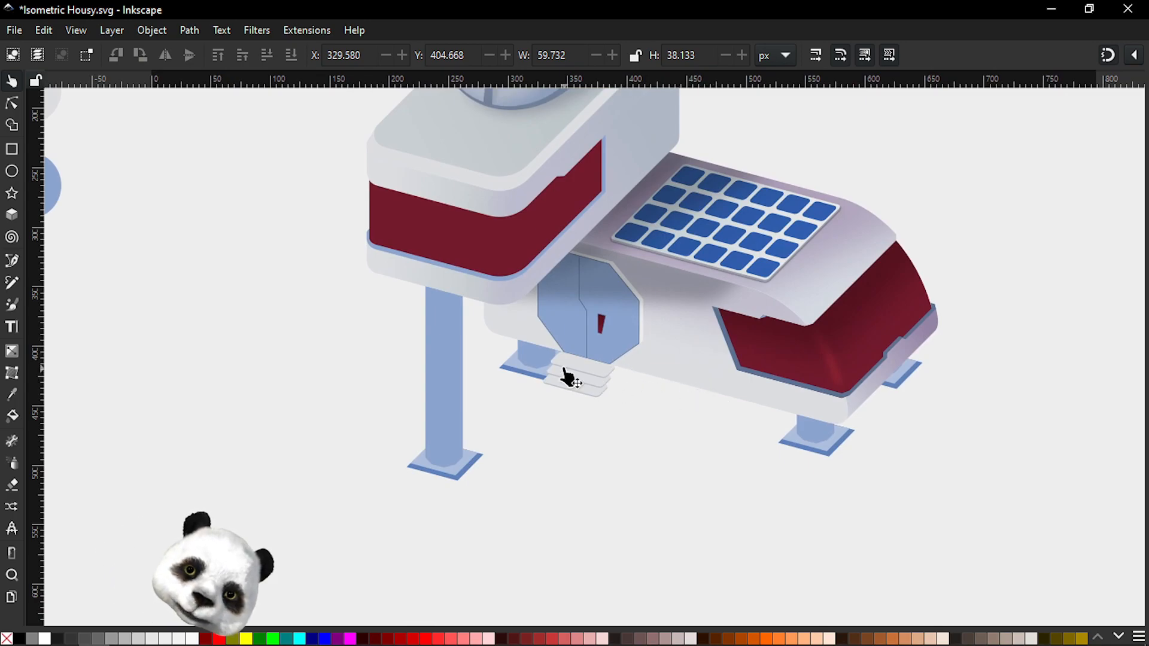
{"action": "scroll", "coordinate": [567, 379], "scroll_direction": "up", "scroll_amount": 3}
{"action": "scroll", "coordinate": [634, 393], "scroll_direction": "down", "scroll_amount": 5}
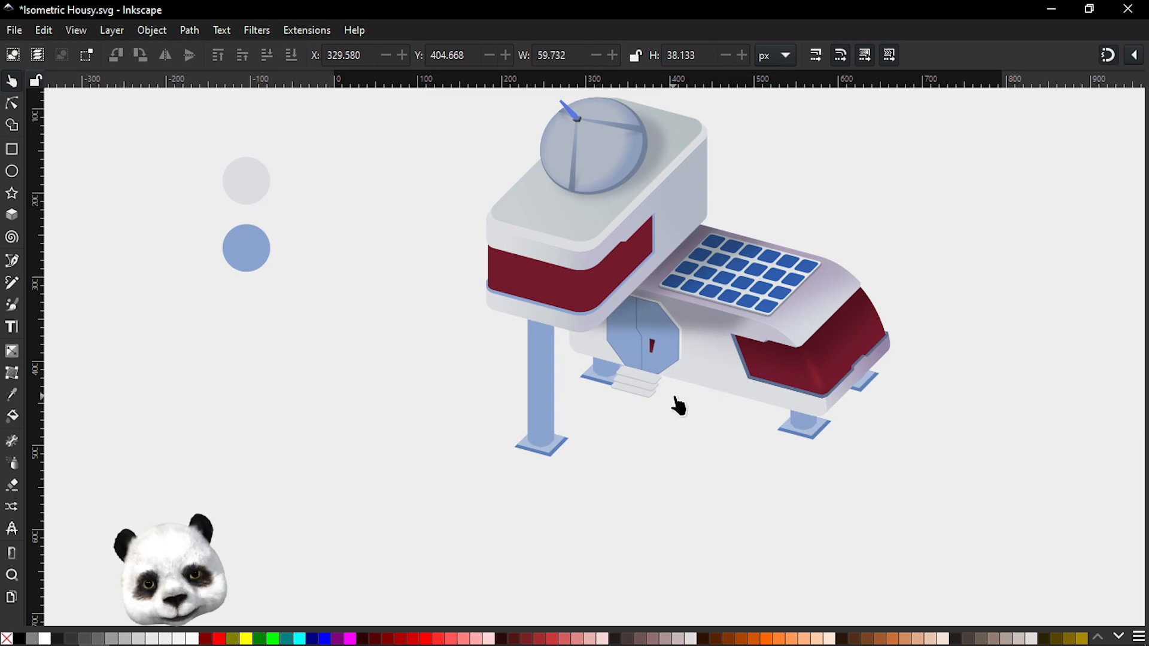
{"action": "scroll", "coordinate": [626, 392], "scroll_direction": "up", "scroll_amount": 7}
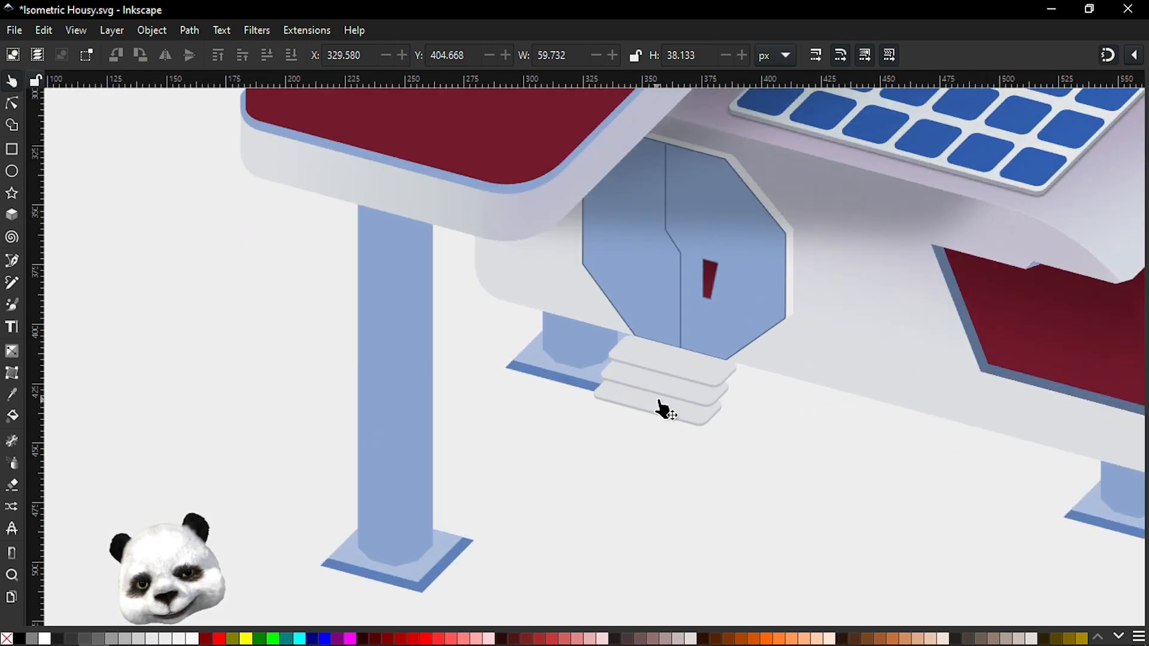
{"action": "key", "text": "ctrl+s"}
{"action": "left_click", "coordinate": [721, 351]}
{"action": "key", "text": "Escape"}
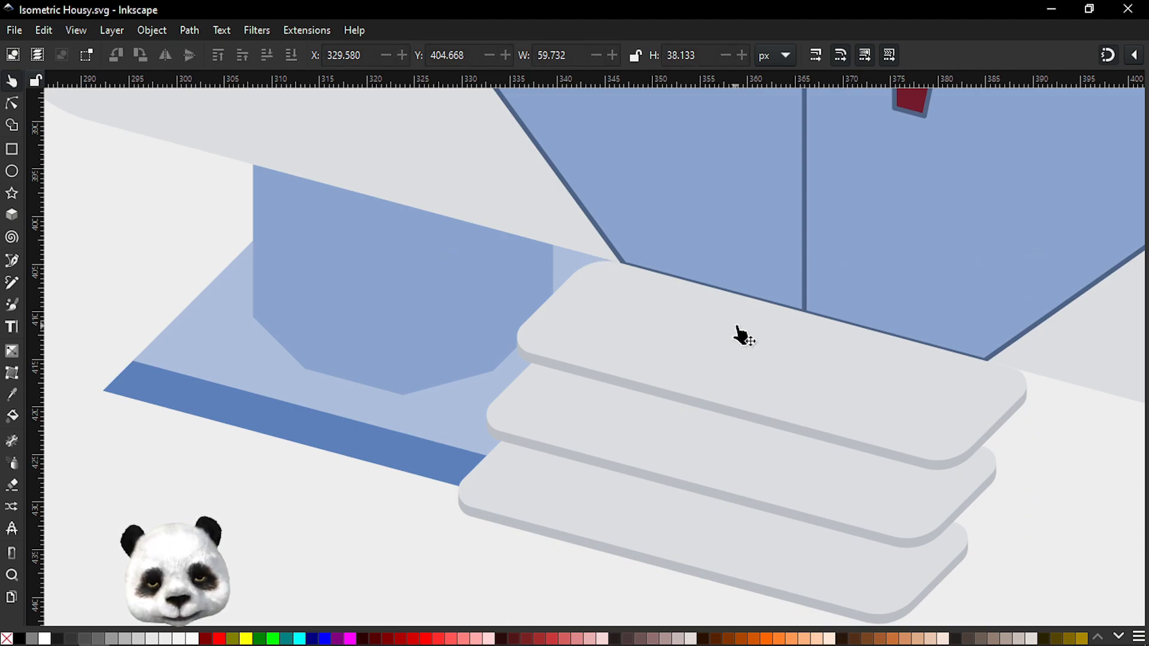
Step: With the grid shown, trace a path from the door's lower-left corner down onto the top step, along it and up to the lower-right corner
{"action": "left_click", "coordinate": [738, 327]}
{"action": "key", "text": "b"}
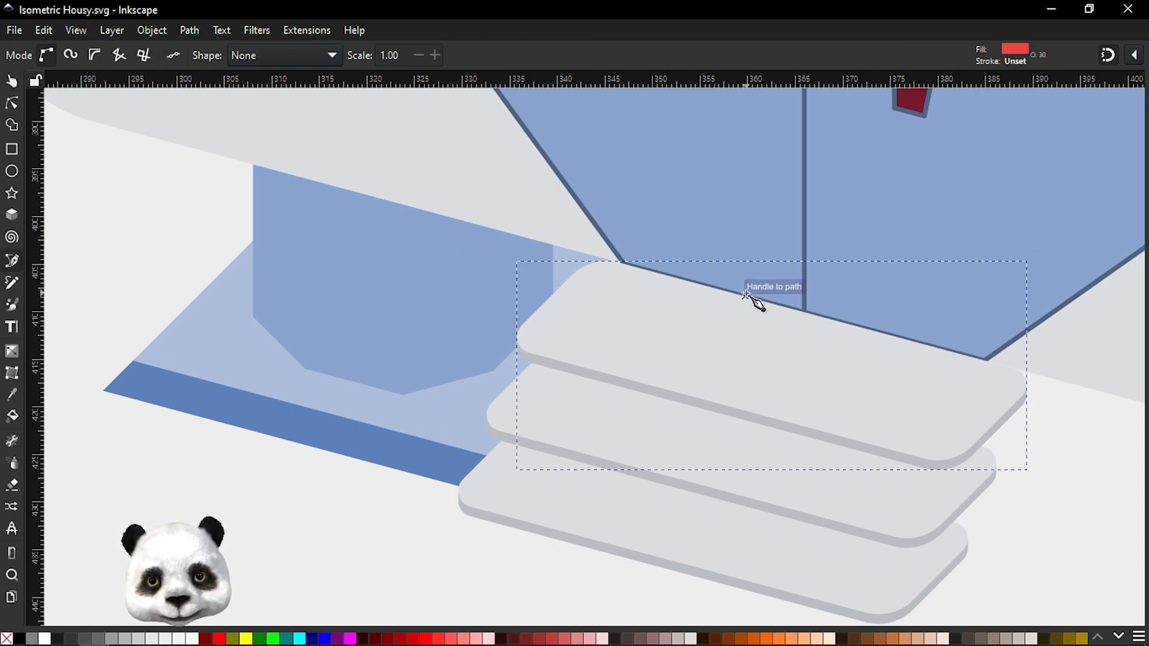
{"action": "scroll", "coordinate": [692, 308], "scroll_direction": "up", "scroll_amount": 2}
{"action": "left_click", "coordinate": [345, 239]}
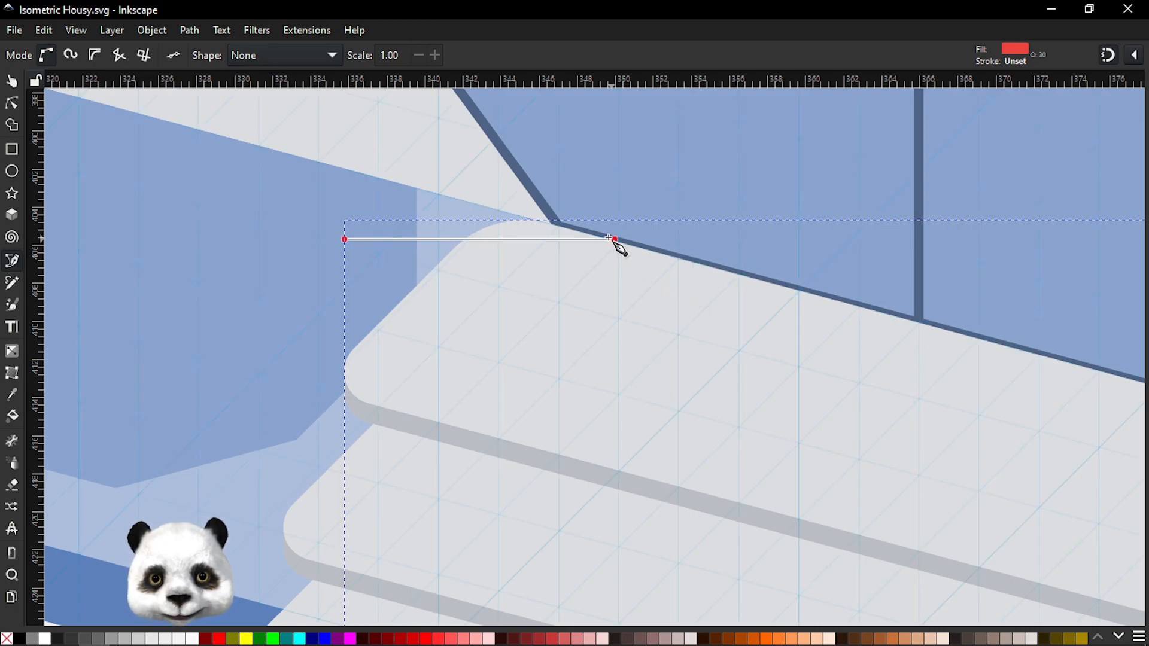
{"action": "left_click_drag", "start_coordinate": [558, 227], "coordinate": [558, 302]}
{"action": "left_click", "coordinate": [559, 304]}
{"action": "left_click_drag", "start_coordinate": [713, 353], "coordinate": [406, 281]}
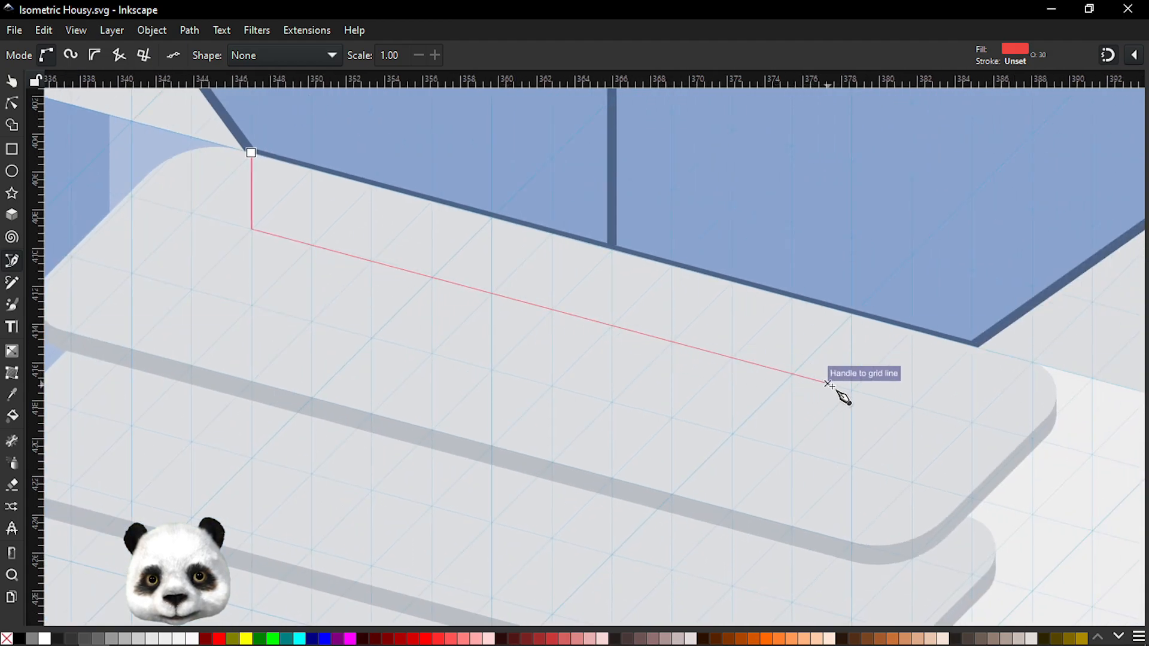
{"action": "left_click", "coordinate": [852, 390]}
{"action": "left_click", "coordinate": [973, 346]}
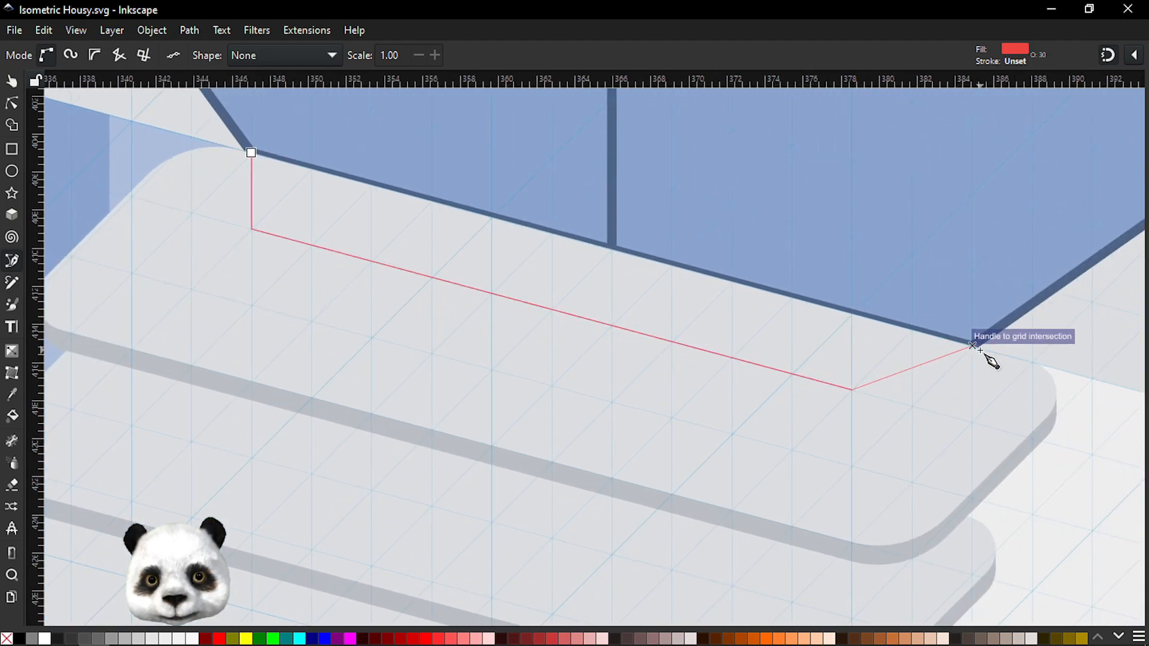
Step: Trace the inner edge parallel to the outer one and close the path, forming a doorsill band about 37.9 by 12.5 px
{"action": "left_click", "coordinate": [913, 330]}
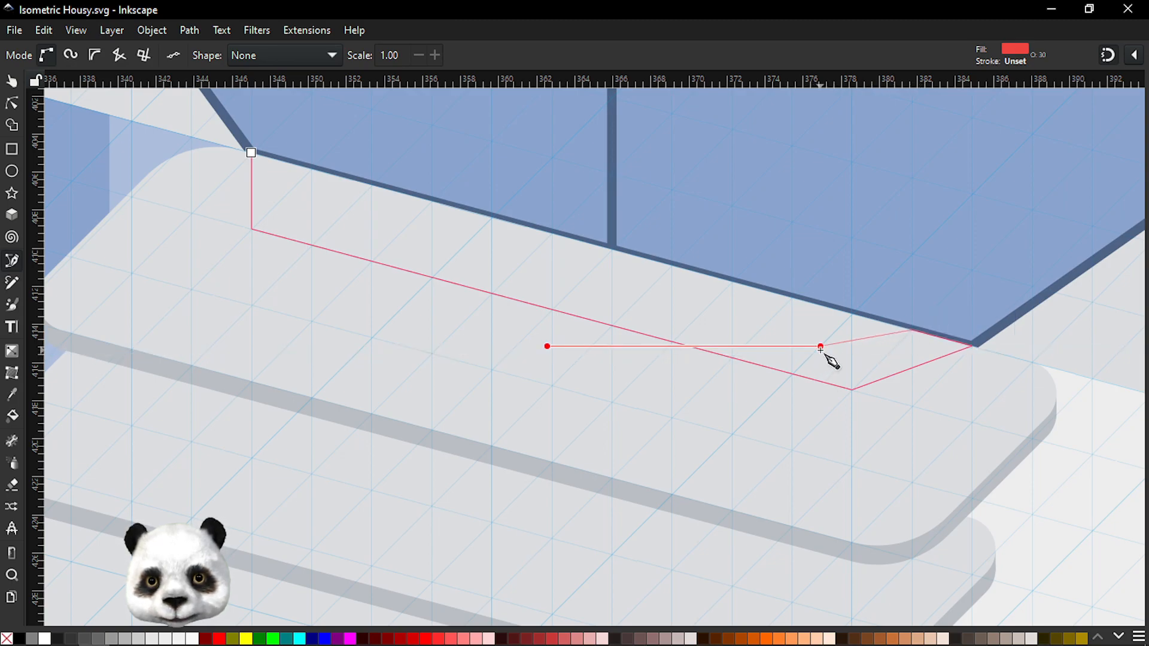
{"action": "left_click", "coordinate": [844, 352]}
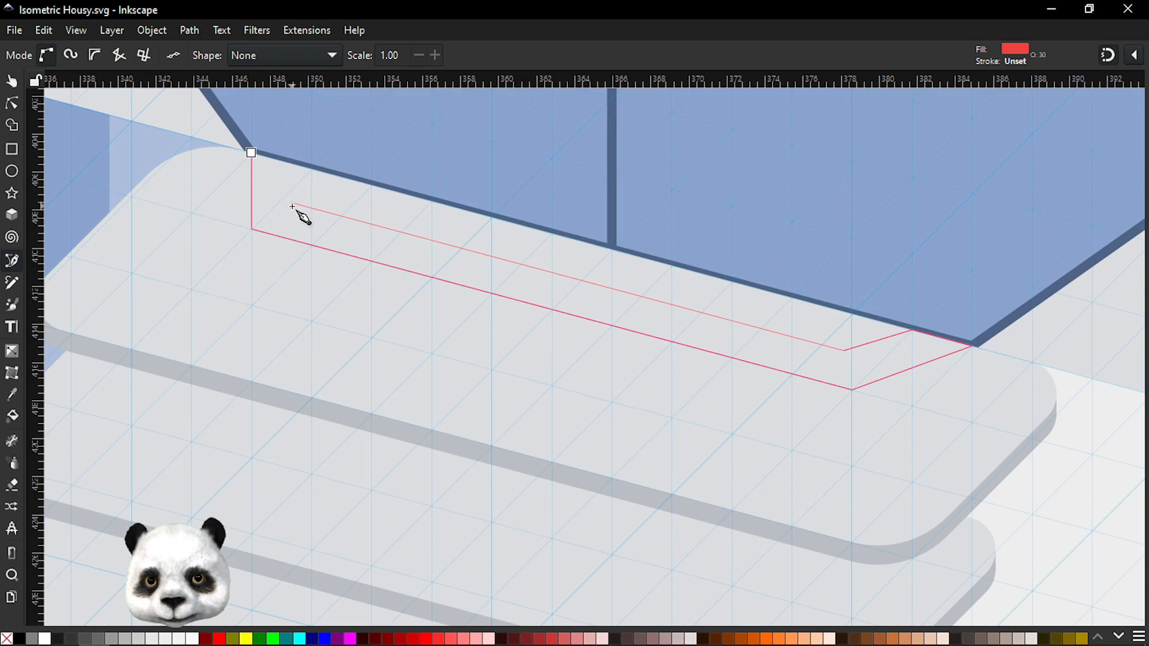
{"action": "left_click", "coordinate": [292, 205]}
{"action": "left_click", "coordinate": [293, 163]}
{"action": "left_click", "coordinate": [251, 153]}
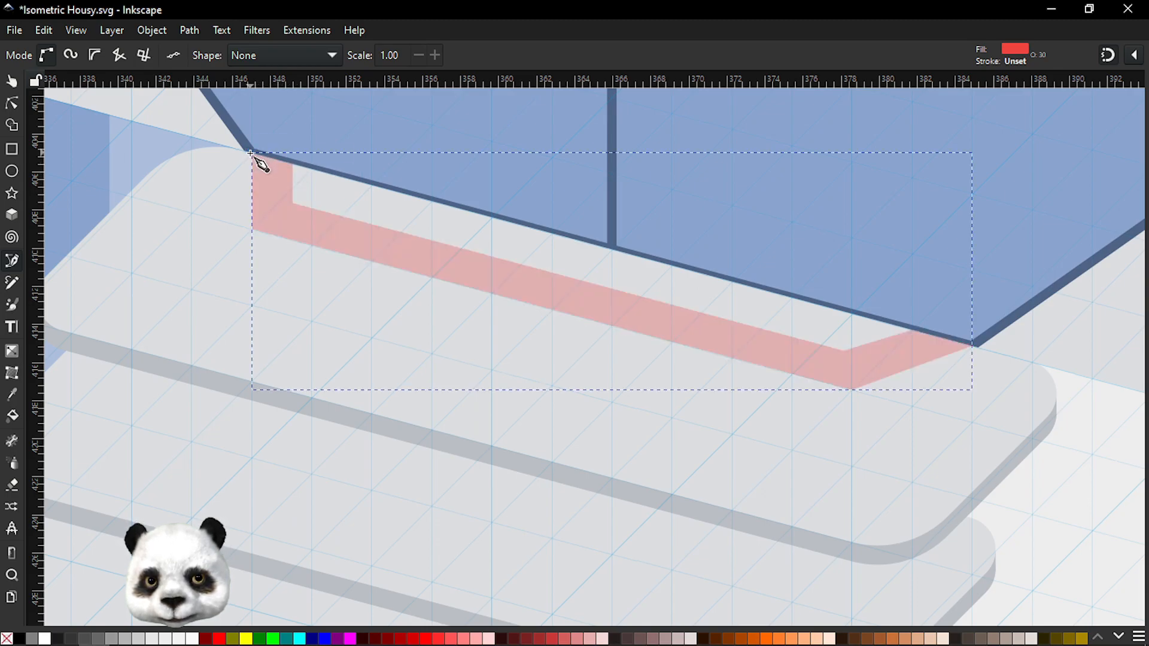
Step: Recolour the doorsill band on the top step with a sampled dark slate blue and check it against the building
{"action": "scroll", "coordinate": [293, 215], "scroll_direction": "down", "scroll_amount": 4}
{"action": "left_click_drag", "start_coordinate": [273, 246], "coordinate": [385, 384]}
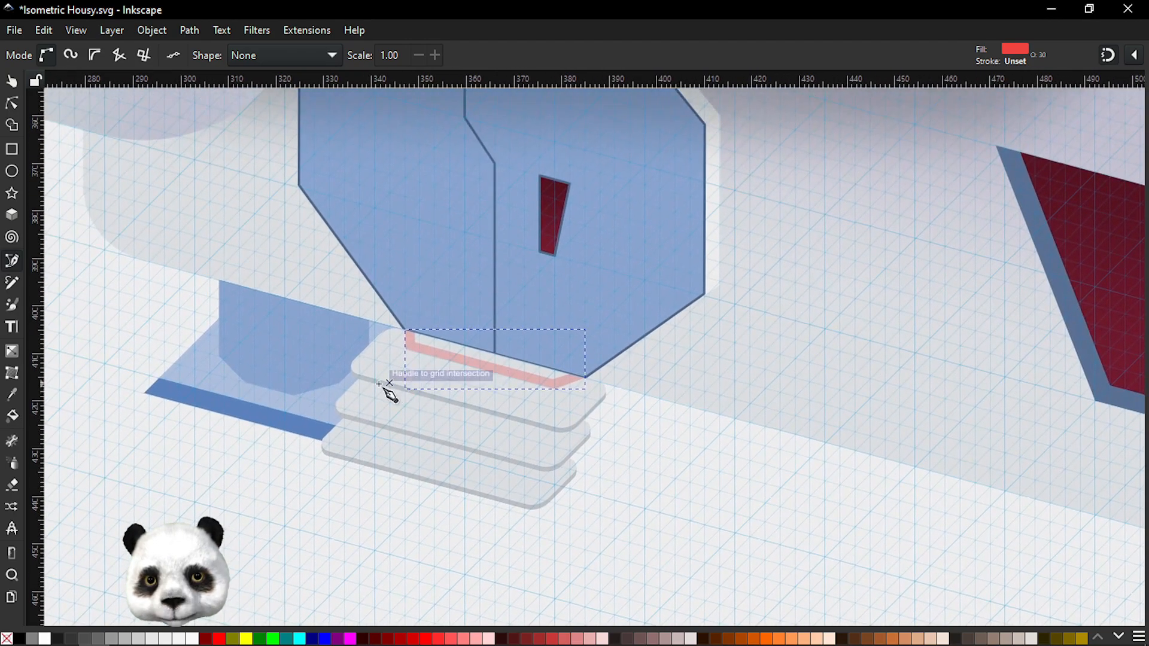
{"action": "key", "text": "d"}
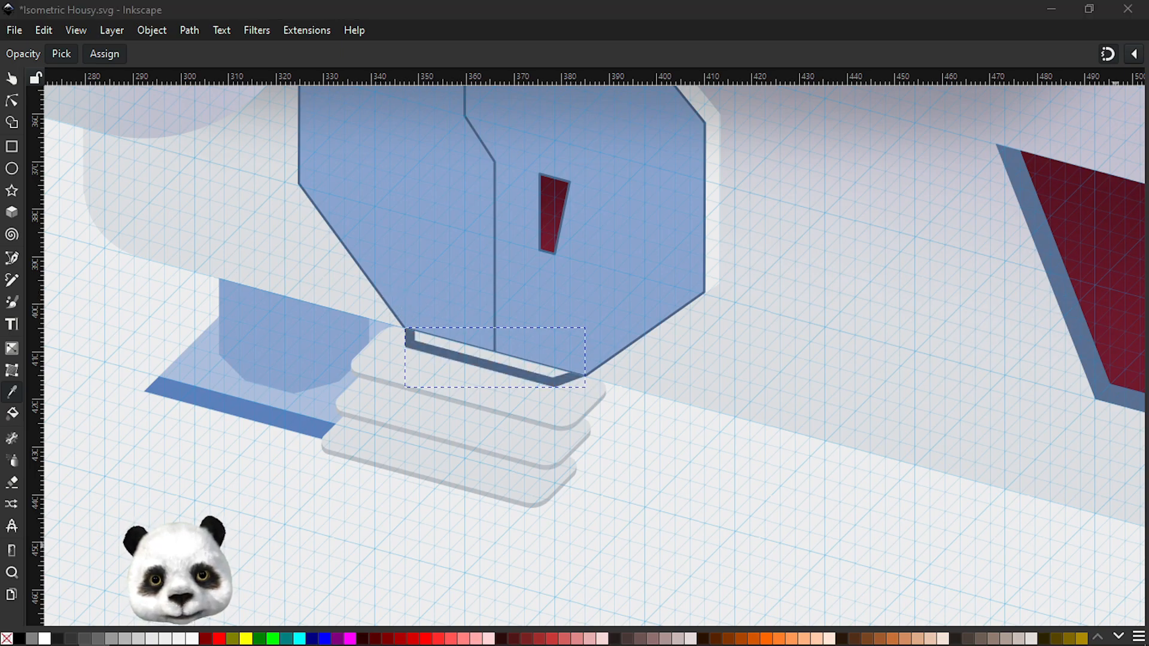
{"action": "scroll", "coordinate": [308, 346], "scroll_direction": "up", "scroll_amount": 3}
{"action": "scroll", "coordinate": [425, 347], "scroll_direction": "down", "scroll_amount": 5}
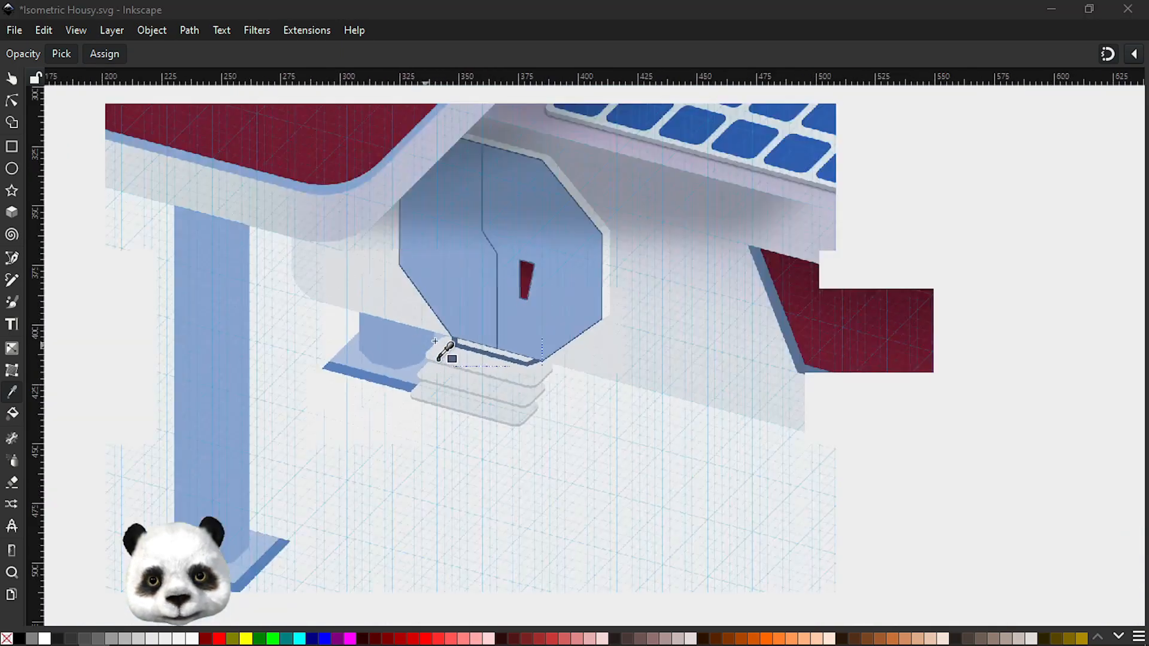
{"action": "key", "text": "s"}
{"action": "left_click", "coordinate": [558, 433]}
{"action": "scroll", "coordinate": [395, 378], "scroll_direction": "down", "scroll_amount": 3}
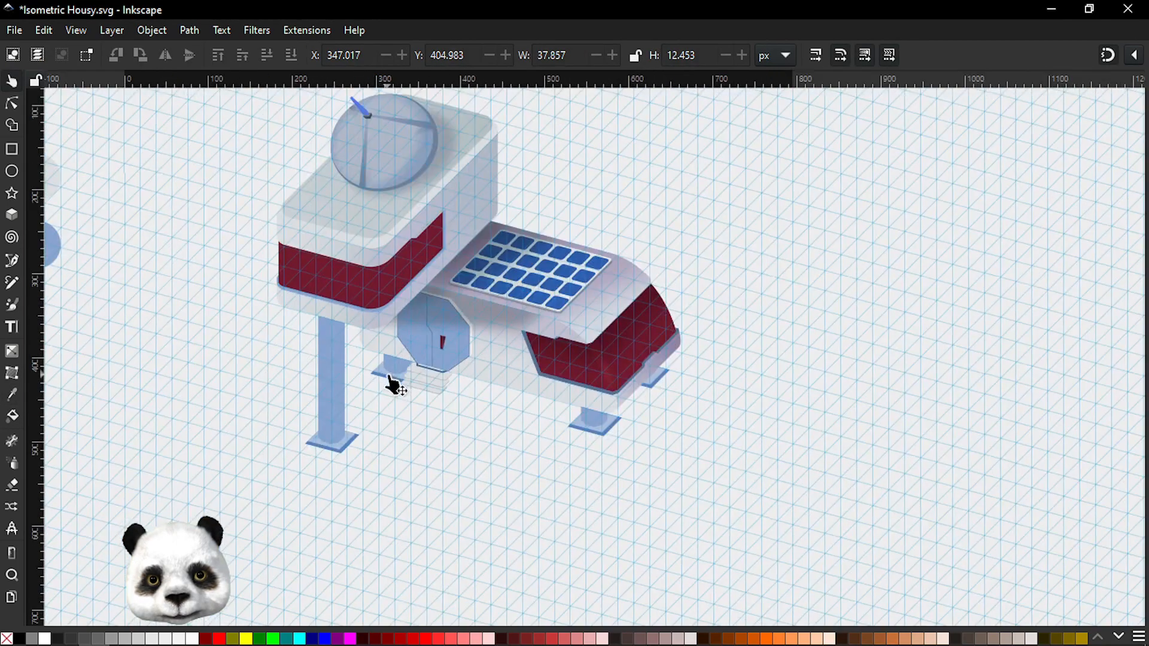
Step: Duplicate the dark-blue bracket below the door onto the middle stair step and lower the copy behind the top step
{"action": "scroll", "coordinate": [365, 374], "scroll_direction": "up", "scroll_amount": 4}
{"action": "scroll", "coordinate": [465, 365], "scroll_direction": "up", "scroll_amount": 2}
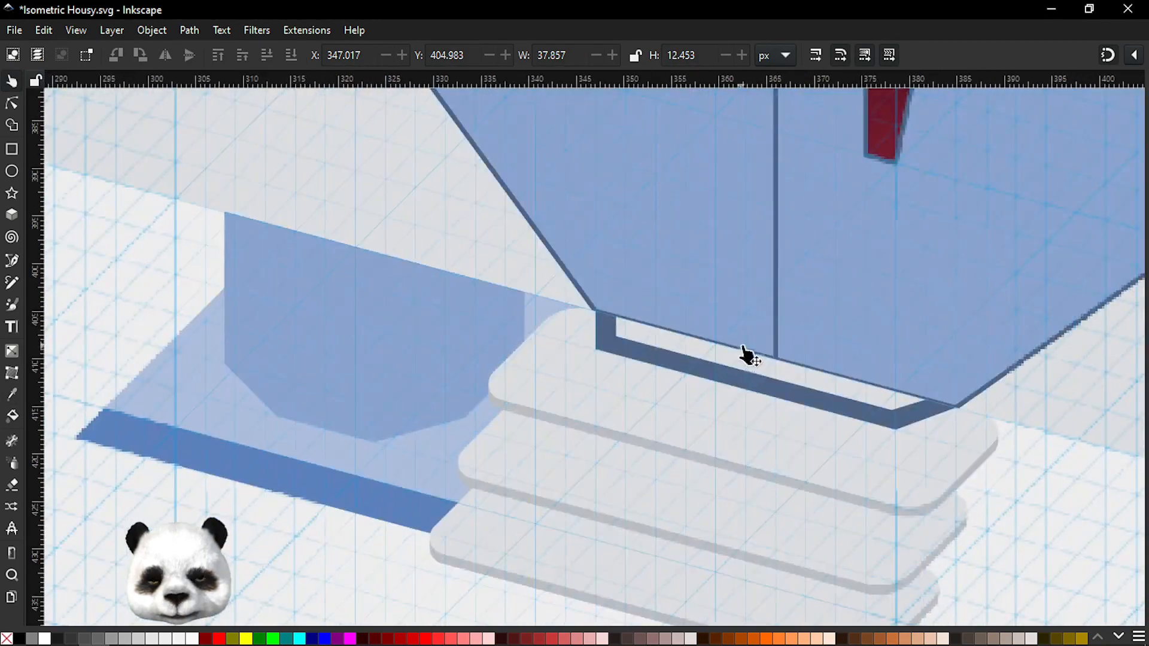
{"action": "left_click", "coordinate": [730, 390]}
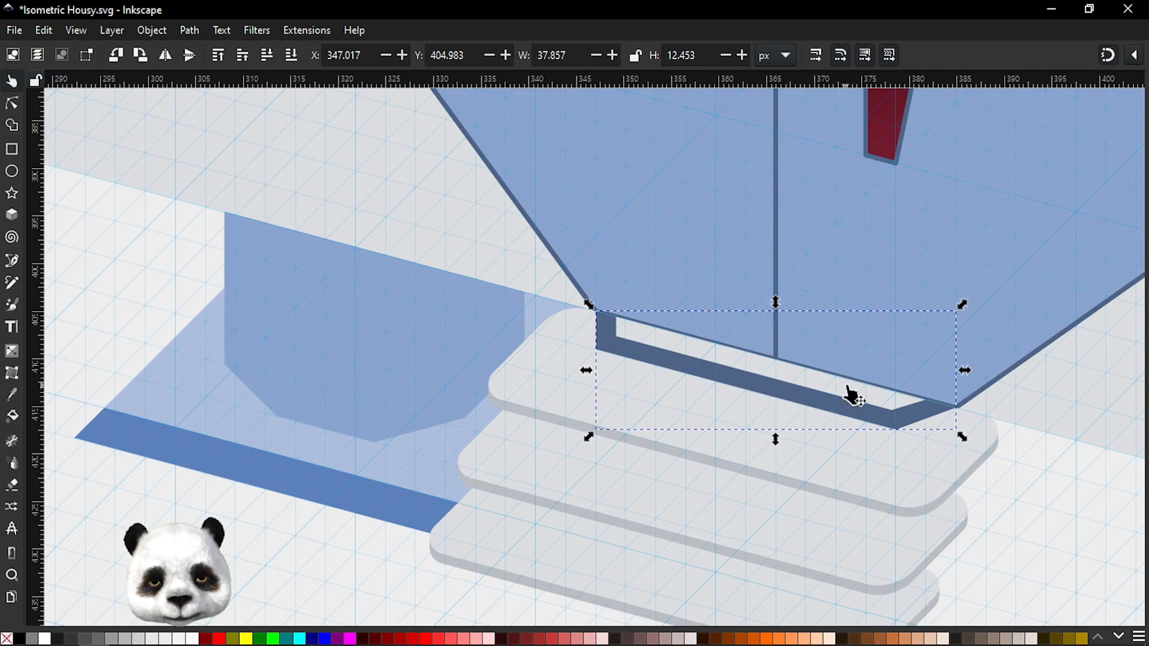
{"action": "scroll", "coordinate": [752, 367], "scroll_direction": "up", "scroll_amount": 2}
{"action": "scroll", "coordinate": [752, 383], "scroll_direction": "down", "scroll_amount": 2}
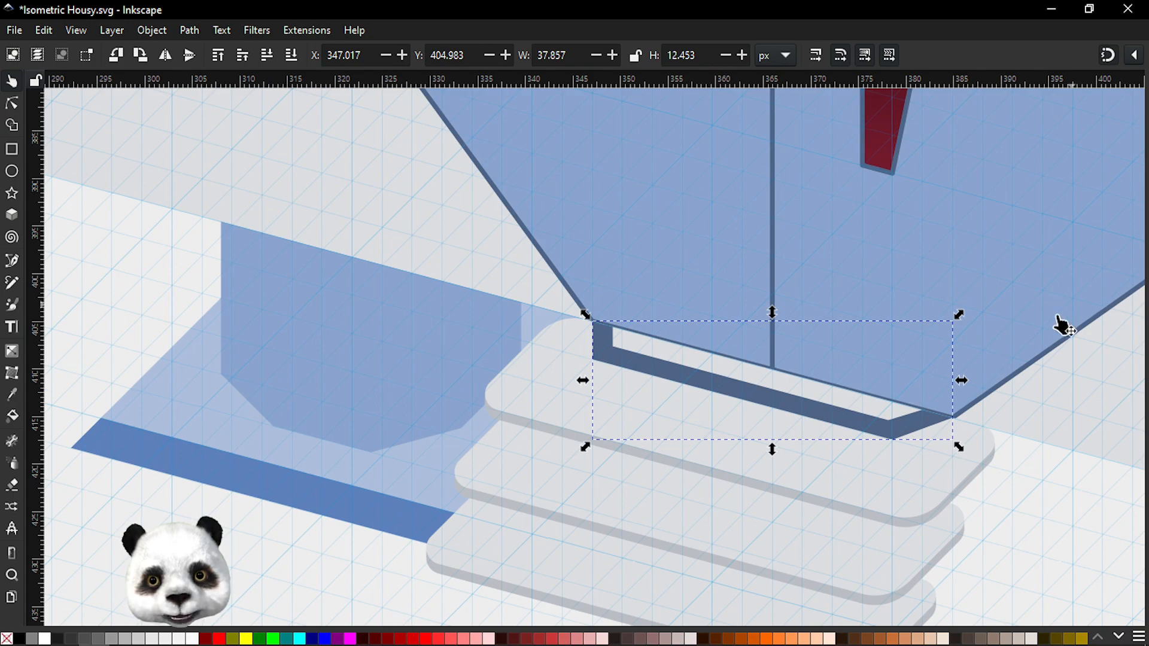
{"action": "left_click", "coordinate": [877, 496]}
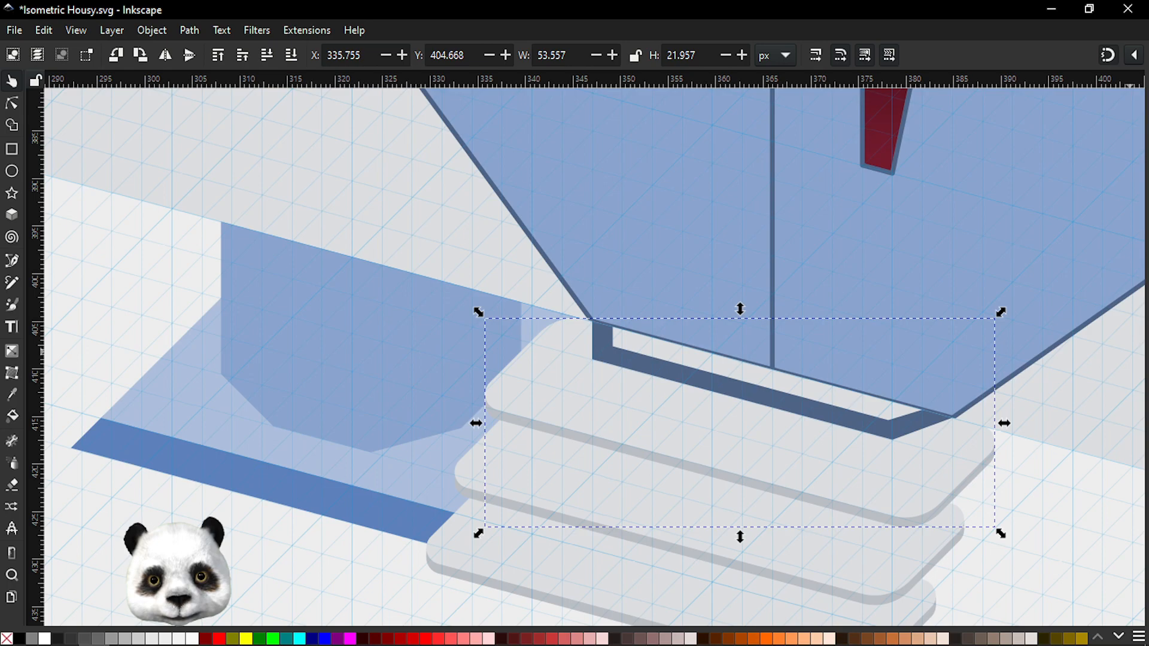
{"action": "left_click", "coordinate": [742, 392]}
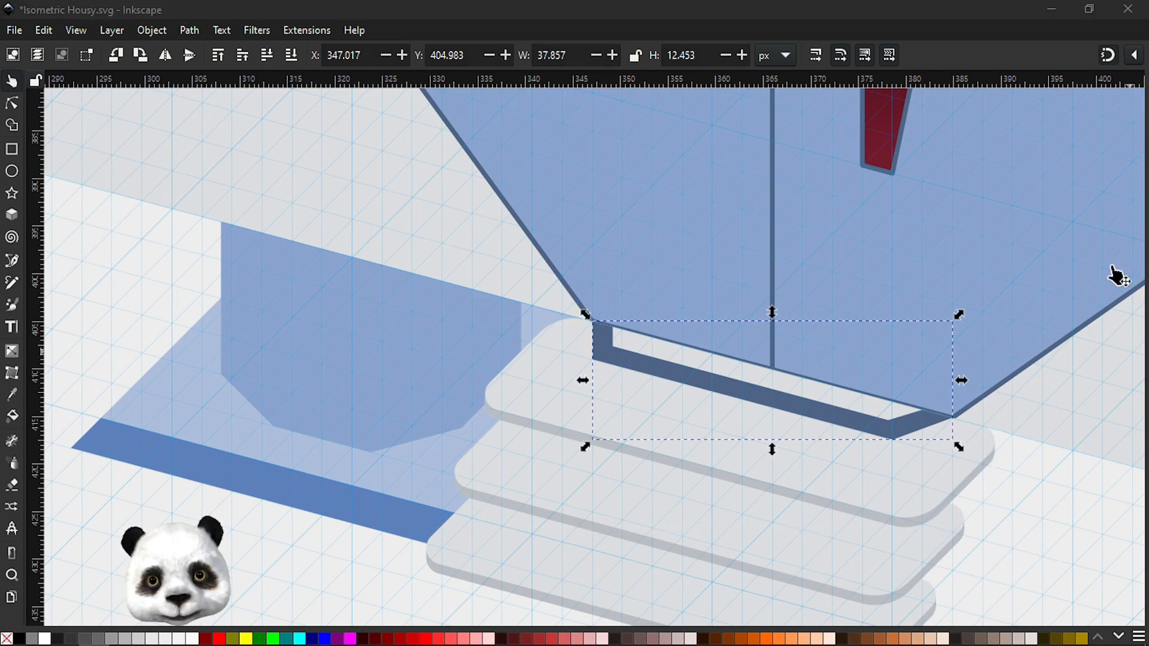
{"action": "left_click_drag", "start_coordinate": [803, 488], "coordinate": [766, 566]}
{"action": "key", "text": "Page_Down"}
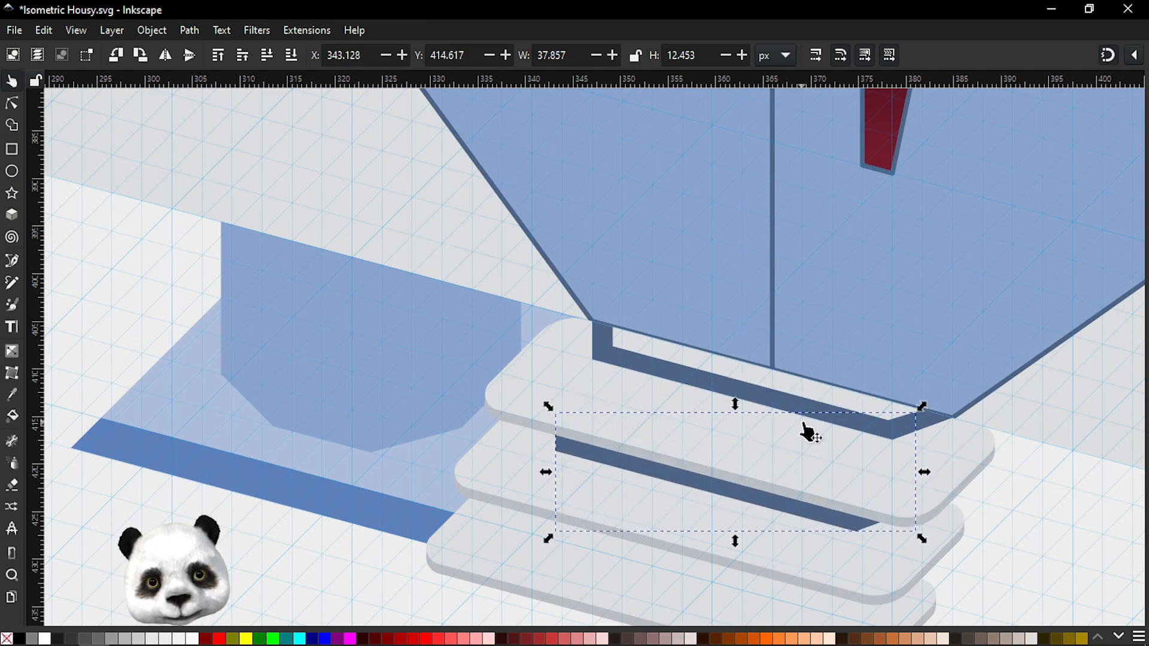
Step: Place another copy of the dark-blue bracket on the lowest stair step and lower it behind the middle step
{"action": "scroll", "coordinate": [802, 422], "scroll_direction": "down", "scroll_amount": 5}
{"action": "left_click_drag", "start_coordinate": [759, 358], "coordinate": [754, 459]}
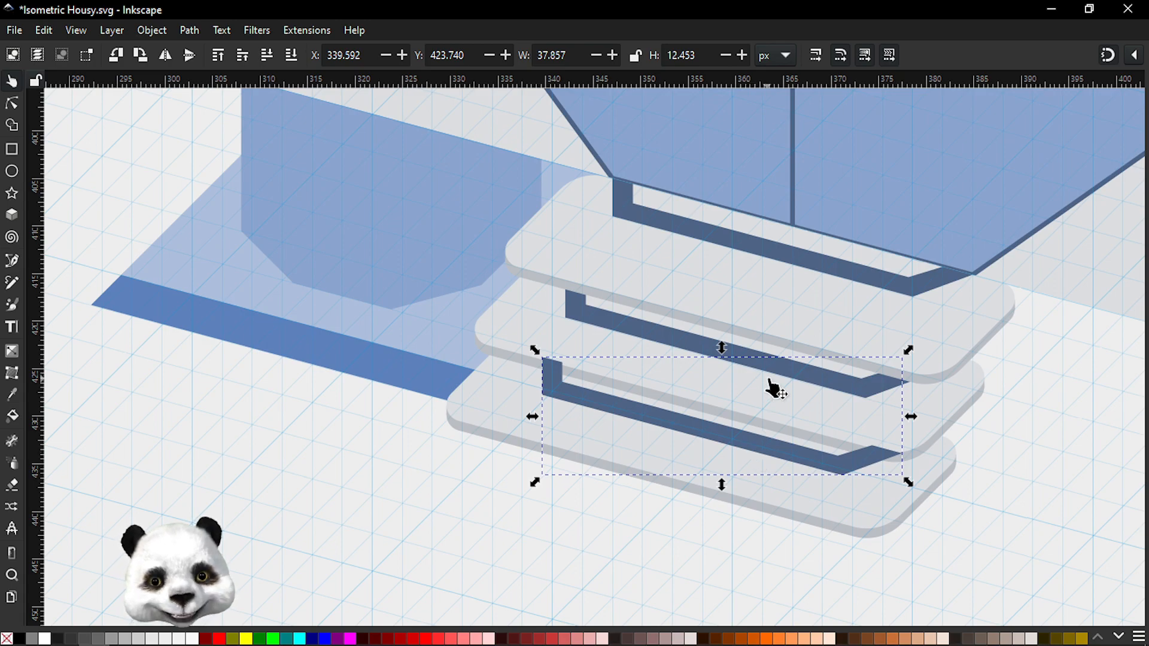
{"action": "key", "text": "Page_Down"}
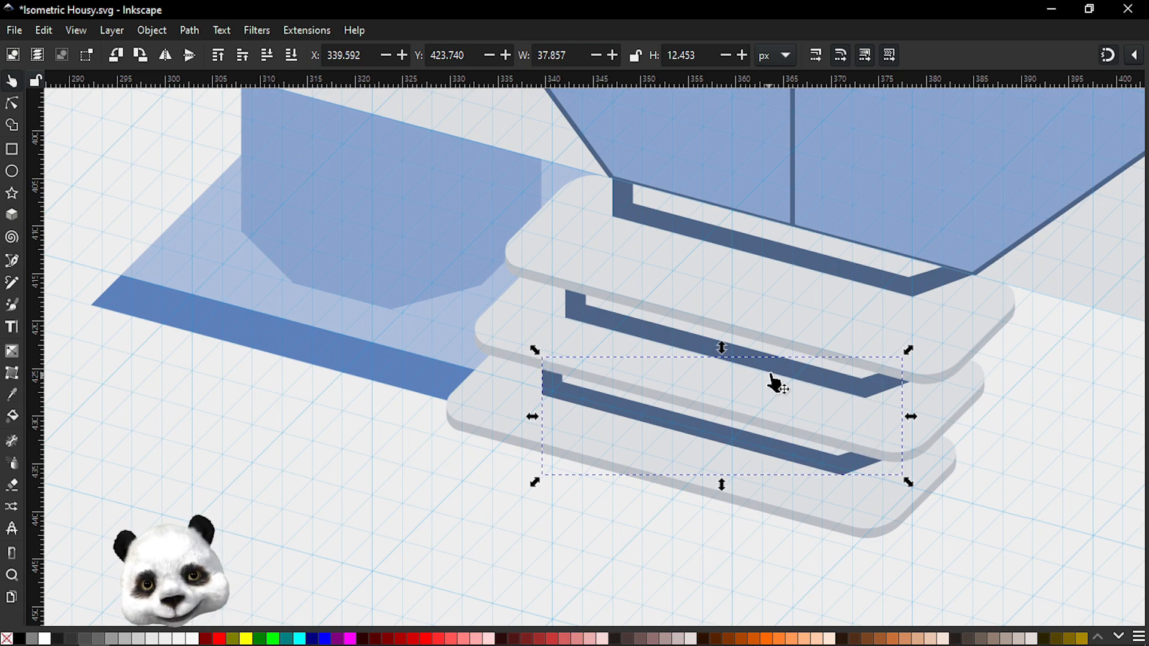
{"action": "left_click", "coordinate": [1047, 491]}
Step: Move the top step's dark-blue bracket away from the door's lower edge to X 345.659, Y 407.590
{"action": "scroll", "coordinate": [1081, 441], "scroll_direction": "down", "scroll_amount": 5}
{"action": "left_click_drag", "start_coordinate": [1065, 442], "coordinate": [621, 350]}
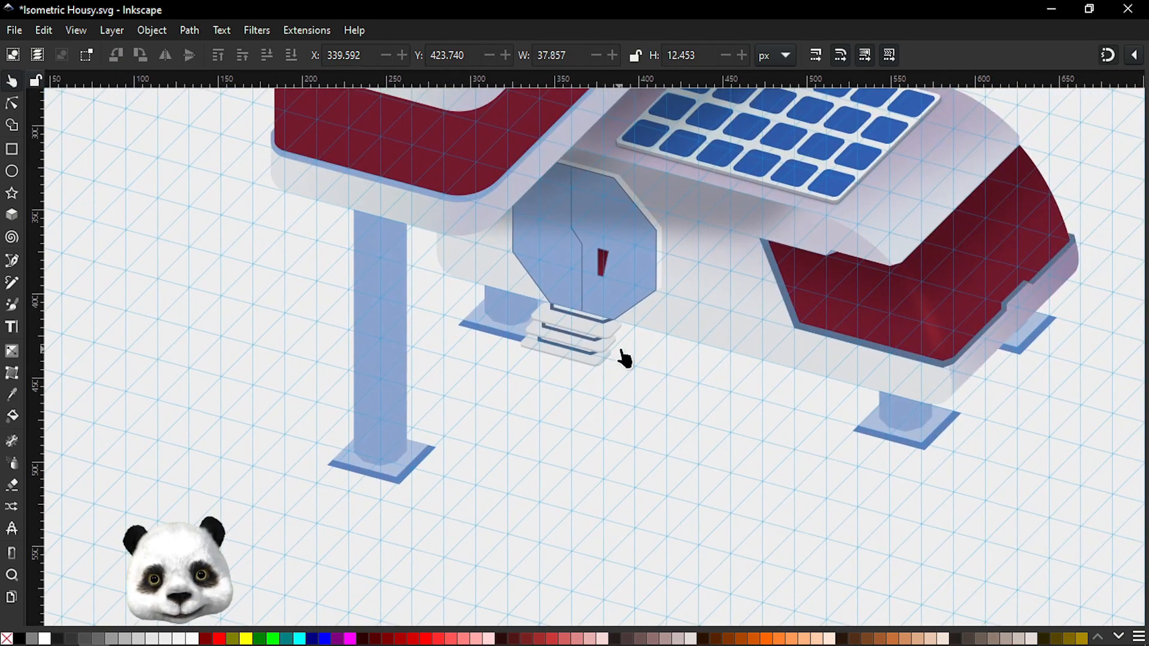
{"action": "scroll", "coordinate": [620, 352], "scroll_direction": "down", "scroll_amount": 1}
{"action": "scroll", "coordinate": [617, 372], "scroll_direction": "down", "scroll_amount": 1}
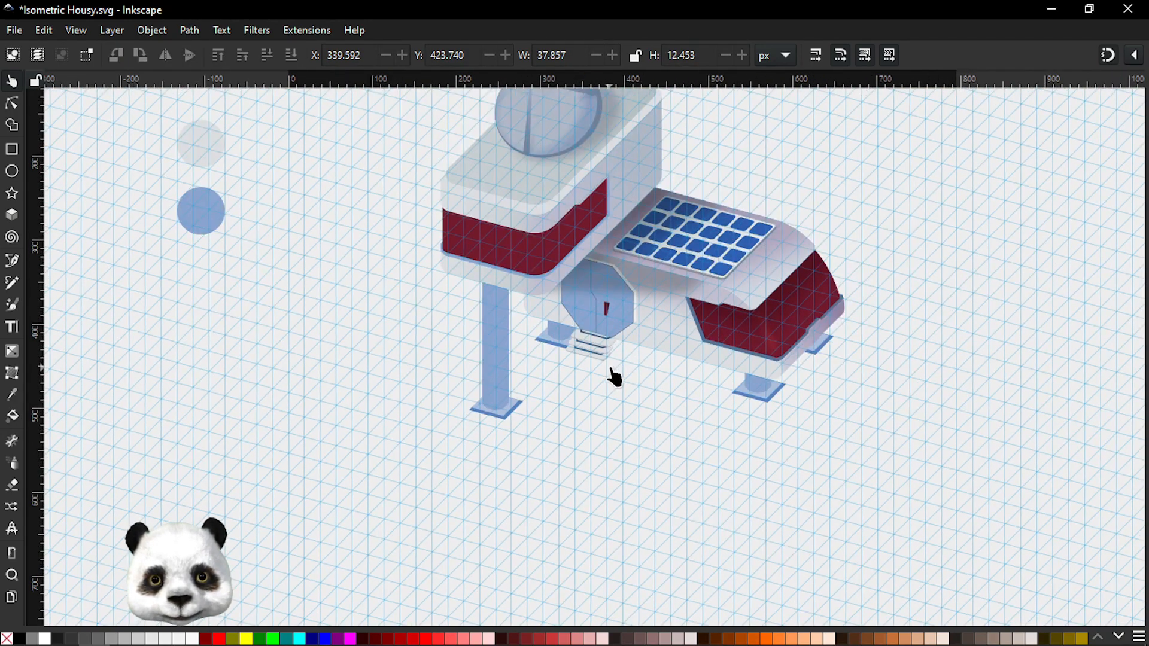
{"action": "scroll", "coordinate": [579, 361], "scroll_direction": "up", "scroll_amount": 5}
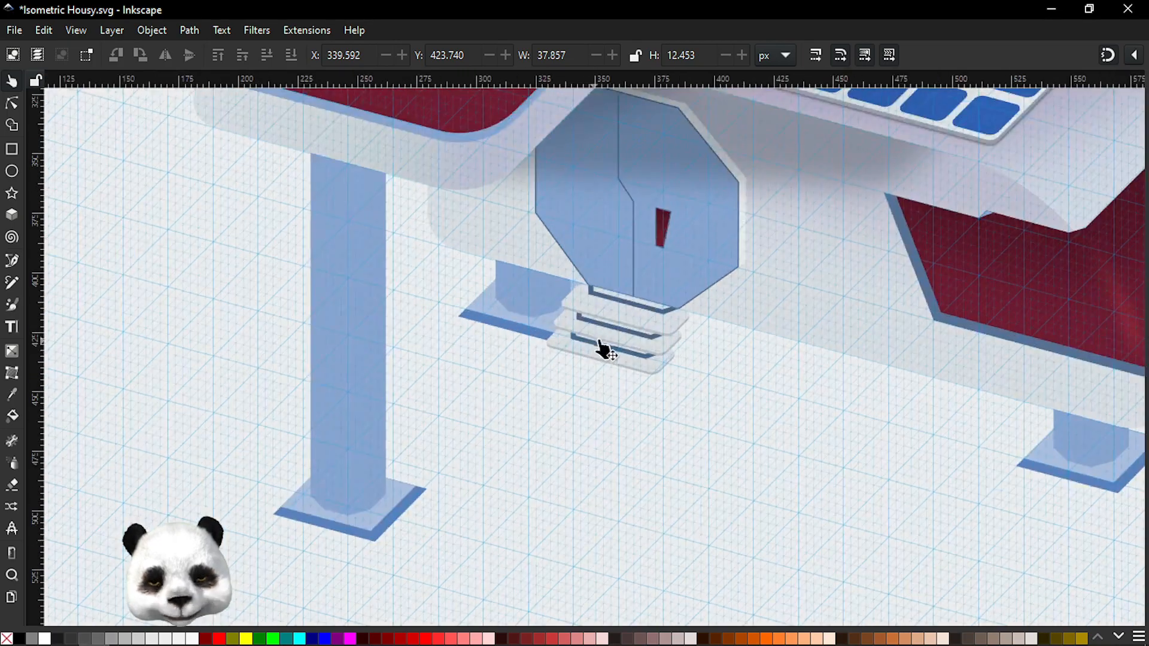
{"action": "scroll", "coordinate": [616, 346], "scroll_direction": "up", "scroll_amount": 3}
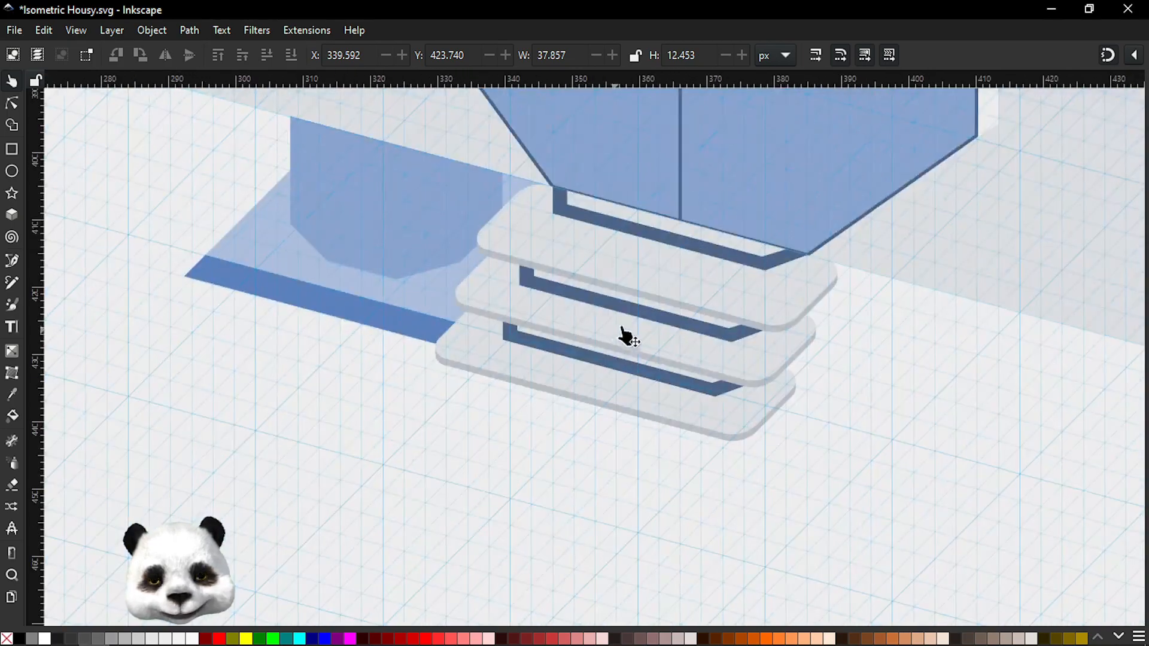
{"action": "left_click", "coordinate": [663, 239]}
{"action": "mouse_move", "coordinate": [687, 256]}
{"action": "left_mouse_down"}
{"action": "mouse_move", "coordinate": [669, 264]}
{"action": "mouse_move", "coordinate": [678, 274]}
{"action": "left_mouse_up"}
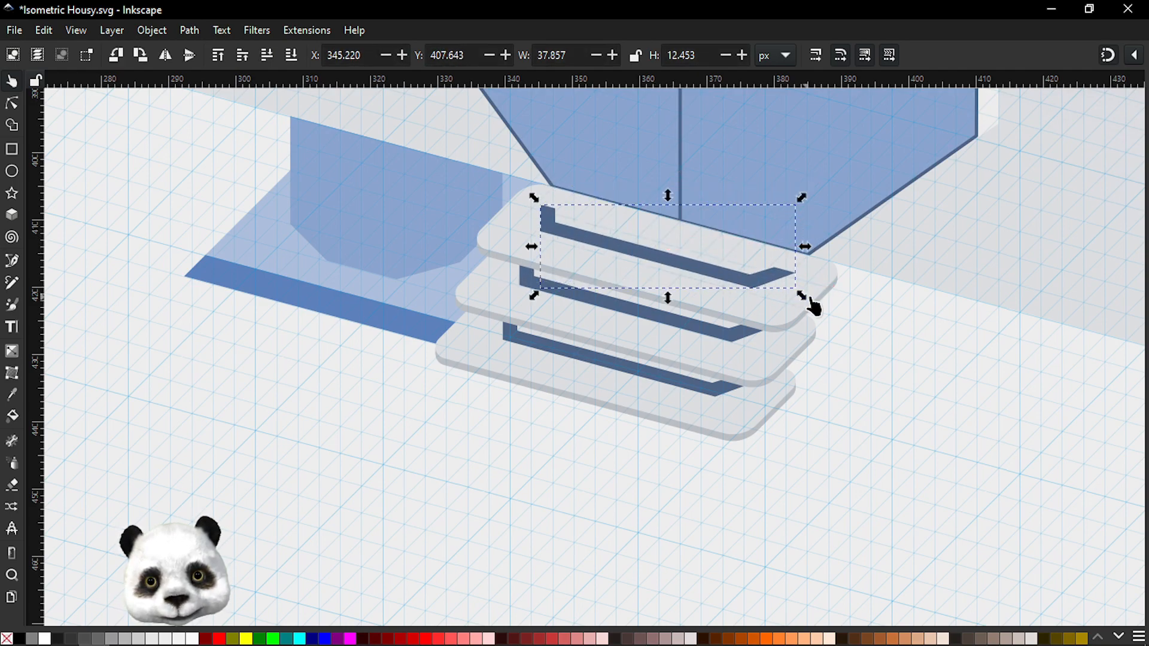
{"action": "left_click_drag", "start_coordinate": [746, 287], "coordinate": [756, 281]}
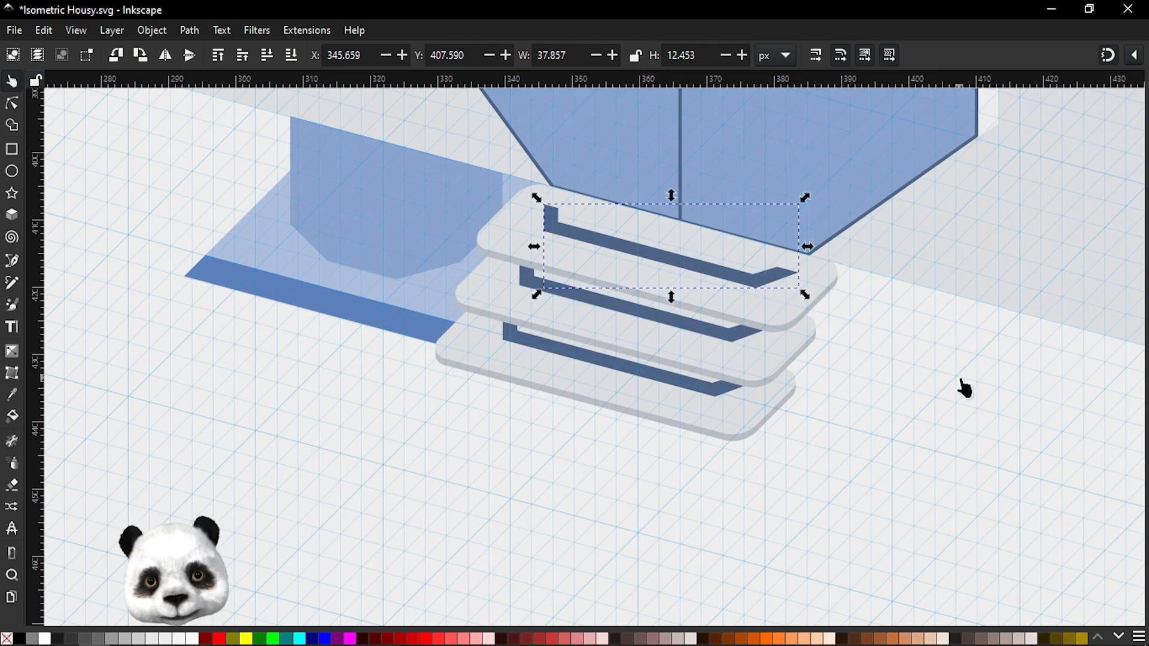
{"action": "left_click", "coordinate": [959, 380]}
Step: Edit the end nodes of the top step's bracket to extend both arms up to the door's lower edge
{"action": "scroll", "coordinate": [957, 379], "scroll_direction": "down", "scroll_amount": 5}
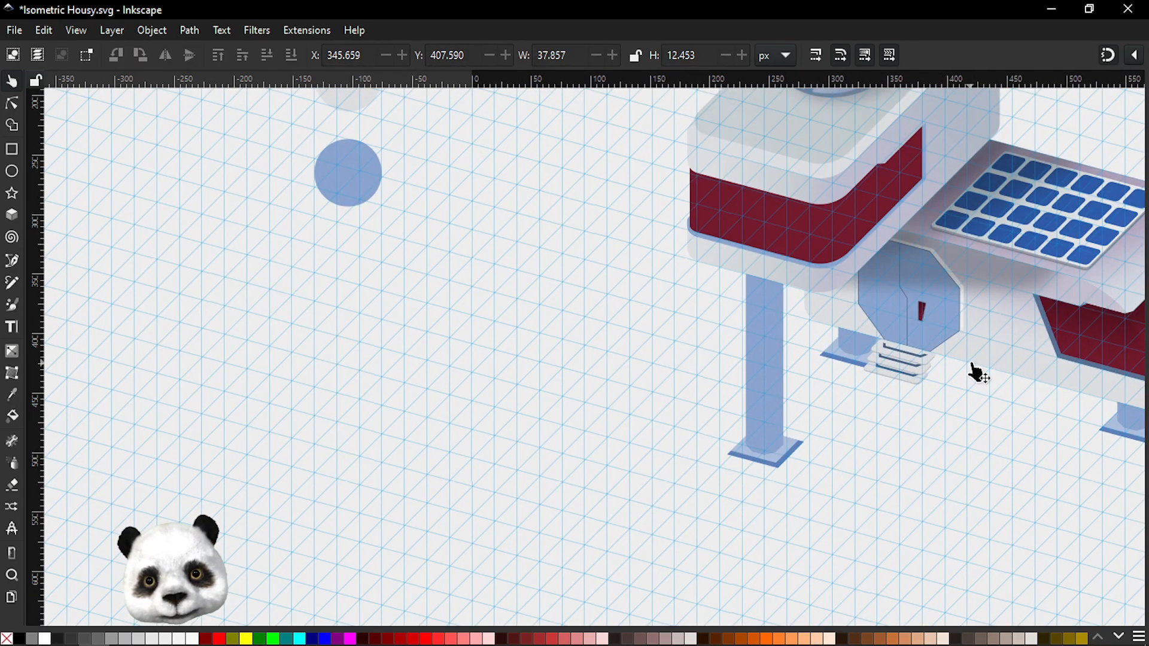
{"action": "scroll", "coordinate": [979, 372], "scroll_direction": "up", "scroll_amount": 8}
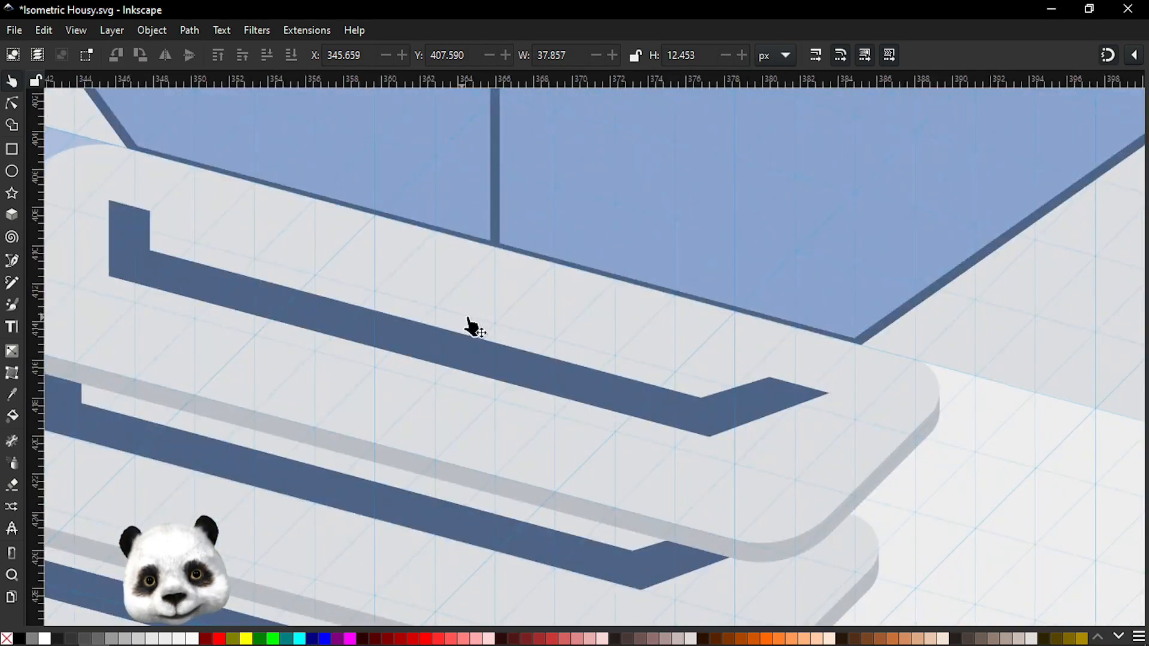
{"action": "key", "text": "b"}
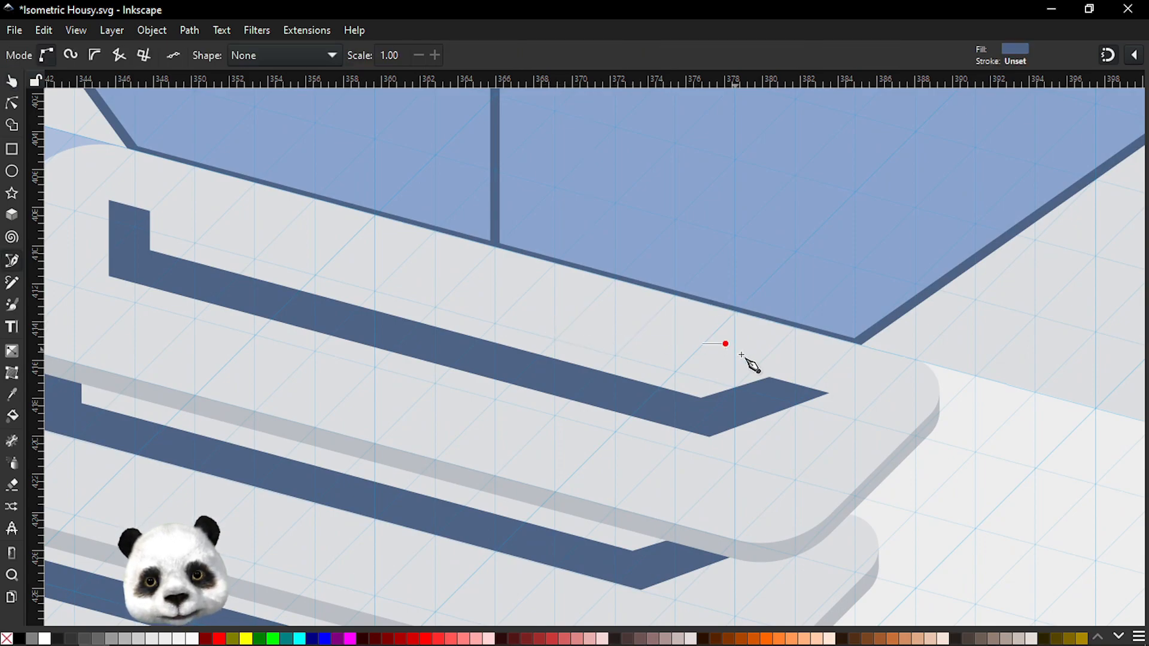
{"action": "key", "text": "n"}
{"action": "left_click", "coordinate": [780, 388]}
{"action": "left_click_drag", "start_coordinate": [738, 360], "coordinate": [923, 359]}
{"action": "left_click_drag", "start_coordinate": [608, 302], "coordinate": [1148, 449]}
{"action": "left_click_drag", "start_coordinate": [598, 322], "coordinate": [702, 300]}
{"action": "scroll", "coordinate": [712, 375], "scroll_direction": "down", "scroll_amount": 5}
{"action": "left_click", "coordinate": [900, 464]}
{"action": "left_click", "coordinate": [901, 464]}
{"action": "scroll", "coordinate": [908, 470], "scroll_direction": "down", "scroll_amount": 4}
{"action": "scroll", "coordinate": [907, 465], "scroll_direction": "up", "scroll_amount": 2}
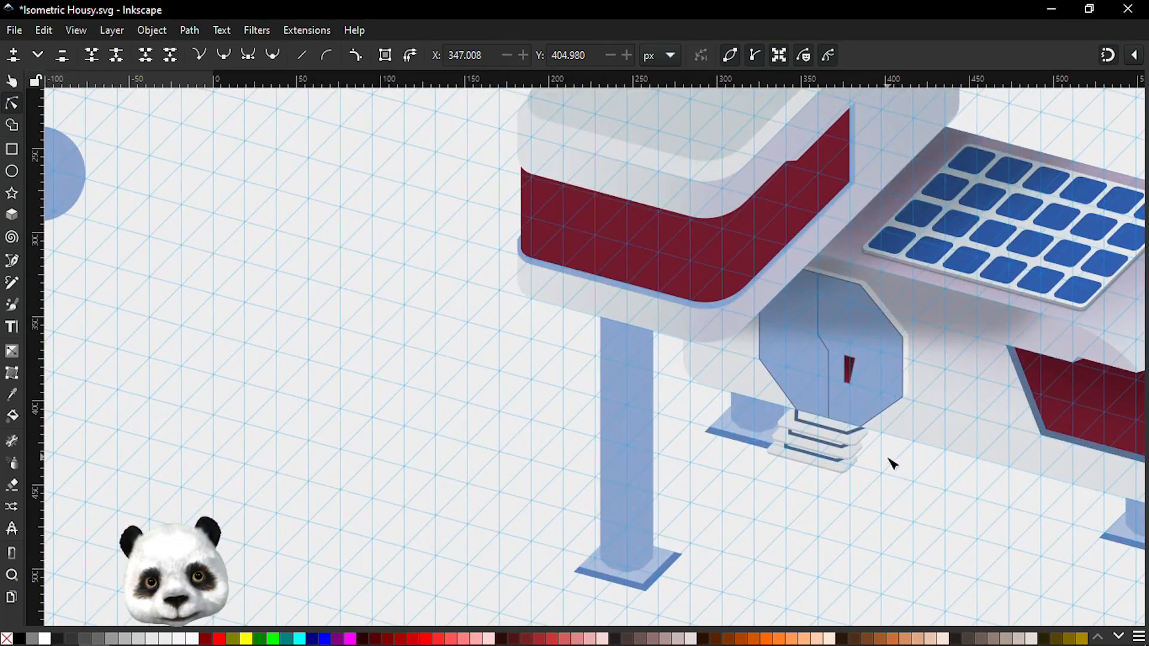
Step: Shift the end nodes of the top bracket's right arm along the door edge to X 385.209, Y 415.207
{"action": "scroll", "coordinate": [894, 464], "scroll_direction": "up", "scroll_amount": 6}
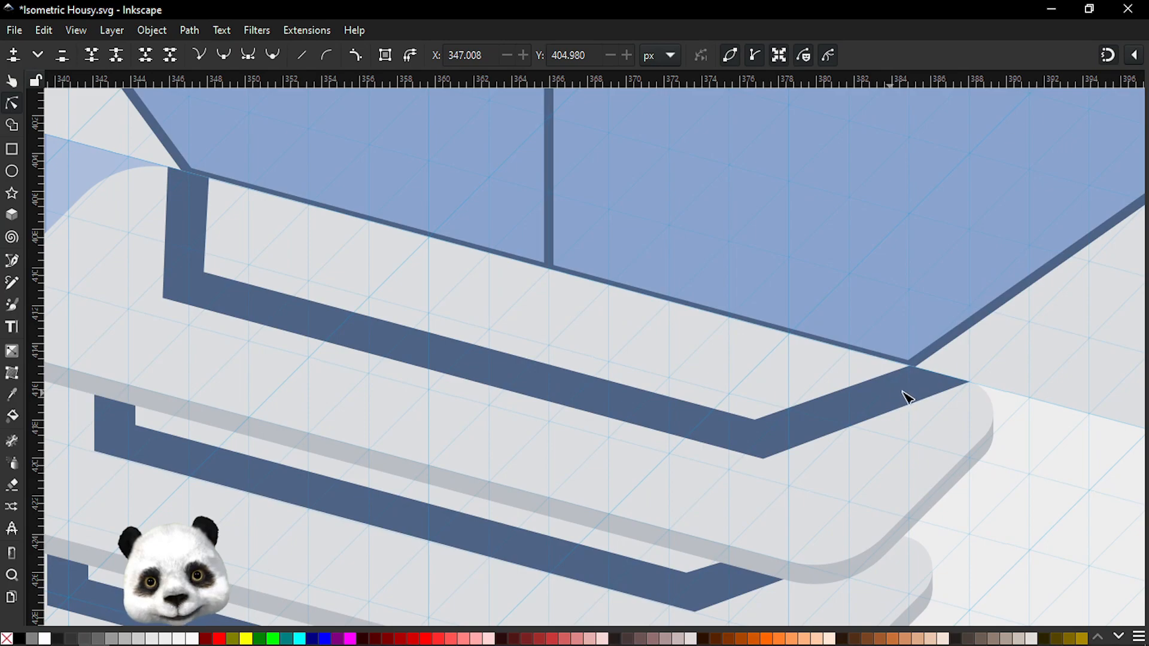
{"action": "left_click", "coordinate": [903, 392]}
{"action": "left_click_drag", "start_coordinate": [874, 358], "coordinate": [952, 371]}
{"action": "left_click", "coordinate": [1045, 476]}
{"action": "left_click", "coordinate": [1044, 475]}
{"action": "scroll", "coordinate": [1027, 466], "scroll_direction": "down", "scroll_amount": 5}
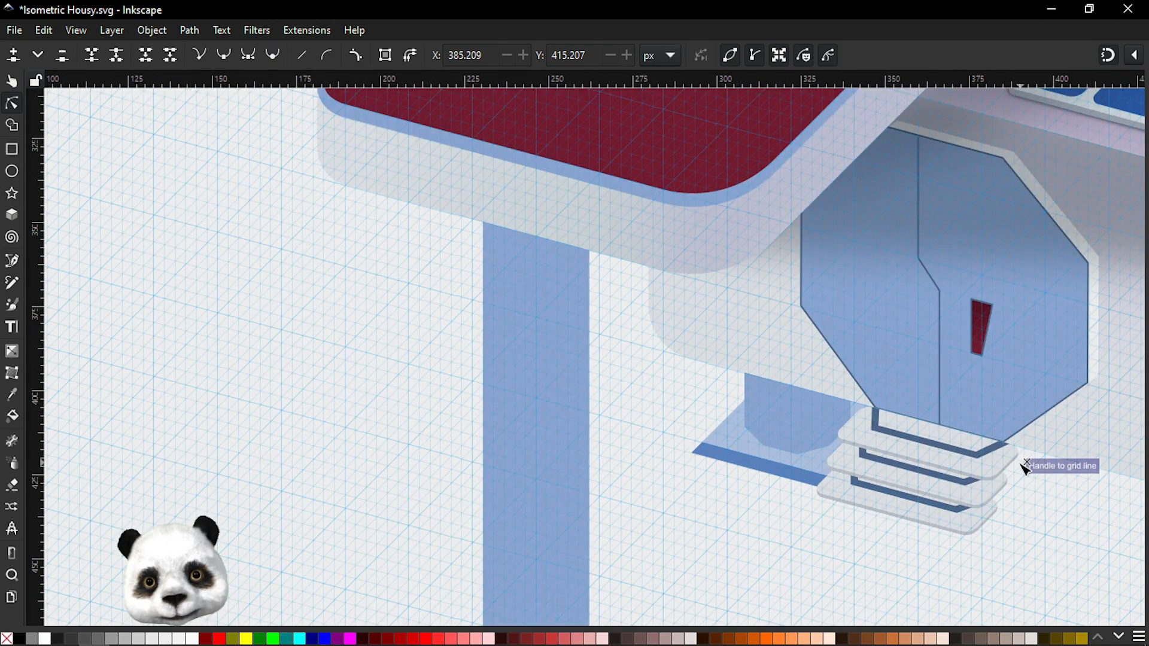
Step: Nudge the two end nodes of the top bracket's left arm along the door edge to X 347.344, Y 405.070
{"action": "scroll", "coordinate": [1025, 466], "scroll_direction": "up", "scroll_amount": 2}
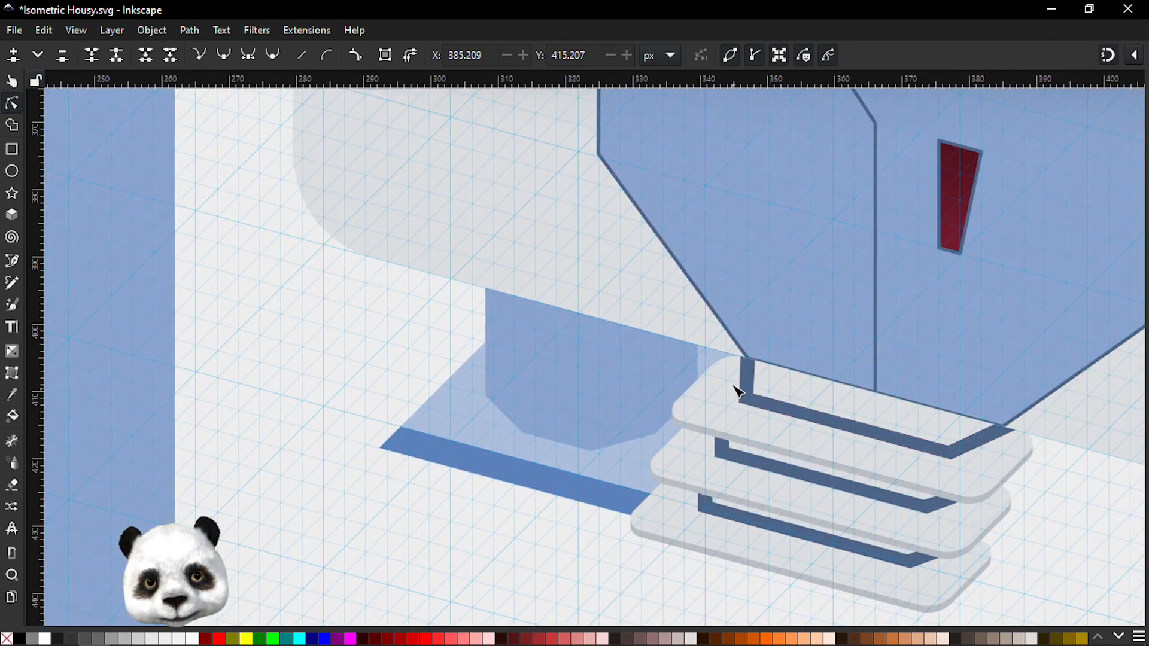
{"action": "scroll", "coordinate": [734, 389], "scroll_direction": "up", "scroll_amount": 2}
{"action": "left_click", "coordinate": [756, 351]}
{"action": "left_click_drag", "start_coordinate": [706, 314], "coordinate": [796, 358]}
{"action": "scroll", "coordinate": [800, 358], "scroll_direction": "up", "scroll_amount": 2}
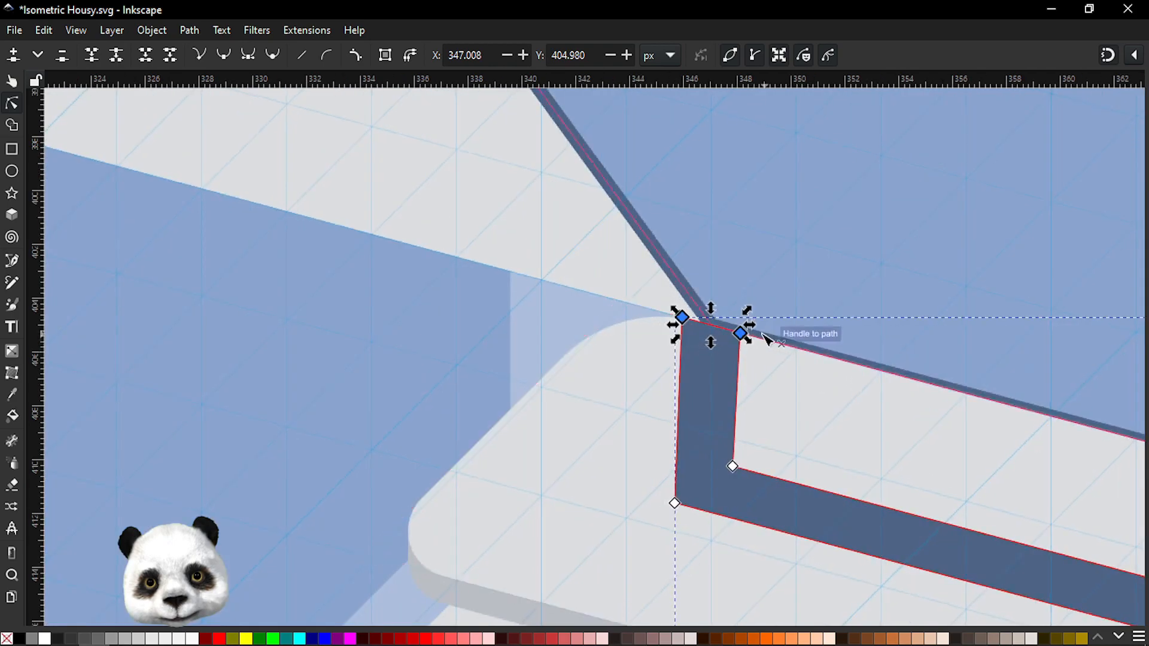
{"action": "left_click_drag", "start_coordinate": [740, 333], "coordinate": [750, 335]}
{"action": "scroll", "coordinate": [569, 396], "scroll_direction": "down", "scroll_amount": 5}
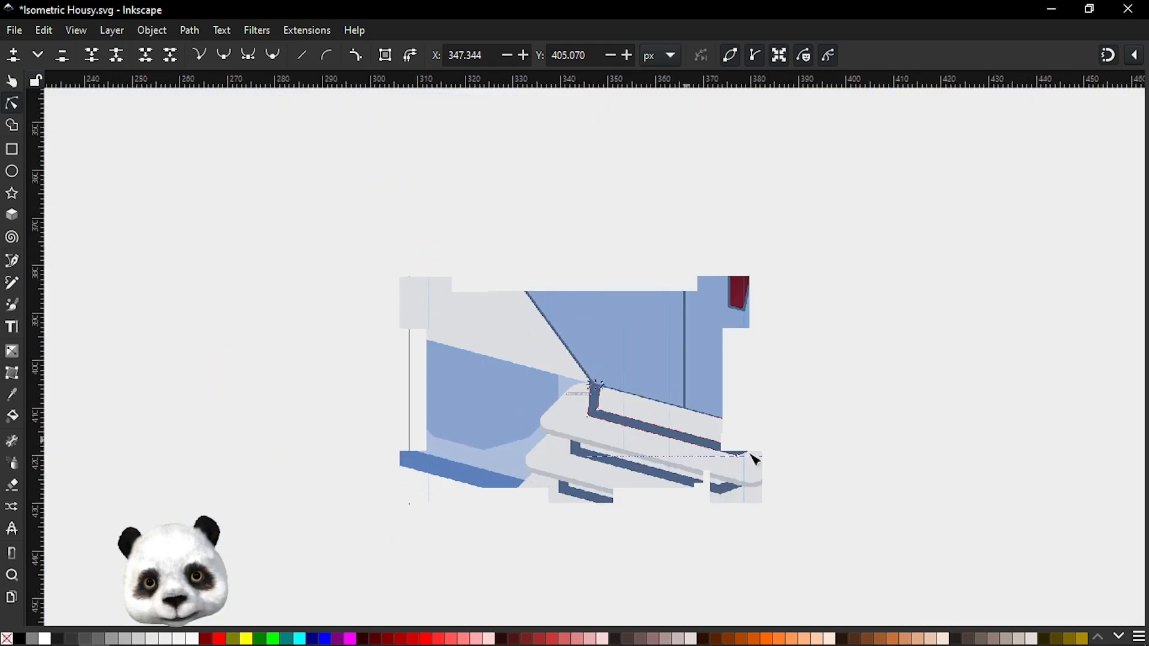
Step: Save the document and hide the isometric grid
{"action": "scroll", "coordinate": [872, 521], "scroll_direction": "down", "scroll_amount": 3}
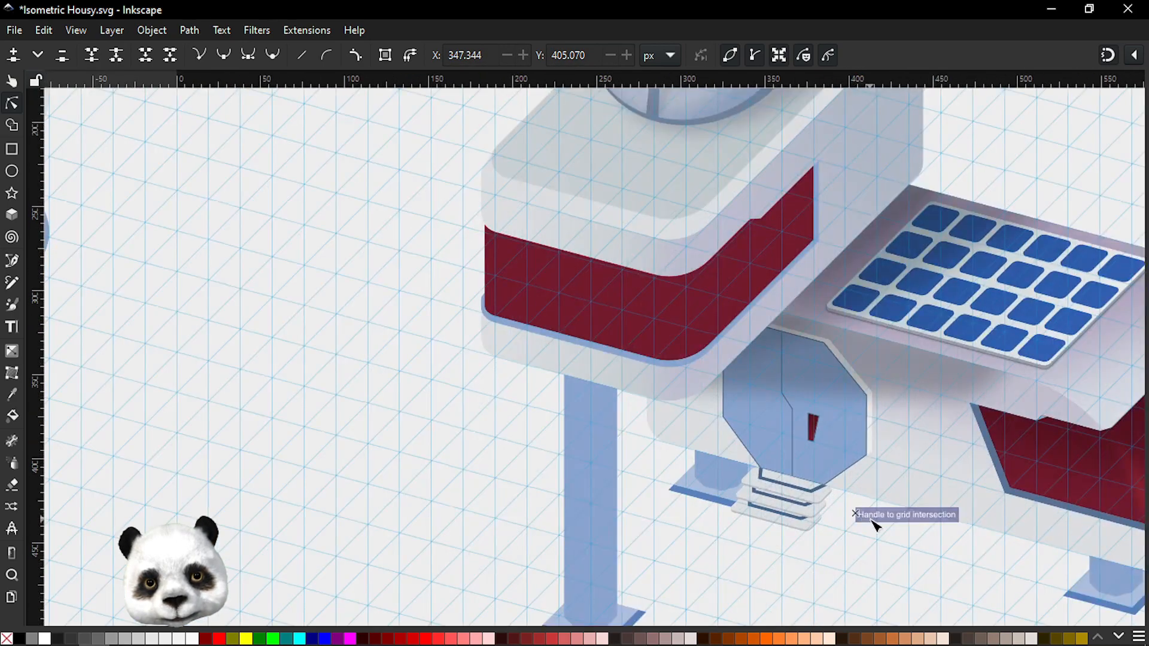
{"action": "scroll", "coordinate": [874, 526], "scroll_direction": "down", "scroll_amount": 2}
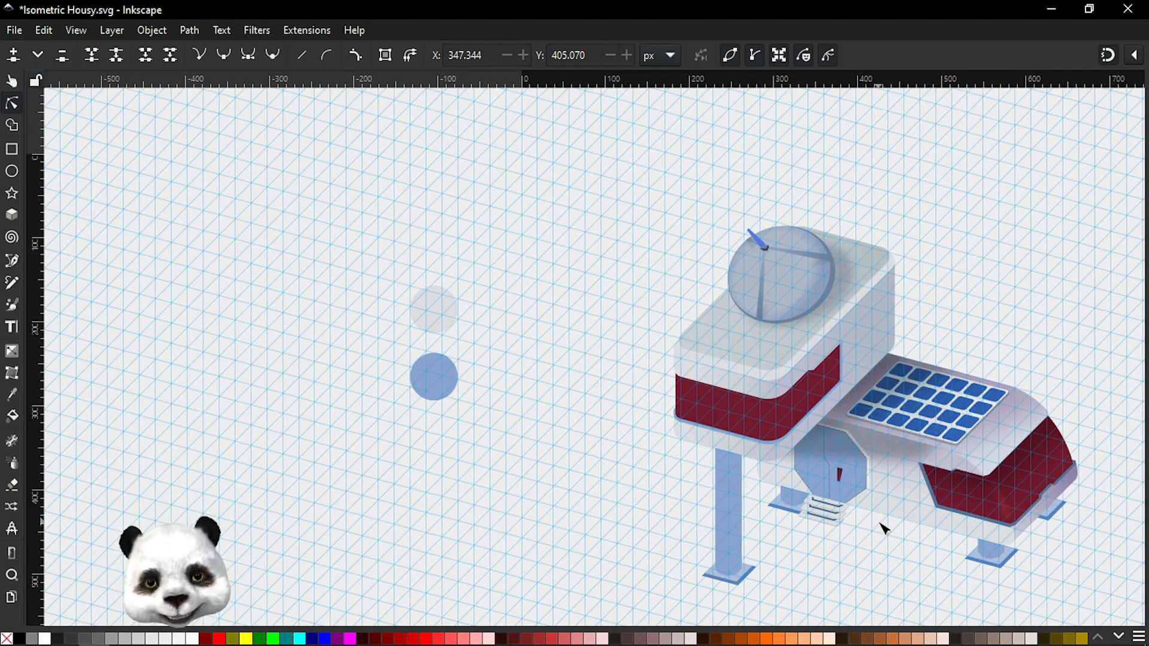
{"action": "scroll", "coordinate": [885, 529], "scroll_direction": "up", "scroll_amount": 5}
{"action": "key", "text": "ctrl+s"}
{"action": "scroll", "coordinate": [852, 521], "scroll_direction": "down", "scroll_amount": 5}
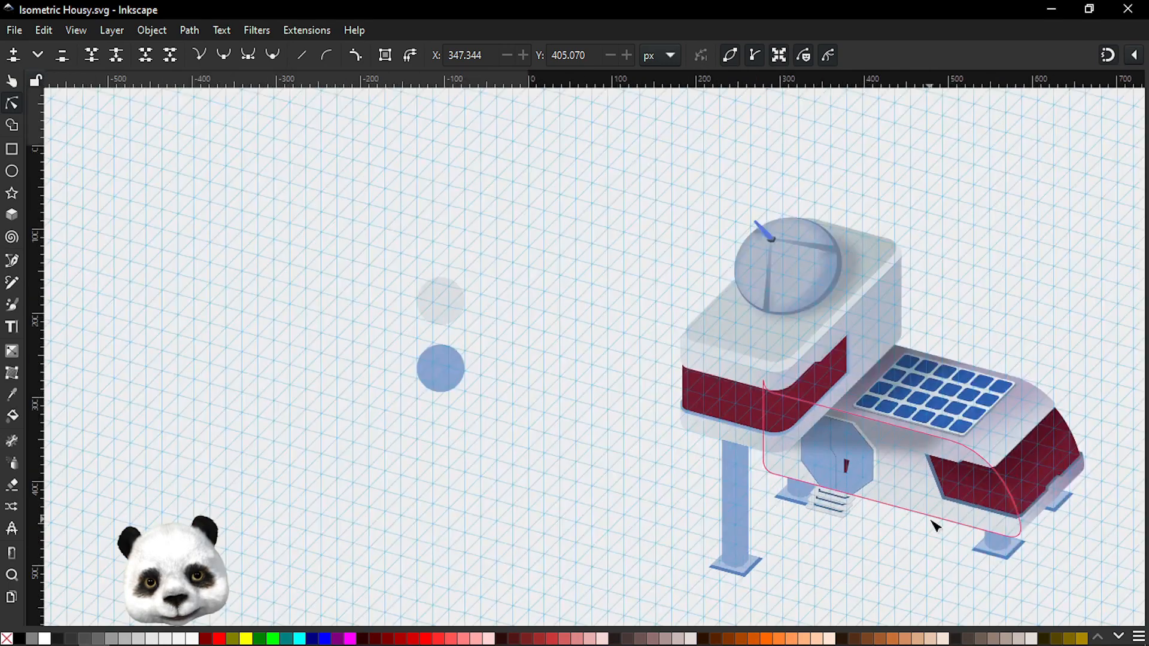
{"action": "left_click_drag", "start_coordinate": [859, 552], "coordinate": [652, 449]}
{"action": "key", "text": "numbersign"}
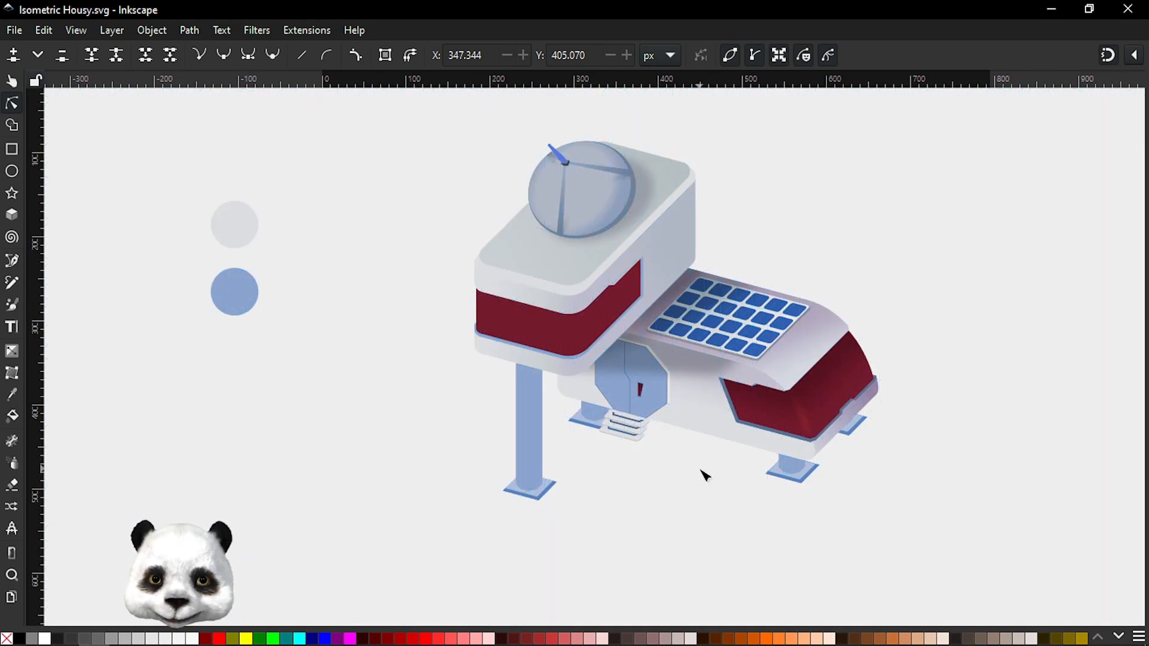
Step: Apply a linear gradient to the lower body's side wall, running from near its lower edge up to the shadow below the roof
{"action": "scroll", "coordinate": [634, 459], "scroll_direction": "up", "scroll_amount": 3}
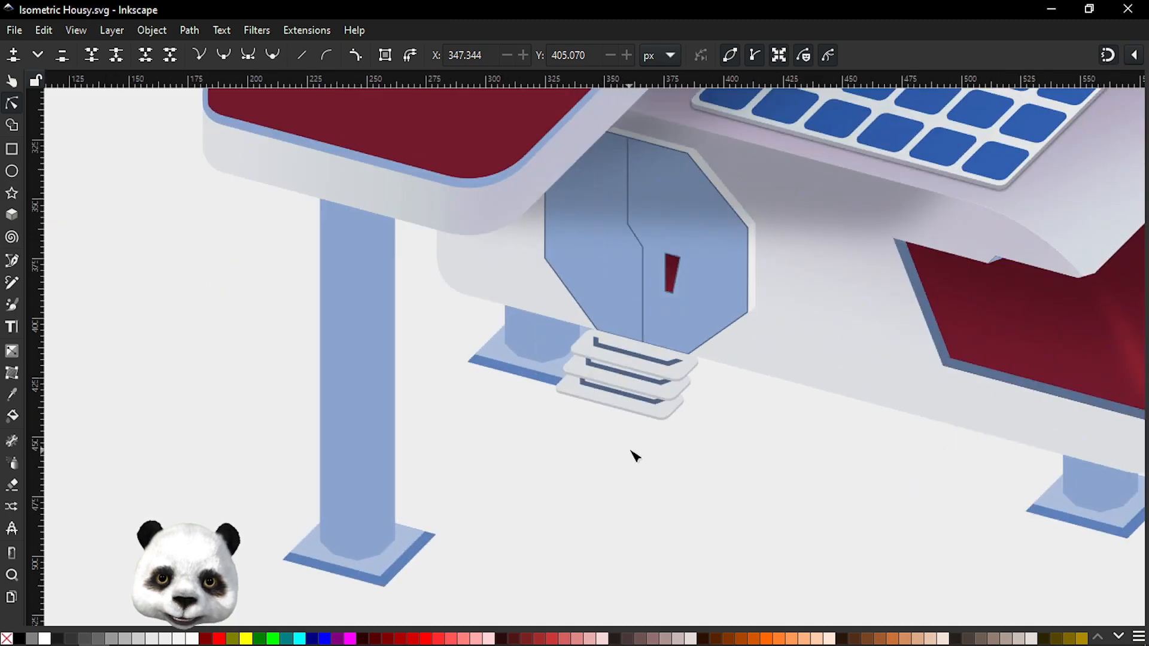
{"action": "scroll", "coordinate": [637, 452], "scroll_direction": "down", "scroll_amount": 3}
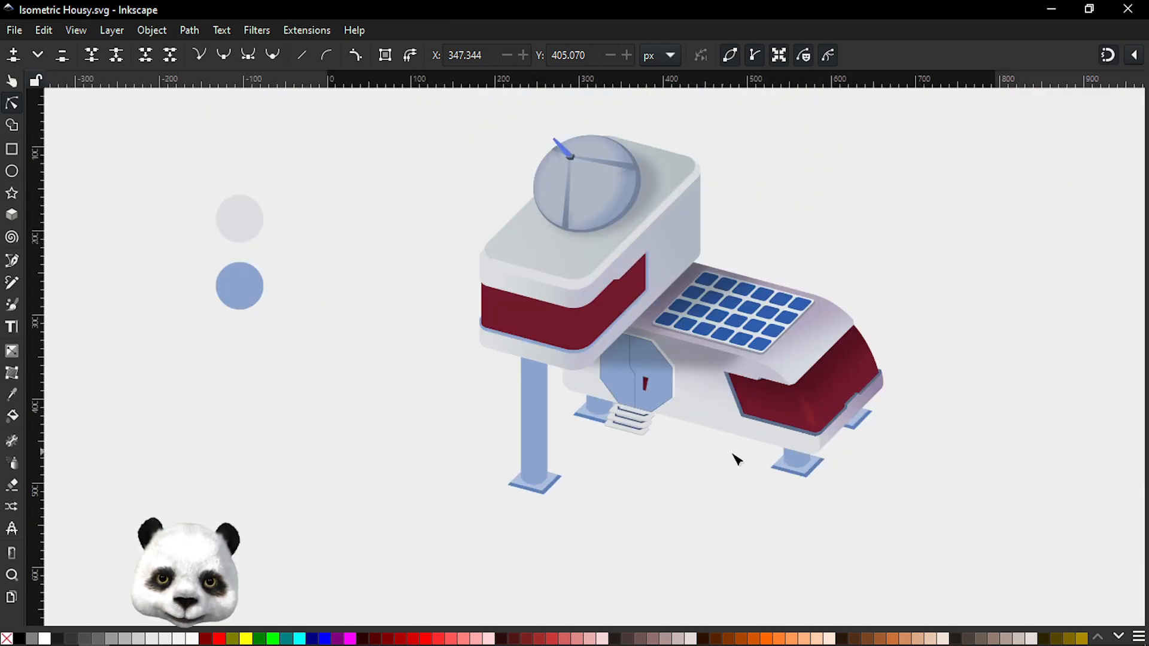
{"action": "left_click_drag", "start_coordinate": [707, 440], "coordinate": [572, 430]}
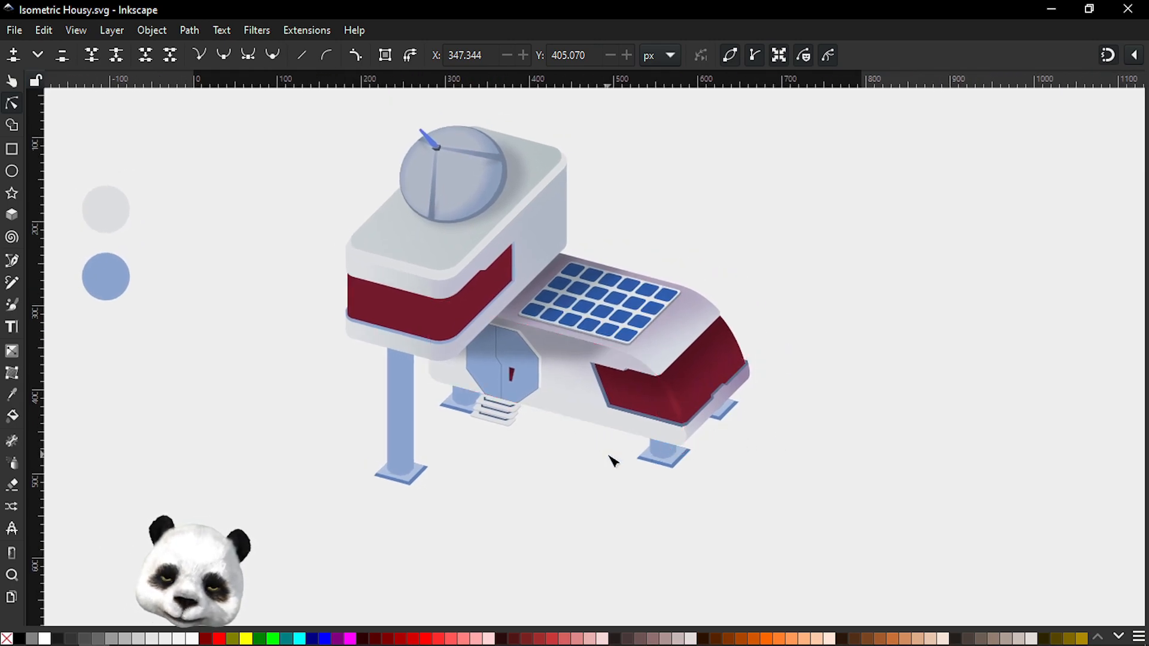
{"action": "scroll", "coordinate": [544, 368], "scroll_direction": "up", "scroll_amount": 1}
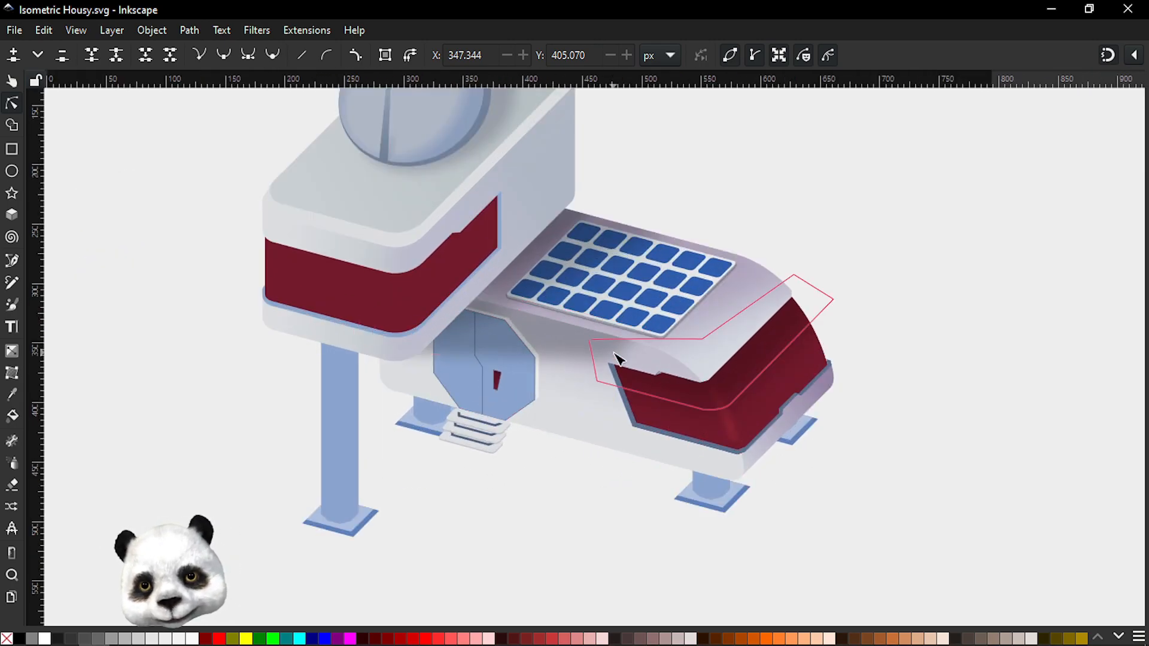
{"action": "scroll", "coordinate": [566, 459], "scroll_direction": "up", "scroll_amount": 1}
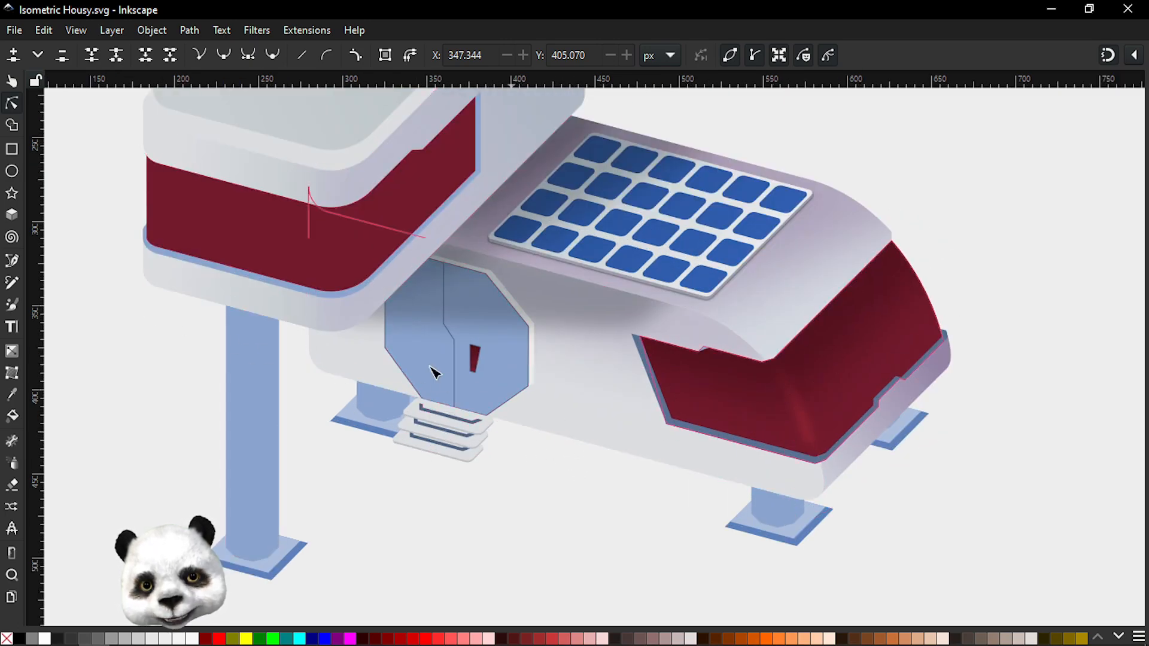
{"action": "left_click", "coordinate": [613, 391]}
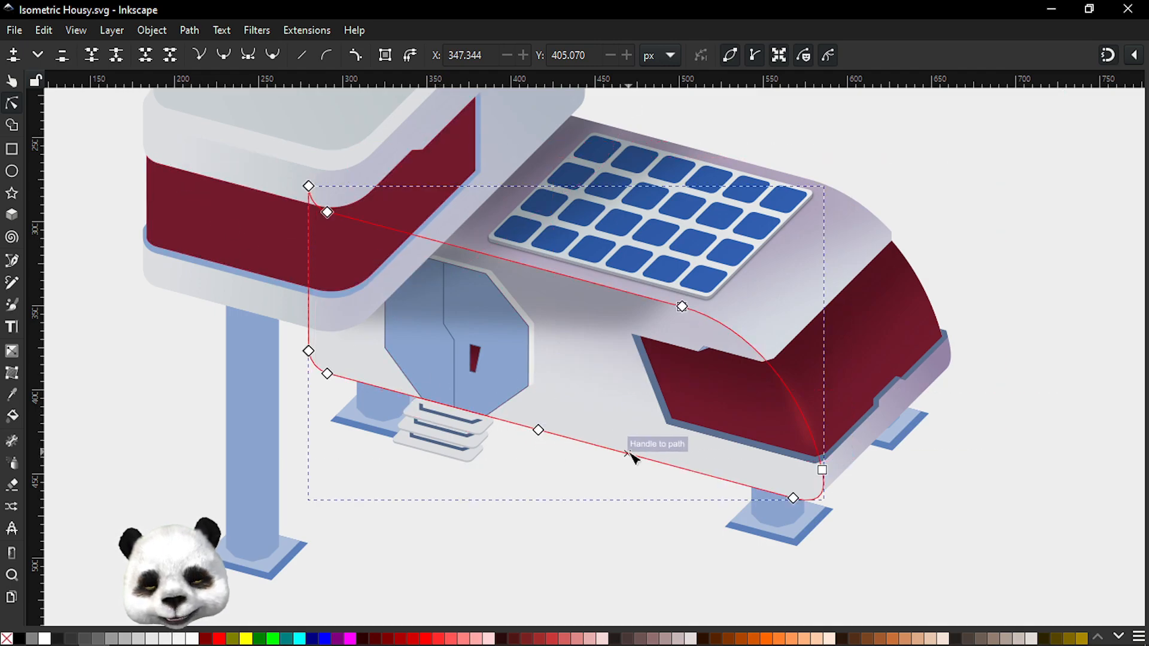
{"action": "key", "text": "g"}
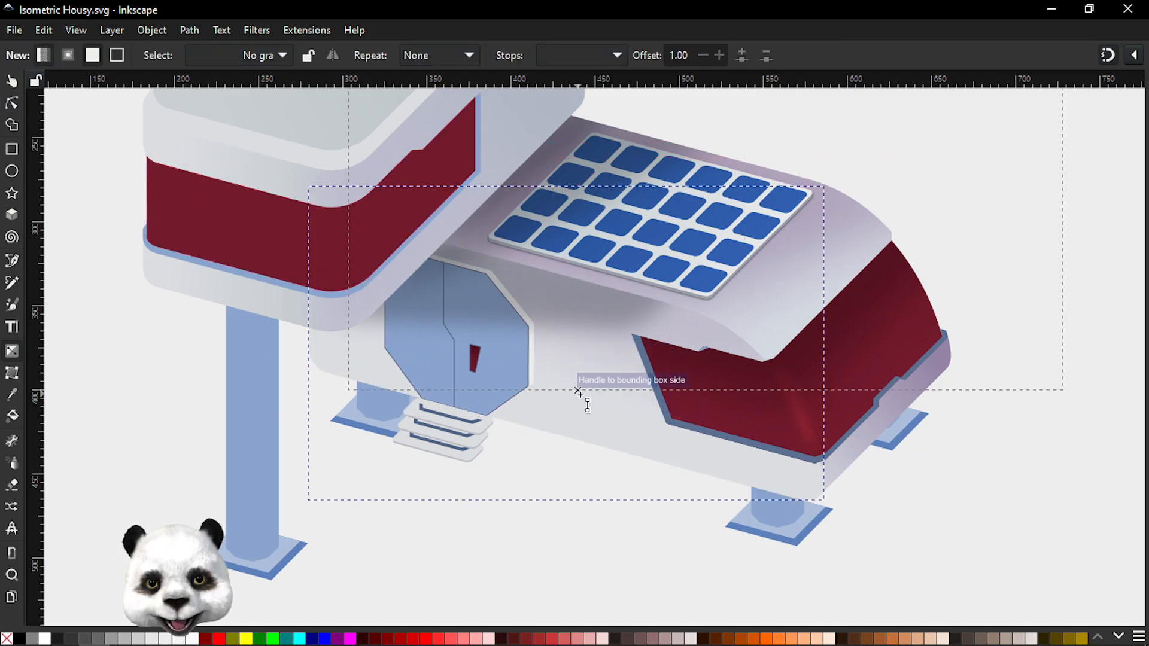
{"action": "scroll", "coordinate": [578, 392], "scroll_direction": "down", "scroll_amount": 2}
{"action": "scroll", "coordinate": [593, 398], "scroll_direction": "up", "scroll_amount": 4}
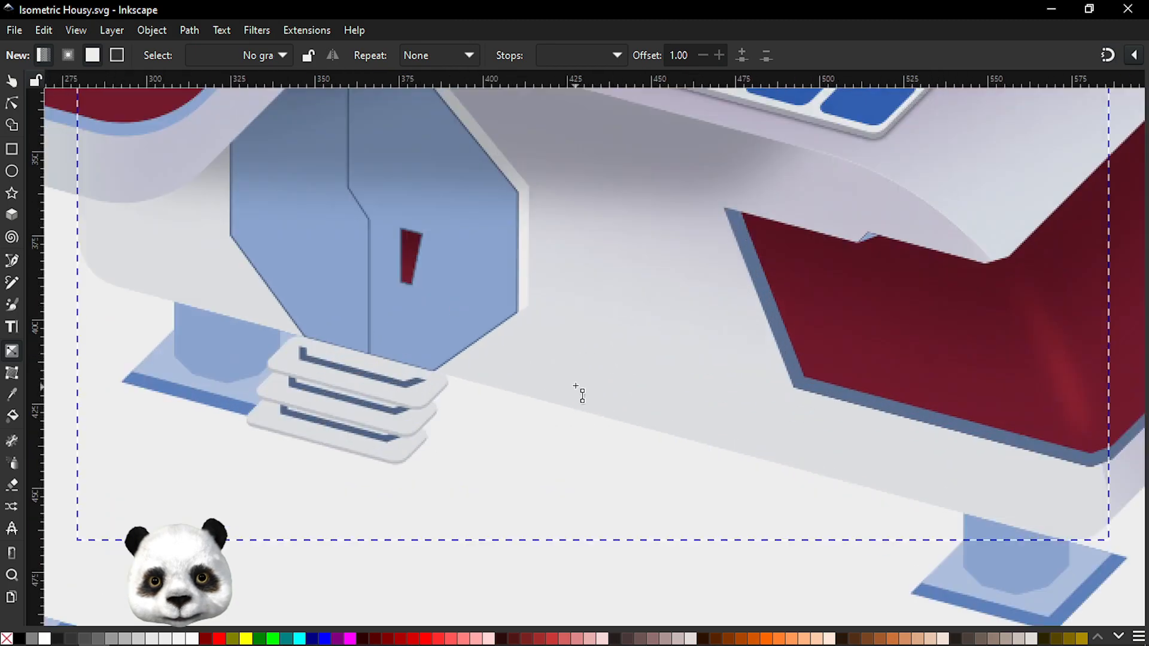
{"action": "left_click_drag", "start_coordinate": [646, 401], "coordinate": [680, 151]}
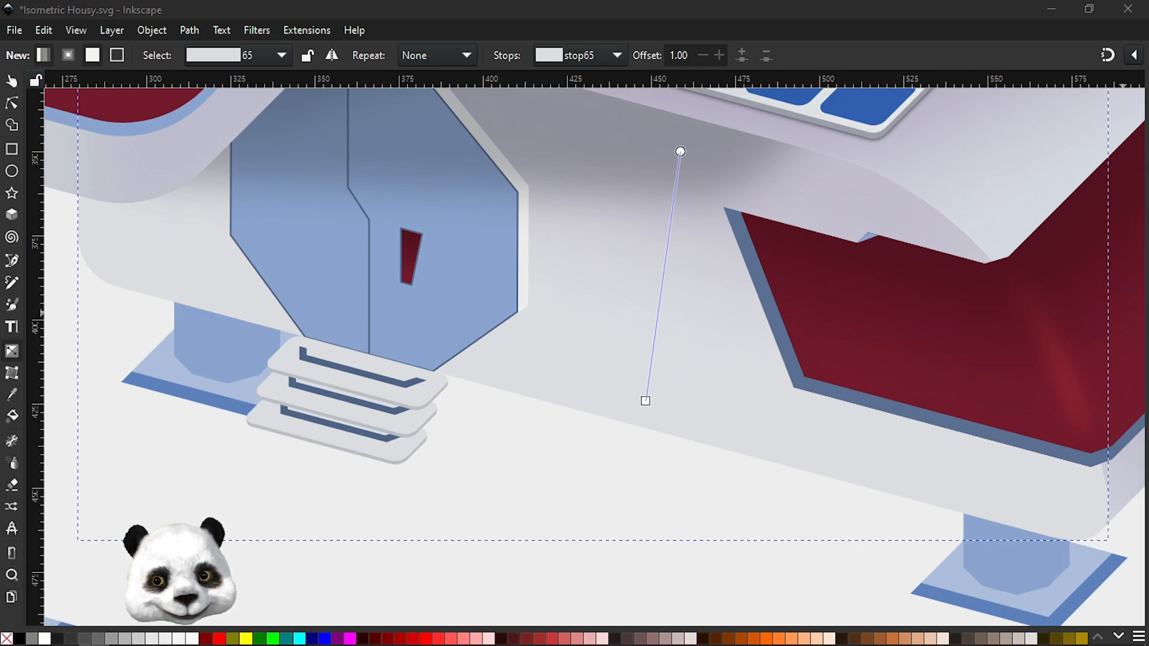
{"action": "key", "text": "d"}
{"action": "left_click", "coordinate": [1101, 326]}
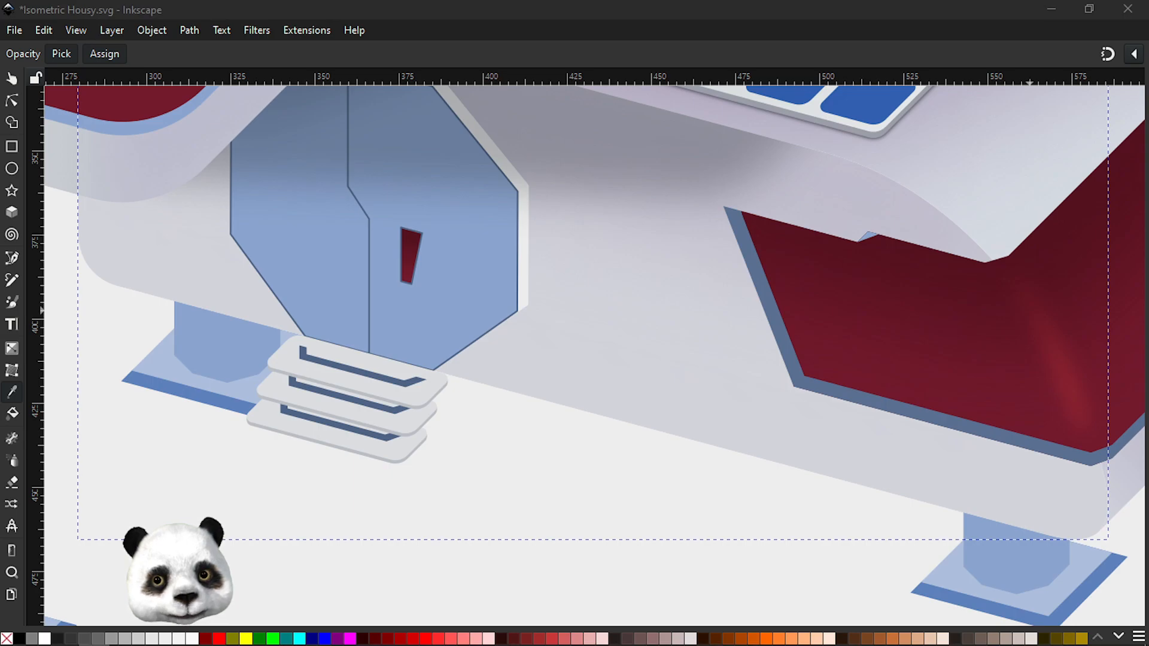
{"action": "key", "text": "ctrl+z"}
Step: Recolour the wall gradient's stops to fade from pale lavender above to pinkish grey at the lower edge, and save the document
{"action": "left_click", "coordinate": [681, 151]}
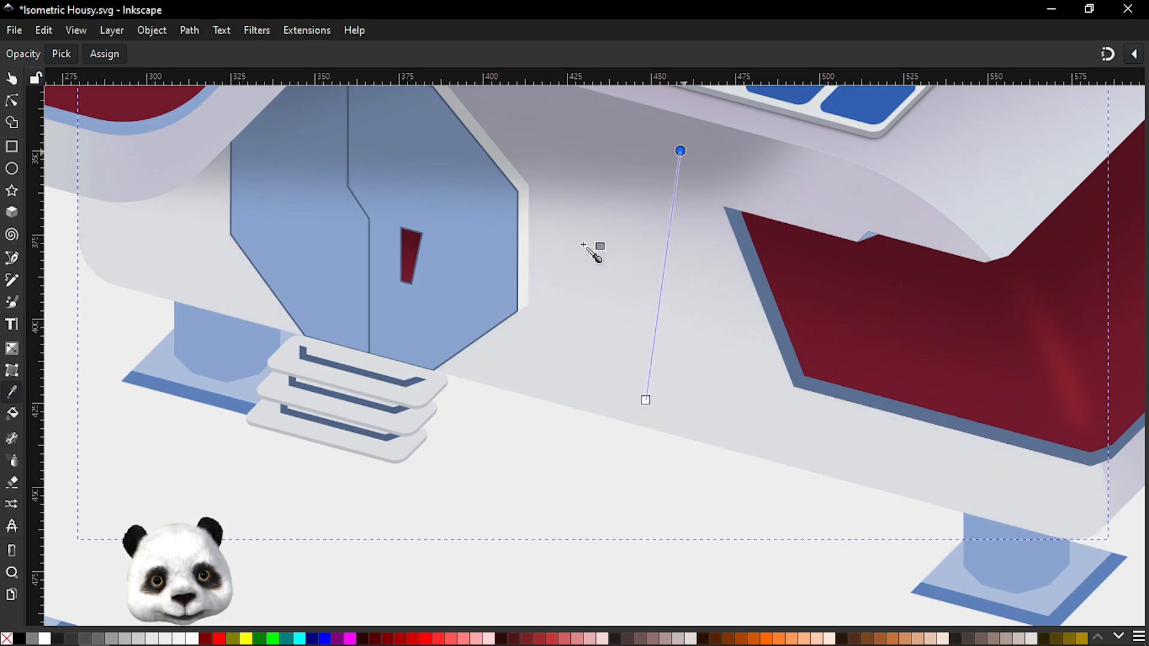
{"action": "left_click", "coordinate": [646, 400]}
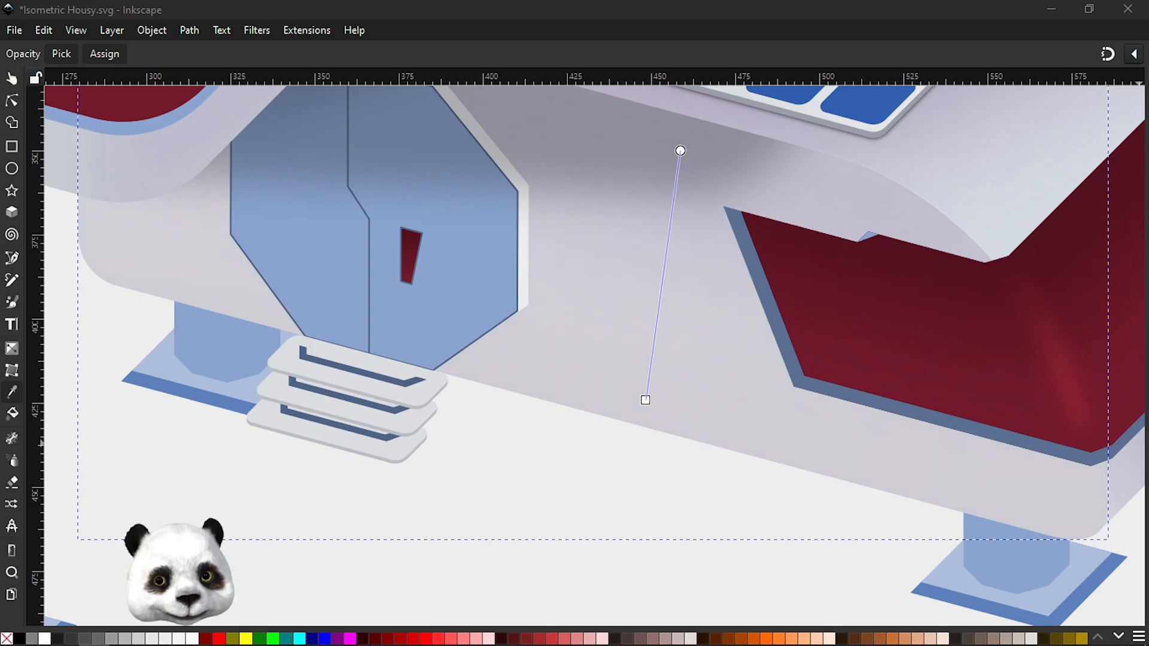
{"action": "scroll", "coordinate": [774, 407], "scroll_direction": "down", "scroll_amount": 4}
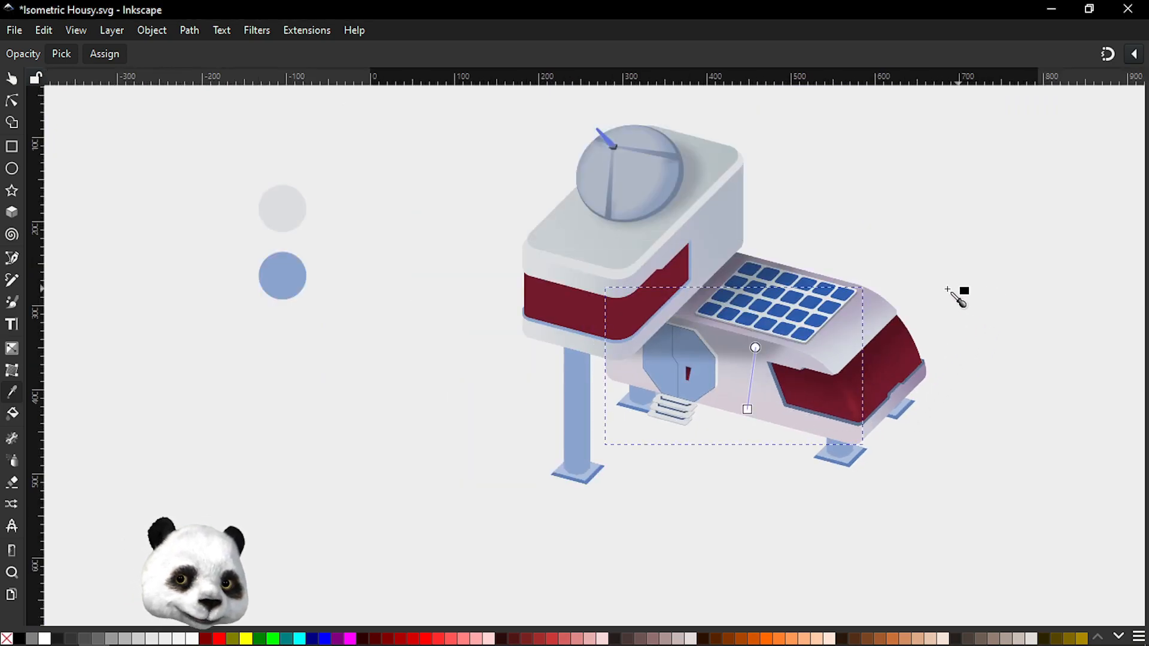
{"action": "key", "text": "s"}
{"action": "left_click", "coordinate": [950, 274]}
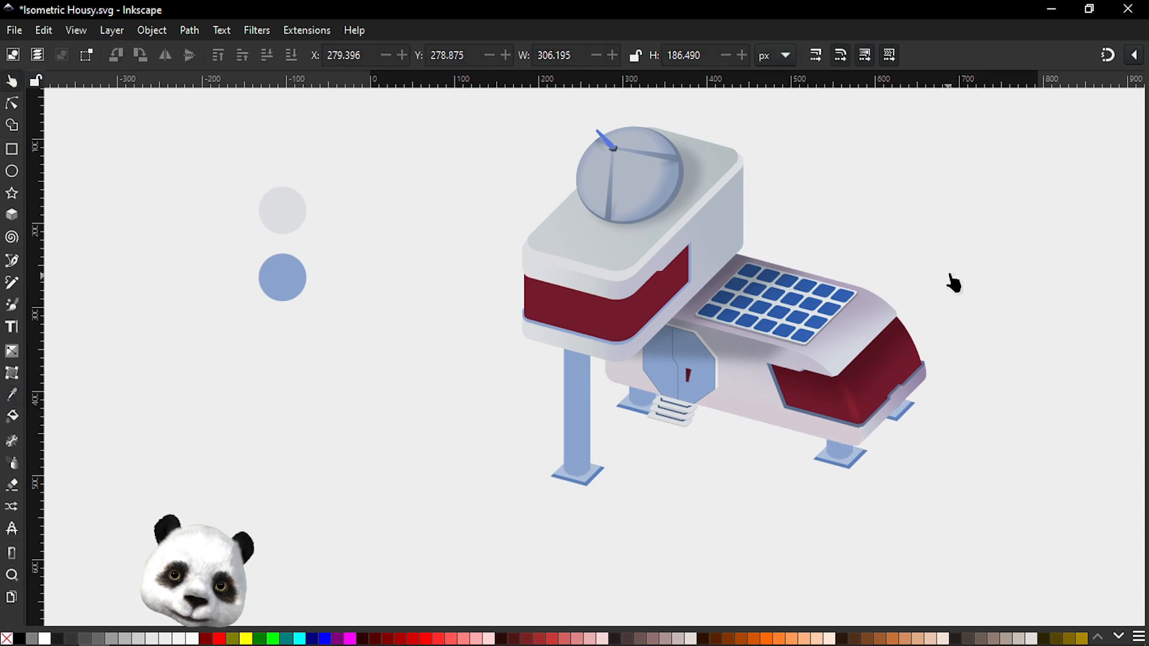
{"action": "scroll", "coordinate": [951, 275], "scroll_direction": "down", "scroll_amount": 2}
{"action": "scroll", "coordinate": [957, 256], "scroll_direction": "up", "scroll_amount": 2}
{"action": "key", "text": "ctrl+s"}
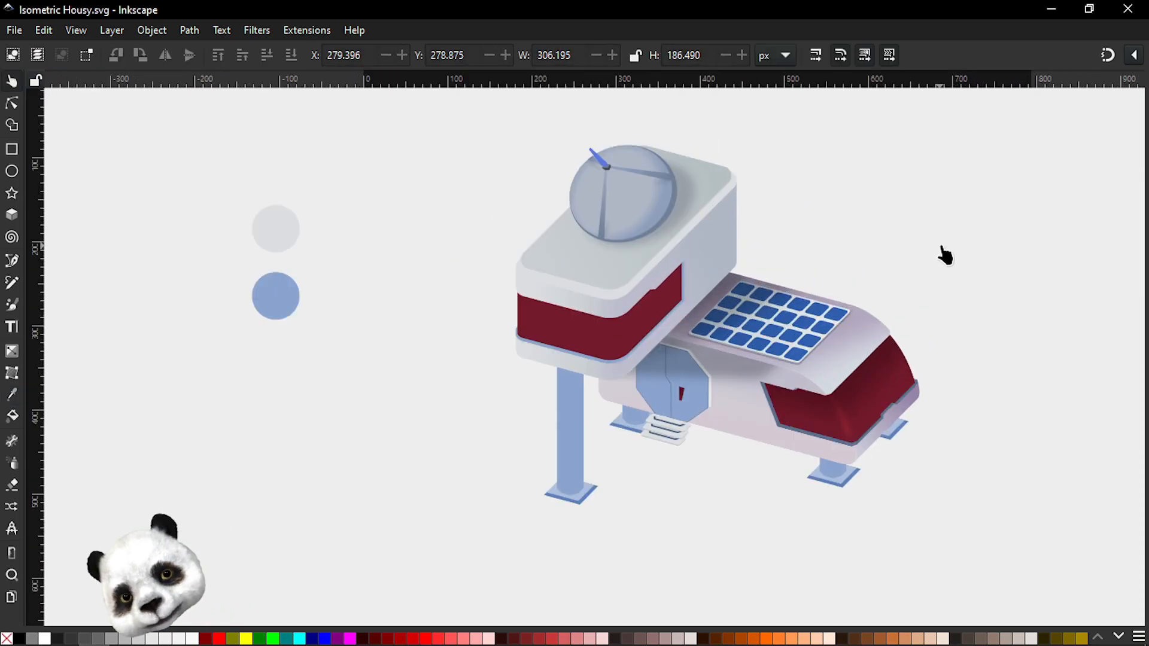
Step: Apply a linear gradient to the octagonal entrance door, running from light blue near its lower edge to darker slate blue at the upper edge
{"action": "scroll", "coordinate": [780, 313], "scroll_direction": "down", "scroll_amount": 2}
{"action": "scroll", "coordinate": [916, 336], "scroll_direction": "up", "scroll_amount": 3}
{"action": "left_click_drag", "start_coordinate": [829, 414], "coordinate": [407, 400]}
{"action": "scroll", "coordinate": [392, 375], "scroll_direction": "up", "scroll_amount": 2}
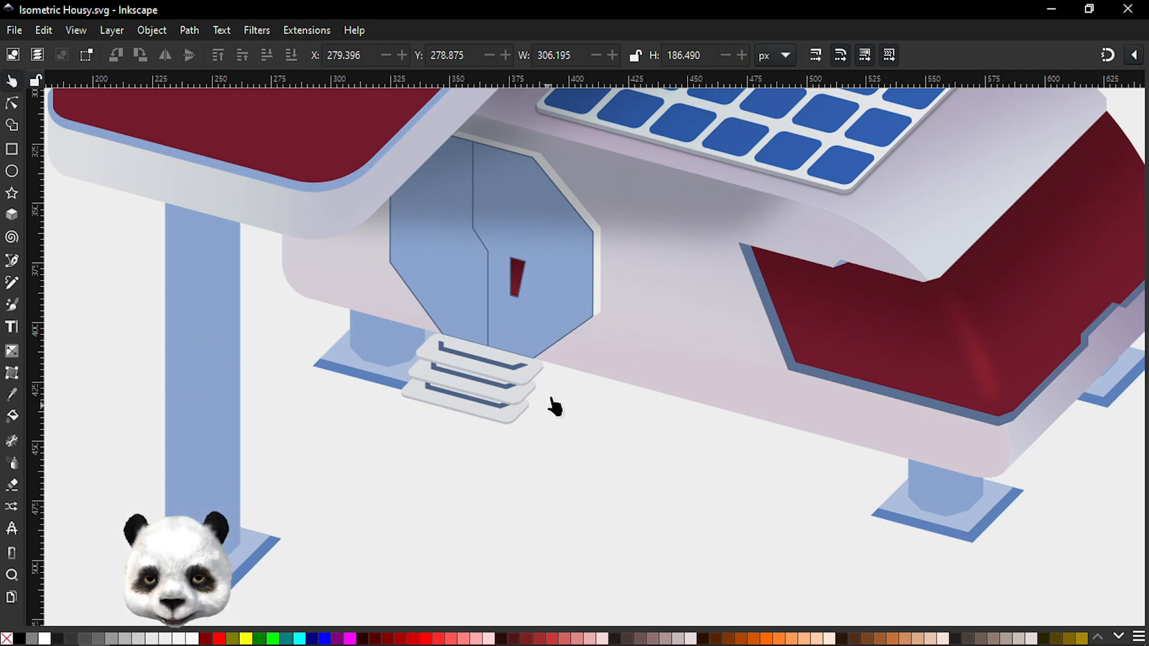
{"action": "left_click_drag", "start_coordinate": [724, 374], "coordinate": [784, 463]}
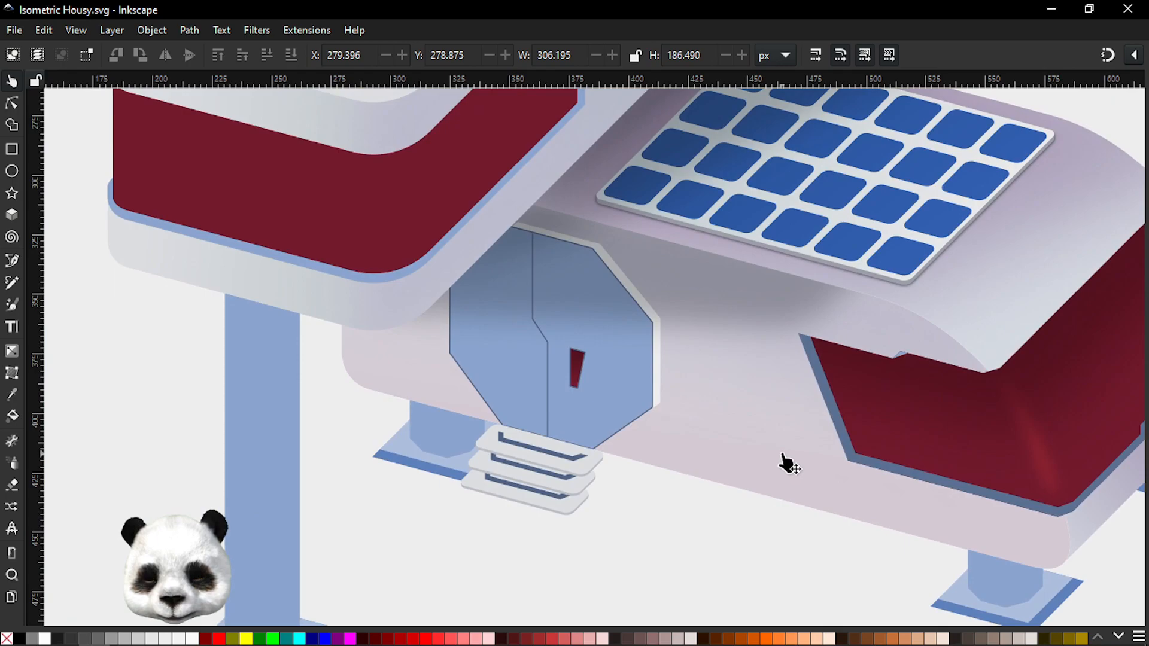
{"action": "scroll", "coordinate": [690, 436], "scroll_direction": "down", "scroll_amount": 3}
{"action": "scroll", "coordinate": [672, 457], "scroll_direction": "up", "scroll_amount": 3}
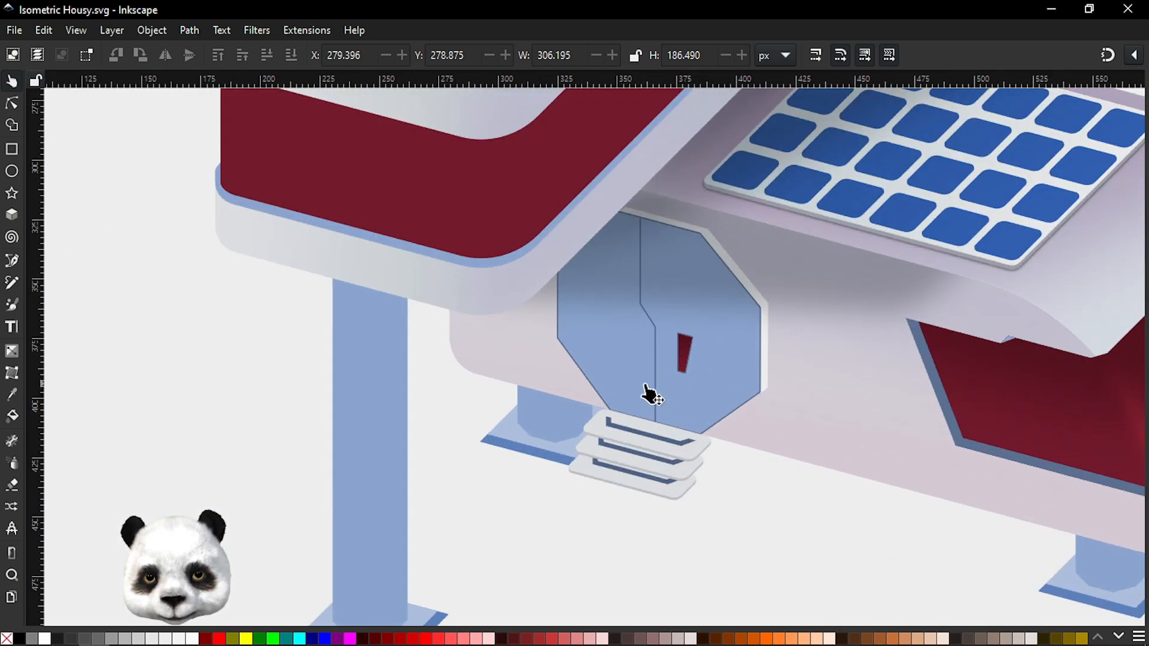
{"action": "scroll", "coordinate": [626, 362], "scroll_direction": "up", "scroll_amount": 2}
{"action": "key", "text": "g"}
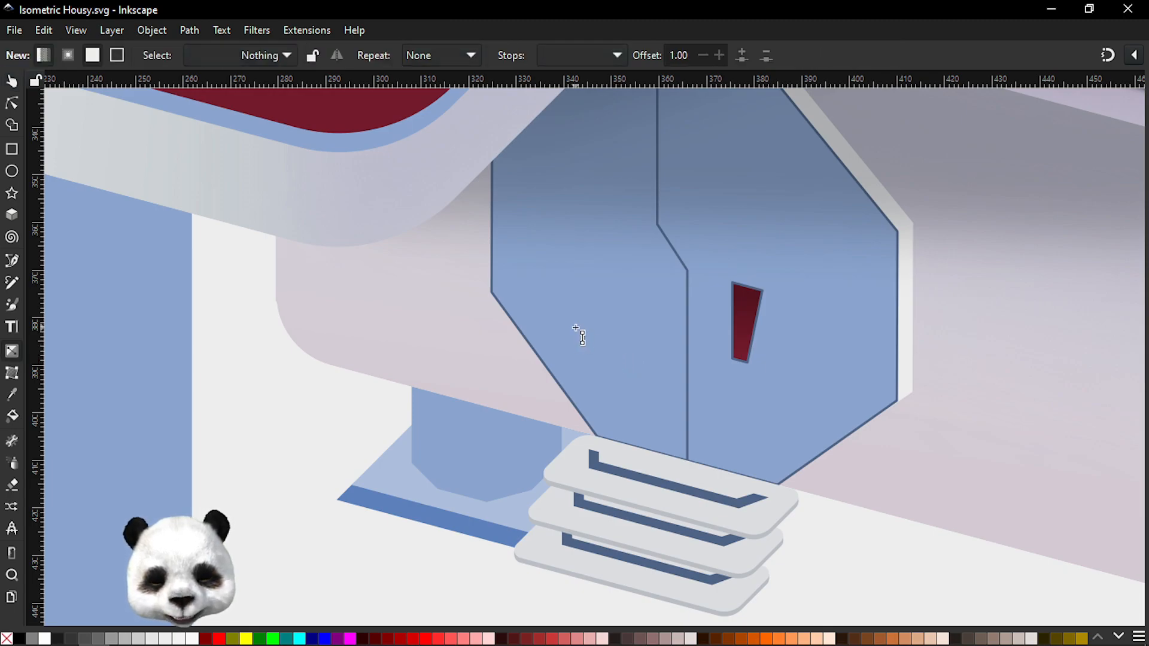
{"action": "left_click", "coordinate": [606, 319]}
{"action": "scroll", "coordinate": [601, 359], "scroll_direction": "up", "scroll_amount": 3}
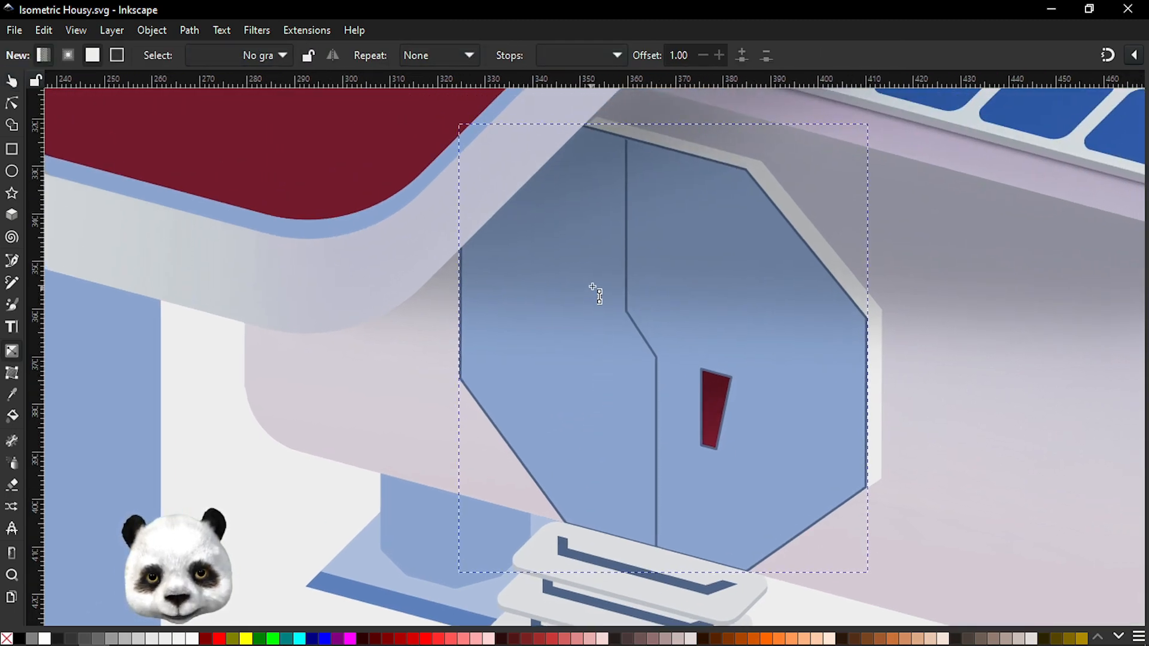
{"action": "mouse_move", "coordinate": [587, 483]}
{"action": "left_mouse_down"}
{"action": "mouse_move", "coordinate": [616, 282]}
{"action": "mouse_move", "coordinate": [593, 228]}
{"action": "mouse_move", "coordinate": [598, 189]}
{"action": "mouse_move", "coordinate": [659, 187]}
{"action": "mouse_move", "coordinate": [659, 178]}
{"action": "left_mouse_up"}
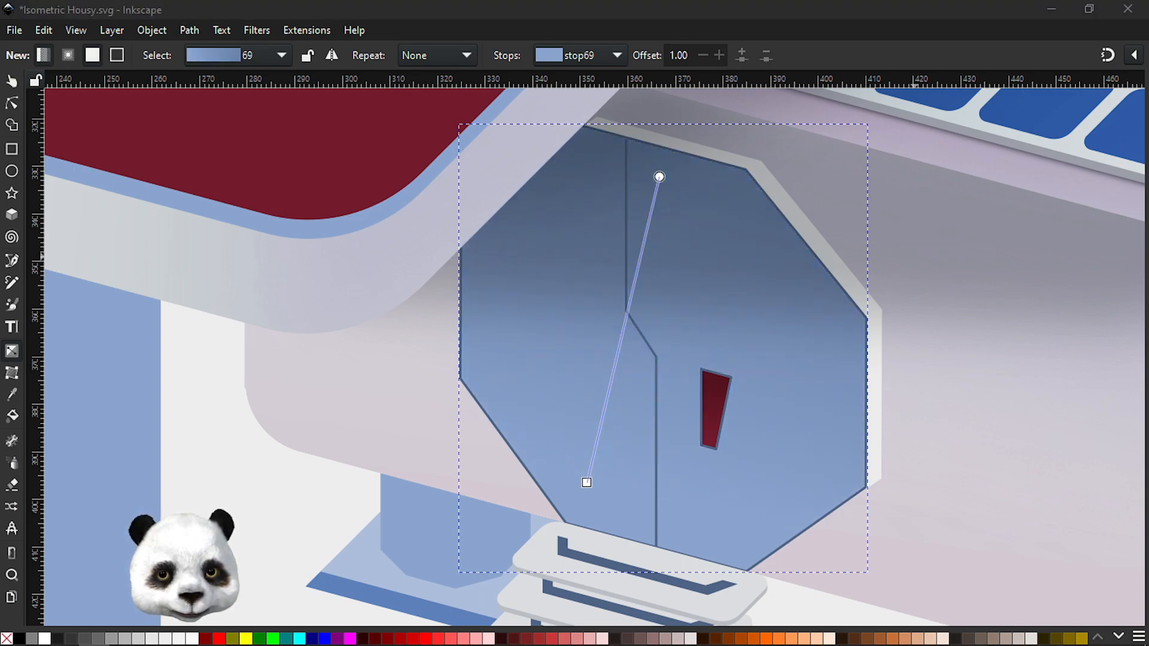
Step: Recolour the door gradient with muted purple at the upper stop and a more saturated blue at the lower stop
{"action": "key", "text": "s"}
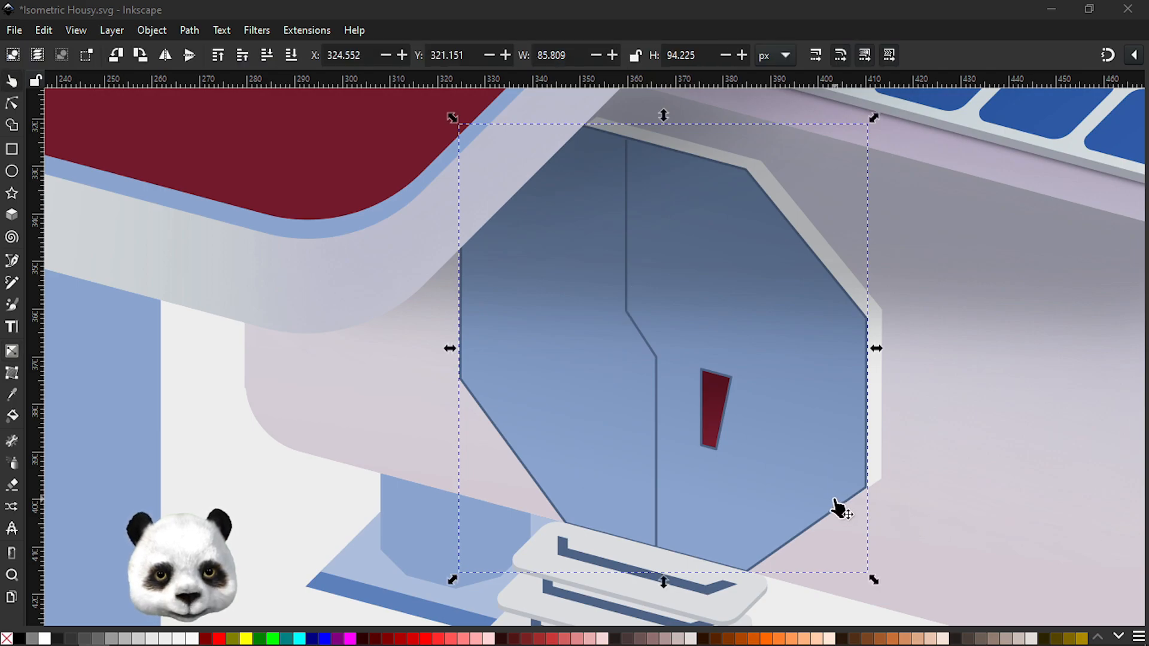
{"action": "scroll", "coordinate": [764, 500], "scroll_direction": "down", "scroll_amount": 2}
{"action": "scroll", "coordinate": [767, 515], "scroll_direction": "down", "scroll_amount": 2}
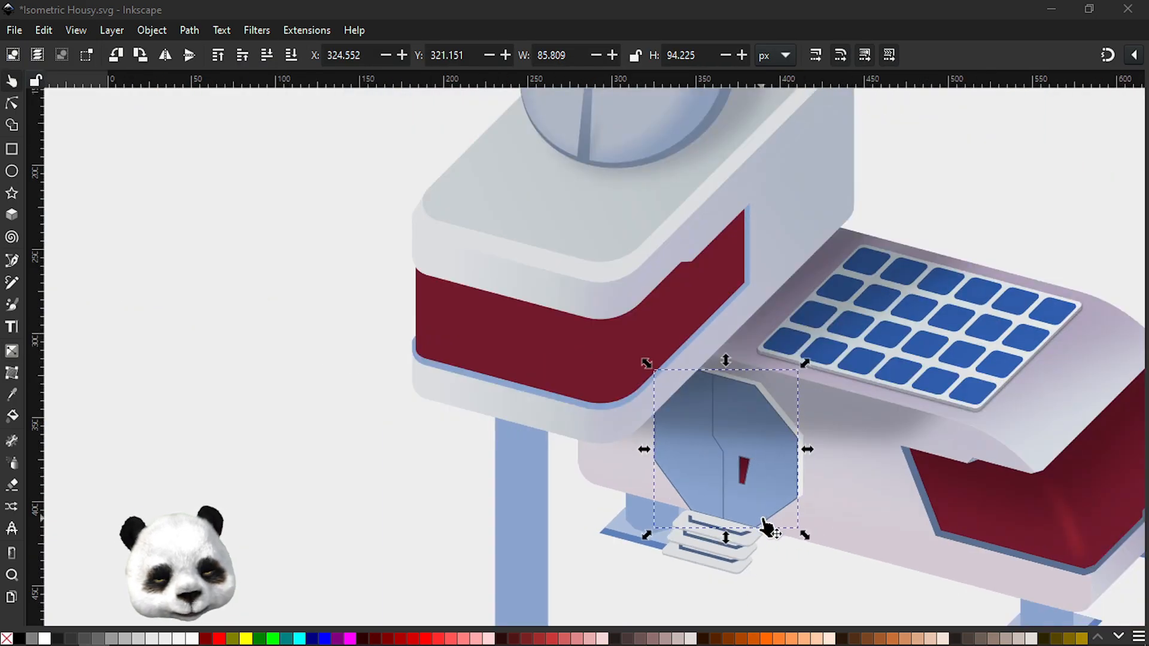
{"action": "scroll", "coordinate": [763, 527], "scroll_direction": "up", "scroll_amount": 2}
{"action": "key", "text": "g"}
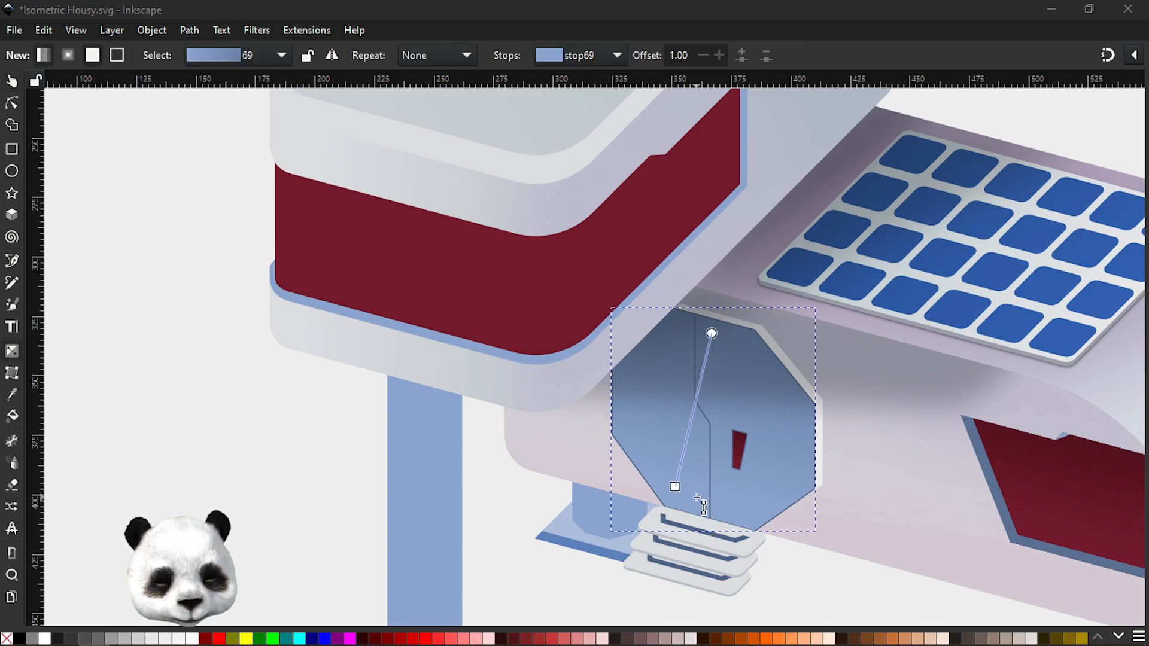
{"action": "left_click", "coordinate": [712, 333]}
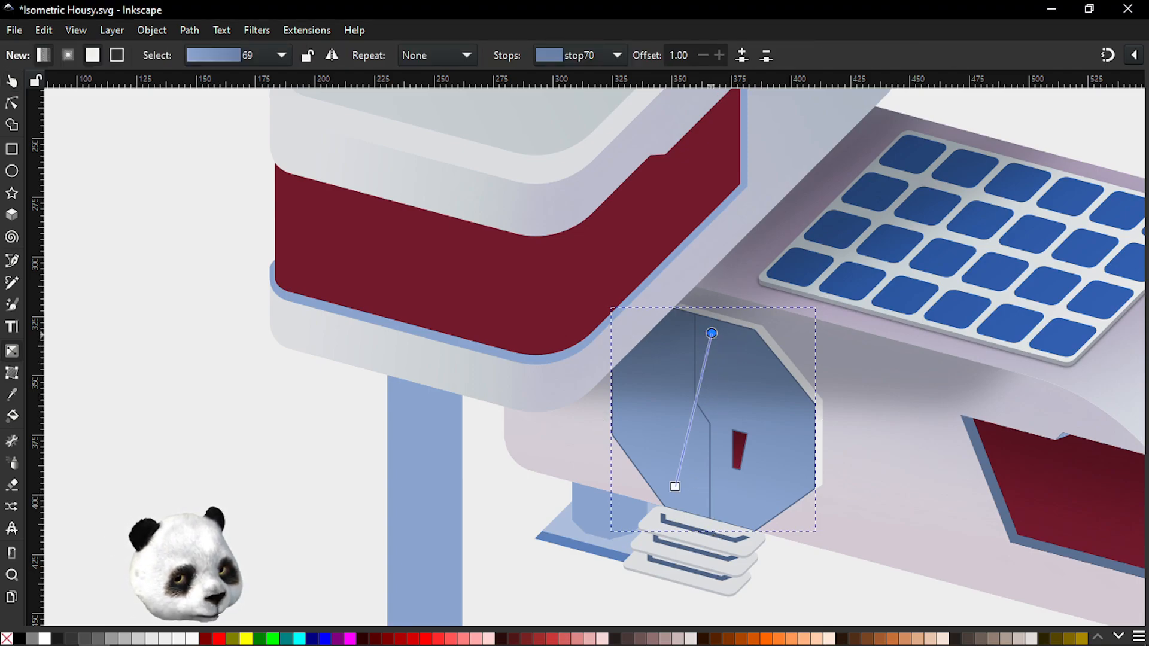
{"action": "key", "text": "ctrl+shift+f"}
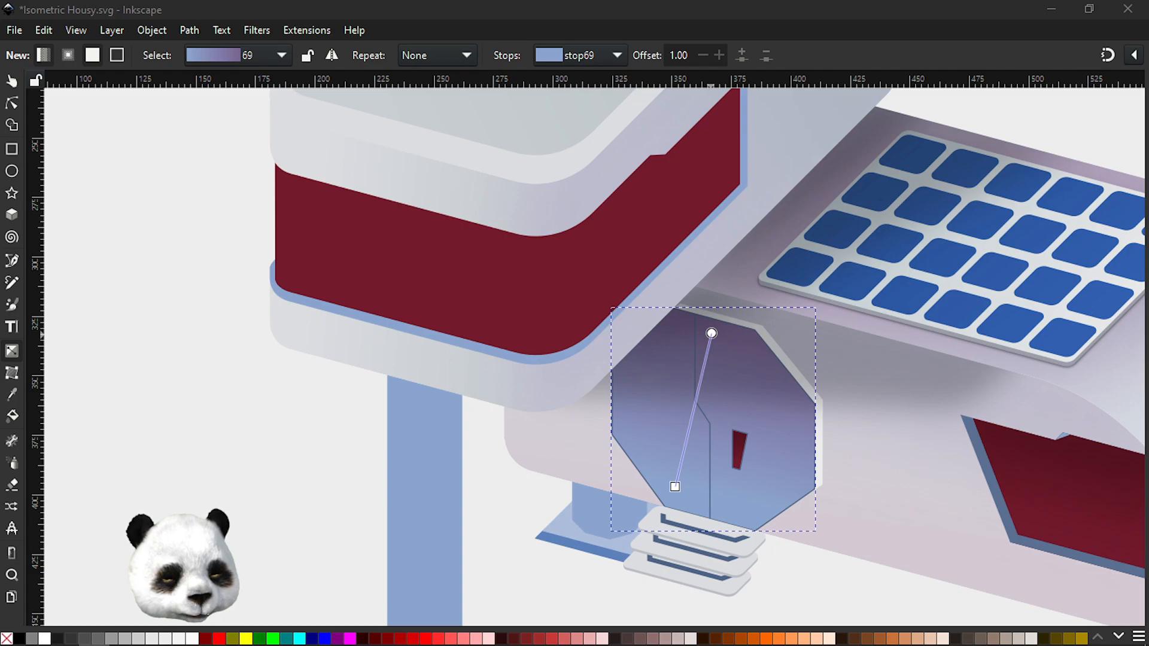
{"action": "left_click", "coordinate": [676, 488]}
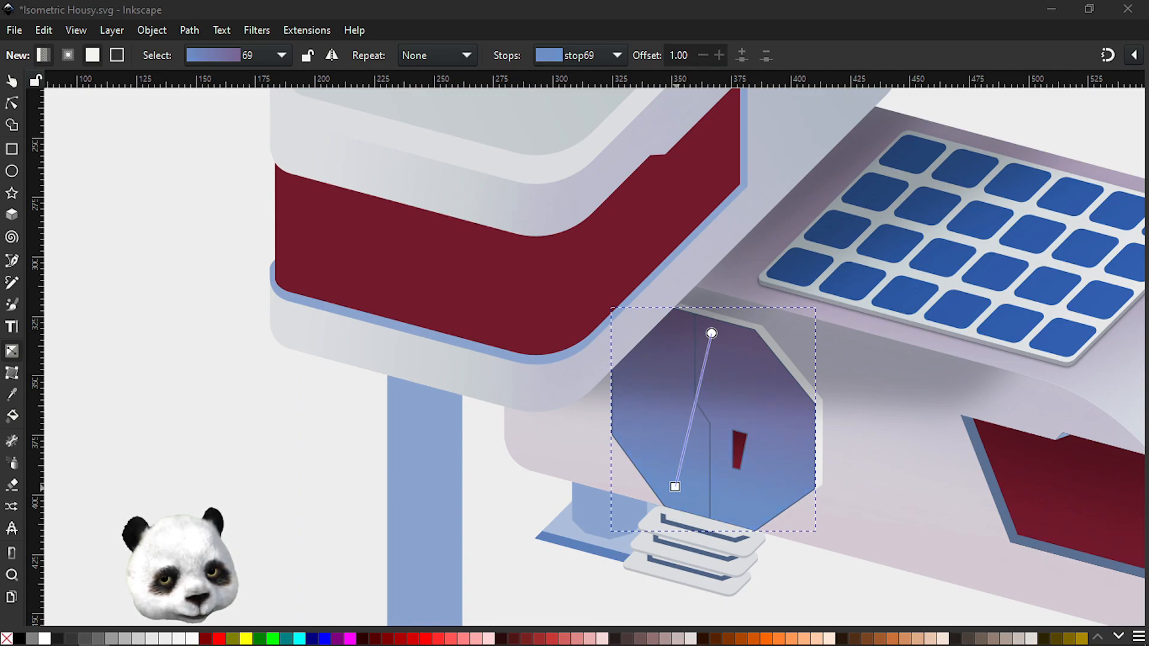
Step: Recolour the door's centre split line with the off-white sampled from the door's frame
{"action": "scroll", "coordinate": [813, 614], "scroll_direction": "up", "scroll_amount": 2}
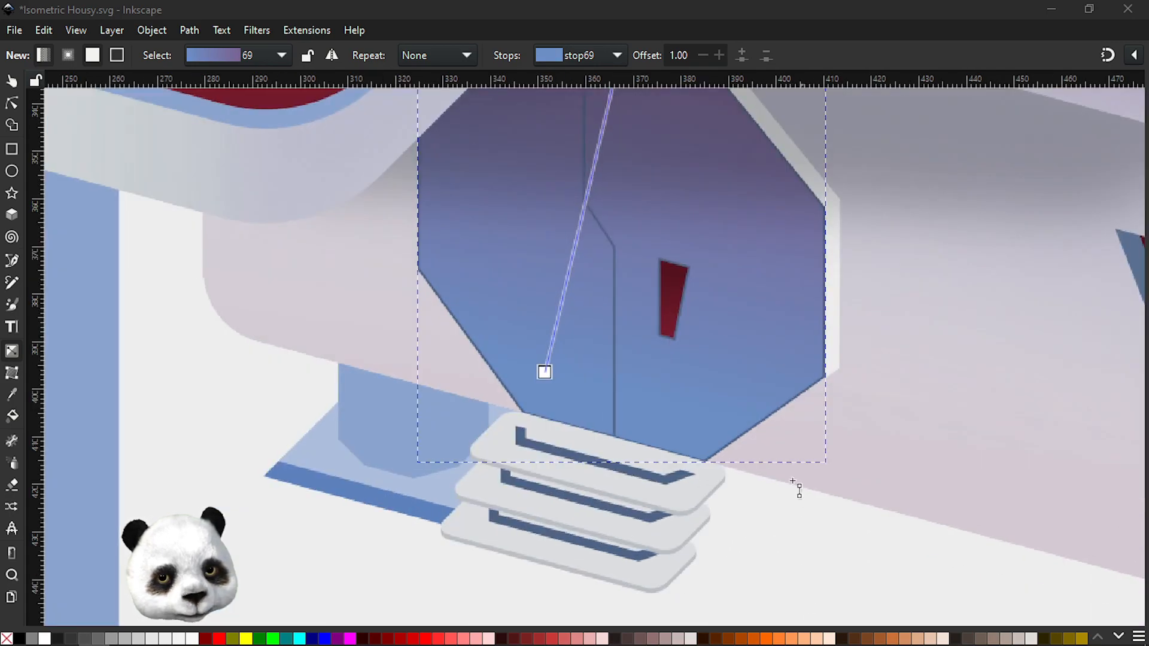
{"action": "key", "text": "n"}
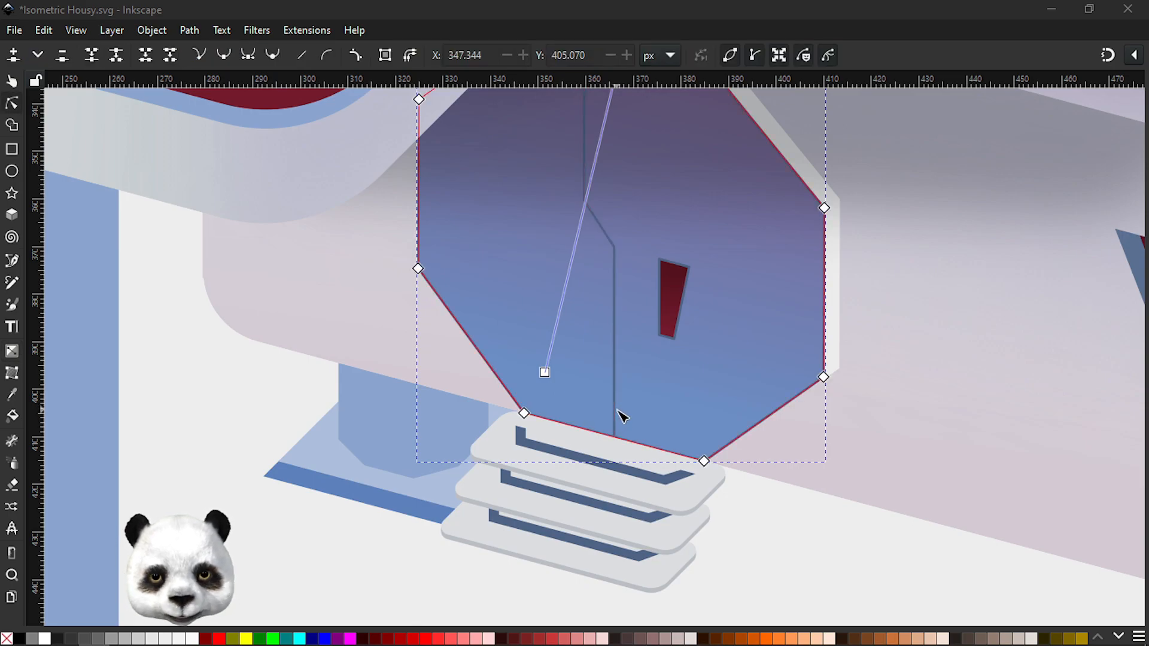
{"action": "left_click", "coordinate": [617, 413]}
{"action": "left_click", "coordinate": [618, 409]}
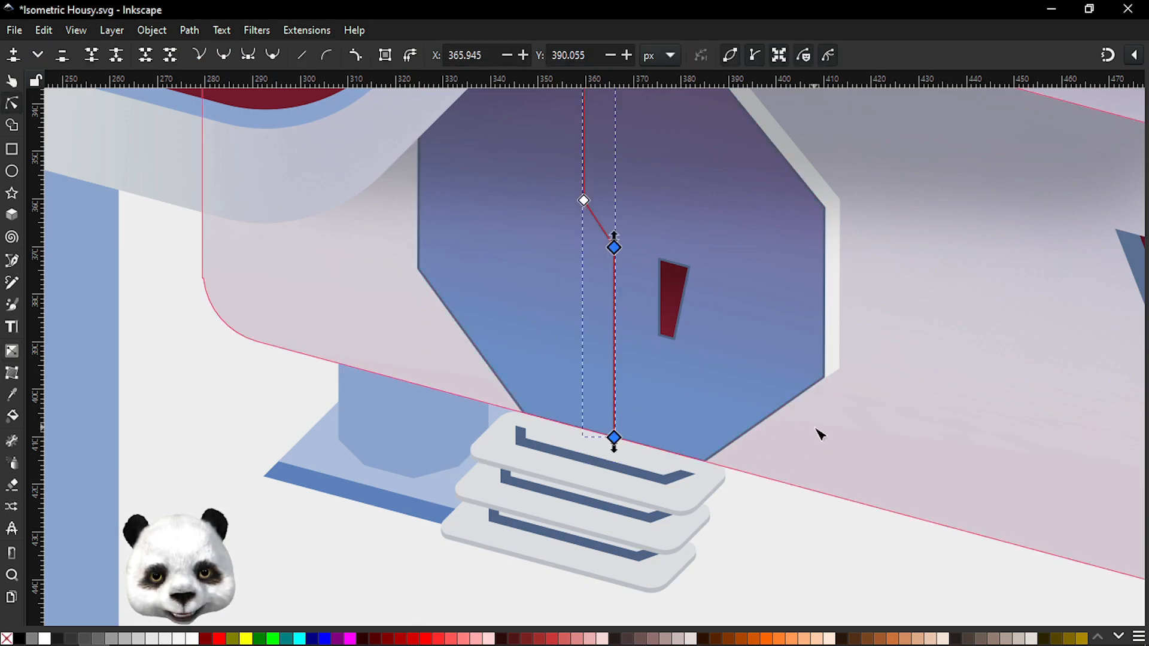
{"action": "key", "text": "d"}
{"action": "left_click", "coordinate": [834, 304]}
{"action": "scroll", "coordinate": [796, 465], "scroll_direction": "down", "scroll_amount": 5}
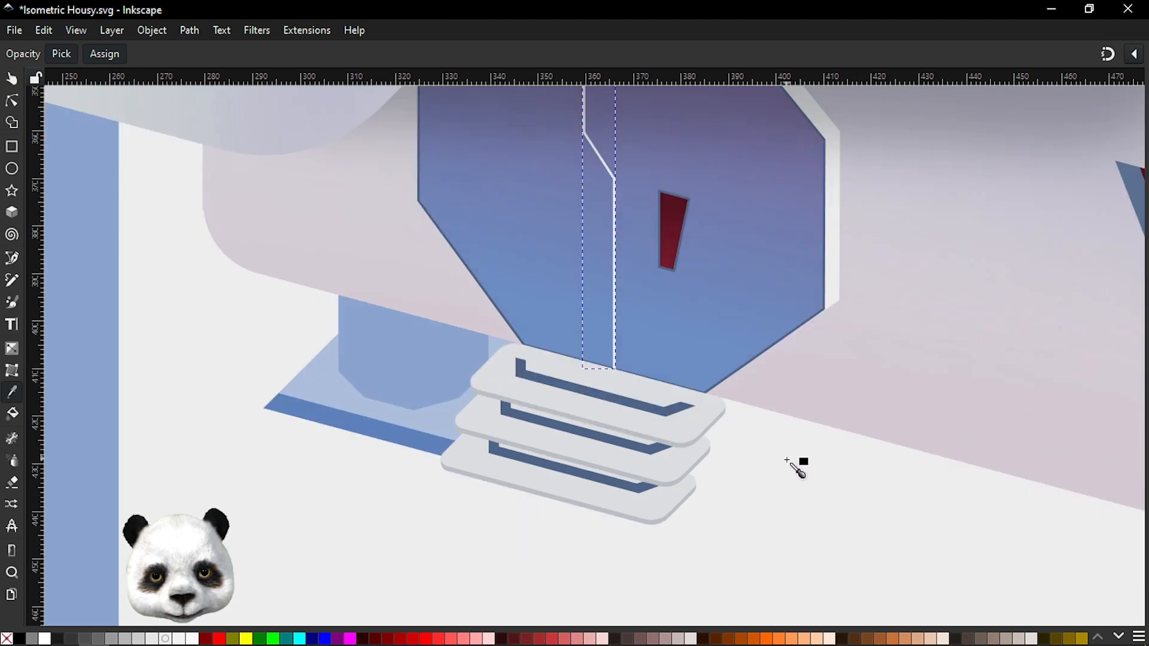
{"action": "key", "text": "s"}
{"action": "scroll", "coordinate": [807, 481], "scroll_direction": "down", "scroll_amount": 5}
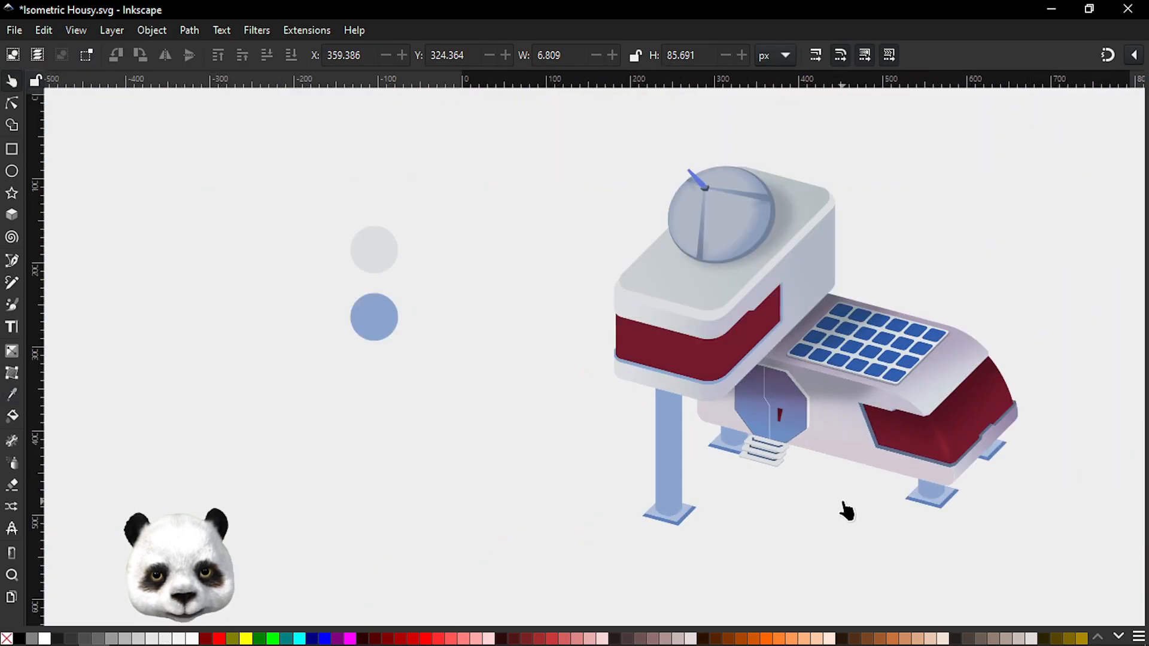
{"action": "scroll", "coordinate": [778, 512], "scroll_direction": "down", "scroll_amount": 1}
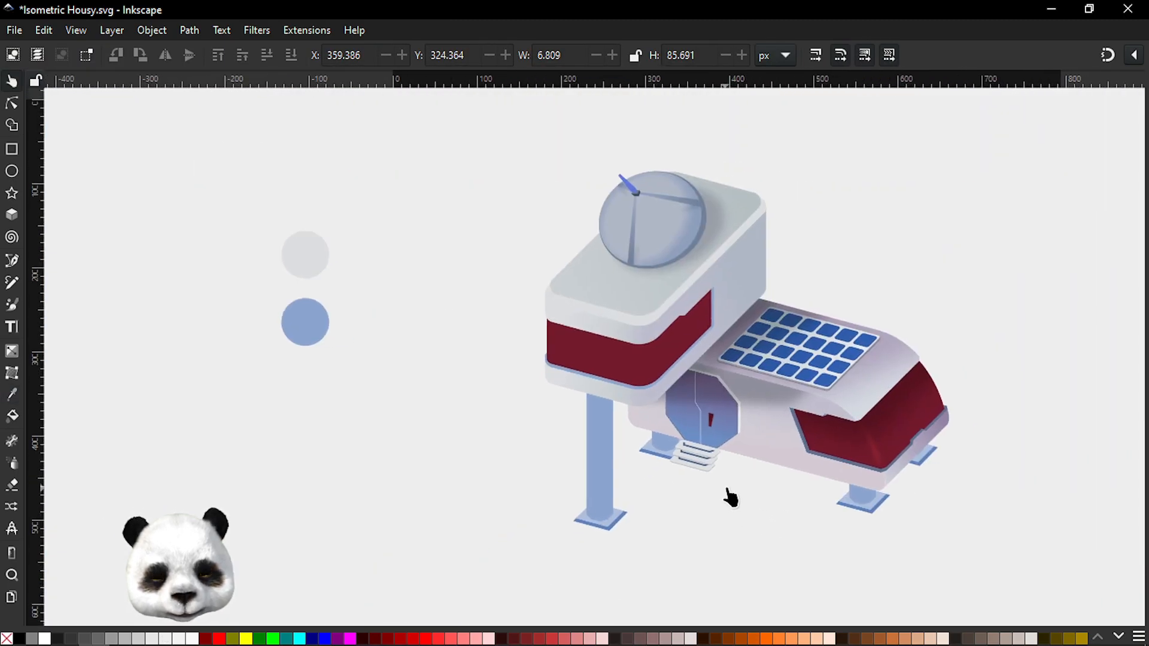
{"action": "scroll", "coordinate": [728, 498], "scroll_direction": "down", "scroll_amount": 1}
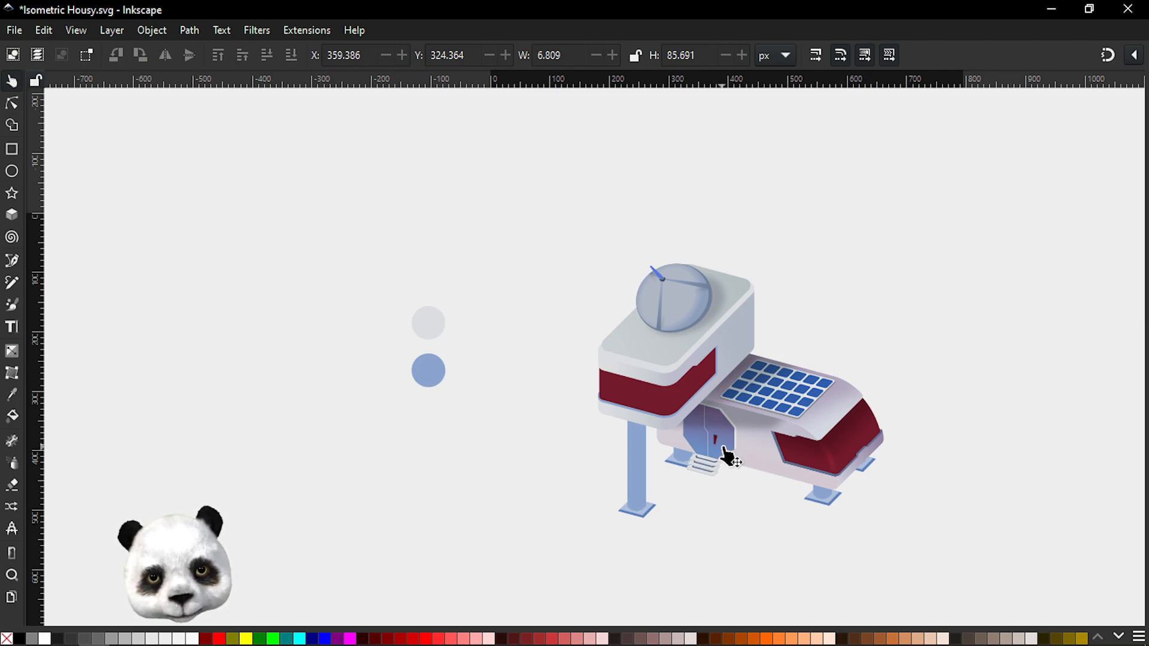
{"action": "scroll", "coordinate": [775, 457], "scroll_direction": "up", "scroll_amount": 7}
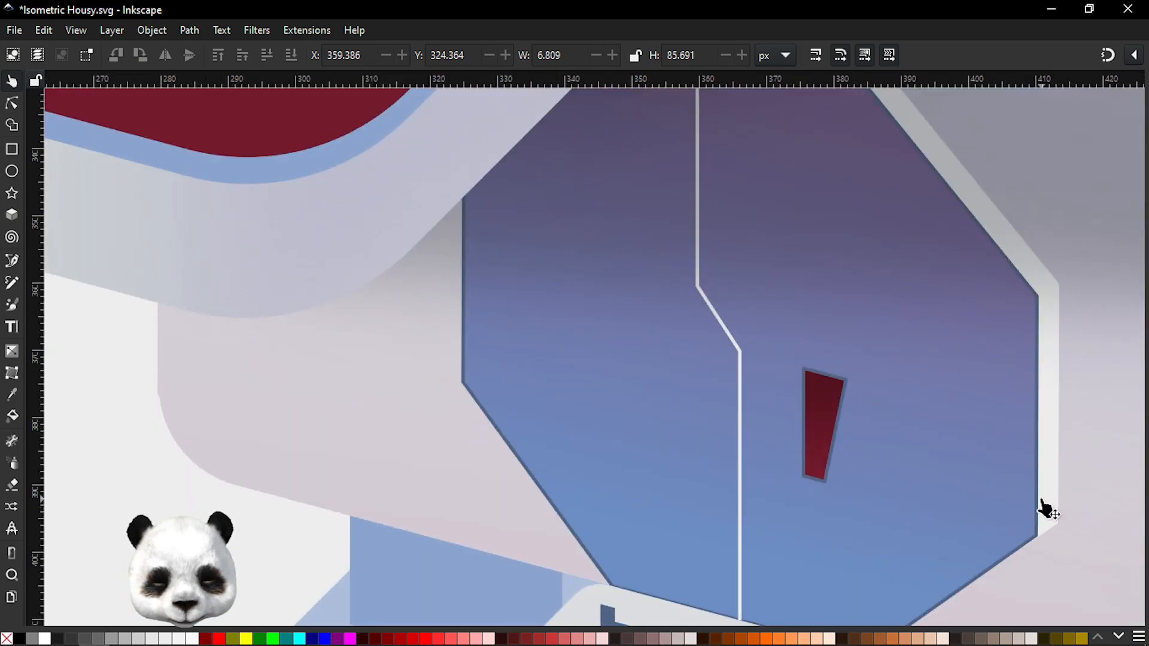
Step: Recolour the door handle's gradient stops with darker maroon above and brighter red below, matching the reds of the front window
{"action": "key", "text": "n"}
{"action": "left_click", "coordinate": [821, 448]}
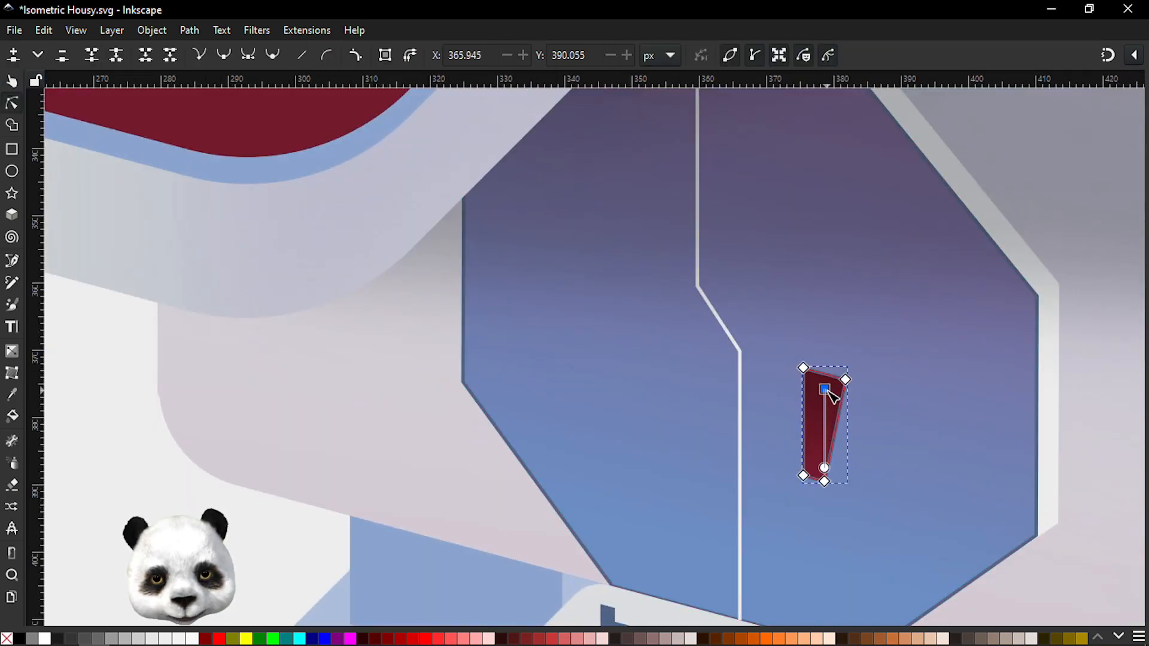
{"action": "scroll", "coordinate": [844, 403], "scroll_direction": "down", "scroll_amount": 3}
{"action": "left_click_drag", "start_coordinate": [1139, 518], "coordinate": [632, 450]}
{"action": "key", "text": "d"}
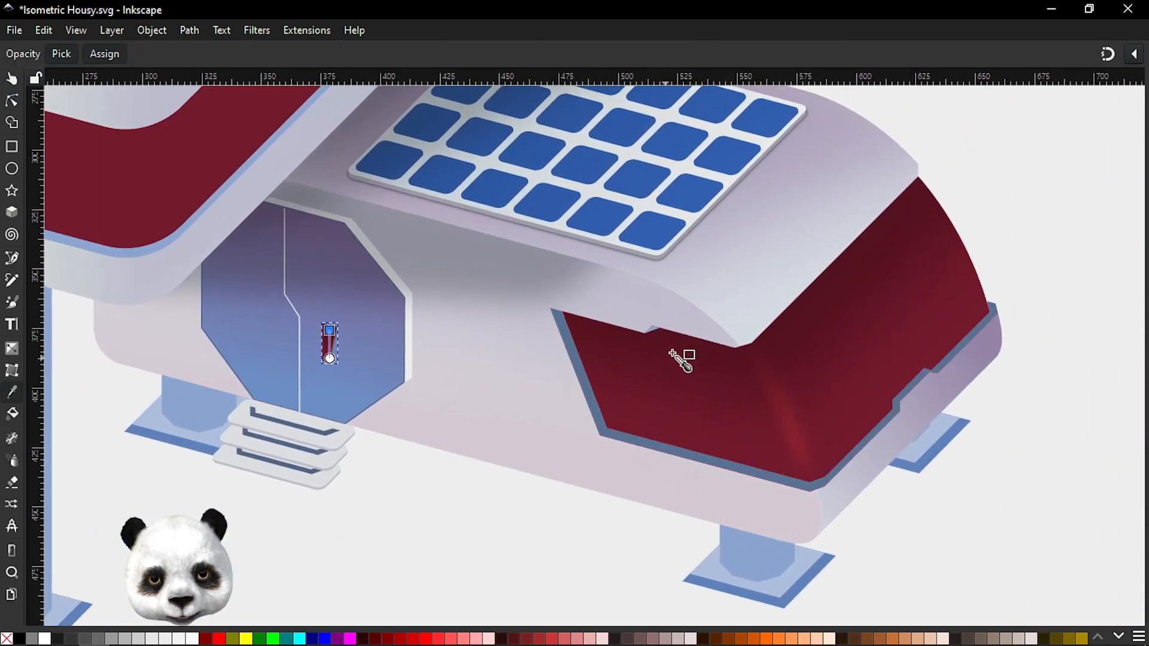
{"action": "scroll", "coordinate": [267, 401], "scroll_direction": "up", "scroll_amount": 3}
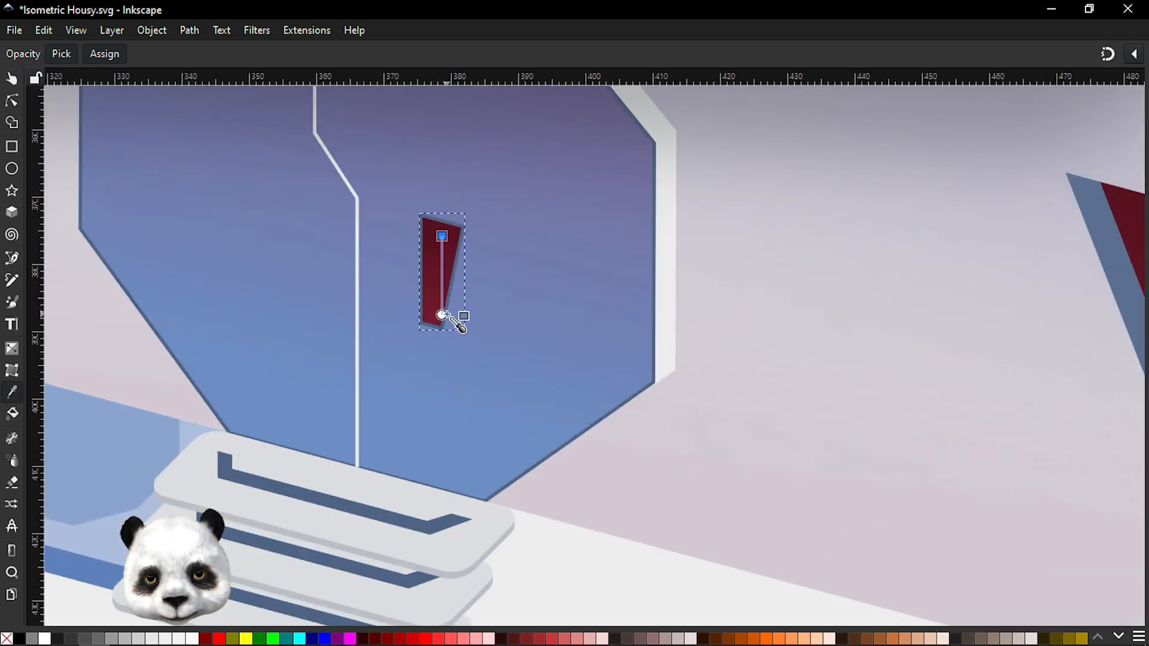
{"action": "scroll", "coordinate": [740, 383], "scroll_direction": "down", "scroll_amount": 2}
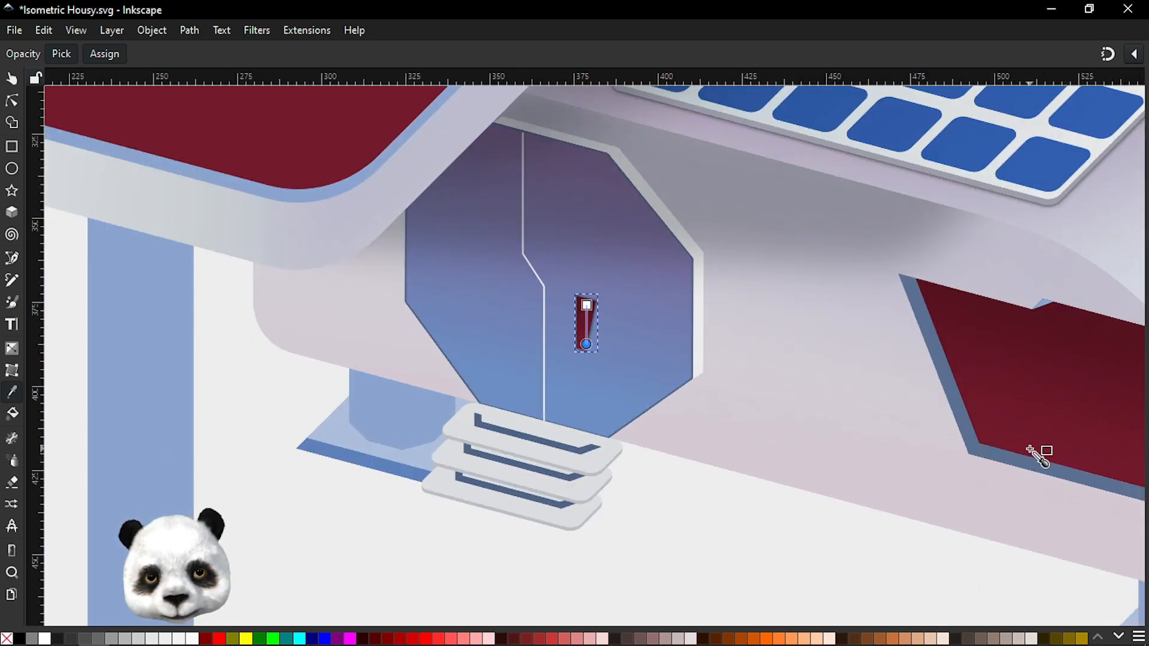
{"action": "key", "text": "s"}
{"action": "scroll", "coordinate": [713, 552], "scroll_direction": "down", "scroll_amount": 4}
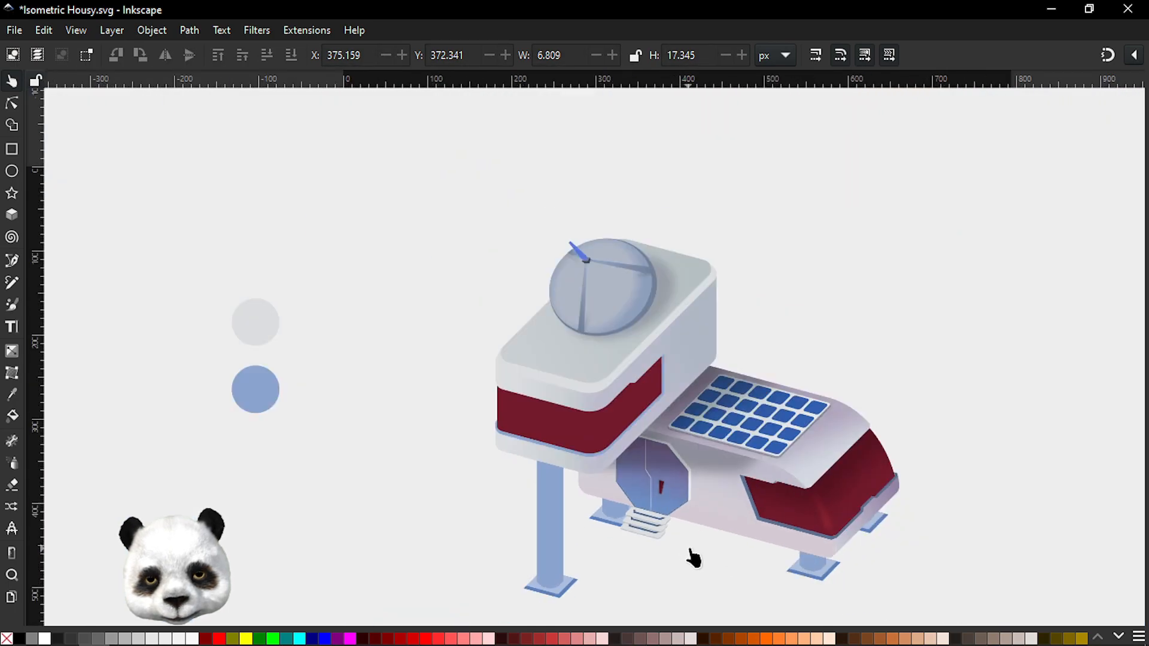
{"action": "scroll", "coordinate": [682, 508], "scroll_direction": "up", "scroll_amount": 3}
{"action": "scroll", "coordinate": [669, 470], "scroll_direction": "up", "scroll_amount": 4}
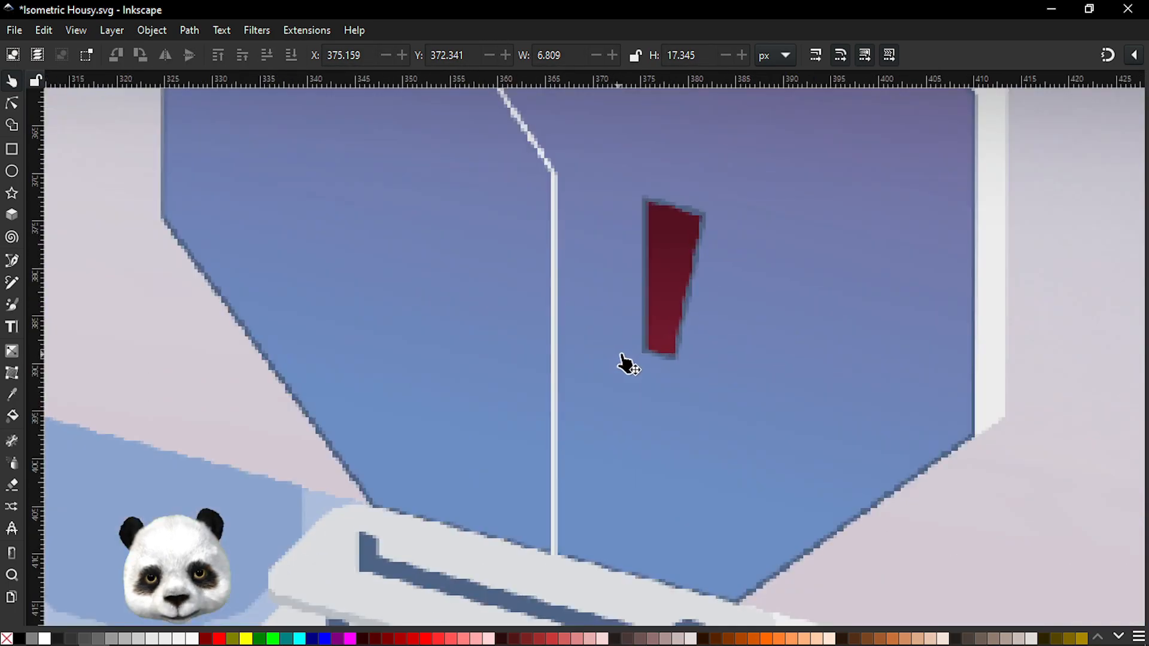
Step: Try recolouring the door handle's outline with light tones sampled from the door frame and the centre split line
{"action": "key", "text": "n"}
{"action": "left_click", "coordinate": [679, 366]}
{"action": "key", "text": "d"}
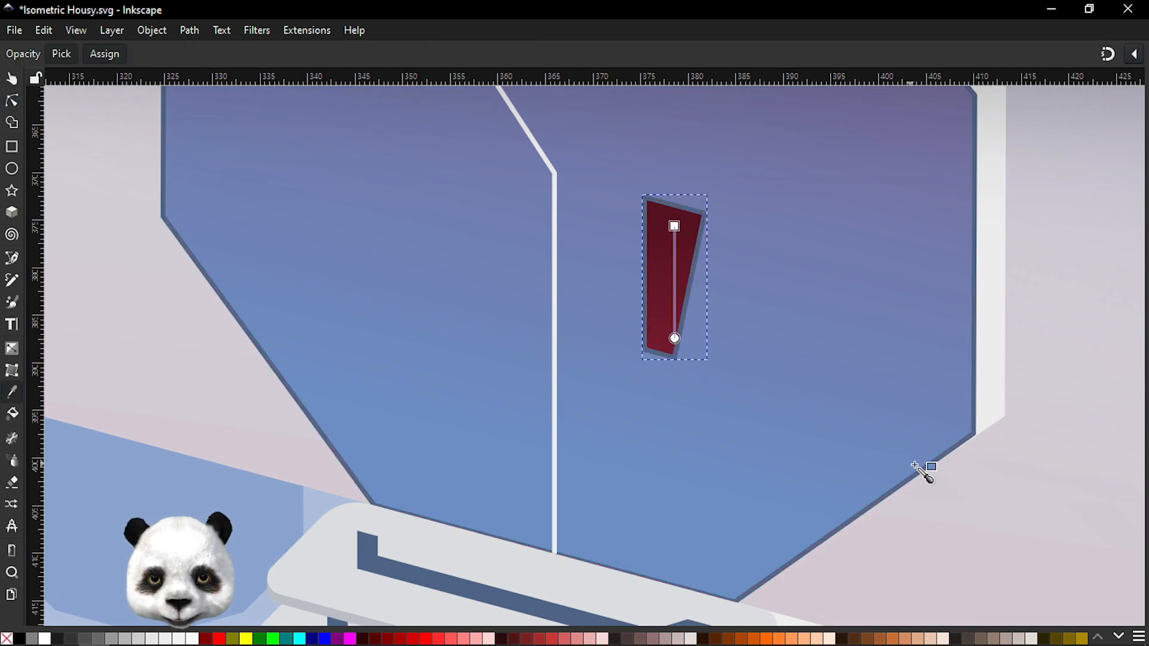
{"action": "left_click", "coordinate": [977, 416], "text": "shift"}
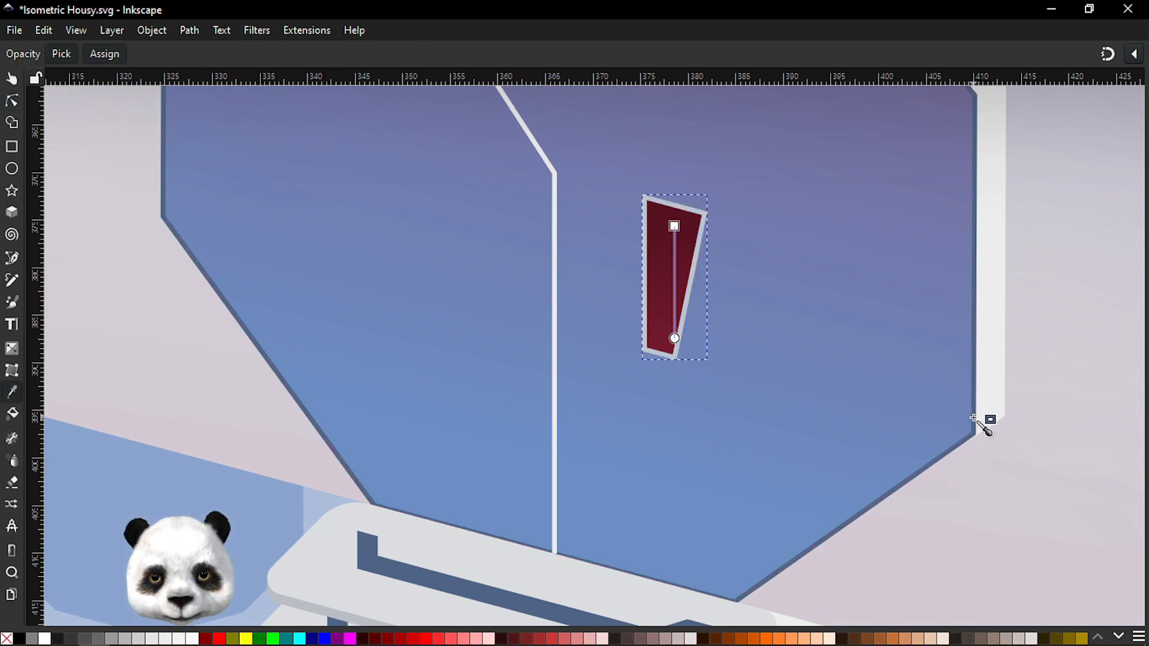
{"action": "left_click", "coordinate": [975, 417], "text": "shift"}
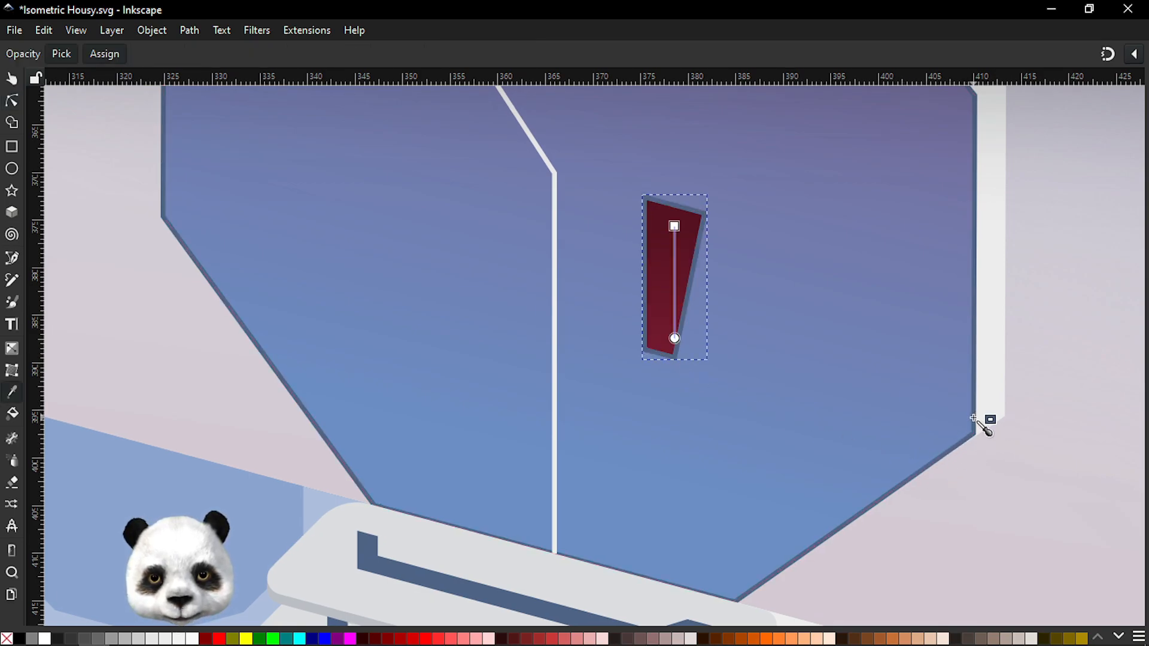
{"action": "left_click", "coordinate": [557, 470], "text": "shift"}
{"action": "scroll", "coordinate": [560, 473], "scroll_direction": "down", "scroll_amount": 4}
{"action": "key", "text": "s"}
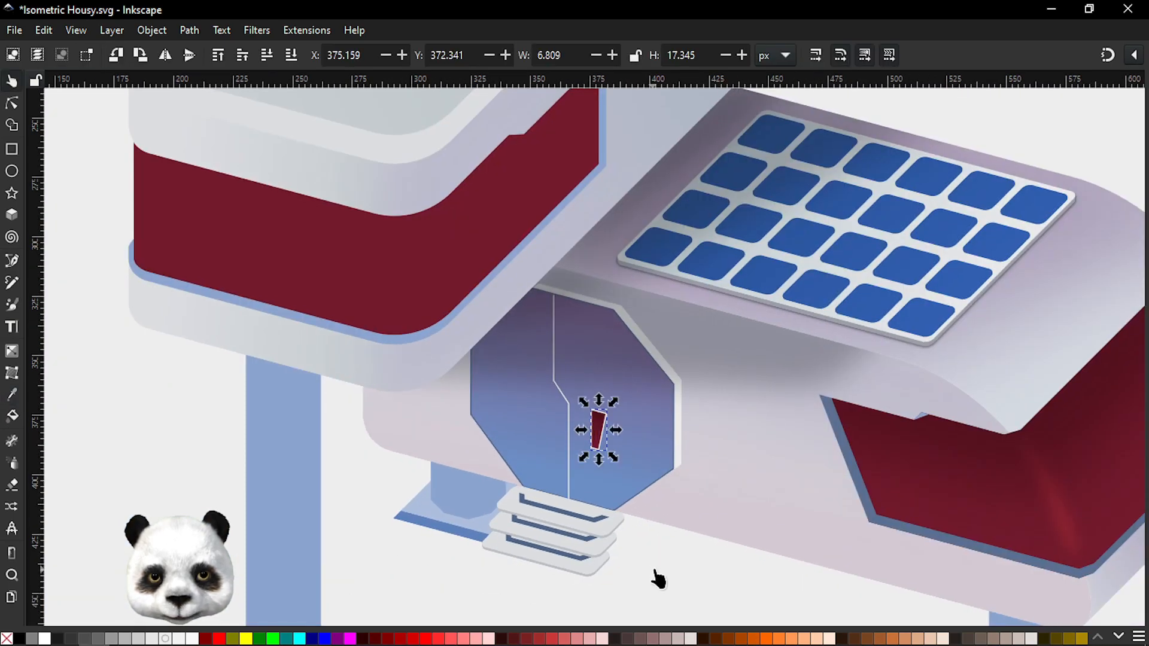
Step: Check the whole house illustration at overview zoom and save the document
{"action": "scroll", "coordinate": [655, 577], "scroll_direction": "down", "scroll_amount": 4}
{"action": "scroll", "coordinate": [680, 447], "scroll_direction": "down", "scroll_amount": 5}
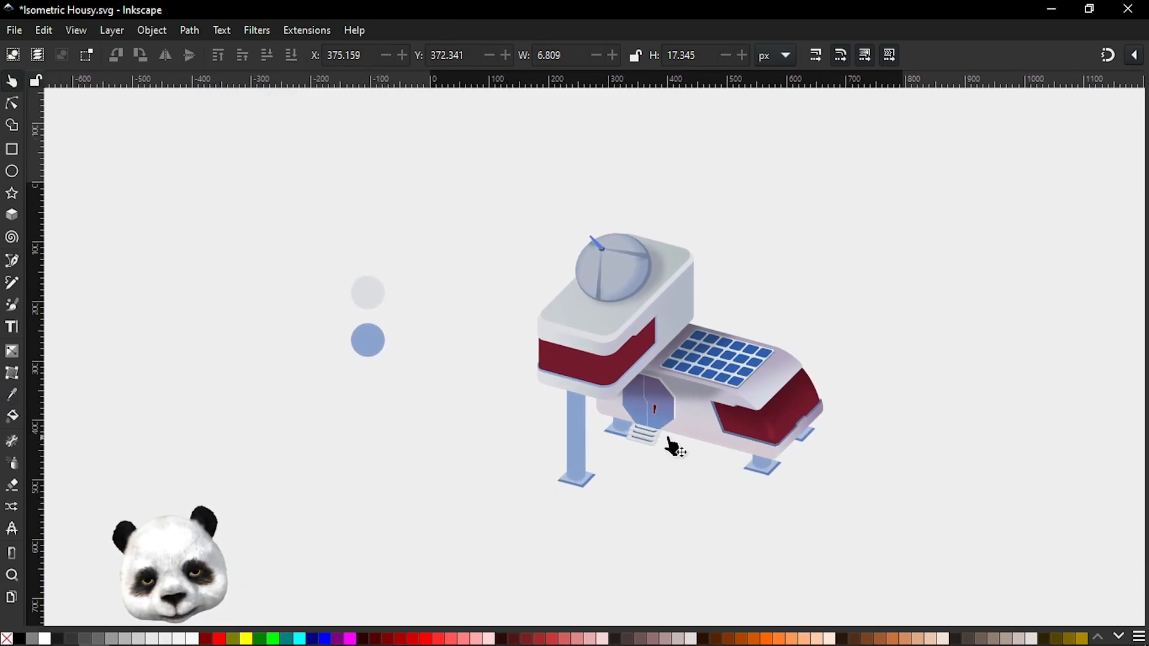
{"action": "scroll", "coordinate": [679, 449], "scroll_direction": "up", "scroll_amount": 2}
{"action": "scroll", "coordinate": [689, 467], "scroll_direction": "down", "scroll_amount": 1}
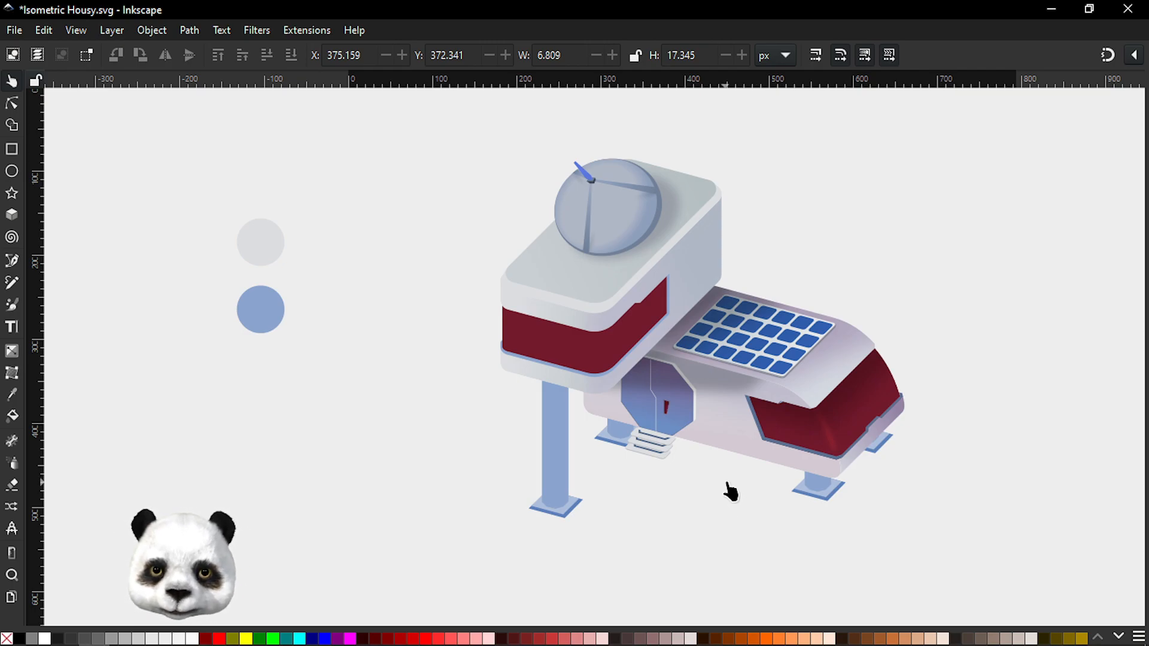
{"action": "scroll", "coordinate": [662, 462], "scroll_direction": "up", "scroll_amount": 3}
{"action": "scroll", "coordinate": [675, 385], "scroll_direction": "down", "scroll_amount": 3}
{"action": "key", "text": "ctrl+s"}
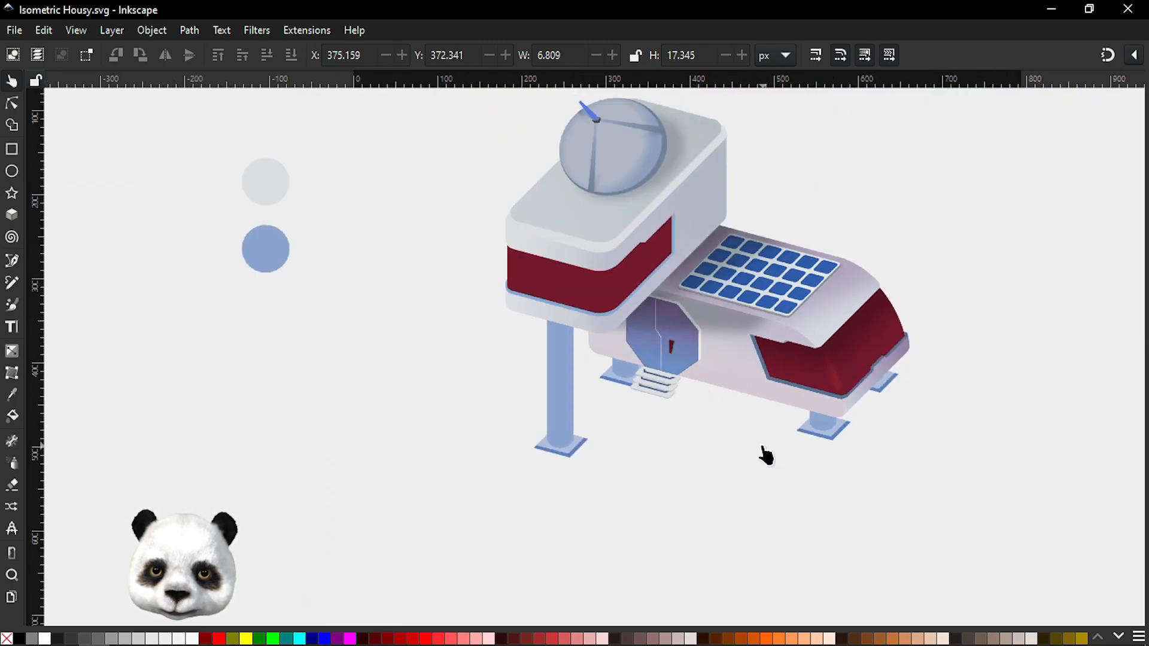
Step: Try to round off the upper end of the door's centre split line through its stroke style
{"action": "scroll", "coordinate": [700, 449], "scroll_direction": "down", "scroll_amount": 1}
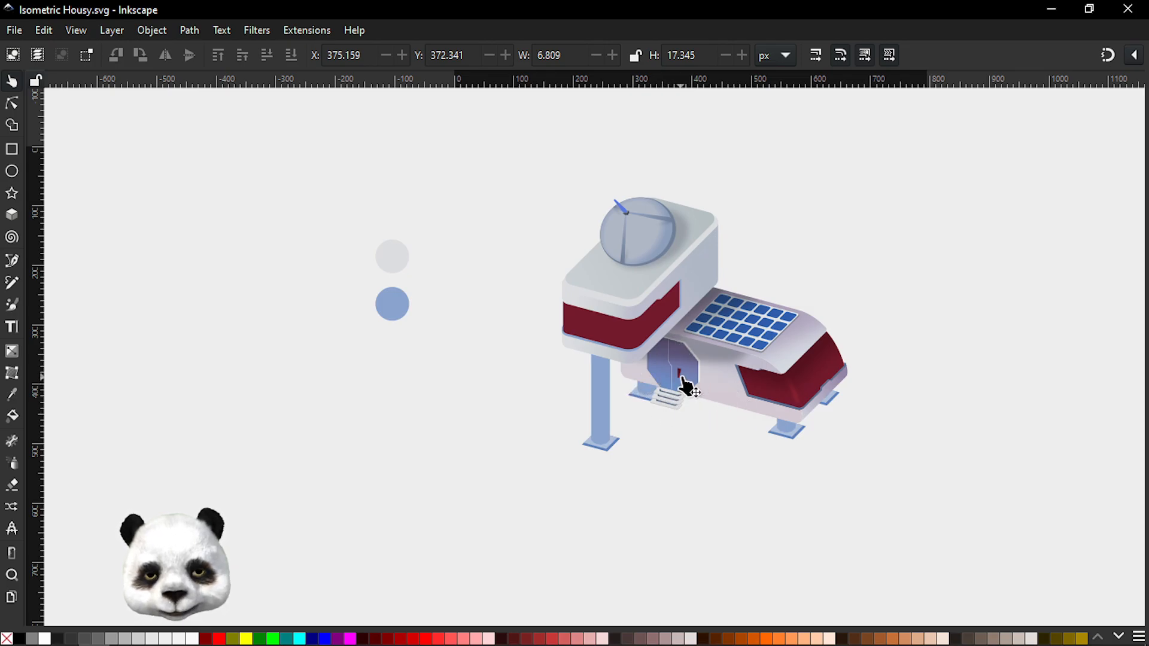
{"action": "scroll", "coordinate": [677, 377], "scroll_direction": "up", "scroll_amount": 4}
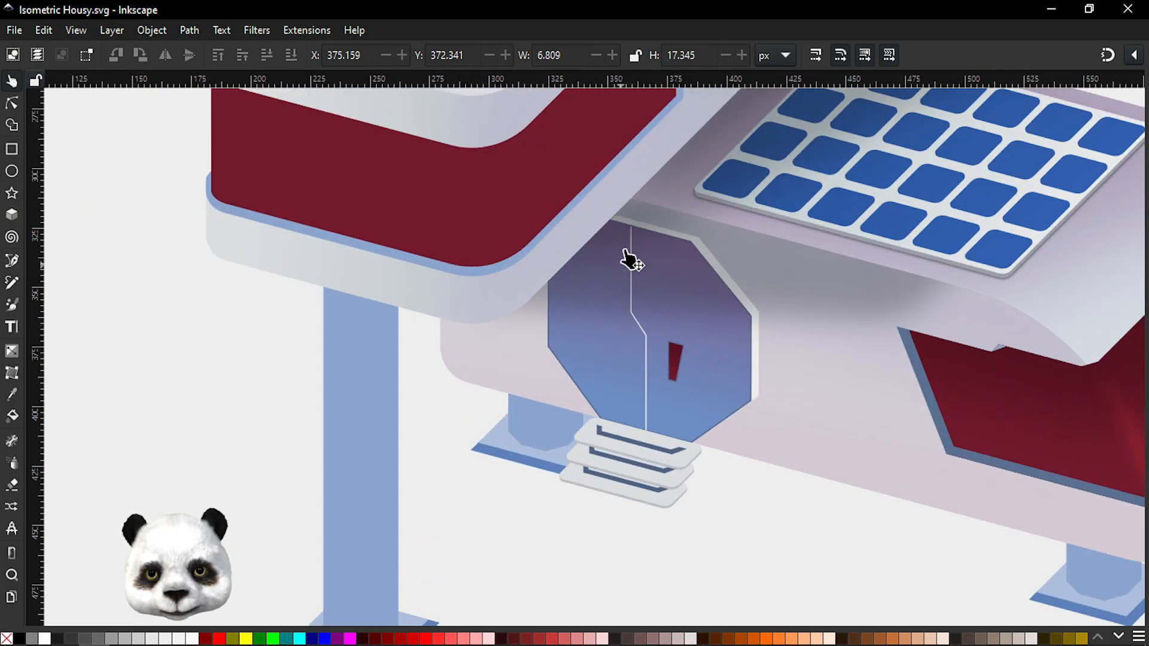
{"action": "scroll", "coordinate": [630, 250], "scroll_direction": "up", "scroll_amount": 4}
{"action": "scroll", "coordinate": [659, 183], "scroll_direction": "down", "scroll_amount": 5}
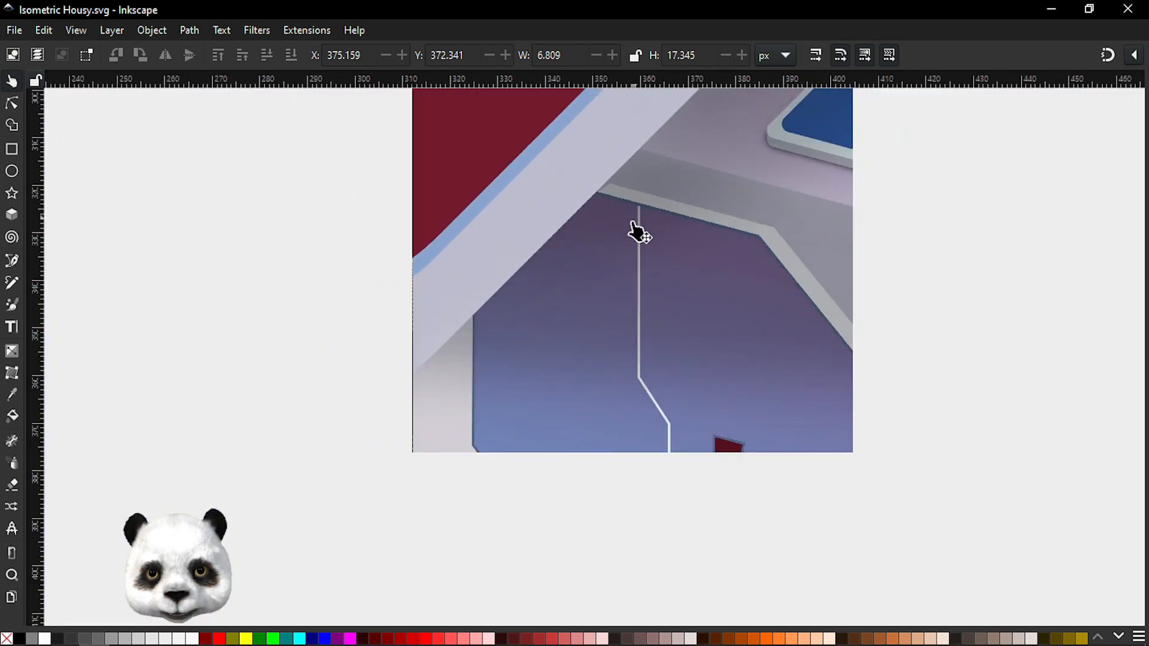
{"action": "scroll", "coordinate": [638, 239], "scroll_direction": "up", "scroll_amount": 2}
{"action": "scroll", "coordinate": [641, 359], "scroll_direction": "up", "scroll_amount": 2}
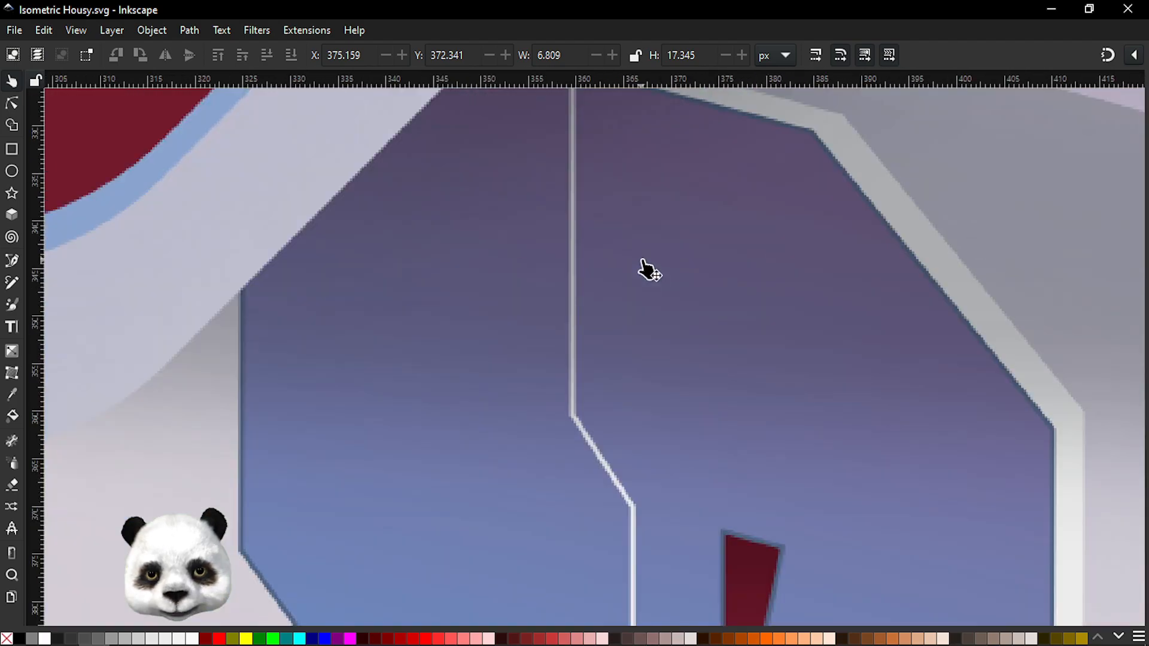
{"action": "key", "text": "n"}
{"action": "left_click", "coordinate": [633, 516]}
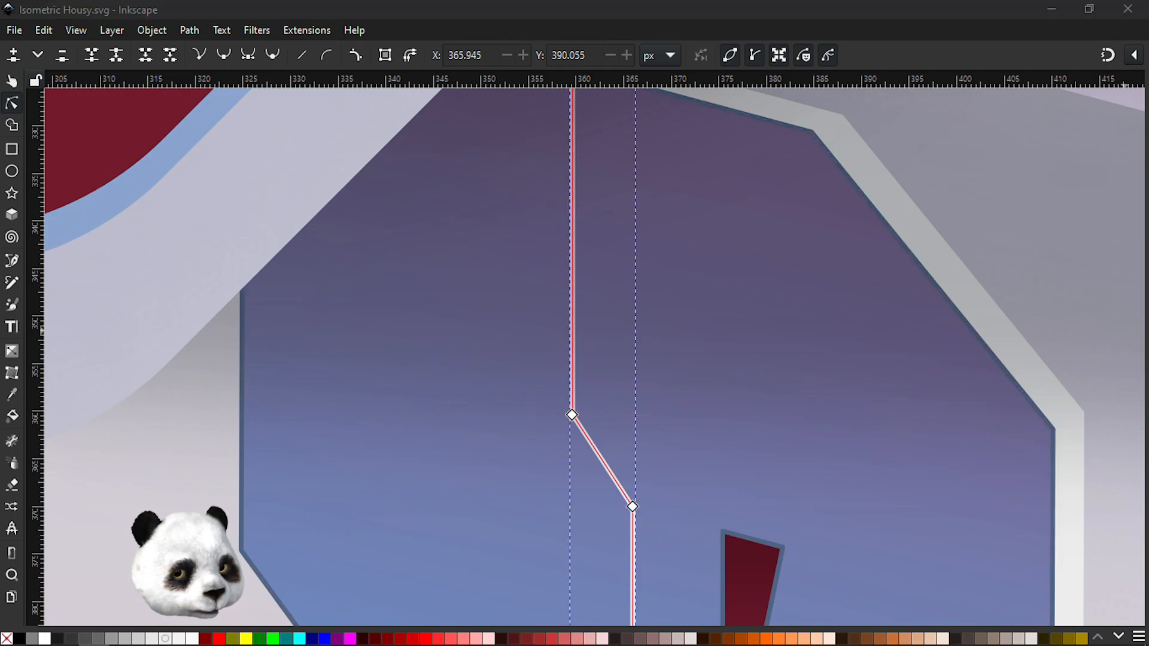
{"action": "left_click_drag", "start_coordinate": [769, 343], "coordinate": [790, 523]}
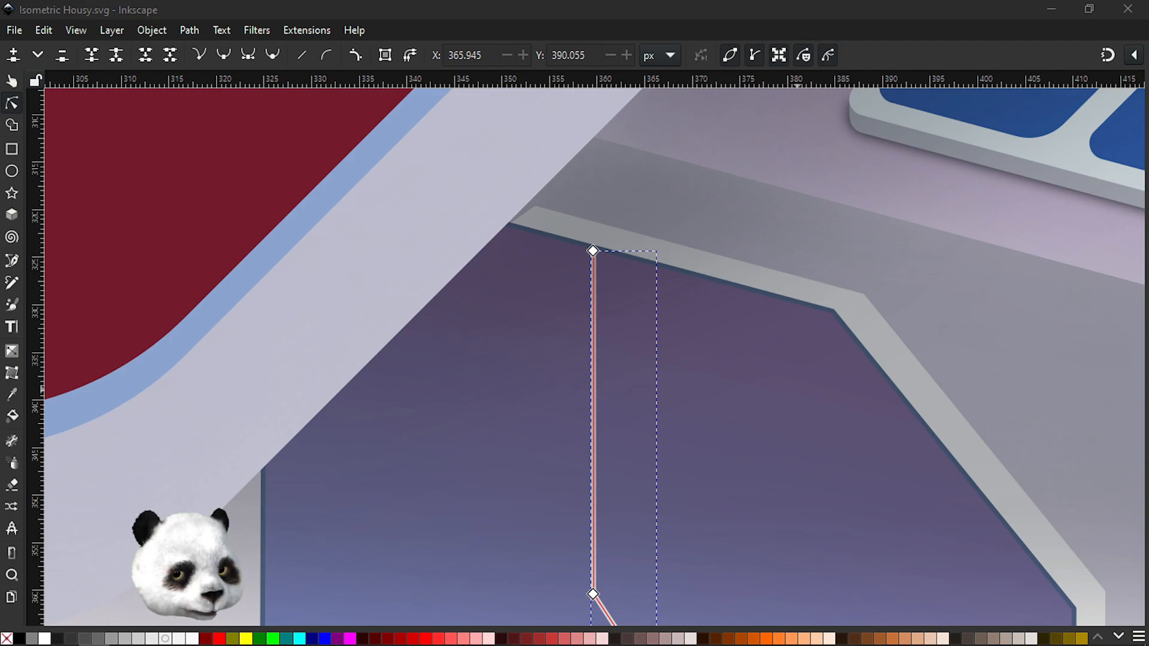
{"action": "scroll", "coordinate": [723, 250], "scroll_direction": "up", "scroll_amount": 5}
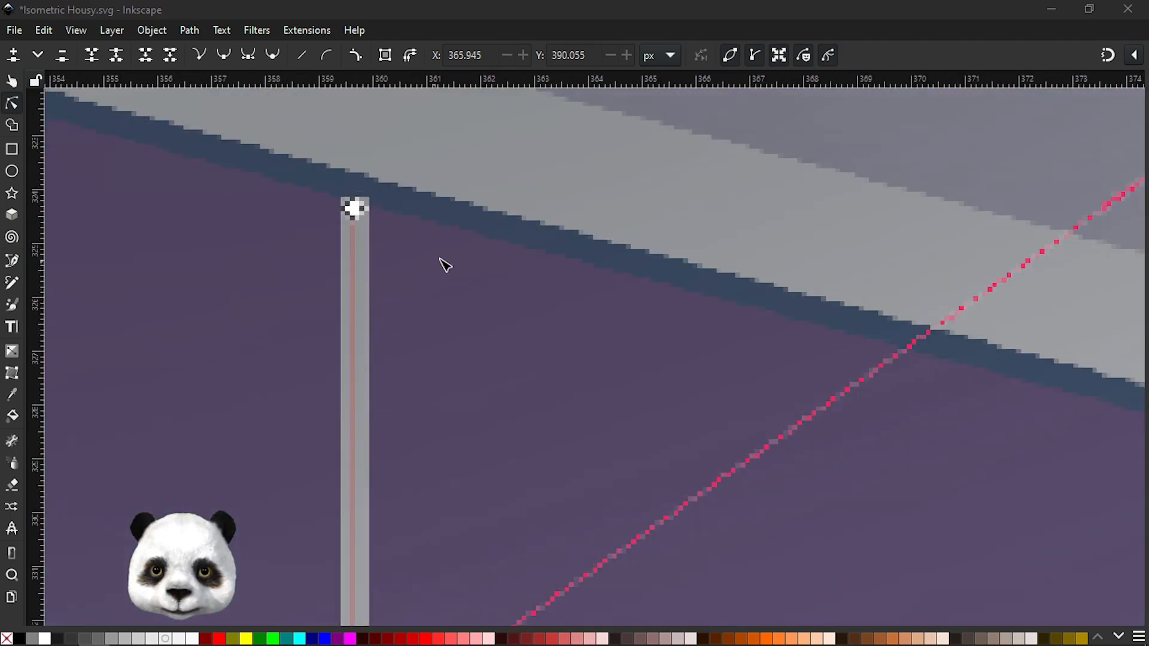
{"action": "key", "text": "s"}
{"action": "left_click", "coordinate": [435, 225]}
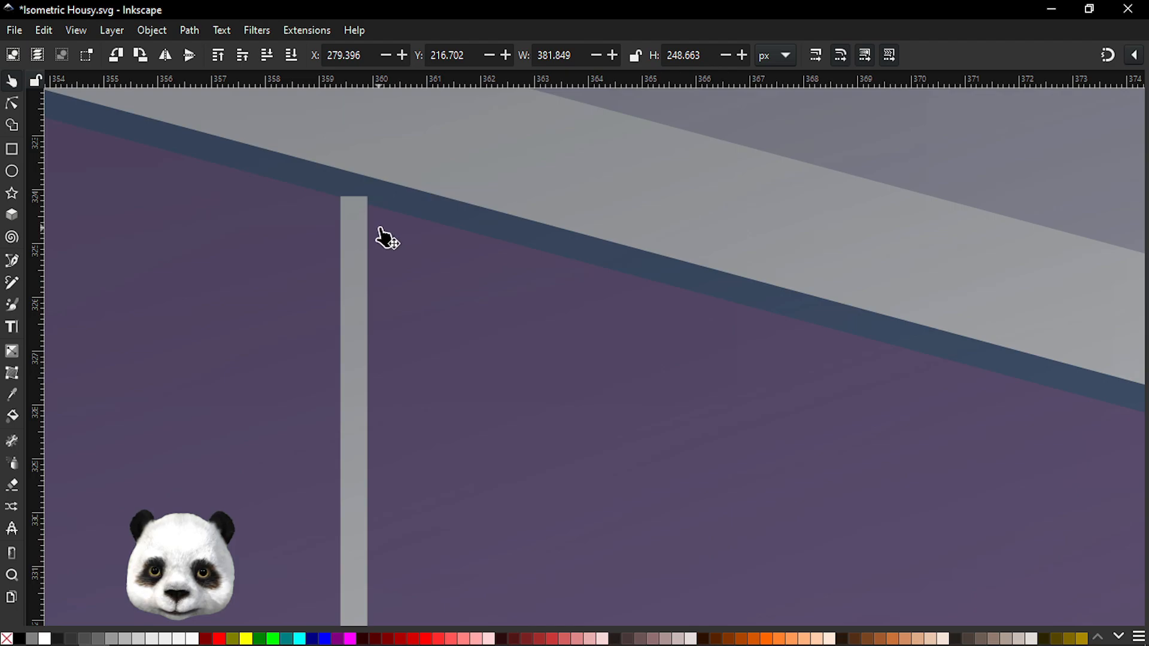
{"action": "scroll", "coordinate": [383, 236], "scroll_direction": "down", "scroll_amount": 9}
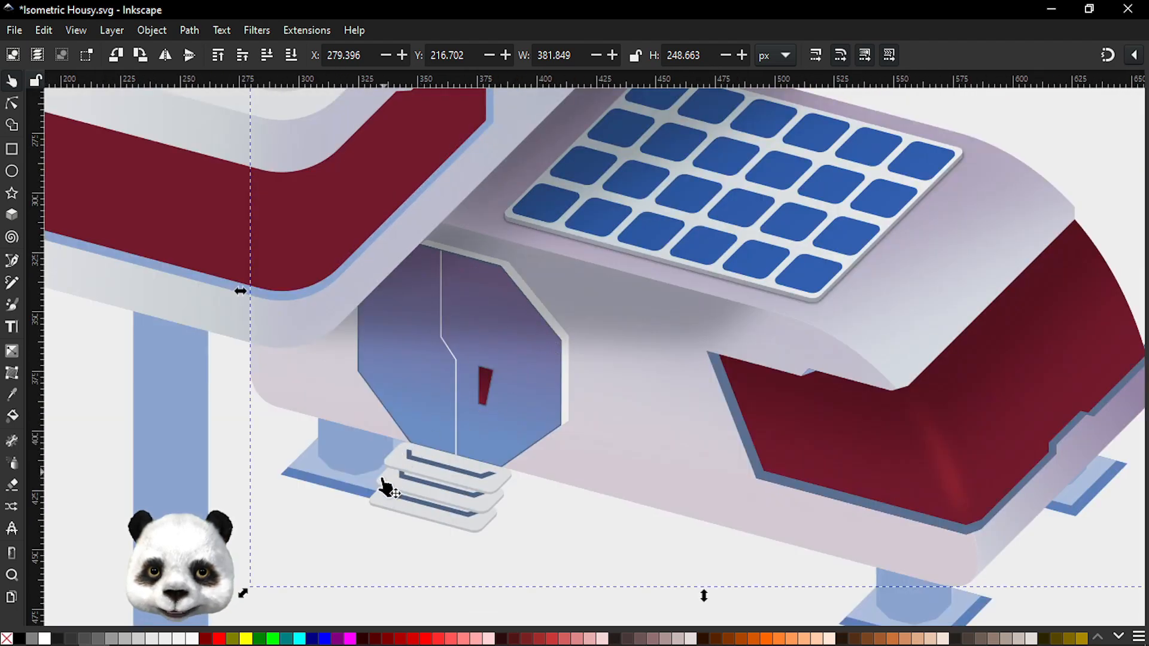
{"action": "left_click", "coordinate": [348, 579]}
{"action": "left_click_drag", "start_coordinate": [452, 513], "coordinate": [584, 413]}
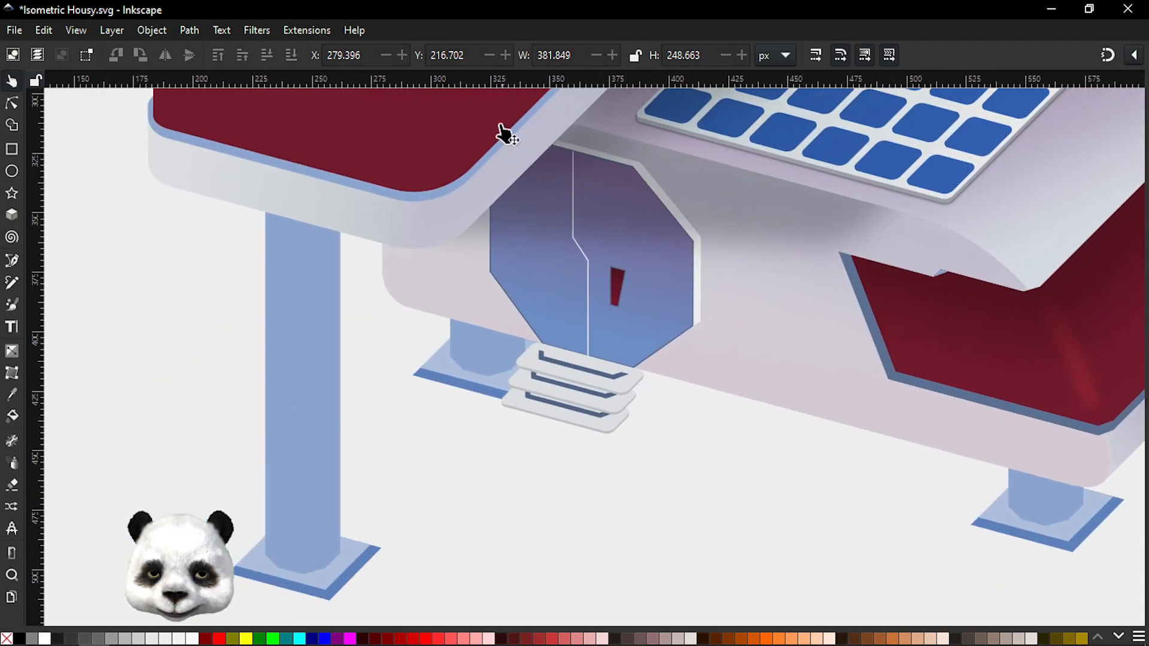
Step: Give the door's centre split line rounded end caps and check its upper end against the door frame
{"action": "scroll", "coordinate": [595, 213], "scroll_direction": "up", "scroll_amount": 3}
{"action": "scroll", "coordinate": [580, 190], "scroll_direction": "down", "scroll_amount": 4}
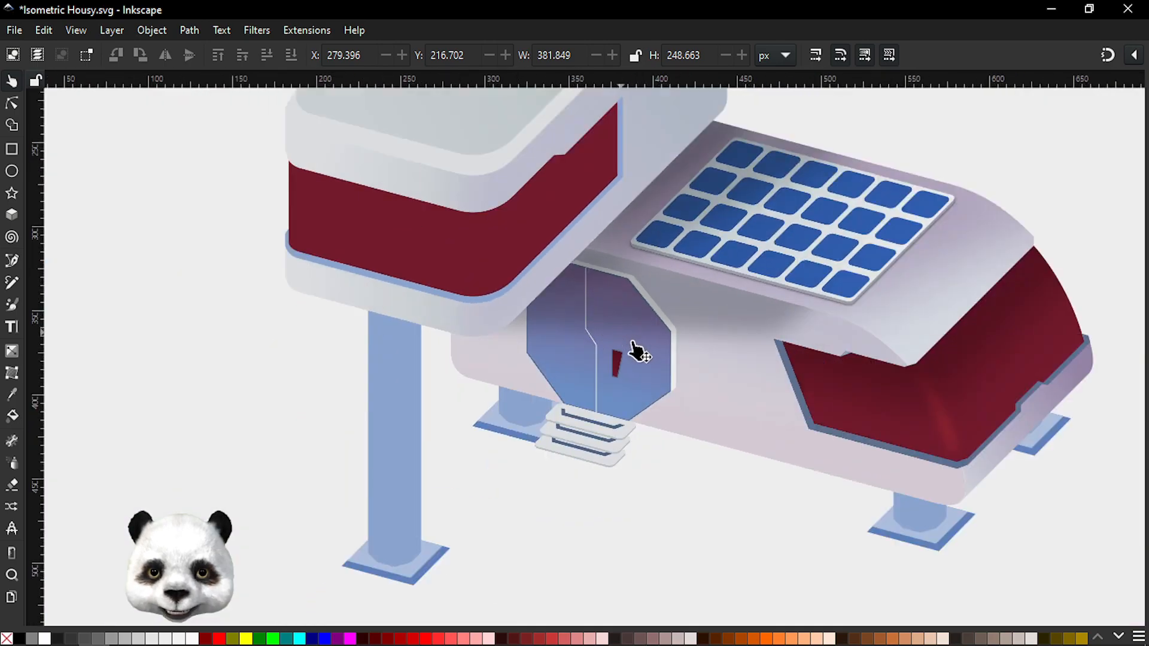
{"action": "scroll", "coordinate": [656, 323], "scroll_direction": "up", "scroll_amount": 5}
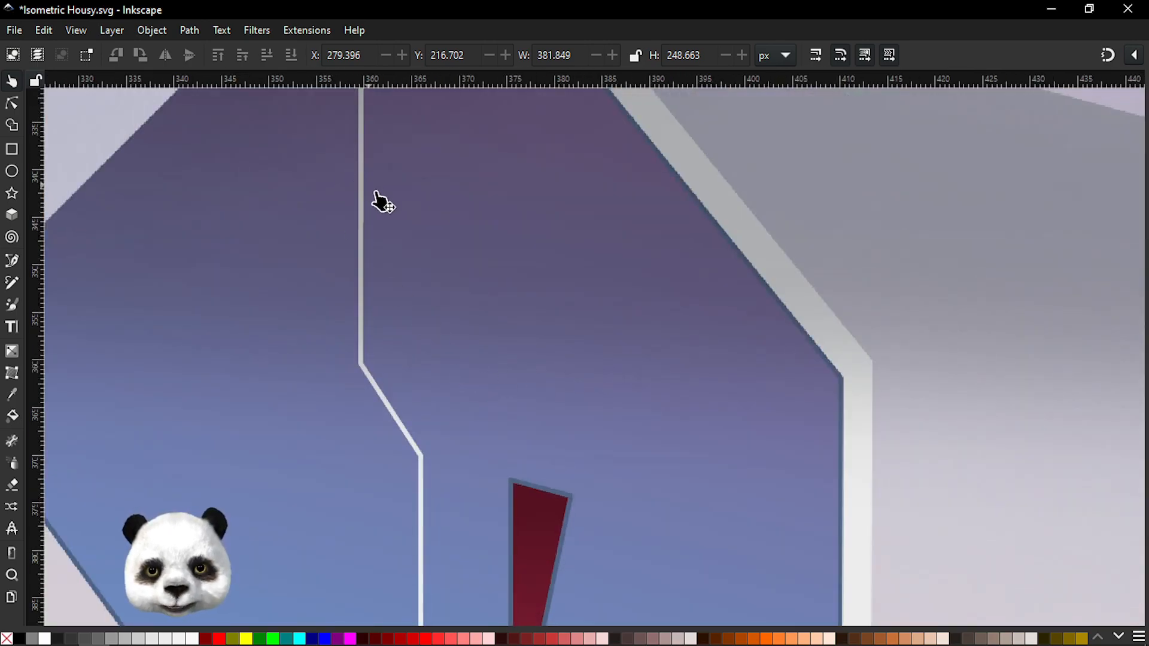
{"action": "scroll", "coordinate": [376, 198], "scroll_direction": "up", "scroll_amount": 4}
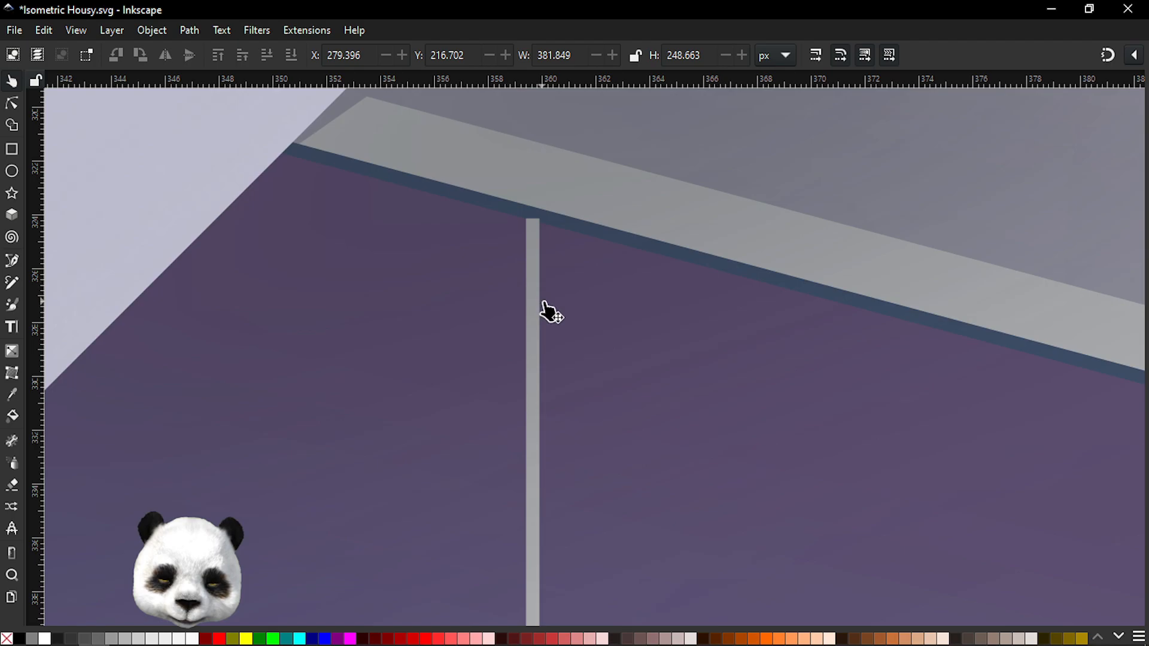
{"action": "key", "text": "n"}
{"action": "scroll", "coordinate": [561, 138], "scroll_direction": "down", "scroll_amount": 10}
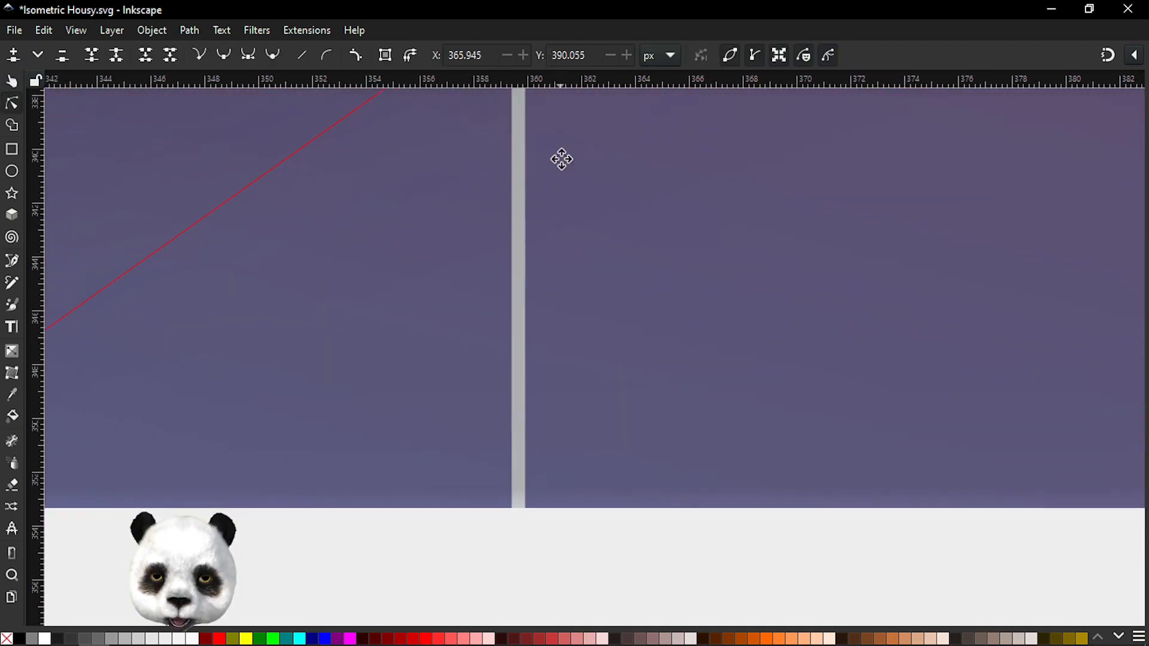
{"action": "scroll", "coordinate": [515, 569], "scroll_direction": "down", "scroll_amount": 4}
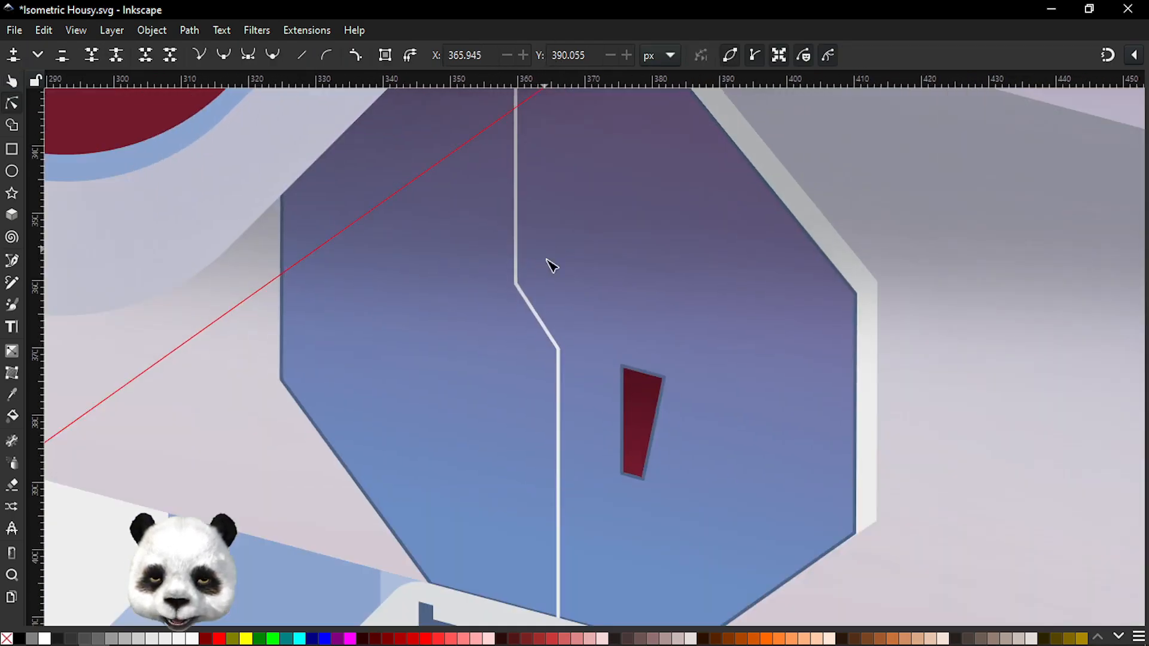
{"action": "scroll", "coordinate": [551, 413], "scroll_direction": "up", "scroll_amount": 2}
{"action": "left_click", "coordinate": [569, 390]}
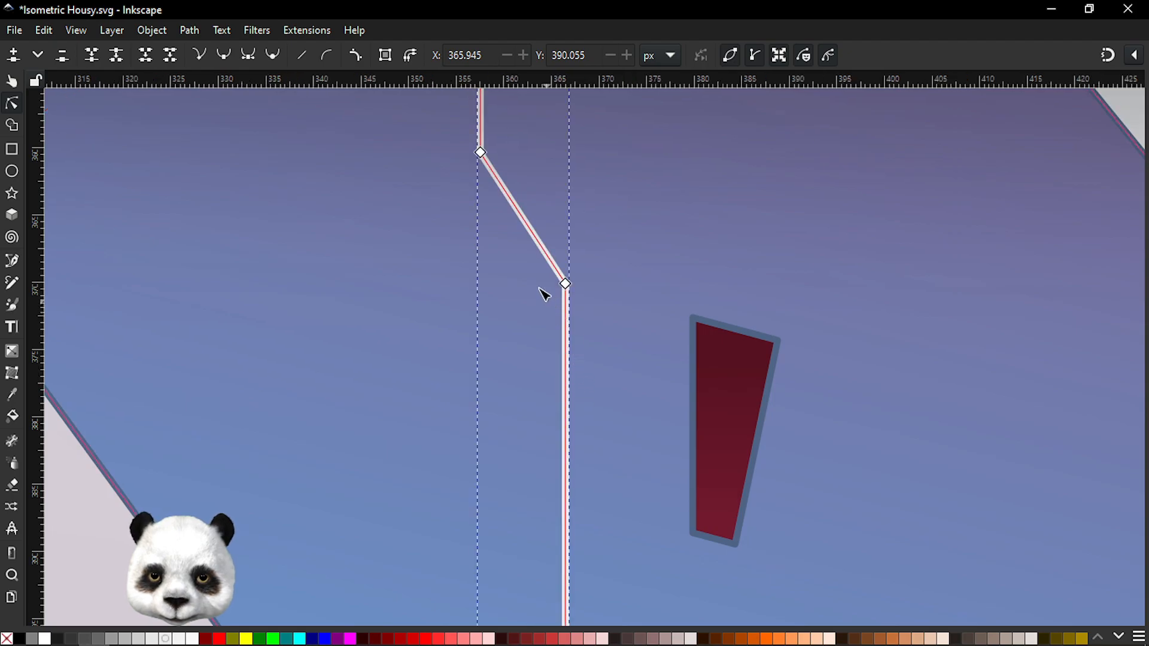
{"action": "scroll", "coordinate": [608, 465], "scroll_direction": "down", "scroll_amount": 5}
{"action": "scroll", "coordinate": [593, 406], "scroll_direction": "up", "scroll_amount": 8}
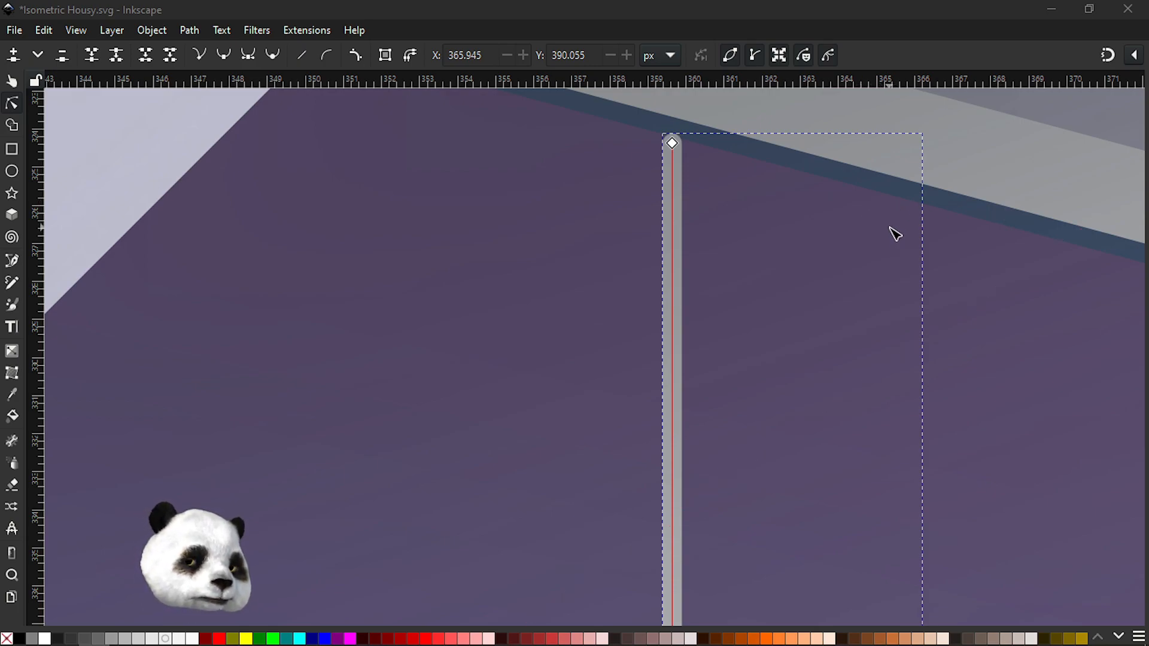
{"action": "scroll", "coordinate": [1035, 234], "scroll_direction": "down", "scroll_amount": 5}
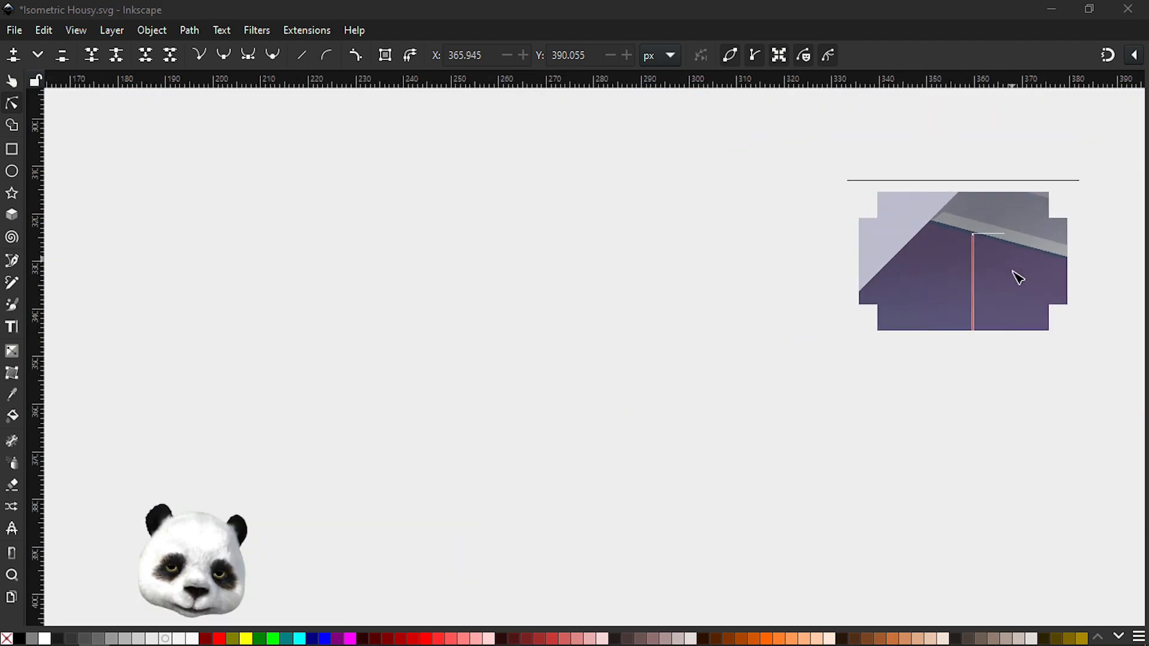
{"action": "key", "text": "s"}
{"action": "left_click", "coordinate": [308, 448]}
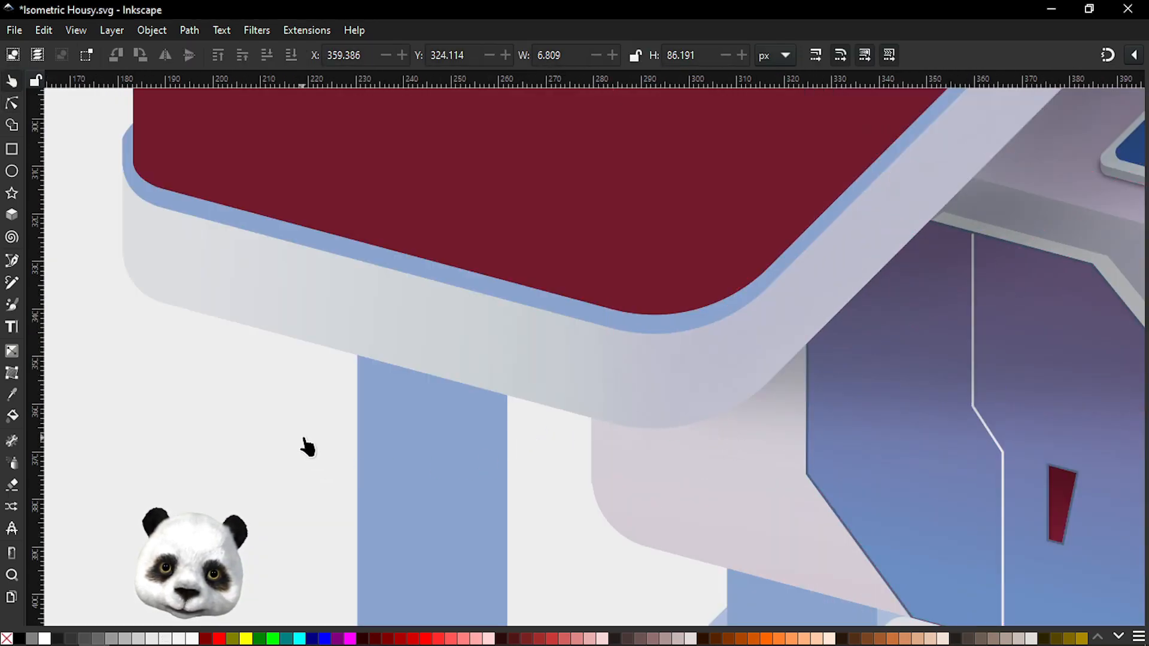
{"action": "scroll", "coordinate": [303, 449], "scroll_direction": "down", "scroll_amount": 4}
{"action": "scroll", "coordinate": [498, 534], "scroll_direction": "up", "scroll_amount": 2}
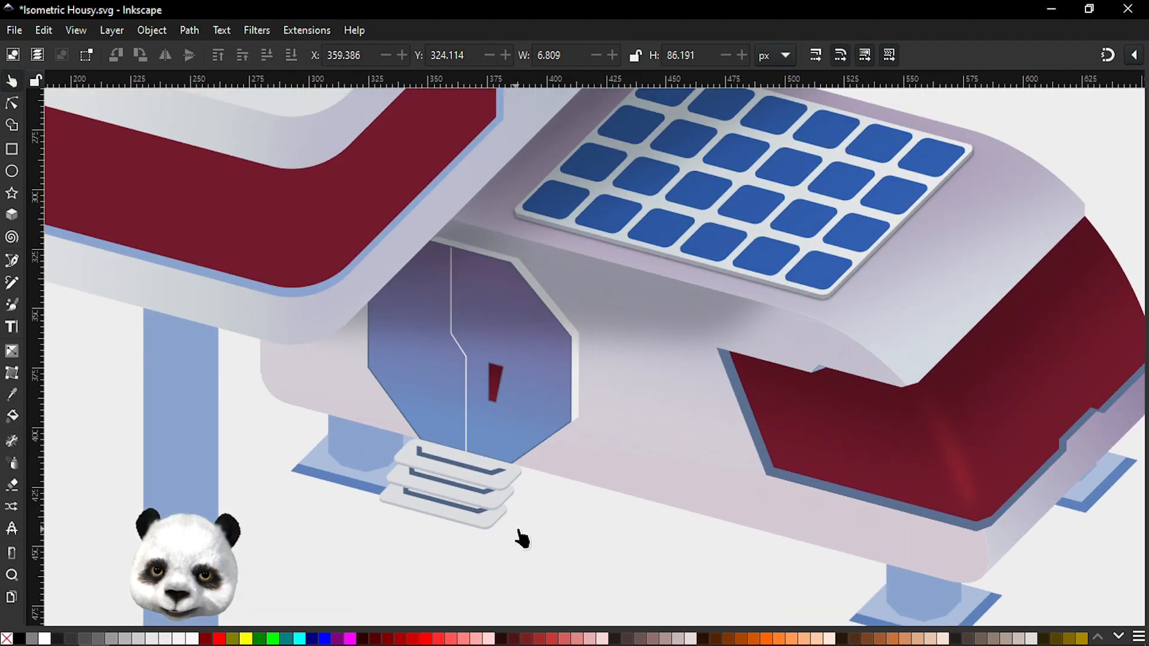
{"action": "scroll", "coordinate": [449, 256], "scroll_direction": "up", "scroll_amount": 3}
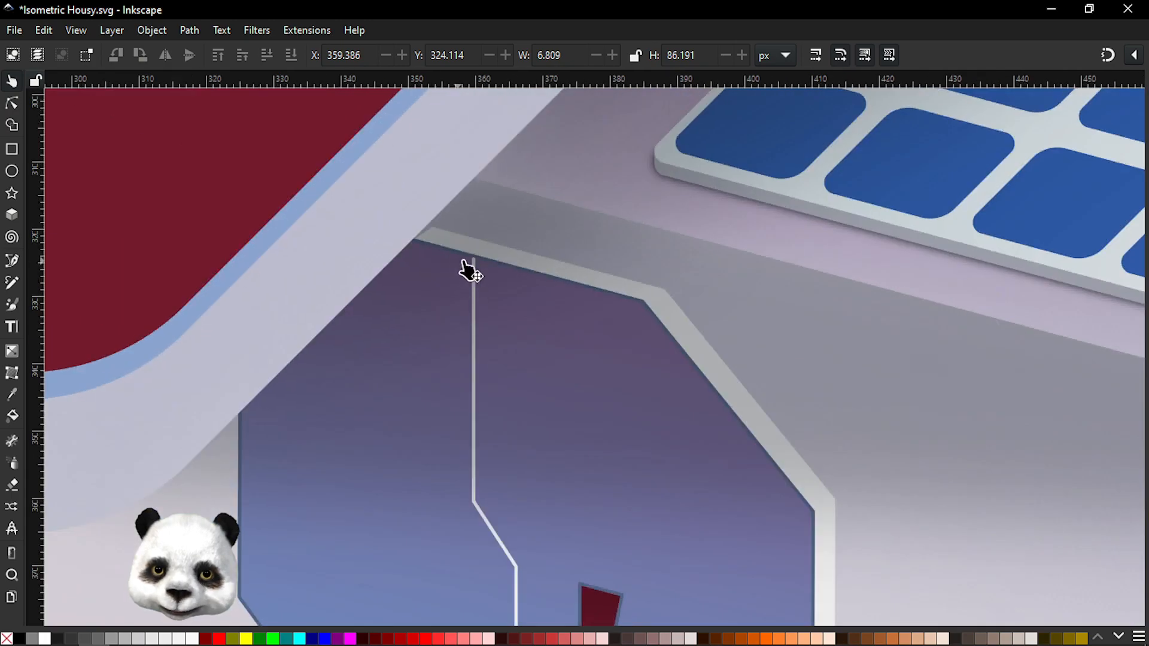
{"action": "scroll", "coordinate": [470, 272], "scroll_direction": "up", "scroll_amount": 3}
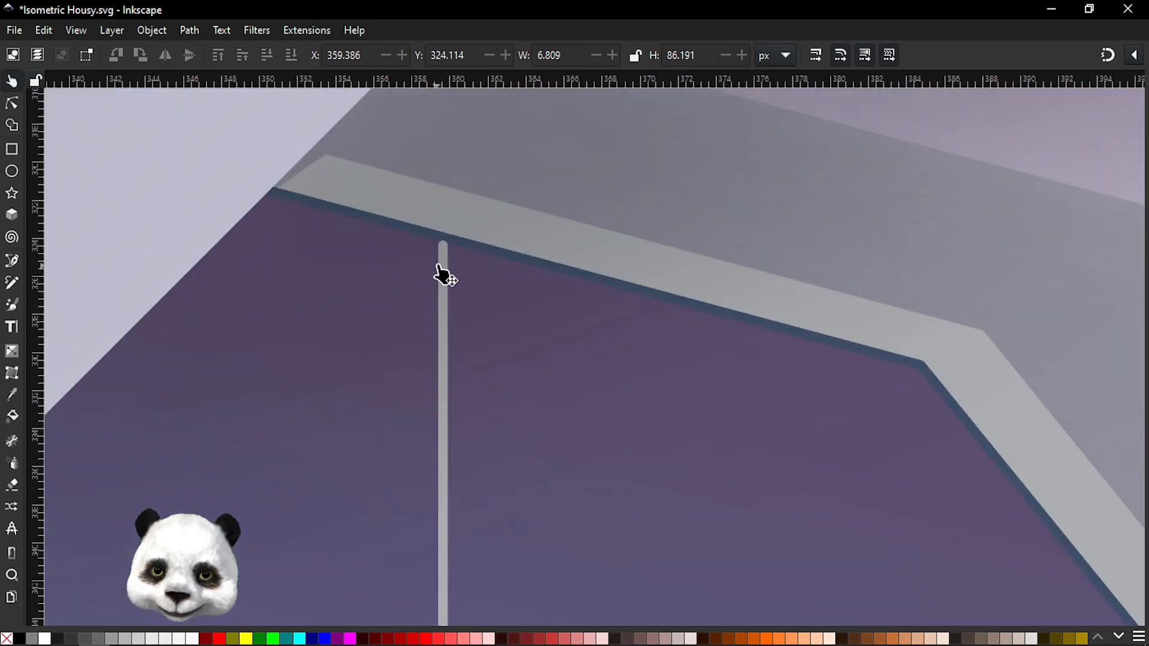
Step: Check the door's split line within the whole house illustration and save the document
{"action": "scroll", "coordinate": [449, 288], "scroll_direction": "down", "scroll_amount": 9}
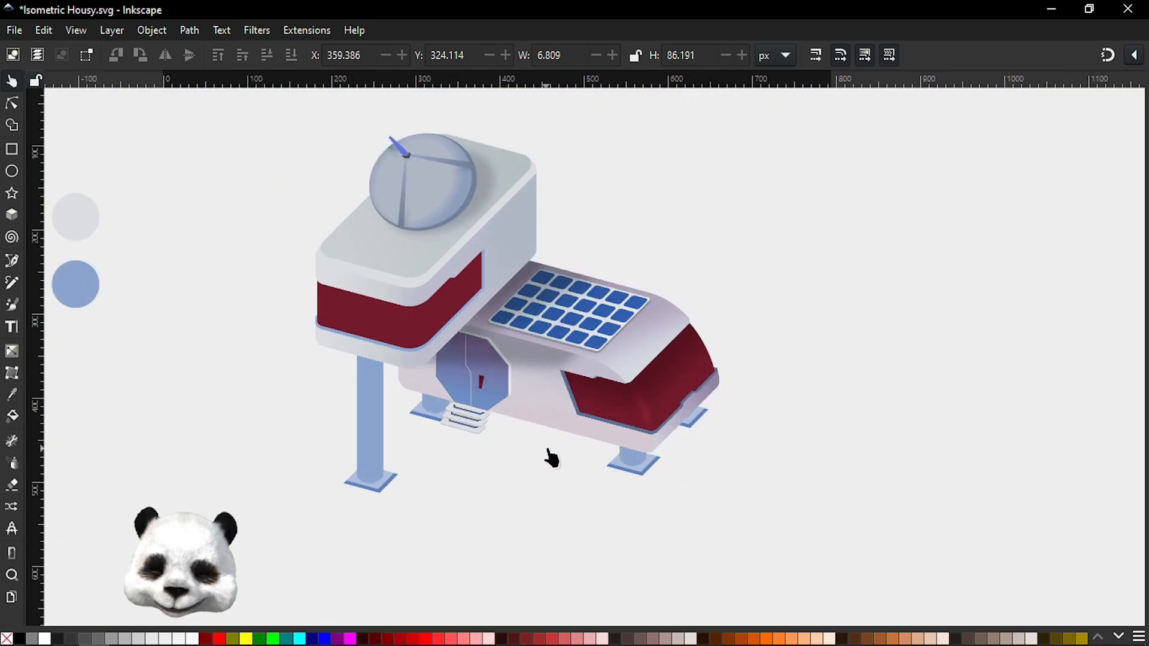
{"action": "scroll", "coordinate": [587, 334], "scroll_direction": "down", "scroll_amount": 2}
{"action": "scroll", "coordinate": [587, 334], "scroll_direction": "left", "scroll_amount": 3}
{"action": "key", "text": "ctrl+s"}
{"action": "scroll", "coordinate": [580, 360], "scroll_direction": "up", "scroll_amount": 2}
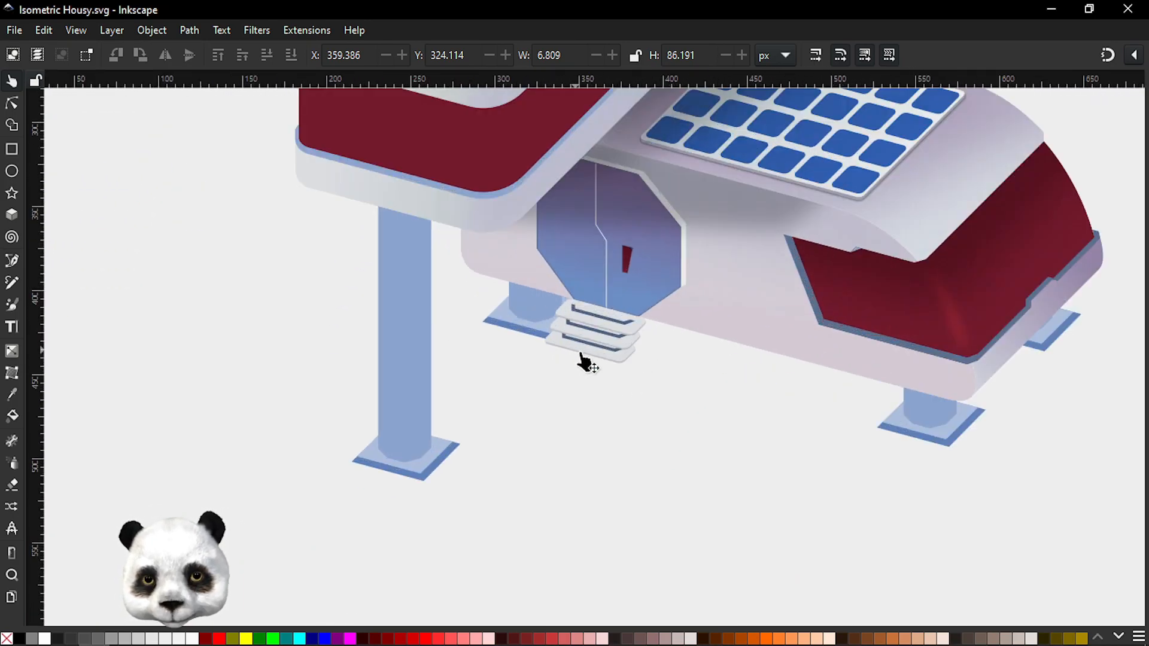
Step: Recolour both ends of the upper block's roof gradient with mauve and pale lavender tones sampled from the lower roof
{"action": "left_click_drag", "start_coordinate": [708, 408], "coordinate": [694, 466]}
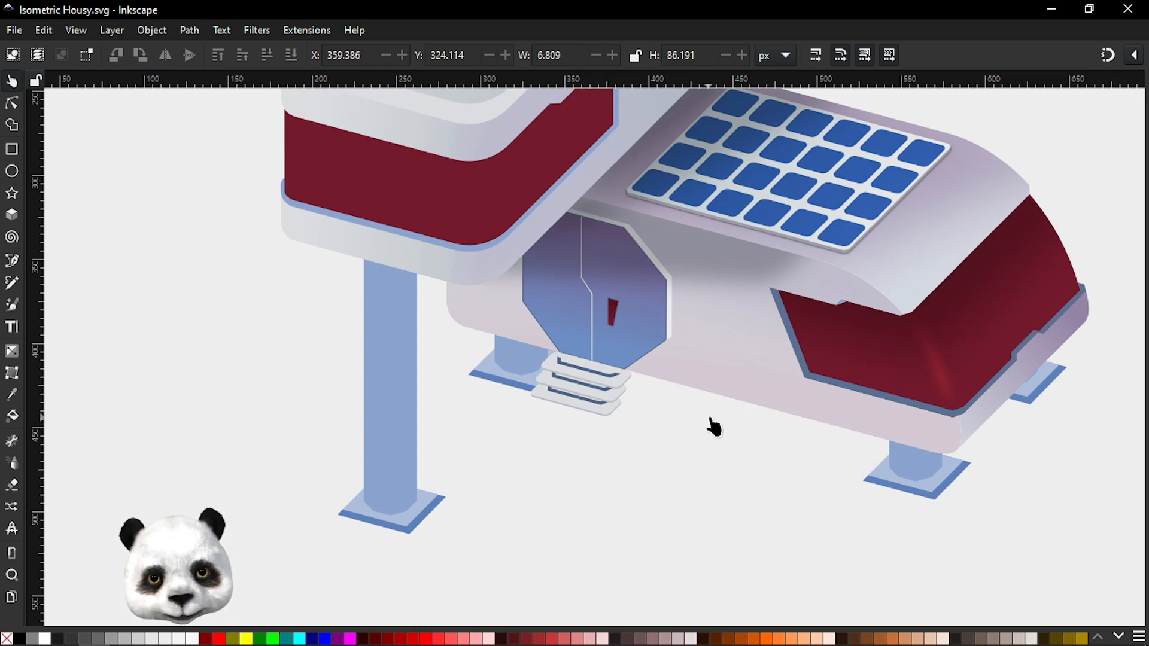
{"action": "scroll", "coordinate": [716, 426], "scroll_direction": "down", "scroll_amount": 1}
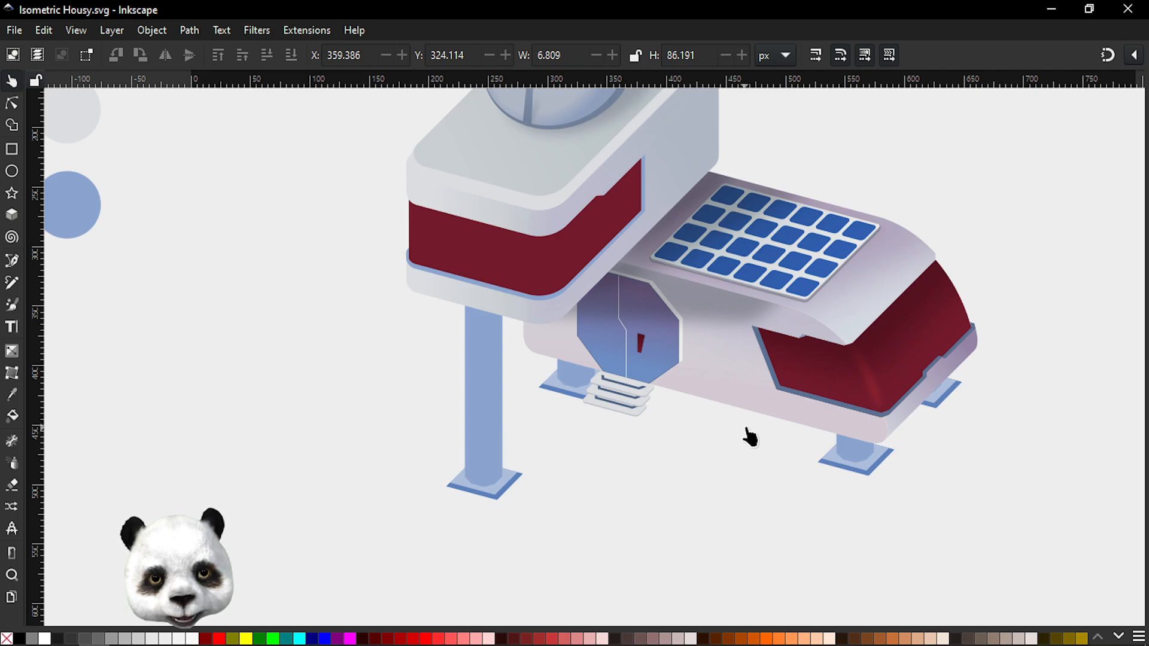
{"action": "left_click_drag", "start_coordinate": [742, 432], "coordinate": [680, 523]}
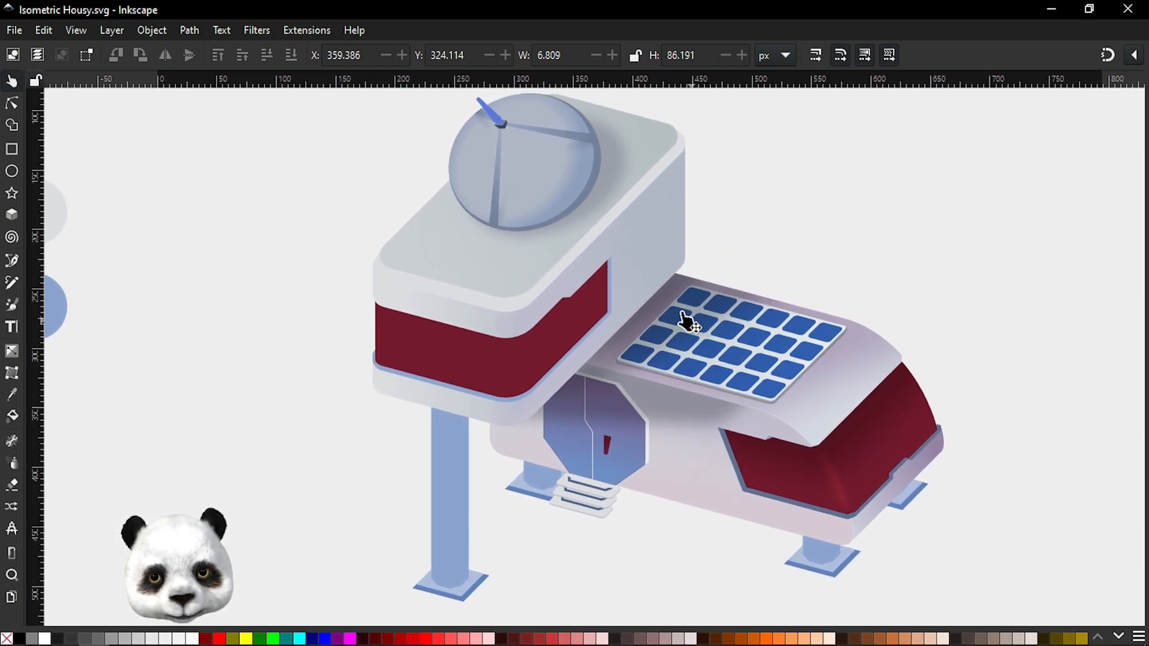
{"action": "key", "text": "n"}
{"action": "left_click", "coordinate": [654, 140]}
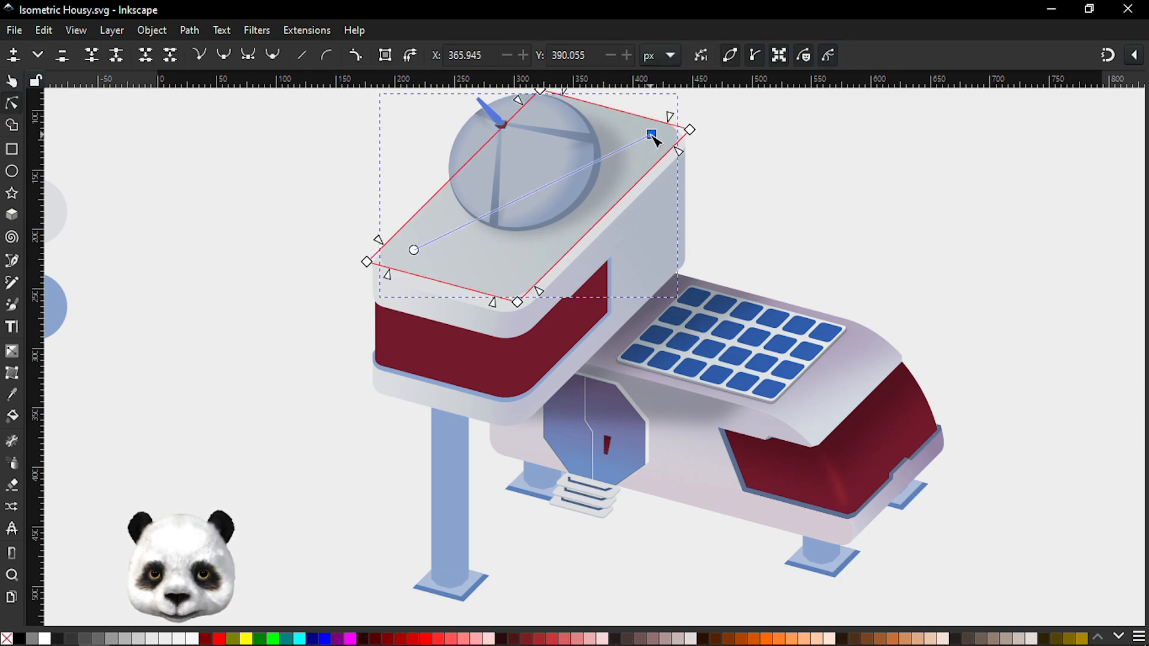
{"action": "key", "text": "d"}
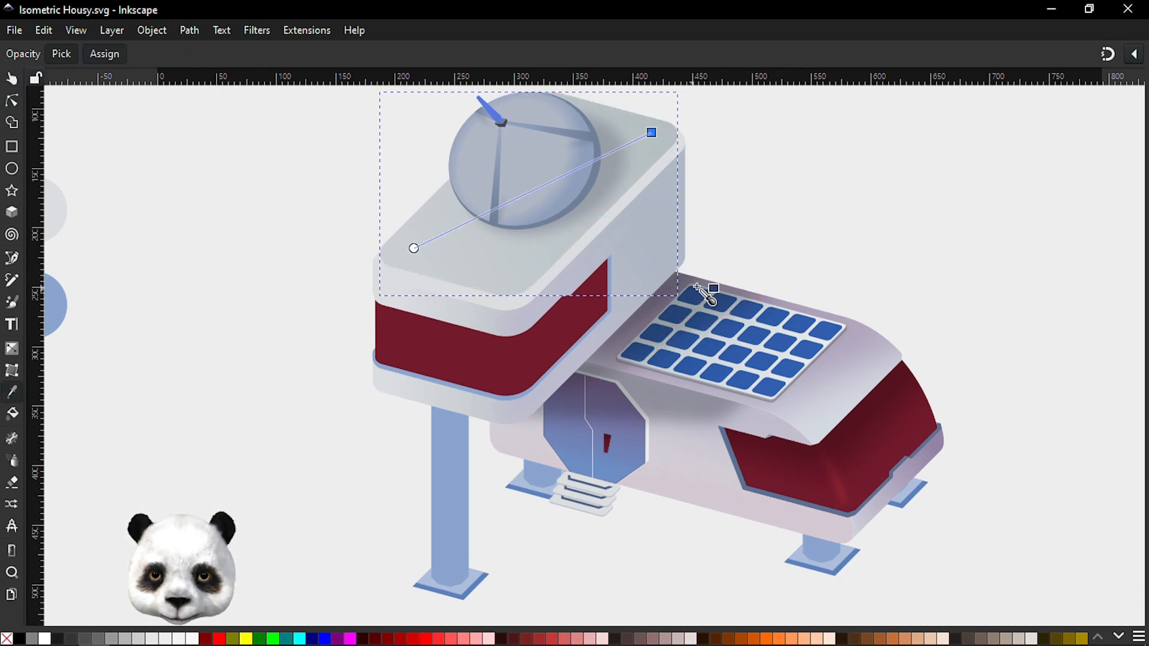
{"action": "left_click", "coordinate": [827, 323]}
{"action": "left_click", "coordinate": [414, 248]}
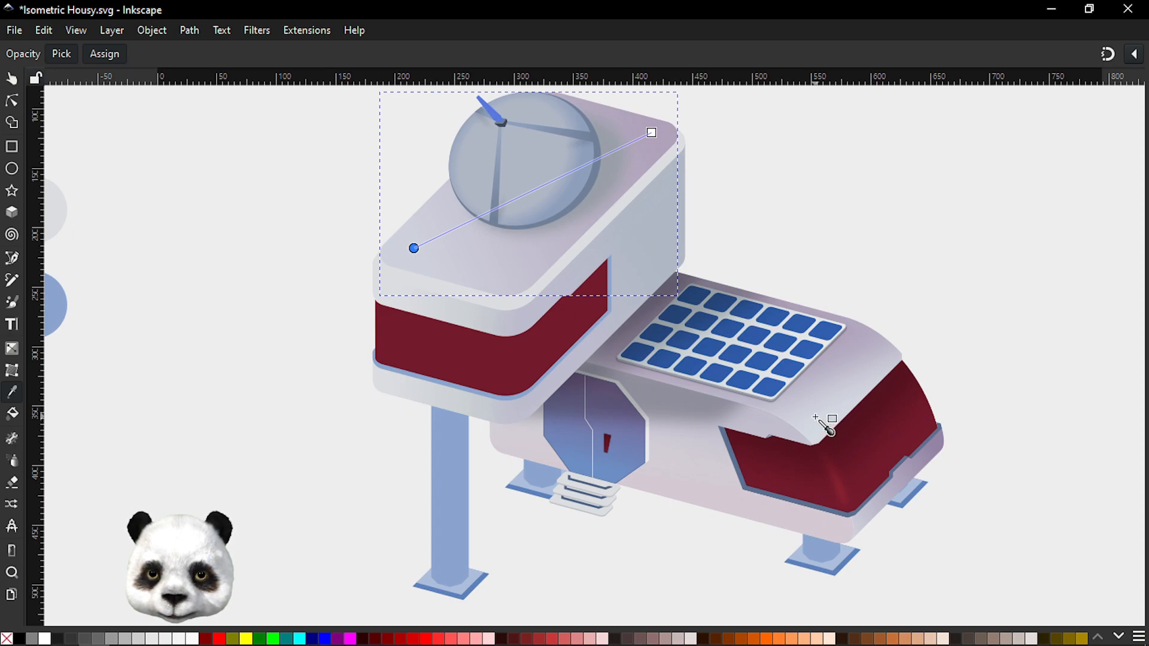
Step: Recolour the satellite dish's shadow on the upper roof with a dark mauve tone sampled from the lower roof's shaded area
{"action": "scroll", "coordinate": [544, 138], "scroll_direction": "up", "scroll_amount": 2}
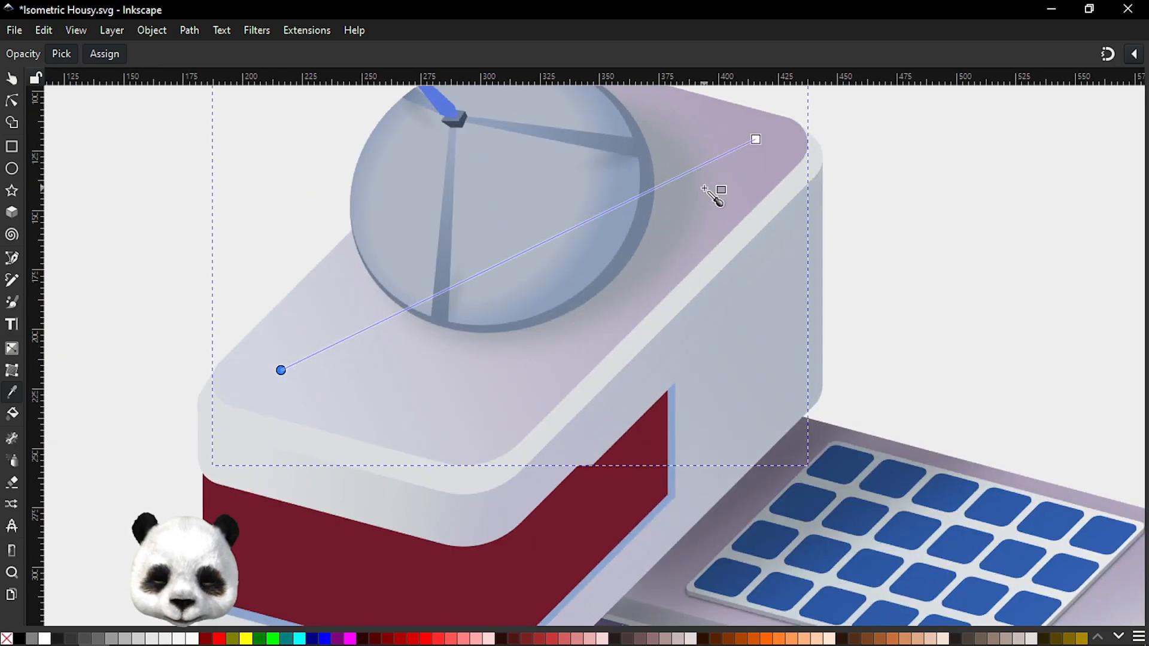
{"action": "key", "text": "n"}
{"action": "left_click", "coordinate": [675, 213]}
{"action": "key", "text": "d"}
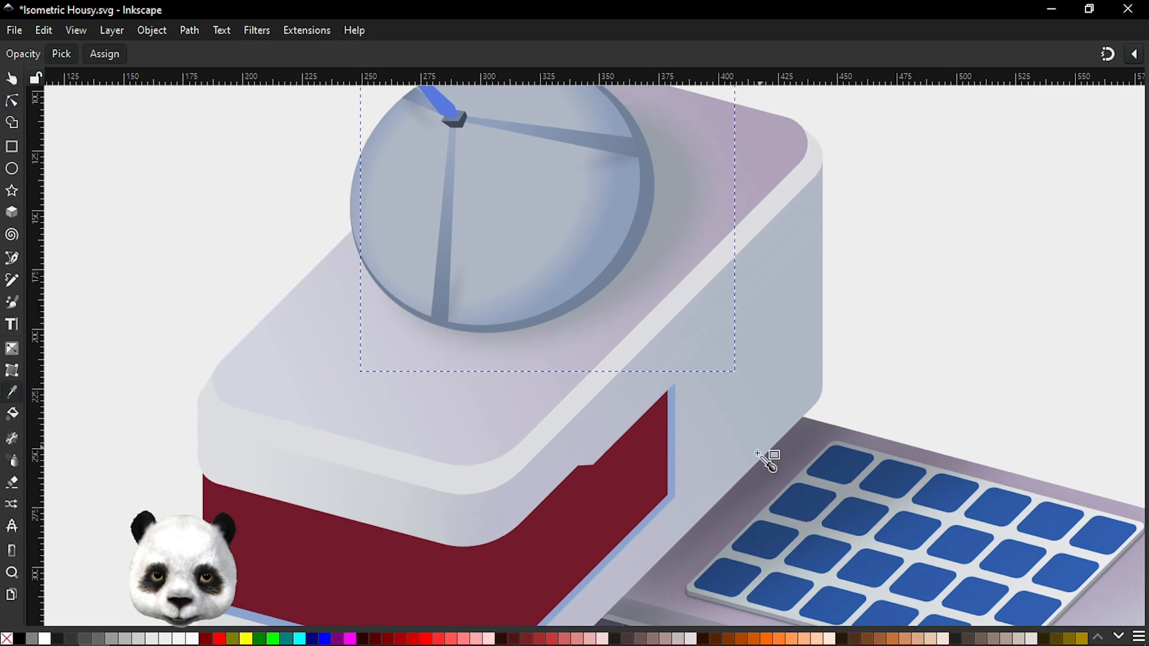
{"action": "scroll", "coordinate": [829, 437], "scroll_direction": "down", "scroll_amount": 3}
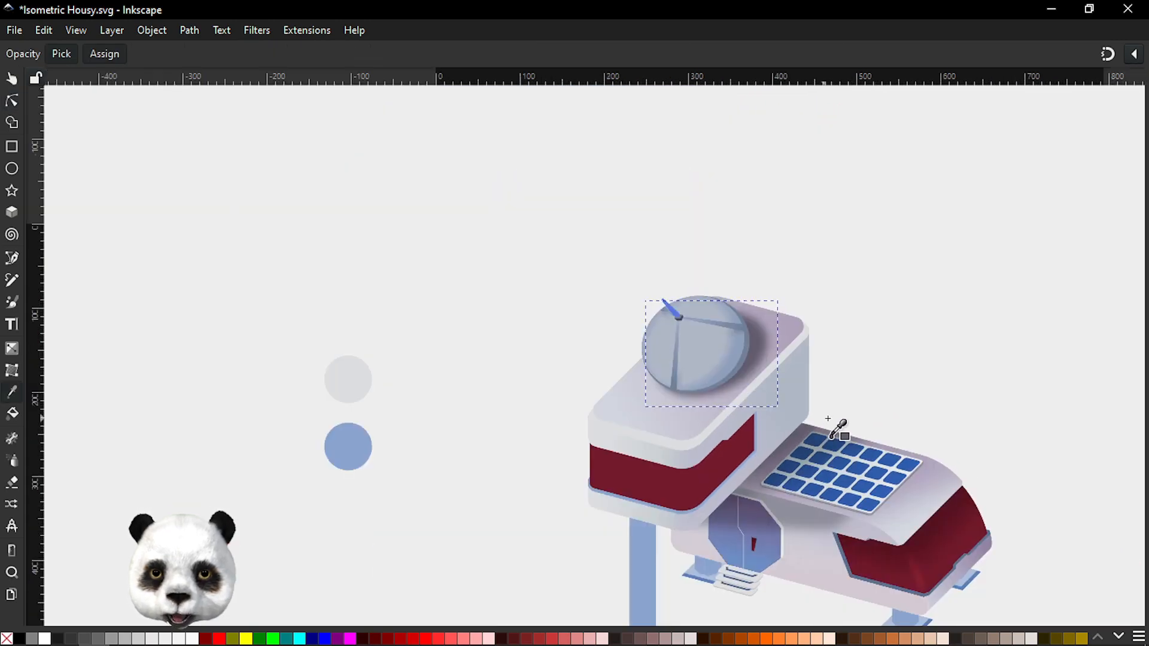
{"action": "scroll", "coordinate": [833, 434], "scroll_direction": "up", "scroll_amount": 2}
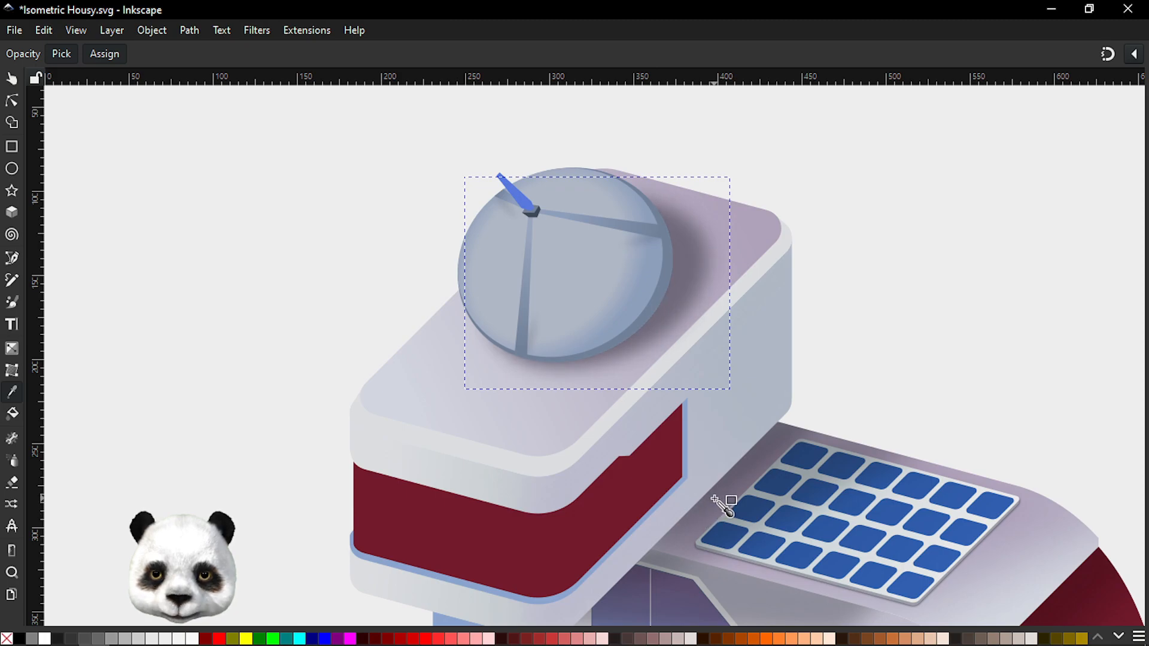
Step: Deselect the dish shadow, review the recoloured upper roof against the whole house and save the file
{"action": "key", "text": "s"}
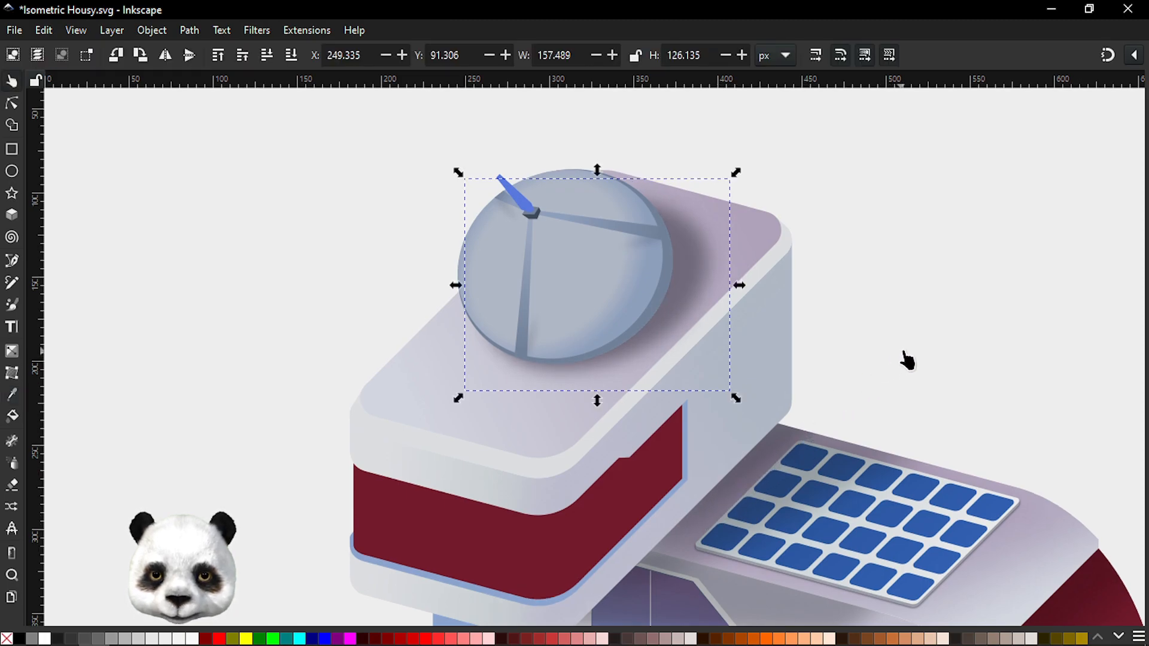
{"action": "scroll", "coordinate": [902, 359], "scroll_direction": "down", "scroll_amount": 3}
{"action": "key", "text": "n"}
{"action": "key", "text": "Escape"}
{"action": "left_click_drag", "start_coordinate": [914, 337], "coordinate": [683, 306]}
{"action": "scroll", "coordinate": [722, 321], "scroll_direction": "down", "scroll_amount": 1}
{"action": "scroll", "coordinate": [726, 326], "scroll_direction": "down", "scroll_amount": 1}
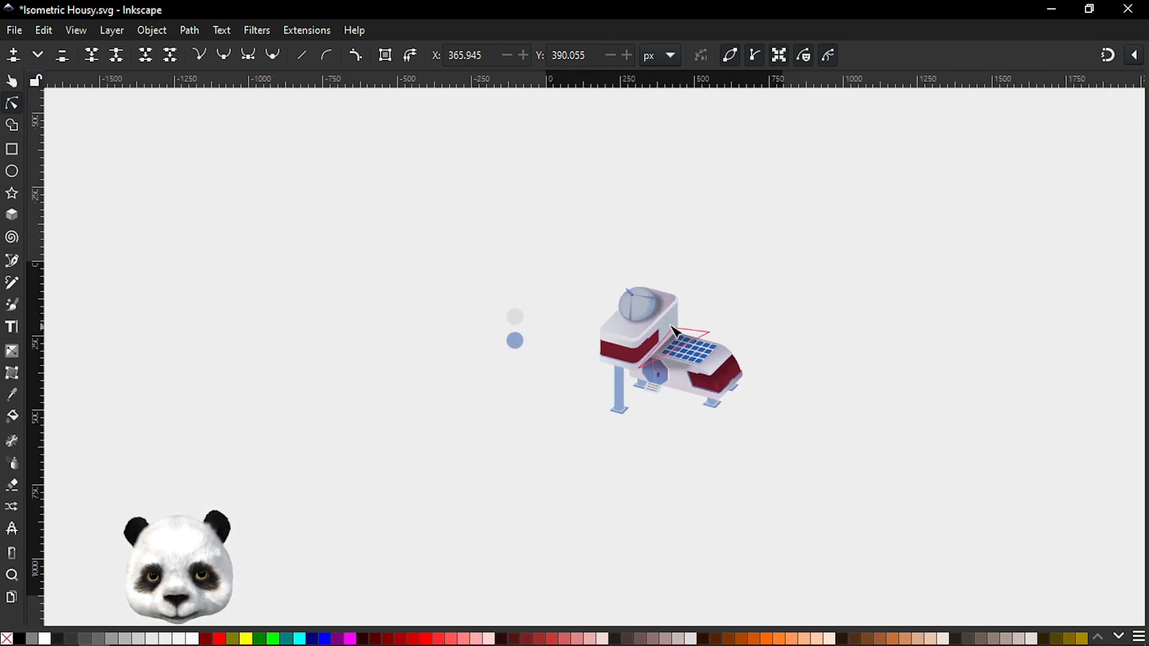
{"action": "scroll", "coordinate": [795, 264], "scroll_direction": "up", "scroll_amount": 2}
{"action": "key", "text": "ctrl+s"}
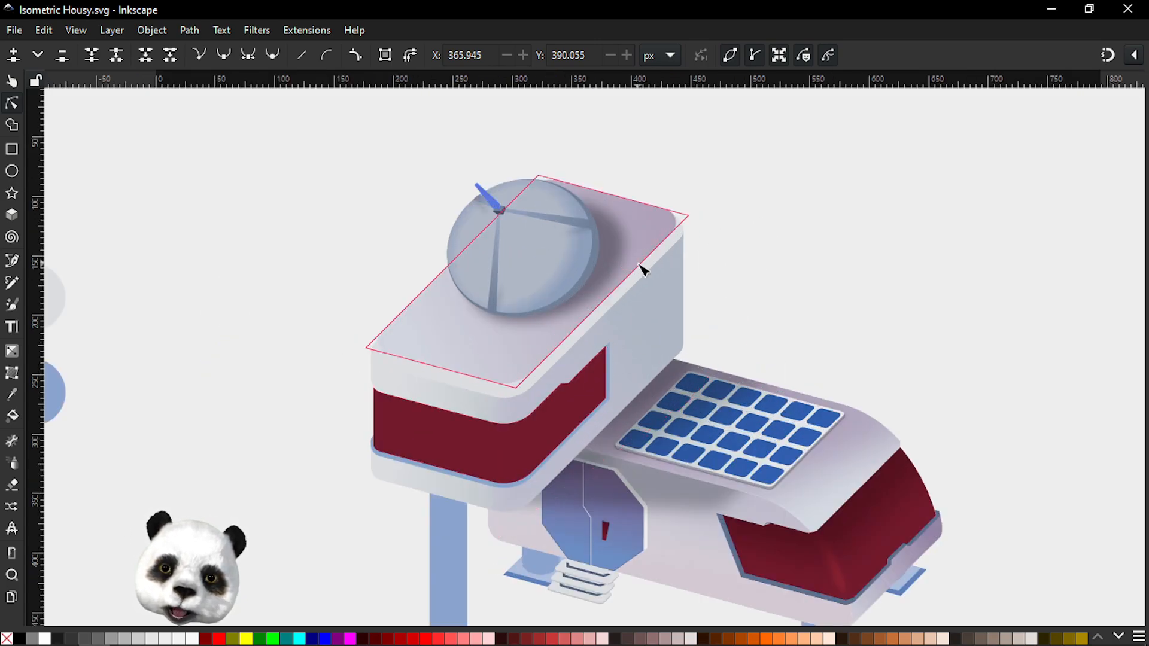
Step: Darken the far end of the upper block's side wall gradient with a sampled dark mauve and realign the gradient almost horizontally
{"action": "left_click", "coordinate": [661, 340]}
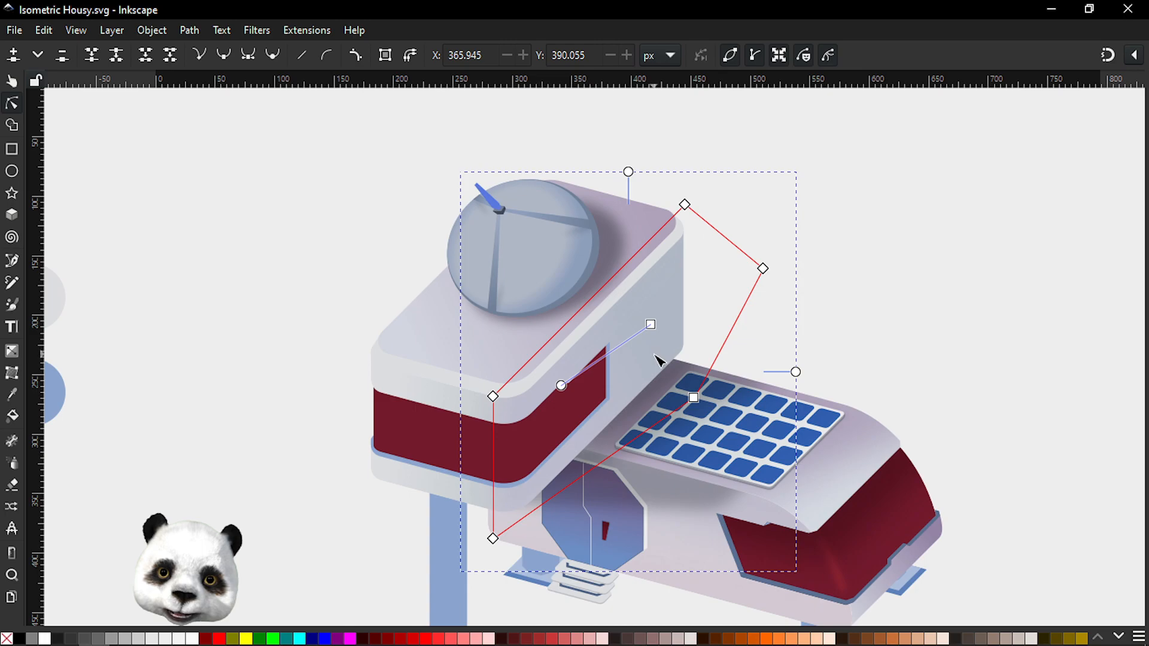
{"action": "left_click_drag", "start_coordinate": [657, 328], "coordinate": [649, 343]}
{"action": "key", "text": "d"}
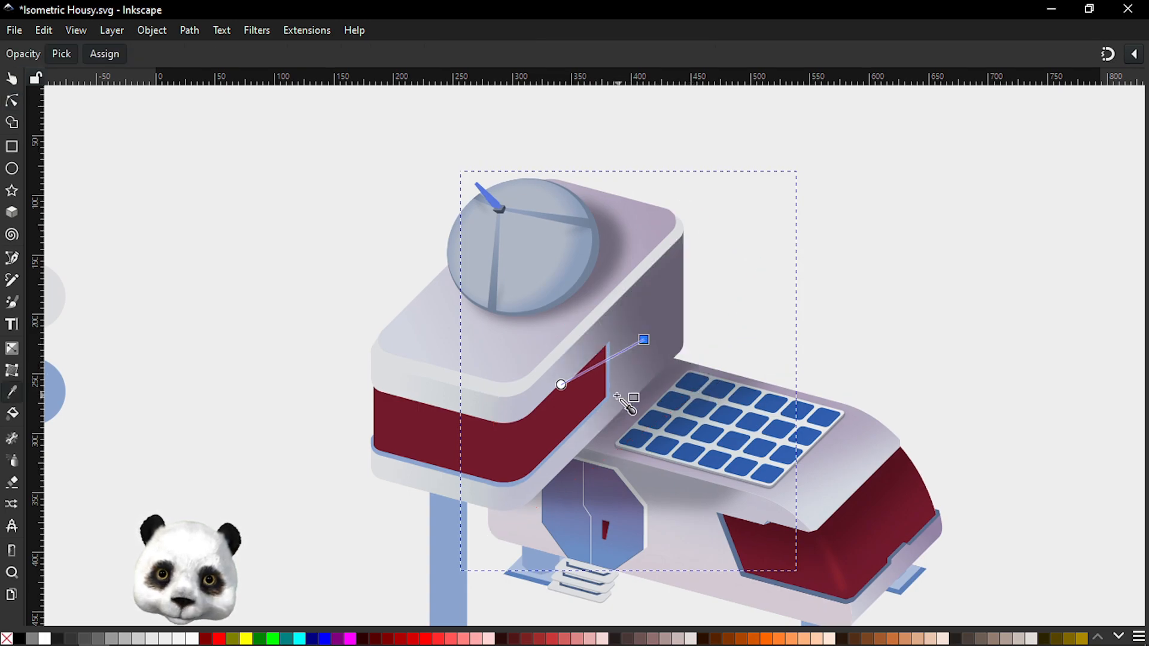
{"action": "mouse_move", "coordinate": [644, 340]}
{"action": "left_mouse_down"}
{"action": "mouse_move", "coordinate": [680, 335]}
{"action": "mouse_move", "coordinate": [675, 361]}
{"action": "mouse_move", "coordinate": [697, 358]}
{"action": "mouse_move", "coordinate": [655, 378]}
{"action": "left_mouse_up"}
{"action": "left_click_drag", "start_coordinate": [561, 384], "coordinate": [531, 375]}
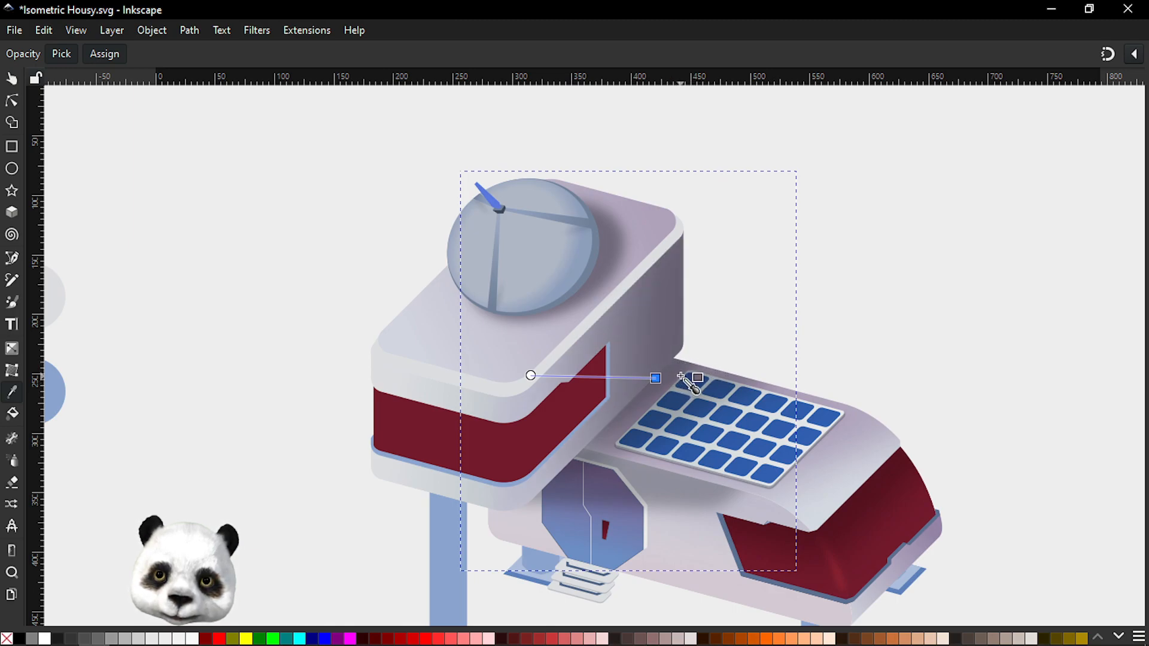
{"action": "key", "text": "s"}
{"action": "key", "text": "Escape"}
Step: Tilt the upper block's side wall gradient so it slopes down towards the wall's lower rear area
{"action": "scroll", "coordinate": [925, 297], "scroll_direction": "down", "scroll_amount": 4}
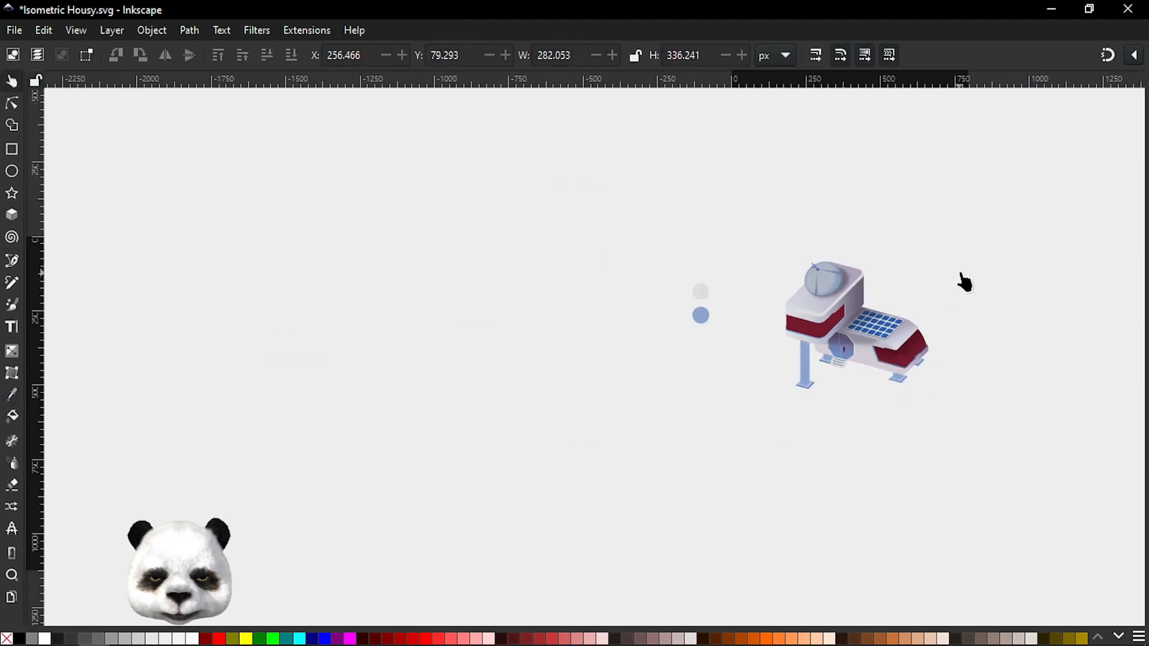
{"action": "scroll", "coordinate": [965, 276], "scroll_direction": "up", "scroll_amount": 1}
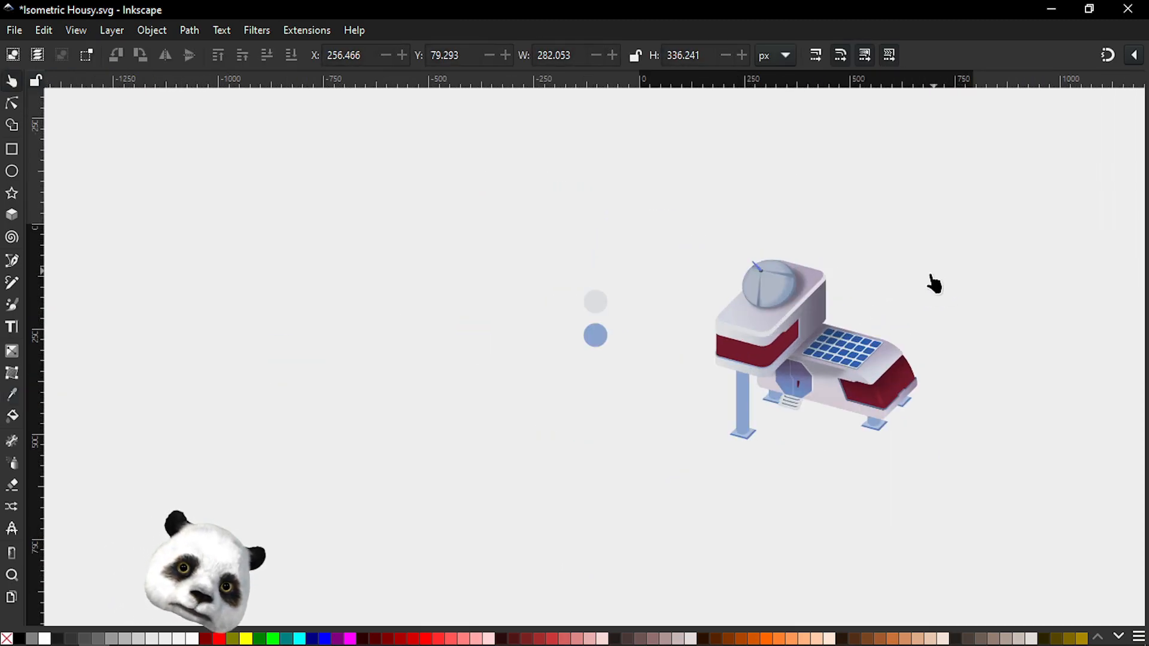
{"action": "scroll", "coordinate": [832, 316], "scroll_direction": "up", "scroll_amount": 2}
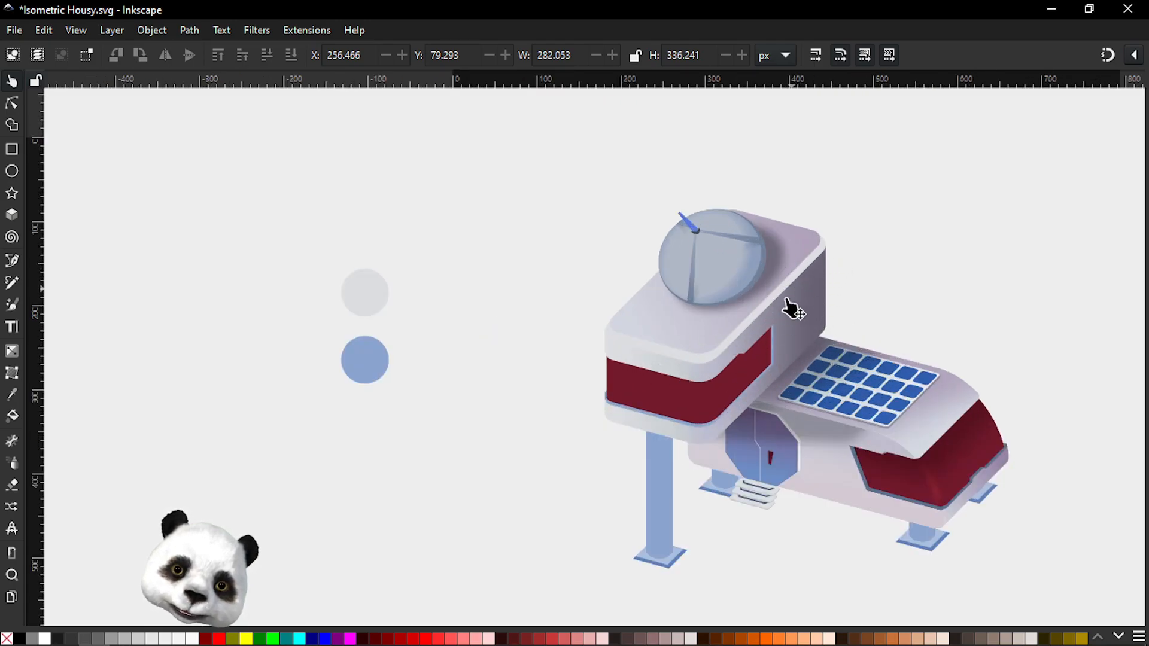
{"action": "scroll", "coordinate": [799, 395], "scroll_direction": "down", "scroll_amount": 1}
{"action": "scroll", "coordinate": [797, 403], "scroll_direction": "up", "scroll_amount": 1}
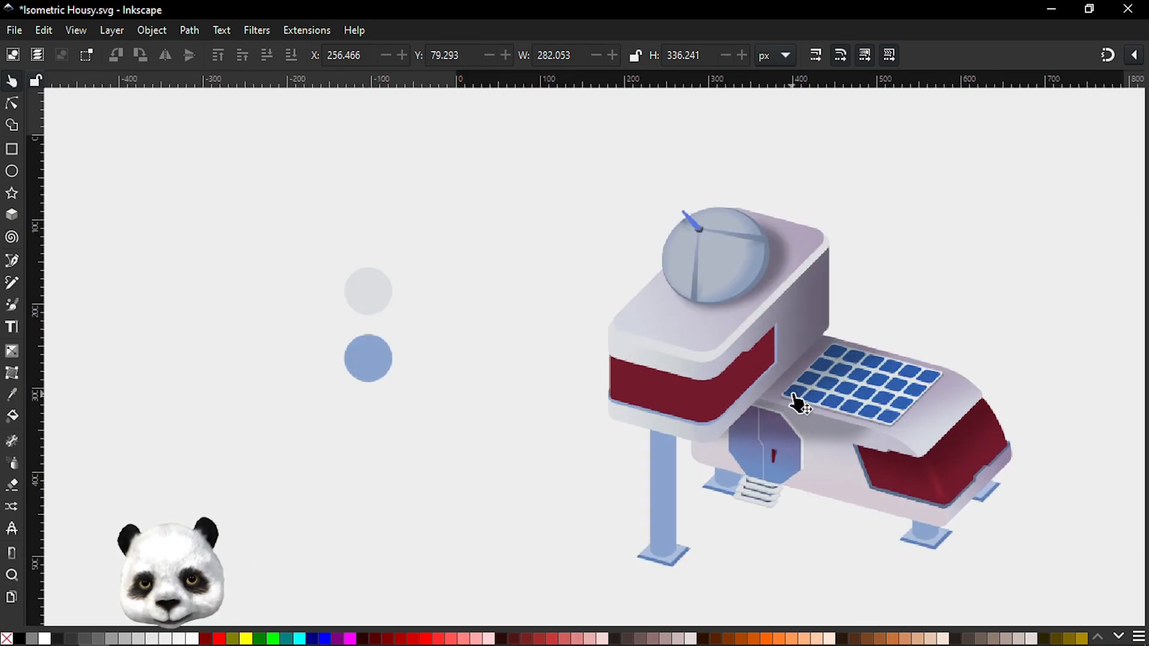
{"action": "scroll", "coordinate": [797, 393], "scroll_direction": "up", "scroll_amount": 1}
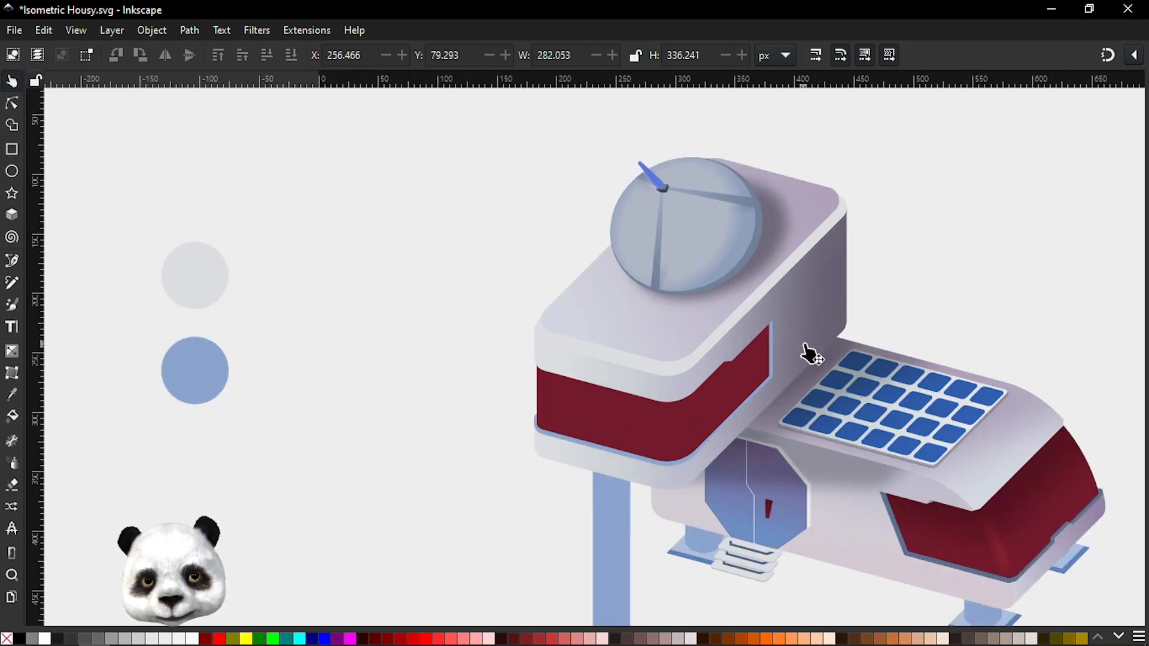
{"action": "key", "text": "g"}
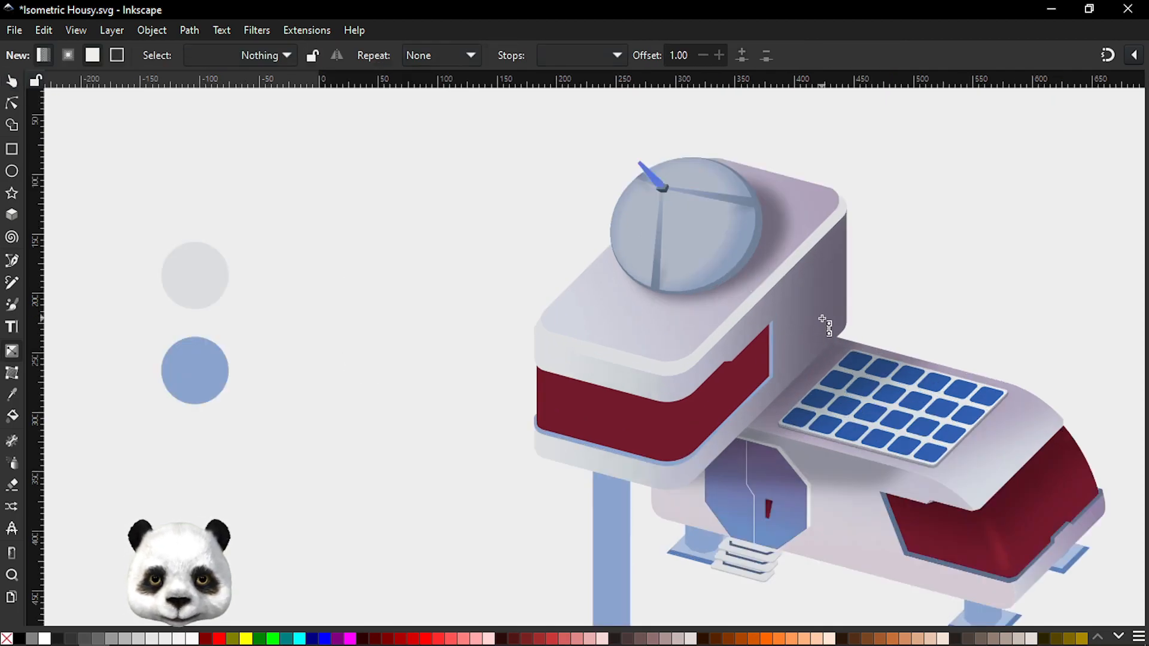
{"action": "left_click", "coordinate": [823, 322]}
{"action": "mouse_move", "coordinate": [694, 354]}
{"action": "left_mouse_down"}
{"action": "mouse_move", "coordinate": [691, 329]}
{"action": "mouse_move", "coordinate": [712, 304]}
{"action": "mouse_move", "coordinate": [700, 323]}
{"action": "left_mouse_up"}
{"action": "left_click", "coordinate": [701, 326]}
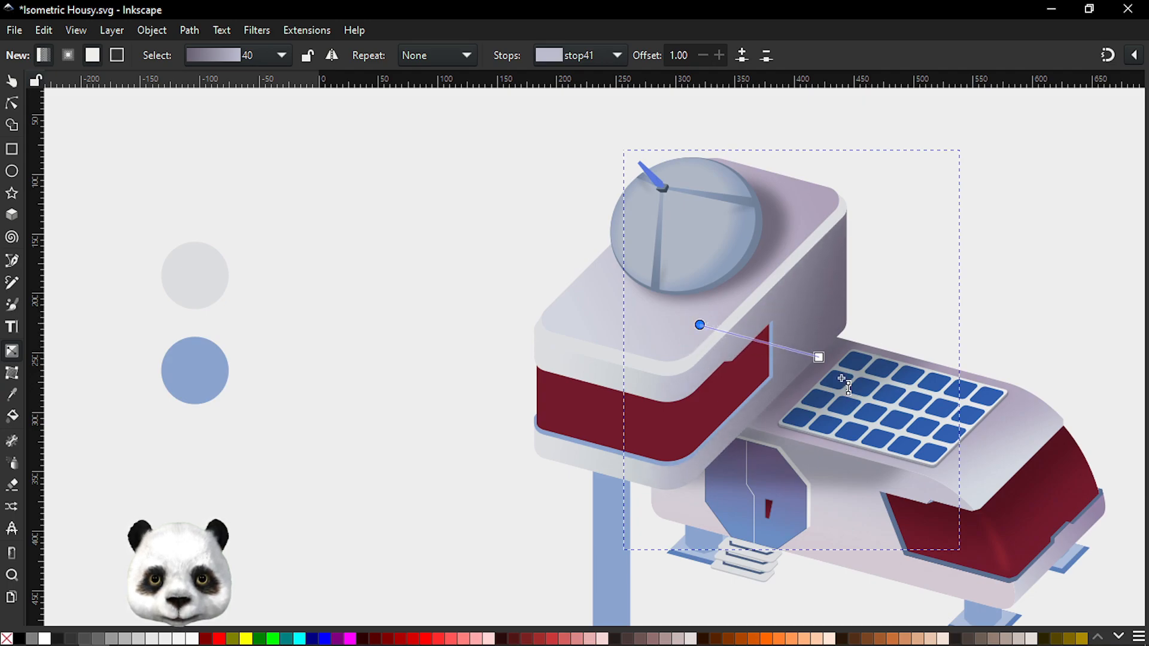
{"action": "key", "text": "n"}
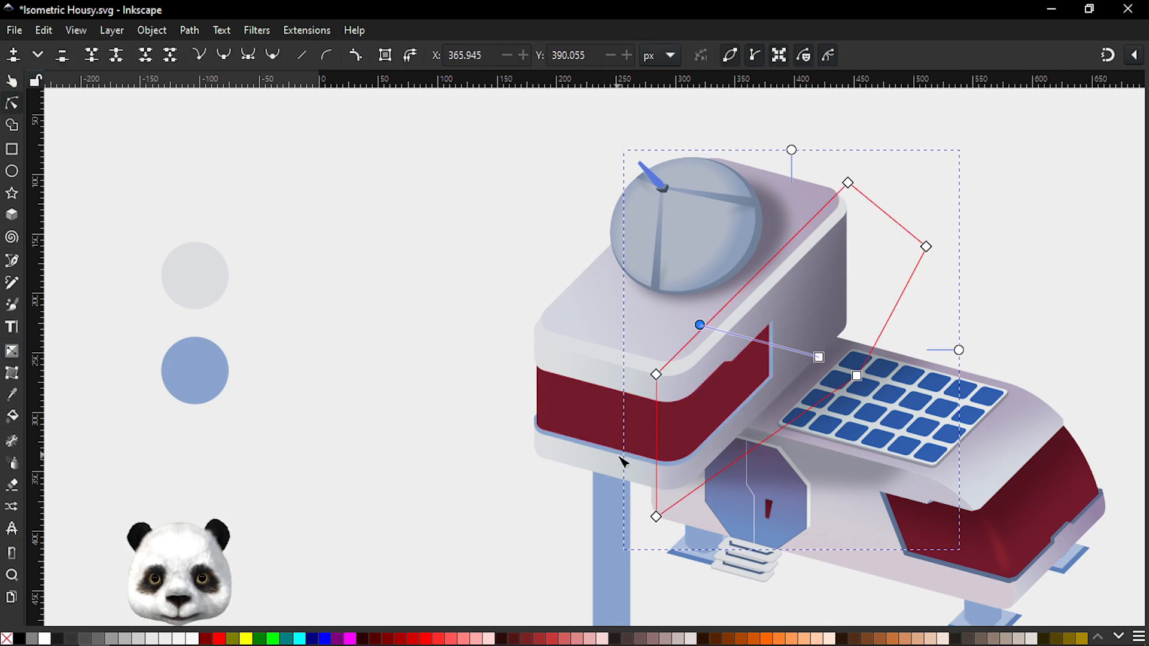
{"action": "left_click", "coordinate": [597, 454]}
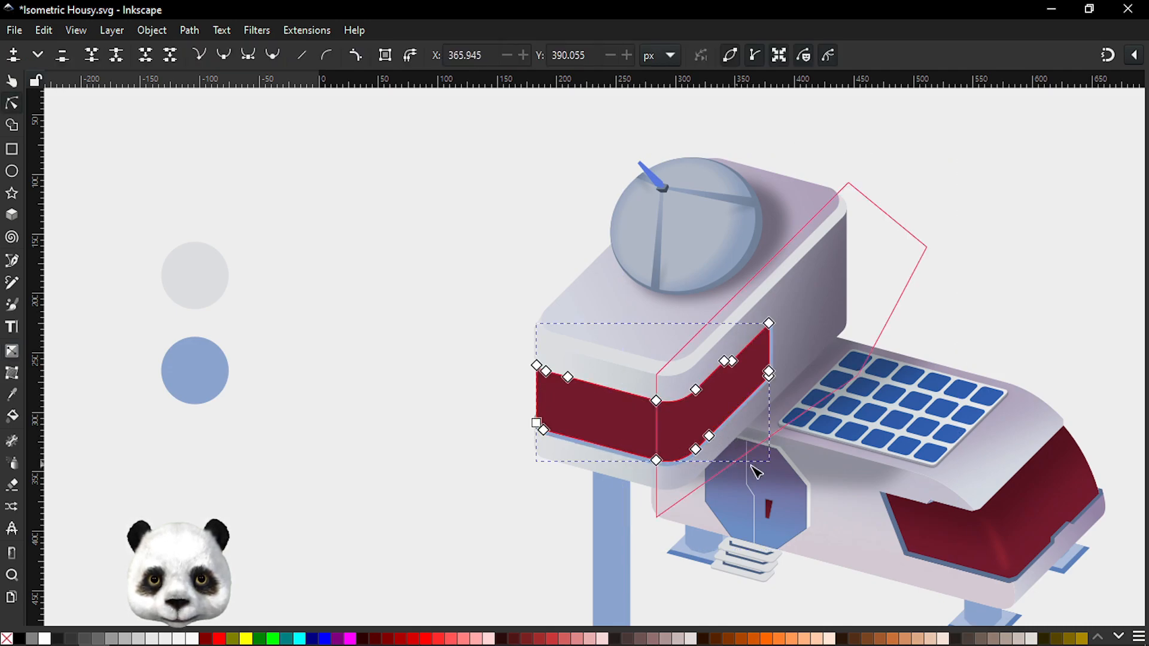
{"action": "left_click_drag", "start_coordinate": [770, 470], "coordinate": [664, 395]}
{"action": "key", "text": "d"}
{"action": "left_click", "coordinate": [788, 448]}
{"action": "key", "text": "ctrl+z"}
Step: Recolour the light blue trim under the upper block's red window with the slate blue sampled from the lower window's frame
{"action": "scroll", "coordinate": [471, 396], "scroll_direction": "up", "scroll_amount": 3}
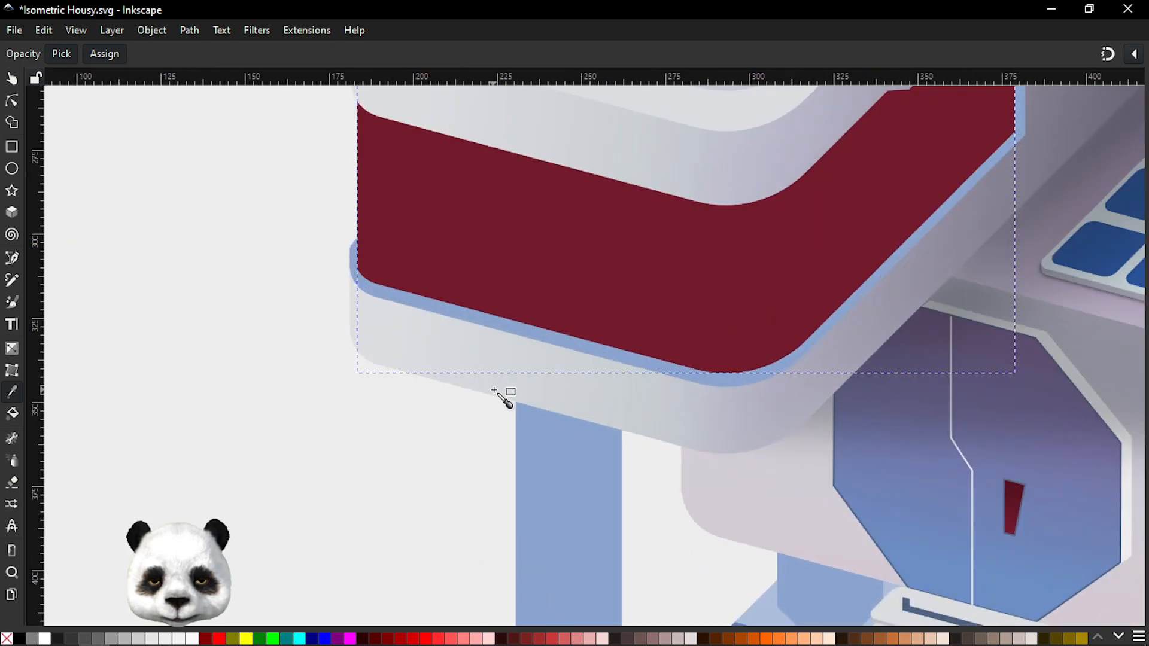
{"action": "key", "text": "n"}
{"action": "scroll", "coordinate": [557, 358], "scroll_direction": "down", "scroll_amount": 2}
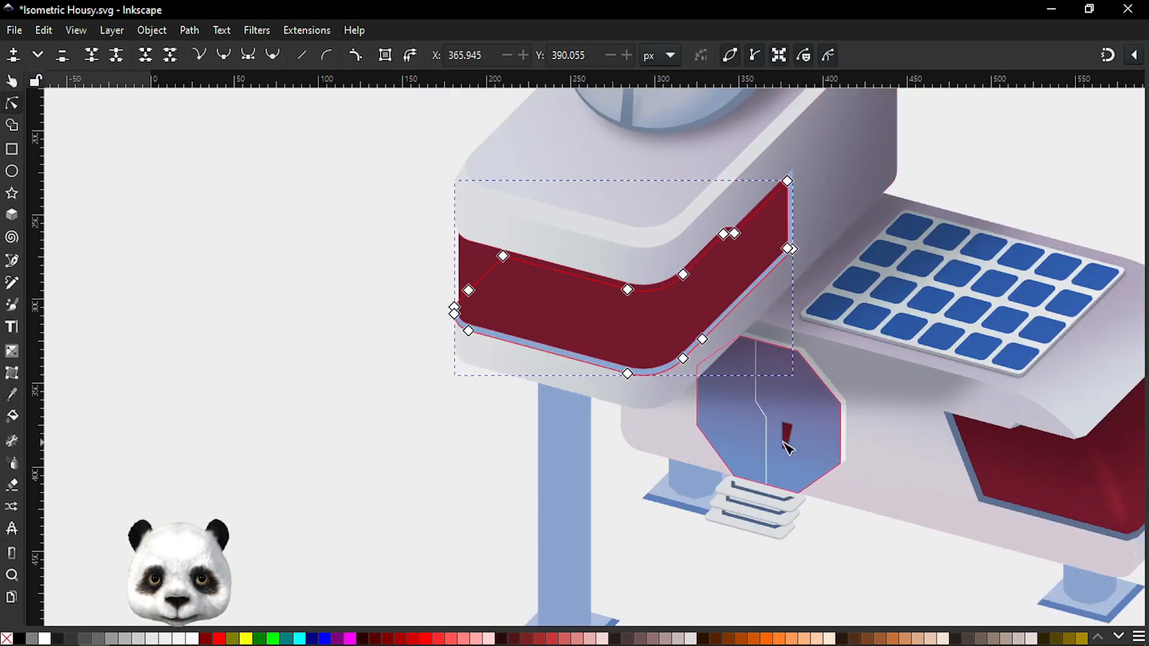
{"action": "left_click_drag", "start_coordinate": [941, 487], "coordinate": [678, 432]}
{"action": "key", "text": "d"}
{"action": "left_click", "coordinate": [701, 400], "text": "shift"}
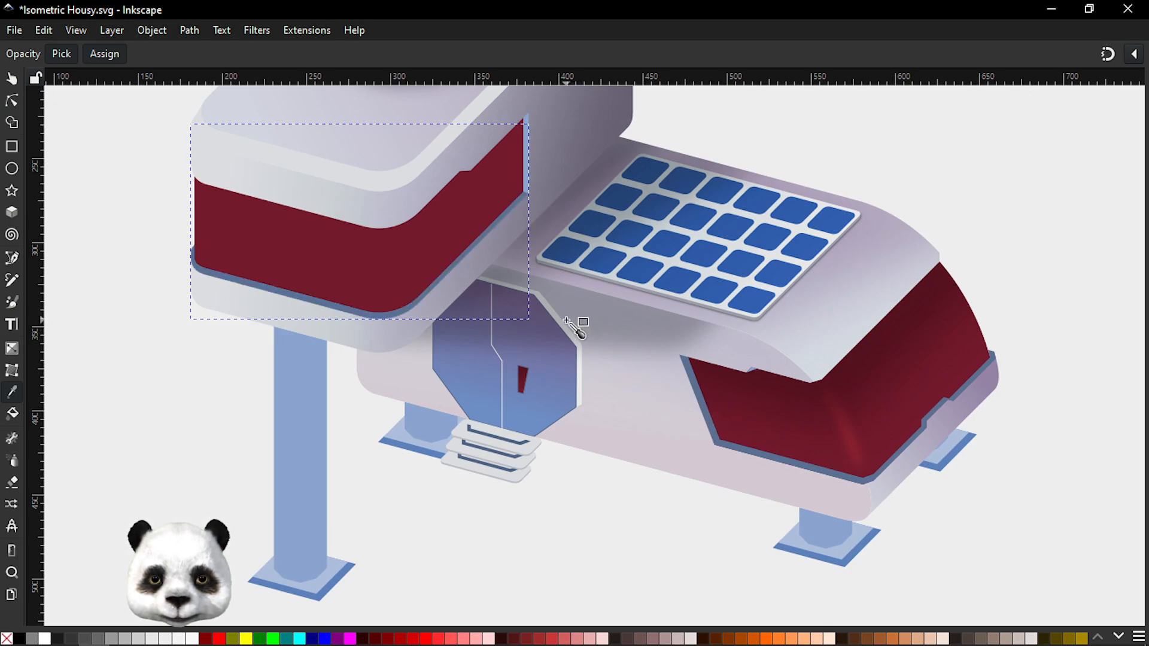
Step: Recolour the vertical trim strip at the upper window's end with the slate blue sampled from the trim below the window
{"action": "key", "text": "n"}
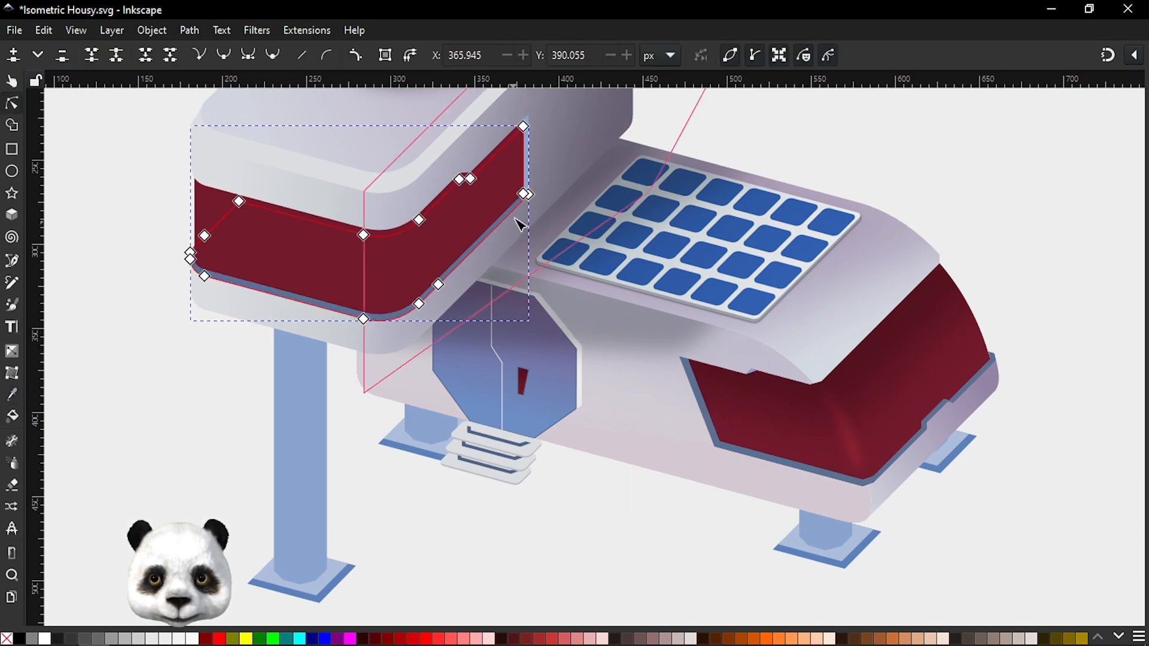
{"action": "scroll", "coordinate": [532, 157], "scroll_direction": "up", "scroll_amount": 2, "text": "ctrl"}
{"action": "left_click", "coordinate": [532, 150]}
{"action": "key", "text": "d"}
{"action": "left_click", "coordinate": [486, 286]}
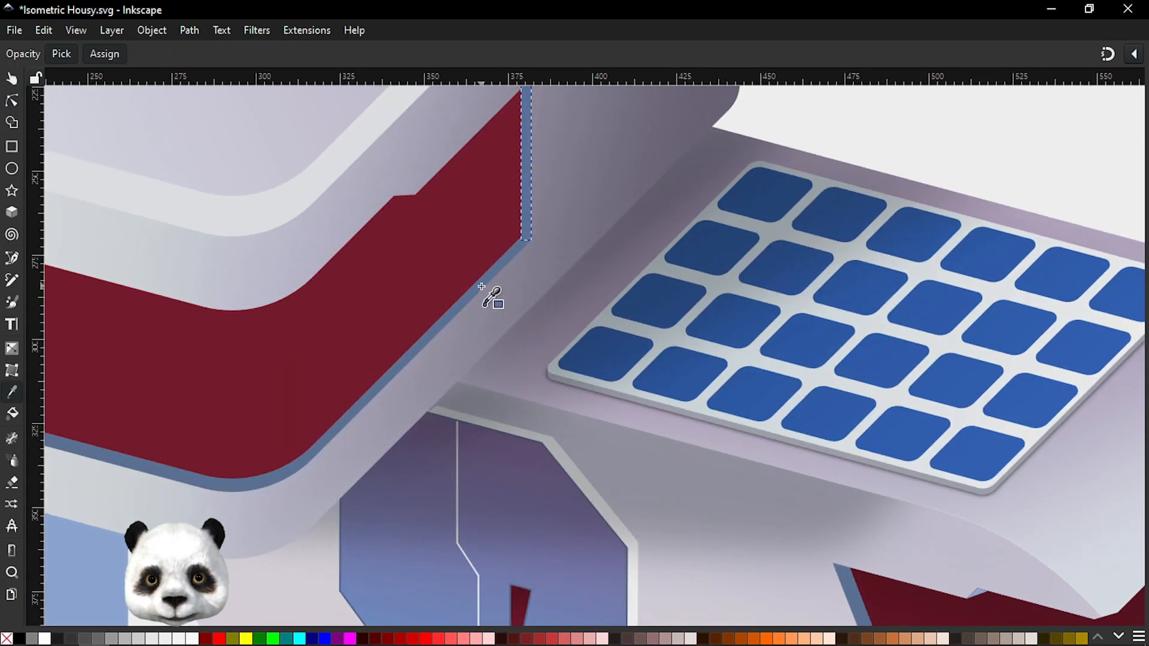
{"action": "key", "text": "5"}
{"action": "key", "text": "s"}
Step: Apply a linear gradient to the upper block's light grey roof rim, running diagonally from its front edge up to the side edge
{"action": "left_click_drag", "start_coordinate": [706, 244], "coordinate": [838, 223]}
{"action": "scroll", "coordinate": [812, 233], "scroll_direction": "down", "scroll_amount": 1, "text": "ctrl"}
{"action": "scroll", "coordinate": [688, 206], "scroll_direction": "up", "scroll_amount": 2, "text": "ctrl"}
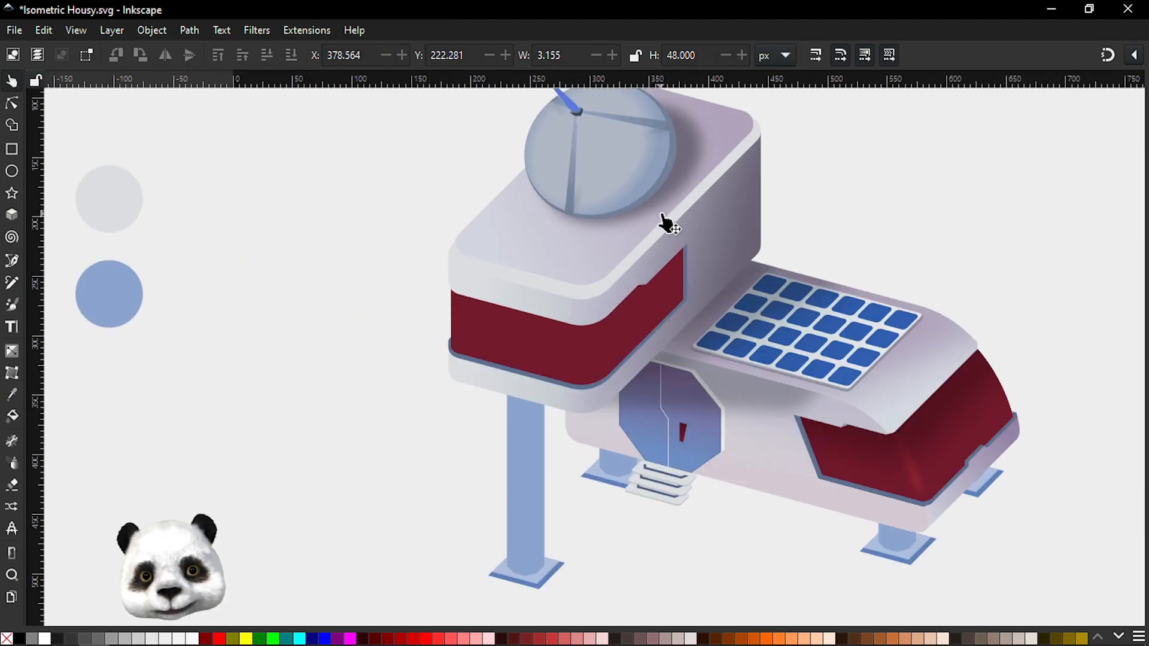
{"action": "scroll", "coordinate": [647, 249], "scroll_direction": "up", "scroll_amount": 3, "text": "ctrl"}
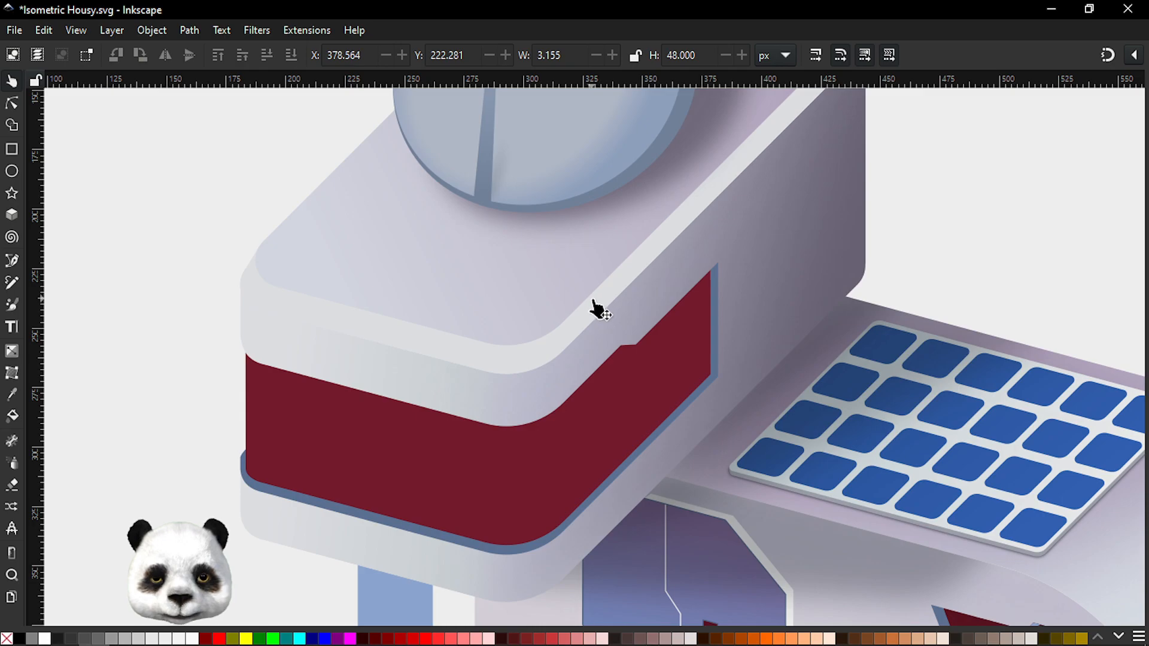
{"action": "key", "text": "n"}
{"action": "left_click", "coordinate": [587, 327]}
{"action": "left_click_drag", "start_coordinate": [610, 318], "coordinate": [482, 423]}
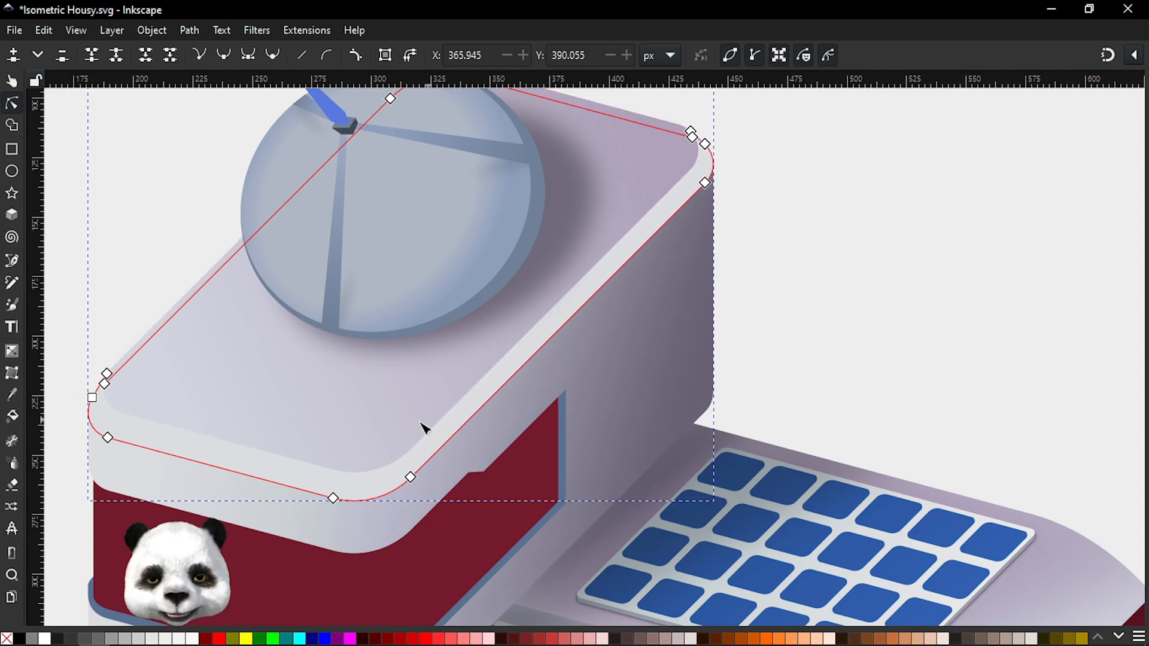
{"action": "key", "text": "g"}
{"action": "left_click_drag", "start_coordinate": [245, 457], "coordinate": [581, 292]}
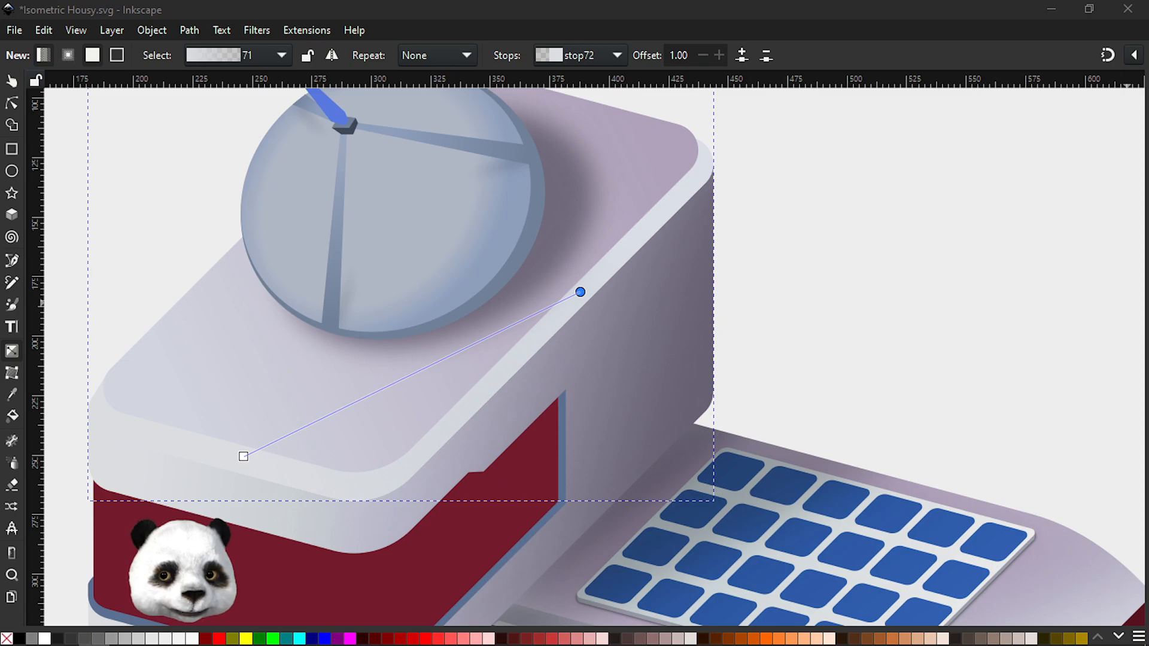
Step: Recolour the side end of the rim gradient with the mauve sampled from the lower roof behind the solar panels
{"action": "left_click", "coordinate": [580, 292]}
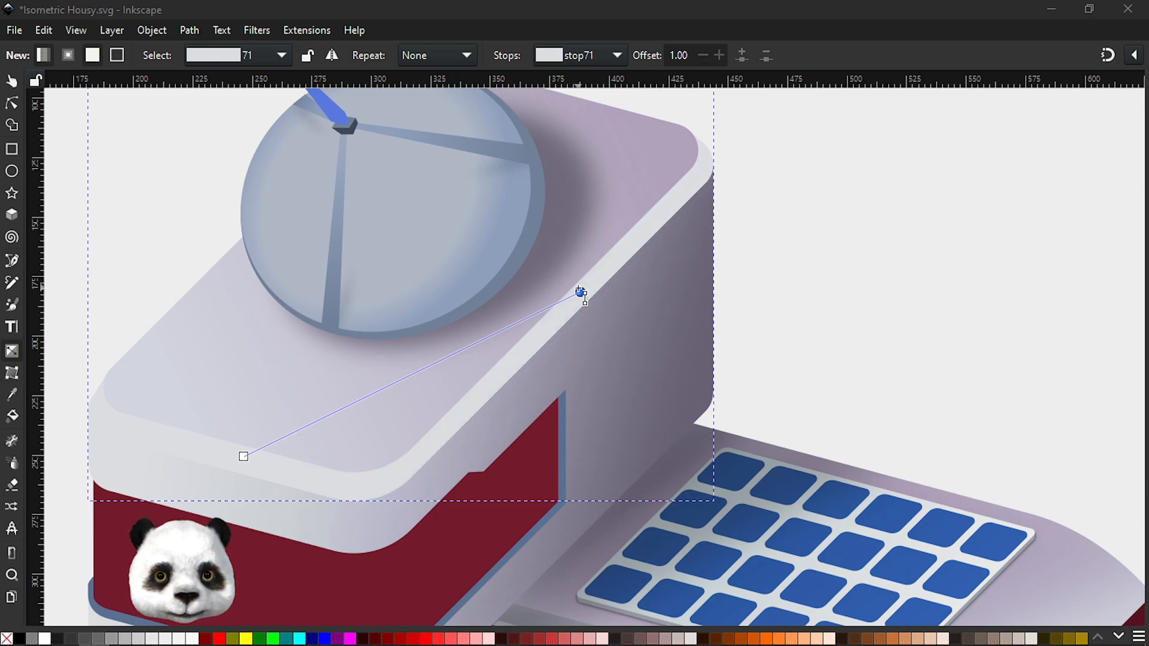
{"action": "key", "text": "d"}
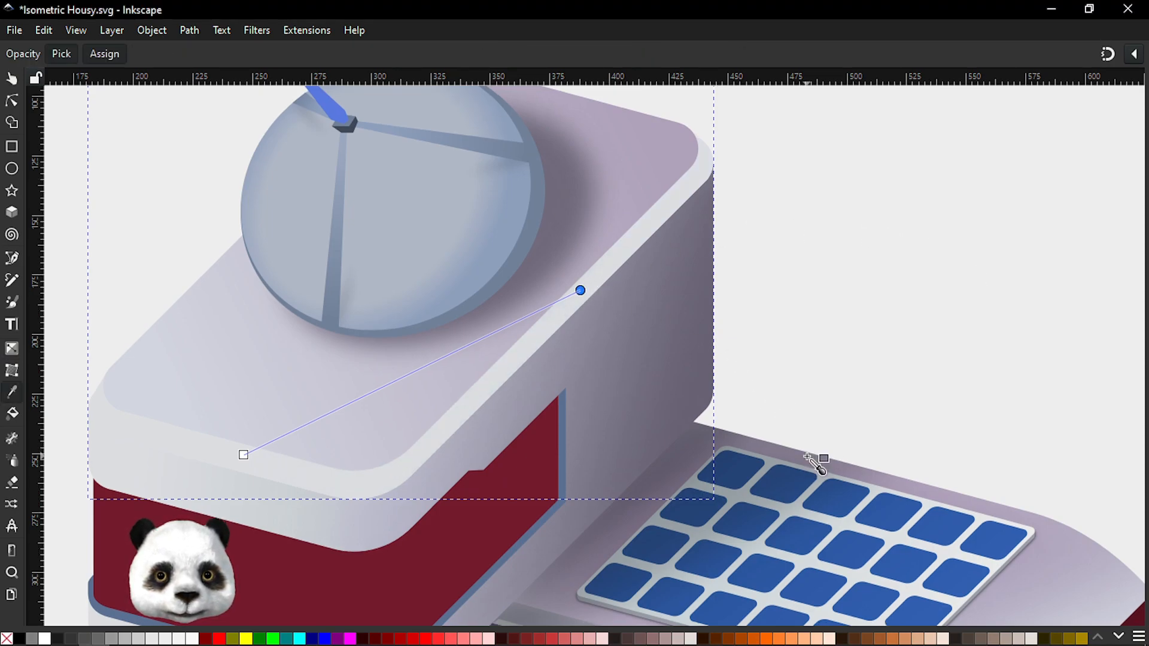
{"action": "left_click", "coordinate": [812, 458]}
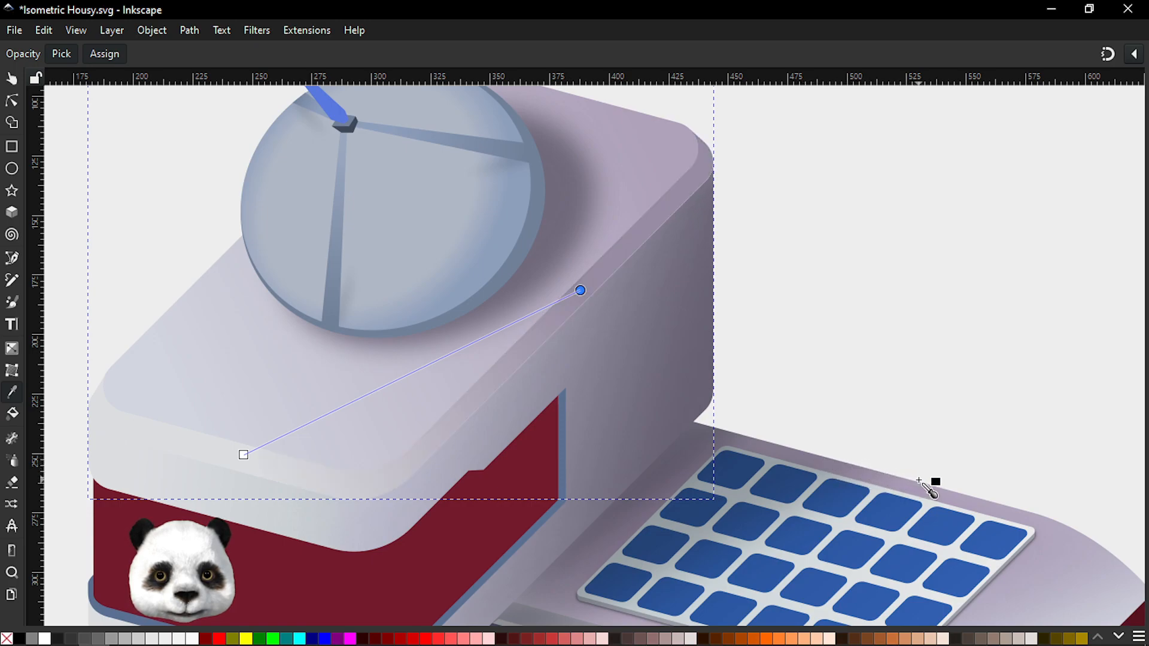
{"action": "left_click_drag", "start_coordinate": [803, 356], "coordinate": [949, 298]}
Step: Recolour the front end of the rim gradient with the lavender sampled from the lower roof's front band
{"action": "left_click", "coordinate": [390, 397]}
{"action": "left_click_drag", "start_coordinate": [886, 503], "coordinate": [750, 329]}
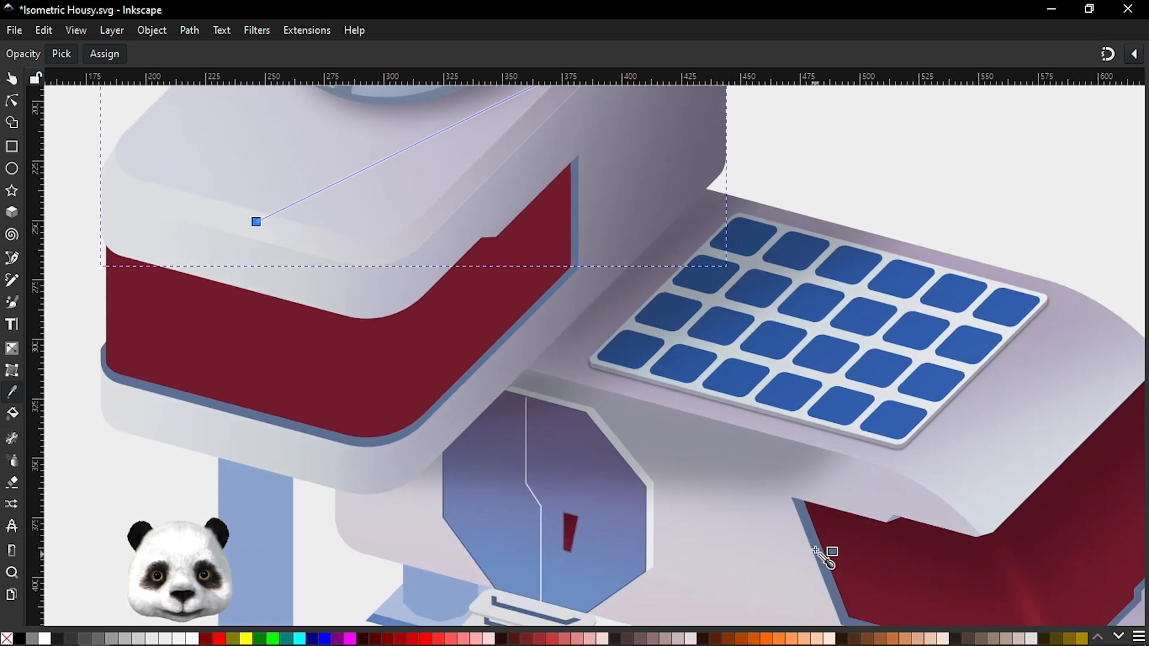
{"action": "left_click", "coordinate": [919, 497]}
{"action": "scroll", "coordinate": [814, 487], "scroll_direction": "down", "scroll_amount": 2}
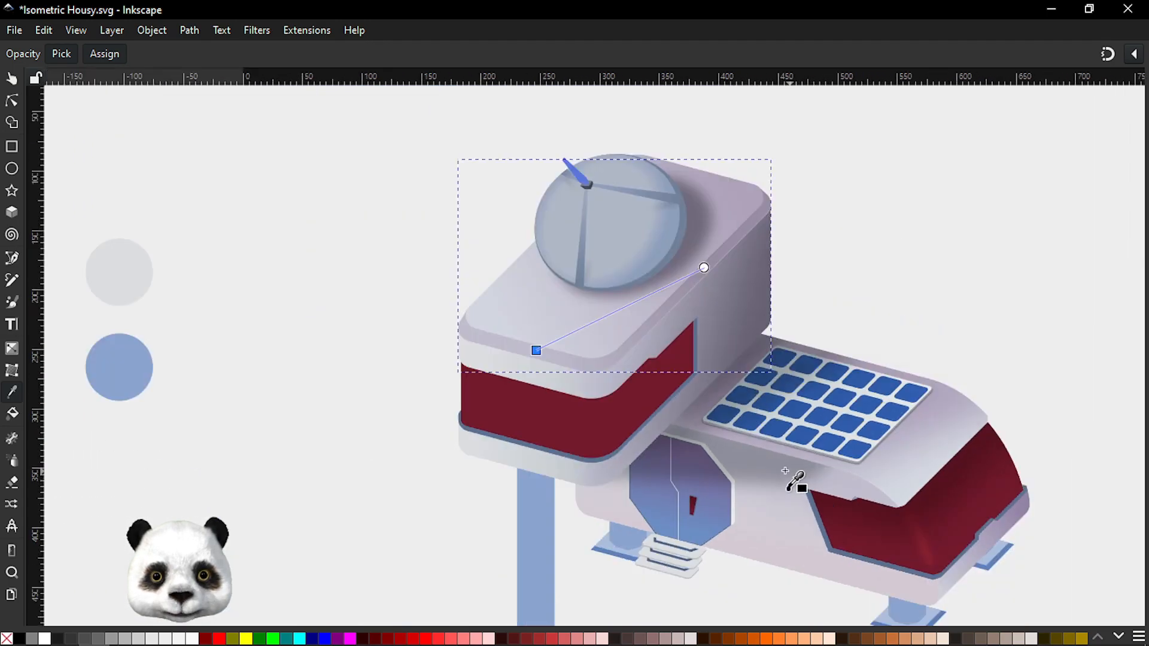
Step: Try paler tones sampled from the lower body and surroundings on the front end of the rim gradient, and save the document
{"action": "left_click", "coordinate": [812, 572]}
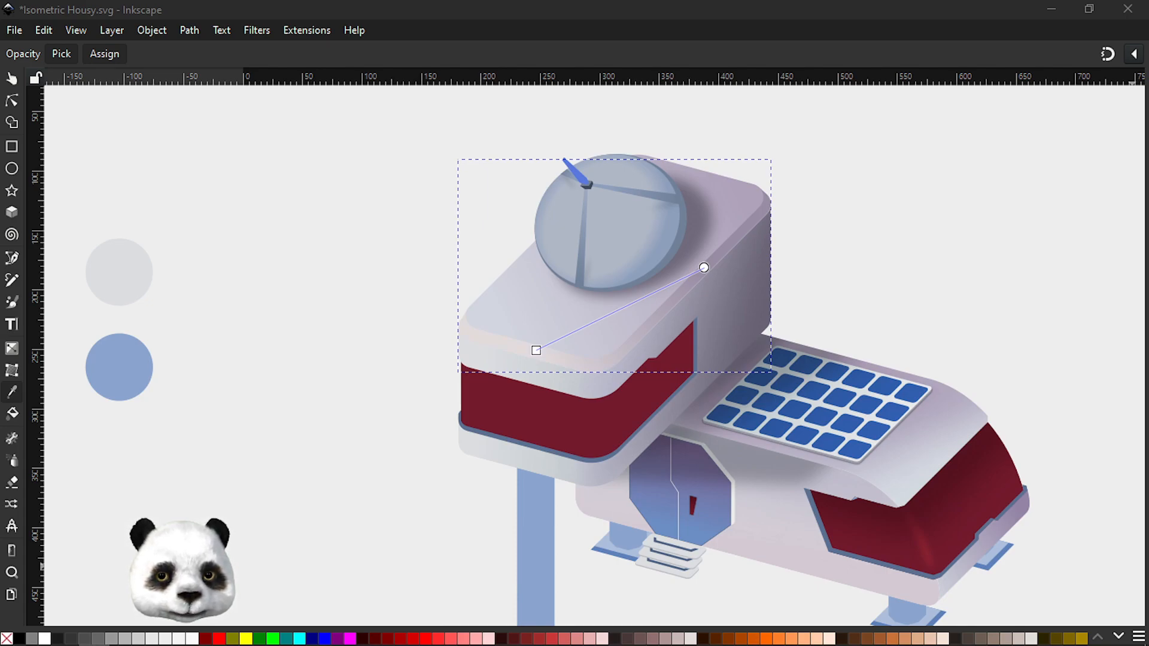
{"action": "scroll", "coordinate": [465, 416], "scroll_direction": "up", "scroll_amount": 1}
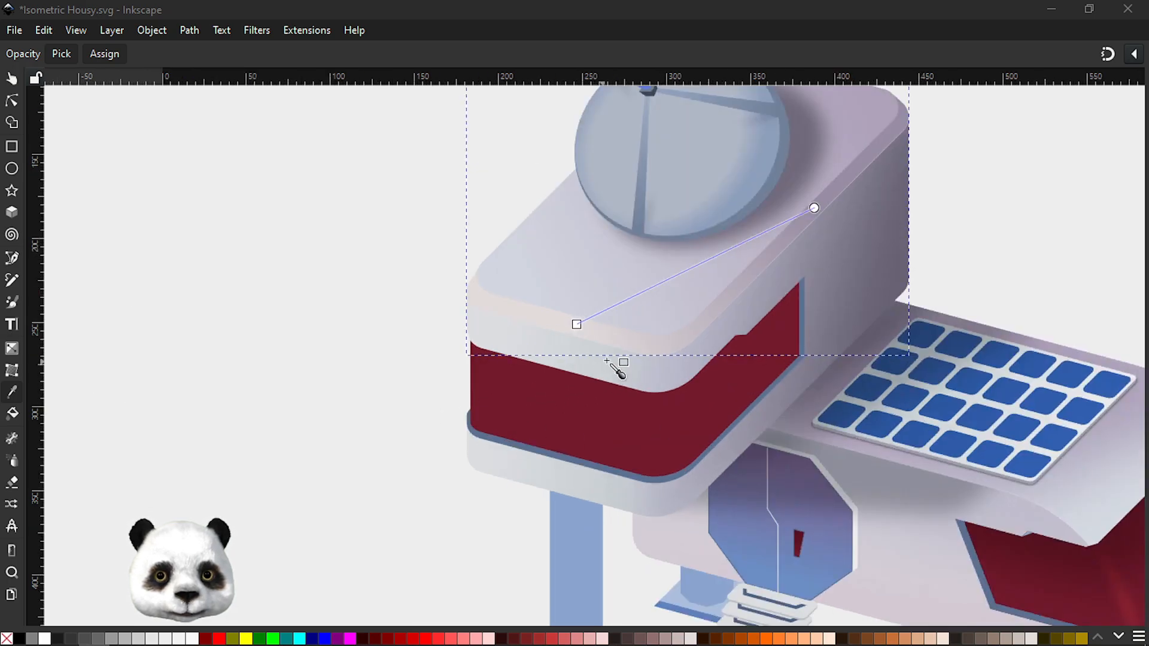
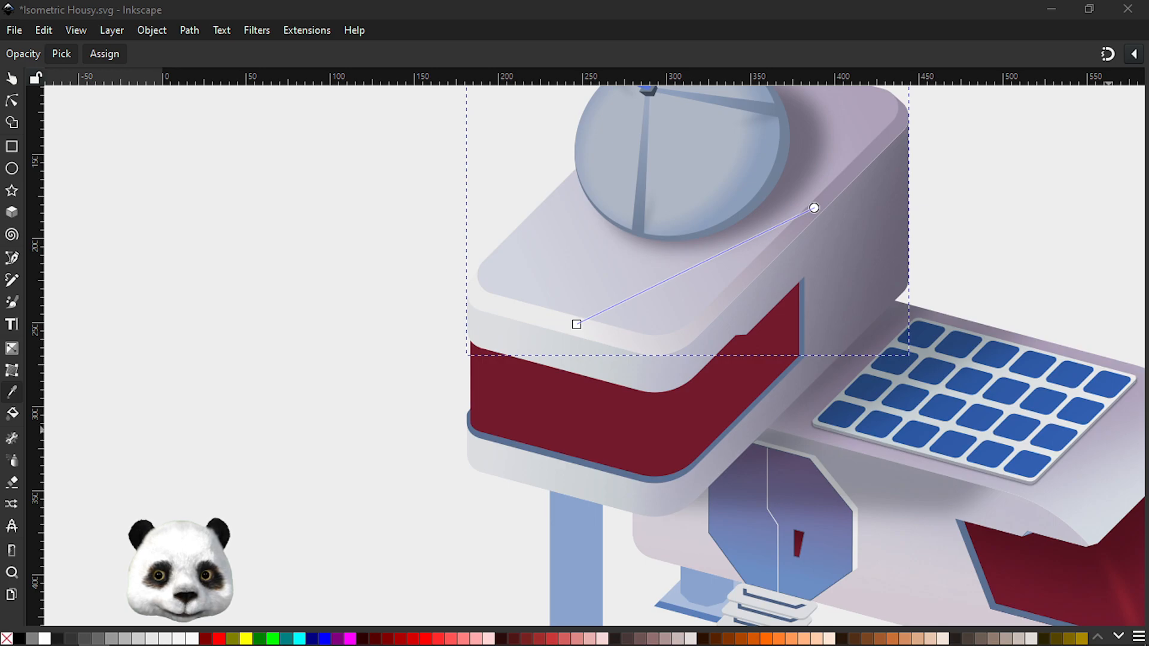
{"action": "left_click", "coordinate": [993, 249]}
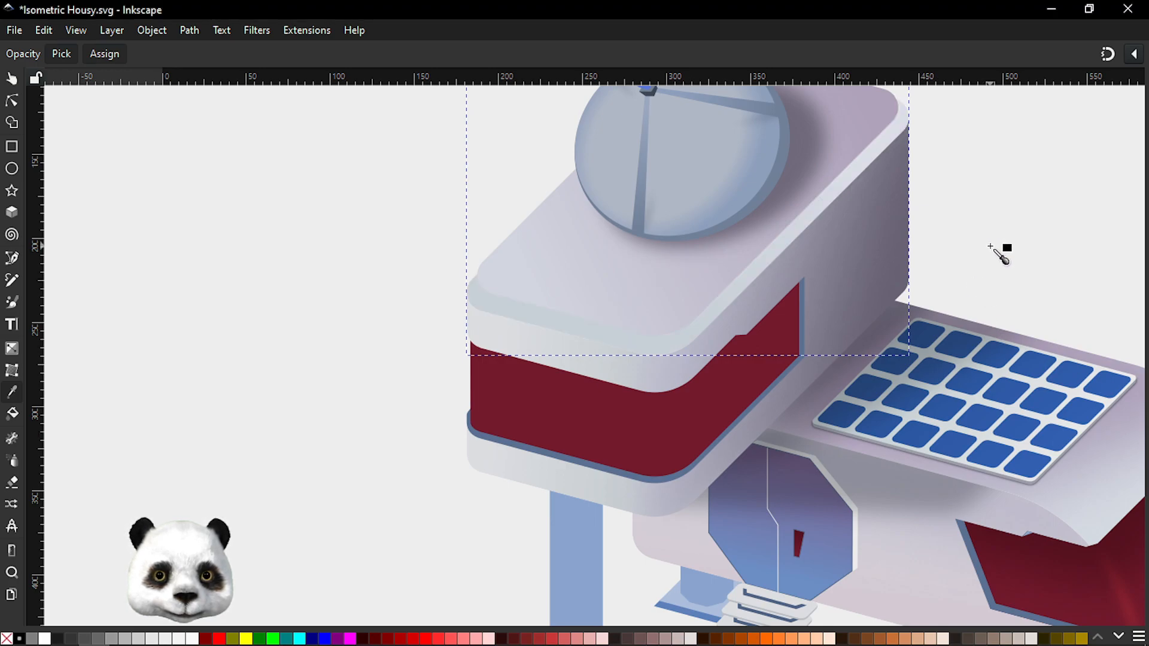
{"action": "key", "text": "s"}
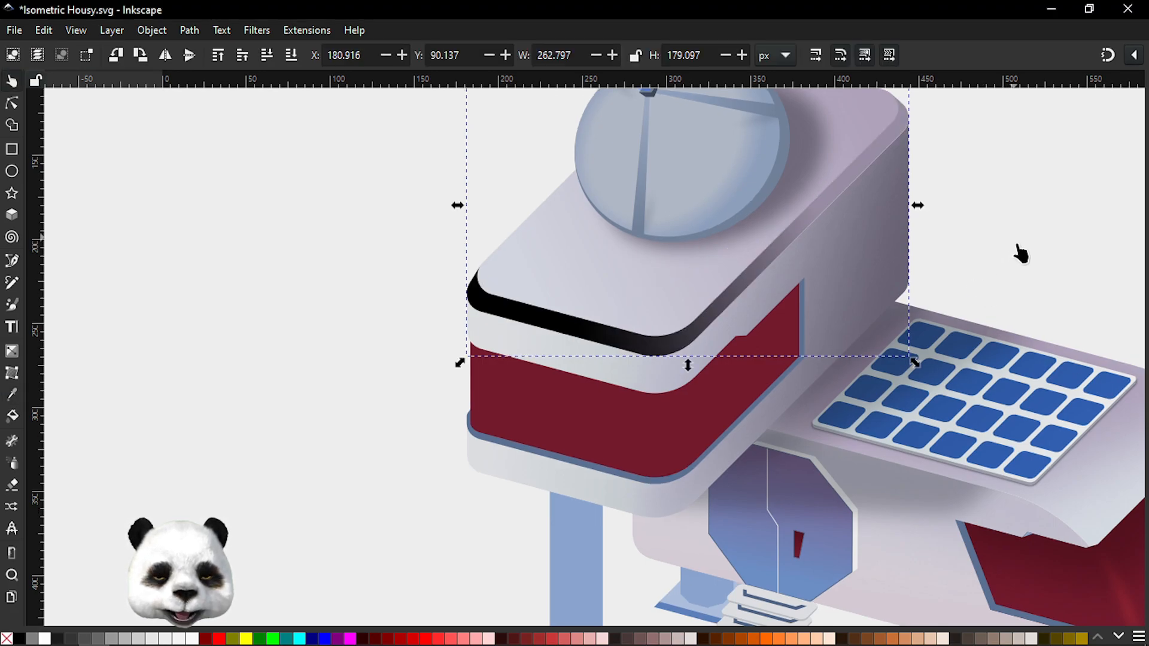
{"action": "scroll", "coordinate": [1017, 239], "scroll_direction": "down", "scroll_amount": 2}
{"action": "left_click_drag", "start_coordinate": [1036, 236], "coordinate": [839, 242]}
{"action": "key", "text": "ctrl+s"}
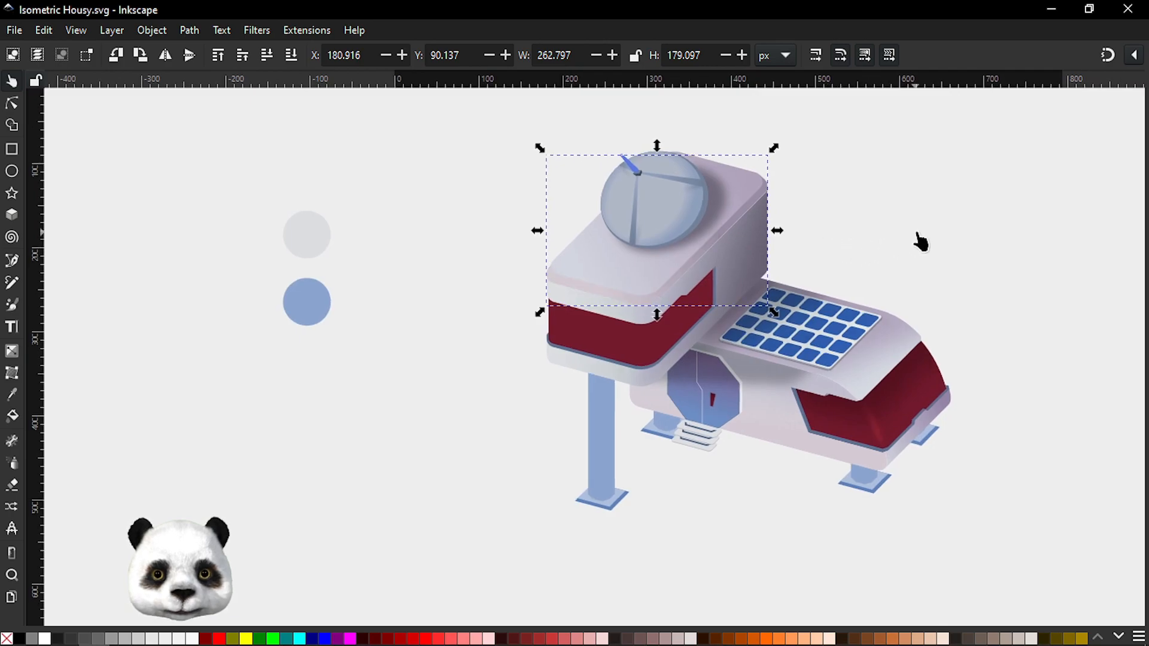
{"action": "left_click", "coordinate": [934, 249]}
{"action": "scroll", "coordinate": [593, 316], "scroll_direction": "up", "scroll_amount": 2}
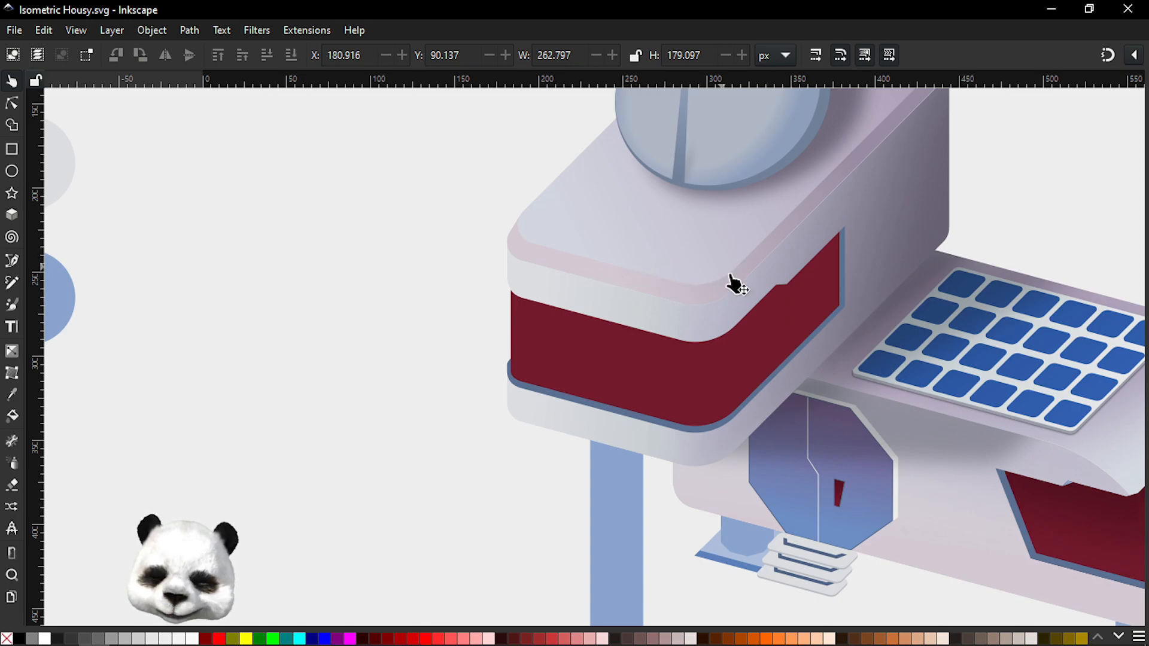
Step: Undo the last colour change on the rim gradient and save the document
{"action": "key", "text": "ctrl+z"}
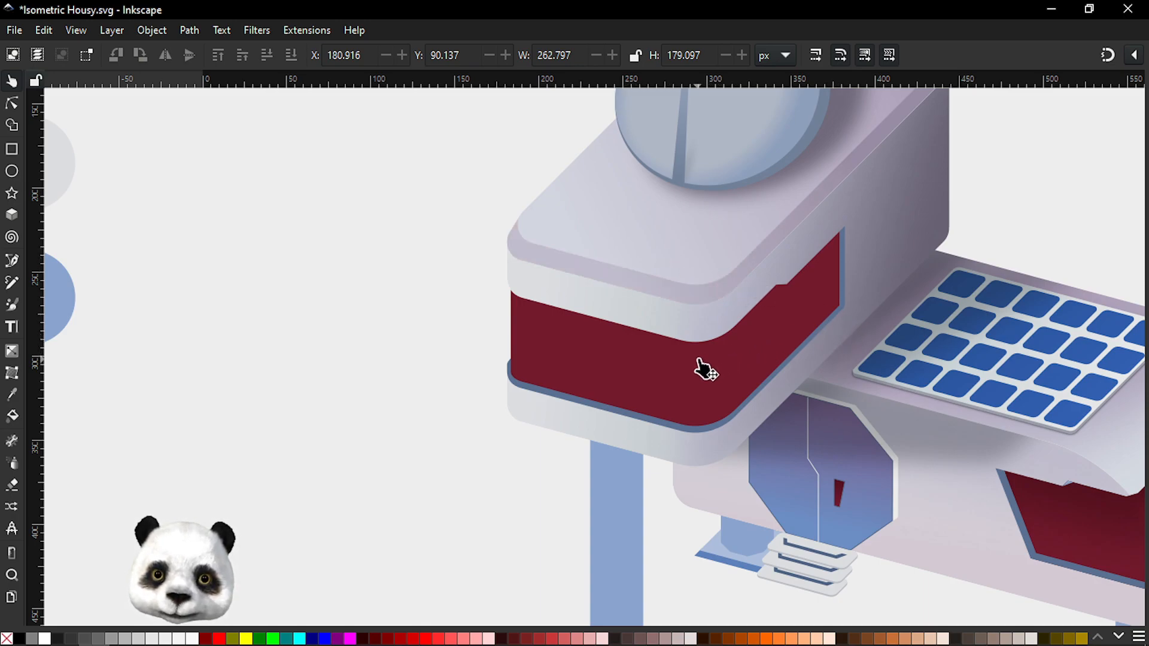
{"action": "scroll", "coordinate": [695, 369], "scroll_direction": "down", "scroll_amount": 1}
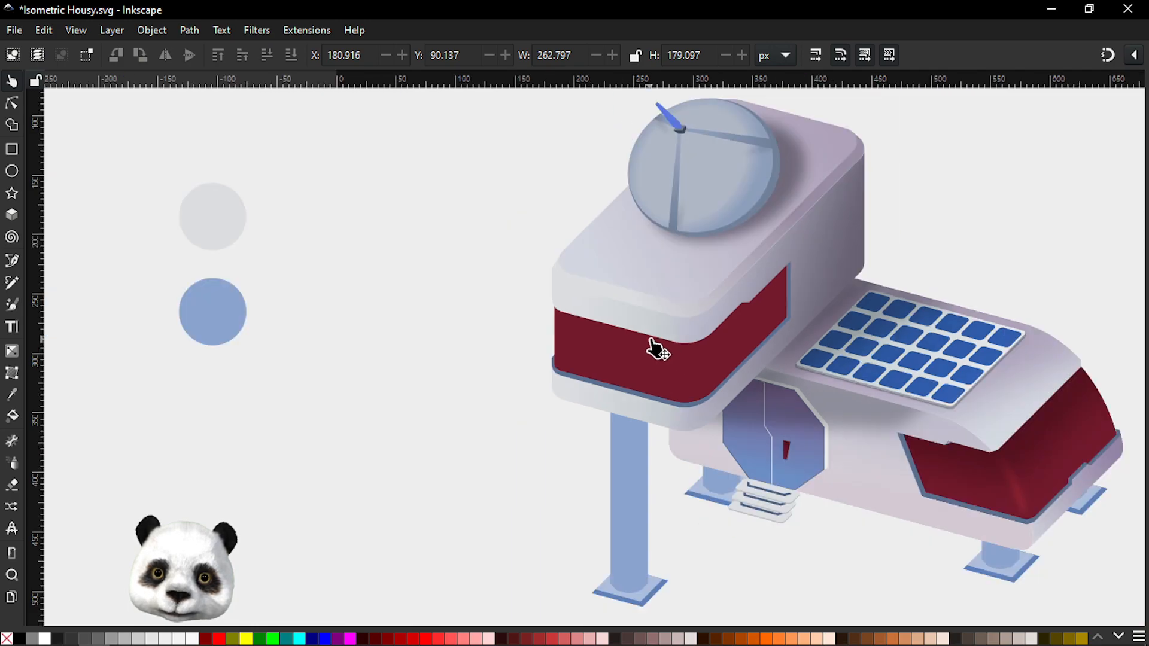
{"action": "key", "text": "ctrl+s"}
{"action": "left_click_drag", "start_coordinate": [1014, 271], "coordinate": [1003, 295]}
{"action": "scroll", "coordinate": [623, 321], "scroll_direction": "down", "scroll_amount": 3}
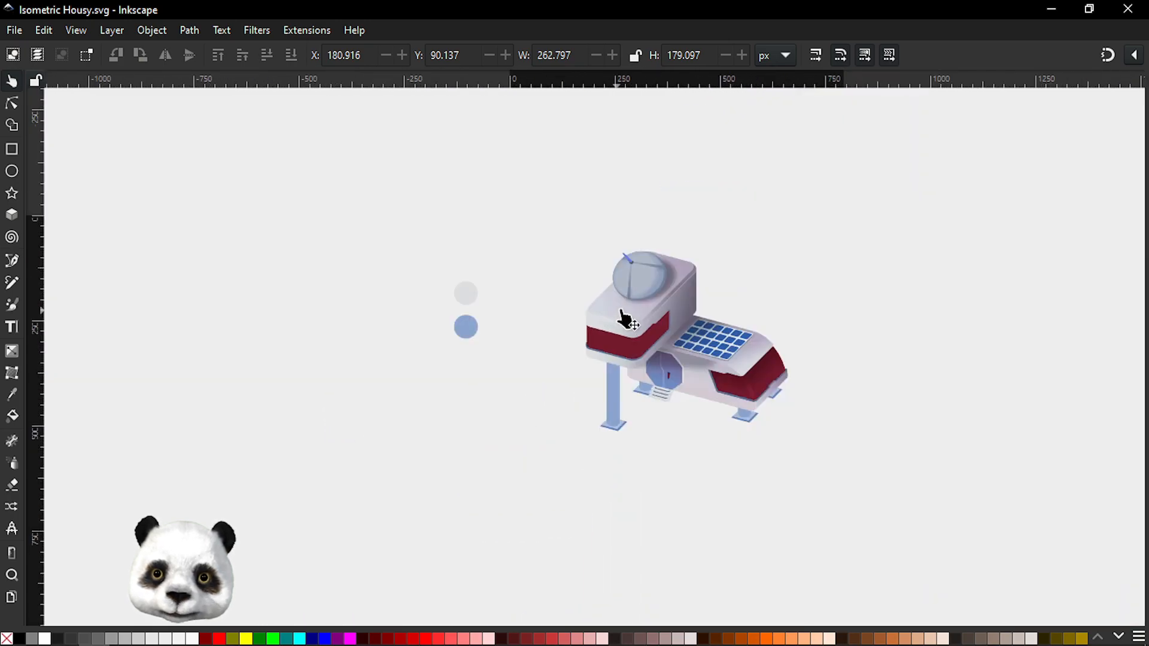
Step: Recolour the front end of the rim gradient with a pale lavender sampled near the upper roof's front edge
{"action": "scroll", "coordinate": [629, 340], "scroll_direction": "up", "scroll_amount": 2}
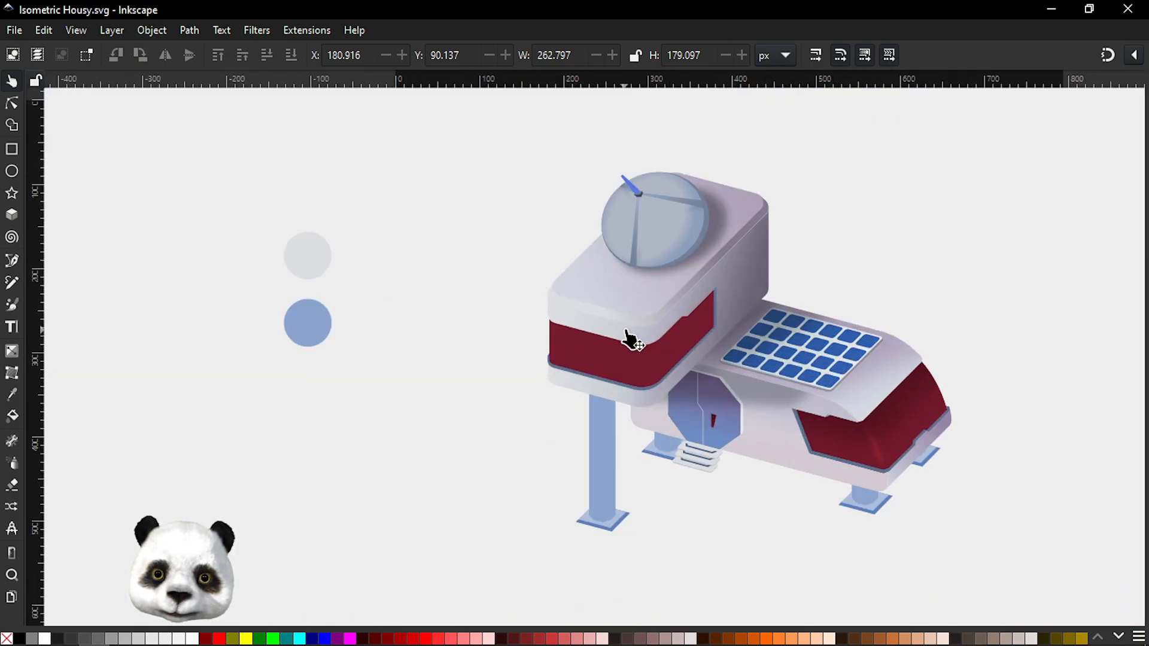
{"action": "scroll", "coordinate": [629, 340], "scroll_direction": "up", "scroll_amount": 1}
{"action": "key", "text": "g"}
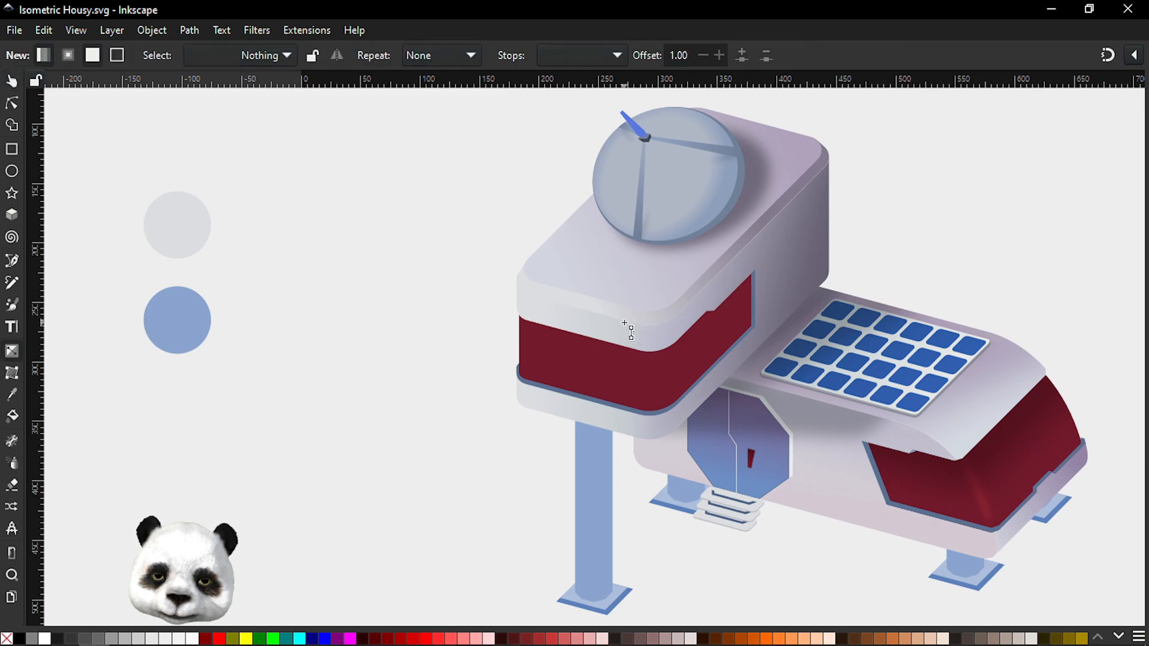
{"action": "left_click", "coordinate": [589, 305]}
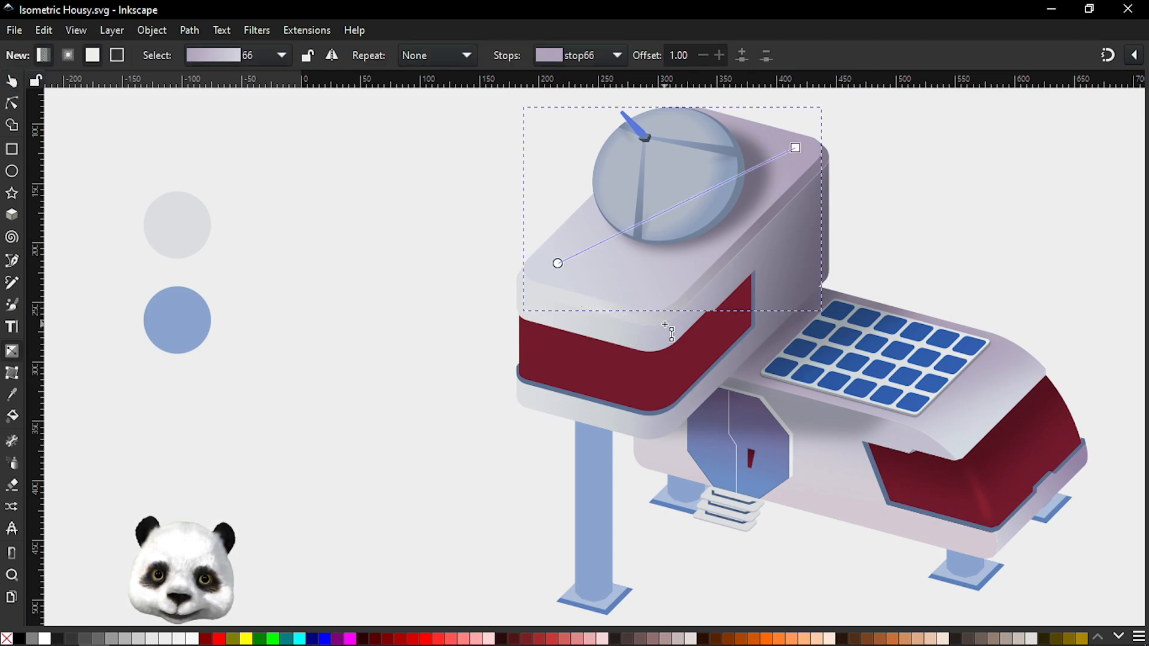
{"action": "left_click", "coordinate": [657, 329]}
{"action": "left_click", "coordinate": [594, 305]}
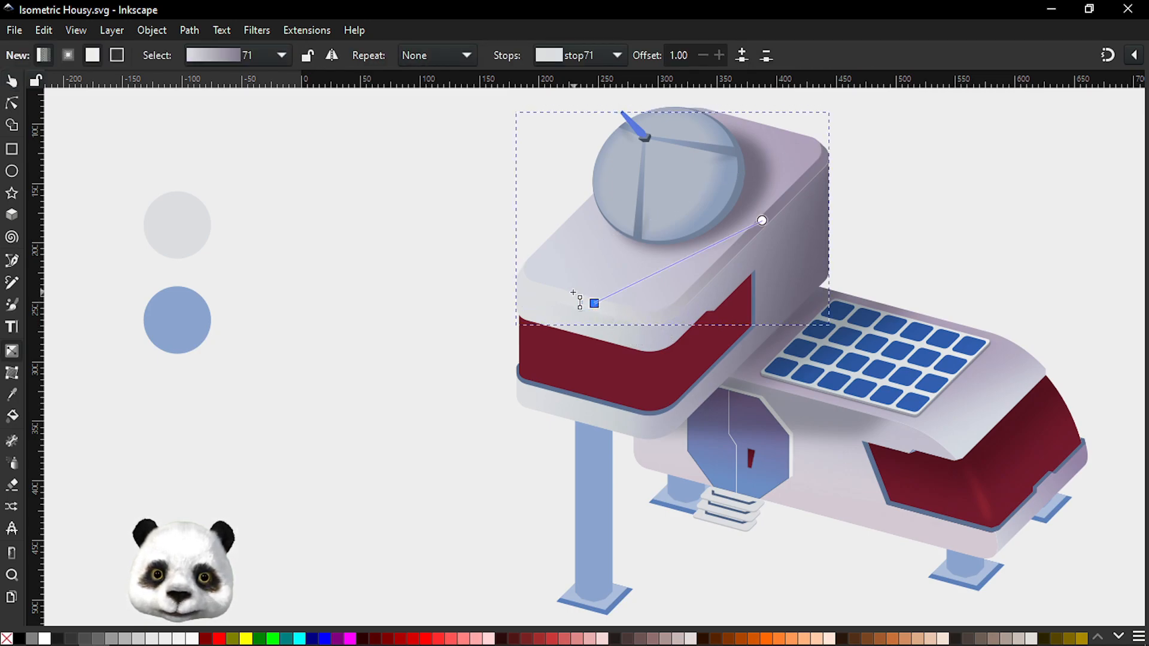
{"action": "key", "text": "d"}
{"action": "left_click", "coordinate": [568, 283]}
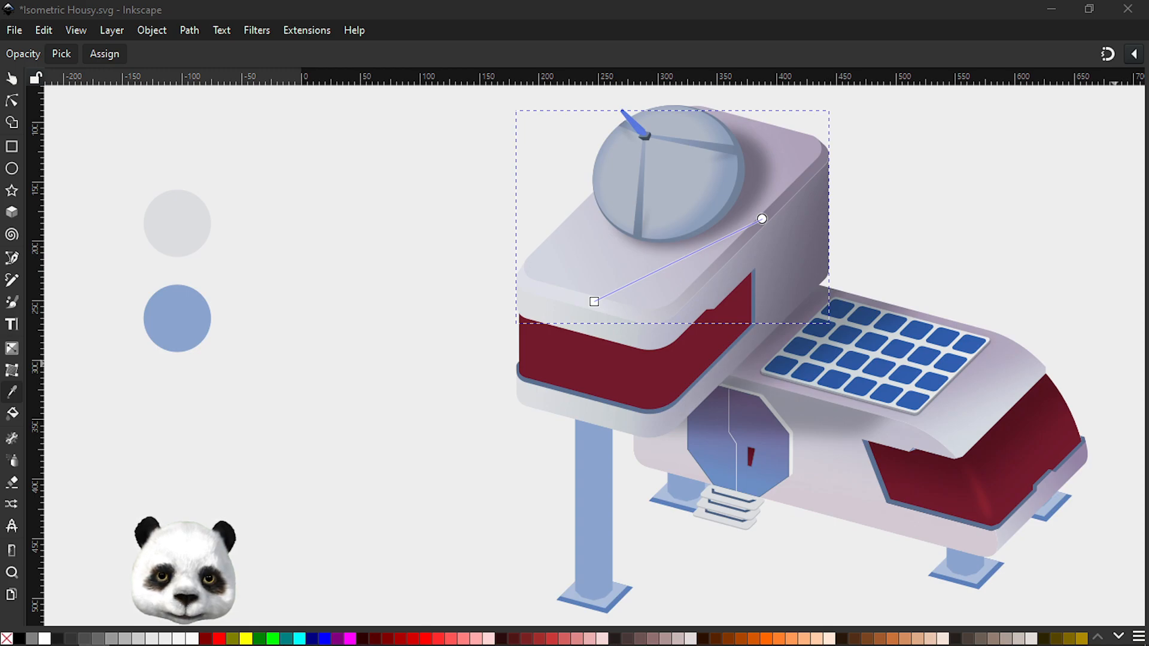
{"action": "scroll", "coordinate": [649, 326], "scroll_direction": "up", "scroll_amount": 2}
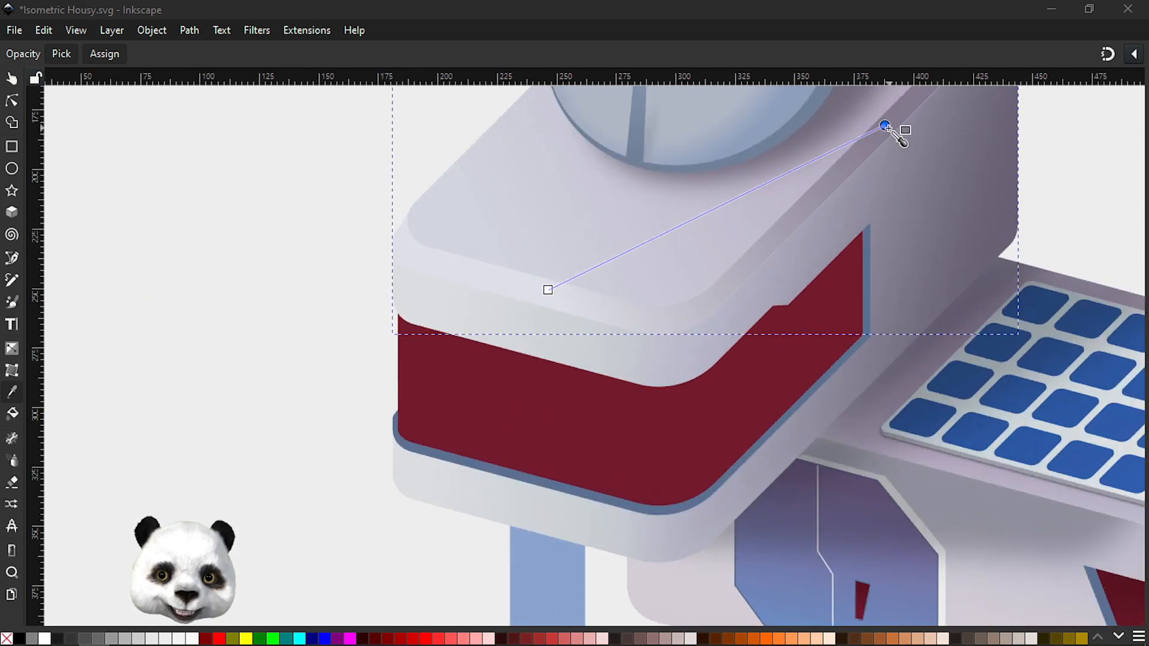
Step: Move the front handle of the rim gradient slightly towards the side end and save the document
{"action": "left_click", "coordinate": [548, 290]}
{"action": "left_click_drag", "start_coordinate": [578, 285], "coordinate": [570, 285]}
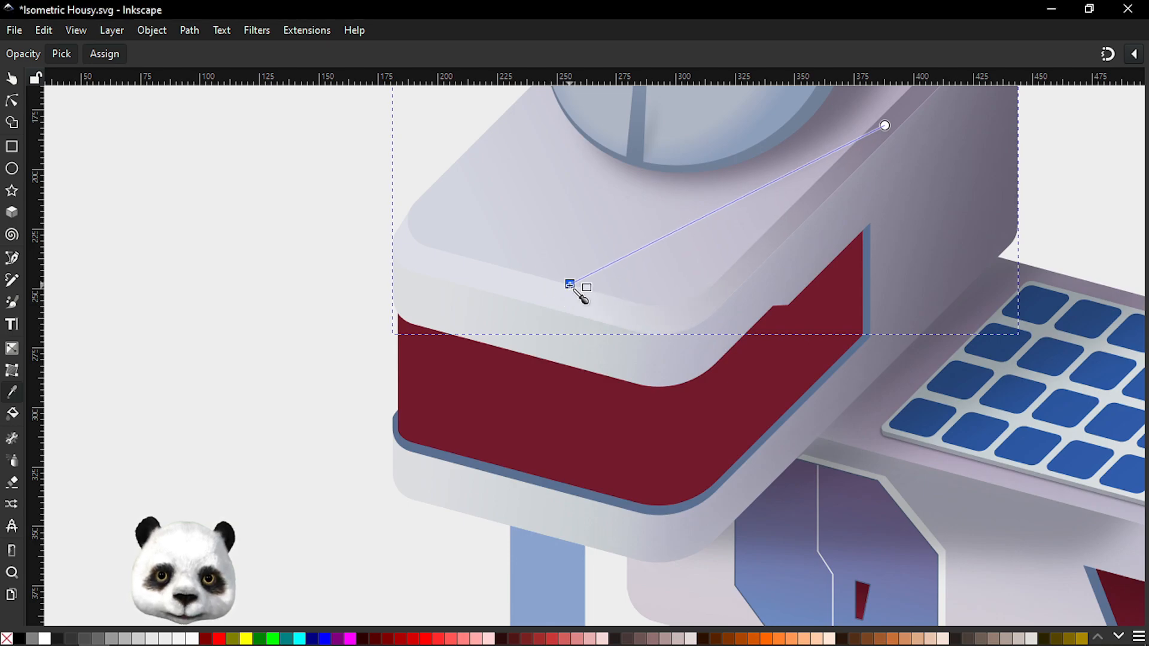
{"action": "key", "text": "s"}
{"action": "left_click", "coordinate": [296, 293]}
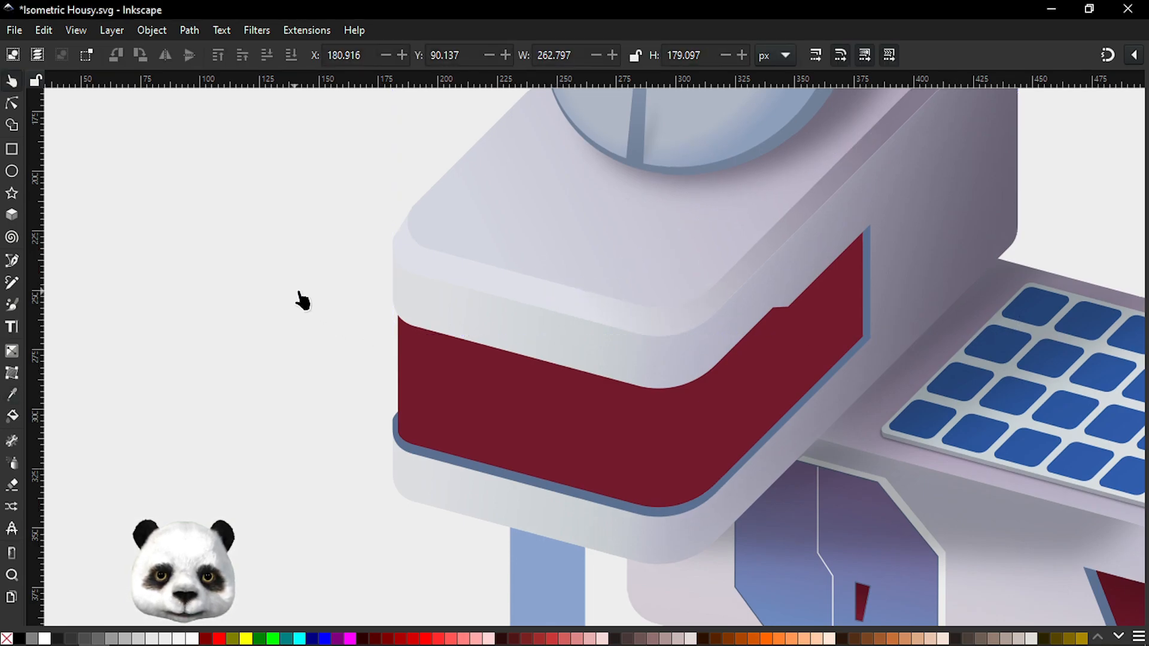
{"action": "scroll", "coordinate": [316, 300], "scroll_direction": "down", "scroll_amount": 4}
{"action": "key", "text": "ctrl+s"}
{"action": "left_click_drag", "start_coordinate": [377, 367], "coordinate": [537, 364]}
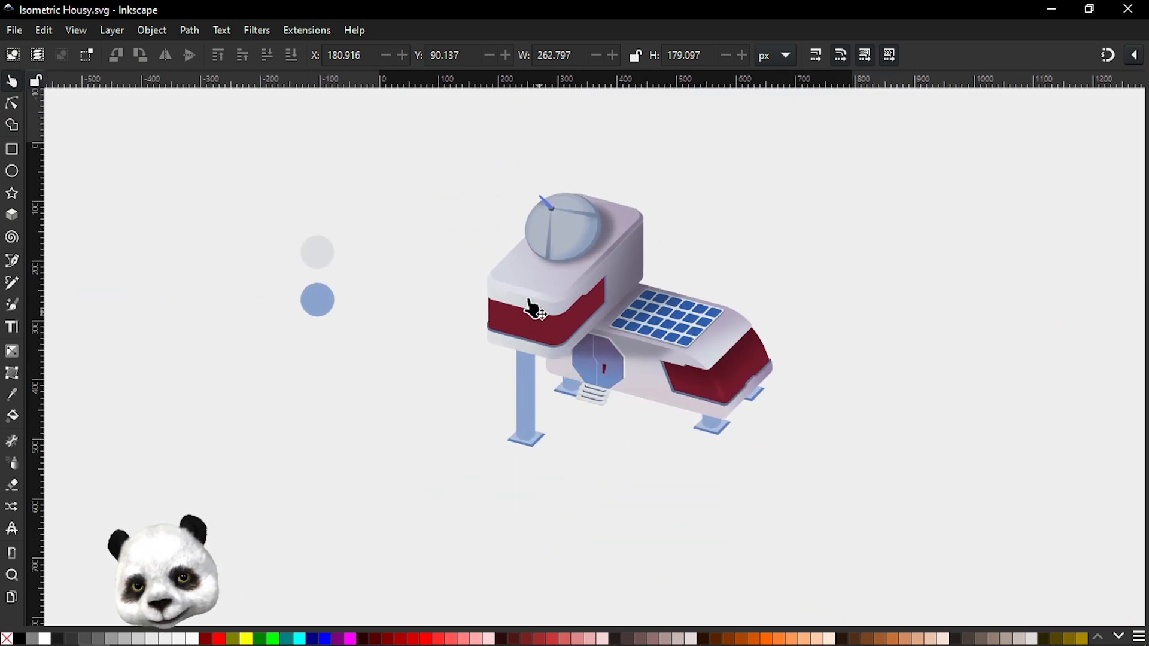
Step: Recolour the upper block's front wall gradient, with lavender sampled from the lower roof's band near the corner and pale pink from the lower body's base at the outer end
{"action": "scroll", "coordinate": [536, 311], "scroll_direction": "up", "scroll_amount": 2}
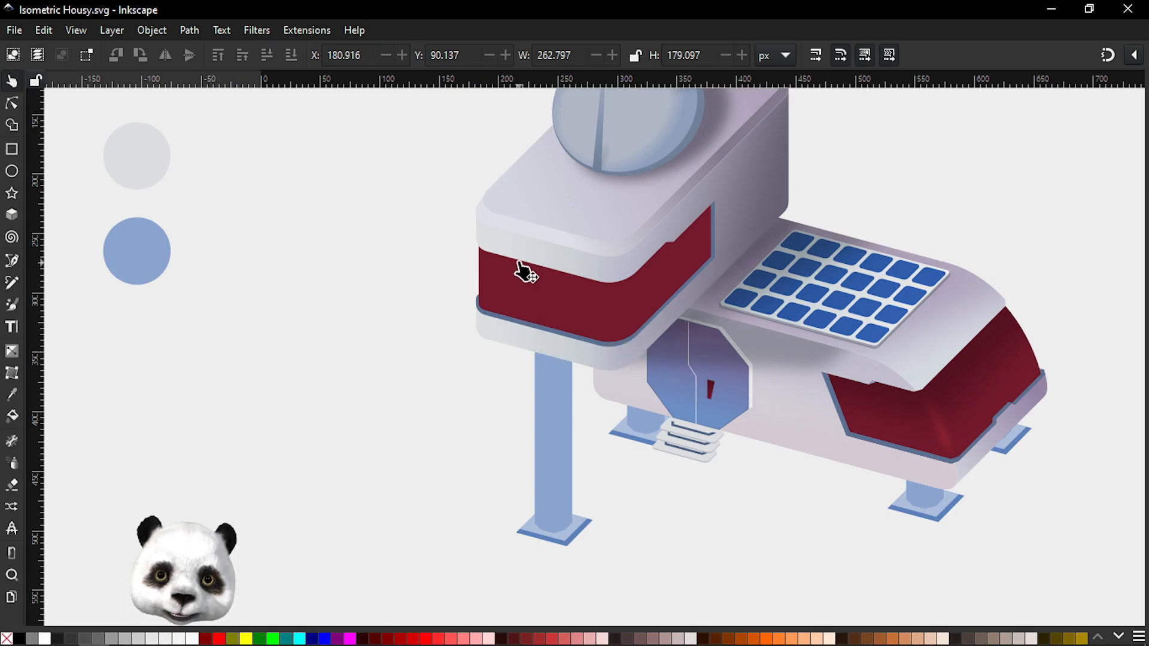
{"action": "key", "text": "g"}
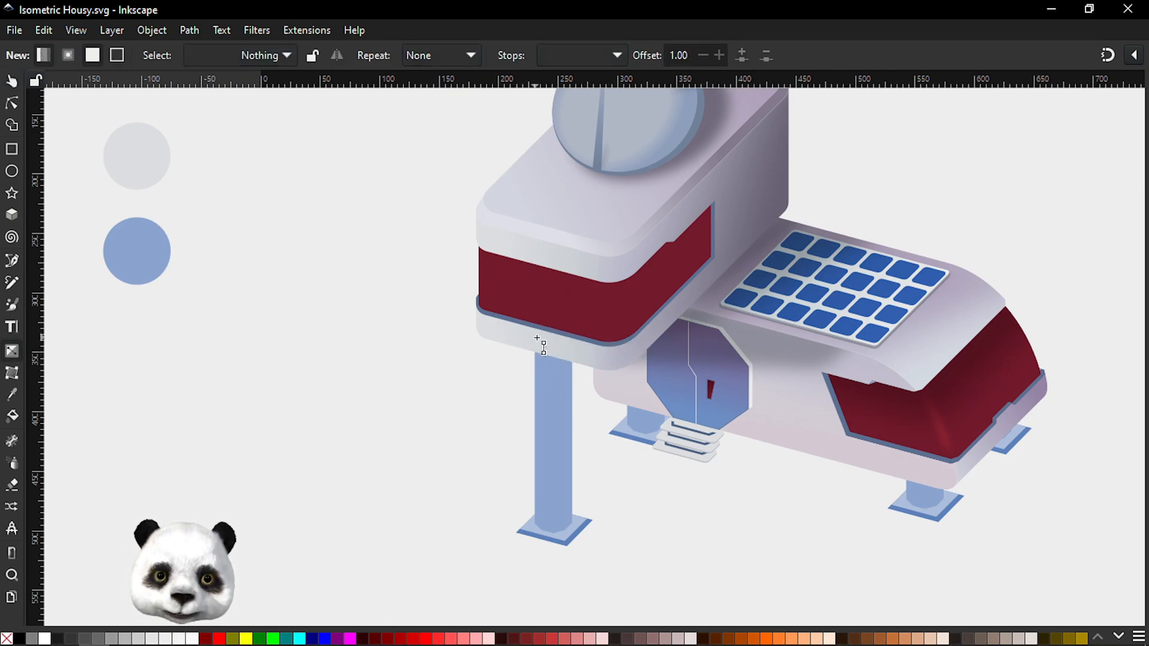
{"action": "left_click", "coordinate": [540, 340]}
{"action": "scroll", "coordinate": [551, 301], "scroll_direction": "up", "scroll_amount": 1}
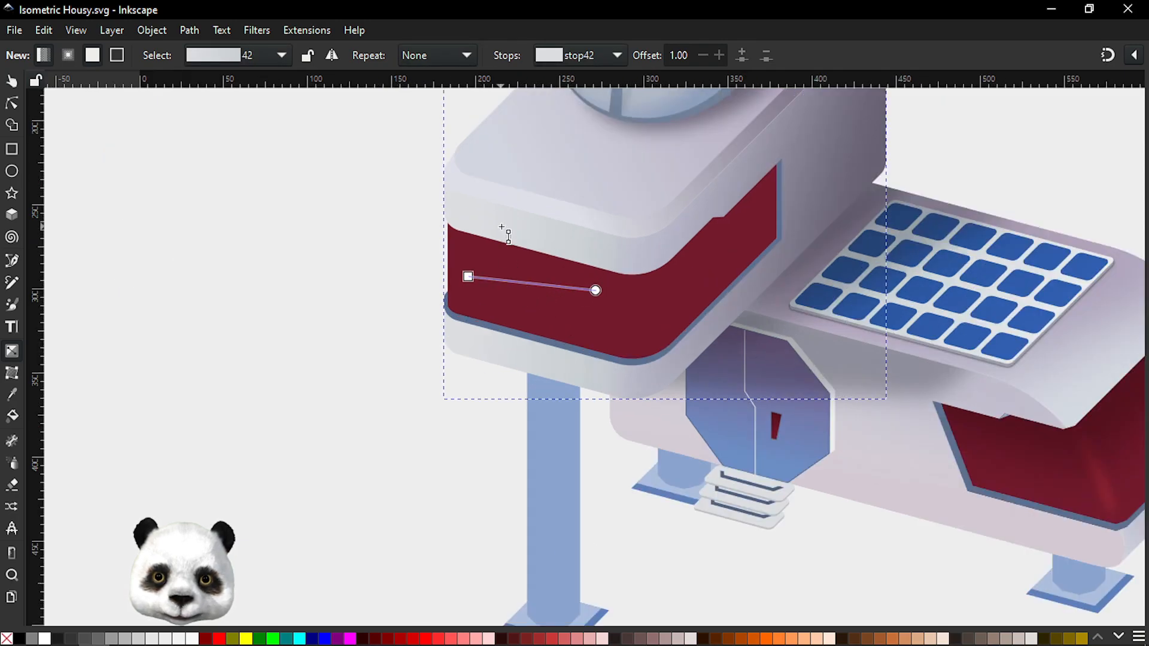
{"action": "left_click", "coordinate": [597, 289]}
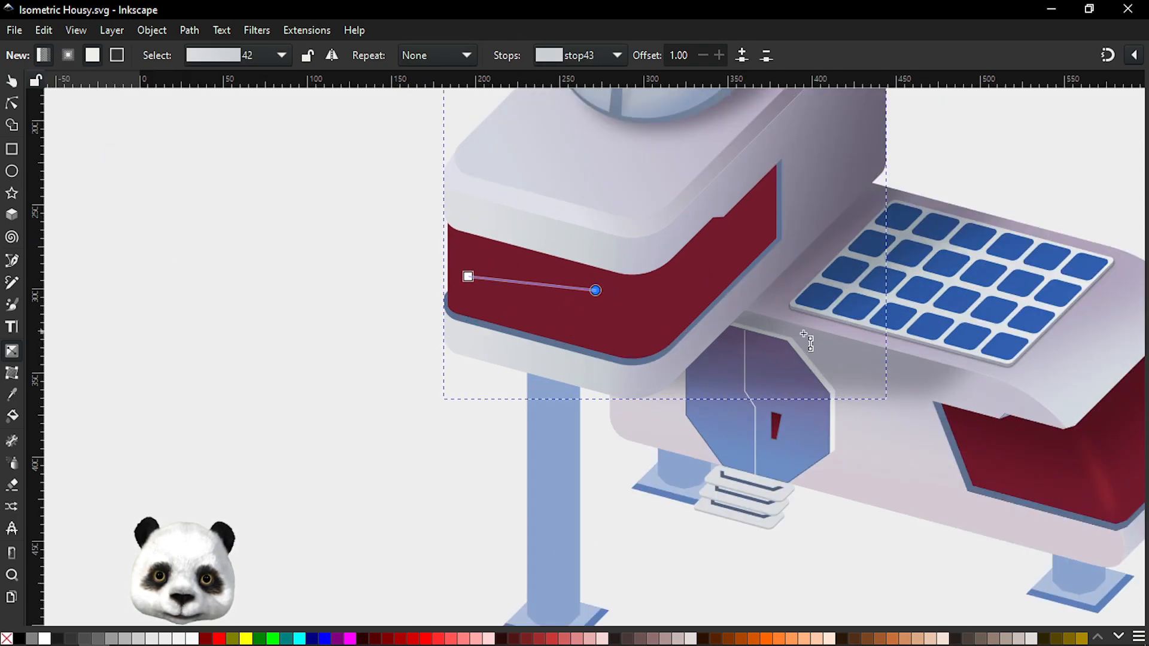
{"action": "scroll", "coordinate": [658, 335], "scroll_direction": "right", "scroll_amount": 5}
{"action": "scroll", "coordinate": [658, 335], "scroll_direction": "down", "scroll_amount": 1}
{"action": "key", "text": "d"}
{"action": "left_click", "coordinate": [804, 355]}
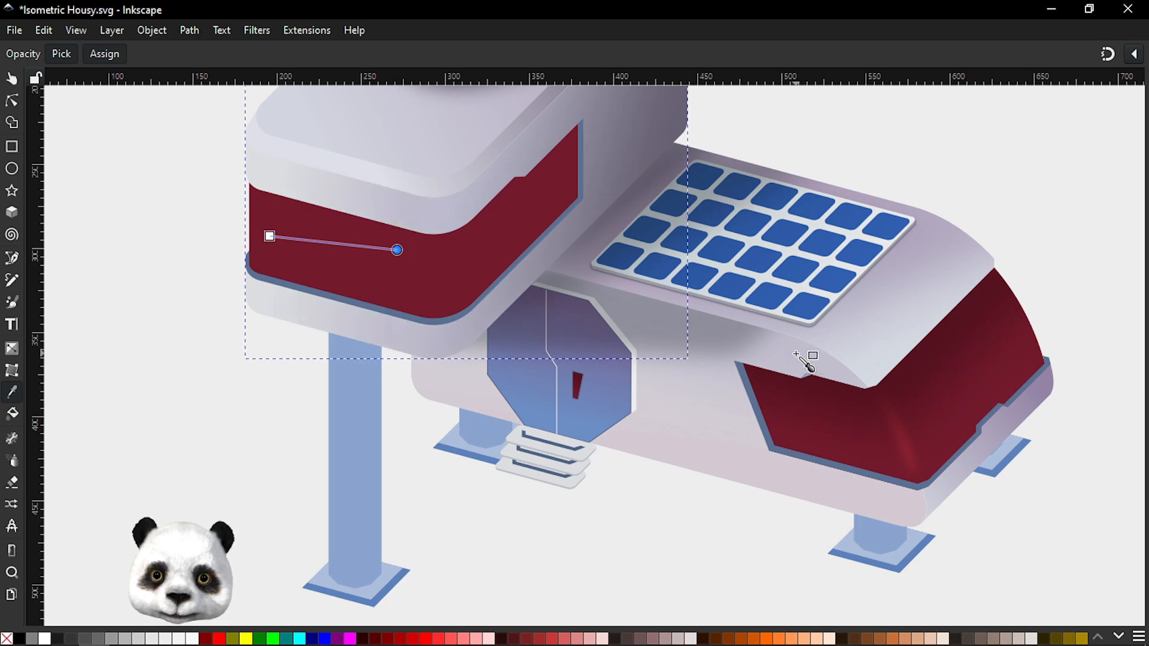
{"action": "left_click_drag", "start_coordinate": [270, 237], "coordinate": [274, 238]}
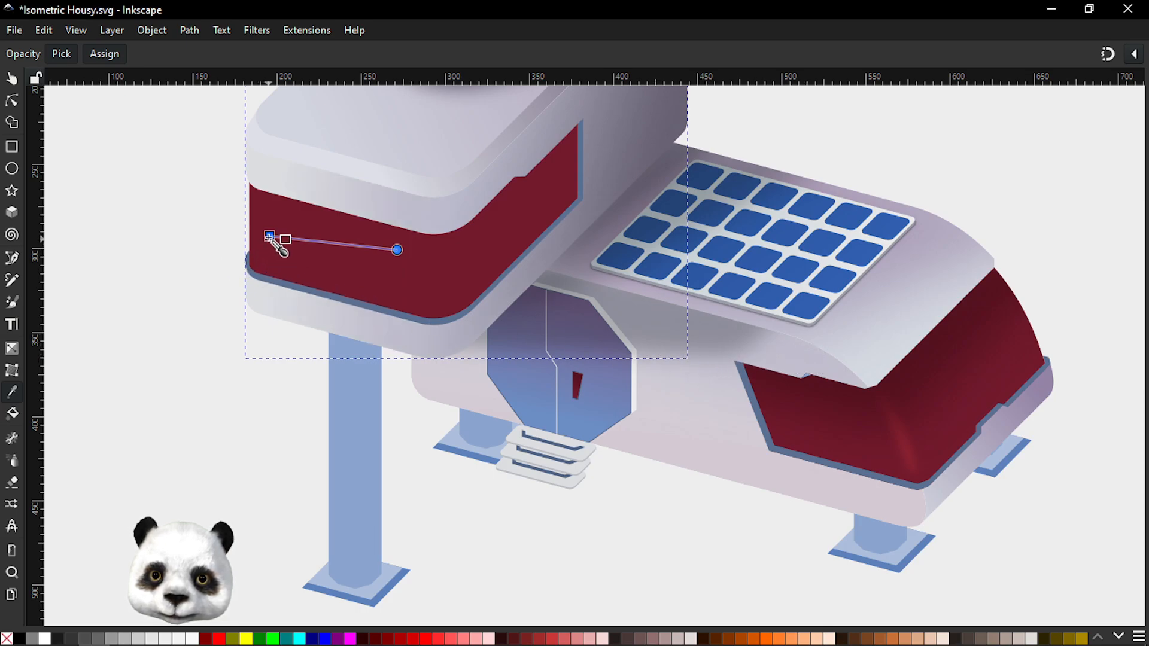
{"action": "left_click", "coordinate": [916, 511]}
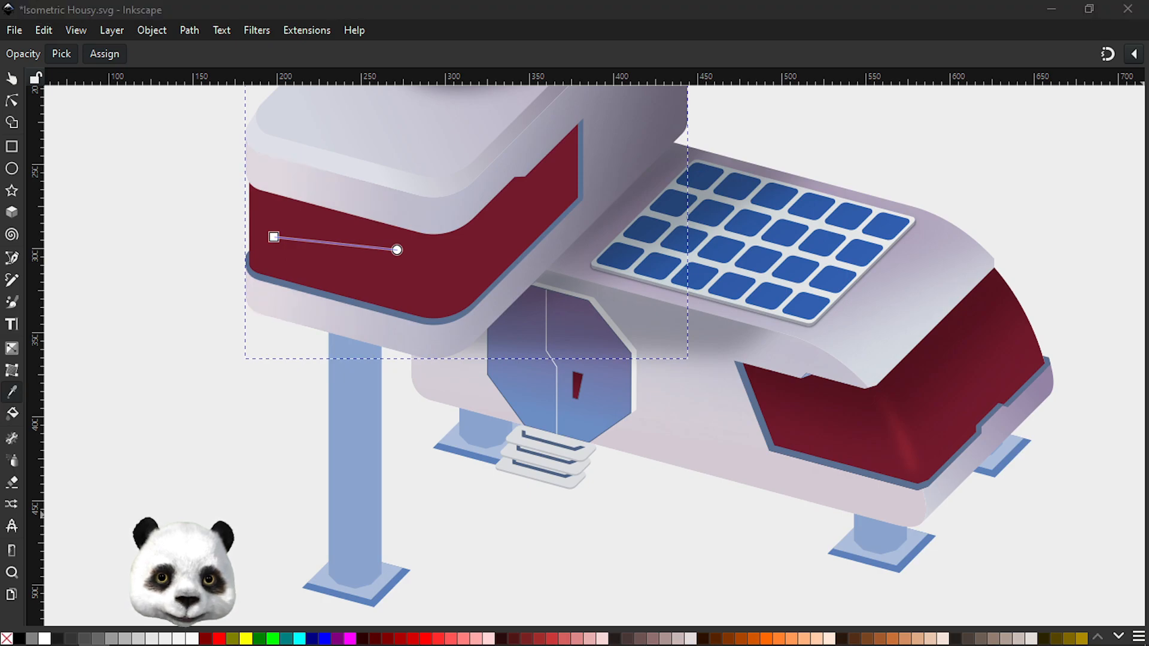
{"action": "key", "text": "s"}
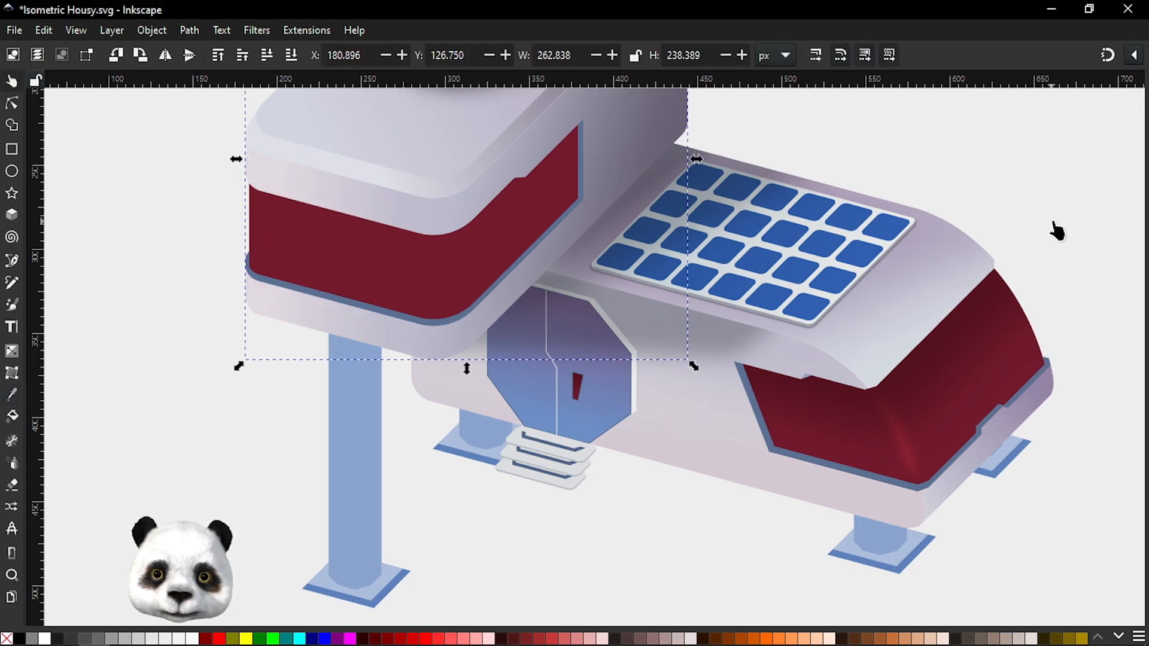
{"action": "scroll", "coordinate": [1052, 234], "scroll_direction": "down", "scroll_amount": 3}
{"action": "left_click_drag", "start_coordinate": [1070, 252], "coordinate": [906, 303]}
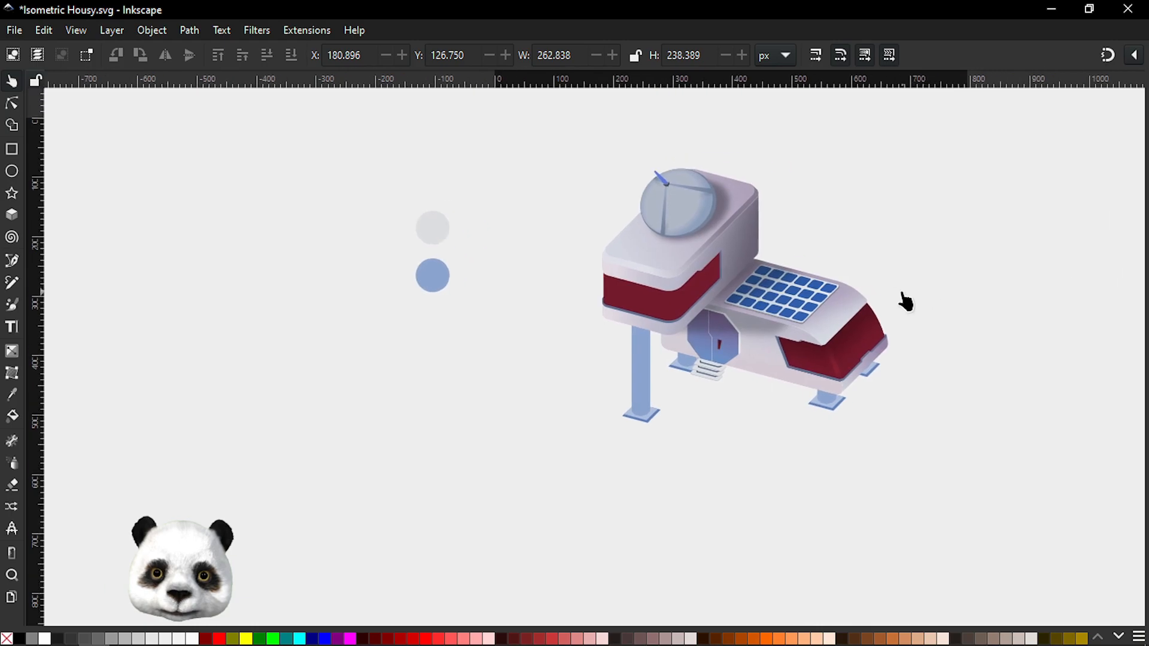
{"action": "scroll", "coordinate": [599, 284], "scroll_direction": "up", "scroll_amount": 3}
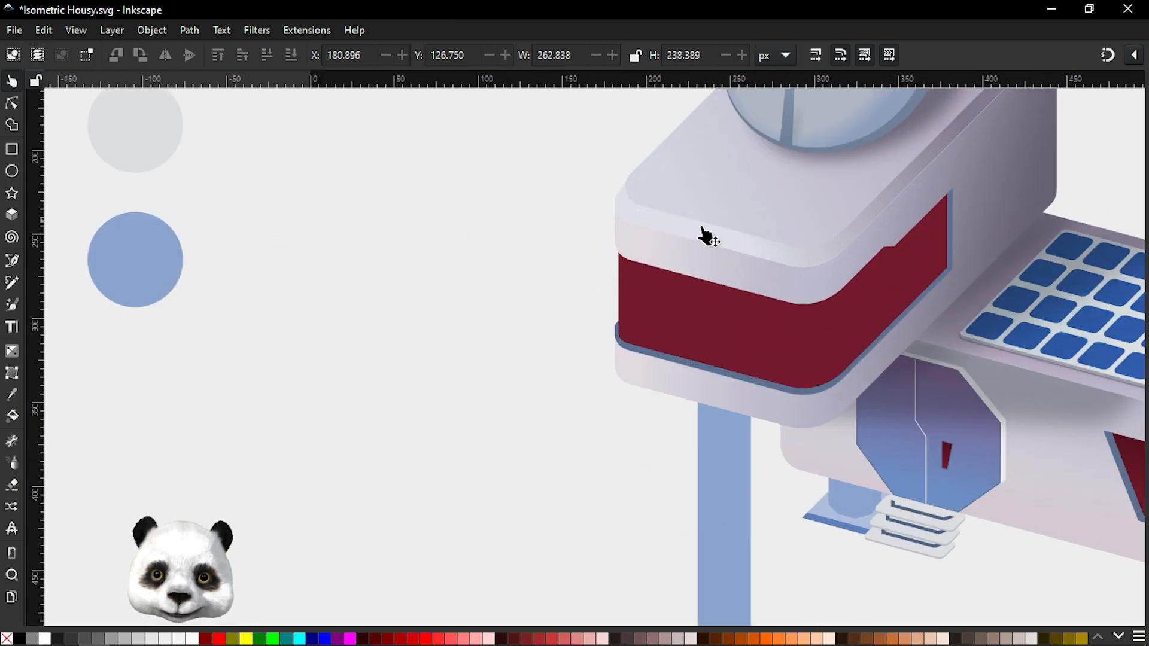
Step: Recolour the front end of the upper roof's rim gradient with a pale greyish pink sampled from the front wall
{"action": "key", "text": "g"}
{"action": "left_click", "coordinate": [728, 242]}
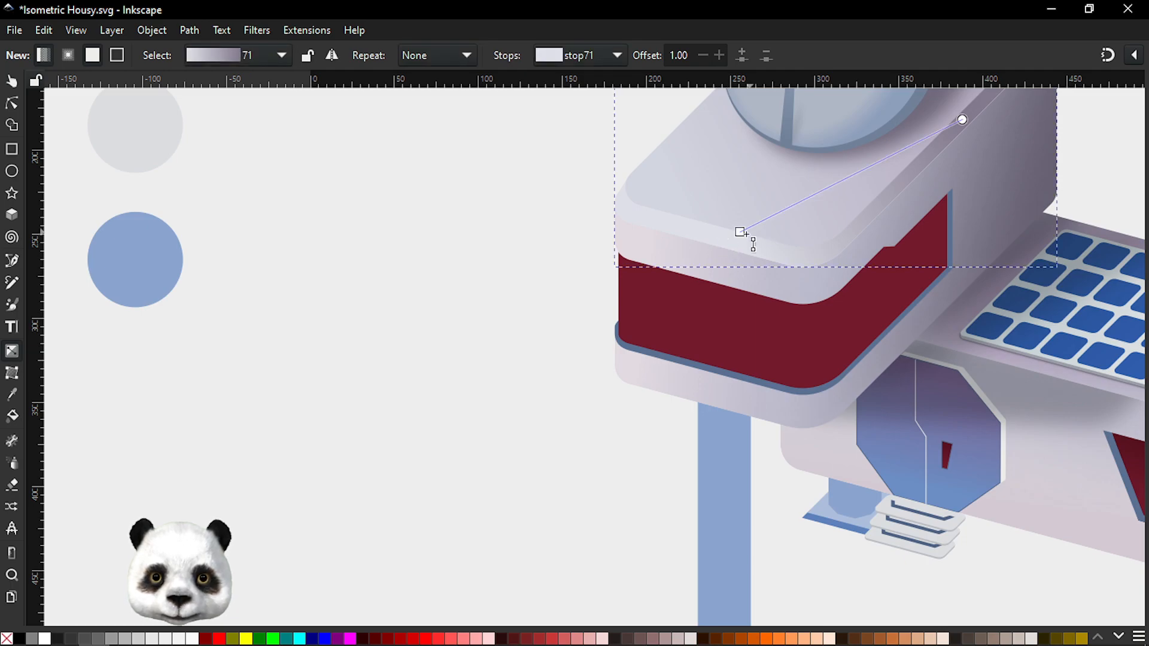
{"action": "key", "text": "d"}
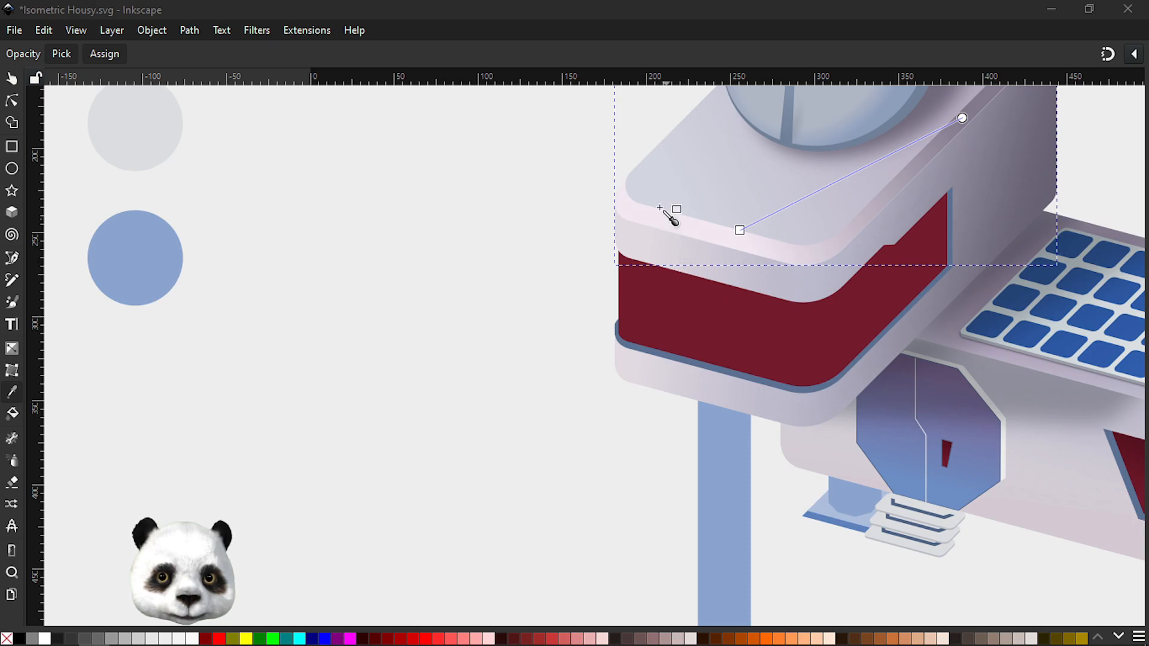
{"action": "scroll", "coordinate": [783, 271], "scroll_direction": "up", "scroll_amount": 5}
{"action": "scroll", "coordinate": [778, 275], "scroll_direction": "up", "scroll_amount": 2, "text": "ctrl"}
{"action": "scroll", "coordinate": [549, 330], "scroll_direction": "right", "scroll_amount": 8}
{"action": "scroll", "coordinate": [550, 329], "scroll_direction": "down", "scroll_amount": 2}
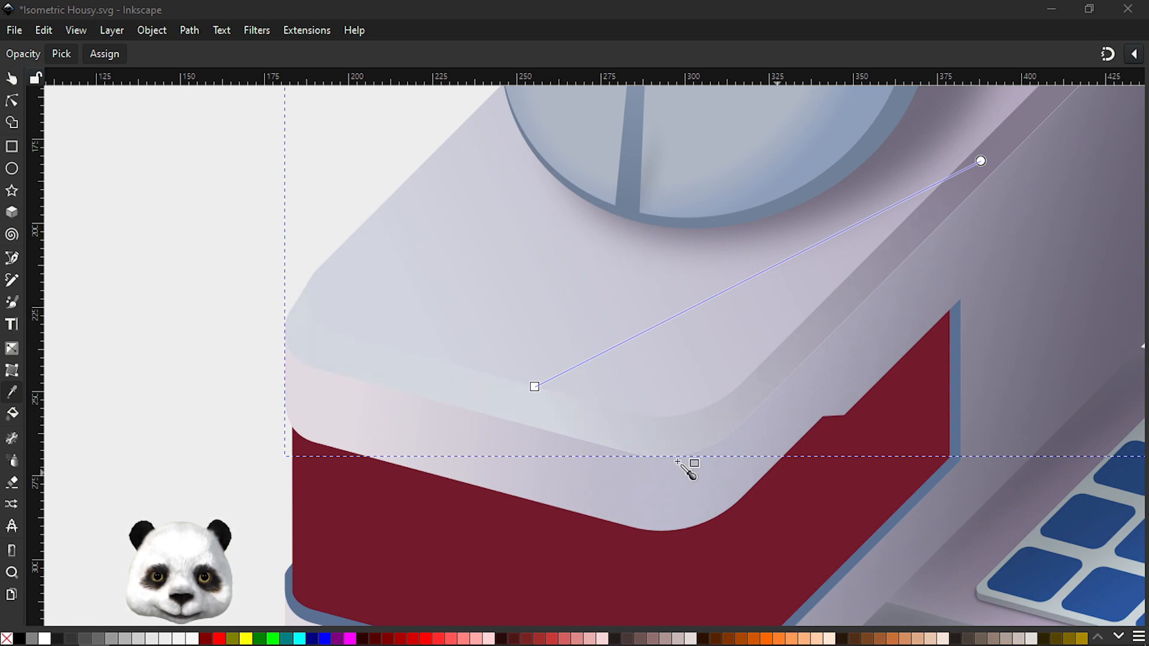
{"action": "left_click", "coordinate": [536, 387]}
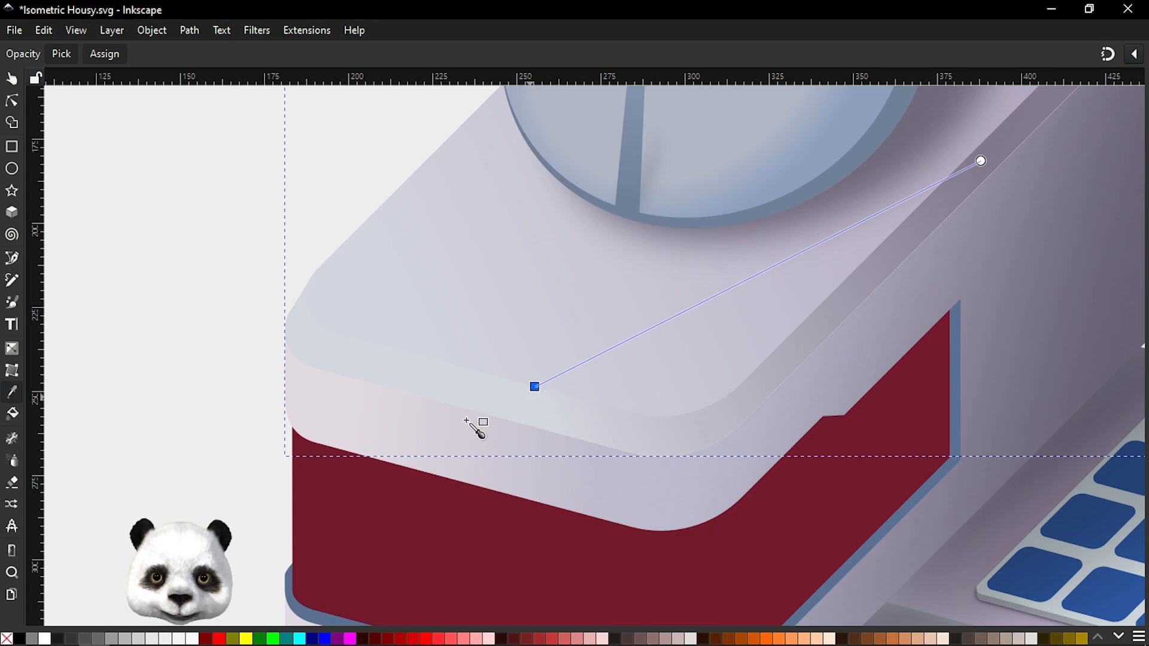
{"action": "left_click", "coordinate": [437, 416]}
{"action": "key", "text": "ctrl+z"}
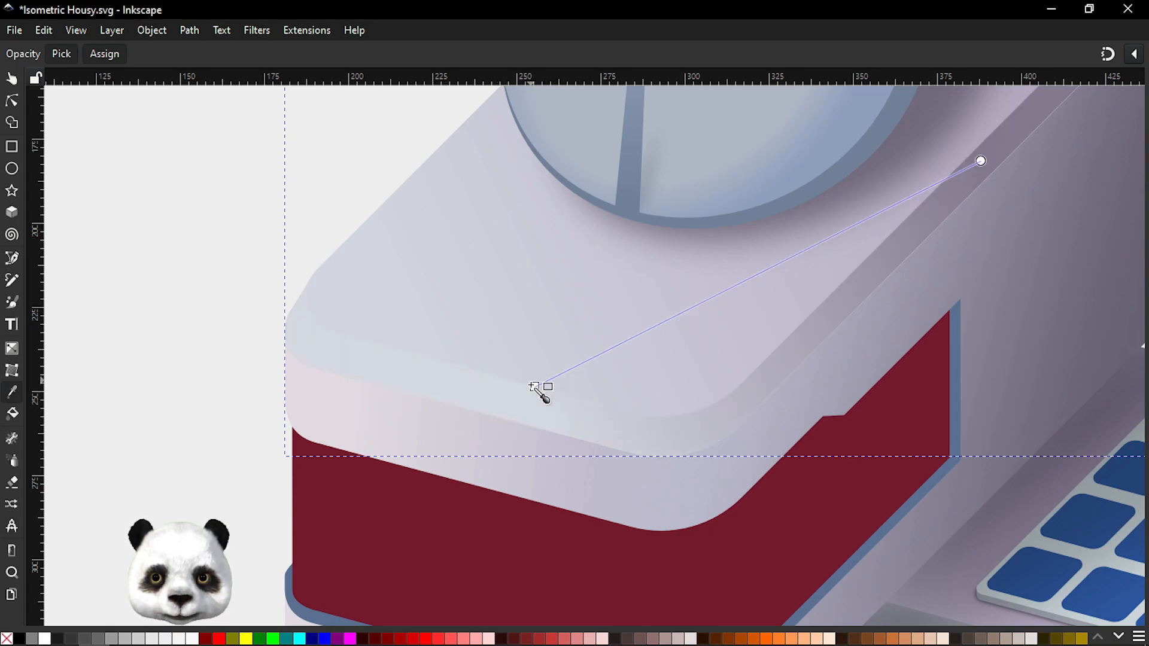
{"action": "left_click", "coordinate": [478, 422]}
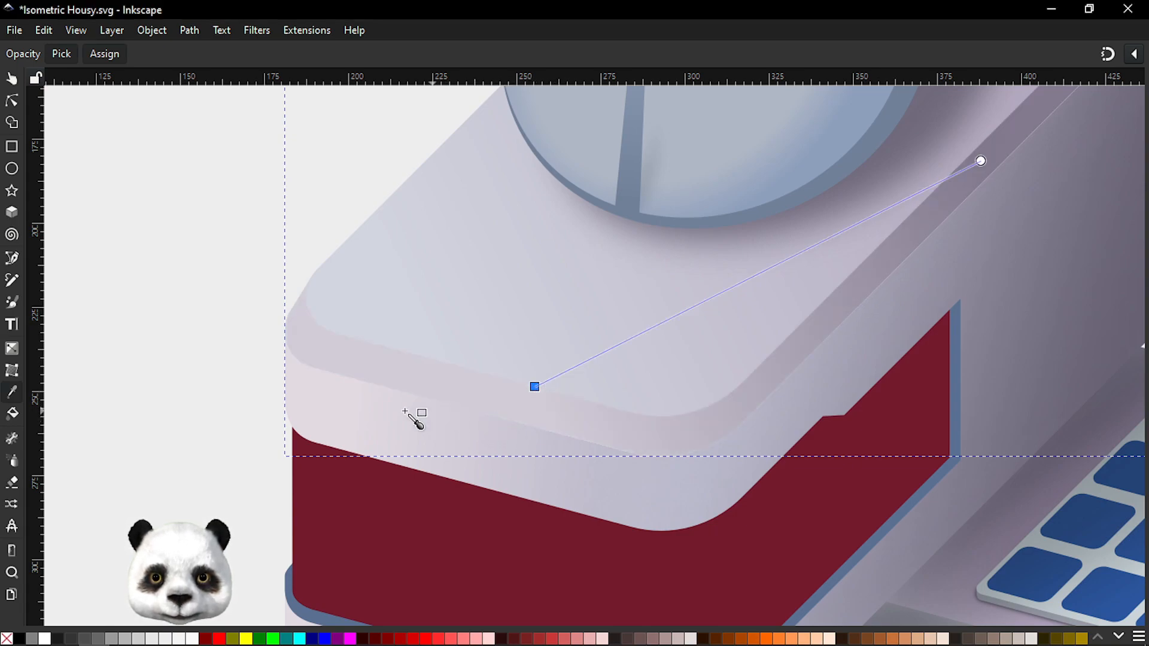
{"action": "key", "text": "ctrl+z"}
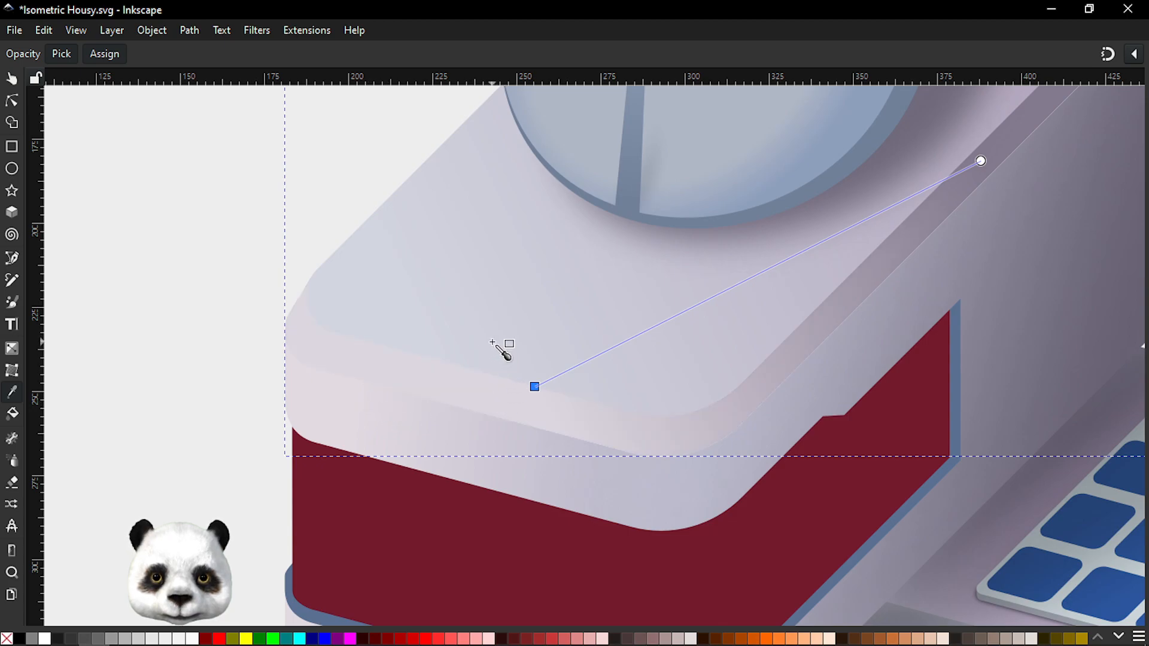
Step: Recolour the front end of the upper block's roof gradient with a sampled pale pinkish white
{"action": "key", "text": "g"}
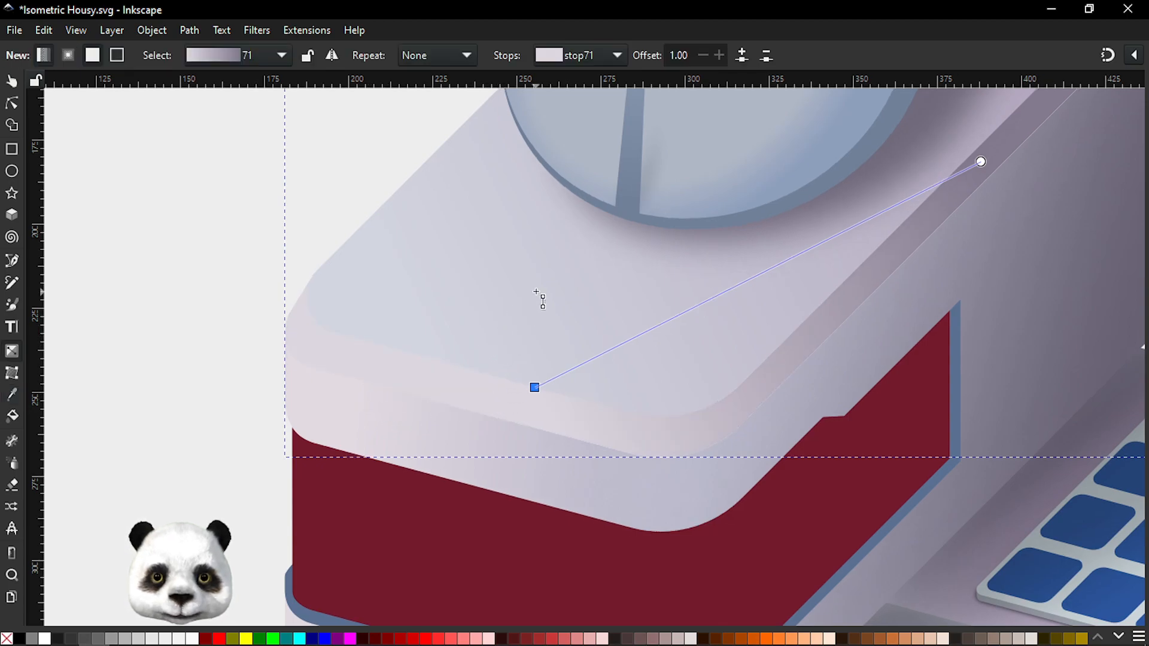
{"action": "left_click", "coordinate": [538, 290]}
{"action": "left_click", "coordinate": [403, 282]}
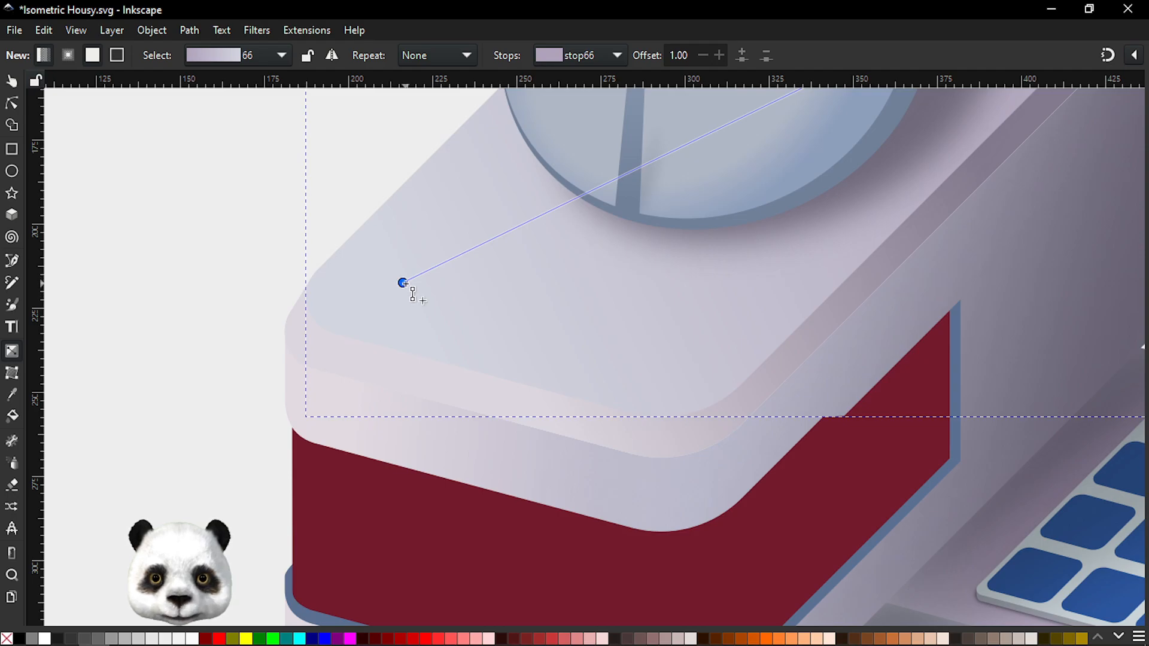
{"action": "key", "text": "d"}
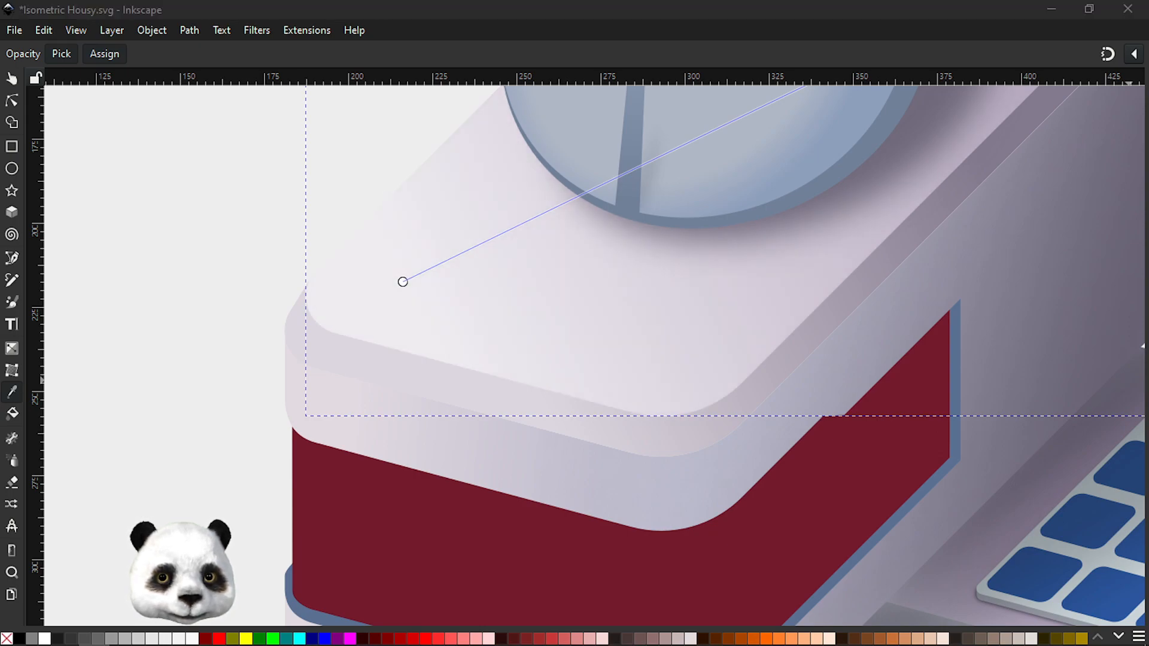
{"action": "scroll", "coordinate": [497, 282], "scroll_direction": "down", "scroll_amount": 4}
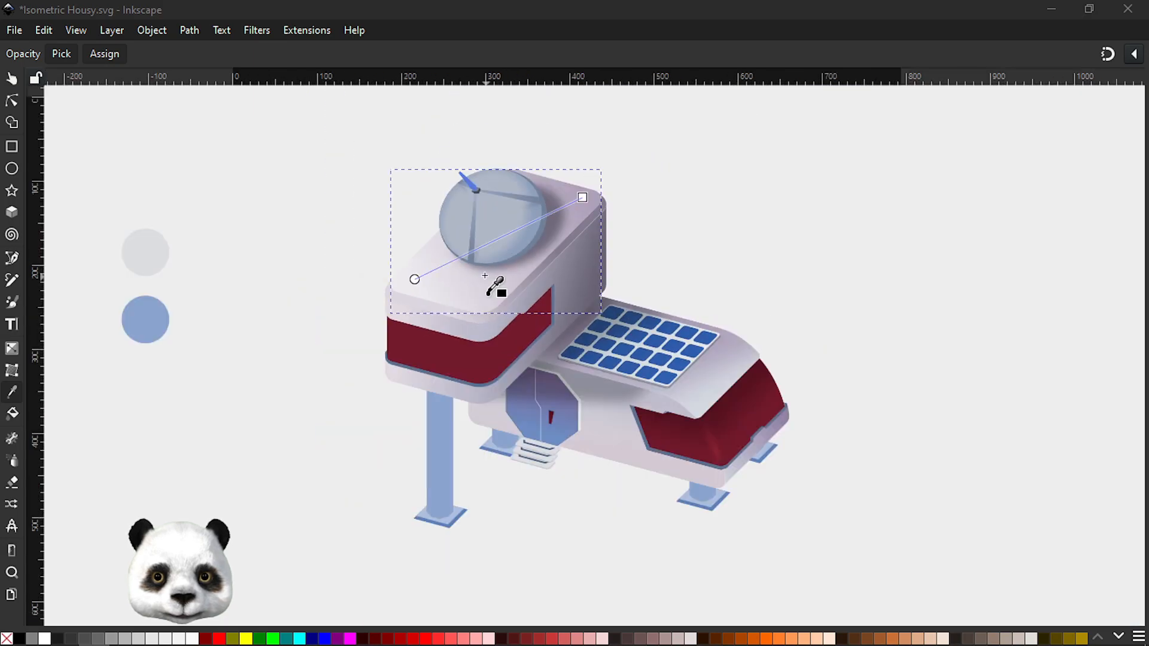
{"action": "scroll", "coordinate": [497, 282], "scroll_direction": "up", "scroll_amount": 2}
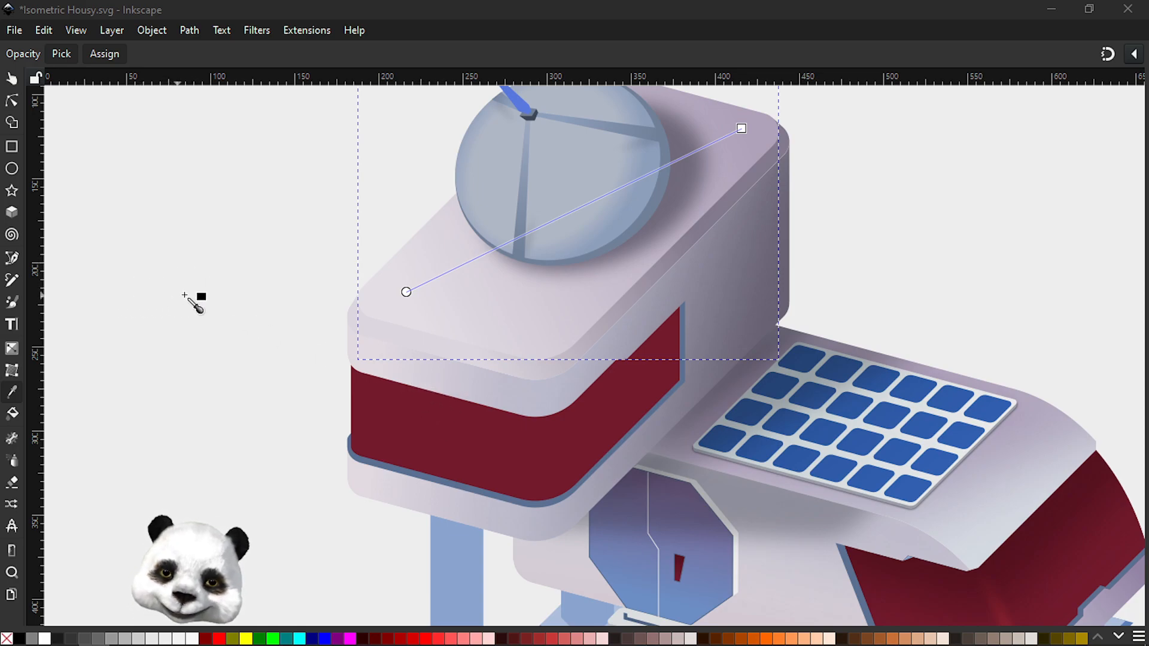
Step: Examine the recoloured roof and rim of the upper block against the rest of the house
{"action": "key", "text": "s"}
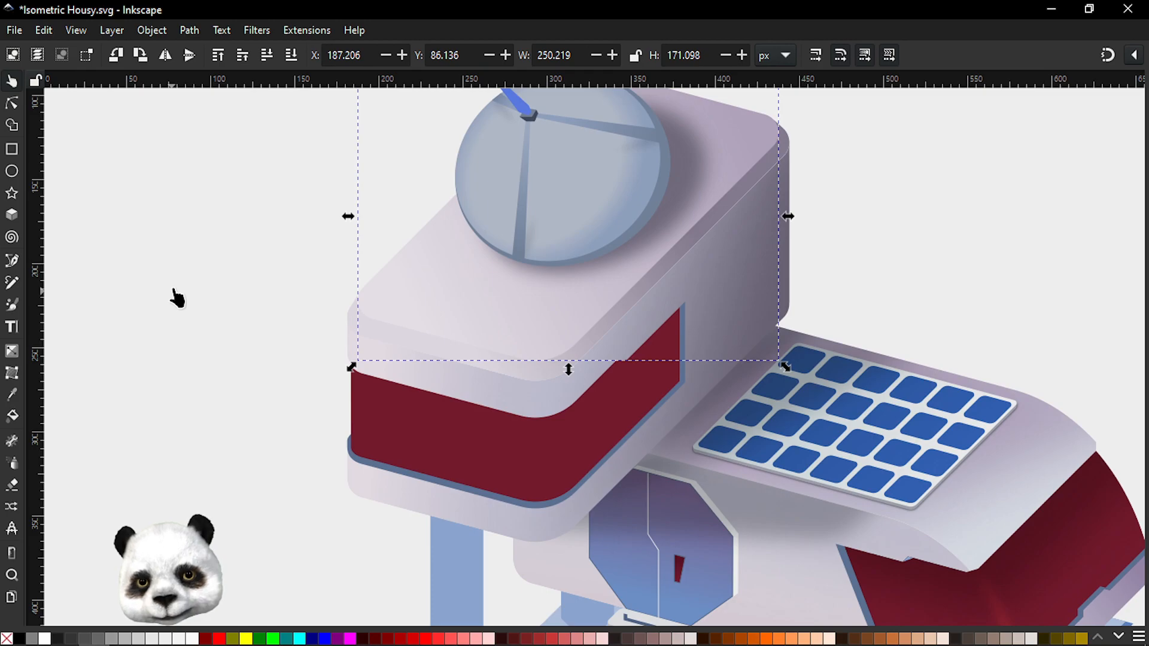
{"action": "scroll", "coordinate": [185, 295], "scroll_direction": "down", "scroll_amount": 5}
{"action": "scroll", "coordinate": [570, 383], "scroll_direction": "left", "scroll_amount": 6}
{"action": "scroll", "coordinate": [494, 330], "scroll_direction": "up", "scroll_amount": 1}
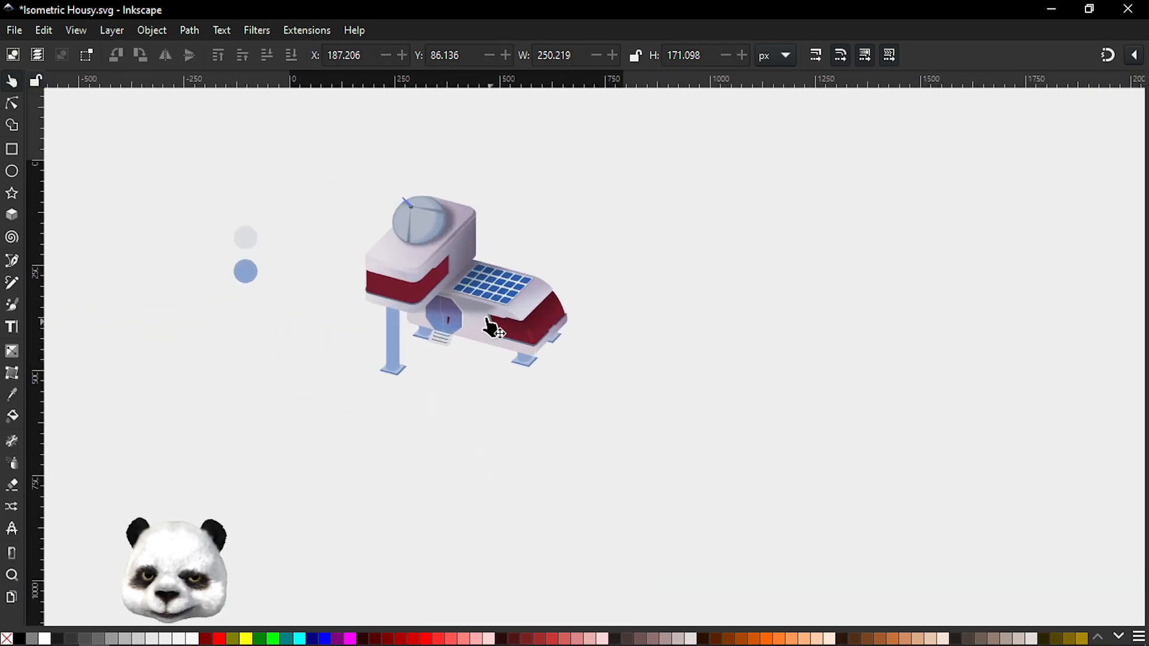
{"action": "scroll", "coordinate": [494, 329], "scroll_direction": "up", "scroll_amount": 1}
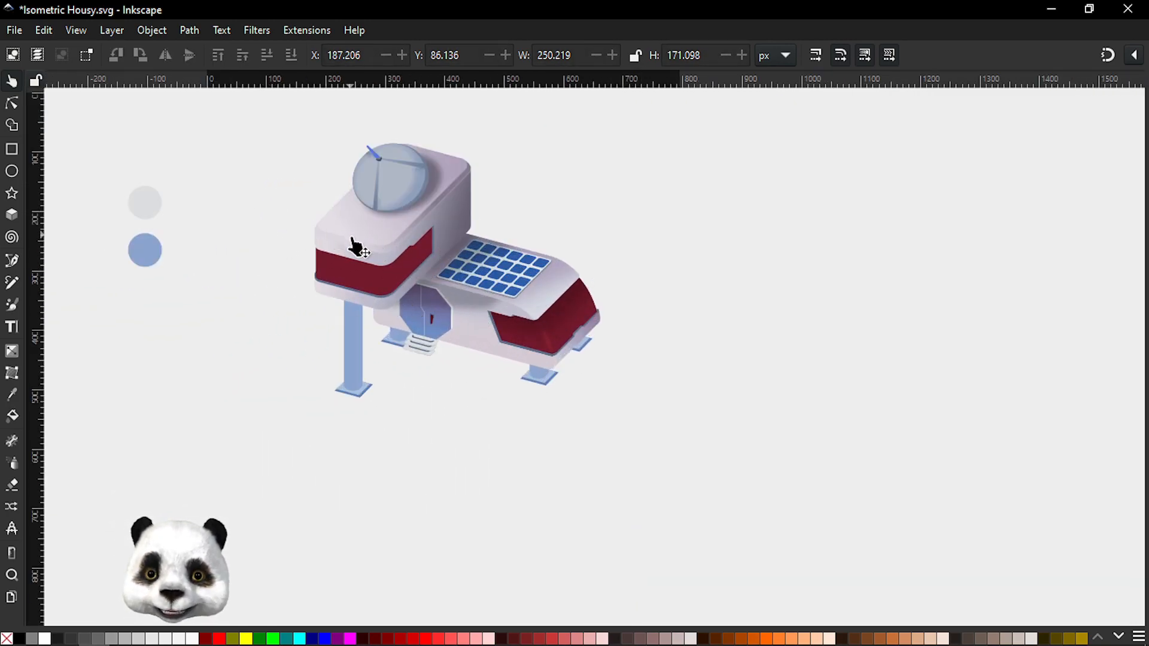
{"action": "scroll", "coordinate": [296, 234], "scroll_direction": "up", "scroll_amount": 3}
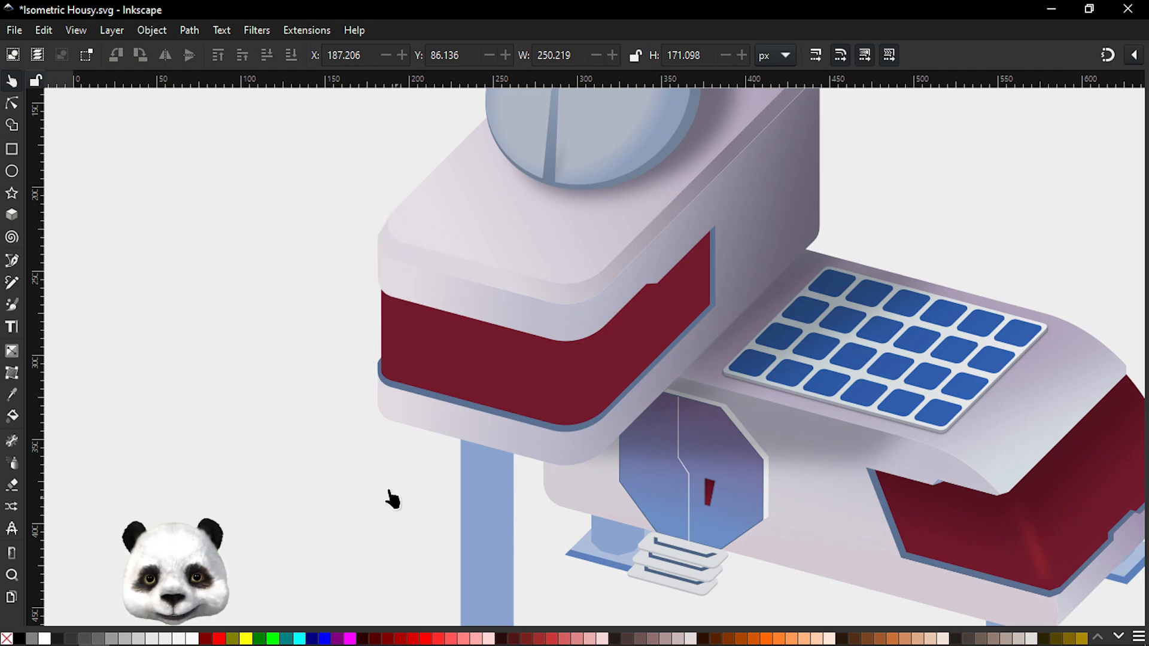
{"action": "scroll", "coordinate": [383, 479], "scroll_direction": "down", "scroll_amount": 4}
{"action": "scroll", "coordinate": [403, 418], "scroll_direction": "up", "scroll_amount": 4}
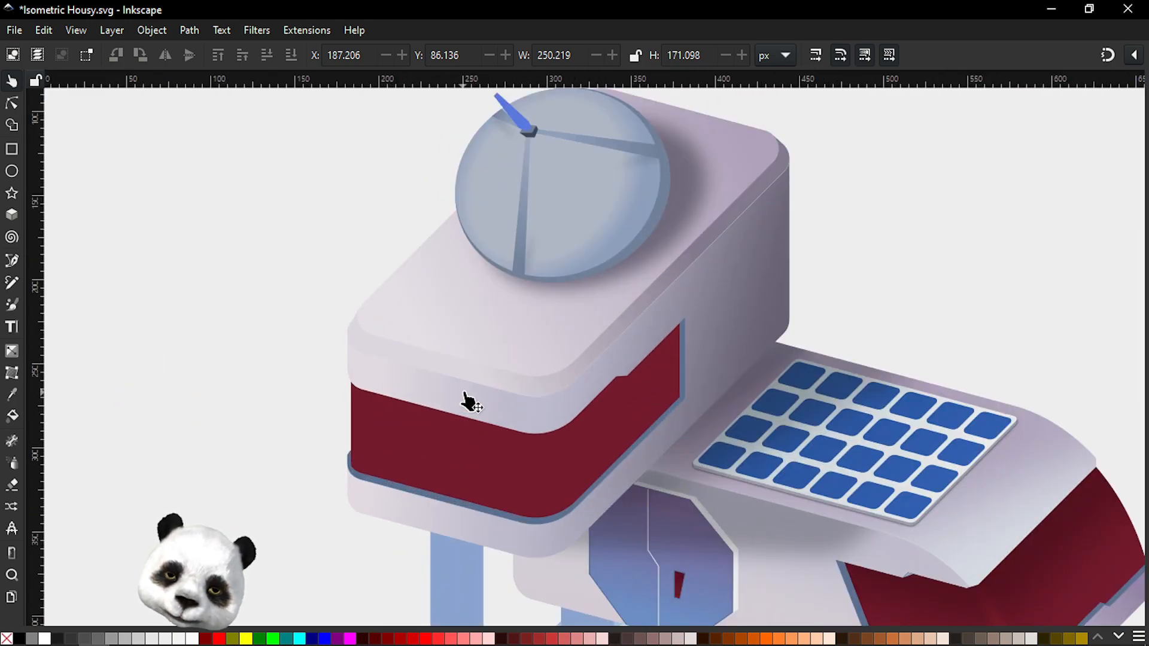
Step: Move the front handle of the rim gradient outwards along the front edge, near the outer front corner, and save the document
{"action": "key", "text": "g"}
{"action": "left_click", "coordinate": [472, 377]}
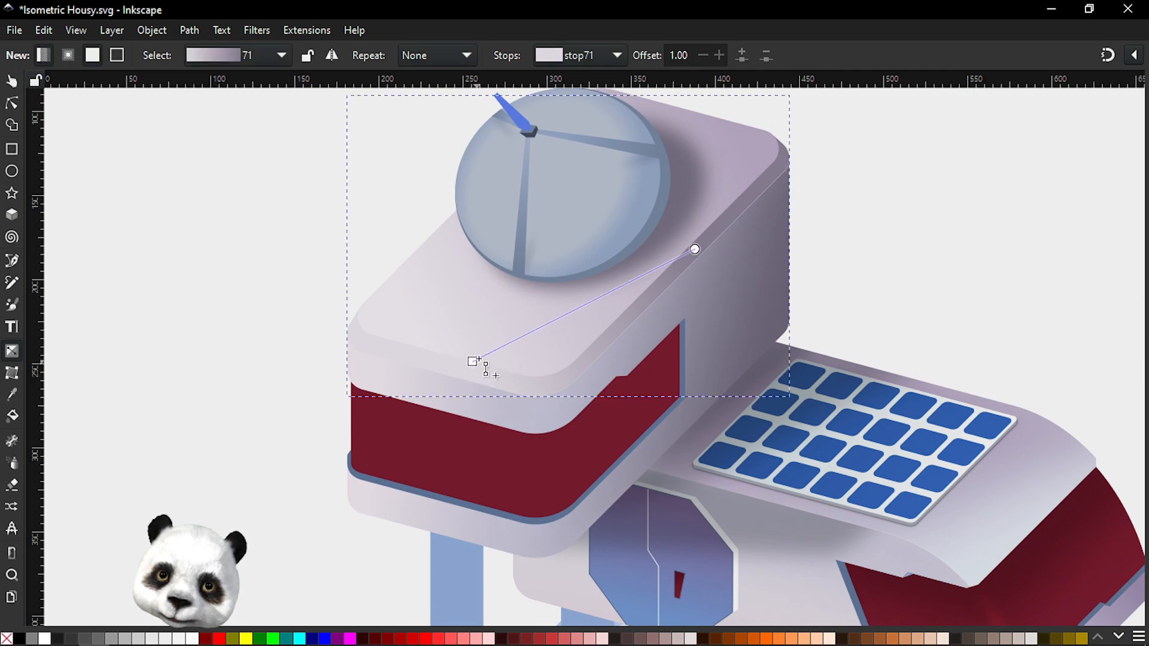
{"action": "left_click_drag", "start_coordinate": [473, 361], "coordinate": [401, 346]}
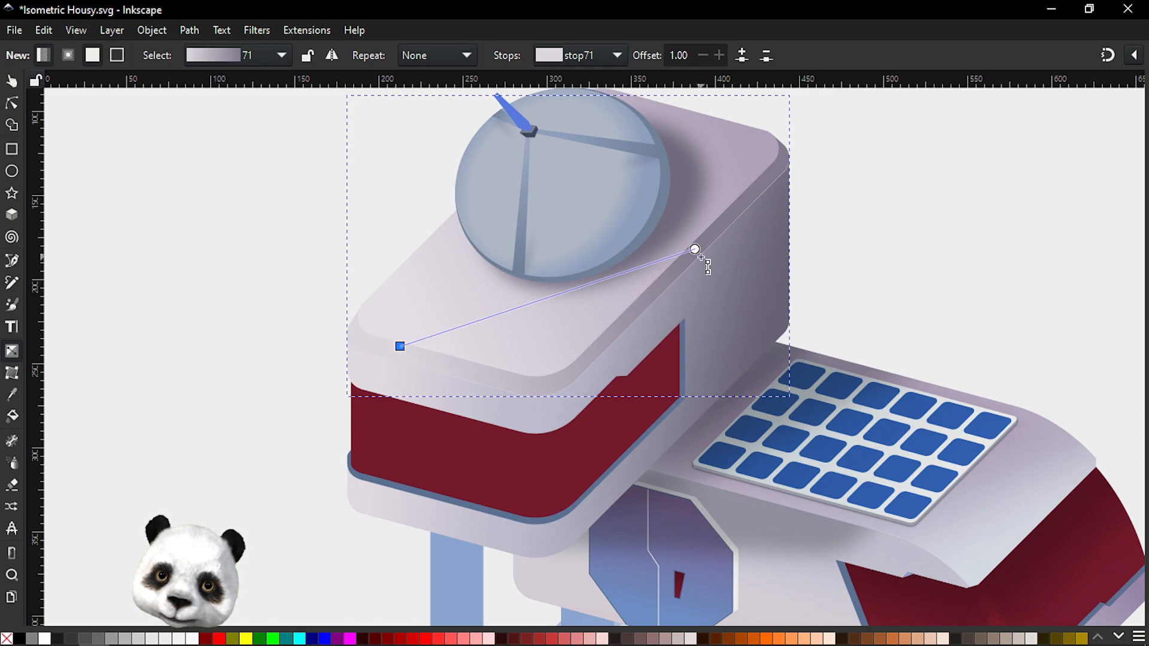
{"action": "key", "text": "s"}
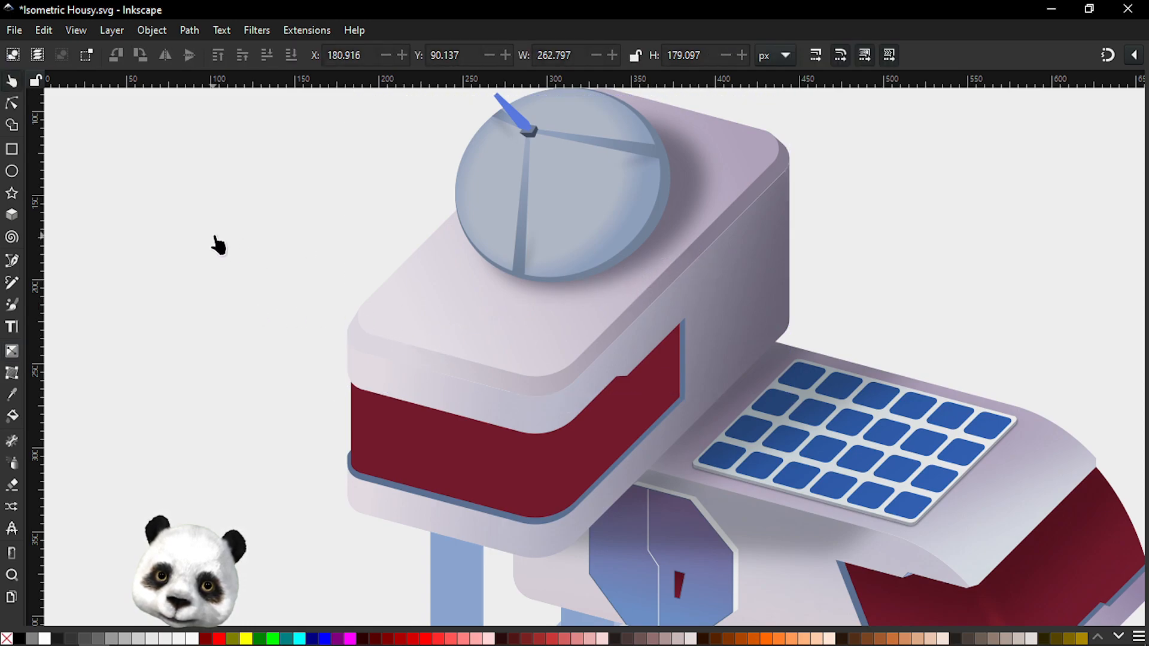
{"action": "scroll", "coordinate": [219, 246], "scroll_direction": "down", "scroll_amount": 4}
{"action": "key", "text": "ctrl+s"}
Step: Inspect the upper block's shading, its front window and the seam between the rim and the side wall
{"action": "scroll", "coordinate": [180, 268], "scroll_direction": "up", "scroll_amount": 8}
{"action": "left_click_drag", "start_coordinate": [282, 351], "coordinate": [559, 155]}
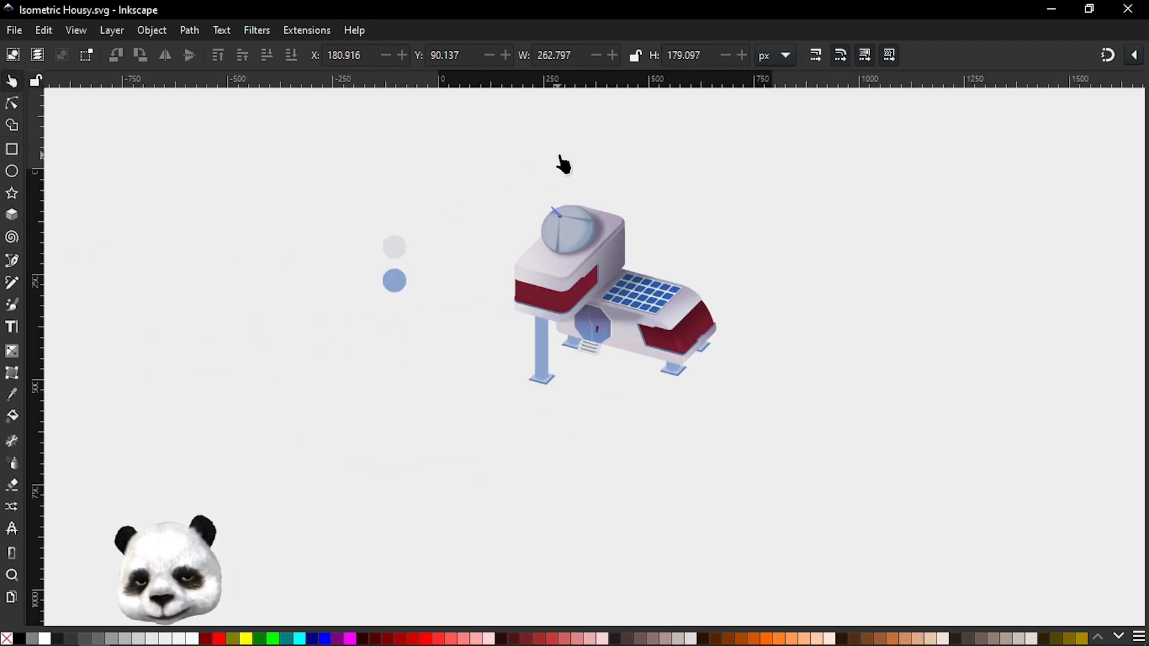
{"action": "scroll", "coordinate": [512, 283], "scroll_direction": "up", "scroll_amount": 3}
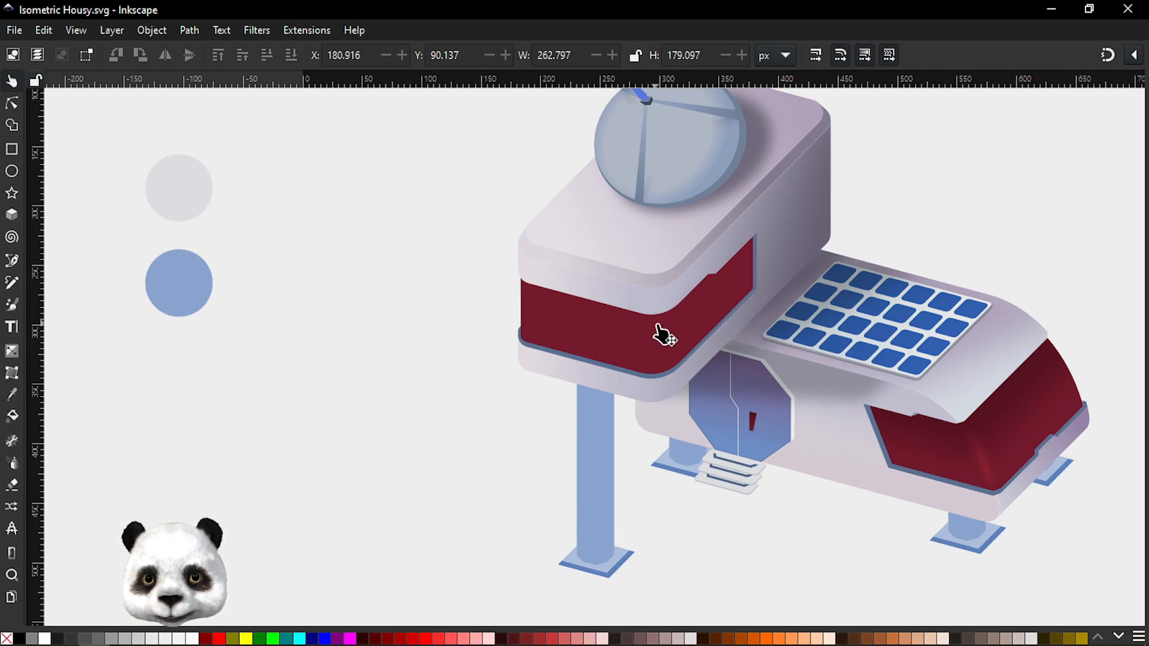
{"action": "scroll", "coordinate": [654, 342], "scroll_direction": "up", "scroll_amount": 2}
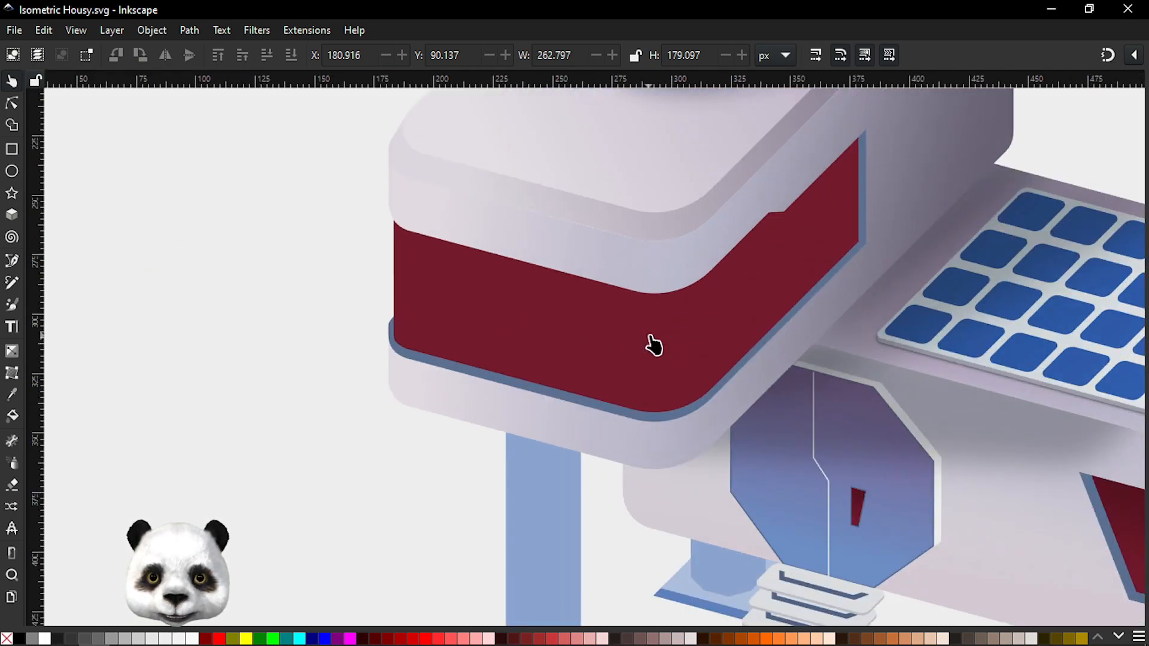
{"action": "scroll", "coordinate": [656, 347], "scroll_direction": "down", "scroll_amount": 4}
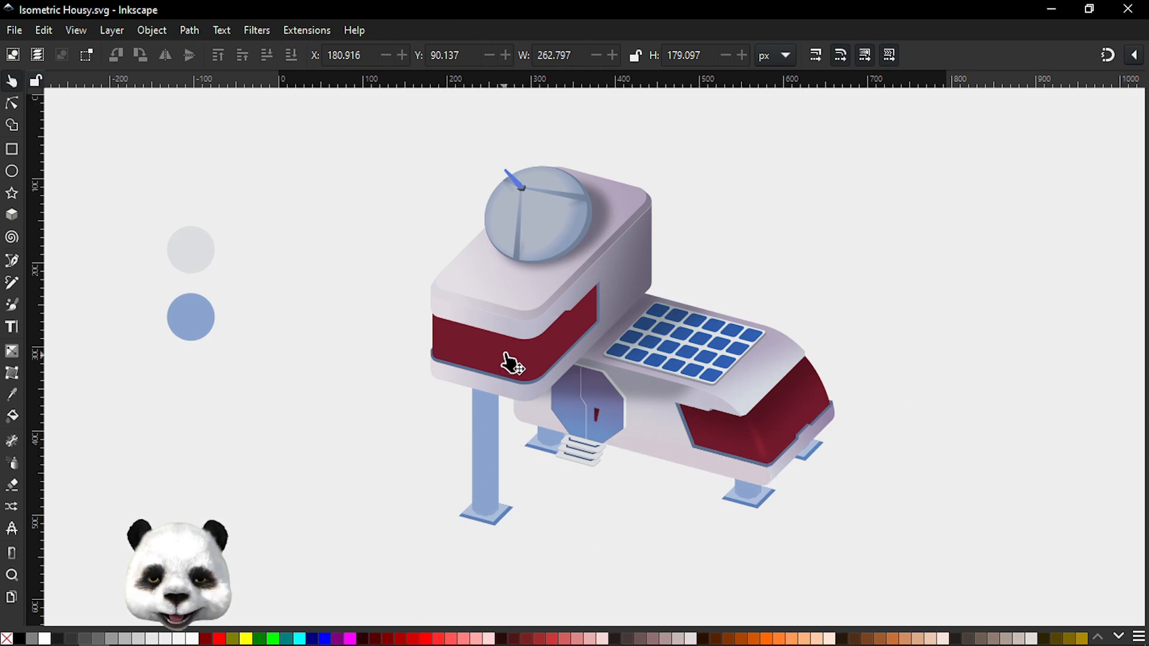
{"action": "scroll", "coordinate": [509, 359], "scroll_direction": "up", "scroll_amount": 2}
{"action": "scroll", "coordinate": [449, 335], "scroll_direction": "up", "scroll_amount": 2}
{"action": "scroll", "coordinate": [680, 254], "scroll_direction": "up", "scroll_amount": 1}
{"action": "scroll", "coordinate": [683, 257], "scroll_direction": "down", "scroll_amount": 2}
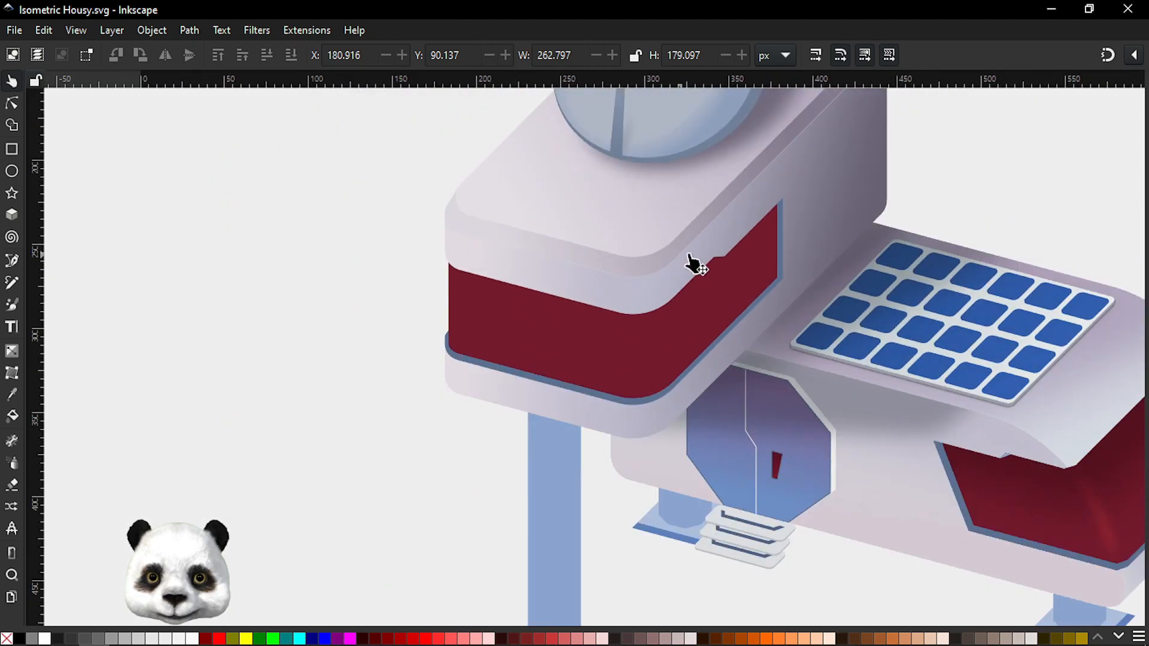
{"action": "left_click_drag", "start_coordinate": [677, 254], "coordinate": [544, 362]}
{"action": "scroll", "coordinate": [668, 245], "scroll_direction": "up", "scroll_amount": 7}
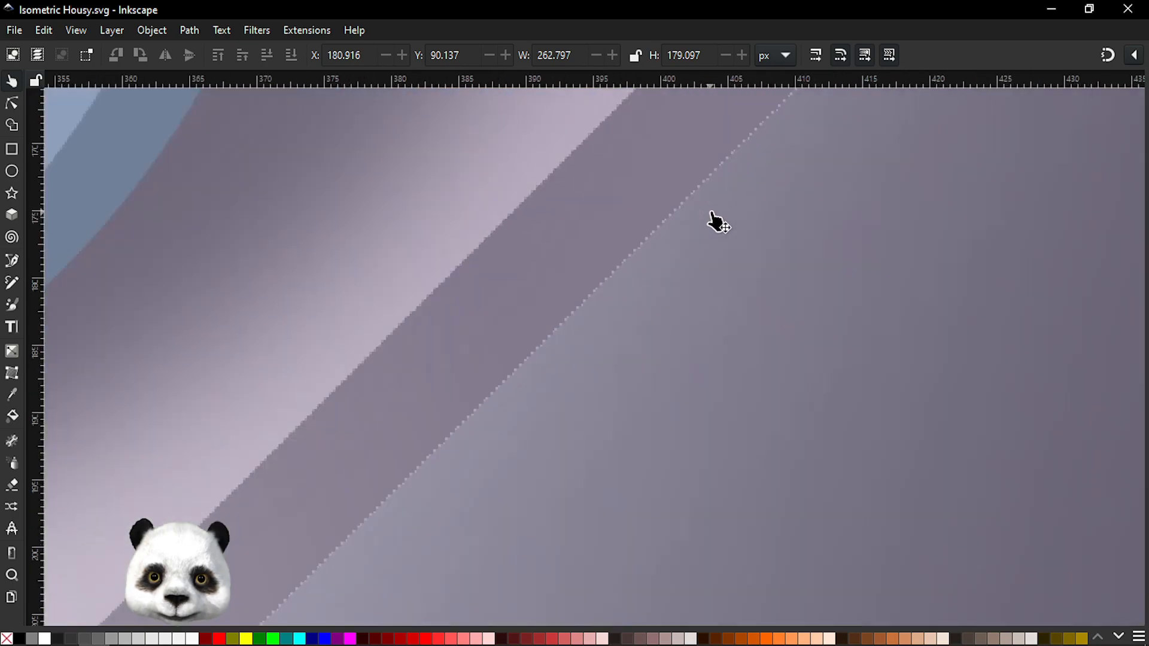
{"action": "scroll", "coordinate": [662, 263], "scroll_direction": "down", "scroll_amount": 8}
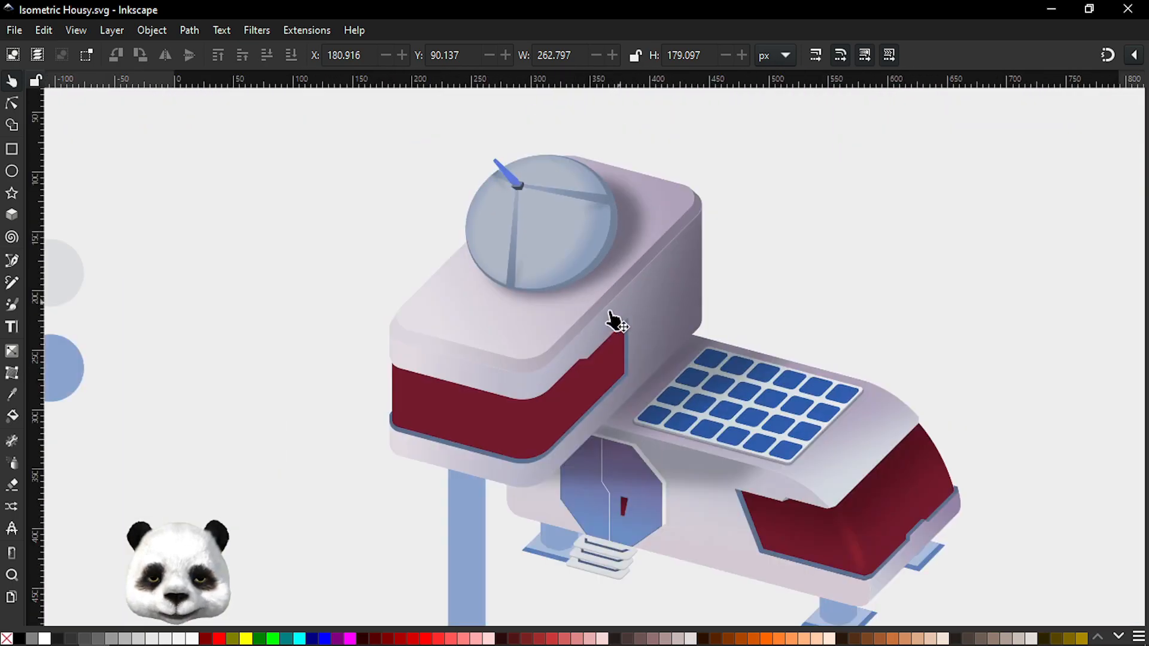
Step: Duplicate the upper block's dark red wraparound window in place
{"action": "scroll", "coordinate": [574, 335], "scroll_direction": "up", "scroll_amount": 2}
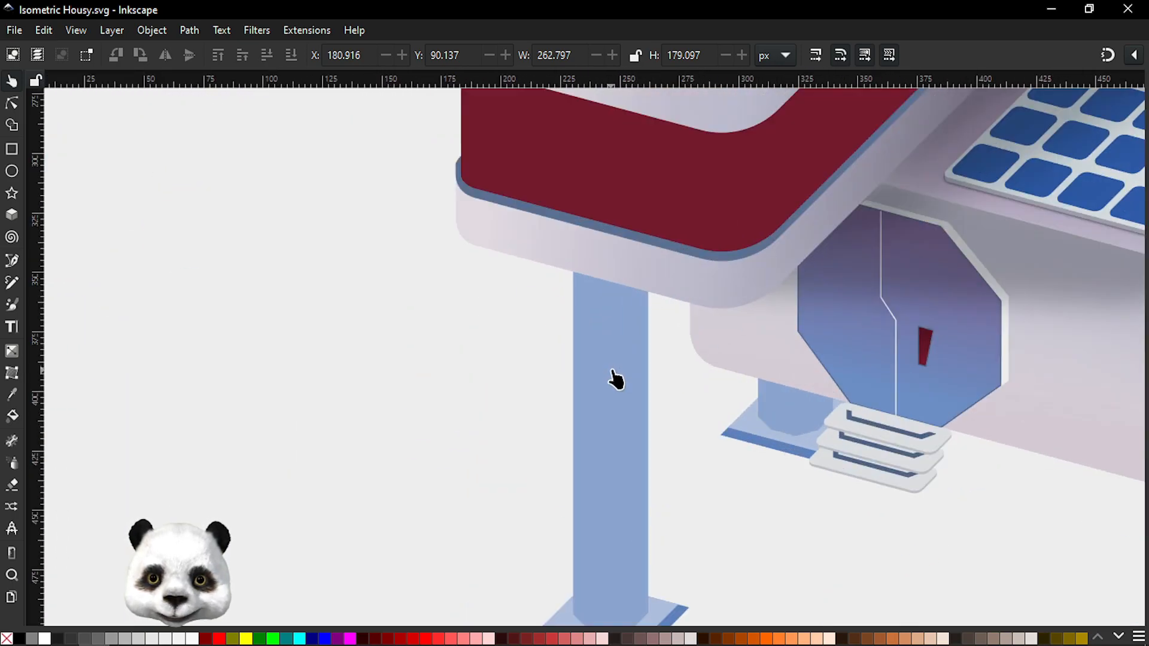
{"action": "left_click_drag", "start_coordinate": [546, 236], "coordinate": [445, 362]}
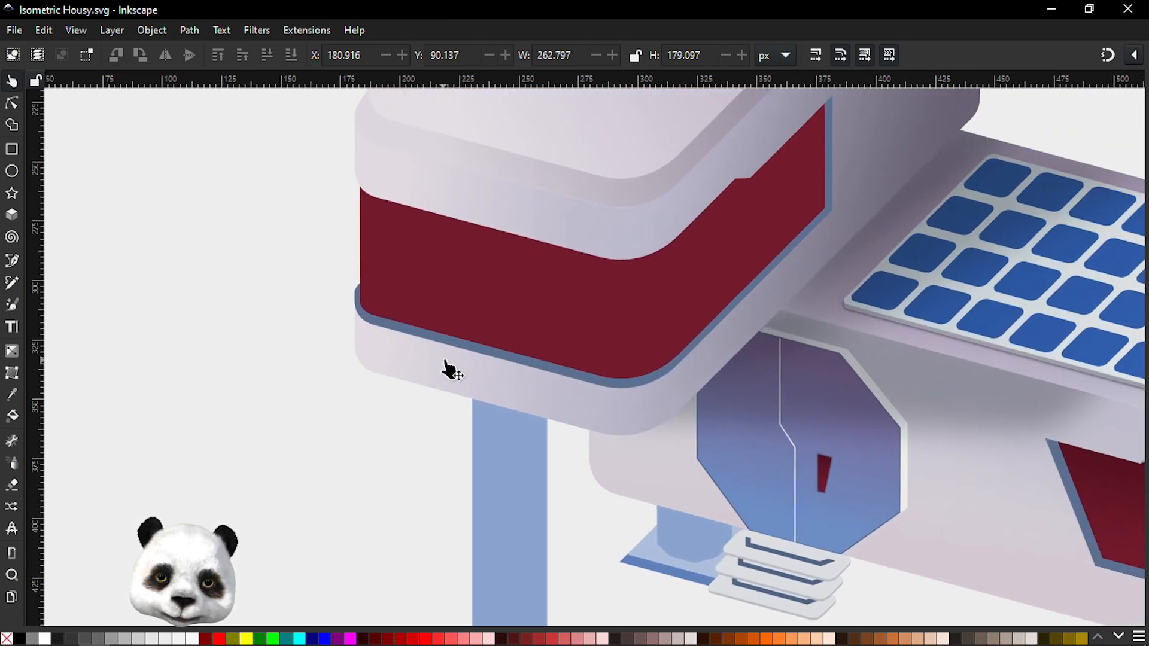
{"action": "key", "text": "g"}
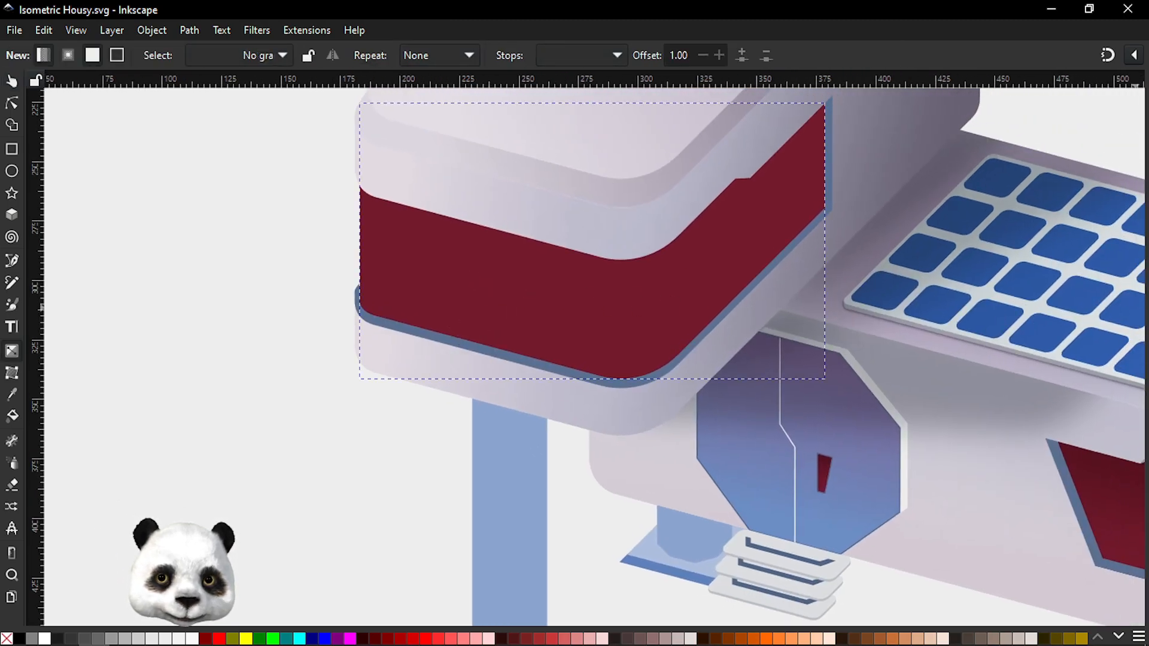
{"action": "key", "text": "ctrl+d"}
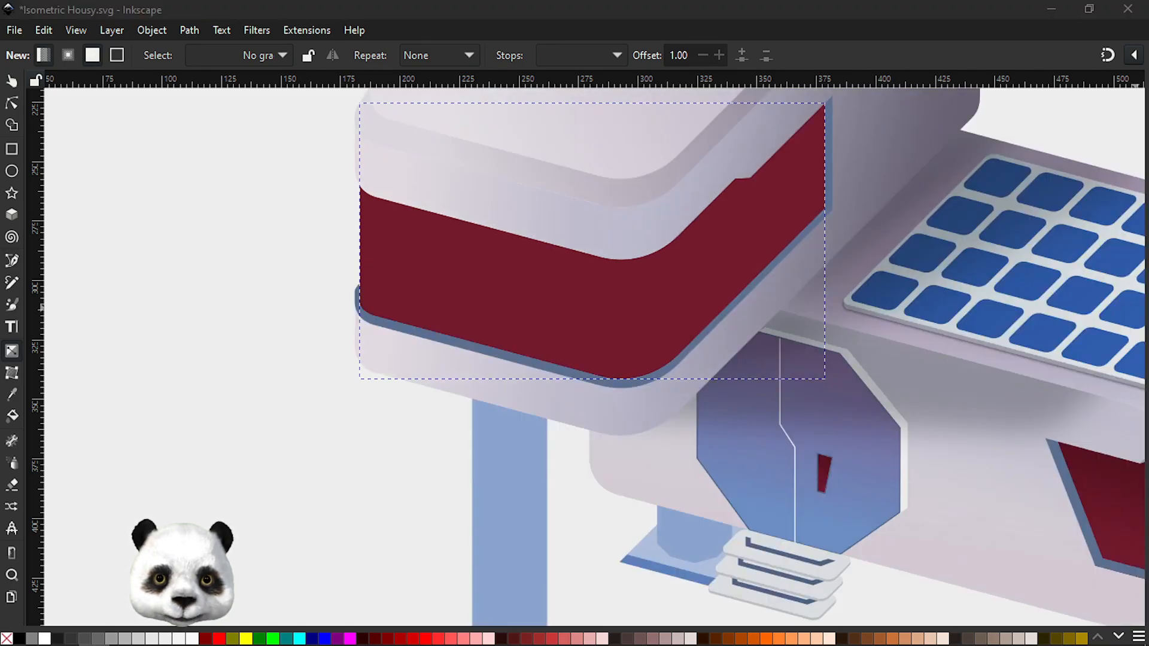
{"action": "key", "text": "s"}
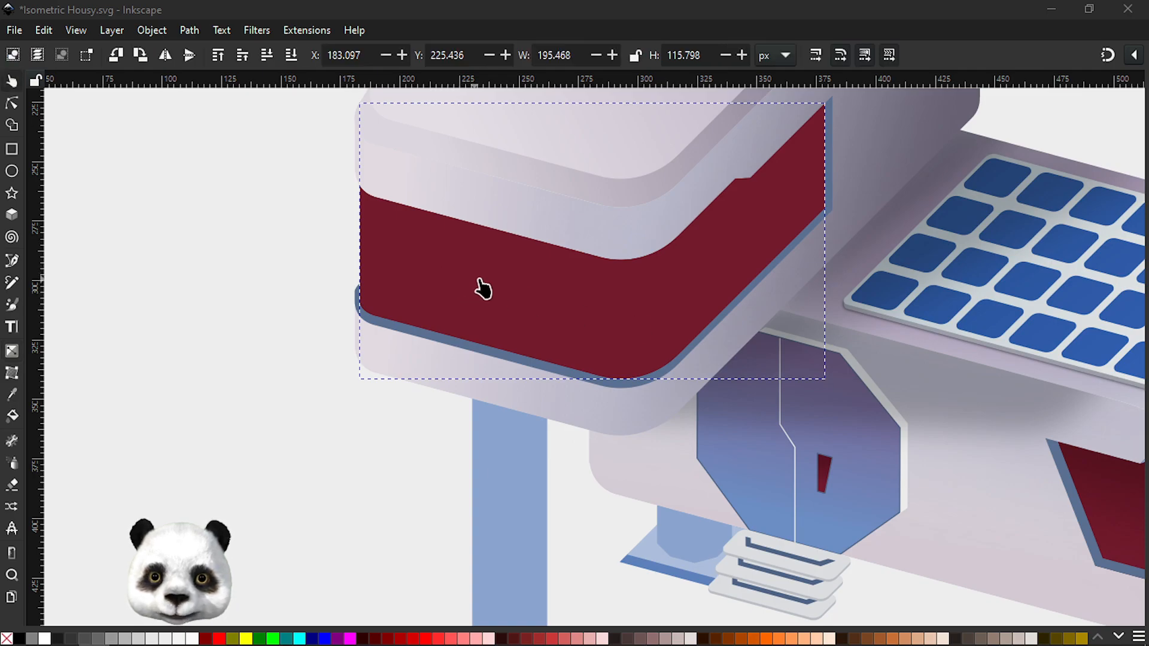
Step: Draw a closed shape covering the upper half of the wraparound window, following its rounded front corner and overlapping both ends
{"action": "right_click", "coordinate": [511, 297]}
{"action": "left_click", "coordinate": [560, 410]}
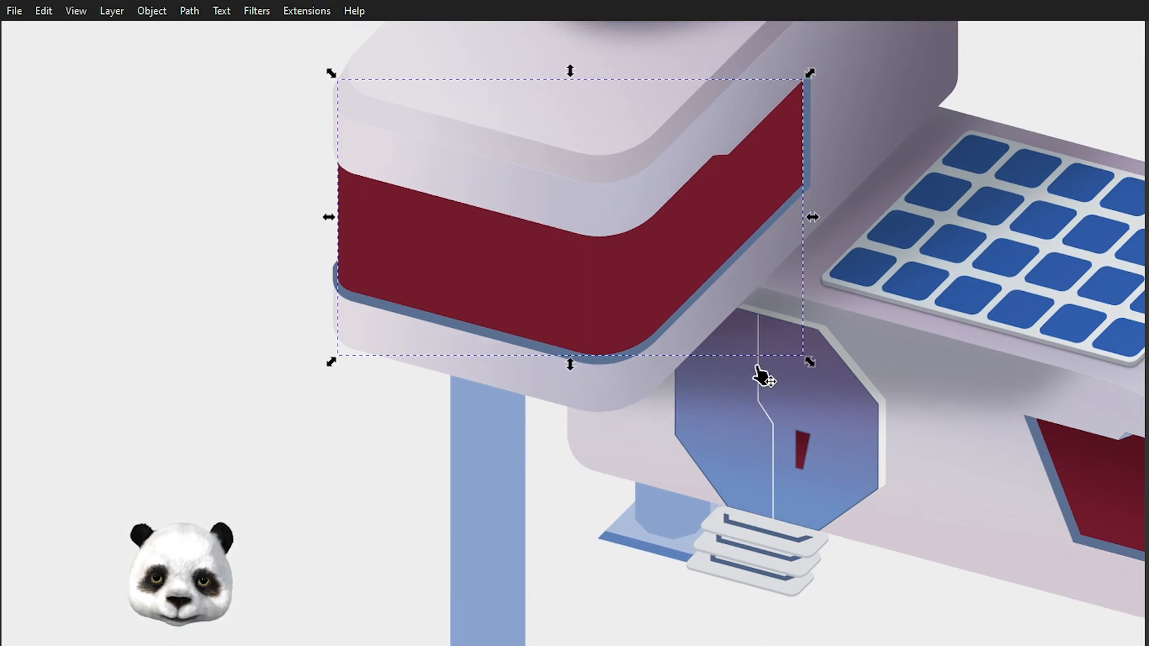
{"action": "left_click_drag", "start_coordinate": [718, 392], "coordinate": [601, 490]}
{"action": "key", "text": "b"}
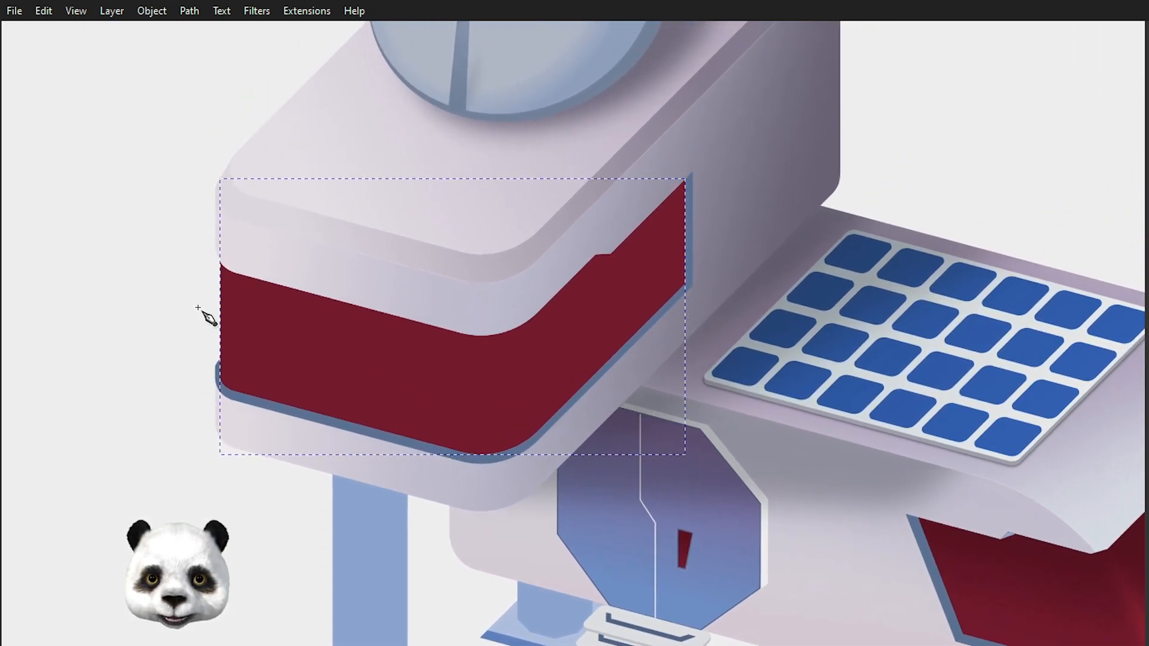
{"action": "left_click", "coordinate": [210, 291]}
{"action": "left_click_drag", "start_coordinate": [231, 325], "coordinate": [244, 330]}
{"action": "left_click_drag", "start_coordinate": [468, 388], "coordinate": [554, 360]}
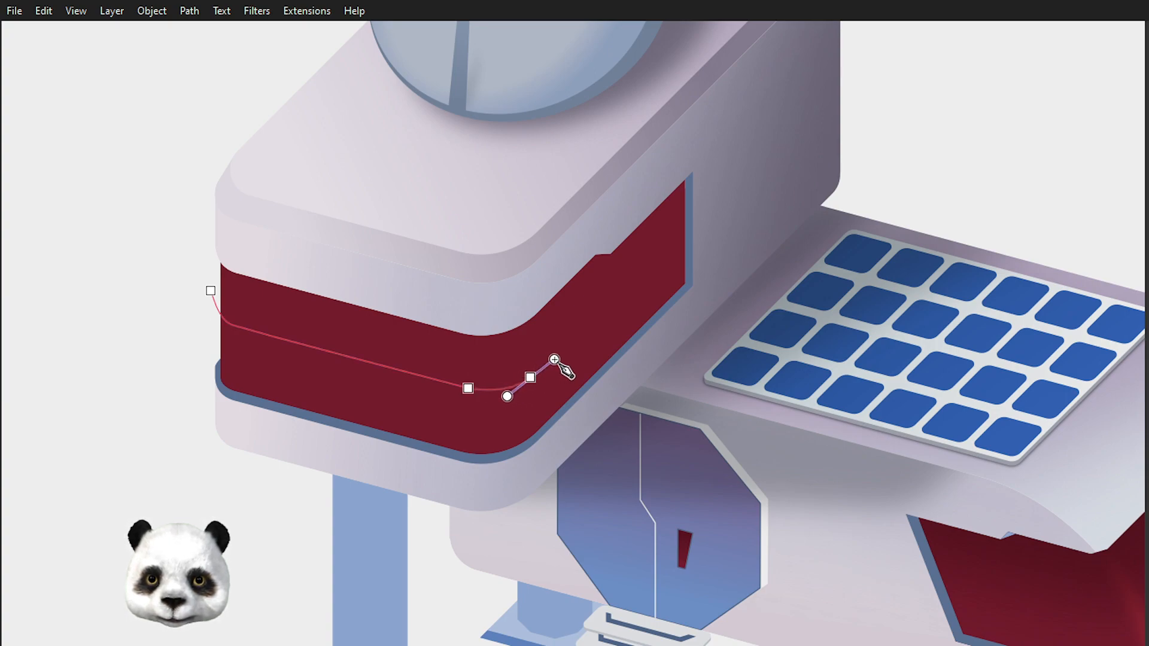
{"action": "left_click", "coordinate": [707, 210]}
{"action": "left_click", "coordinate": [702, 127]}
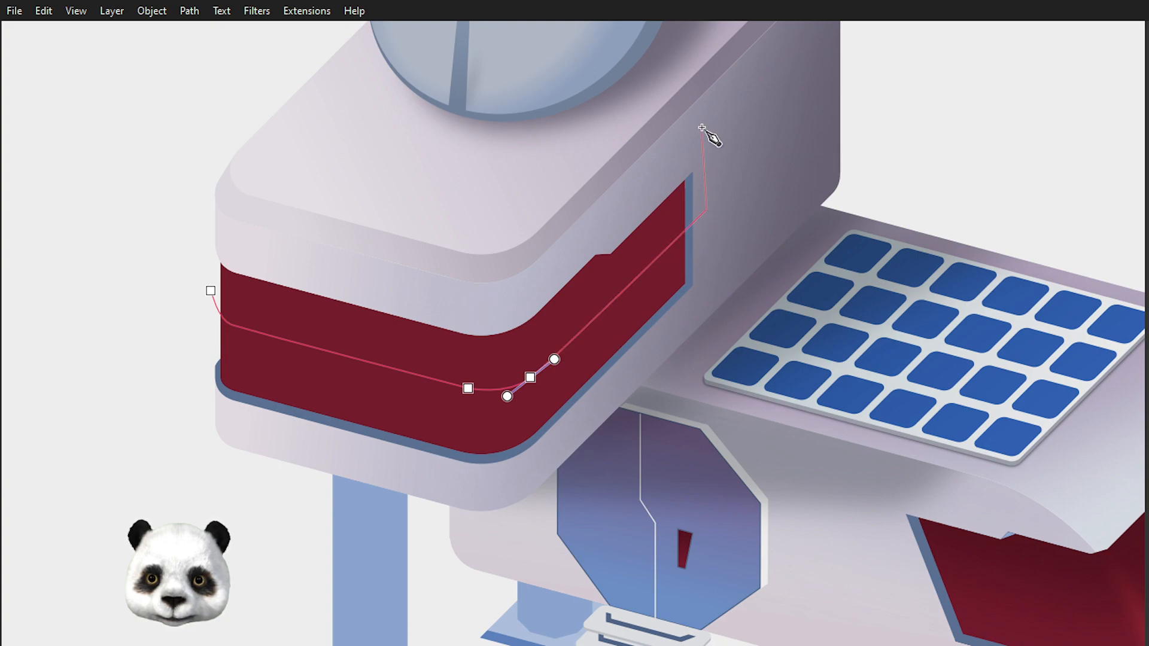
{"action": "left_click", "coordinate": [495, 301]}
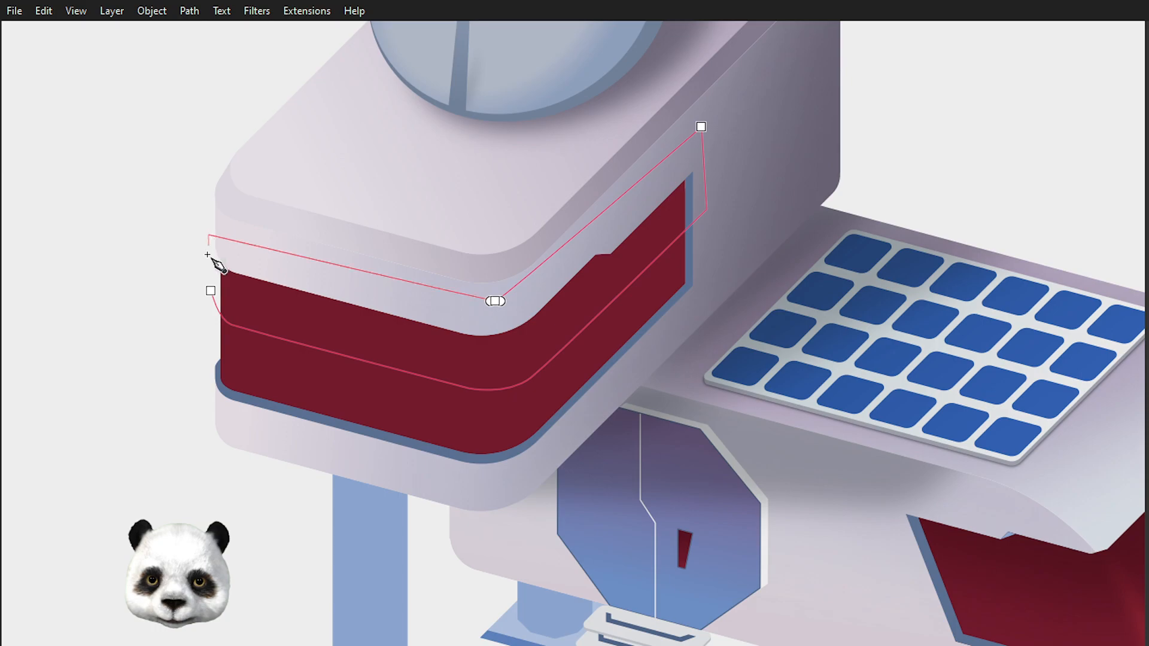
{"action": "left_click", "coordinate": [211, 291]}
Step: Remove the thick outline from the new shape over the upper window while keeping its fill
{"action": "left_click_drag", "start_coordinate": [530, 332], "coordinate": [270, 247]}
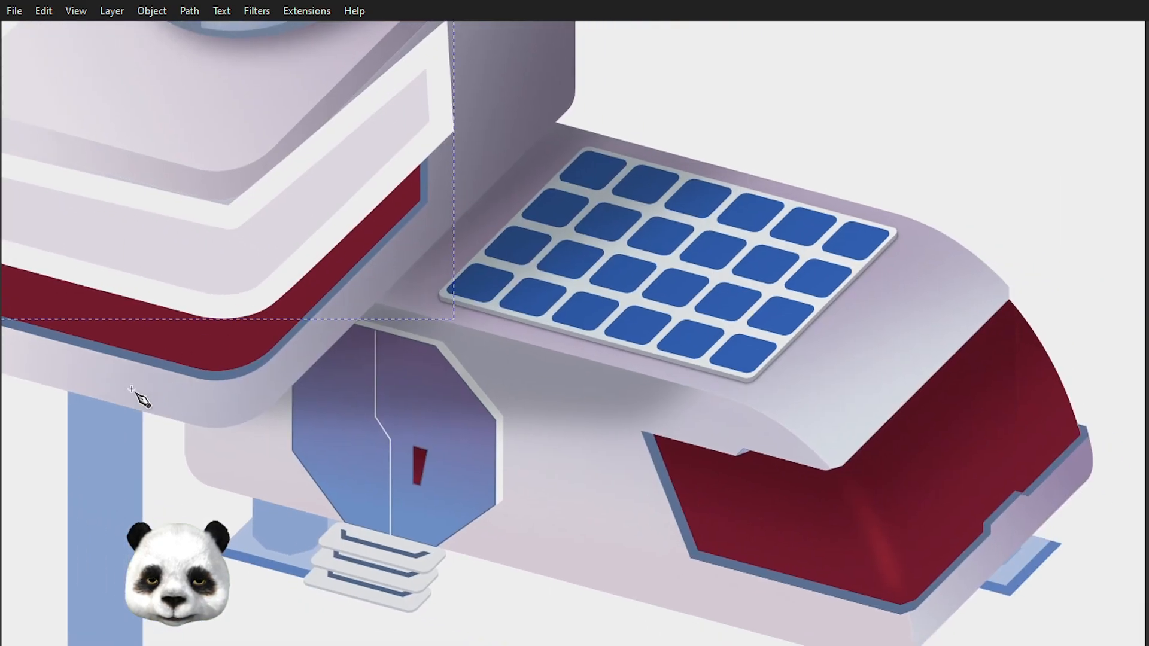
{"action": "key", "text": "F11"}
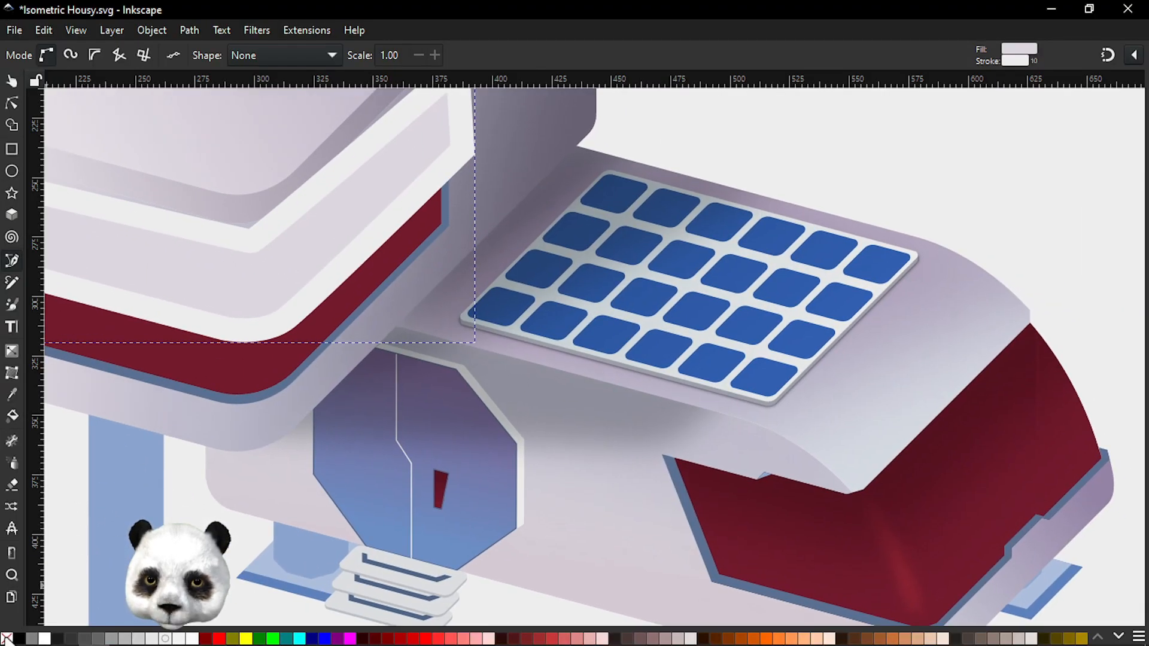
{"action": "left_click", "coordinate": [6, 639]}
{"action": "key", "text": "ctrl+z"}
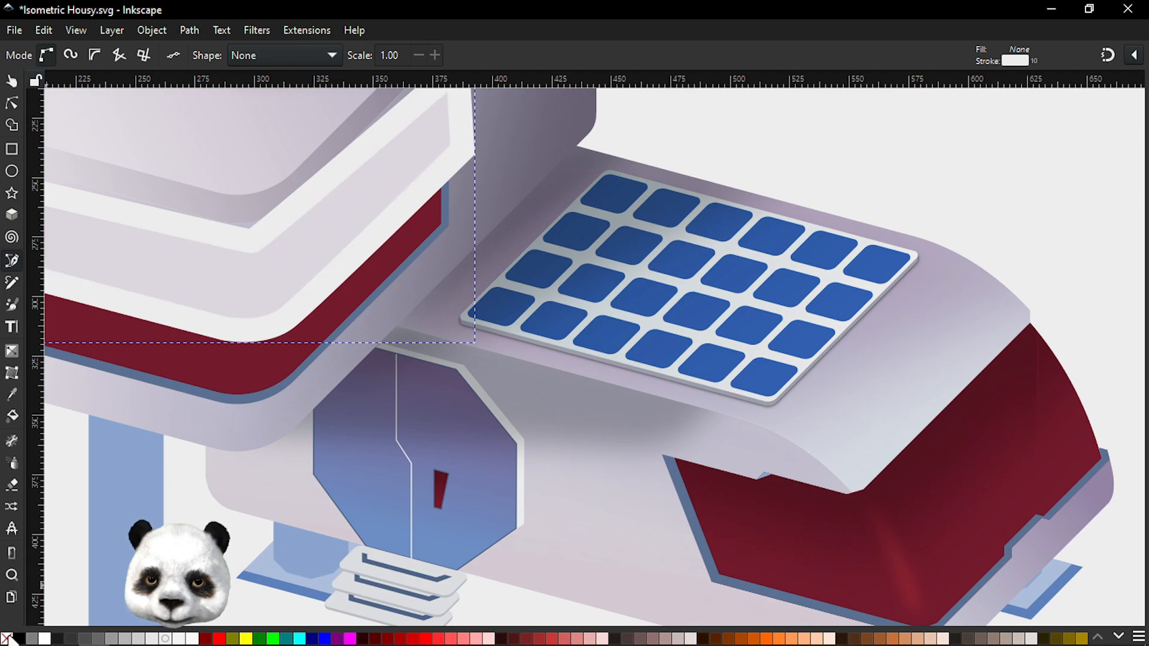
{"action": "key", "text": "ctrl+z"}
Step: Fill the new shape with the same very dark red as the lower front window's shading shape
{"action": "key", "text": "s"}
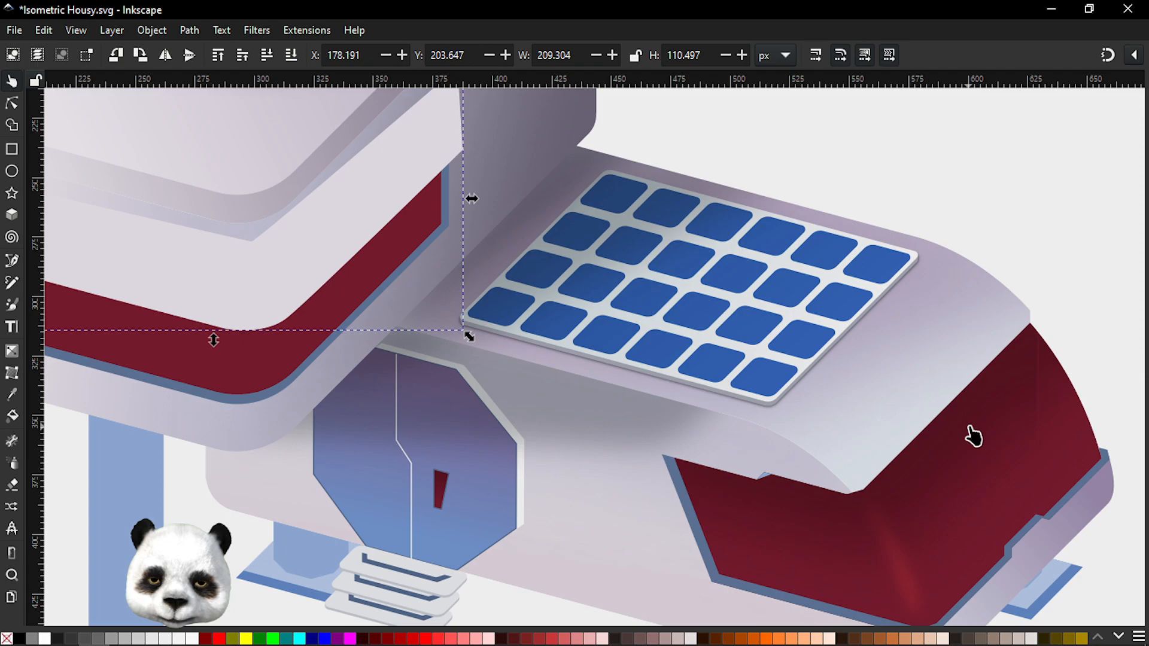
{"action": "key", "text": "n"}
{"action": "left_click", "coordinate": [994, 429]}
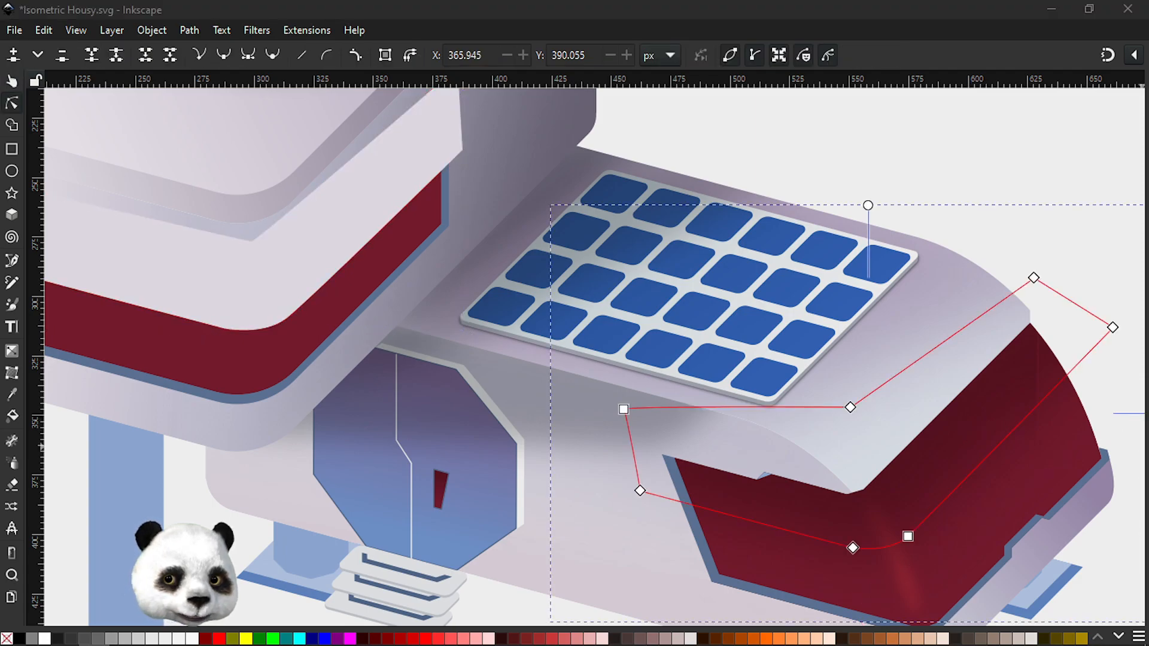
{"action": "scroll", "coordinate": [821, 390], "scroll_direction": "down", "scroll_amount": 1}
{"action": "scroll", "coordinate": [723, 360], "scroll_direction": "up", "scroll_amount": 1}
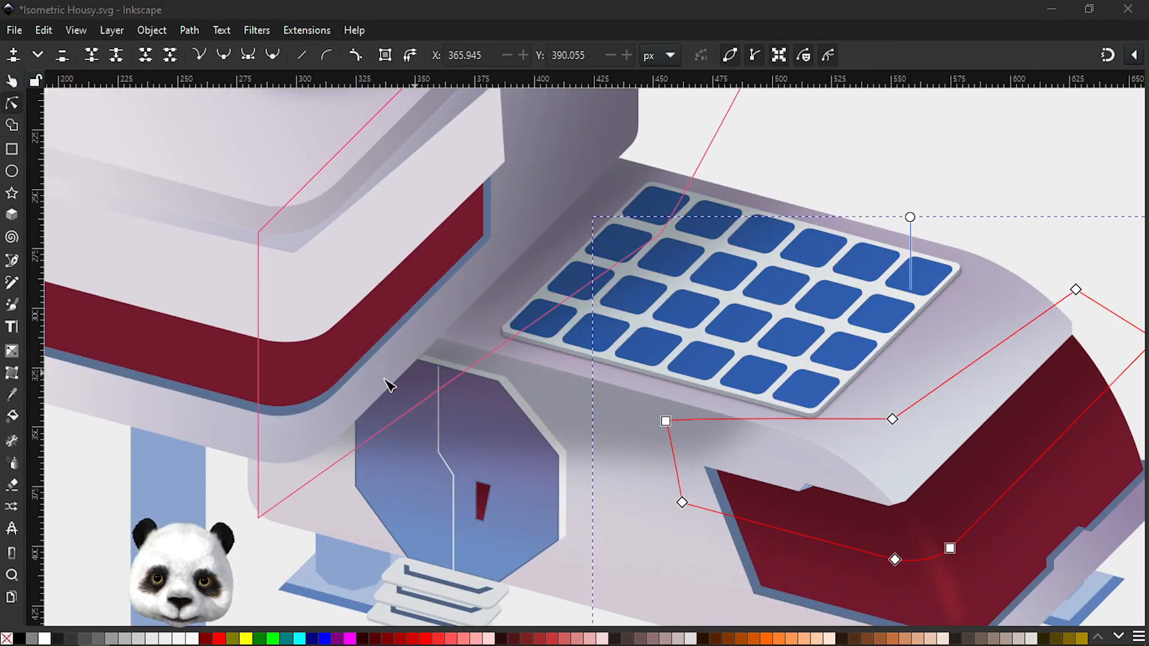
{"action": "left_click", "coordinate": [354, 341]}
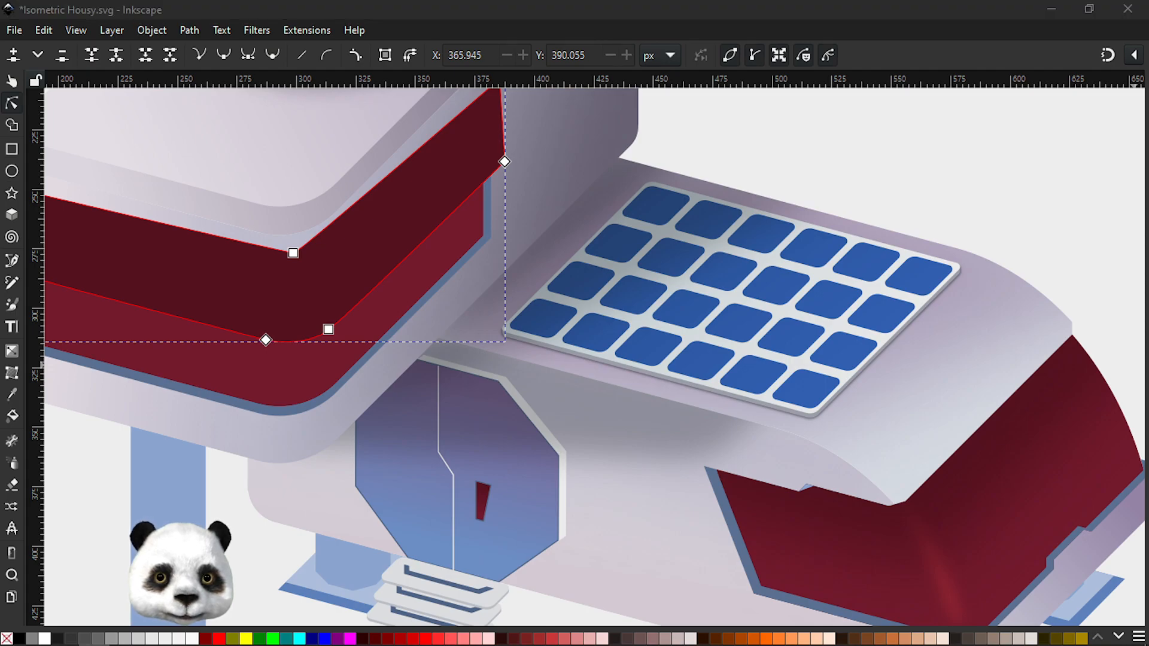
Step: Blur the very dark red shape and clip it to the upper wraparound window's outline
{"action": "left_click_drag", "start_coordinate": [764, 322], "coordinate": [1148, 353]}
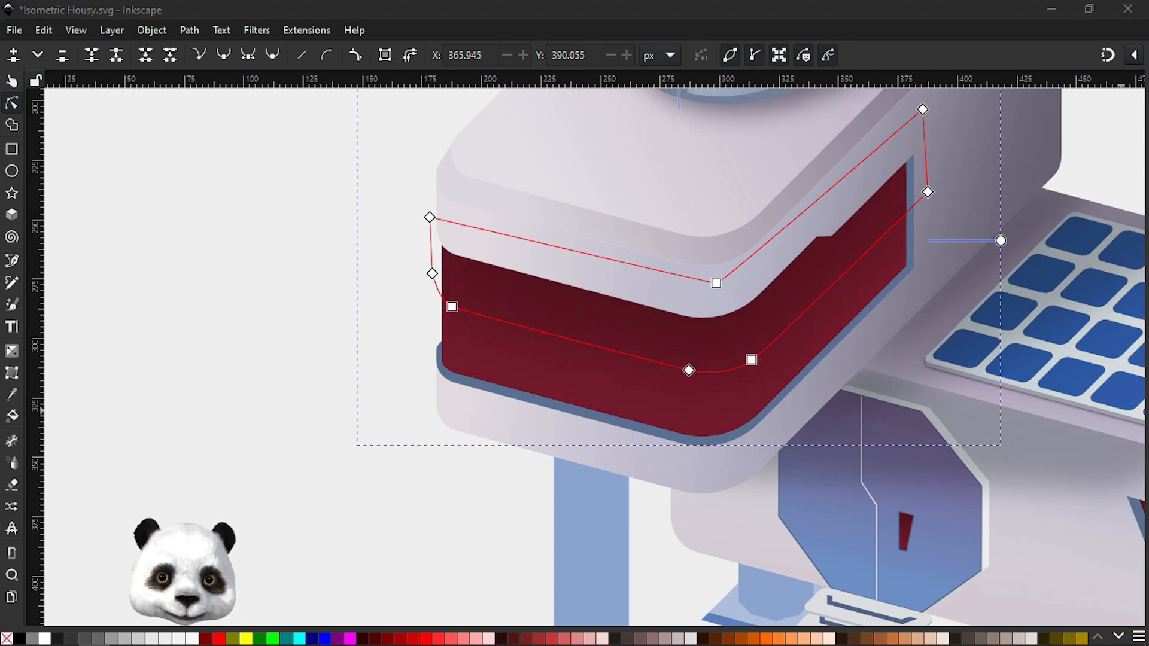
{"action": "left_click_drag", "start_coordinate": [824, 391], "coordinate": [593, 365]}
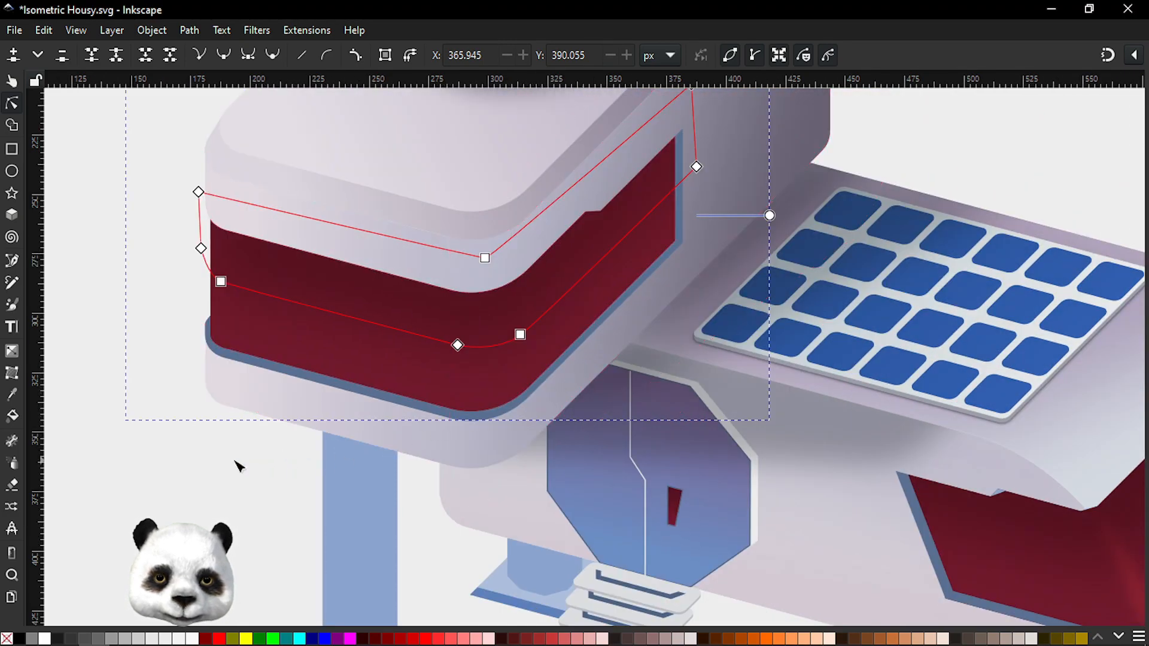
{"action": "left_click", "coordinate": [183, 449]}
{"action": "scroll", "coordinate": [188, 451], "scroll_direction": "down", "scroll_amount": 3}
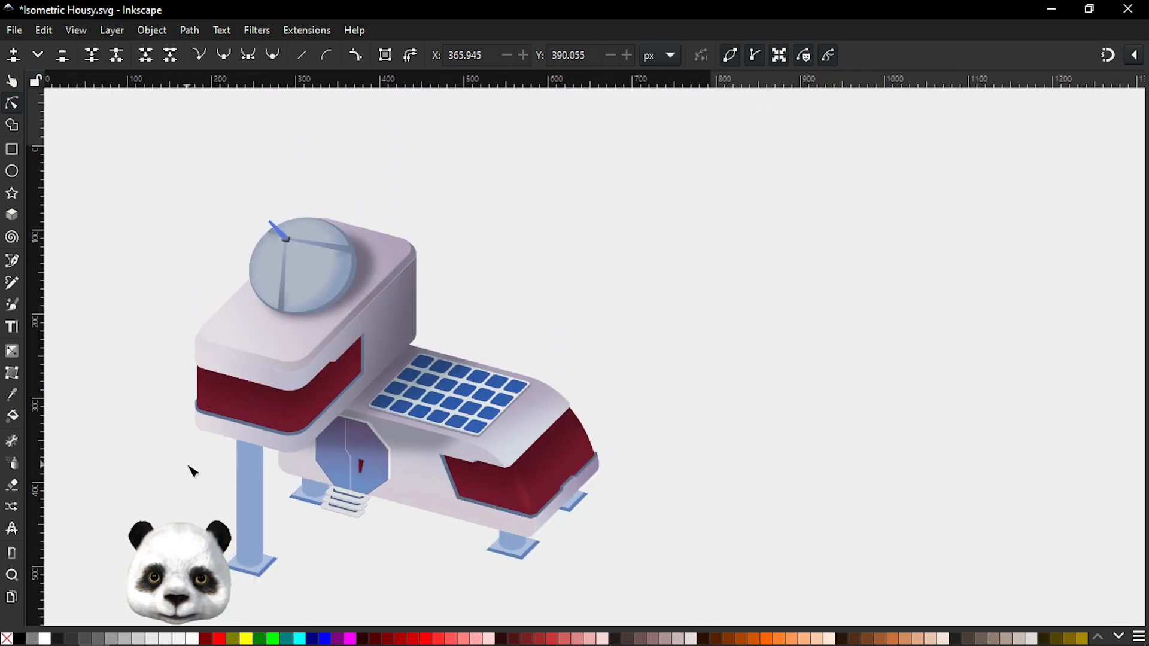
Step: Move the shading shape's lower outer node down and outwards, adjust the adjoining curve handle at the front corner, and save the document
{"action": "scroll", "coordinate": [192, 471], "scroll_direction": "up", "scroll_amount": 2}
{"action": "left_click", "coordinate": [479, 309]}
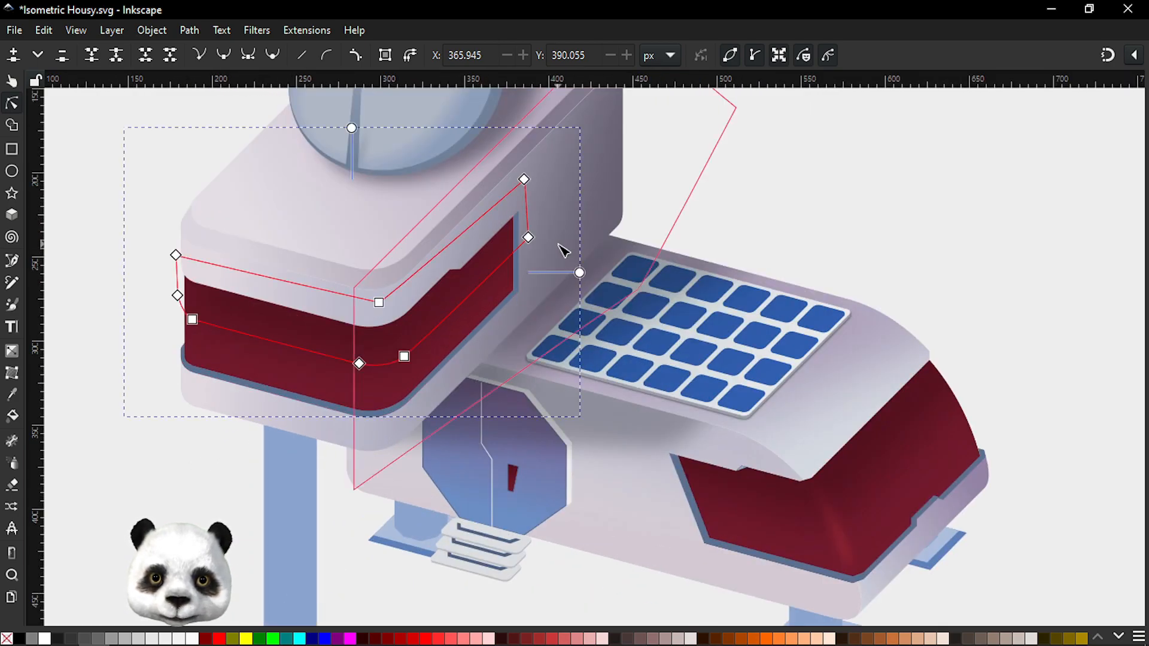
{"action": "left_click_drag", "start_coordinate": [529, 239], "coordinate": [547, 256]}
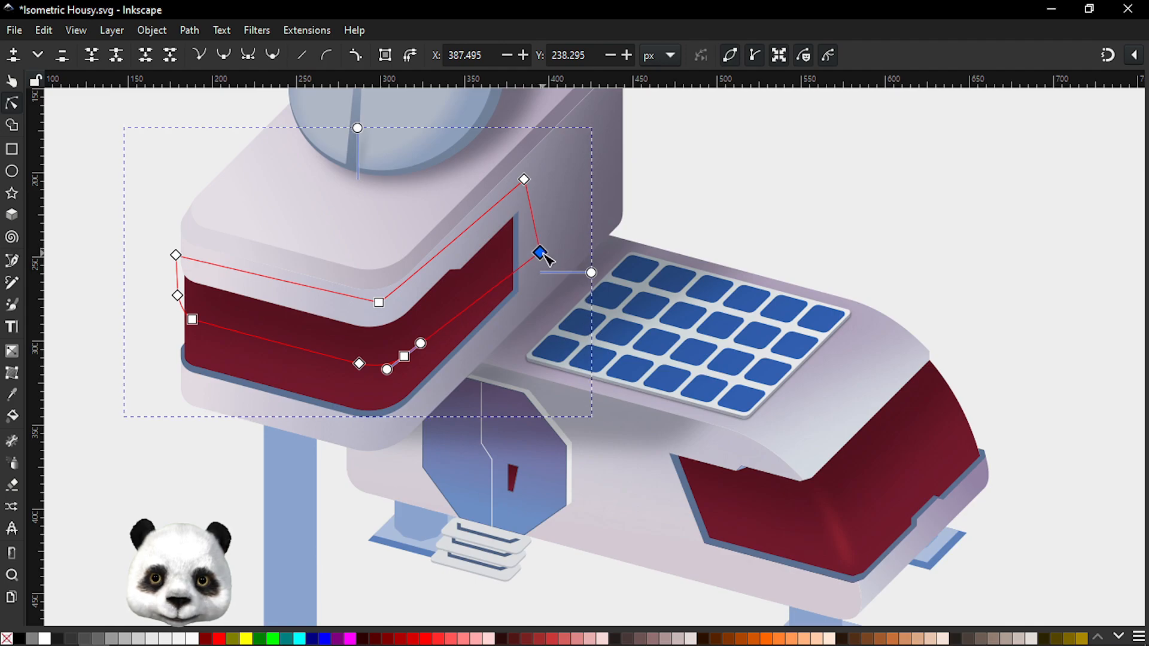
{"action": "scroll", "coordinate": [380, 316], "scroll_direction": "up", "scroll_amount": 3}
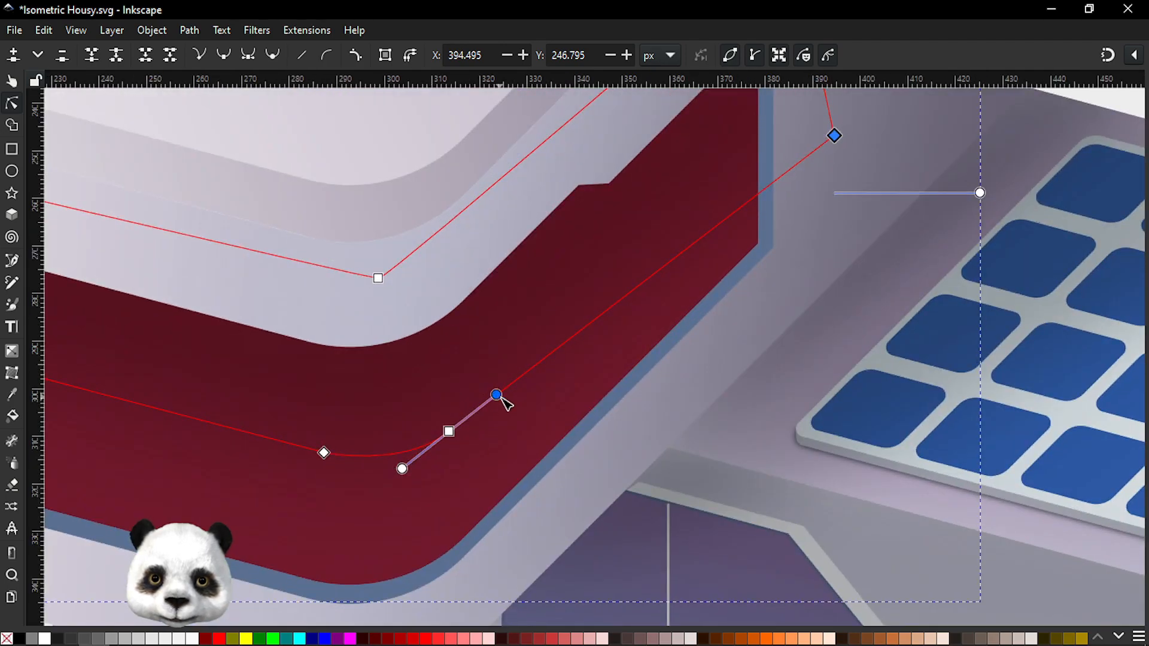
{"action": "left_click_drag", "start_coordinate": [502, 399], "coordinate": [507, 402]}
{"action": "scroll", "coordinate": [488, 503], "scroll_direction": "down", "scroll_amount": 3}
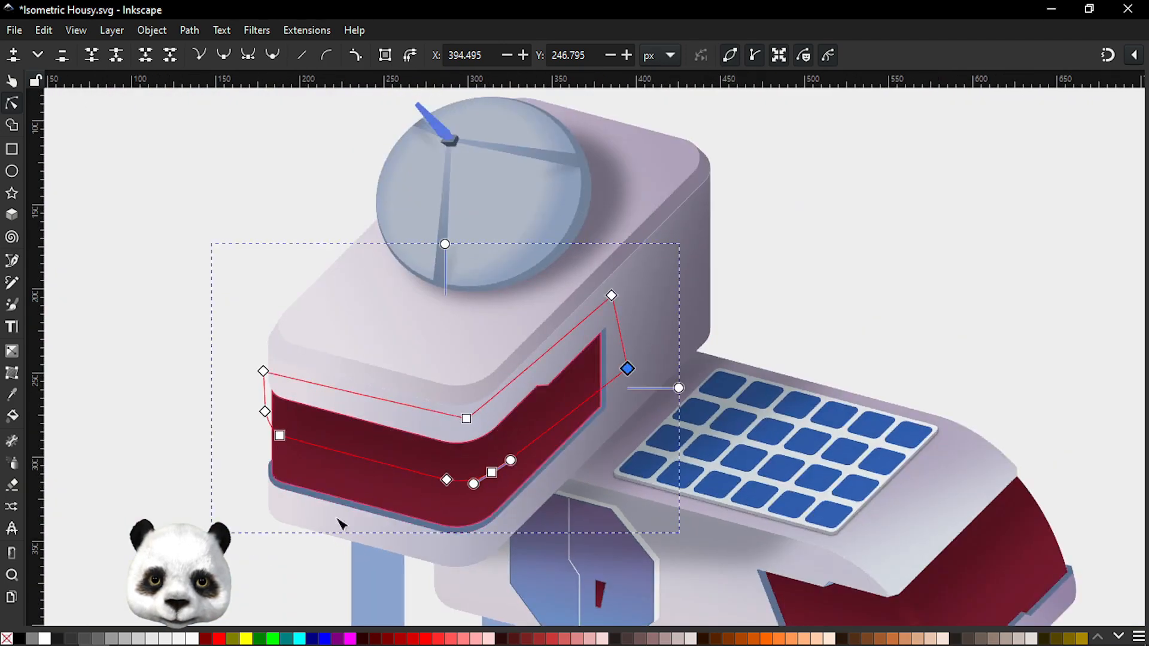
{"action": "left_click", "coordinate": [179, 510]}
{"action": "left_click_drag", "start_coordinate": [218, 500], "coordinate": [269, 349]}
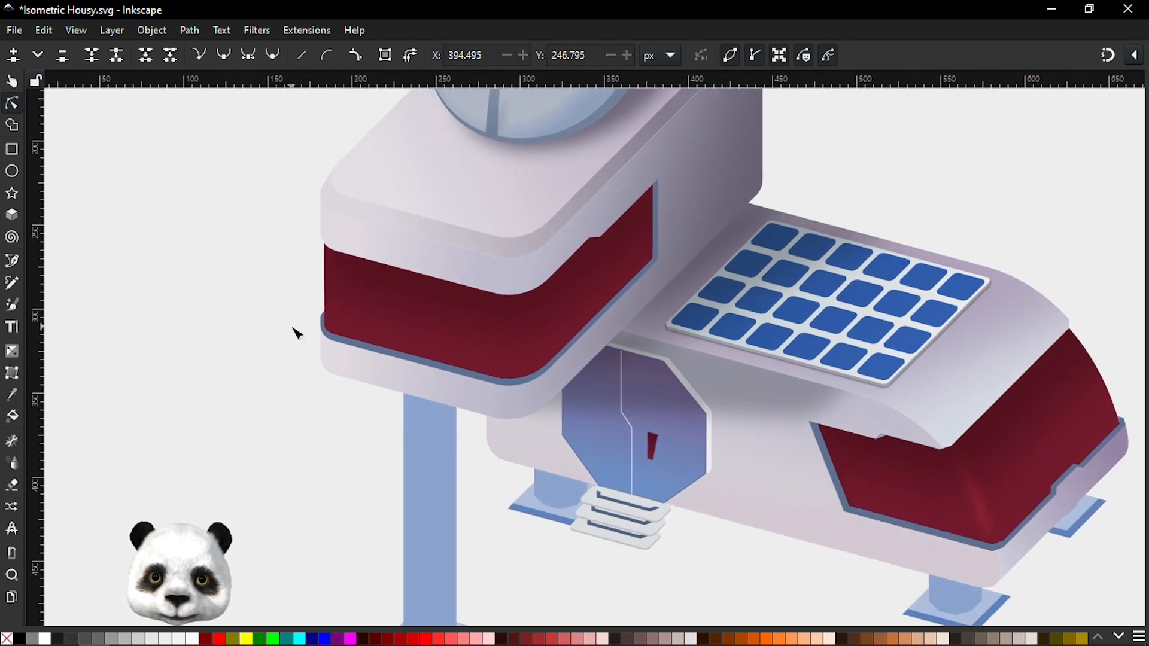
{"action": "scroll", "coordinate": [311, 363], "scroll_direction": "down", "scroll_amount": 2}
{"action": "key", "text": "ctrl+s"}
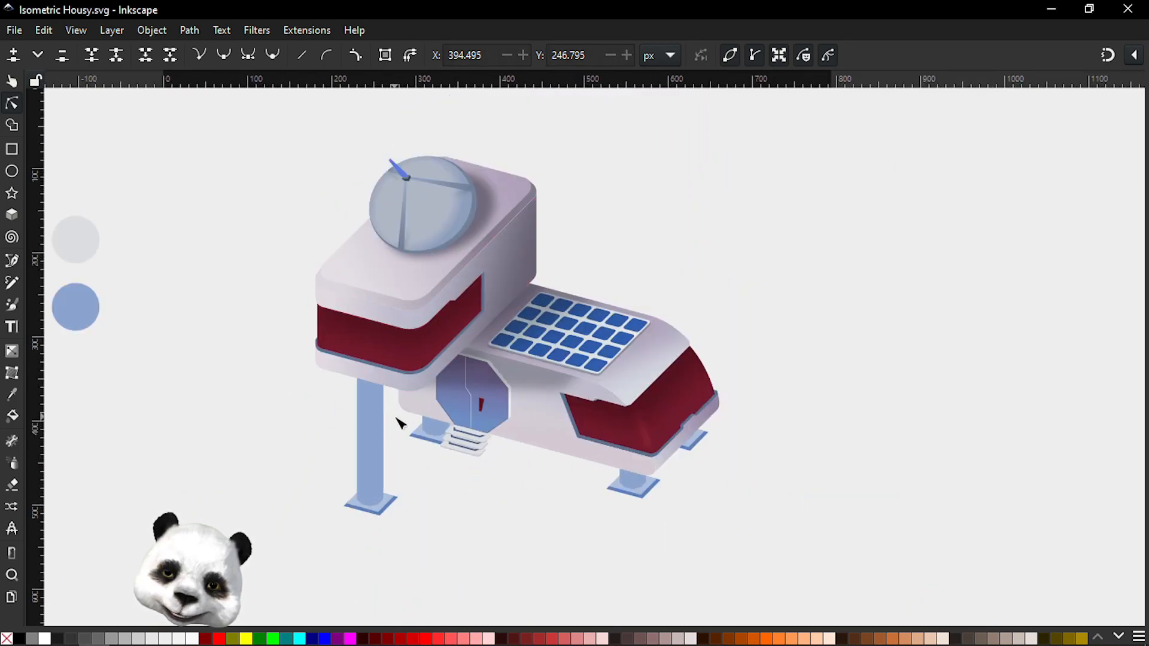
Step: Draw a thin, tapering vertical sliver along the front corner of the upper wraparound window
{"action": "scroll", "coordinate": [400, 423], "scroll_direction": "up", "scroll_amount": 2}
{"action": "scroll", "coordinate": [441, 303], "scroll_direction": "up", "scroll_amount": 2}
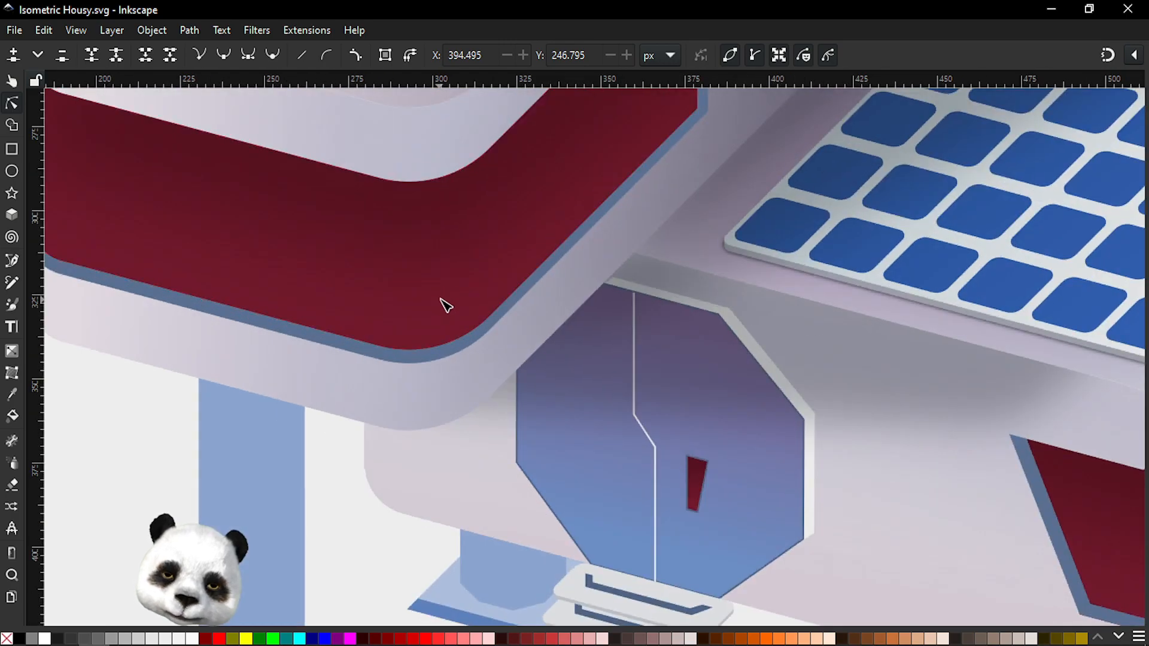
{"action": "key", "text": "b"}
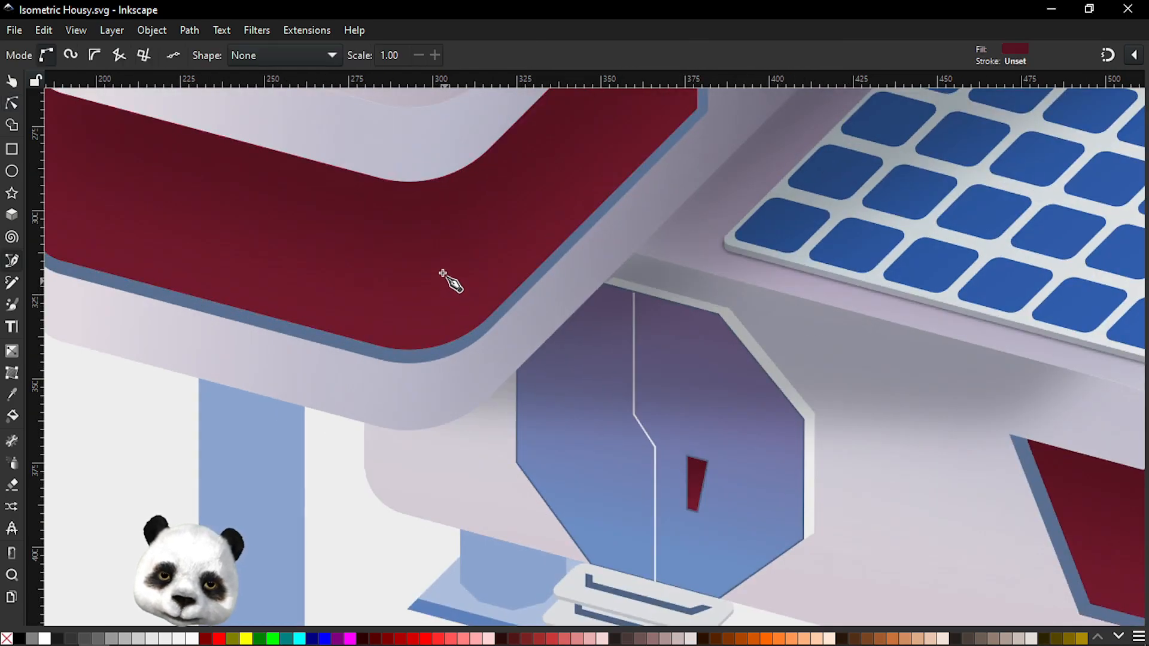
{"action": "left_click", "coordinate": [417, 196]}
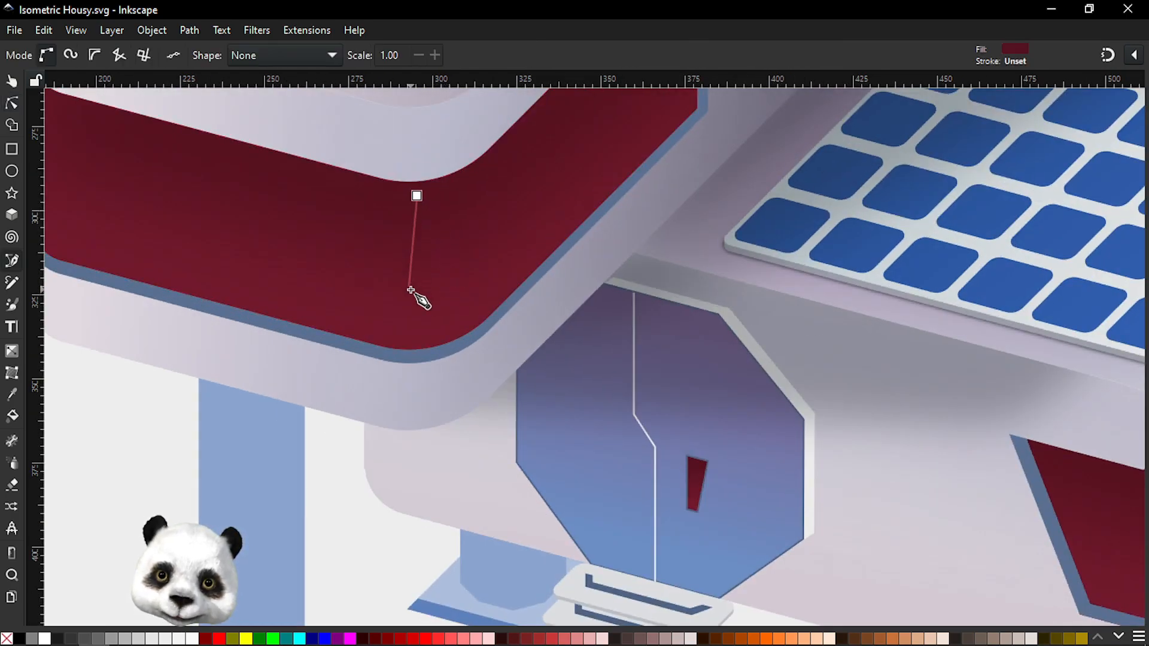
{"action": "left_click_drag", "start_coordinate": [419, 326], "coordinate": [427, 337]}
{"action": "left_click", "coordinate": [431, 329]}
{"action": "left_click_drag", "start_coordinate": [418, 197], "coordinate": [406, 244]}
Step: Fill the corner sliver with the bright red used by the lower window's corner highlight
{"action": "left_click_drag", "start_coordinate": [557, 325], "coordinate": [63, 137]}
{"action": "key", "text": "n"}
{"action": "left_click", "coordinate": [871, 442]}
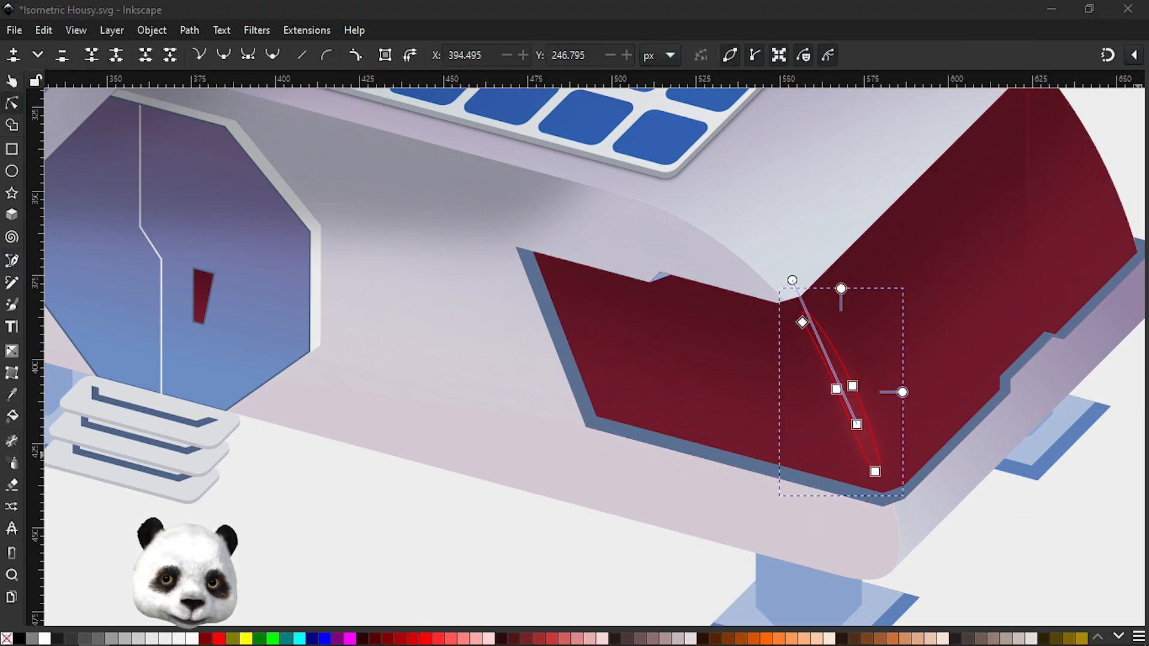
{"action": "left_click_drag", "start_coordinate": [51, 225], "coordinate": [782, 421]}
{"action": "left_click", "coordinate": [667, 320]}
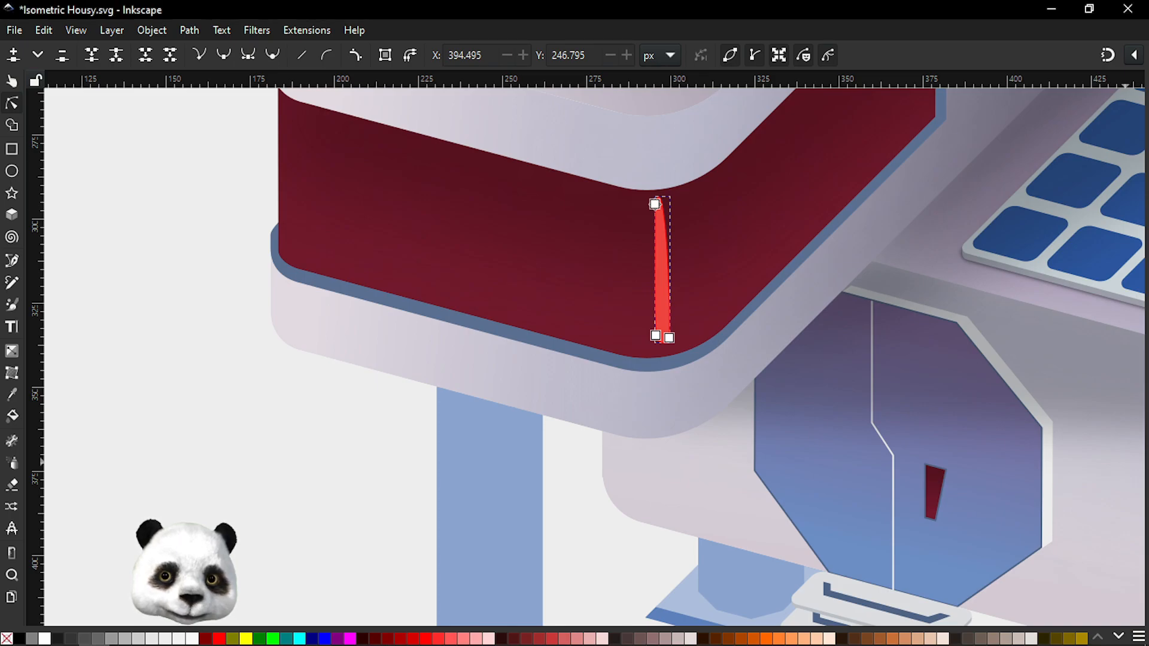
Step: Blur the upper window's sliver and lower its opacity, using the lower window's highlight as the reference
{"action": "left_click_drag", "start_coordinate": [778, 366], "coordinate": [245, 305]}
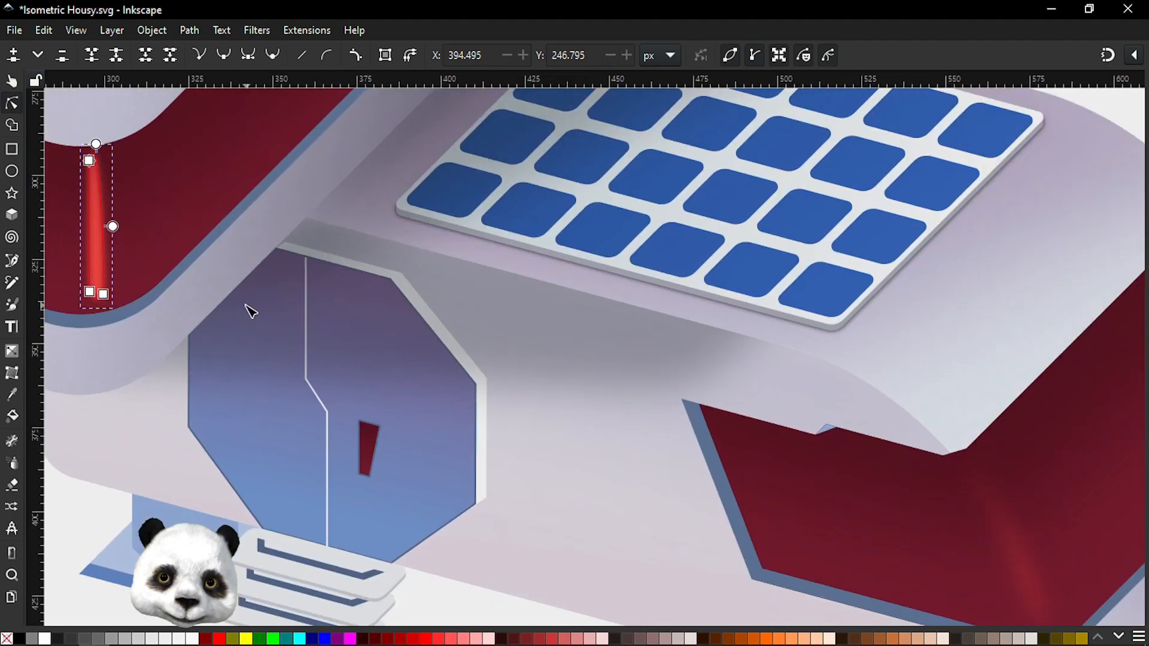
{"action": "left_click", "coordinate": [1023, 578]}
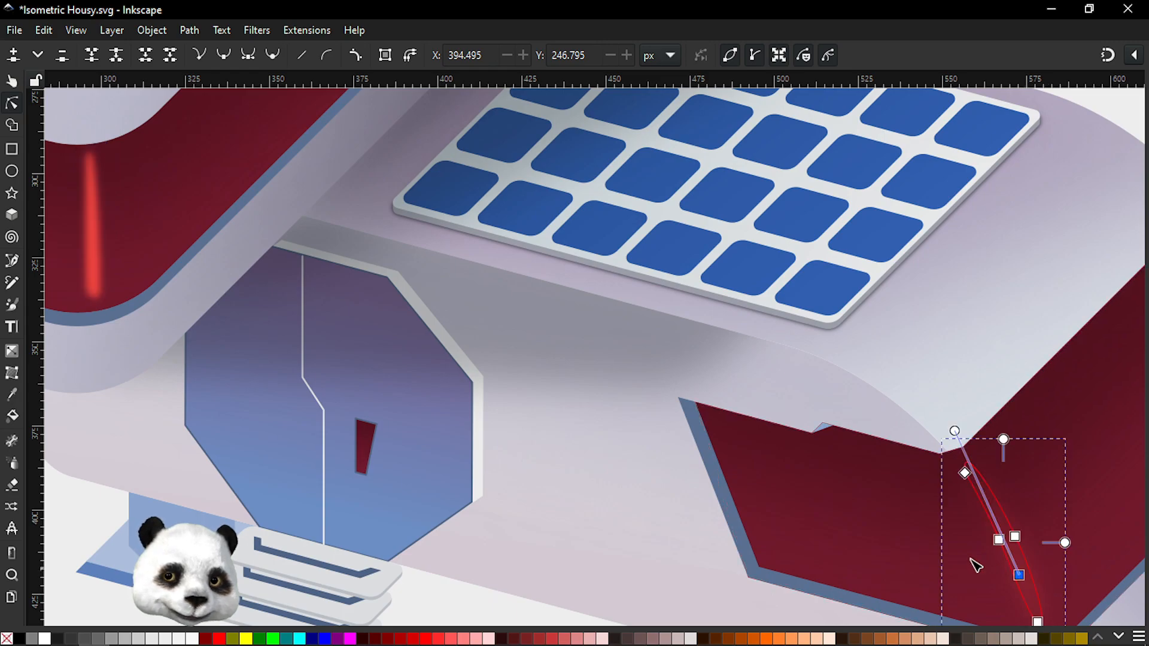
{"action": "left_click", "coordinate": [103, 259]}
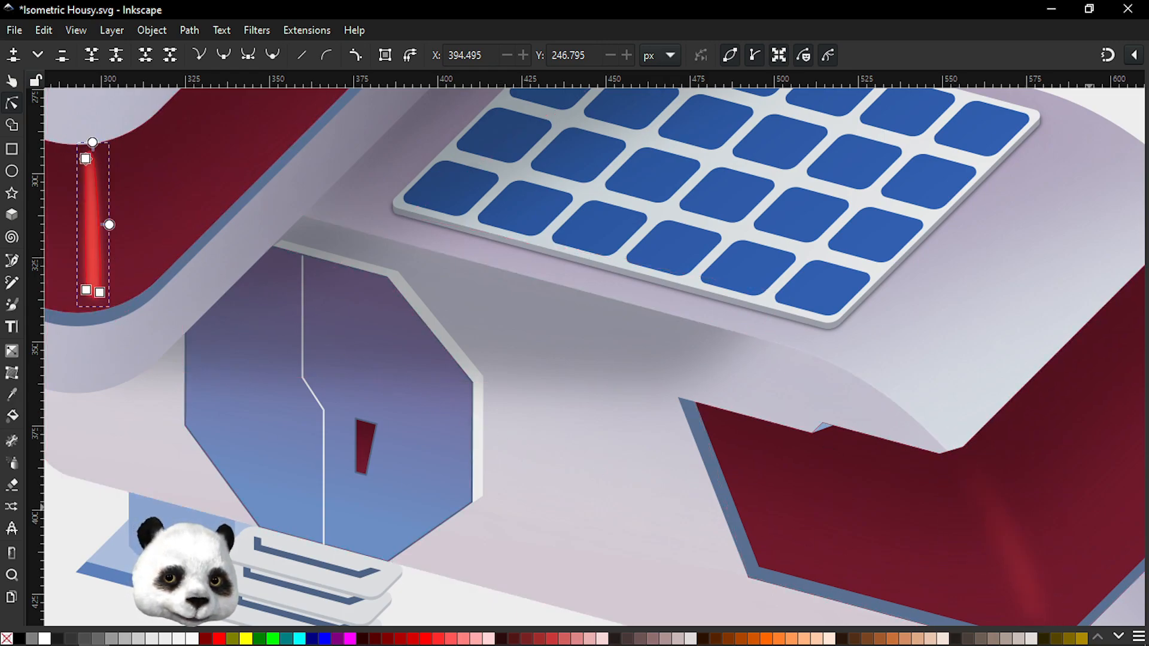
{"action": "mouse_move", "coordinate": [852, 462]}
{"action": "left_mouse_down"}
{"action": "mouse_move", "coordinate": [1046, 534]}
{"action": "mouse_move", "coordinate": [1146, 533]}
{"action": "left_mouse_up"}
Step: Apply a vertical linear gradient to the corner highlight so it fades to transparent towards its upper end
{"action": "scroll", "coordinate": [713, 469], "scroll_direction": "up", "scroll_amount": 3}
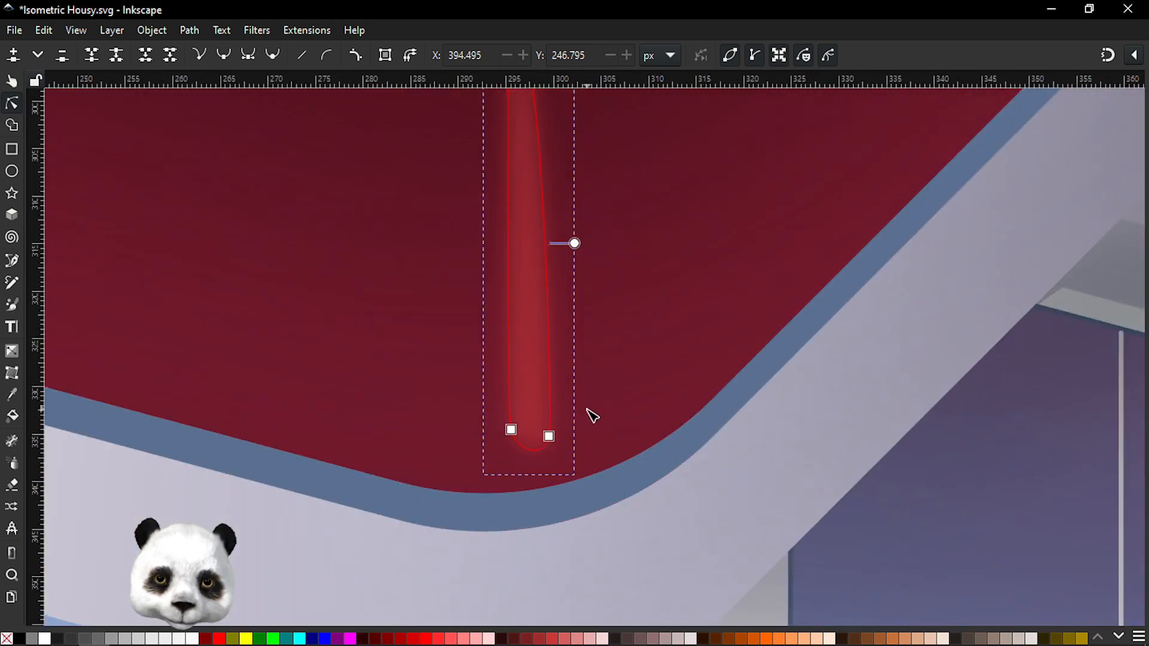
{"action": "key", "text": "g"}
{"action": "mouse_move", "coordinate": [531, 397]}
{"action": "left_mouse_down"}
{"action": "mouse_move", "coordinate": [512, 74]}
{"action": "mouse_move", "coordinate": [518, 415]}
{"action": "mouse_move", "coordinate": [526, 344]}
{"action": "left_mouse_up"}
{"action": "scroll", "coordinate": [568, 397], "scroll_direction": "down", "scroll_amount": 3}
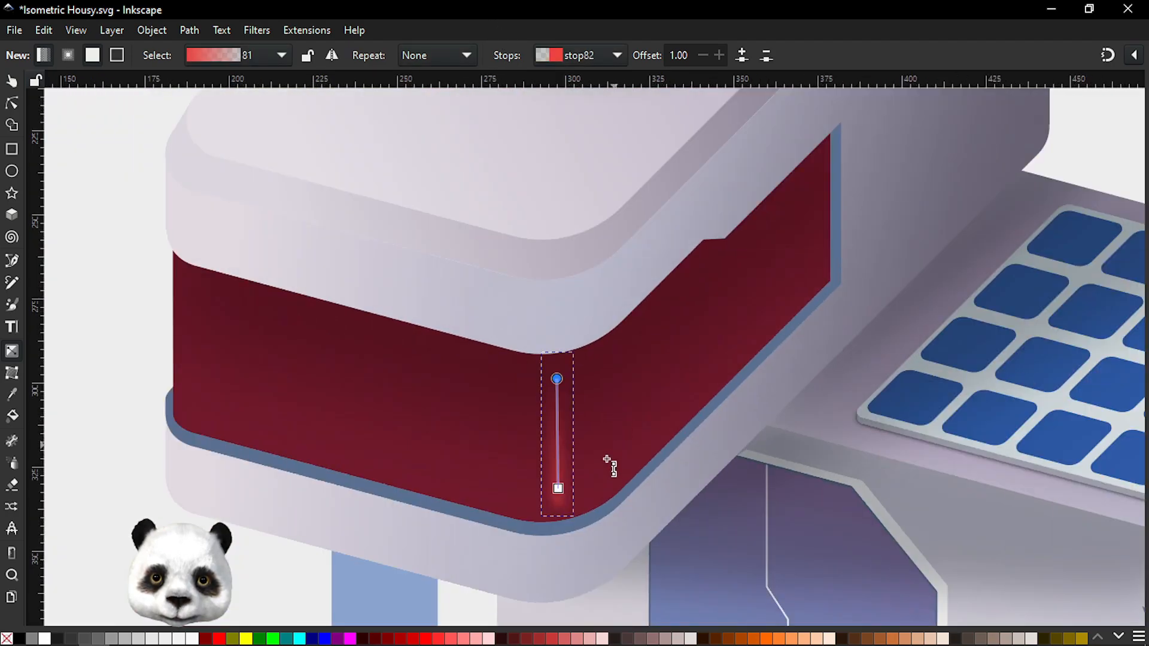
{"action": "key", "text": "s"}
{"action": "left_click", "coordinate": [134, 376]}
Step: Examine the upper window's corner highlight up close and against the whole house
{"action": "scroll", "coordinate": [150, 393], "scroll_direction": "down", "scroll_amount": 4}
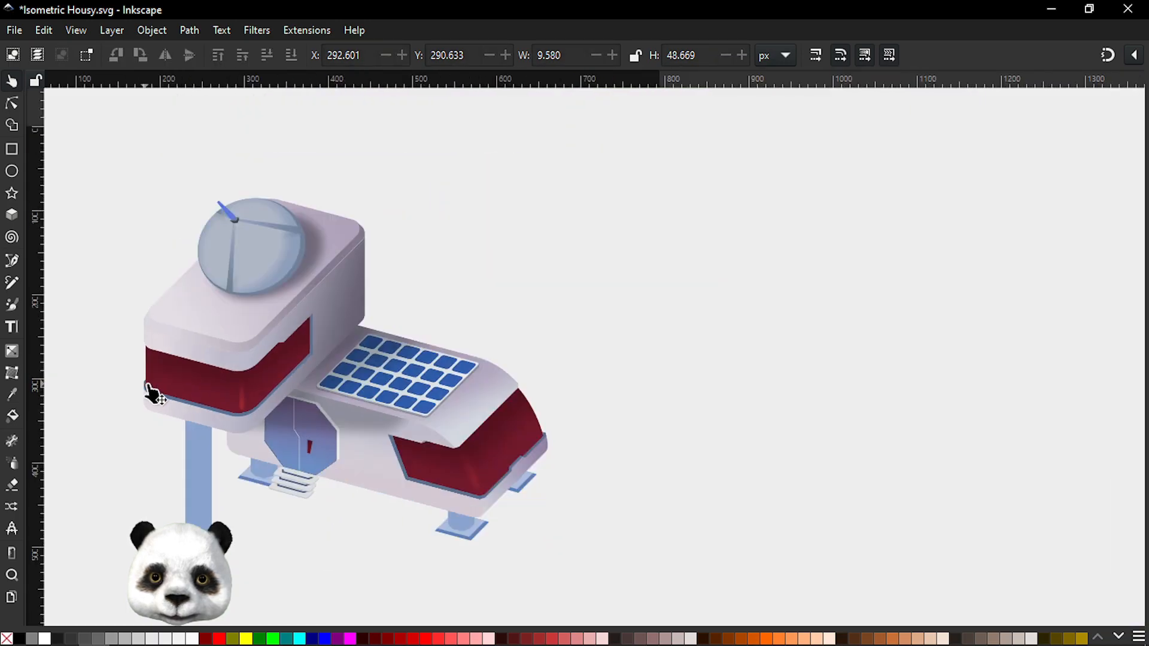
{"action": "scroll", "coordinate": [178, 431], "scroll_direction": "down", "scroll_amount": 1}
{"action": "left_click_drag", "start_coordinate": [260, 455], "coordinate": [507, 456]}
{"action": "scroll", "coordinate": [497, 439], "scroll_direction": "up", "scroll_amount": 3}
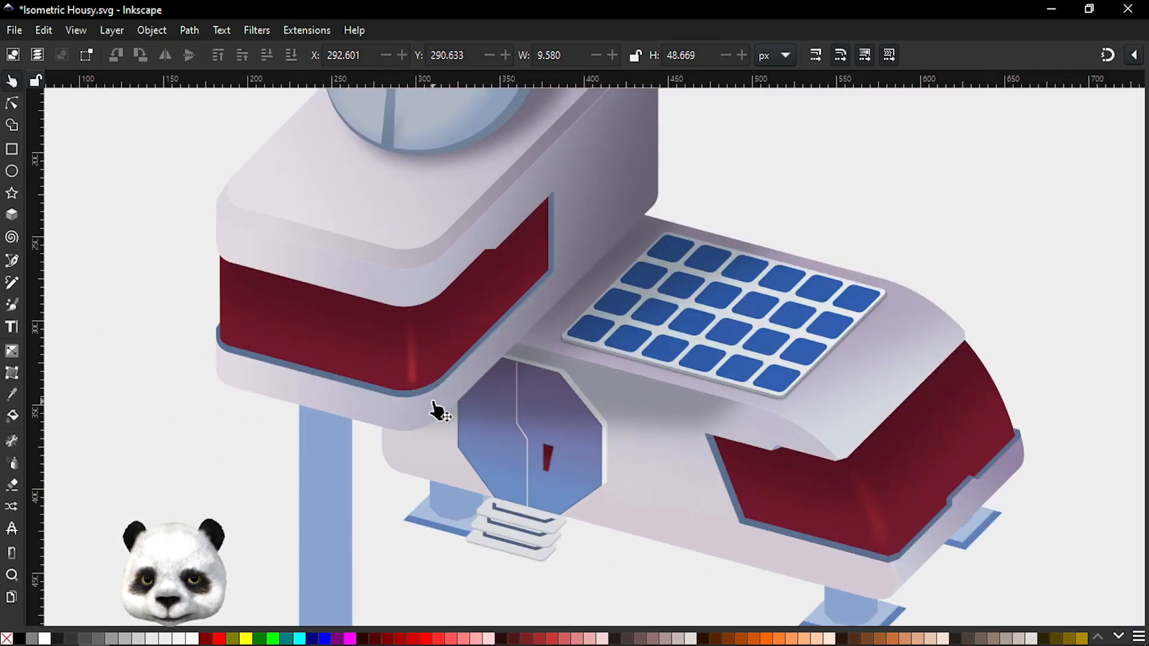
{"action": "scroll", "coordinate": [441, 410], "scroll_direction": "up", "scroll_amount": 3}
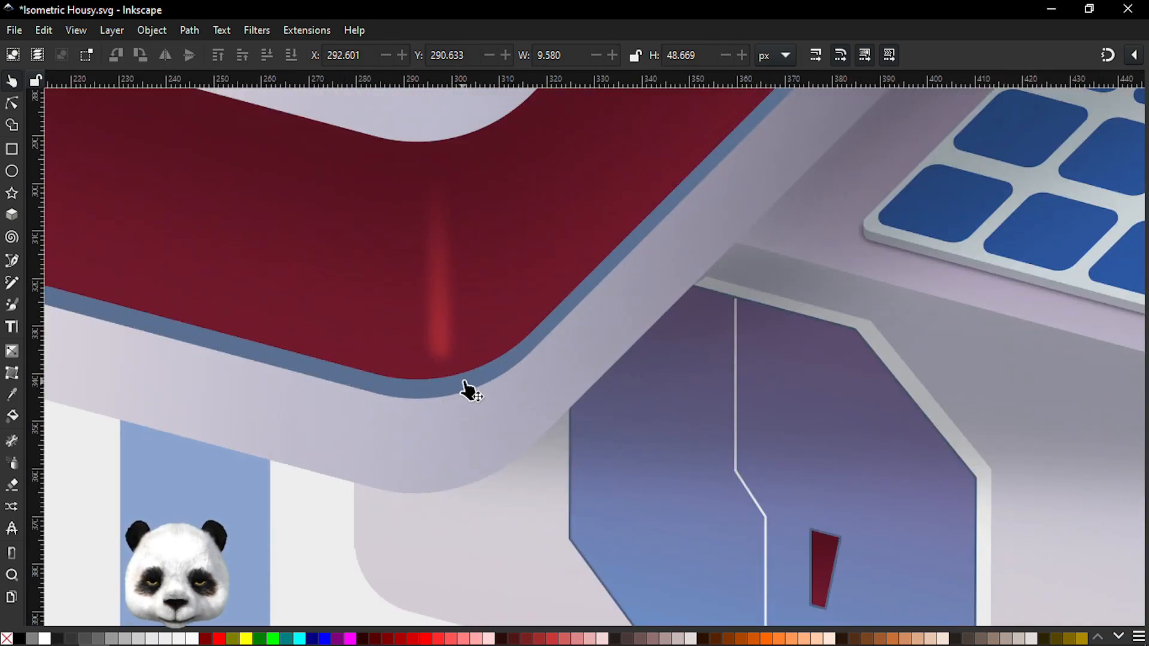
{"action": "left_click", "coordinate": [452, 326]}
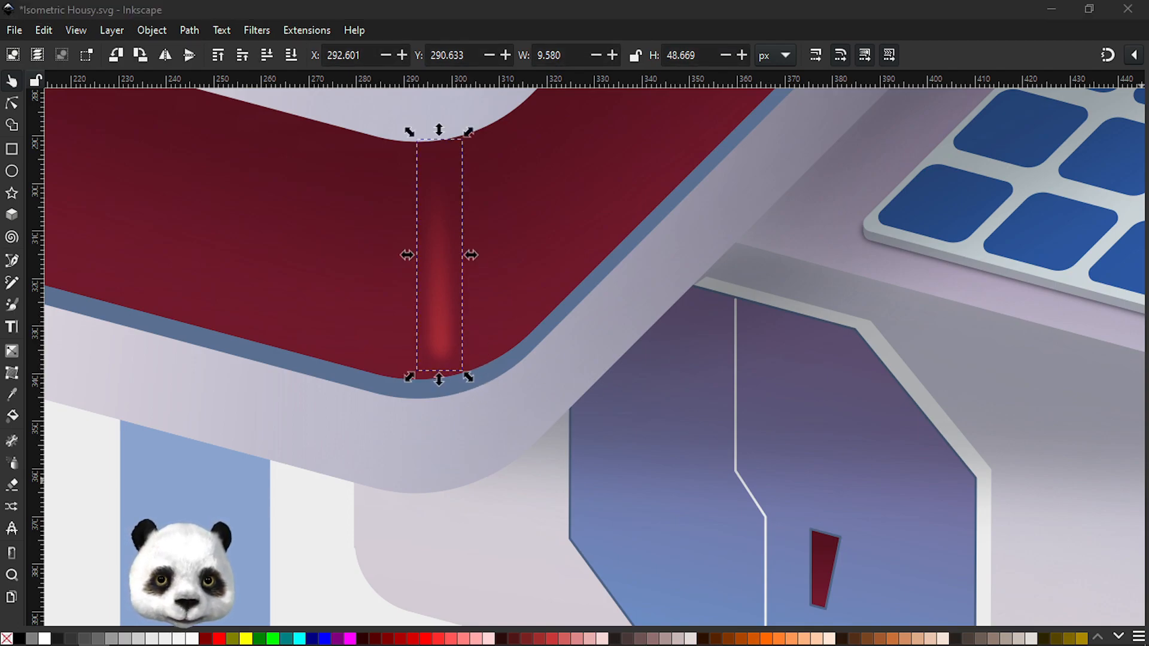
{"action": "scroll", "coordinate": [684, 488], "scroll_direction": "down", "scroll_amount": 3}
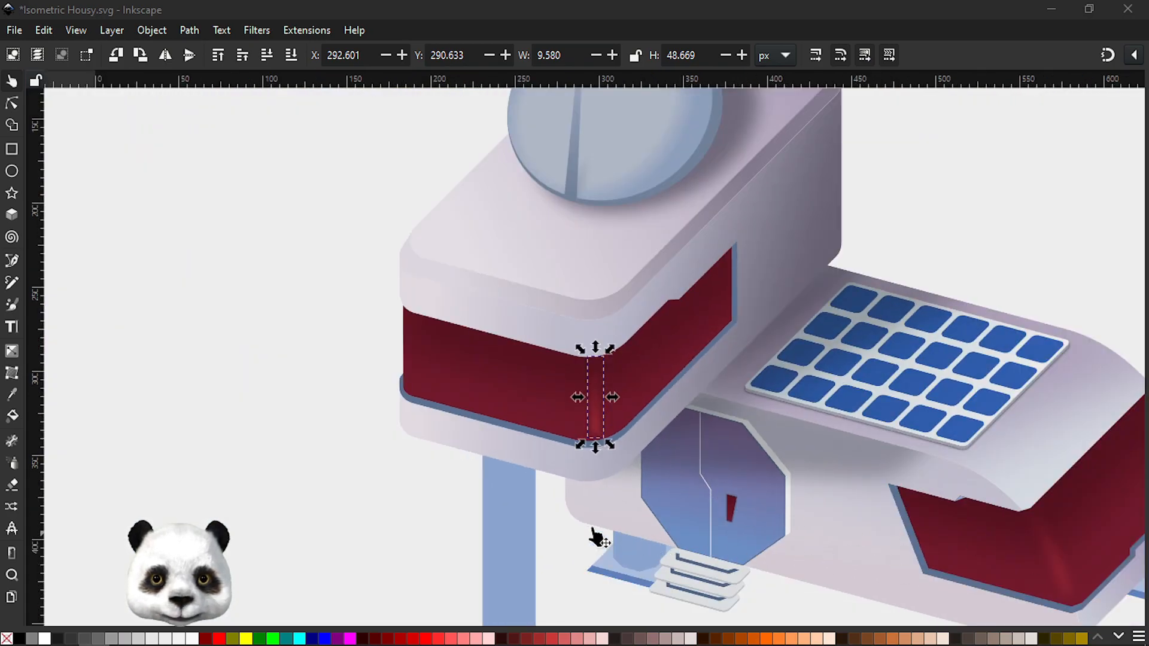
{"action": "left_click", "coordinate": [365, 471]}
{"action": "scroll", "coordinate": [365, 471], "scroll_direction": "down", "scroll_amount": 3}
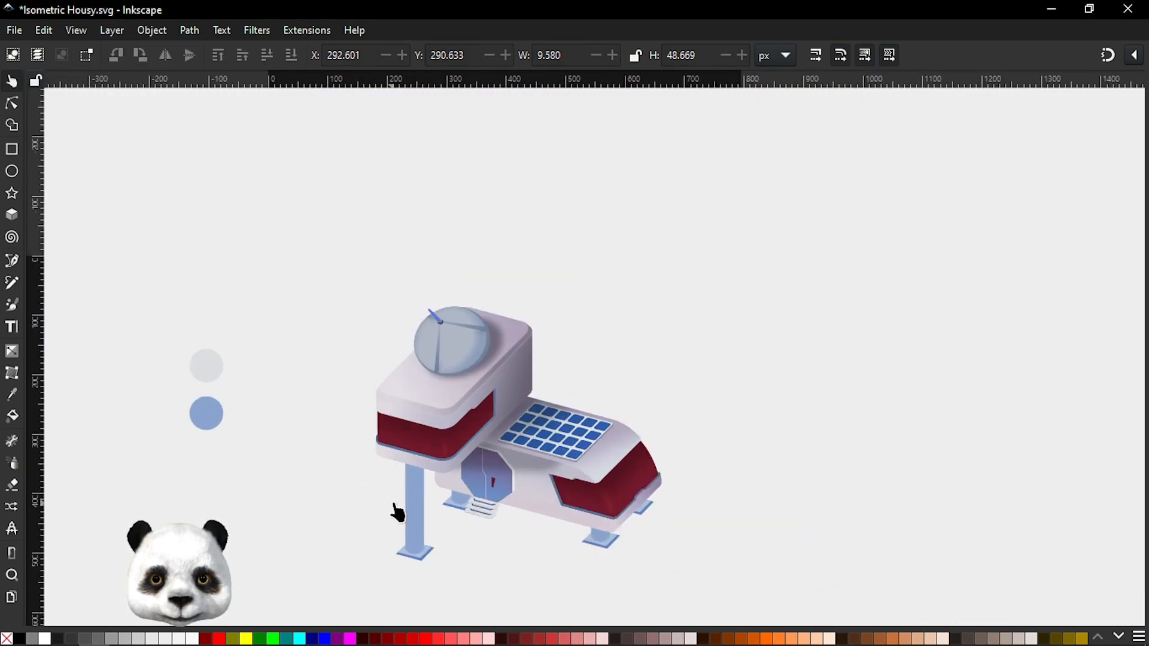
{"action": "scroll", "coordinate": [402, 510], "scroll_direction": "up", "scroll_amount": 1}
{"action": "scroll", "coordinate": [541, 418], "scroll_direction": "up", "scroll_amount": 2}
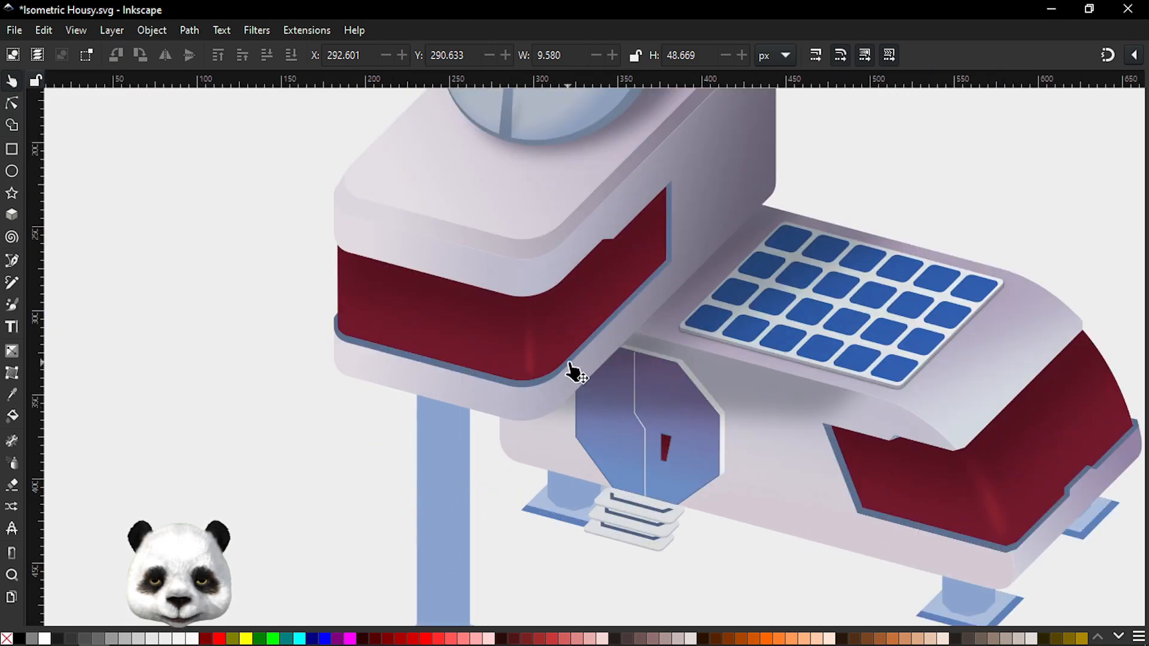
Step: Narrow the upper window's corner highlight by moving its lower-right node inward to about X 298.9, Y 335.3 px
{"action": "double_click", "coordinate": [521, 334]}
{"action": "scroll", "coordinate": [540, 332], "scroll_direction": "up", "scroll_amount": 3}
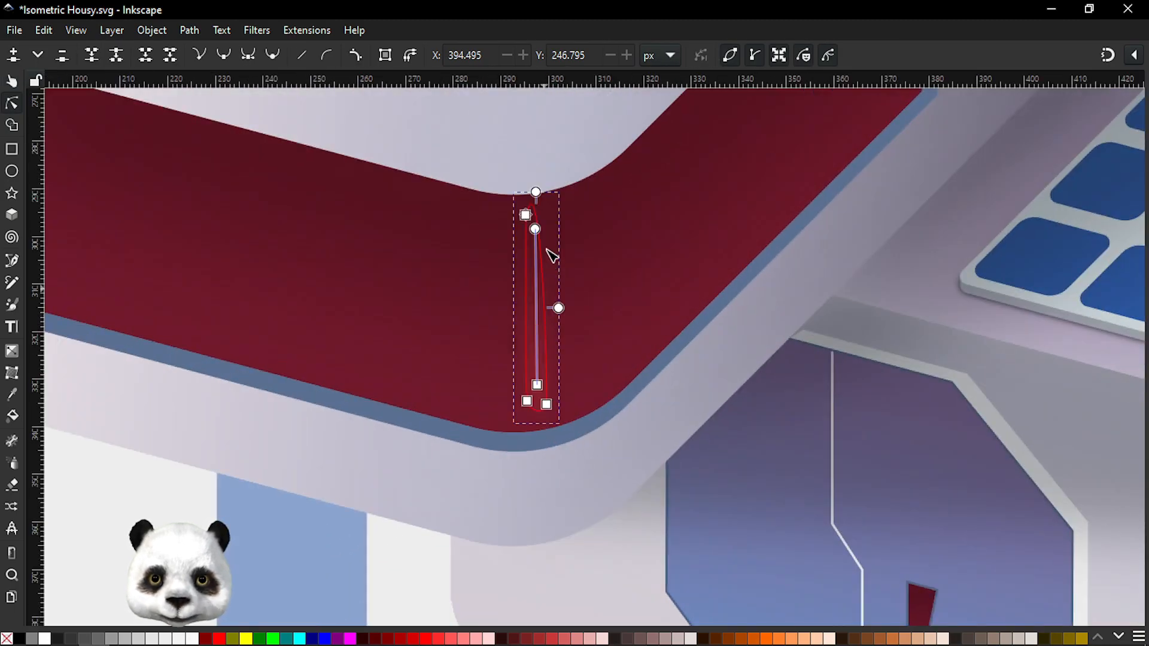
{"action": "scroll", "coordinate": [533, 212], "scroll_direction": "up", "scroll_amount": 1}
{"action": "left_click", "coordinate": [524, 216]}
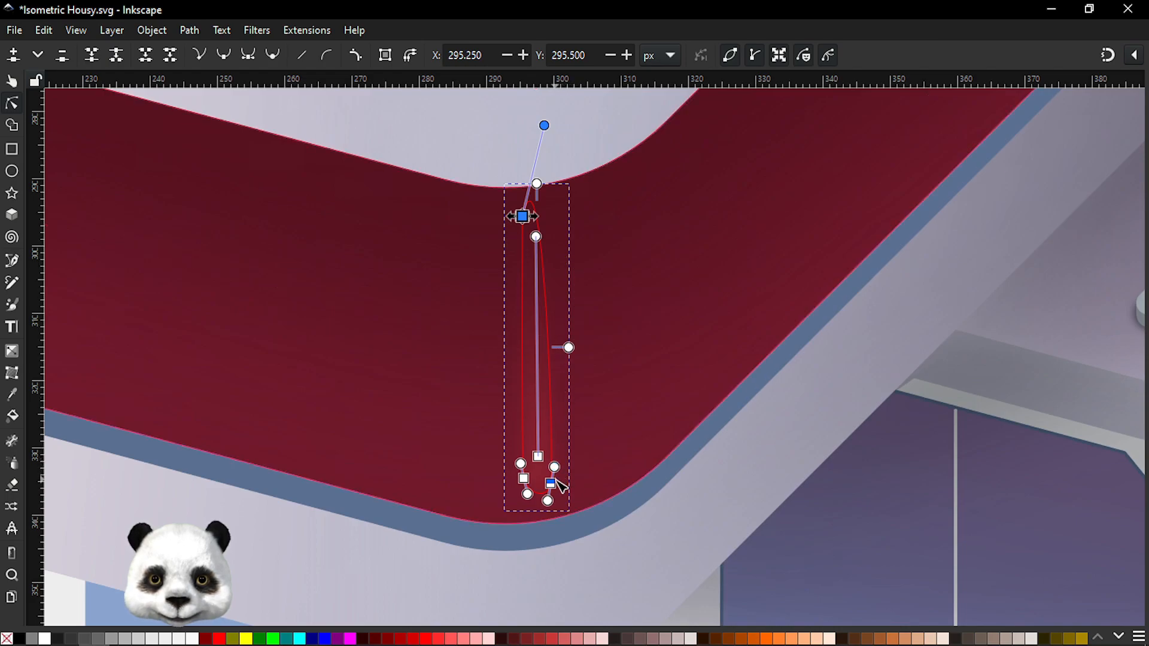
{"action": "left_click_drag", "start_coordinate": [551, 485], "coordinate": [547, 488]}
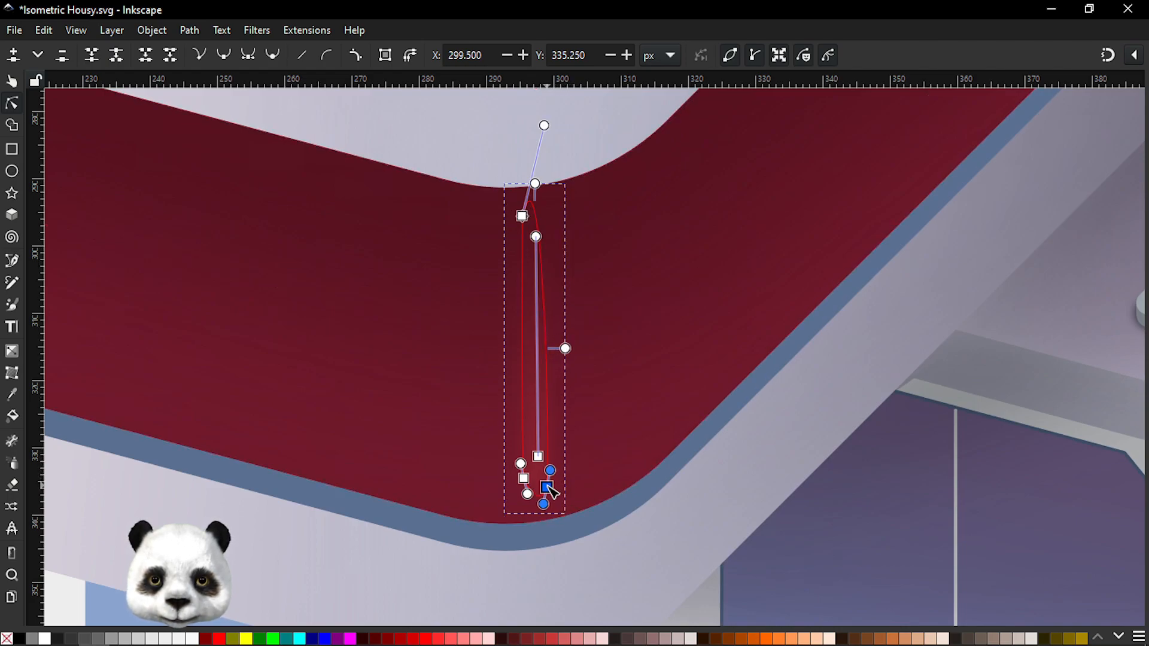
{"action": "left_click", "coordinate": [547, 487]}
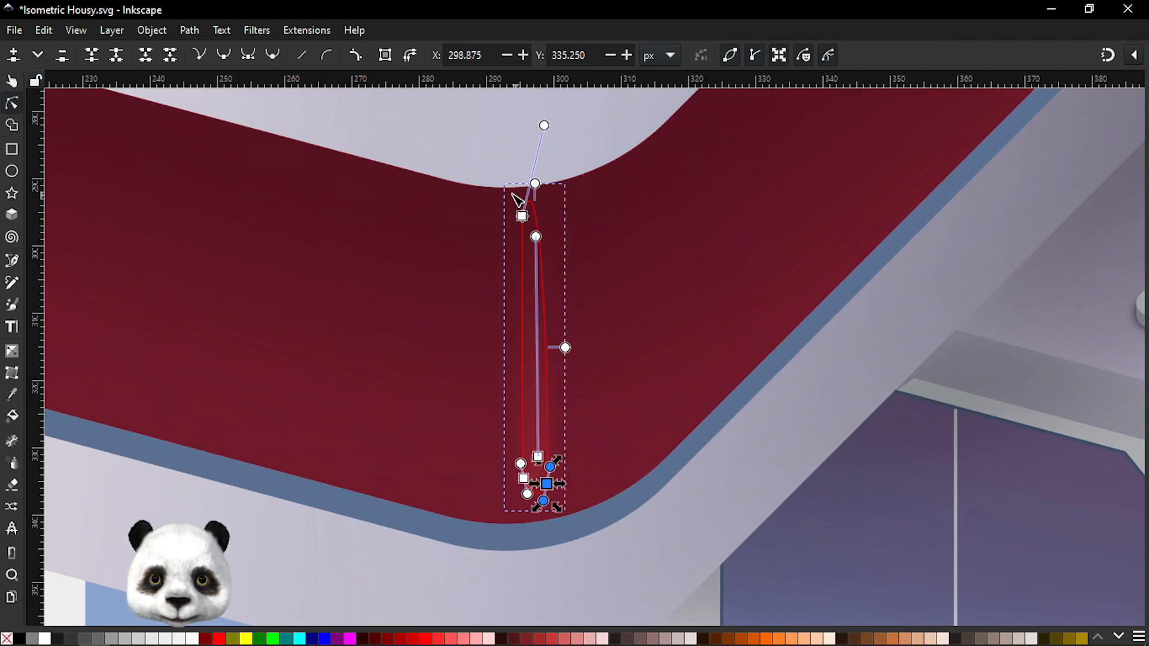
Step: Move the corner highlight's upper node slightly inward to about X 295.8, Y 293.6 px and save the drawing
{"action": "left_click", "coordinate": [524, 217], "text": "ctrl"}
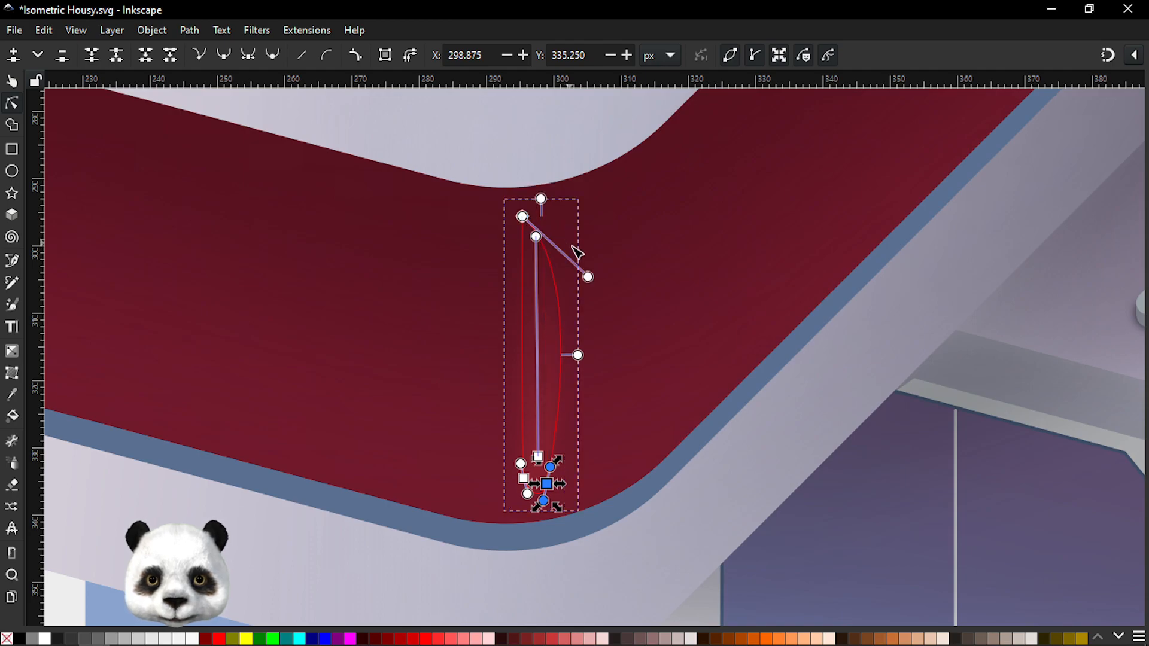
{"action": "key", "text": "ctrl+z"}
{"action": "mouse_move", "coordinate": [523, 234]}
{"action": "left_mouse_down"}
{"action": "mouse_move", "coordinate": [522, 249]}
{"action": "mouse_move", "coordinate": [526, 204]}
{"action": "mouse_move", "coordinate": [529, 212]}
{"action": "left_mouse_up"}
{"action": "scroll", "coordinate": [368, 383], "scroll_direction": "down", "scroll_amount": 4}
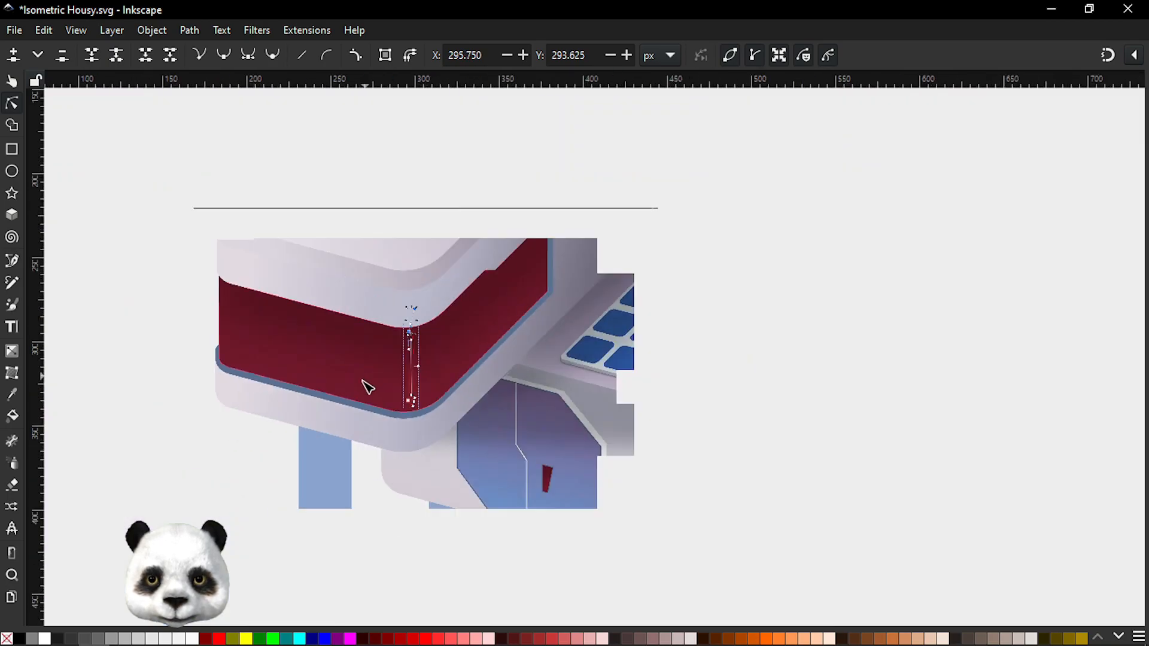
{"action": "left_click", "coordinate": [207, 497]}
{"action": "left_click", "coordinate": [207, 496]}
{"action": "left_click_drag", "start_coordinate": [230, 509], "coordinate": [347, 372]}
{"action": "scroll", "coordinate": [513, 285], "scroll_direction": "up", "scroll_amount": 3}
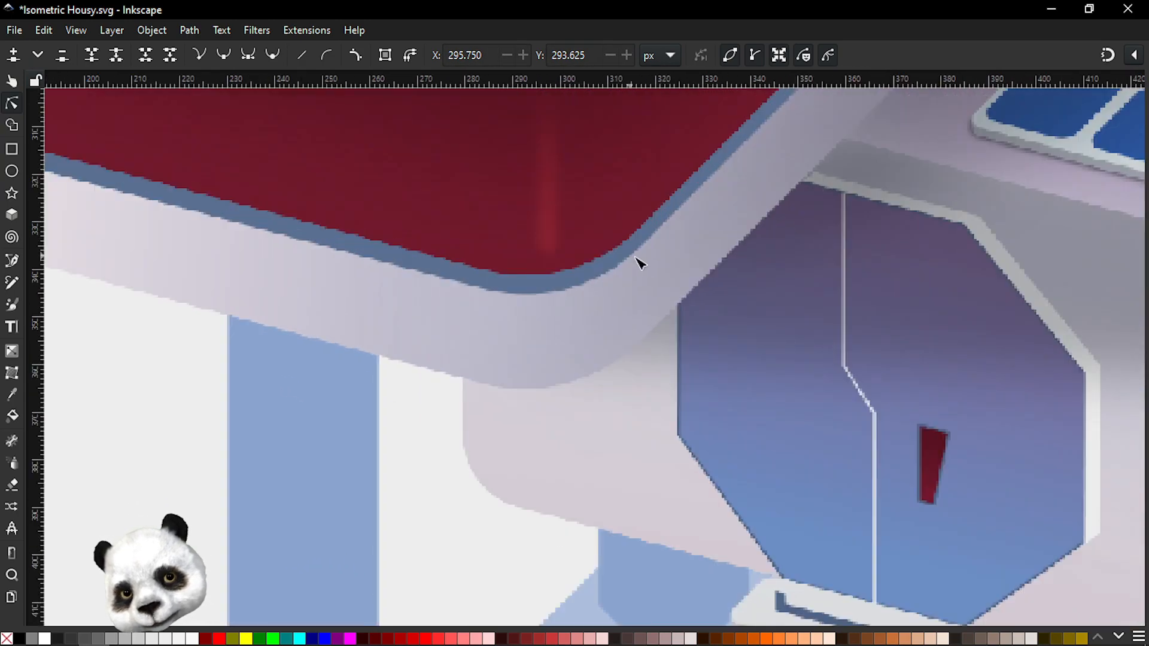
{"action": "left_click_drag", "start_coordinate": [525, 381], "coordinate": [439, 529]}
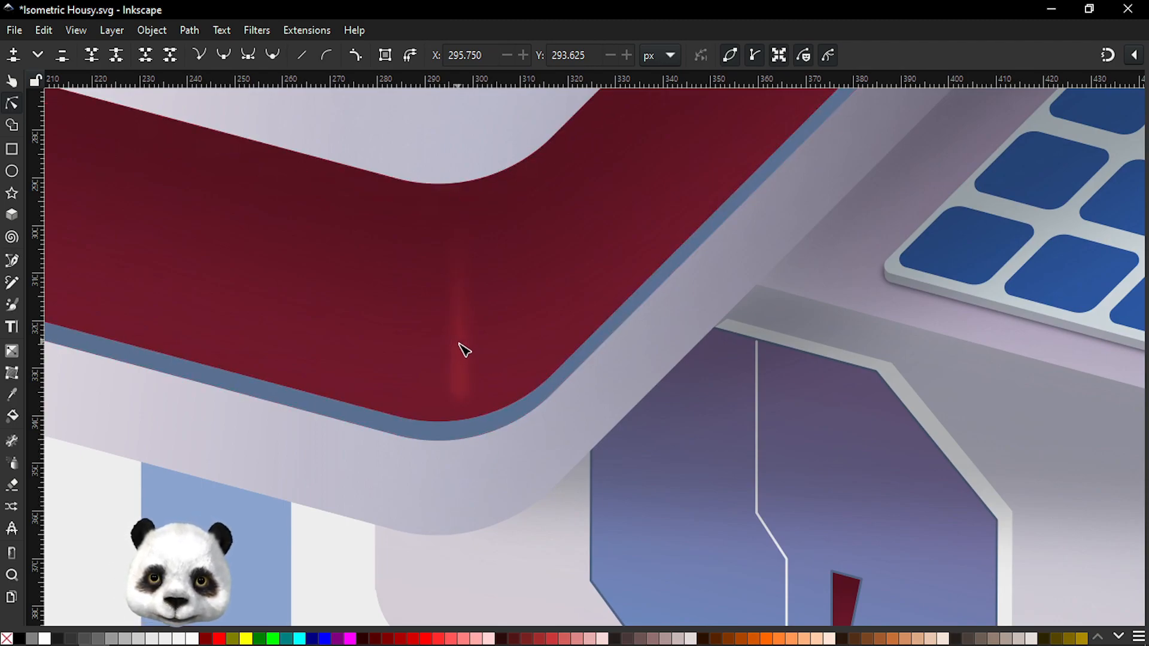
{"action": "key", "text": "ctrl+s"}
Step: Widen the highlight's base by moving its lower-left node outward to about X 294.3 px, straighten that side's curve, and save
{"action": "scroll", "coordinate": [281, 461], "scroll_direction": "down", "scroll_amount": 3}
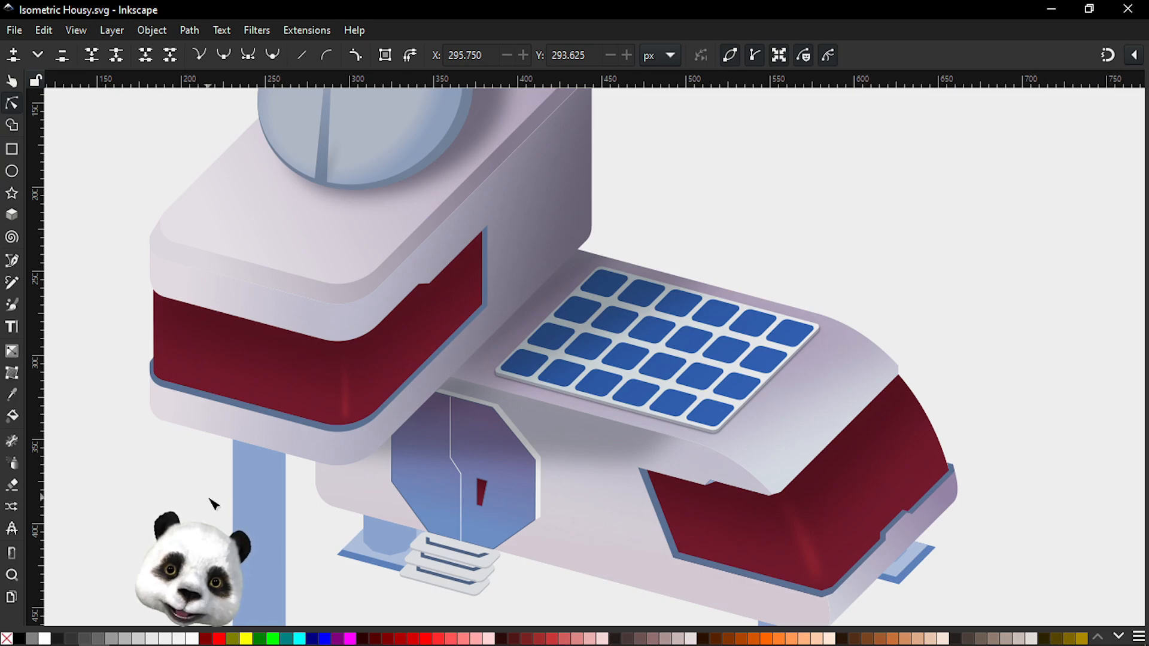
{"action": "scroll", "coordinate": [214, 504], "scroll_direction": "down", "scroll_amount": 3}
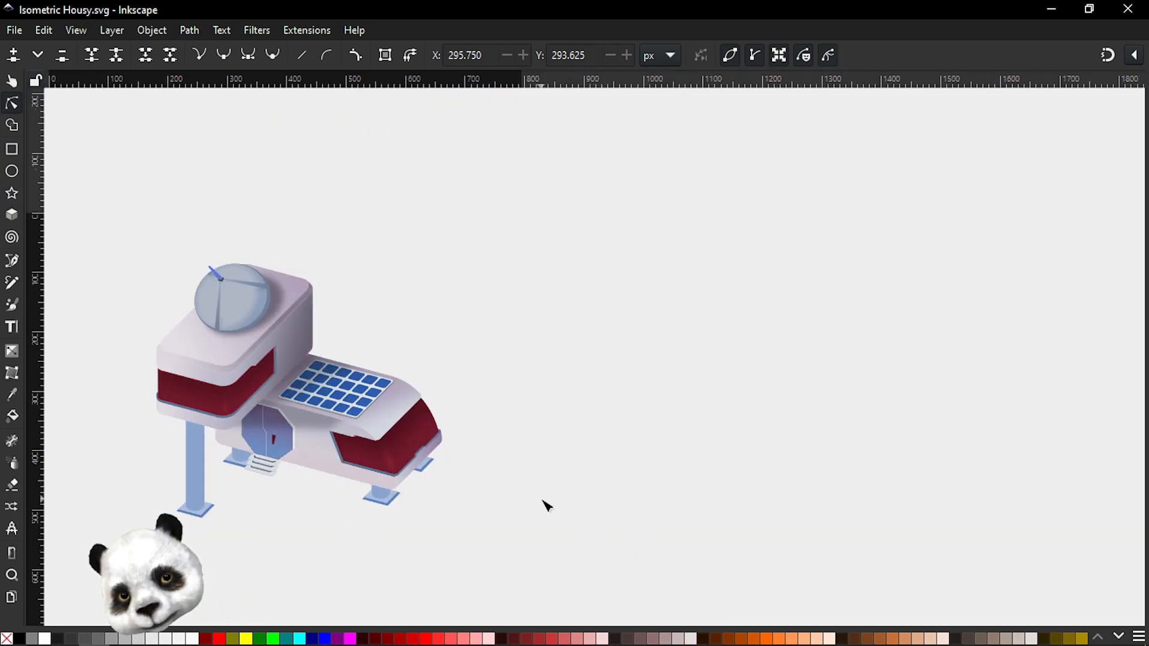
{"action": "left_click_drag", "start_coordinate": [546, 506], "coordinate": [757, 436]}
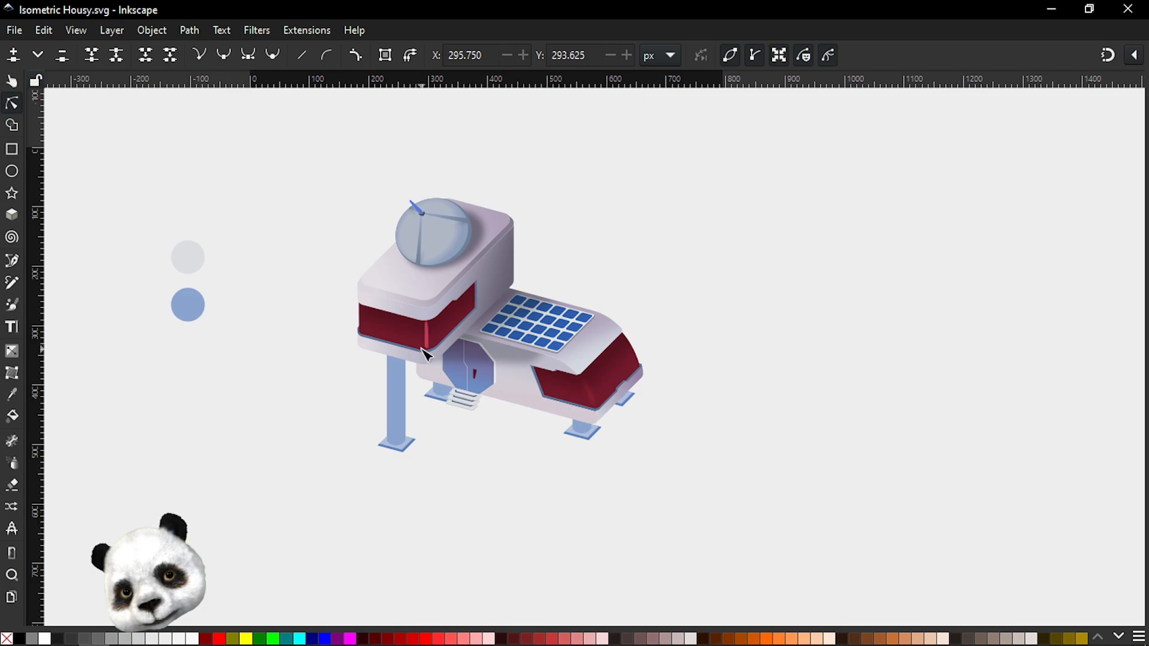
{"action": "scroll", "coordinate": [421, 328], "scroll_direction": "up", "scroll_amount": 8}
{"action": "left_click", "coordinate": [516, 544]}
{"action": "left_click_drag", "start_coordinate": [546, 447], "coordinate": [623, 294]}
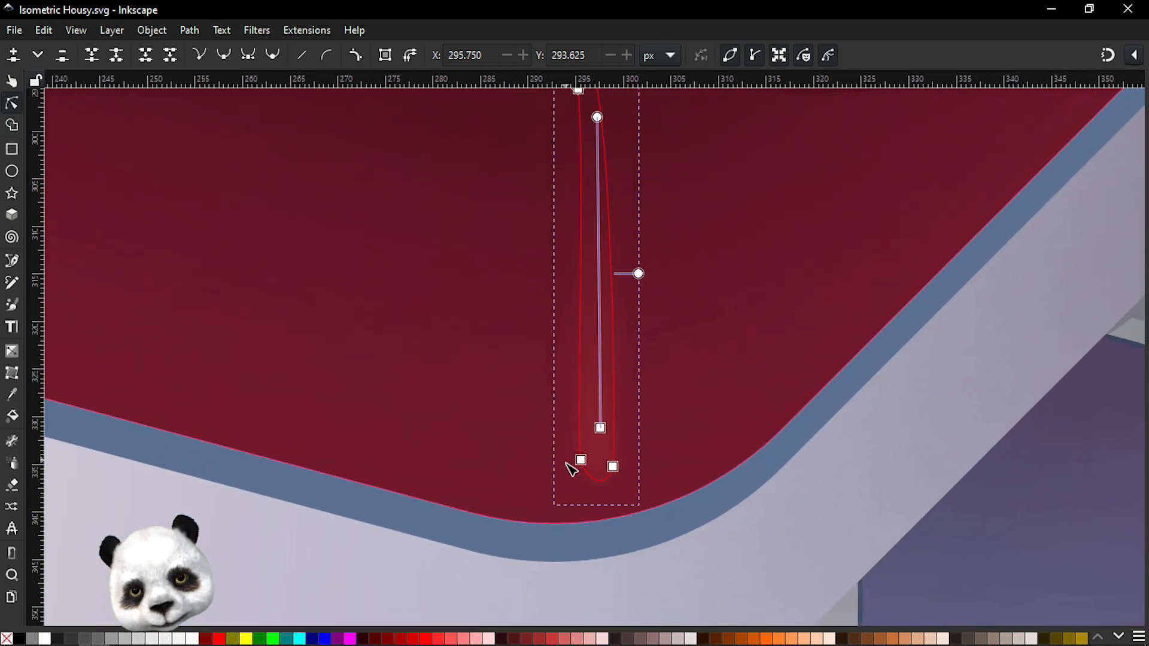
{"action": "left_click_drag", "start_coordinate": [579, 461], "coordinate": [568, 462]}
{"action": "left_click_drag", "start_coordinate": [522, 404], "coordinate": [464, 522]}
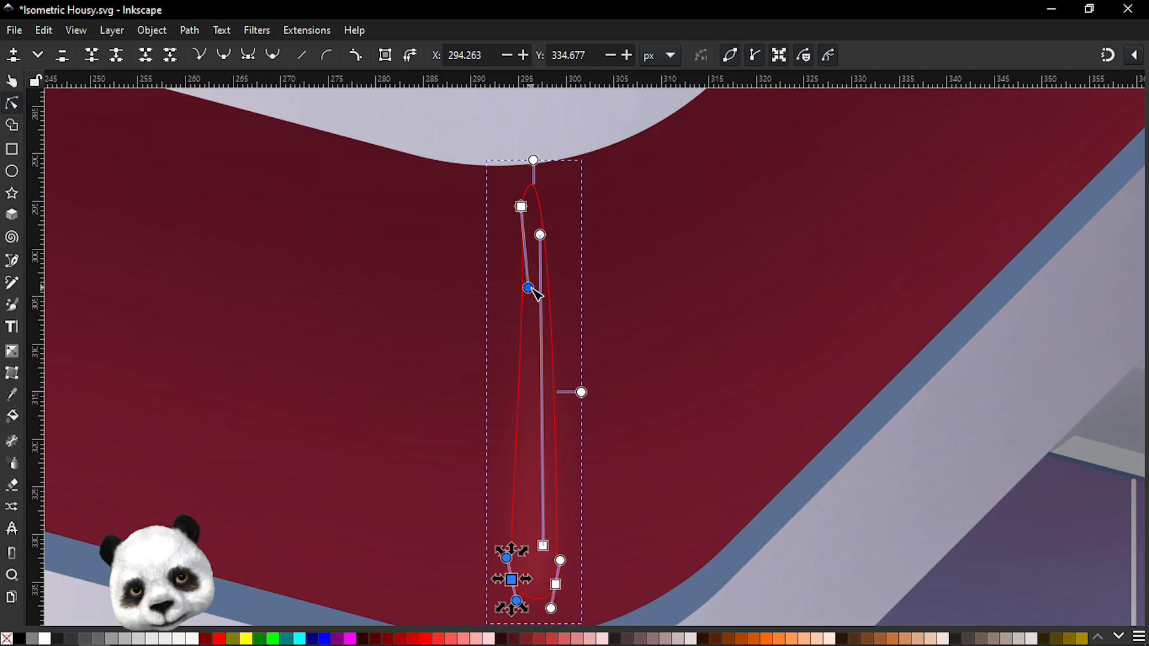
{"action": "left_click_drag", "start_coordinate": [536, 294], "coordinate": [516, 292]}
{"action": "scroll", "coordinate": [331, 551], "scroll_direction": "down", "scroll_amount": 4}
{"action": "left_click", "coordinate": [152, 538]}
{"action": "left_click", "coordinate": [153, 540]}
{"action": "scroll", "coordinate": [154, 540], "scroll_direction": "down", "scroll_amount": 3}
{"action": "key", "text": "ctrl+s"}
Step: Move the corner highlight's two lowest nodes down by about 1.7 px, towards the window's lower edge, and save
{"action": "scroll", "coordinate": [255, 531], "scroll_direction": "up", "scroll_amount": 6}
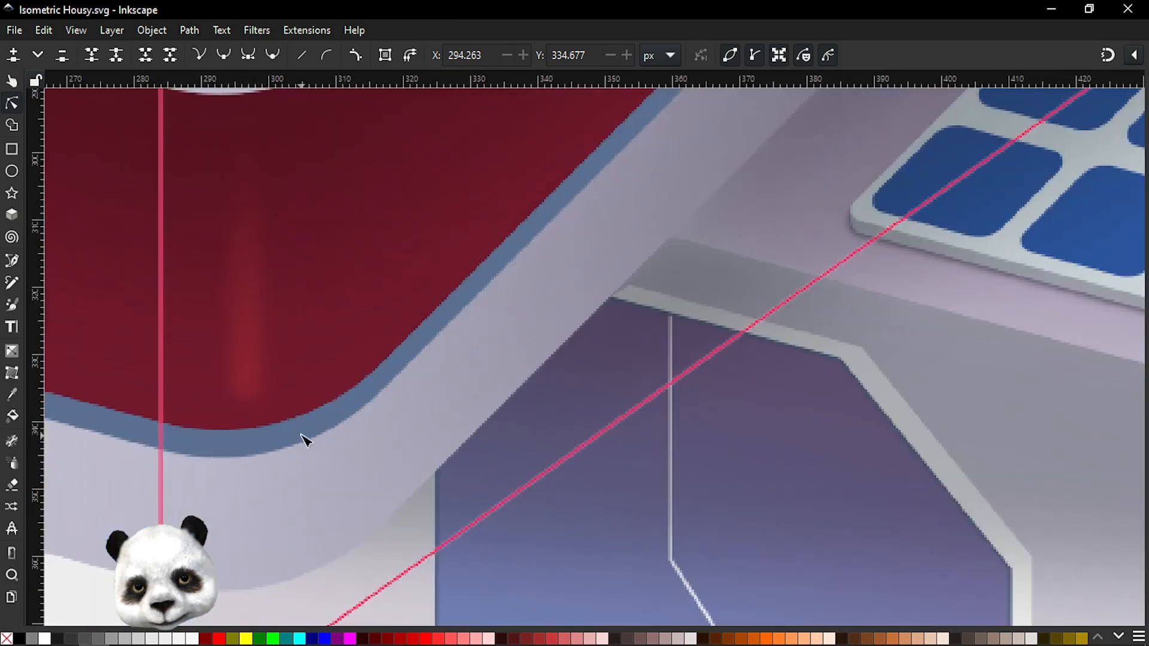
{"action": "left_click", "coordinate": [238, 387]}
{"action": "left_click_drag", "start_coordinate": [203, 376], "coordinate": [279, 426]}
{"action": "scroll", "coordinate": [205, 413], "scroll_direction": "up", "scroll_amount": 4}
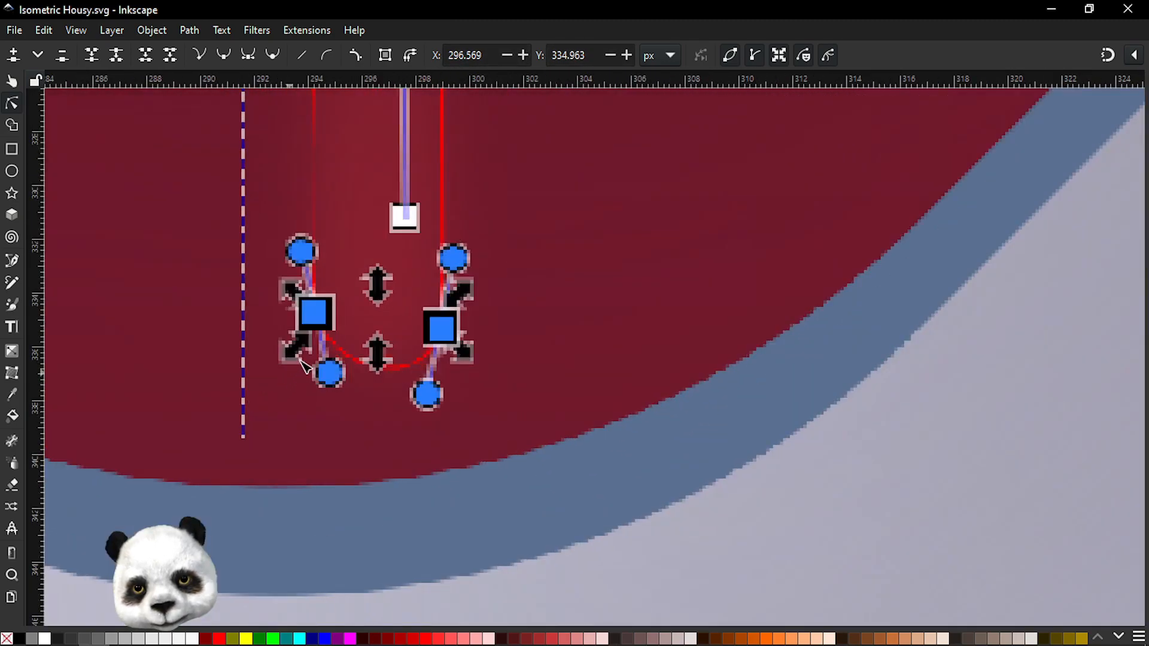
{"action": "left_click_drag", "start_coordinate": [319, 309], "coordinate": [318, 362]}
{"action": "scroll", "coordinate": [254, 436], "scroll_direction": "down", "scroll_amount": 9}
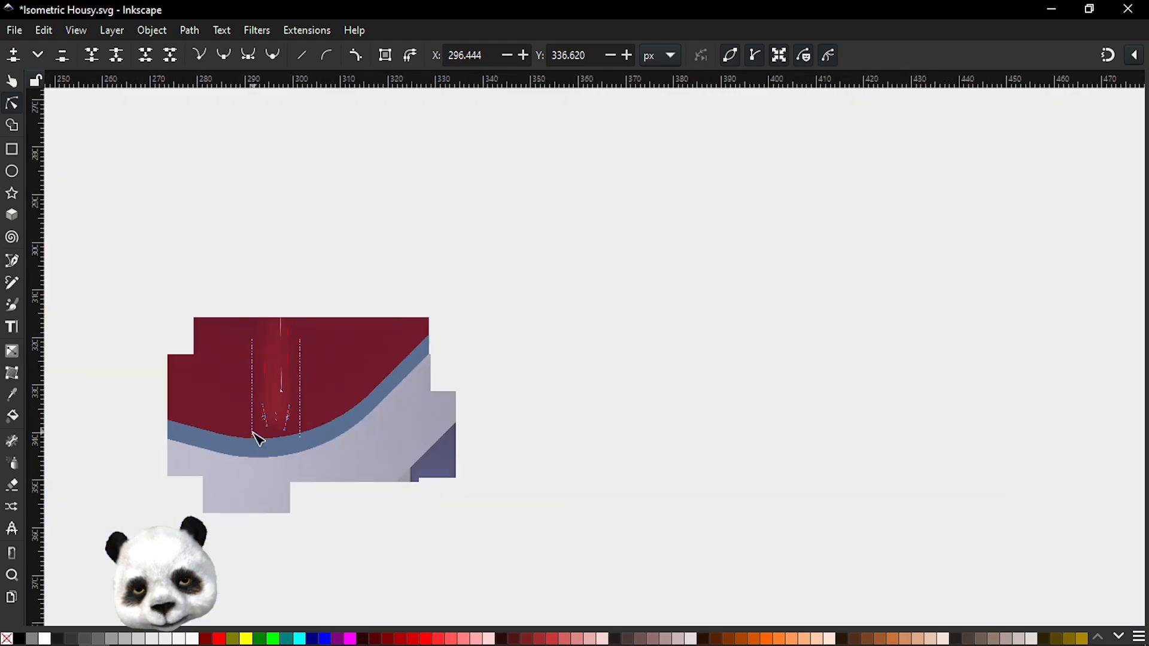
{"action": "key", "text": "Escape"}
{"action": "key", "text": "Escape"}
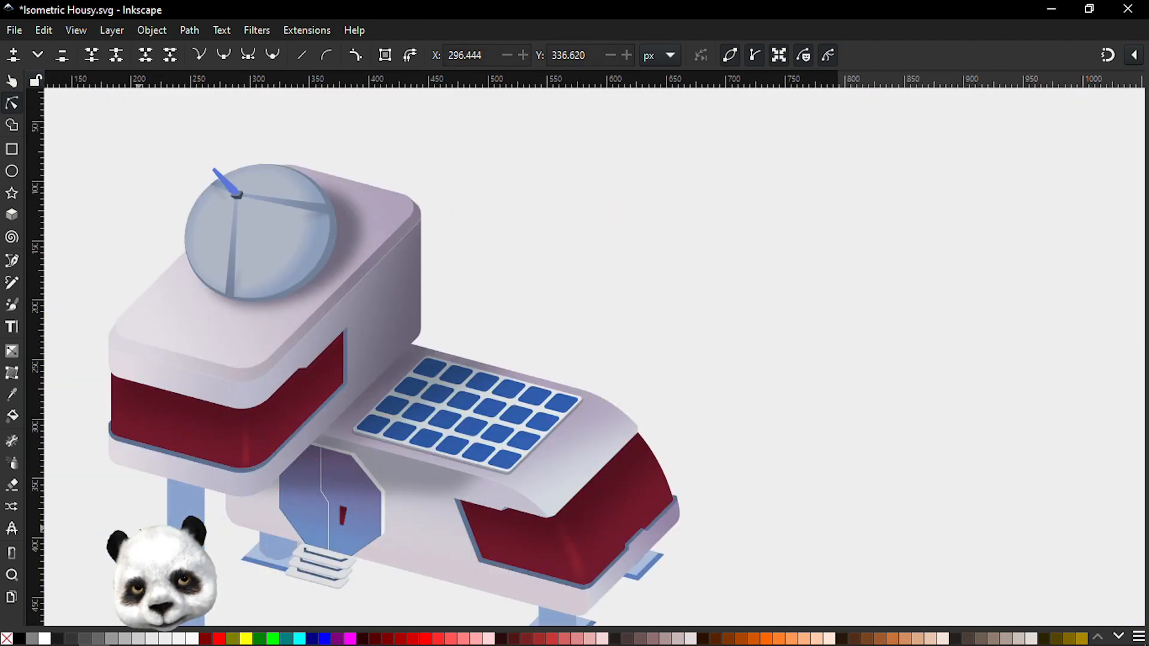
{"action": "left_click_drag", "start_coordinate": [140, 530], "coordinate": [187, 466]}
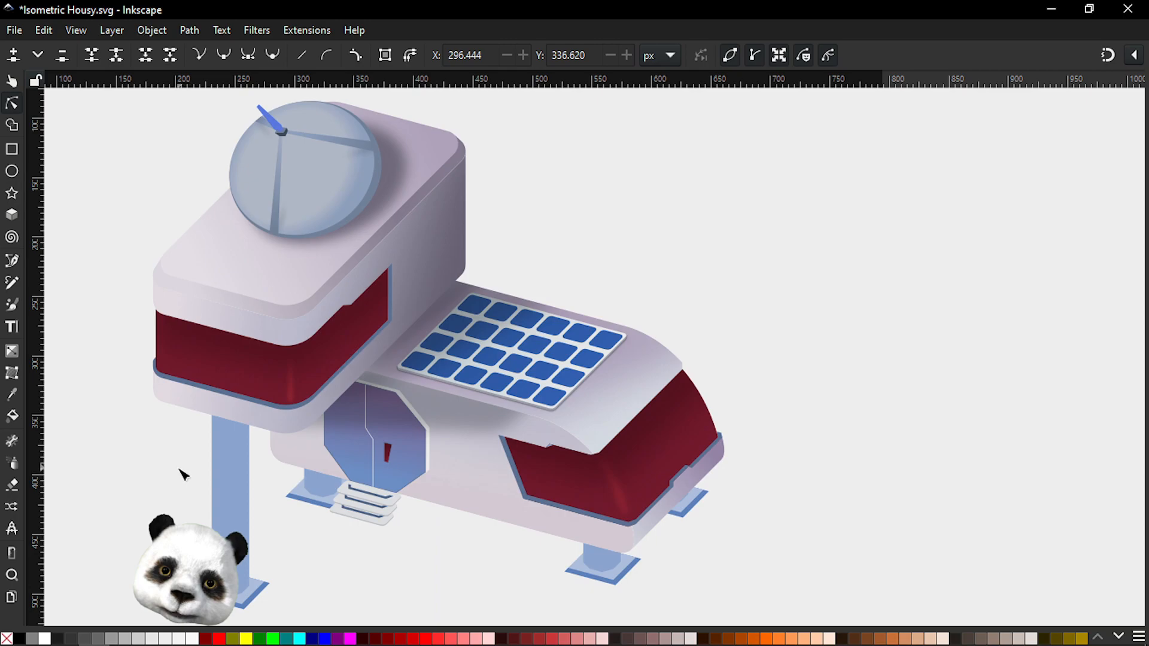
{"action": "scroll", "coordinate": [185, 475], "scroll_direction": "up", "scroll_amount": 2}
{"action": "key", "text": "ctrl+s"}
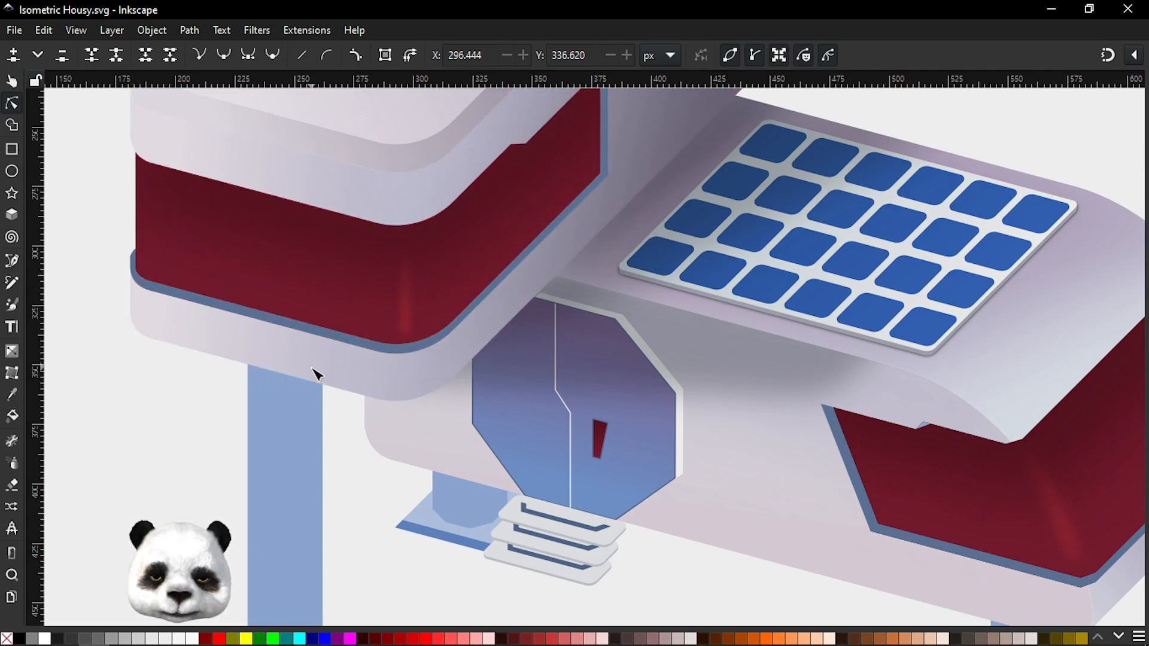
Step: Draw a thin diagonal reflection strip across the left part of the upper window, extending past its upper and lower edges
{"action": "scroll", "coordinate": [246, 423], "scroll_direction": "up", "scroll_amount": 3}
{"action": "key", "text": "b"}
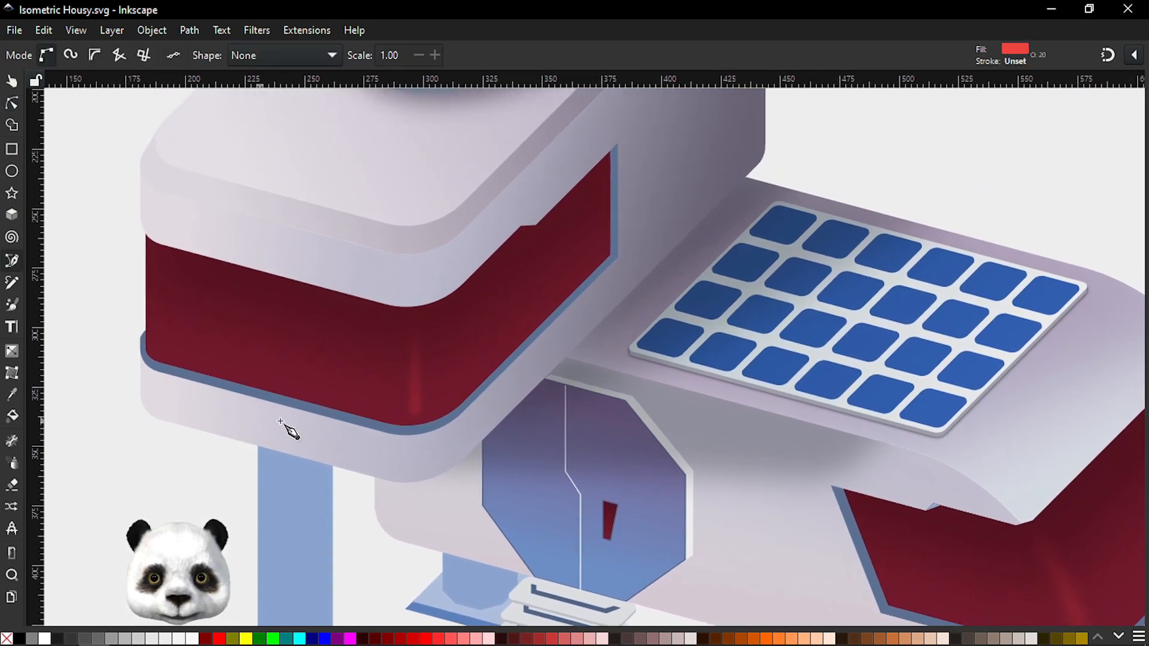
{"action": "left_click", "coordinate": [152, 366]}
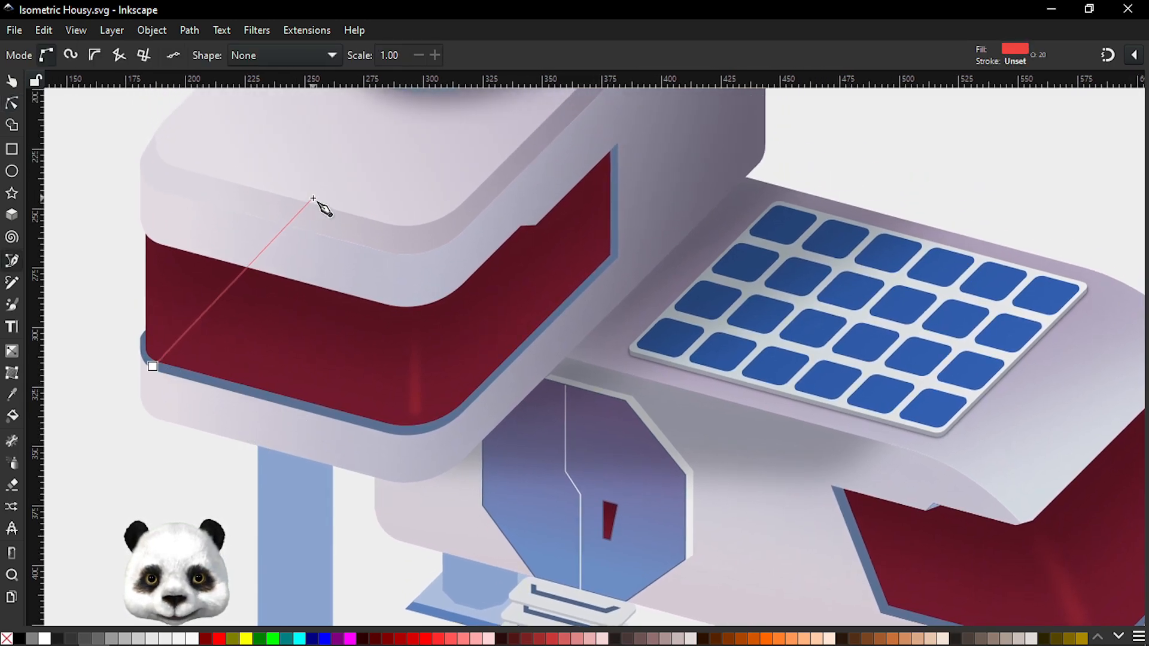
{"action": "left_click", "coordinate": [281, 231]}
{"action": "left_click", "coordinate": [323, 242]}
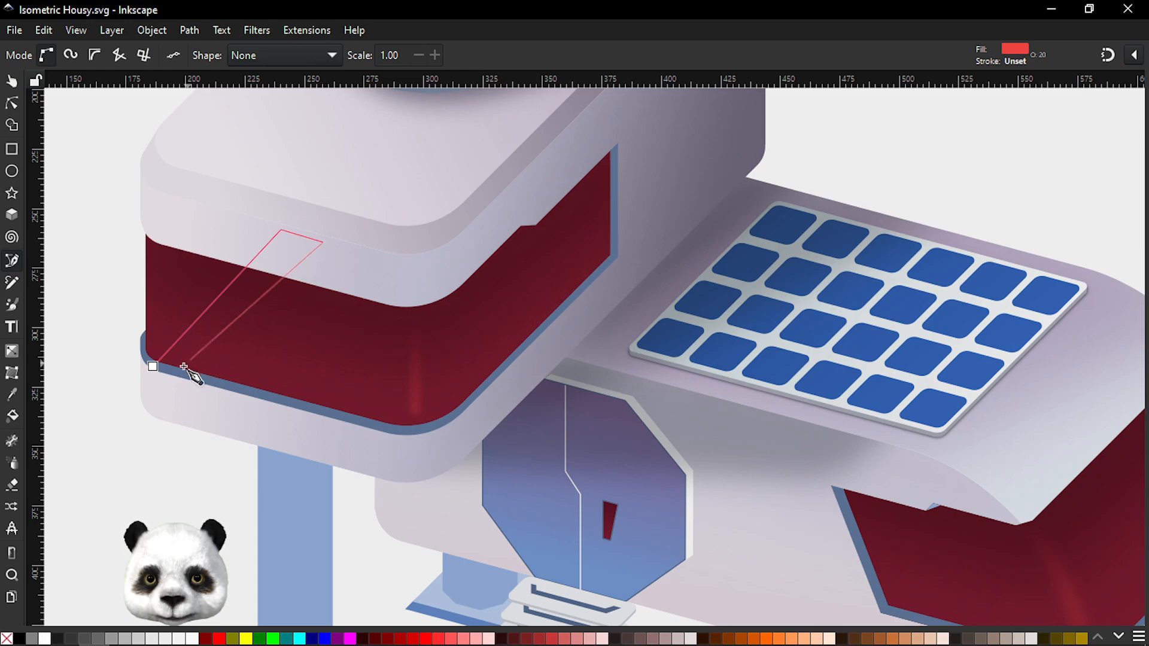
{"action": "key", "text": "BackSpace"}
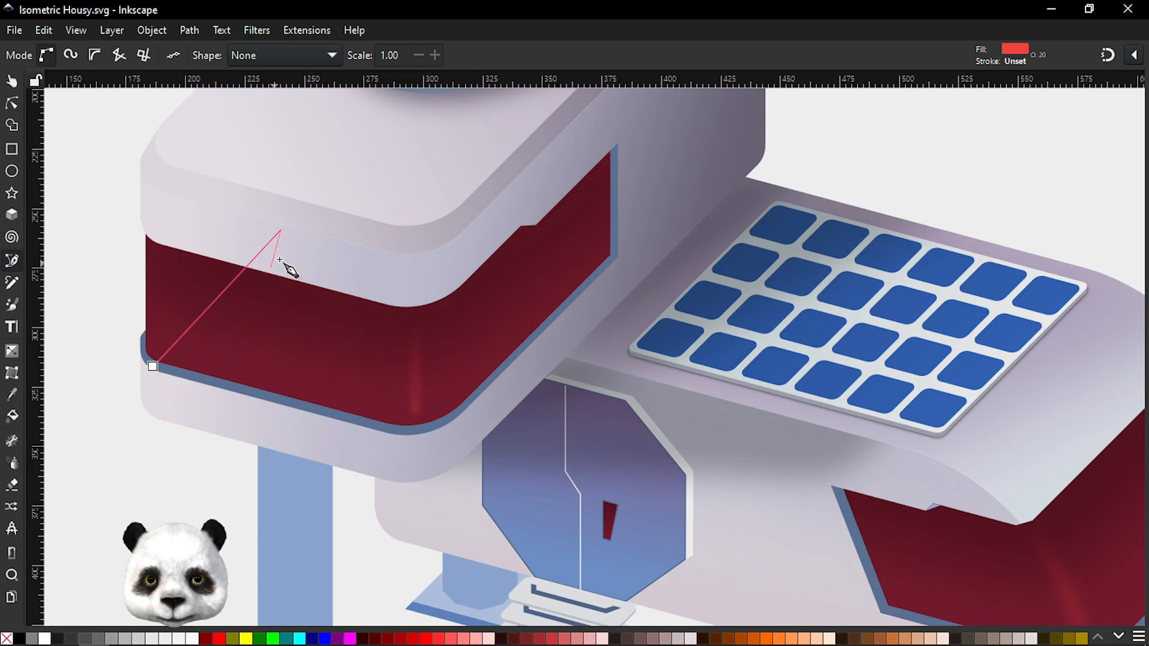
{"action": "left_click", "coordinate": [296, 233]}
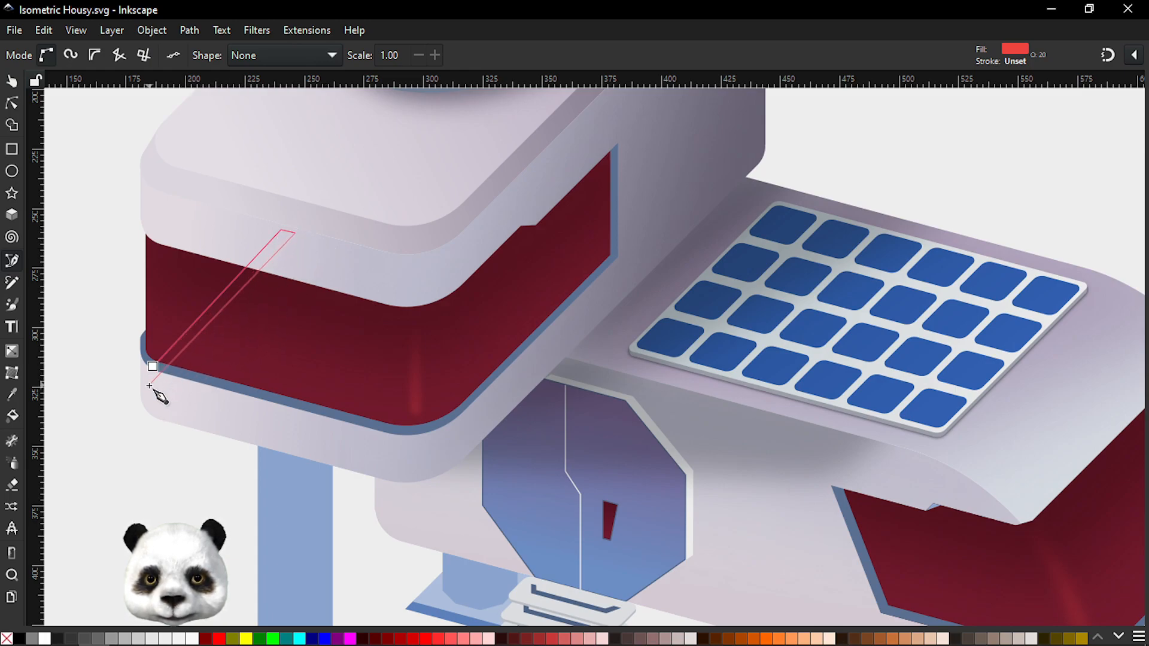
{"action": "left_click", "coordinate": [153, 367]}
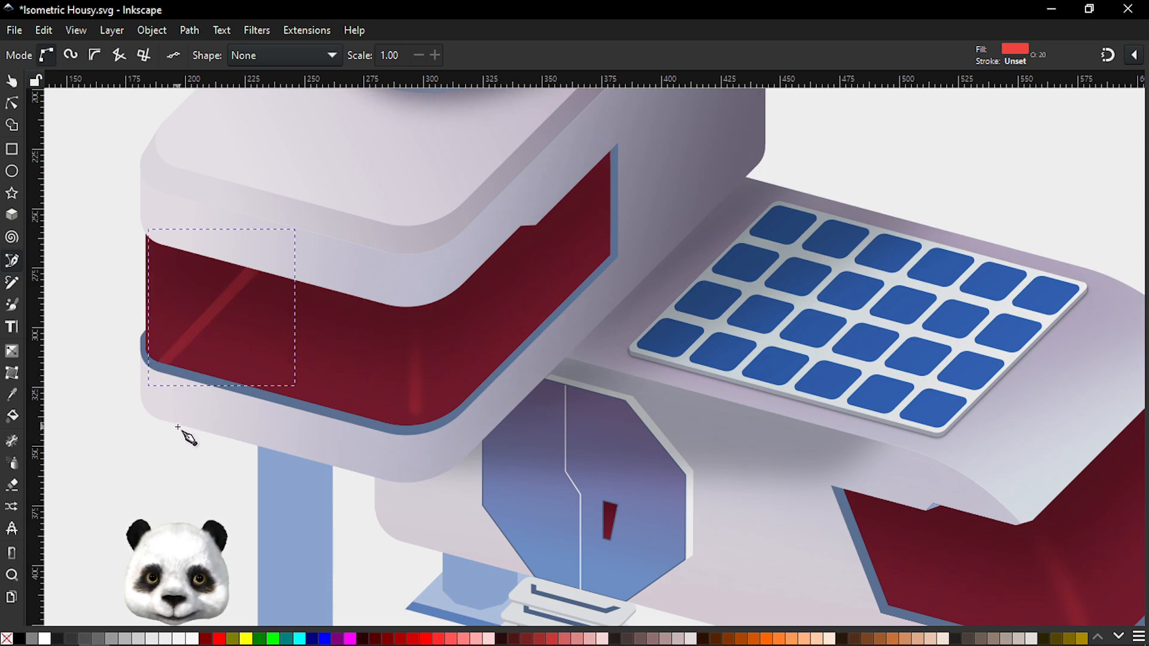
Step: Draw a wider diagonal strip parallel to the first across the upper window, overlapping its upper and lower edges
{"action": "left_click", "coordinate": [174, 392]}
{"action": "left_click", "coordinate": [316, 255]}
{"action": "left_click", "coordinate": [348, 265]}
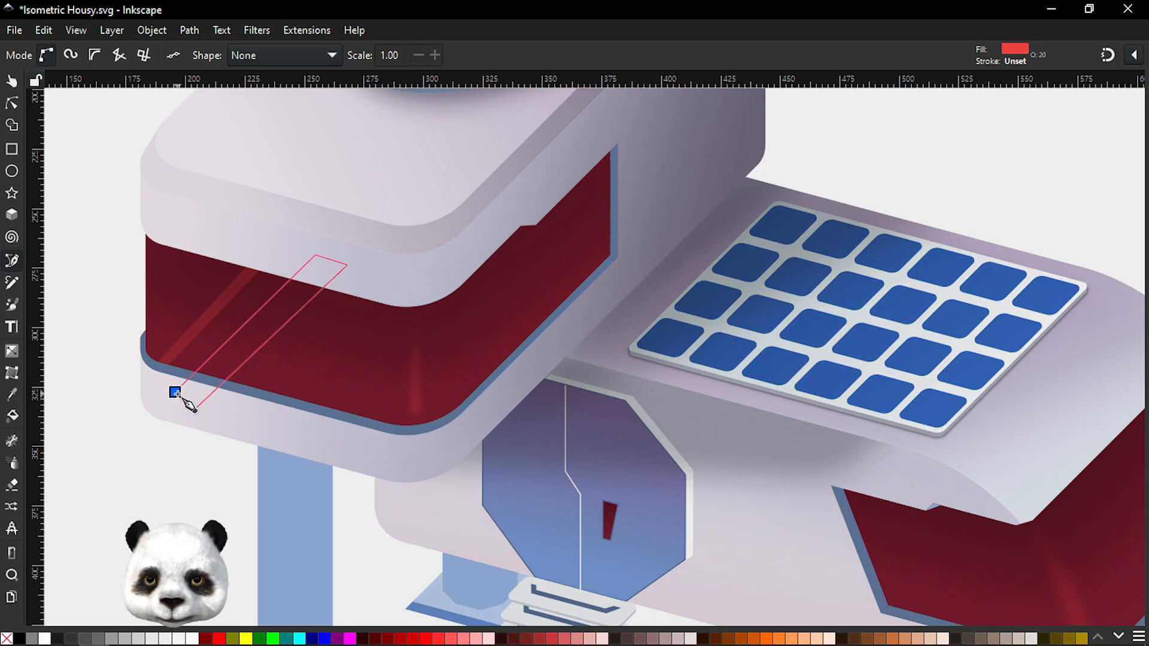
{"action": "left_click", "coordinate": [176, 393]}
Step: Combine the thin and wide diagonal reflection strips on the upper window into a single path
{"action": "left_click_drag", "start_coordinate": [159, 399], "coordinate": [399, 403]}
{"action": "scroll", "coordinate": [446, 377], "scroll_direction": "up", "scroll_amount": 1}
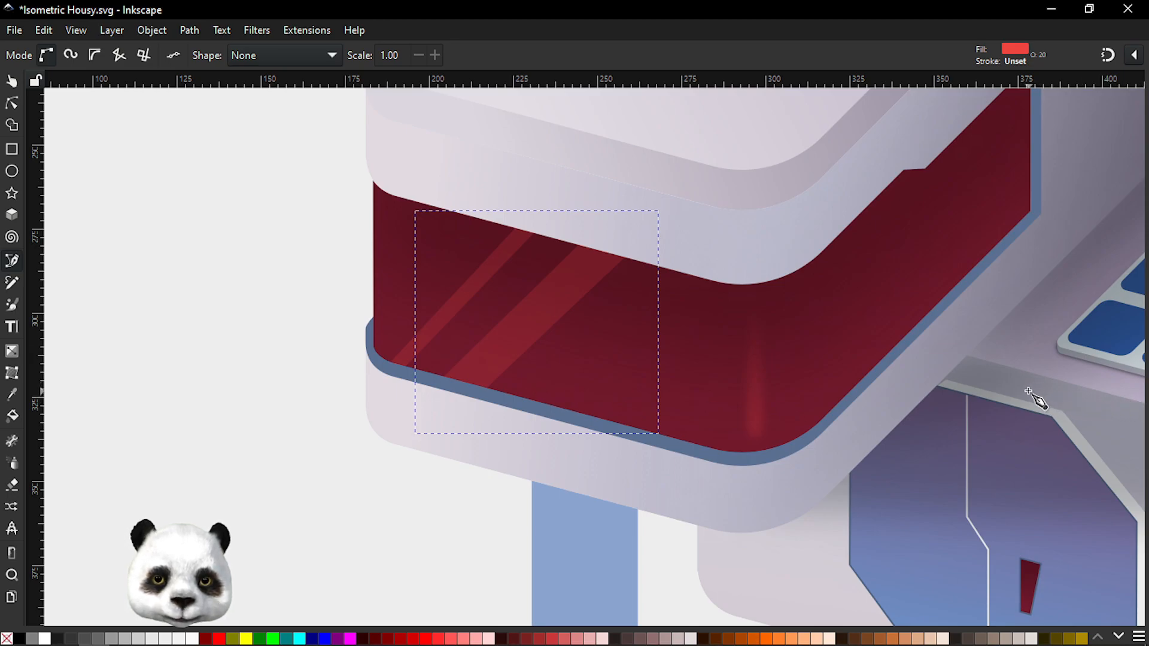
{"action": "key", "text": "n"}
{"action": "left_click", "coordinate": [476, 308], "text": "shift"}
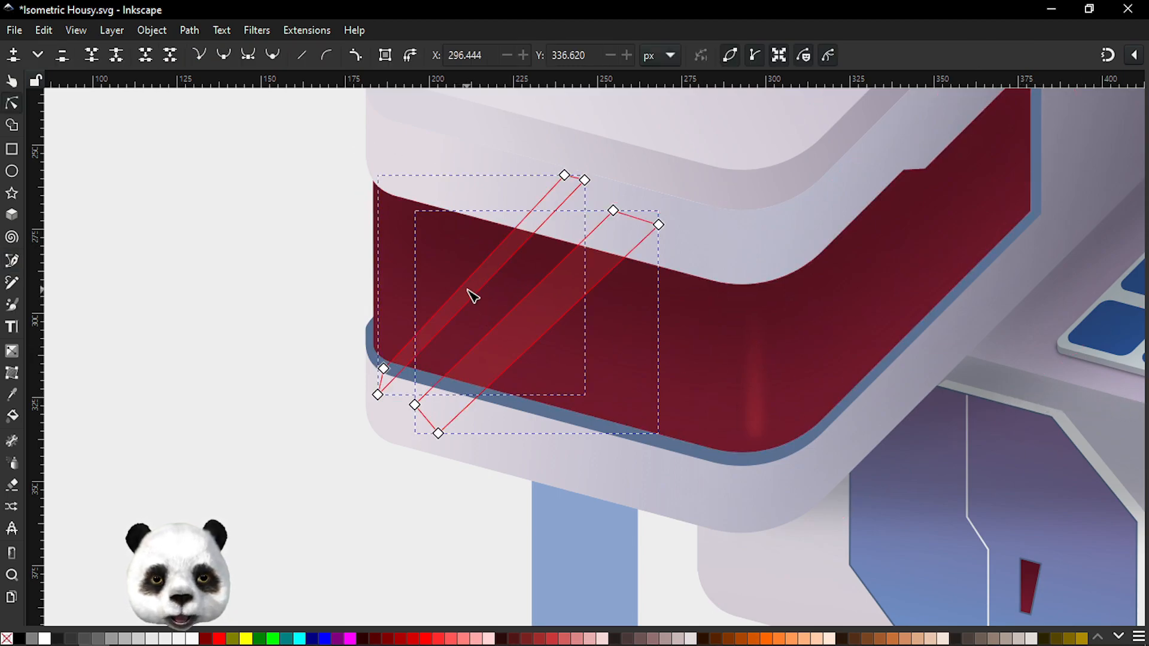
{"action": "key", "text": "ctrl+k"}
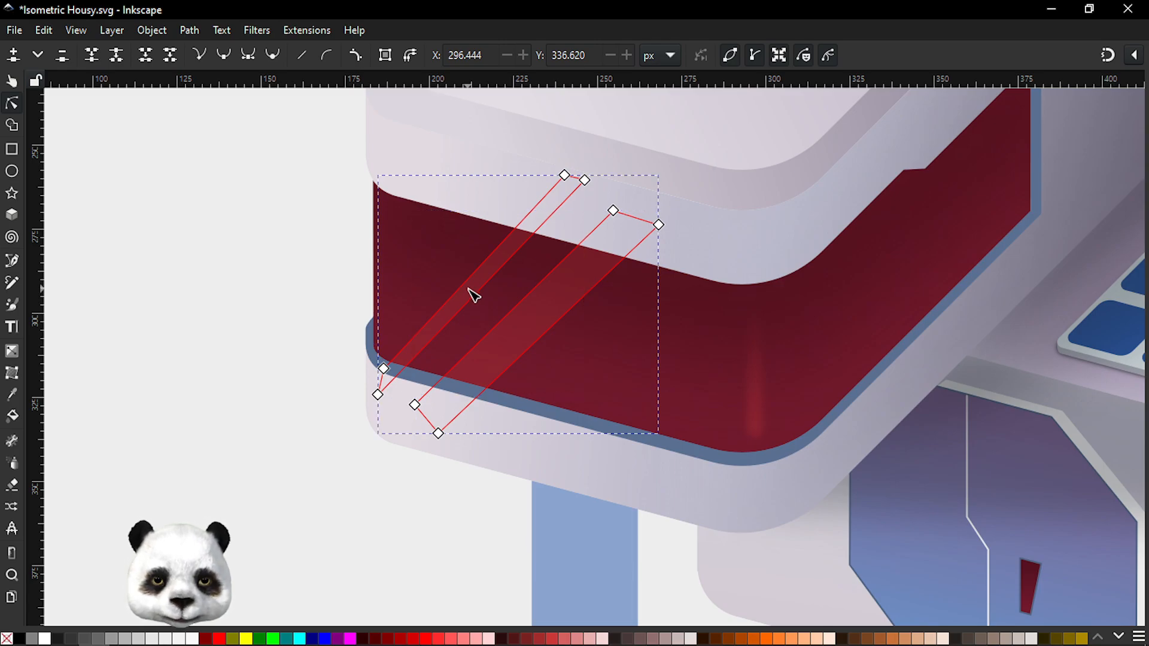
{"action": "key", "text": "h"}
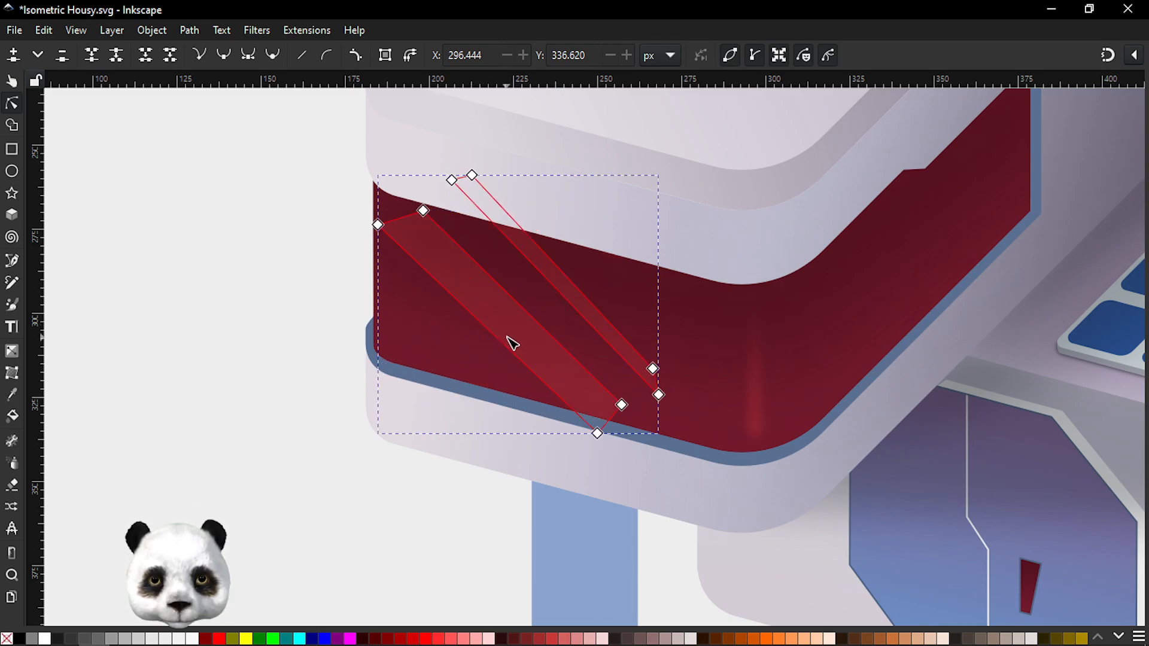
{"action": "key", "text": "h"}
Step: Fade the combined strips with a linear gradient, strongest near the window's lower edge and transparent towards the upper right
{"action": "key", "text": "g"}
{"action": "left_click_drag", "start_coordinate": [483, 364], "coordinate": [537, 260]}
{"action": "key", "text": "s"}
{"action": "left_click", "coordinate": [204, 356]}
{"action": "scroll", "coordinate": [205, 356], "scroll_direction": "down", "scroll_amount": 5}
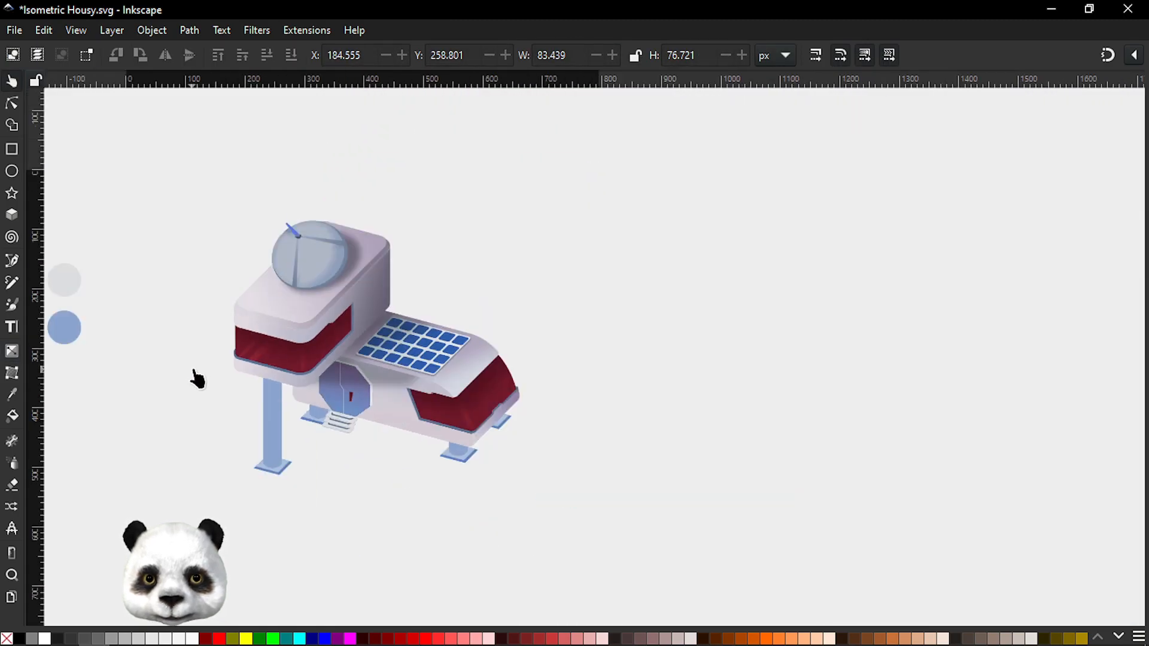
{"action": "scroll", "coordinate": [195, 376], "scroll_direction": "up", "scroll_amount": 5}
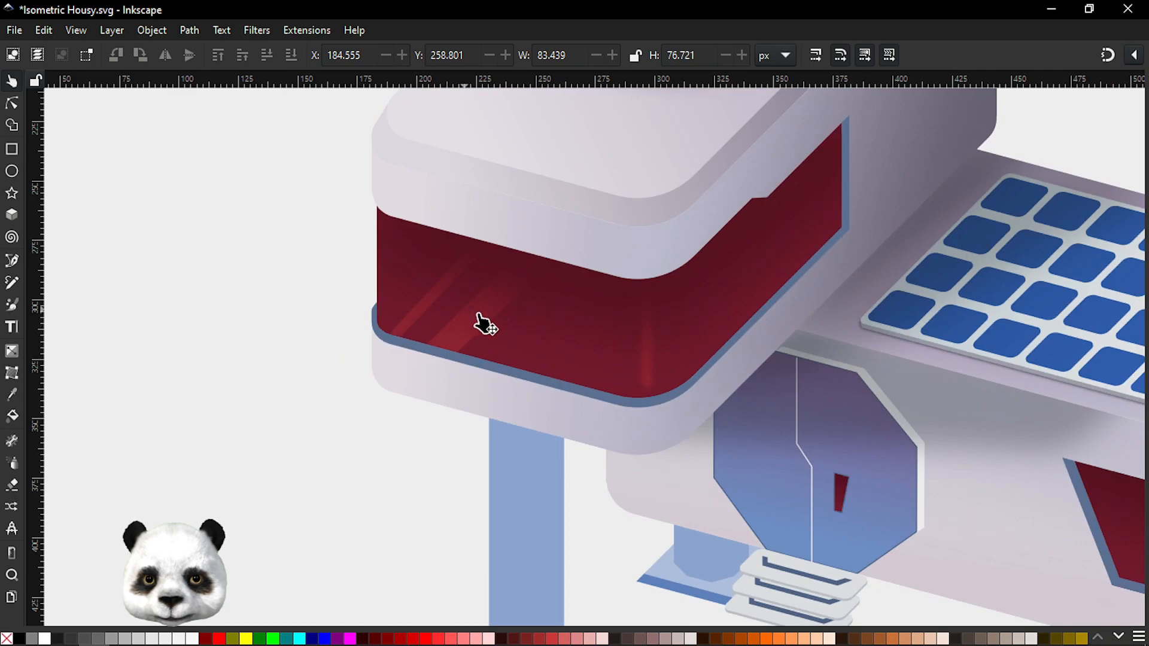
Step: Shift the combined strips to the right along the window, to about X 198.3 px, Y 260.2 px
{"action": "left_click_drag", "start_coordinate": [465, 339], "coordinate": [498, 341]}
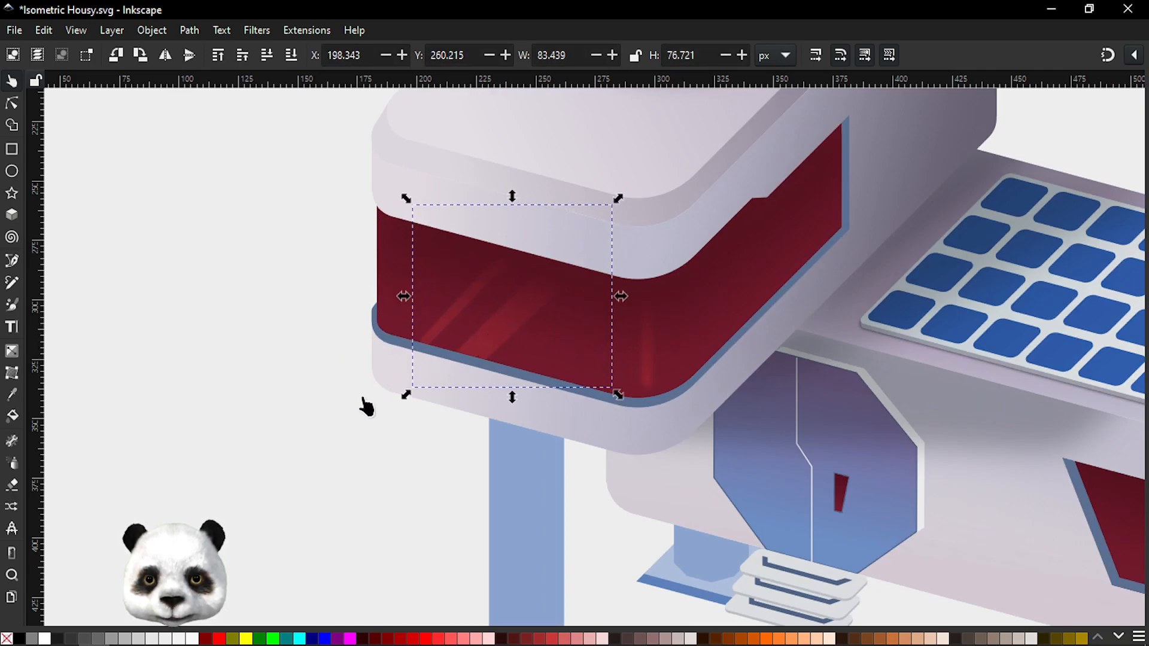
{"action": "left_click", "coordinate": [320, 451]}
{"action": "scroll", "coordinate": [322, 451], "scroll_direction": "down", "scroll_amount": 5}
{"action": "scroll", "coordinate": [339, 440], "scroll_direction": "up", "scroll_amount": 7}
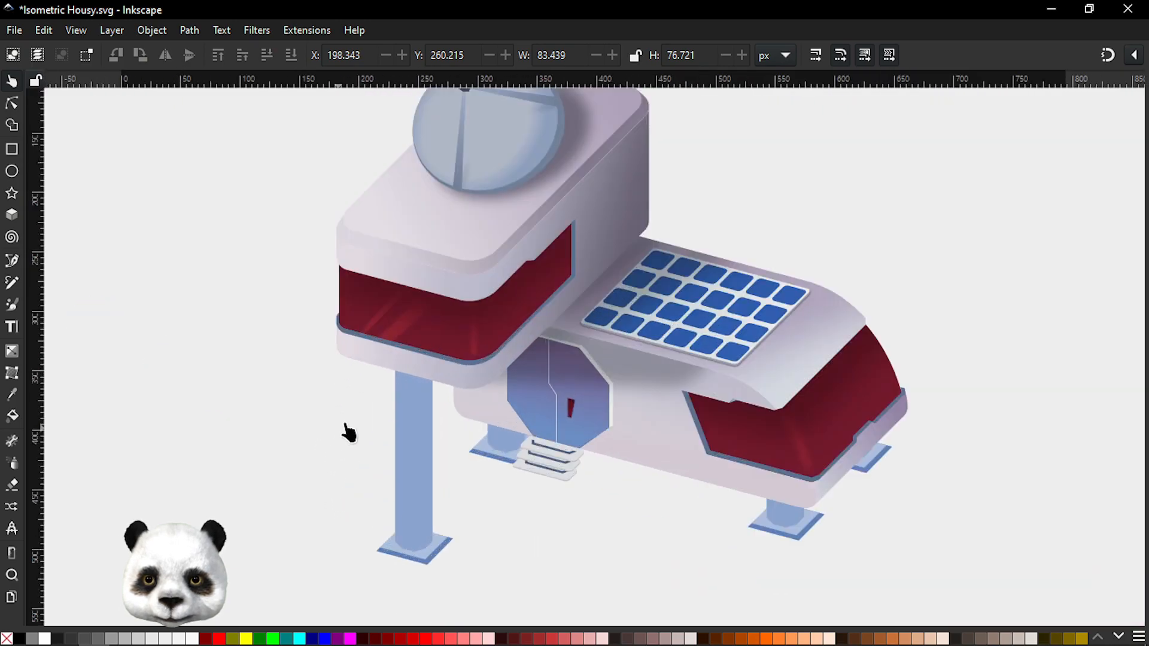
Step: Move the thin strip's upper node at its lower-left end outward to about X 198.0 px, Y 319.6 px, and save
{"action": "key", "text": "n"}
{"action": "left_click", "coordinate": [331, 305]}
{"action": "left_click", "coordinate": [279, 330]}
{"action": "left_click_drag", "start_coordinate": [279, 333], "coordinate": [269, 340]}
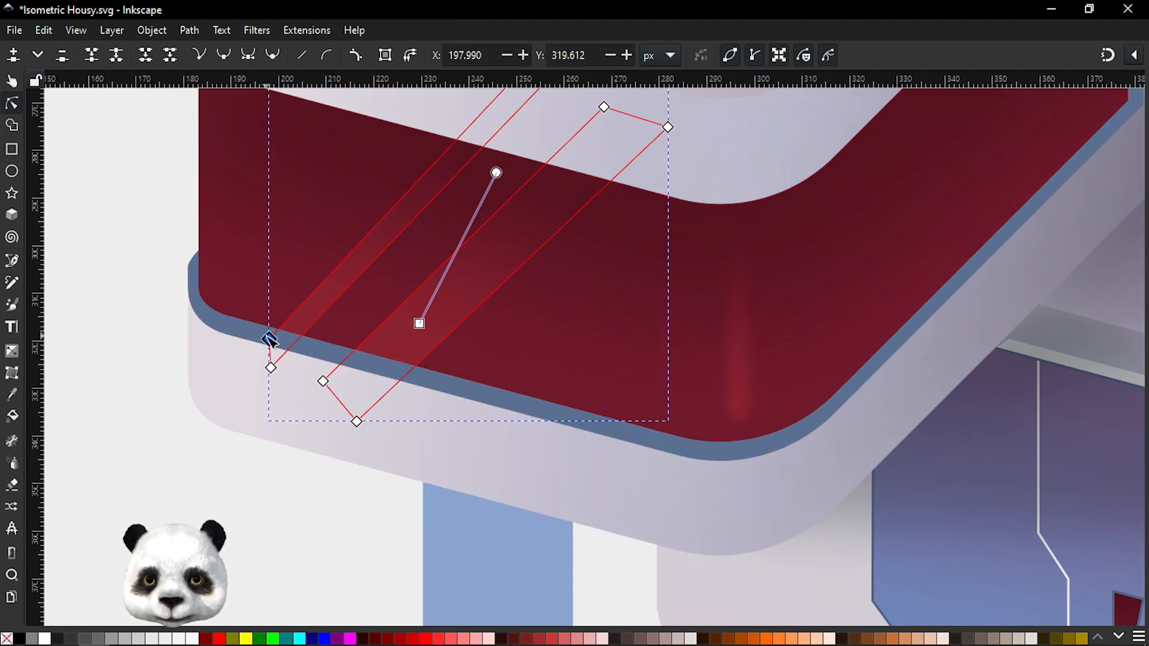
{"action": "scroll", "coordinate": [171, 395], "scroll_direction": "down", "scroll_amount": 4}
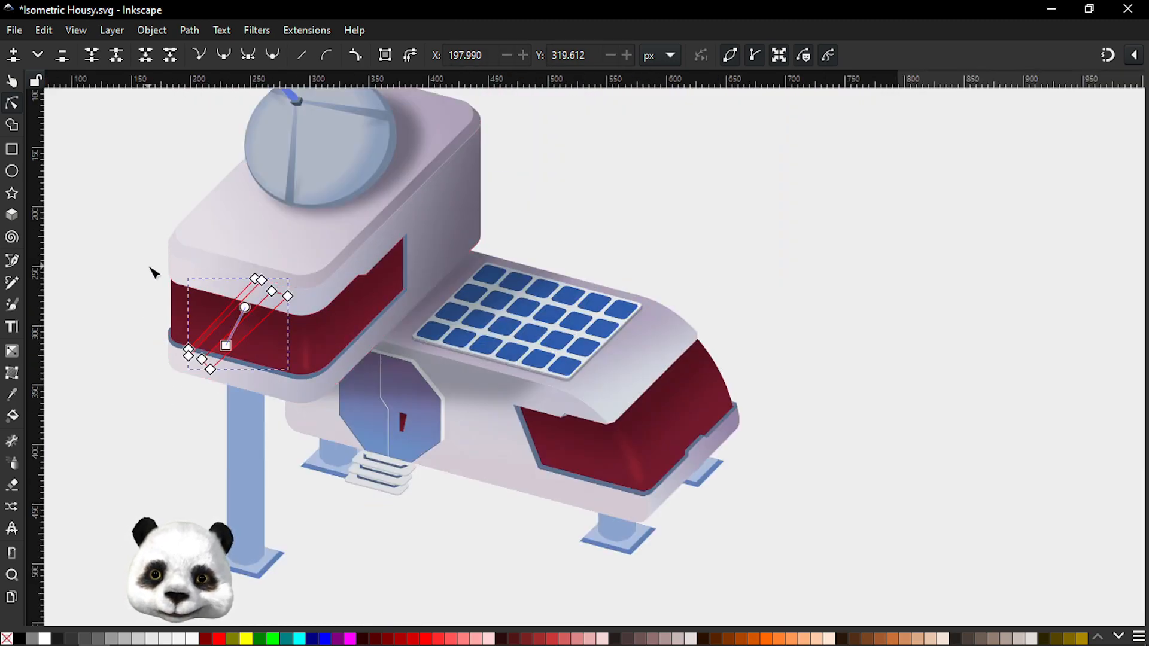
{"action": "left_click", "coordinate": [156, 274]}
{"action": "left_click_drag", "start_coordinate": [240, 299], "coordinate": [465, 301]}
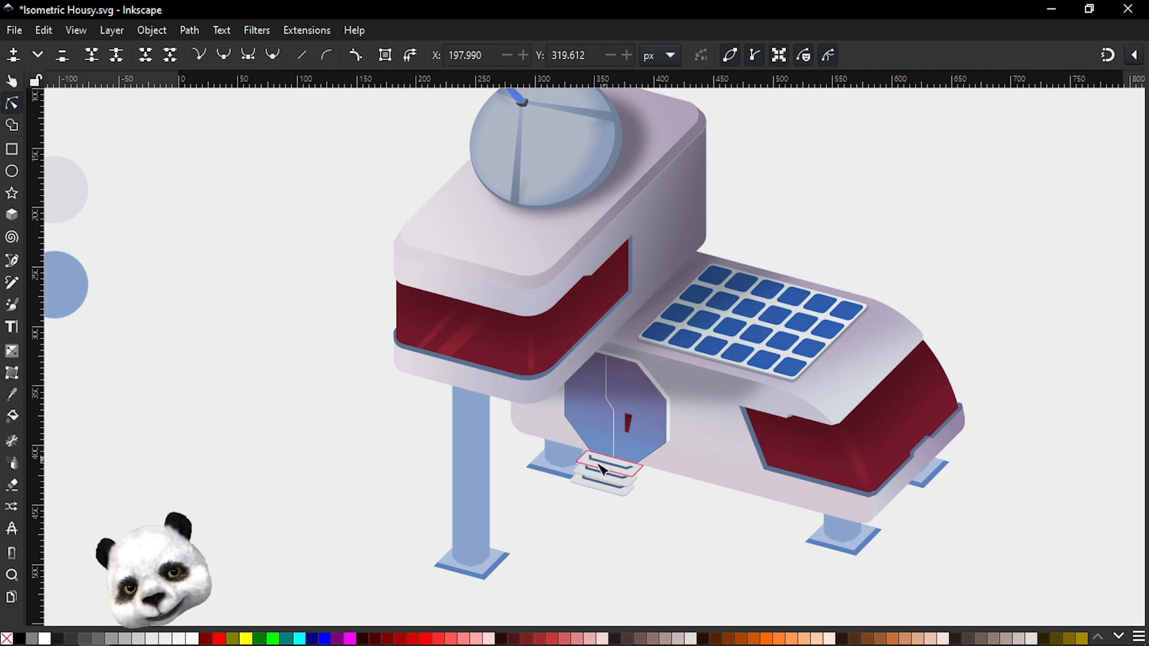
{"action": "left_click_drag", "start_coordinate": [611, 515], "coordinate": [585, 523]}
{"action": "key", "text": "ctrl+s"}
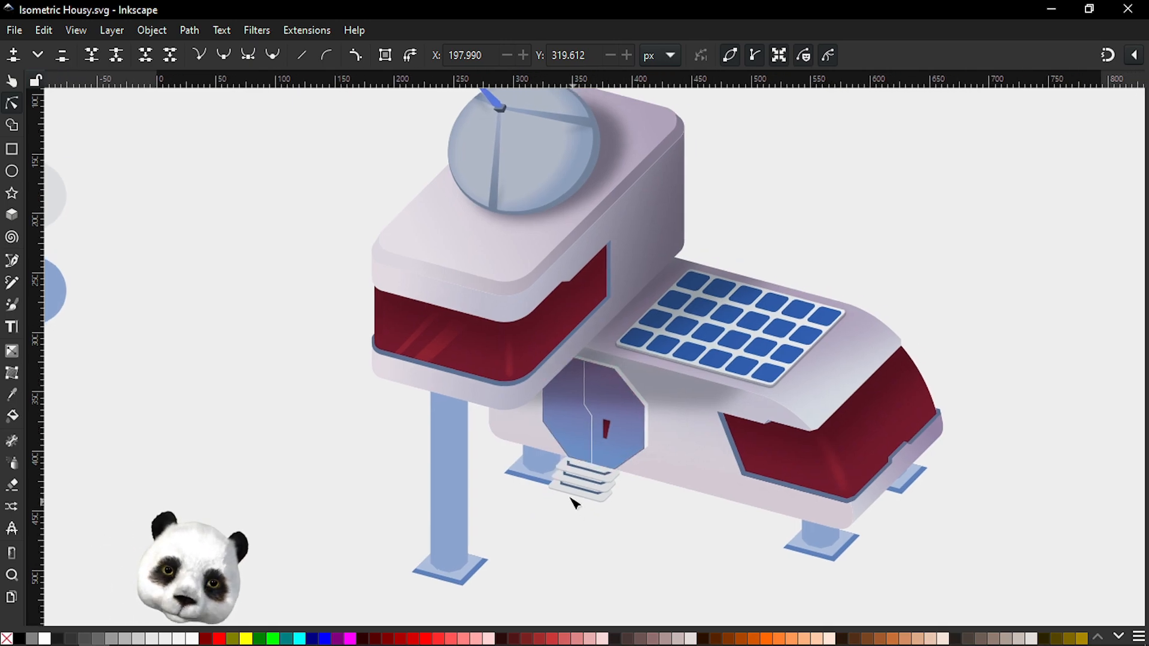
Step: Widen the thin strip's base slightly by moving the same node further left to about X 196.2 px, Y 319.8 px, and save
{"action": "scroll", "coordinate": [578, 507], "scroll_direction": "down", "scroll_amount": 2}
{"action": "scroll", "coordinate": [470, 431], "scroll_direction": "up", "scroll_amount": 6}
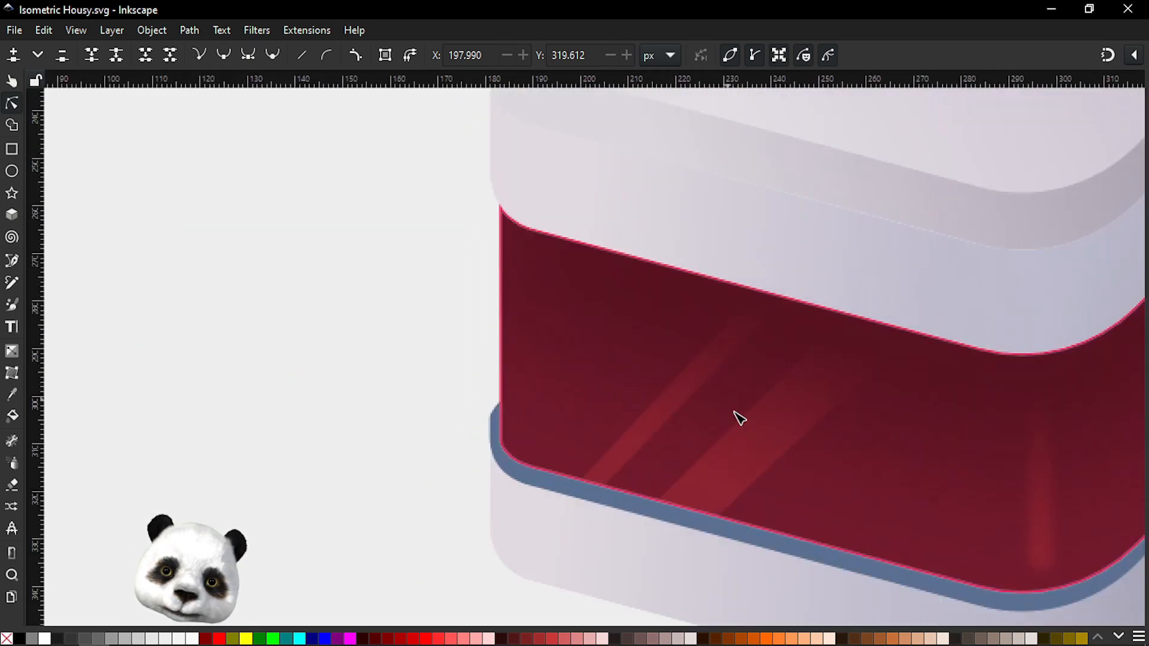
{"action": "left_click", "coordinate": [597, 478]}
{"action": "left_click", "coordinate": [574, 492]}
{"action": "left_click_drag", "start_coordinate": [580, 496], "coordinate": [571, 497]}
{"action": "left_click", "coordinate": [367, 531]}
{"action": "scroll", "coordinate": [368, 531], "scroll_direction": "down", "scroll_amount": 4}
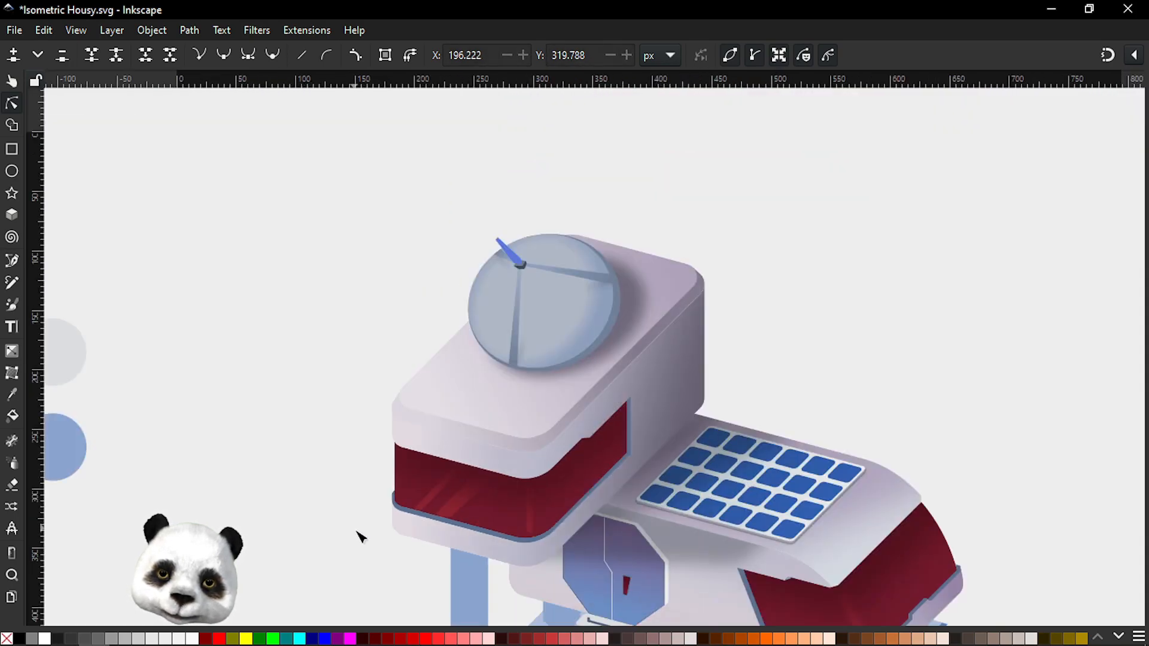
{"action": "left_click_drag", "start_coordinate": [392, 553], "coordinate": [219, 455]}
{"action": "scroll", "coordinate": [273, 491], "scroll_direction": "down", "scroll_amount": 2}
{"action": "key", "text": "ctrl+s"}
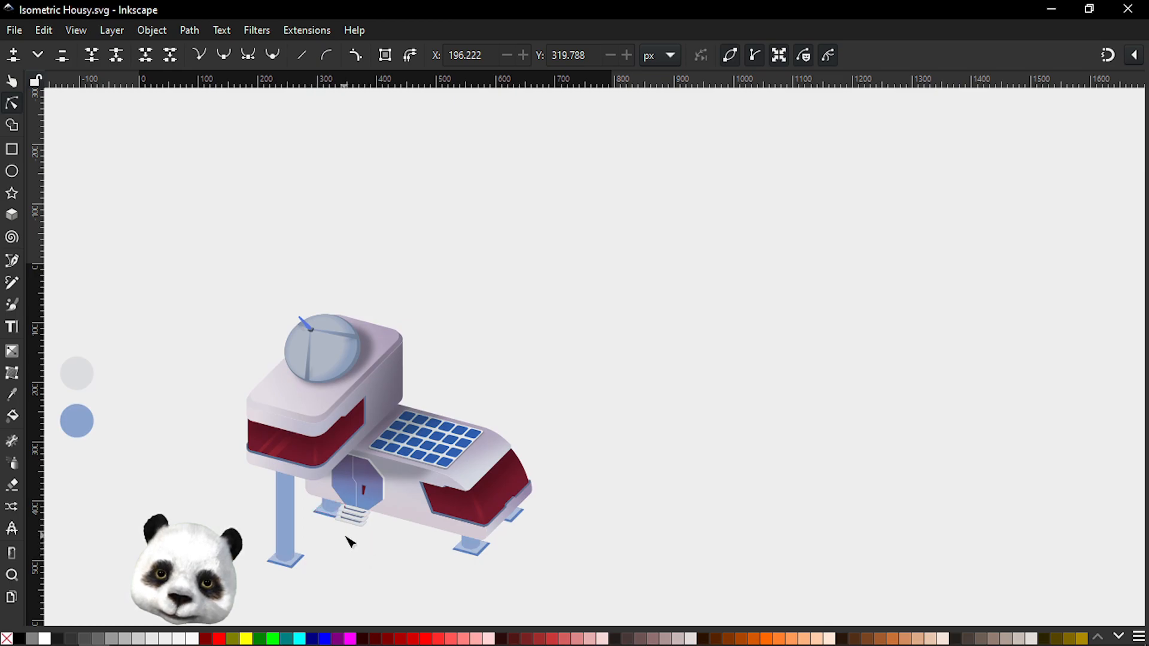
Step: Draw a thin arched reflection strip across the lower window's left face, from beyond its left frame to the corner highlight
{"action": "scroll", "coordinate": [418, 521], "scroll_direction": "up", "scroll_amount": 4}
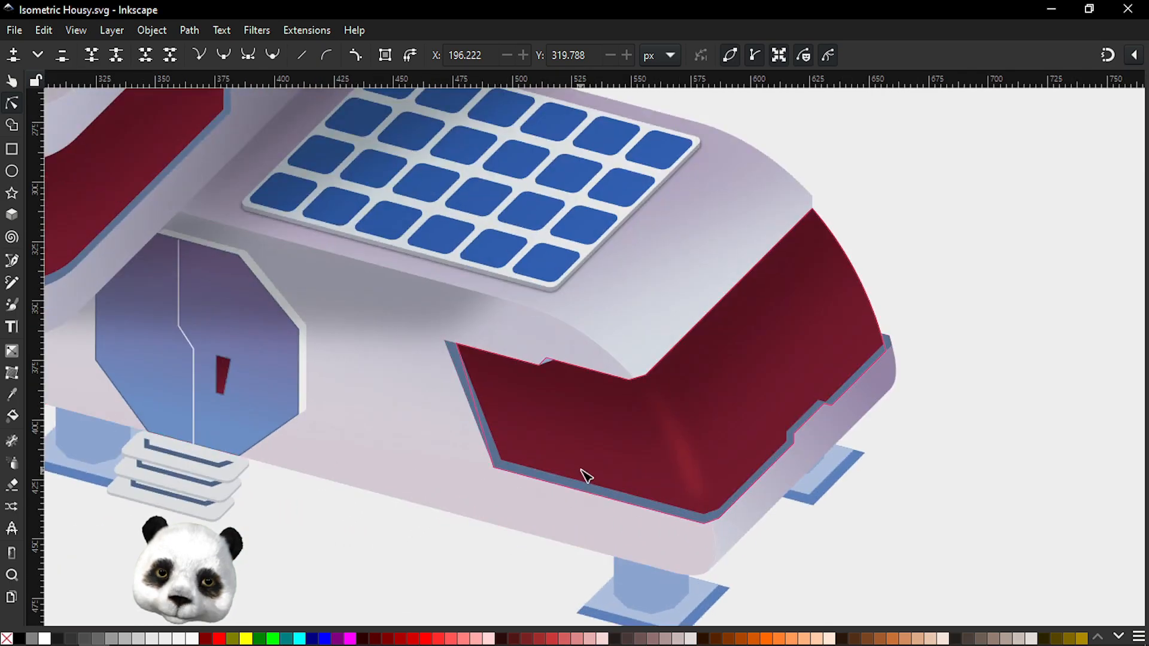
{"action": "left_click", "coordinate": [603, 457]}
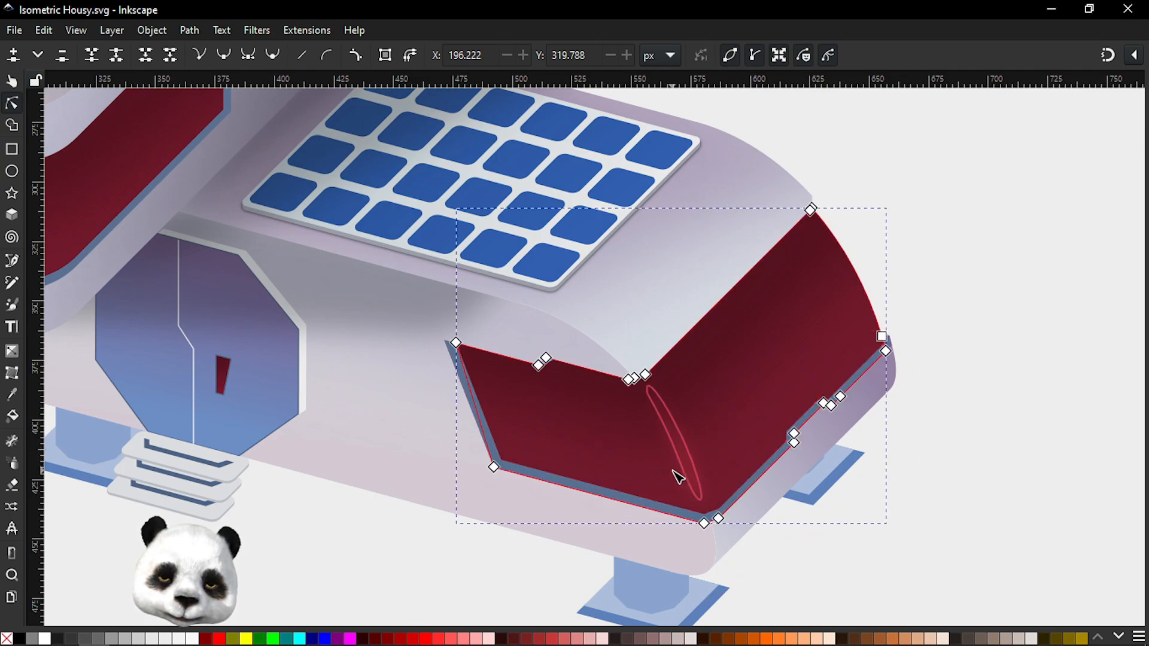
{"action": "key", "text": "b"}
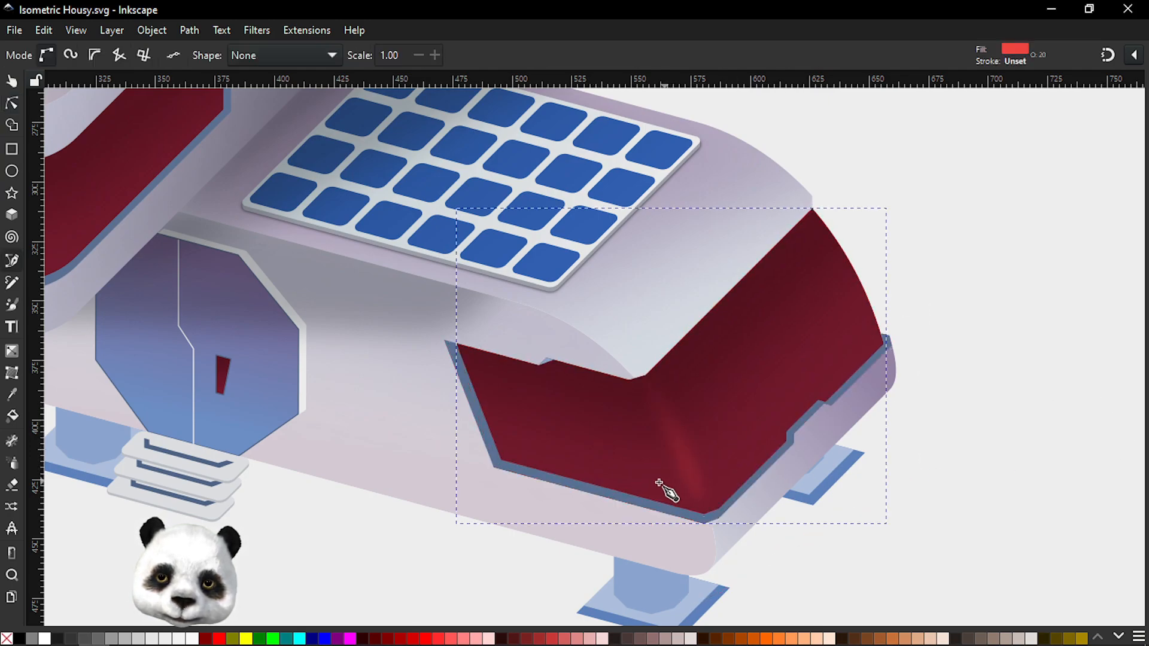
{"action": "left_click", "coordinate": [451, 450]}
{"action": "left_click_drag", "start_coordinate": [616, 411], "coordinate": [690, 412]}
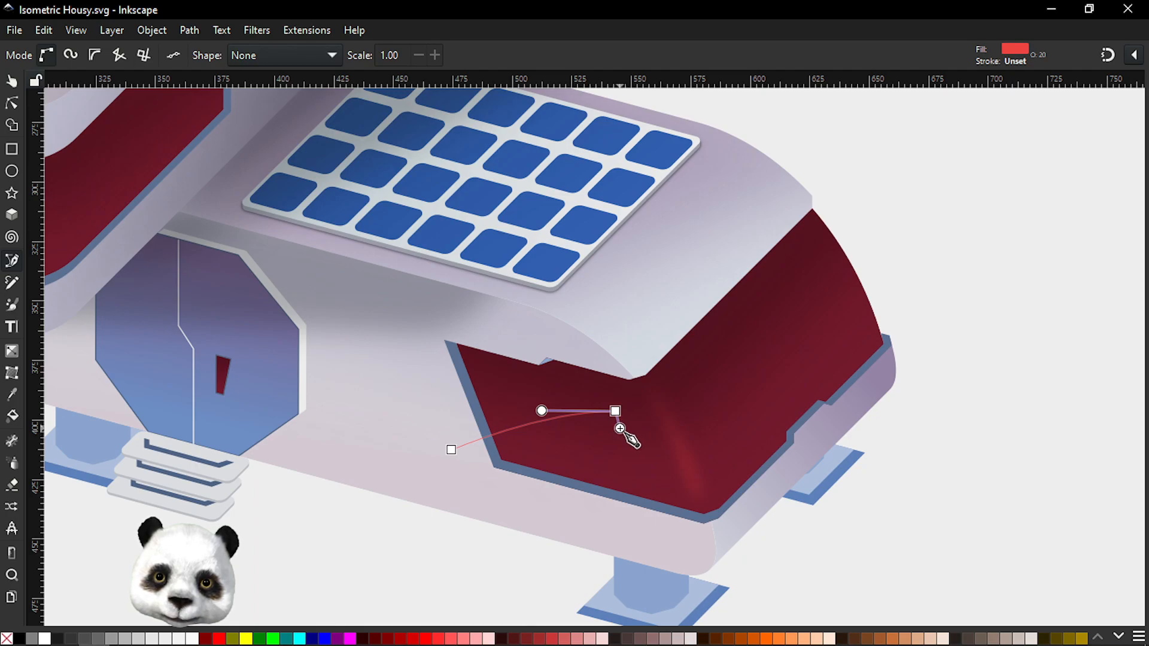
{"action": "left_click_drag", "start_coordinate": [676, 393], "coordinate": [854, 396]}
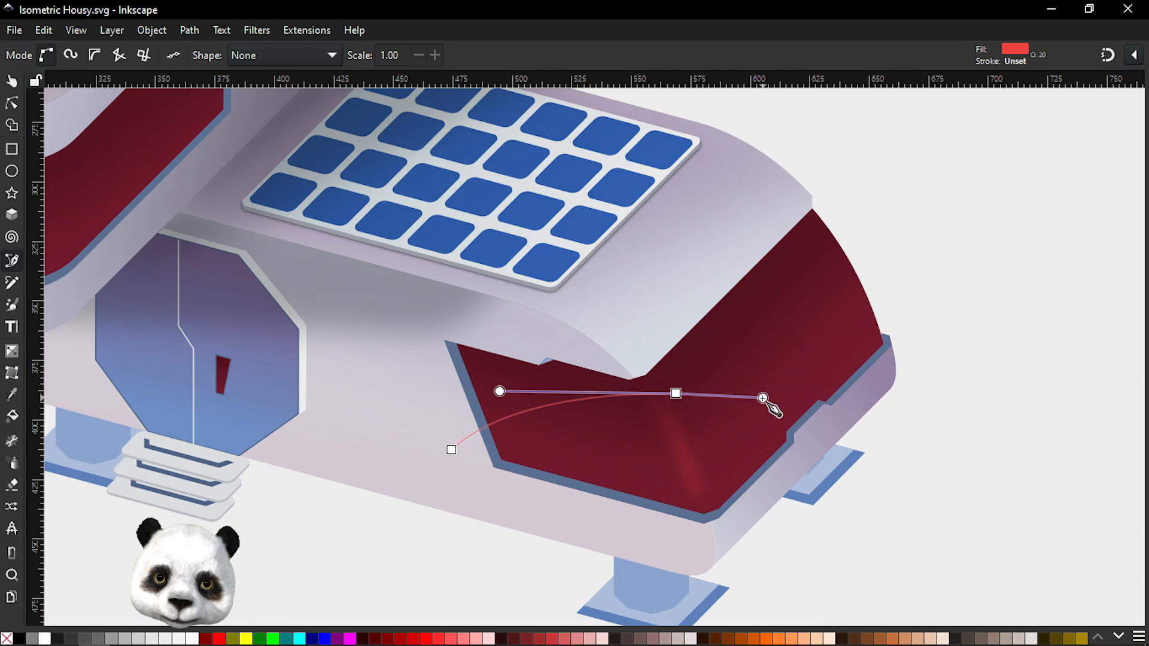
{"action": "left_click", "coordinate": [686, 415]}
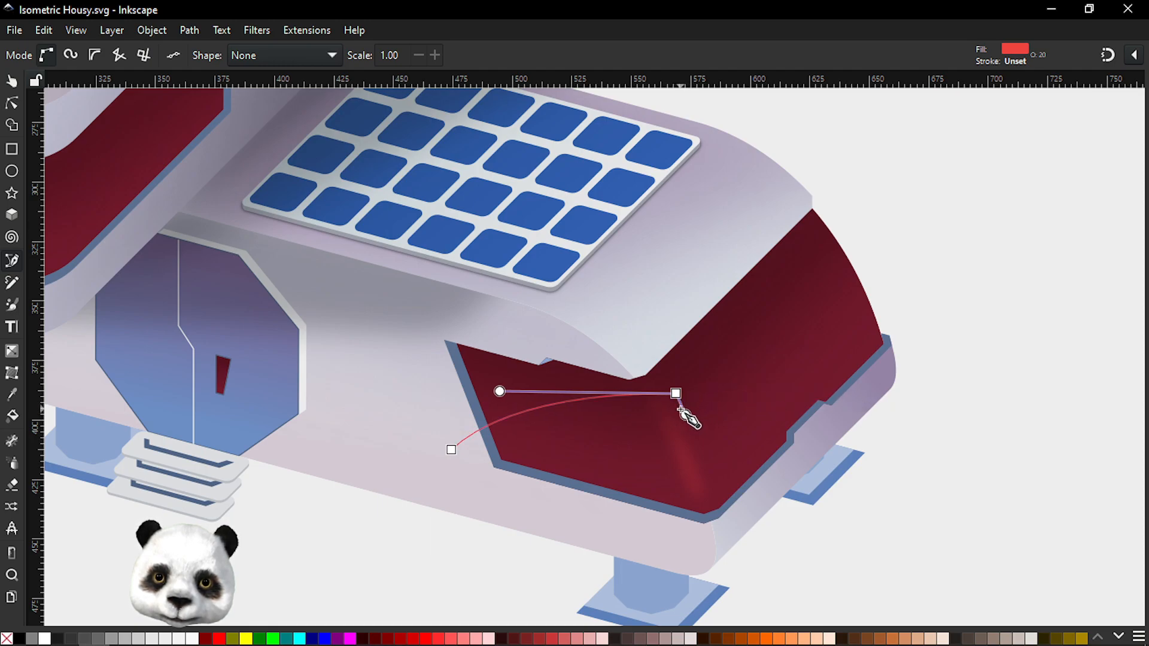
{"action": "left_click_drag", "start_coordinate": [457, 463], "coordinate": [424, 451]}
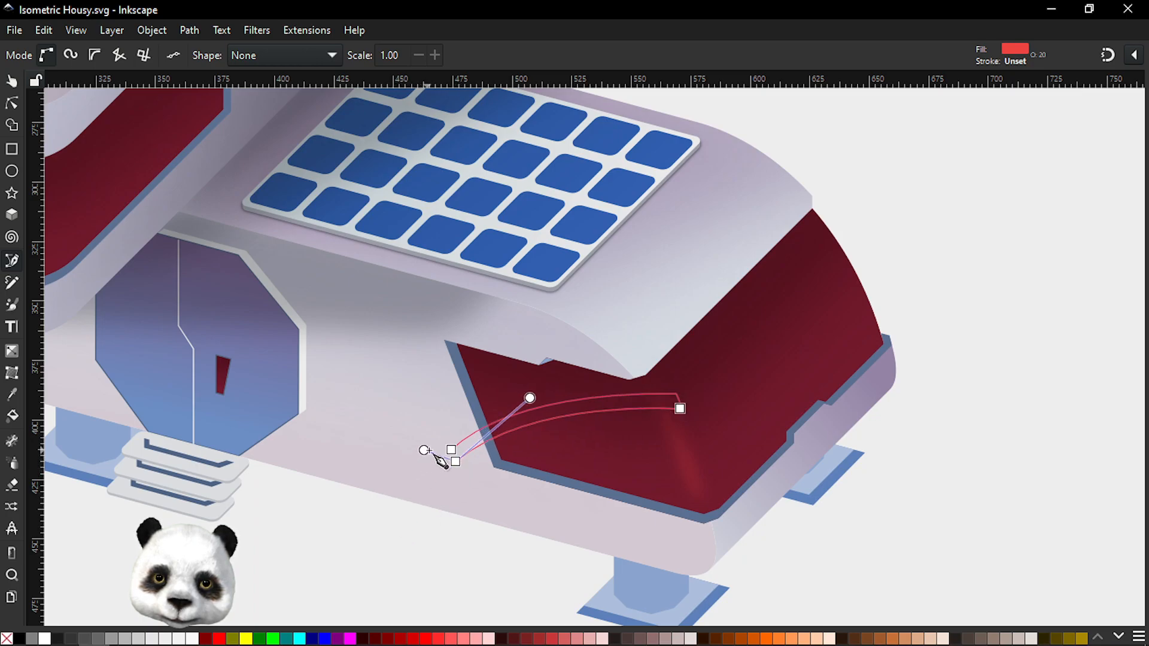
{"action": "left_click", "coordinate": [452, 450]}
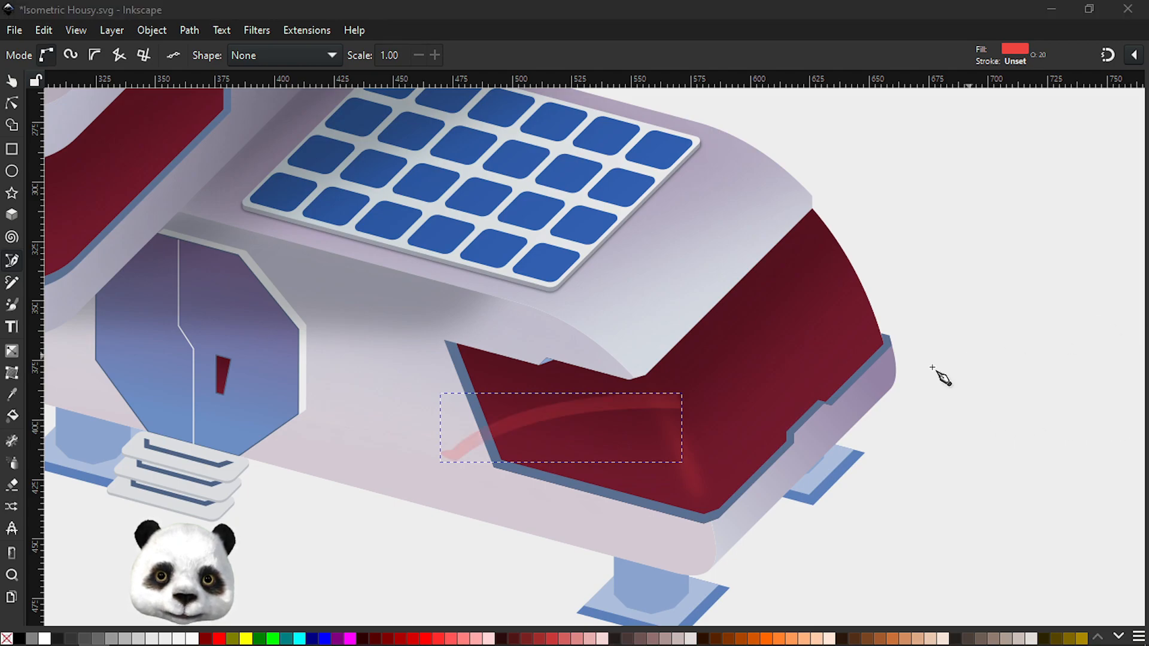
Step: Confine the arched strip to the window glass and move its two right-end nodes left to about X 563.6 px
{"action": "left_click_drag", "start_coordinate": [610, 493], "coordinate": [703, 376]}
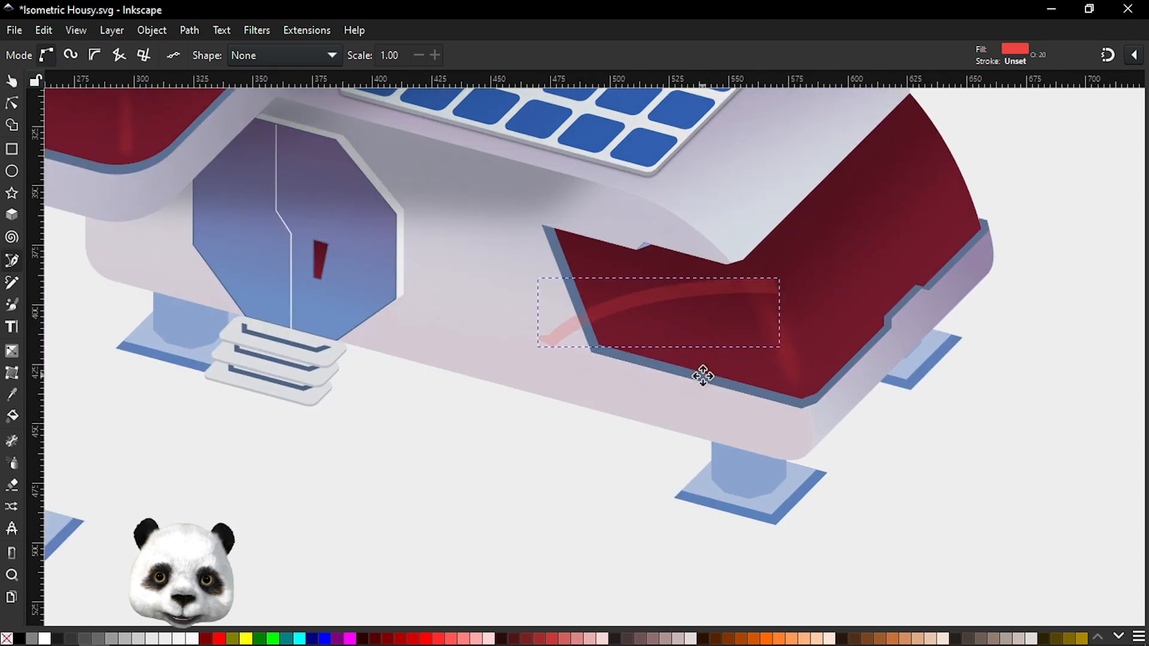
{"action": "scroll", "coordinate": [709, 495], "scroll_direction": "down", "scroll_amount": 4}
{"action": "scroll", "coordinate": [683, 501], "scroll_direction": "up", "scroll_amount": 5}
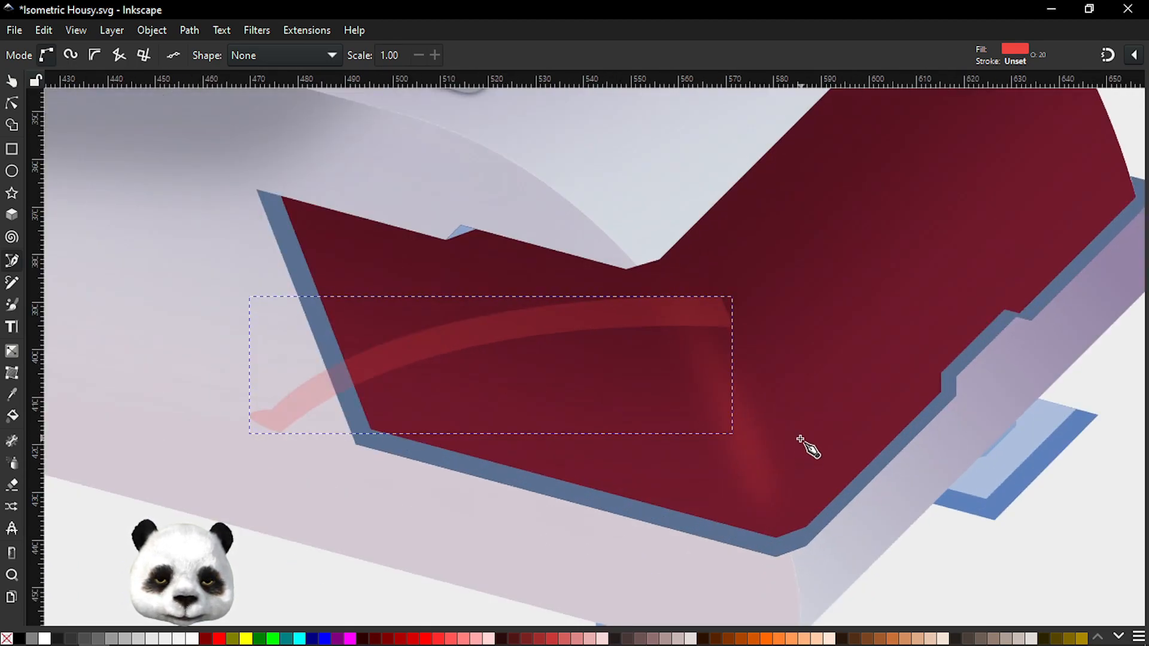
{"action": "key", "text": "n"}
{"action": "left_click", "coordinate": [865, 356]}
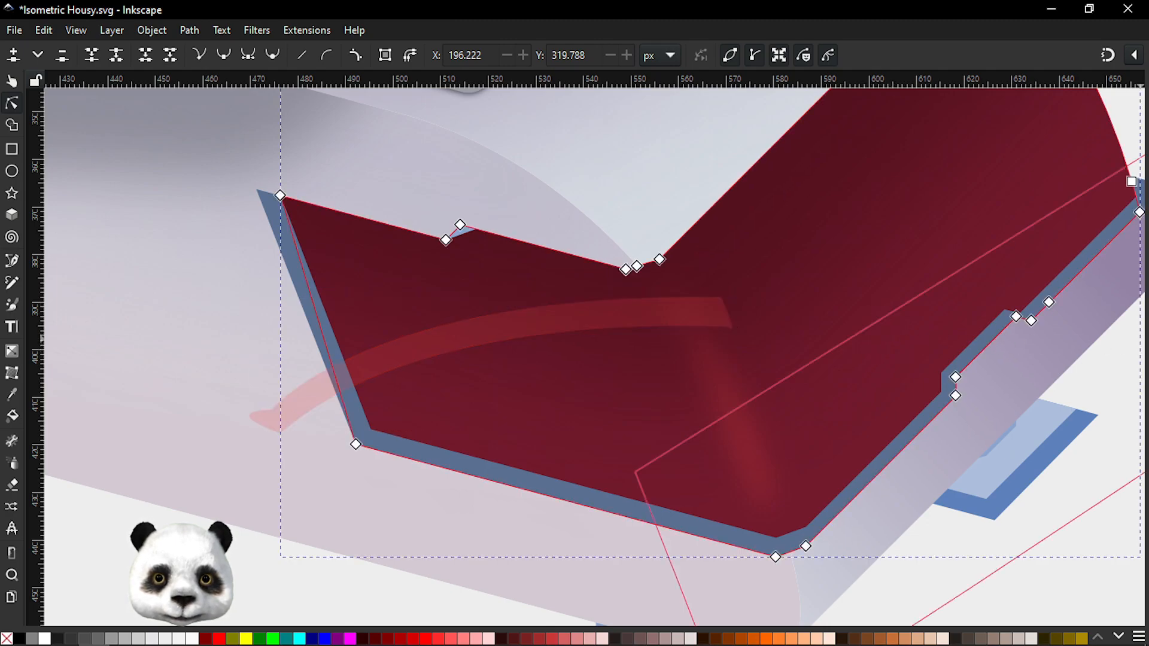
{"action": "left_click", "coordinate": [458, 354]}
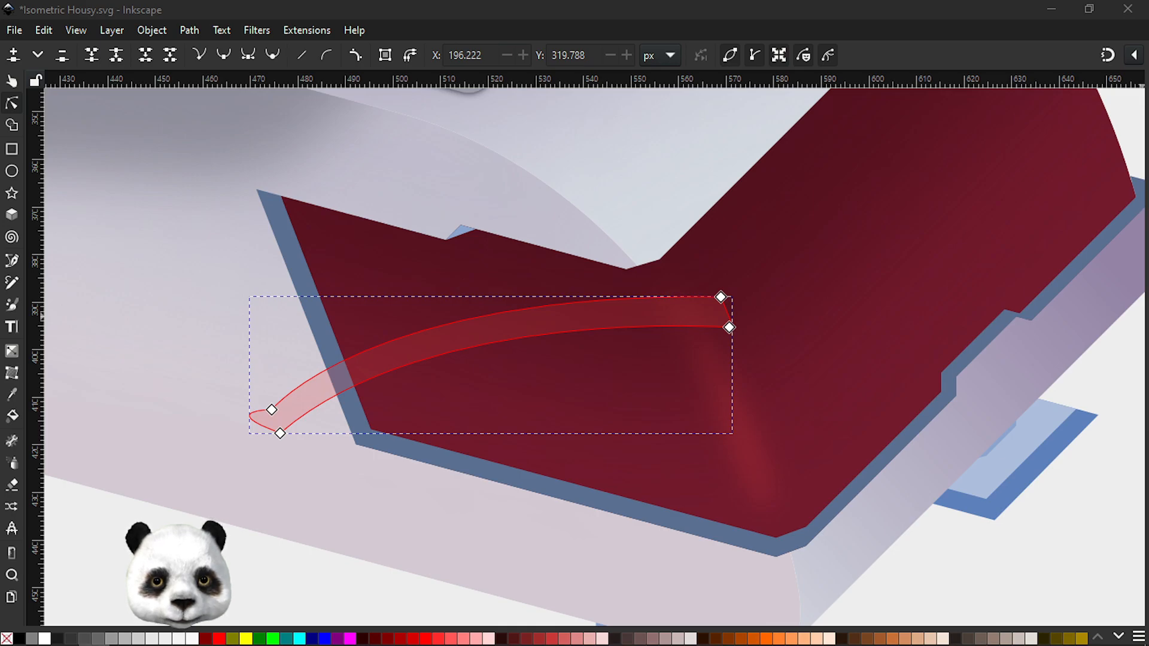
{"action": "left_click_drag", "start_coordinate": [756, 267], "coordinate": [704, 332]}
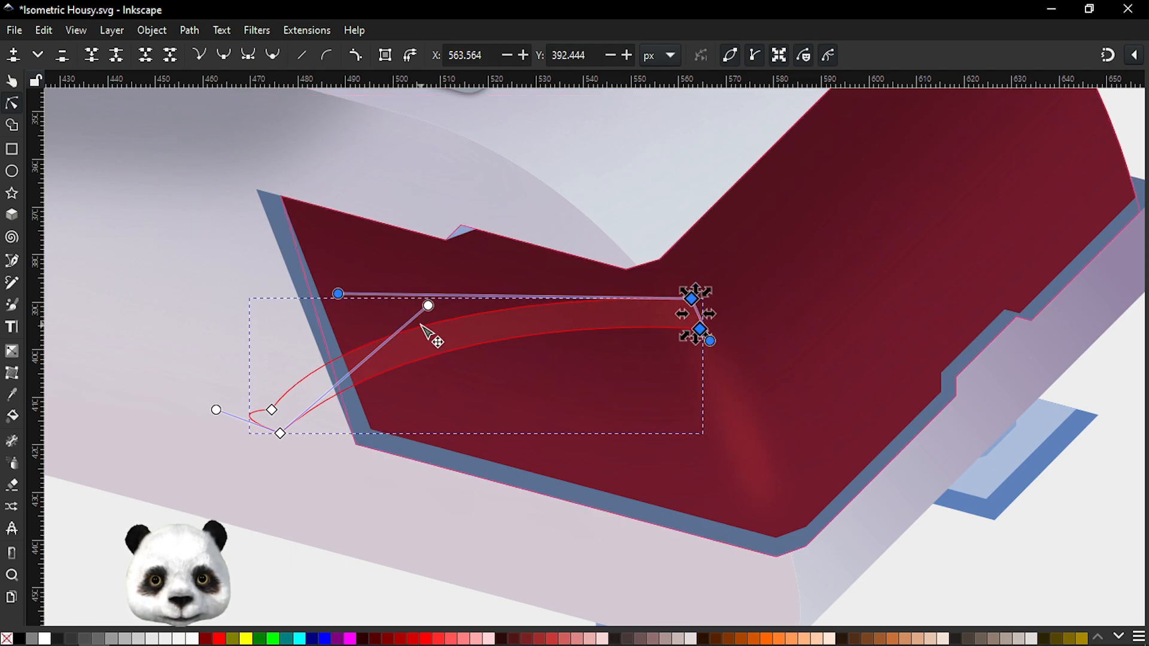
Step: Flatten the arched strip's upper edge slightly near its left end
{"action": "left_click", "coordinate": [273, 411]}
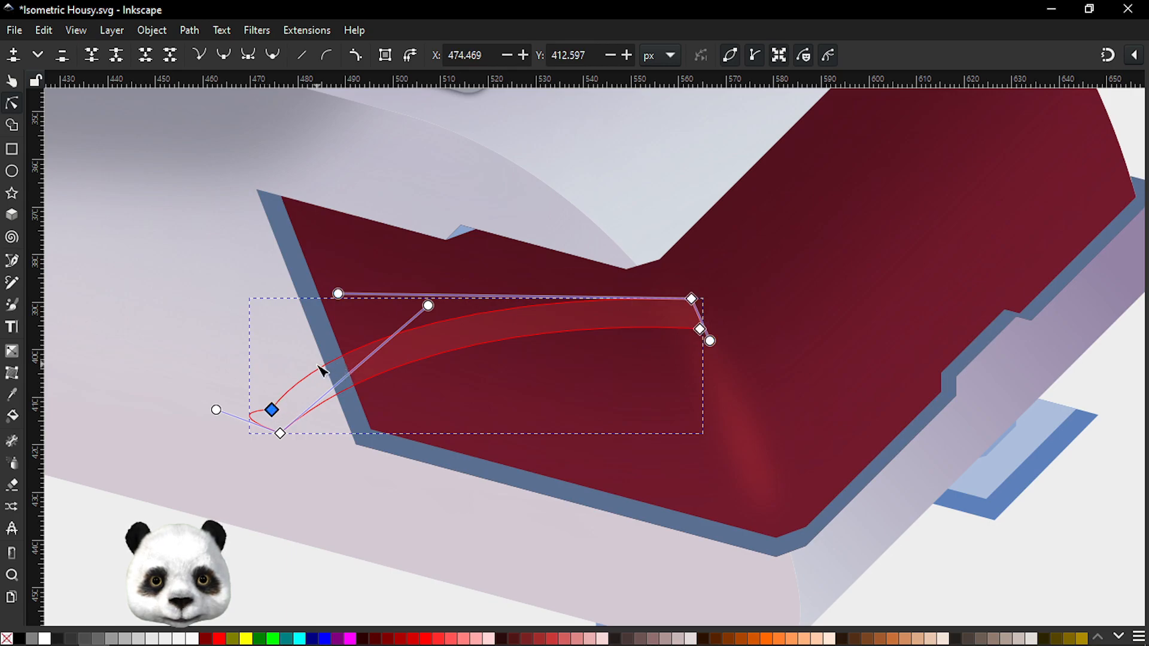
{"action": "left_click", "coordinate": [343, 369]}
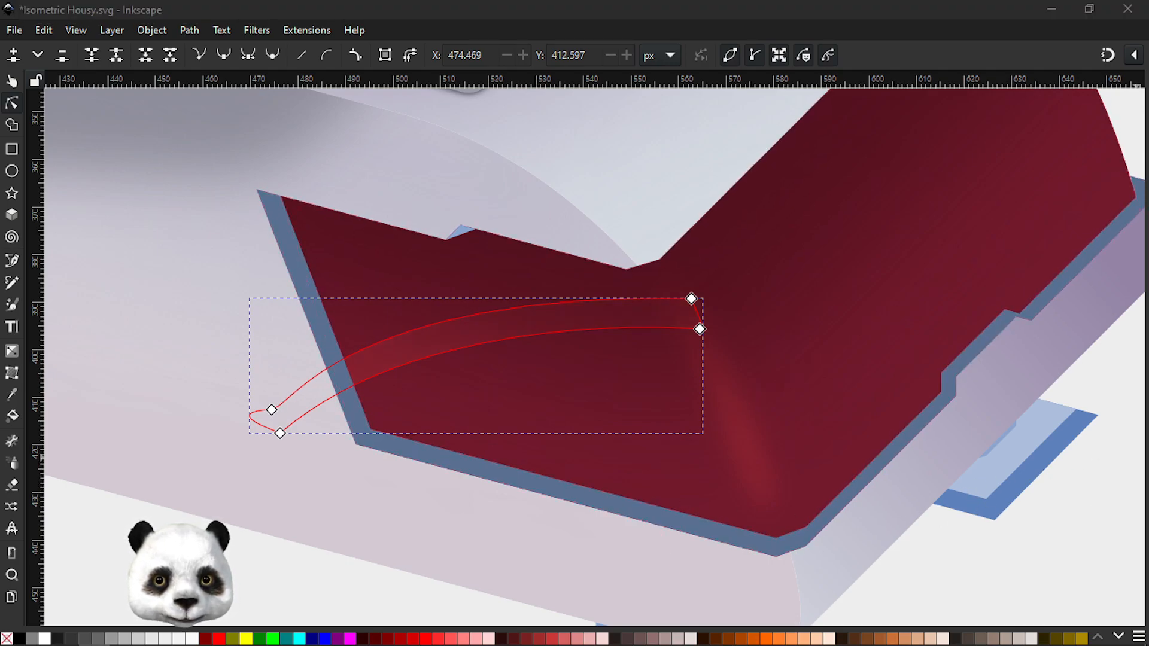
{"action": "left_click", "coordinate": [251, 605]}
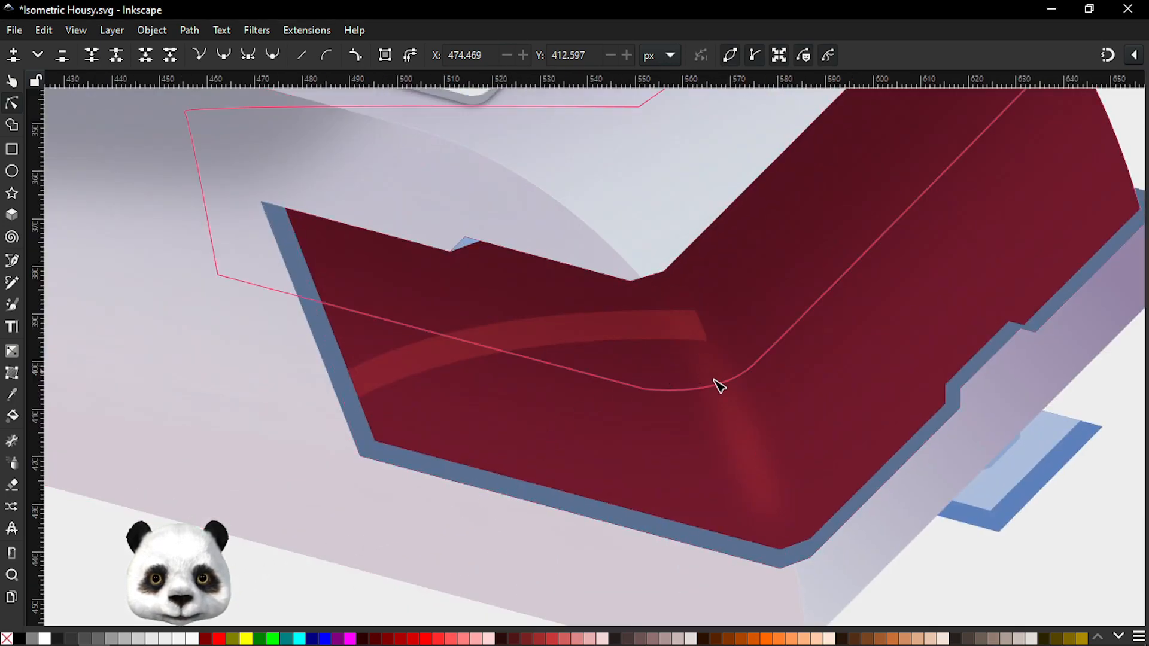
Step: Fade the arched strip with a linear gradient, strongest at the window's left frame and transparent towards the corner highlight
{"action": "left_click", "coordinate": [728, 426]}
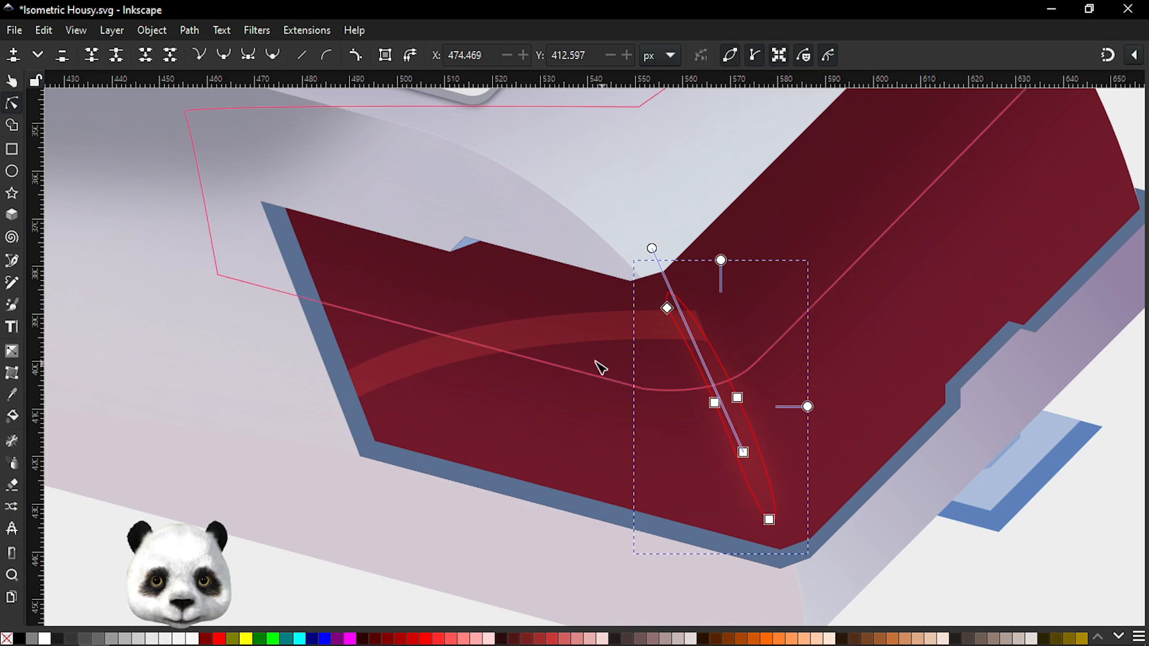
{"action": "left_click", "coordinate": [533, 340]}
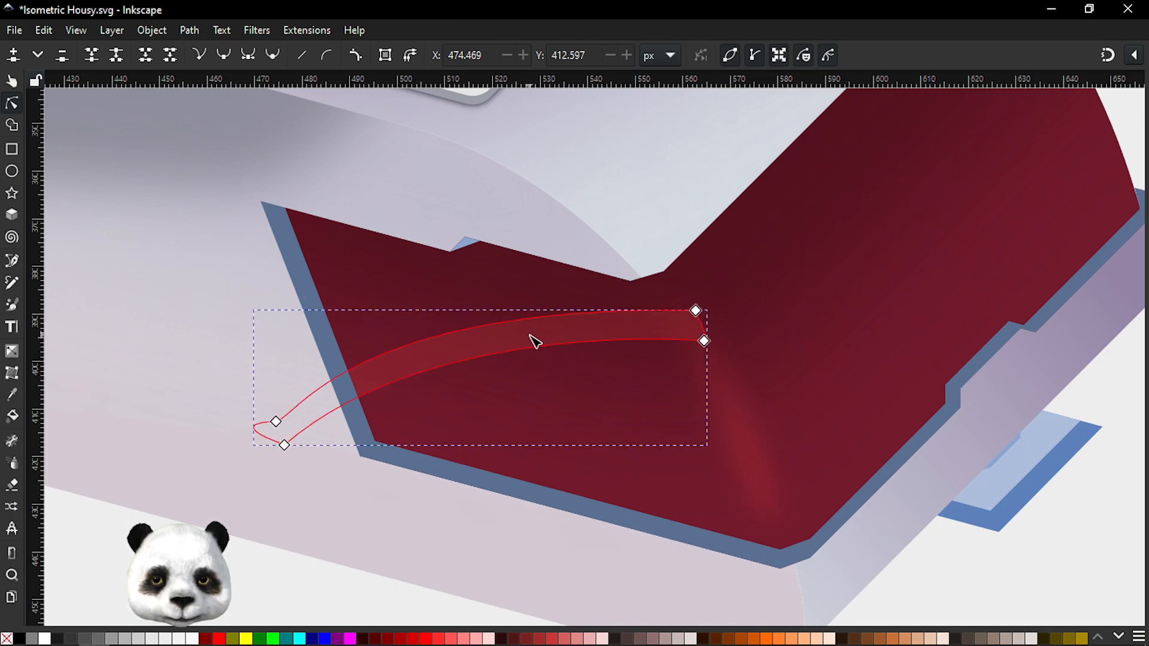
{"action": "key", "text": "g"}
{"action": "left_click_drag", "start_coordinate": [399, 362], "coordinate": [653, 323]}
{"action": "key", "text": "s"}
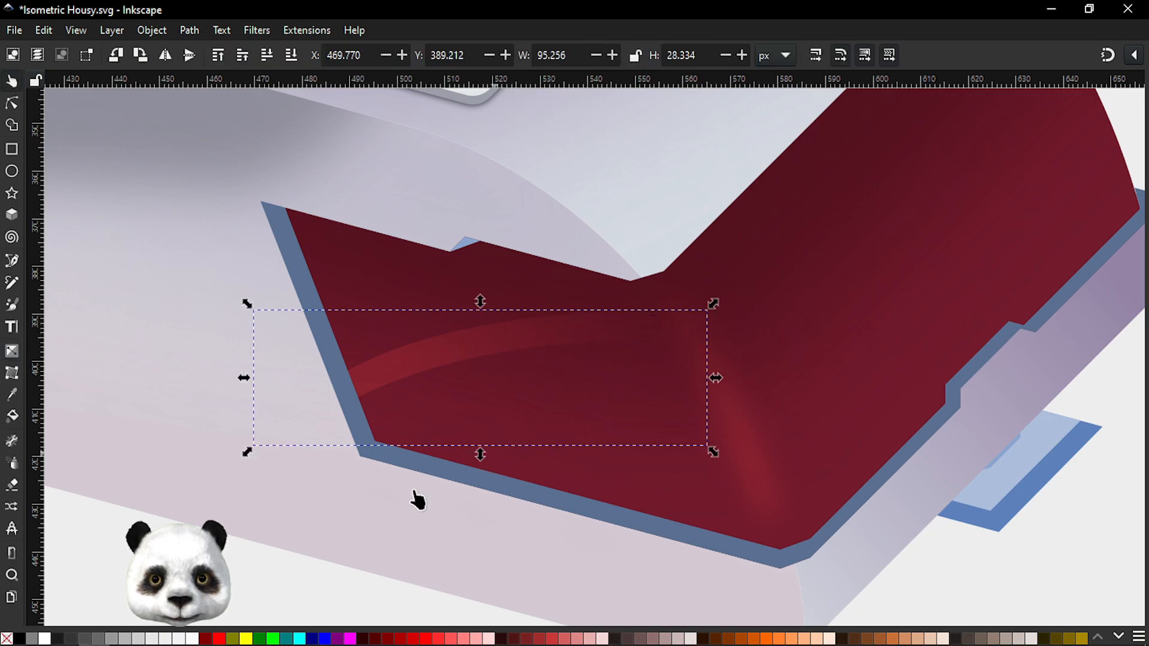
{"action": "left_click", "coordinate": [140, 584]}
{"action": "scroll", "coordinate": [139, 584], "scroll_direction": "down", "scroll_amount": 5, "text": "ctrl"}
{"action": "left_click_drag", "start_coordinate": [339, 527], "coordinate": [903, 282]}
{"action": "scroll", "coordinate": [884, 290], "scroll_direction": "up", "scroll_amount": 7, "text": "ctrl"}
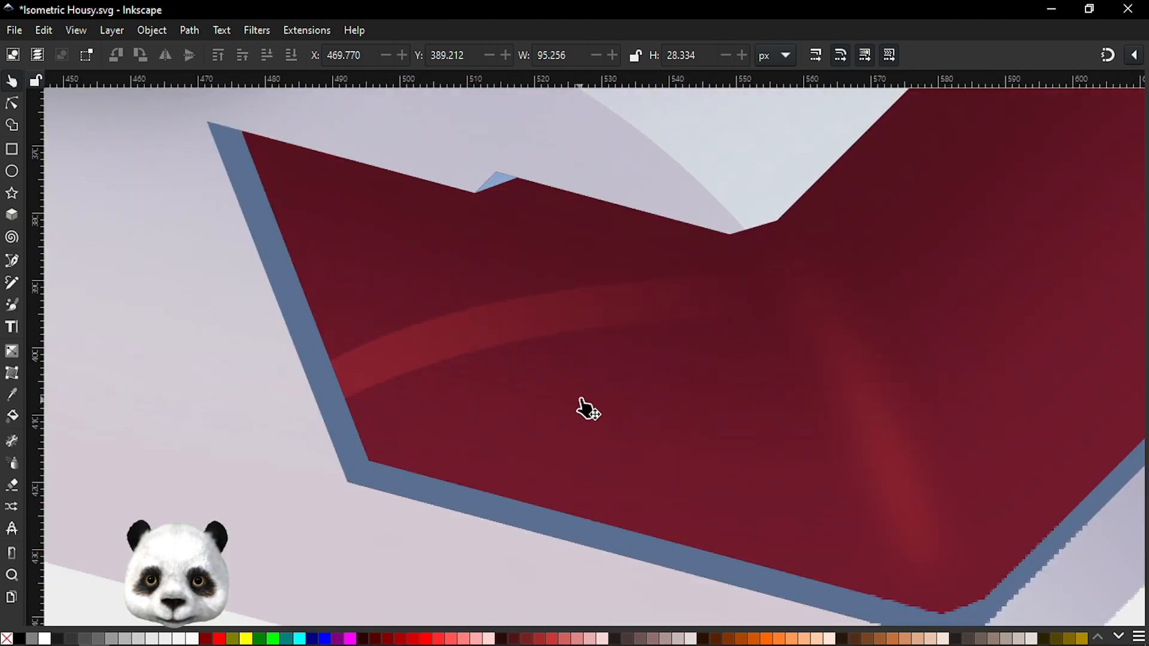
Step: Duplicate the arched reflection strip and place the copy just below the original on the lower window's left face
{"action": "left_click", "coordinate": [488, 334]}
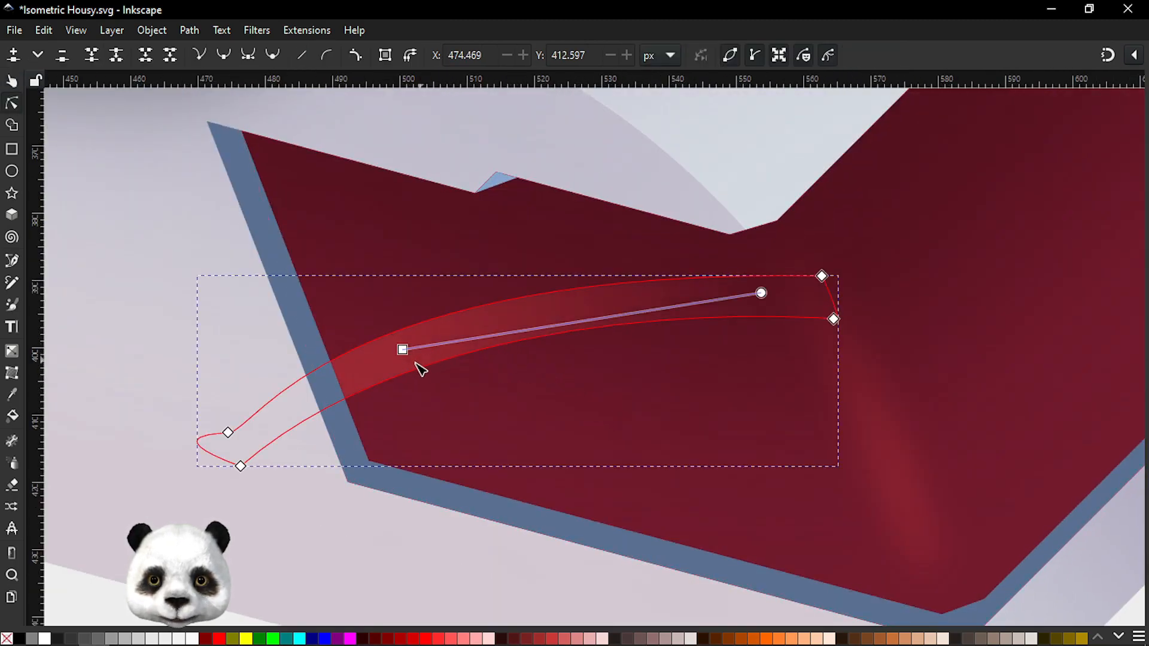
{"action": "left_click_drag", "start_coordinate": [381, 372], "coordinate": [418, 452]}
{"action": "key", "text": "n"}
{"action": "left_click", "coordinate": [270, 541]}
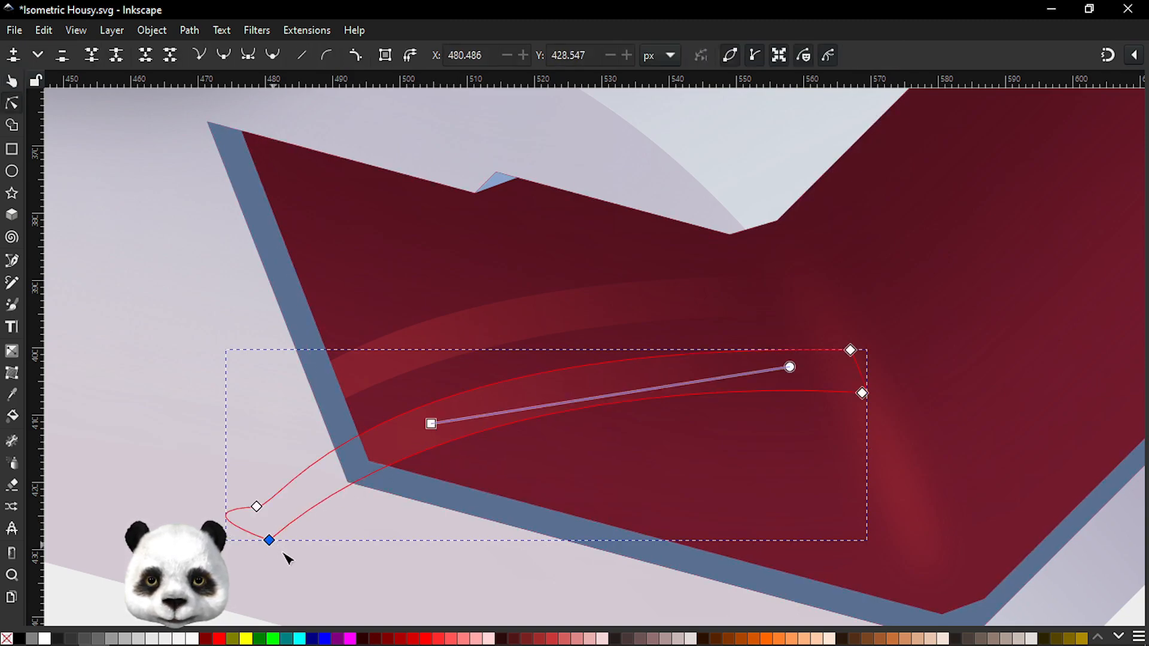
Step: Widen the lower arched strip by pulling its bottom edge's two end nodes down and right, adjust its curve slightly, and save the drawing
{"action": "left_click_drag", "start_coordinate": [269, 540], "coordinate": [295, 563]}
{"action": "left_click_drag", "start_coordinate": [867, 393], "coordinate": [886, 429]}
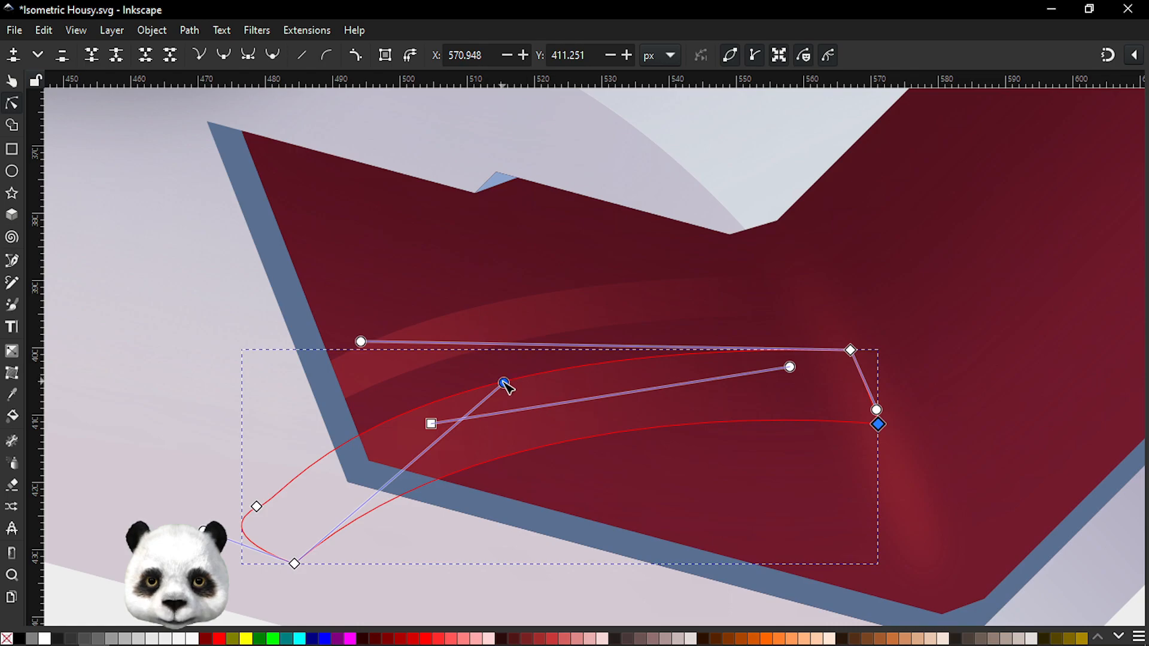
{"action": "left_click_drag", "start_coordinate": [504, 383], "coordinate": [506, 393]}
{"action": "scroll", "coordinate": [569, 462], "scroll_direction": "down", "scroll_amount": 3}
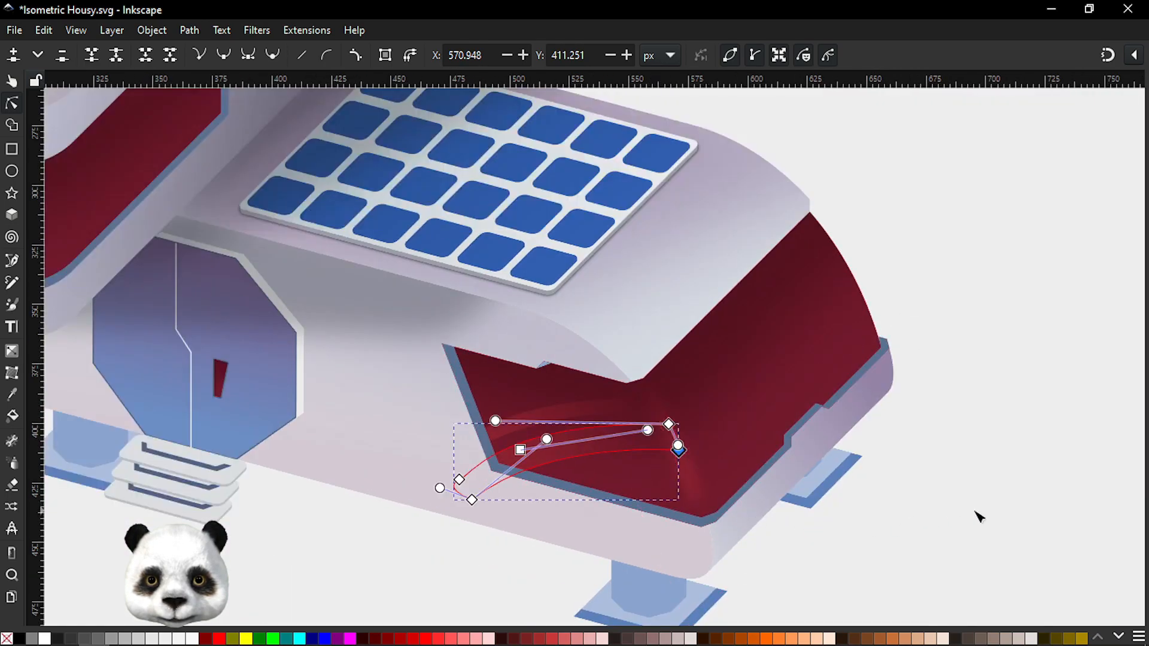
{"action": "key", "text": "Escape"}
{"action": "scroll", "coordinate": [995, 492], "scroll_direction": "down", "scroll_amount": 4}
{"action": "key", "text": "ctrl+s"}
{"action": "left_click_drag", "start_coordinate": [988, 383], "coordinate": [931, 269]}
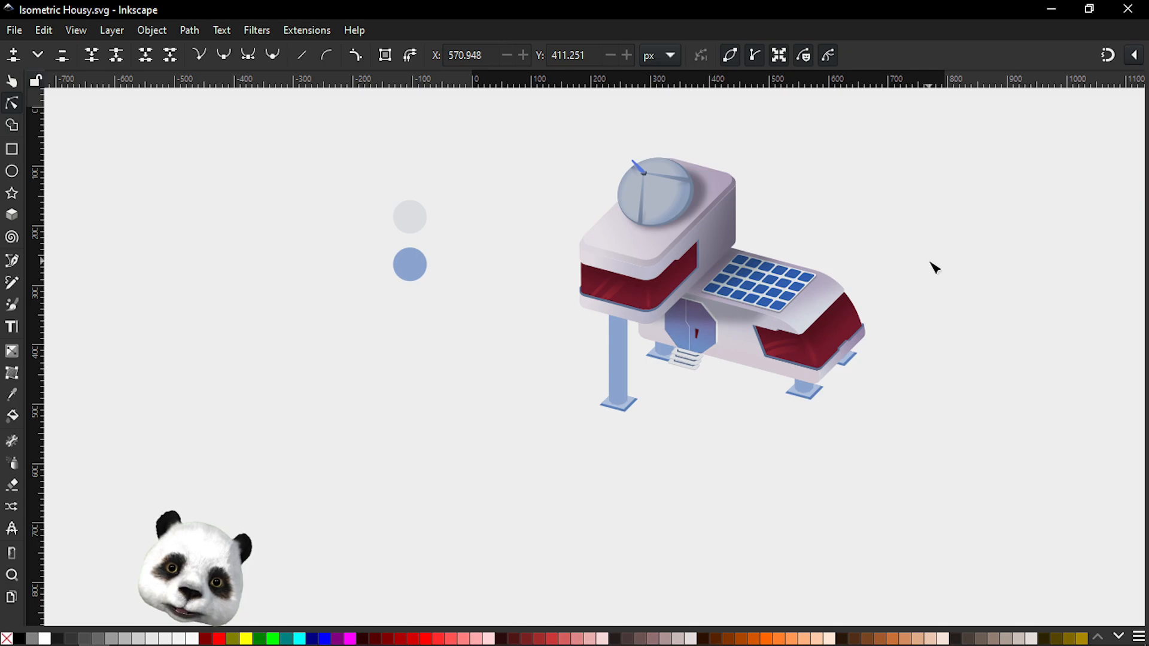
Step: Reshape the lower window's dark shading by moving its nodes and handles, with the right node at about X 690.7, Y 346.2 px
{"action": "scroll", "coordinate": [910, 309], "scroll_direction": "up", "scroll_amount": 4}
{"action": "left_click", "coordinate": [626, 317]}
{"action": "left_click", "coordinate": [739, 243]}
{"action": "left_click_drag", "start_coordinate": [741, 245], "coordinate": [808, 280]}
{"action": "mouse_move", "coordinate": [671, 366]}
{"action": "left_mouse_down"}
{"action": "mouse_move", "coordinate": [685, 350]}
{"action": "mouse_move", "coordinate": [668, 348]}
{"action": "mouse_move", "coordinate": [664, 362]}
{"action": "left_mouse_up"}
{"action": "left_click_drag", "start_coordinate": [800, 267], "coordinate": [708, 285]}
{"action": "left_click_drag", "start_coordinate": [813, 288], "coordinate": [813, 323]}
{"action": "left_click_drag", "start_coordinate": [711, 327], "coordinate": [688, 292]}
{"action": "left_click_drag", "start_coordinate": [537, 413], "coordinate": [563, 429]}
{"action": "left_click", "coordinate": [902, 419]}
{"action": "left_click", "coordinate": [930, 425]}
{"action": "scroll", "coordinate": [922, 419], "scroll_direction": "down", "scroll_amount": 3}
{"action": "scroll", "coordinate": [916, 425], "scroll_direction": "down", "scroll_amount": 1}
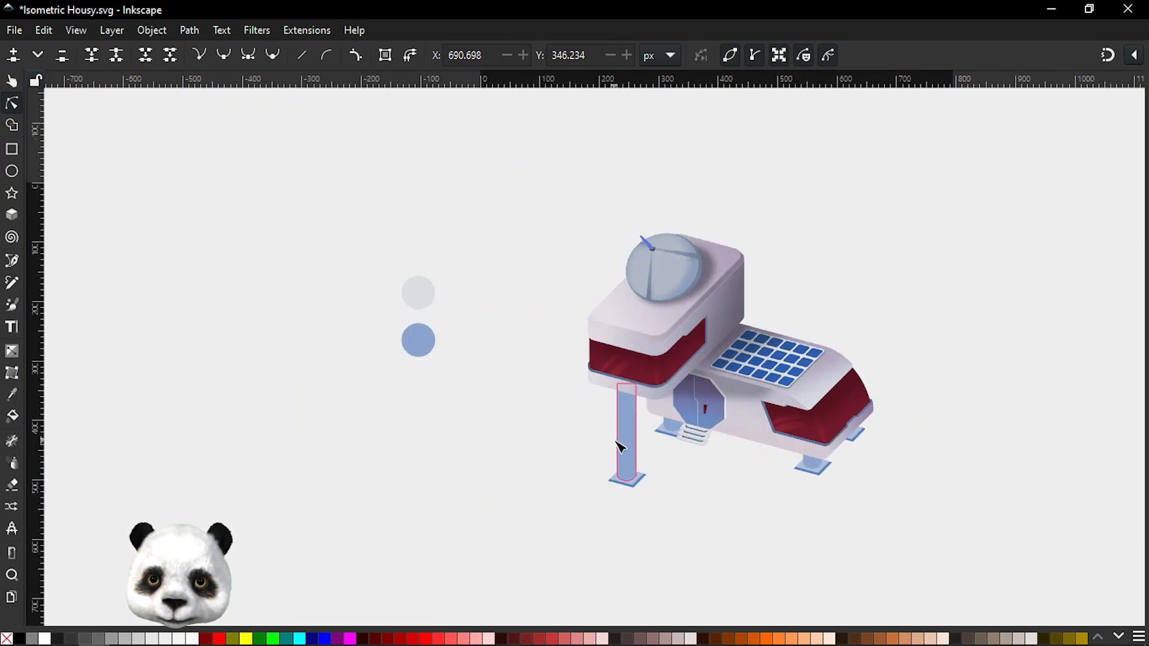
Step: Lower the right-end node of the upper window's dark shading to about X 397.0, Y 256.9 px and bow its lower edge upward
{"action": "scroll", "coordinate": [709, 413], "scroll_direction": "up", "scroll_amount": 2}
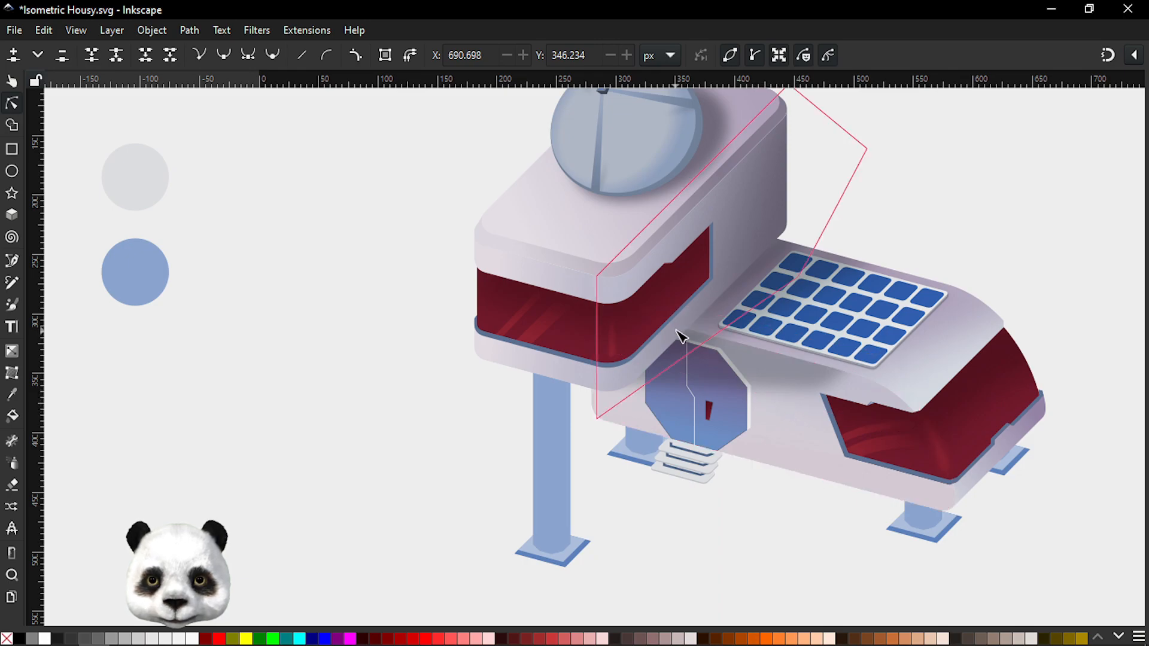
{"action": "scroll", "coordinate": [683, 338], "scroll_direction": "up", "scroll_amount": 2}
{"action": "left_click", "coordinate": [744, 251]}
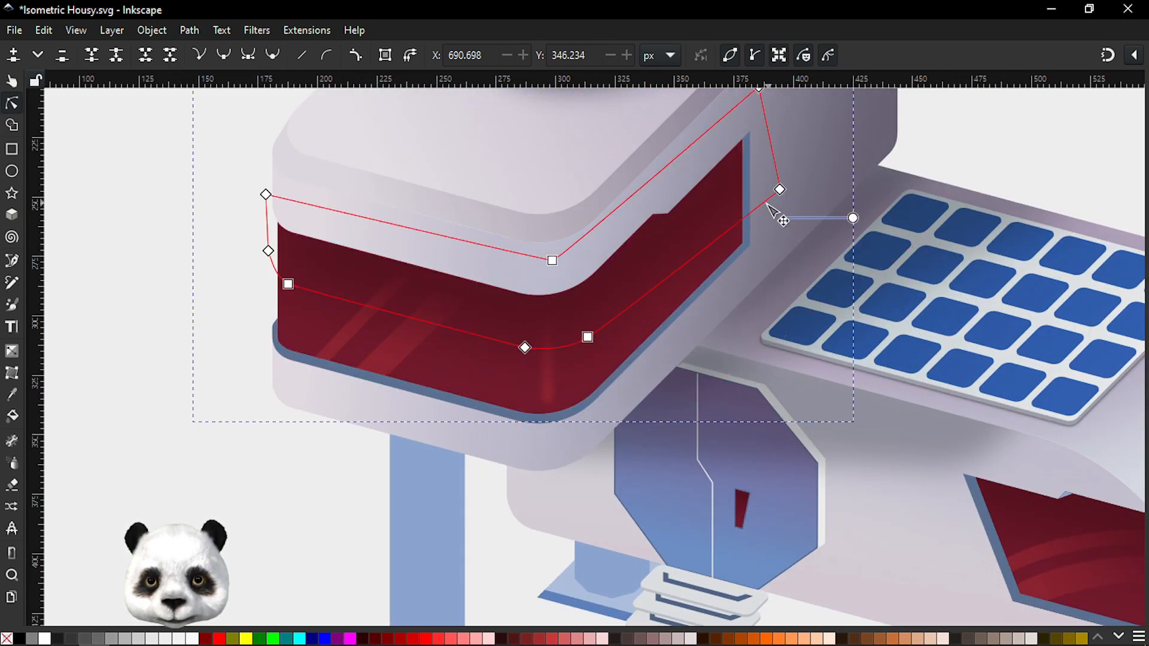
{"action": "scroll", "coordinate": [771, 205], "scroll_direction": "up", "scroll_amount": 2}
{"action": "left_click", "coordinate": [781, 190]}
{"action": "left_click_drag", "start_coordinate": [805, 187], "coordinate": [816, 234]}
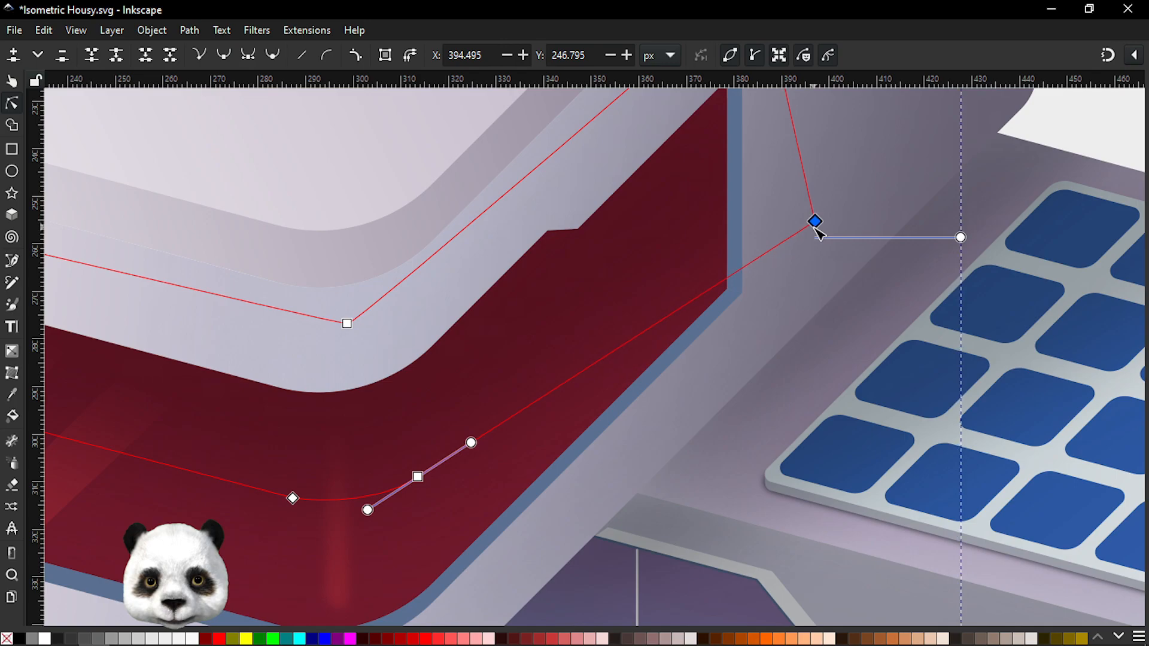
{"action": "left_click_drag", "start_coordinate": [630, 340], "coordinate": [631, 323]}
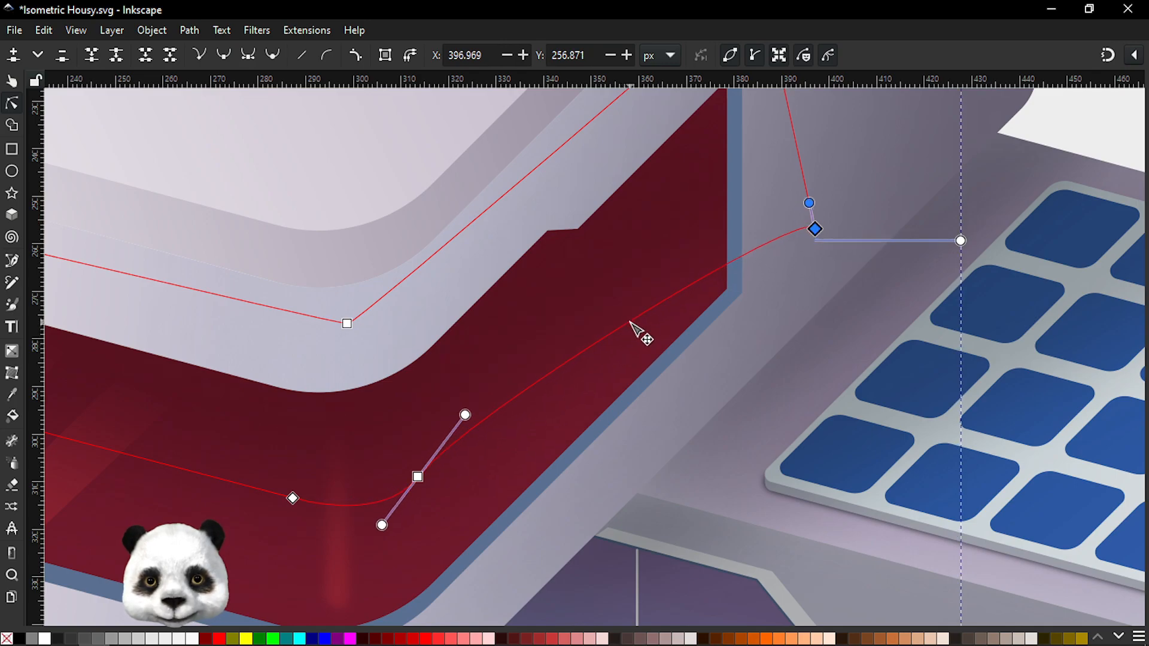
Step: Smooth the upper window shading's lower edge, set its right node at about X 397.5, Y 266.2 px, and save the drawing
{"action": "mouse_move", "coordinate": [473, 419]}
{"action": "left_mouse_down"}
{"action": "mouse_move", "coordinate": [486, 418]}
{"action": "mouse_move", "coordinate": [476, 433]}
{"action": "left_mouse_up"}
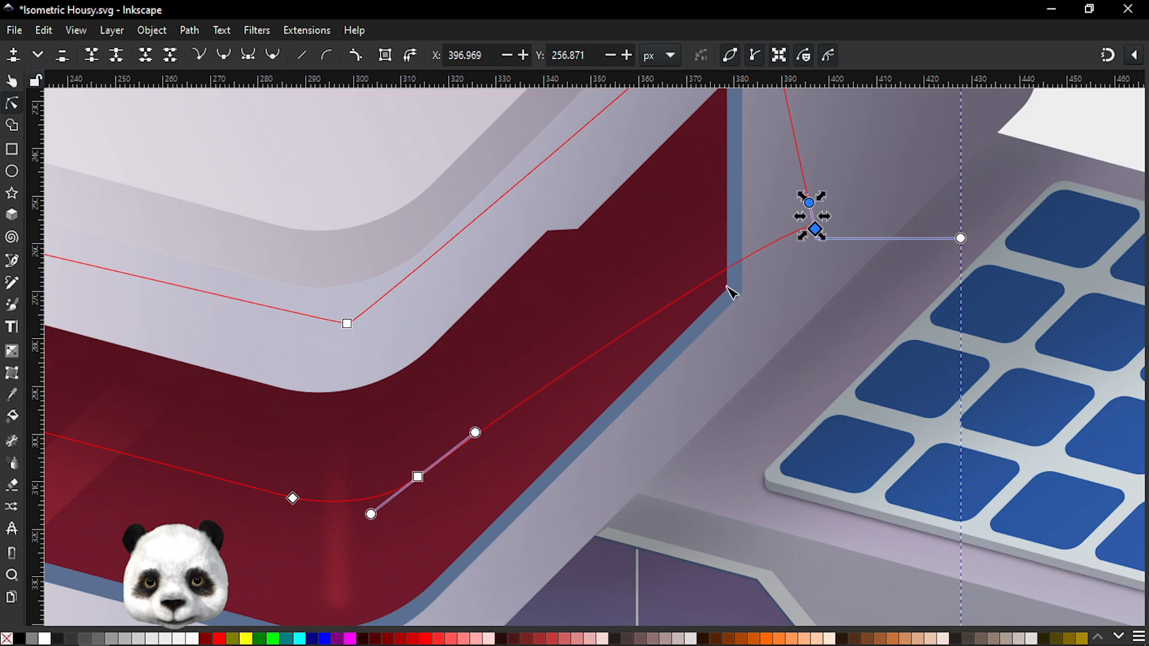
{"action": "left_click_drag", "start_coordinate": [810, 204], "coordinate": [683, 248]}
{"action": "left_click_drag", "start_coordinate": [820, 231], "coordinate": [822, 274]}
{"action": "left_click_drag", "start_coordinate": [684, 295], "coordinate": [646, 271]}
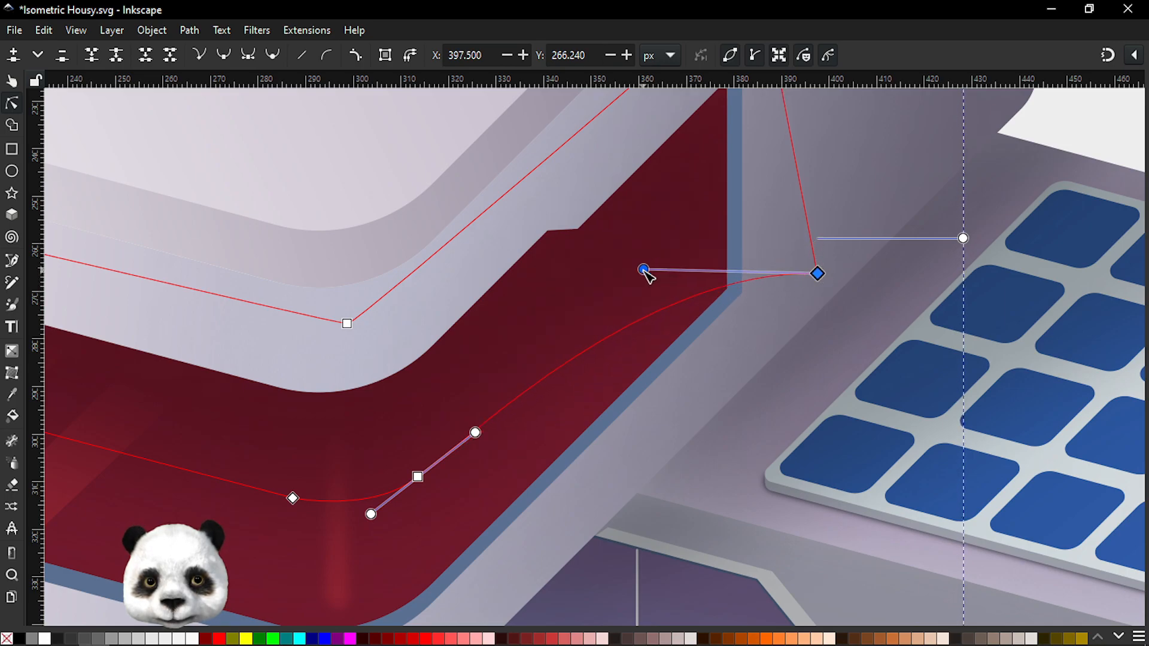
{"action": "scroll", "coordinate": [659, 308], "scroll_direction": "down", "scroll_amount": 5}
{"action": "left_click", "coordinate": [419, 465]}
{"action": "key", "text": "ctrl+s"}
Step: Redirect the linear gradient of the front-wall shadow so it fades from beside the door towards the lower window
{"action": "scroll", "coordinate": [518, 497], "scroll_direction": "down", "scroll_amount": 3}
{"action": "scroll", "coordinate": [600, 500], "scroll_direction": "up", "scroll_amount": 2}
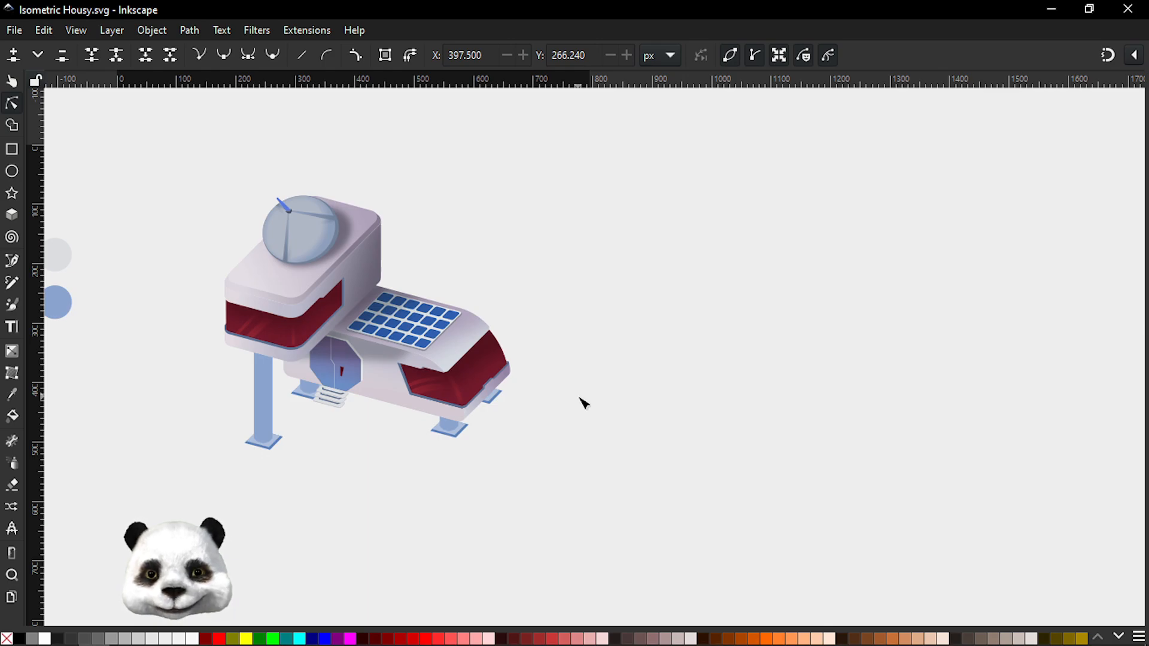
{"action": "scroll", "coordinate": [379, 351], "scroll_direction": "up", "scroll_amount": 4}
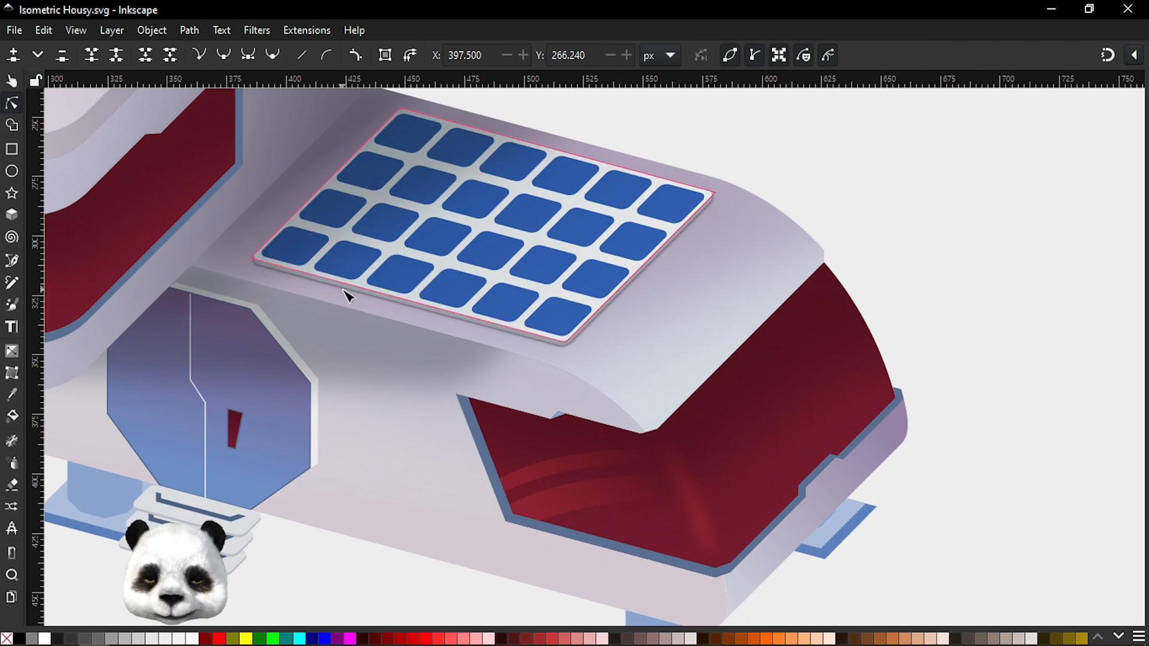
{"action": "scroll", "coordinate": [347, 297], "scroll_direction": "down", "scroll_amount": 1}
{"action": "scroll", "coordinate": [347, 297], "scroll_direction": "down", "scroll_amount": 1}
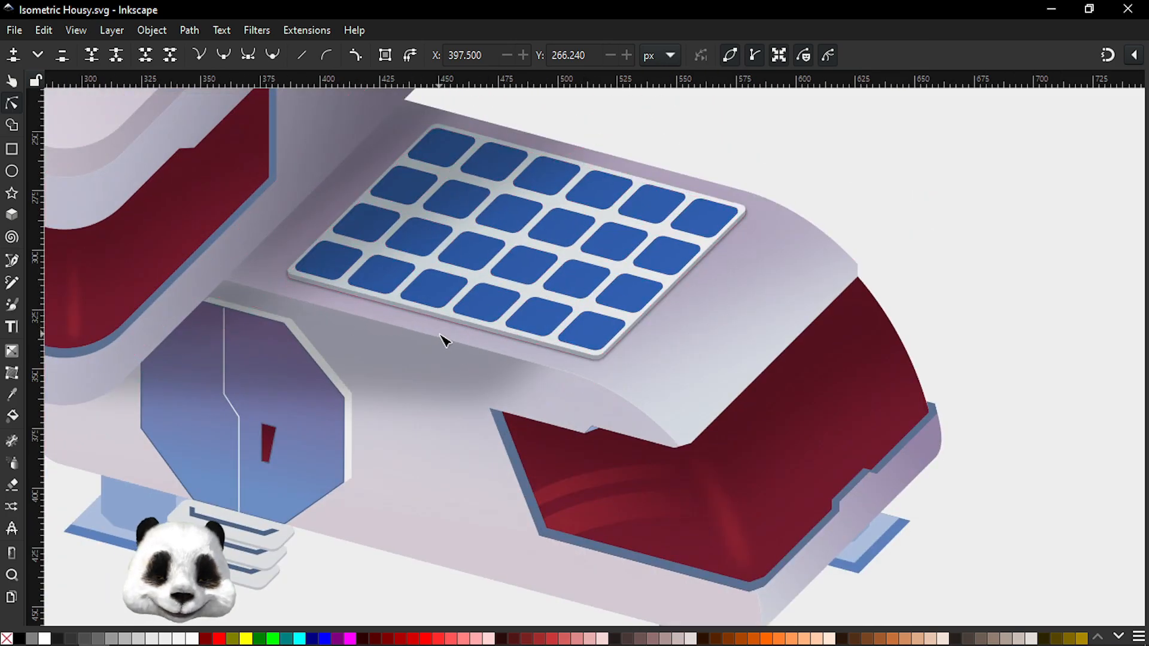
{"action": "left_click", "coordinate": [401, 360]}
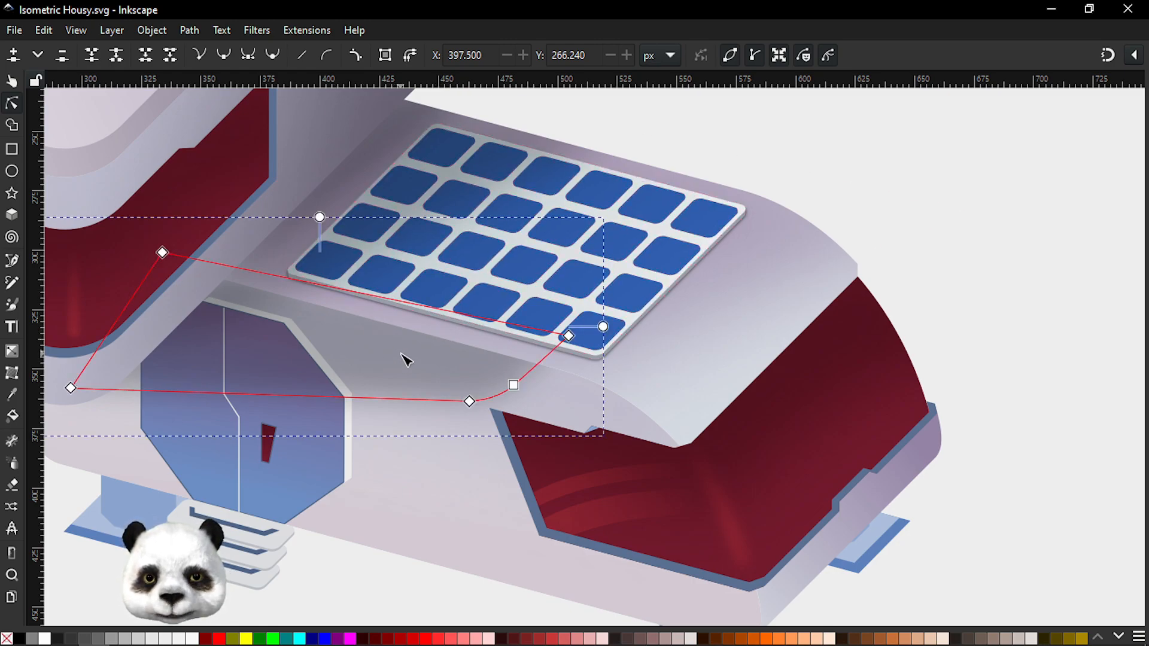
{"action": "key", "text": "g"}
{"action": "left_click_drag", "start_coordinate": [352, 362], "coordinate": [725, 323]}
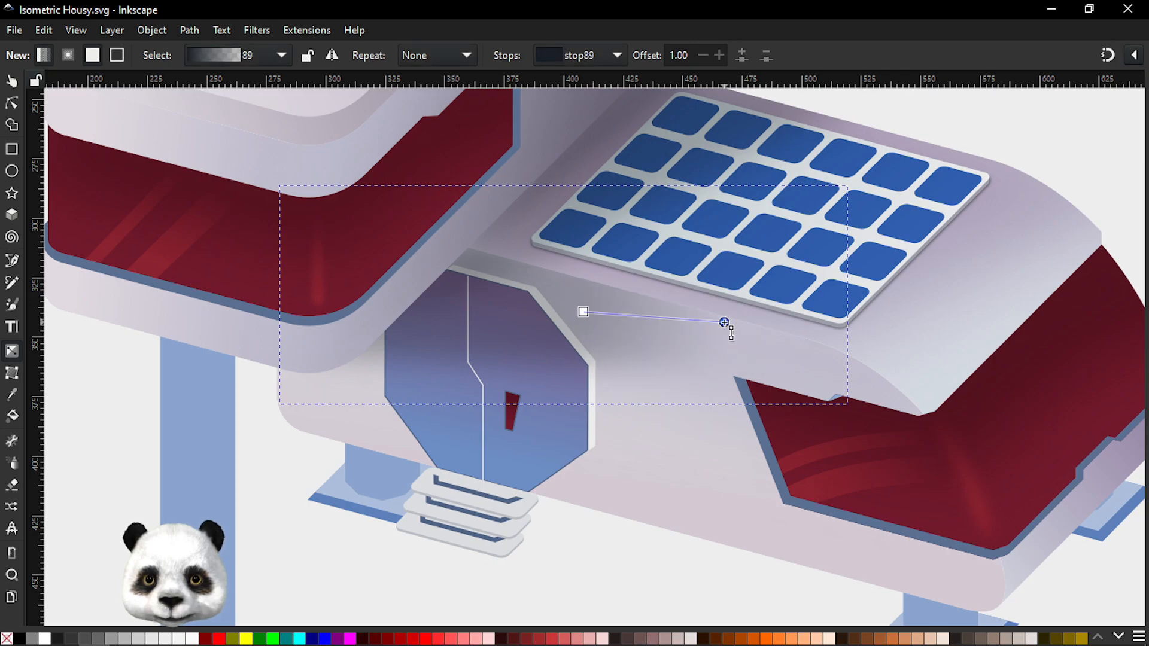
Step: Stretch the front-wall shadow's gradient from the door's upper edge to the lower window's upper left corner and save the drawing
{"action": "left_click_drag", "start_coordinate": [583, 312], "coordinate": [451, 280]}
{"action": "left_click_drag", "start_coordinate": [740, 333], "coordinate": [781, 394]}
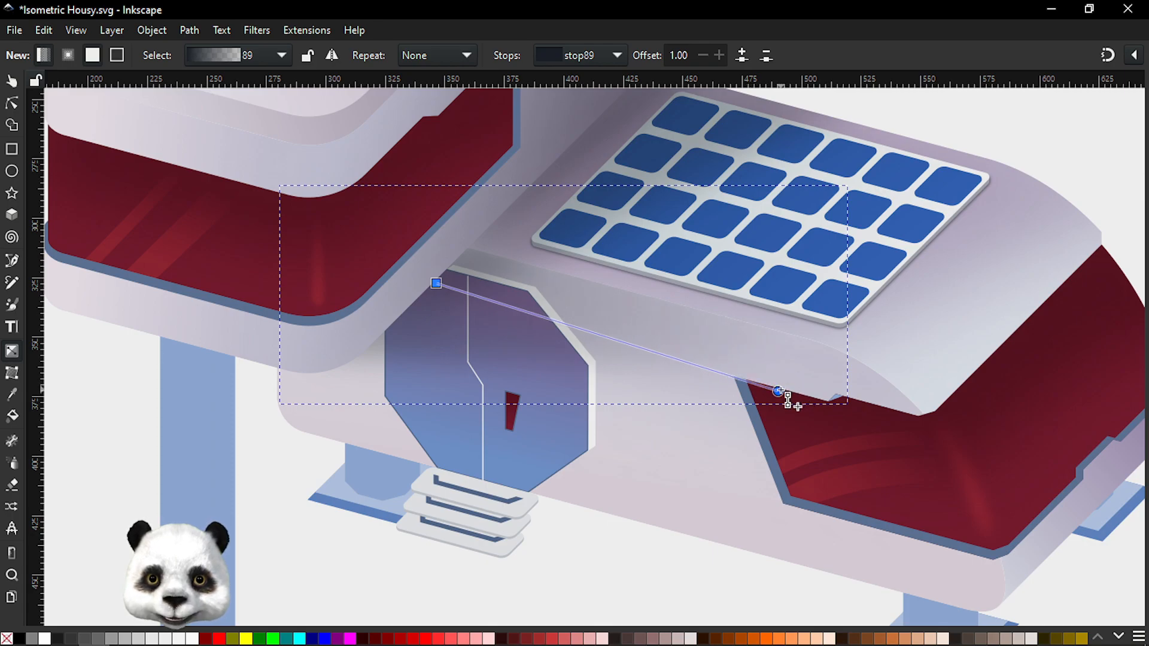
{"action": "left_click", "coordinate": [431, 282]}
{"action": "left_click_drag", "start_coordinate": [431, 282], "coordinate": [459, 291]}
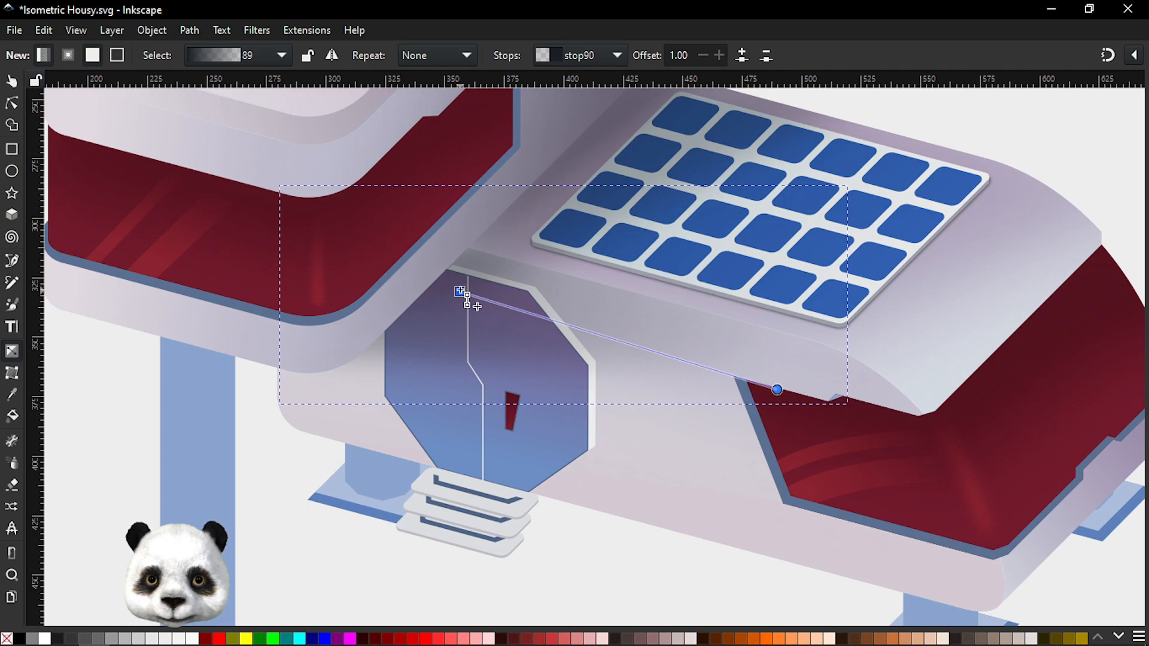
{"action": "key", "text": "s"}
{"action": "scroll", "coordinate": [285, 566], "scroll_direction": "down", "scroll_amount": 5}
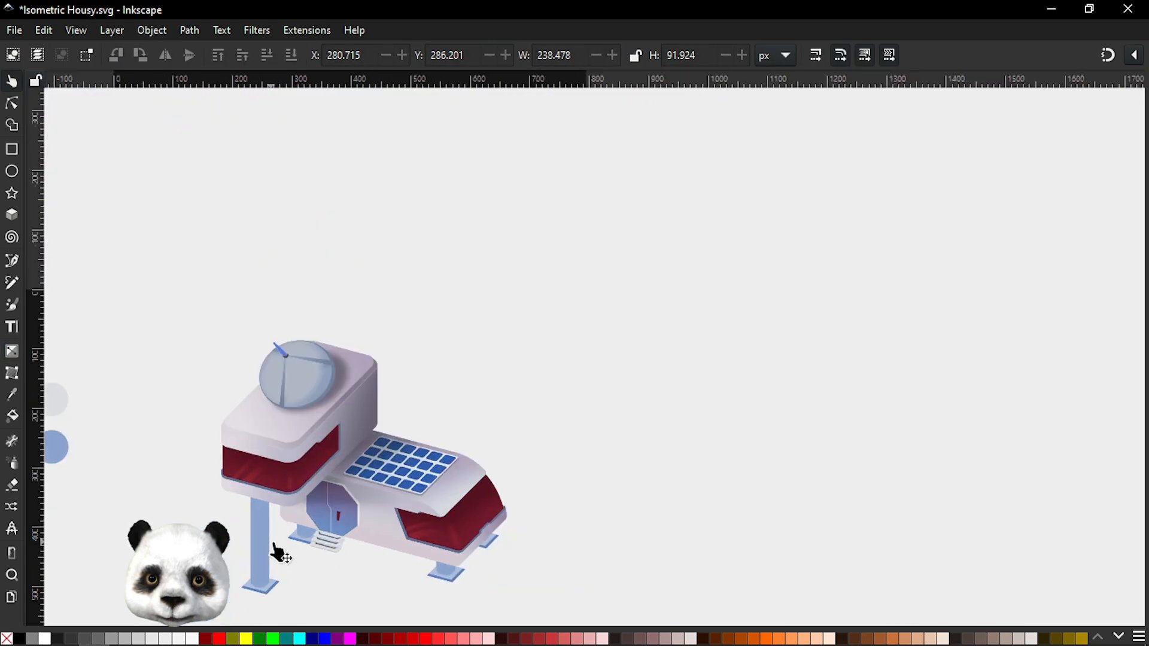
{"action": "key", "text": "ctrl+s"}
Step: Shorten the front-wall shadow's gradient so it starts inside the door's top and ends before the lower window, and save the drawing
{"action": "left_click_drag", "start_coordinate": [429, 534], "coordinate": [571, 425]}
{"action": "scroll", "coordinate": [451, 429], "scroll_direction": "up", "scroll_amount": 3}
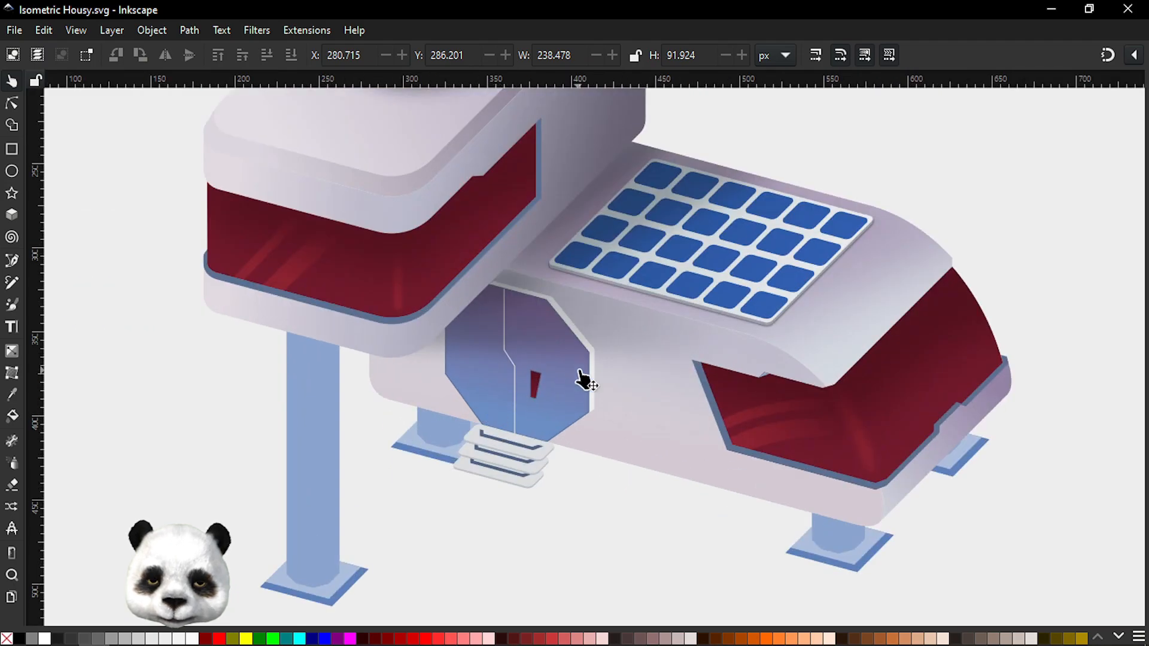
{"action": "key", "text": "g"}
{"action": "left_click", "coordinate": [626, 329]}
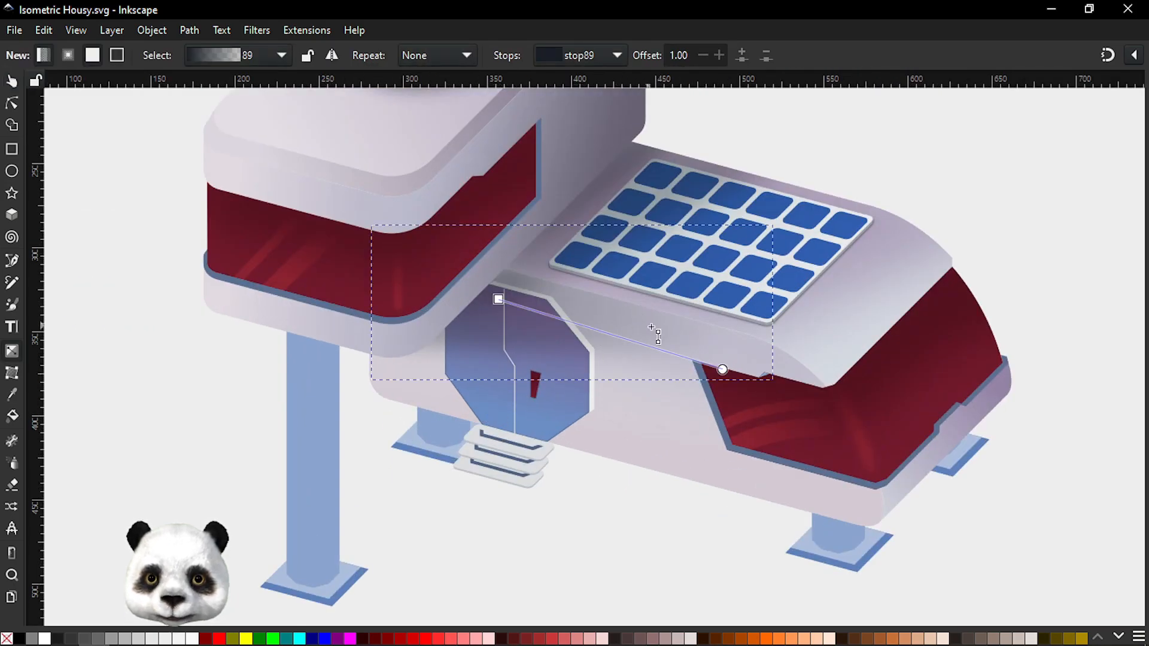
{"action": "left_click_drag", "start_coordinate": [723, 371], "coordinate": [636, 371]}
{"action": "left_click_drag", "start_coordinate": [499, 298], "coordinate": [522, 295]}
{"action": "key", "text": "s"}
{"action": "left_click", "coordinate": [425, 537]}
{"action": "scroll", "coordinate": [425, 537], "scroll_direction": "down", "scroll_amount": 2}
{"action": "key", "text": "ctrl+s"}
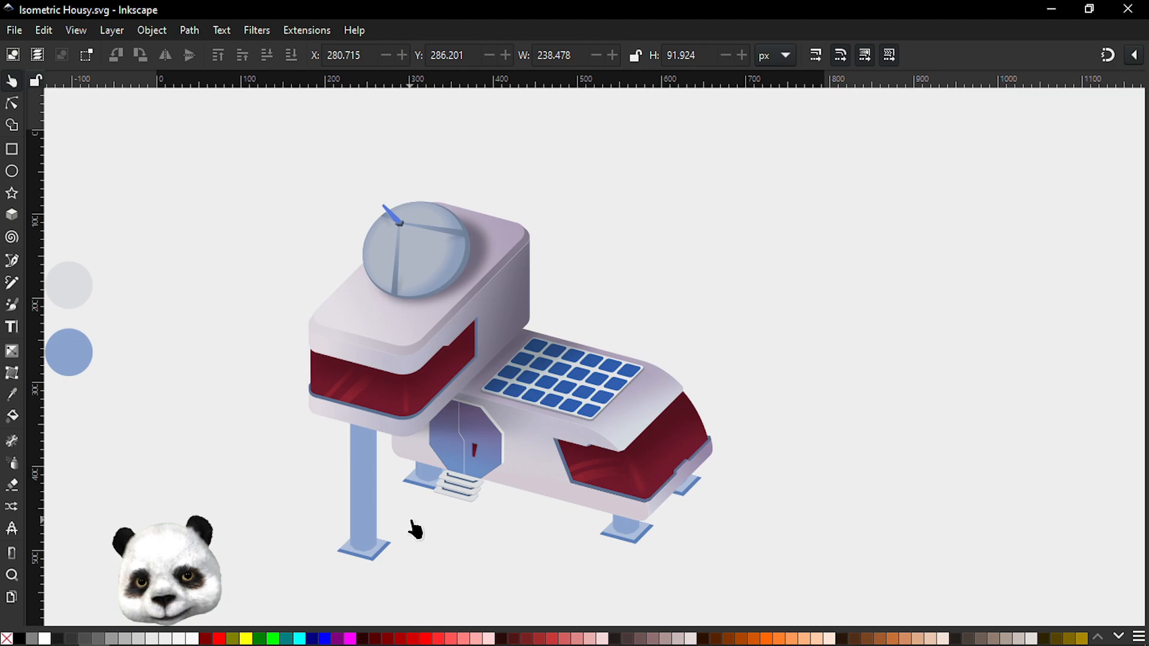
{"action": "scroll", "coordinate": [412, 527], "scroll_direction": "down", "scroll_amount": 2}
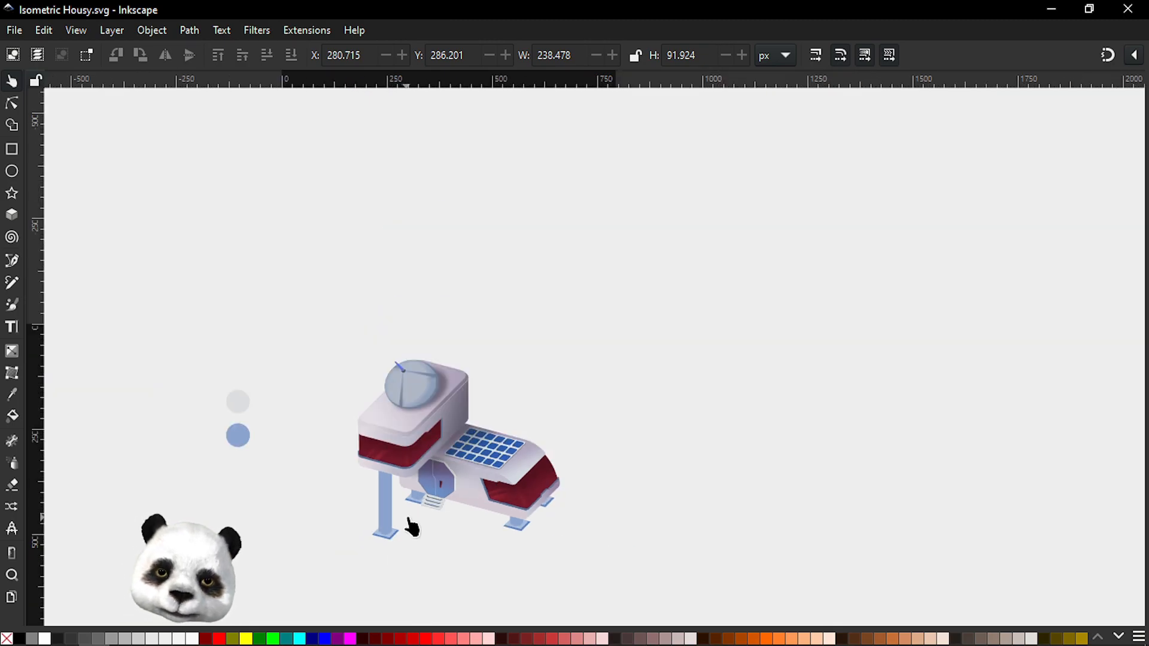
{"action": "scroll", "coordinate": [428, 534], "scroll_direction": "up", "scroll_amount": 2}
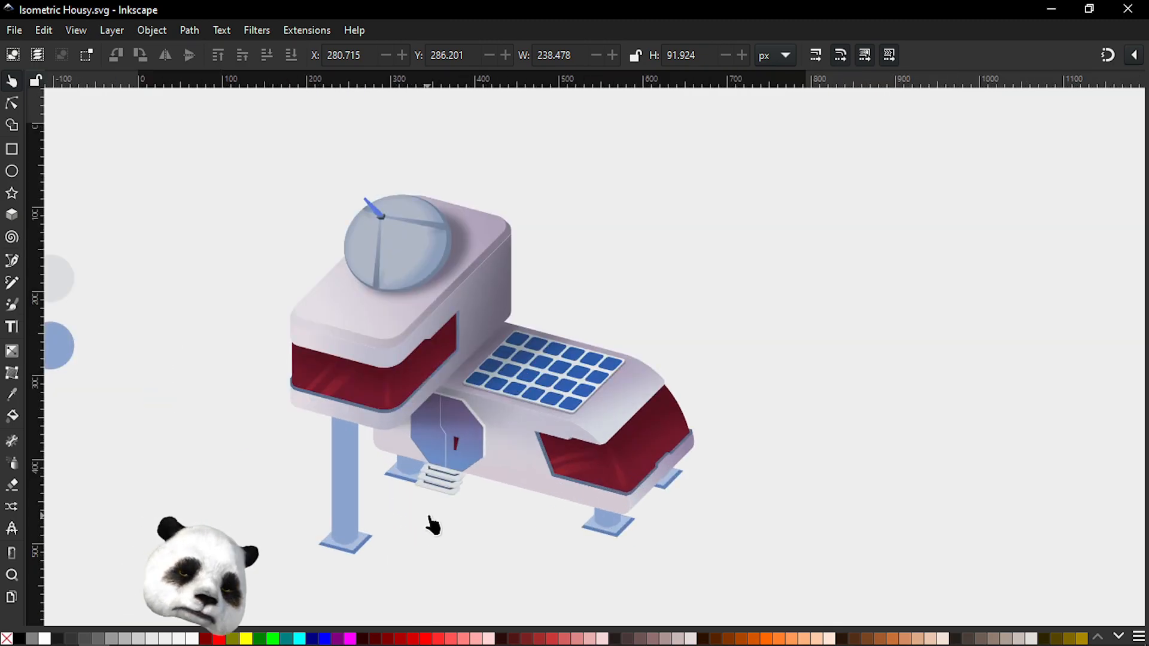